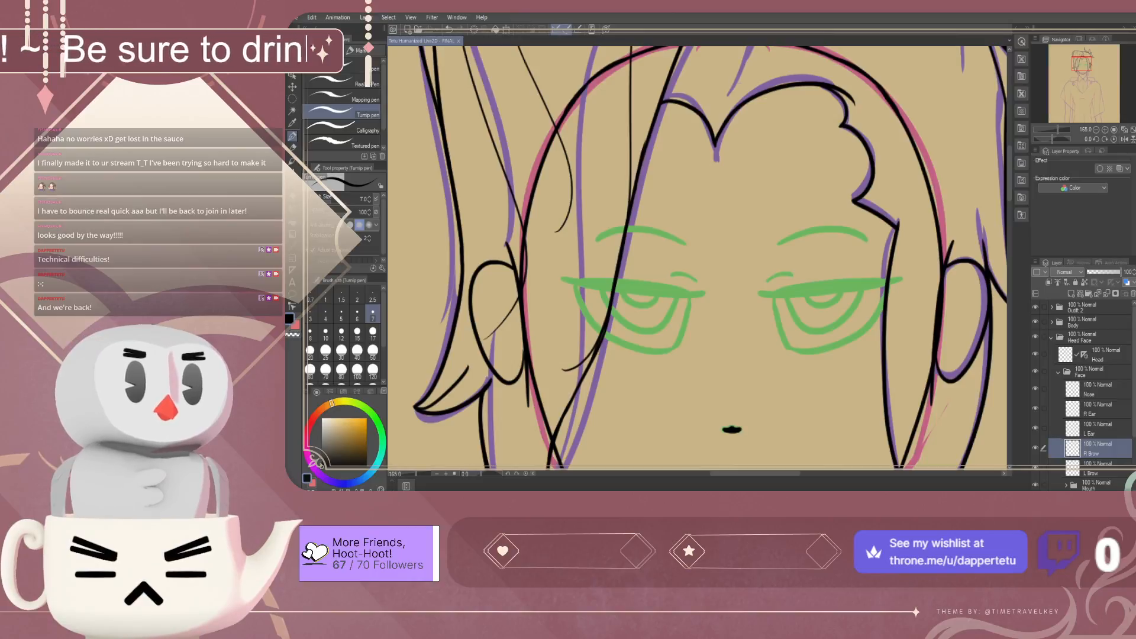
scroll(633, 230, up, 5)
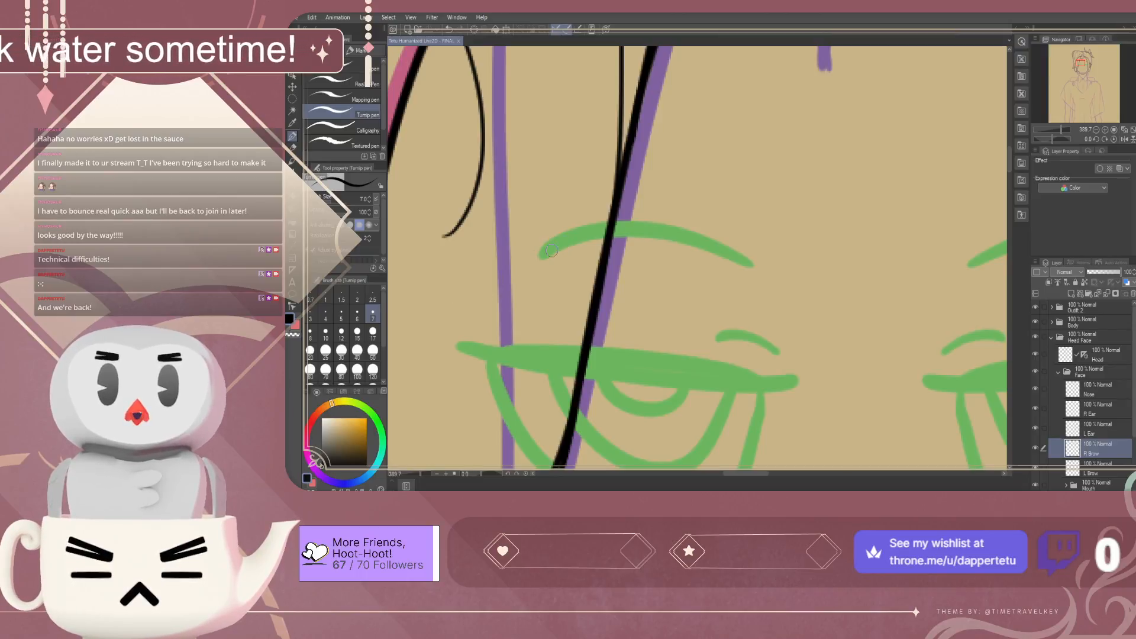
drag(540, 263, 729, 271)
key(ctrl+z)
mouse_move(535, 261)
mouse_down()
mouse_move(610, 242)
mouse_move(747, 274)
mouse_up()
key(ctrl+z)
drag(537, 257, 740, 284)
key(ctrl+z)
Ink the character's right eyebrow as a closed black outline around the green sketch on the R Brow layer
mouse_move(542, 259)
mouse_down()
mouse_move(572, 251)
mouse_move(751, 269)
mouse_up()
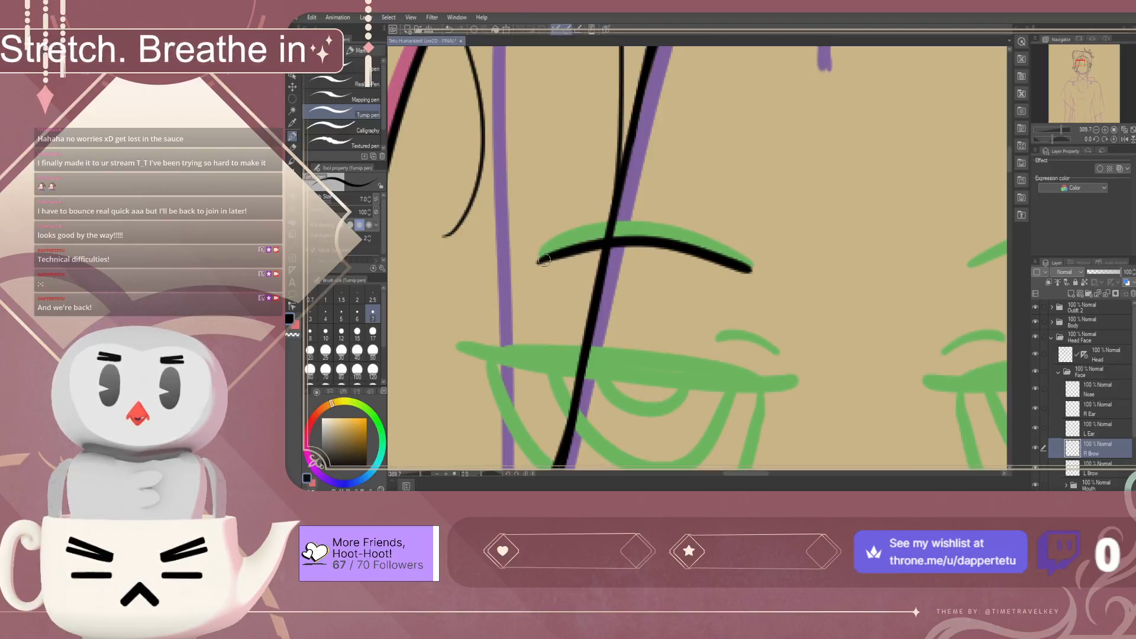
mouse_move(616, 212)
mouse_down()
mouse_move(756, 258)
mouse_move(747, 275)
mouse_up()
scroll(747, 276, down, 6)
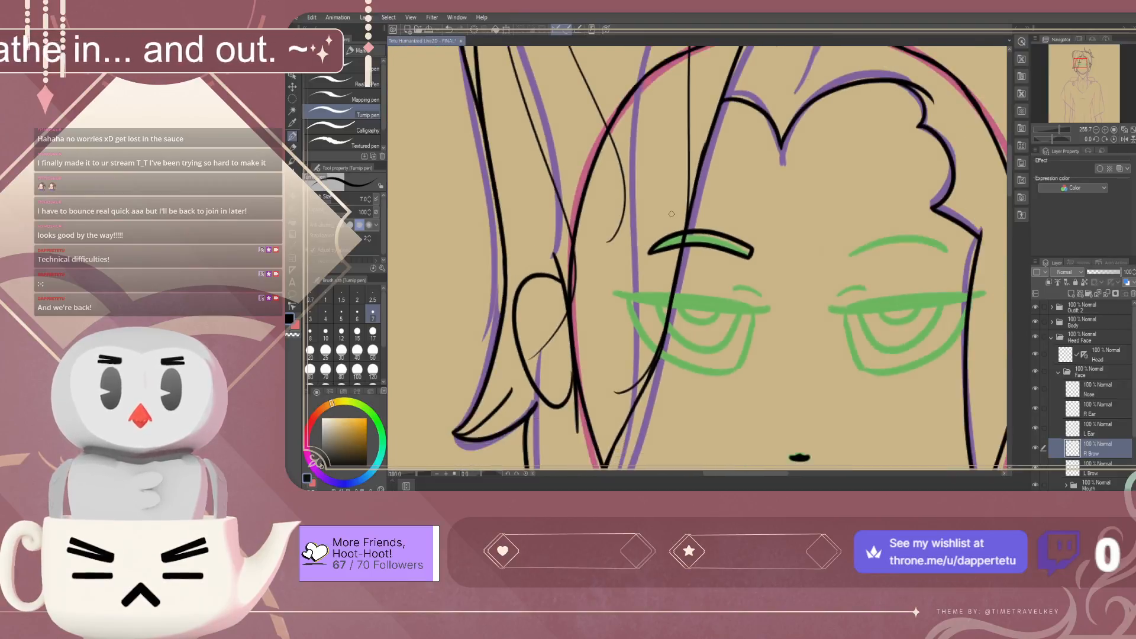
scroll(726, 258, up, 3)
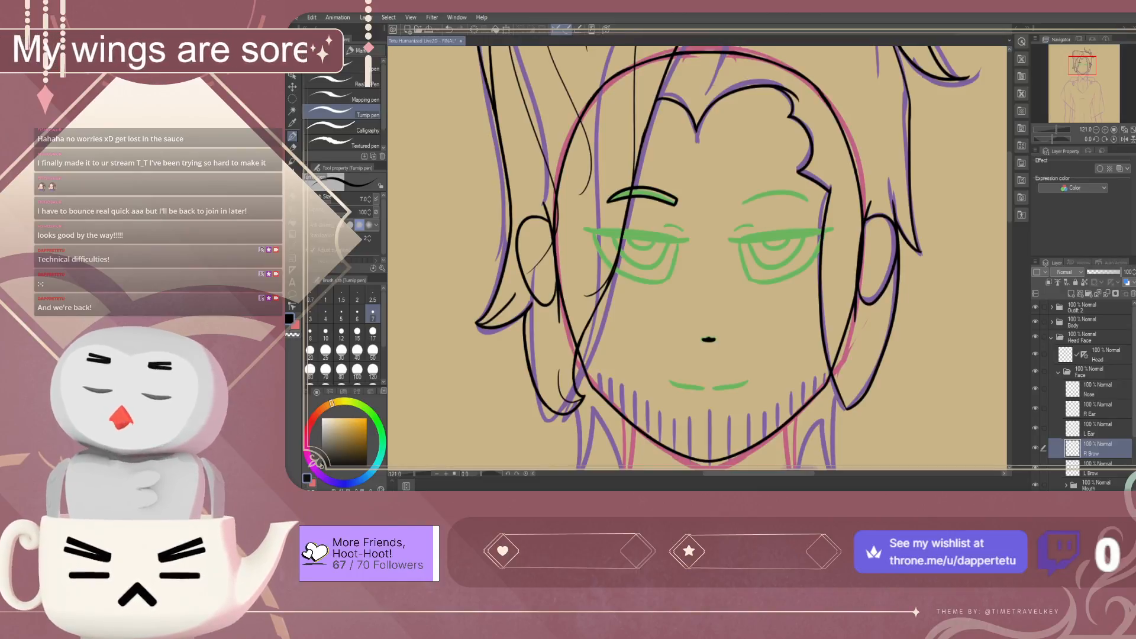
Duplicate the R Brow layer and rename the copy to L Brow
key(ctrl+v)
scroll(1089, 395, down, 1)
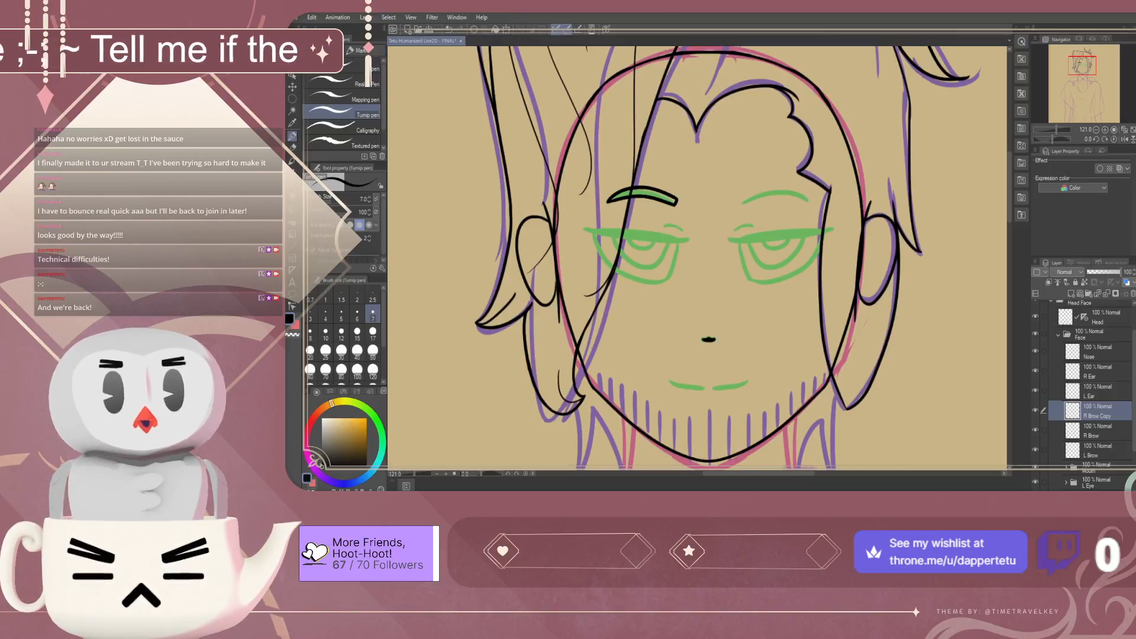
double_click(1097, 416)
text(L Brow)
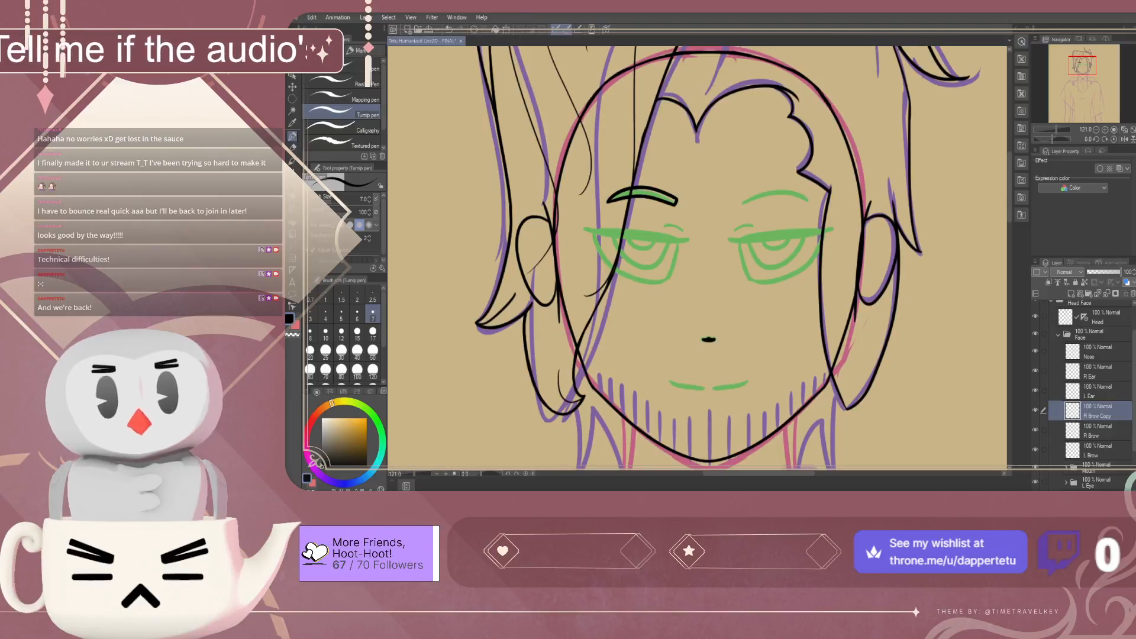
key(Return)
Delete the original empty L Brow layer and move the new L Brow layer directly below R Brow
click(1098, 451)
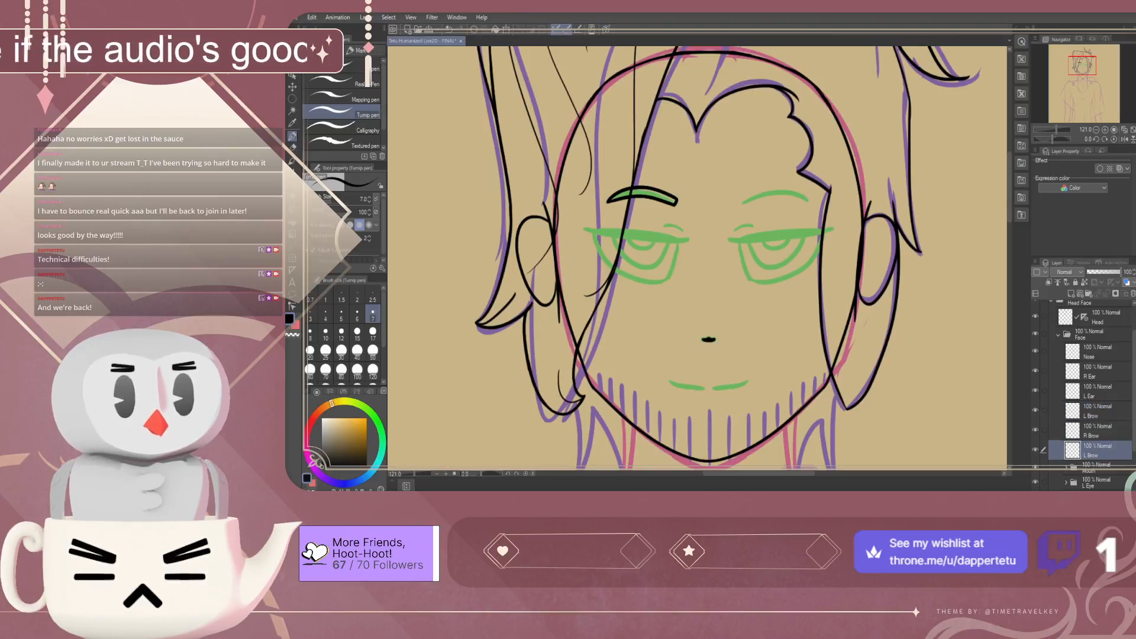
click(1132, 294)
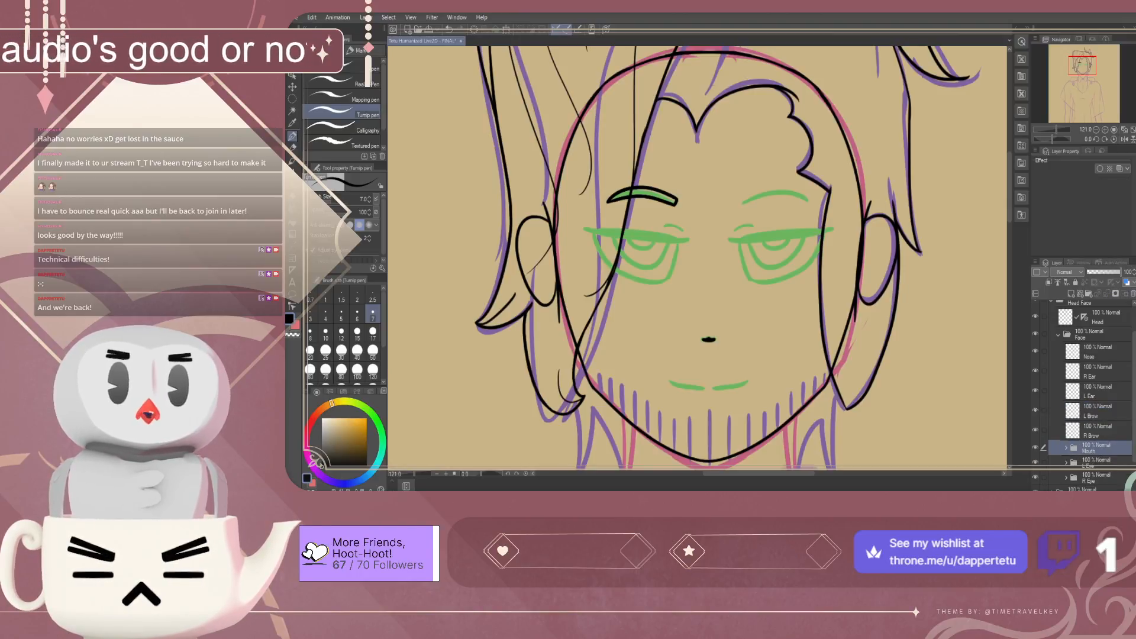
click(1098, 410)
drag(1098, 411, 1098, 439)
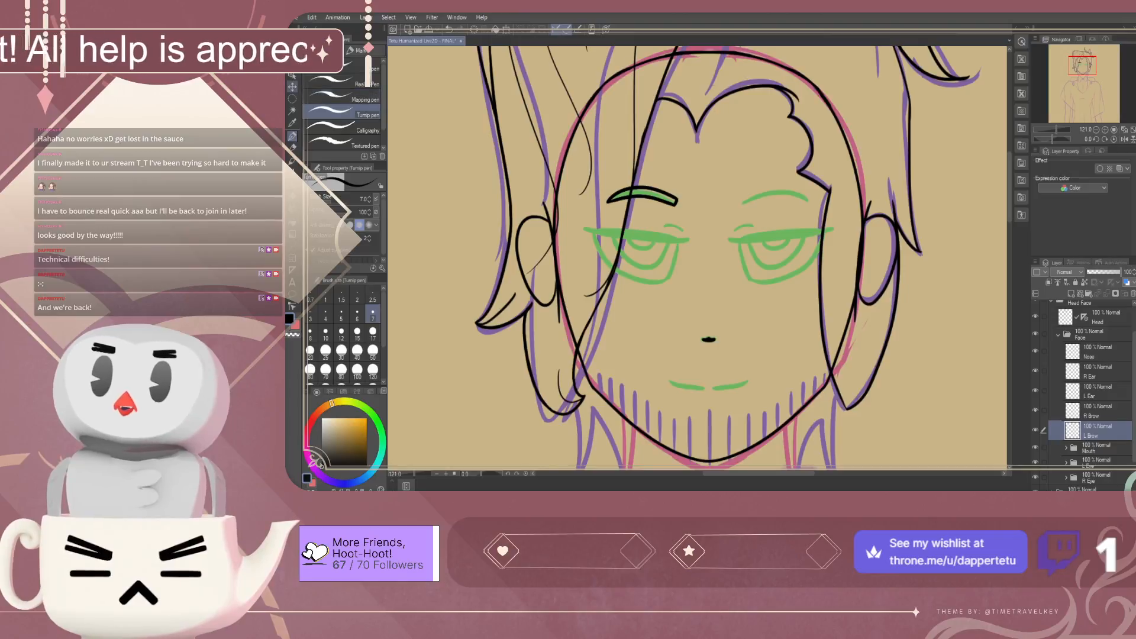
Flip the copied eyebrow on the L Brow layer horizontally and move it onto the green sketch of the other brow
key(ctrl+t)
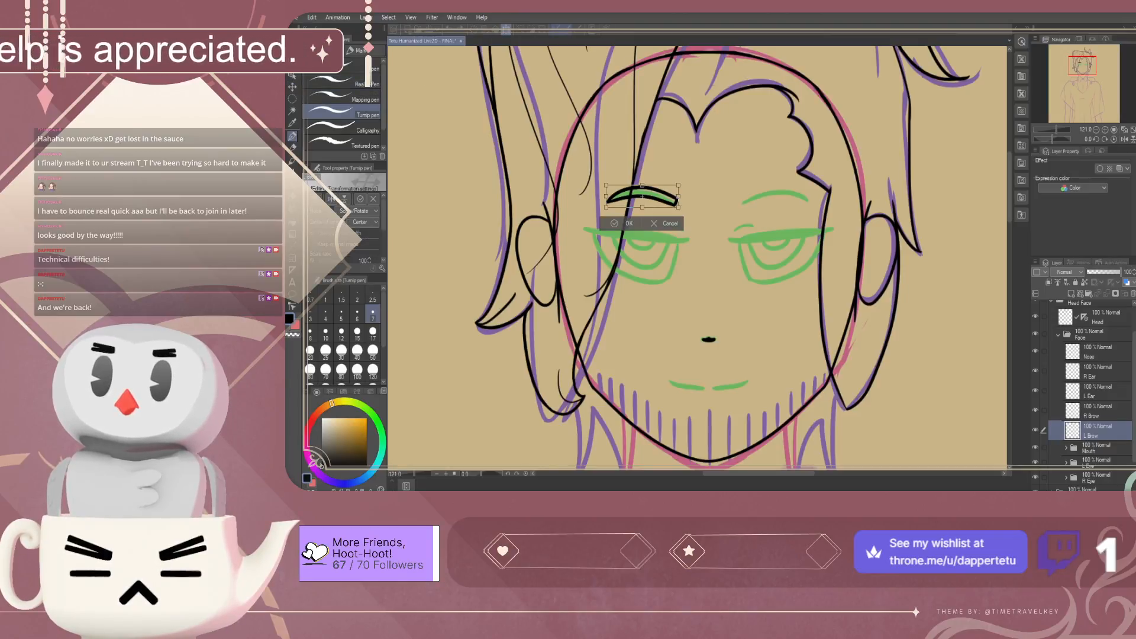
key(Return)
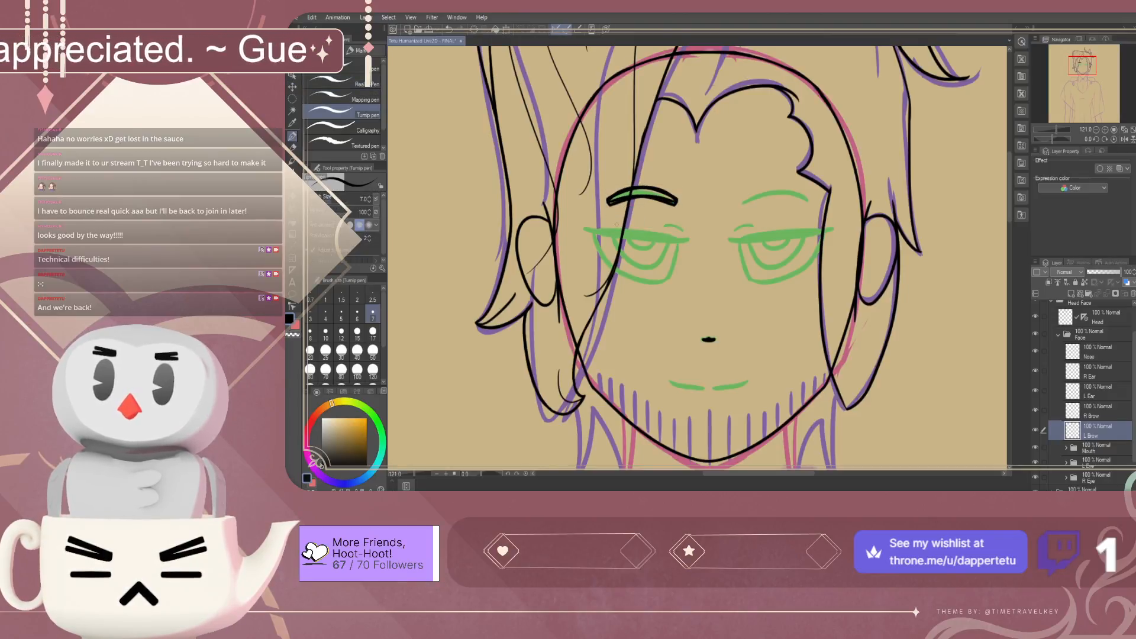
key(m)
click(292, 87)
drag(643, 196, 774, 195)
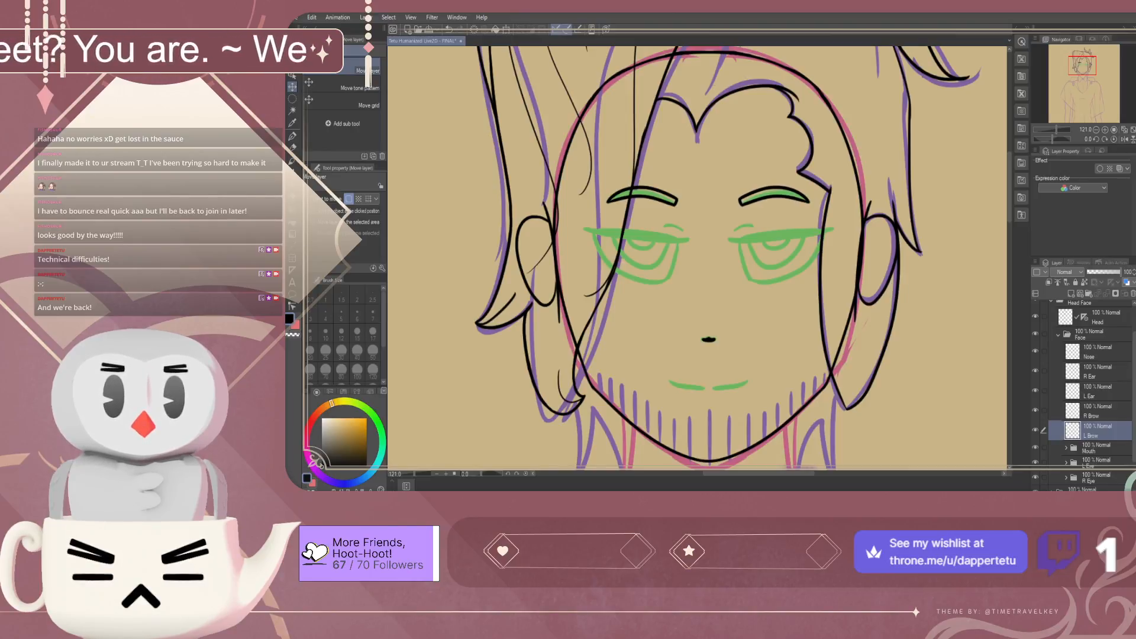
Nudge the L Brow lineart in small increments until it fits its green sketch and balances with the opposite eyebrow
scroll(698, 260, down, 2)
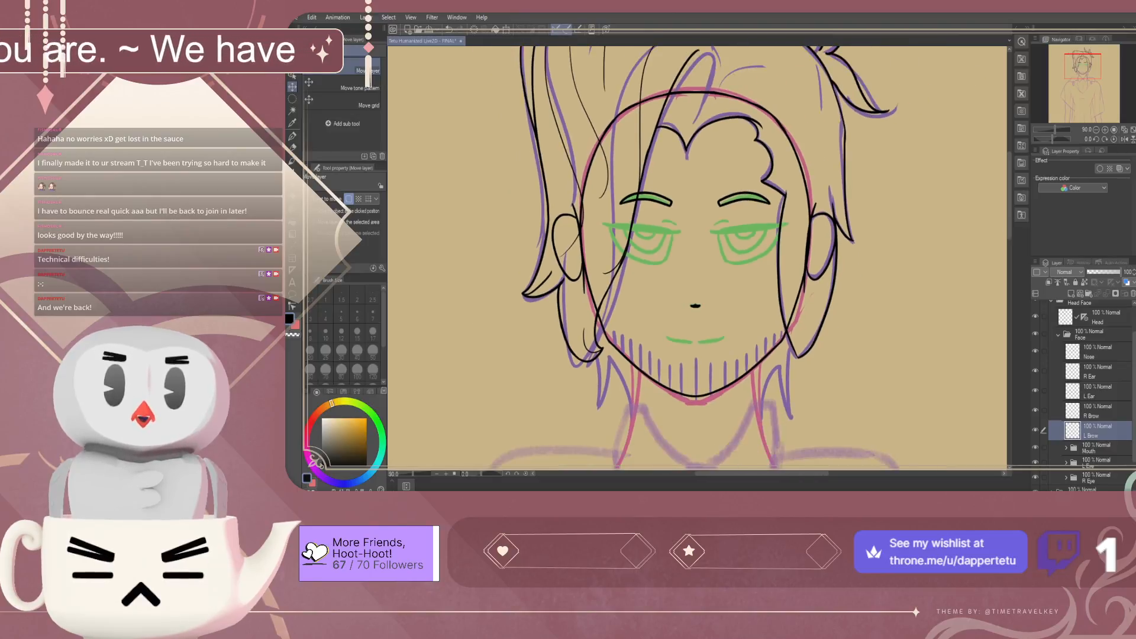
scroll(719, 211, up, 4)
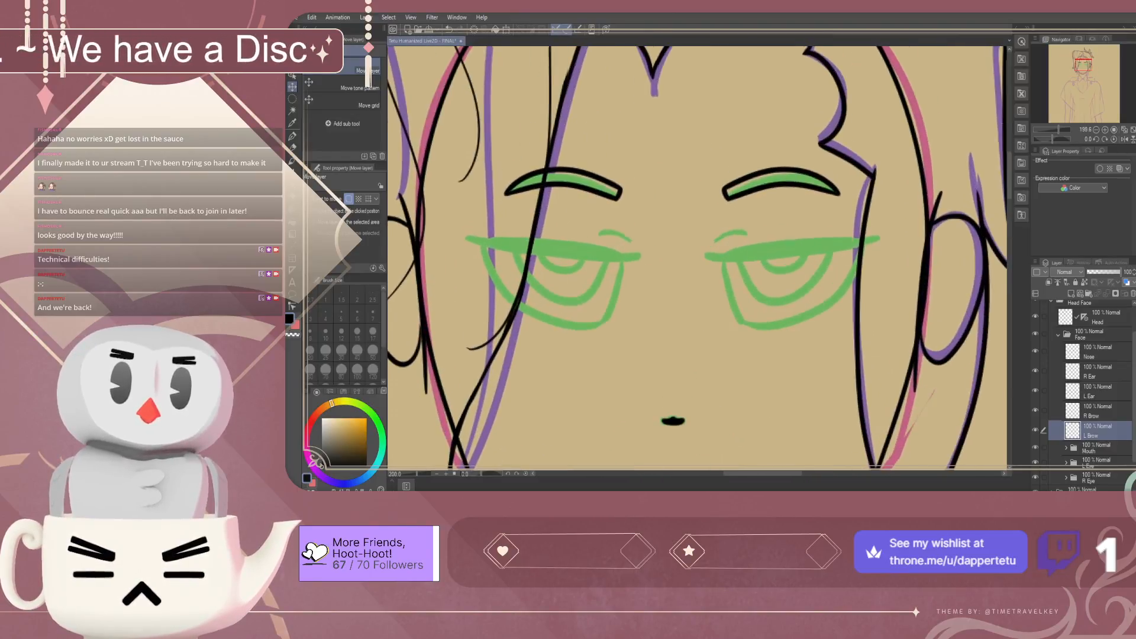
key(Down)
key(Down)
key(Right)
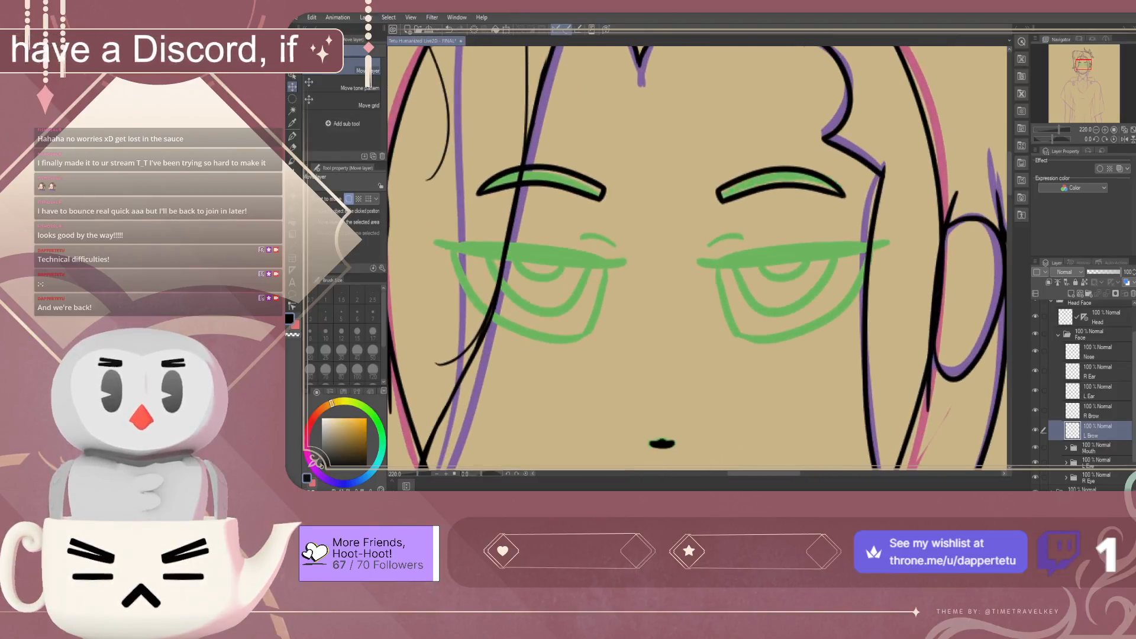
key(Left)
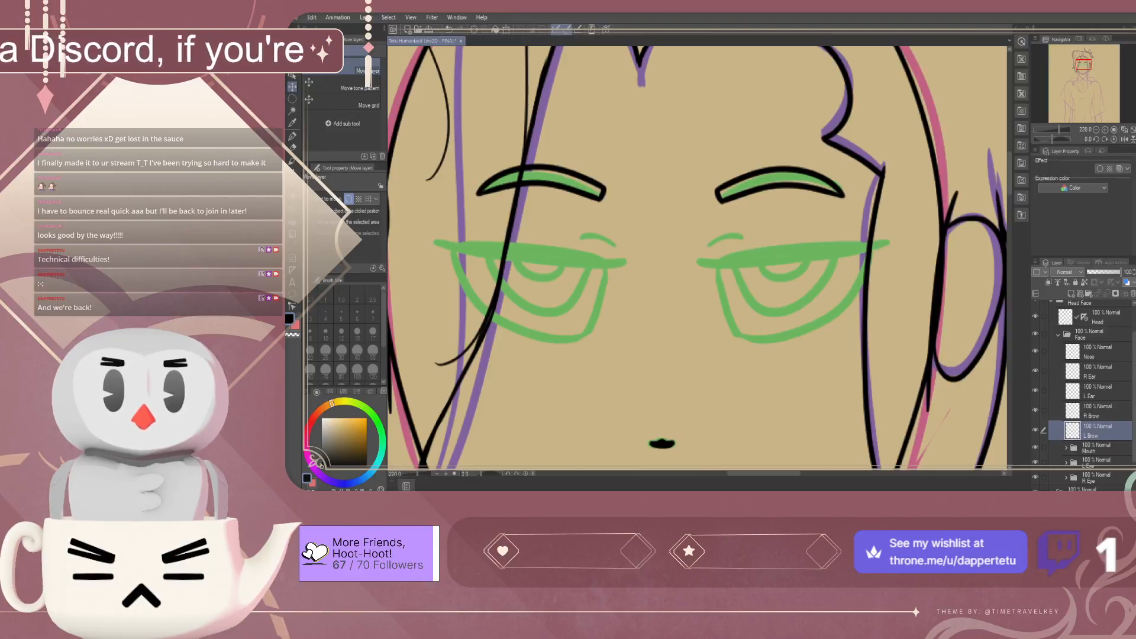
key(Up)
key(Right)
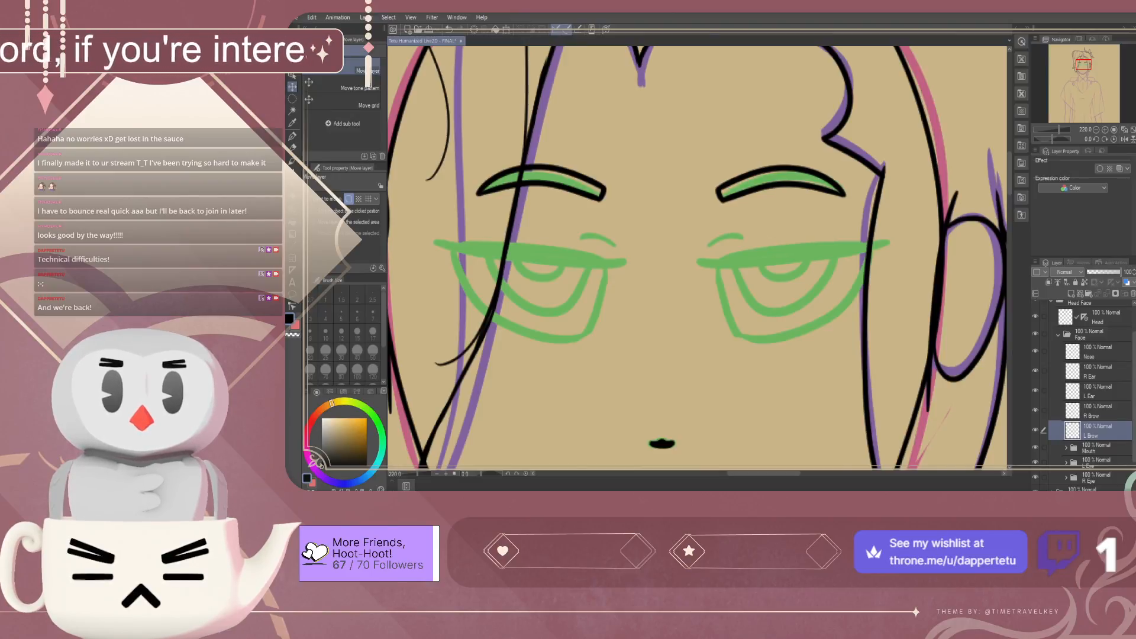
key(Up)
scroll(749, 209, down, 9)
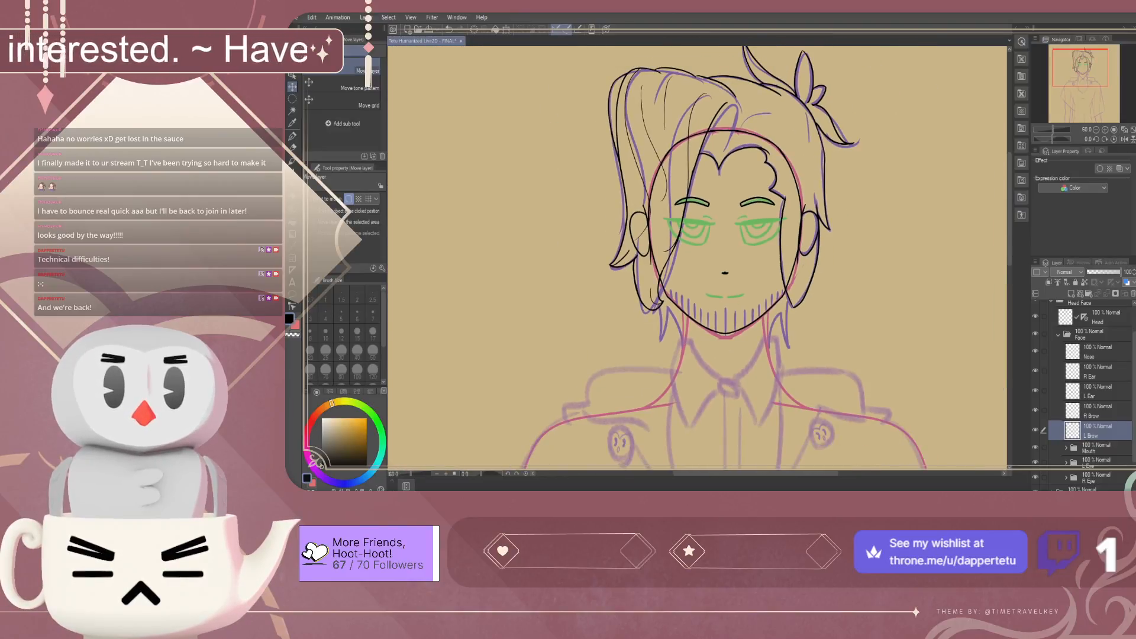
scroll(754, 198, up, 10)
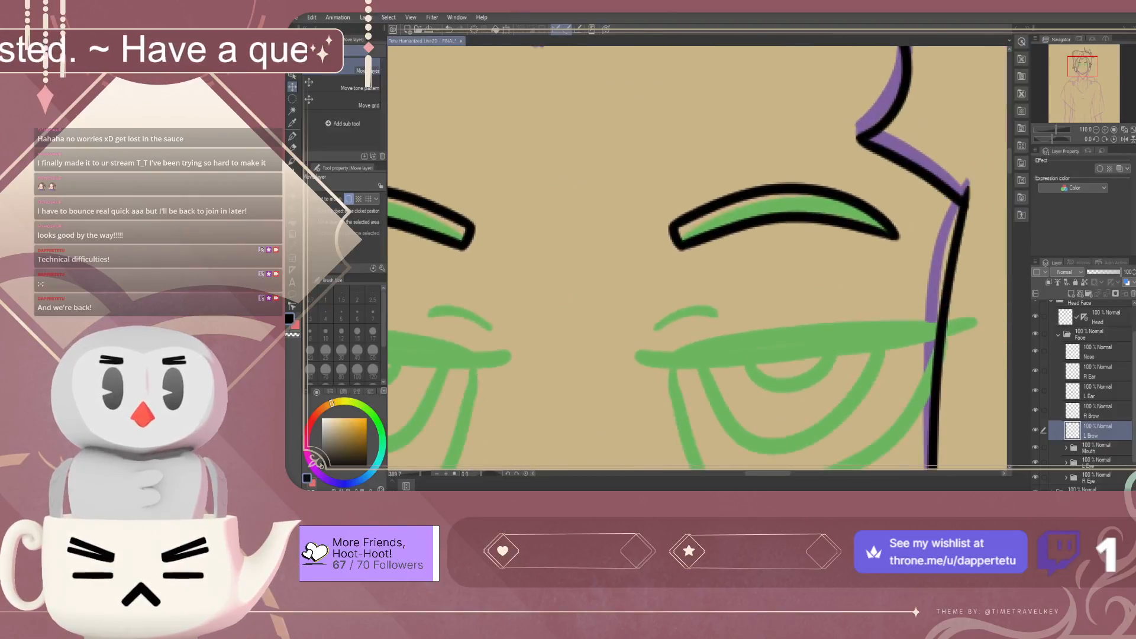
key(Left)
scroll(803, 179, down, 2)
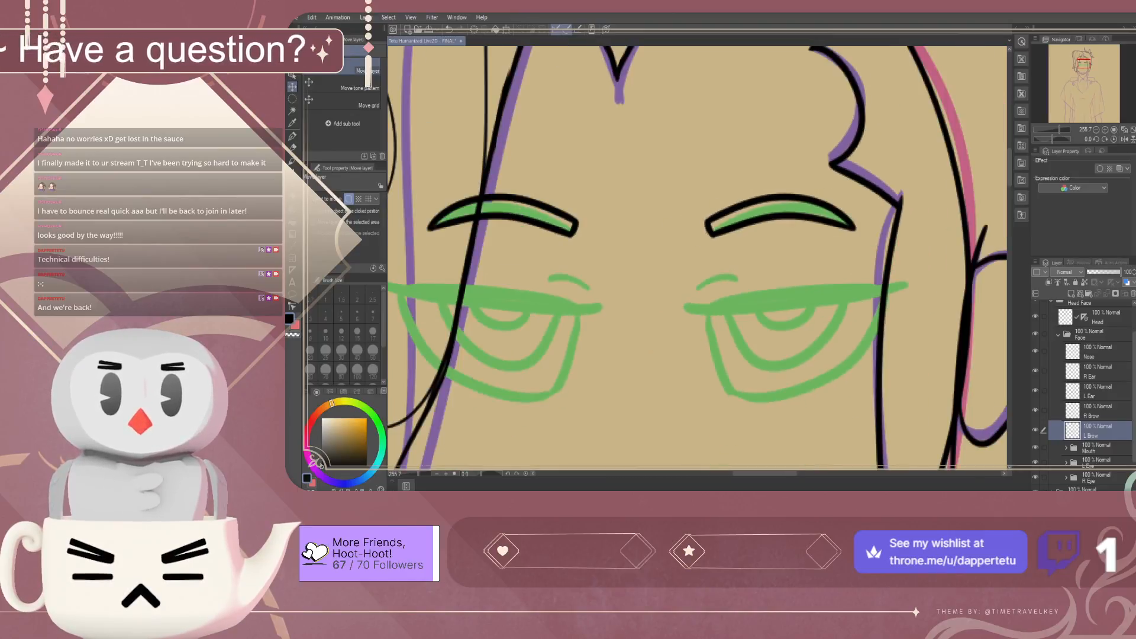
scroll(803, 179, up, 1)
key(Right)
key(Left)
key(Down)
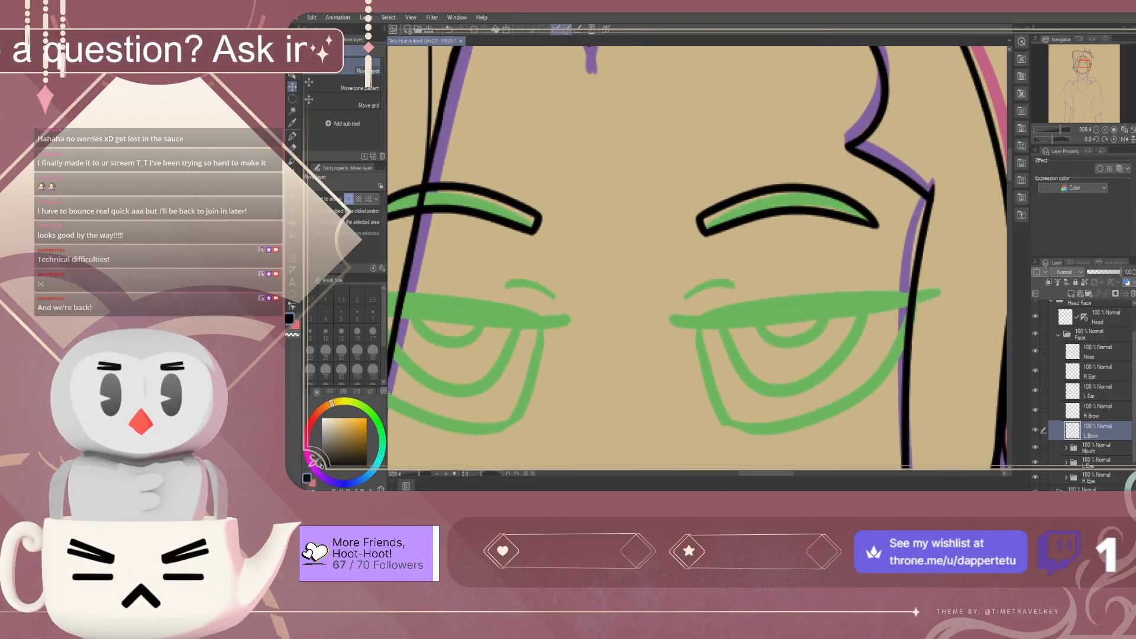
key(Right)
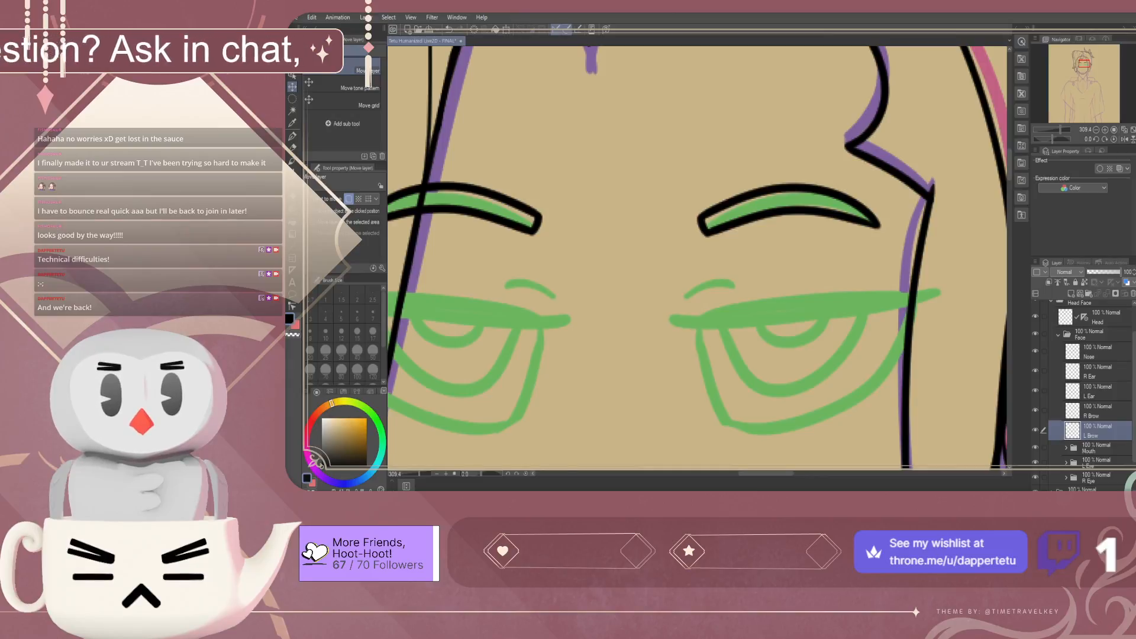
key(Up)
key(Left)
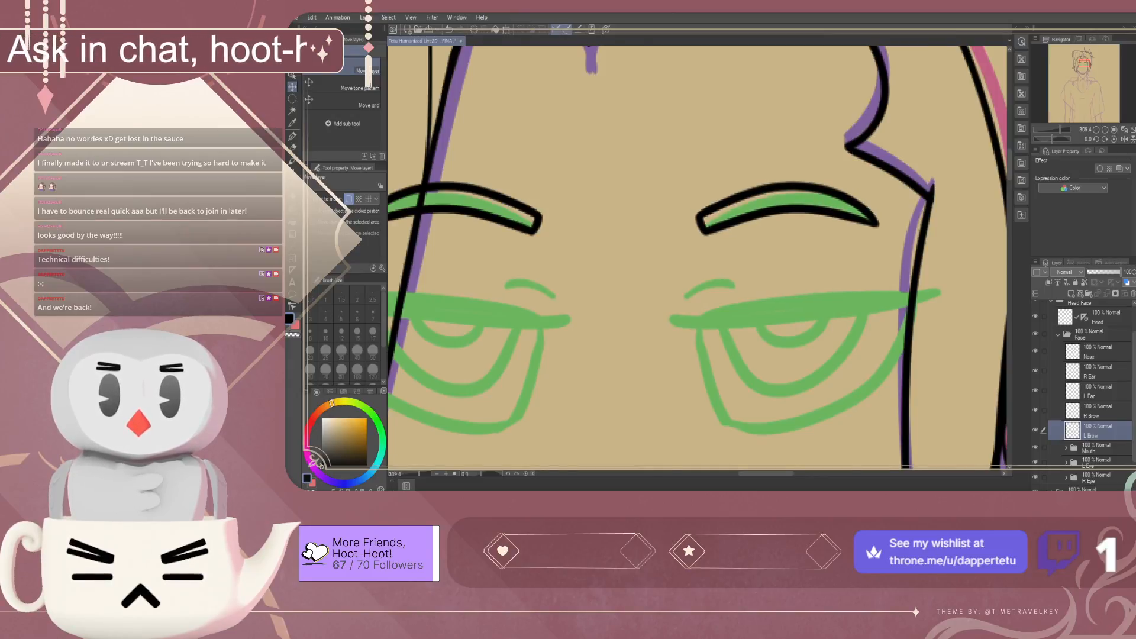
scroll(729, 241, down, 8)
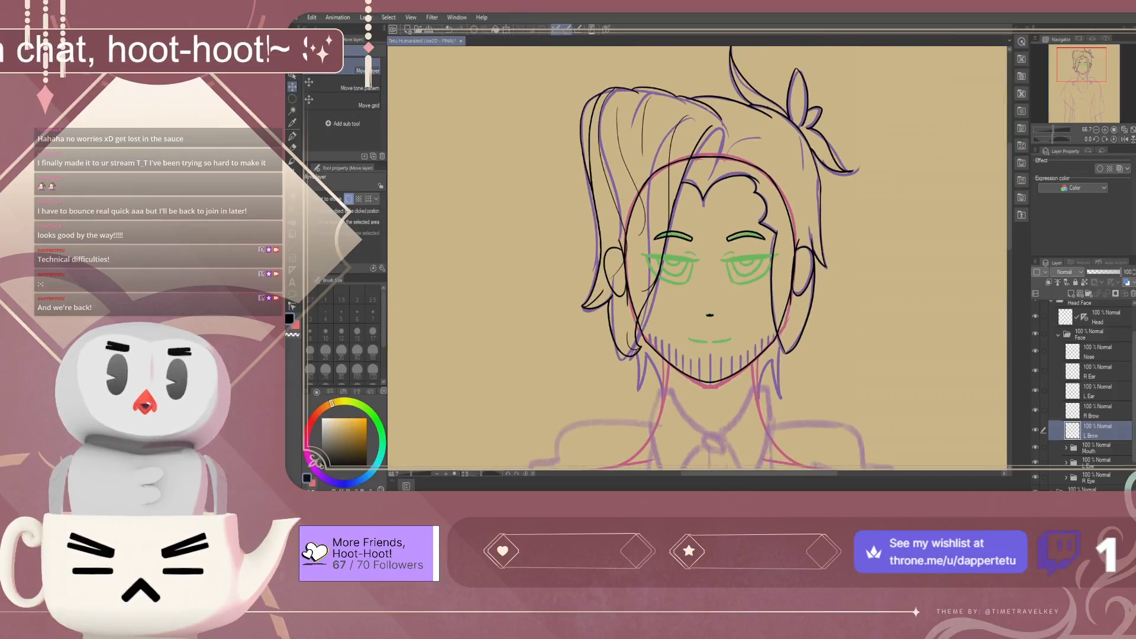
scroll(710, 248, up, 3)
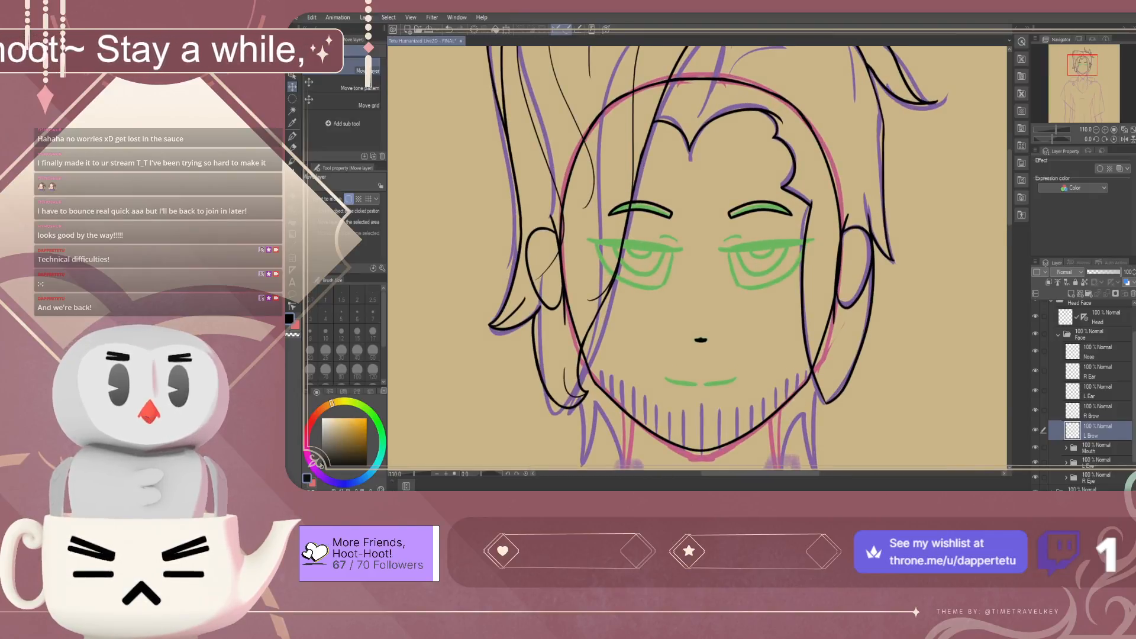
Expand the Mouth folder, make its Top Lip layer active for pen drawing, and save the file
click(1058, 334)
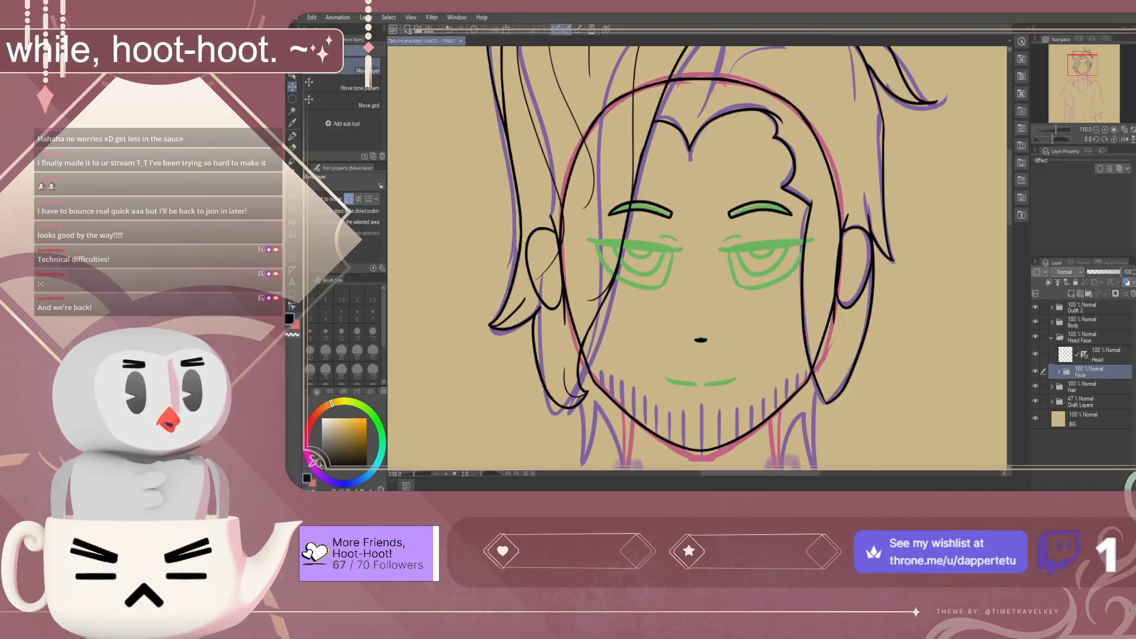
click(1059, 372)
scroll(1089, 379, down, 4)
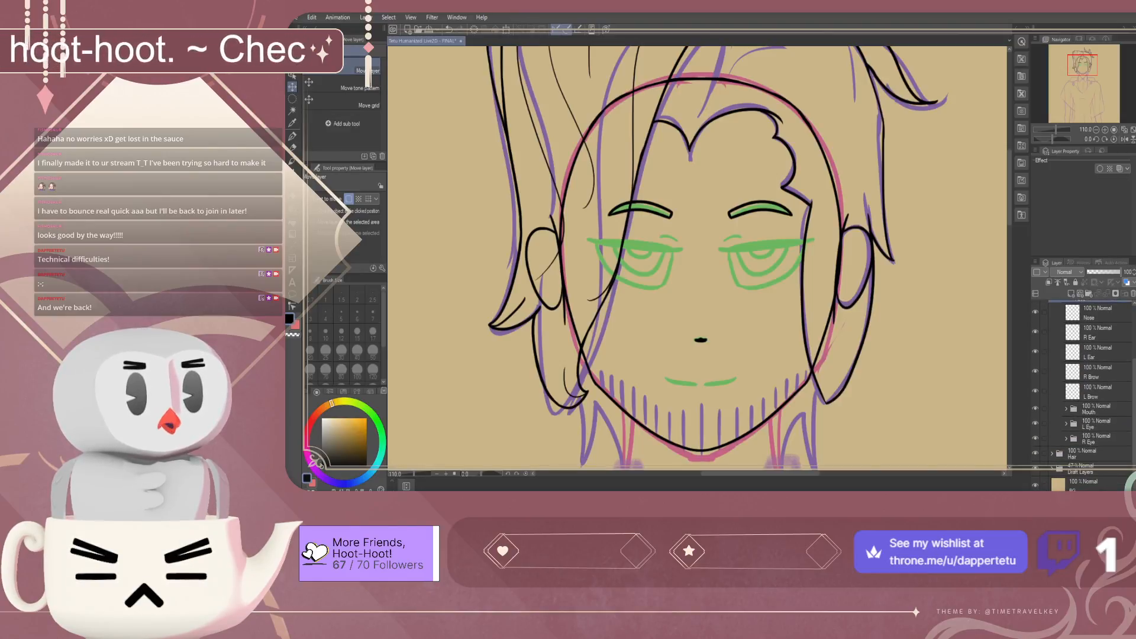
click(1066, 409)
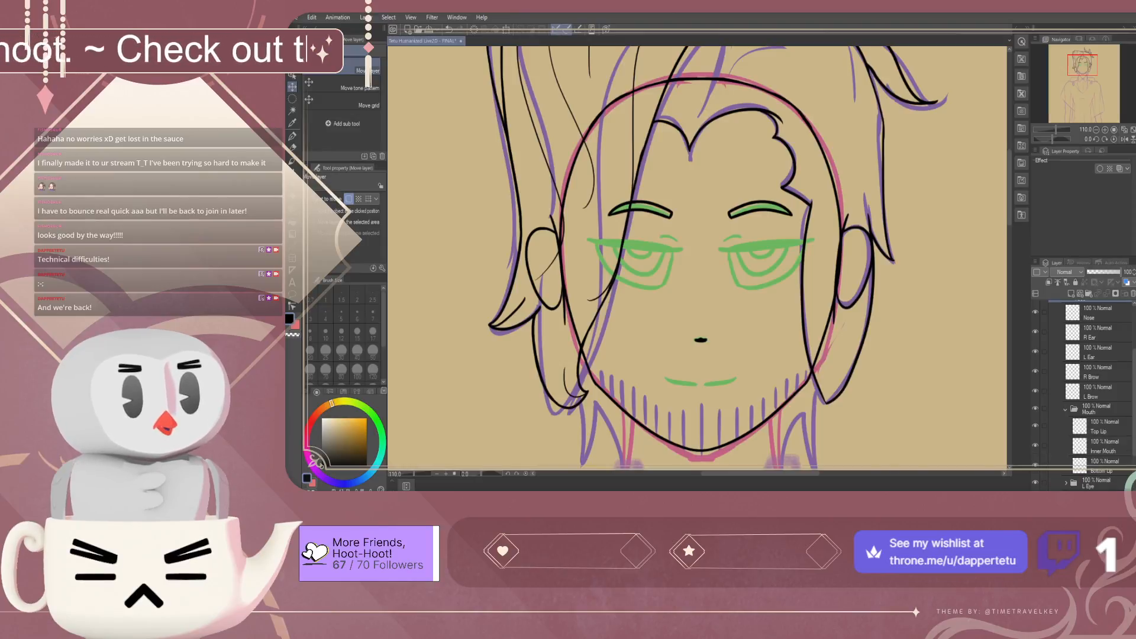
click(1104, 426)
scroll(697, 314, down, 4)
scroll(704, 364, up, 6)
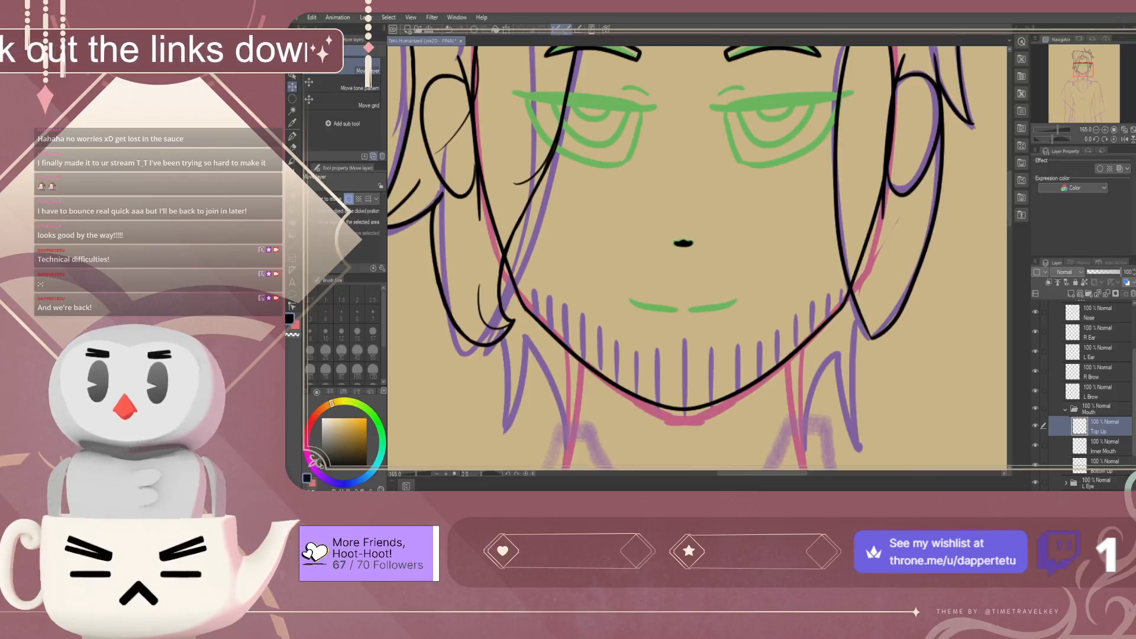
key(p)
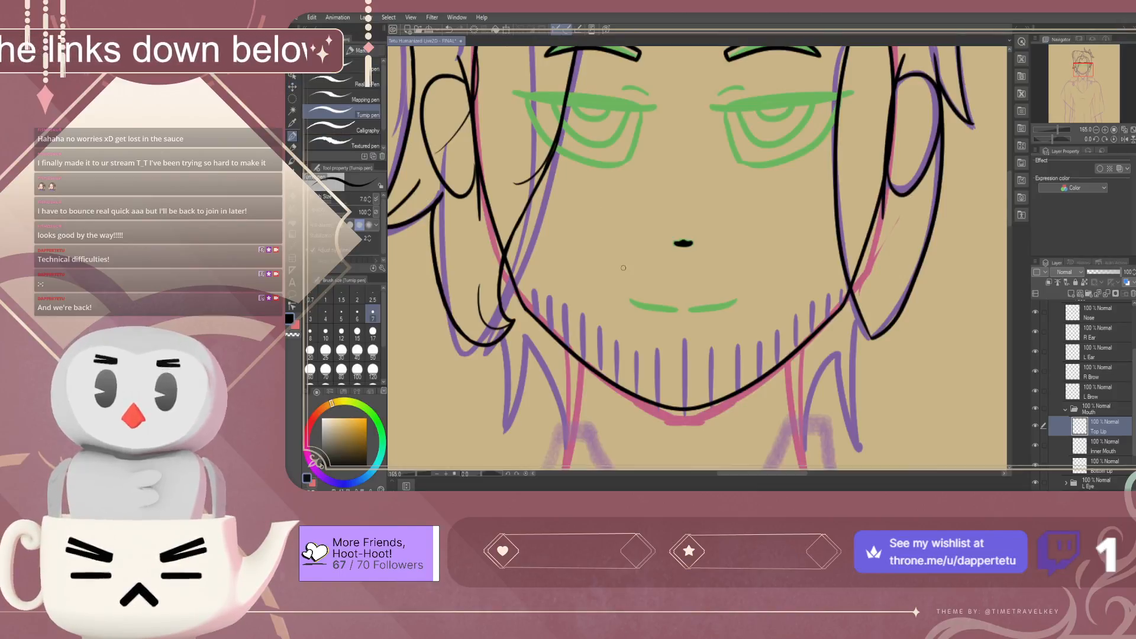
key(ctrl+s)
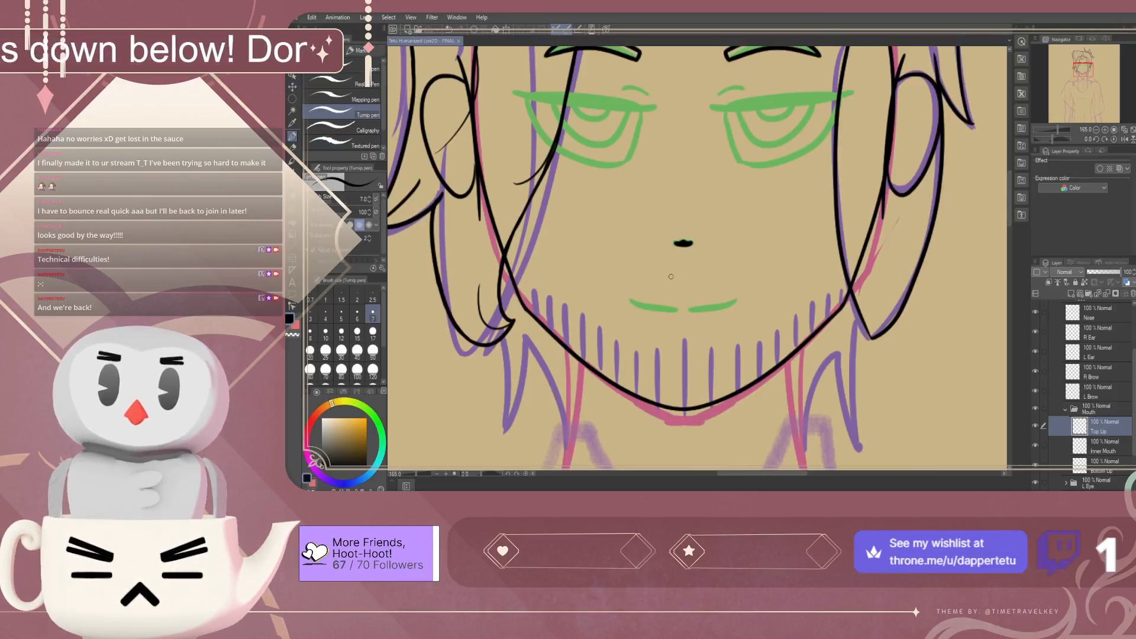
Try to ink a peaked top lip freehand above the green mouth sketch on the Top Lip layer
scroll(657, 314, up, 3)
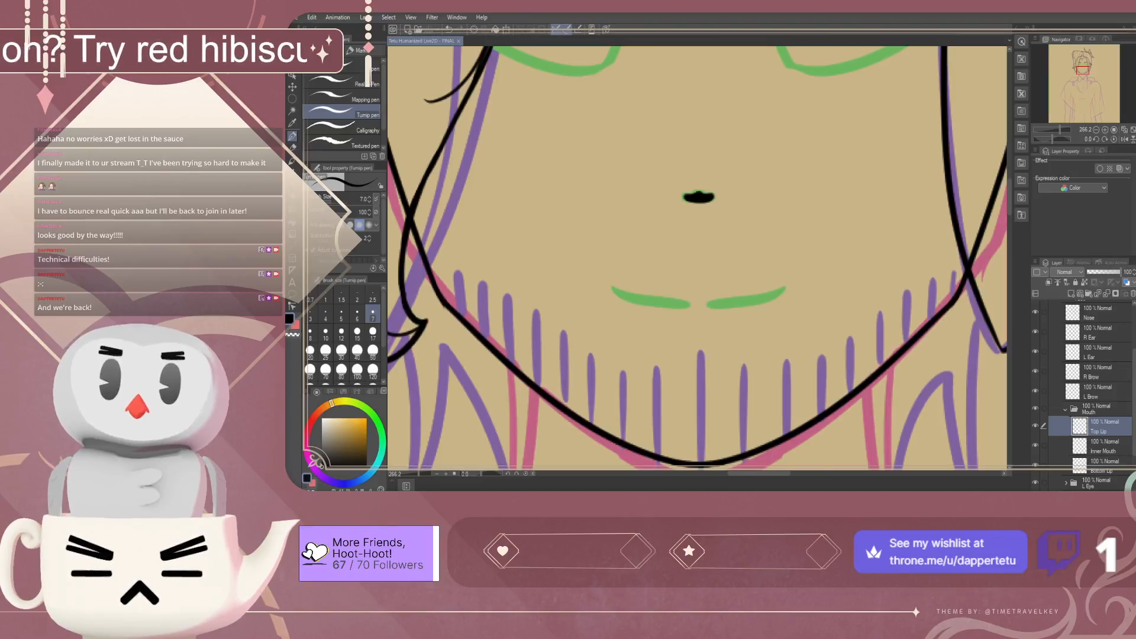
scroll(692, 278, up, 3)
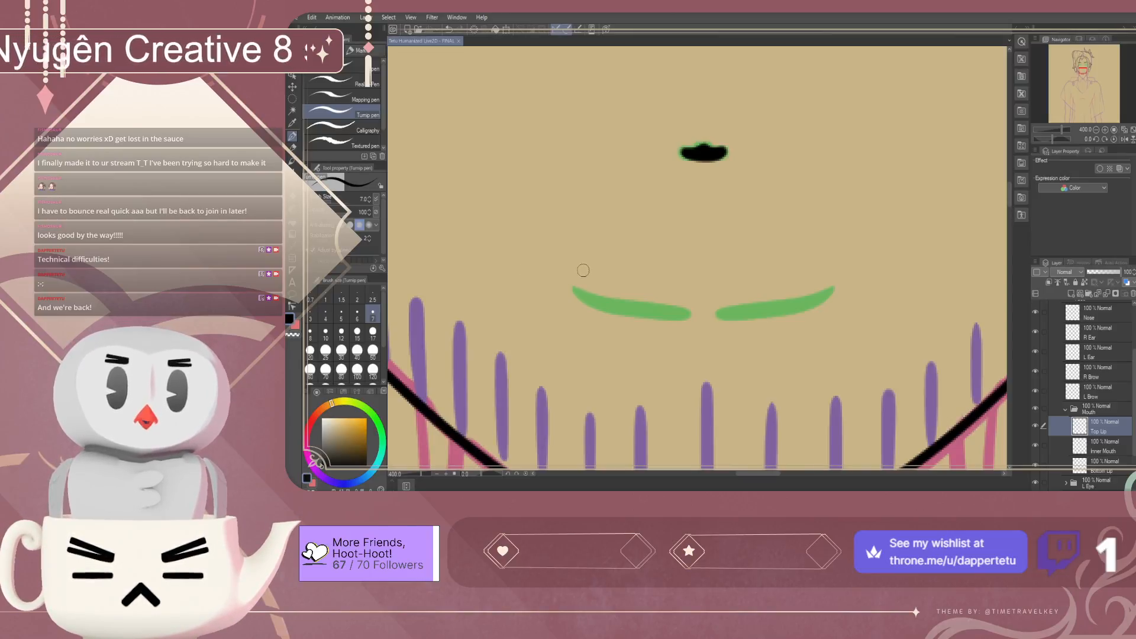
mouse_move(573, 276)
mouse_down()
mouse_move(707, 230)
mouse_move(771, 268)
mouse_move(850, 291)
mouse_up()
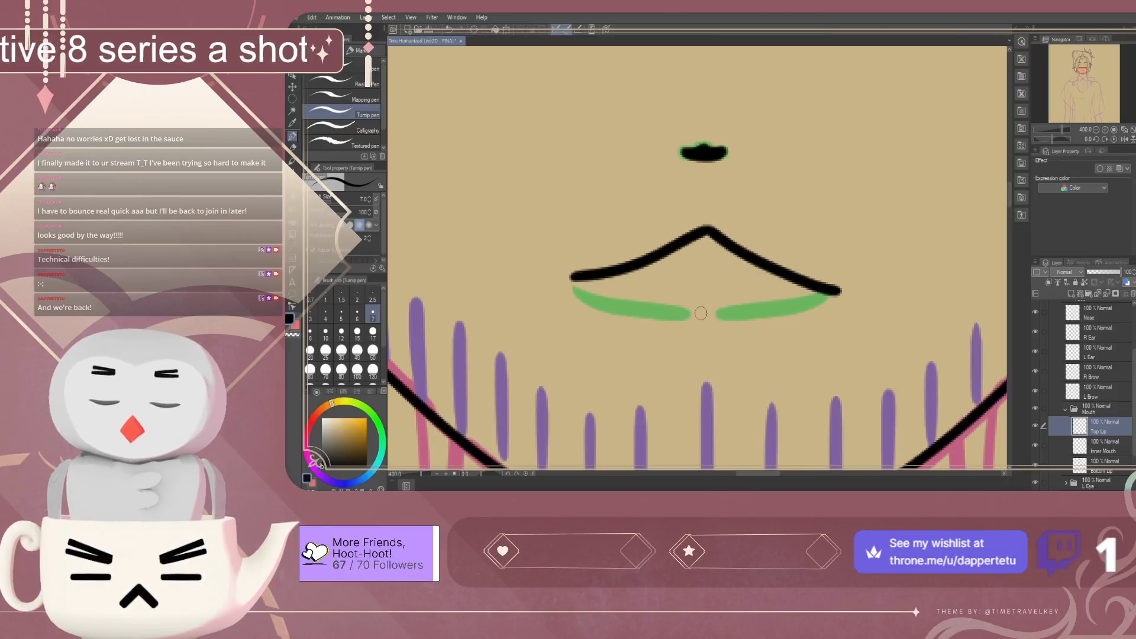
key(ctrl+z)
drag(708, 231, 858, 286)
key(ctrl+z)
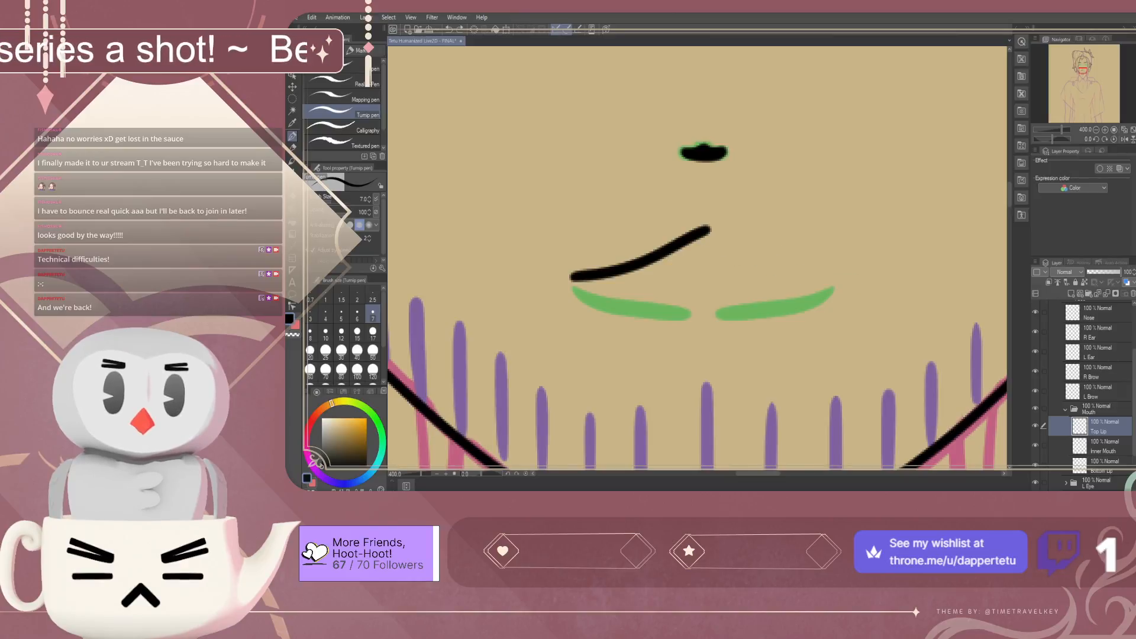
drag(708, 231, 831, 280)
key(ctrl+z)
drag(707, 231, 830, 282)
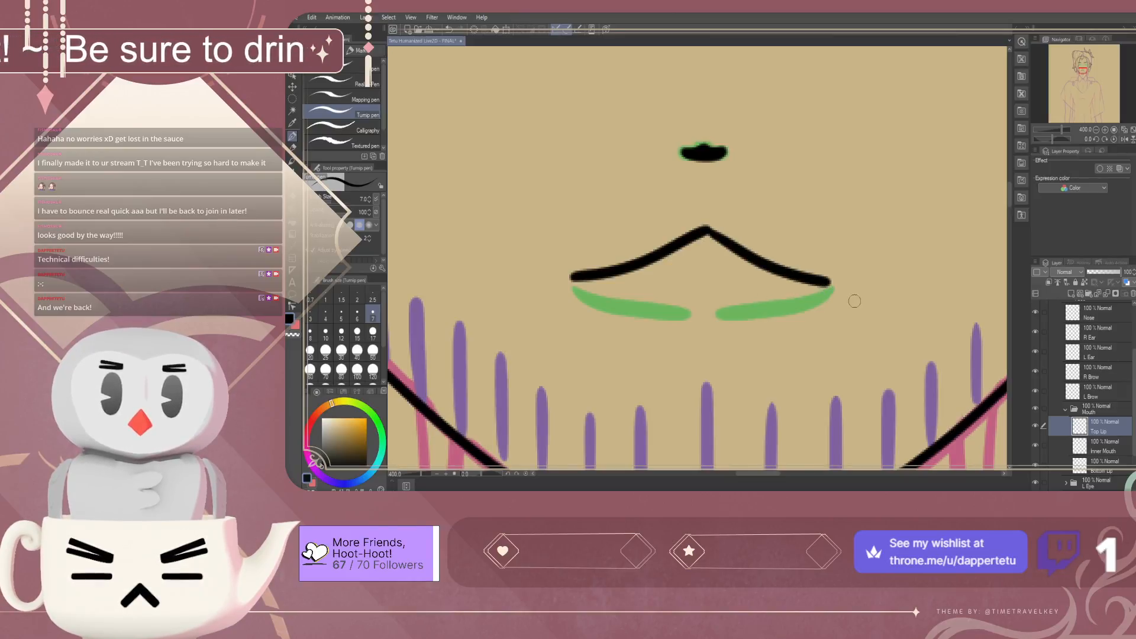
Try to ink the bottom lip freehand on the Bottom Lip layer as one smooth curve along the green sketch
click(1103, 447)
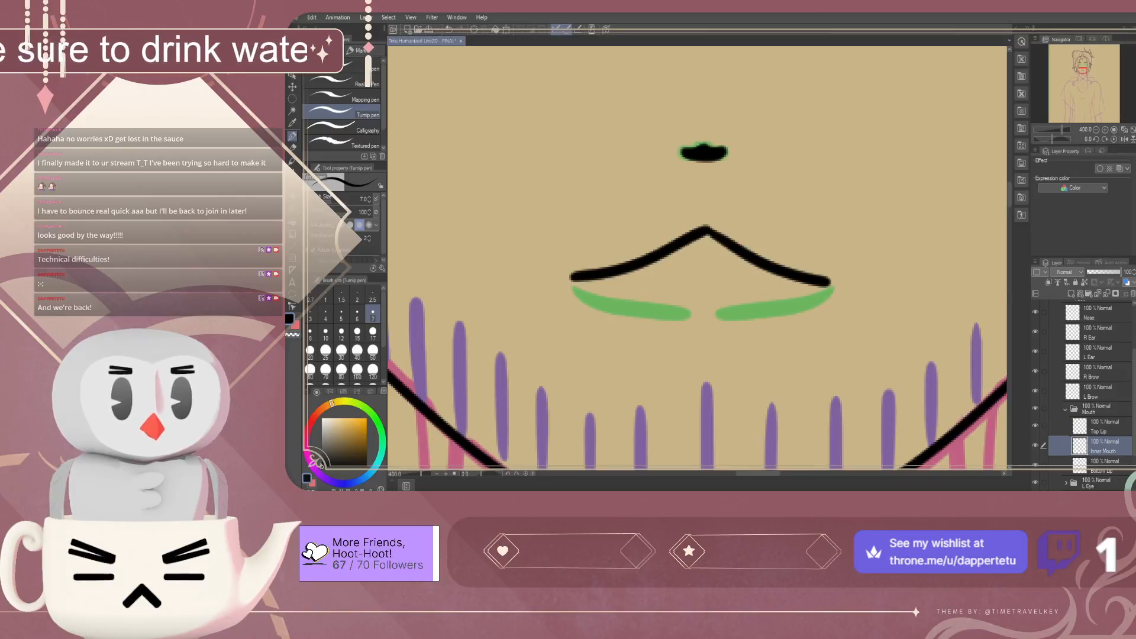
click(1103, 466)
drag(570, 285, 710, 314)
drag(567, 284, 718, 316)
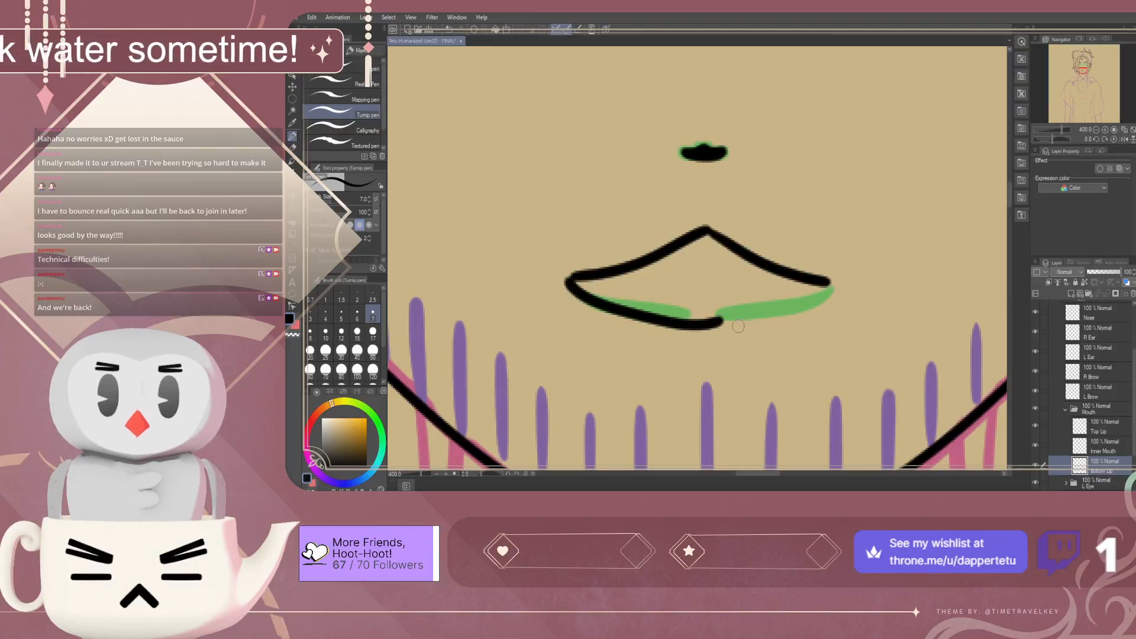
mouse_move(570, 281)
mouse_down()
mouse_move(749, 318)
mouse_move(658, 312)
mouse_move(792, 313)
mouse_up()
key(ctrl+z)
drag(601, 298, 828, 290)
key(ctrl+z)
drag(573, 283, 885, 266)
key(ctrl+z)
drag(572, 286, 831, 287)
key(ctrl+z)
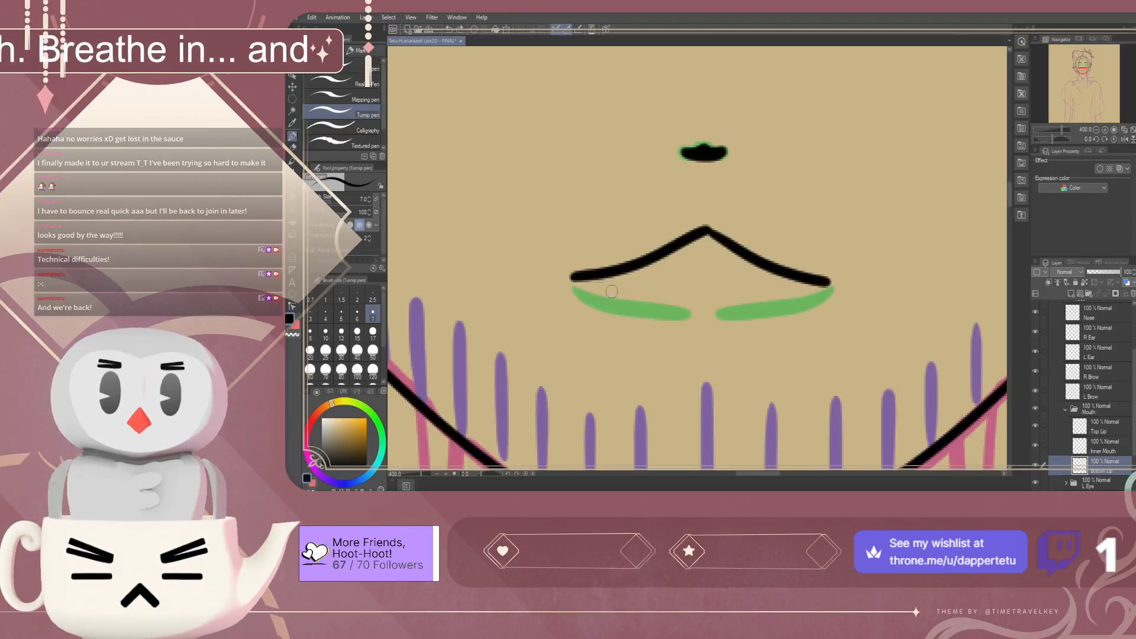
drag(573, 282, 831, 286)
key(ctrl+z)
mouse_move(568, 279)
mouse_down()
mouse_move(691, 317)
mouse_move(829, 266)
mouse_up()
key(ctrl+z)
drag(574, 287, 831, 287)
key(ctrl+z)
drag(573, 279, 831, 285)
key(ctrl+z)
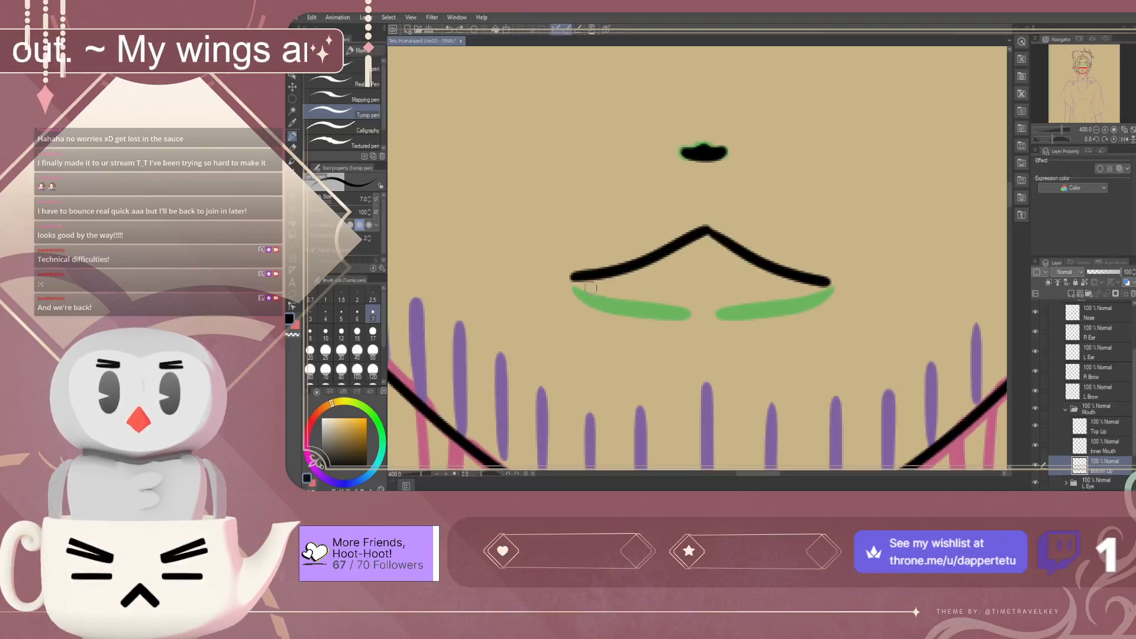
drag(573, 279, 829, 265)
key(ctrl+z)
drag(572, 277, 825, 263)
key(ctrl+z)
drag(572, 283, 831, 269)
key(ctrl+z)
mouse_move(572, 278)
mouse_down()
mouse_move(662, 321)
mouse_move(843, 274)
mouse_up()
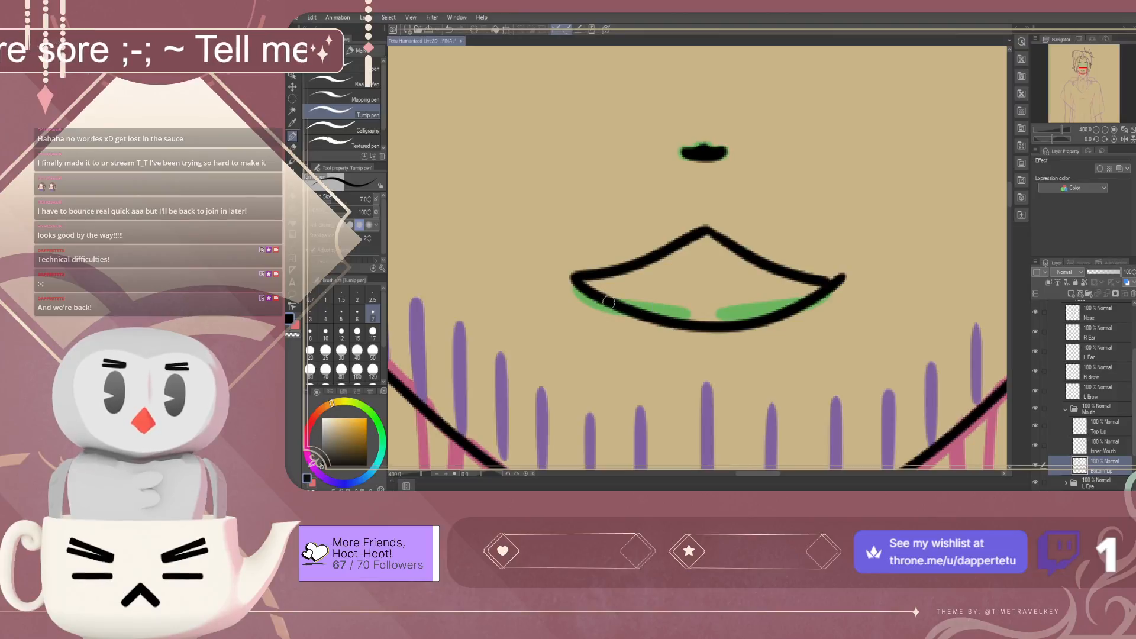
key(ctrl+z)
mouse_move(572, 279)
mouse_down()
mouse_move(775, 314)
mouse_move(828, 283)
mouse_up()
key(ctrl+z)
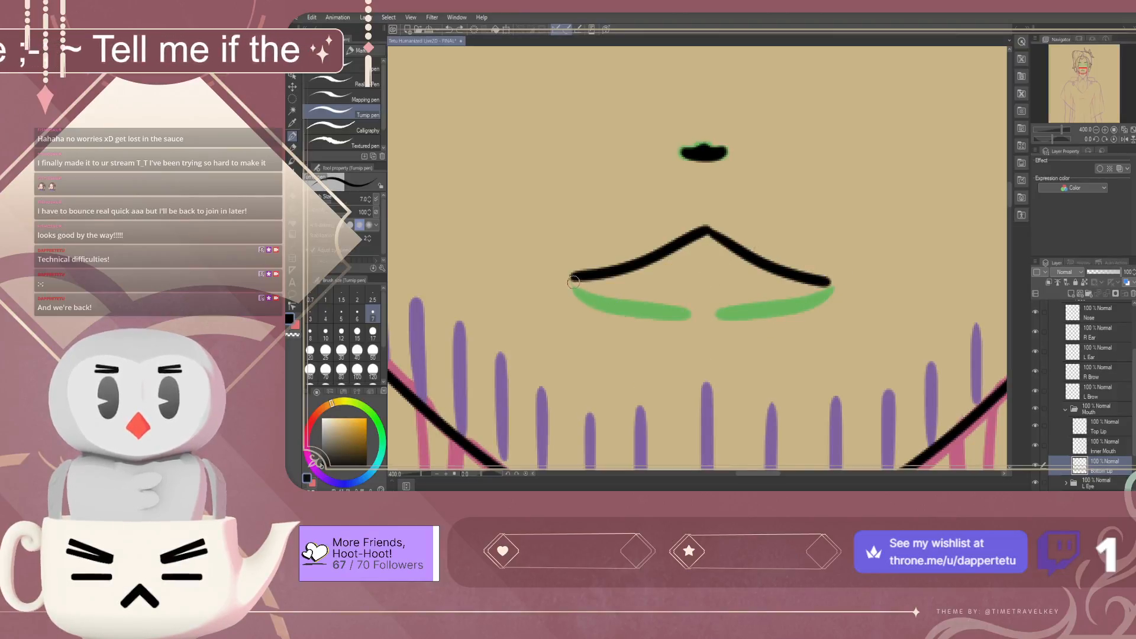
drag(573, 284, 828, 268)
key(ctrl+z)
drag(575, 283, 824, 271)
key(ctrl+z)
drag(577, 279, 811, 269)
key(ctrl+z)
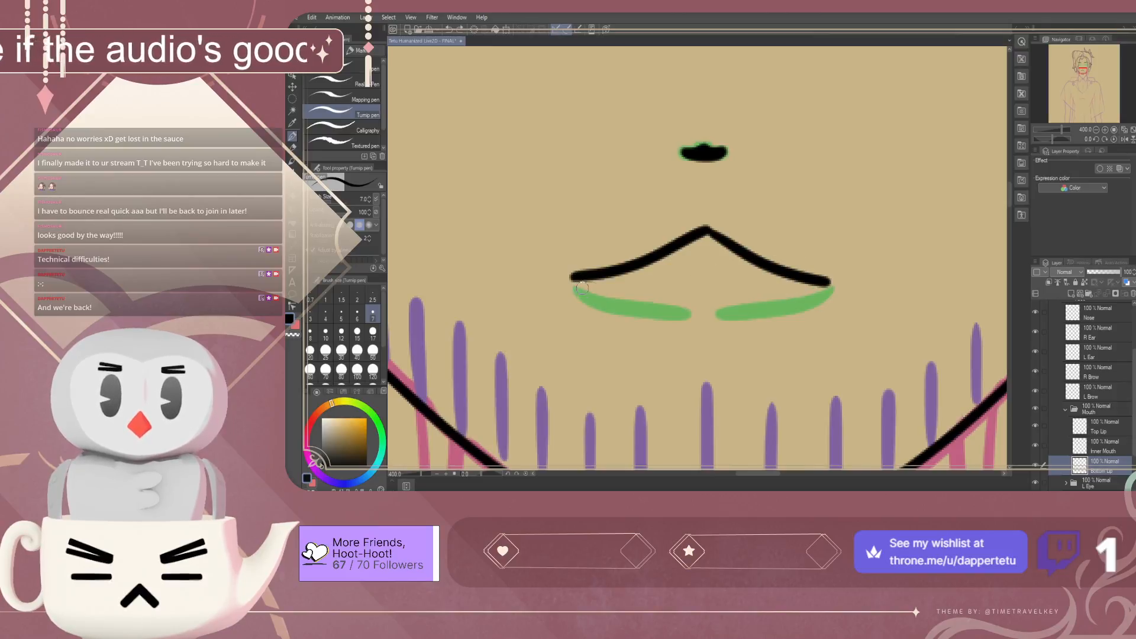
drag(574, 282, 828, 269)
key(ctrl+z)
drag(574, 285, 832, 270)
key(ctrl+z)
mouse_move(572, 283)
mouse_down()
mouse_move(665, 311)
mouse_move(837, 267)
mouse_up()
key(ctrl+z)
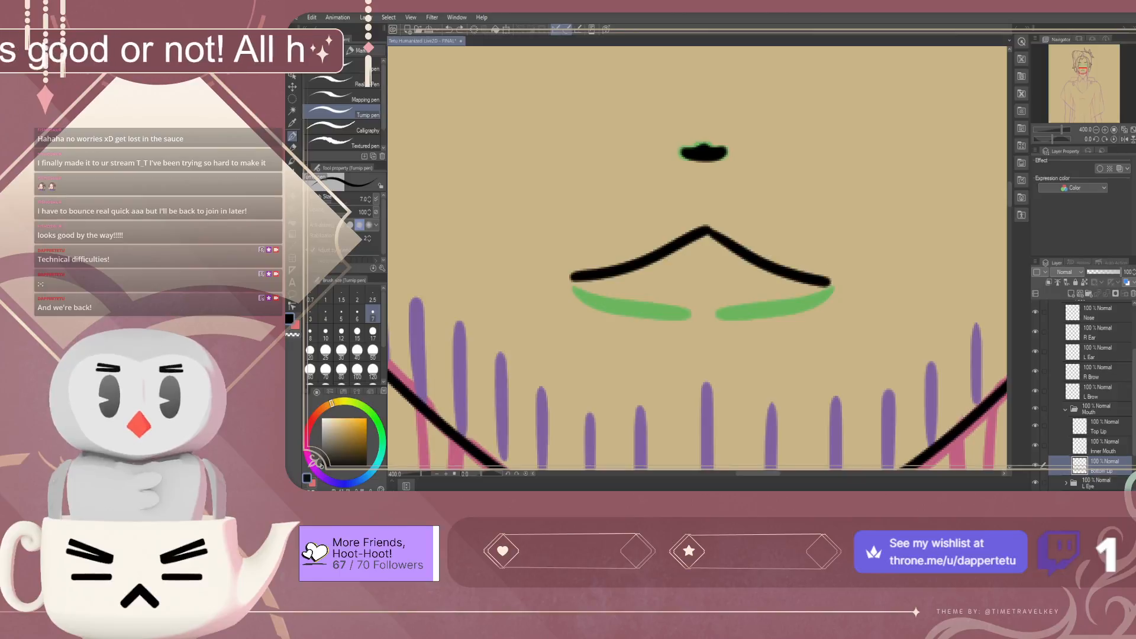
drag(571, 292, 743, 334)
key(ctrl+z)
drag(573, 291, 735, 332)
key(ctrl+z)
drag(577, 291, 852, 305)
key(ctrl+z)
mouse_move(573, 290)
mouse_down()
mouse_move(734, 315)
mouse_move(827, 298)
mouse_up()
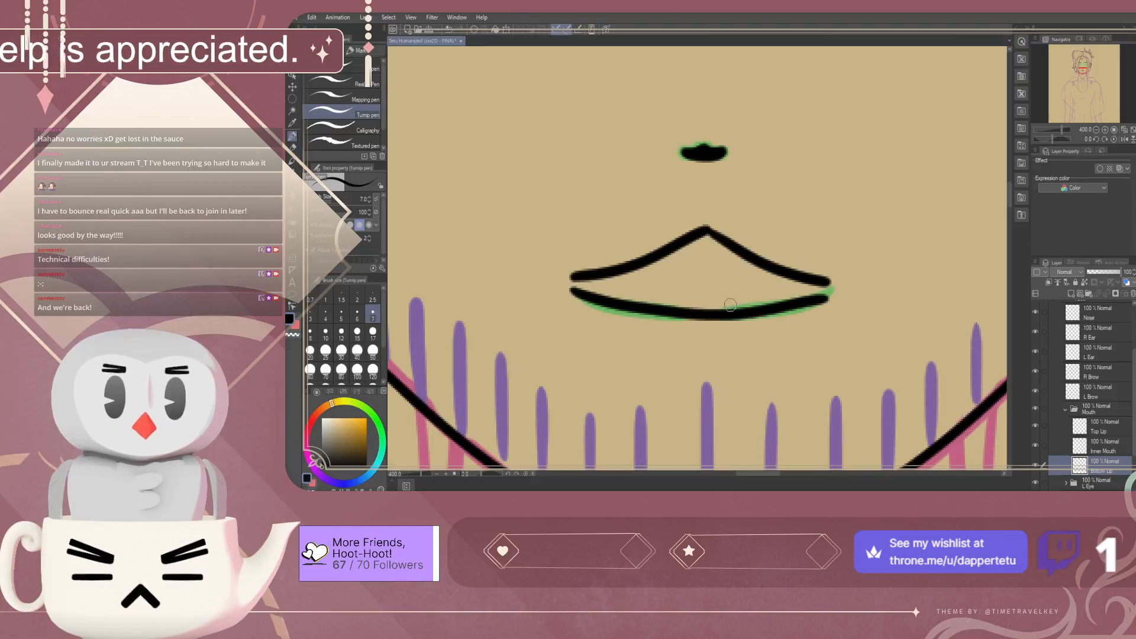
key(ctrl+z)
mouse_move(572, 291)
mouse_down()
mouse_move(597, 304)
mouse_move(829, 299)
mouse_up()
key(ctrl+z)
mouse_move(569, 297)
mouse_down()
mouse_move(666, 313)
mouse_move(830, 288)
mouse_up()
key(ctrl+z)
drag(571, 291, 831, 287)
key(ctrl+z)
drag(571, 284, 851, 286)
key(ctrl+z)
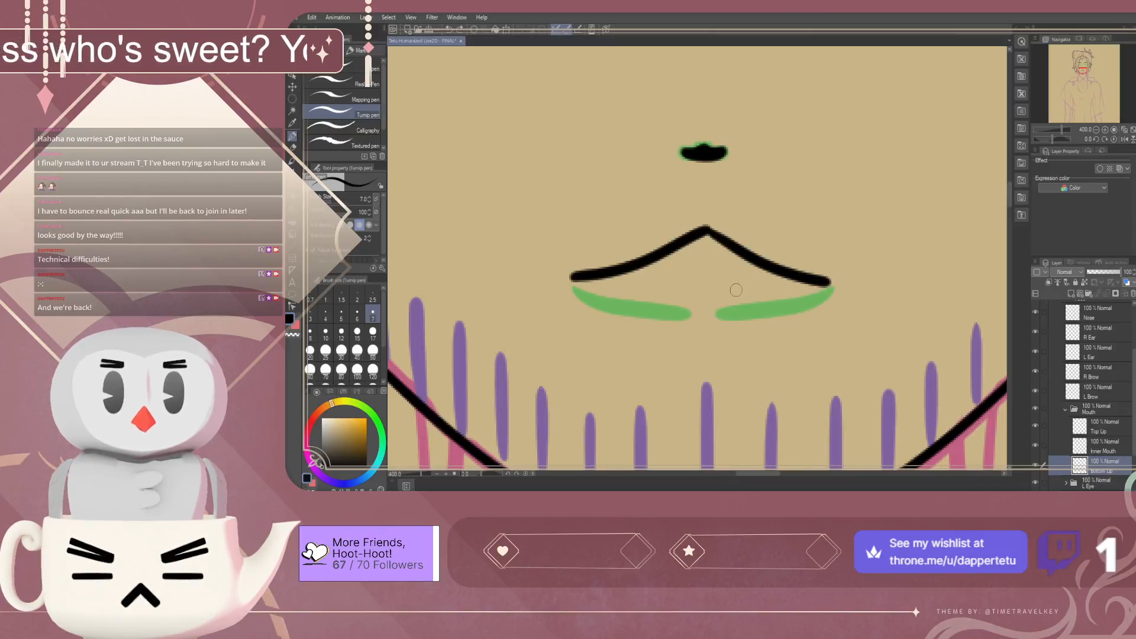
Undo the freehand top lip and try to redraw it with a slightly higher peak
key(ctrl+z)
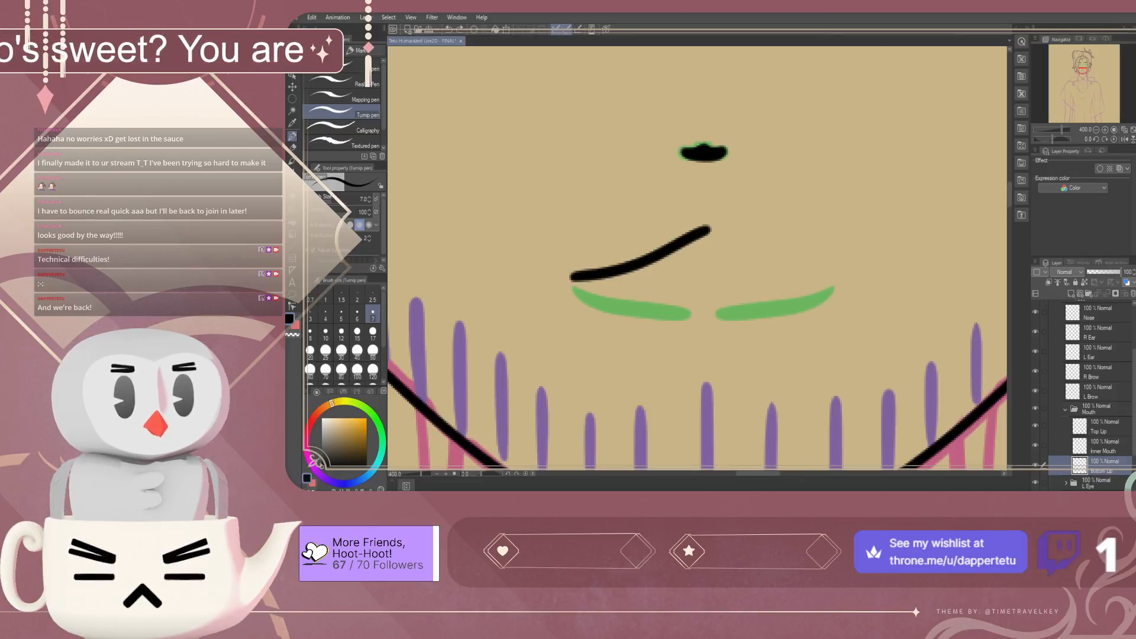
key(ctrl+z)
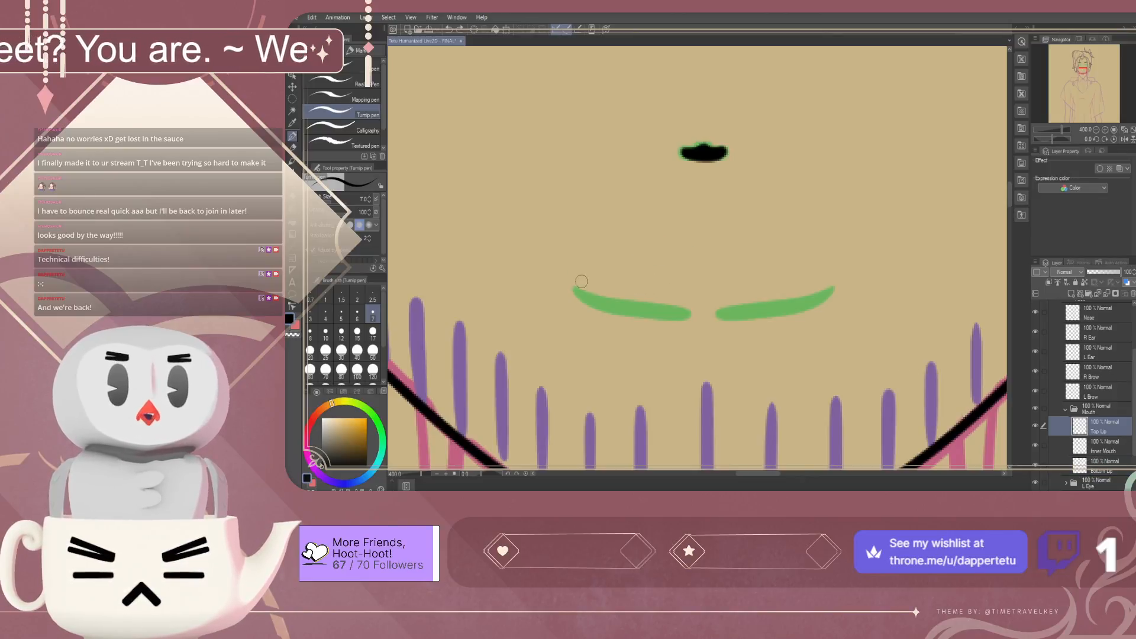
mouse_move(573, 275)
mouse_down()
mouse_move(709, 209)
mouse_move(699, 230)
mouse_move(852, 287)
mouse_up()
key(ctrl+z)
mouse_move(704, 222)
mouse_down()
mouse_move(781, 267)
mouse_move(858, 286)
mouse_up()
key(ctrl+z)
drag(702, 220, 852, 285)
key(ctrl+z)
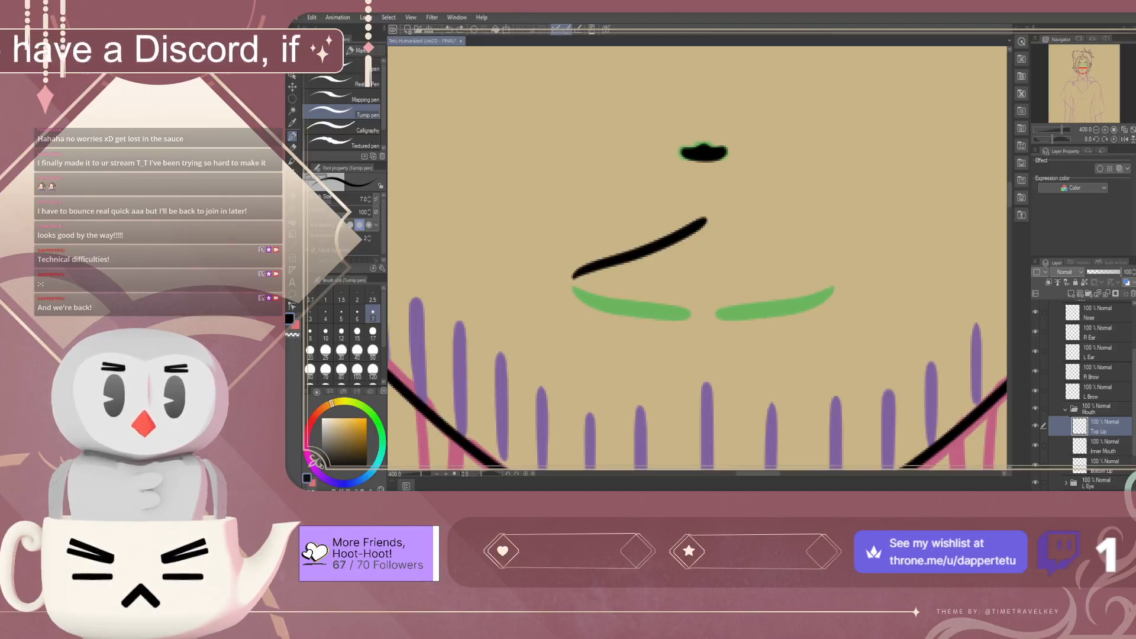
key(ctrl+z)
Place a vertical symmetrical ruler through the nose's centre on the Top Lip layer and ink a mirrored, softly peaked top lip
key(u)
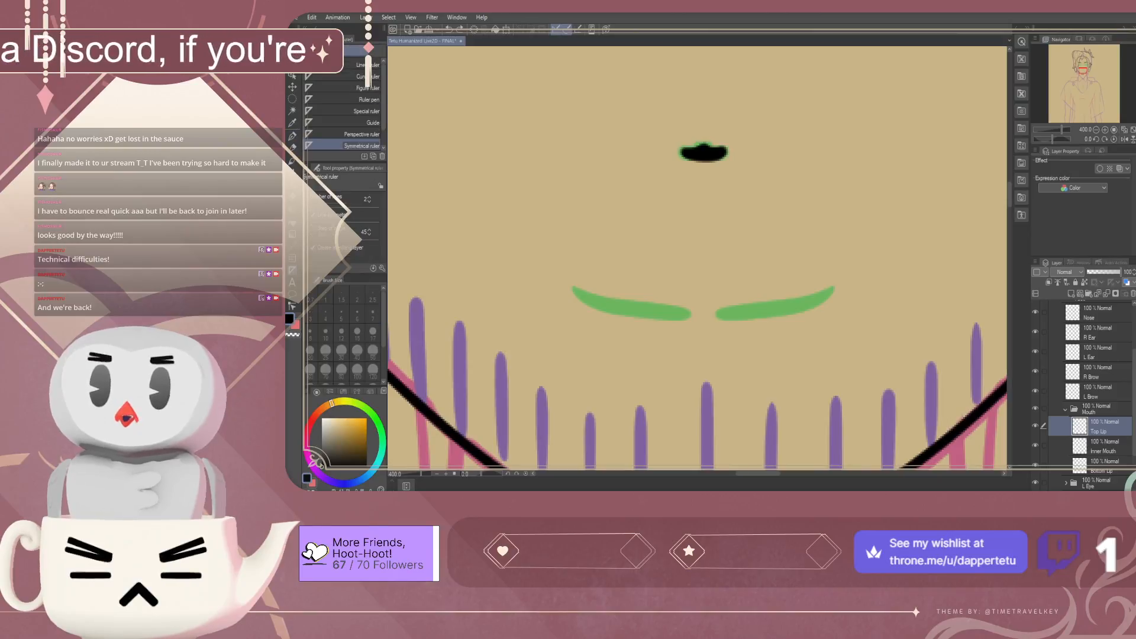
drag(703, 148, 703, 272)
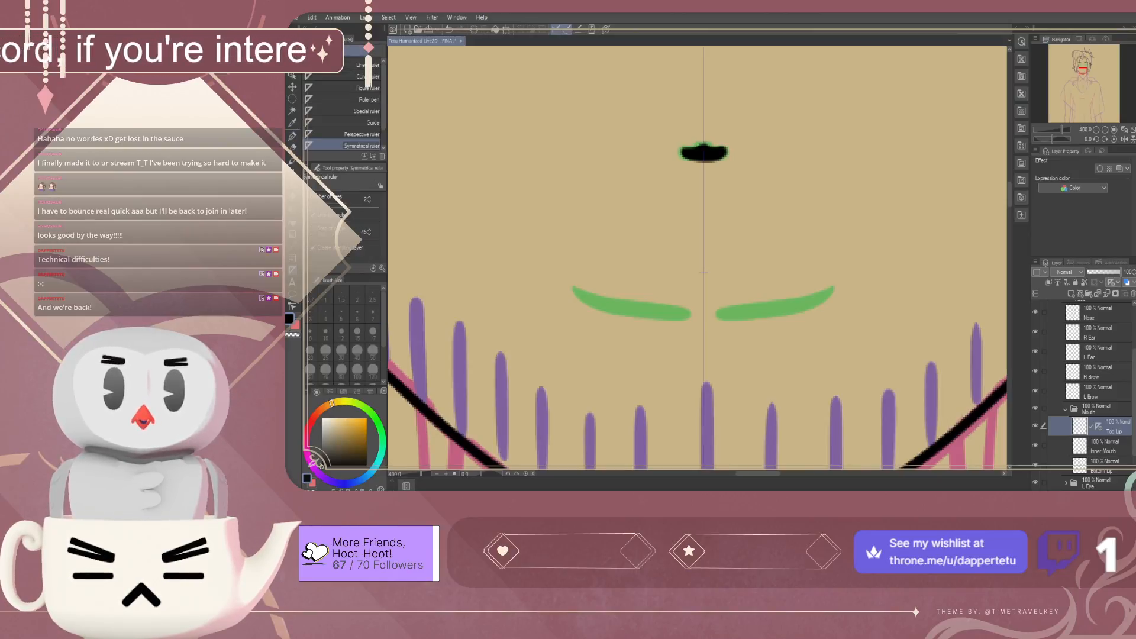
key(p)
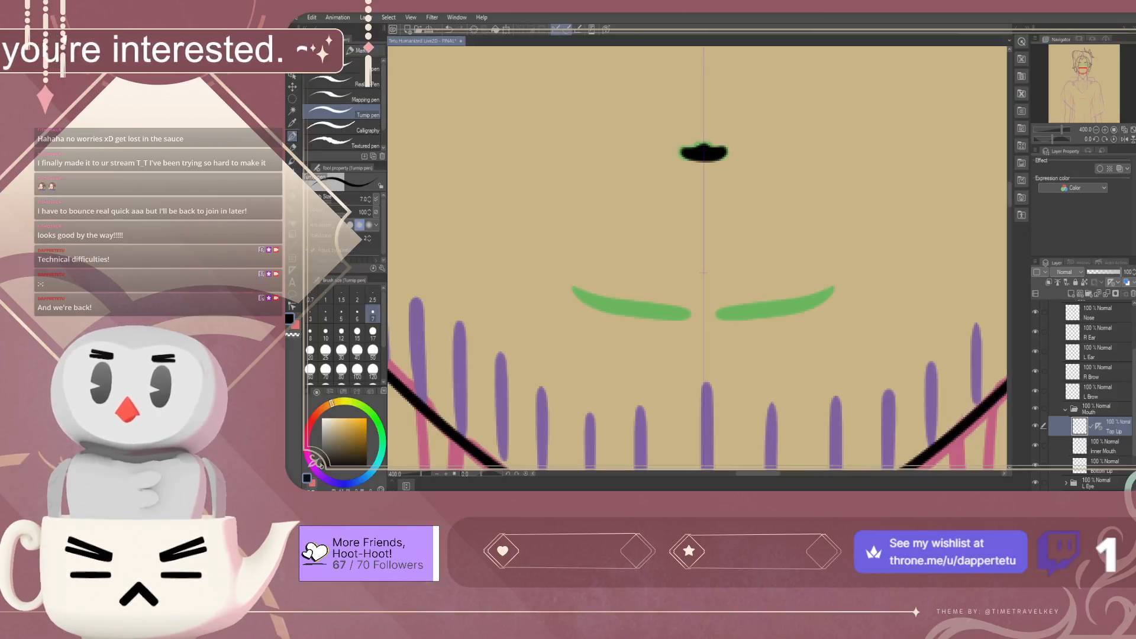
drag(578, 269, 703, 235)
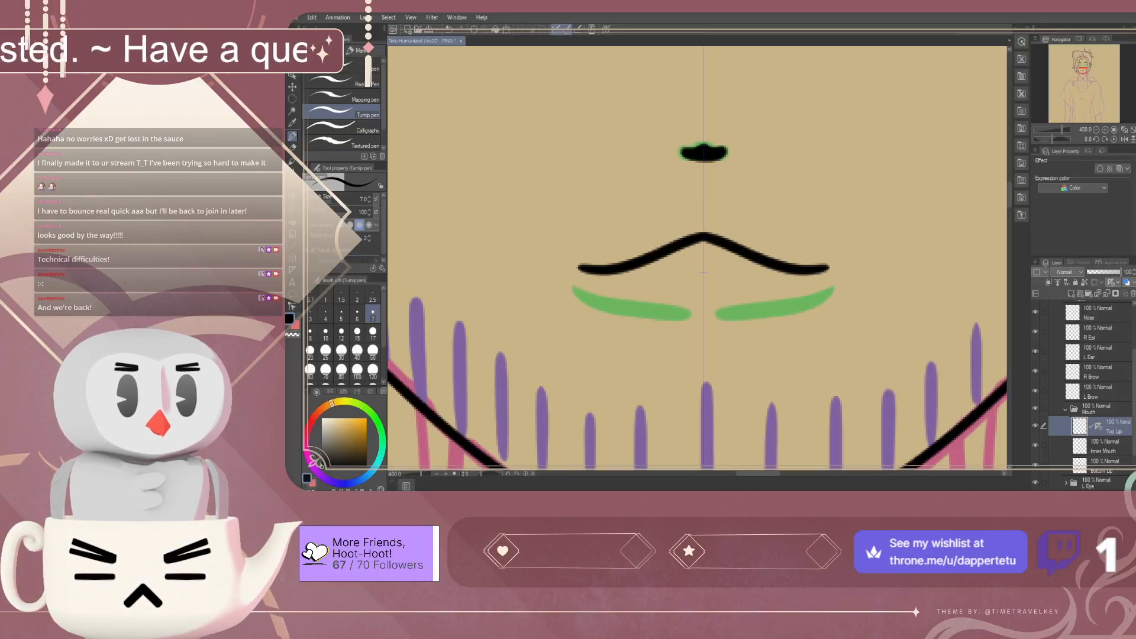
Place a matching vertical symmetrical ruler through the mouth's centre on the Bottom Lip layer
click(1104, 465)
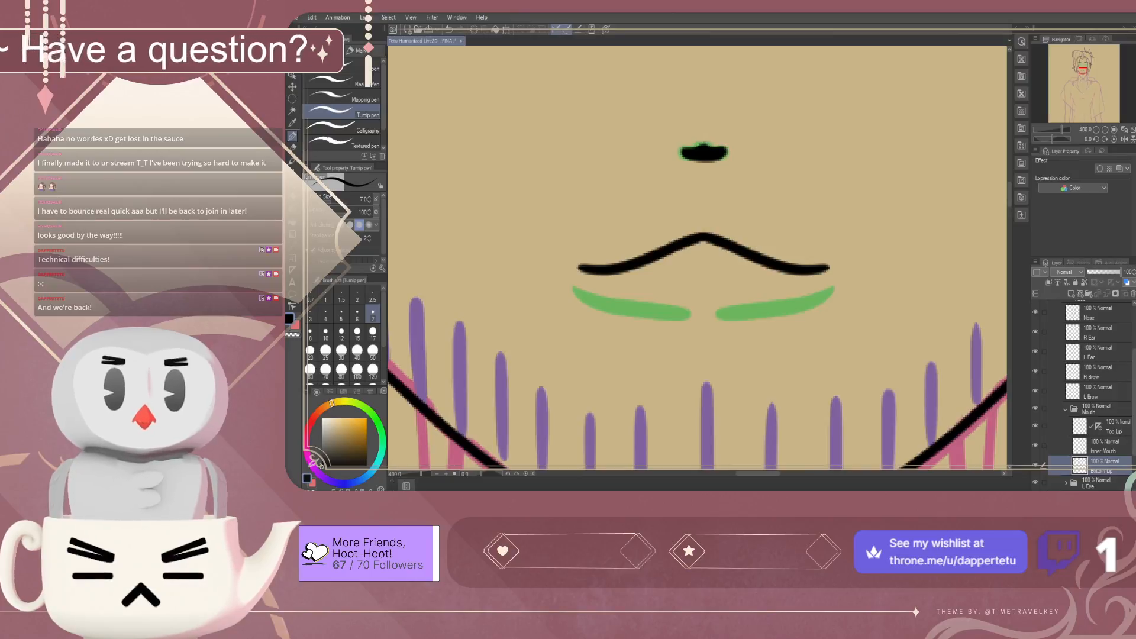
key(u)
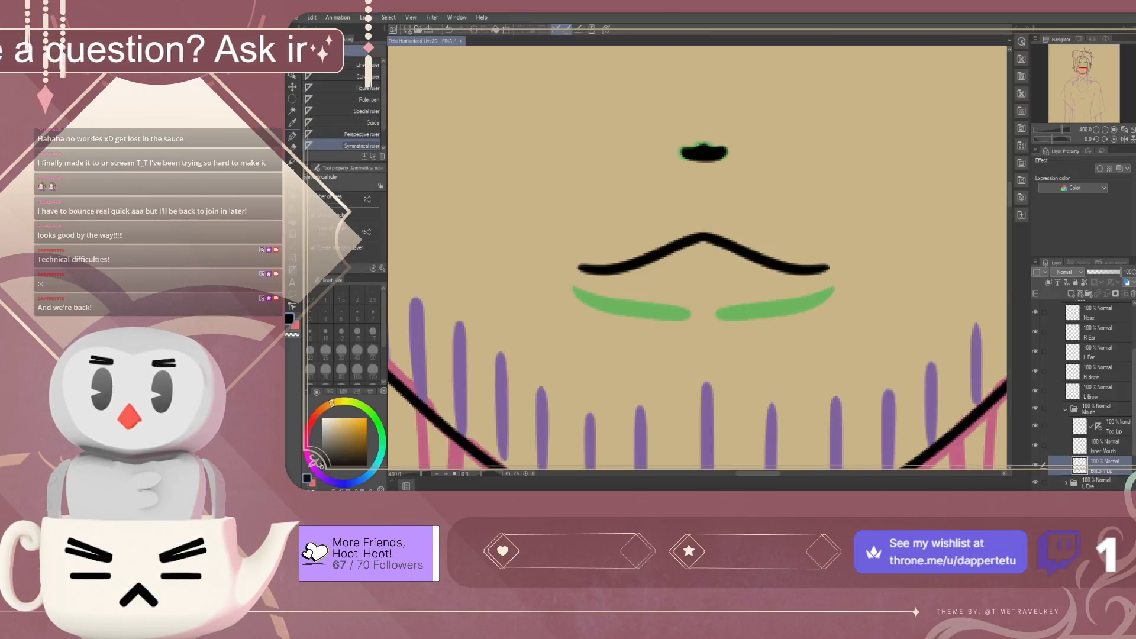
mouse_move(703, 244)
mouse_down()
mouse_move(728, 245)
mouse_move(704, 266)
mouse_move(704, 256)
mouse_up()
key(ctrl+z)
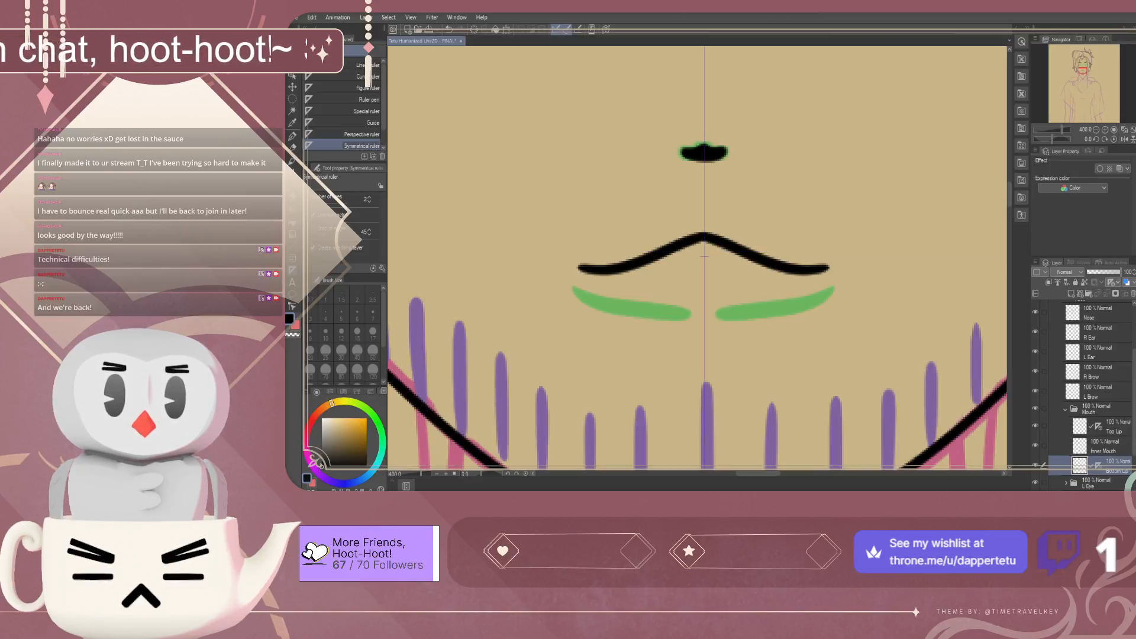
Ink the bottom lip with the Turnip pen as a mirrored curve joining both corners of the top lip
key(p)
drag(581, 277, 701, 324)
key(ctrl+z)
mouse_move(579, 272)
mouse_down()
mouse_move(610, 299)
mouse_move(701, 325)
mouse_up()
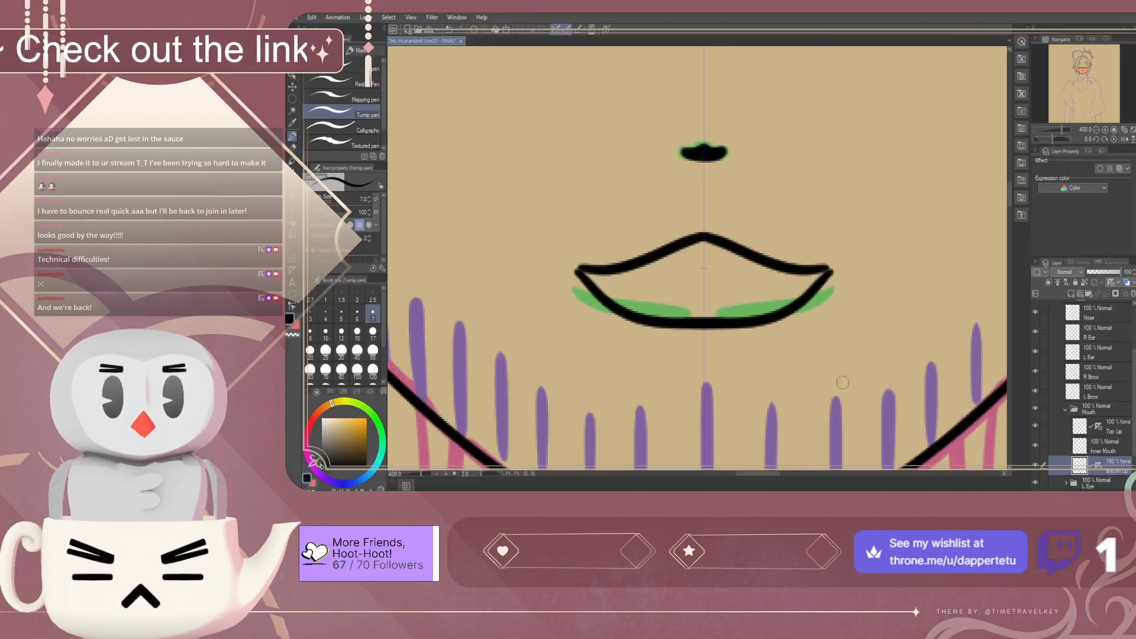
Make the Inner Mouth layer active and switch the drawing colour to the pinkish red
click(1103, 446)
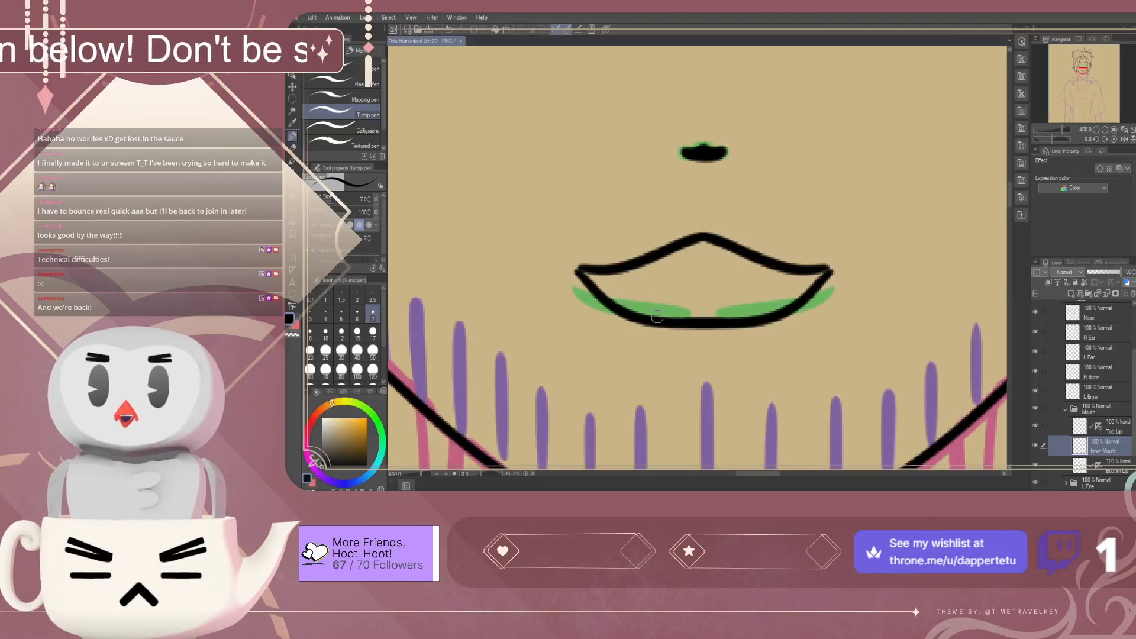
key(x)
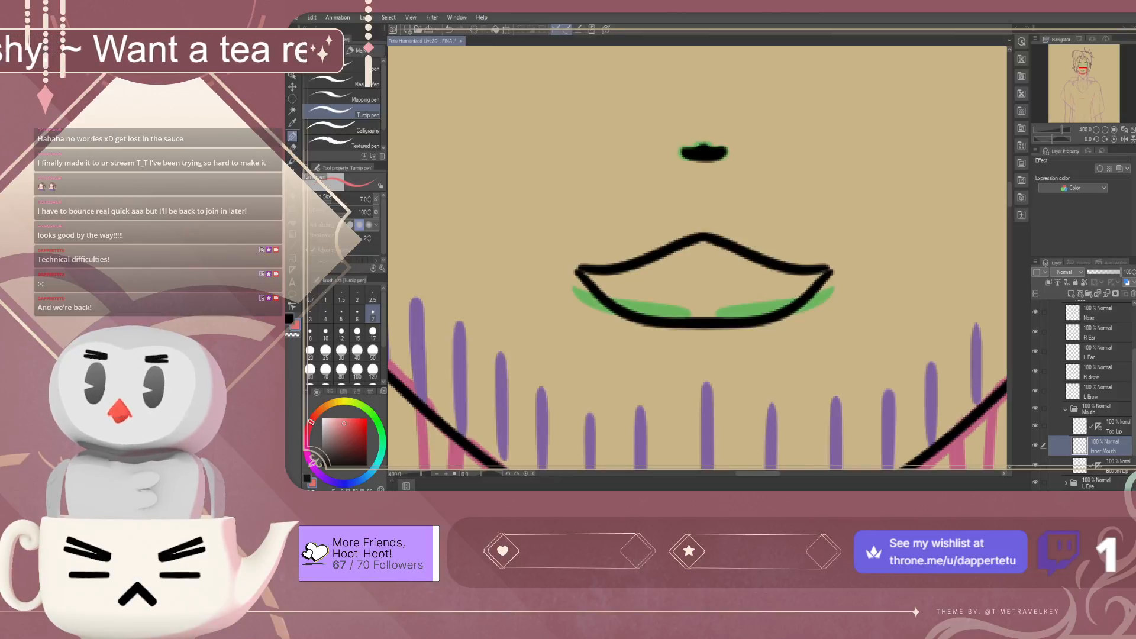
mouse_move(383, 89)
mouse_down()
mouse_move(383, 100)
mouse_move(383, 87)
mouse_up()
click(292, 160)
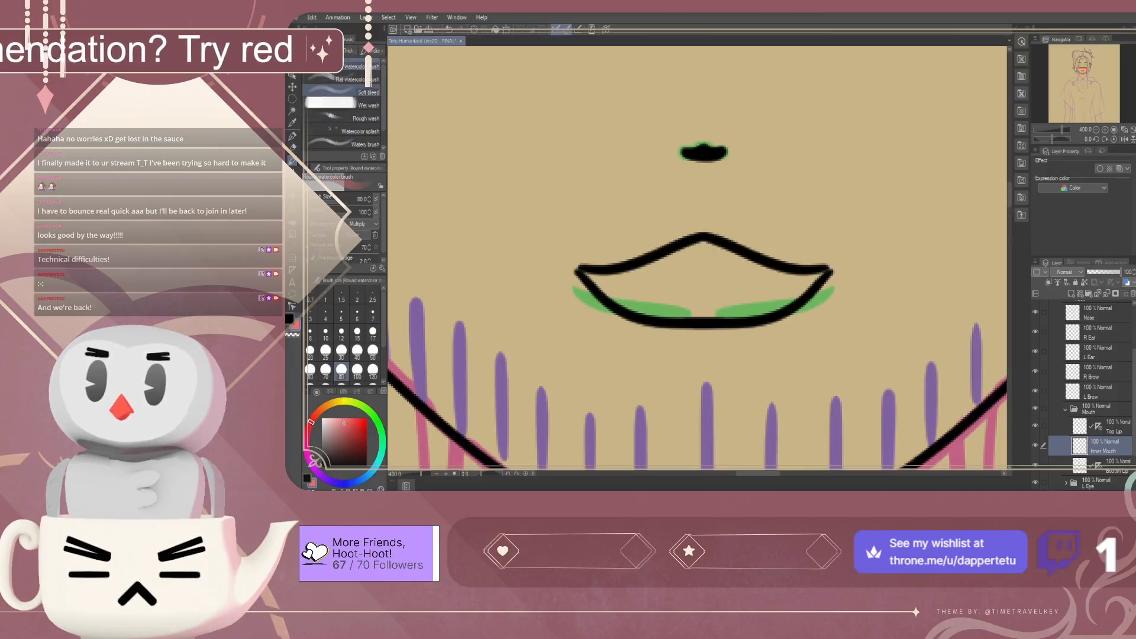
click(349, 51)
click(373, 51)
click(349, 51)
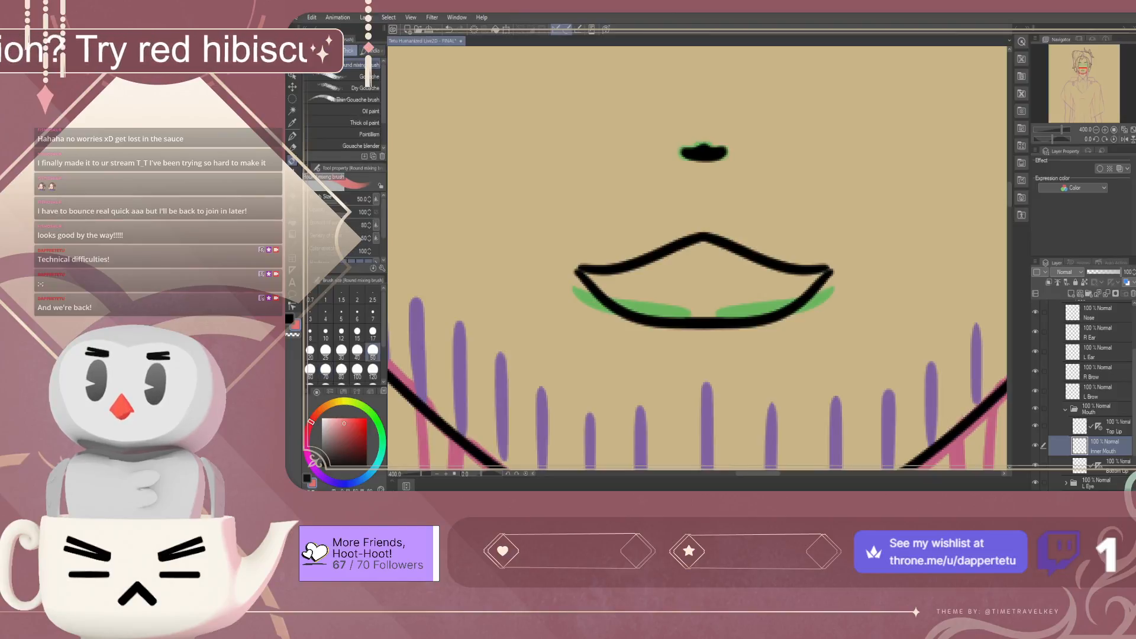
click(321, 51)
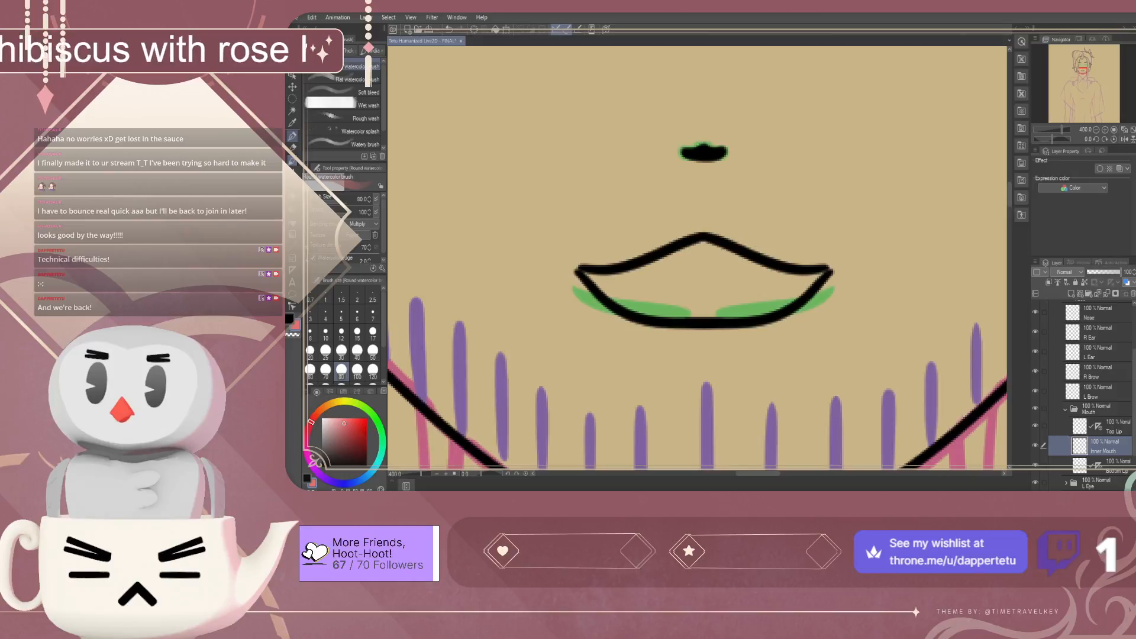
Paint pinkish red over the whole mouth with the G-pen at size 80, and move the Inner Mouth layer below Bottom Lip
key(p)
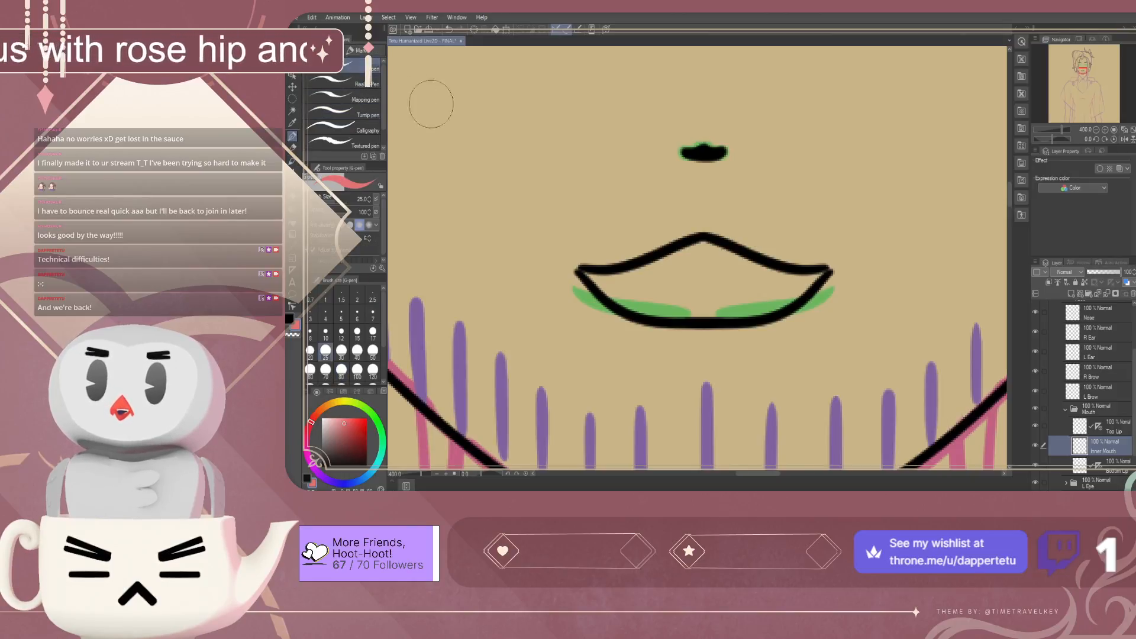
click(341, 369)
mouse_move(621, 264)
mouse_down()
mouse_move(647, 256)
mouse_move(771, 283)
mouse_move(657, 284)
mouse_move(621, 263)
mouse_move(664, 292)
mouse_move(623, 286)
mouse_up()
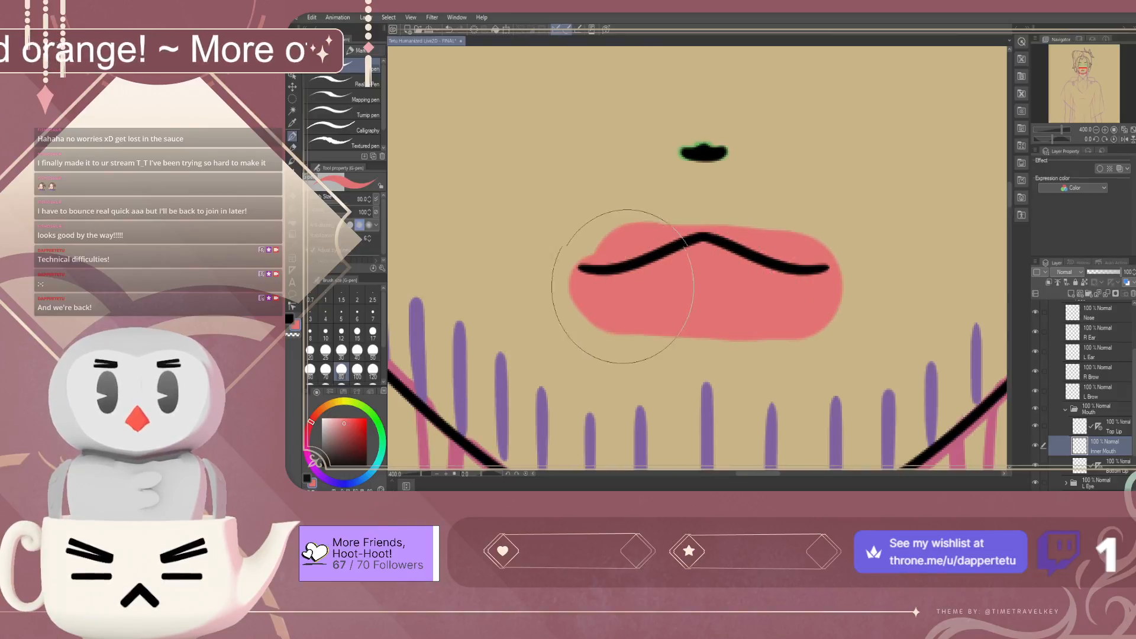
drag(1104, 446, 1104, 472)
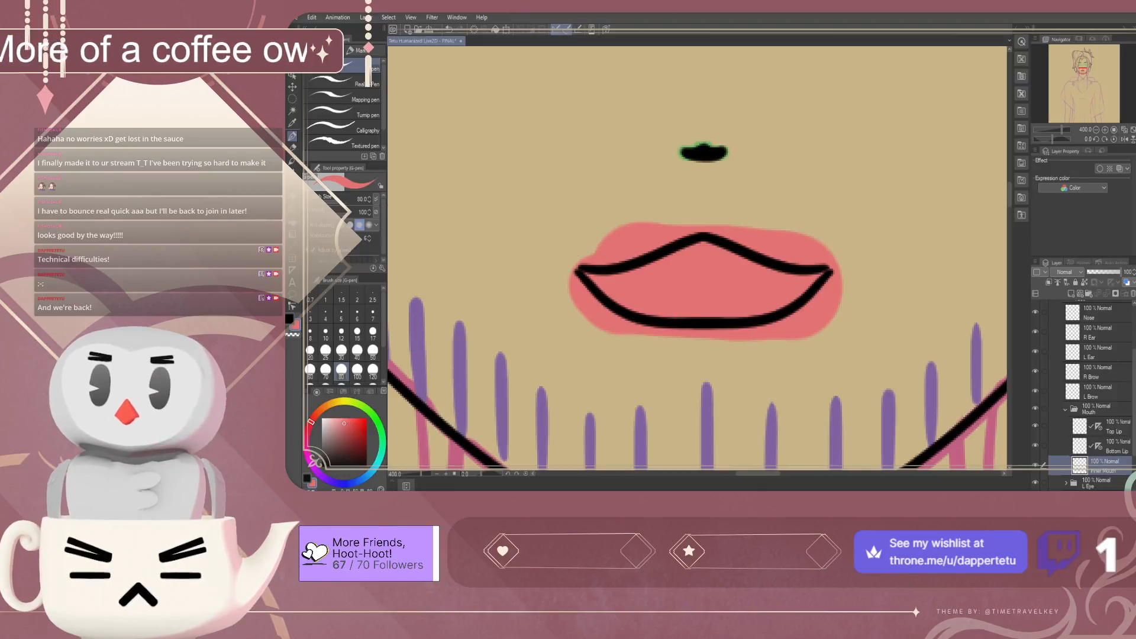
Erase the pinkish red outside the lip outlines on the Inner Mouth layer with the Hard eraser at size 15
key(e)
mouse_move(566, 268)
mouse_down()
mouse_move(583, 317)
mouse_move(572, 290)
mouse_move(598, 323)
mouse_up()
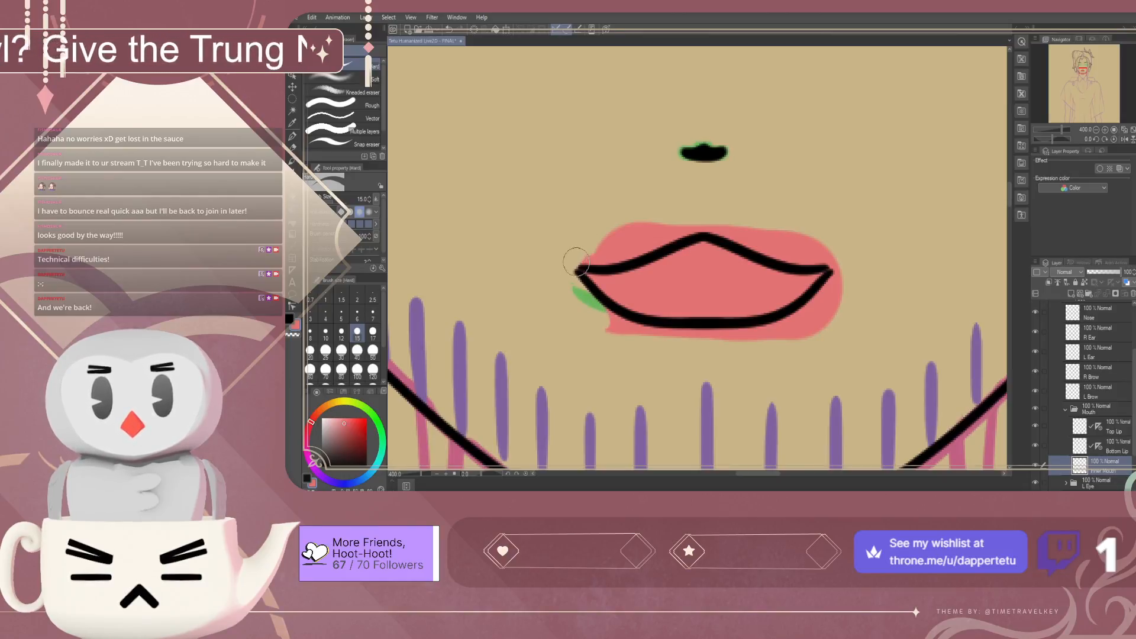
mouse_move(575, 255)
mouse_down()
mouse_move(605, 241)
mouse_move(585, 257)
mouse_move(602, 243)
mouse_move(617, 256)
mouse_move(634, 246)
mouse_move(606, 246)
mouse_move(703, 221)
mouse_move(622, 224)
mouse_move(598, 240)
mouse_up()
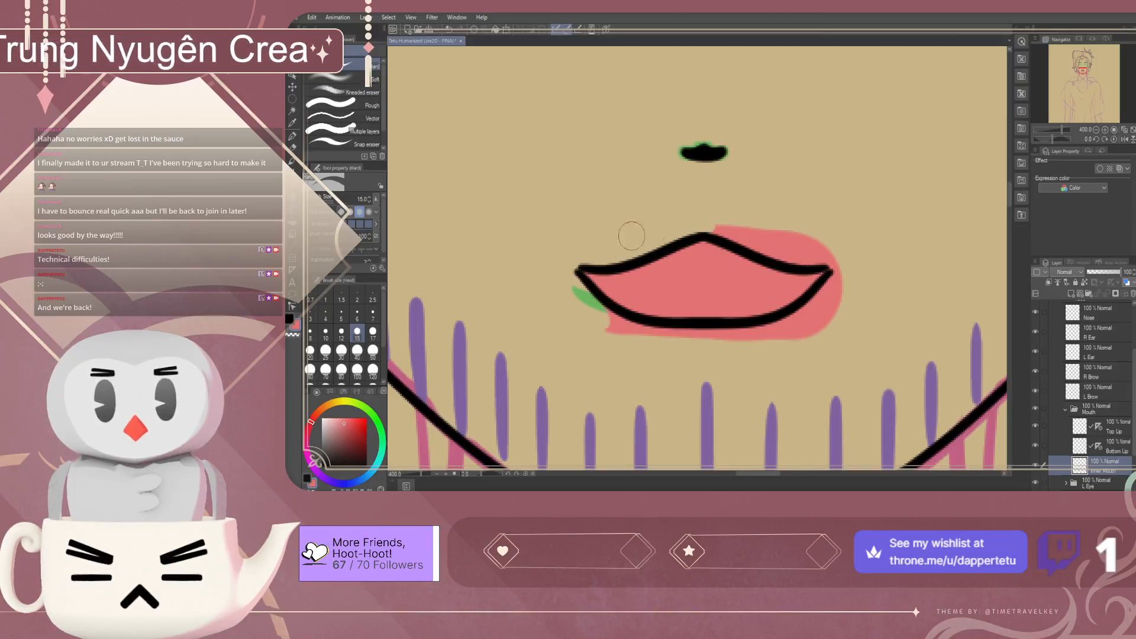
drag(687, 222, 718, 230)
drag(679, 219, 736, 232)
drag(712, 211, 782, 238)
key(ctrl+z)
key(ctrl+z)
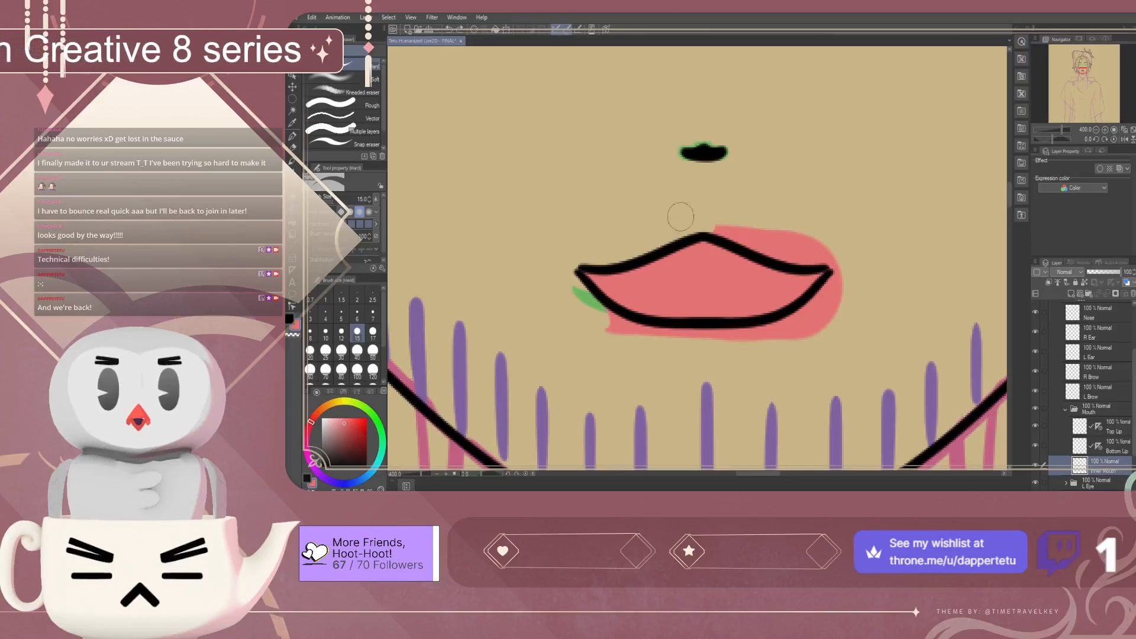
mouse_move(715, 218)
mouse_down()
mouse_move(836, 256)
mouse_move(809, 244)
mouse_move(820, 233)
mouse_move(850, 251)
mouse_up()
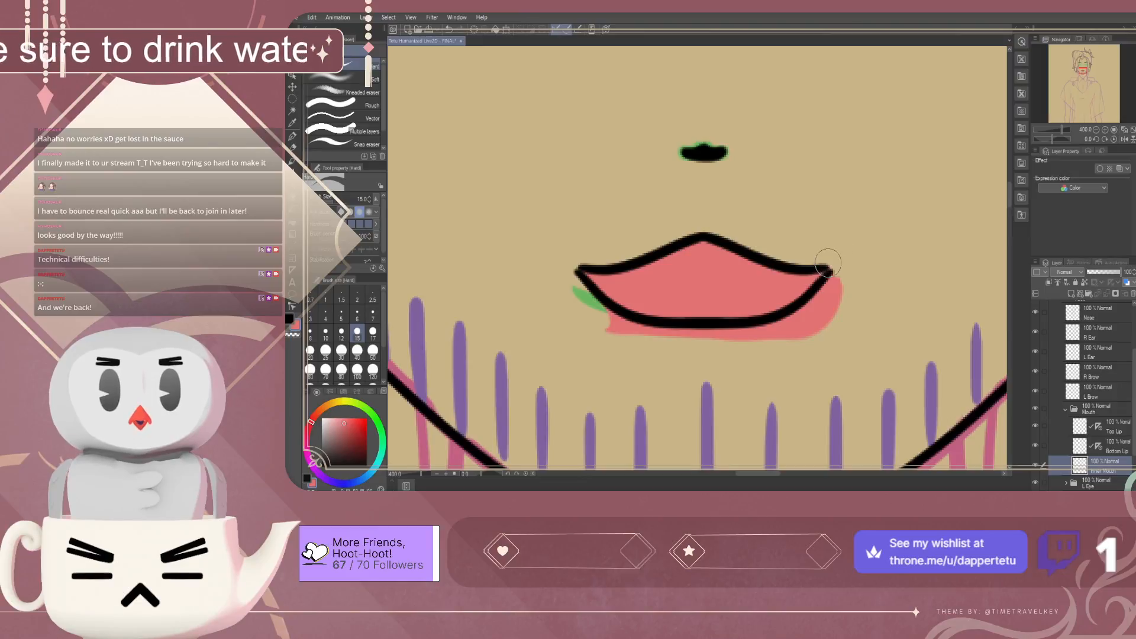
mouse_move(845, 267)
mouse_down()
mouse_move(817, 302)
mouse_move(830, 315)
mouse_move(817, 337)
mouse_move(799, 330)
mouse_move(819, 310)
mouse_move(737, 348)
mouse_move(789, 319)
mouse_move(650, 352)
mouse_up()
mouse_move(582, 331)
mouse_down()
mouse_move(680, 340)
mouse_move(667, 337)
mouse_up()
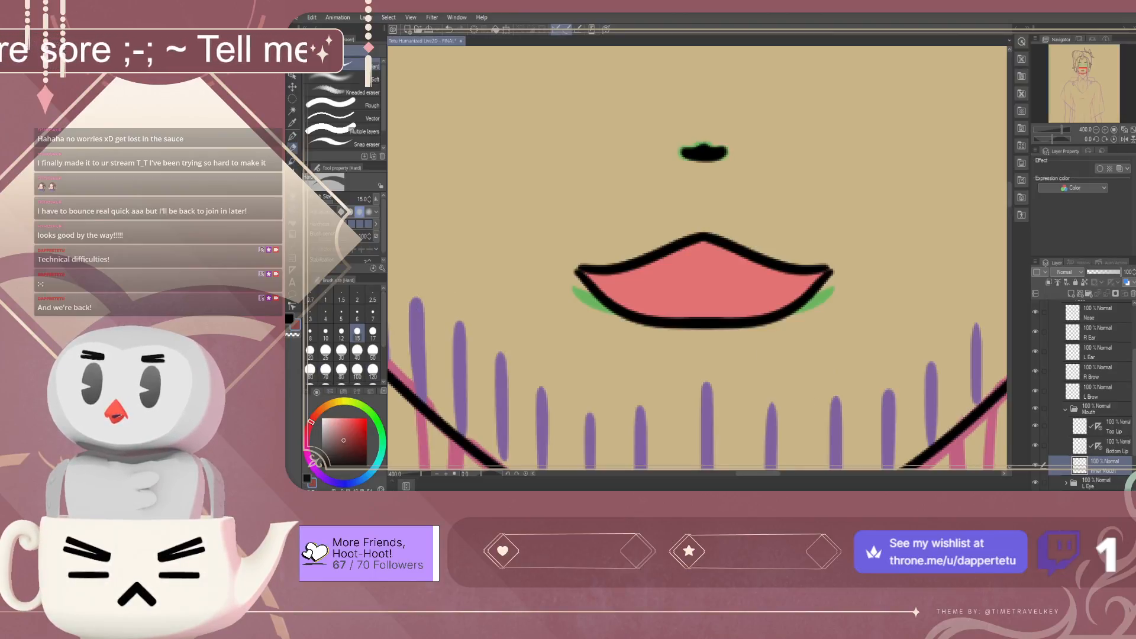
Try to paint a dark red arc over the mouth's upper area with the G-pen at size 80
key(p)
drag(630, 218, 771, 218)
key(ctrl+z)
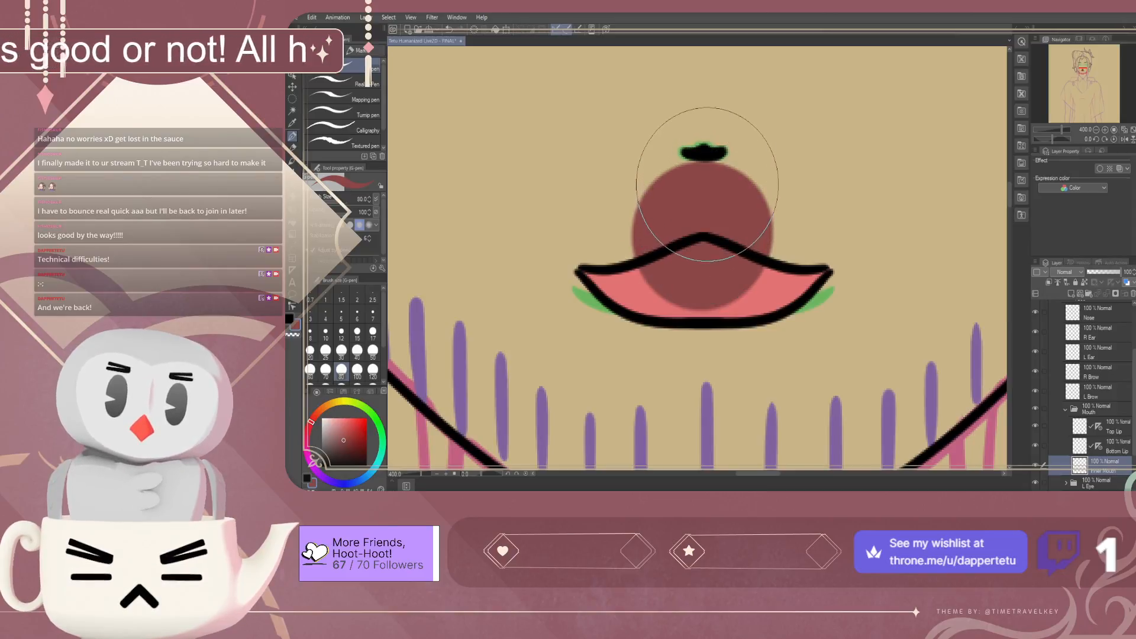
drag(685, 165, 704, 213)
drag(616, 190, 765, 223)
key(ctrl+z)
drag(613, 195, 776, 224)
key(ctrl+z)
drag(640, 235, 790, 242)
key(ctrl+z)
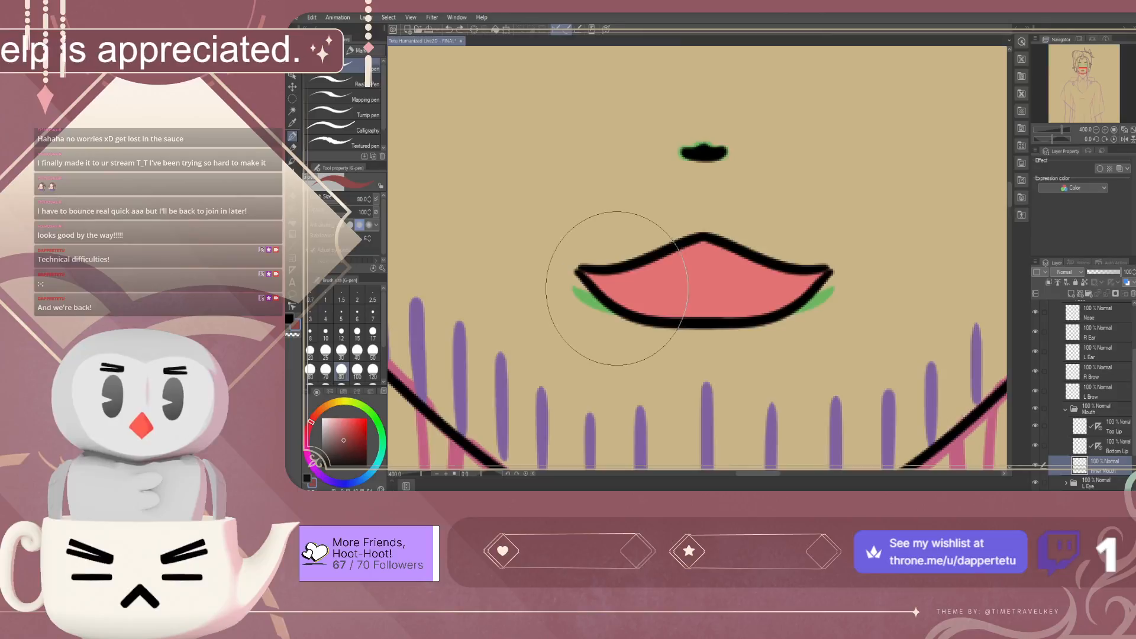
mouse_move(563, 279)
mouse_down()
mouse_move(672, 183)
mouse_move(793, 249)
mouse_up()
key(ctrl+z)
mouse_move(578, 286)
mouse_down()
mouse_move(693, 245)
mouse_move(787, 271)
mouse_up()
key(ctrl+z)
drag(629, 272, 757, 245)
key(ctrl+z)
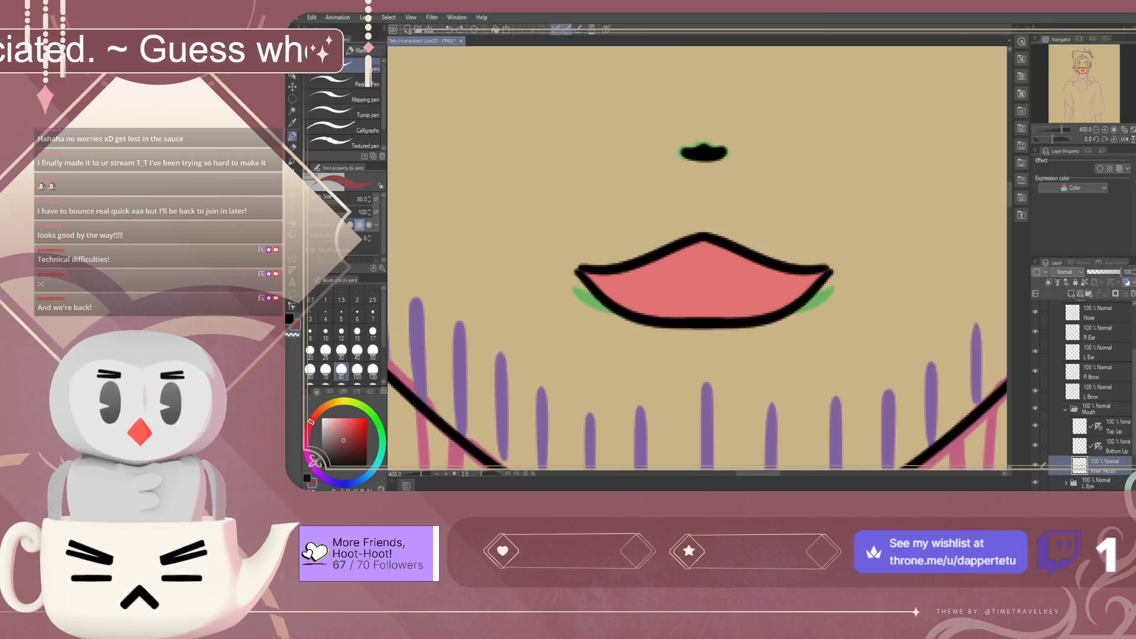
drag(598, 296, 805, 278)
key(ctrl+z)
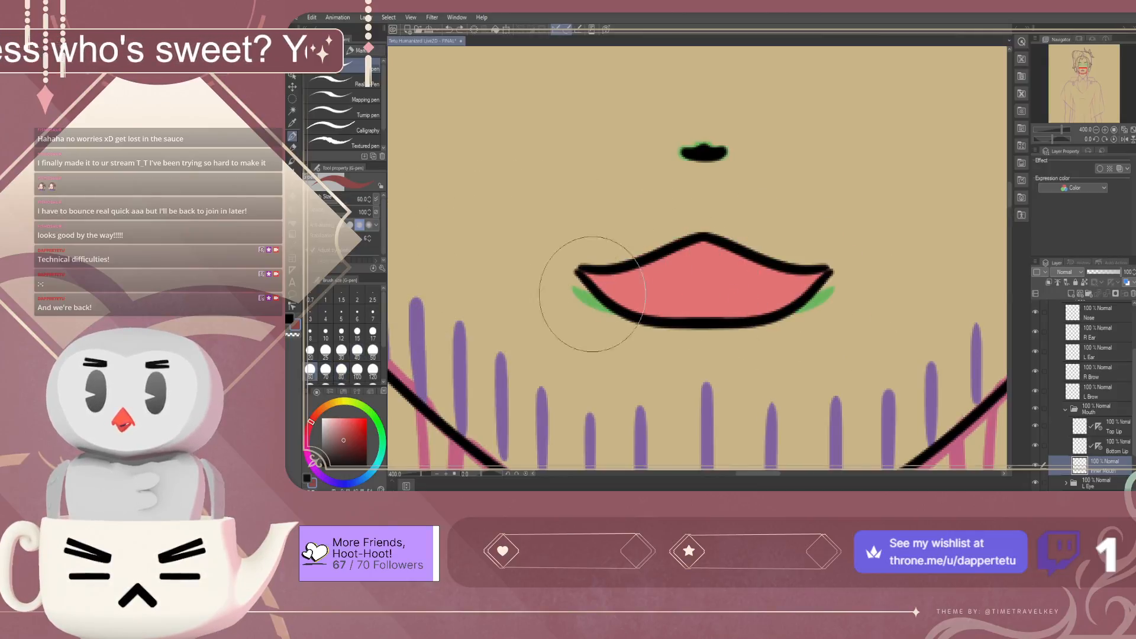
Try to shape the dark red mouth cavity above the tongue in one curved stroke with the G-pen at size 60
mouse_move(576, 272)
mouse_down()
mouse_move(614, 255)
mouse_move(816, 286)
mouse_up()
key(ctrl+z)
drag(610, 275, 849, 287)
key(ctrl+z)
mouse_move(603, 287)
mouse_down()
mouse_move(792, 276)
mouse_move(807, 329)
mouse_up()
key(ctrl+z)
mouse_move(571, 305)
mouse_down()
mouse_move(602, 272)
mouse_move(800, 313)
mouse_up()
key(ctrl+z)
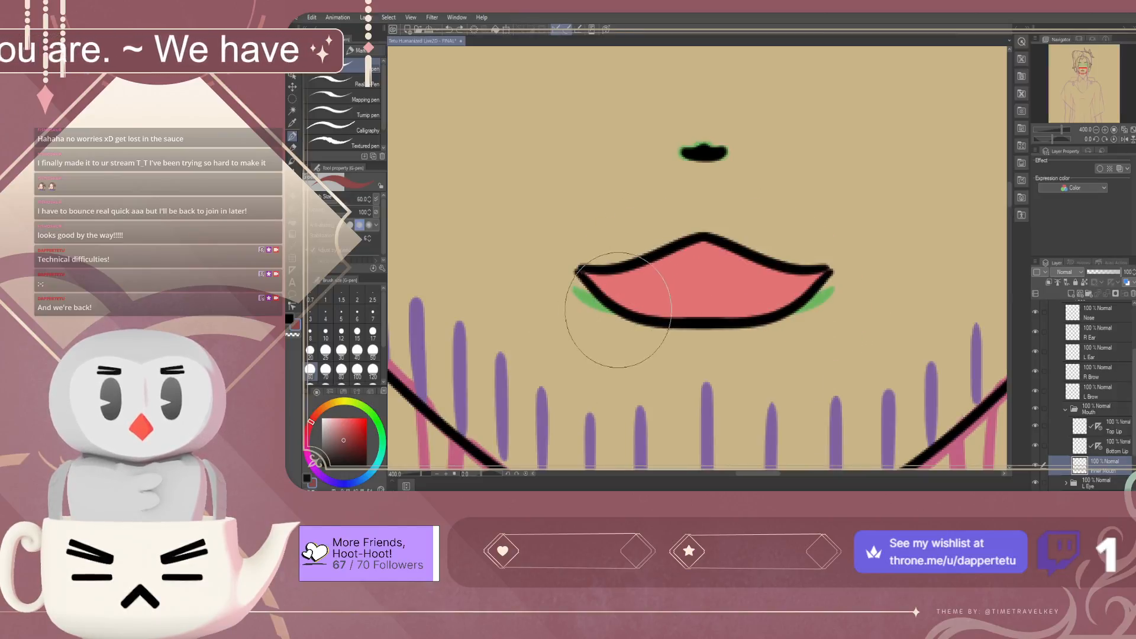
drag(601, 280, 794, 268)
key(ctrl+z)
drag(640, 268, 802, 297)
key(ctrl+z)
drag(611, 265, 806, 324)
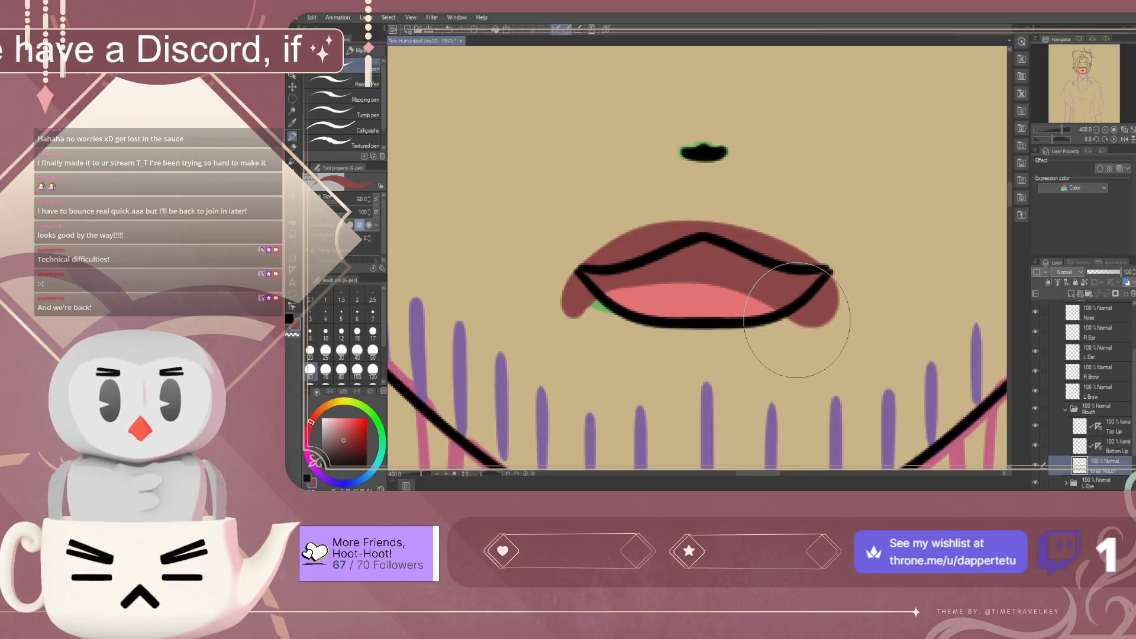
key(ctrl+z)
drag(583, 299, 761, 279)
key(ctrl+z)
mouse_move(619, 307)
mouse_down()
mouse_move(723, 229)
mouse_move(787, 302)
mouse_up()
key(ctrl+z)
drag(638, 295, 787, 278)
key(ctrl+z)
drag(621, 304, 750, 279)
key(ctrl+z)
drag(630, 301, 797, 317)
key(ctrl+z)
mouse_move(654, 274)
mouse_down()
mouse_move(794, 299)
mouse_move(775, 248)
mouse_up()
key(ctrl+z)
mouse_move(621, 304)
mouse_down()
mouse_move(734, 255)
mouse_move(807, 299)
mouse_up()
key(ctrl+z)
drag(697, 268, 770, 290)
key(ctrl+z)
mouse_move(603, 296)
mouse_down()
mouse_move(618, 267)
mouse_move(801, 315)
mouse_move(618, 295)
mouse_move(787, 296)
mouse_up()
key(ctrl+z)
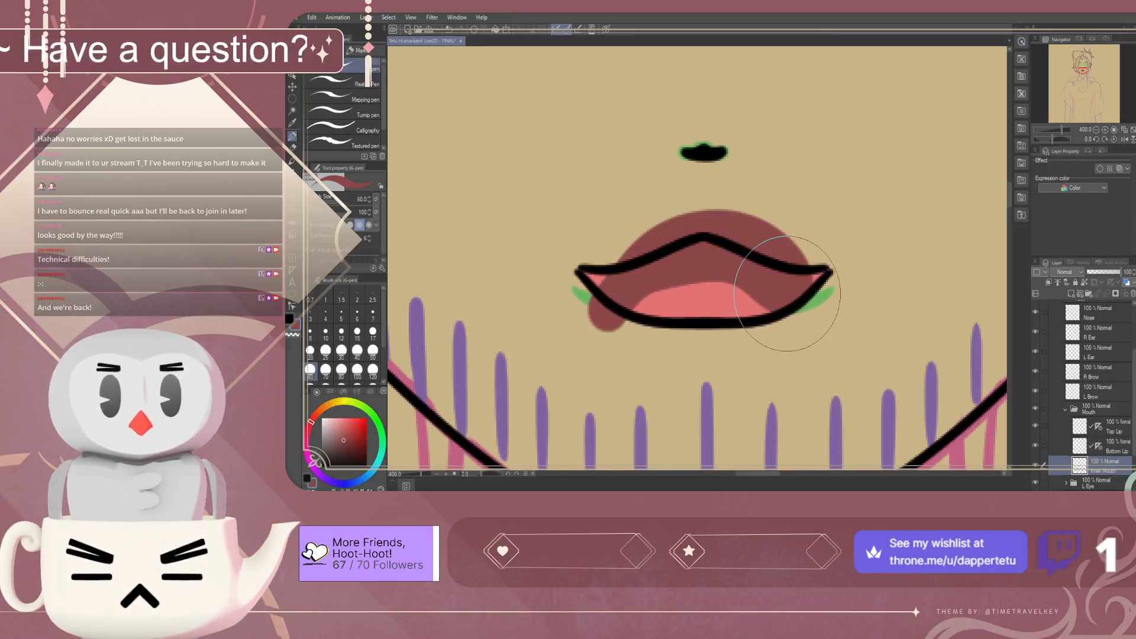
key(ctrl+z)
drag(609, 299, 793, 312)
key(ctrl+z)
Paint the mouth cavity dark red around a rounded pinkish red tongue at size 60, and refine the tongue's edge at size 25
mouse_move(618, 290)
mouse_down()
mouse_move(633, 274)
mouse_move(763, 278)
mouse_up()
drag(584, 253, 593, 292)
mouse_move(807, 238)
mouse_down()
mouse_move(825, 261)
mouse_move(858, 254)
mouse_move(874, 284)
mouse_up()
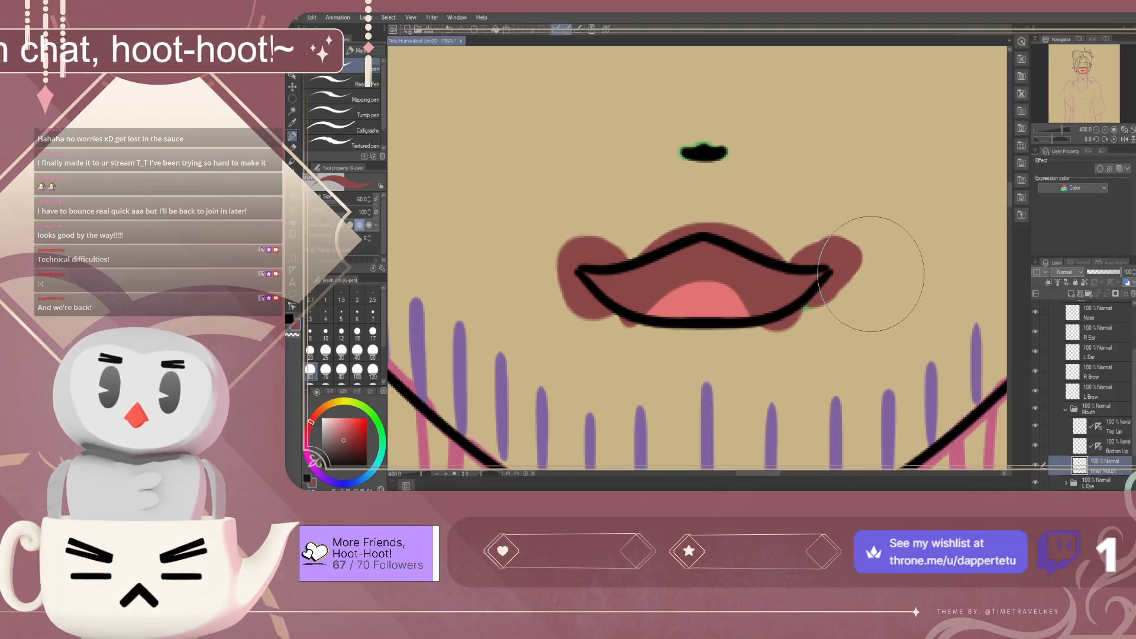
click(325, 350)
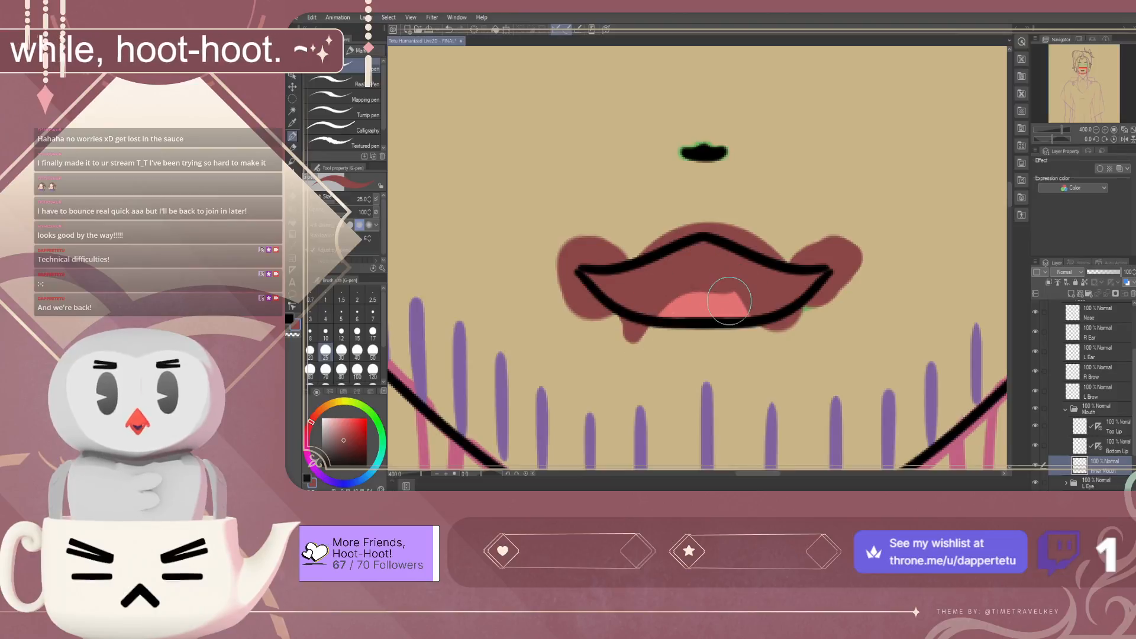
drag(657, 297, 731, 283)
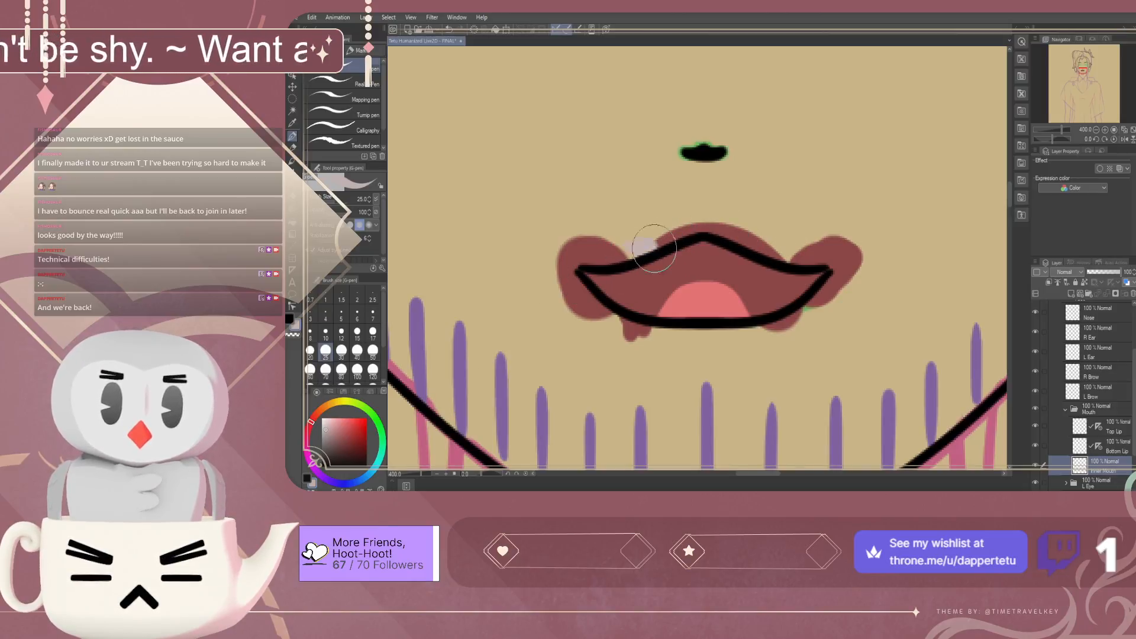
Paint a light grey band of upper teeth beneath the top lip's peak with the G-pen at size 25
drag(647, 243, 744, 243)
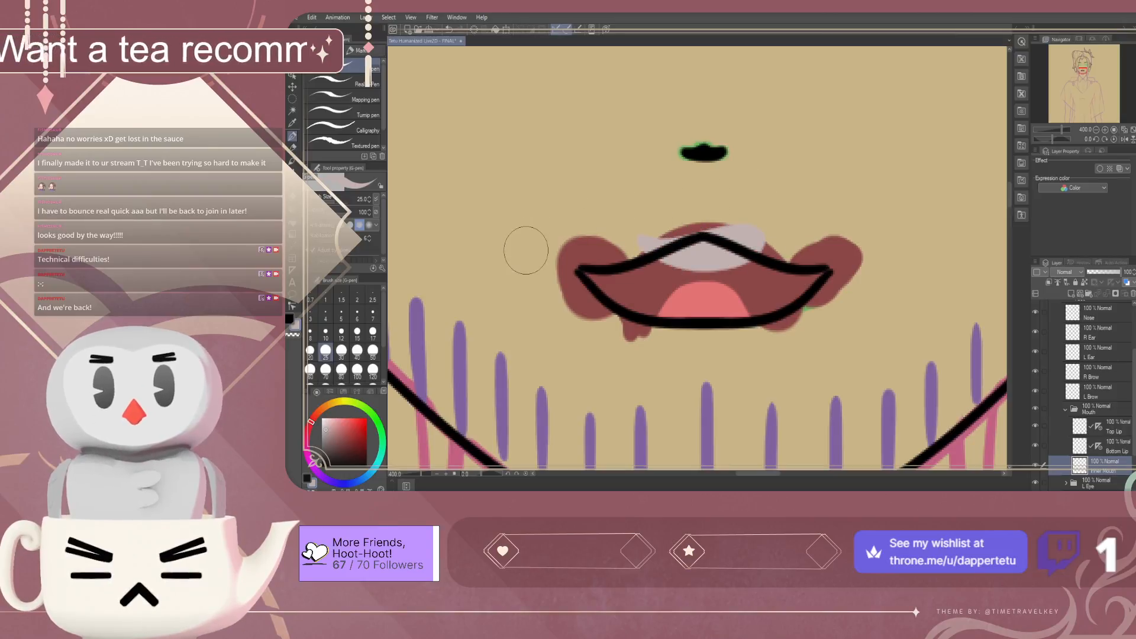
scroll(678, 292, down, 5)
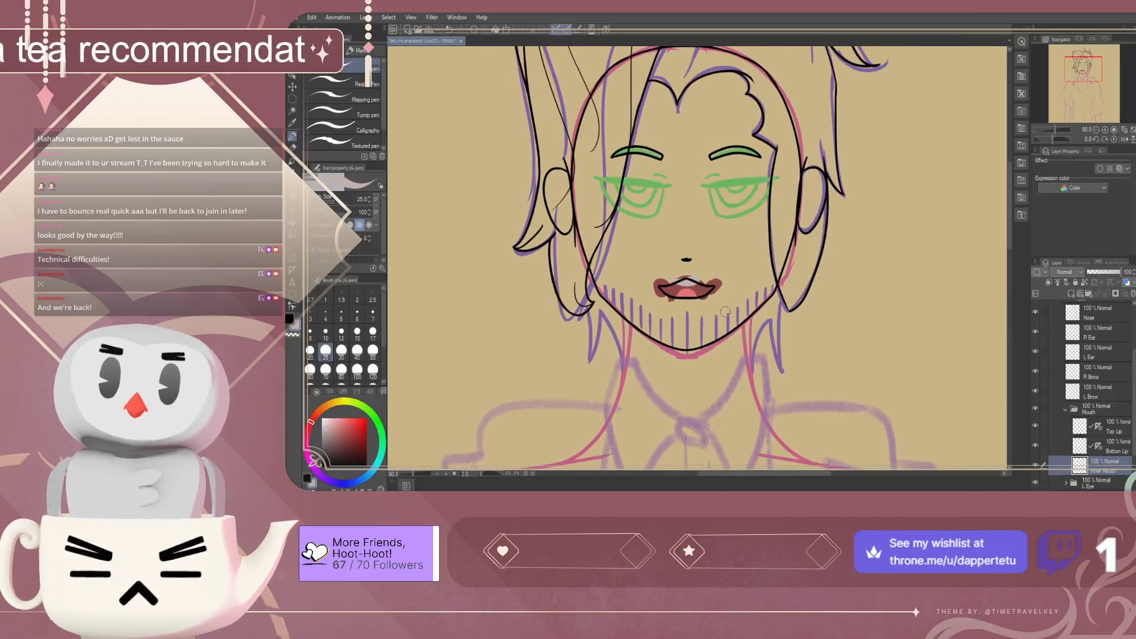
scroll(717, 306, up, 6)
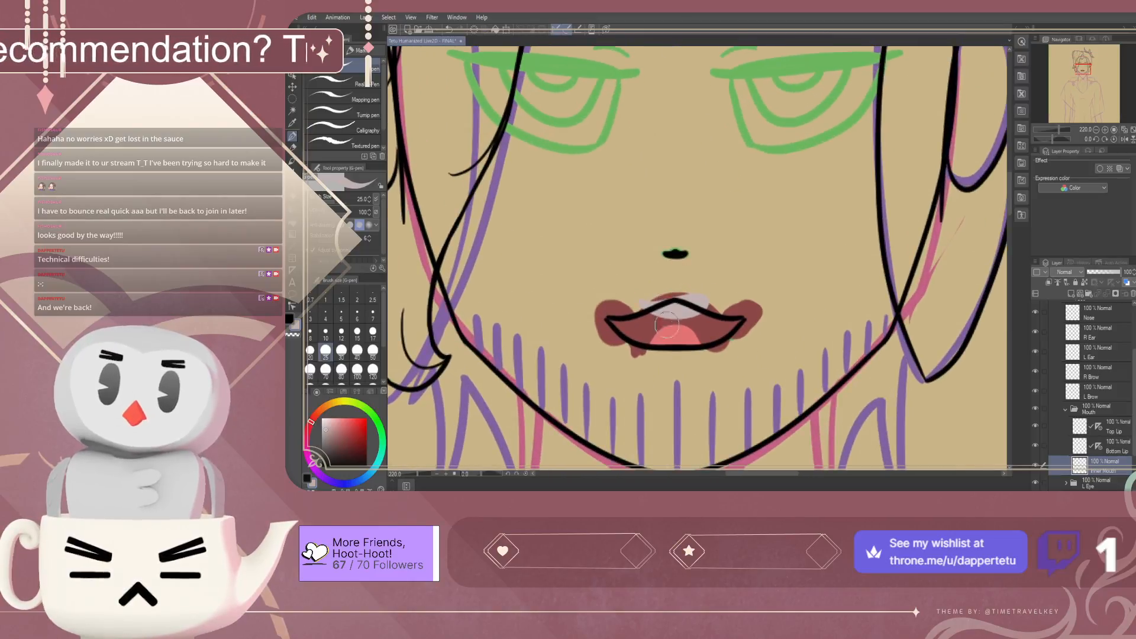
scroll(669, 360, up, 3)
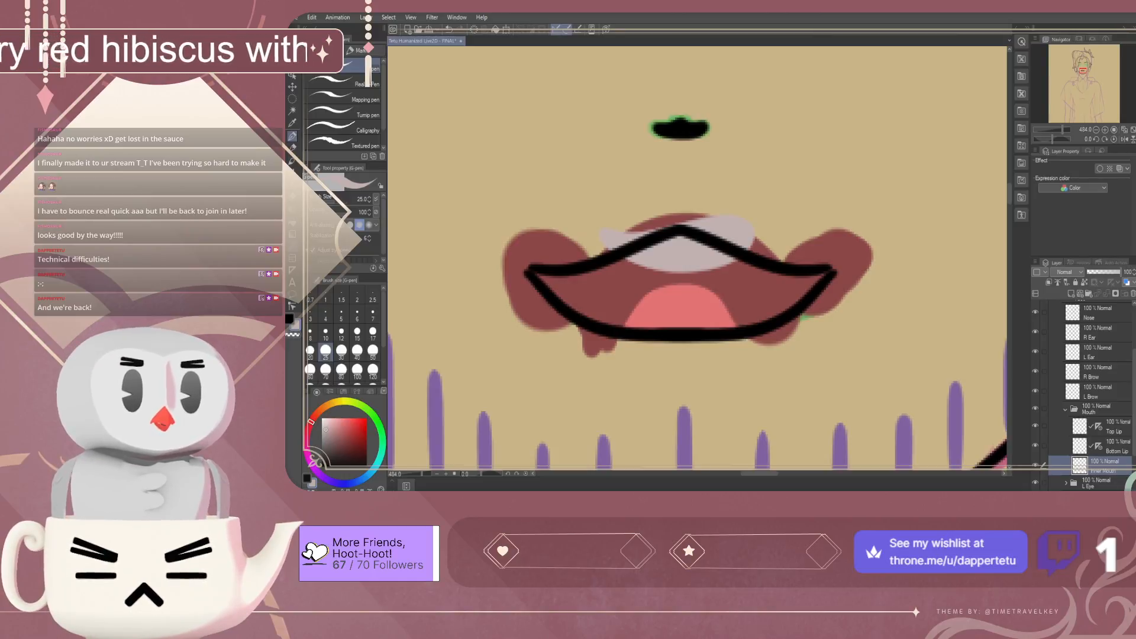
Sample the cavity's dark red and extend the fill past the lip outlines along the top lip and both lower sides
alt+click(581, 286)
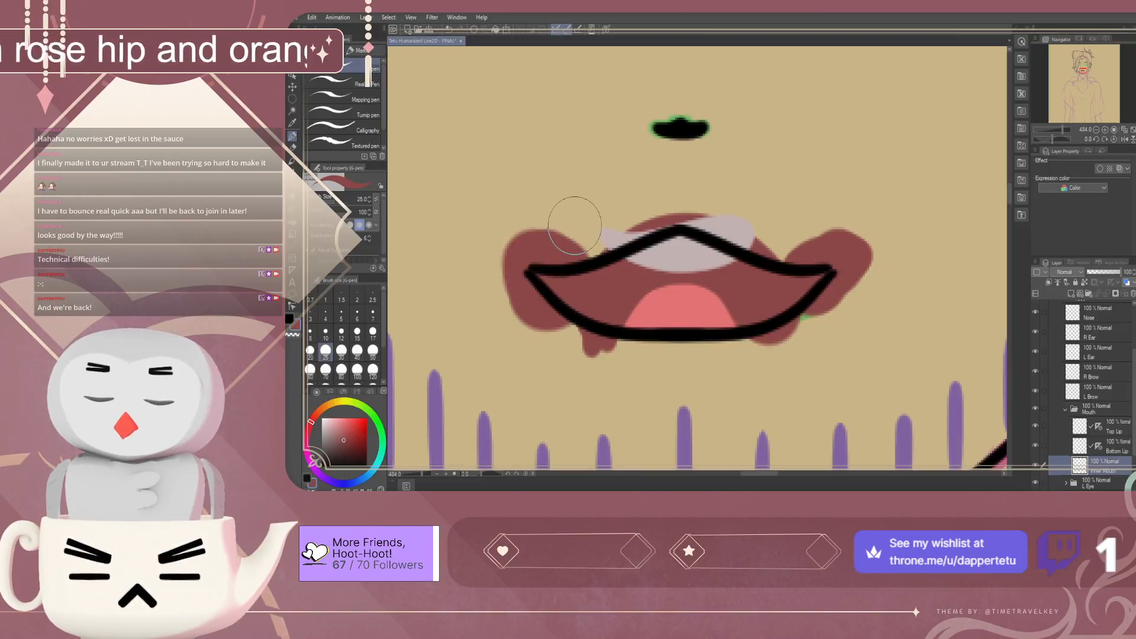
drag(571, 216, 580, 217)
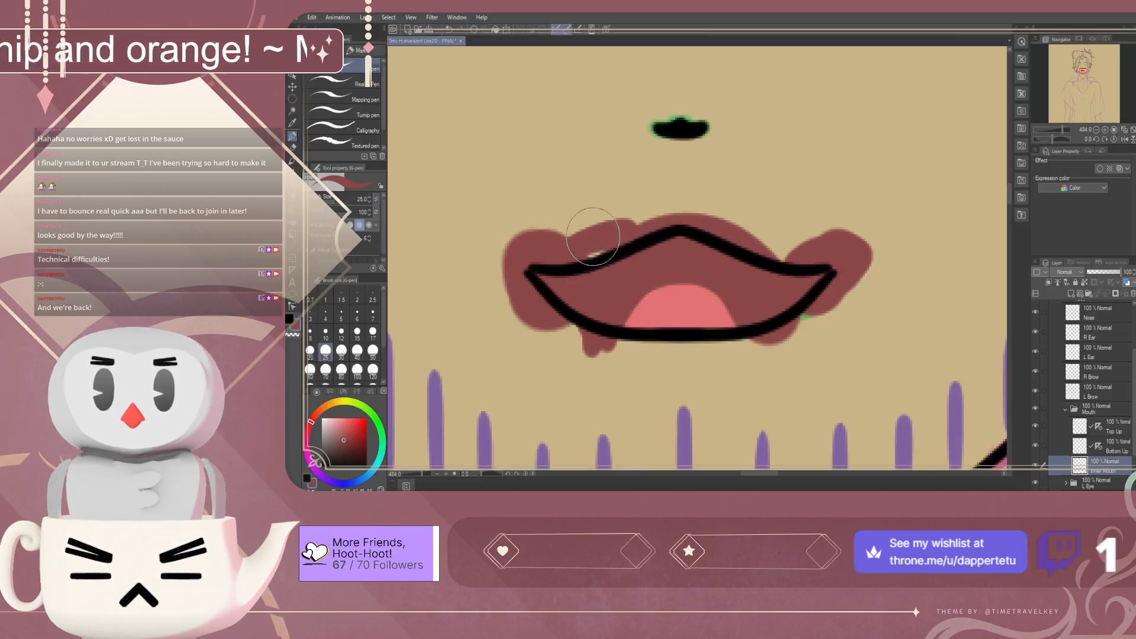
mouse_move(571, 238)
mouse_down()
mouse_move(704, 219)
mouse_move(640, 217)
mouse_move(744, 228)
mouse_move(690, 208)
mouse_move(747, 252)
mouse_up()
mouse_move(680, 213)
mouse_down()
mouse_move(717, 239)
mouse_move(690, 212)
mouse_move(783, 255)
mouse_move(737, 233)
mouse_move(808, 247)
mouse_move(732, 232)
mouse_move(805, 250)
mouse_move(824, 295)
mouse_move(775, 340)
mouse_move(820, 307)
mouse_move(781, 316)
mouse_up()
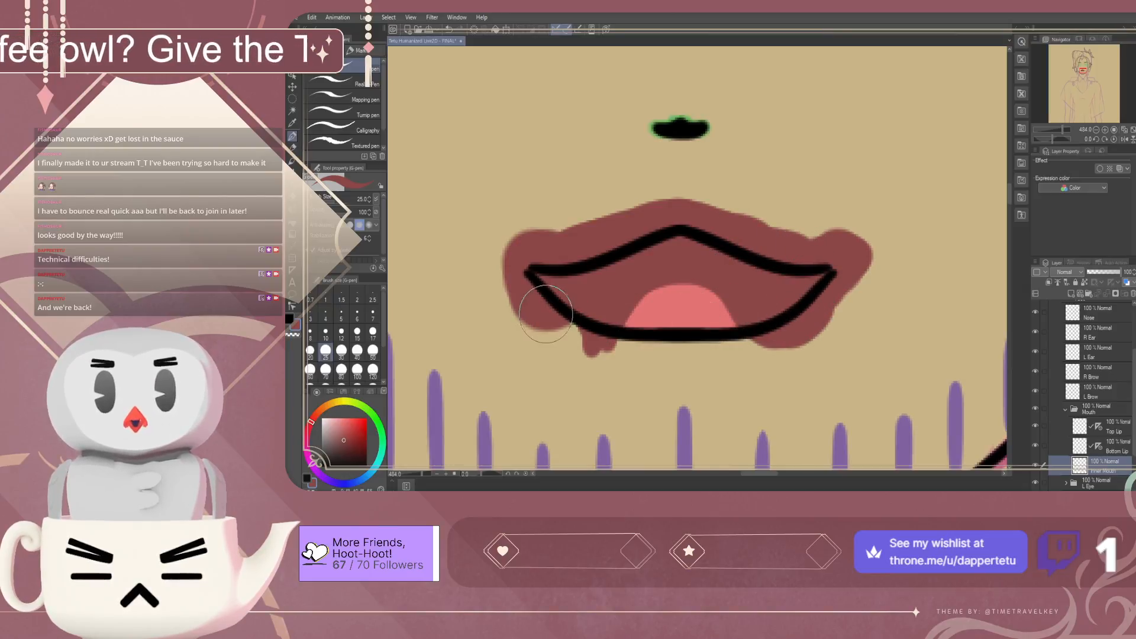
mouse_move(584, 333)
mouse_down()
mouse_move(526, 281)
mouse_move(584, 333)
mouse_move(555, 290)
mouse_move(588, 330)
mouse_move(558, 290)
mouse_move(584, 332)
mouse_move(555, 305)
mouse_move(578, 322)
mouse_move(547, 321)
mouse_up()
mouse_move(554, 257)
mouse_down()
mouse_move(603, 234)
mouse_move(575, 235)
mouse_move(632, 233)
mouse_up()
Extend the pinkish red tongue below the bottom lip and widen the dark red fill on both sides of it
alt+click(668, 291)
mouse_move(649, 334)
mouse_down()
mouse_move(628, 345)
mouse_move(717, 340)
mouse_move(658, 341)
mouse_move(704, 346)
mouse_up()
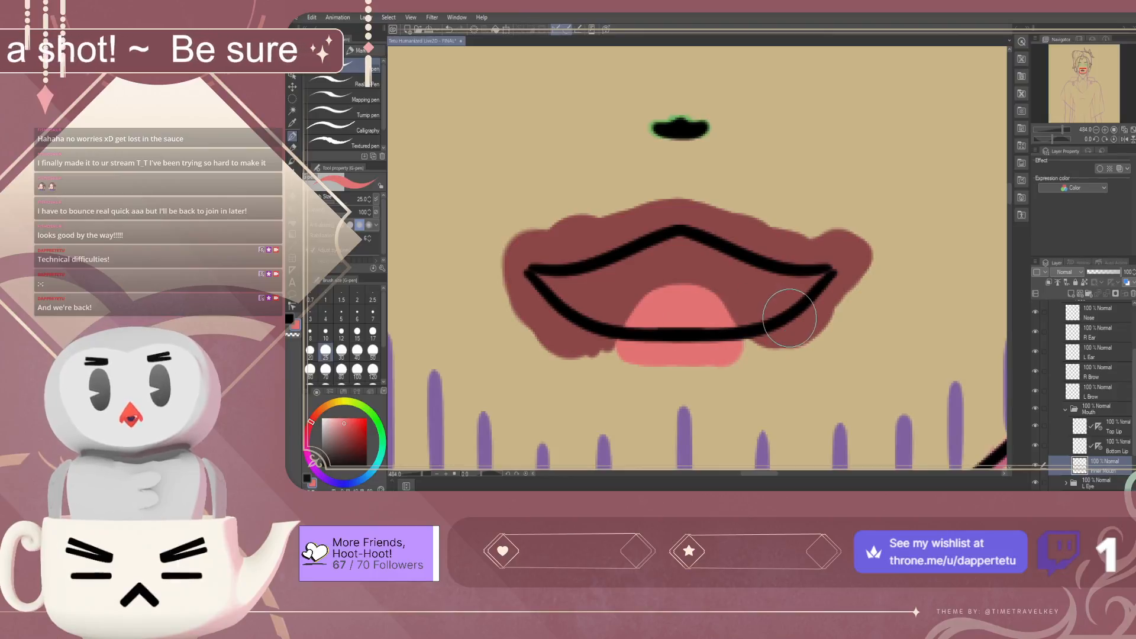
alt+click(776, 296)
drag(781, 287, 763, 344)
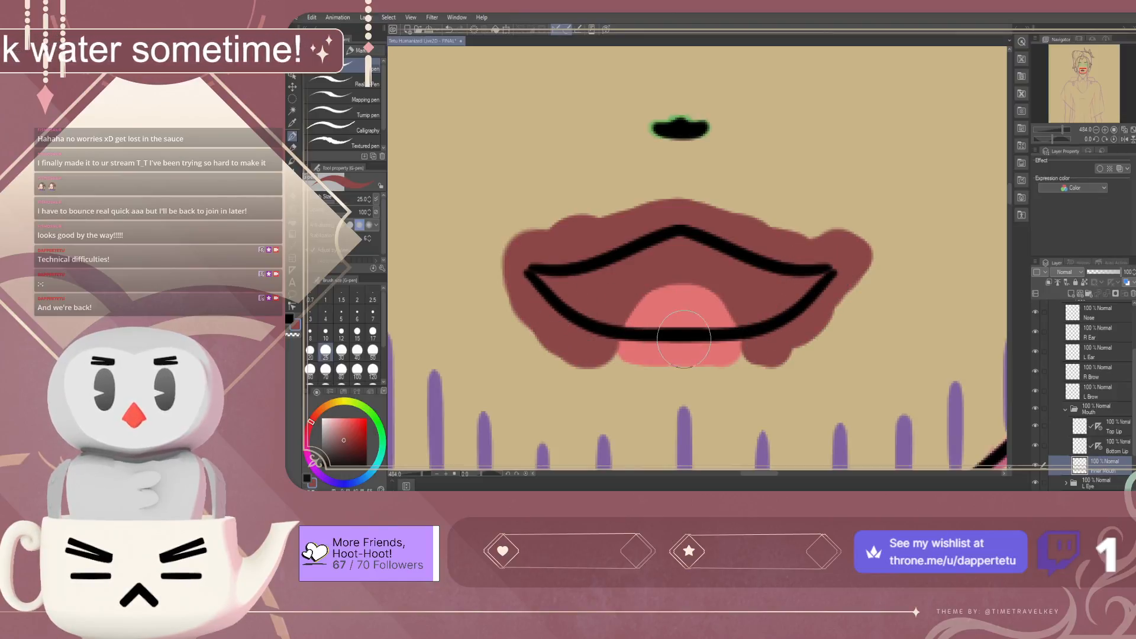
Round off the tongue's lower edge beneath the bottom lip with sampled pinkish red
alt+click(666, 334)
drag(693, 352, 672, 353)
key(ctrl+z)
alt+click(677, 311)
mouse_move(716, 353)
mouse_down()
mouse_move(652, 349)
mouse_move(713, 349)
mouse_move(643, 335)
mouse_up()
key(ctrl+z)
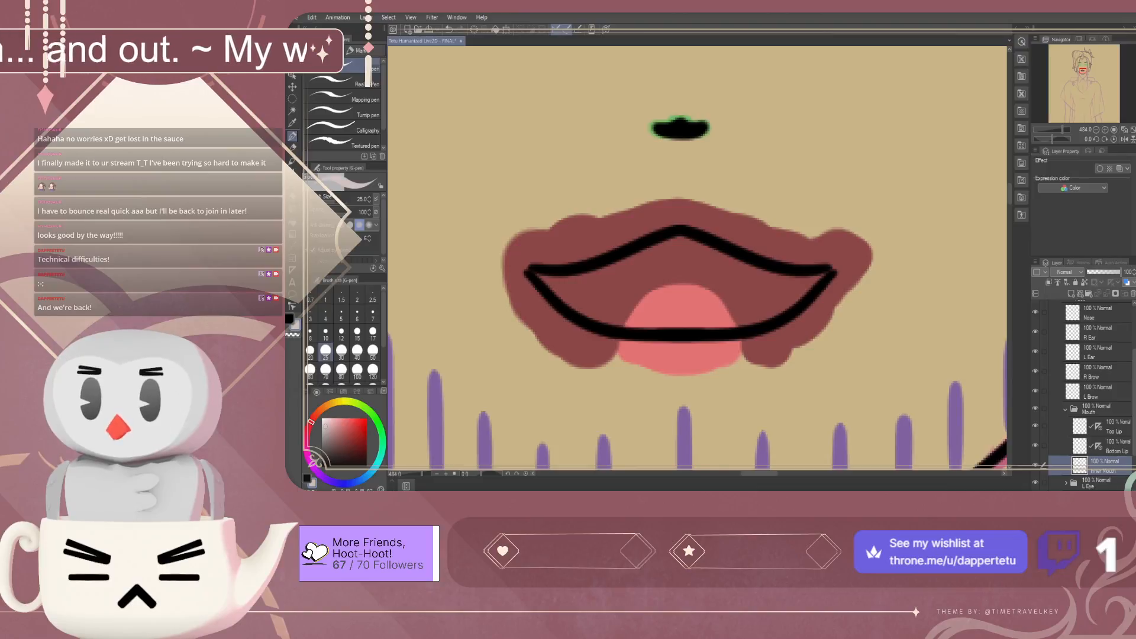
Paint light grey upper teeth as a curved band across the top lip's peak, redoing the stroke until it fits
mouse_move(589, 227)
mouse_down()
mouse_move(704, 242)
mouse_move(720, 241)
mouse_move(595, 232)
mouse_move(758, 227)
mouse_move(624, 227)
mouse_up()
key(ctrl+z)
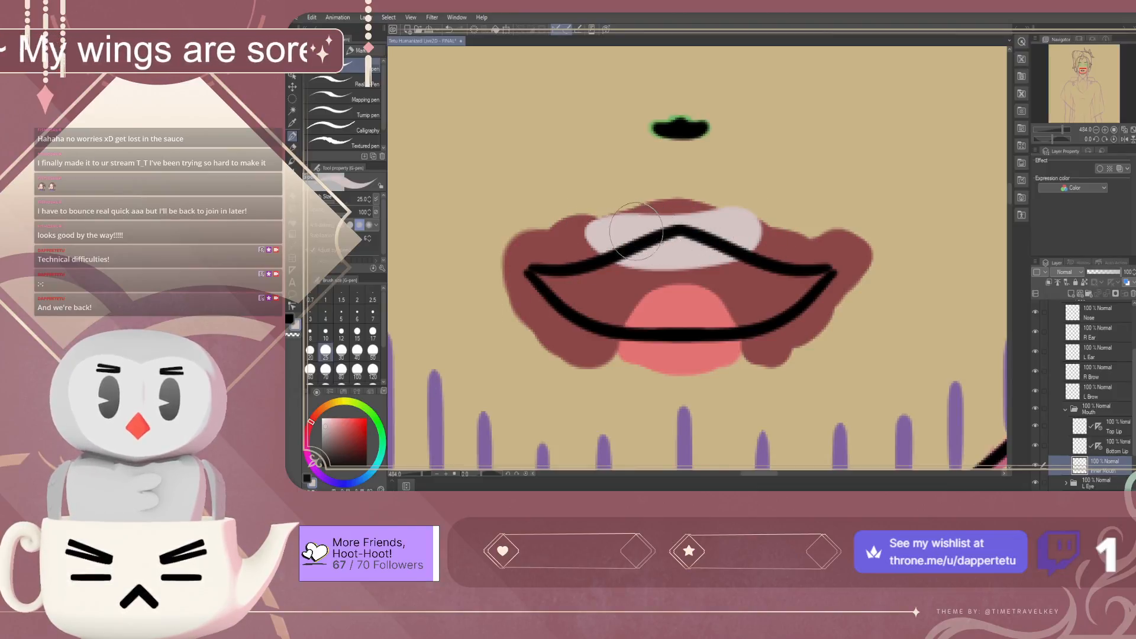
key(ctrl+z)
key(ctrl+y)
key(ctrl+z)
mouse_move(618, 234)
mouse_down()
mouse_move(815, 242)
mouse_move(626, 235)
mouse_move(752, 234)
mouse_up()
key(ctrl+z)
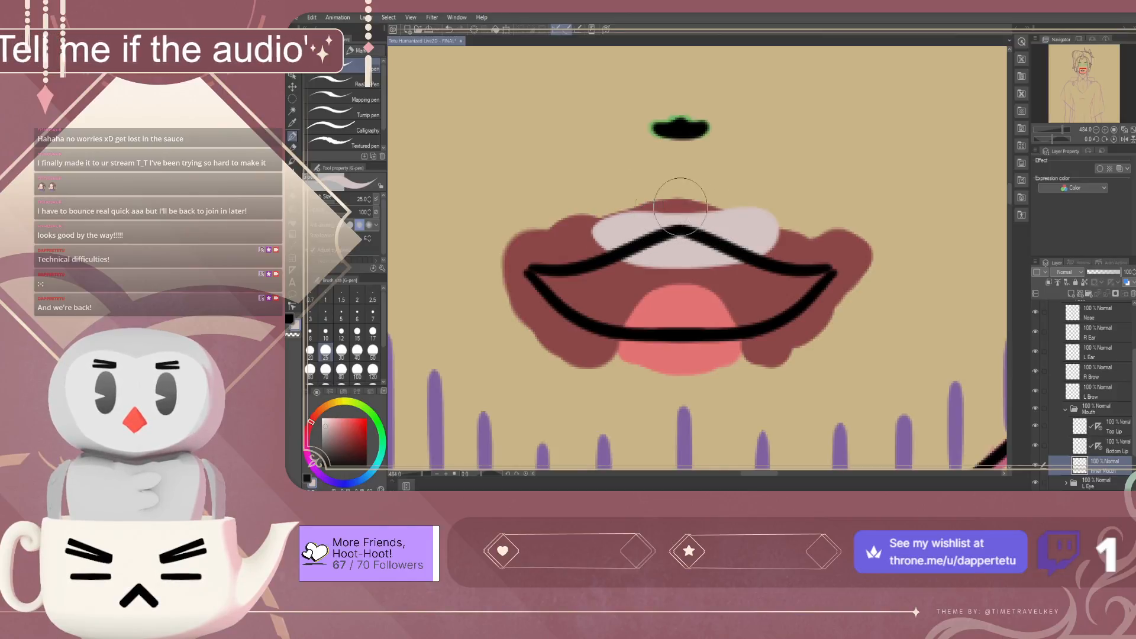
Erase the bumps along the upper edge of the dark red fill, smoothing it towards both mouth corners with the Hard eraser at size 15
key(e)
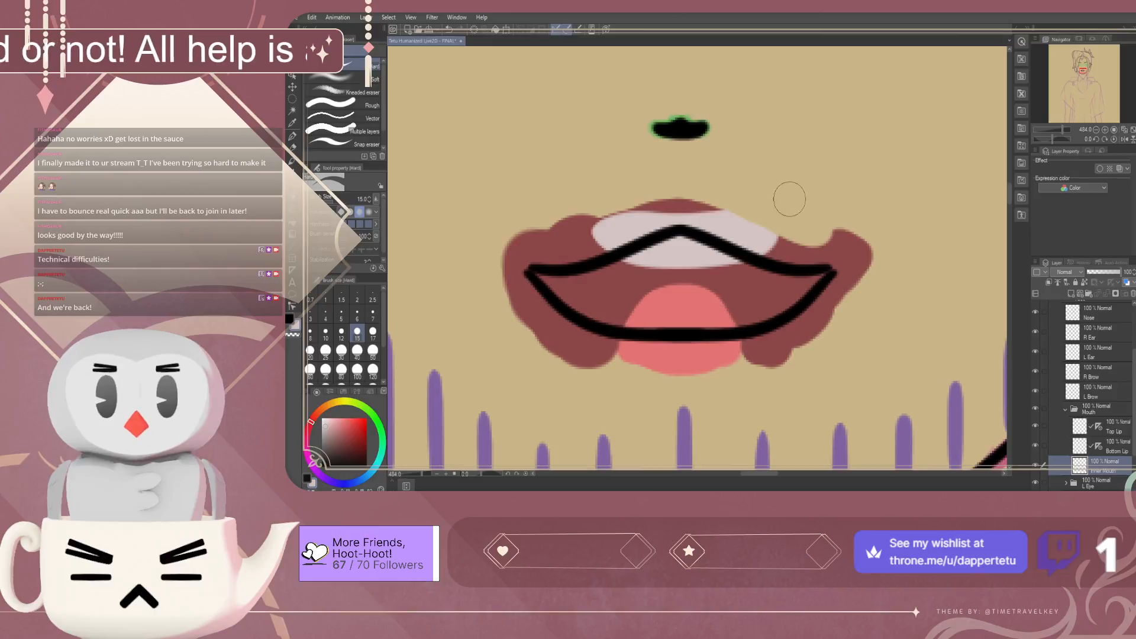
drag(732, 201, 838, 217)
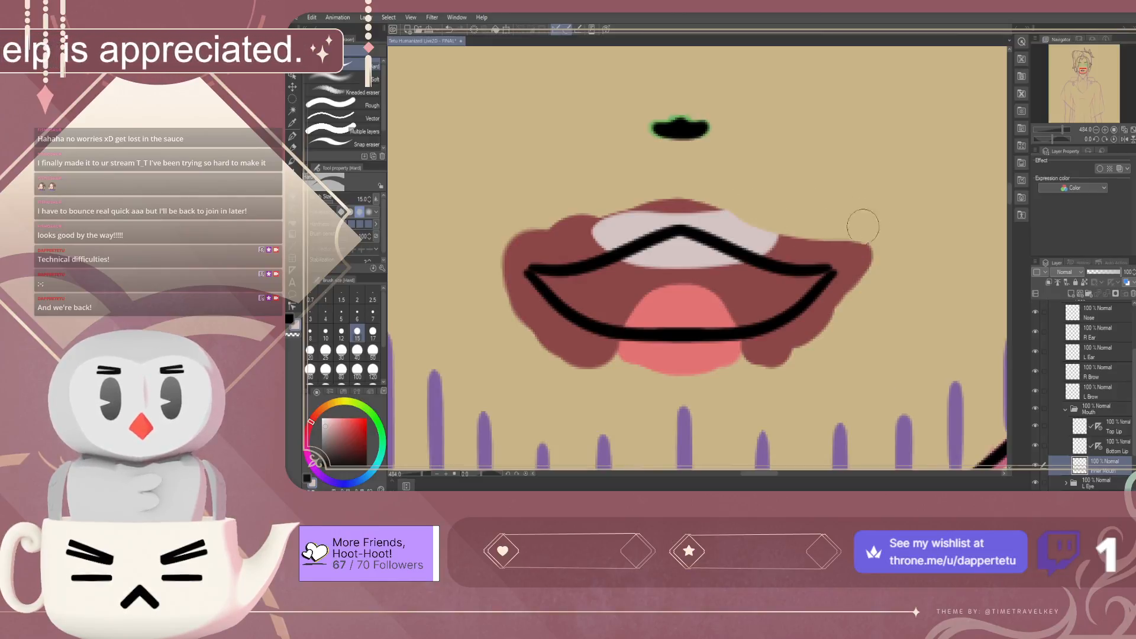
drag(621, 196, 571, 214)
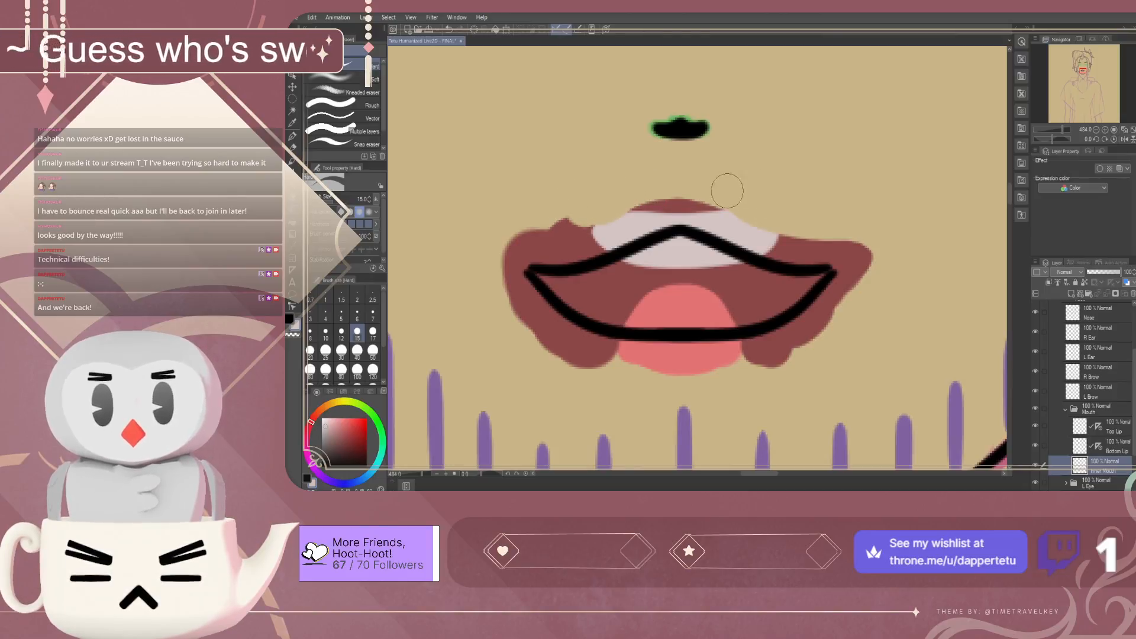
mouse_move(597, 203)
mouse_down()
mouse_move(539, 219)
mouse_move(608, 204)
mouse_move(532, 208)
mouse_move(605, 205)
mouse_up()
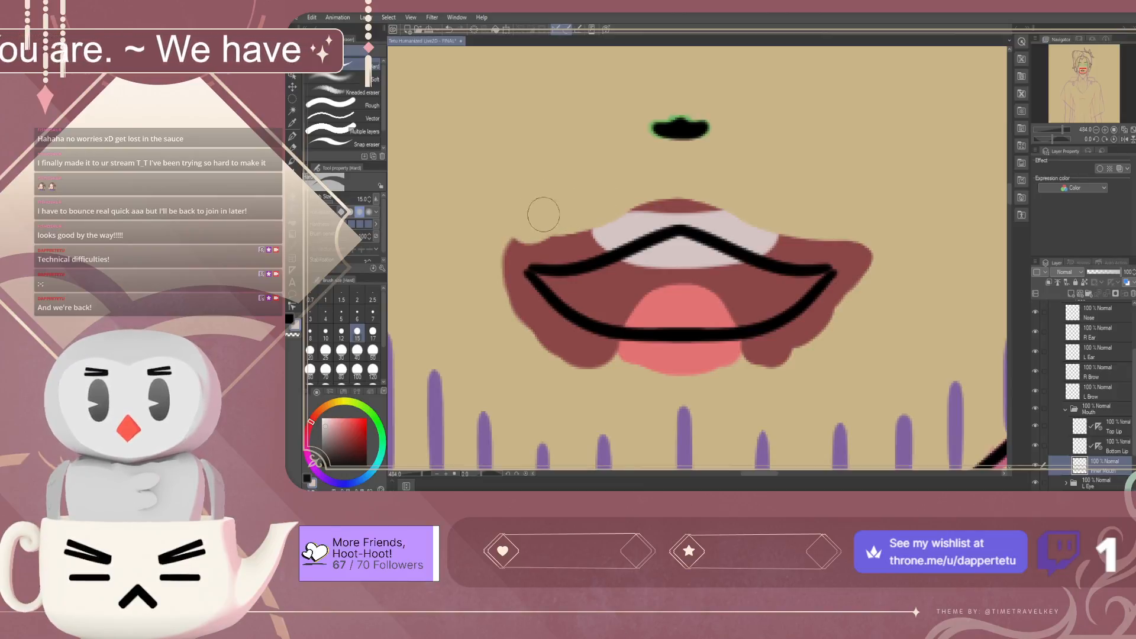
key(ctrl+z)
drag(555, 219, 537, 215)
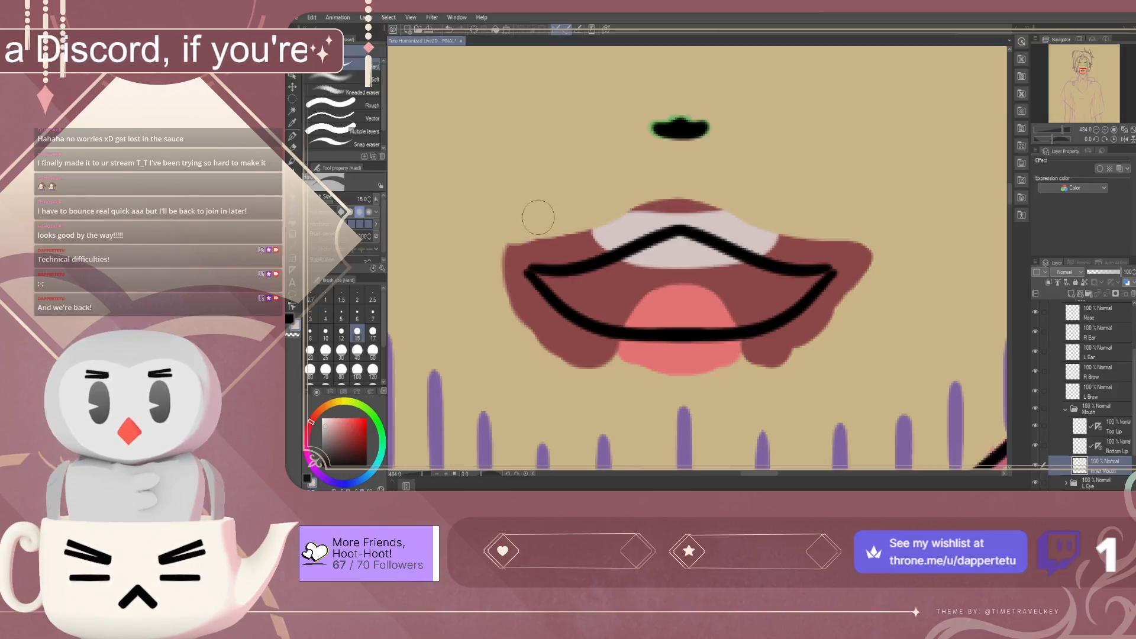
drag(526, 279, 524, 259)
key(ctrl+z)
Extend the light grey teeth upward over the dark red remaining above the top lip's peak with the G-pen at size 25
key(p)
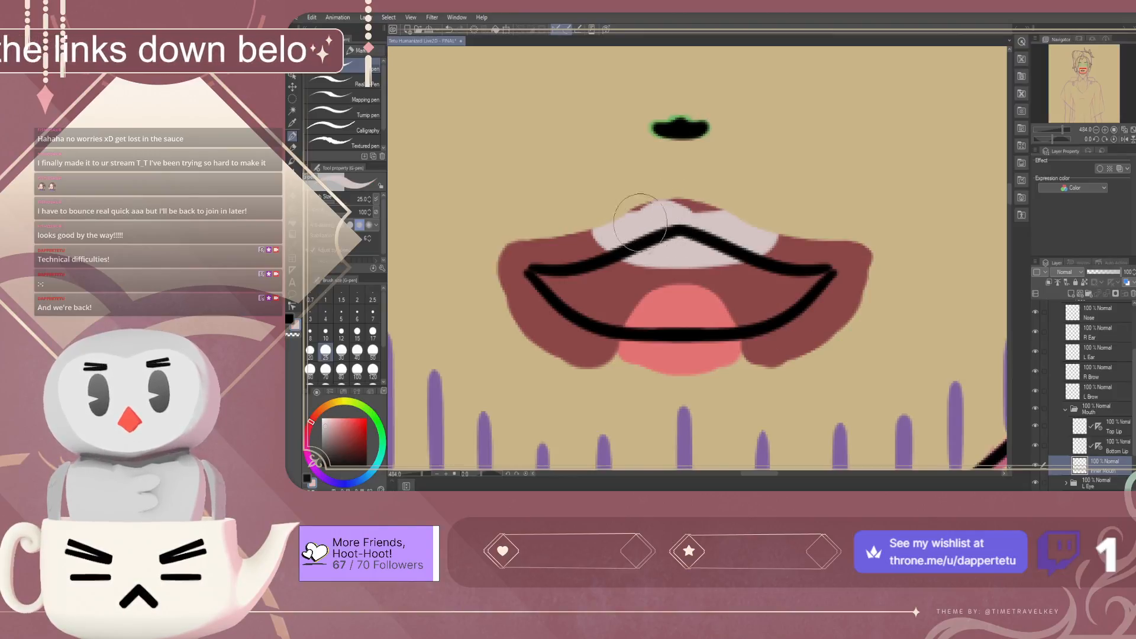
mouse_move(661, 229)
mouse_down()
mouse_move(701, 214)
mouse_move(698, 229)
mouse_up()
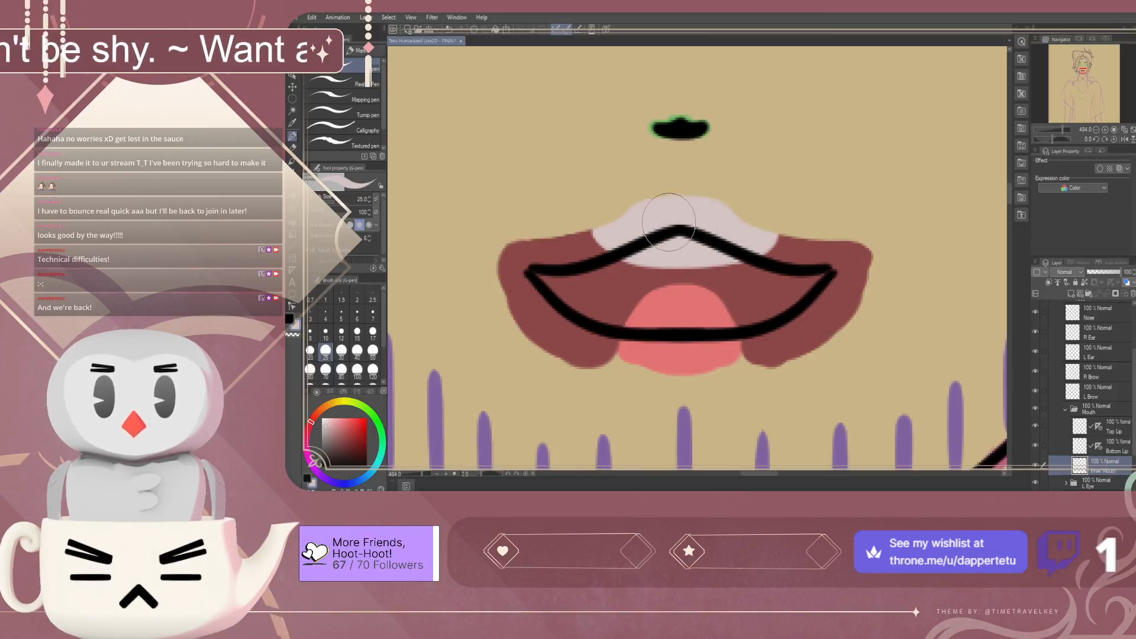
scroll(686, 296, down, 5)
scroll(690, 355, down, 3)
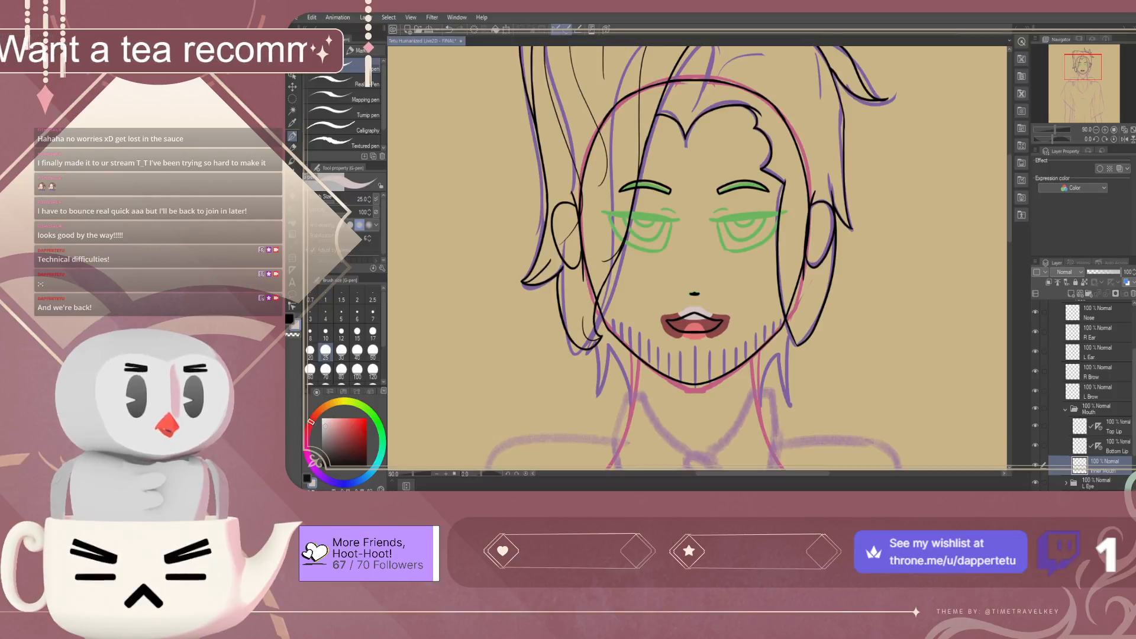
Try the Inner Mouth layer above the lip layers in the Mouth folder and undo the reordering
drag(1105, 465, 1107, 437)
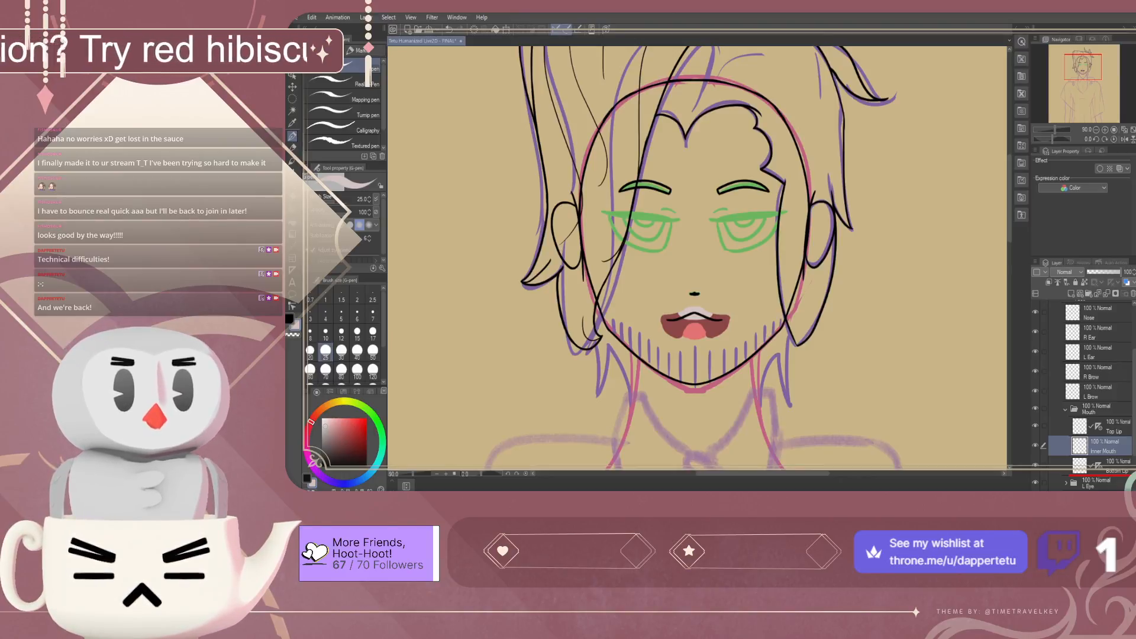
key(ctrl+z)
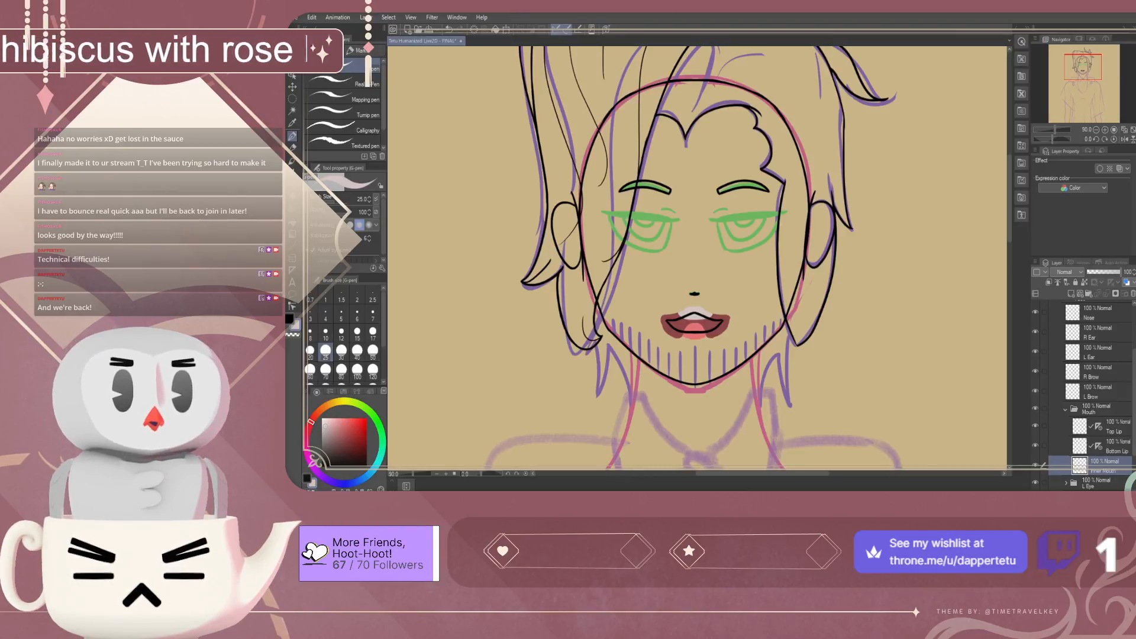
key(ctrl+y)
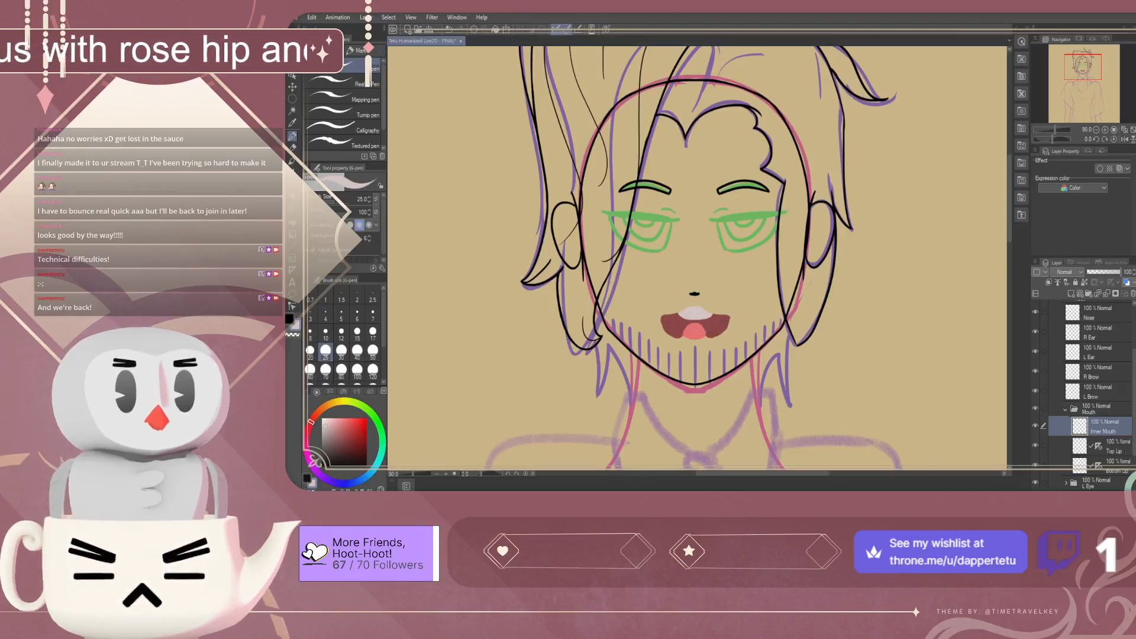
key(ctrl+z)
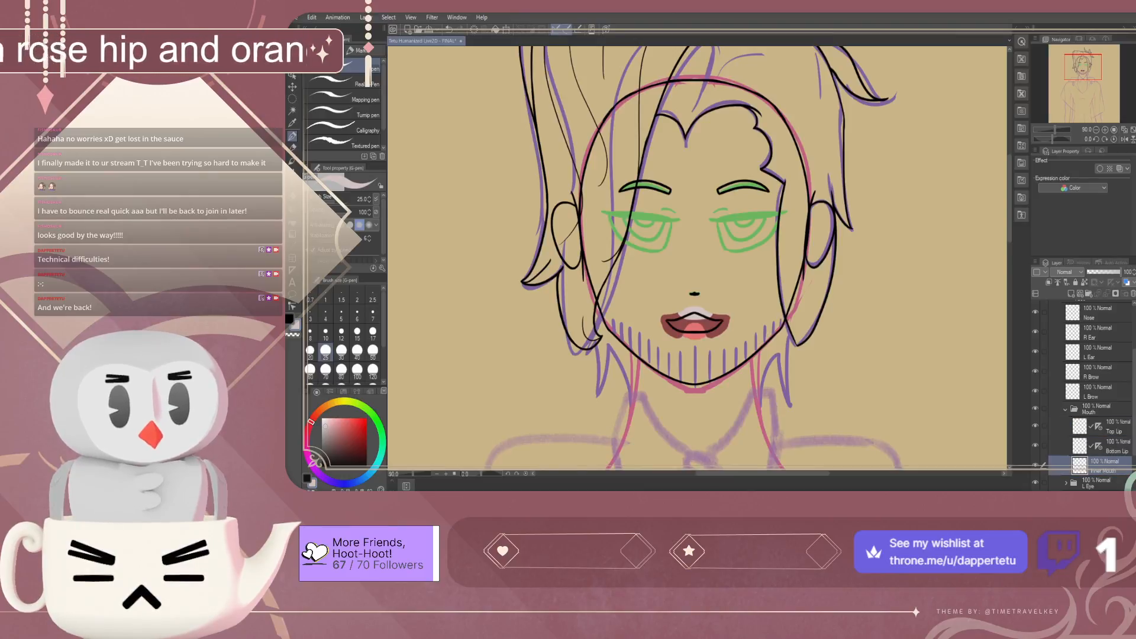
Collapse the Mouth folder, switch the drawing colour to black and save the illustration
click(1066, 409)
click(1096, 424)
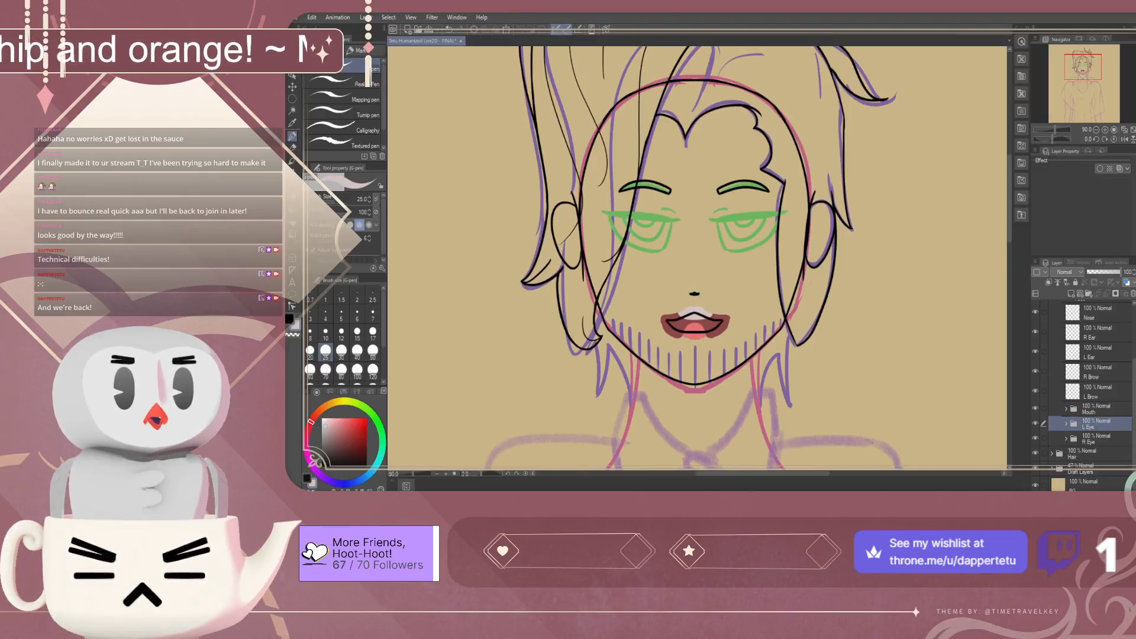
click(307, 478)
scroll(653, 195, up, 4)
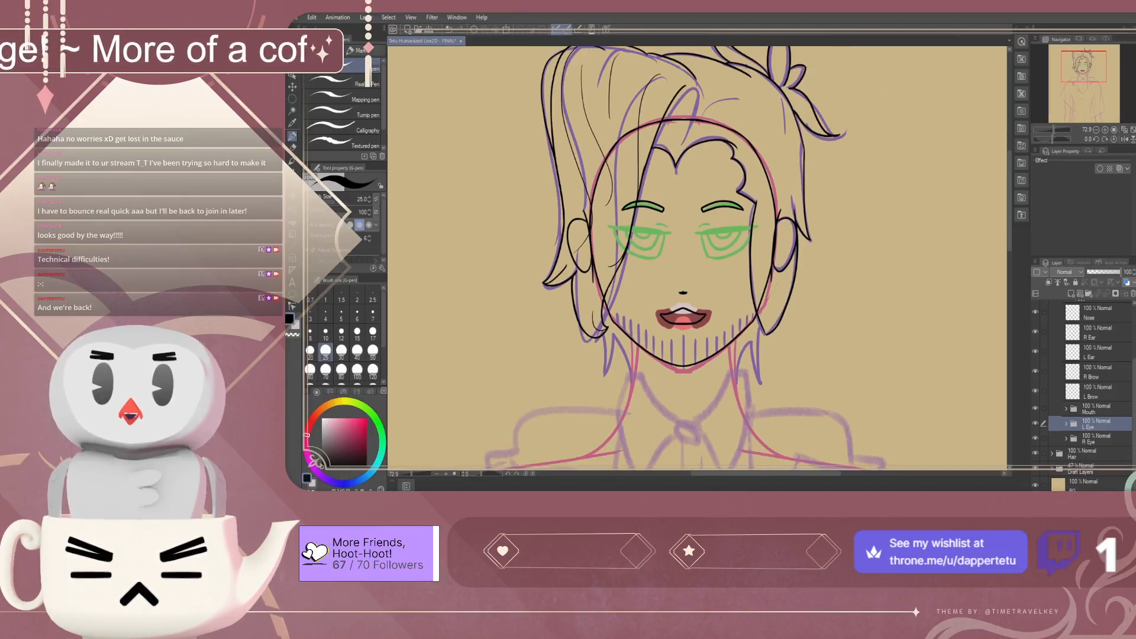
scroll(654, 195, up, 2)
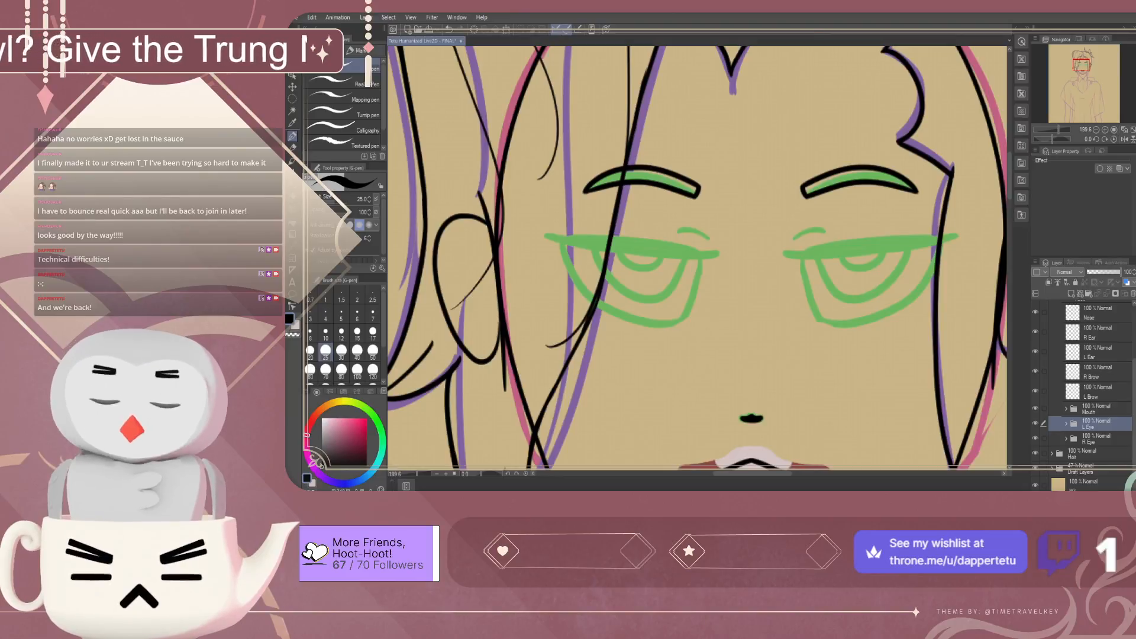
key(ctrl+s)
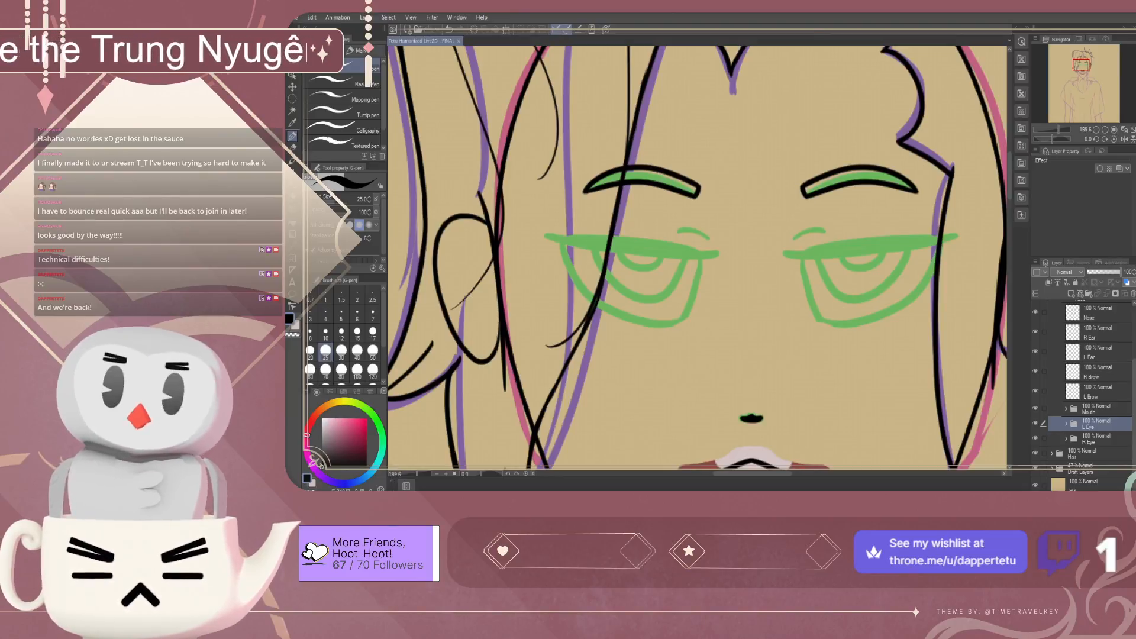
Draw a short arched eyelid crease under the left brow on the L Lid layer with the Turnip pen at size 7
scroll(695, 349, down, 2)
click(1066, 424)
scroll(1088, 396, down, 2)
click(1100, 391)
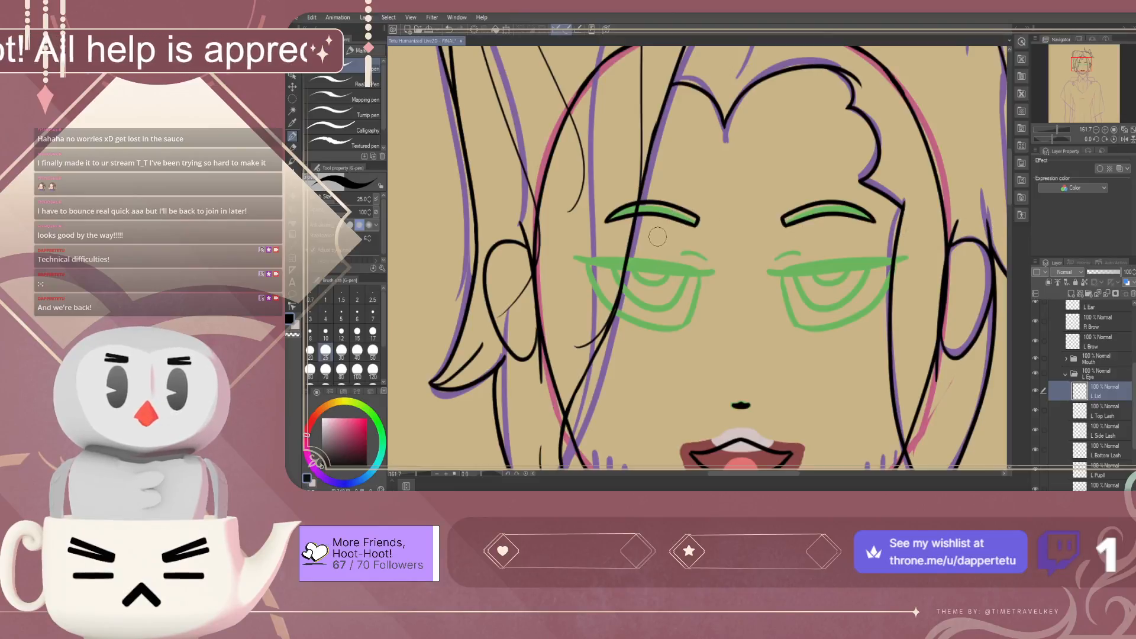
scroll(663, 243, up, 3)
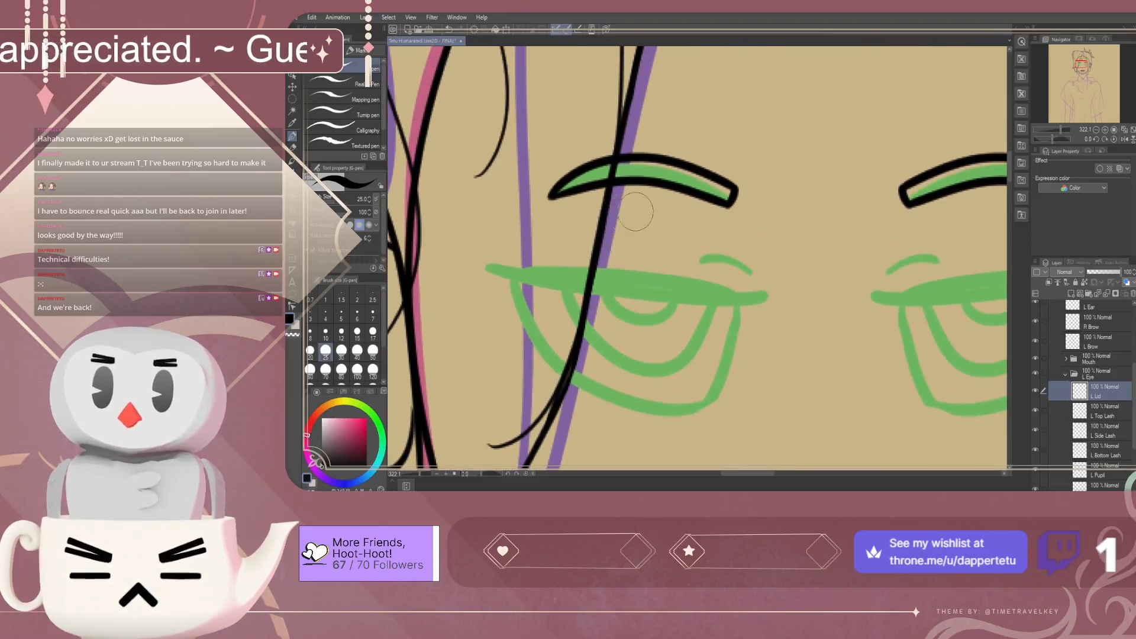
click(372, 314)
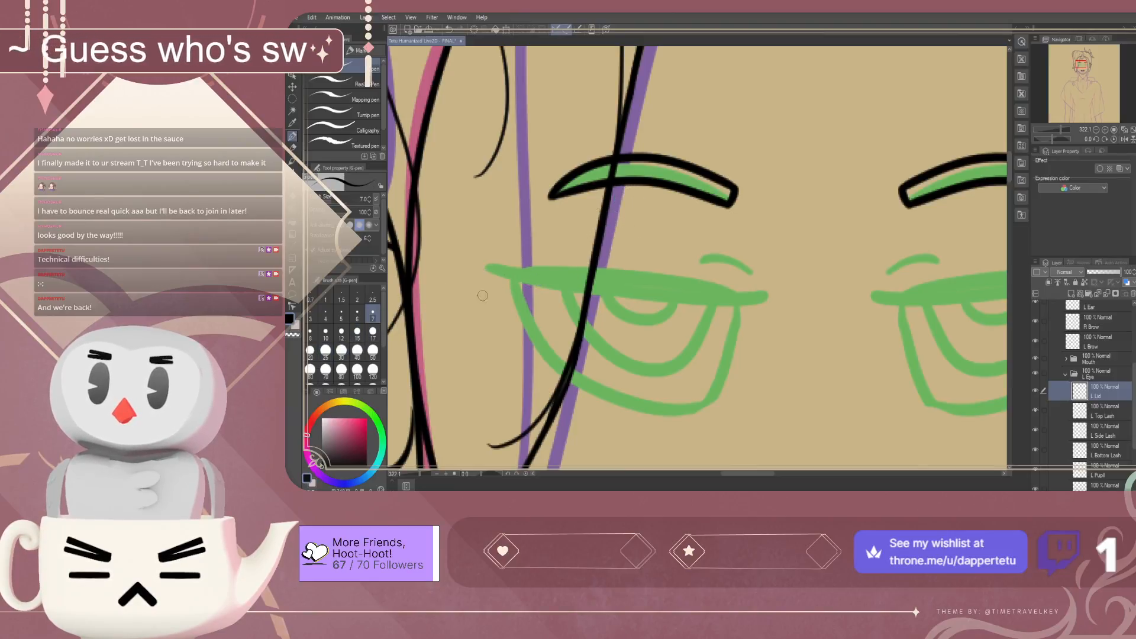
click(325, 351)
click(343, 112)
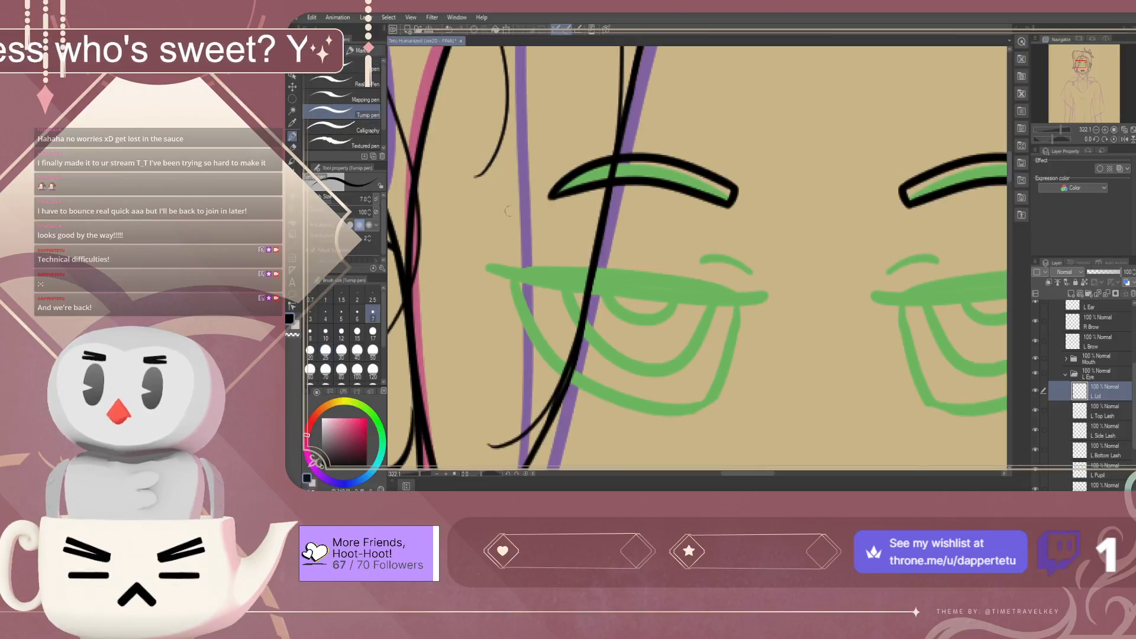
mouse_move(604, 229)
mouse_down()
mouse_move(639, 222)
mouse_move(672, 240)
mouse_up()
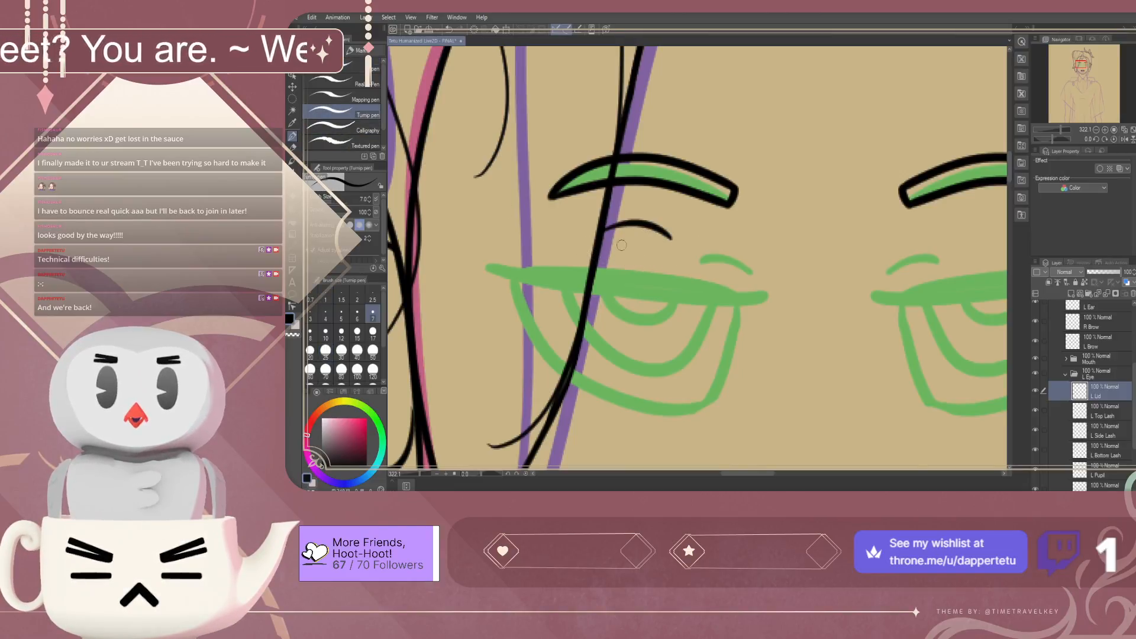
Collapse the L Eye folder and paste a copy of the L Lid layer above R Lid in the R Eye folder
scroll(669, 192, down, 5)
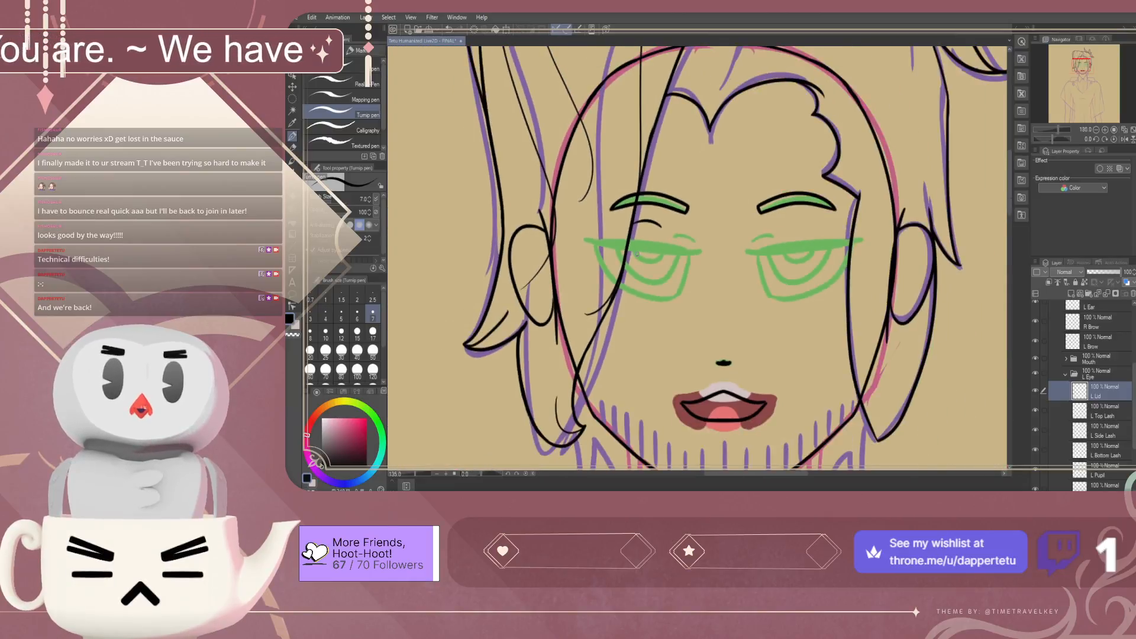
scroll(713, 260, up, 3)
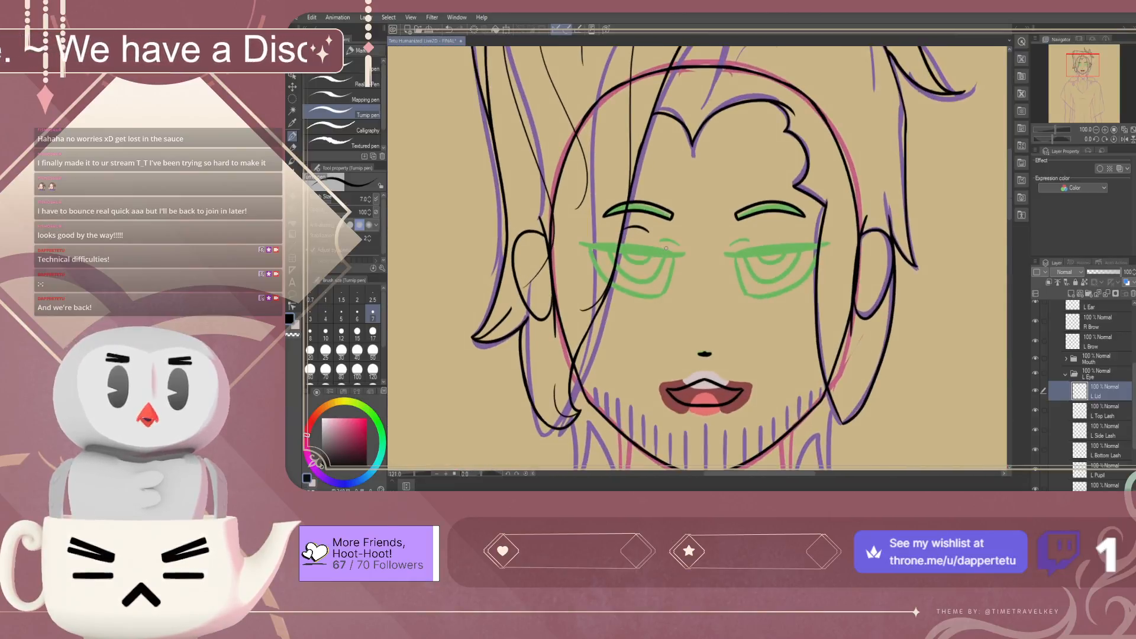
scroll(713, 260, up, 1)
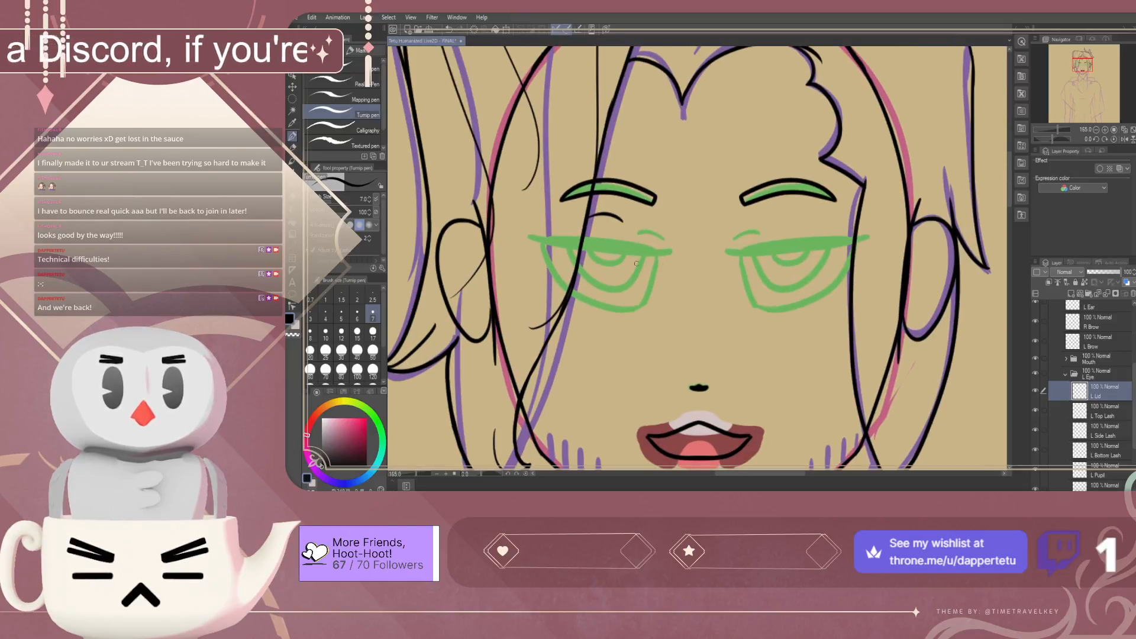
scroll(651, 264, down, 3)
scroll(704, 246, up, 1)
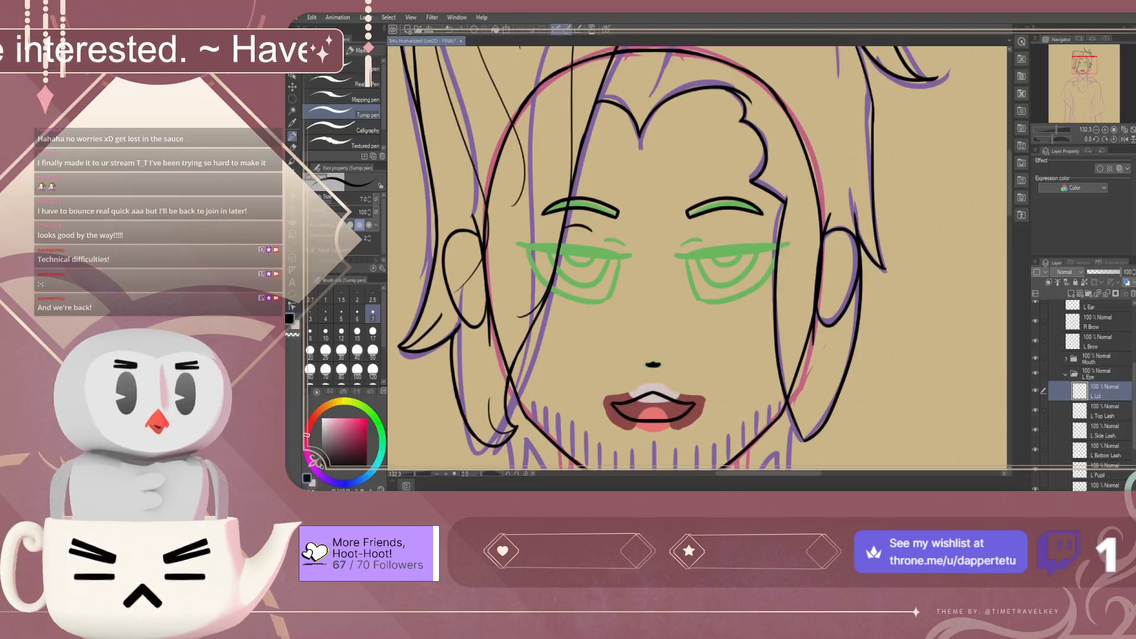
scroll(1088, 390, down, 2)
click(1065, 325)
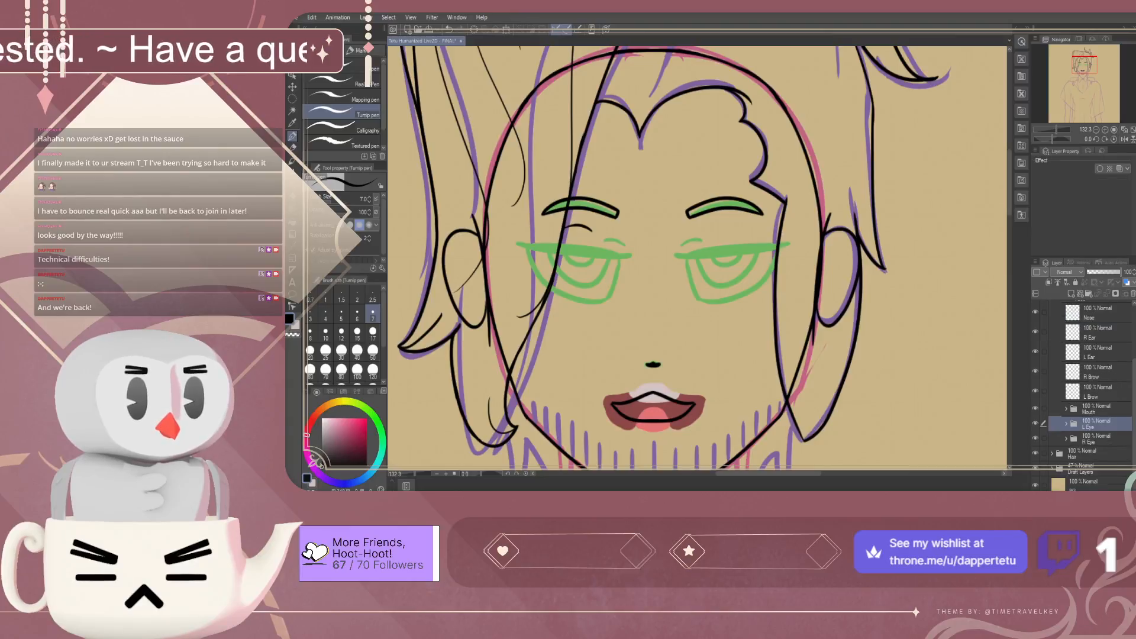
click(1095, 439)
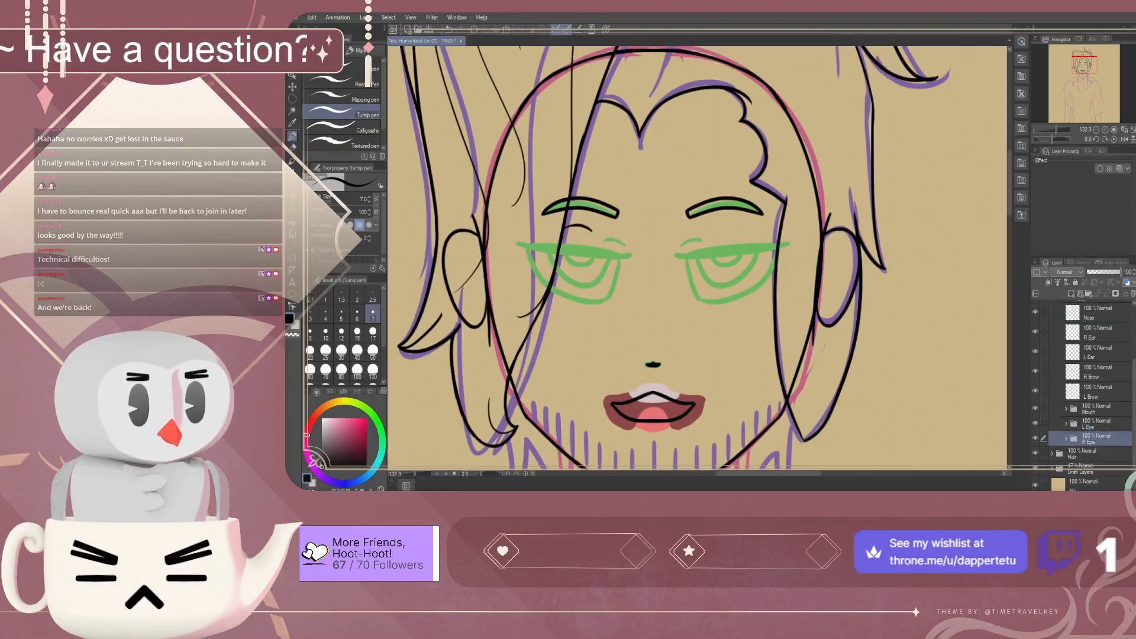
click(1066, 438)
scroll(1094, 414, down, 2)
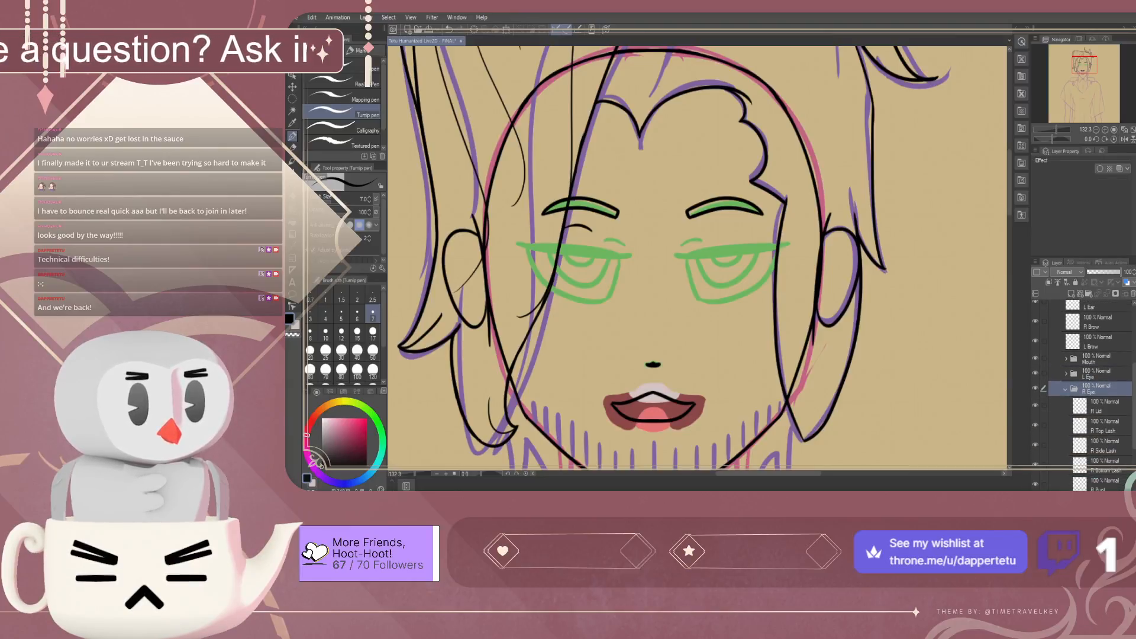
click(1102, 406)
key(ctrl+v)
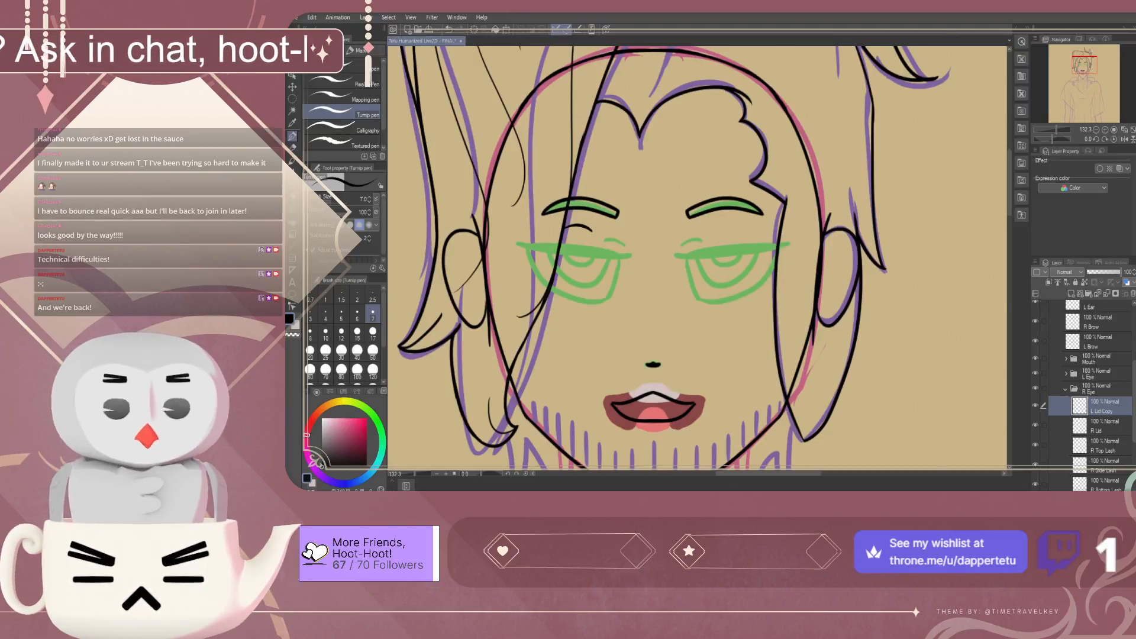
Rename the pasted lid layer as R Lid and delete the empty original R Lid layer
double_click(1102, 411)
text(R Lid)
click(1103, 426)
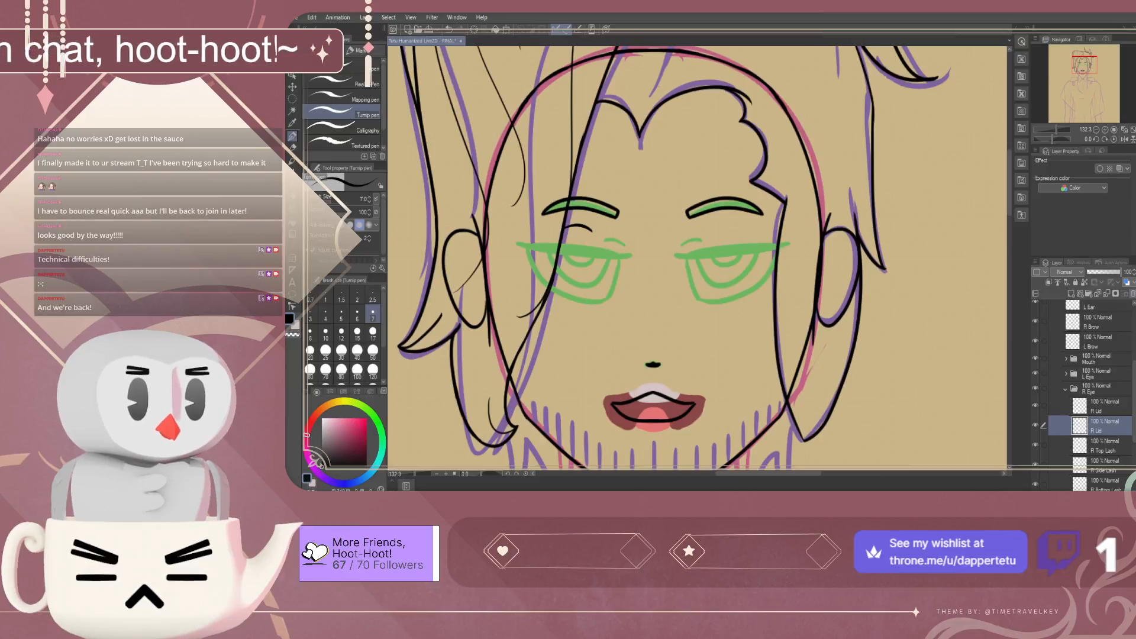
click(1132, 293)
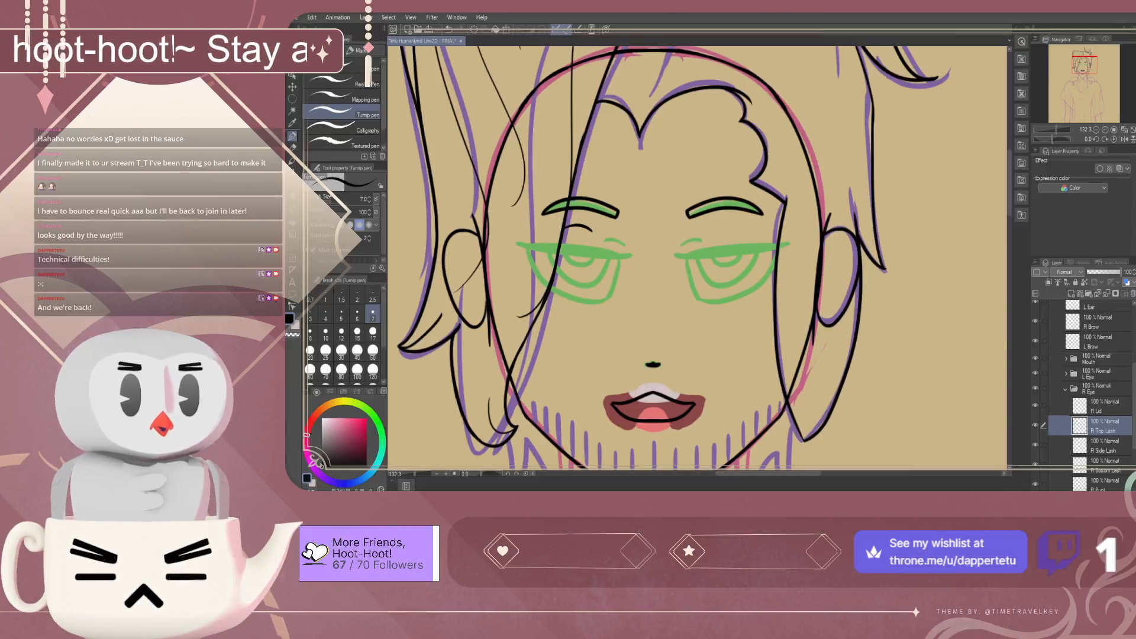
Mirror the eyelid crease on the new R Lid layer horizontally
click(1103, 406)
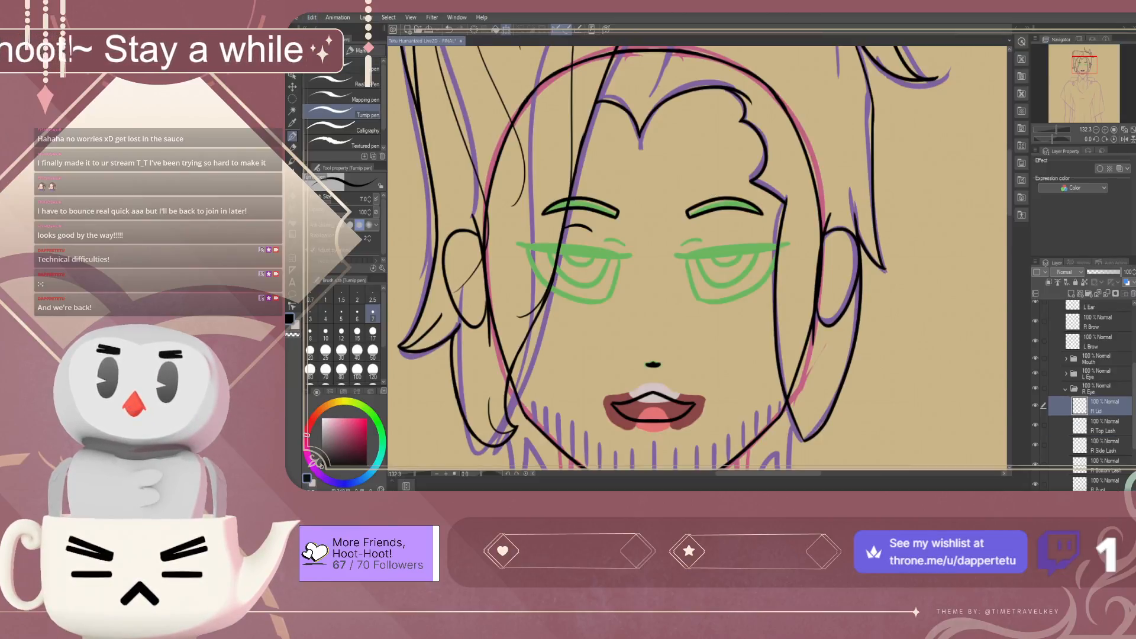
click(506, 28)
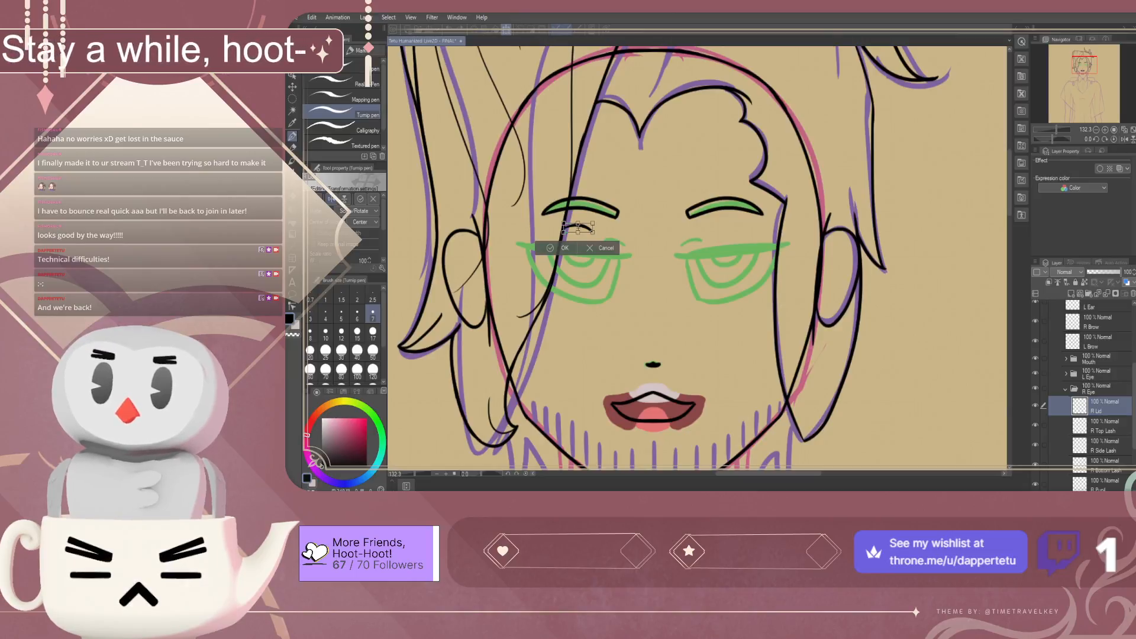
click(331, 199)
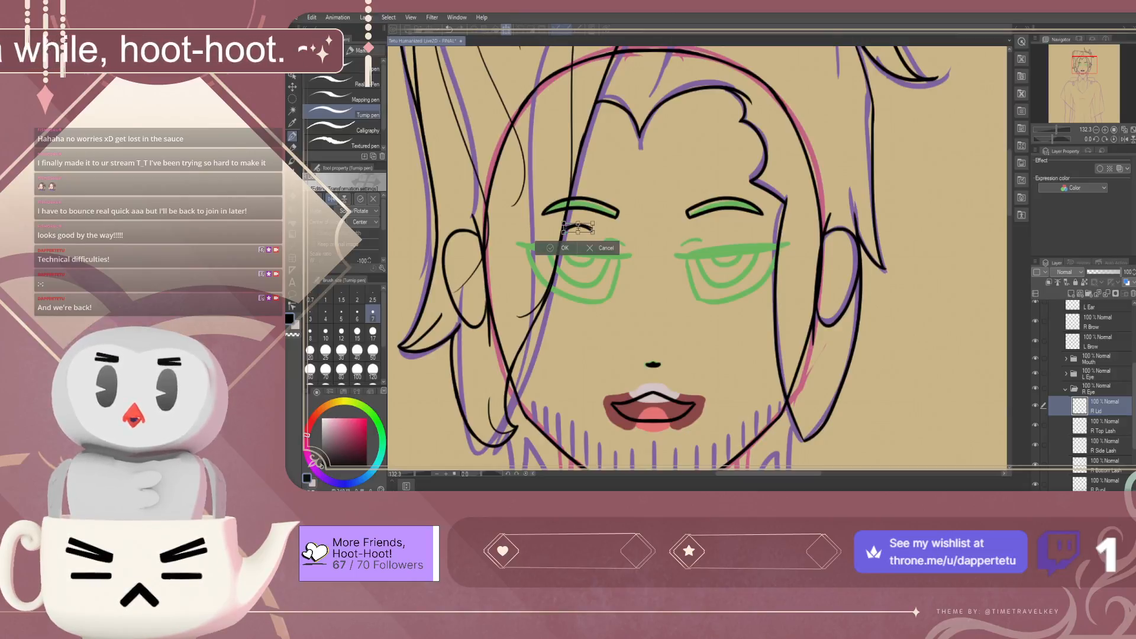
key(Return)
Move the mirrored crease across the face to beneath the opposite eyebrow, nudging it to match the first crease
key(k)
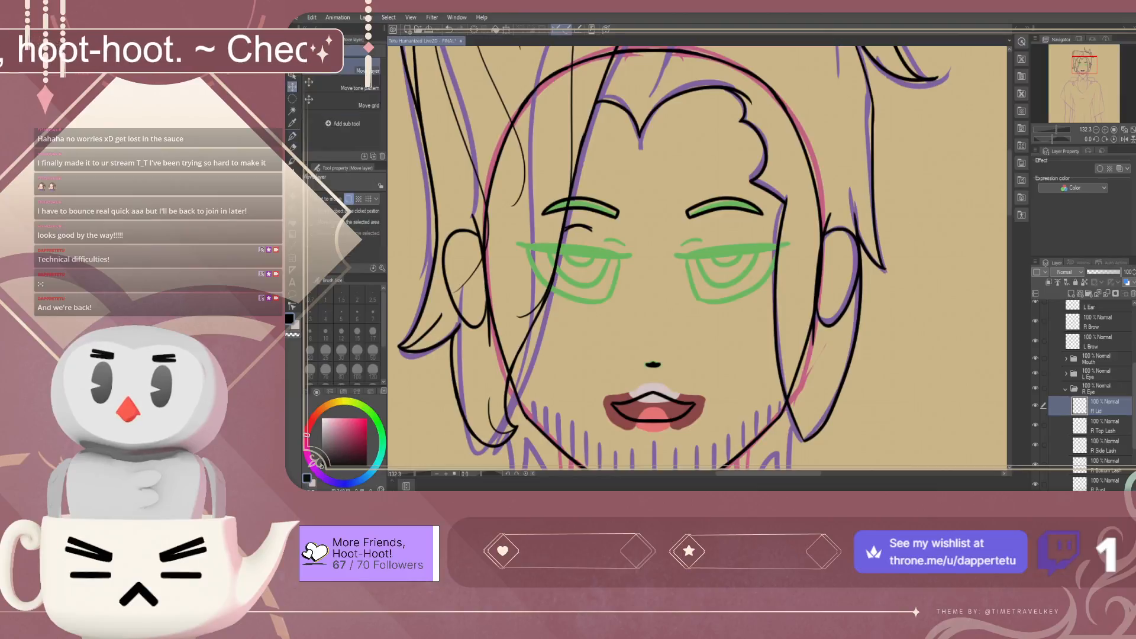
mouse_move(578, 229)
mouse_down()
mouse_move(748, 233)
mouse_move(727, 229)
mouse_up()
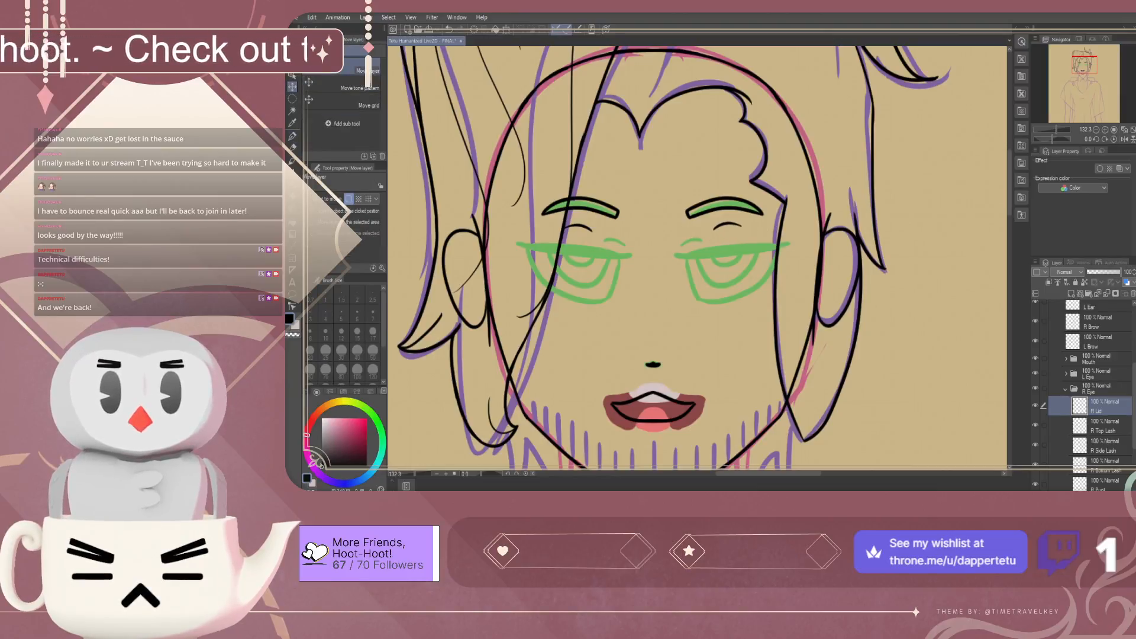
drag(728, 228, 726, 226)
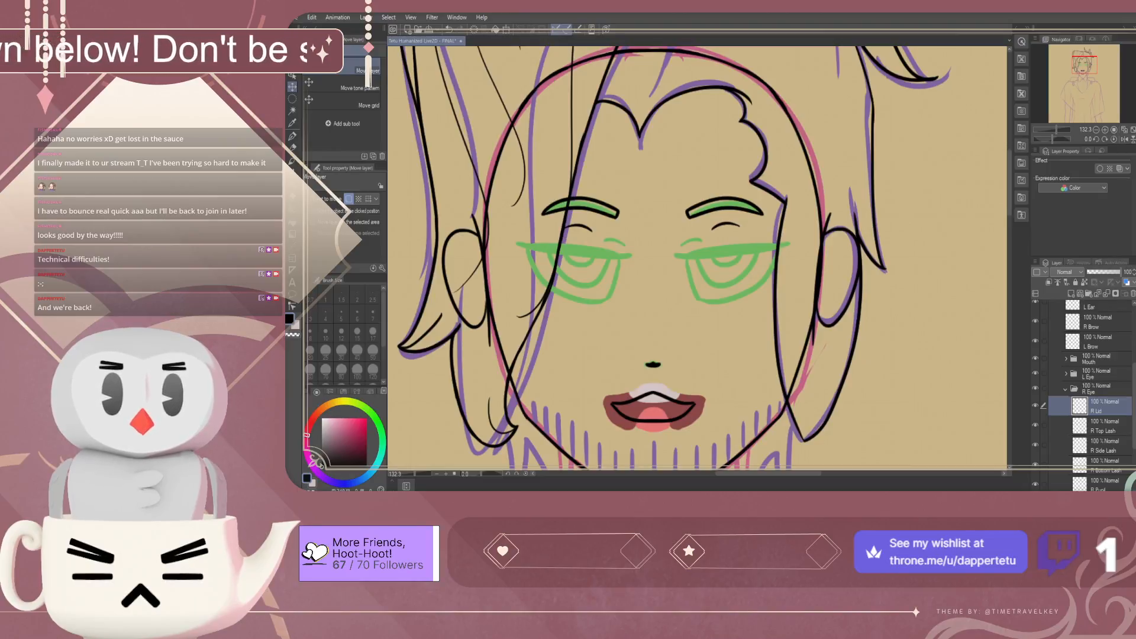
scroll(678, 254, down, 6)
scroll(699, 243, up, 8)
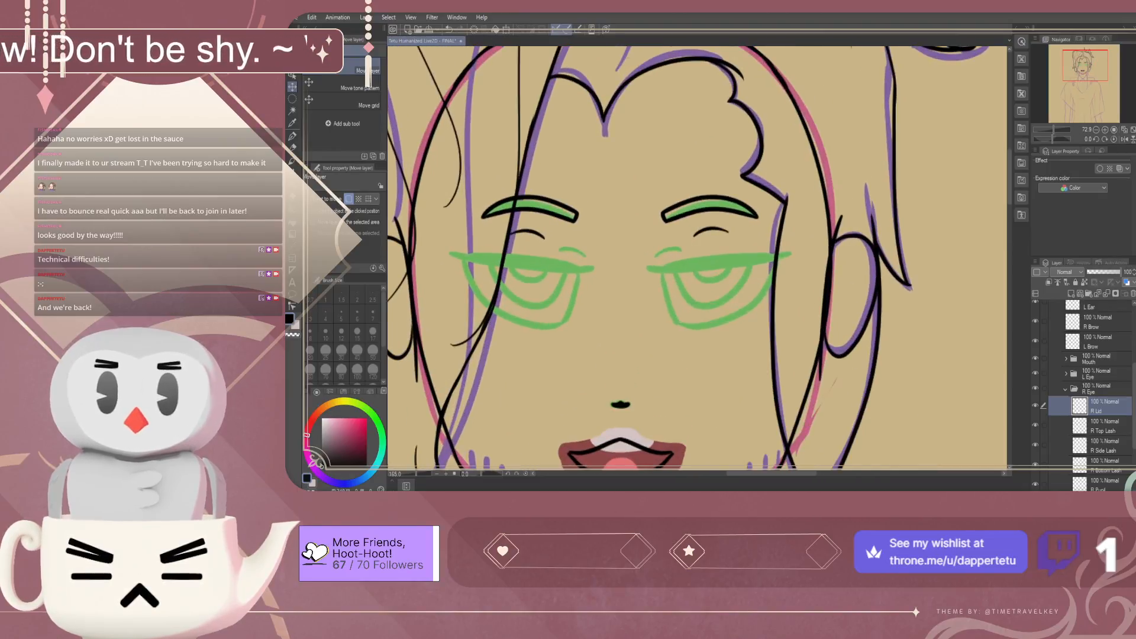
drag(711, 229, 709, 230)
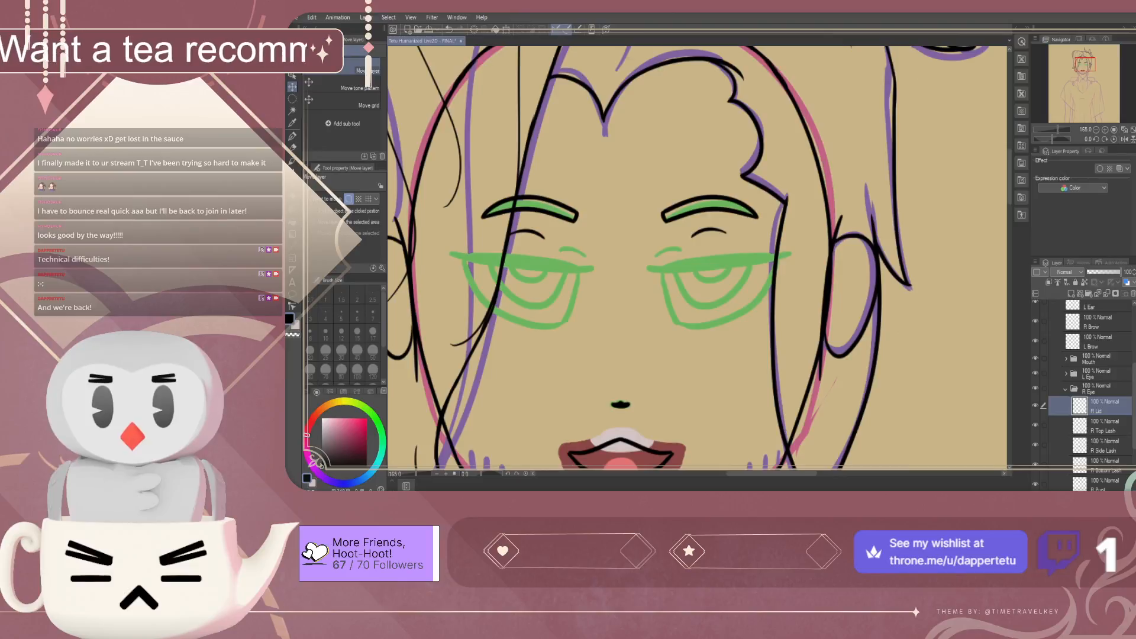
Collapse the R Eye folder, expand the L Eye folder and select its L Lid layer
scroll(710, 242, down, 4)
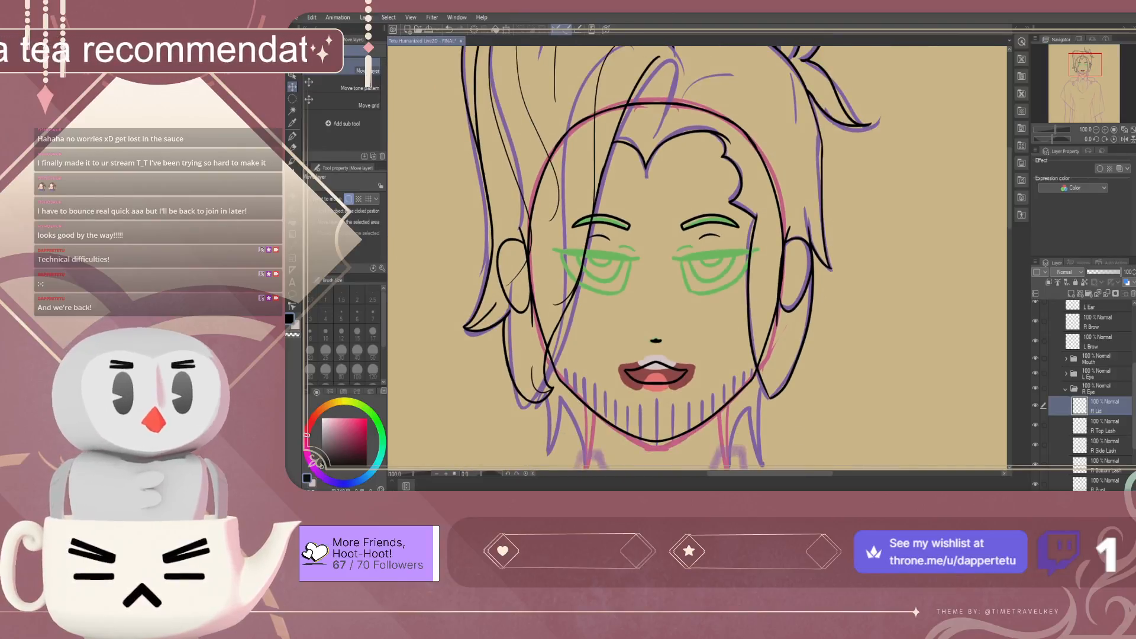
click(1065, 389)
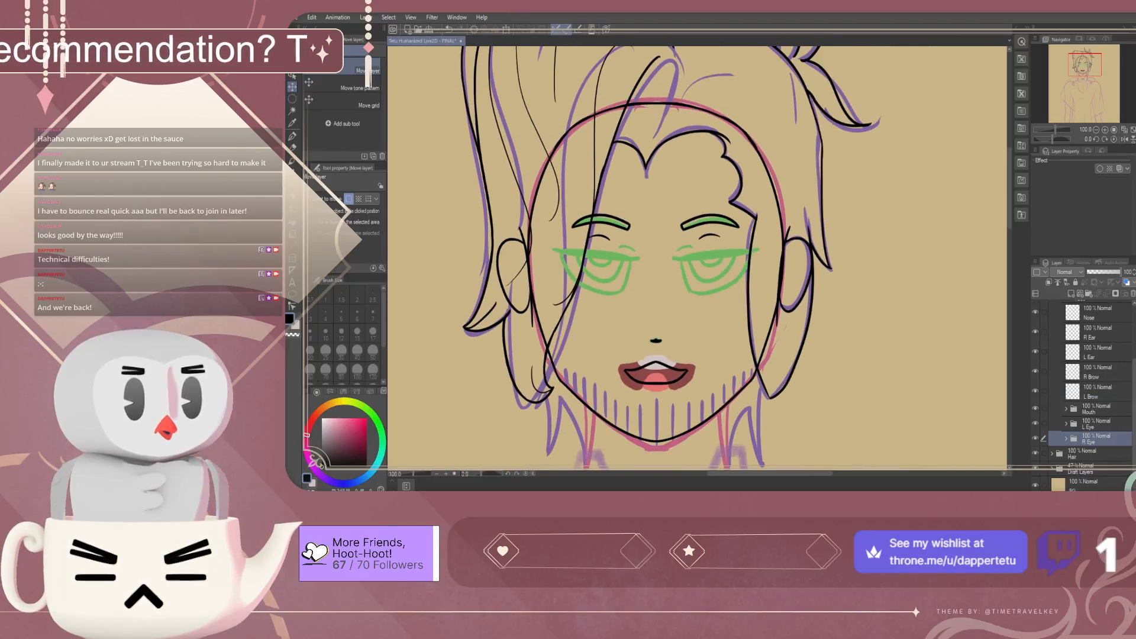
click(1065, 423)
click(1100, 441)
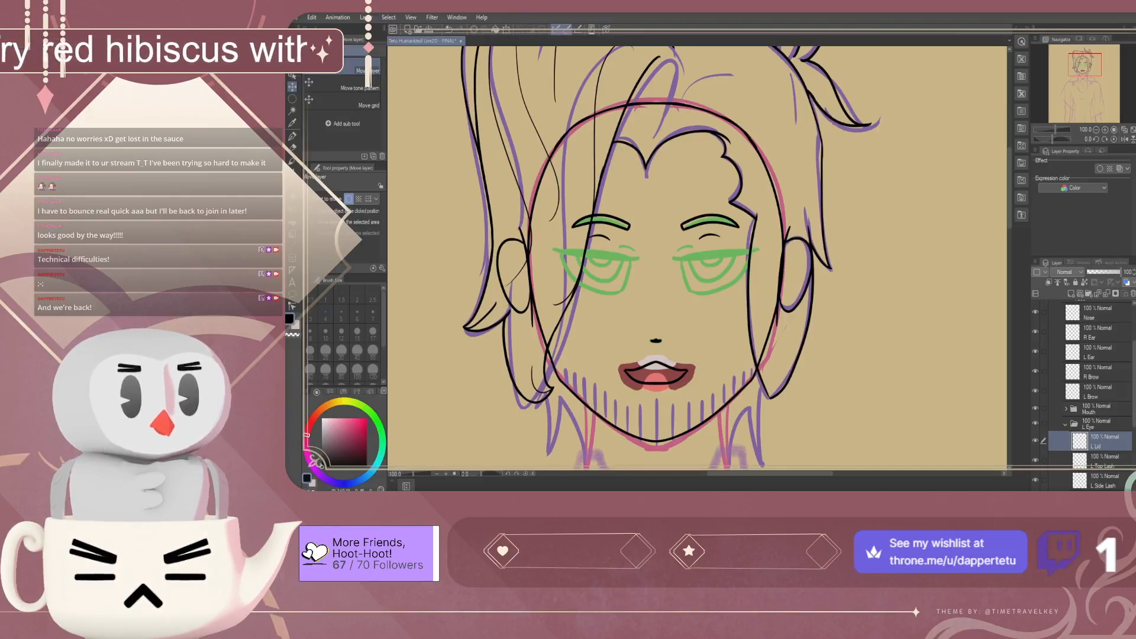
scroll(1088, 397, down, 1)
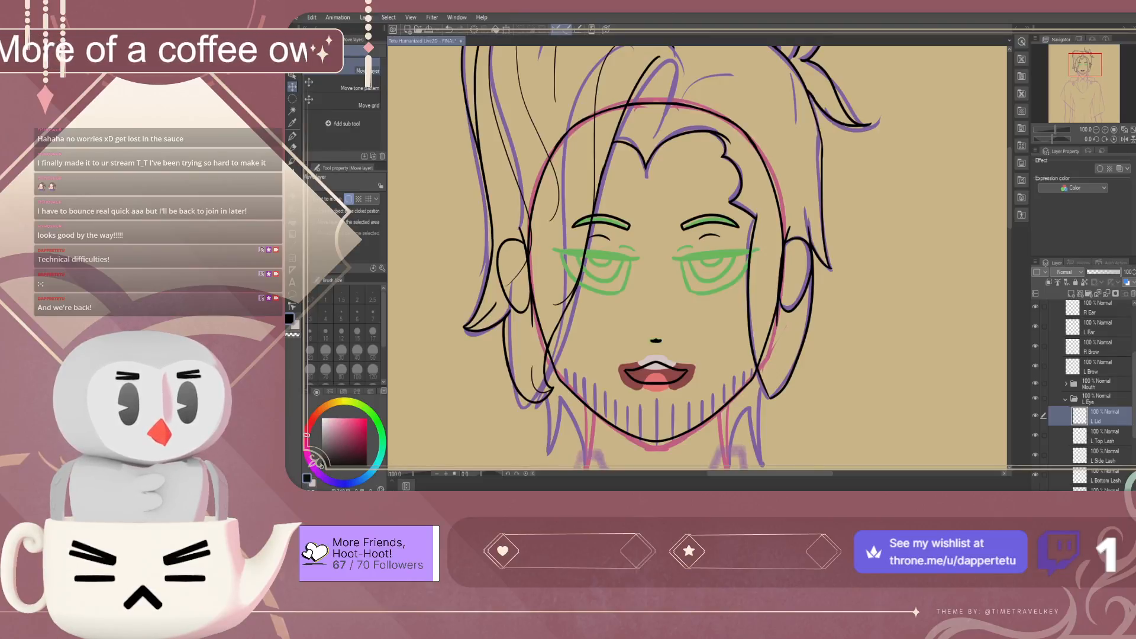
Toggle the L Lid layer's visibility to check which crease it holds, and rename the layer as R Lid
click(1034, 416)
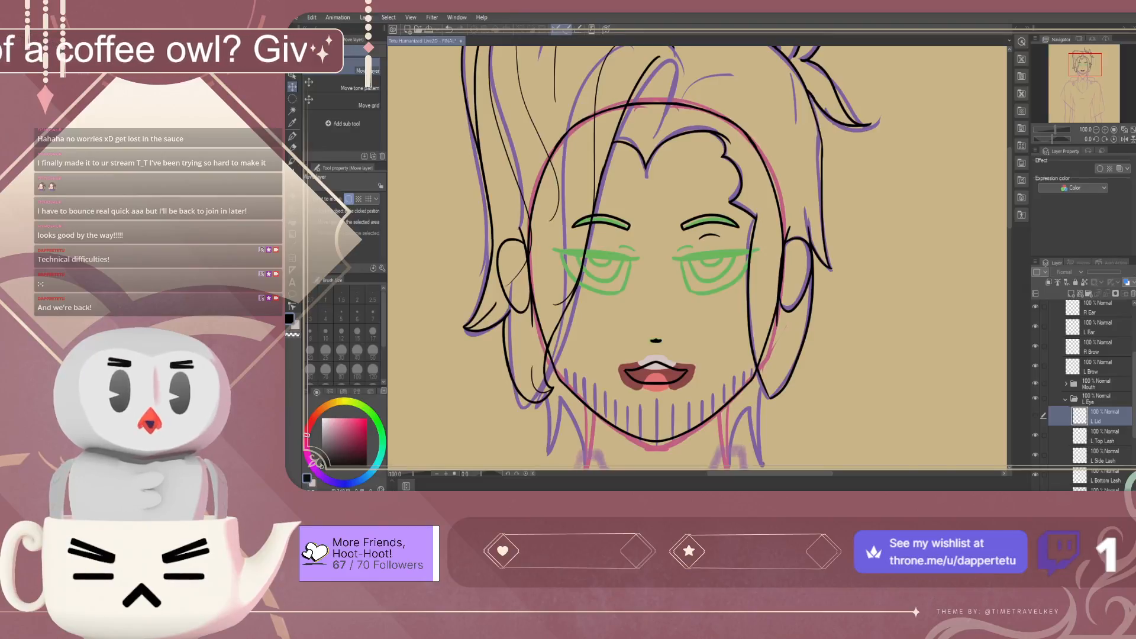
click(1034, 416)
click(1034, 416)
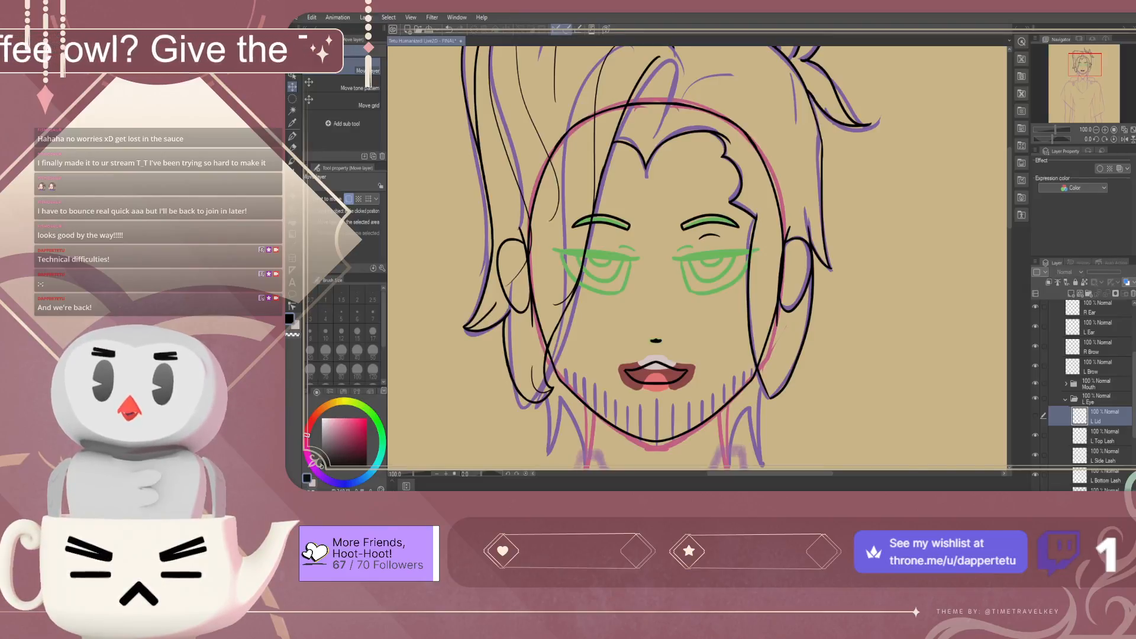
click(1034, 416)
click(1035, 416)
click(1034, 416)
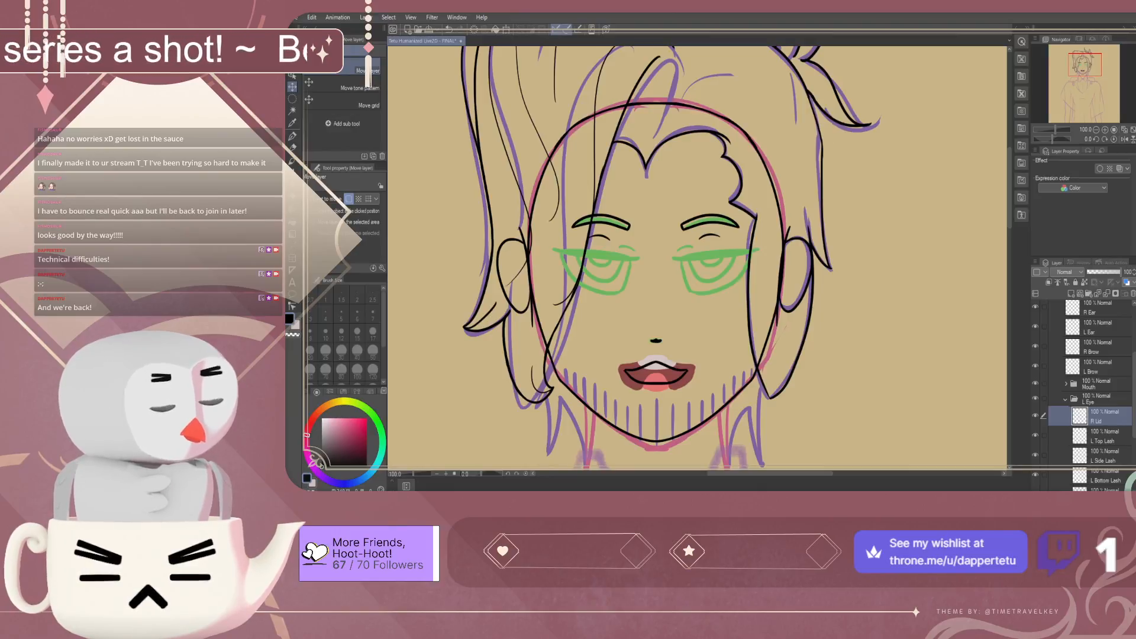
Swap the two eye folders' names, renaming the L Eye folder as R Eye and the original R Eye folder as L Eye
click(1096, 399)
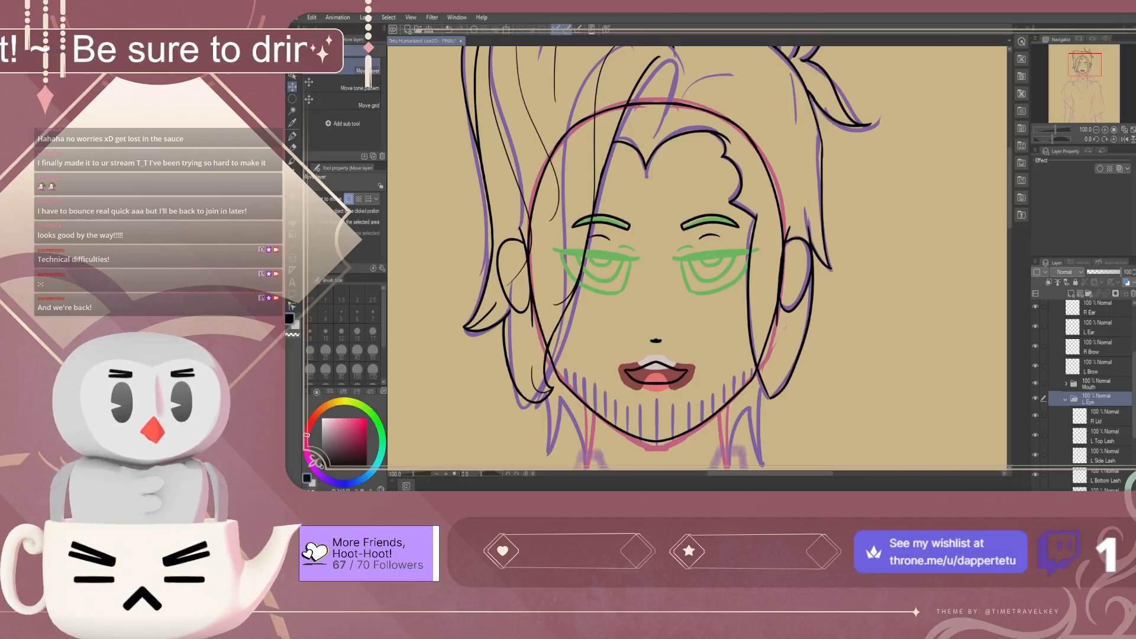
click(1065, 399)
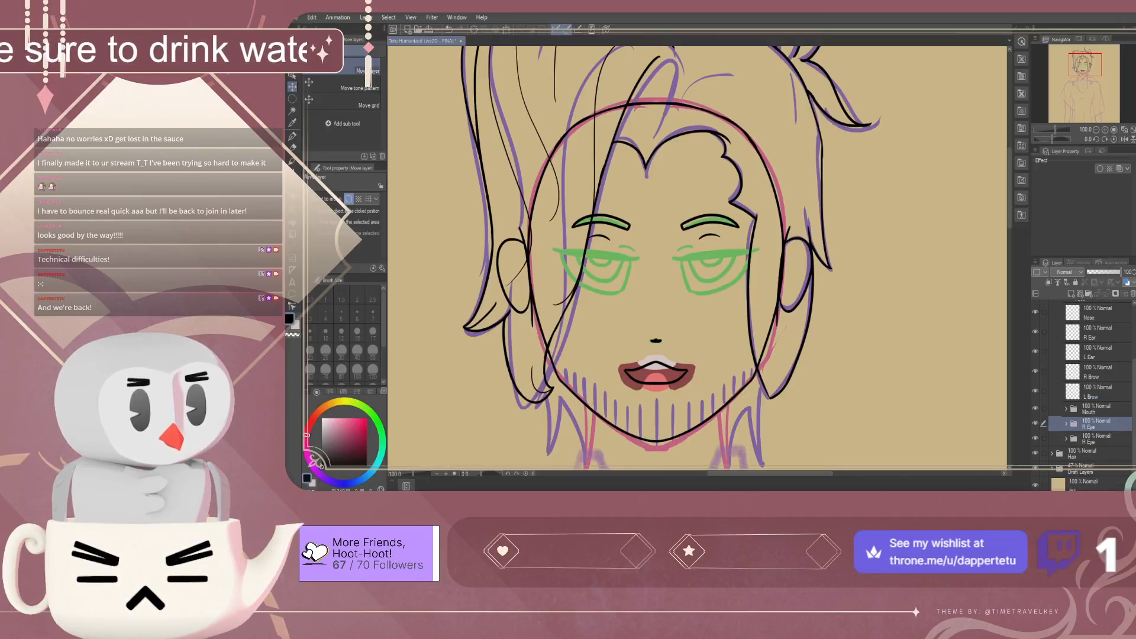
click(1096, 439)
click(1065, 439)
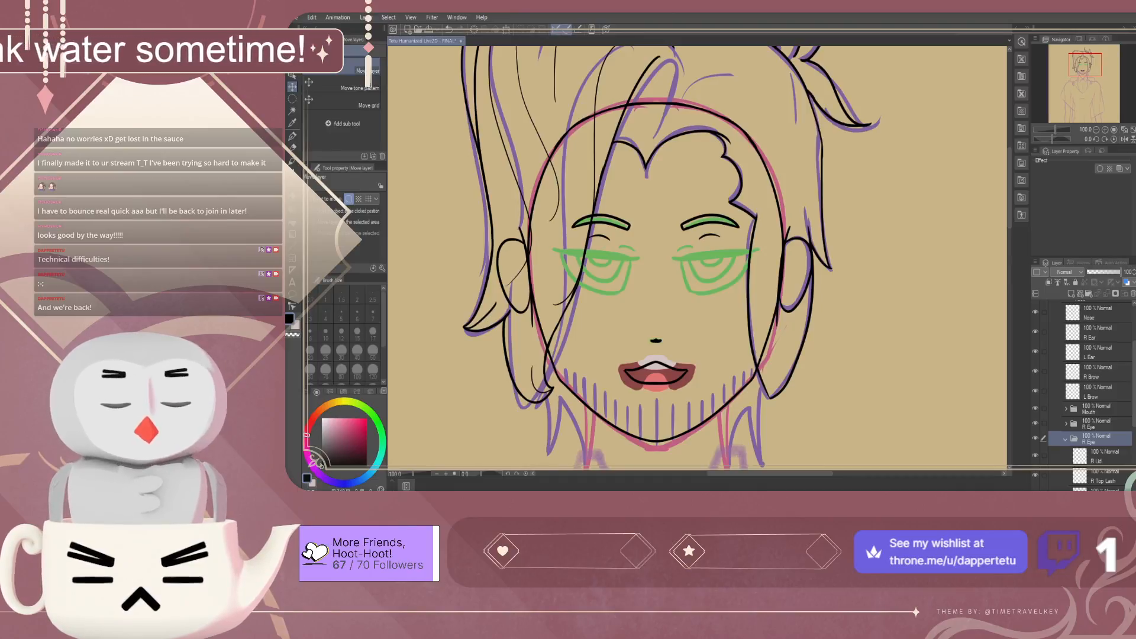
key(Return)
scroll(1083, 396, down, 3)
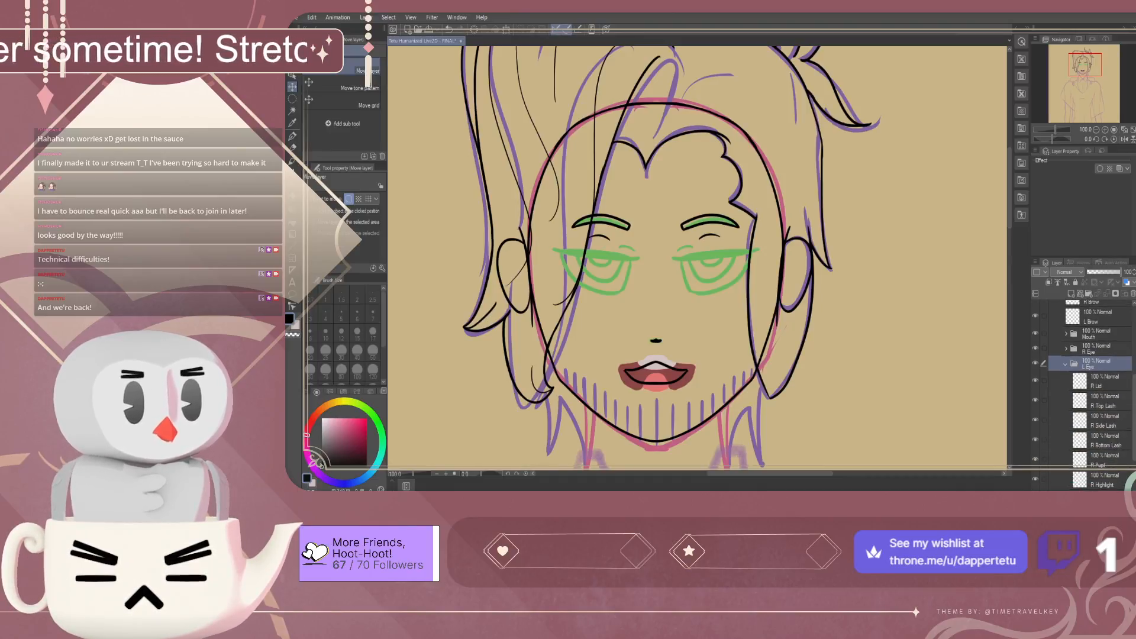
Rename the lid and lash layers in the L Eye folder as L Lid, L Top Lash, L Side Lash and L Bottom Lash
click(1103, 380)
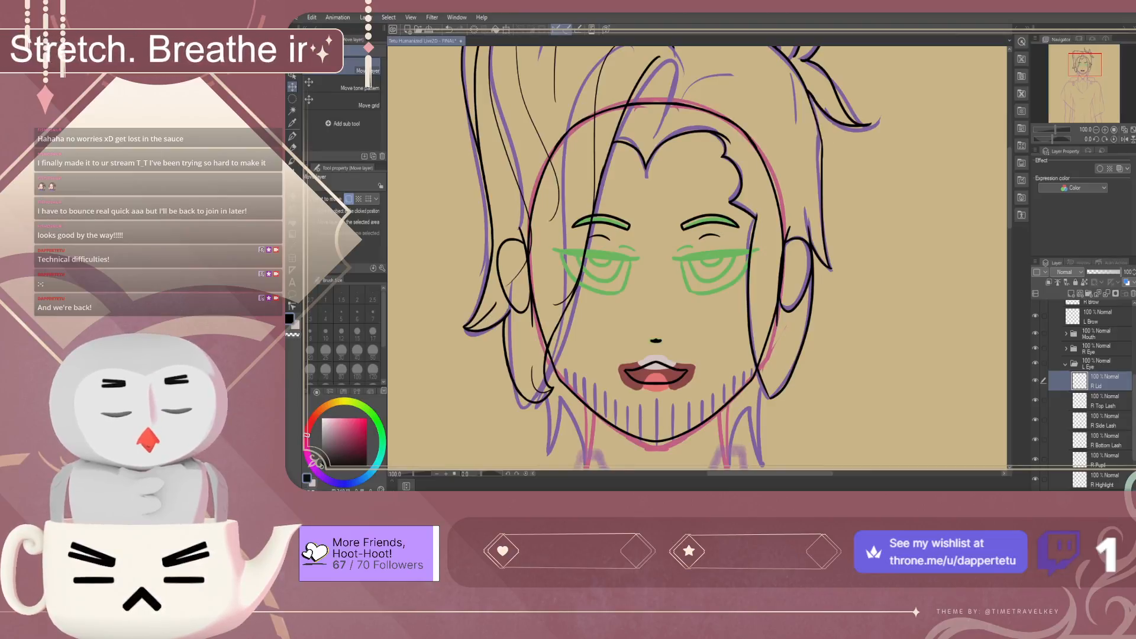
text(L Lid)
double_click(1103, 406)
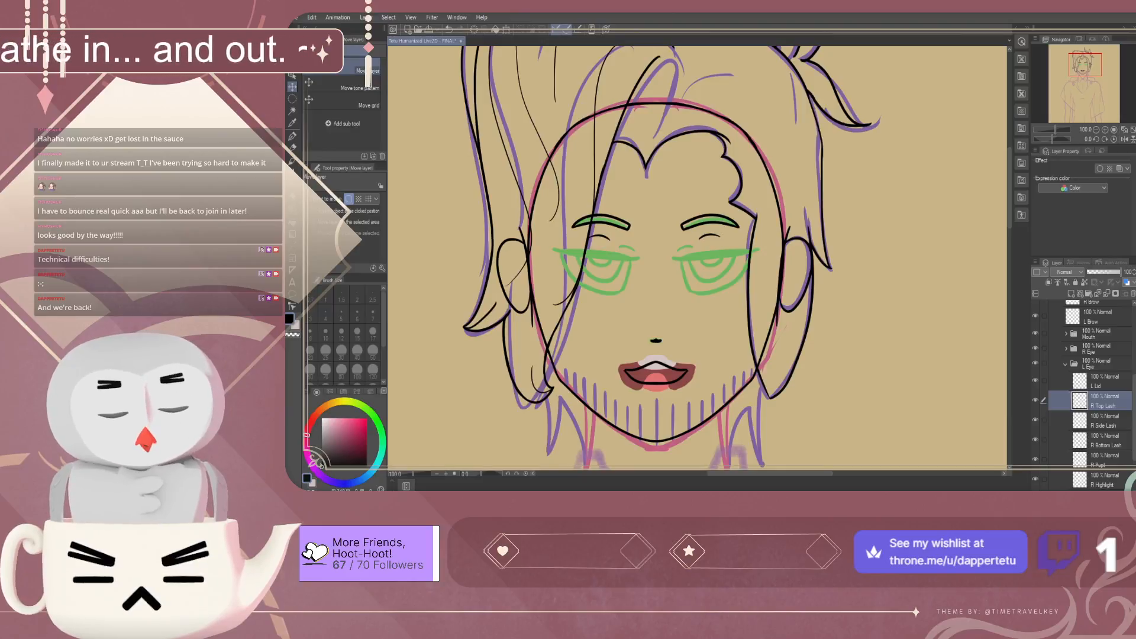
text(L Top Lash)
double_click(1104, 426)
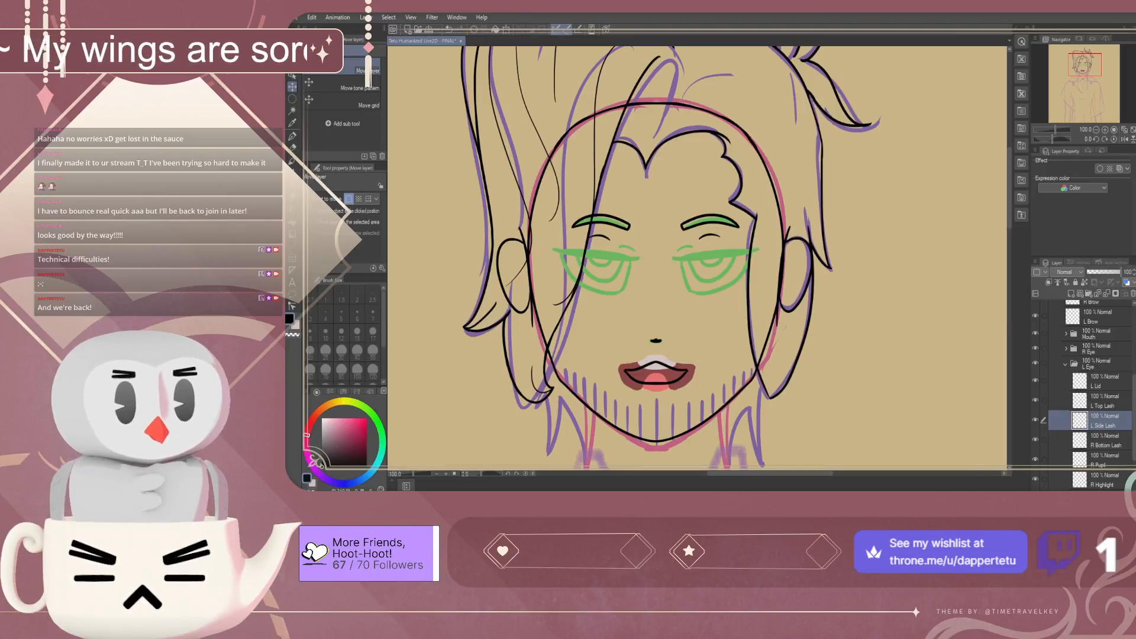
double_click(1105, 445)
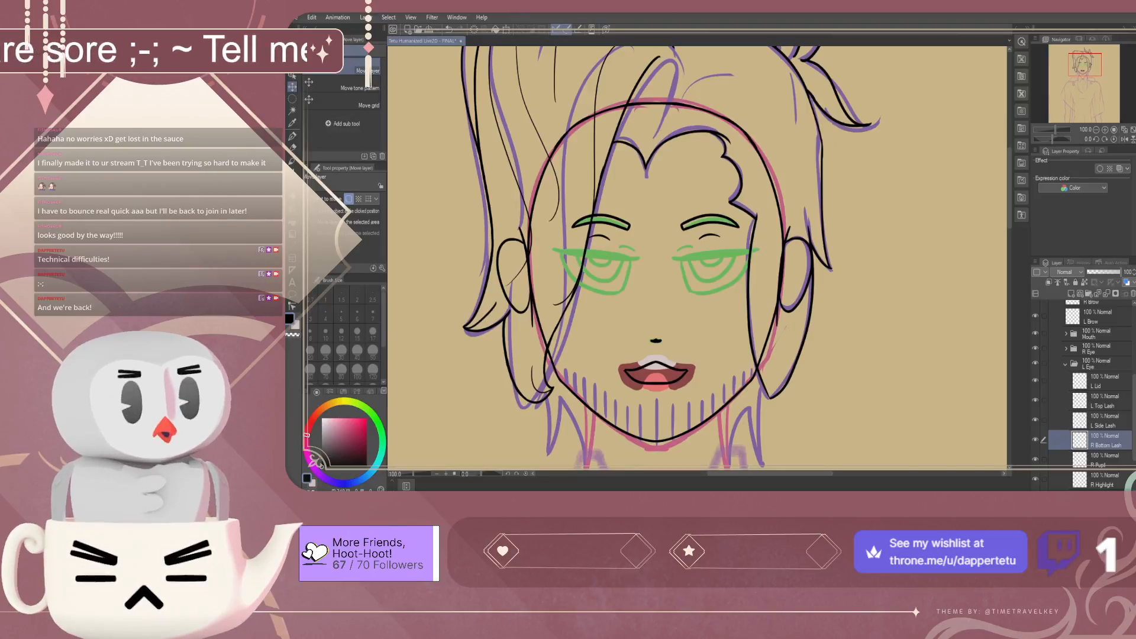
Change the L Eye folder's pupil, highlight and eye white layer names from the R to the L prefix, and collapse the folder
scroll(1100, 426, down, 1)
click(1100, 426)
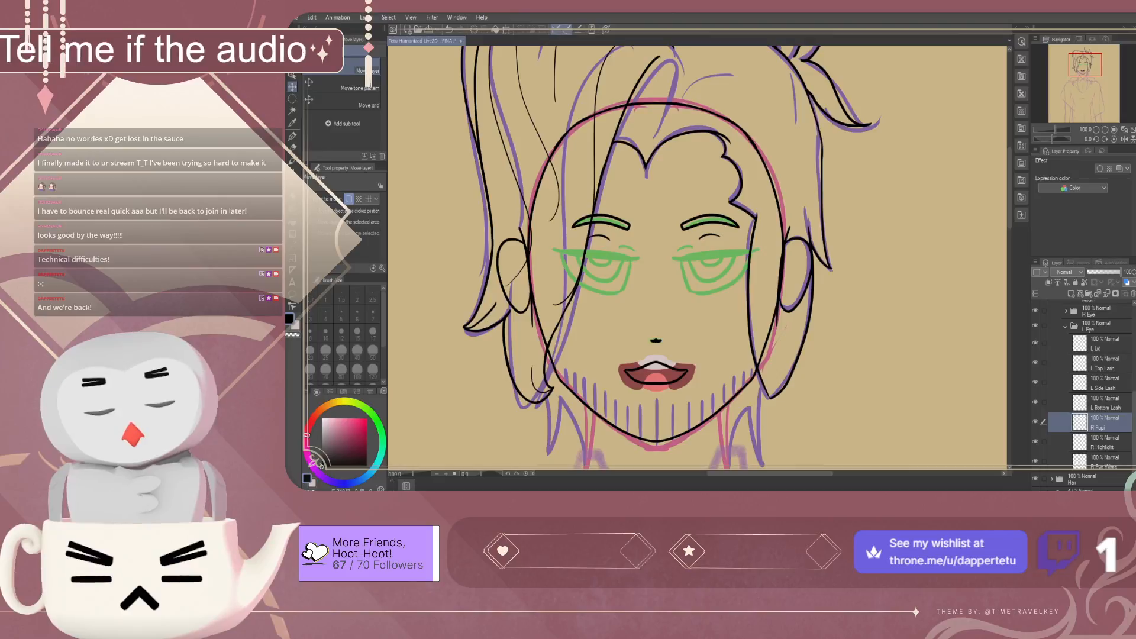
click(1103, 446)
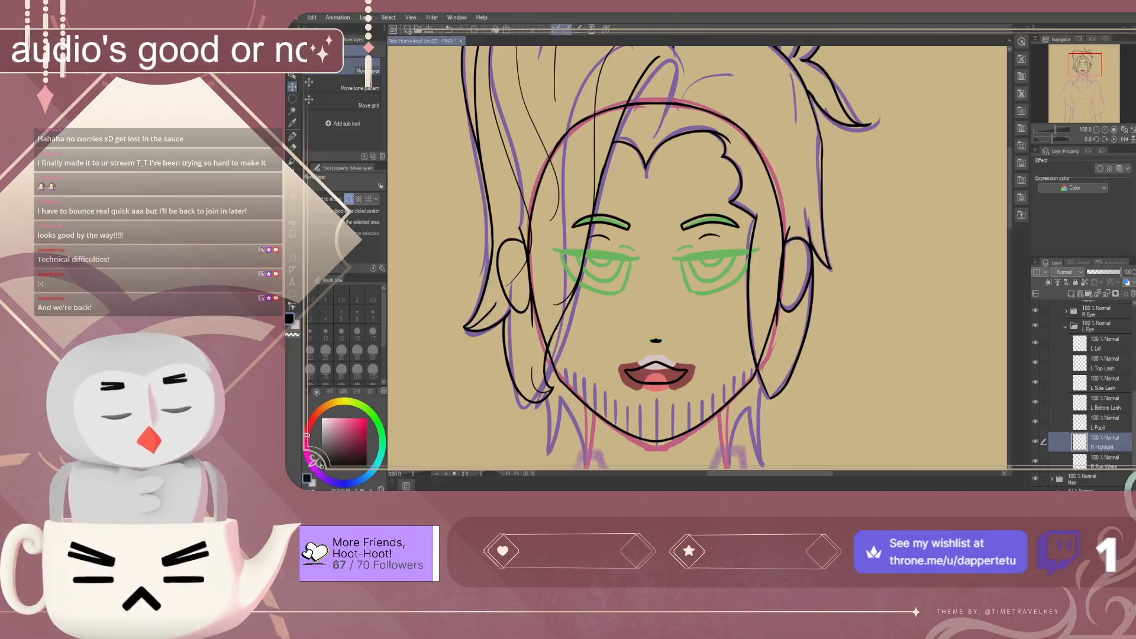
click(1104, 462)
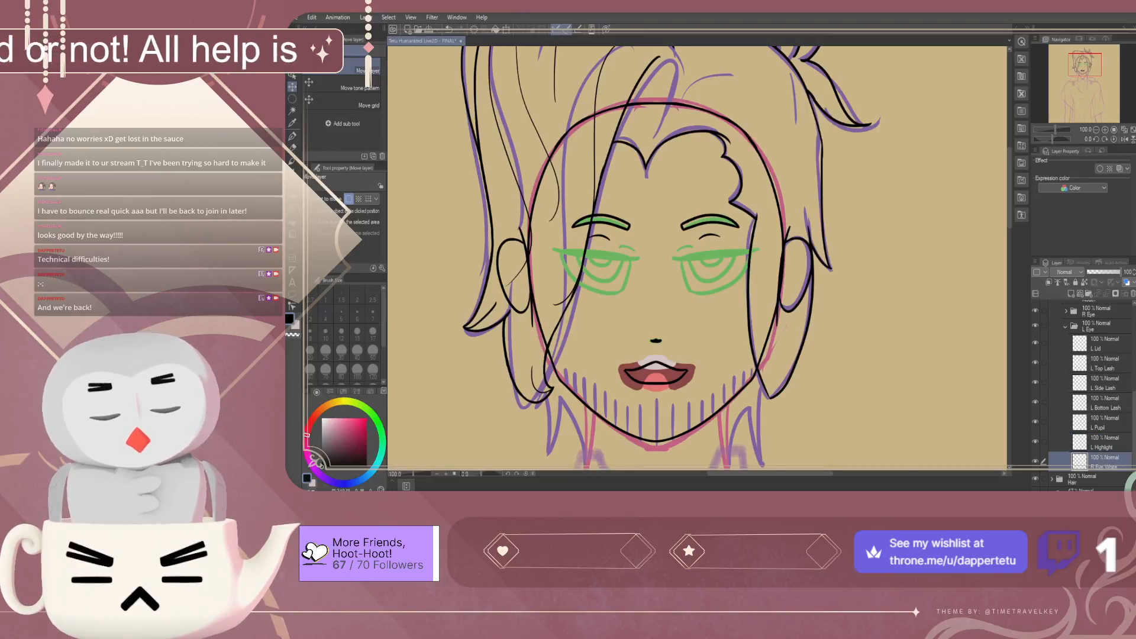
scroll(1088, 385, up, 3)
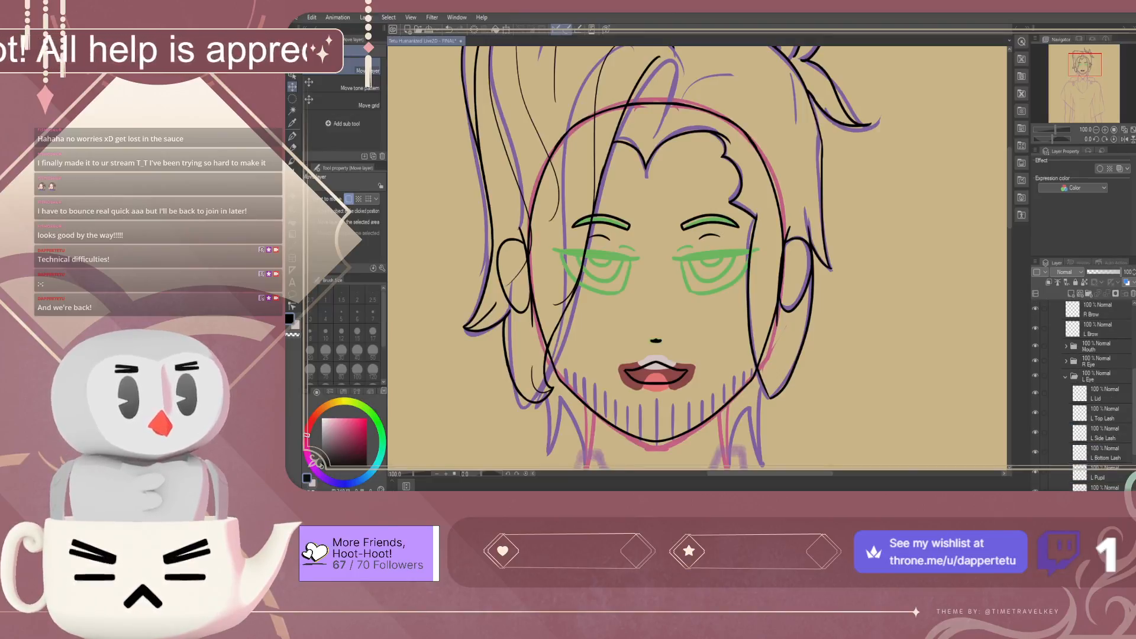
click(1066, 377)
Expand the R Eye folder and rename its lash layers as R Top Lash, R Side Lash and R Bottom Lash
click(1089, 424)
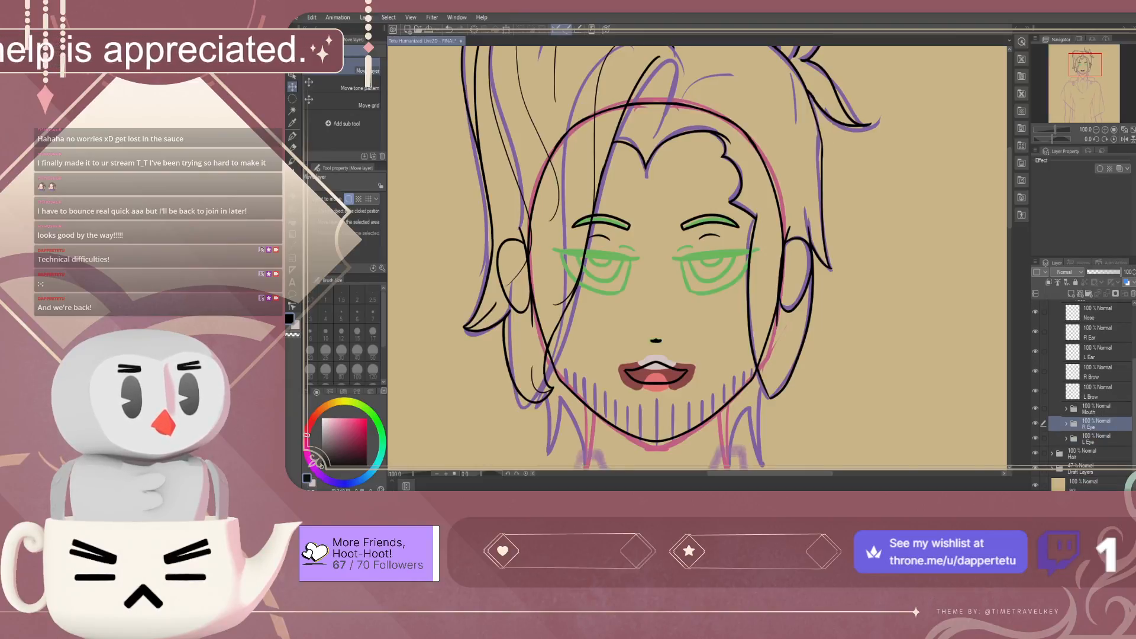
click(1065, 424)
scroll(1089, 408, down, 2)
click(1101, 423)
scroll(1102, 423, down, 3)
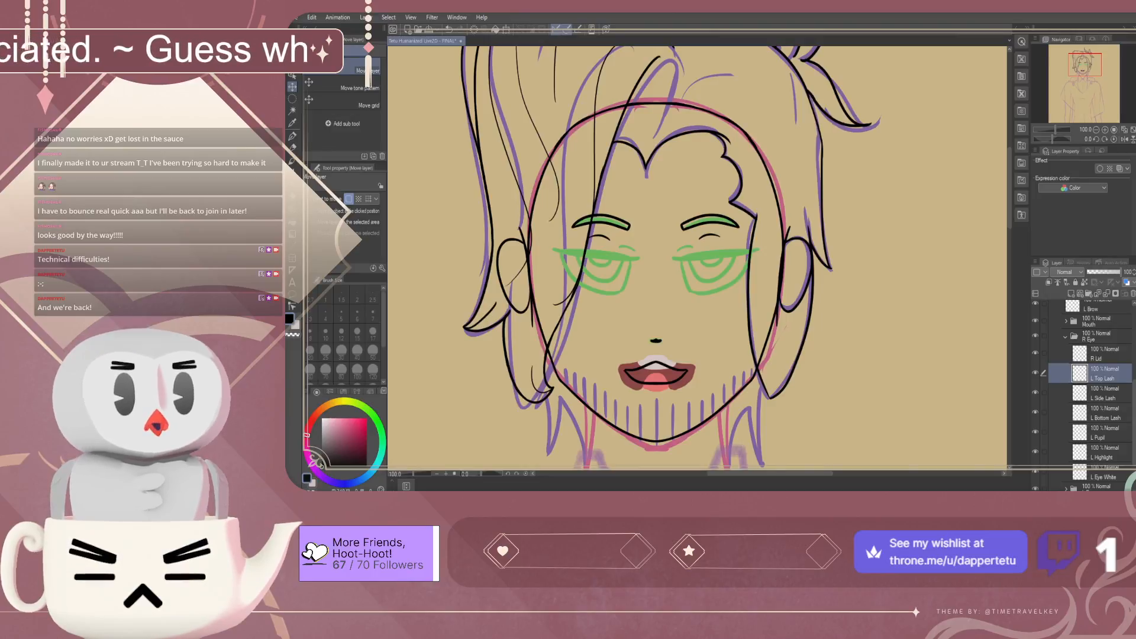
key(Return)
click(1103, 398)
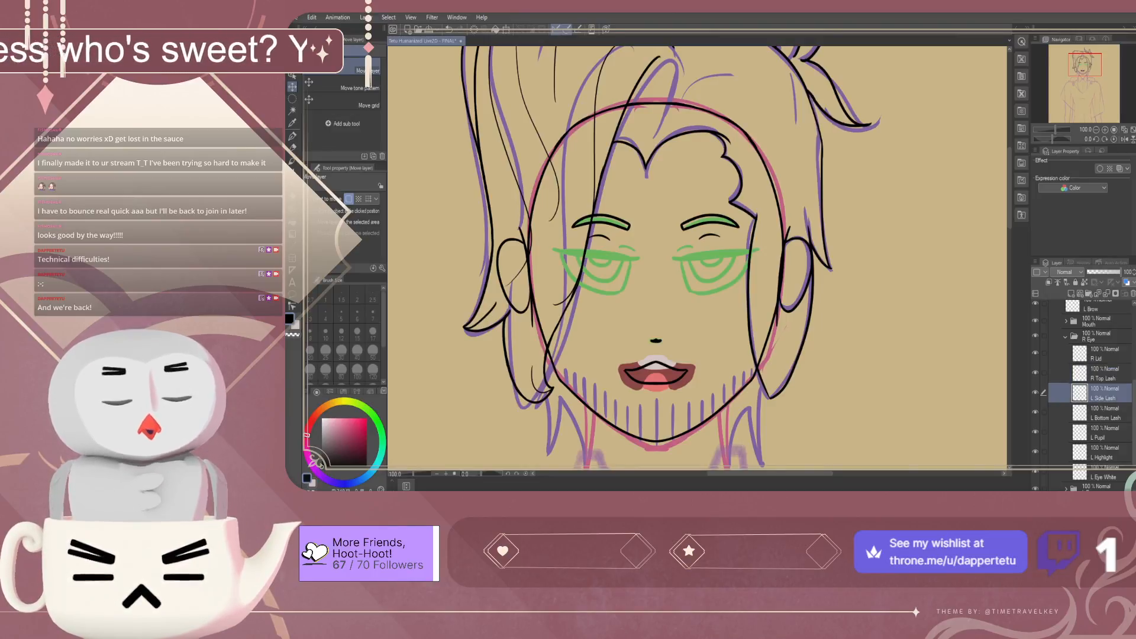
click(1105, 418)
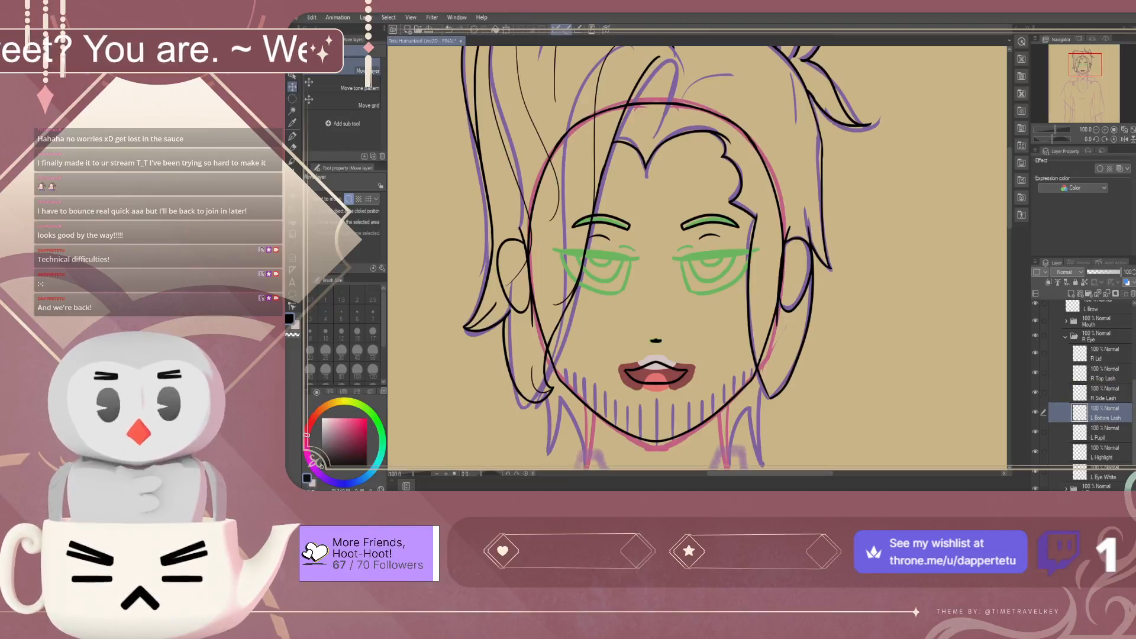
Rename the remaining R Eye folder layers as R Pupil, R Highlight and R Eye White, and collapse the folder
click(1099, 437)
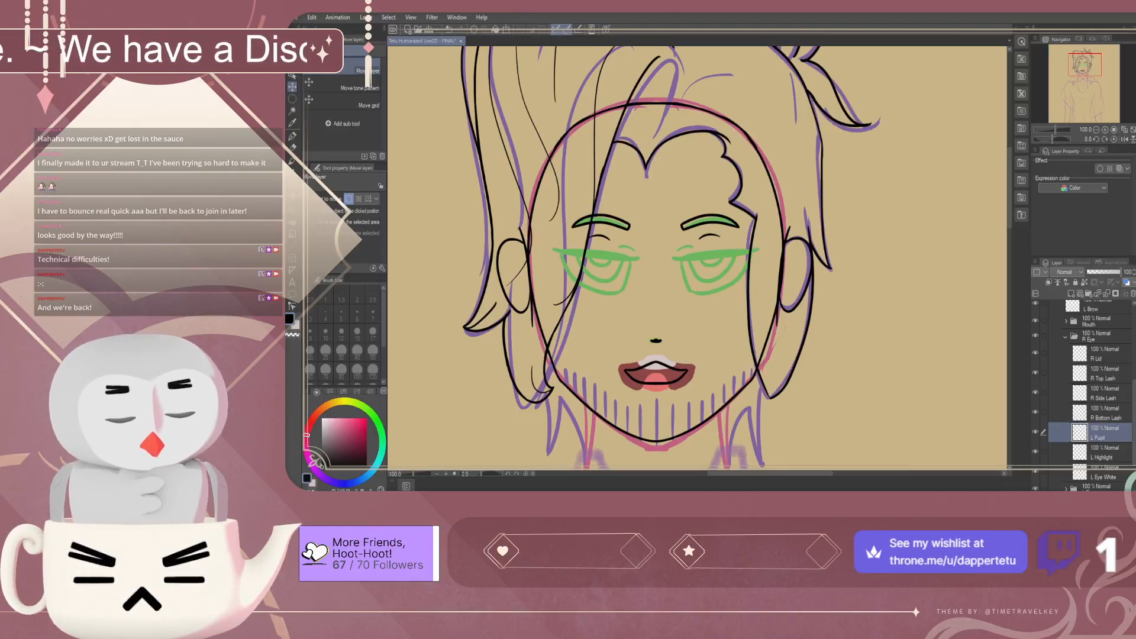
click(1102, 453)
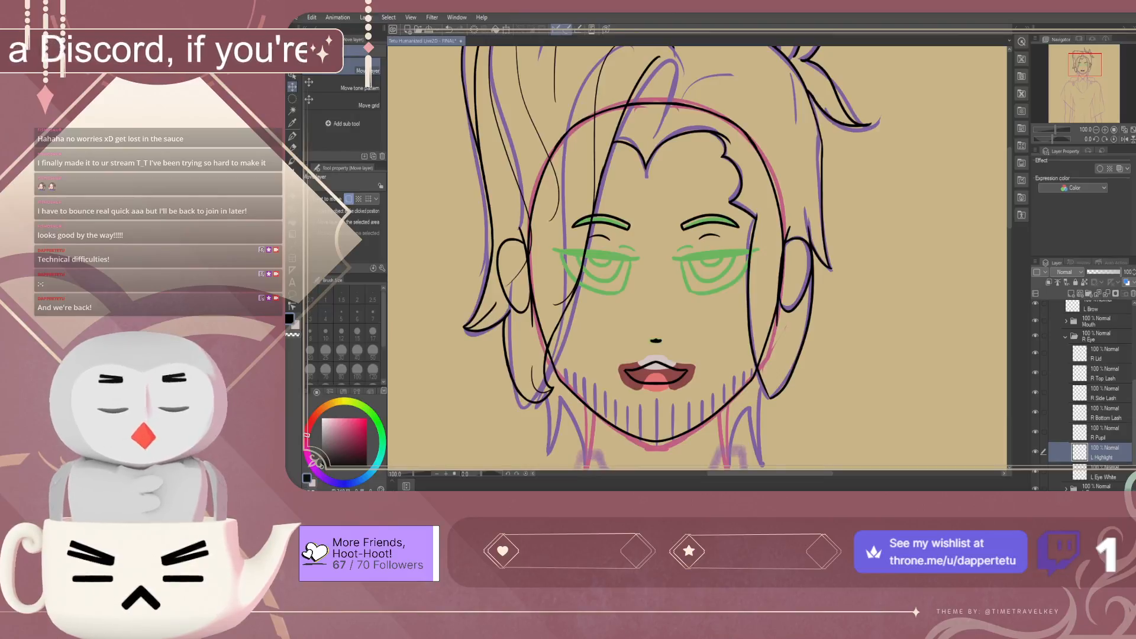
scroll(1100, 434, down, 1)
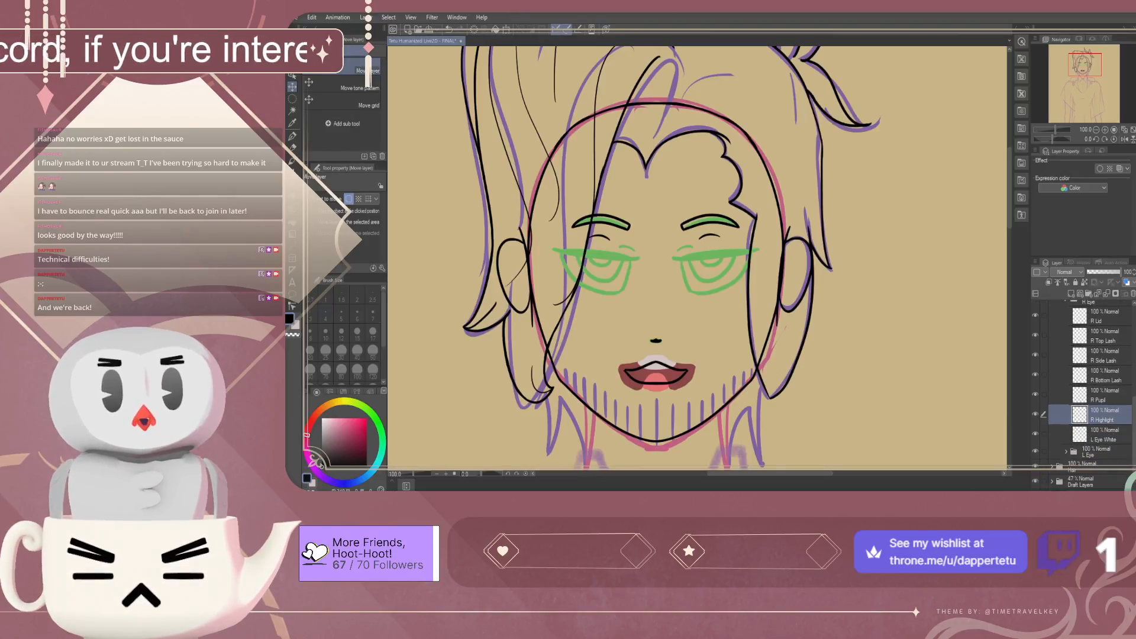
click(1102, 435)
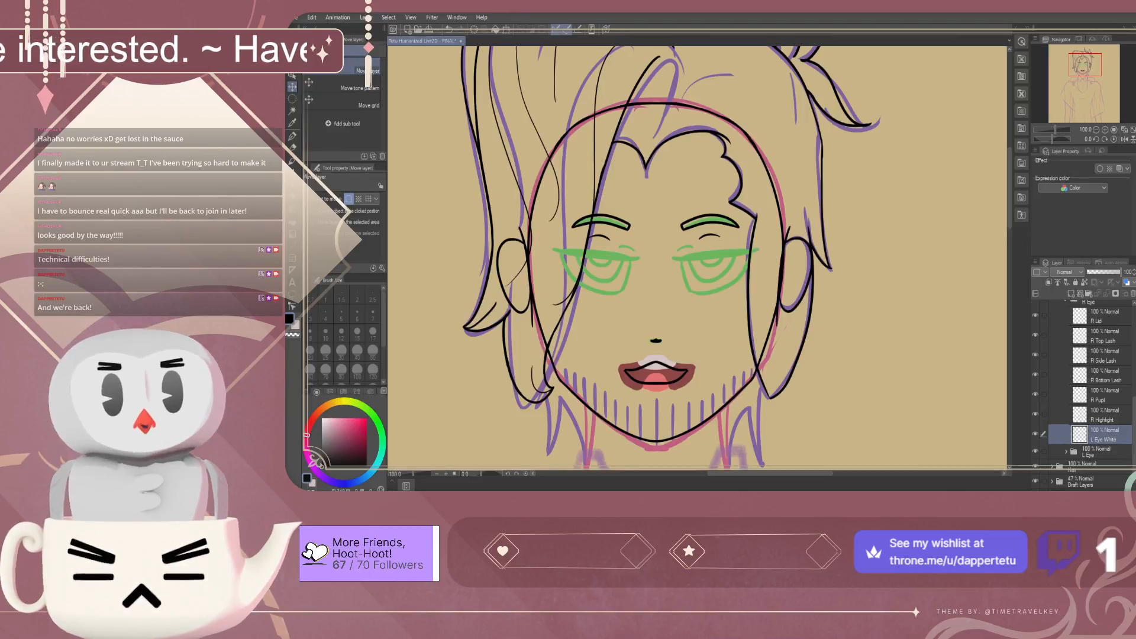
scroll(1086, 396, up, 1)
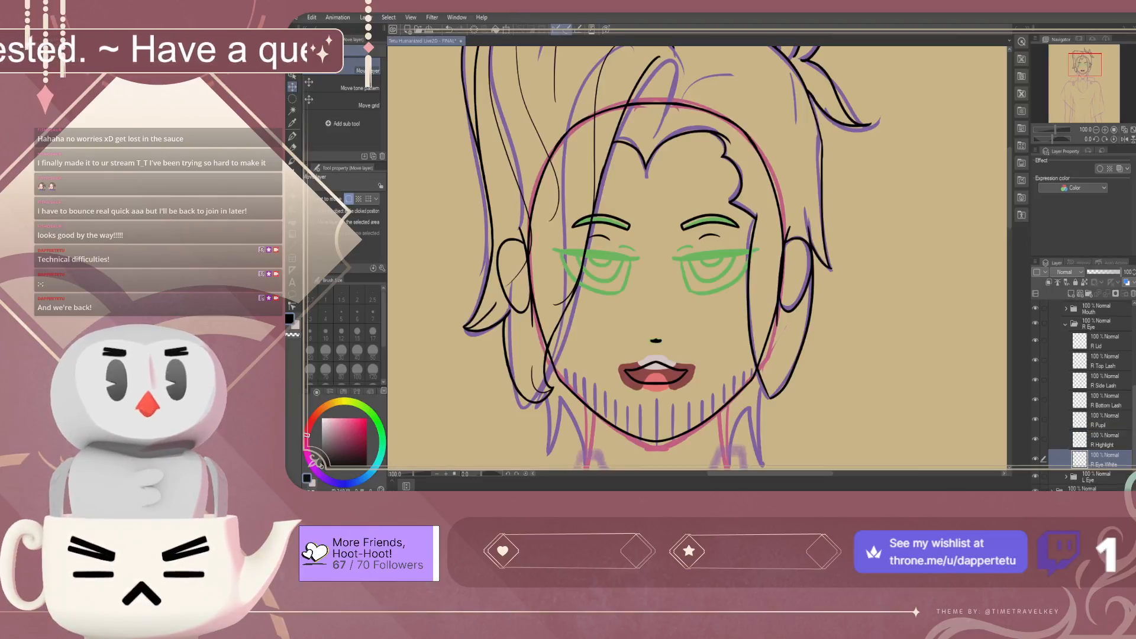
click(1104, 342)
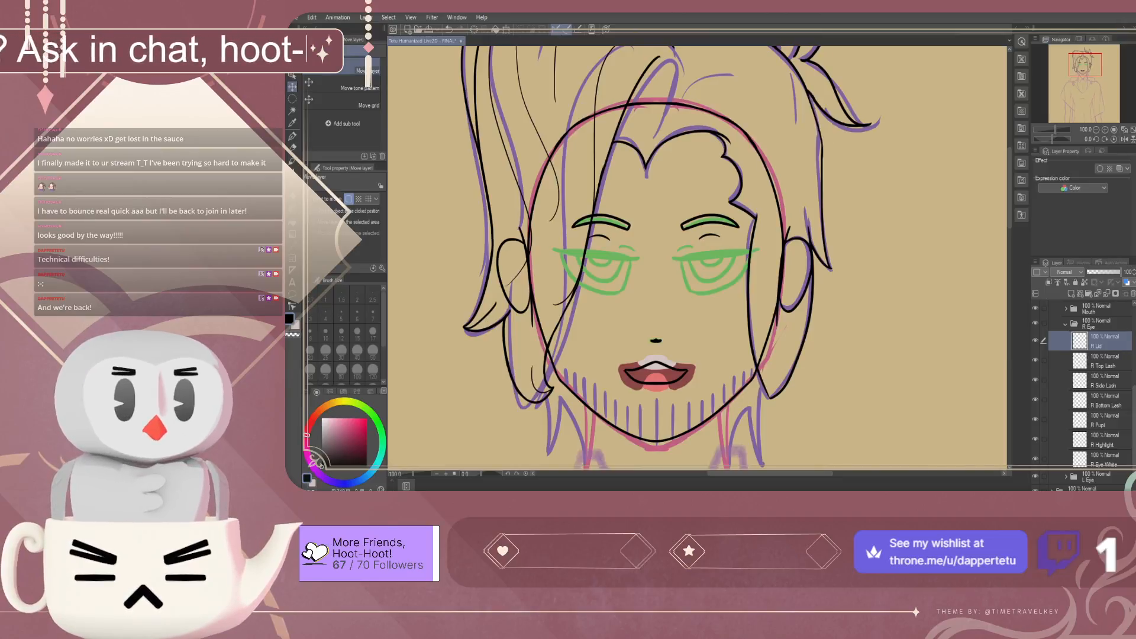
click(1065, 323)
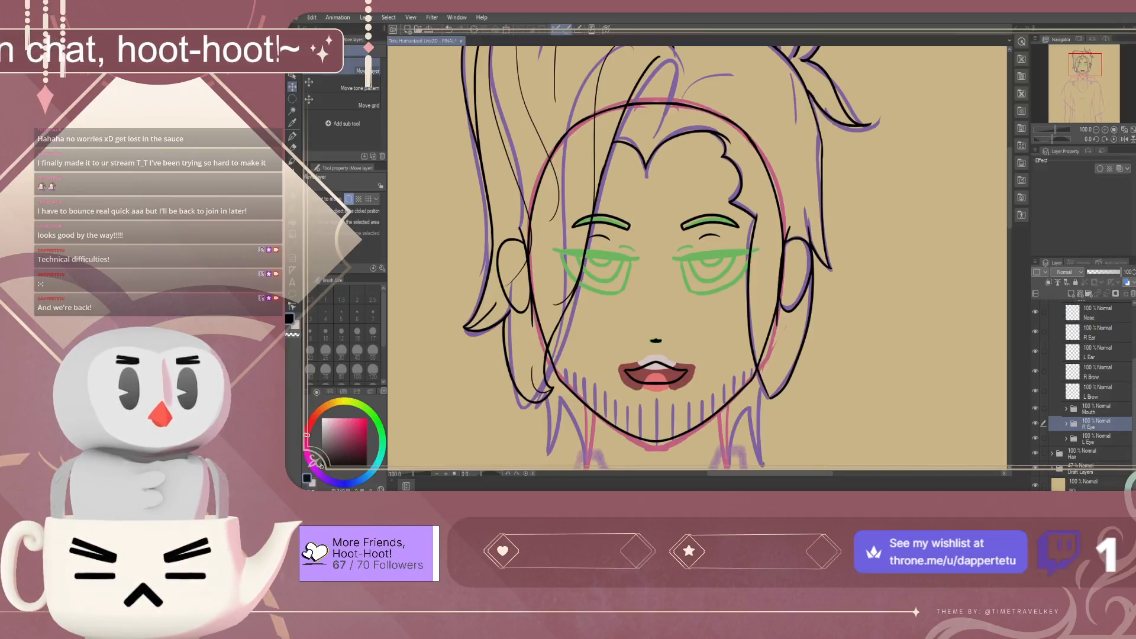
Take the ruler off the Head layer and fill the head outline on it with a tan skin colour
scroll(1083, 385, up, 3)
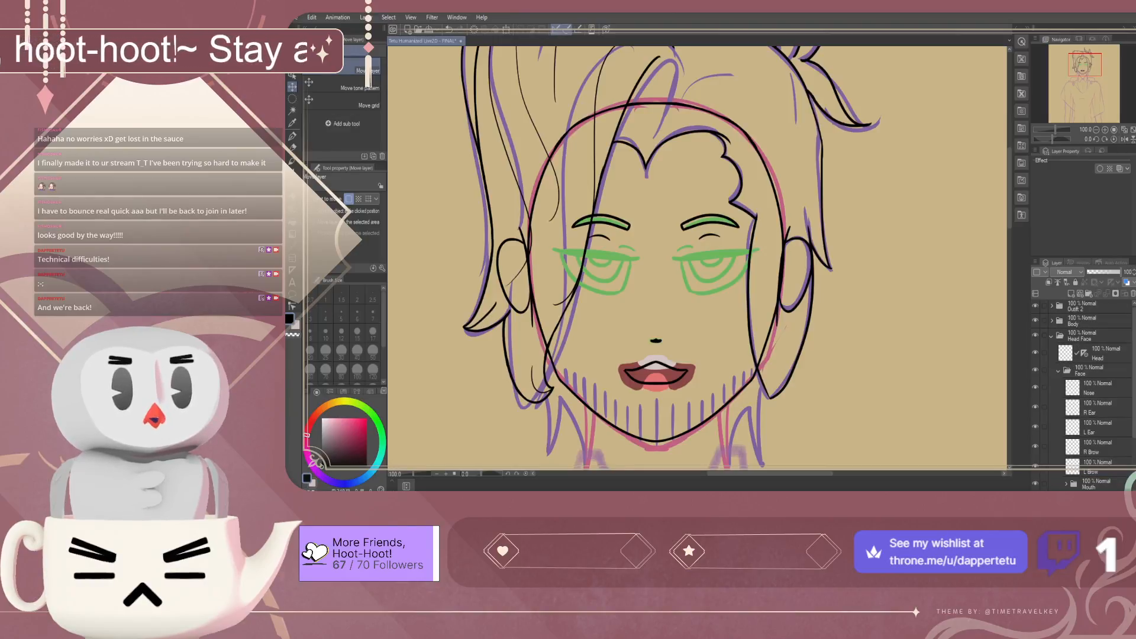
click(1102, 353)
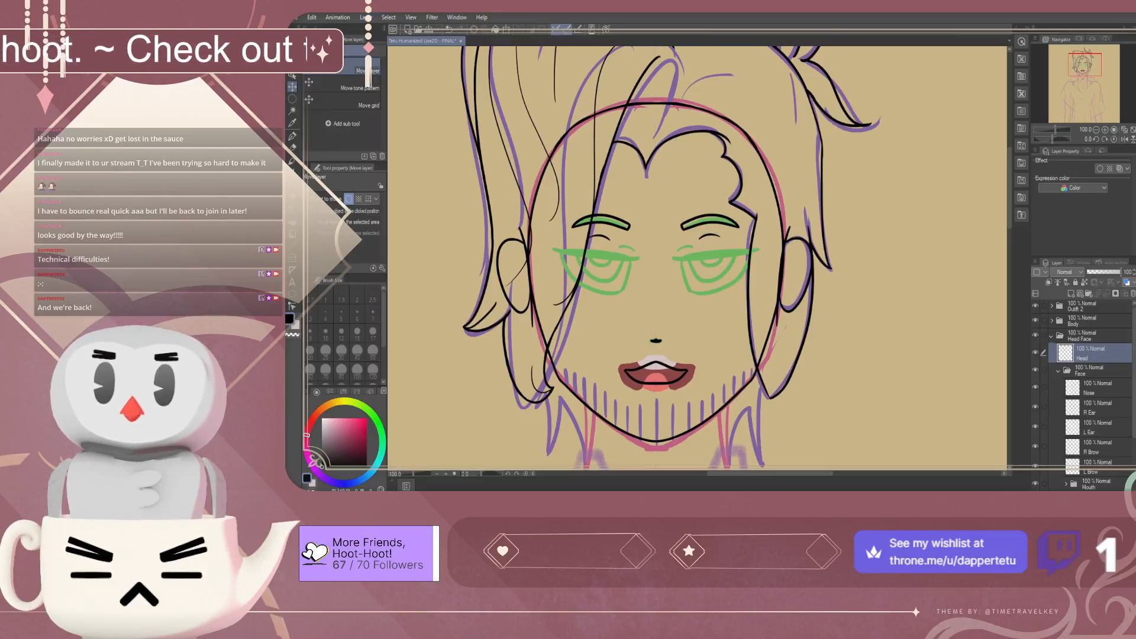
scroll(694, 273, down, 2)
scroll(682, 299, up, 2)
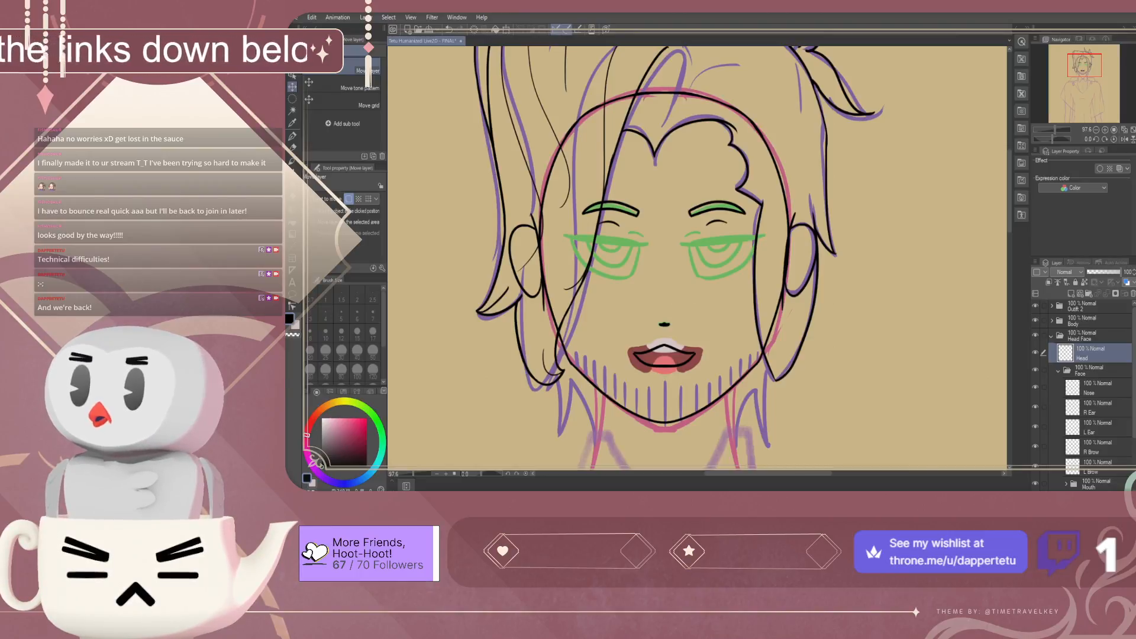
click(330, 403)
drag(330, 403, 323, 407)
drag(334, 447, 340, 427)
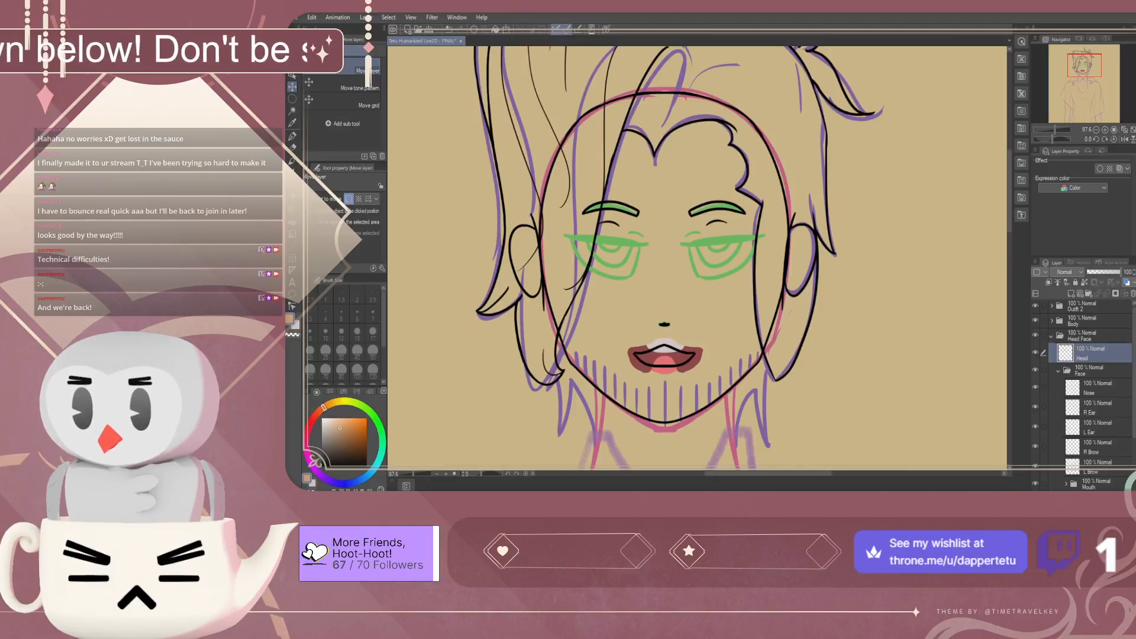
key(g)
key(g)
click(663, 258)
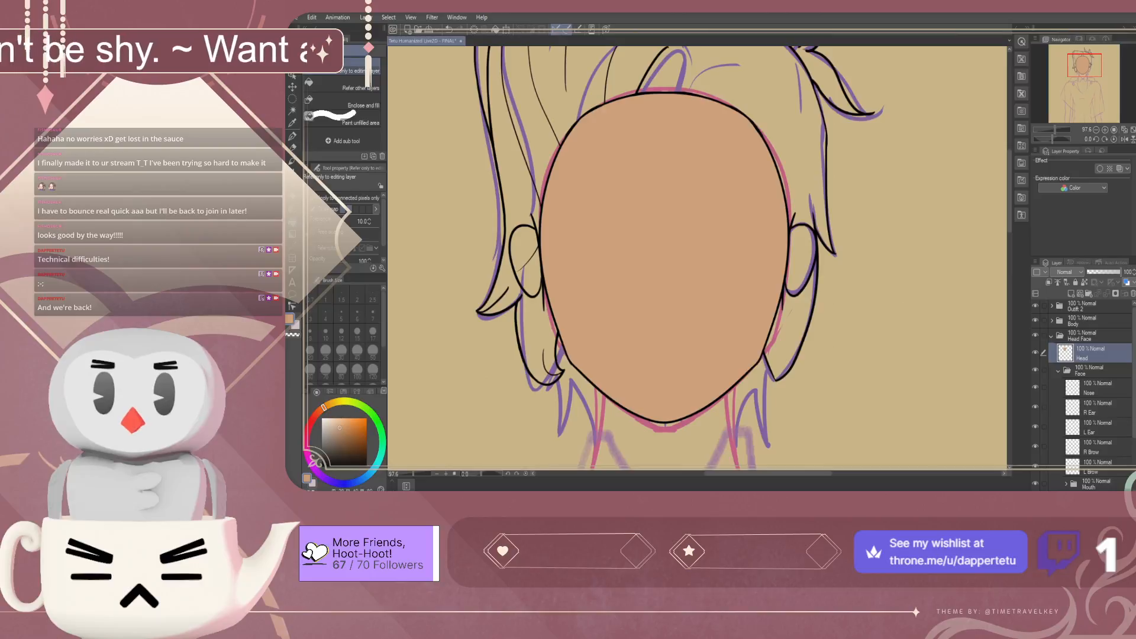
scroll(680, 343, down, 4)
scroll(642, 354, up, 3)
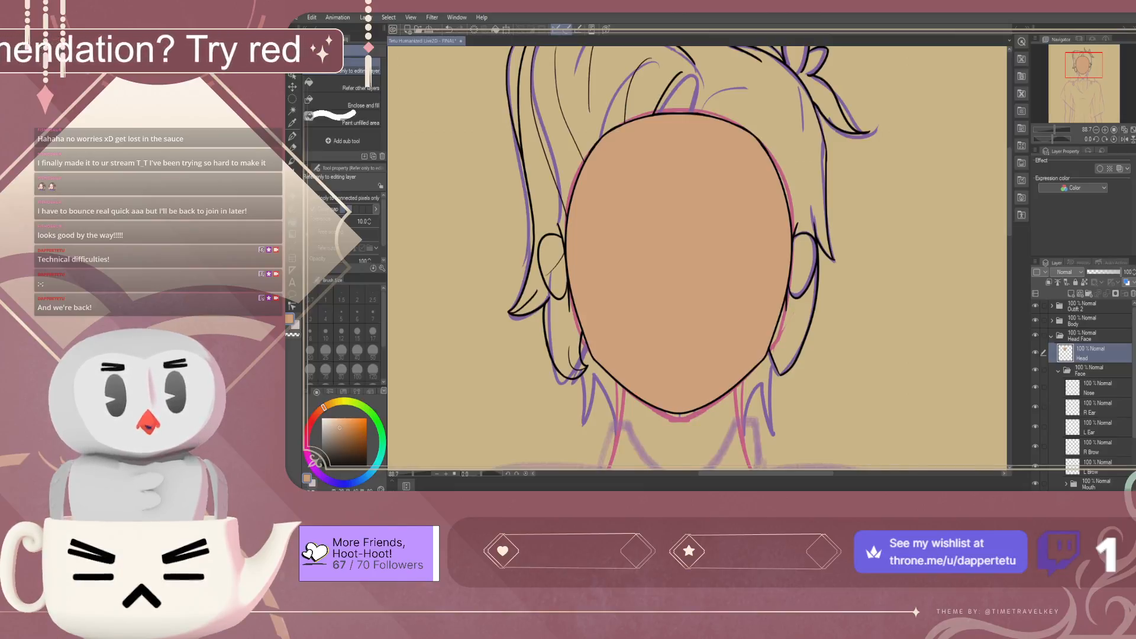
scroll(656, 346, down, 4)
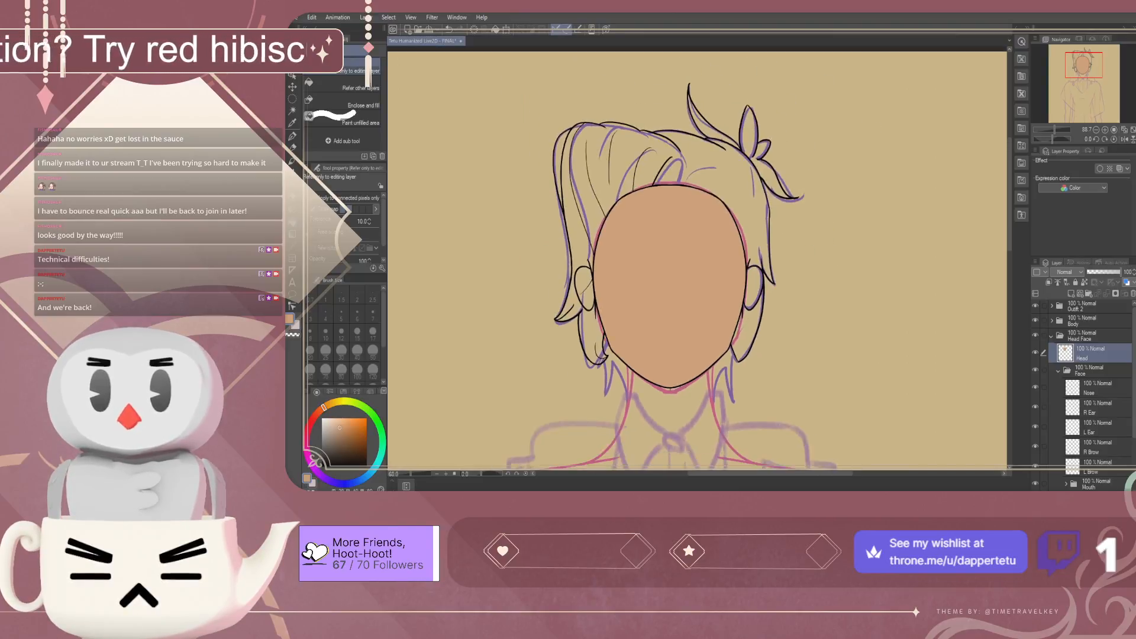
scroll(653, 362, up, 2)
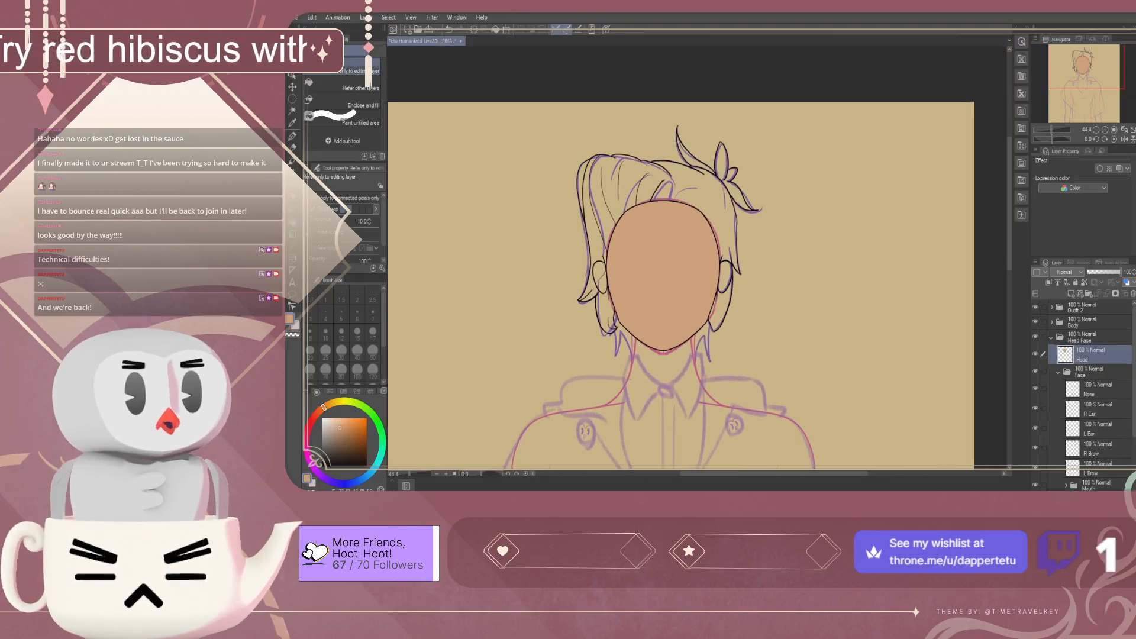
scroll(1083, 397, down, 3)
click(1086, 468)
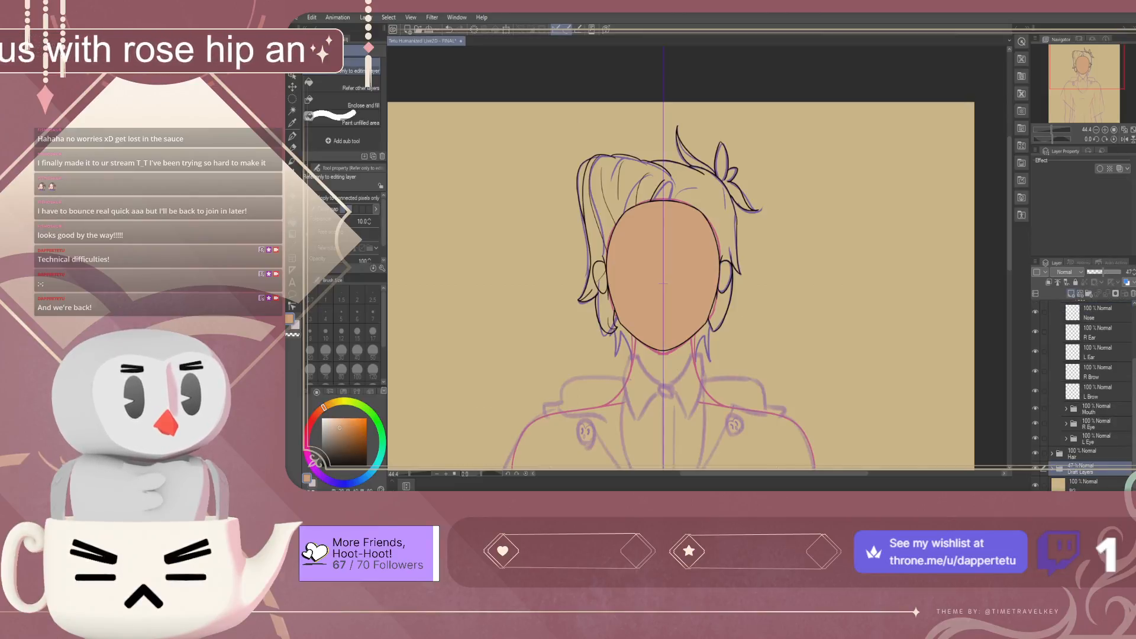
click(1071, 294)
key(ctrl+z)
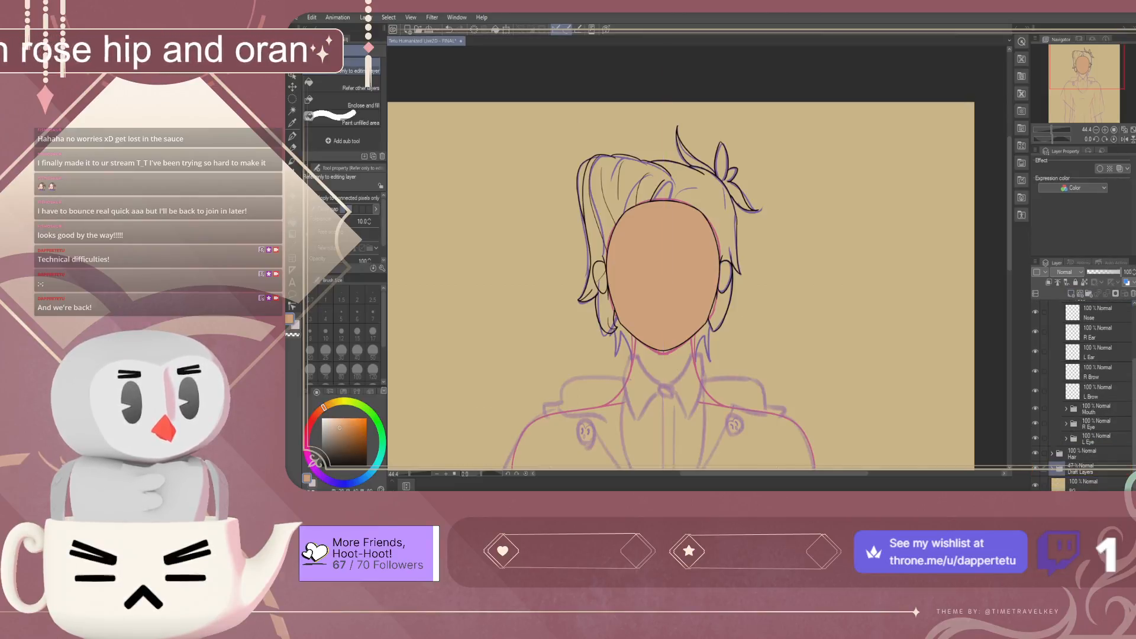
Create a new raster layer directly beneath the collapsed Draft Layers folder and name it Color Guide
click(1087, 469)
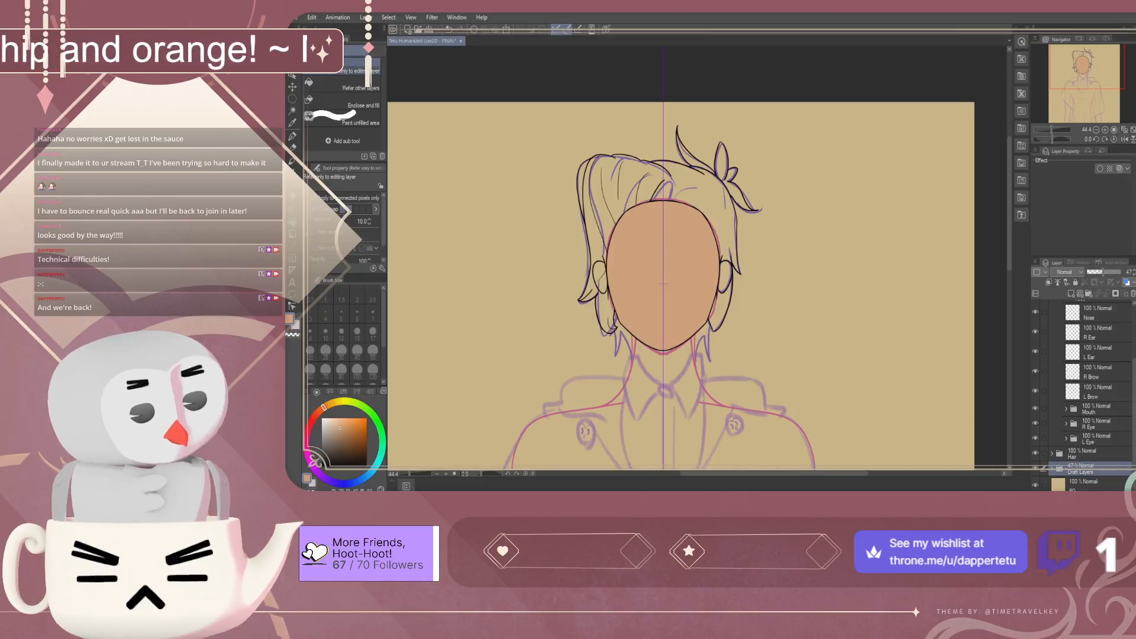
click(1051, 469)
scroll(1086, 414, down, 3)
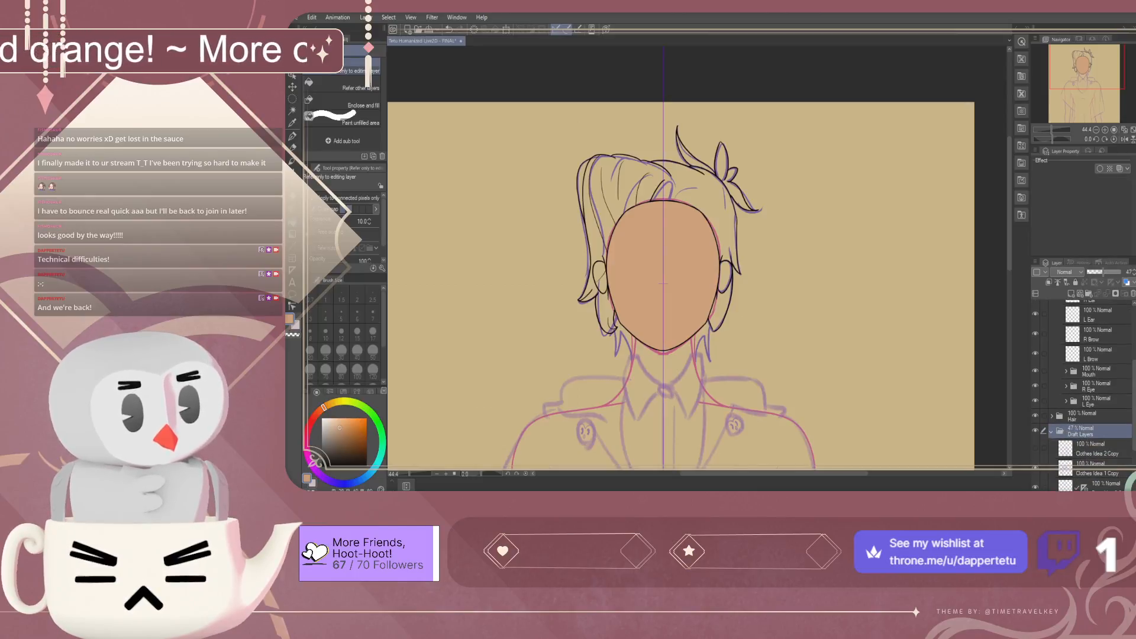
click(1088, 466)
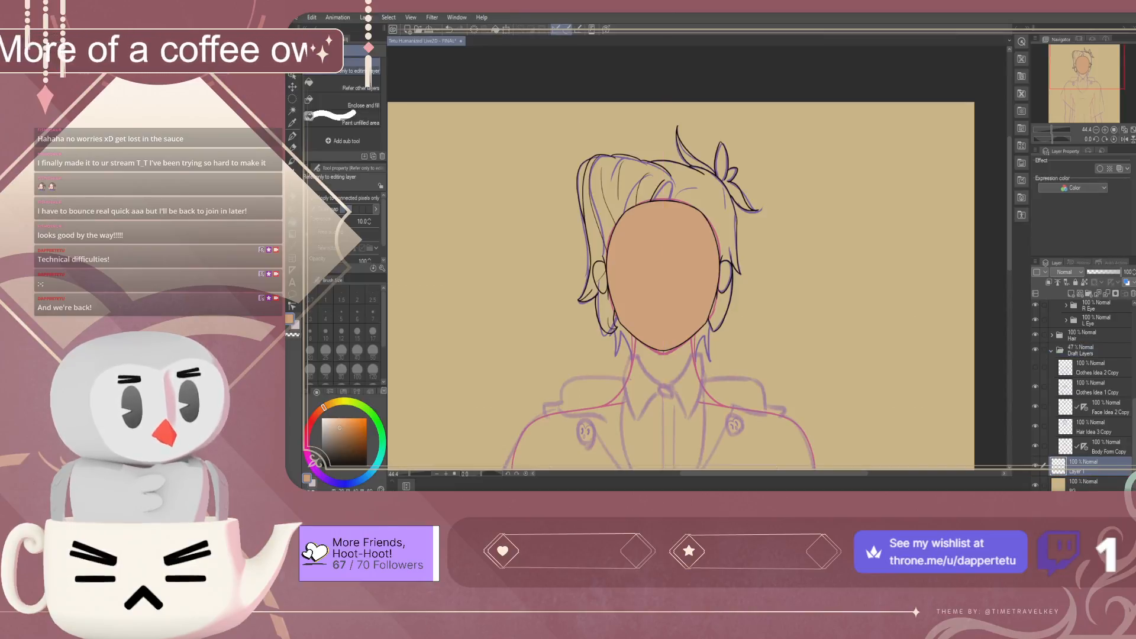
click(1051, 350)
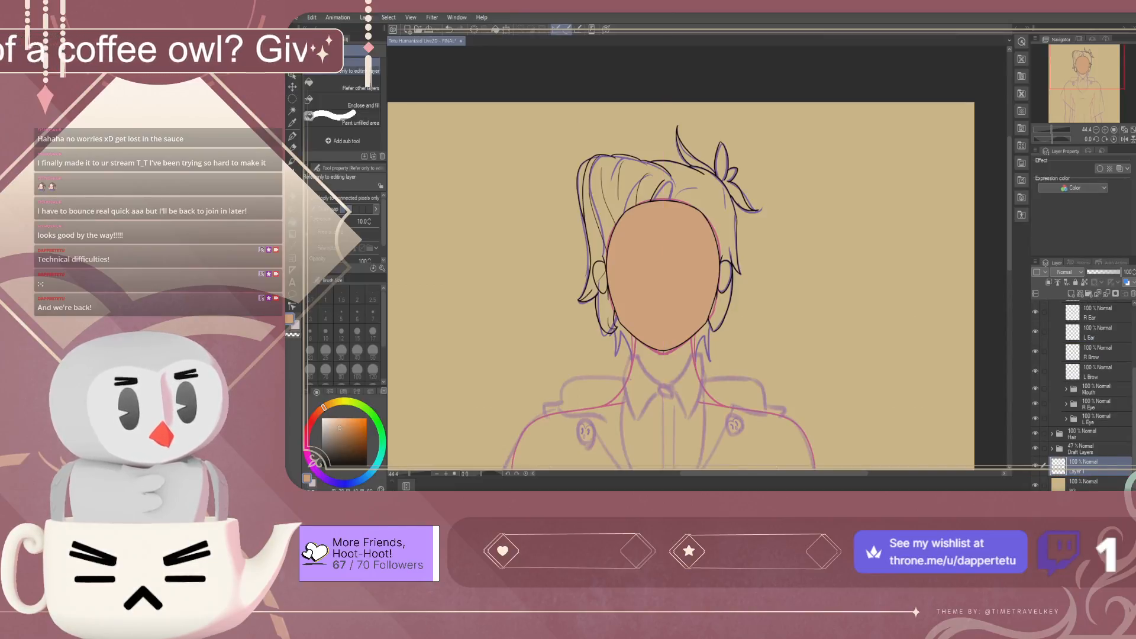
double_click(1078, 471)
text(Color Guide)
key(Return)
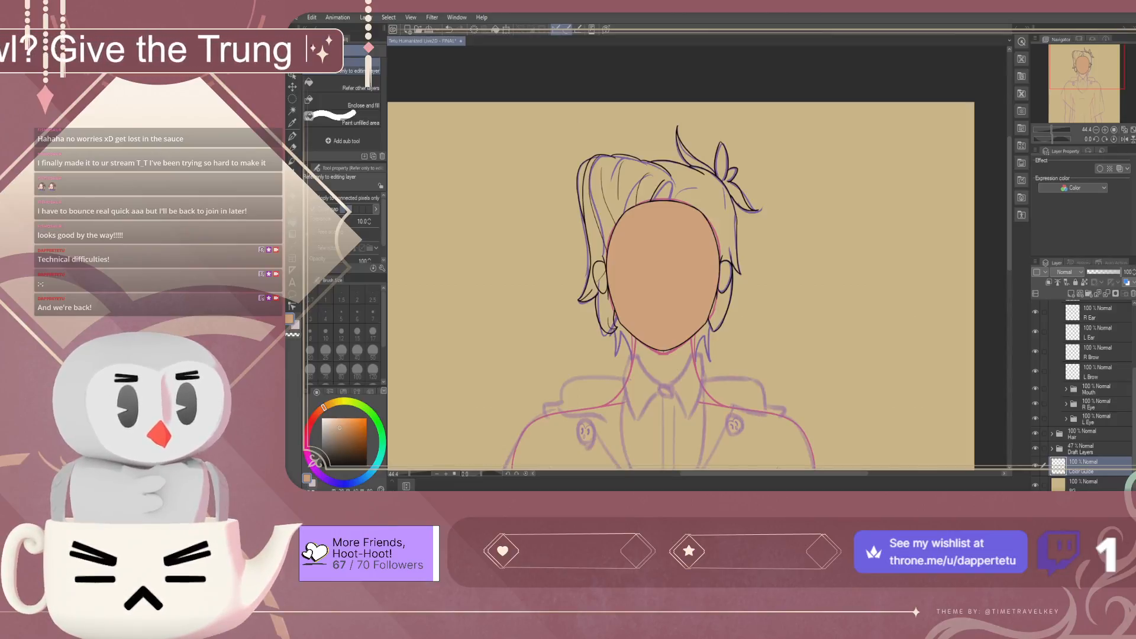
Paint a round tan skin swatch near the canvas's upper-left corner on the Color Guide layer with the G-pen at size 60
key(p)
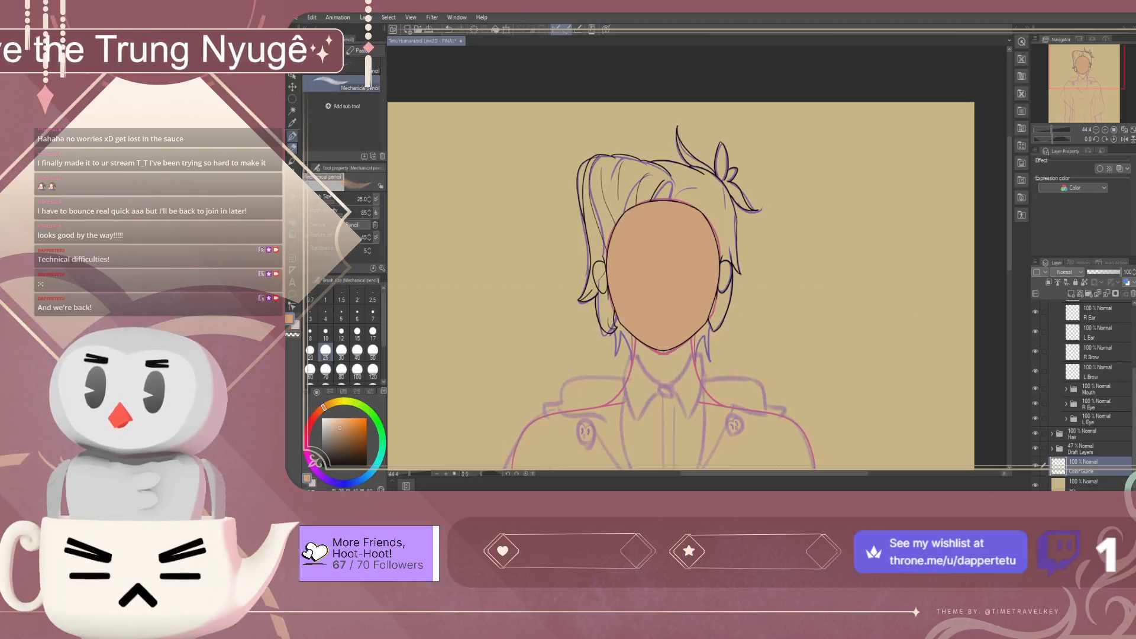
key(p)
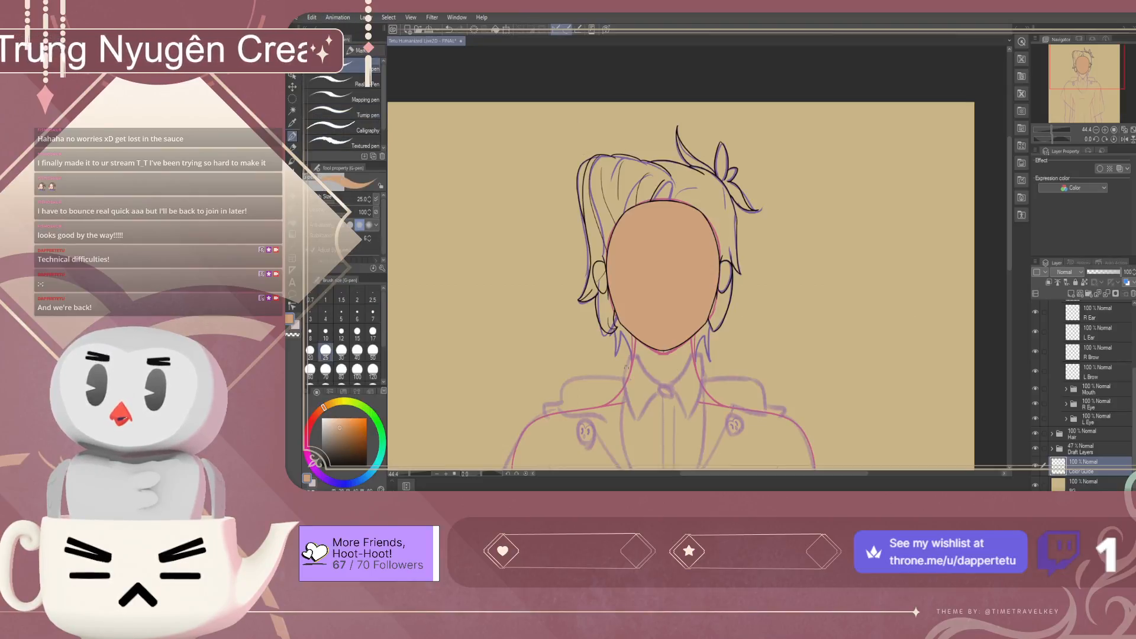
scroll(596, 369, down, 5)
scroll(611, 219, up, 4)
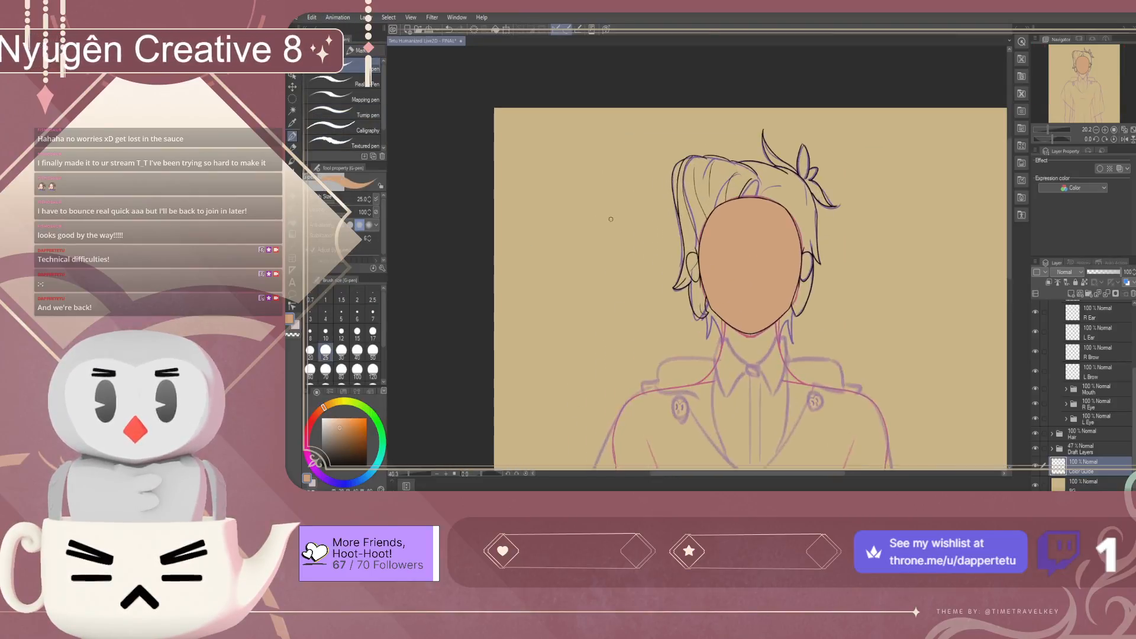
scroll(610, 219, up, 1)
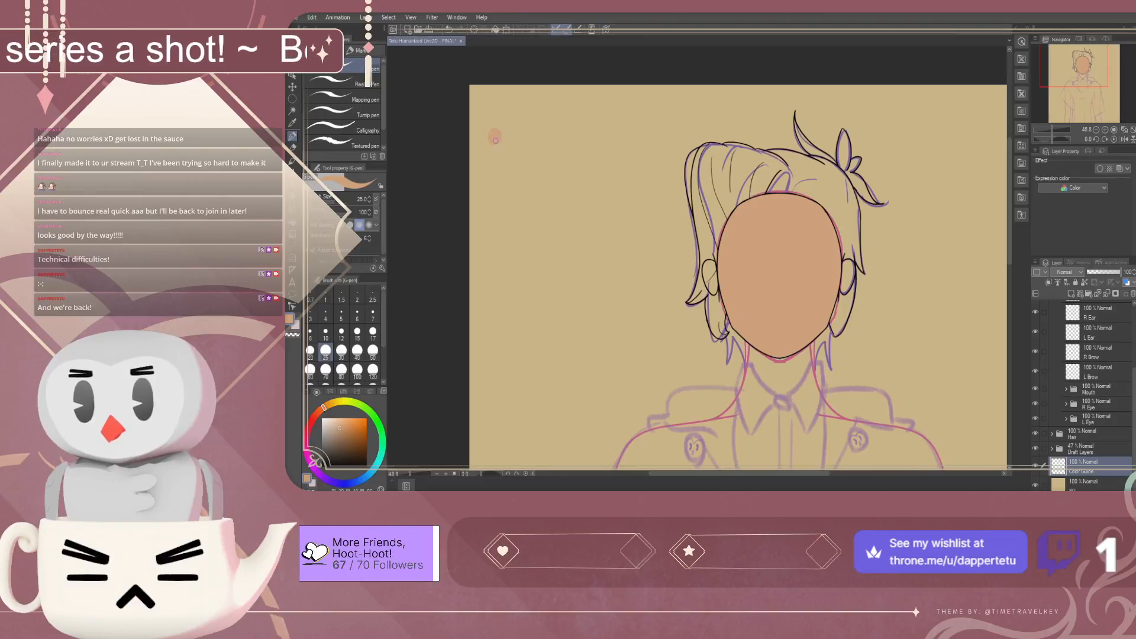
scroll(543, 86, up, 5)
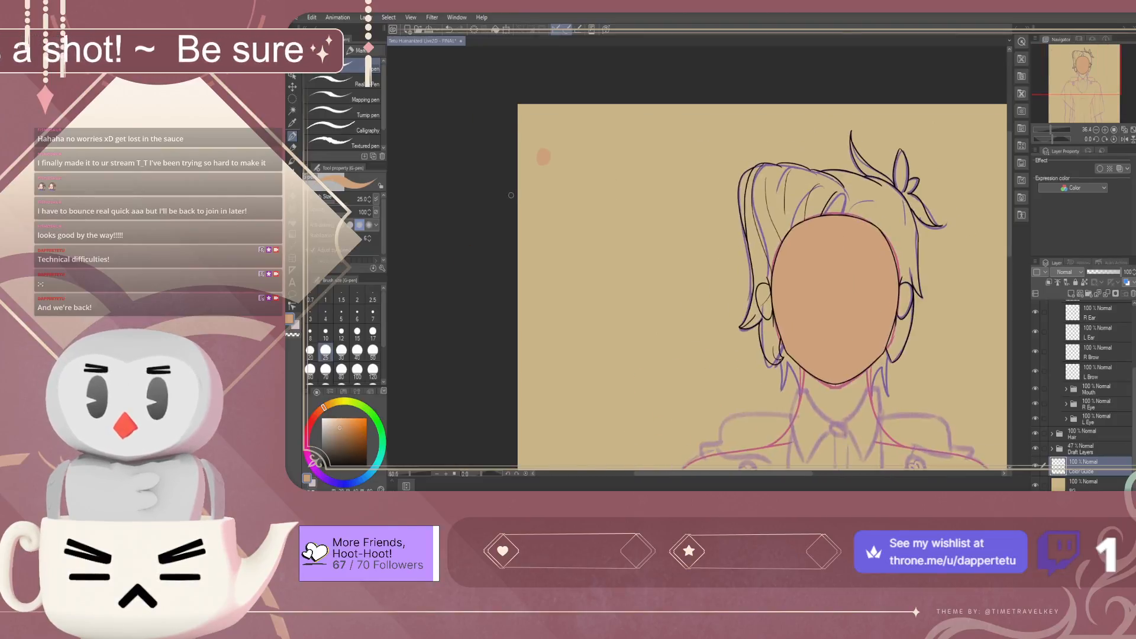
scroll(547, 200, up, 2)
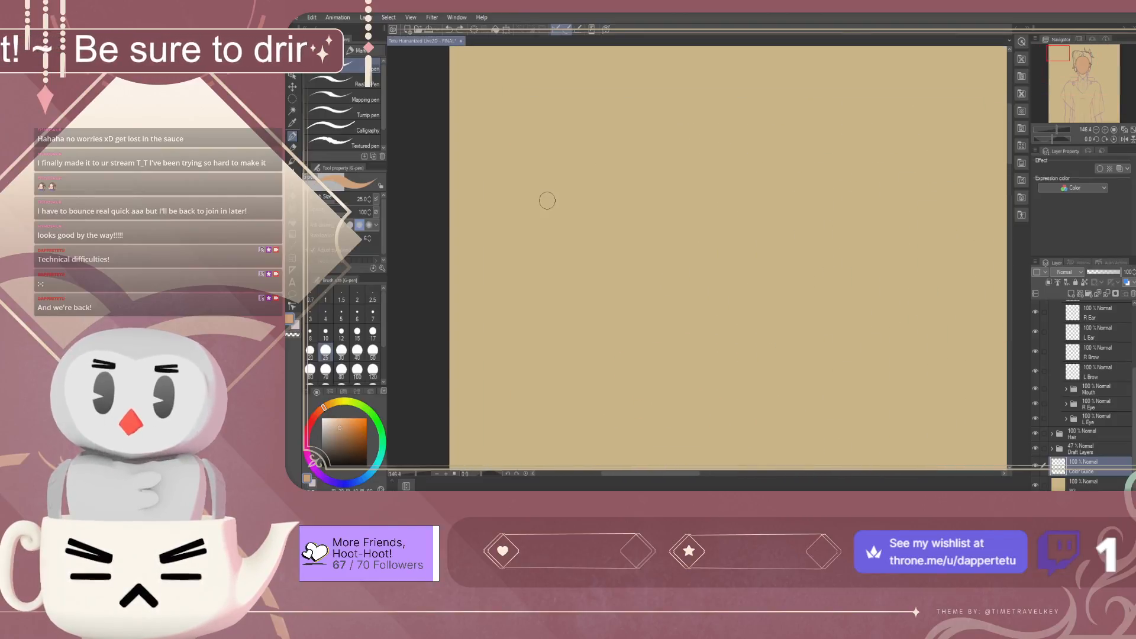
click(311, 370)
drag(535, 154, 539, 162)
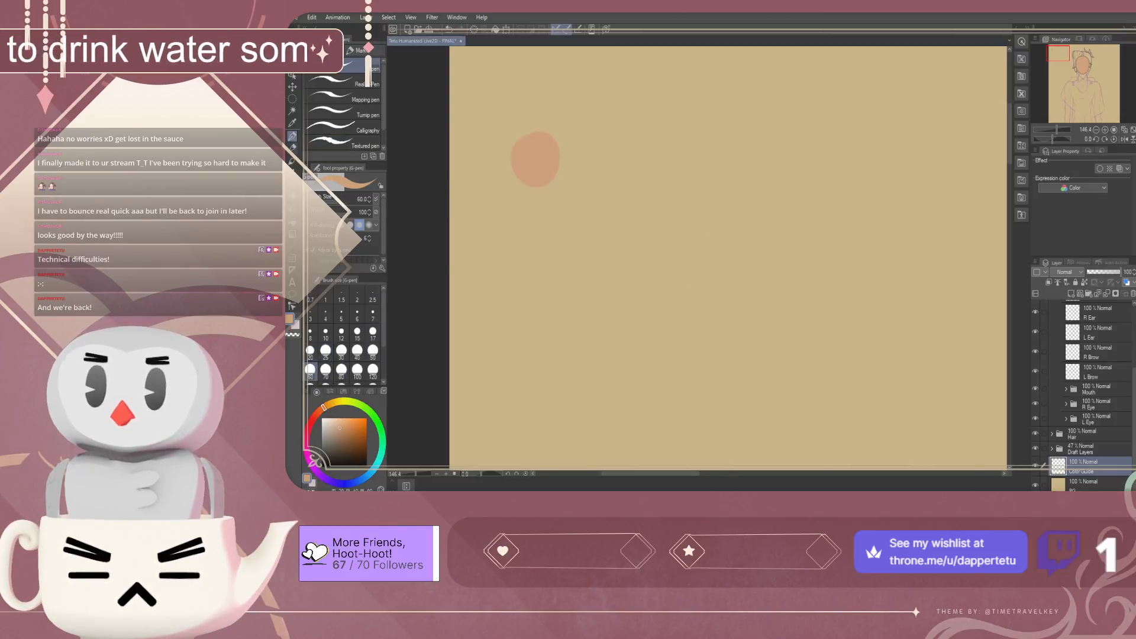
Start a text entry beside the skin swatch with black as the drawing colour
key(t)
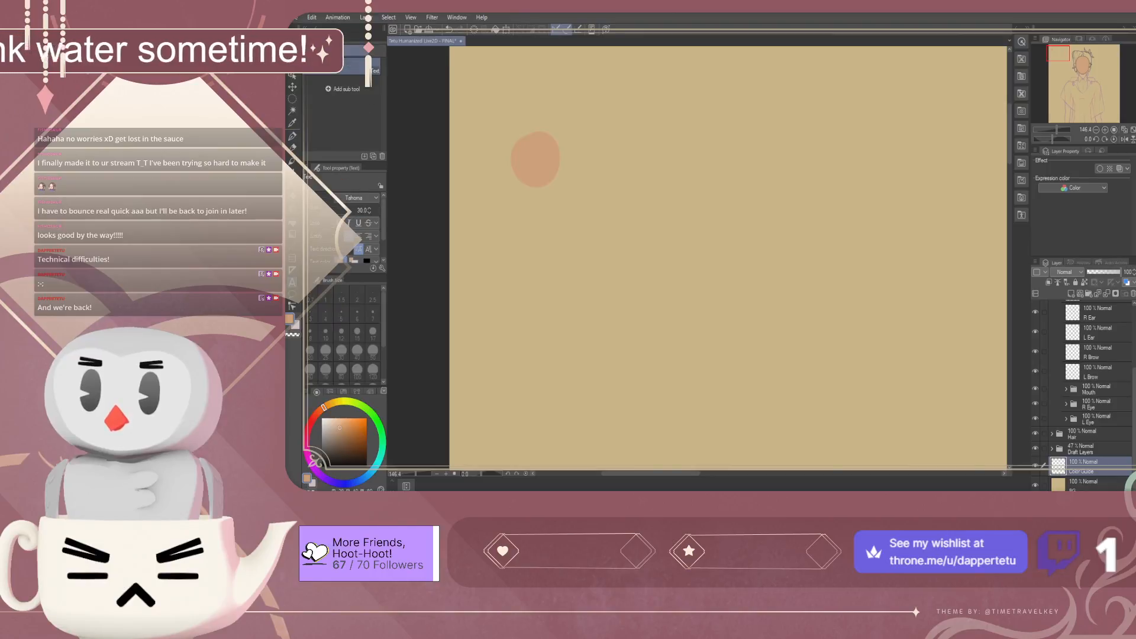
key(x)
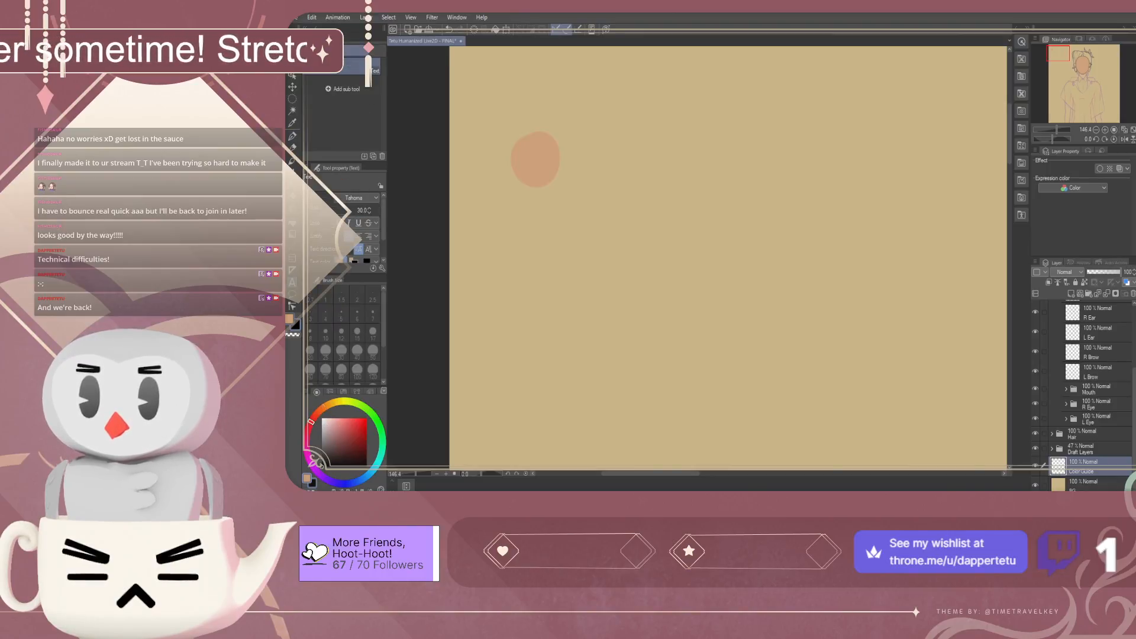
key(x)
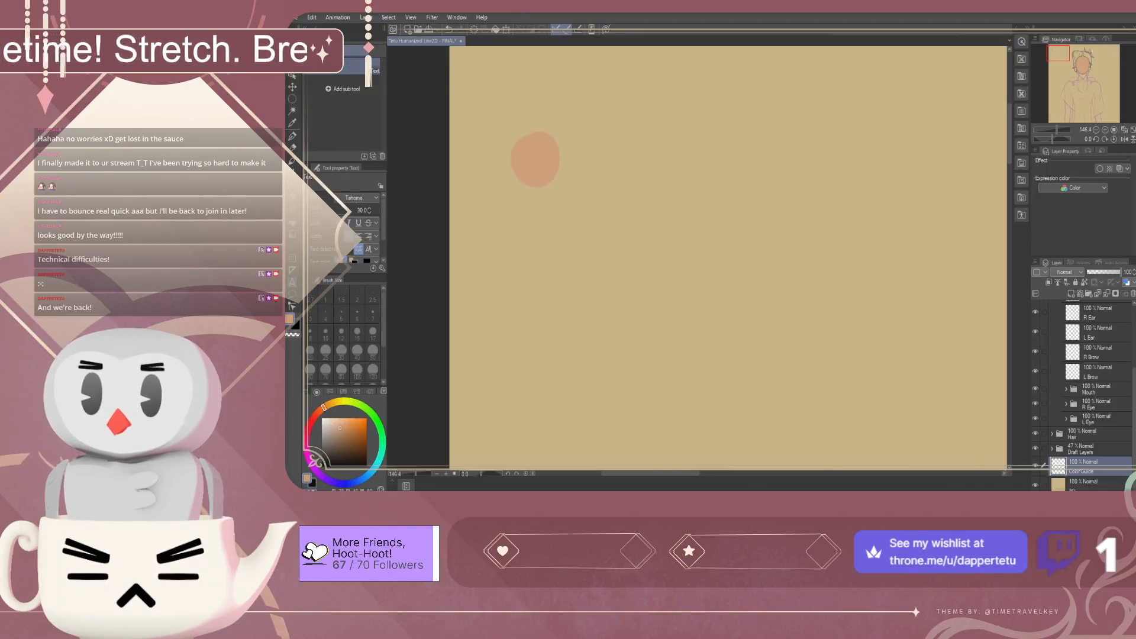
key(x)
click(603, 183)
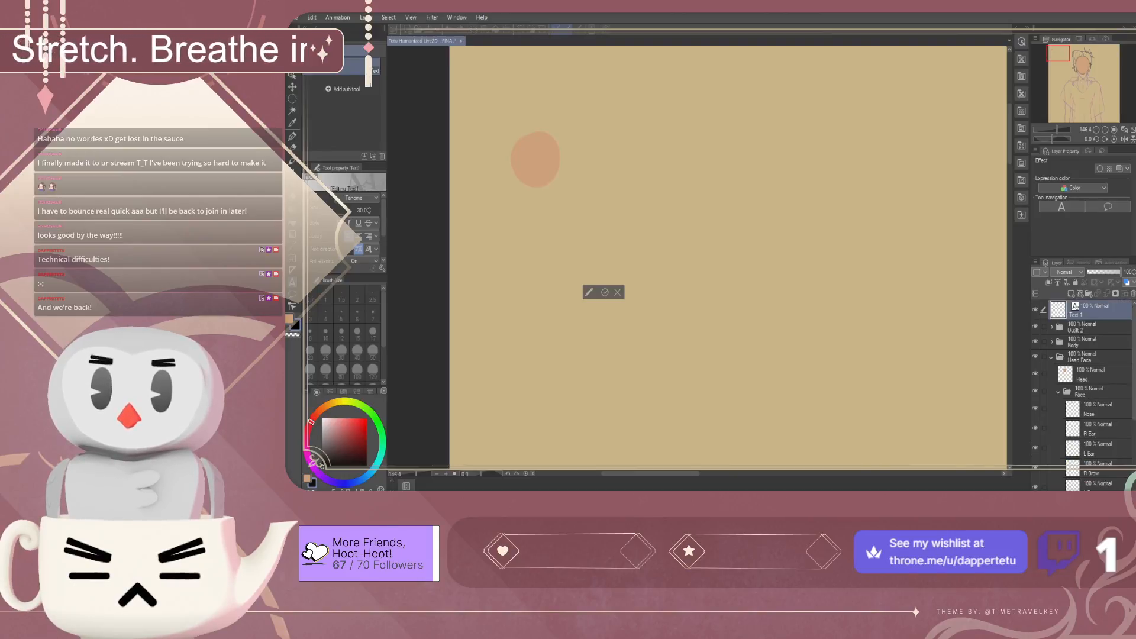
text(Sking)
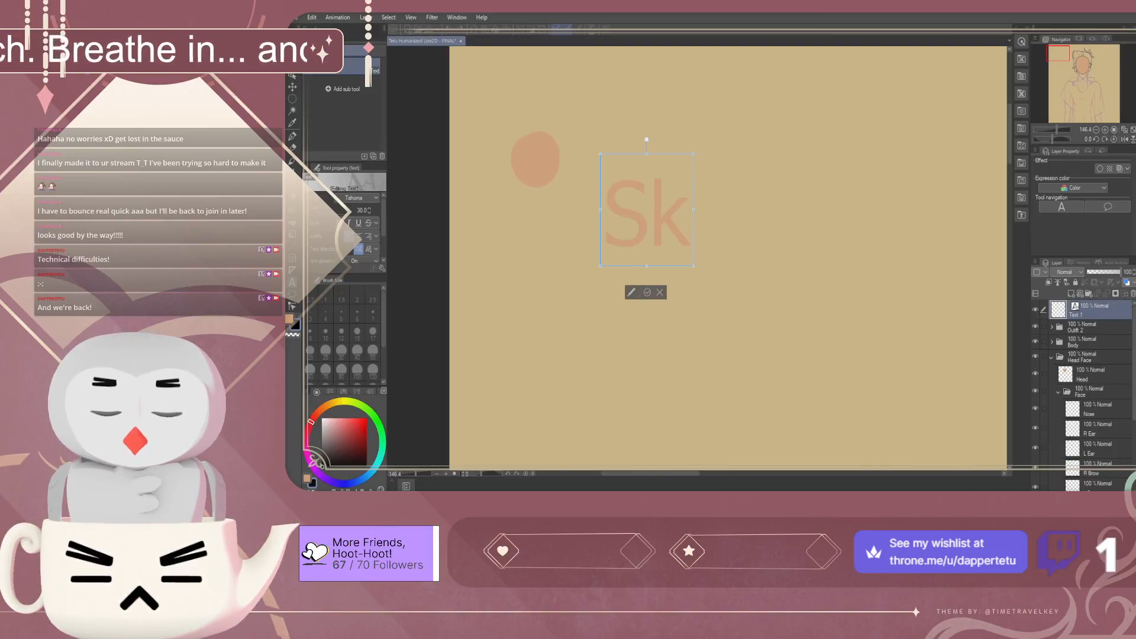
key(BackSpace)
key(BackSpace)
key(BackSpace)
key(BackSpace)
key(BackSpace)
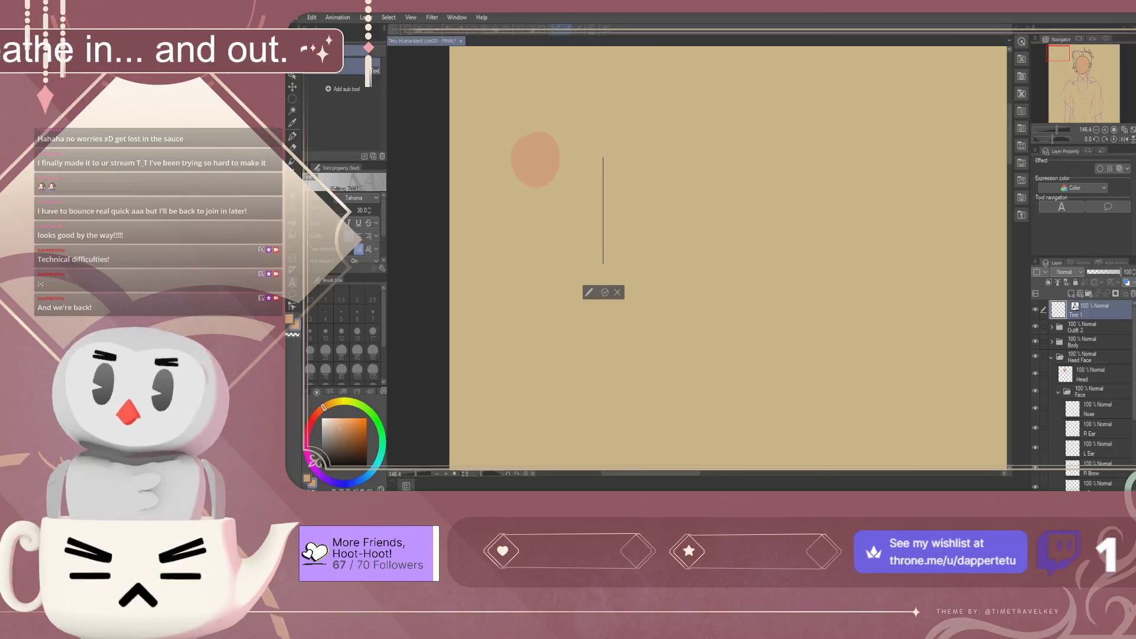
Set the label's text to black at size 18, enter "Skin" and place it right beside the skin swatch
click(323, 465)
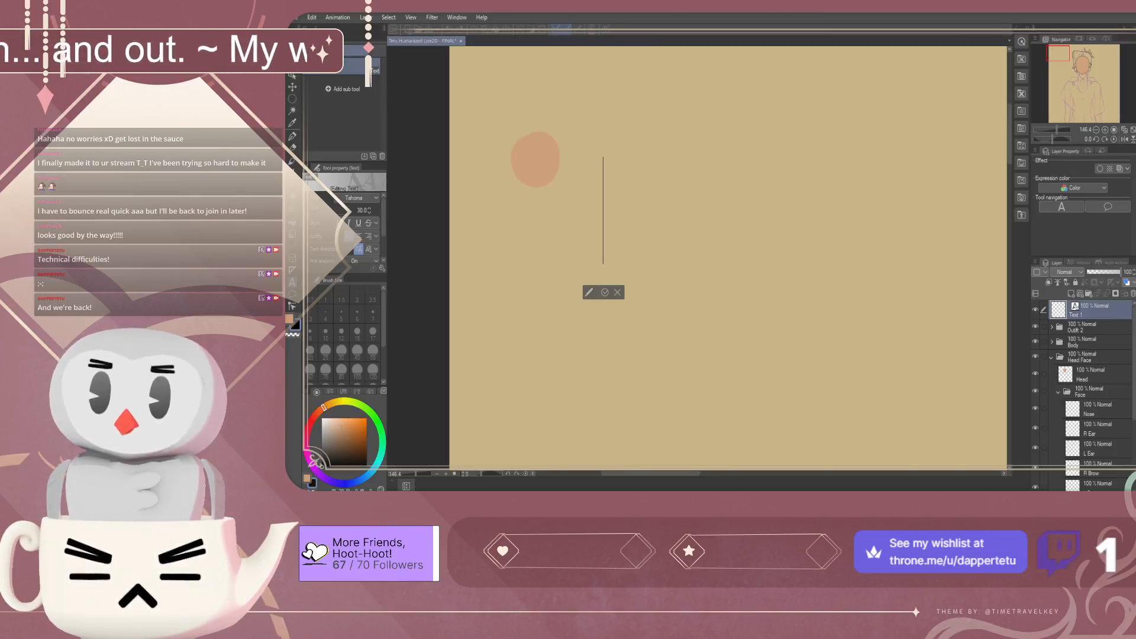
text(Sking)
key(BackSpace)
key(BackSpace)
key(BackSpace)
key(BackSpace)
key(BackSpace)
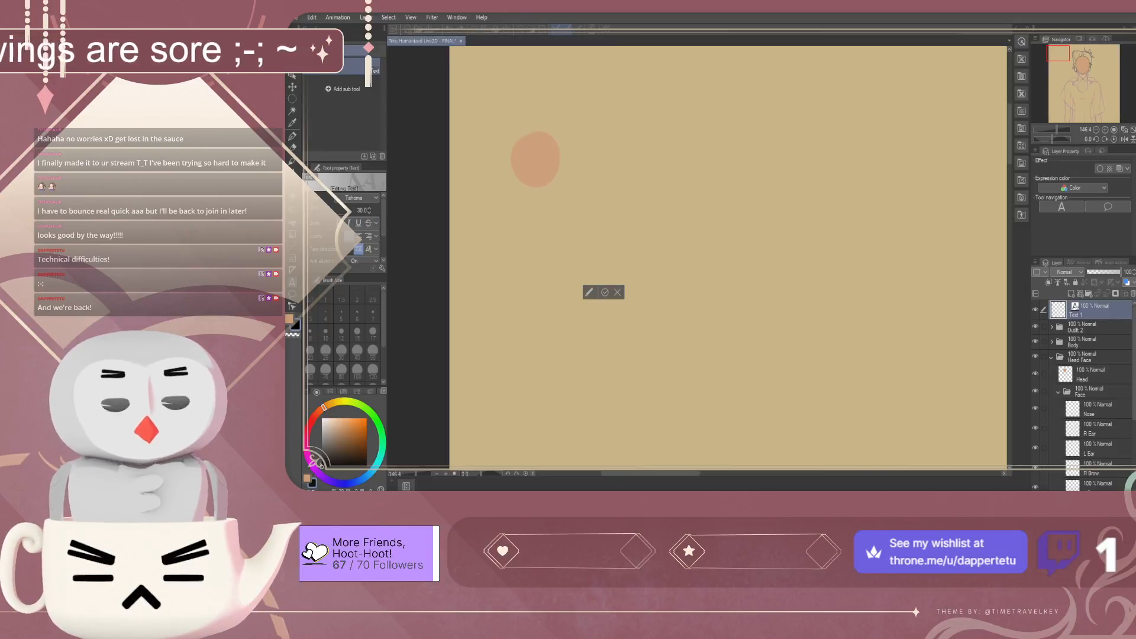
click(341, 211)
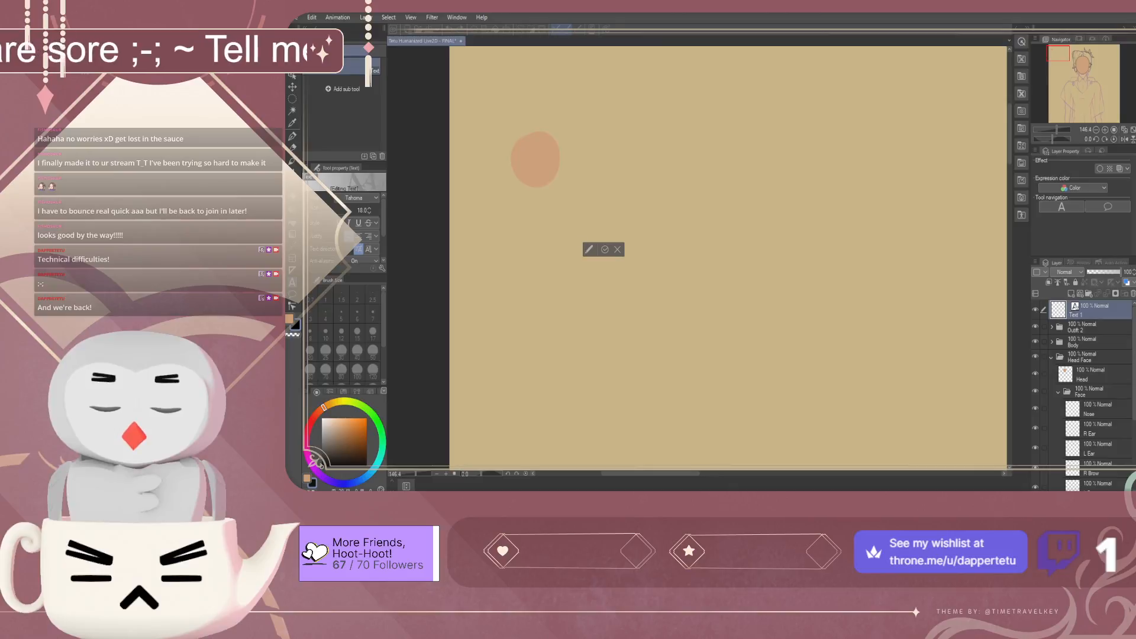
text(Skin)
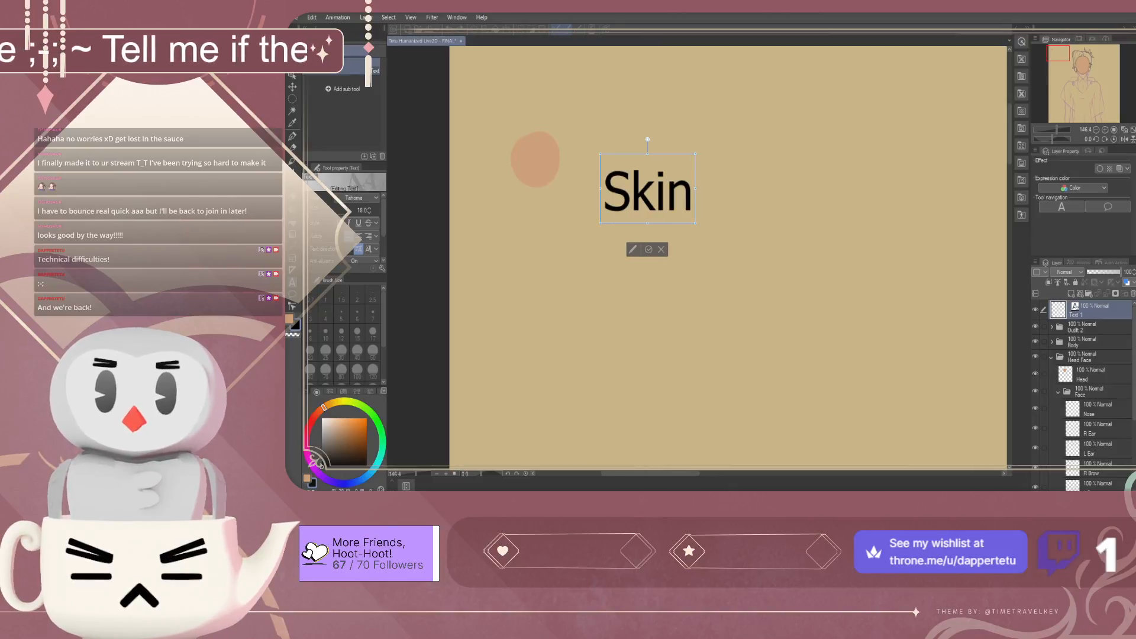
key(Escape)
drag(647, 188, 610, 156)
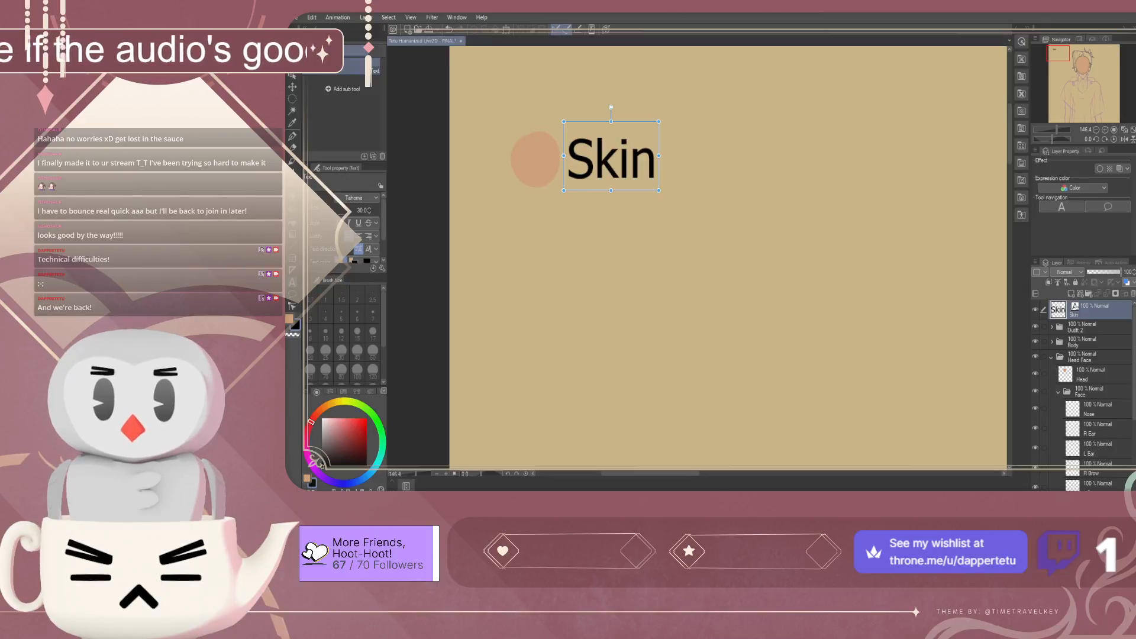
Move the Skin text layer directly beneath the Color Guide layer, and make Color Guide the active layer for the G-pen
key(x)
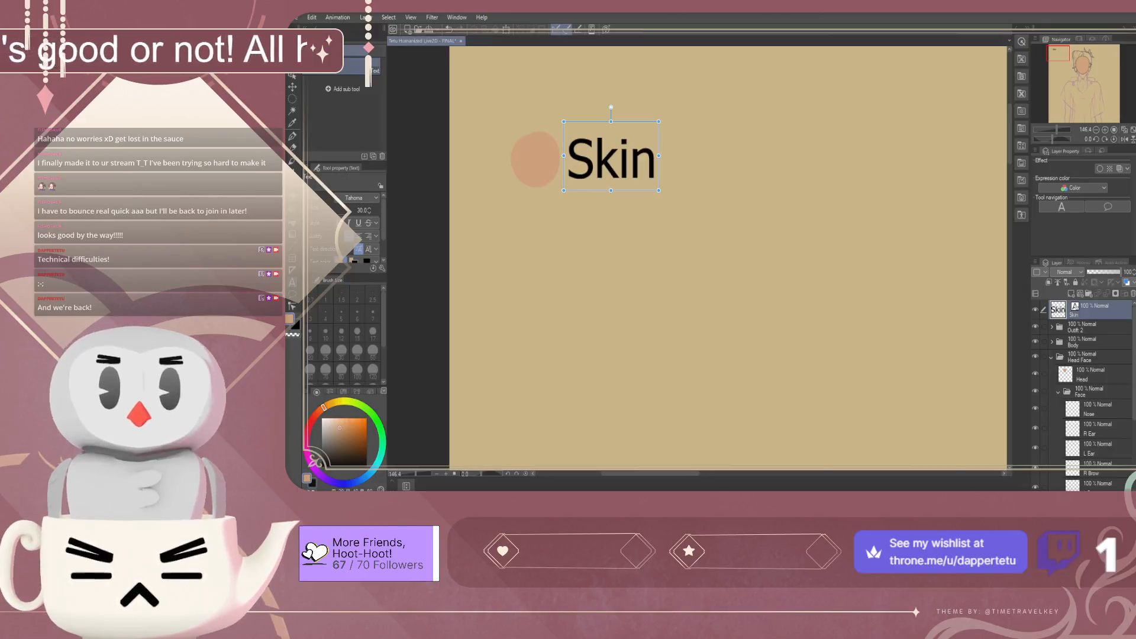
scroll(599, 336, down, 6)
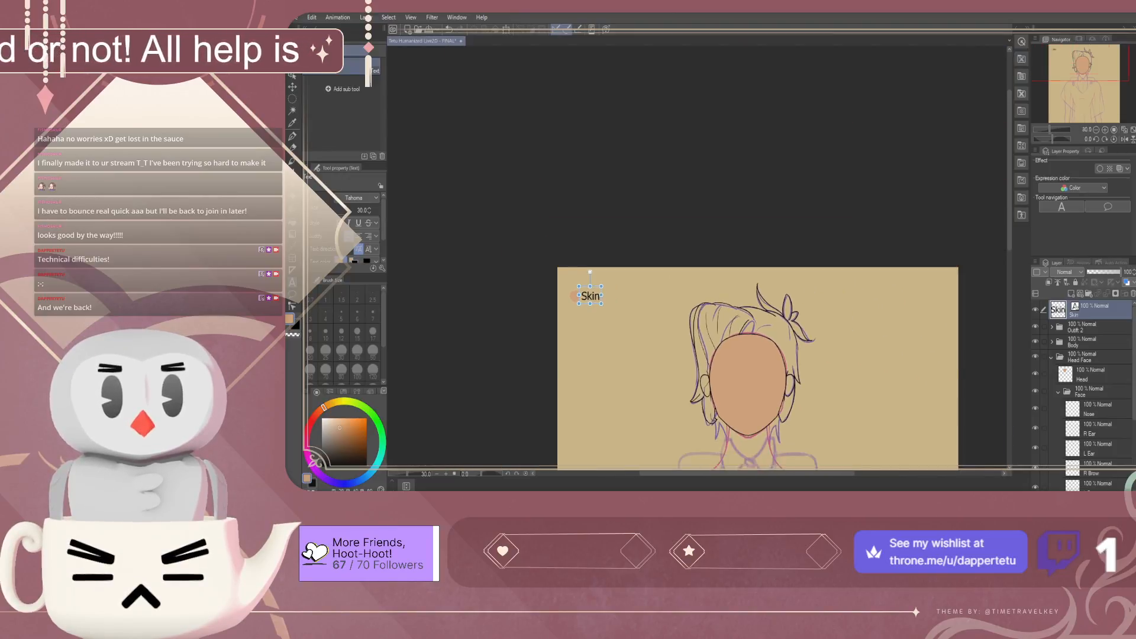
scroll(675, 413, up, 1)
scroll(634, 391, up, 2)
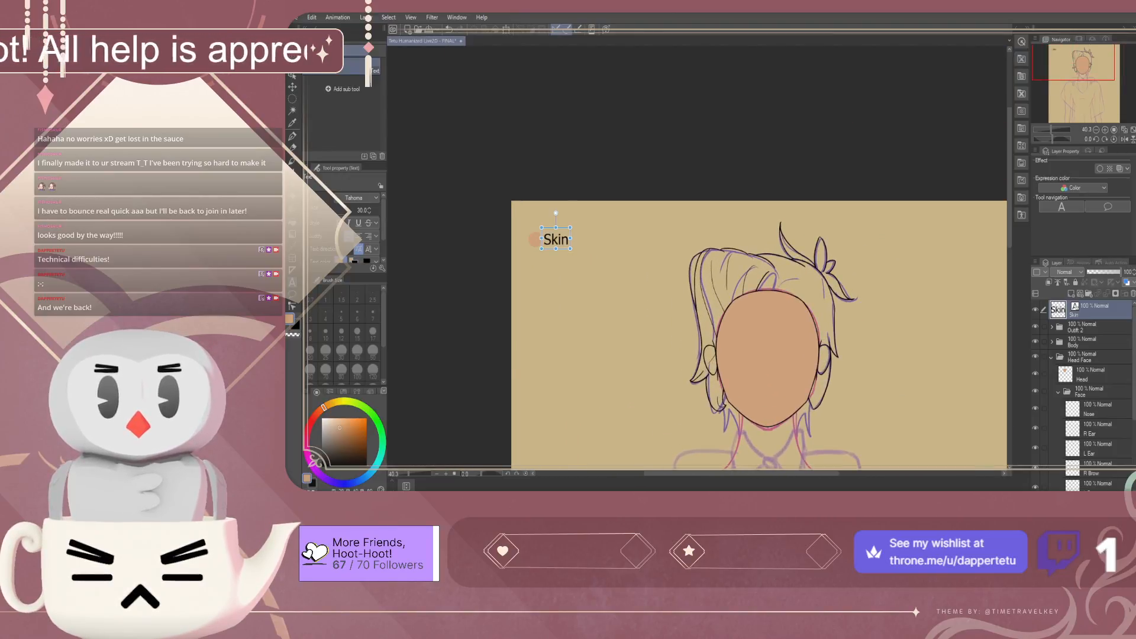
scroll(501, 259, up, 6)
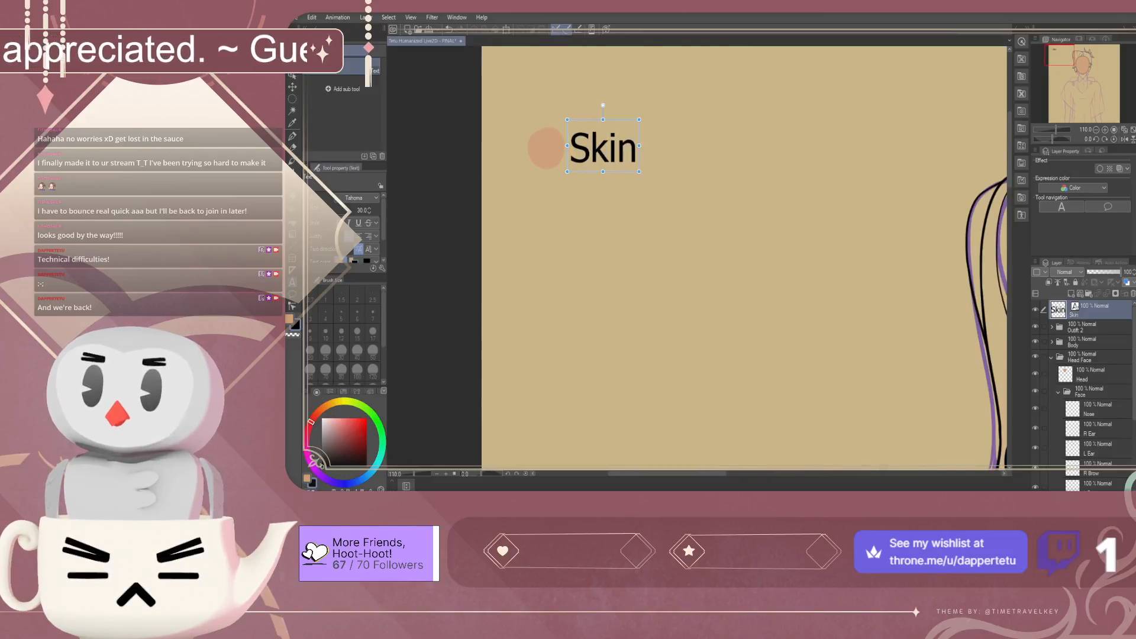
key(p)
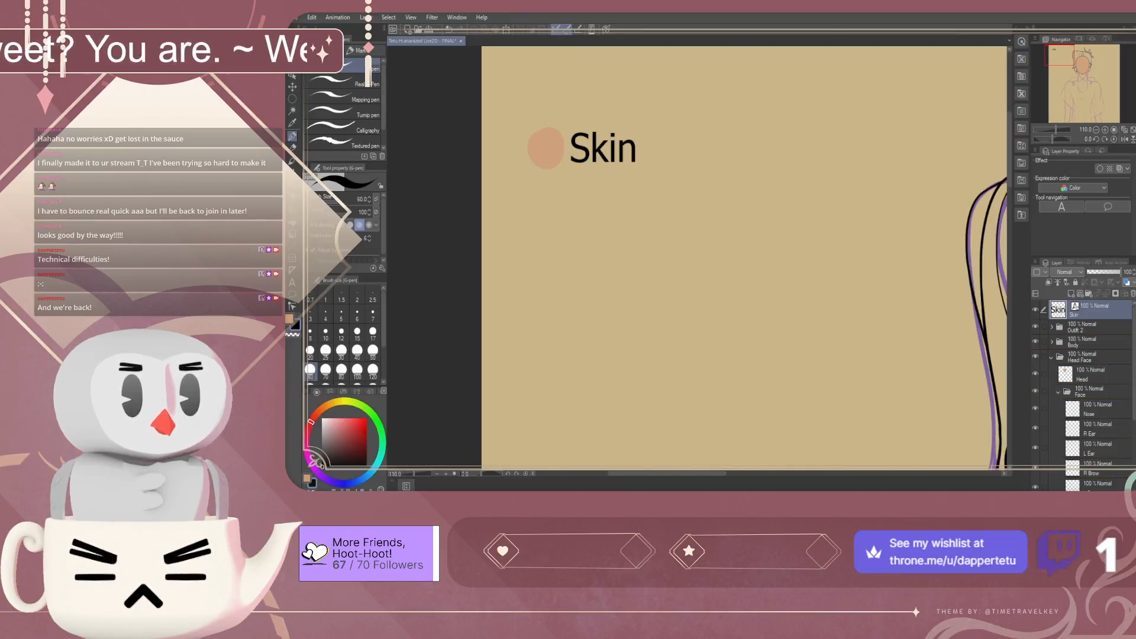
drag(1094, 477, 1094, 476)
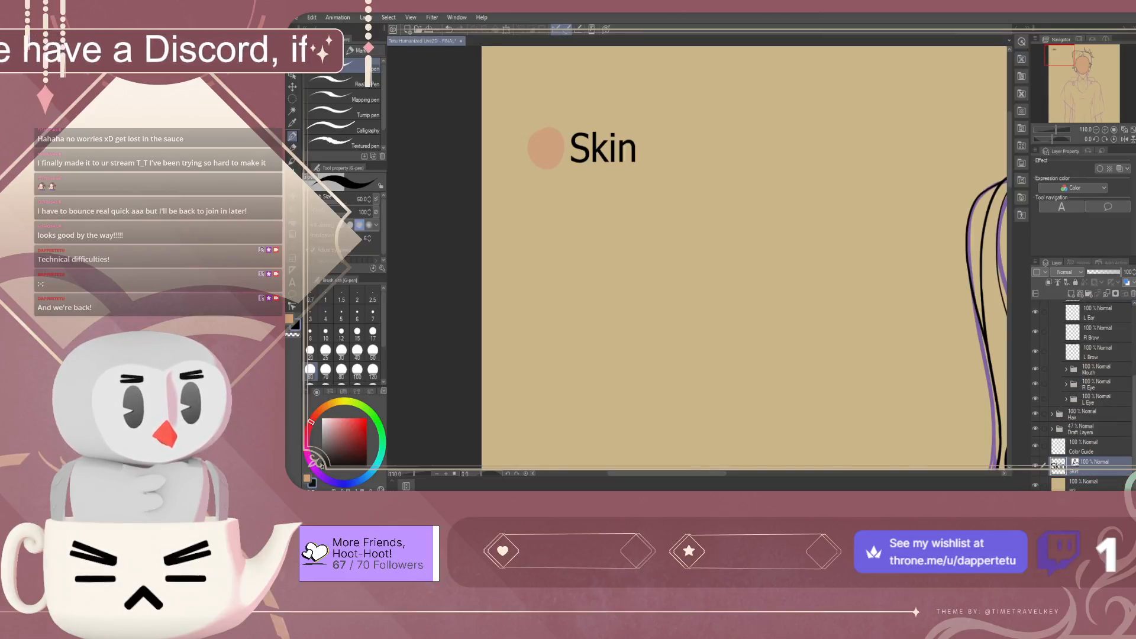
click(1094, 447)
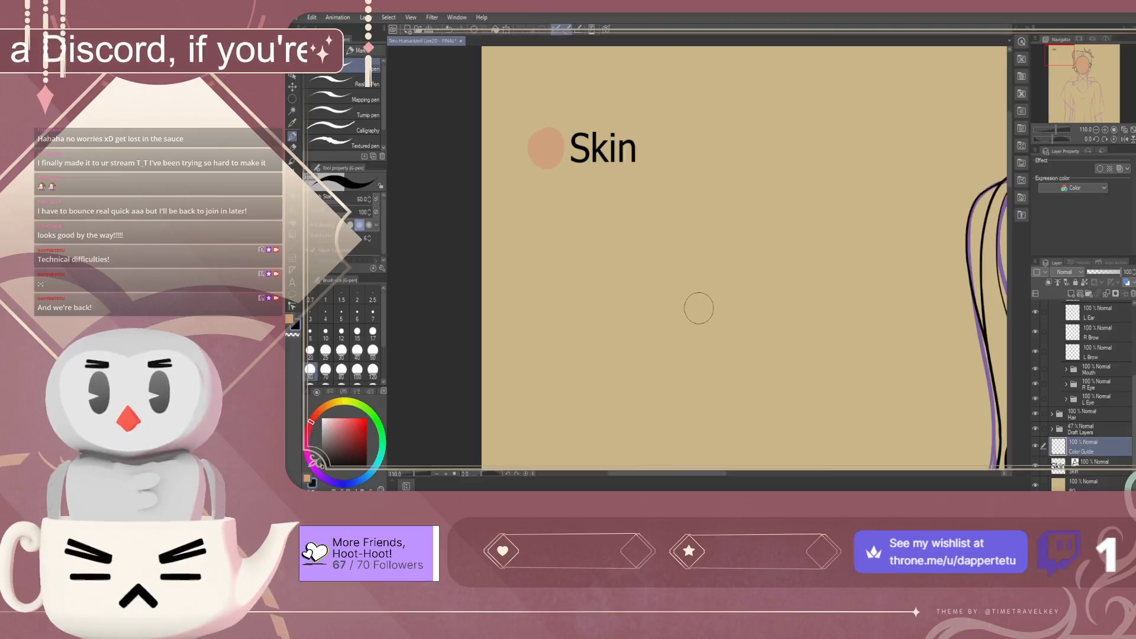
Paint a round black swatch above the skin swatch and place a size 18 text label reading "Lines" right beside it
drag(542, 93, 546, 89)
key(ctrl+z)
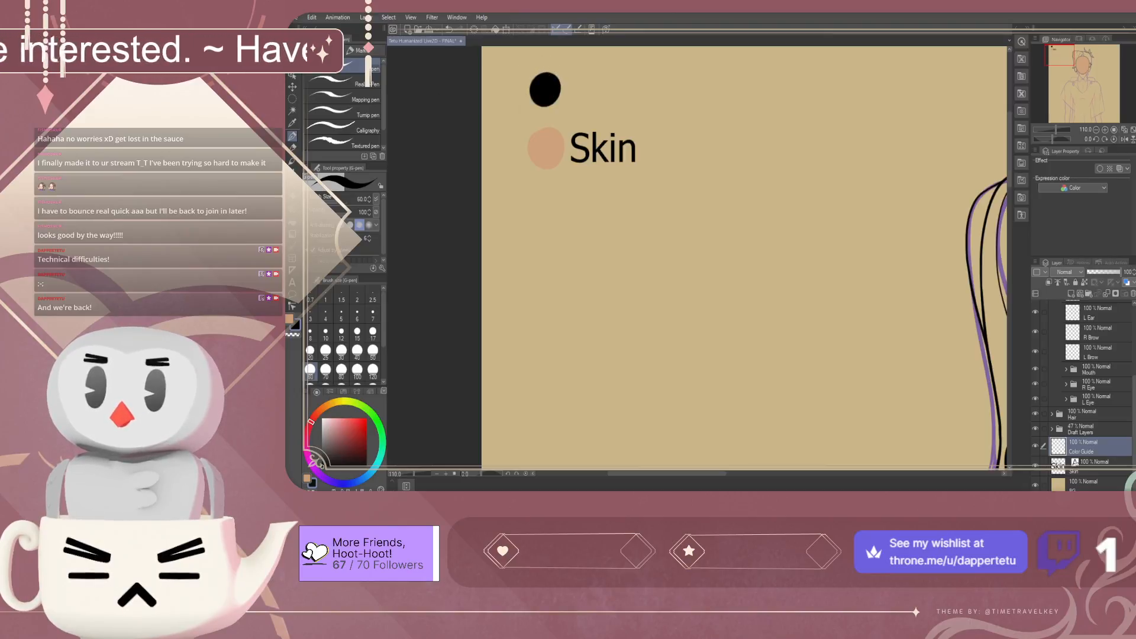
key(t)
click(581, 96)
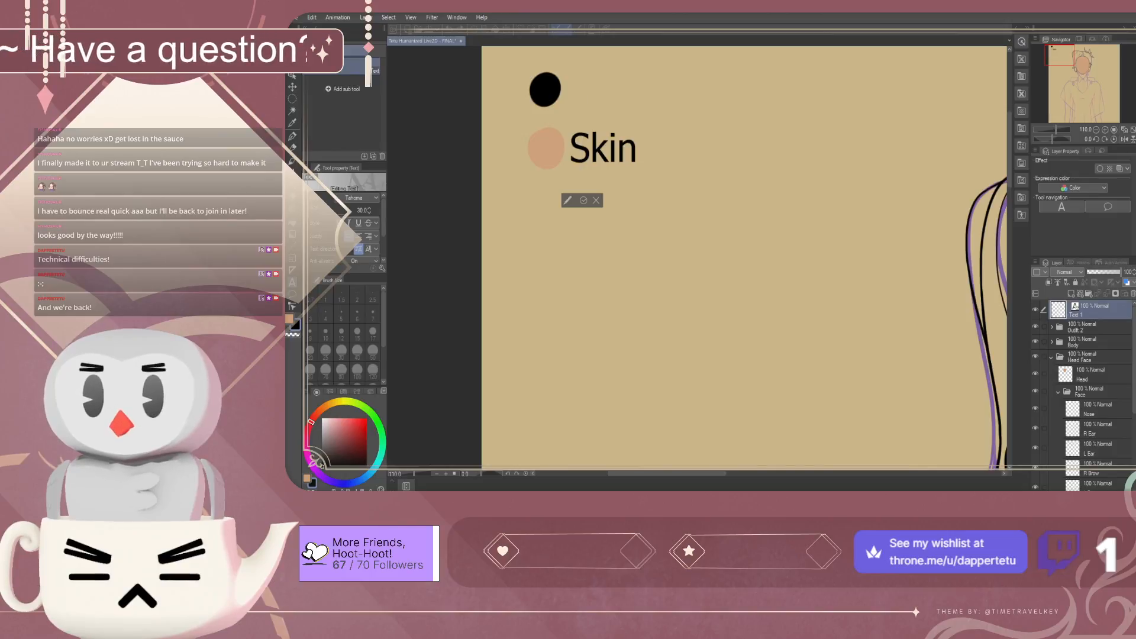
key(BackSpace)
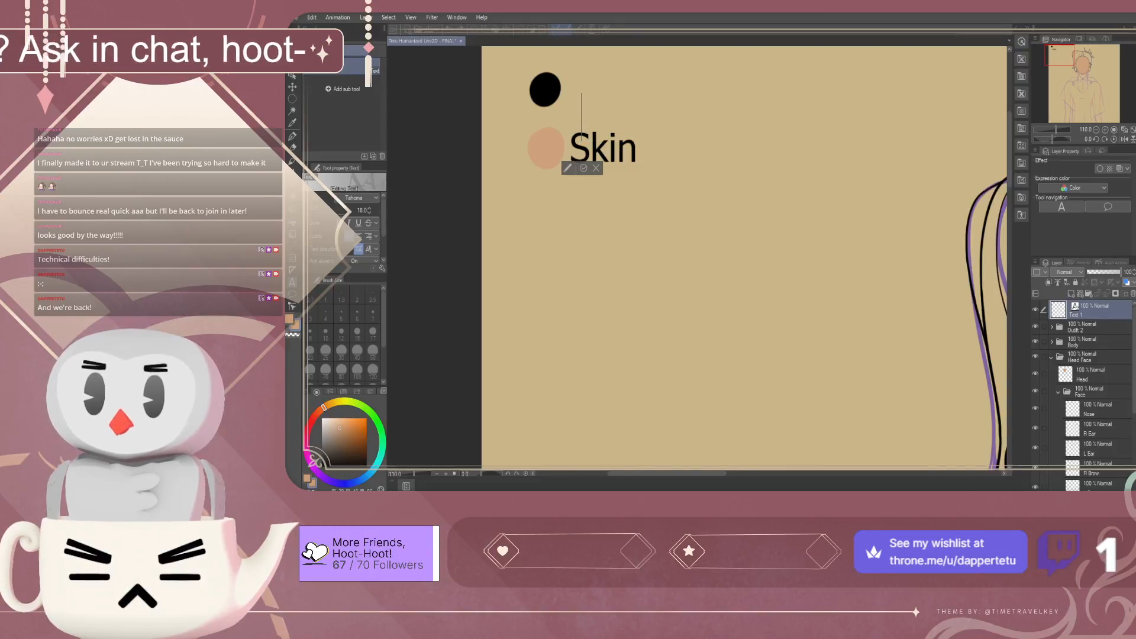
text(Lines)
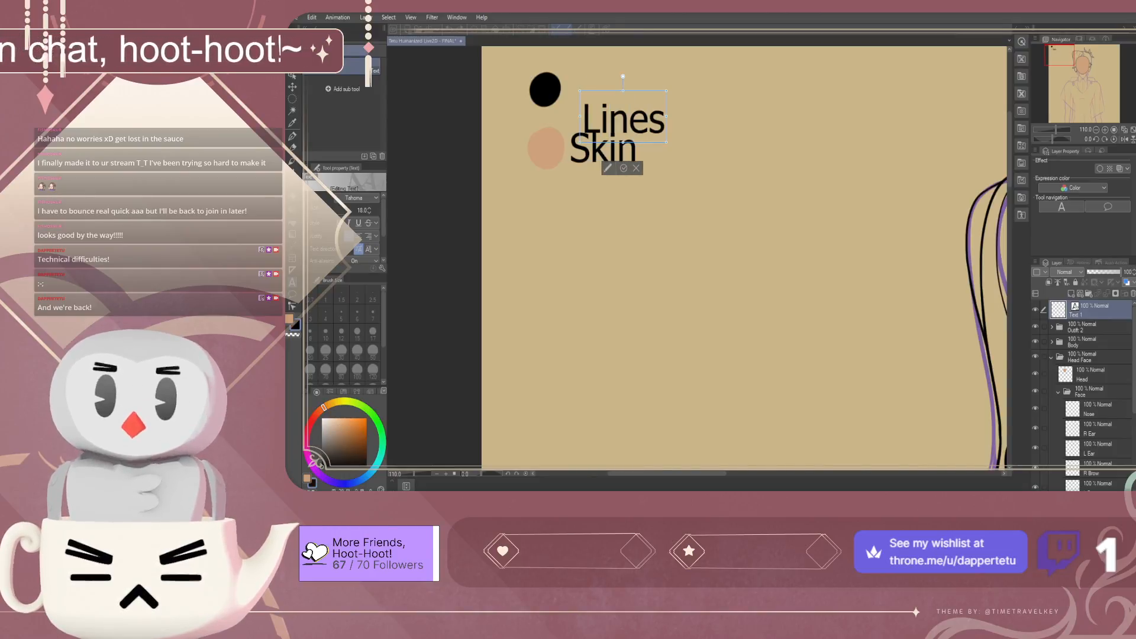
click(623, 168)
drag(623, 120, 610, 94)
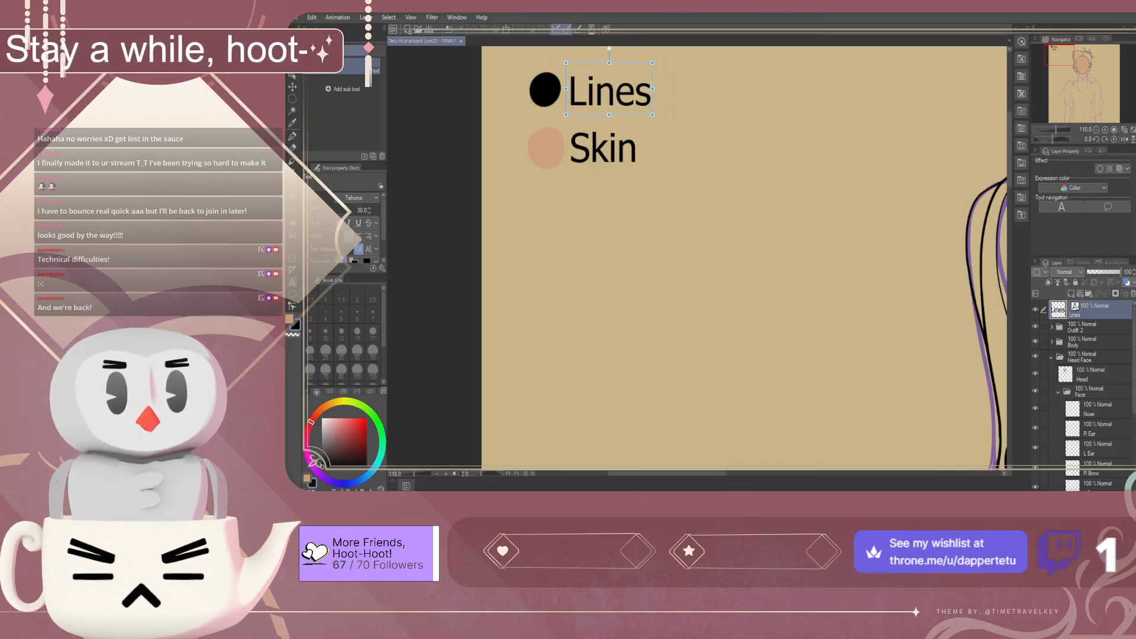
Move the Lines text layer directly beneath the Skin text layer, and make Color Guide the active layer
drag(1098, 310, 1098, 418)
drag(1098, 482, 1098, 476)
click(1098, 427)
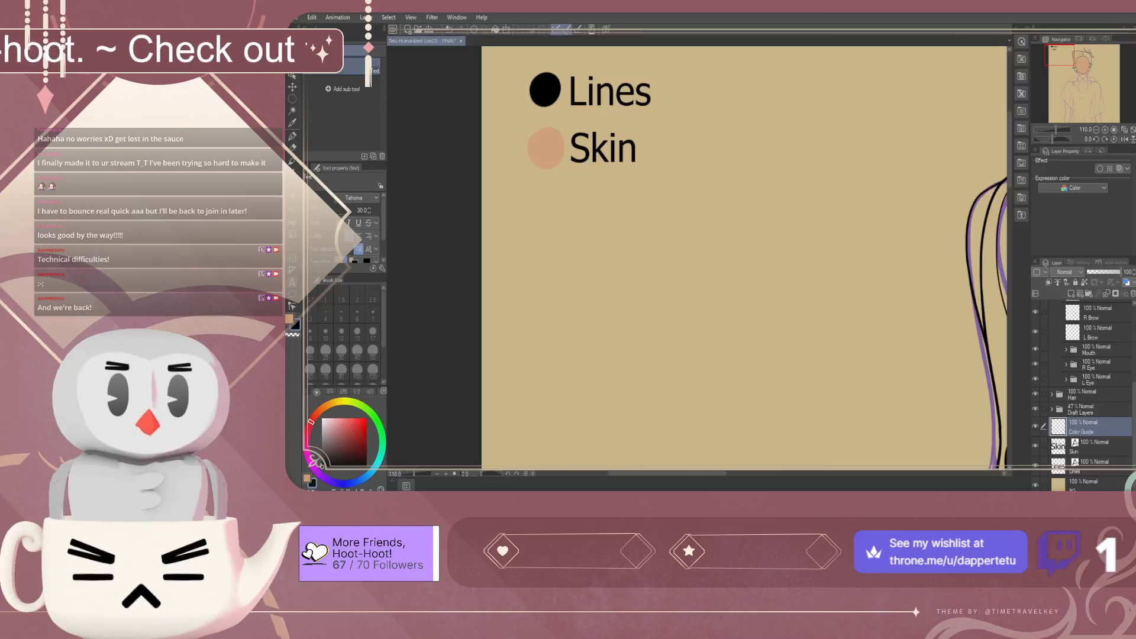
Try a round pinkish-red swatch below the skin swatch with the G-pen on the Color Guide layer
scroll(529, 261, down, 4)
scroll(684, 374, up, 2)
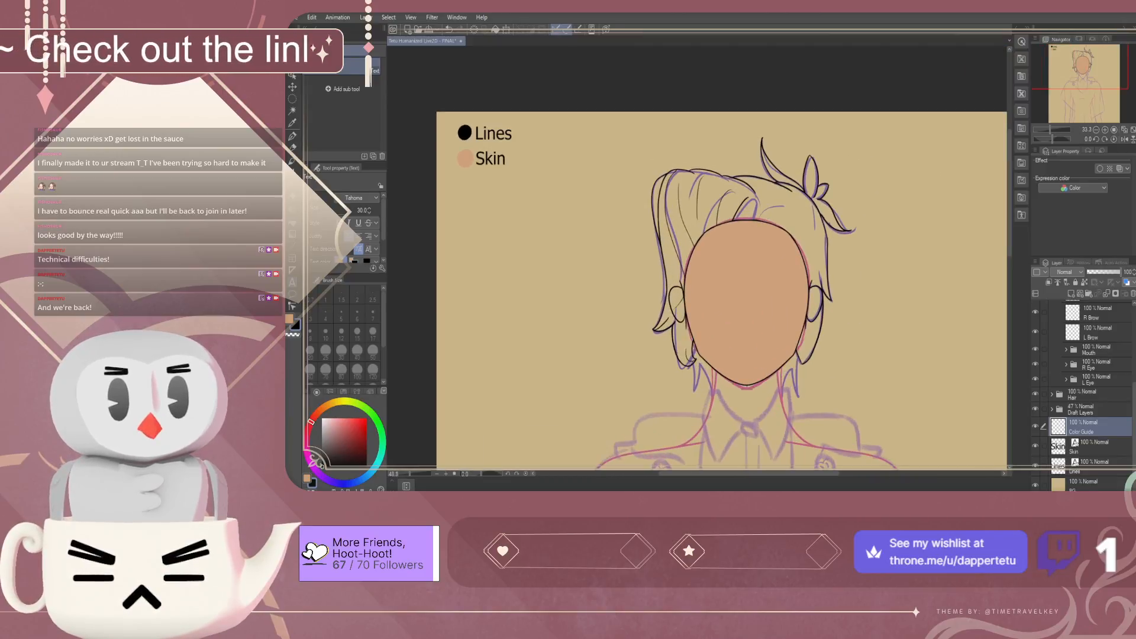
scroll(739, 297, down, 2)
scroll(542, 181, up, 1)
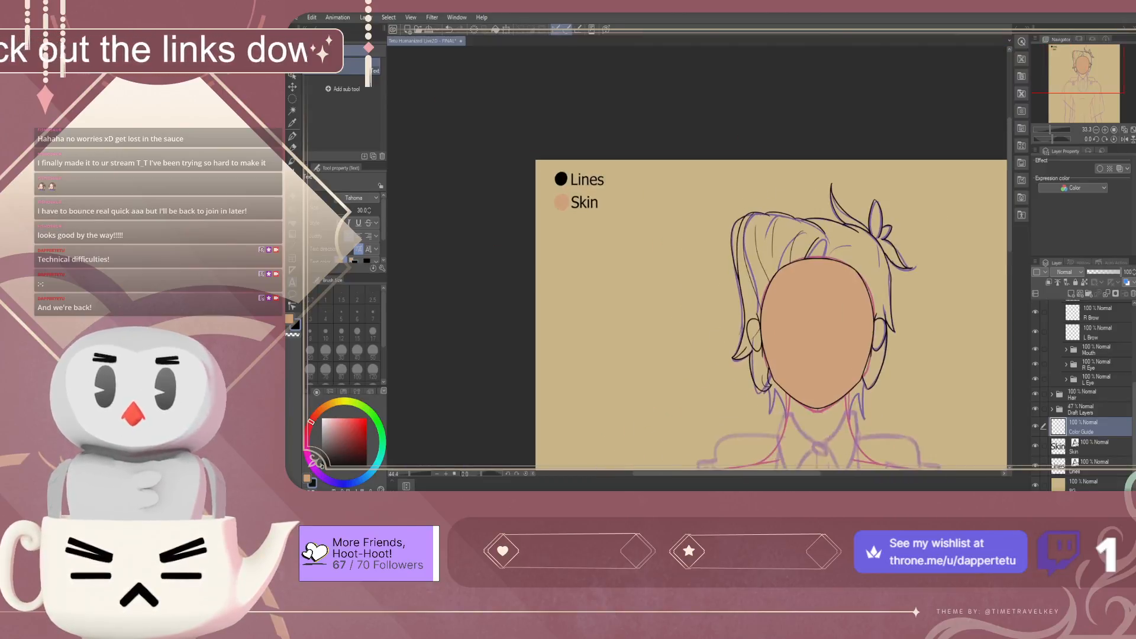
scroll(560, 202, up, 4)
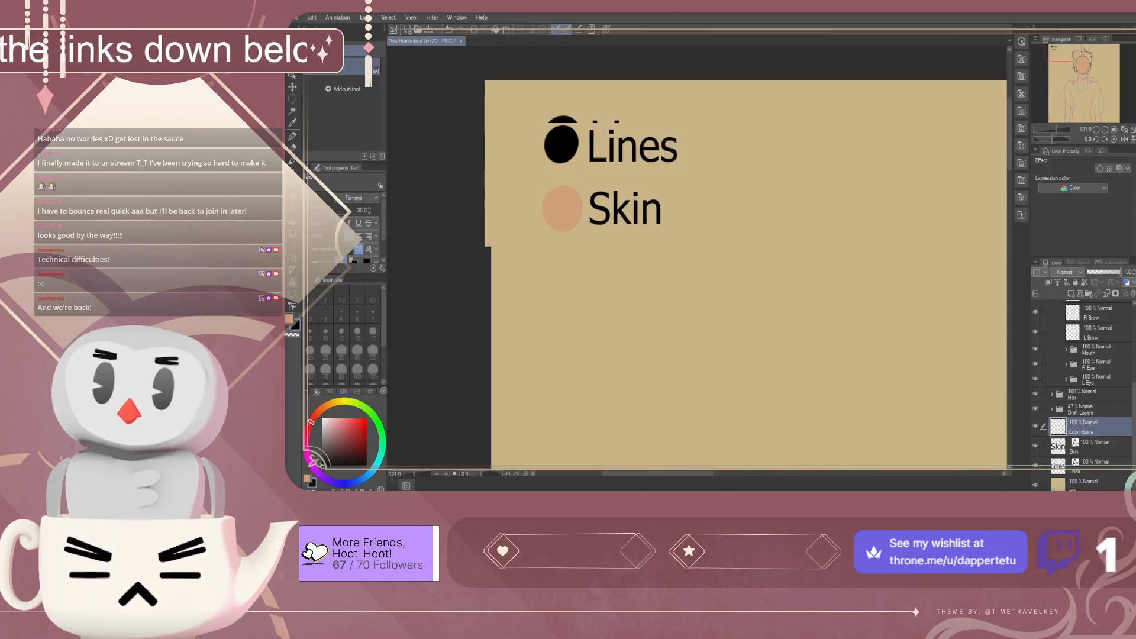
click(324, 407)
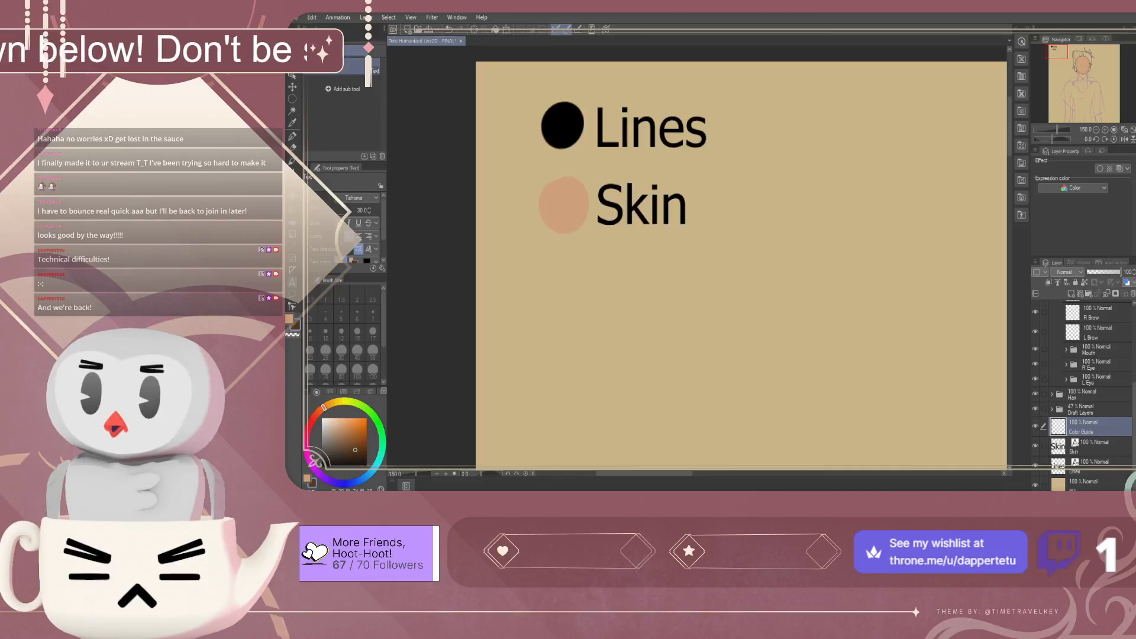
click(307, 432)
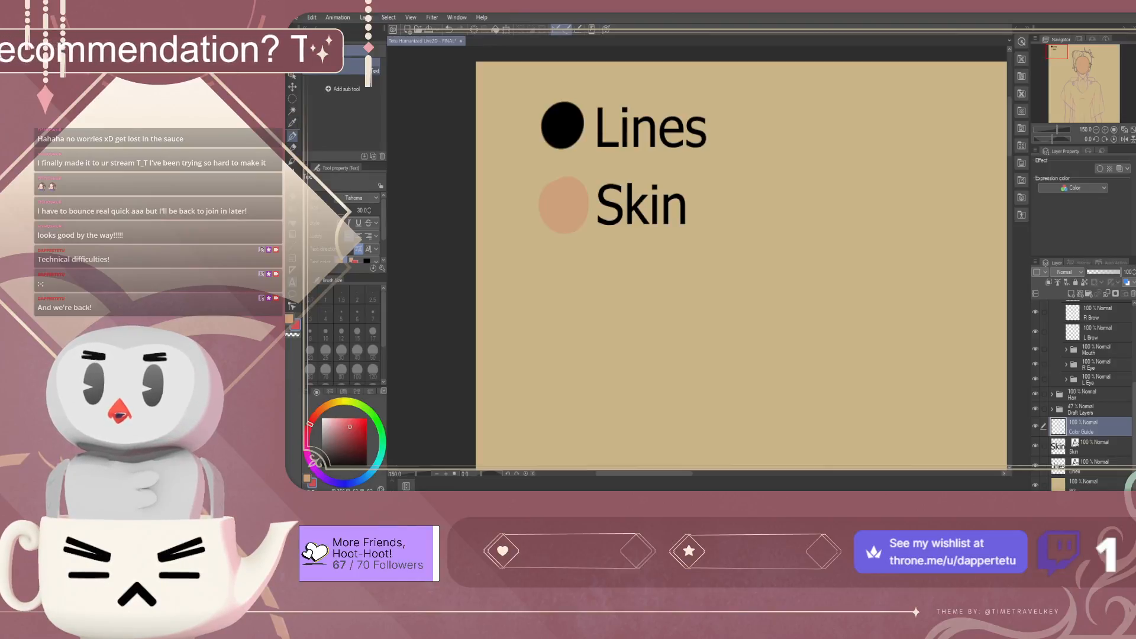
key(p)
drag(564, 278, 562, 287)
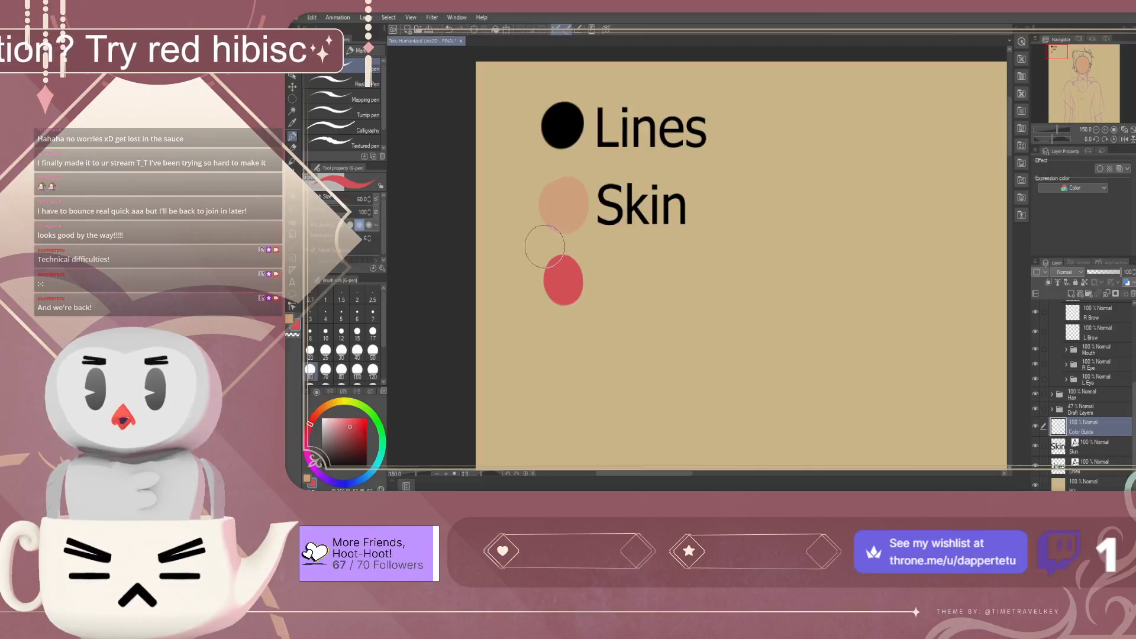
Replace the pinkish-red swatch below the skin swatch with a round one in a darker, more muted brick red
click(348, 434)
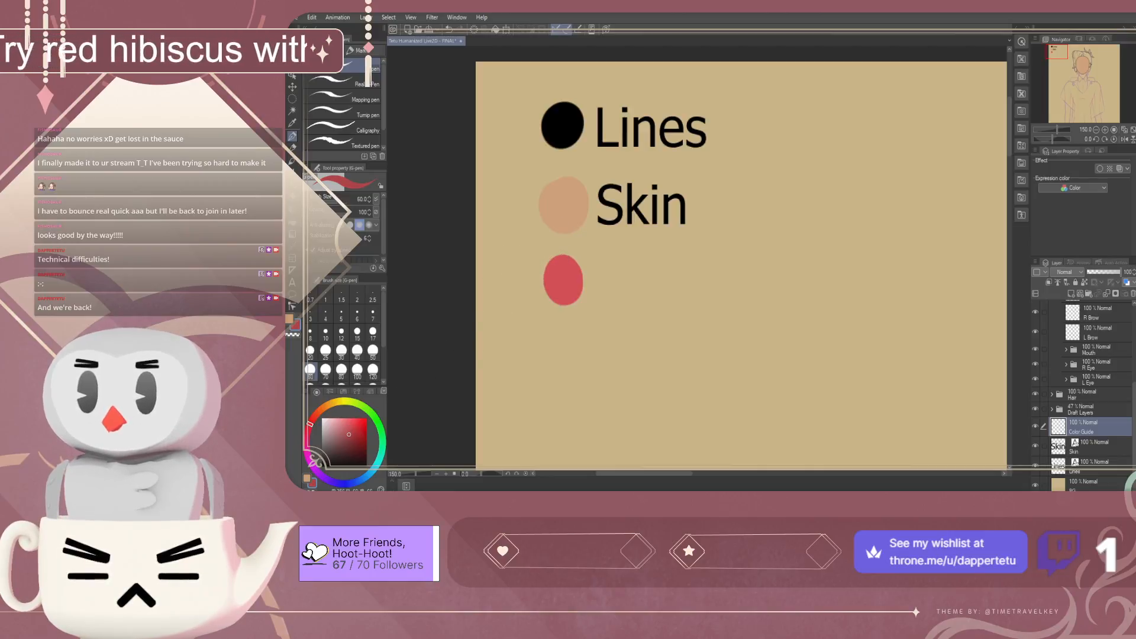
key(ctrl+z)
mouse_move(563, 274)
mouse_down()
mouse_move(567, 288)
mouse_move(558, 279)
mouse_up()
key(ctrl+z)
key(ctrl+z)
key(ctrl+z)
drag(310, 424, 316, 413)
mouse_move(563, 284)
mouse_down()
mouse_move(563, 267)
mouse_move(562, 278)
mouse_up()
key(ctrl+z)
key(ctrl+z)
key(ctrl+z)
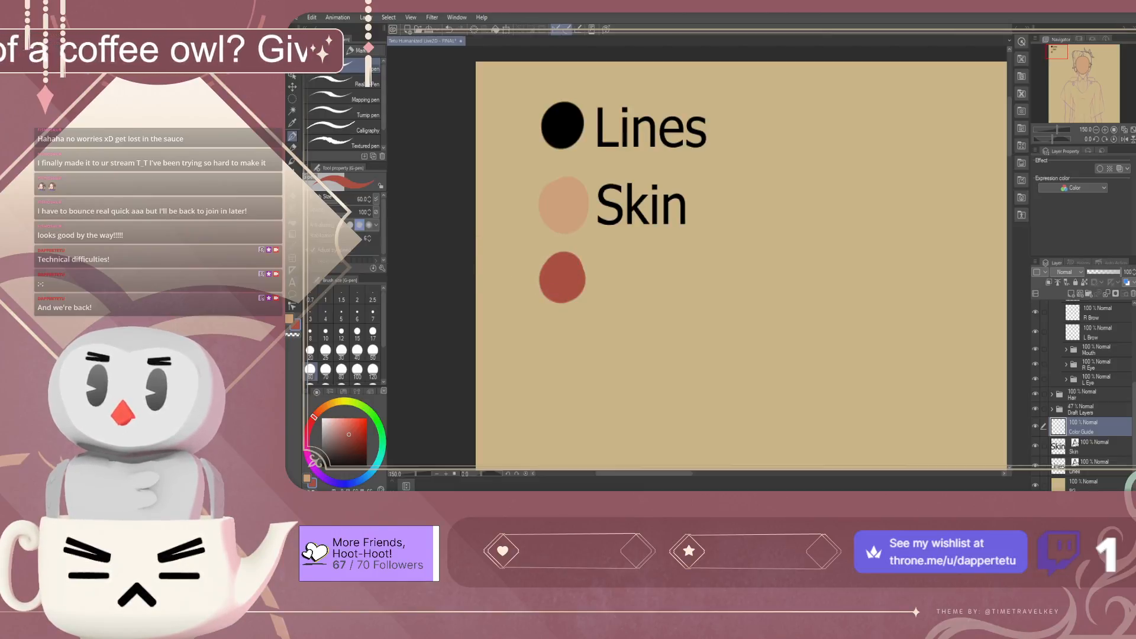
Add a black size 18 text label reading "Hair Base" and place it right beside the brick-red swatch
key(t)
click(605, 280)
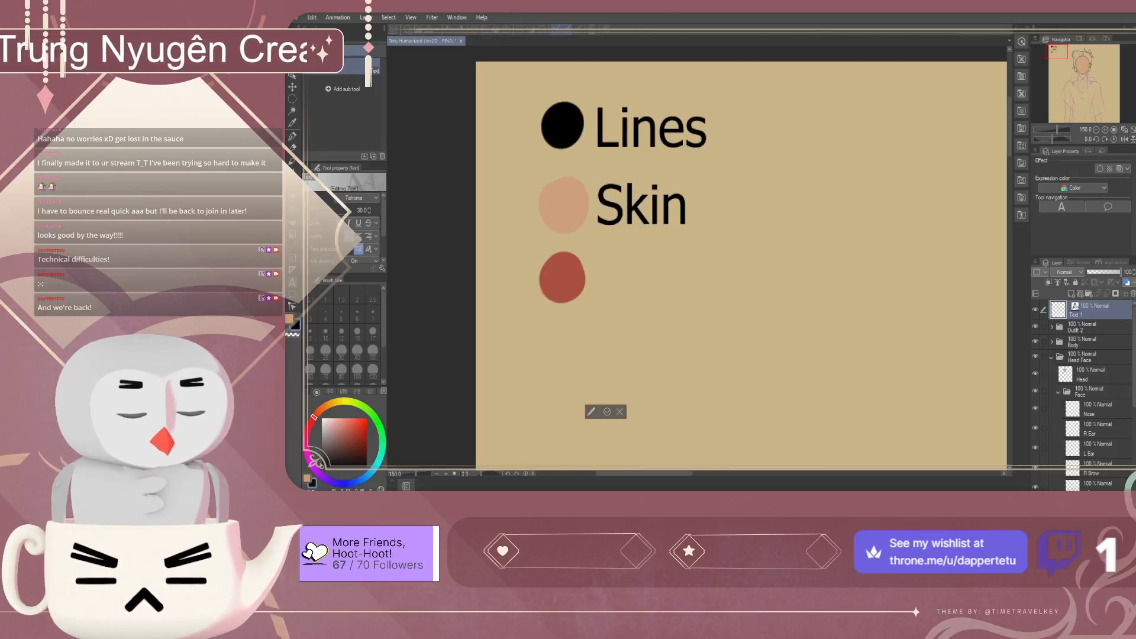
text(18)
key(Return)
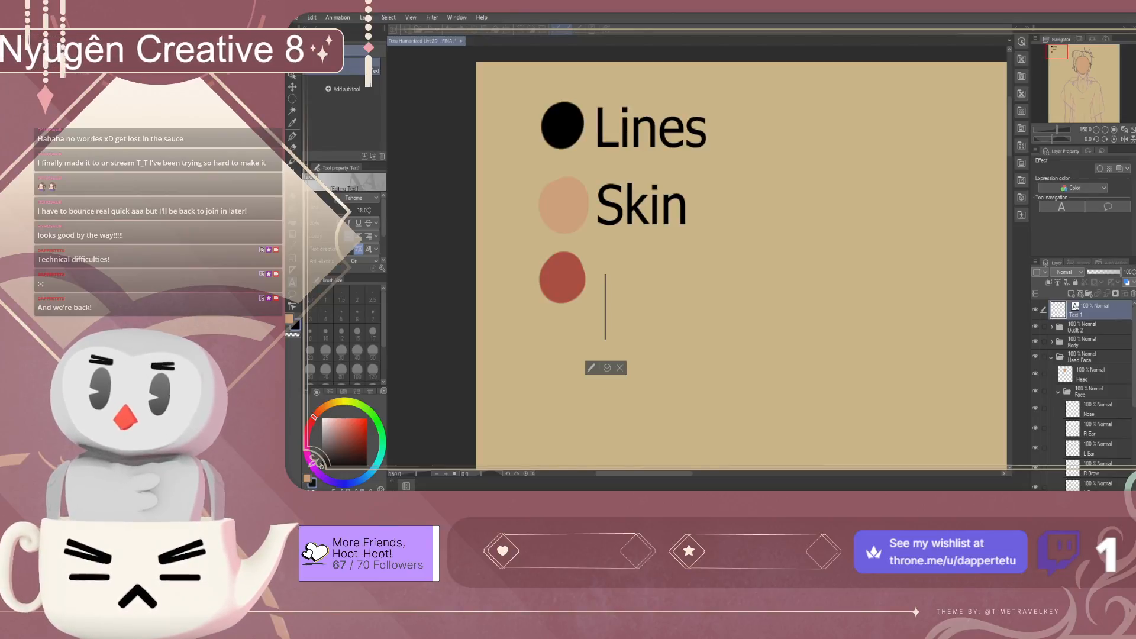
text(H)
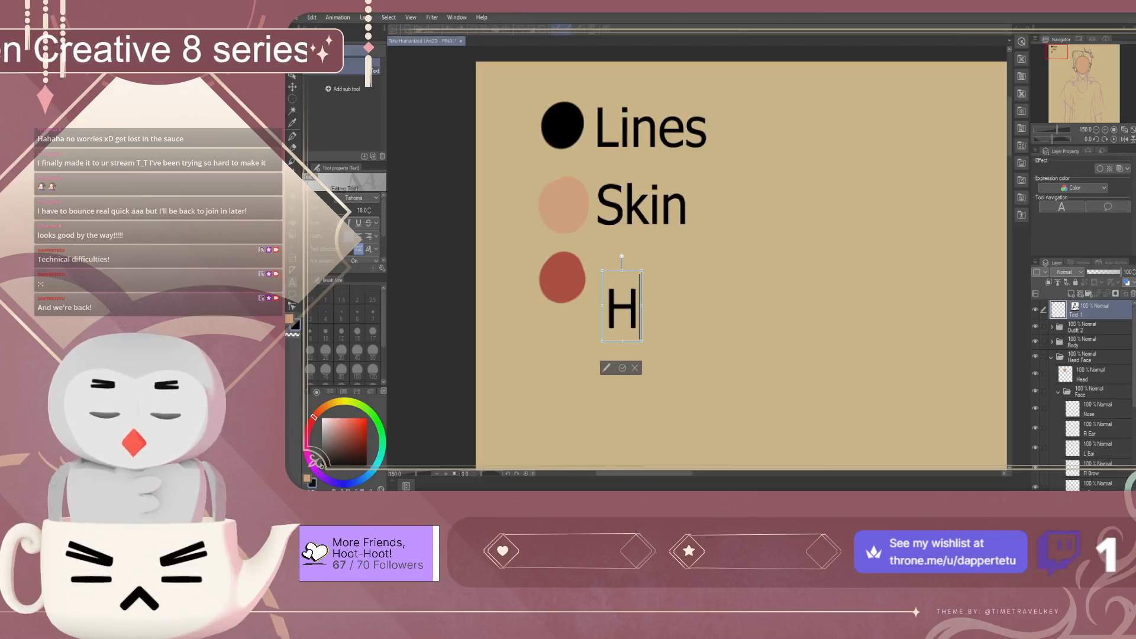
text(air Base)
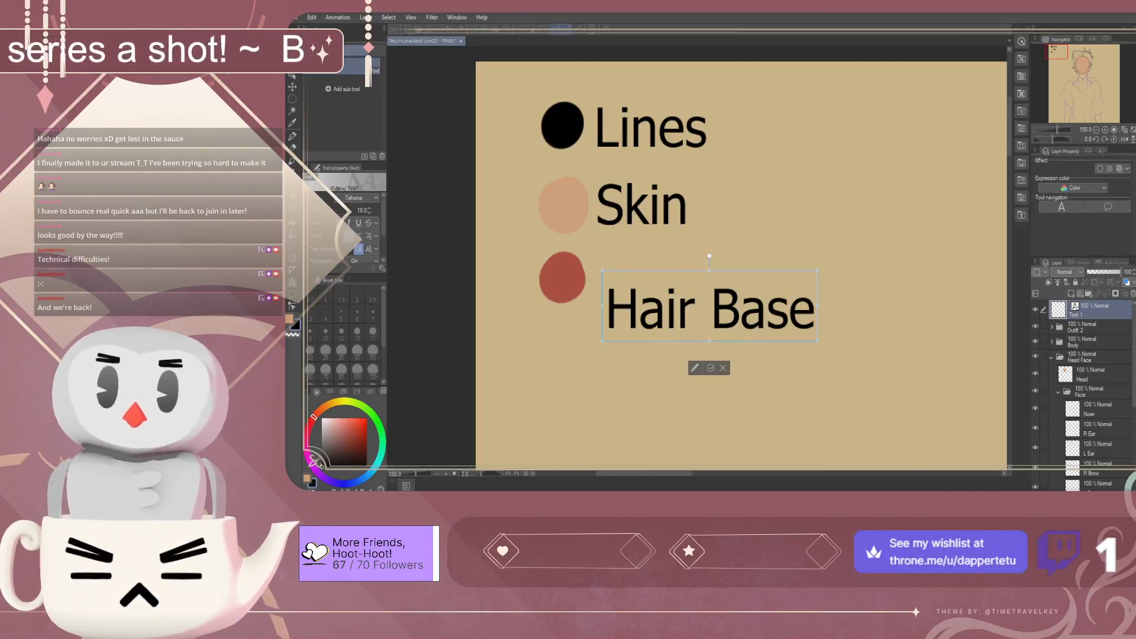
key(Escape)
drag(710, 306, 695, 277)
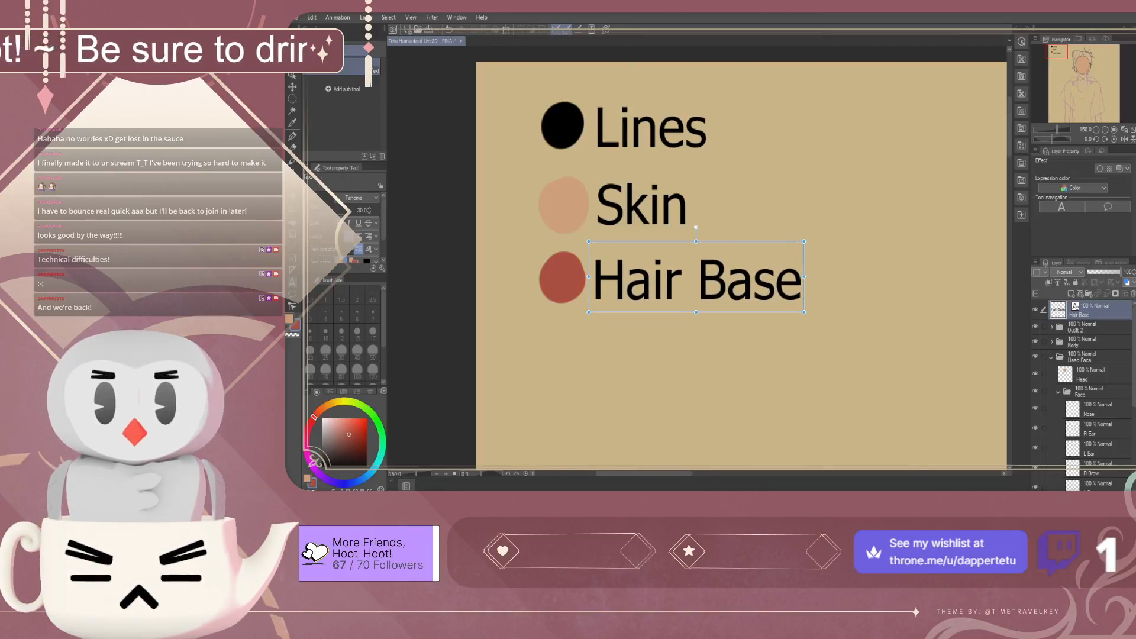
Move the Hair Base text layer beneath the Lines text layer, return to the Color Guide layer and save the file
scroll(1082, 390, down, 5)
drag(1082, 485, 1083, 473)
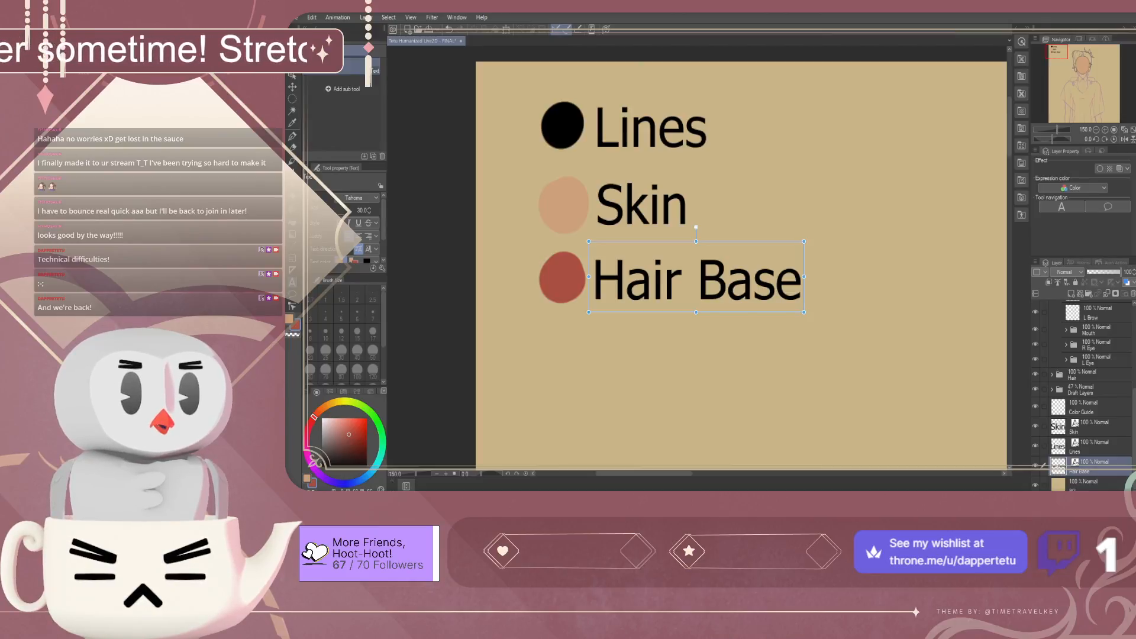
click(1089, 408)
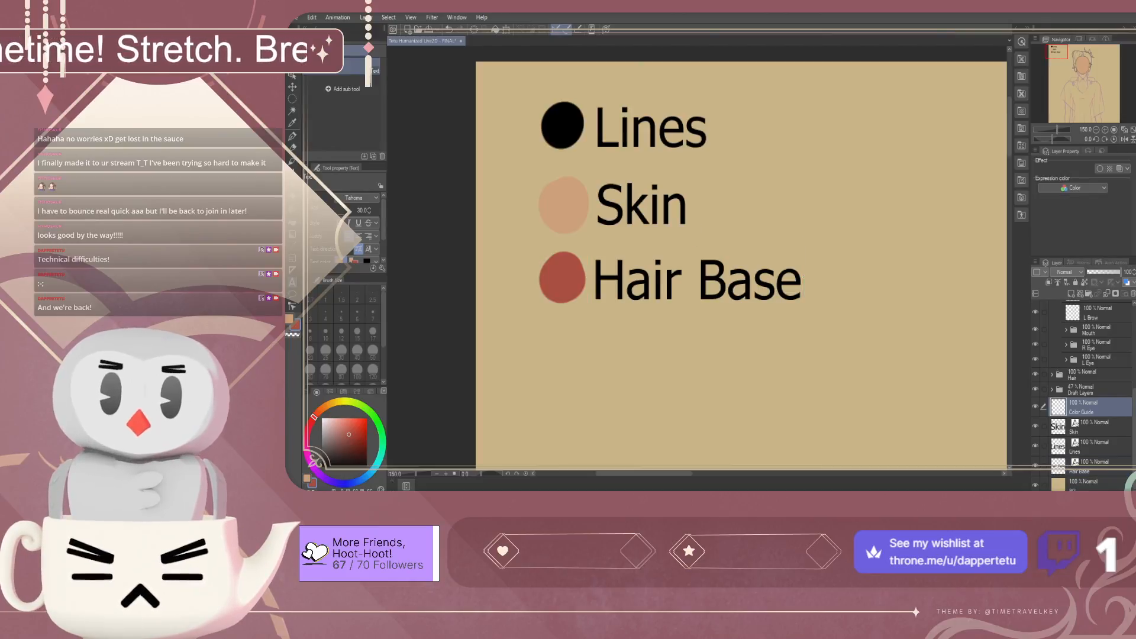
key(ctrl+s)
Paint a round muted blue swatch below the Hair Base swatch on the Color Guide layer with the G-pen
scroll(599, 256, down, 7)
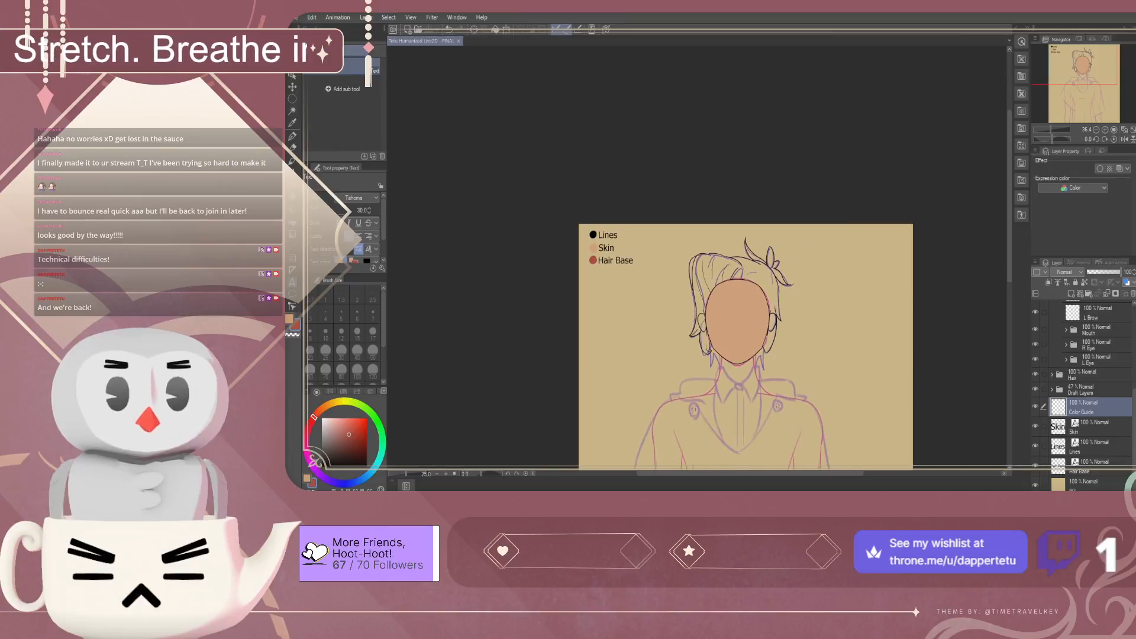
scroll(722, 394, up, 1)
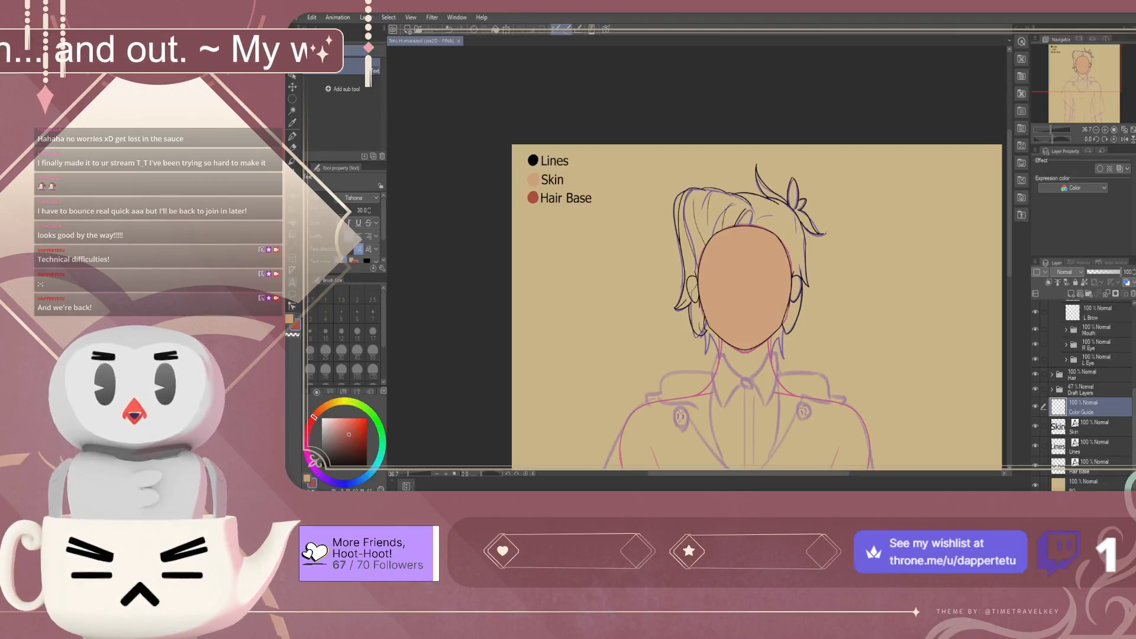
scroll(511, 200, up, 3)
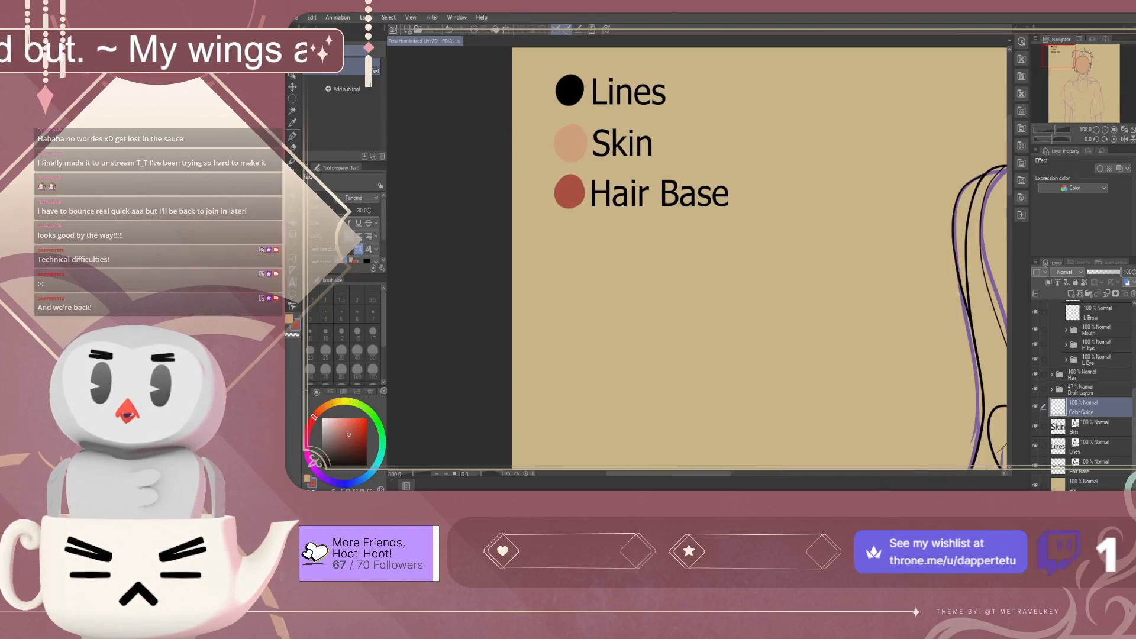
click(380, 427)
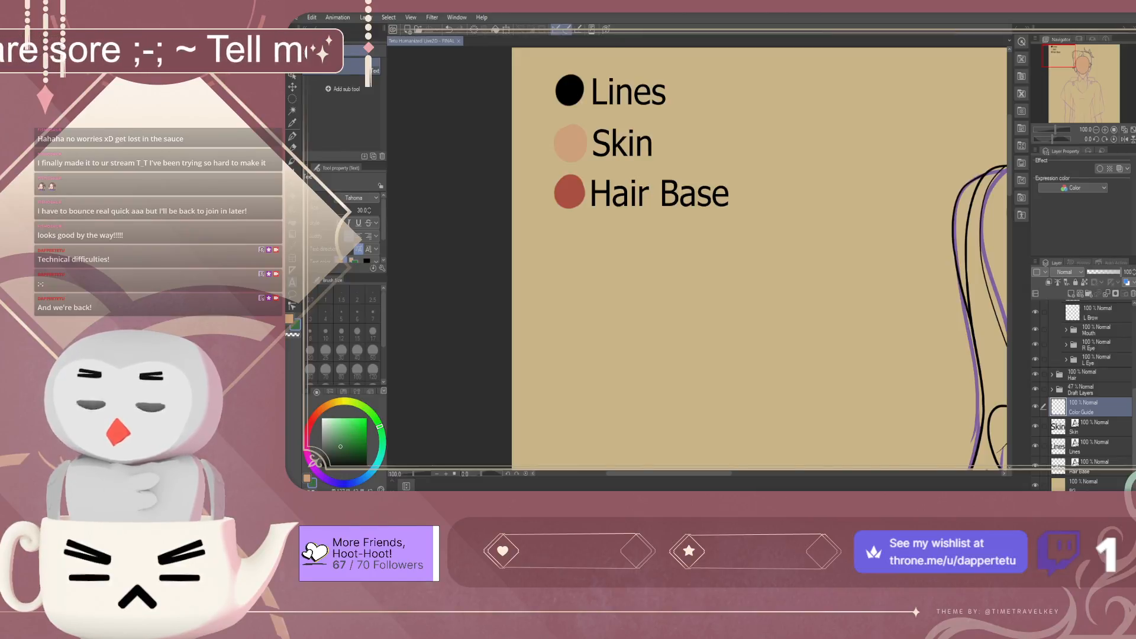
scroll(550, 307, down, 4)
scroll(533, 318, up, 3)
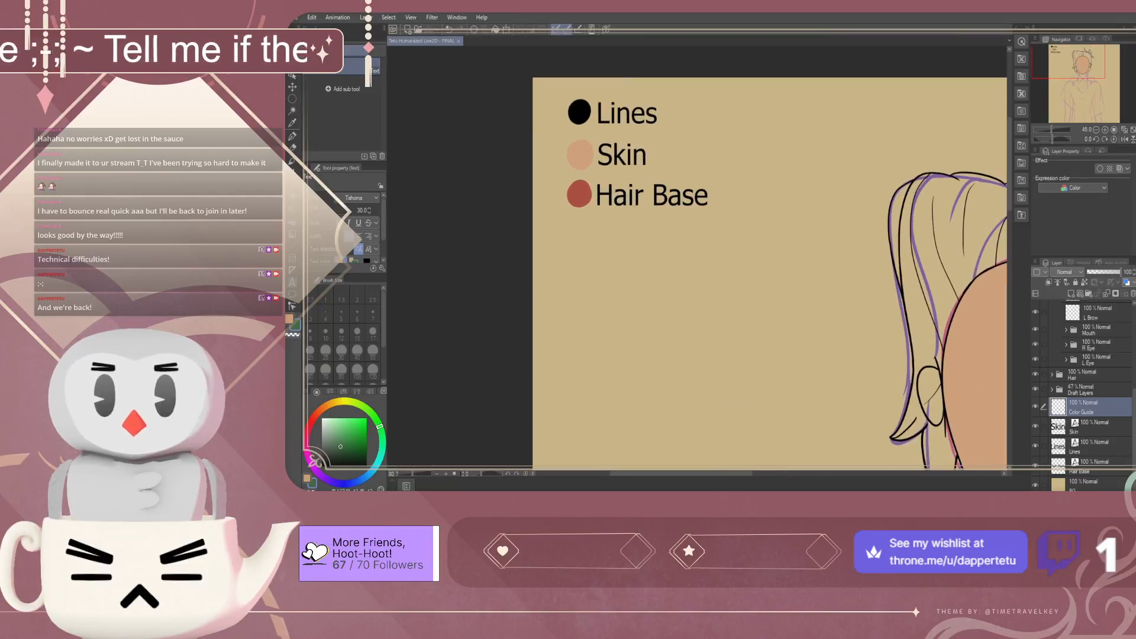
click(365, 477)
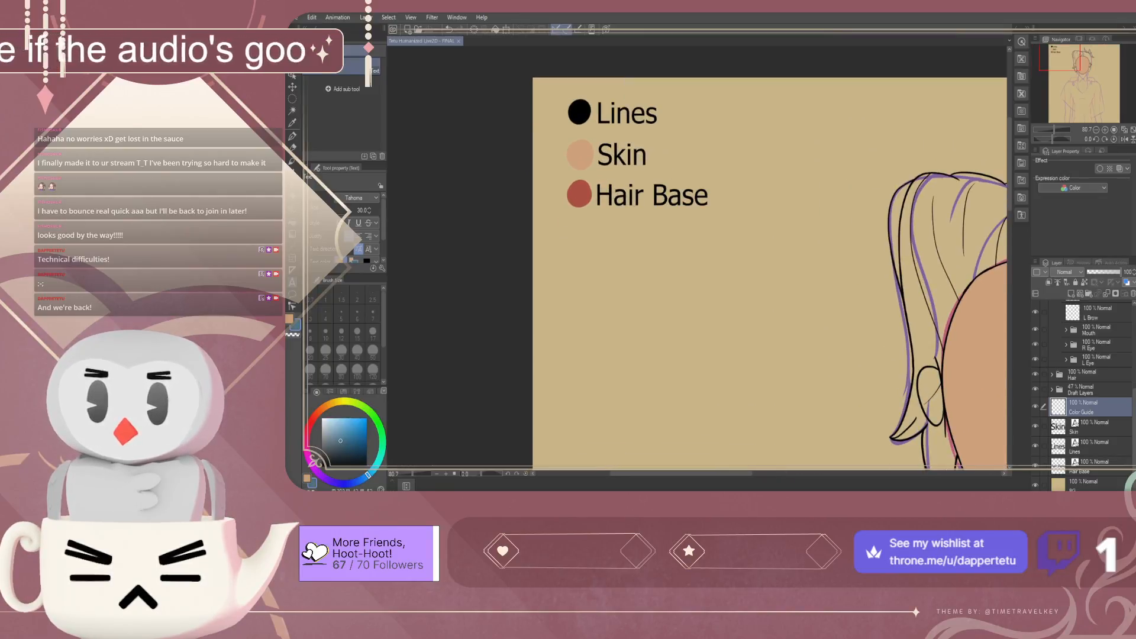
scroll(588, 195, up, 3)
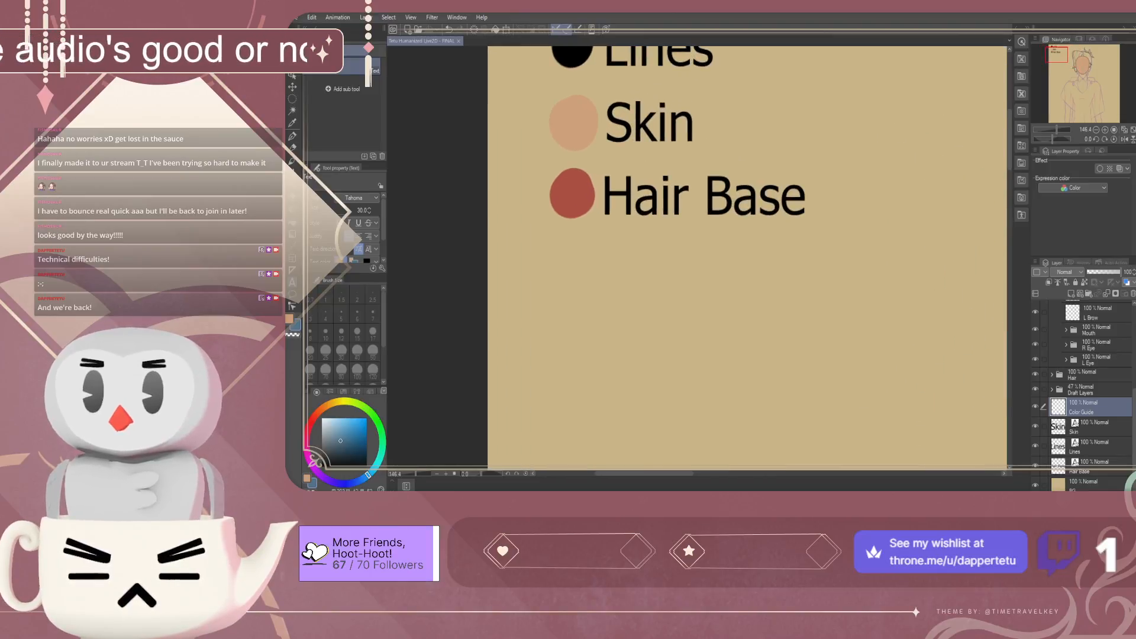
key(p)
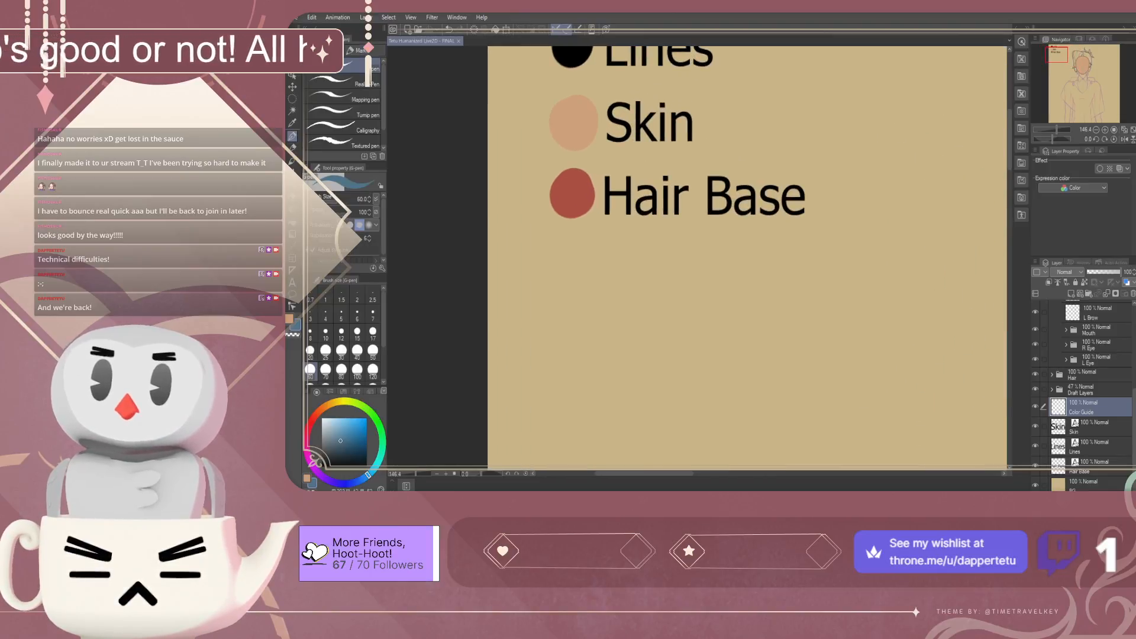
drag(569, 250, 576, 258)
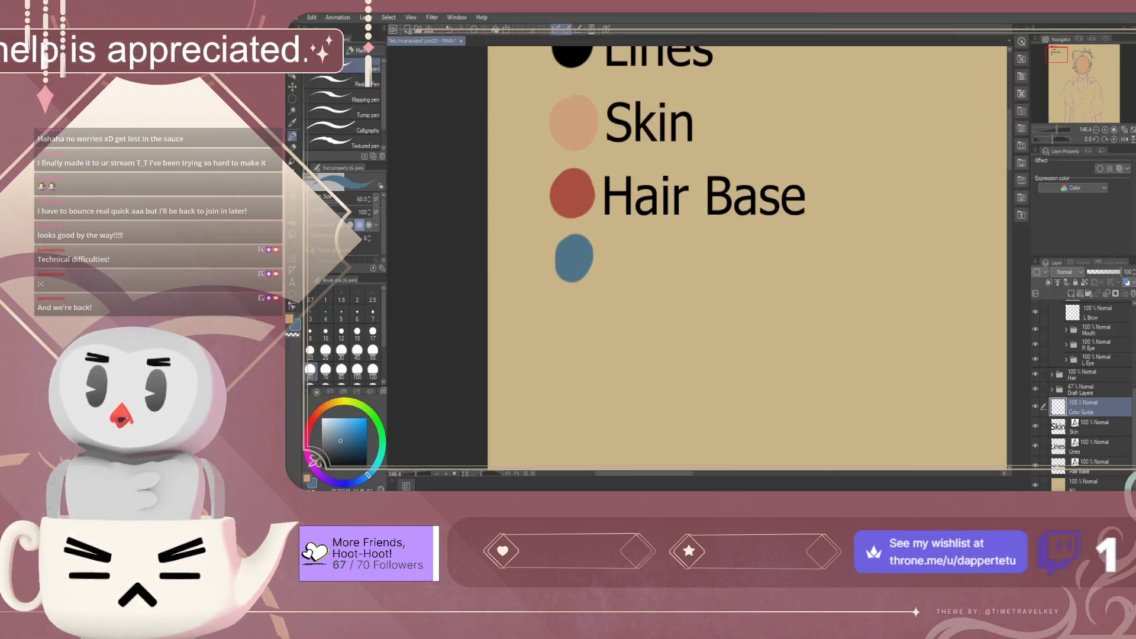
Add a black size 18 text label reading "Eyes" and place it right beside the blue swatch
key(t)
click(615, 271)
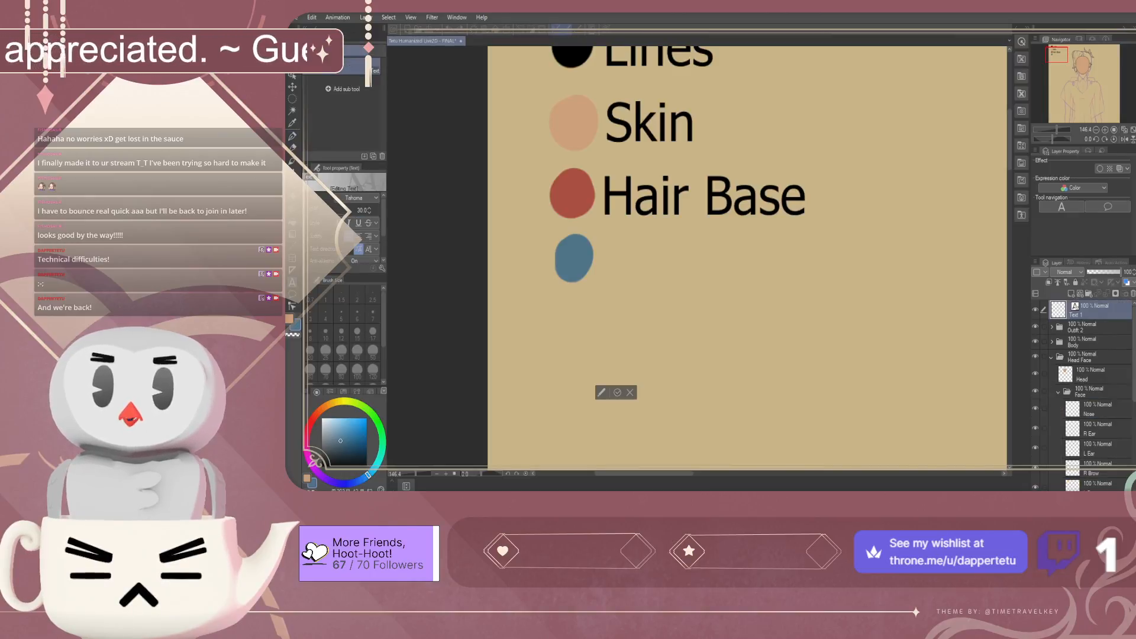
click(335, 449)
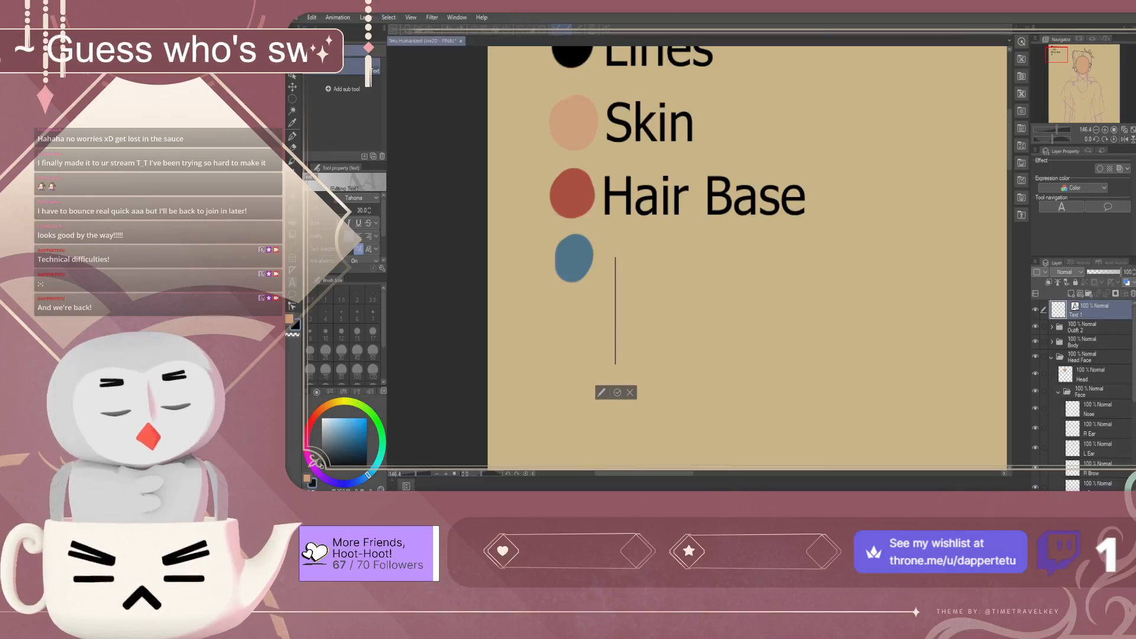
click(339, 211)
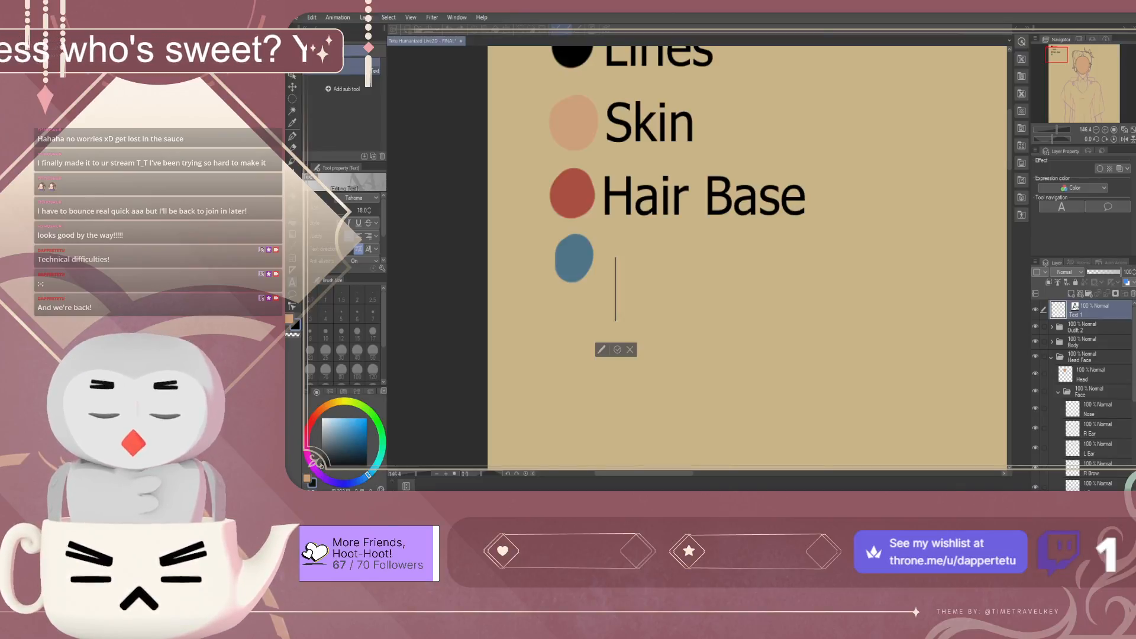
text(Eyes)
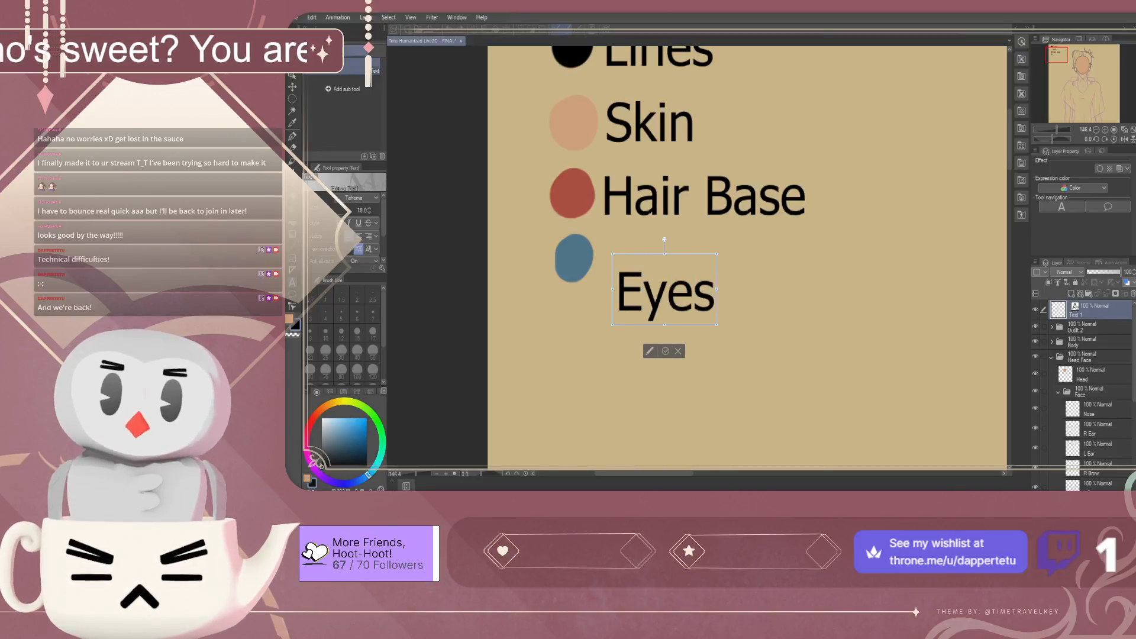
click(665, 351)
drag(664, 289, 647, 259)
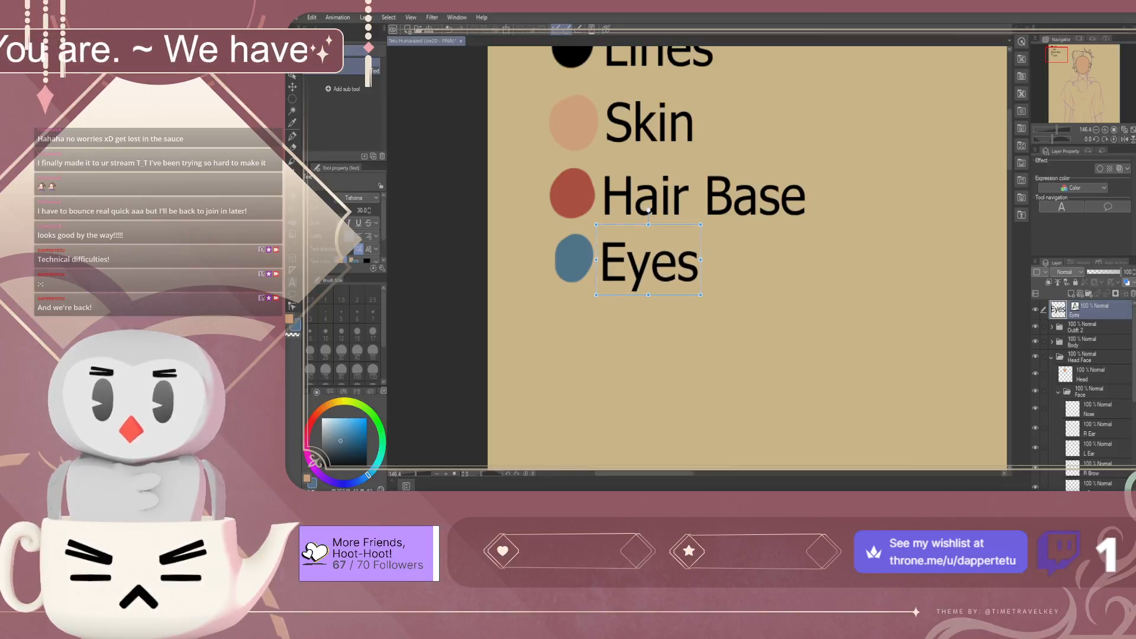
Nudge the Eyes label beside its swatch, move its text layer beneath the Hair Base text layer and return to the Color Guide layer
drag(648, 211, 649, 210)
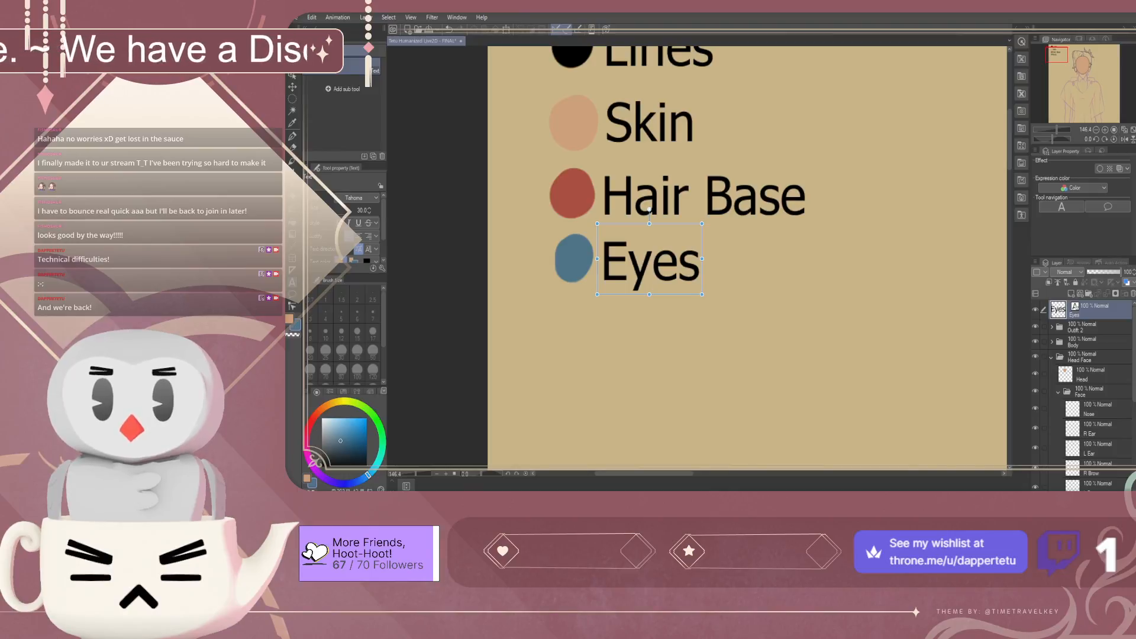
scroll(649, 211, down, 5)
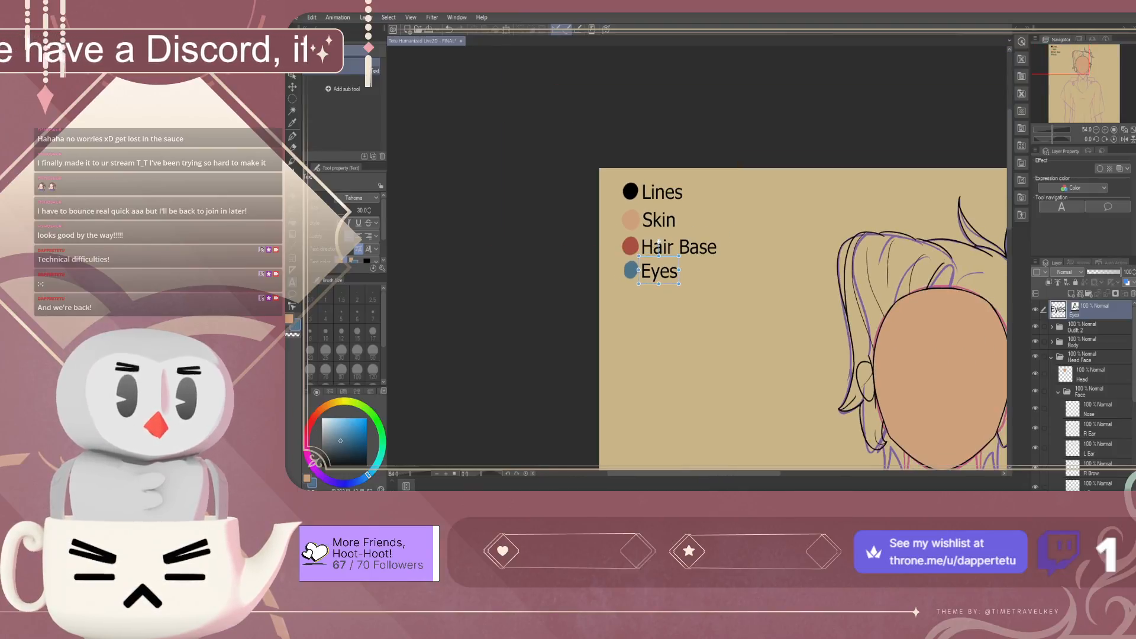
scroll(1089, 391, down, 5)
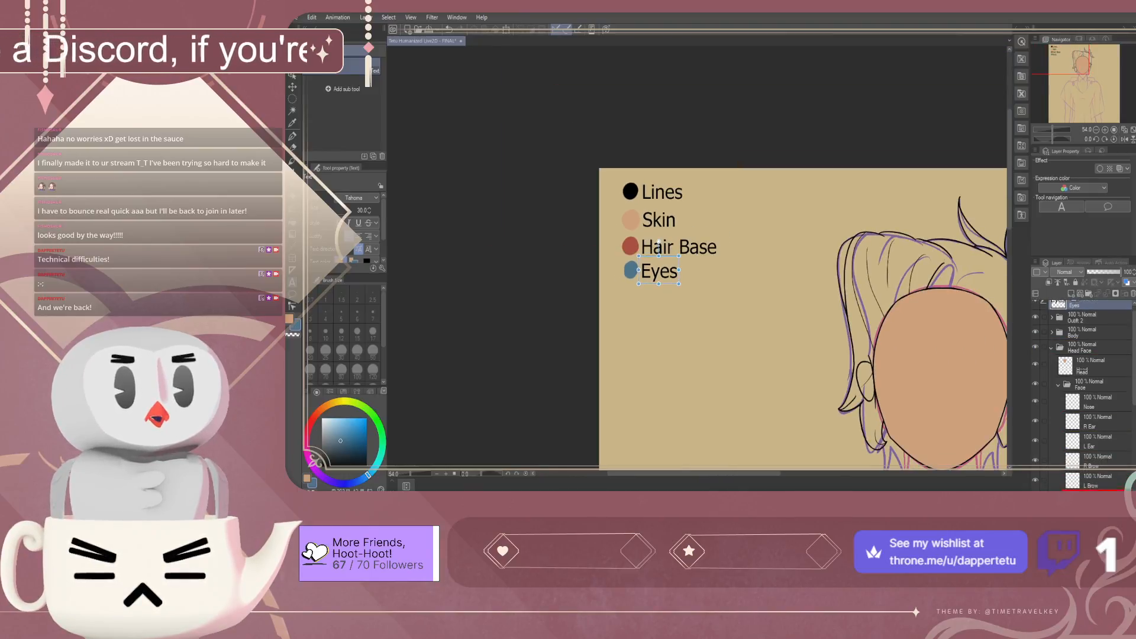
scroll(1089, 391, down, 5)
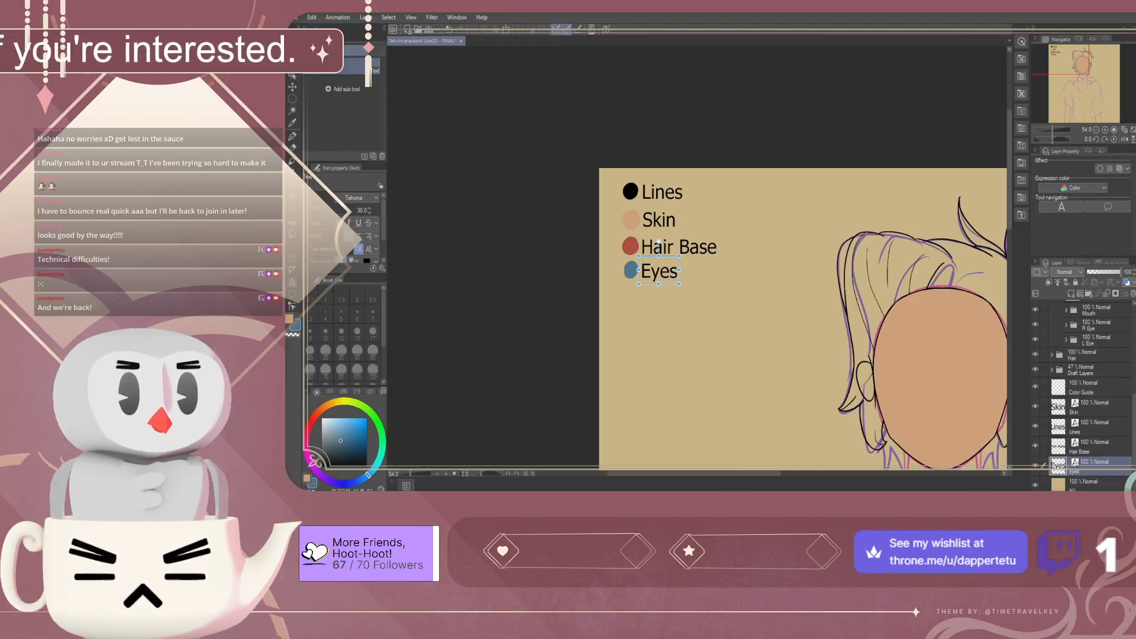
click(1088, 387)
scroll(769, 319, down, 3)
scroll(769, 319, up, 3)
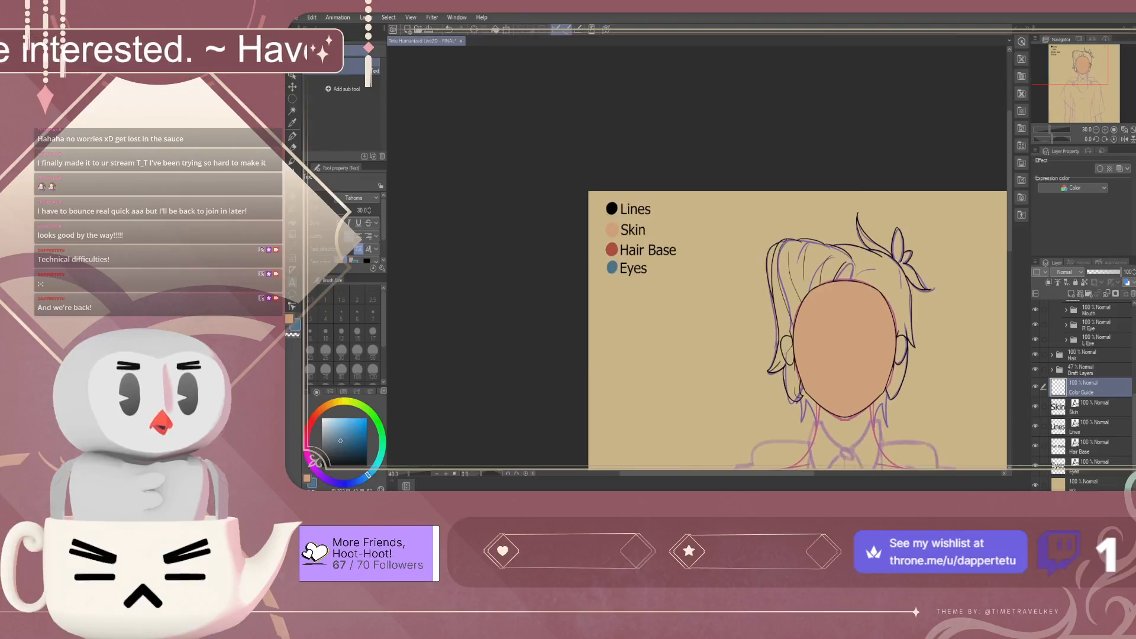
Hide the Head layer in the Head Face folder to reveal the facial sketch beneath the skin fill
scroll(1085, 391, up, 8)
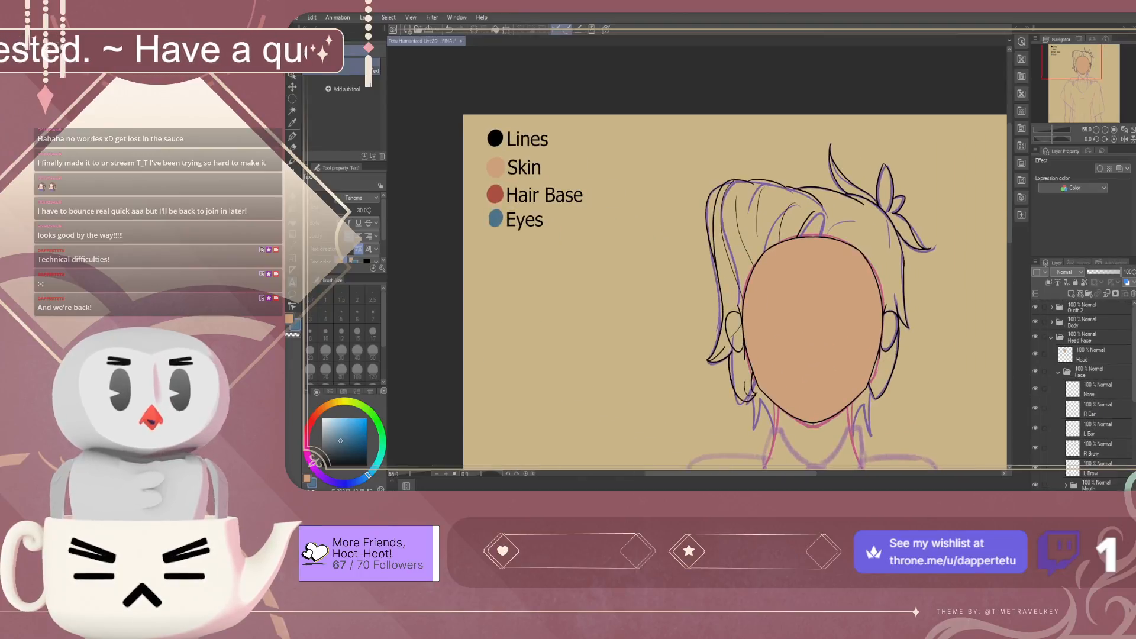
click(1035, 336)
click(1034, 336)
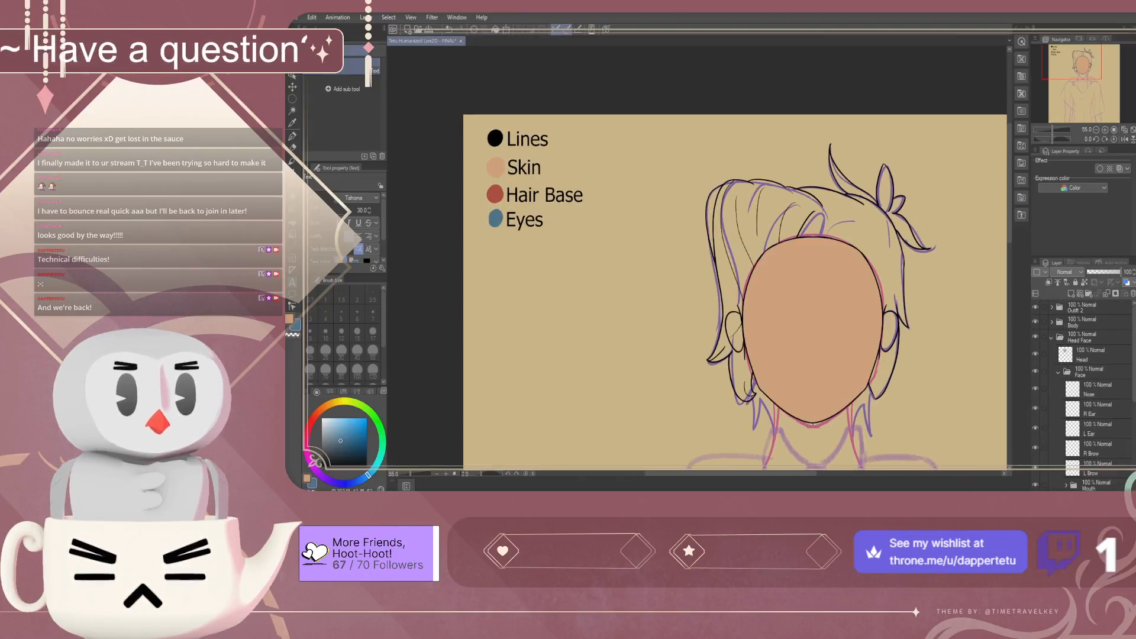
click(1035, 354)
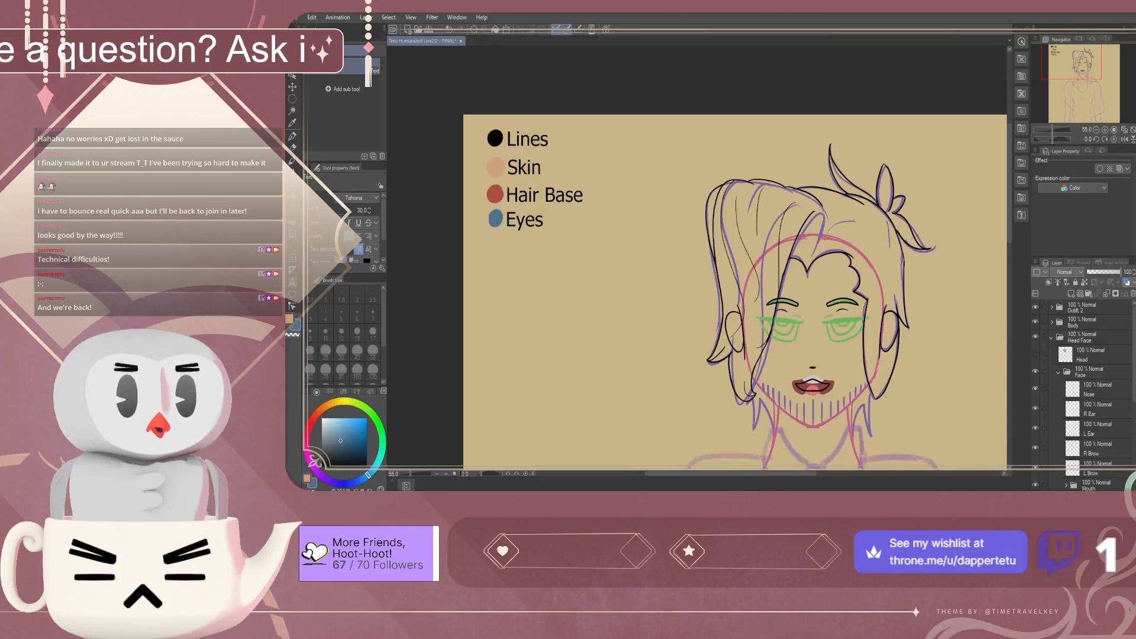
Go through the Face folder's part layers, expand the Mouth folder and select the Inner Mouth layer
click(1098, 468)
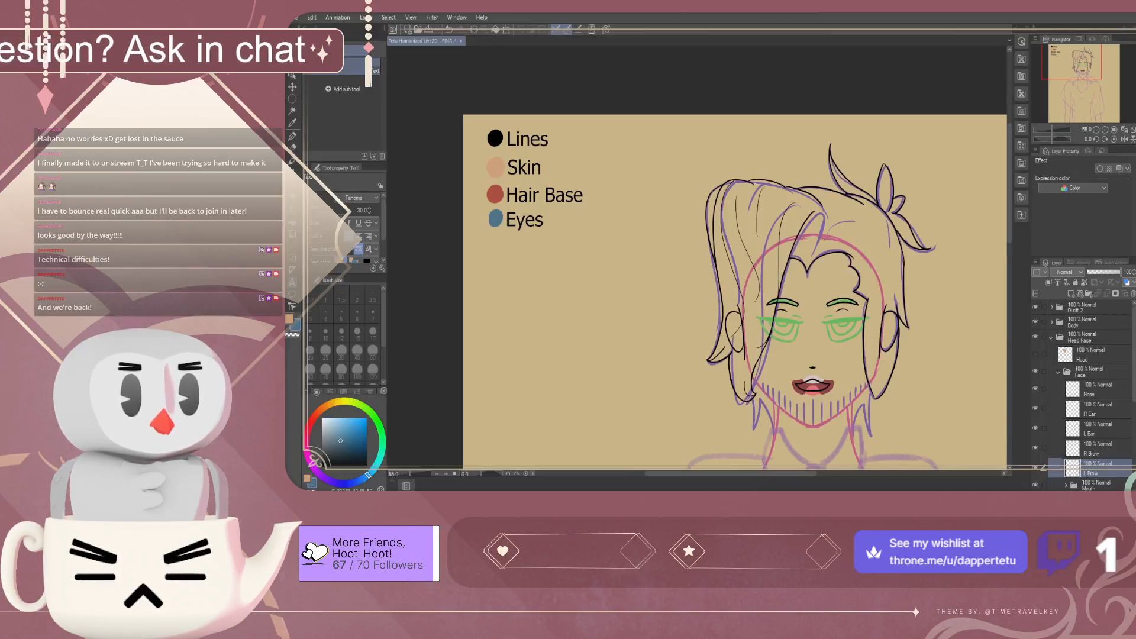
click(1098, 448)
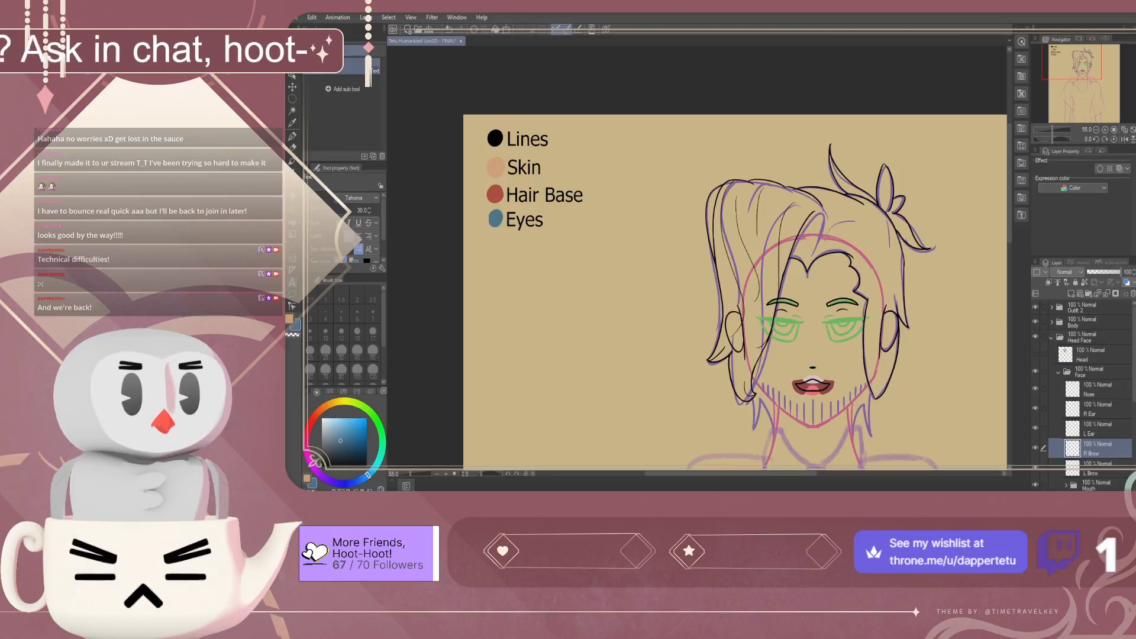
click(1098, 389)
scroll(1098, 389, down, 2)
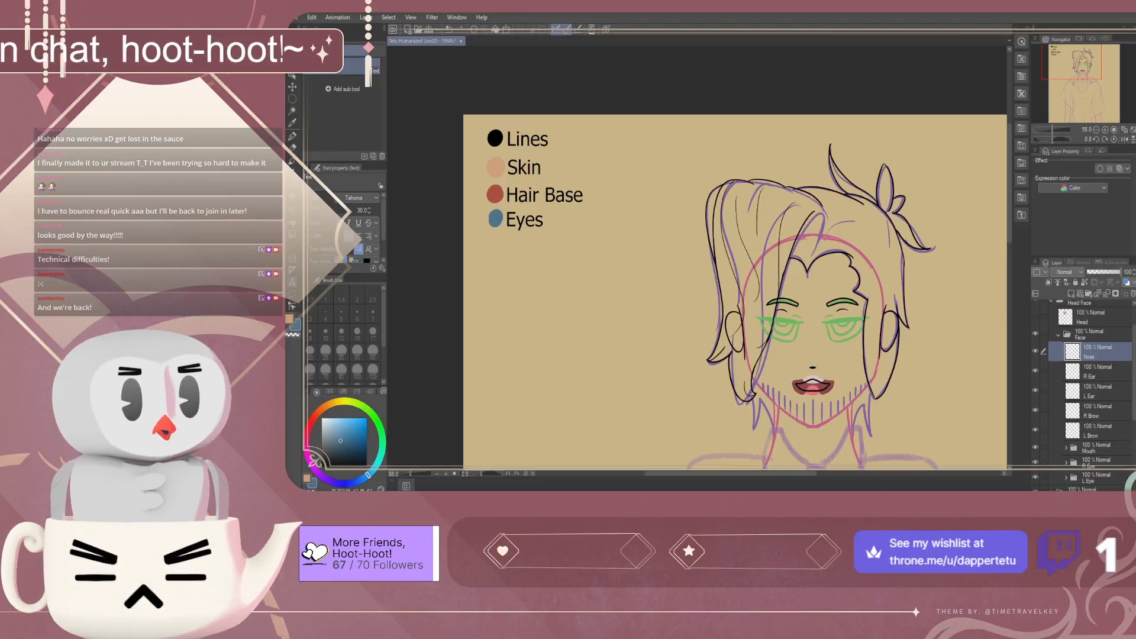
scroll(1098, 389, down, 1)
click(1058, 318)
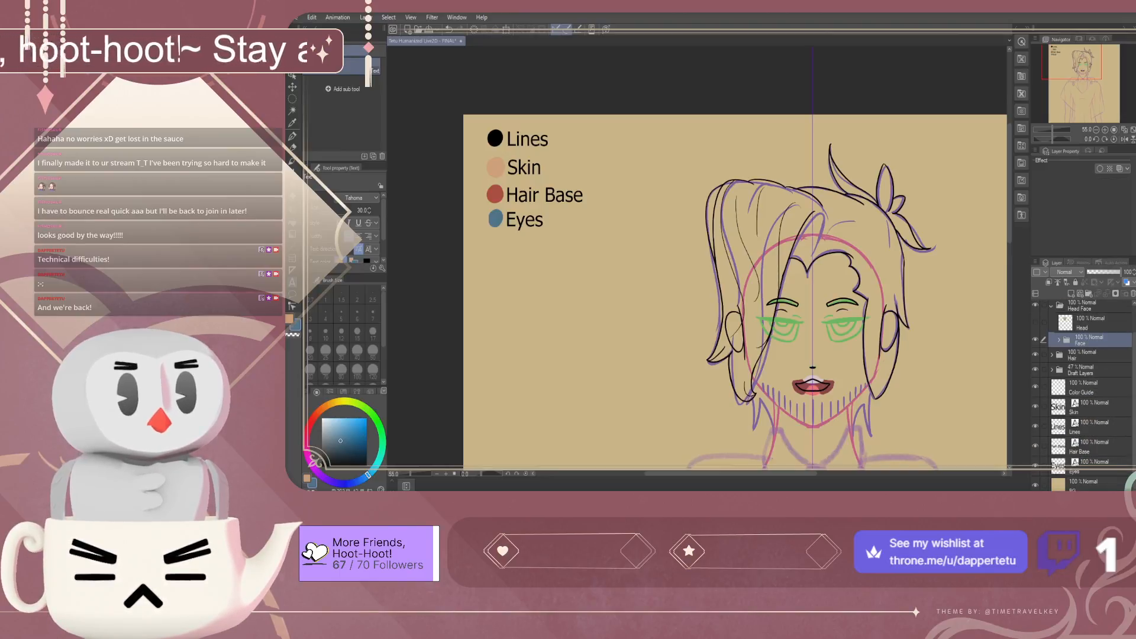
click(1058, 340)
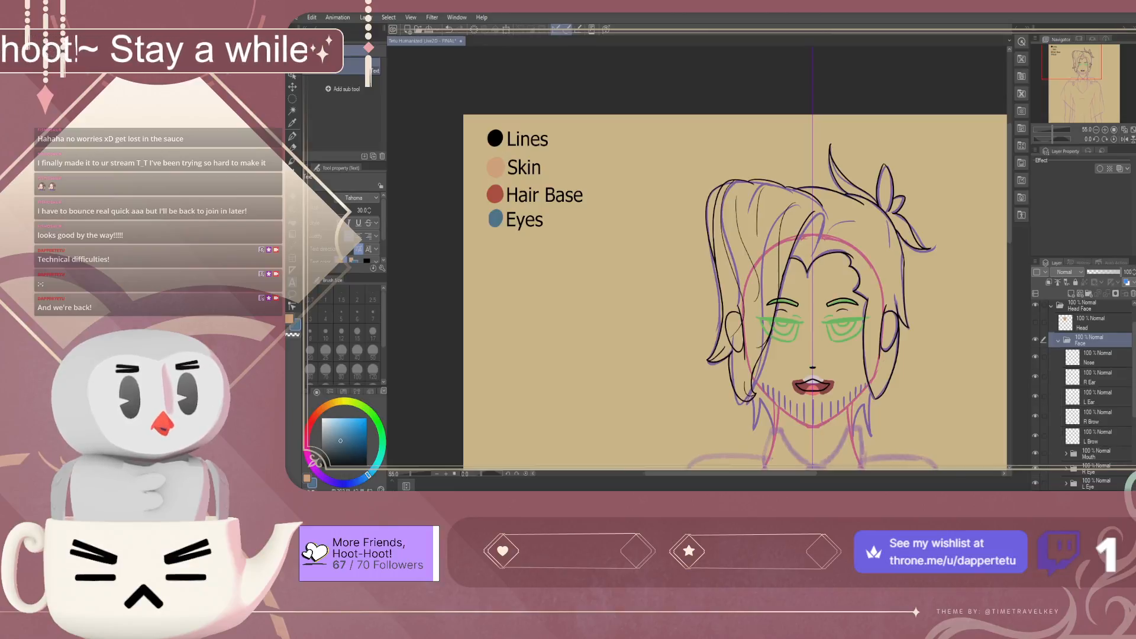
scroll(1088, 385, down, 1)
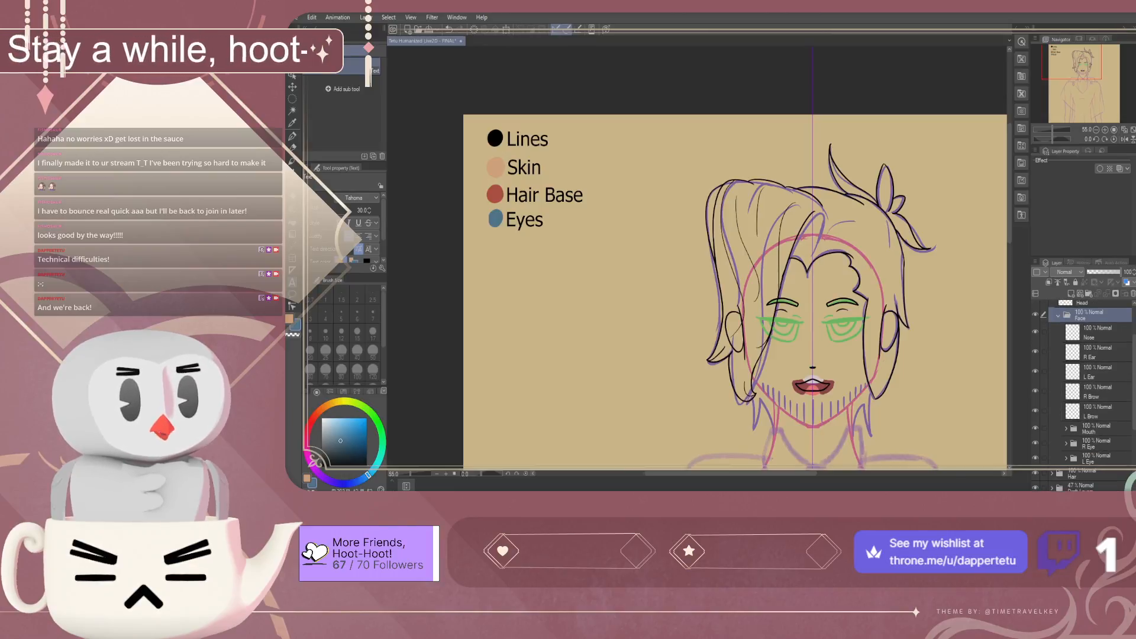
click(1066, 428)
scroll(1089, 402, down, 2)
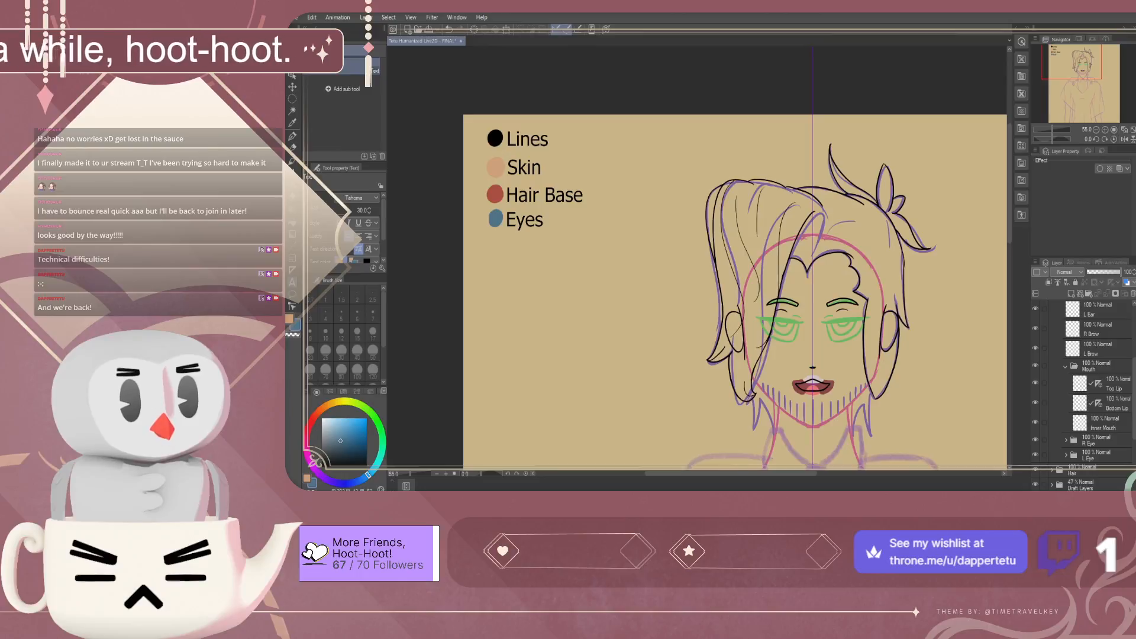
click(1104, 423)
Sample the dark maroon of the sketched mouth and paint a round swatch below the Eyes swatch on the Color Guide layer with the G-pen
scroll(824, 407, up, 2)
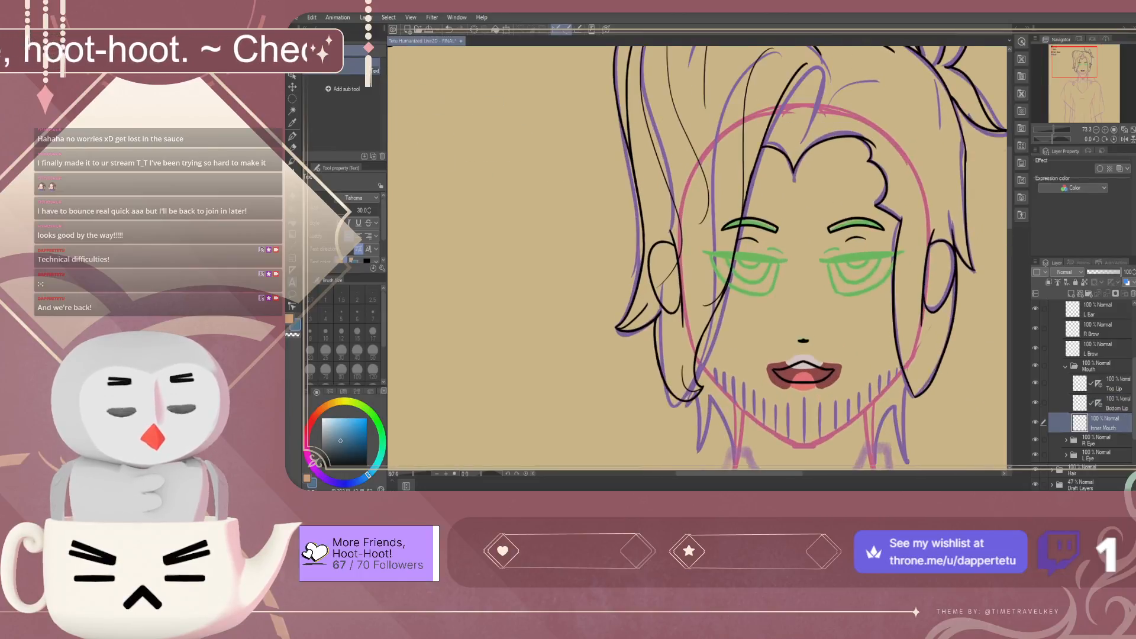
scroll(824, 406, up, 4)
scroll(886, 349, down, 5)
scroll(609, 201, up, 3)
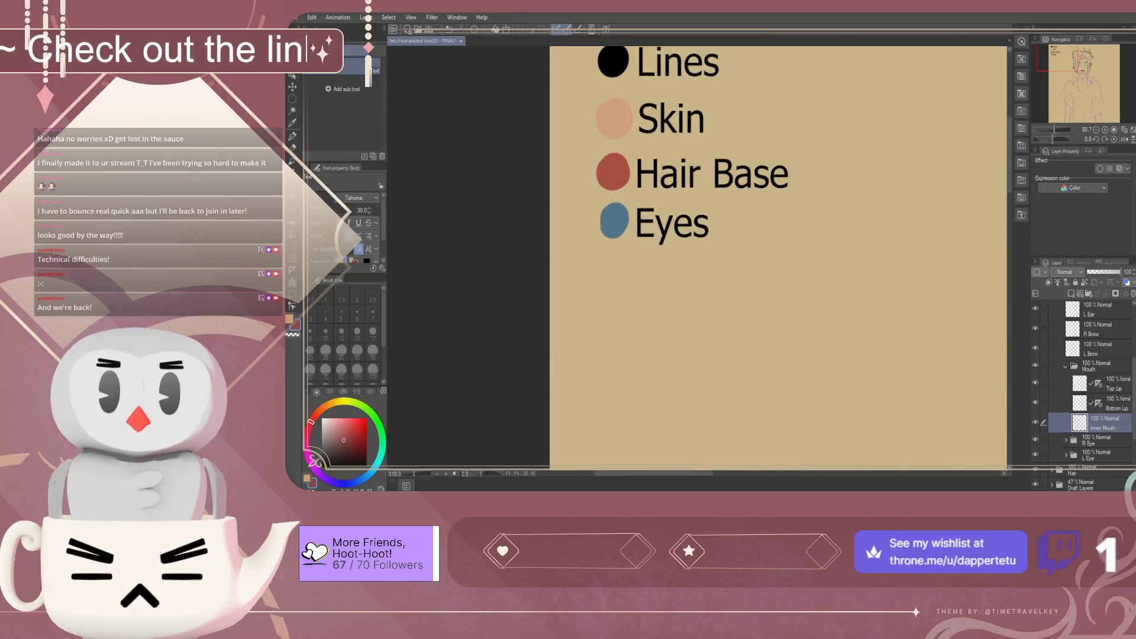
scroll(1089, 384, down, 3)
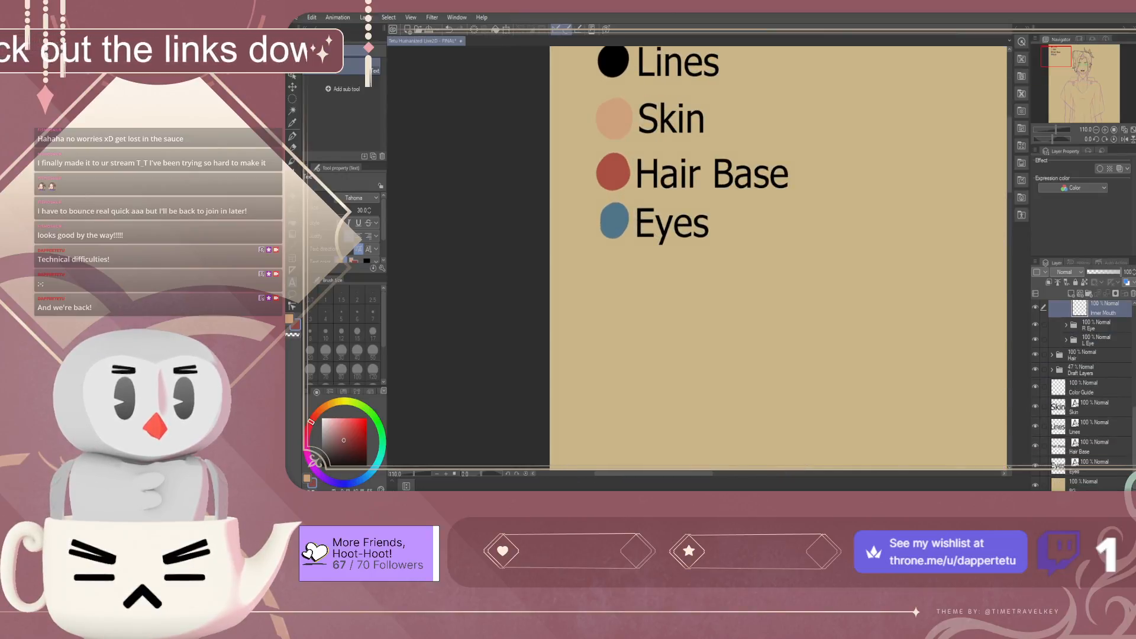
click(1088, 388)
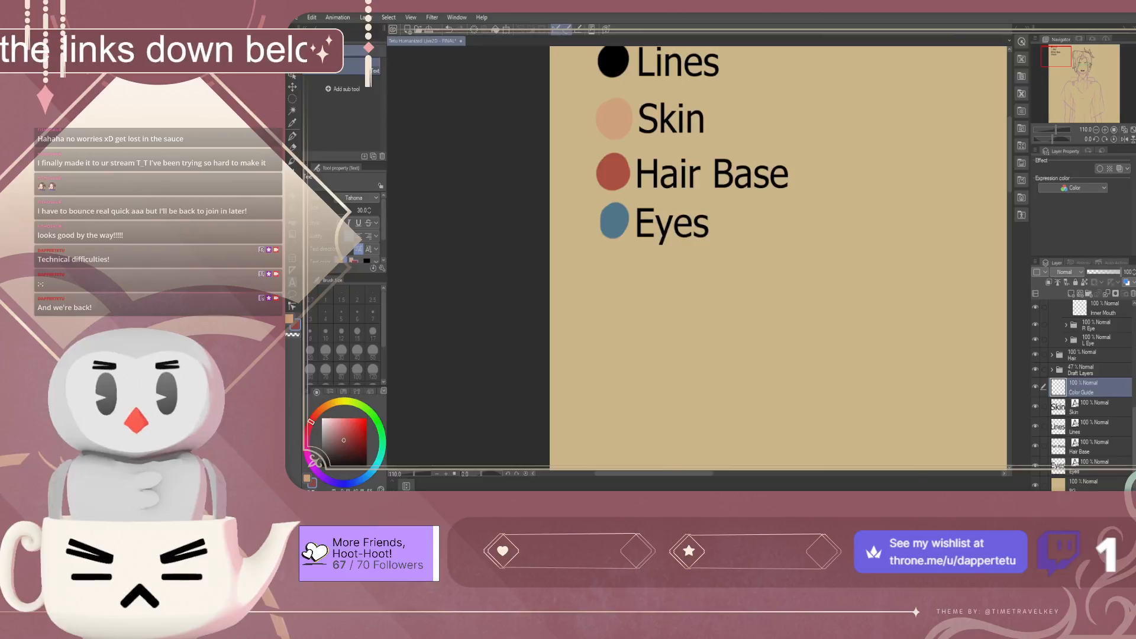
key(p)
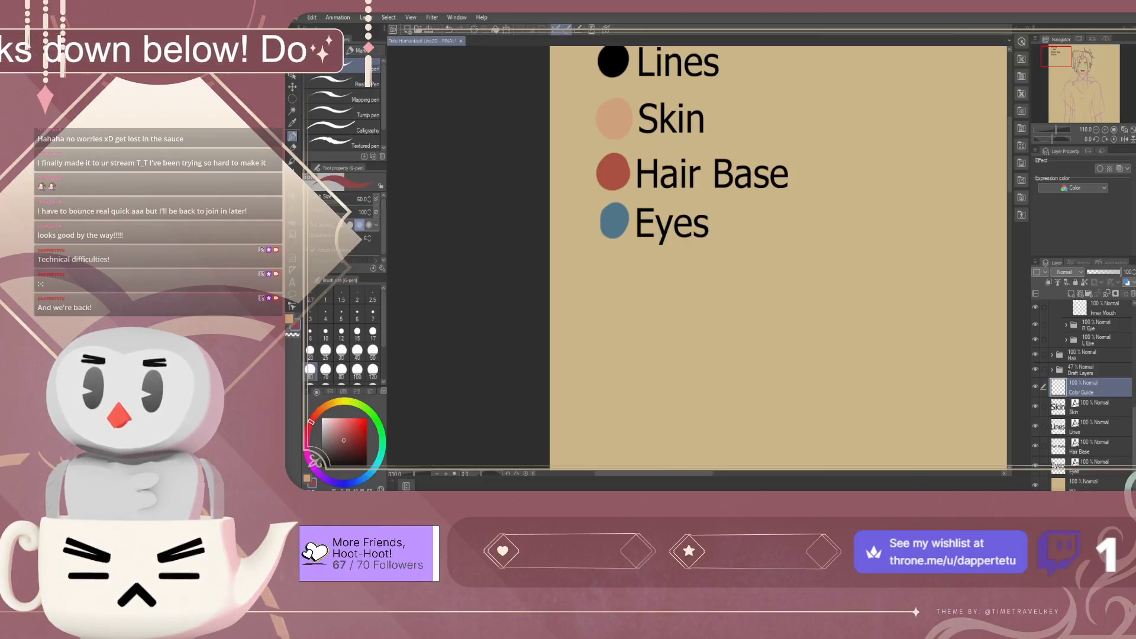
drag(615, 267, 613, 266)
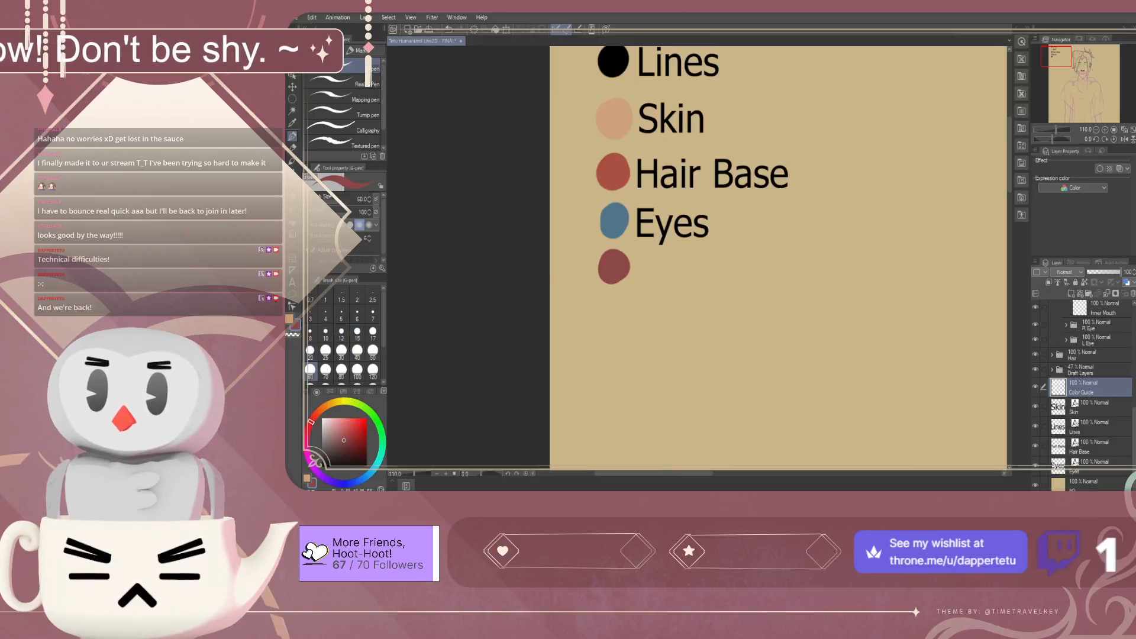
Add a black size 18 text label reading "Inner Mouth" and place it right beside the maroon swatch
key(t)
click(651, 275)
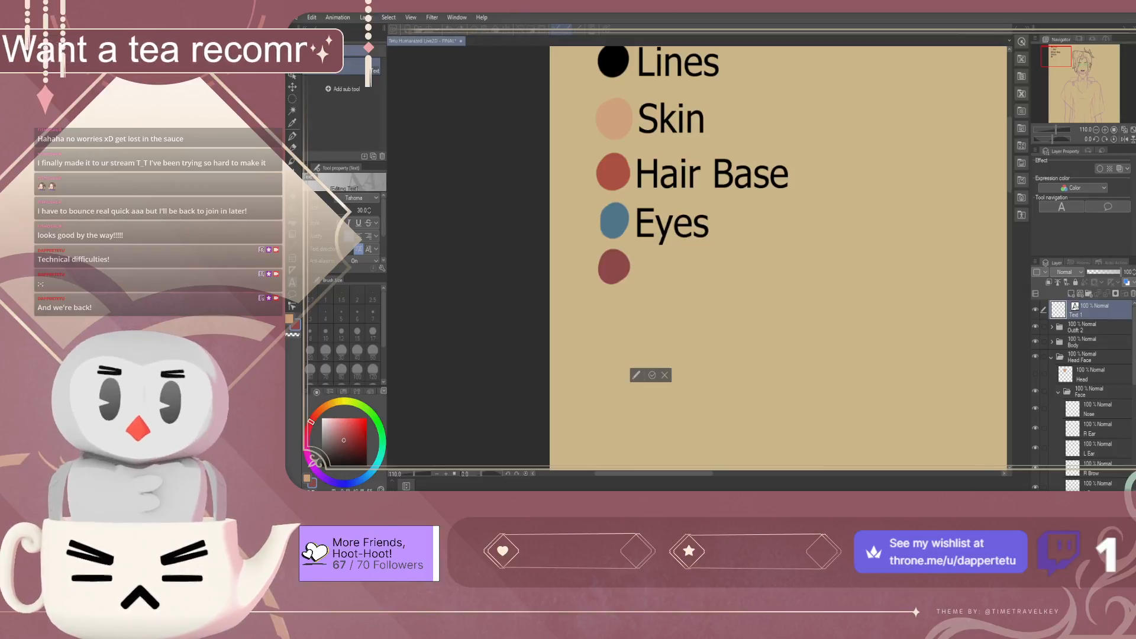
click(340, 210)
right_click(613, 119)
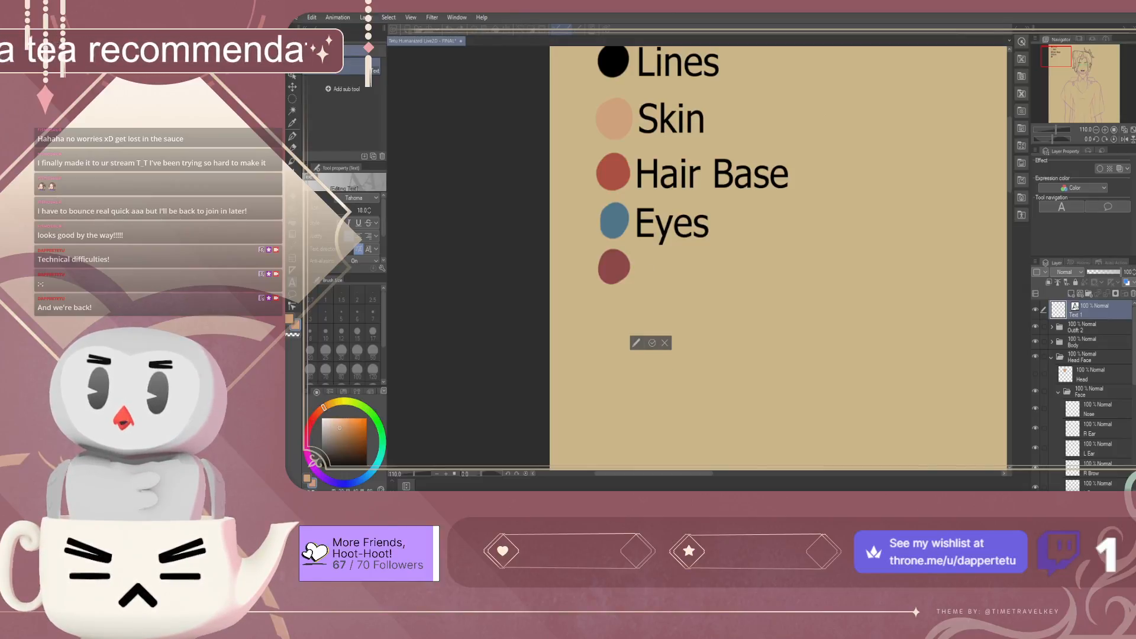
right_click(613, 61)
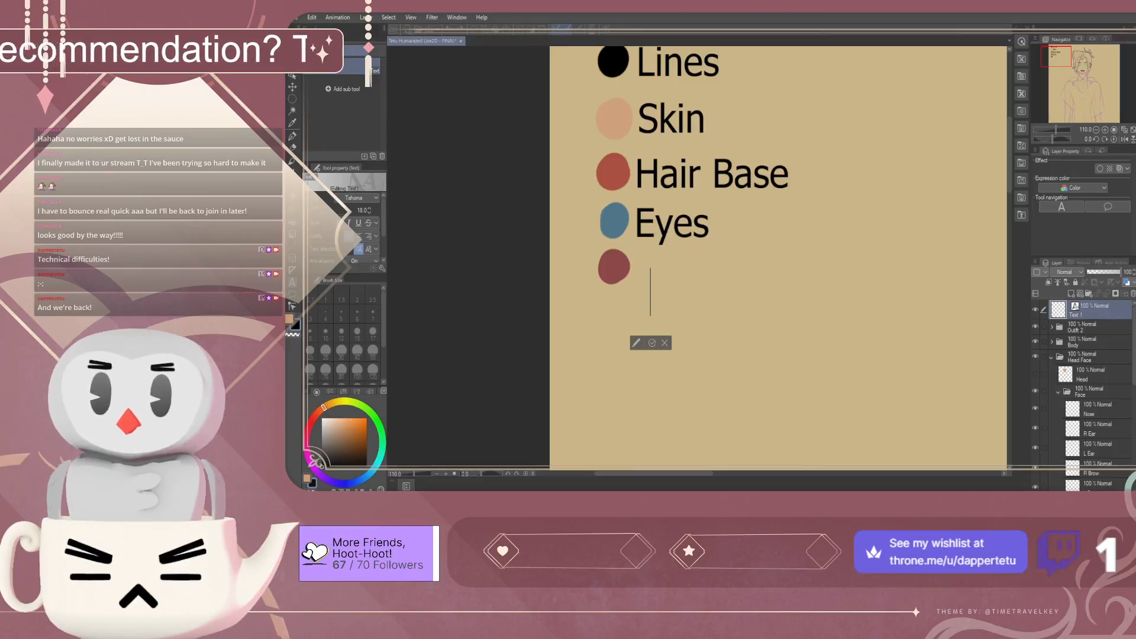
text(Inner M)
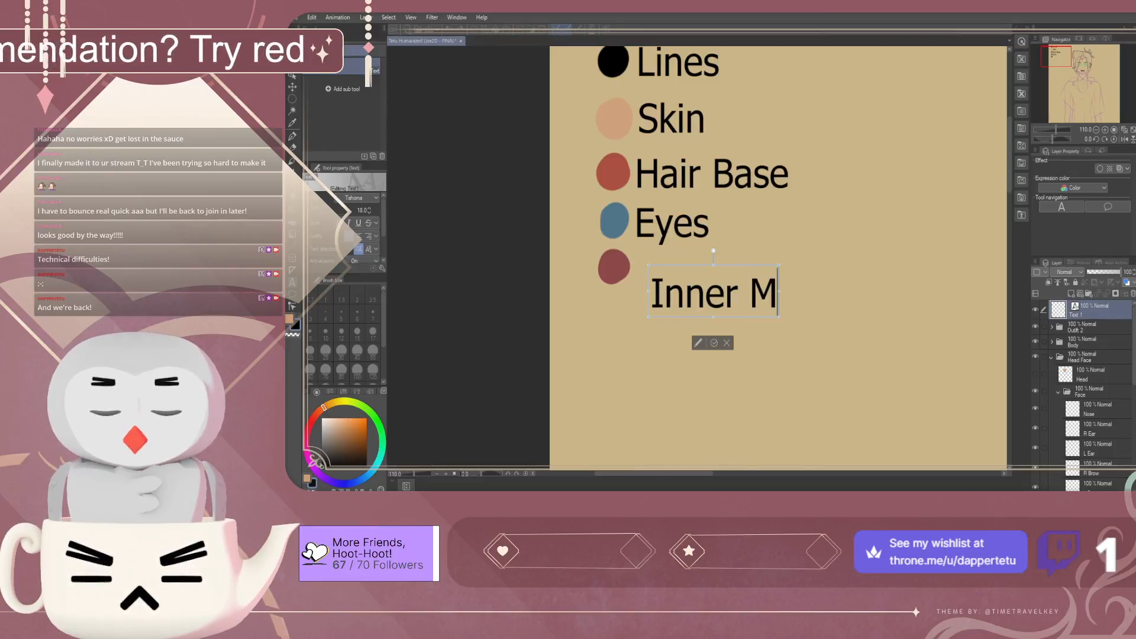
text(outh)
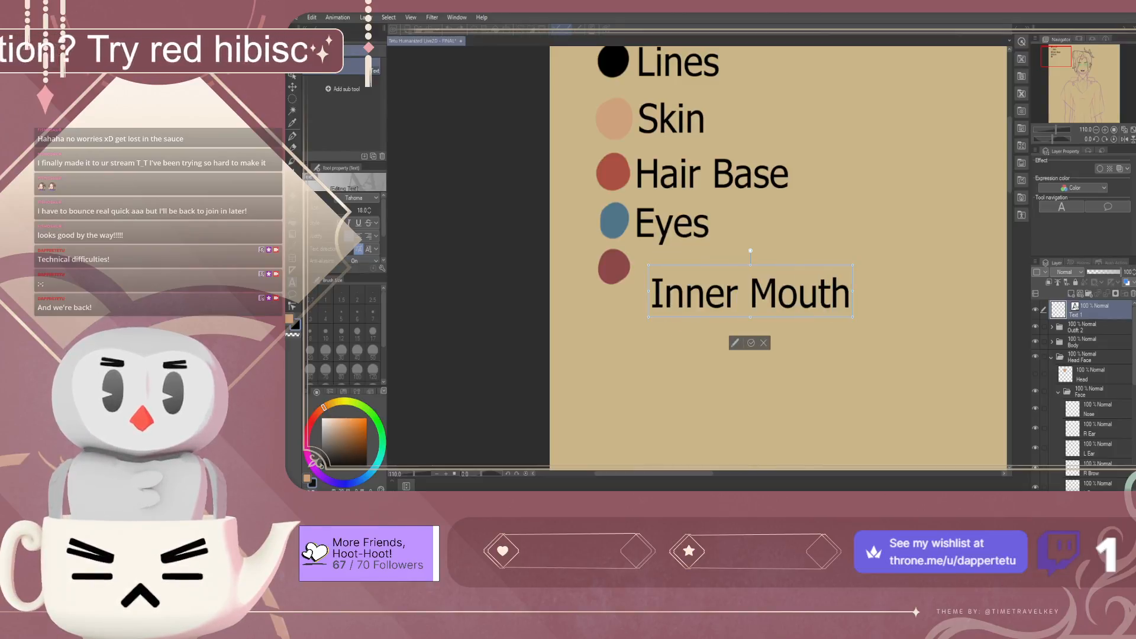
key(Escape)
drag(750, 291, 735, 265)
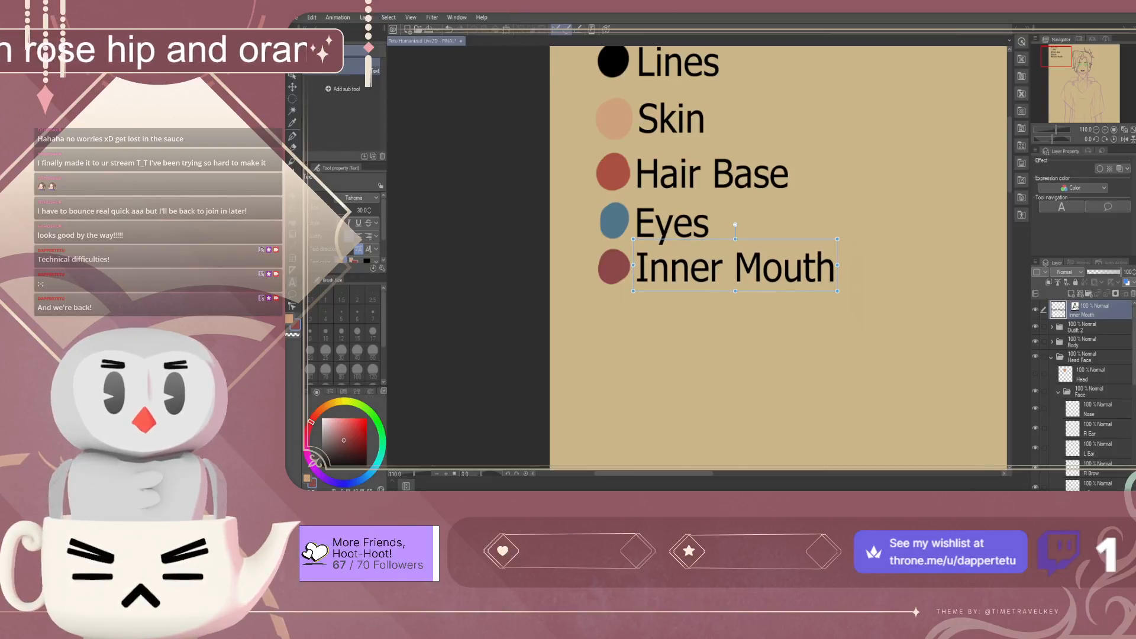
Move the Inner Mouth text layer beneath the Eyes text layer and return to the Color Guide layer
scroll(1083, 391, down, 5)
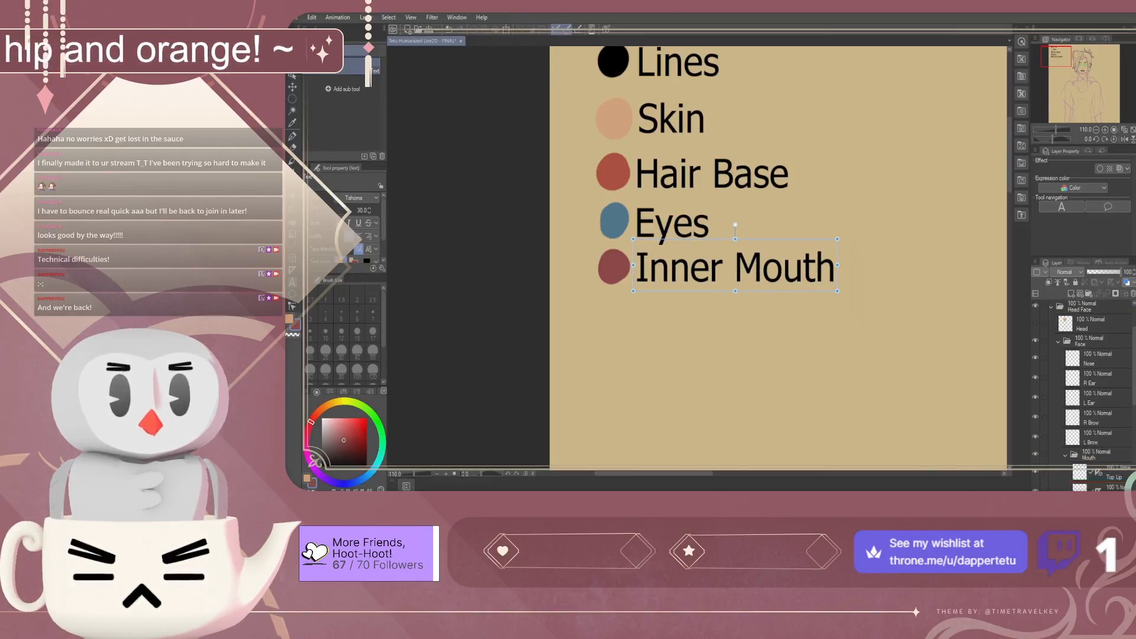
scroll(1083, 390, down, 5)
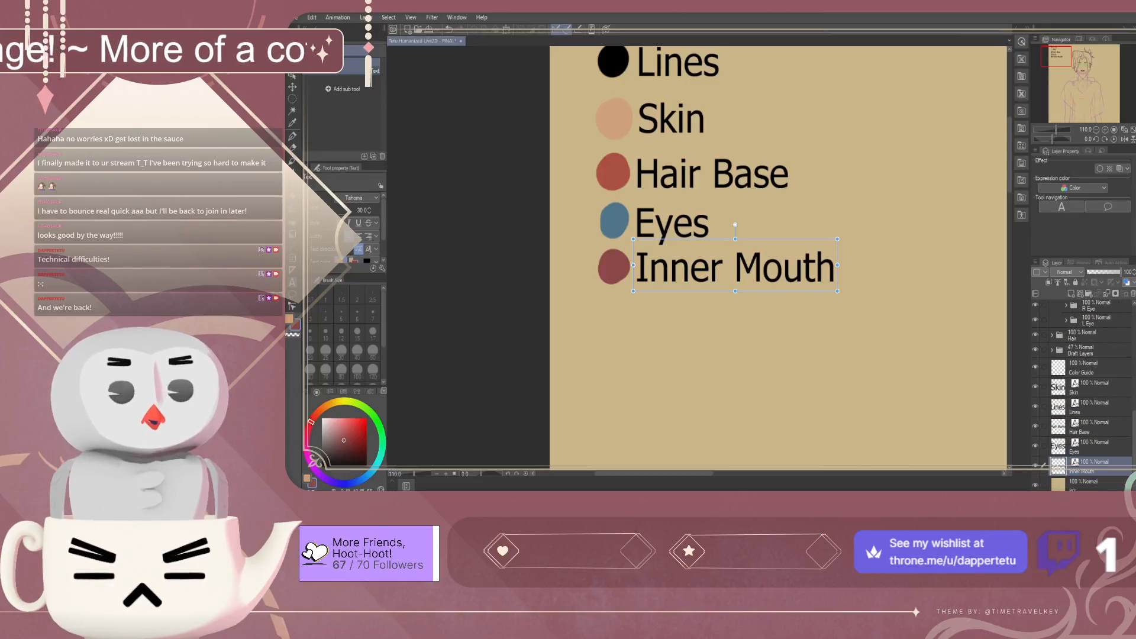
click(1089, 367)
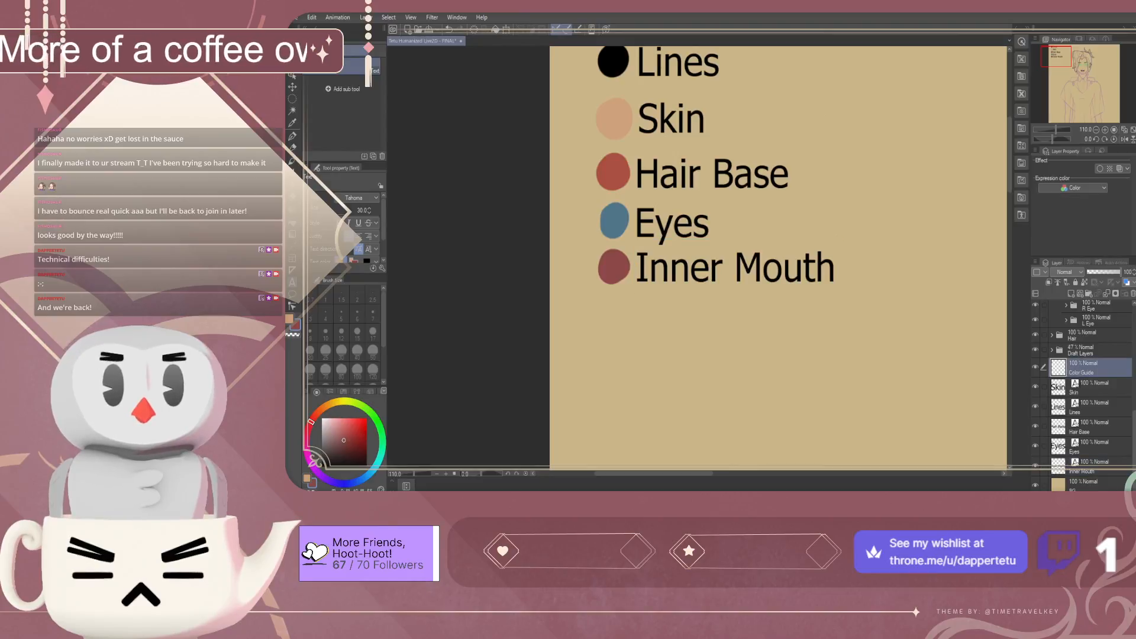
Sample the pink of the sketched tongue and paint a round swatch below the Inner Mouth swatch with the G-pen
scroll(658, 328, down, 10)
scroll(908, 418, up, 3)
scroll(834, 408, up, 8)
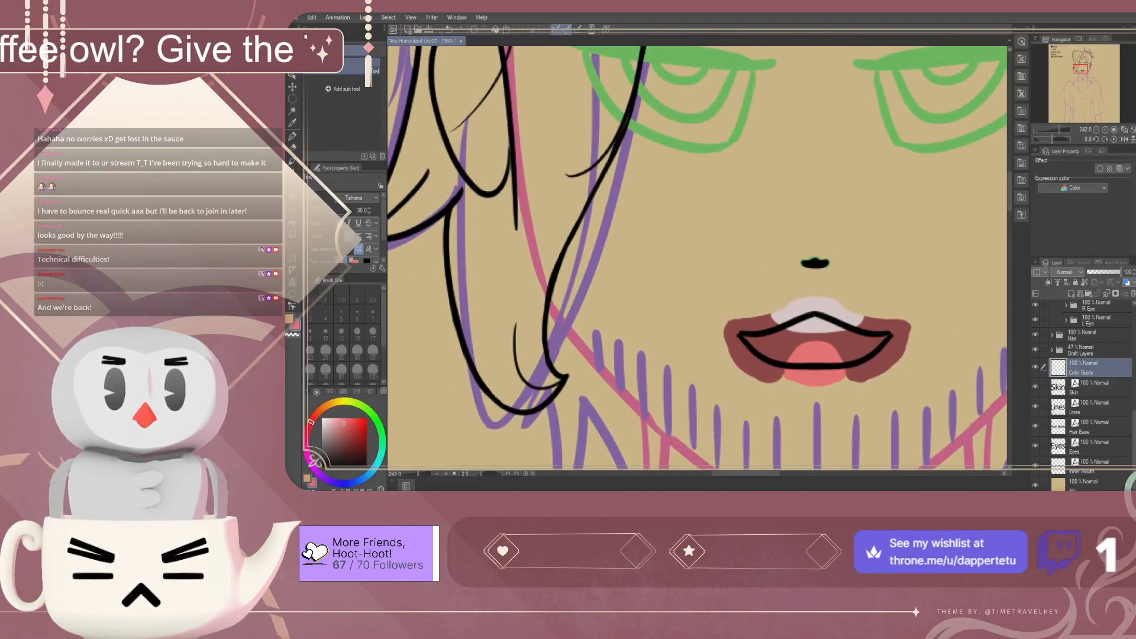
scroll(840, 450, down, 10)
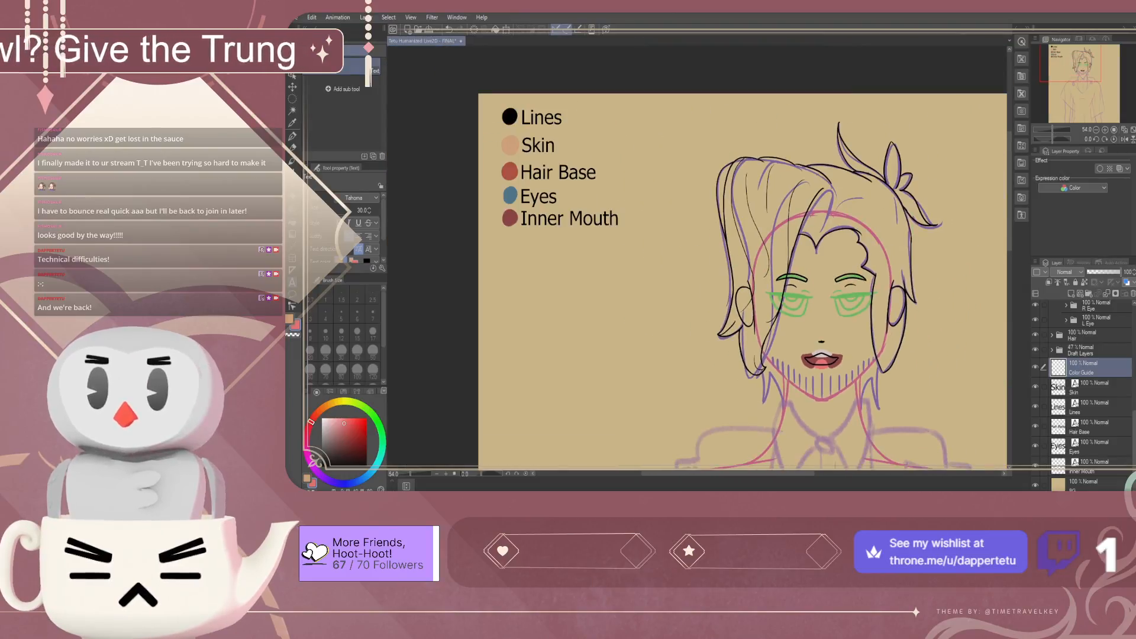
scroll(503, 246, up, 4)
scroll(506, 243, up, 3)
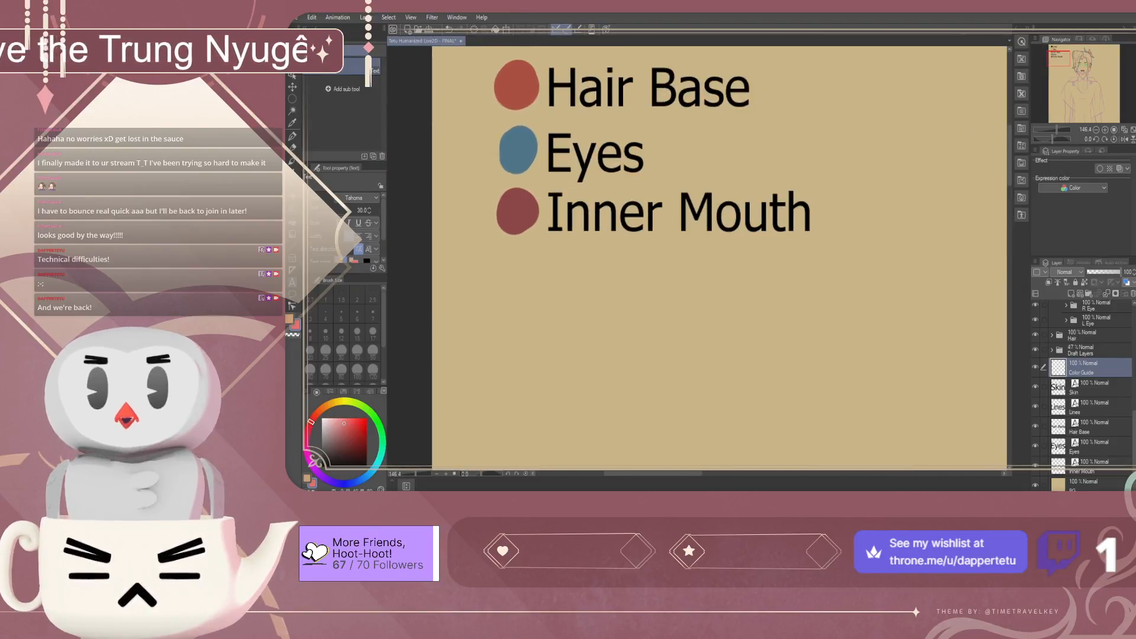
click(292, 136)
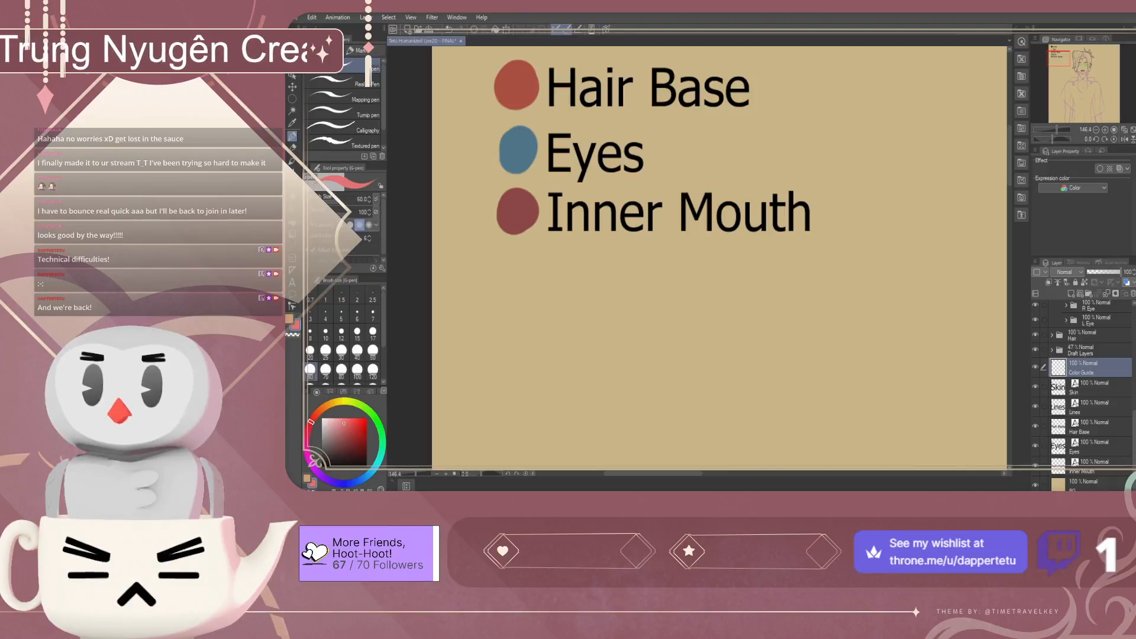
drag(520, 266, 516, 267)
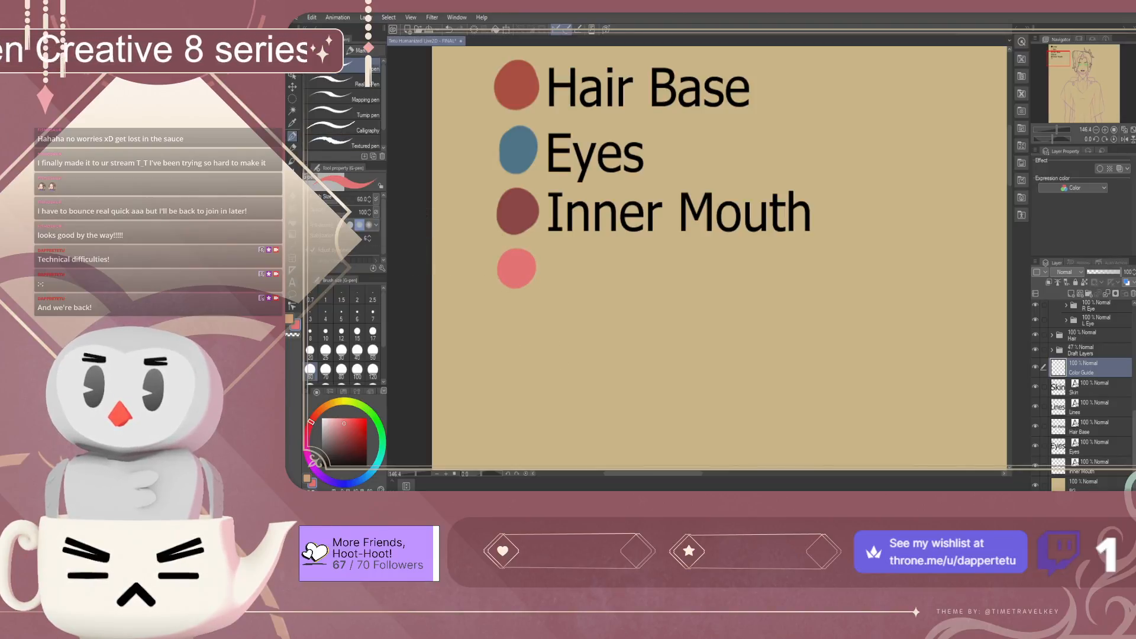
Add a black size 18 text label reading "Tongue" and place it right beside the pink swatch
key(t)
click(555, 272)
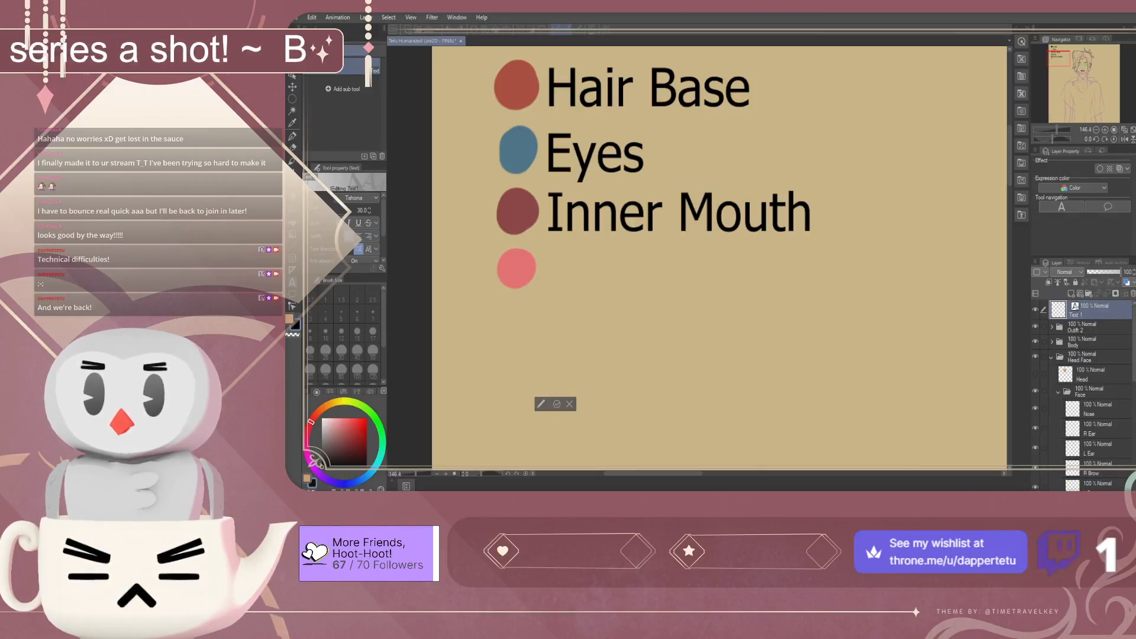
click(362, 210)
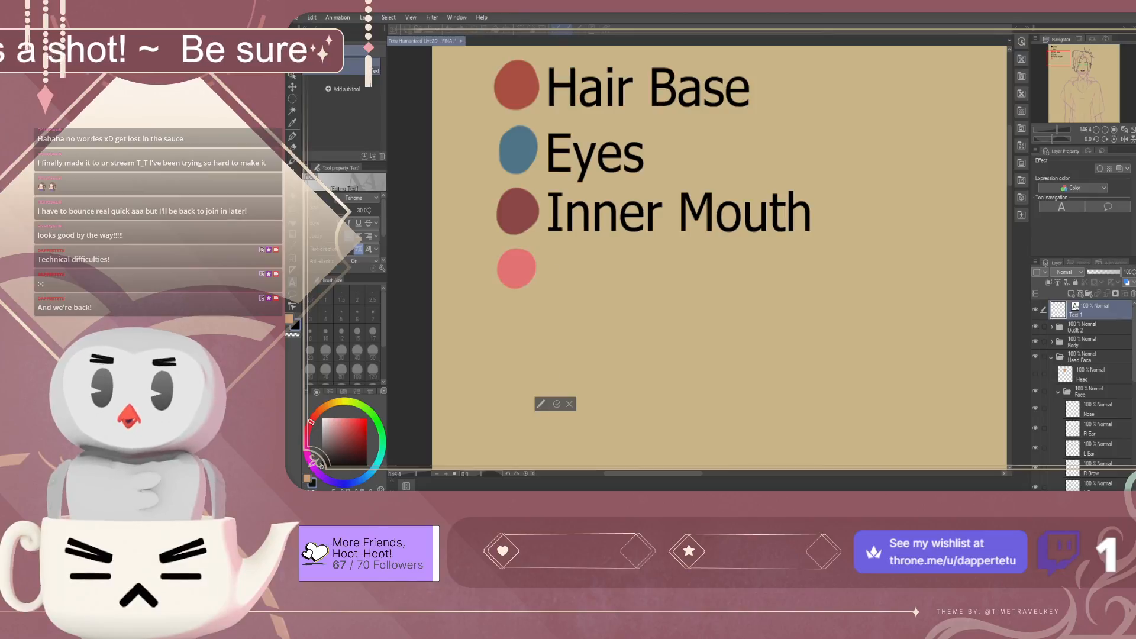
text(18)
key(Return)
text(Tongue)
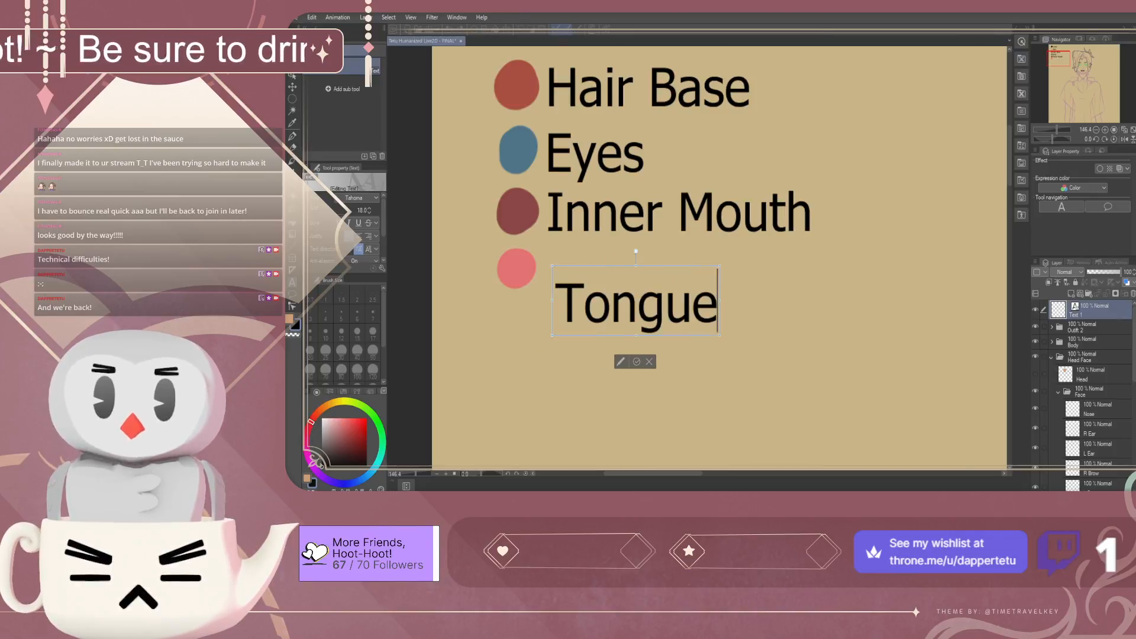
key(Escape)
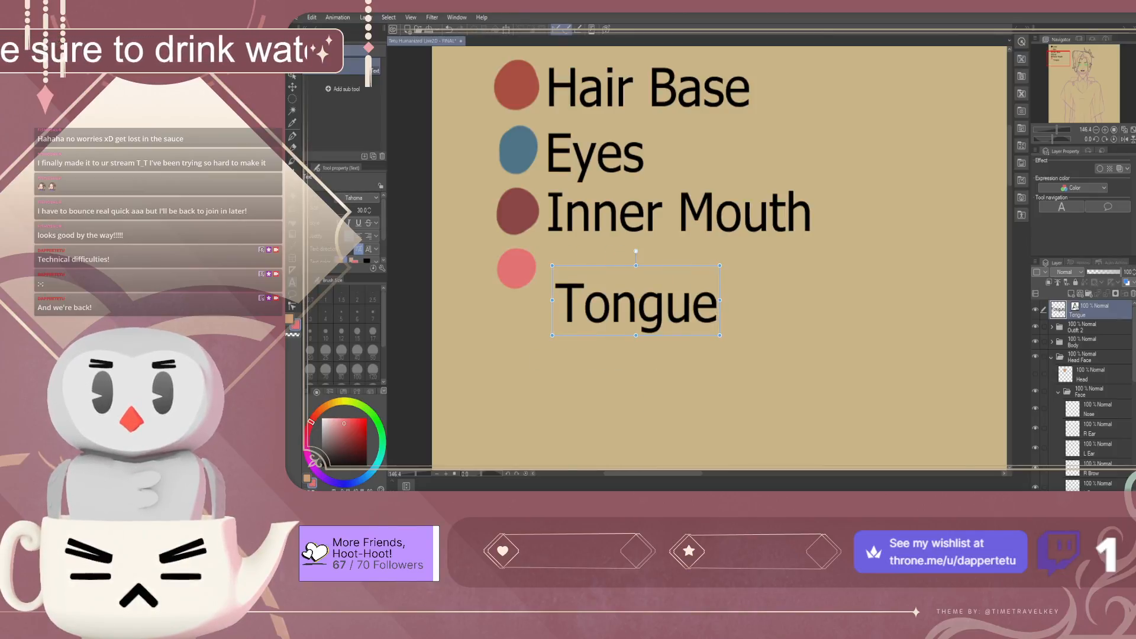
drag(636, 303, 623, 266)
Move the Tongue text layer beneath the Inner Mouth text layer
scroll(623, 218, down, 5)
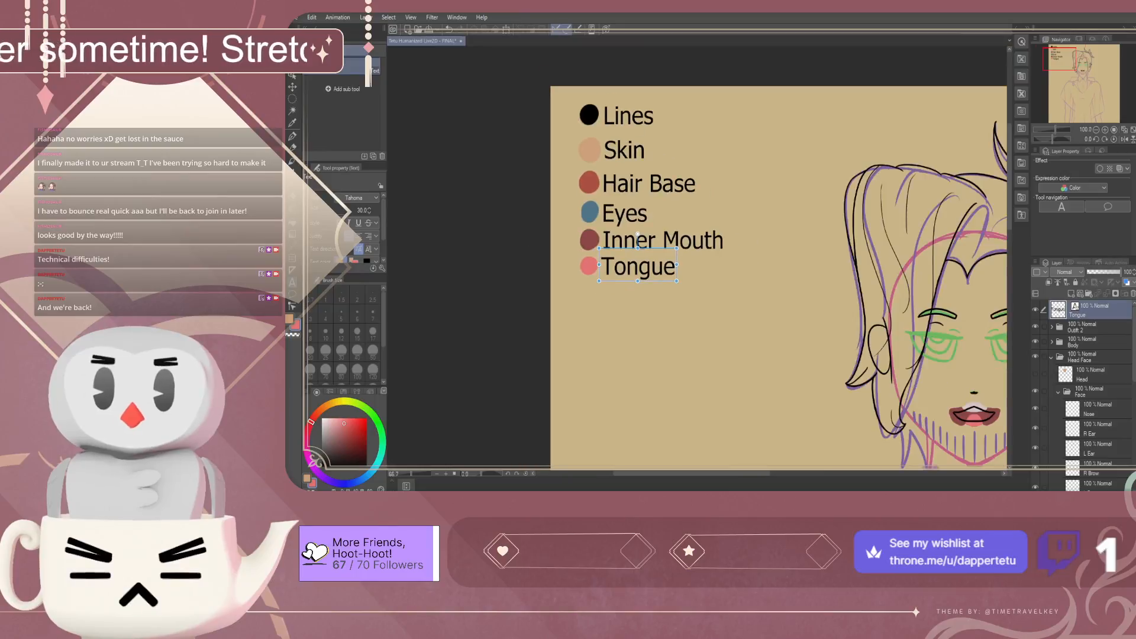
scroll(1083, 391, down, 3)
scroll(1086, 390, down, 8)
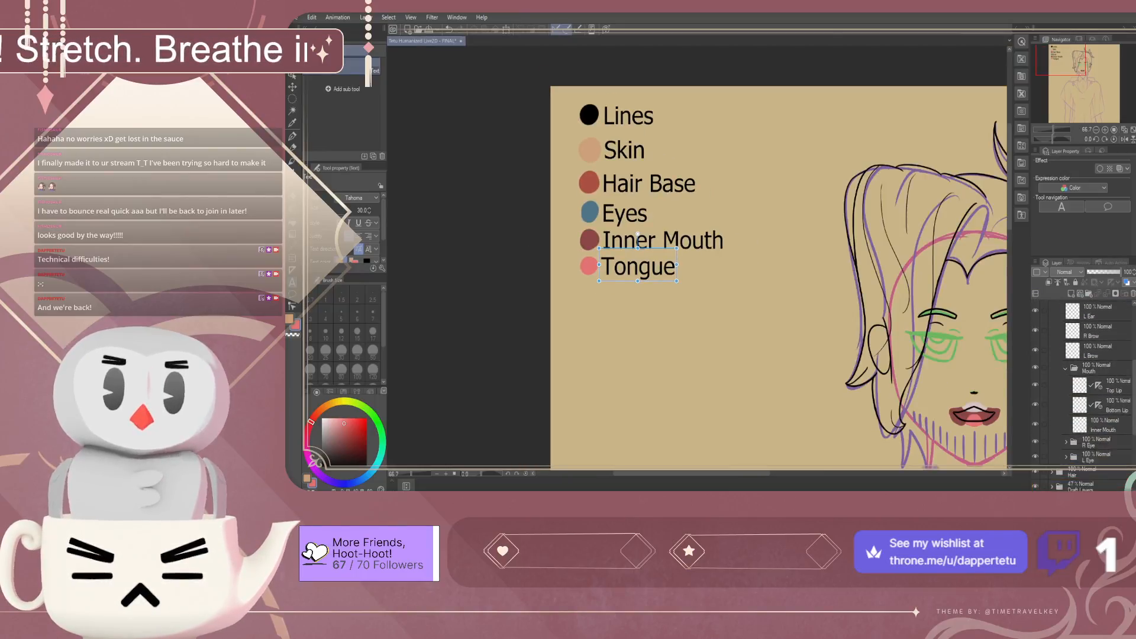
scroll(1083, 390, down, 3)
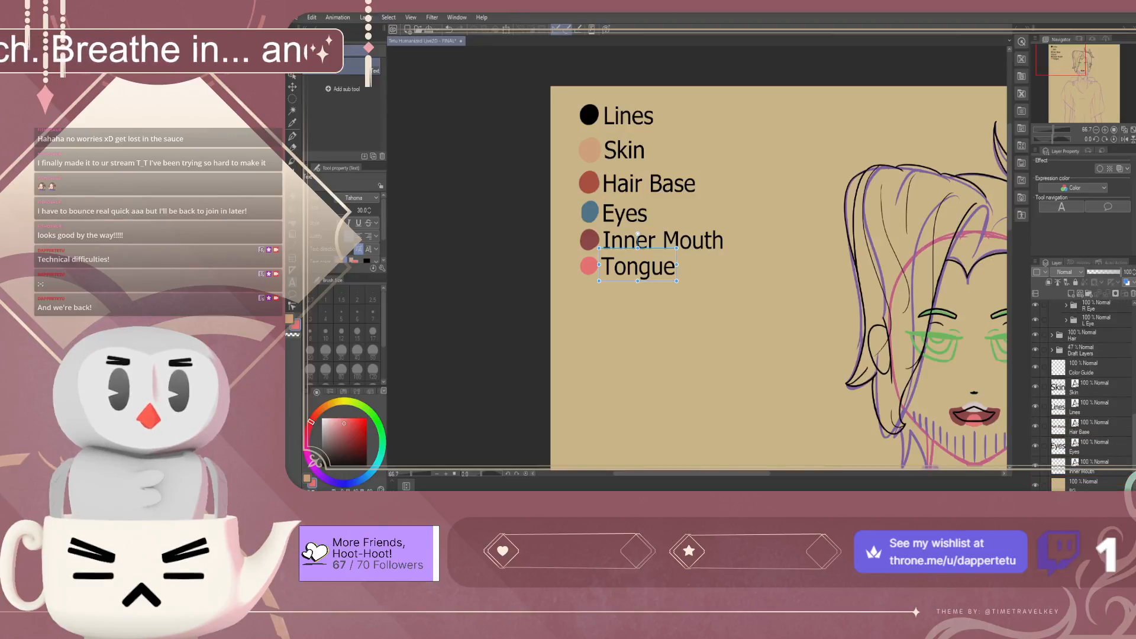
scroll(1082, 390, down, 1)
Nudge the Skin label slightly left and up so it sits closer to its swatch
click(622, 151)
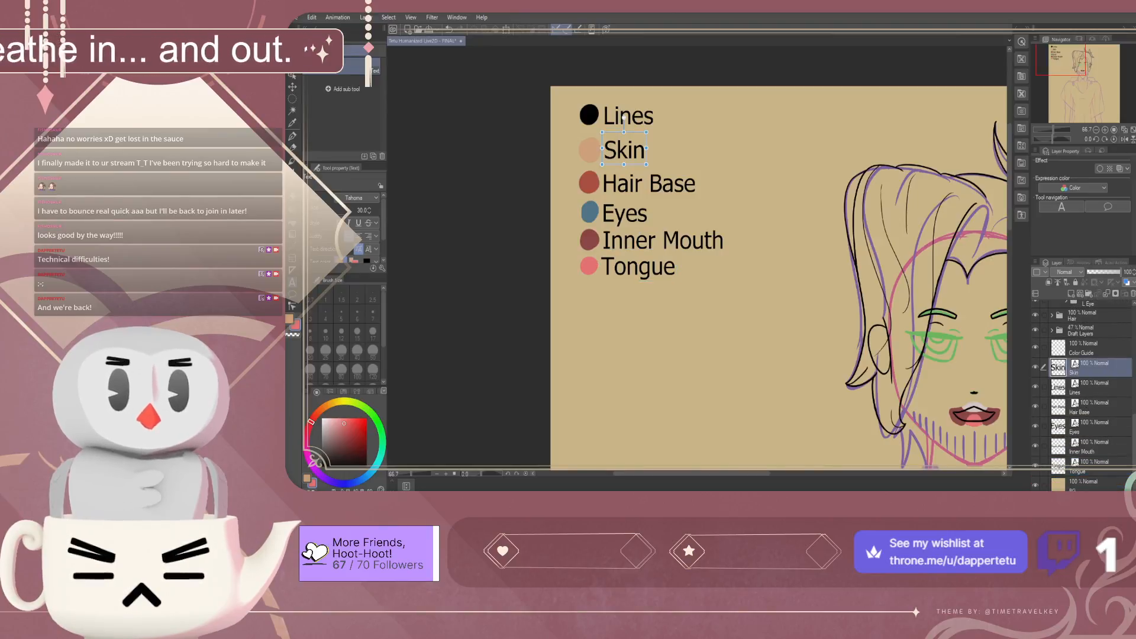
drag(623, 118, 622, 118)
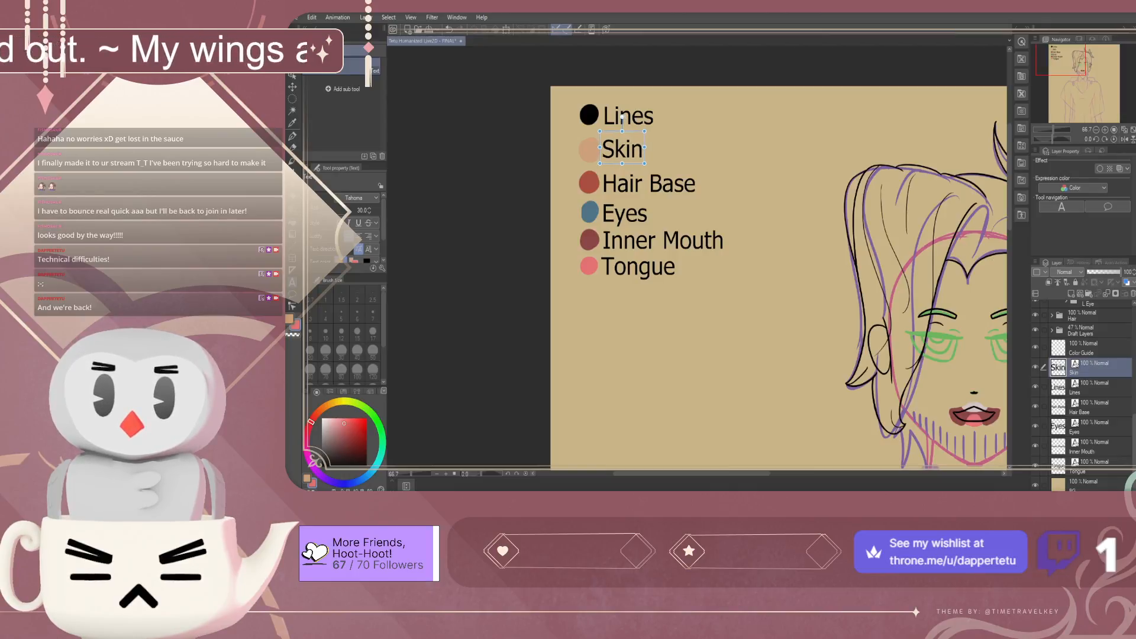
key(Right)
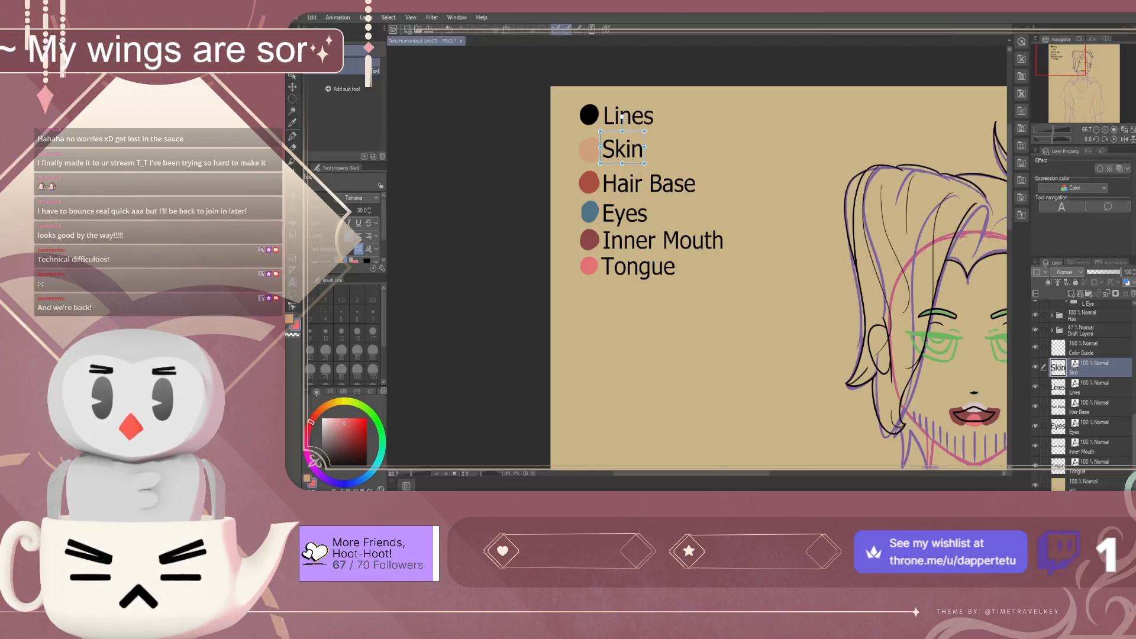
Nudge the Lines label slightly left and down, and move its text layer above the Skin text layer
click(621, 117)
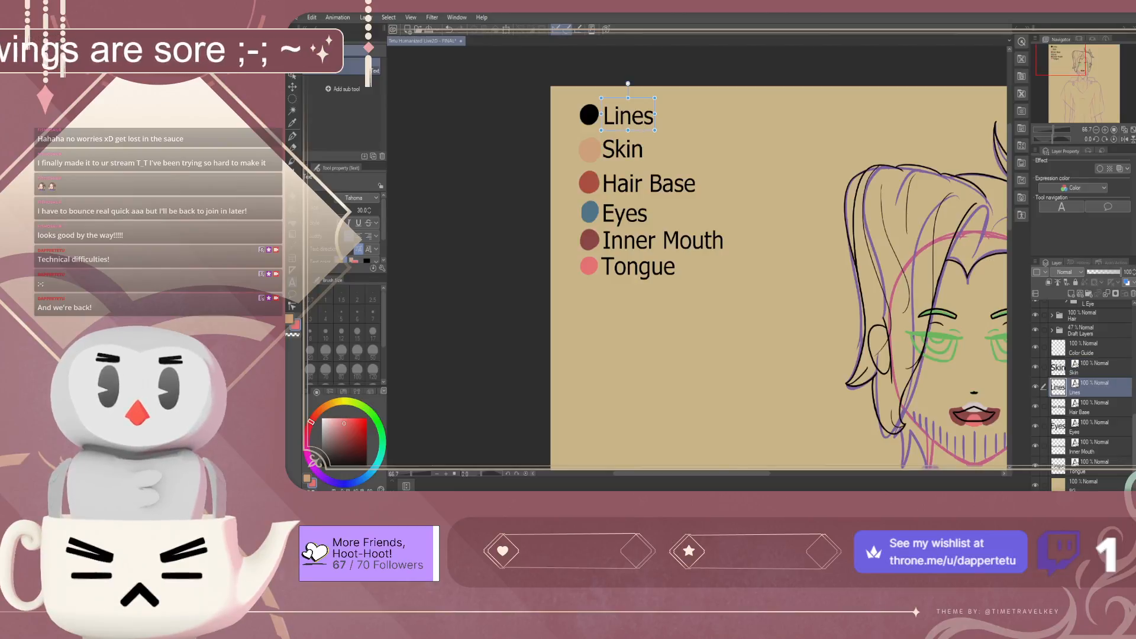
key(Left)
key(Left)
key(Down)
key(Down)
key(Down)
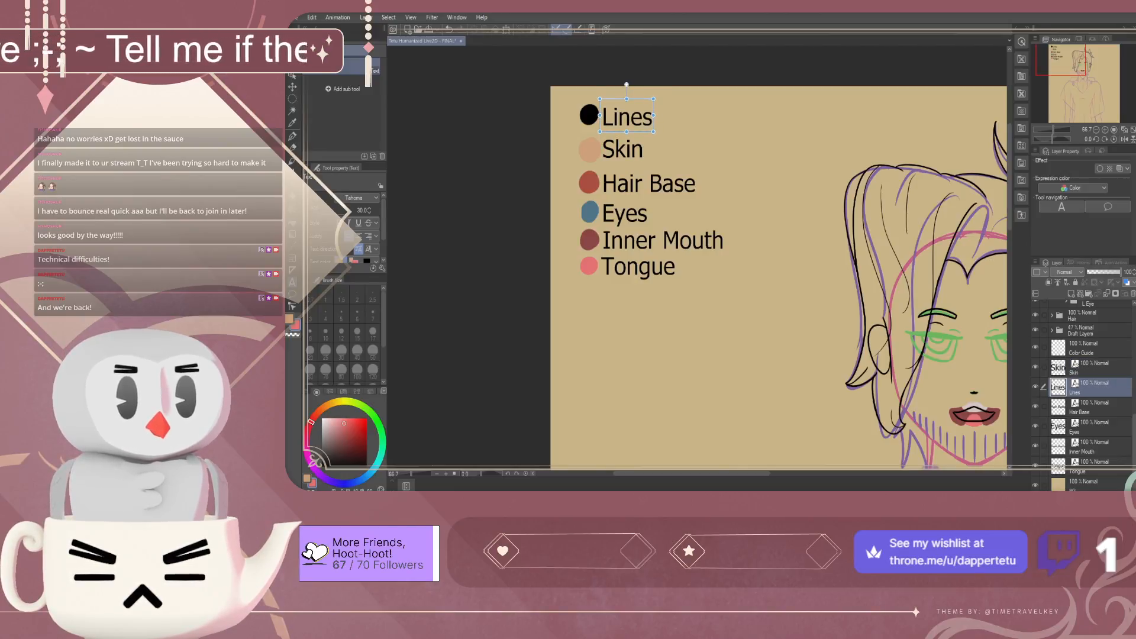
key(ctrl+])
Sample the pale pinkish white of the sketched teeth and paint a round swatch below the Tongue swatch on the Color Guide layer with the G-pen
click(1090, 347)
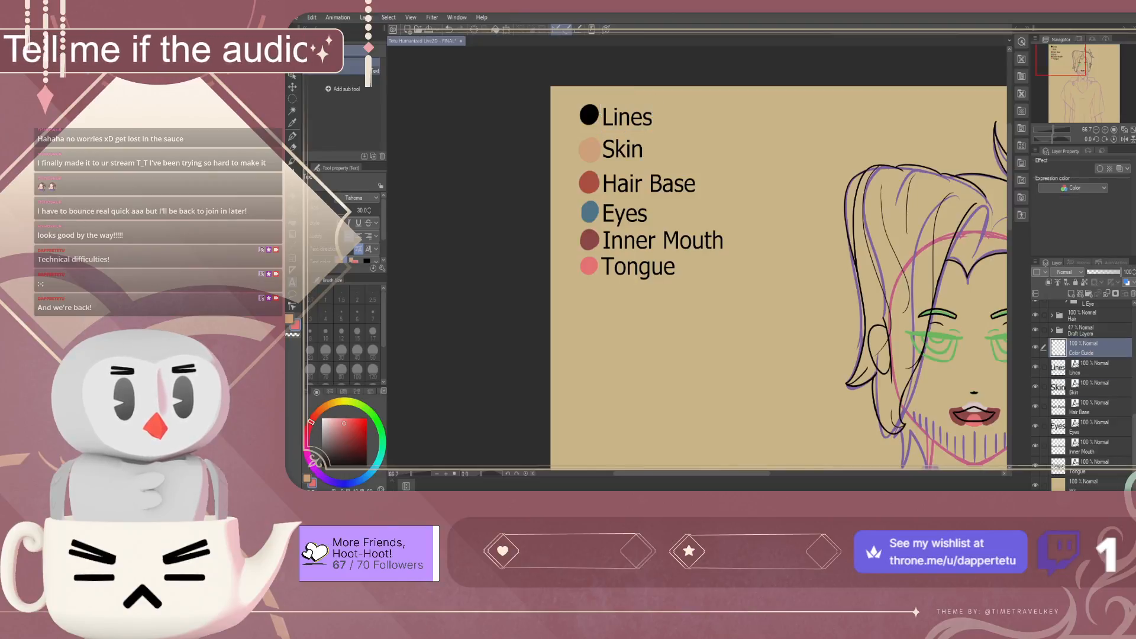
scroll(981, 428, down, 1)
drag(981, 427, 777, 355)
scroll(777, 355, up, 3)
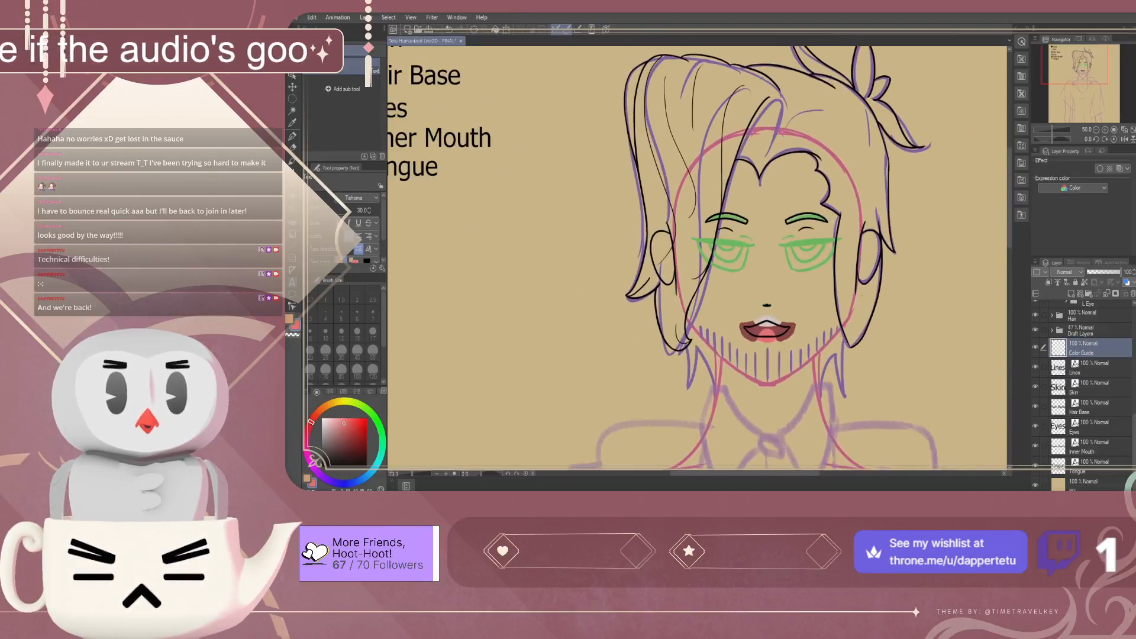
scroll(771, 331, up, 2)
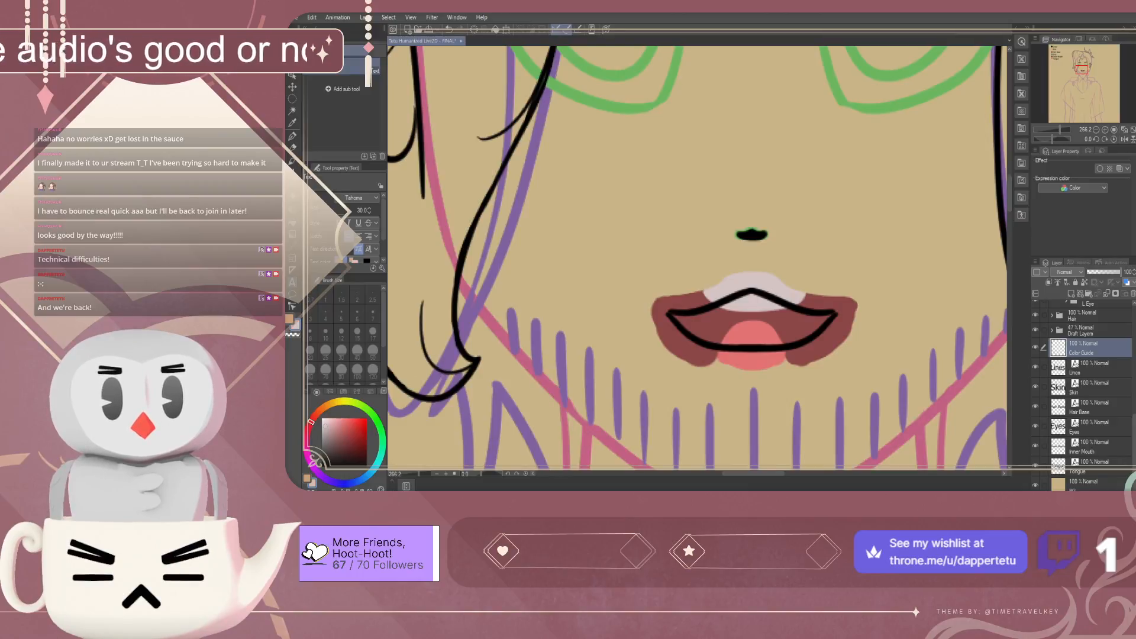
scroll(786, 322, down, 6)
scroll(535, 255, up, 2)
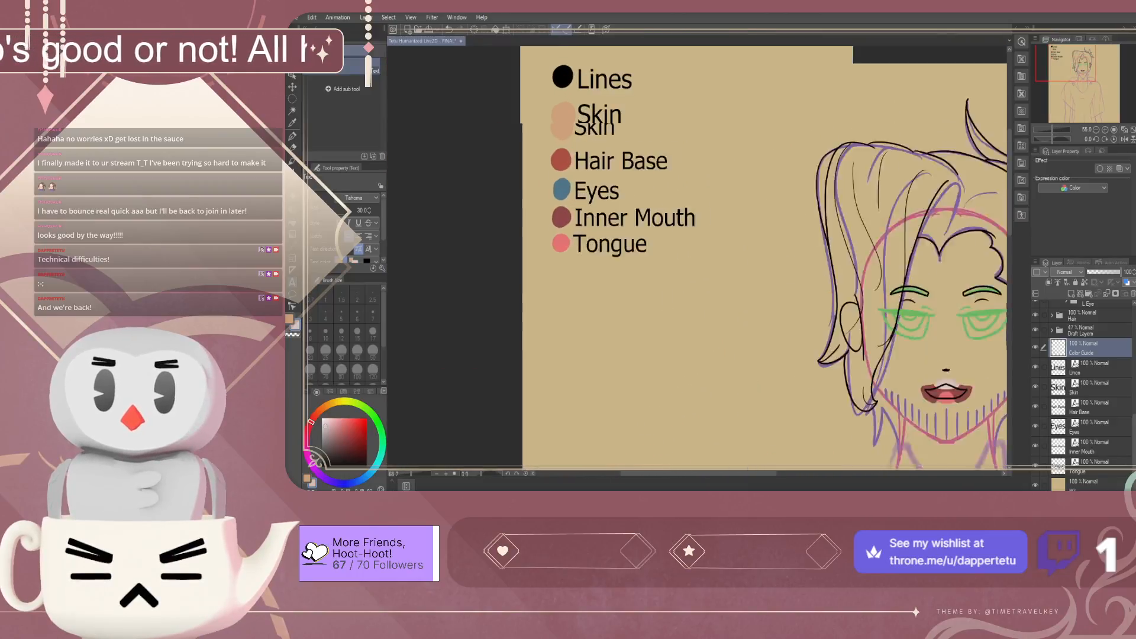
scroll(566, 256, up, 2)
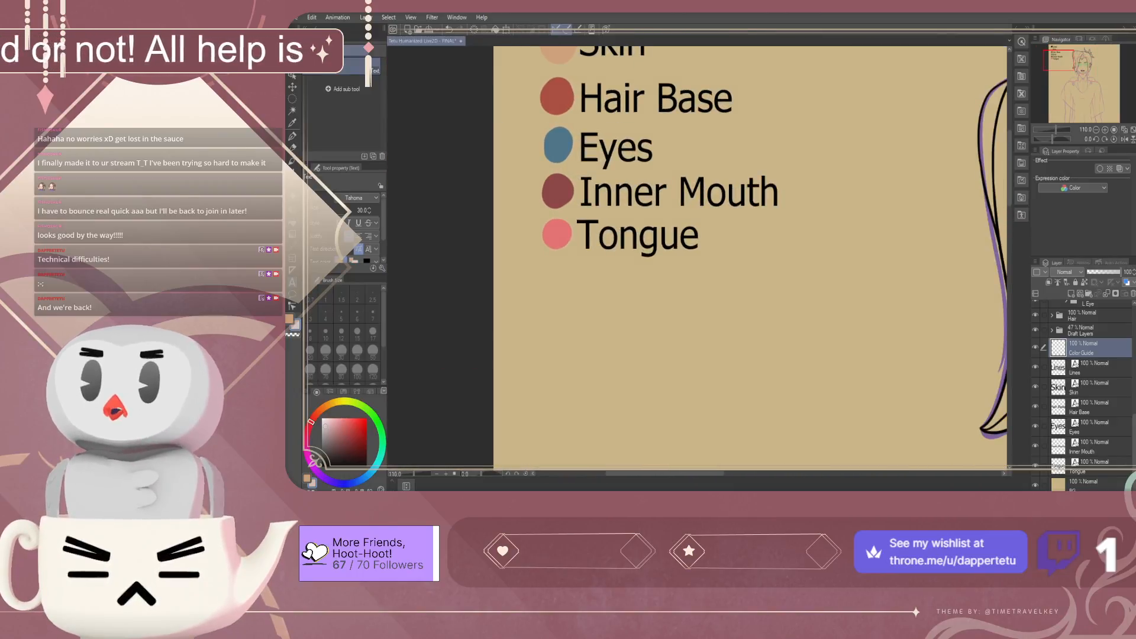
click(292, 135)
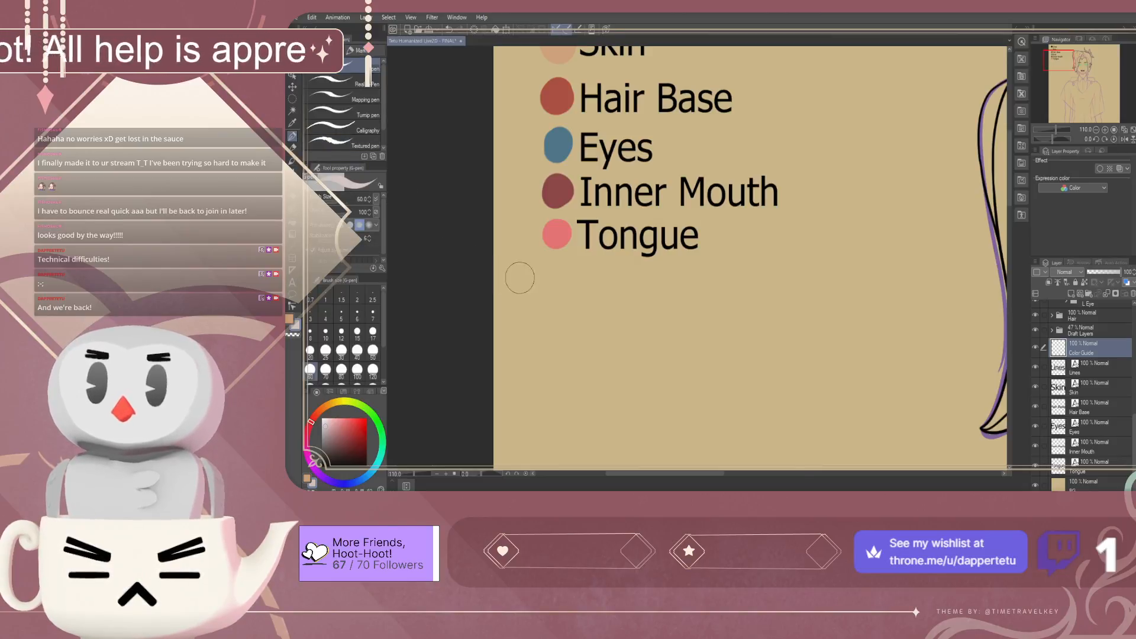
drag(557, 274, 558, 272)
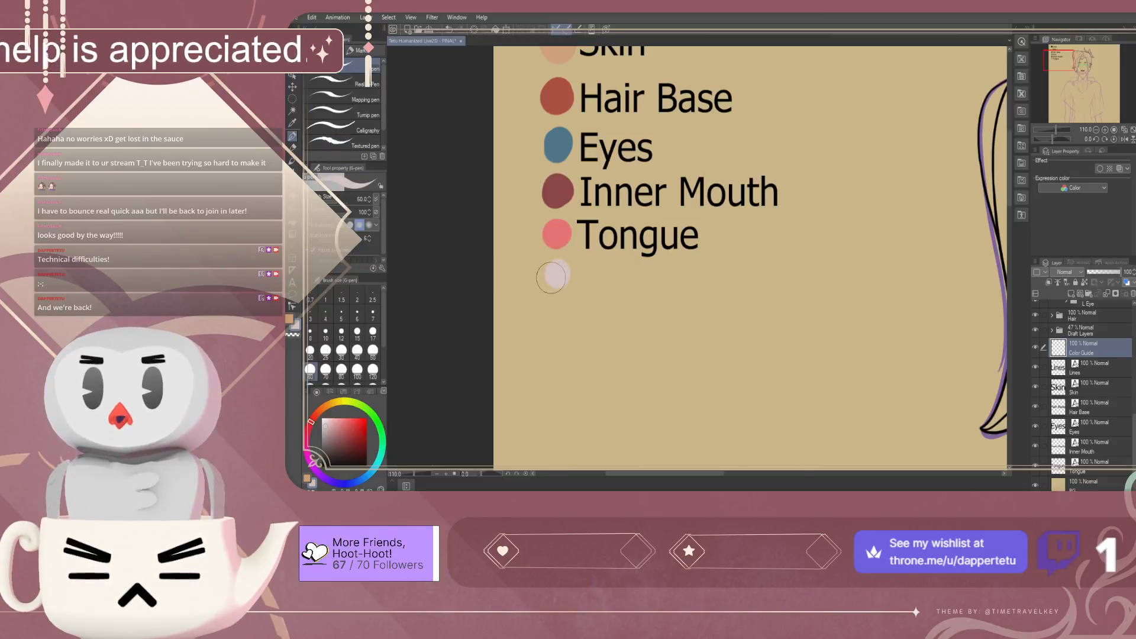
scroll(542, 290, up, 3)
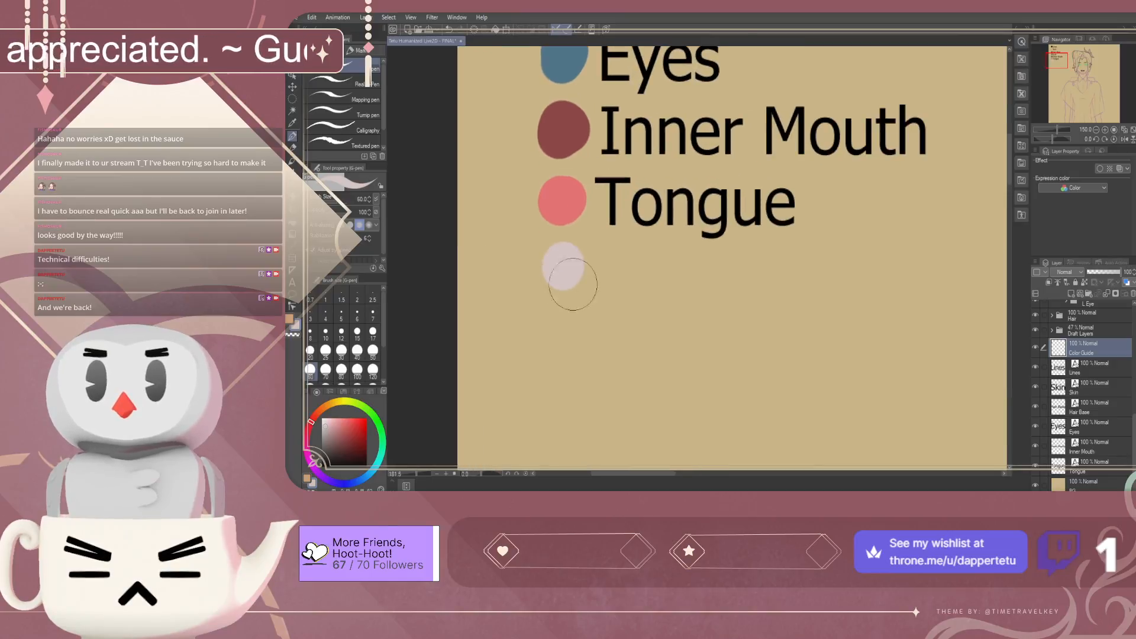
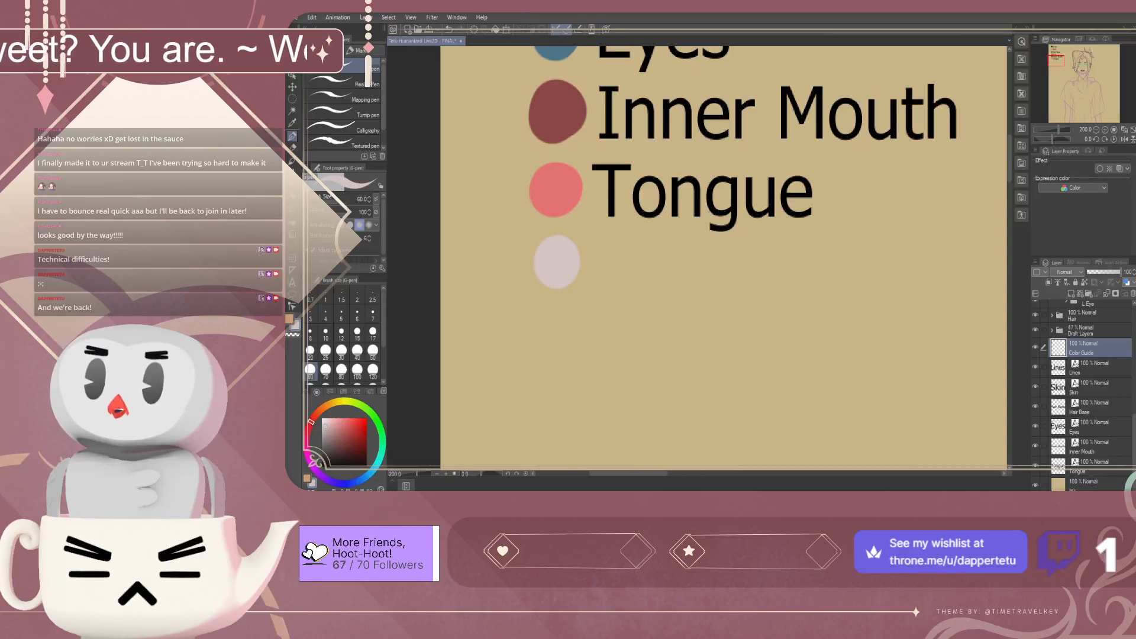
Add a black size 18 text label reading "Teeth" and place it right beside the pale swatch
click(293, 283)
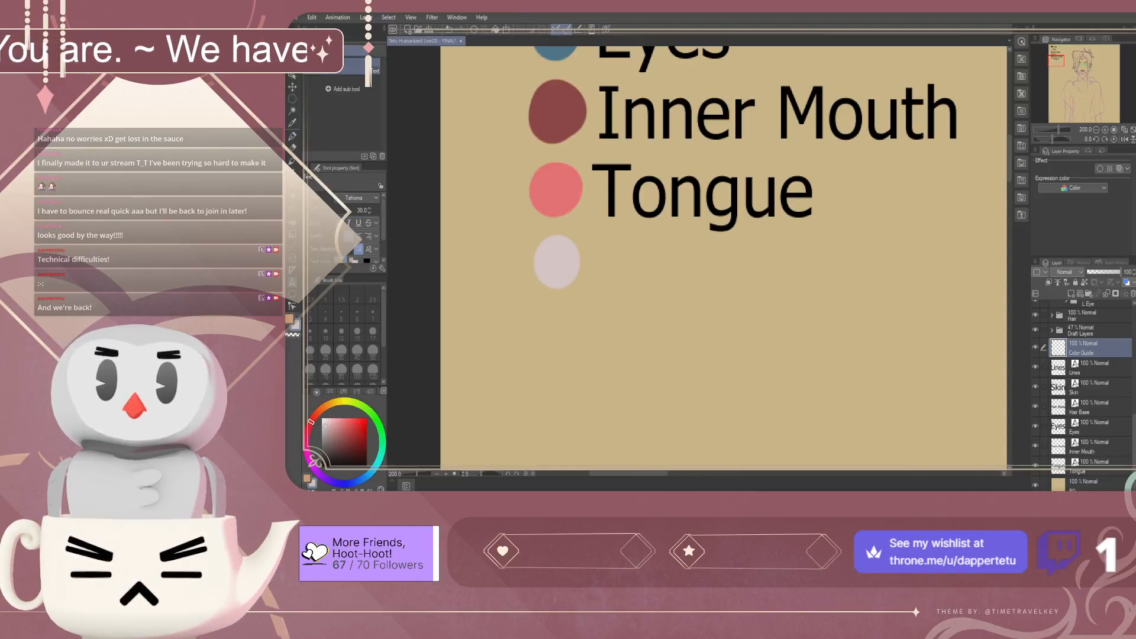
click(611, 263)
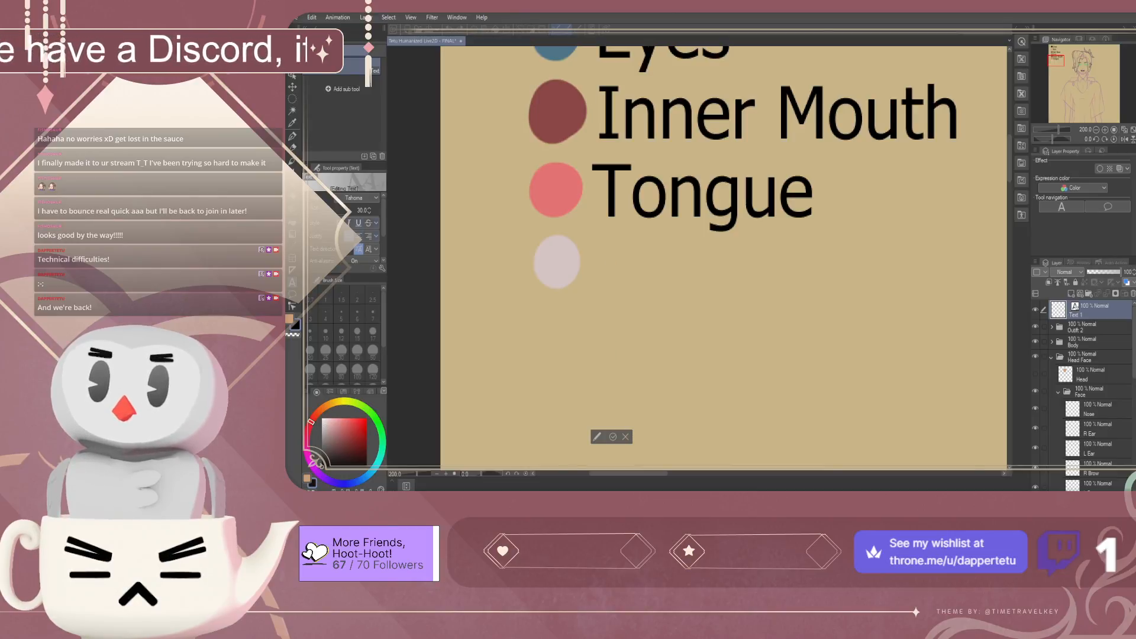
click(361, 210)
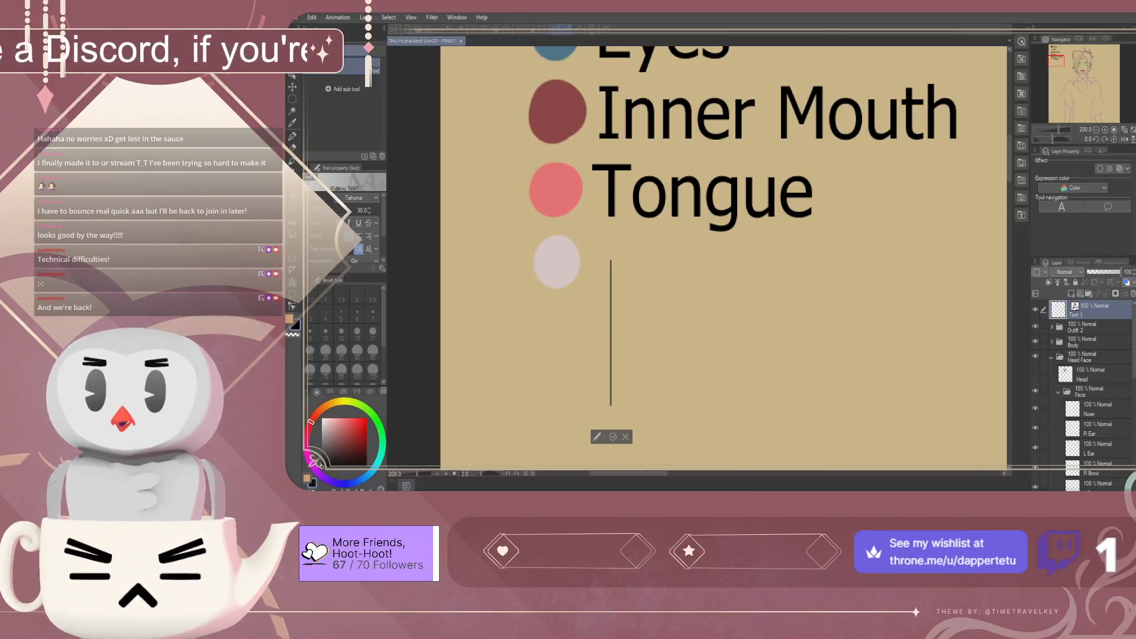
text(18)
key(Return)
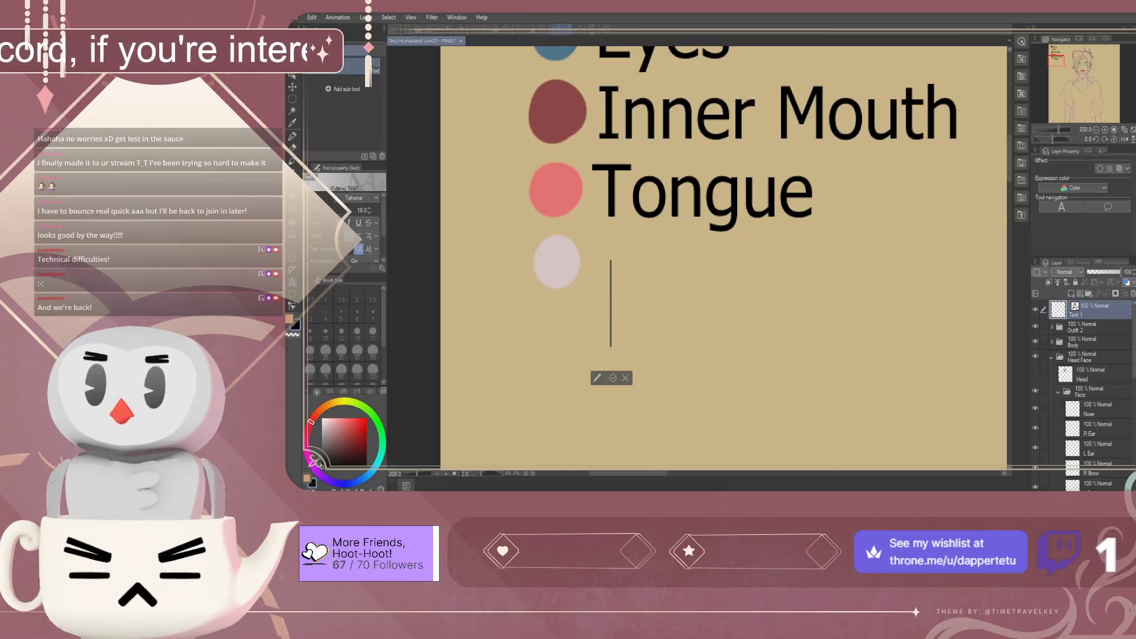
text(Teeth)
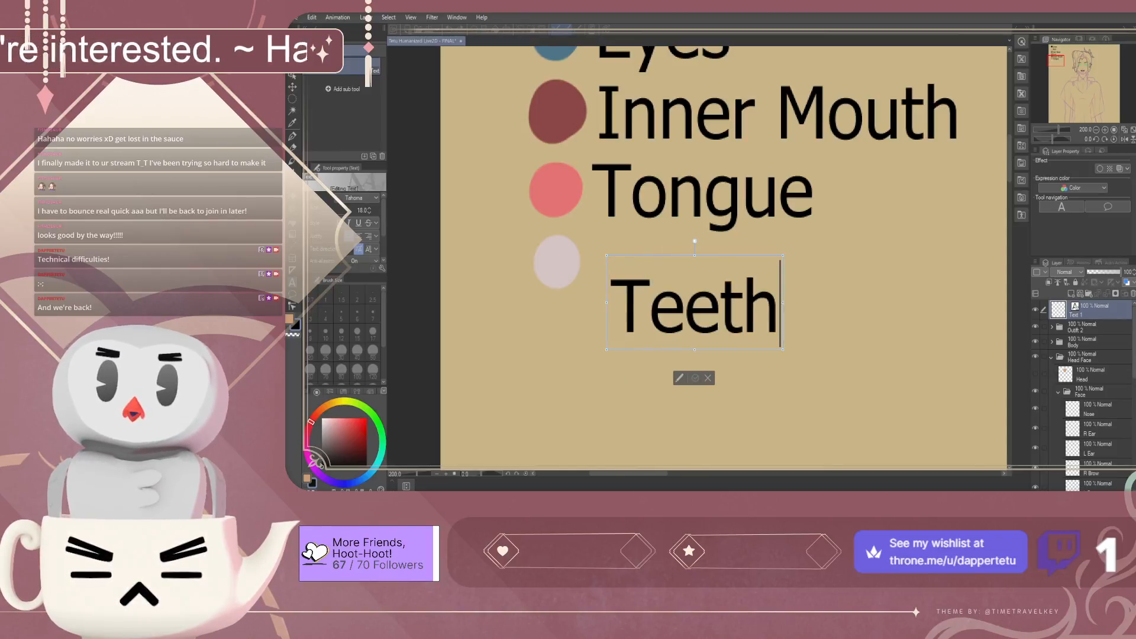
key(Escape)
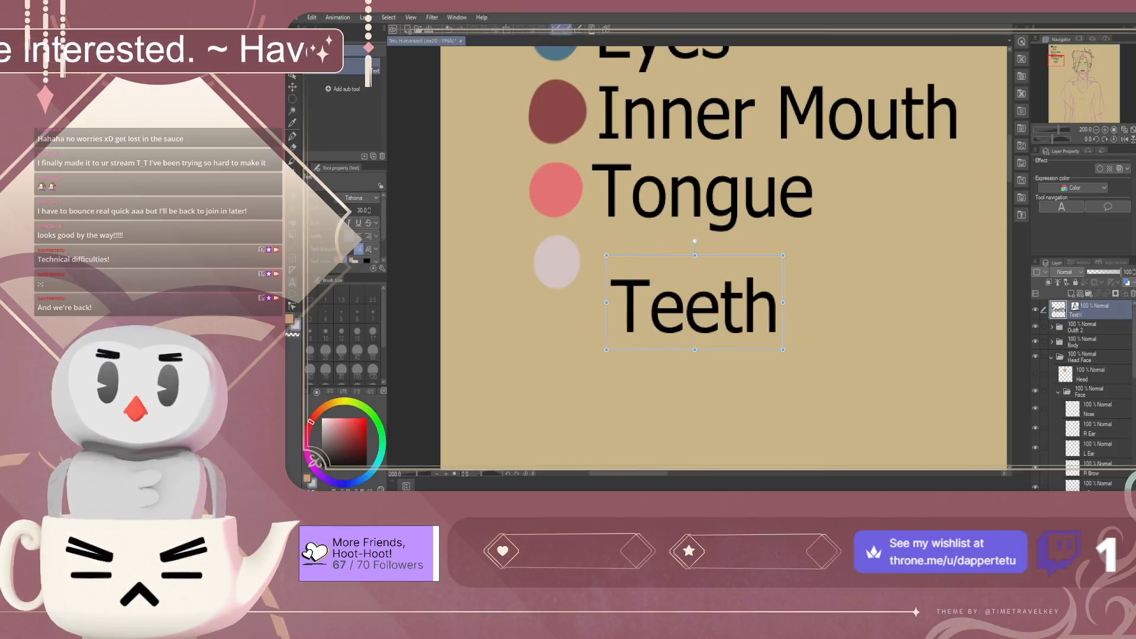
drag(728, 283, 709, 238)
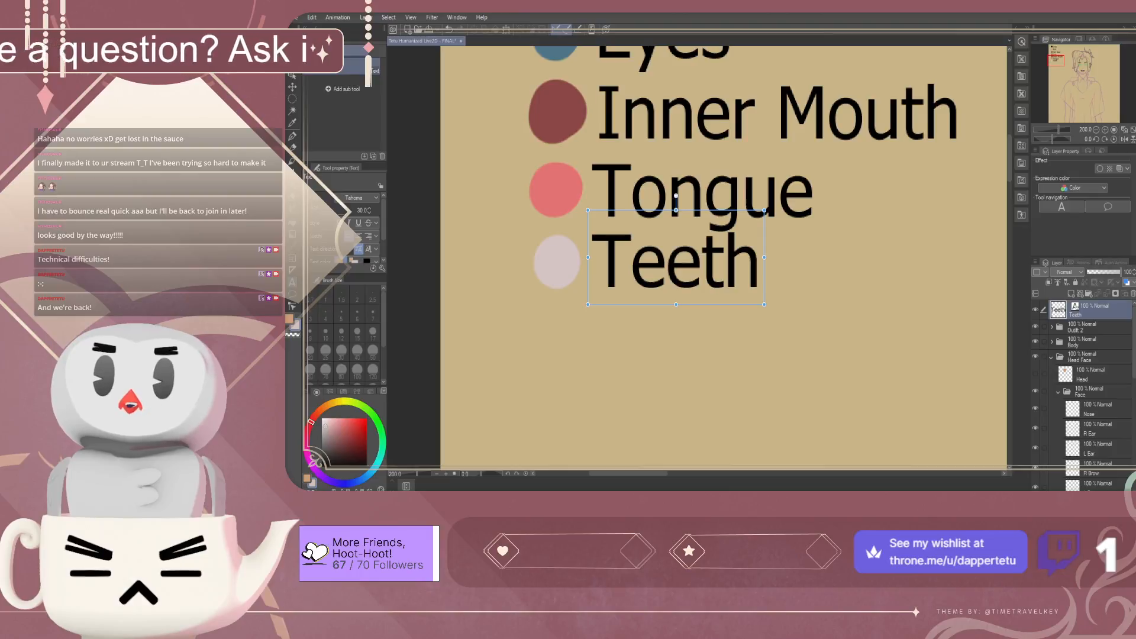
Nudge the Teeth label slightly down to space it from the Tongue label
scroll(574, 292, down, 4)
scroll(573, 292, down, 2)
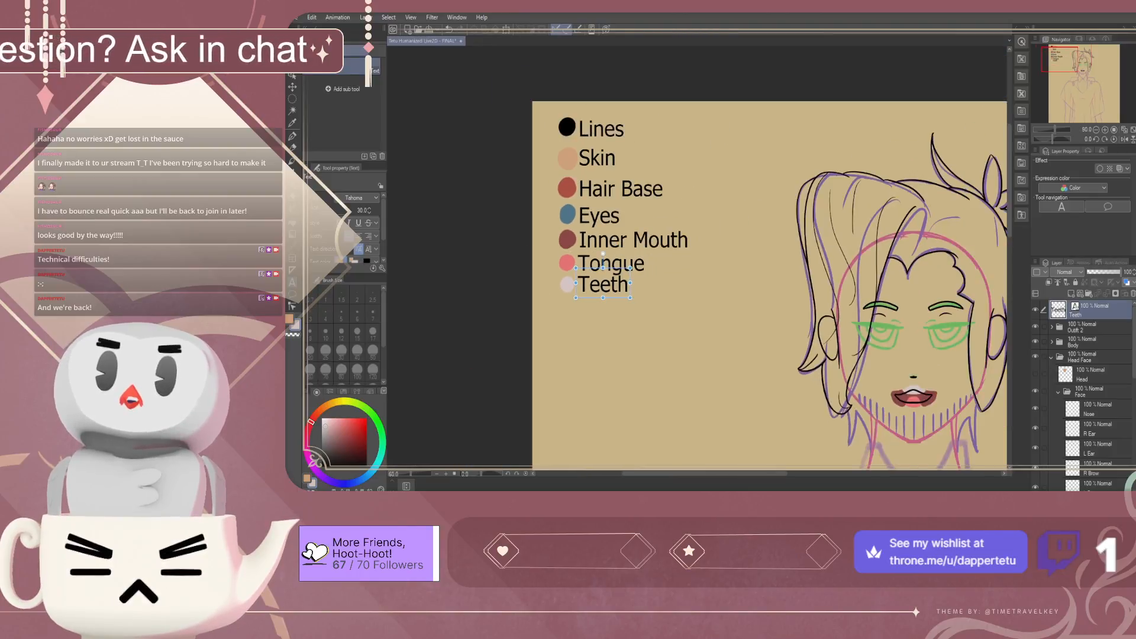
scroll(603, 260, down, 2)
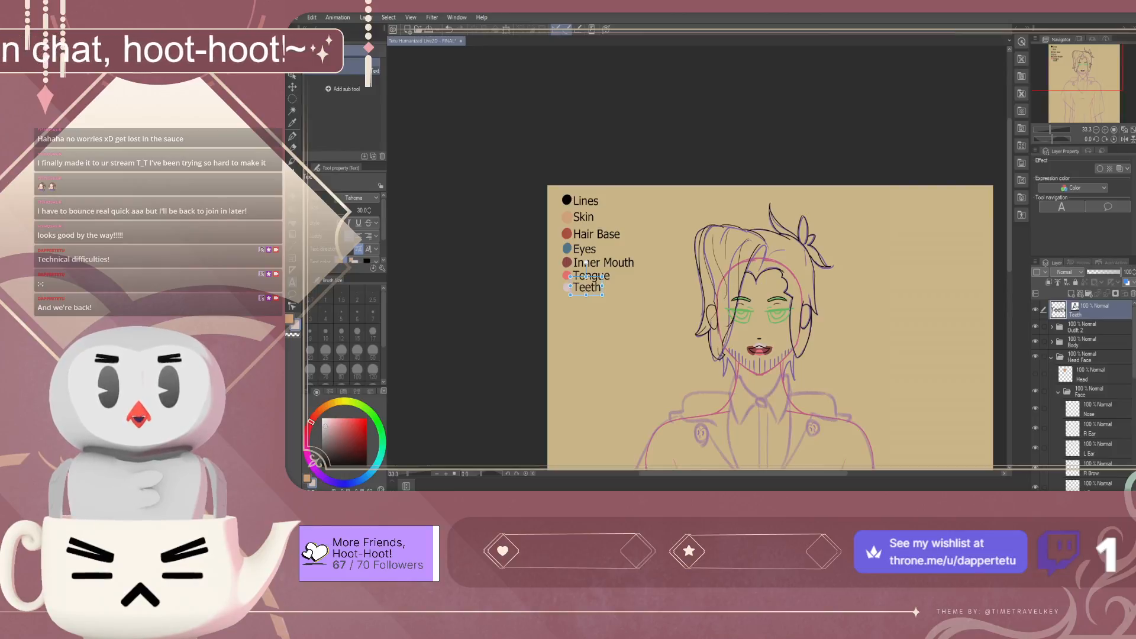
scroll(586, 264, up, 1)
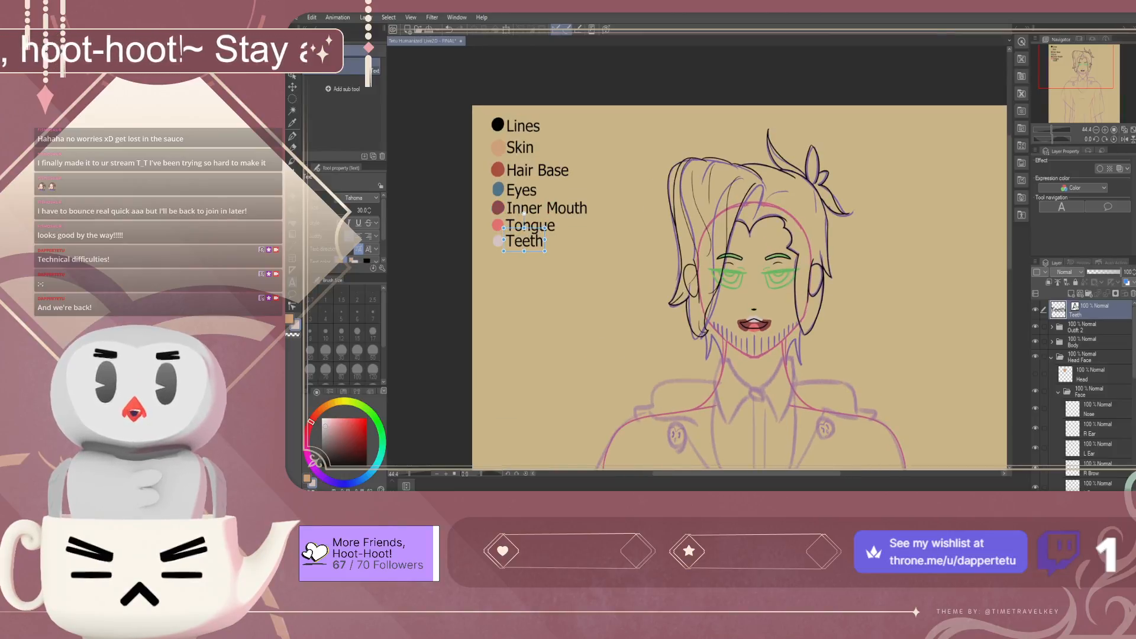
scroll(524, 216, up, 5)
key(Down)
key(Down)
key(Down)
key(Down)
scroll(573, 272, down, 5)
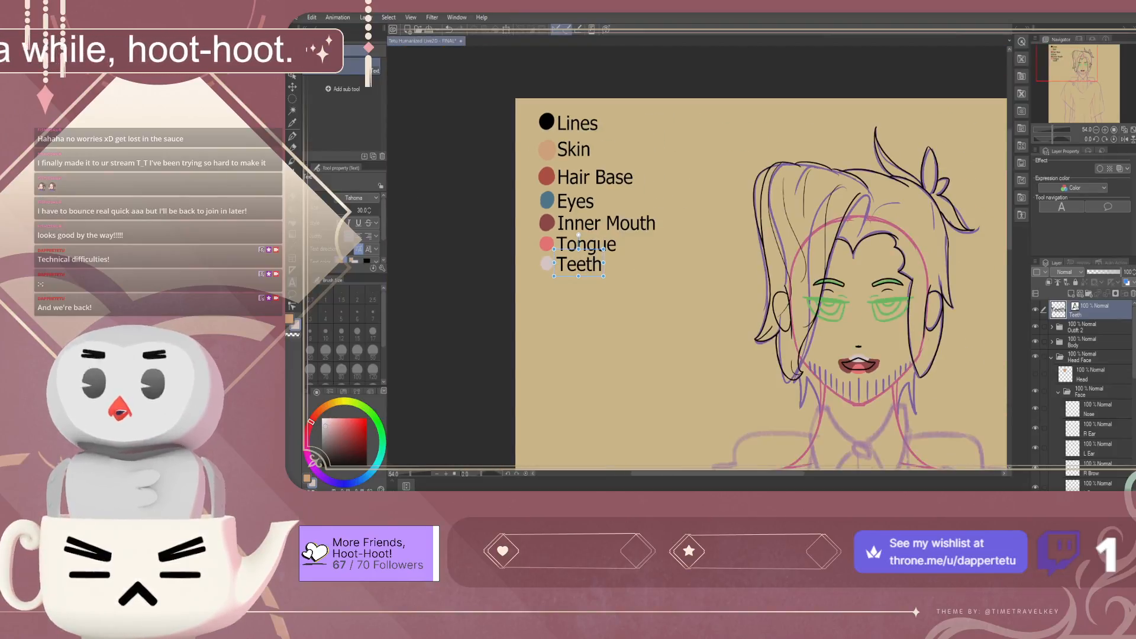
scroll(578, 236, down, 1)
scroll(1083, 386, up, 5)
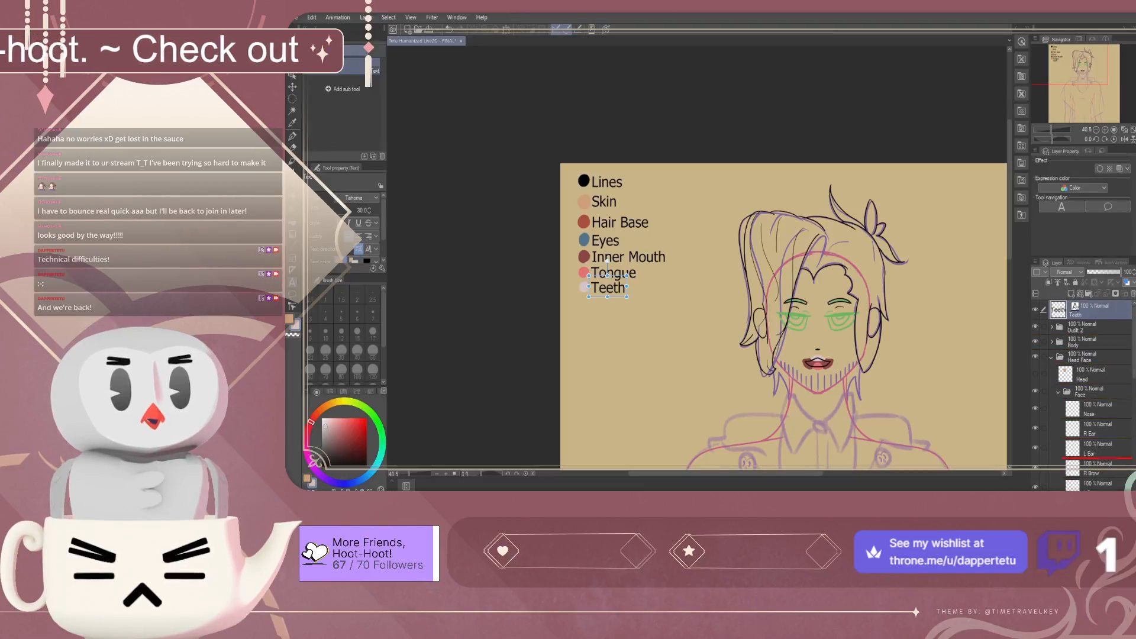
Move the Teeth text layer beneath the Tongue text layer and select the Tongue label
drag(1093, 478, 1093, 486)
scroll(1083, 391, down, 5)
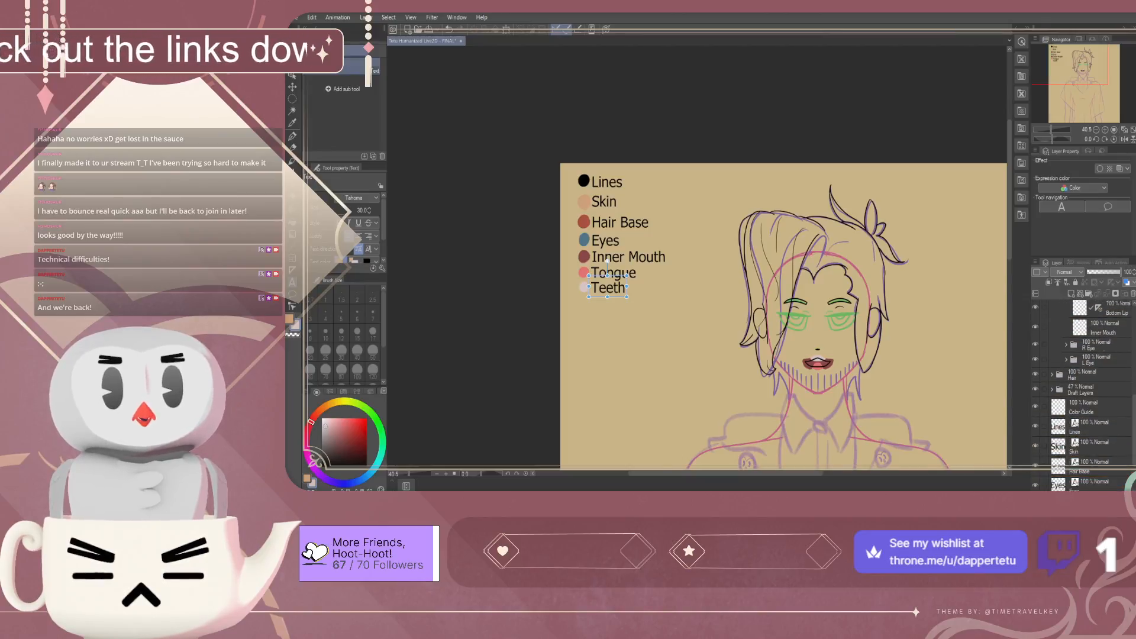
drag(1085, 486, 1086, 475)
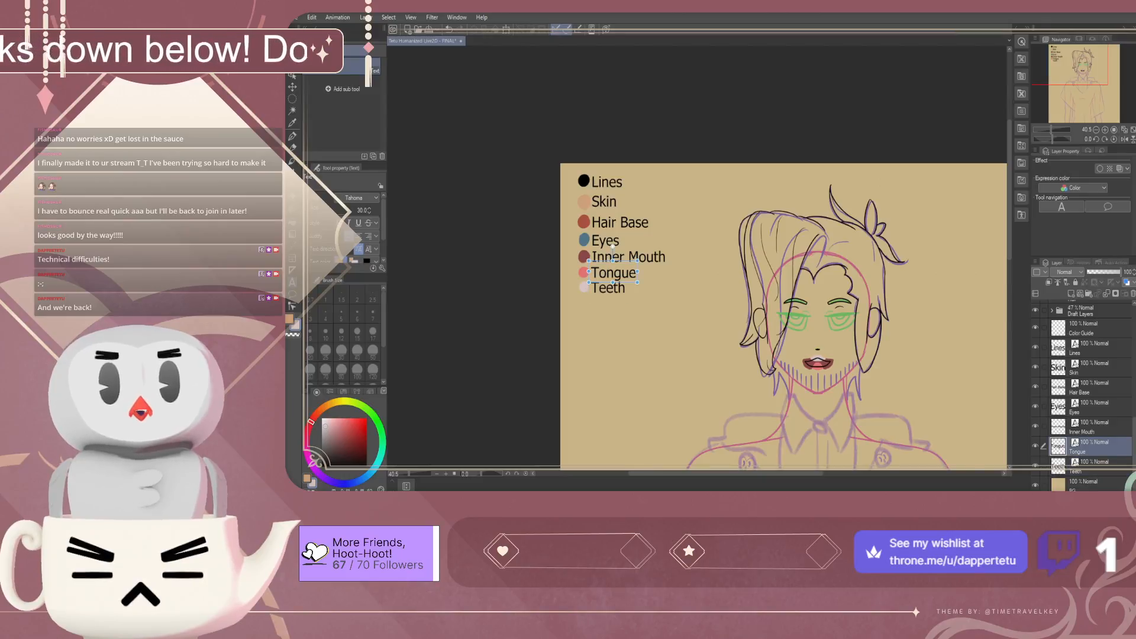
Select the Color Guide layer and save the file
scroll(1082, 384, up, 2)
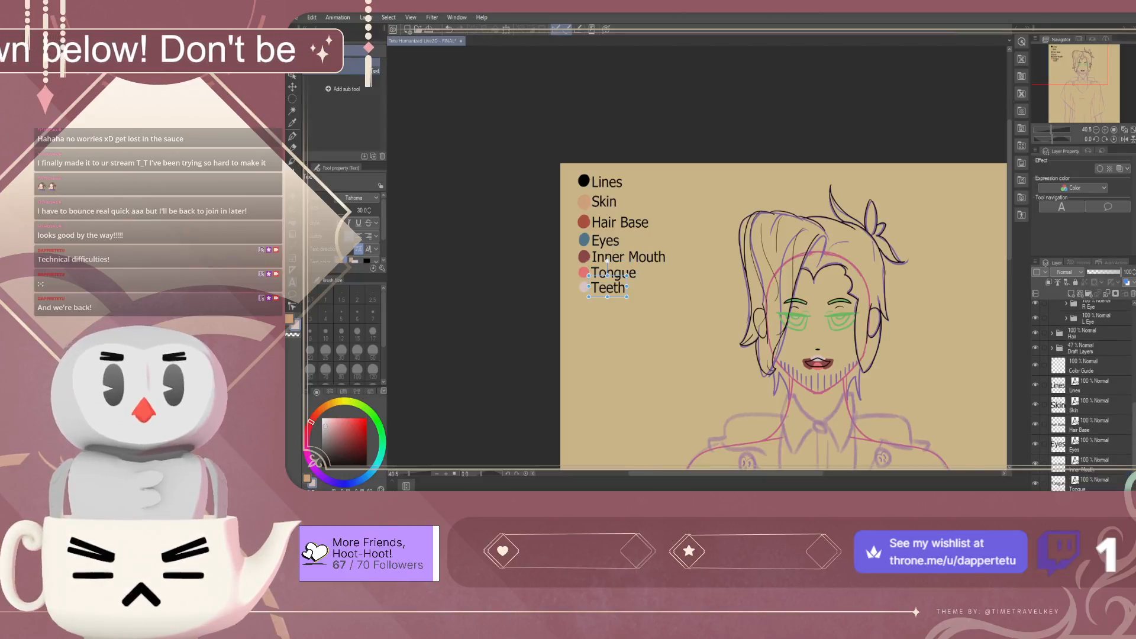
click(1088, 365)
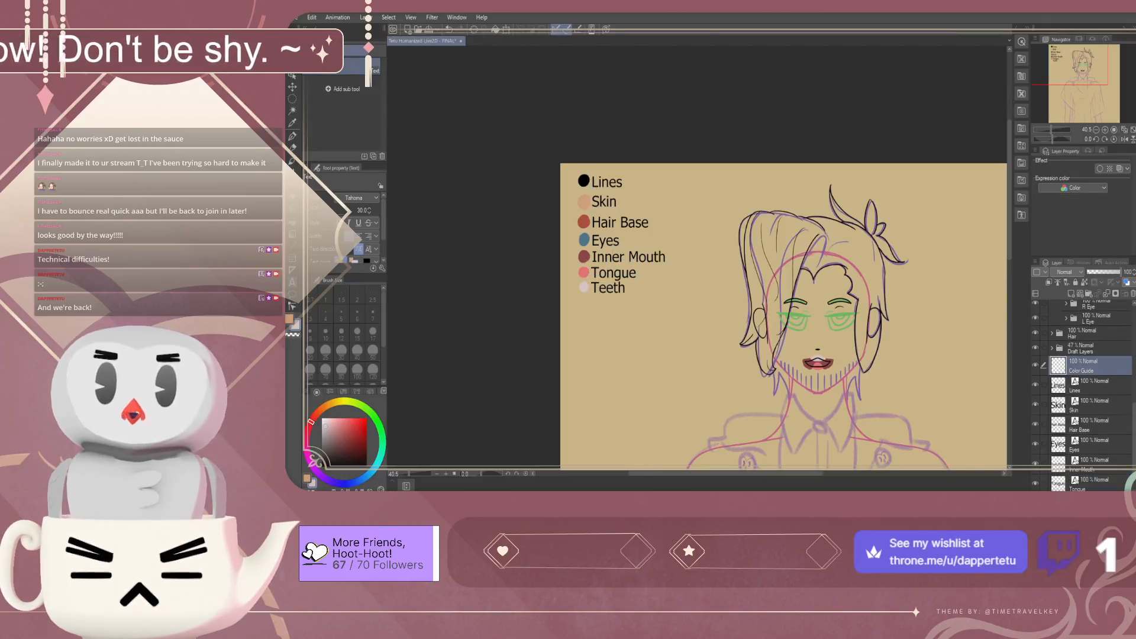
scroll(607, 282, down, 7)
scroll(726, 414, up, 5)
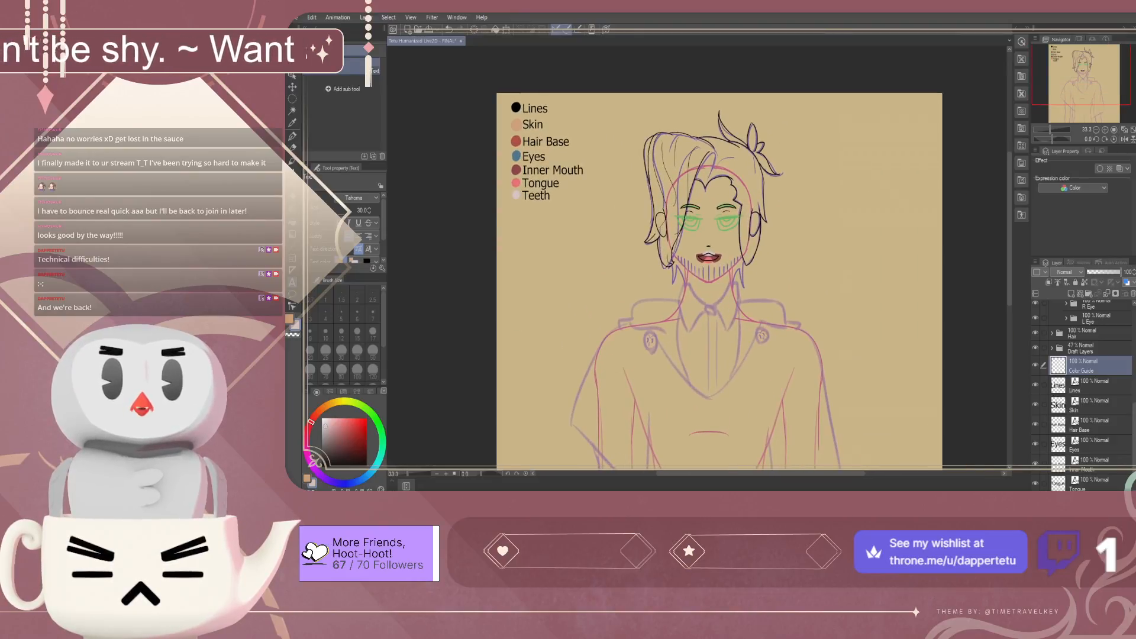
key(ctrl+s)
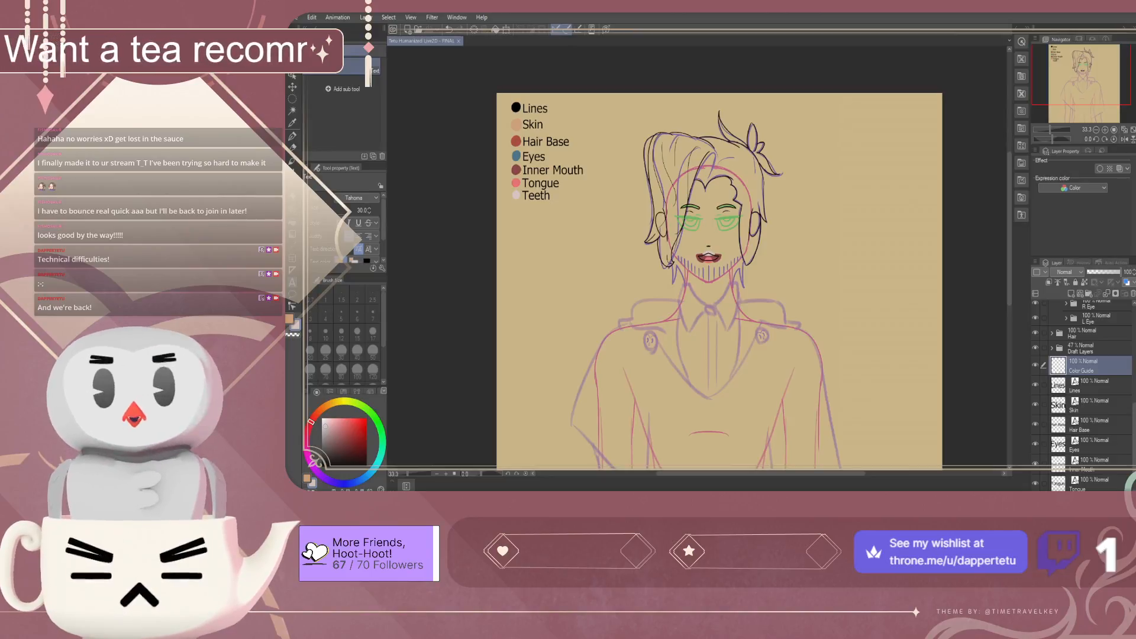
Toggle the Head layer's visibility to compare the filled face with the sketch and facial features
scroll(1088, 397, up, 2)
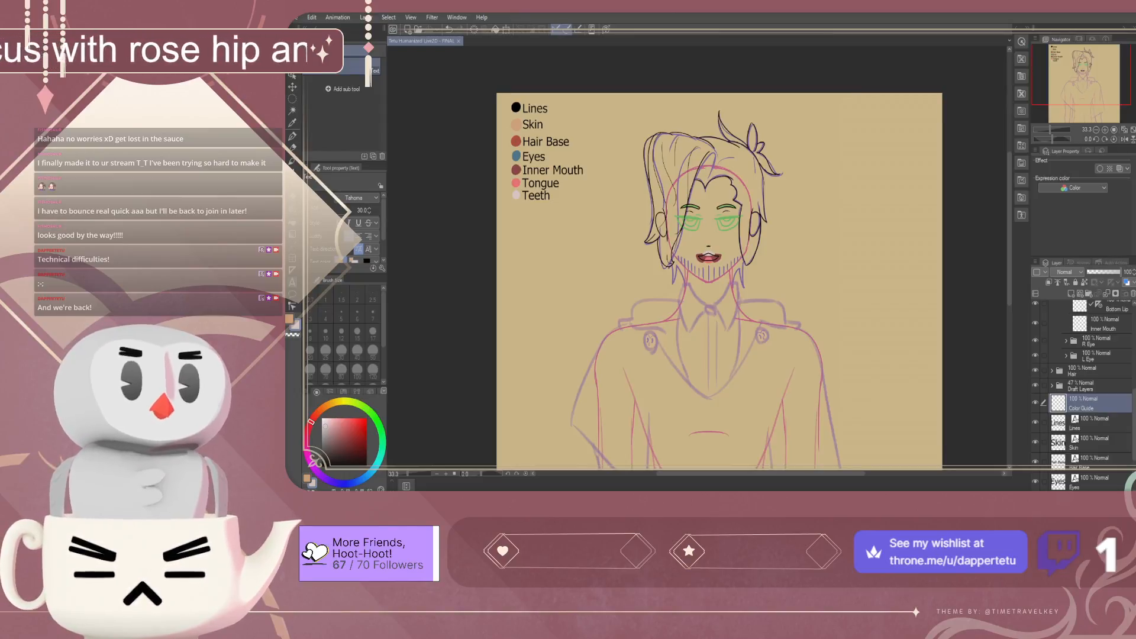
scroll(1083, 391, up, 3)
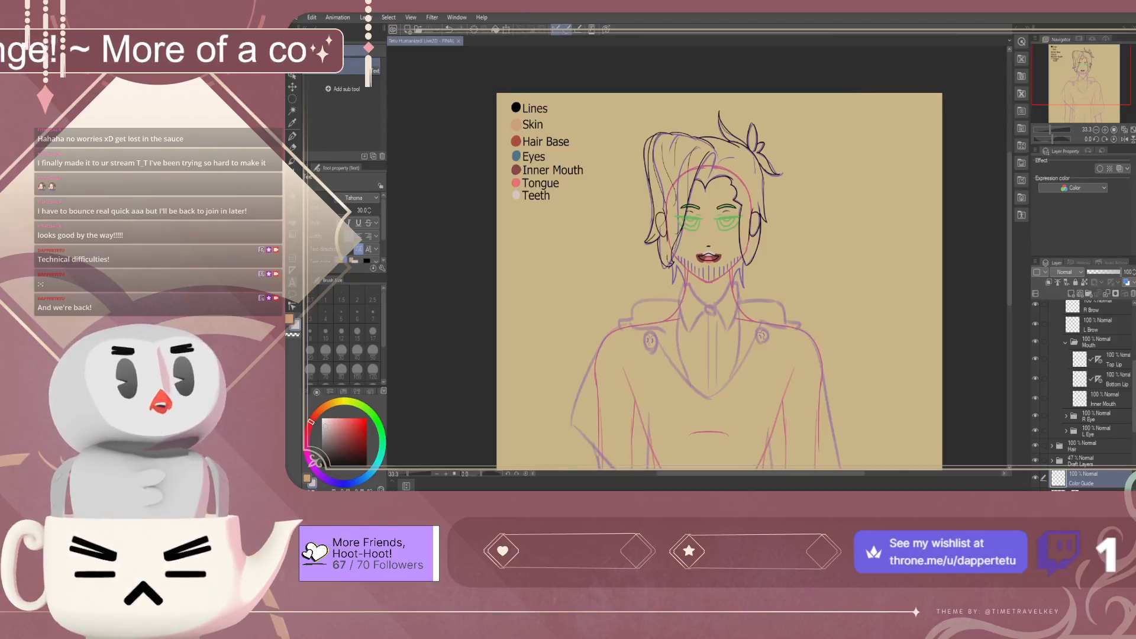
scroll(1083, 390, up, 5)
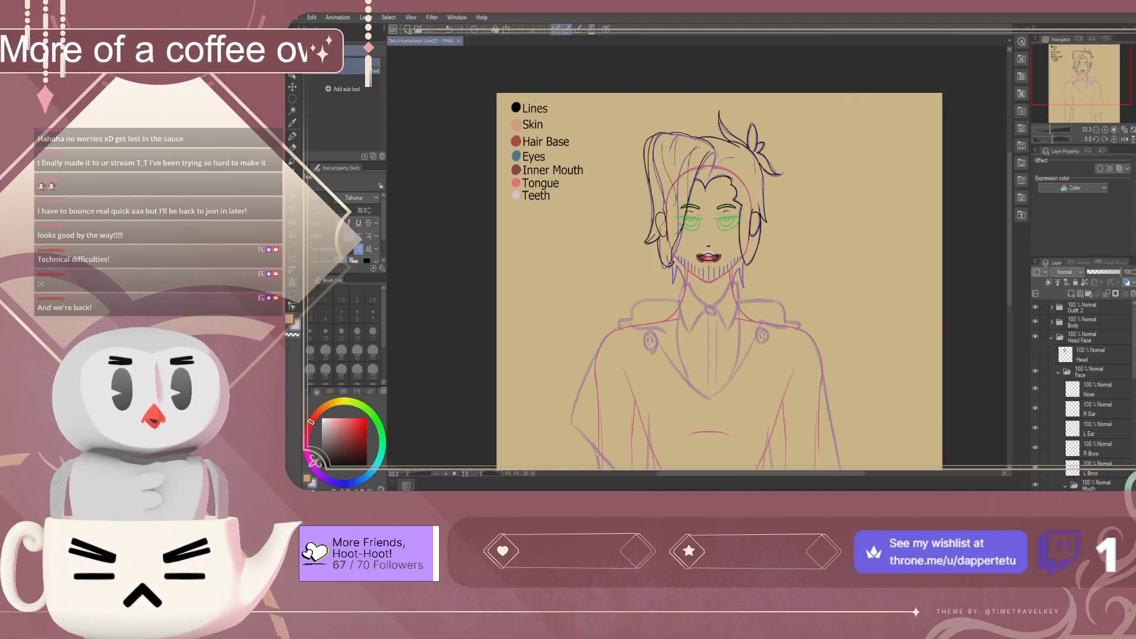
click(1035, 354)
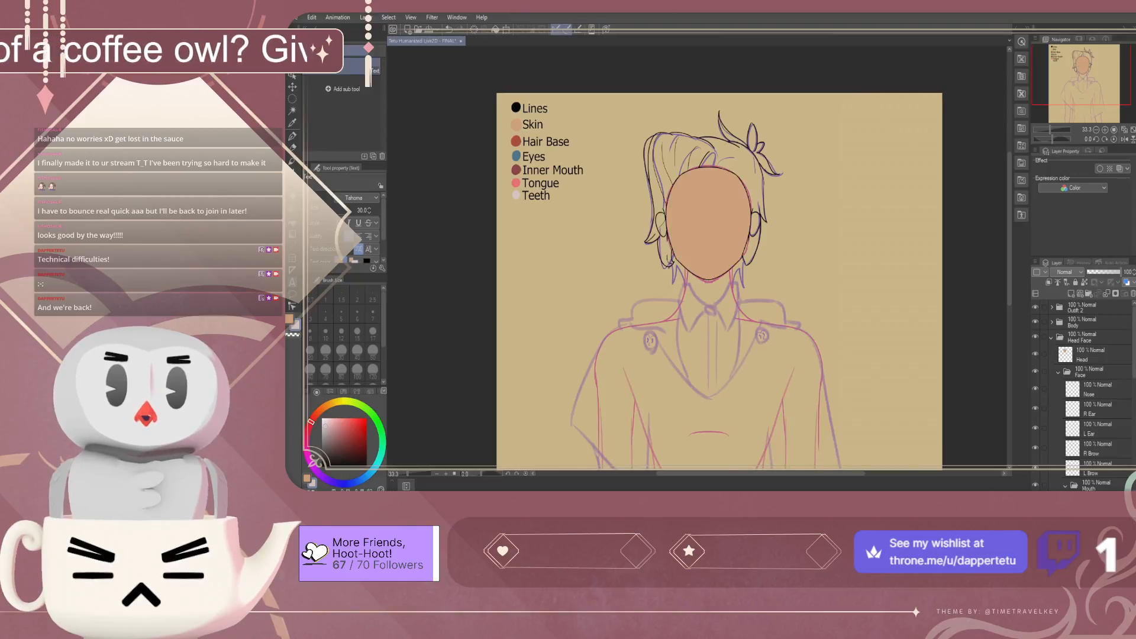
click(1035, 353)
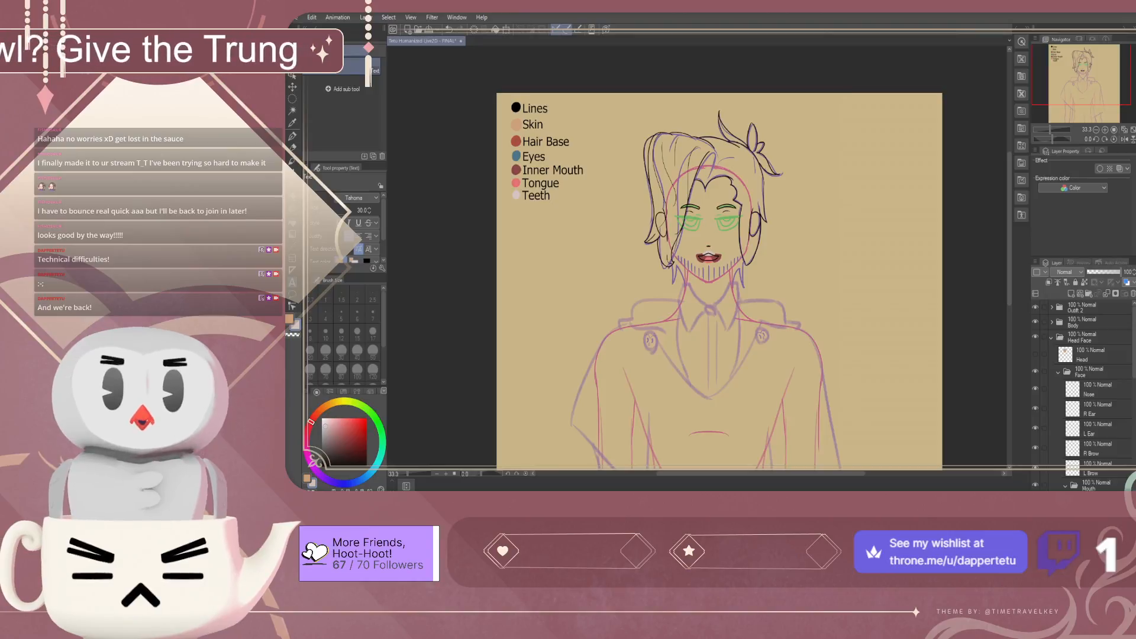
scroll(710, 248, up, 4)
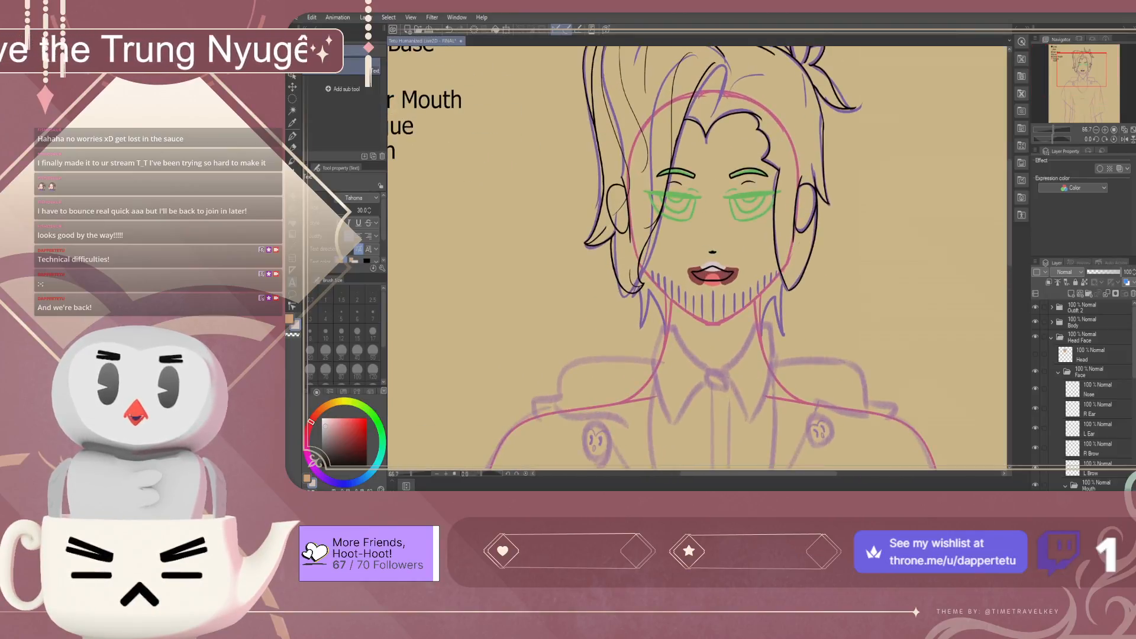
click(1035, 353)
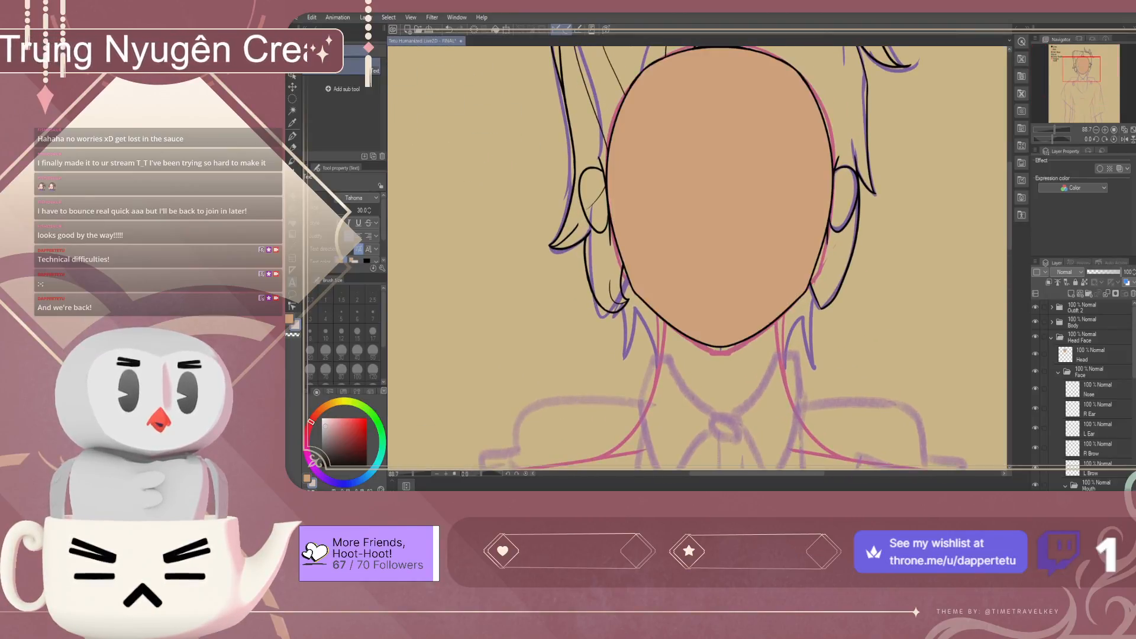
click(1035, 353)
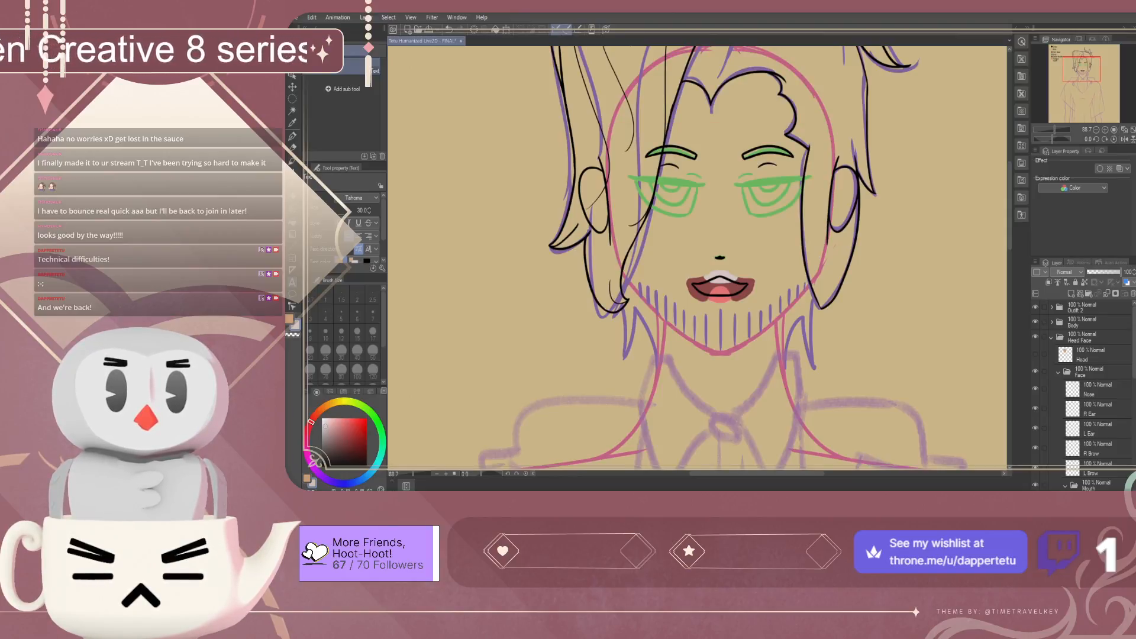
Show the Head layer and move it out of its folder to directly beneath Draft Layers, above Color Guide
click(1035, 353)
drag(1083, 353, 1095, 418)
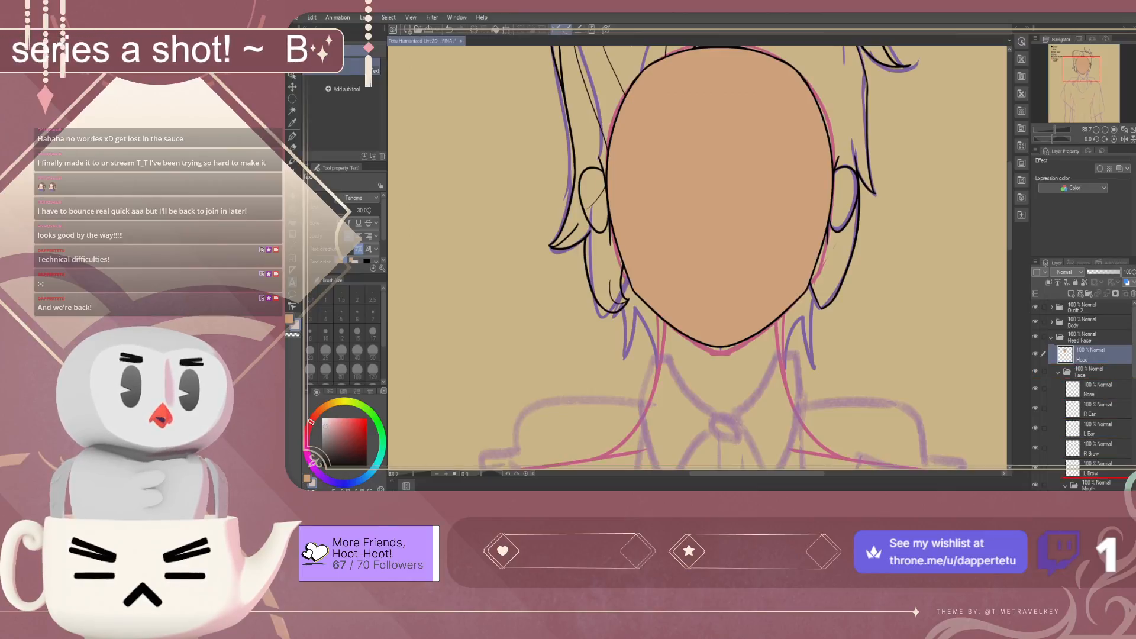
mouse_move(1094, 436)
mouse_down()
mouse_move(1094, 486)
mouse_move(1094, 417)
mouse_up()
drag(1095, 374, 1095, 376)
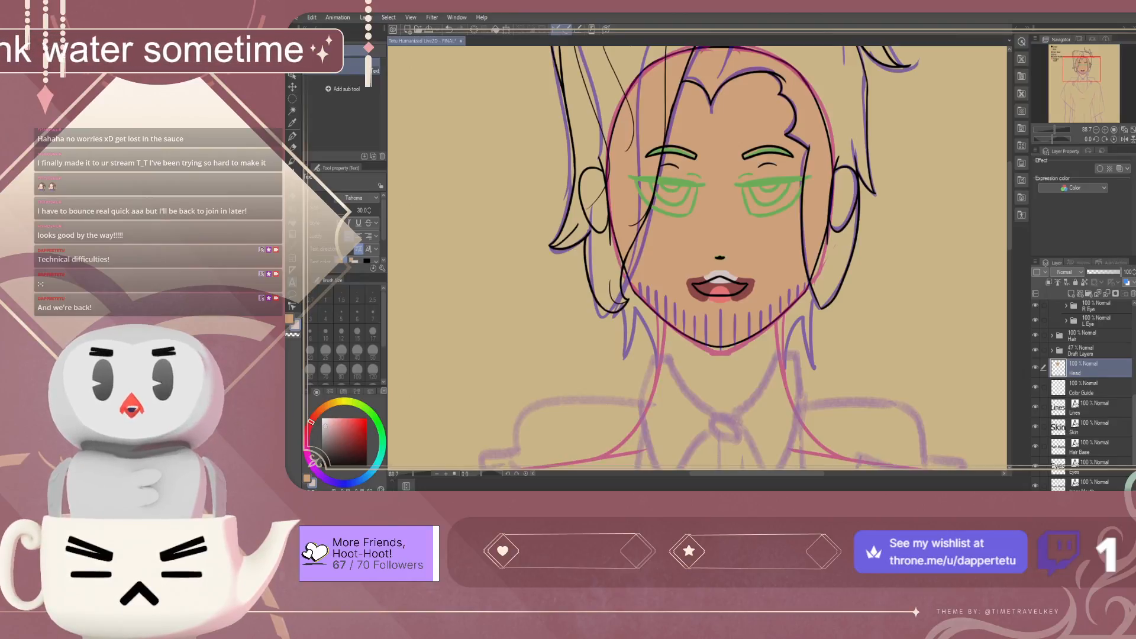
Sample the red Hair Base swatch from the colour guide and switch to the Turnip pen
scroll(728, 338, down, 10)
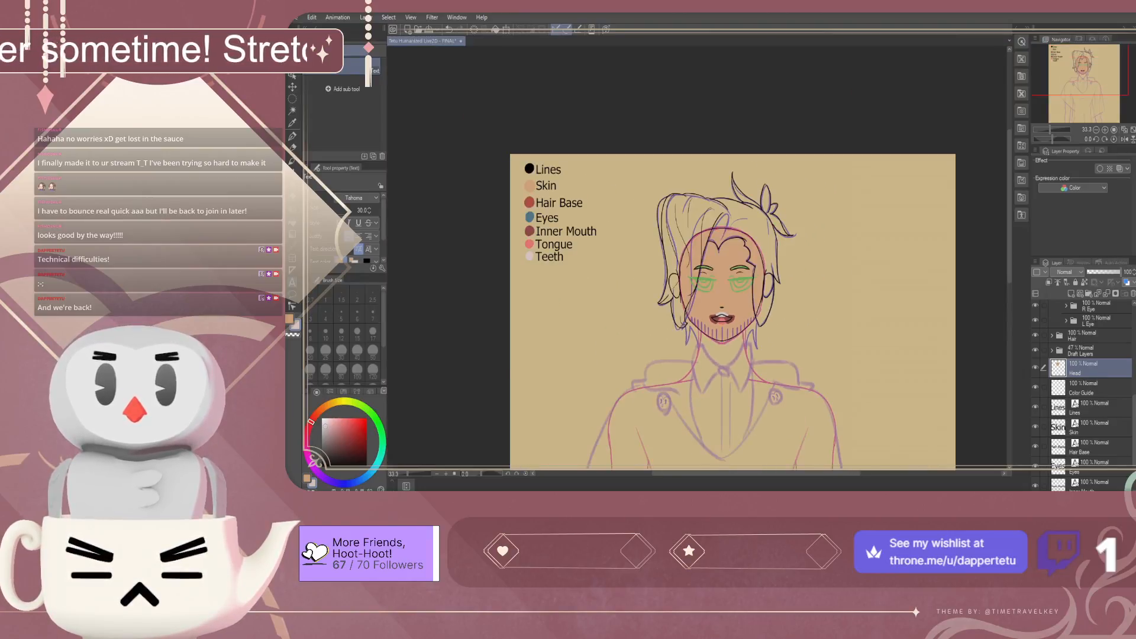
scroll(551, 224, up, 11)
scroll(472, 226, down, 3)
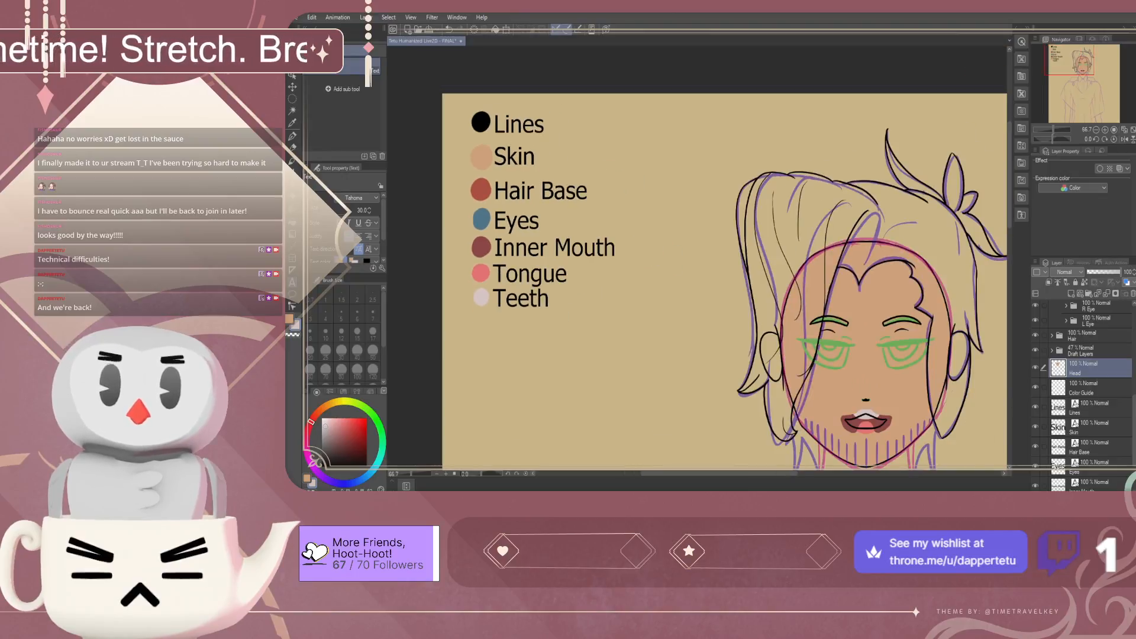
scroll(469, 224, up, 5)
right_click(485, 167)
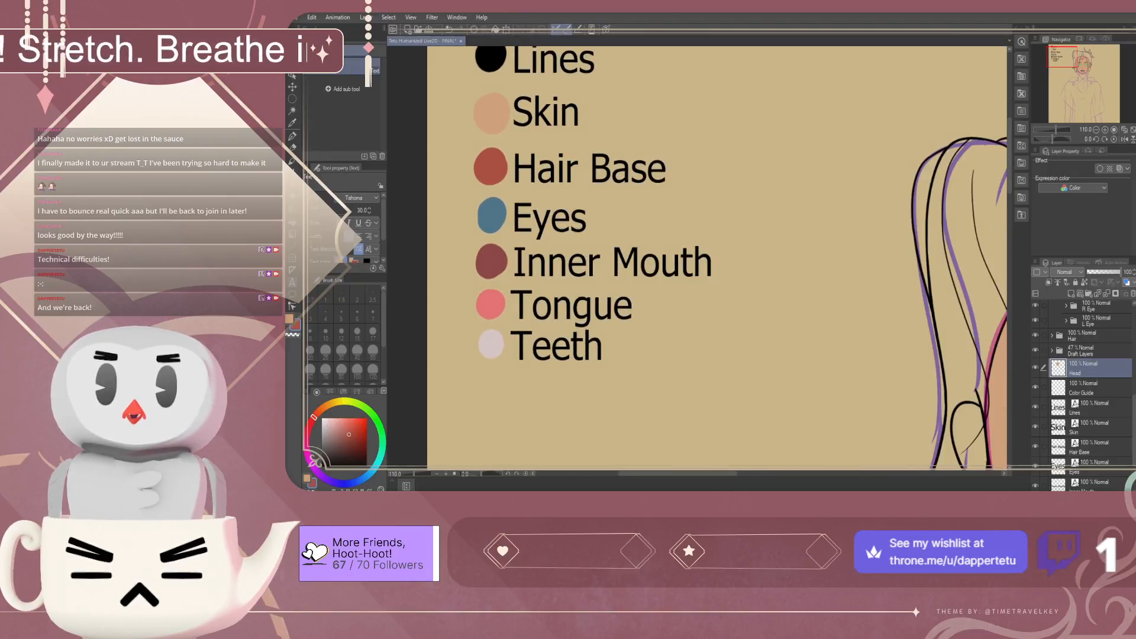
scroll(483, 167, down, 4)
click(292, 136)
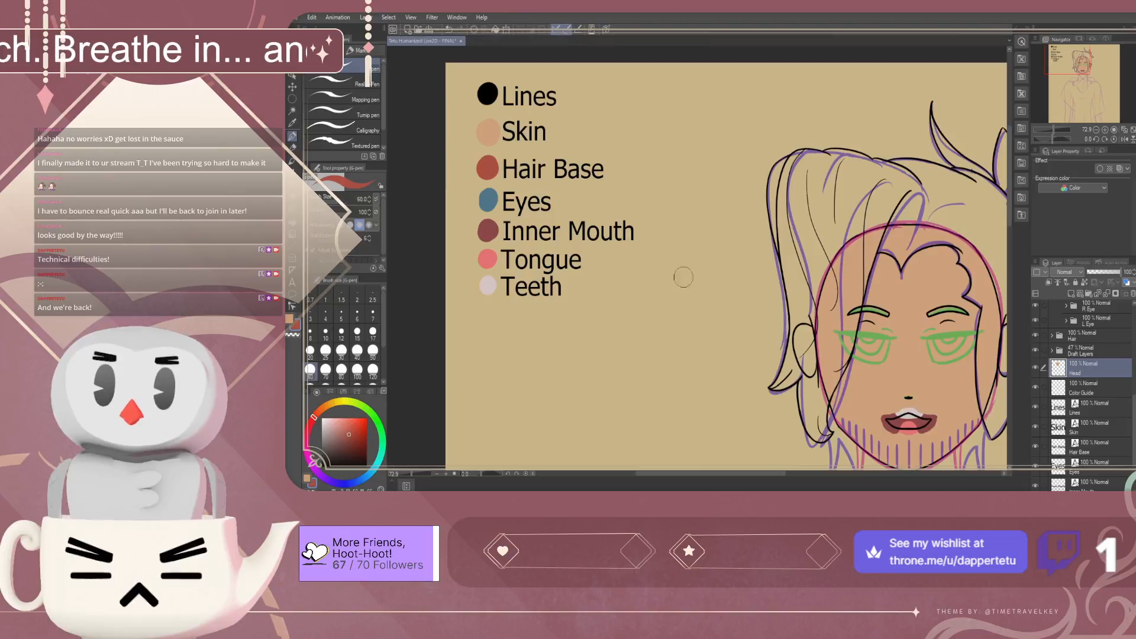
click(349, 112)
scroll(631, 337, down, 9)
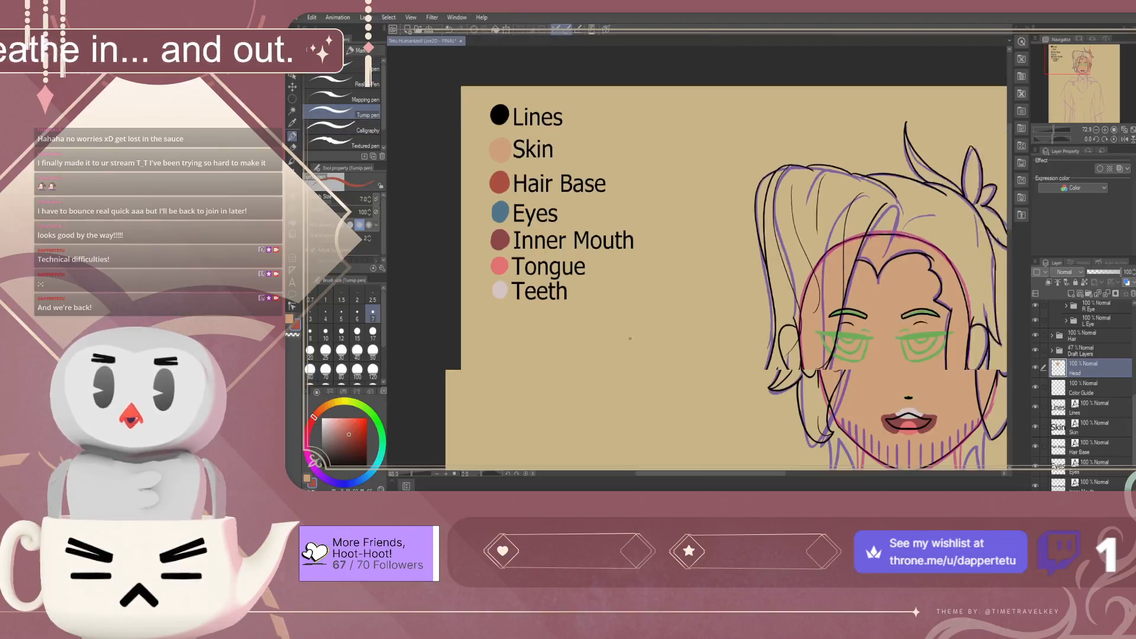
Set the Turnip pen to size 12 and draw the central red beard stroke over the sketched line on the chin
scroll(769, 383, up, 8)
scroll(746, 388, up, 6)
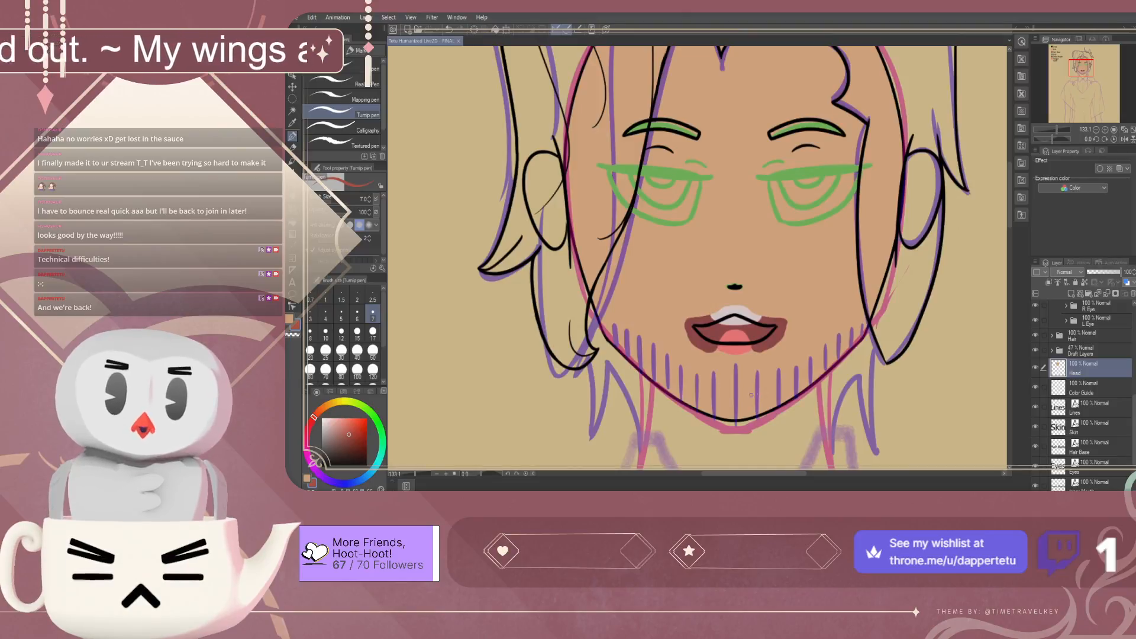
scroll(755, 406, up, 3)
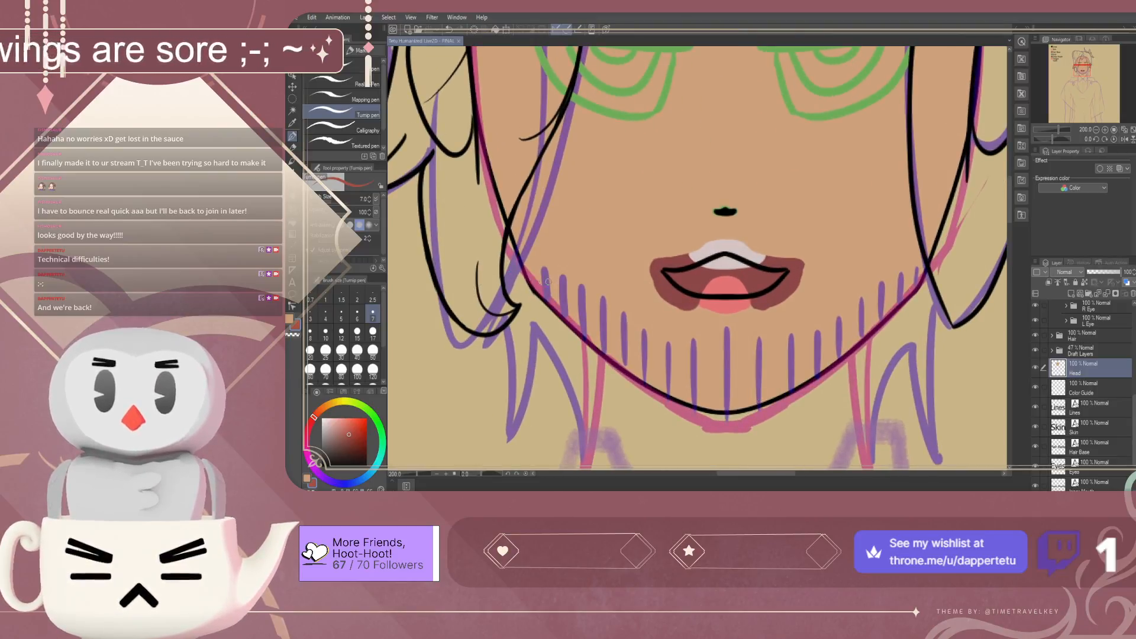
drag(547, 299, 542, 265)
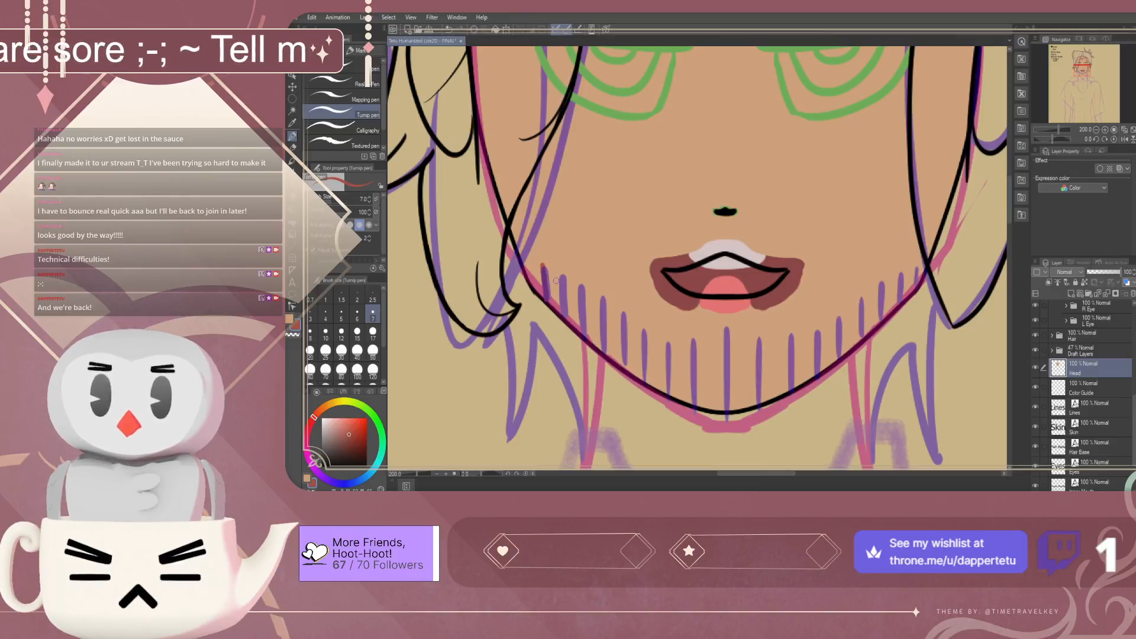
key(ctrl+z)
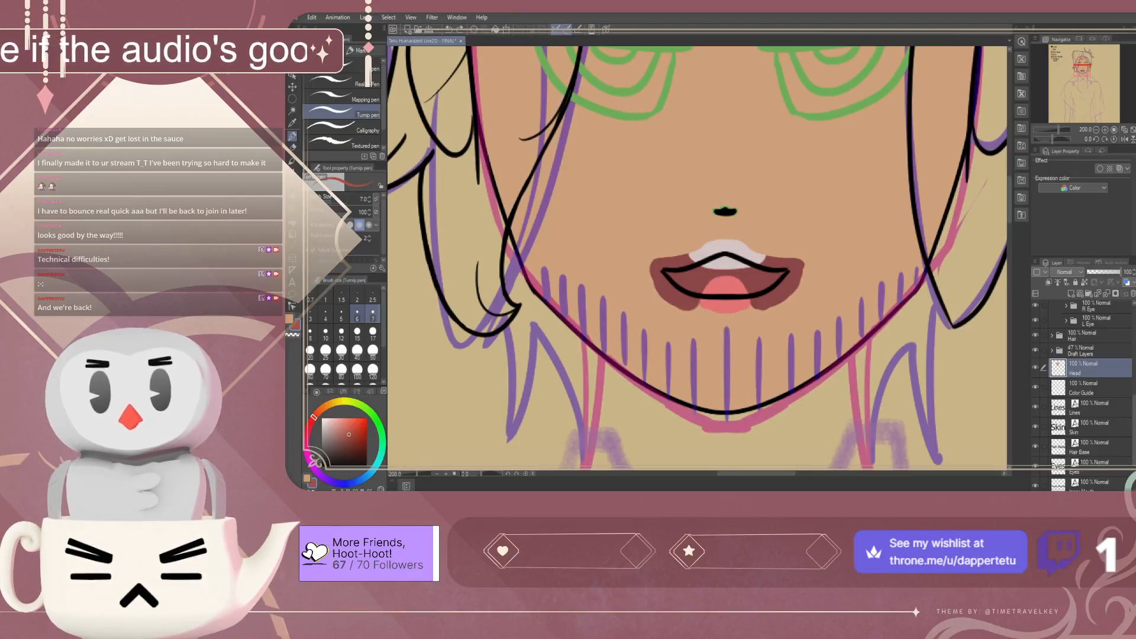
click(341, 332)
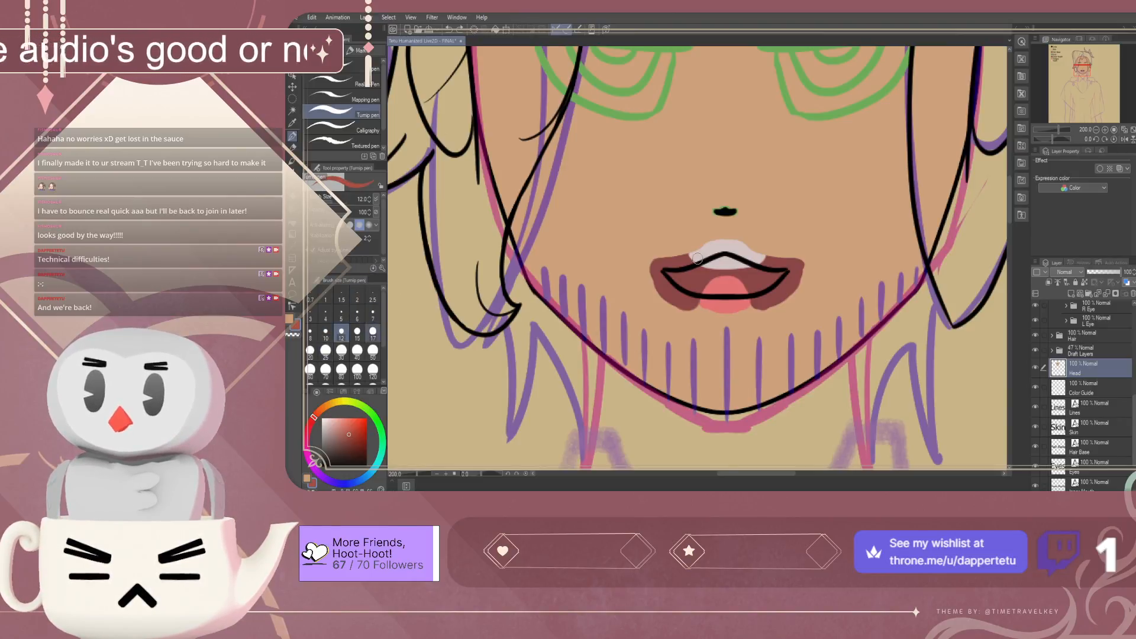
drag(726, 329, 726, 404)
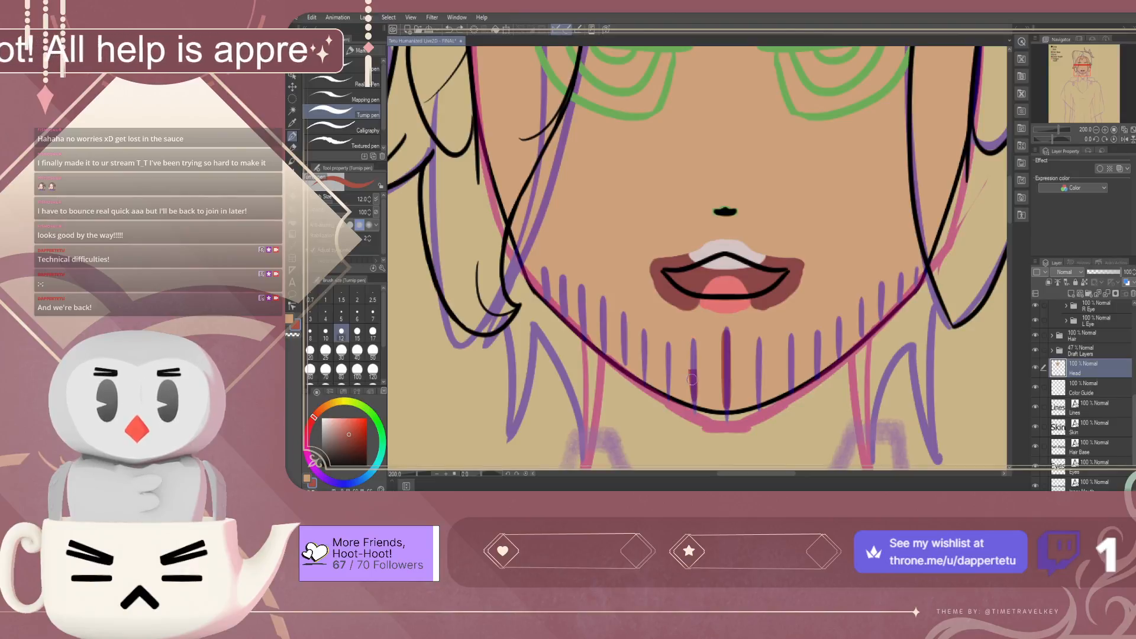
mouse_move(693, 338)
mouse_down()
mouse_move(694, 374)
mouse_move(669, 383)
mouse_up()
mouse_move(644, 332)
mouse_down()
mouse_move(645, 377)
mouse_move(622, 308)
mouse_up()
key(ctrl+z)
key(ctrl+z)
drag(625, 363, 623, 311)
key(ctrl+z)
key(ctrl+z)
key(ctrl+z)
key(ctrl+z)
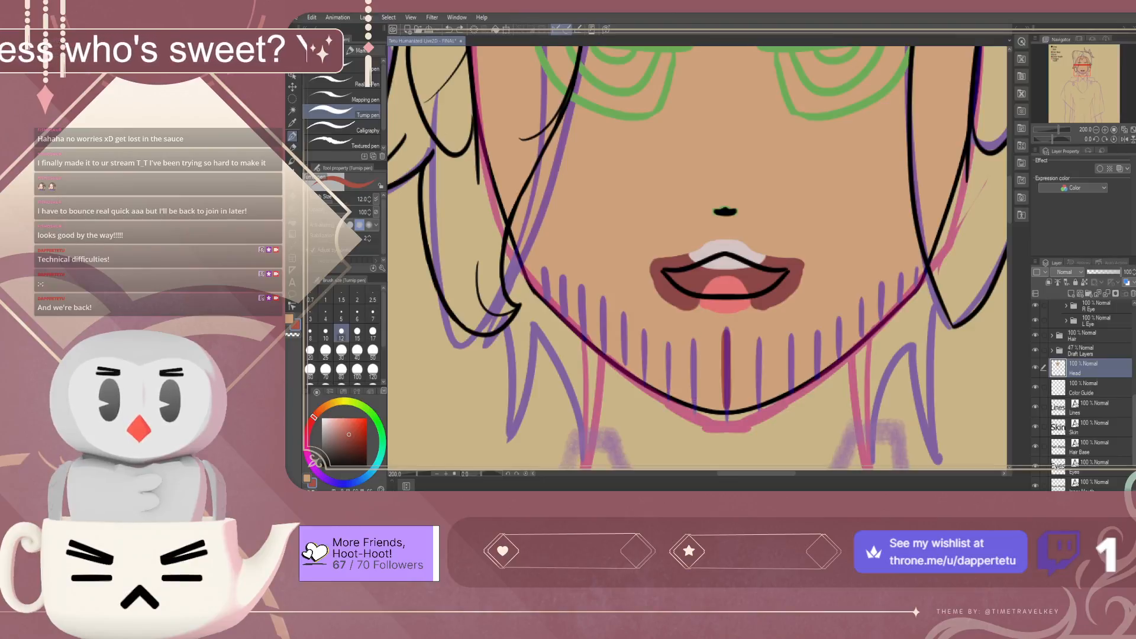
Draw a tapered red beard stroke over the sketched line immediately left of the central chin stroke, redoing it until it is clean
drag(693, 390, 691, 338)
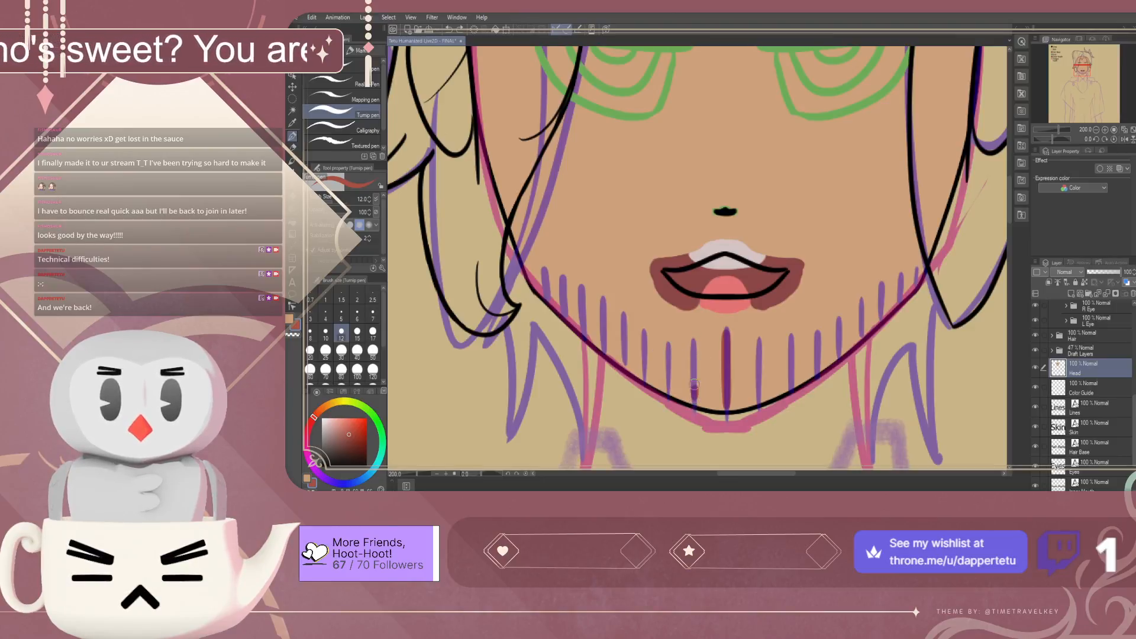
key(ctrl+z)
drag(694, 397, 693, 341)
key(ctrl+z)
drag(694, 400, 692, 341)
key(ctrl+z)
drag(694, 404, 692, 342)
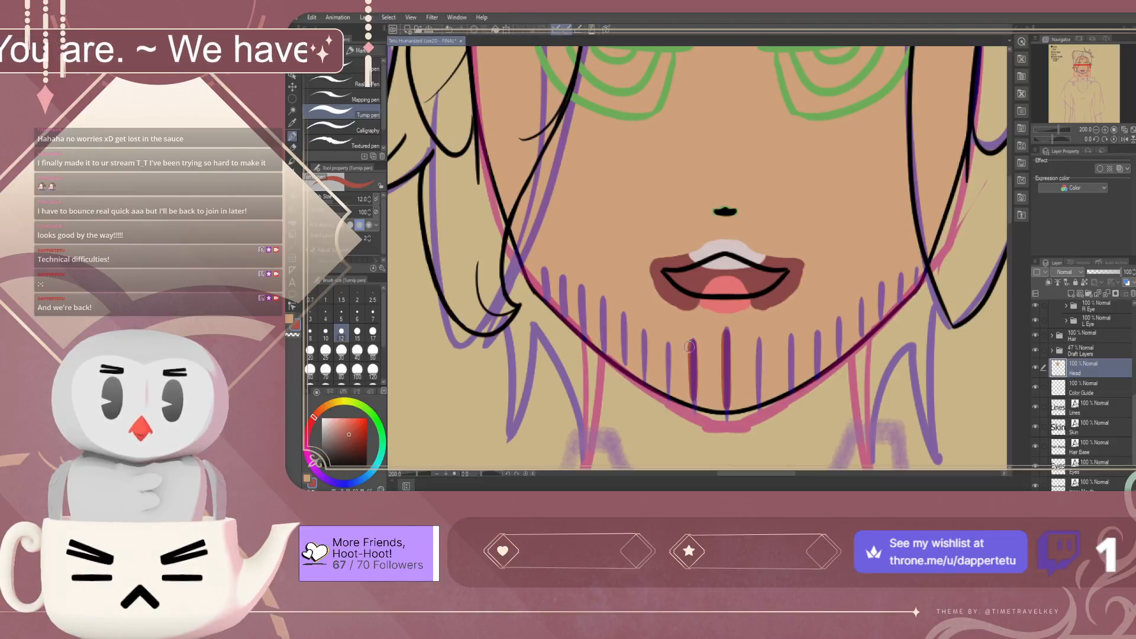
Draw a matching tapered beard stroke over the sketched line immediately right of the central chin stroke, redoing it until it fits
drag(759, 398, 759, 341)
key(ctrl+z)
drag(759, 396, 759, 340)
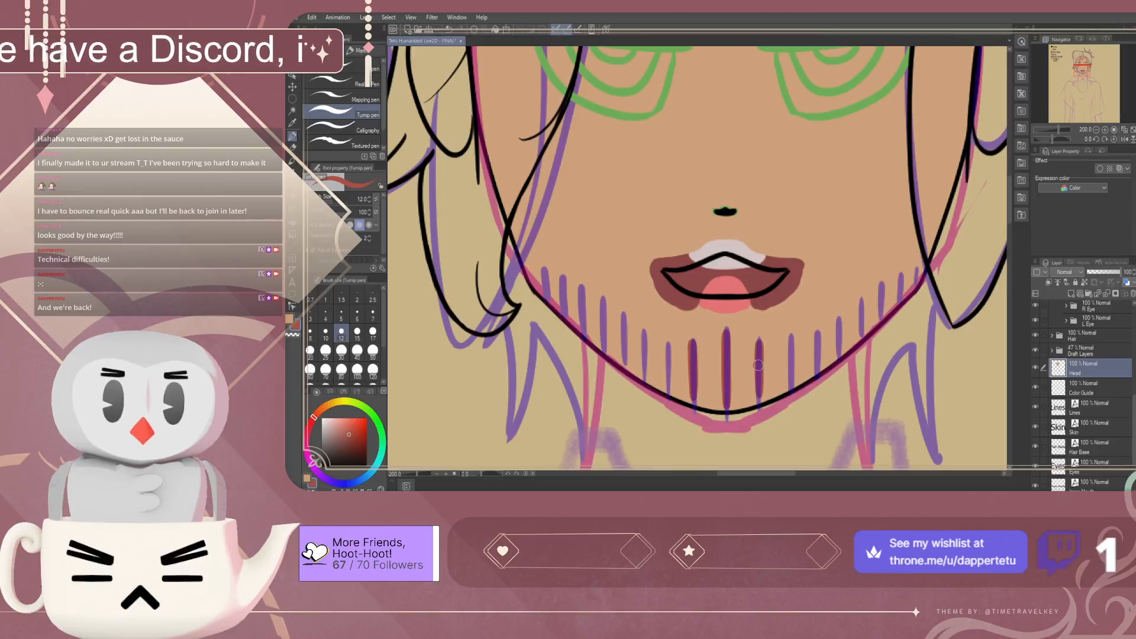
key(ctrl+z)
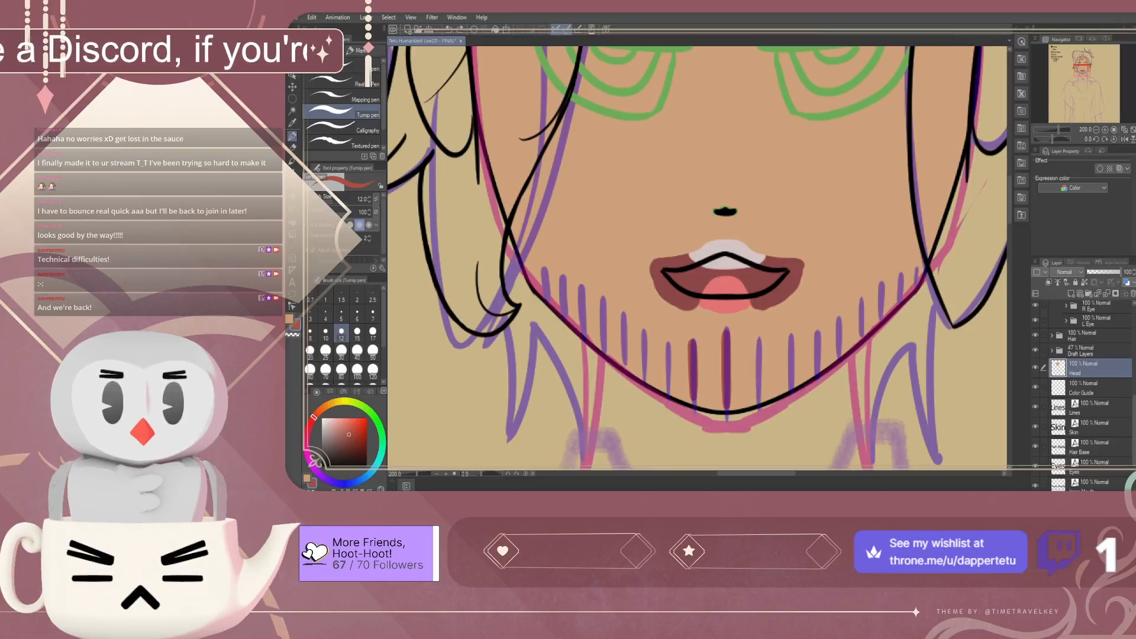
drag(759, 397, 759, 342)
key(ctrl+z)
drag(759, 400, 759, 338)
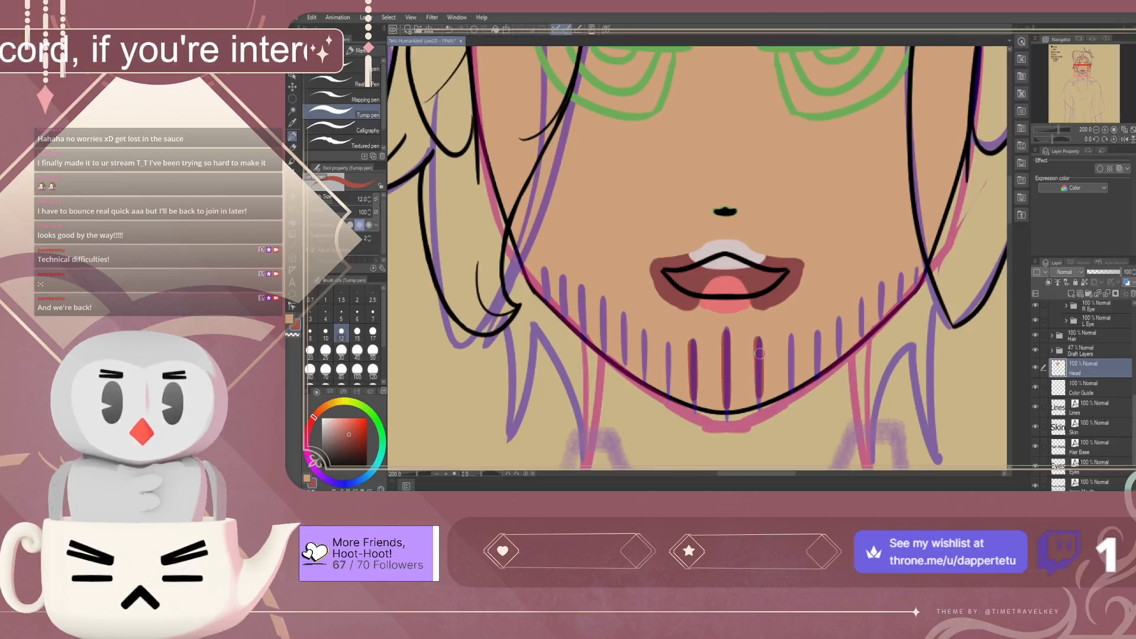
key(ctrl+z)
drag(759, 399, 759, 336)
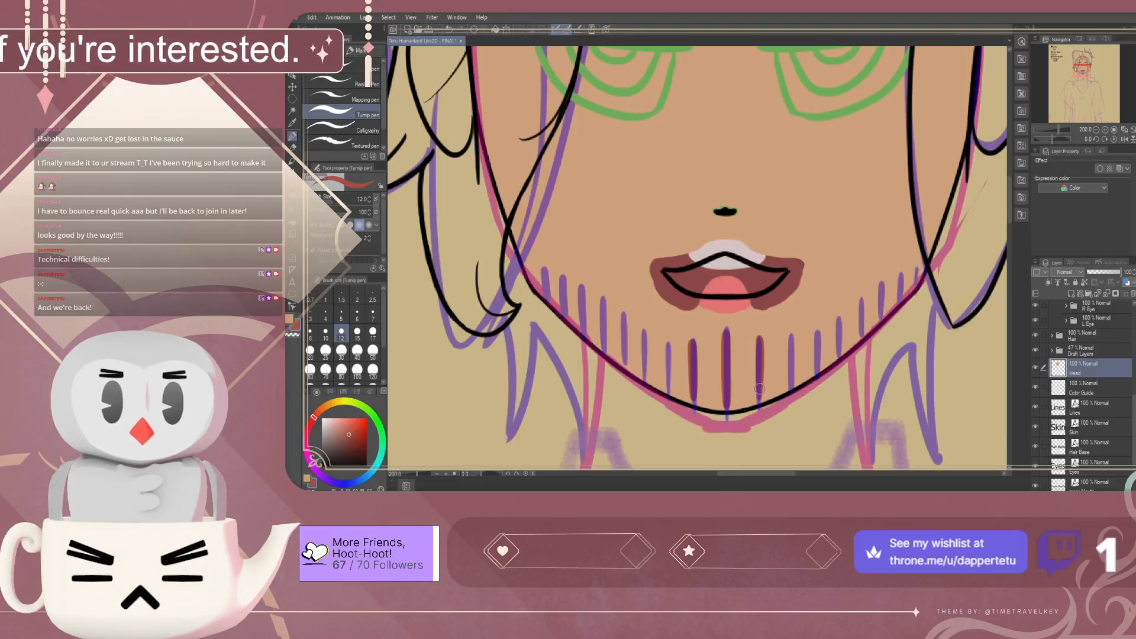
key(ctrl+z)
drag(759, 399, 759, 337)
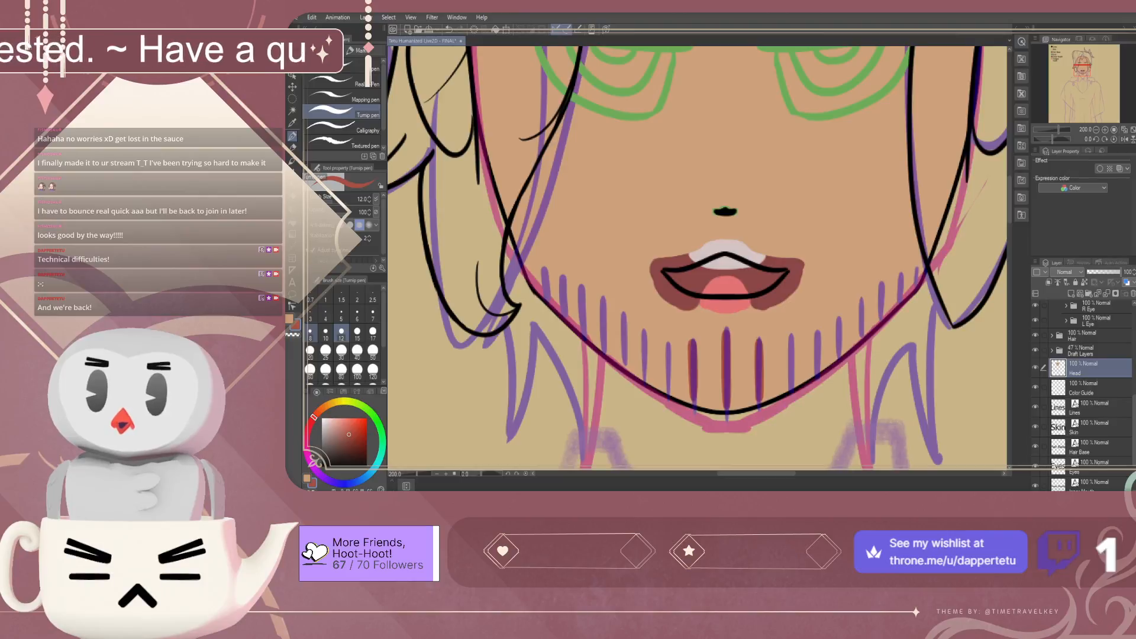
click(373, 313)
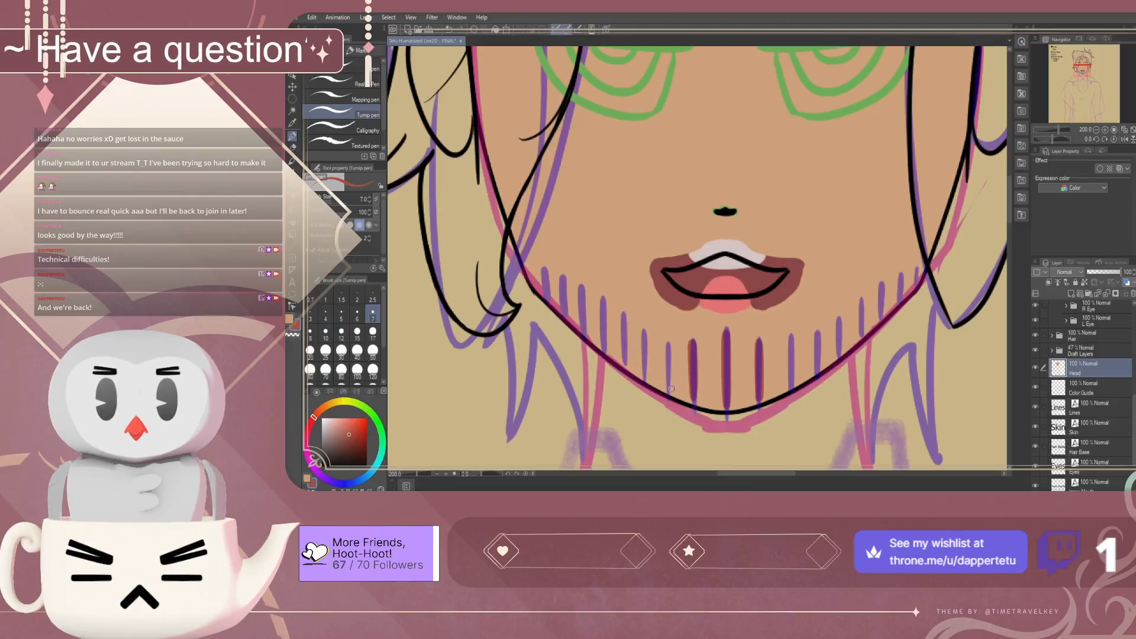
drag(668, 343, 670, 376)
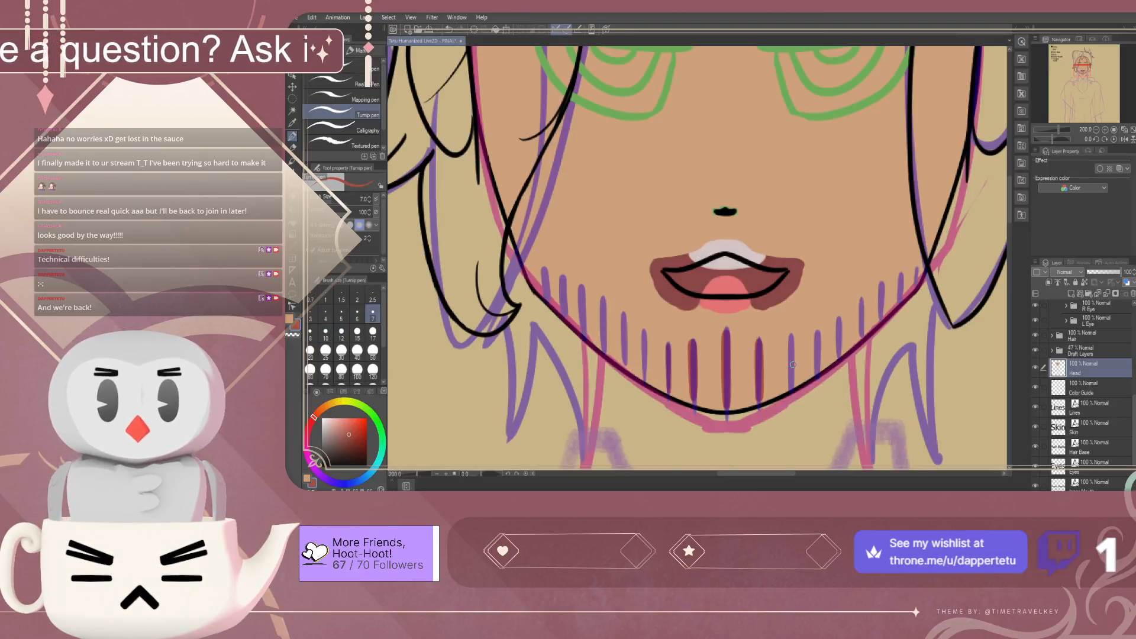
drag(792, 383, 793, 333)
key(ctrl+z)
key(ctrl+z)
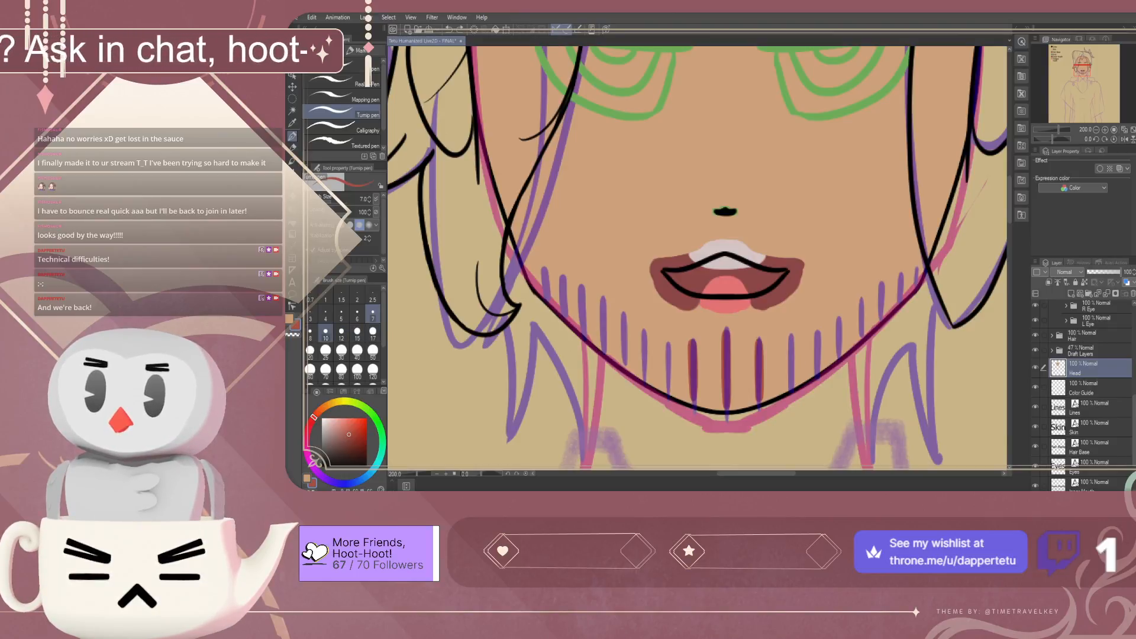
Set the Turnip pen to size 10 and draw the second red beard stroke left of the chin centre
click(310, 332)
click(326, 332)
drag(667, 341, 668, 395)
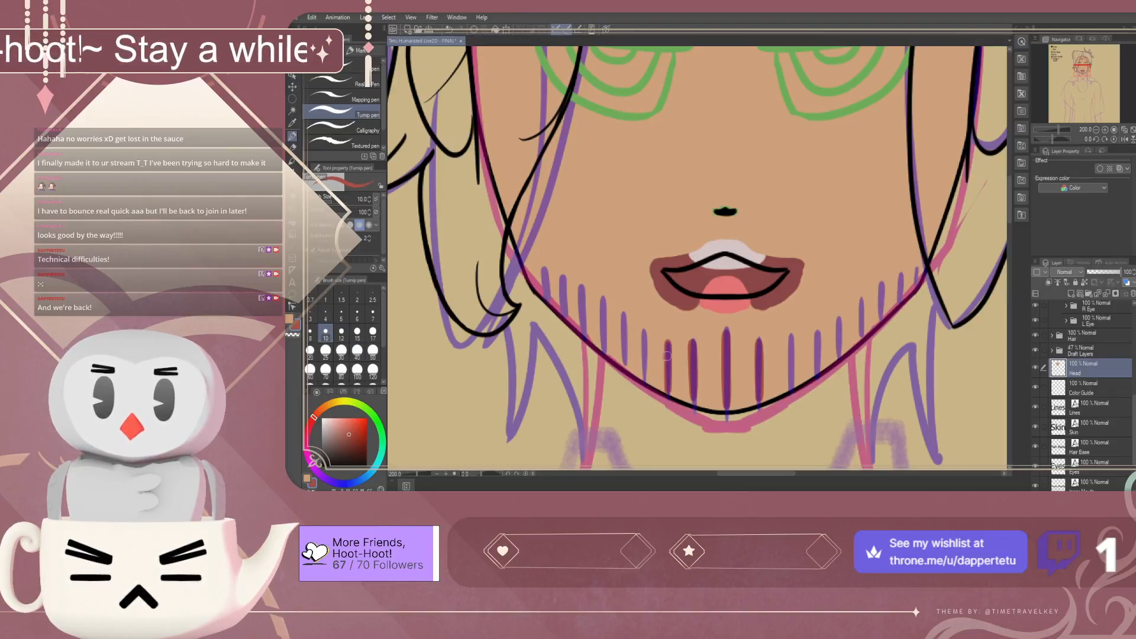
Draw the matching second beard stroke right of the chin centre over the sketched line, redoing it until it is clean
drag(792, 383, 793, 332)
key(ctrl+z)
drag(792, 383, 792, 333)
key(ctrl+z)
drag(792, 388, 792, 335)
key(ctrl+z)
drag(792, 388, 793, 330)
key(ctrl+z)
drag(793, 387, 791, 336)
key(ctrl+z)
drag(791, 386, 792, 332)
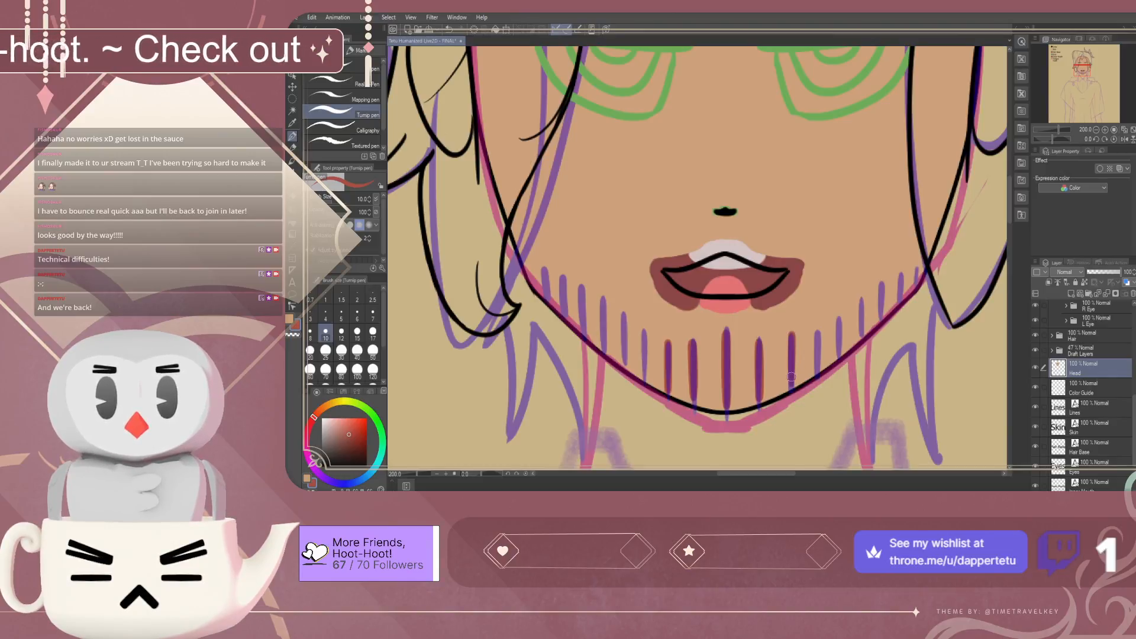
key(ctrl+z)
drag(793, 388, 792, 333)
key(ctrl+z)
drag(793, 388, 792, 332)
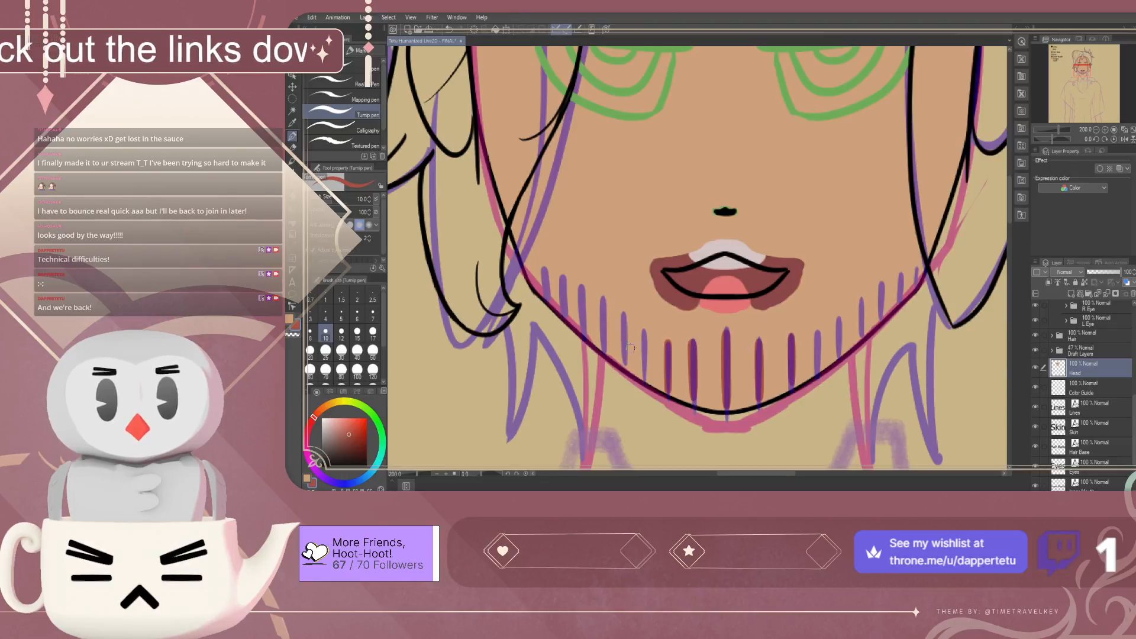
Draw the third pair of red beard strokes, one on each side of the chin, redoing each until it fits the sketch
drag(644, 377, 644, 332)
key(ctrl+z)
drag(643, 379, 643, 332)
drag(817, 372, 817, 331)
key(ctrl+z)
drag(818, 371, 818, 332)
key(ctrl+z)
drag(817, 374, 818, 332)
Set the pen to size 8 and draw the fourth and fifth beard strokes on both sides, redoing the fourth left one until clean
click(310, 332)
drag(626, 366, 624, 319)
key(ctrl+z)
drag(627, 365, 623, 319)
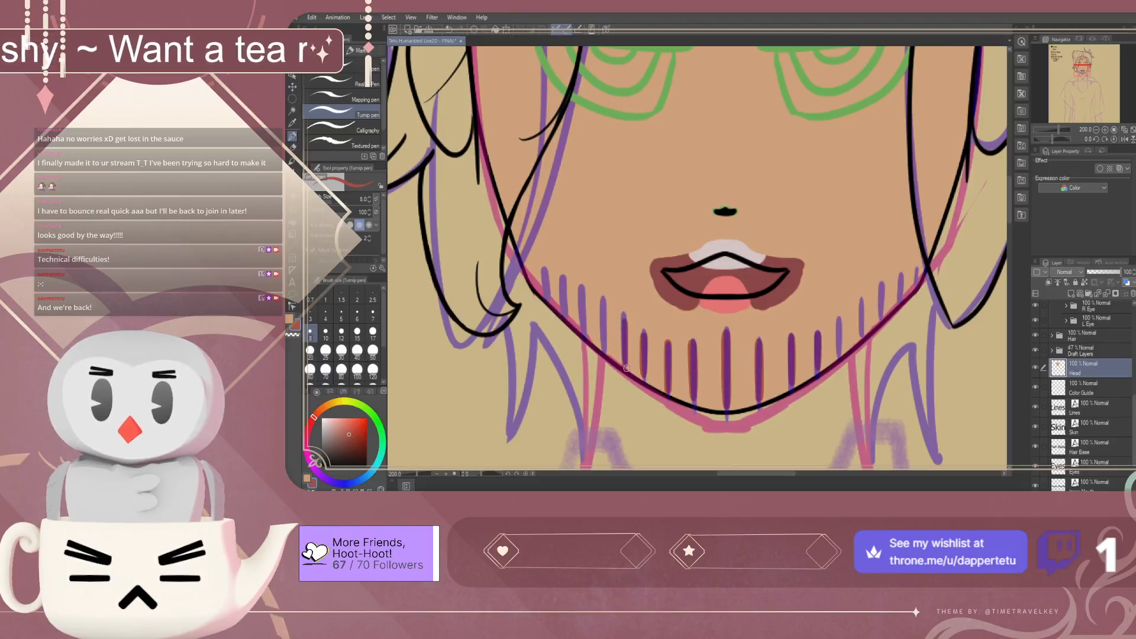
key(ctrl+z)
drag(625, 369, 623, 310)
key(ctrl+z)
drag(626, 366, 623, 319)
key(ctrl+z)
drag(625, 366, 623, 311)
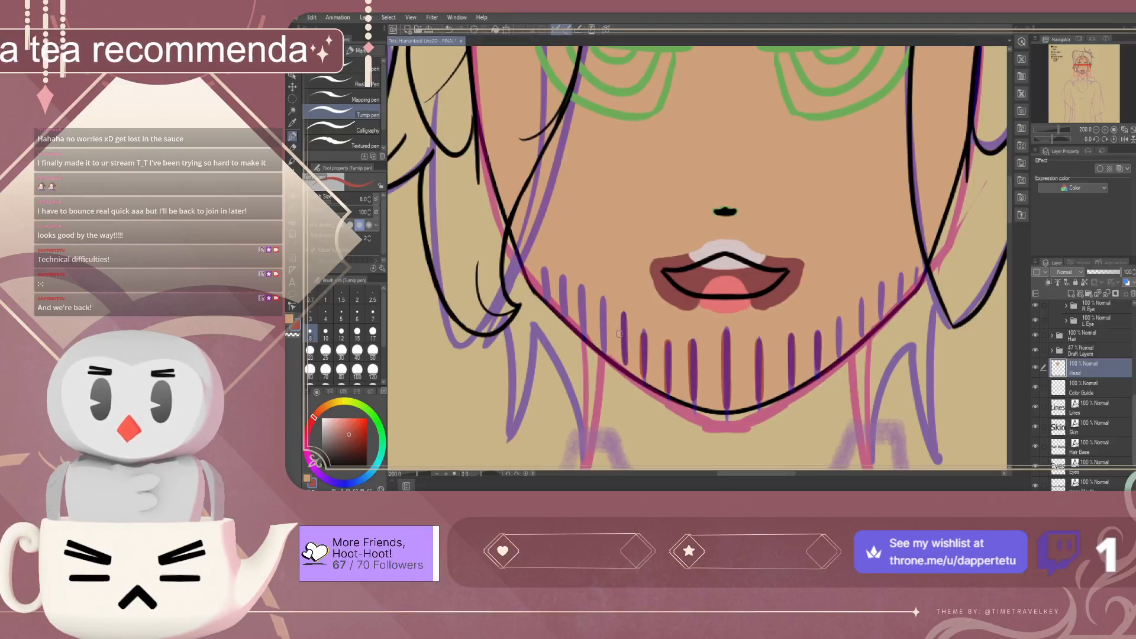
mouse_move(837, 353)
mouse_down()
mouse_move(837, 329)
mouse_move(838, 349)
mouse_move(860, 300)
mouse_up()
drag(605, 350, 602, 304)
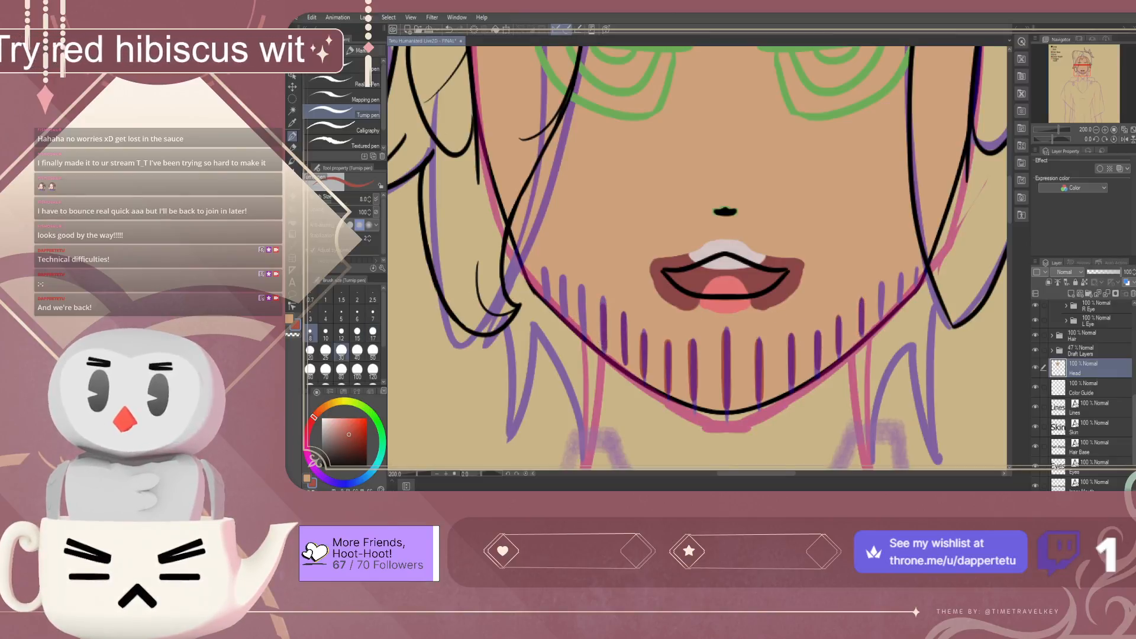
Set the pen to size 7 and draw the three outermost beard strokes along the left jawline, redoing them until they fit the sketch
click(372, 313)
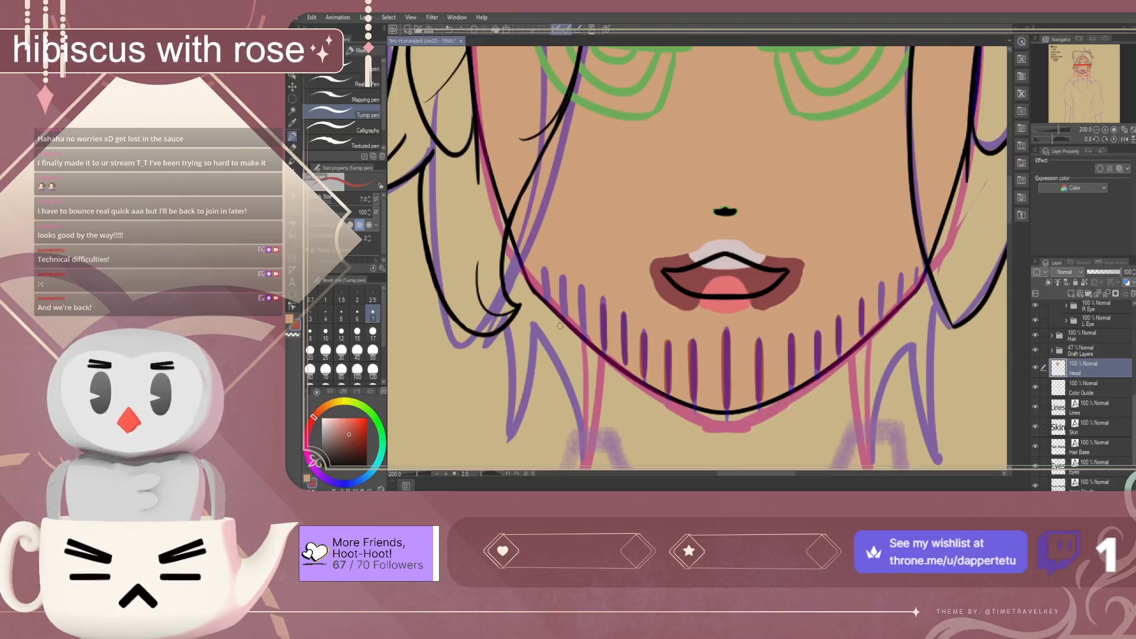
drag(584, 335, 582, 294)
key(ctrl+z)
drag(583, 333, 582, 295)
key(ctrl+z)
mouse_move(584, 335)
mouse_down()
mouse_move(581, 285)
mouse_move(545, 270)
mouse_up()
key(ctrl+z)
key(ctrl+z)
key(ctrl+z)
Draw the three outermost beard strokes along the right jawline over the sketched lines, redoing them until they are clean
drag(882, 315, 882, 280)
key(ctrl+z)
key(ctrl+z)
drag(881, 318, 882, 283)
key(ctrl+z)
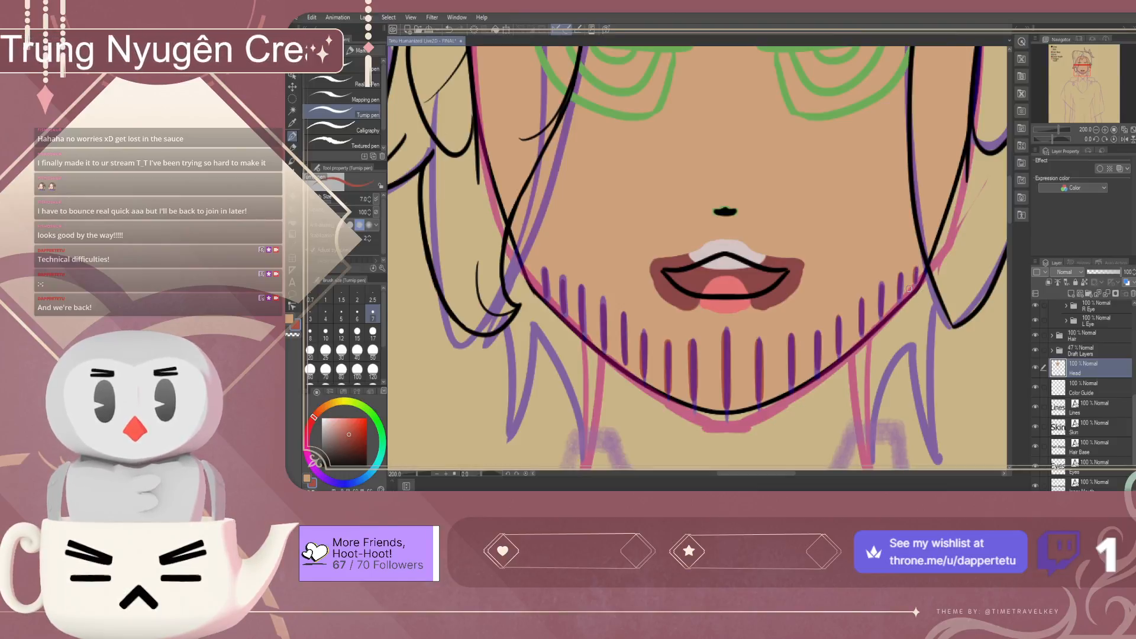
Move the Head layer into the Head Face folder, directly above the Face folder
scroll(742, 356, down, 10)
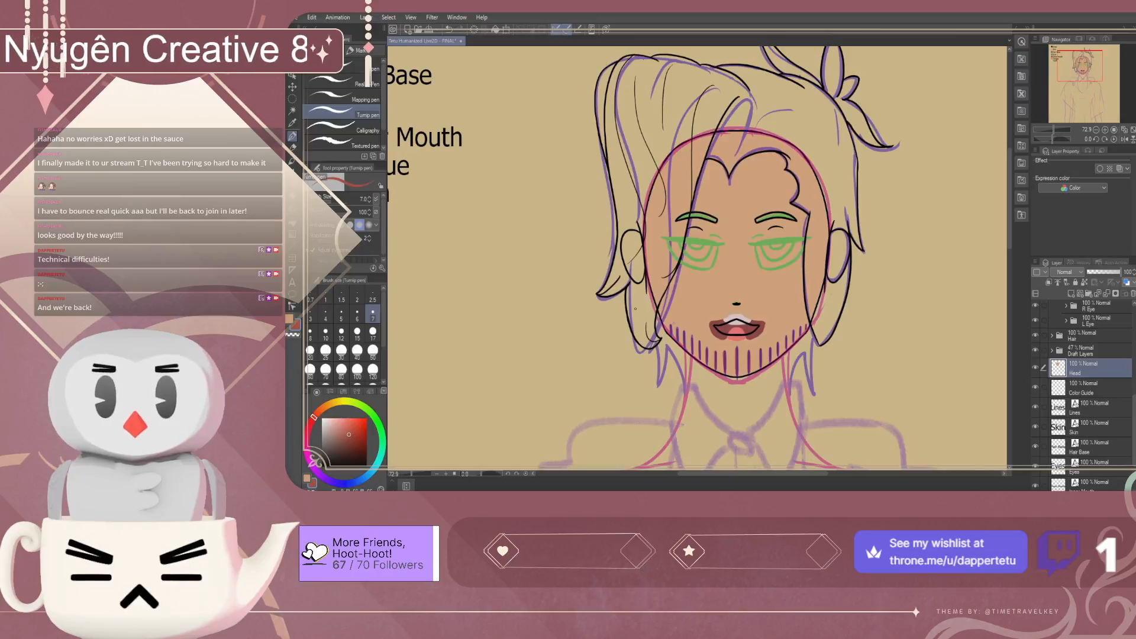
scroll(1083, 390, up, 2)
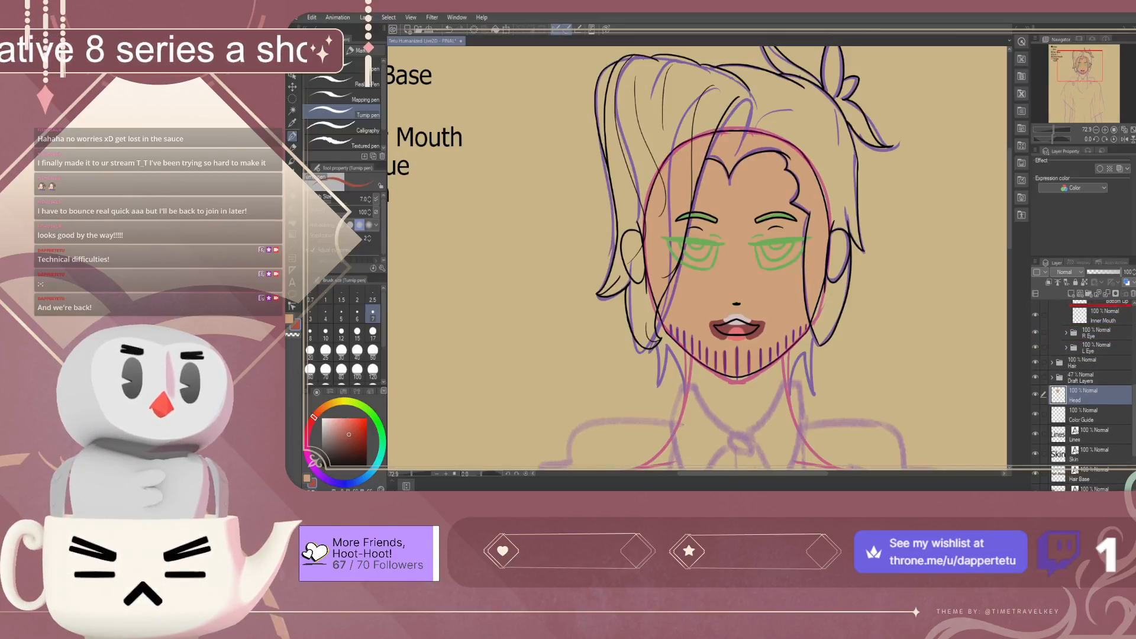
scroll(1083, 390, up, 4)
scroll(1083, 391, up, 4)
scroll(1082, 390, up, 4)
scroll(1082, 391, up, 2)
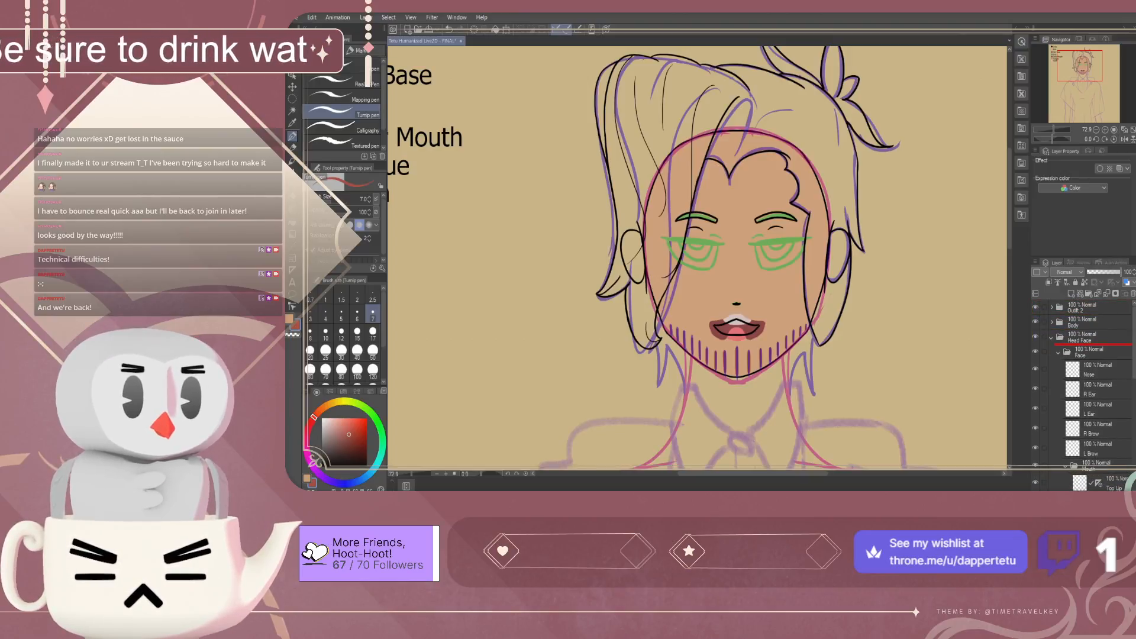
drag(1089, 343, 1089, 346)
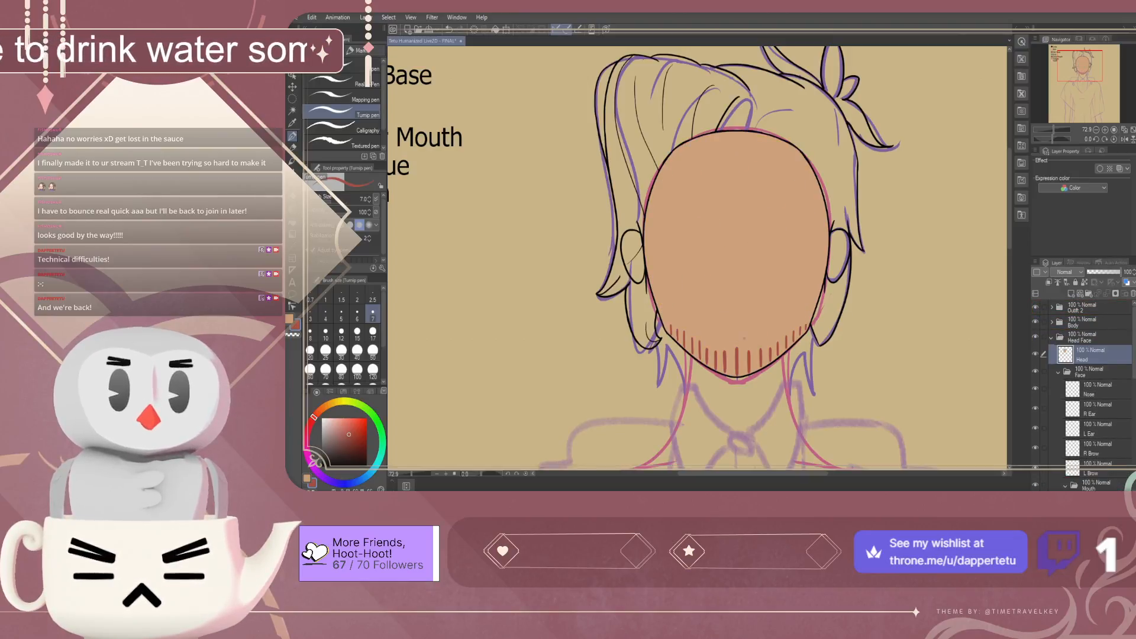
Lengthen the outermost beard stroke on the right jawline upward with the size 7 pen
scroll(752, 326, up, 3)
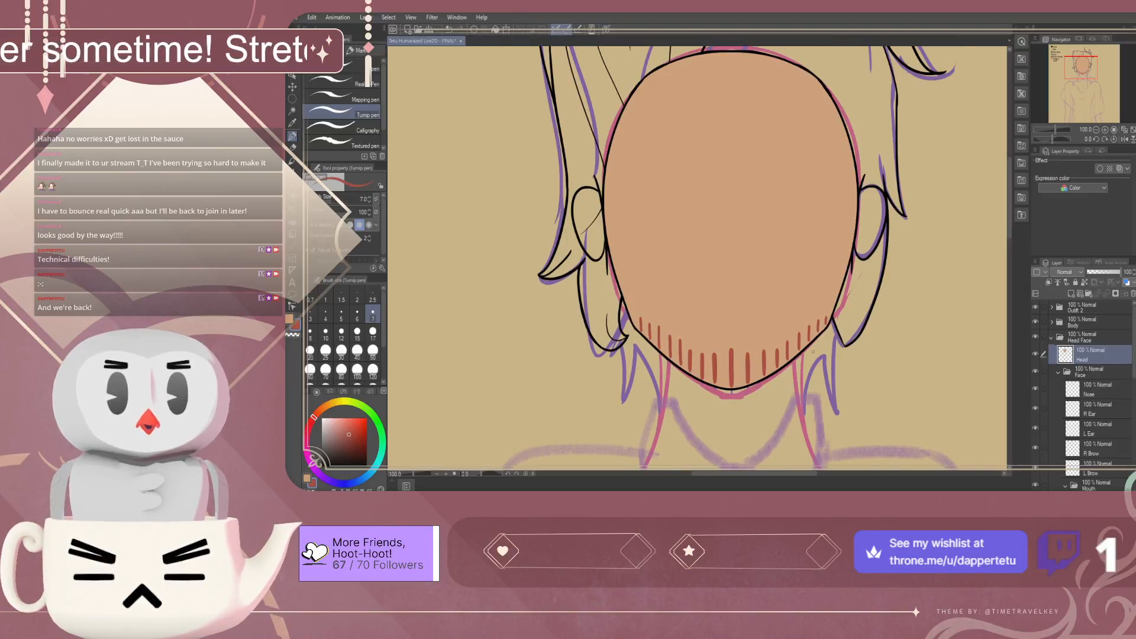
scroll(813, 351, up, 4)
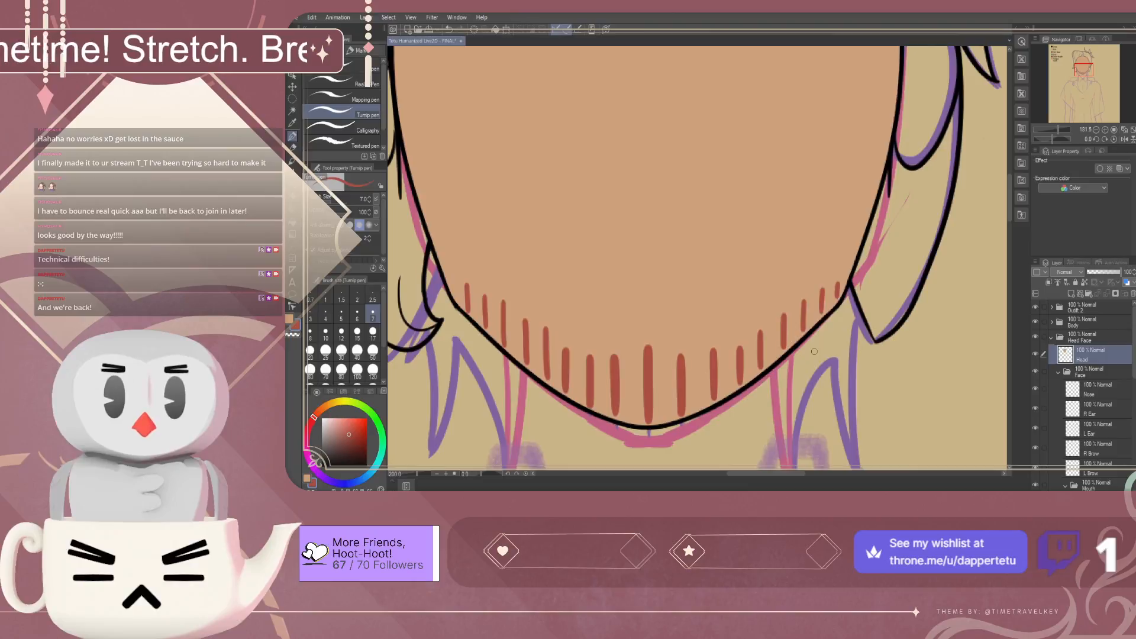
scroll(839, 303, up, 1)
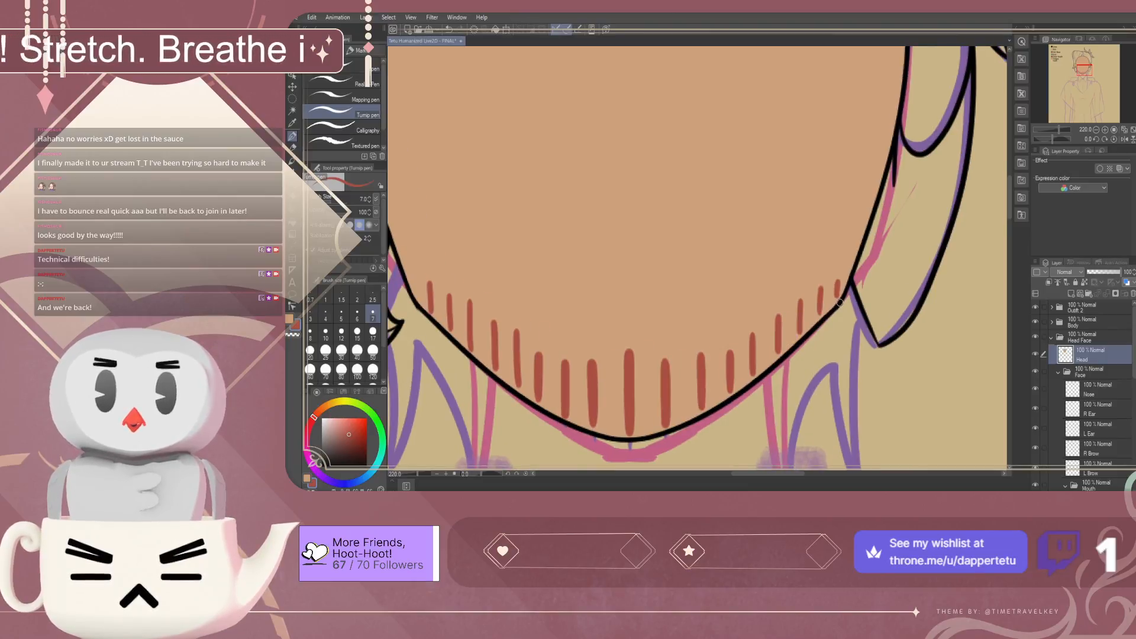
drag(836, 266, 838, 290)
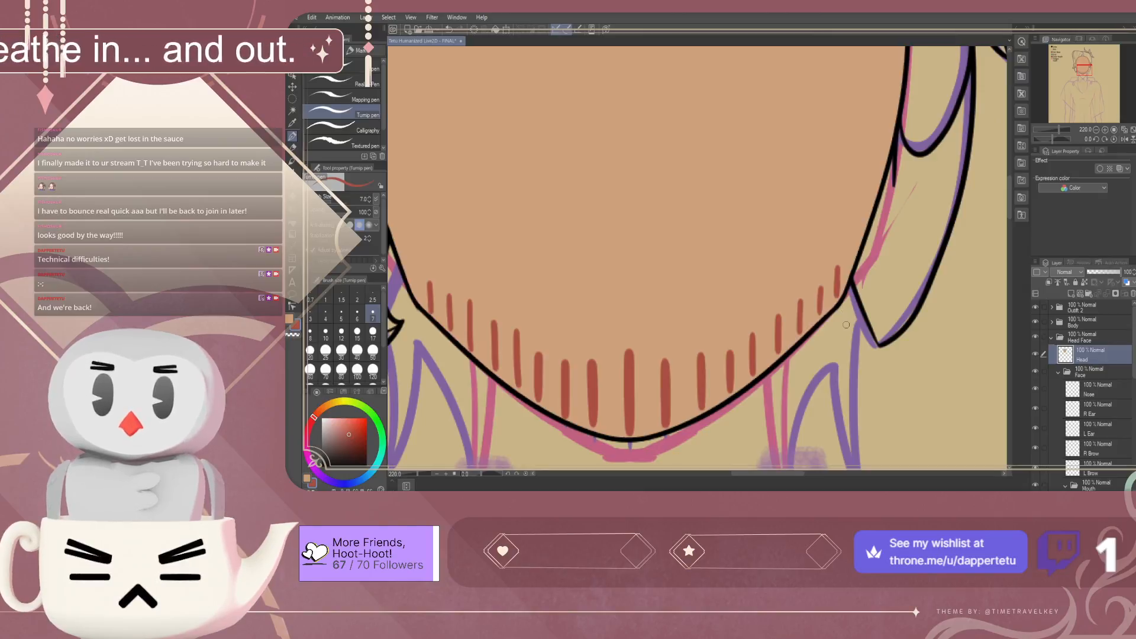
Toggle the Head layer's visibility to compare the drawing with and without it, and leave the layer hidden
scroll(846, 325, down, 7)
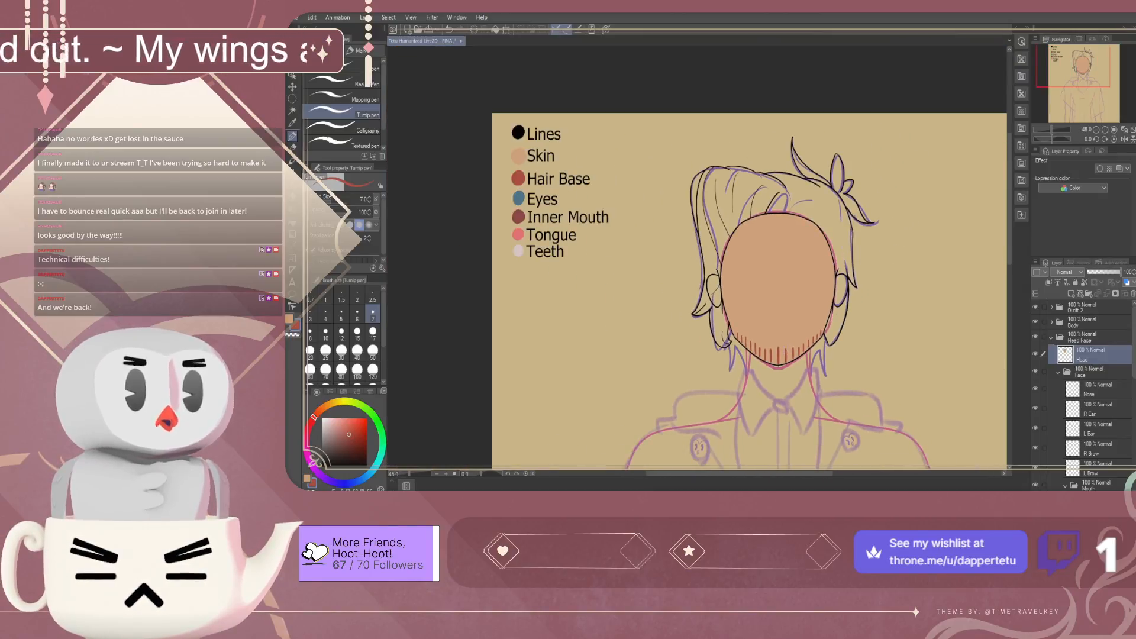
click(1034, 354)
scroll(769, 314, down, 1)
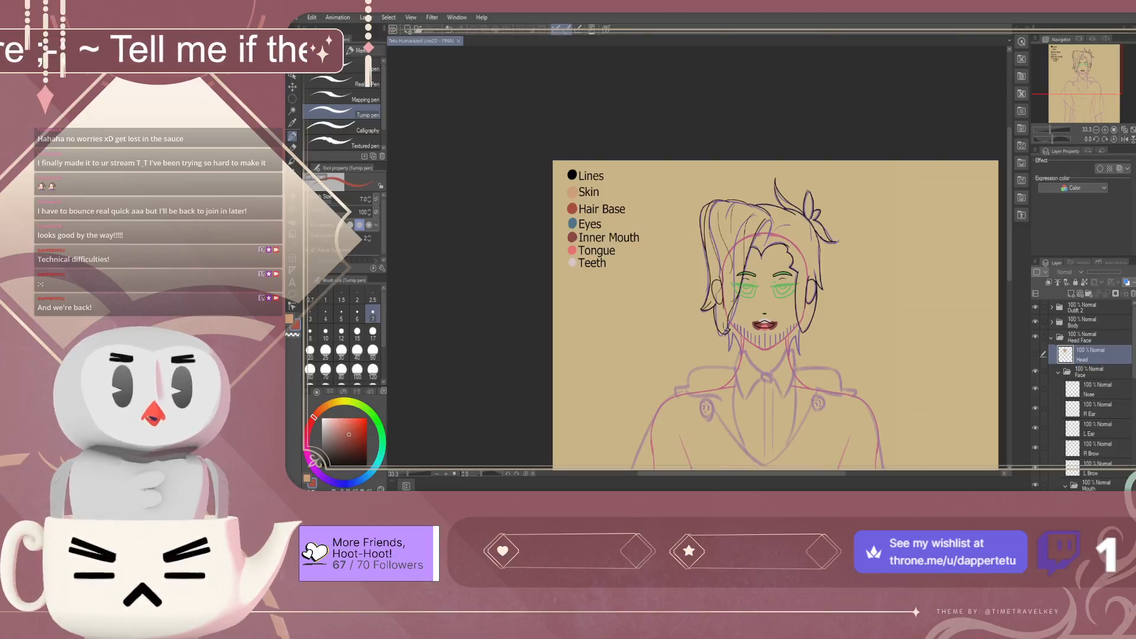
click(1034, 354)
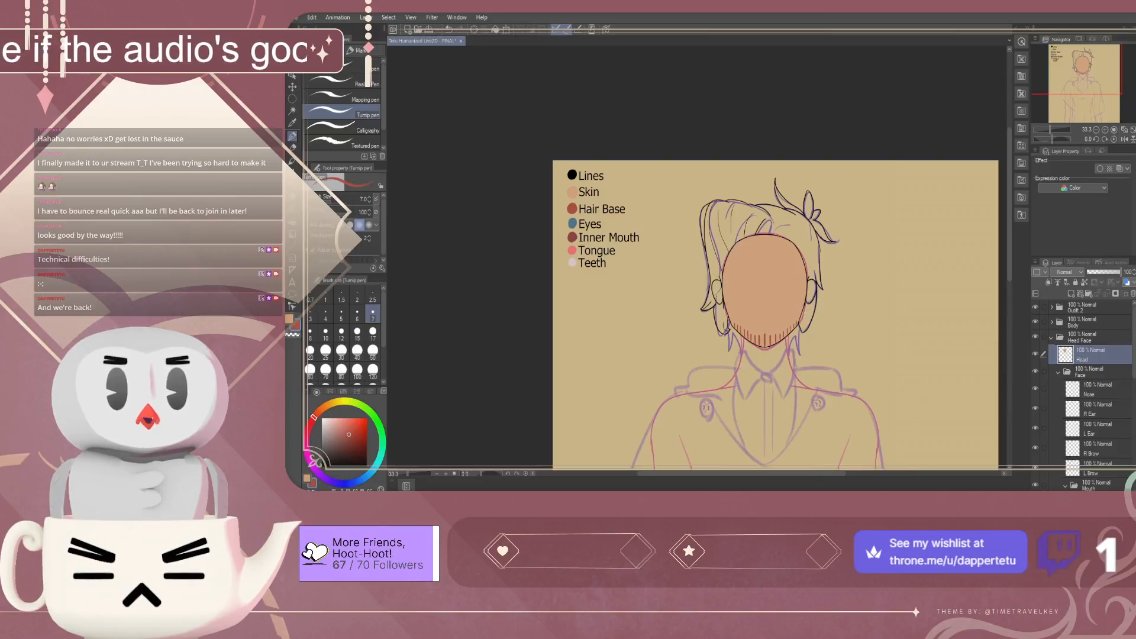
click(1035, 353)
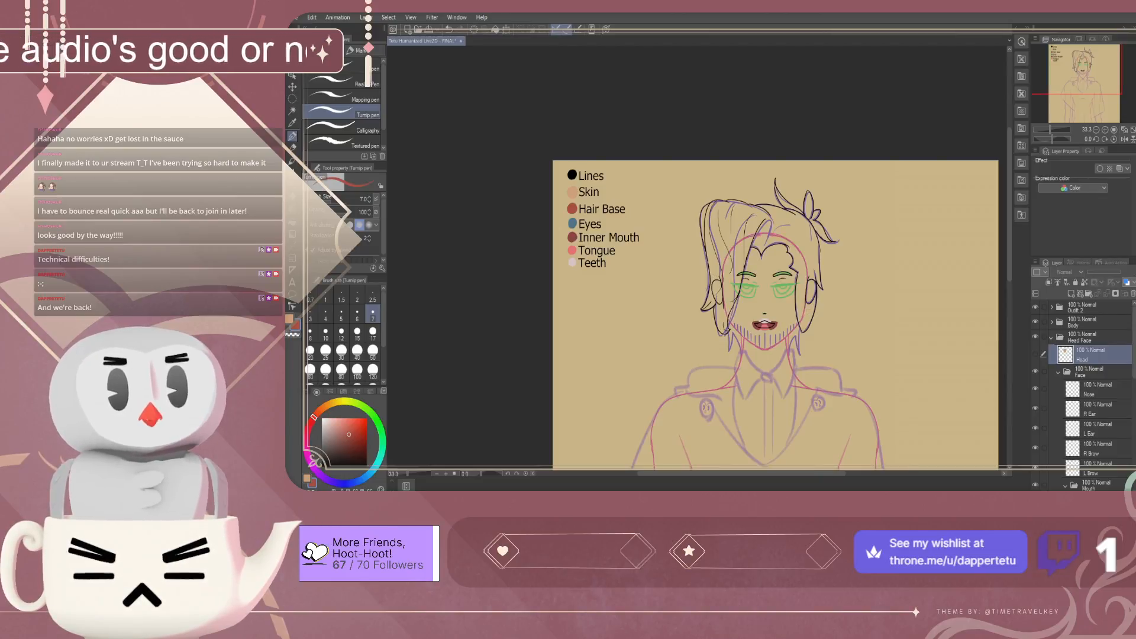
Select the R Ear layer, sample the Skin swatch from the colour guide and switch to the Fill tool
key(alt+bracketleft)
key(alt+bracketleft)
key(alt+bracketleft)
key(alt+bracketleft)
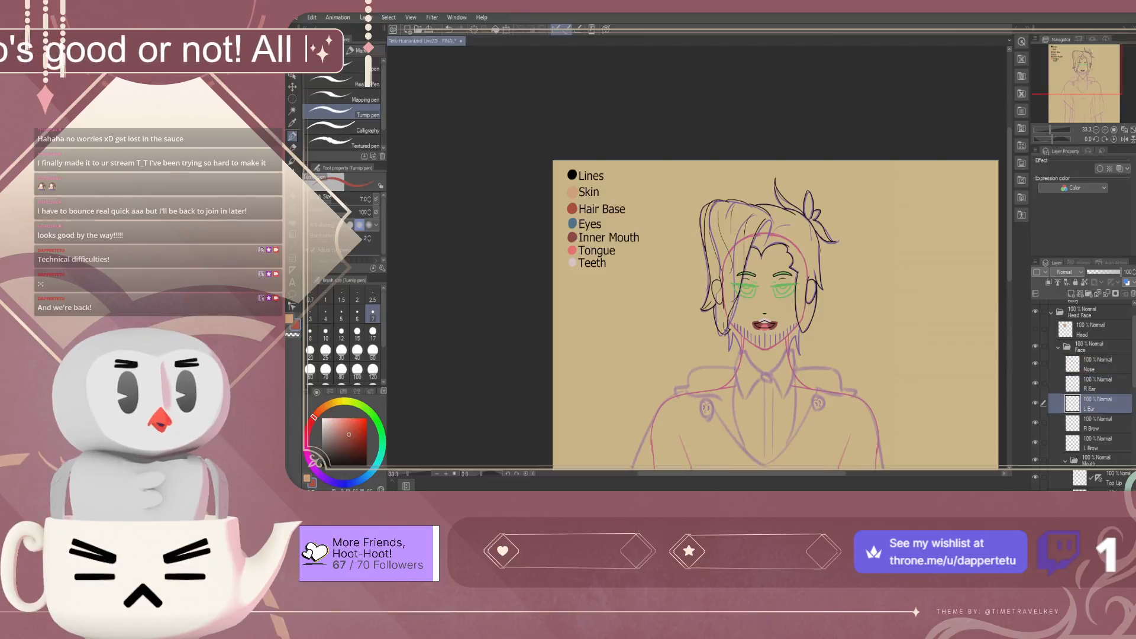
key(alt+bracketright)
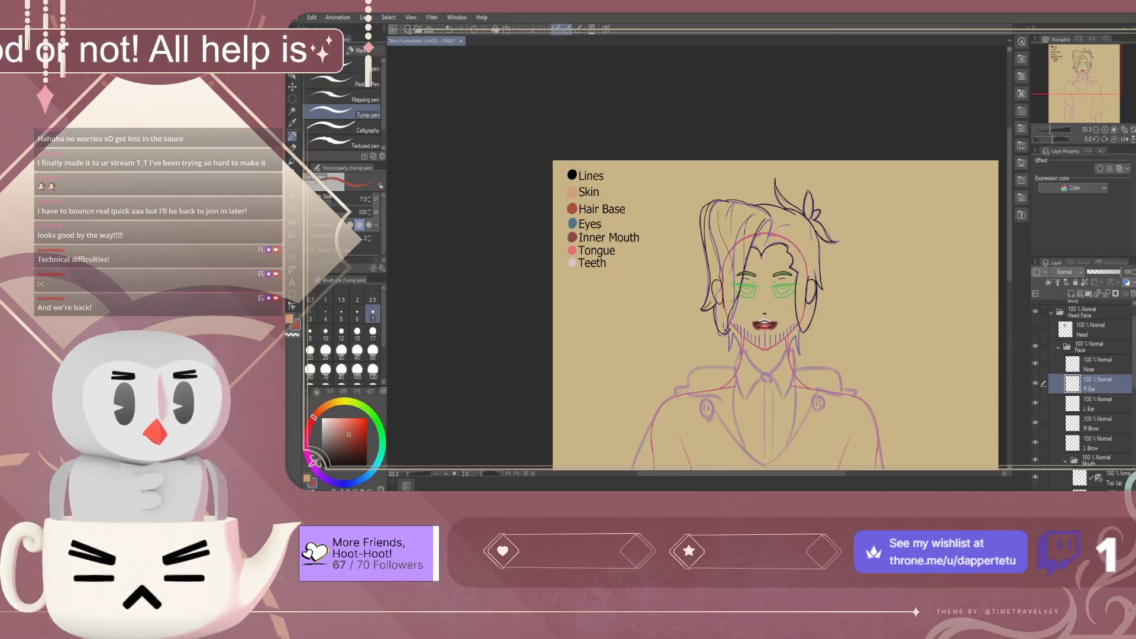
scroll(585, 195, up, 2)
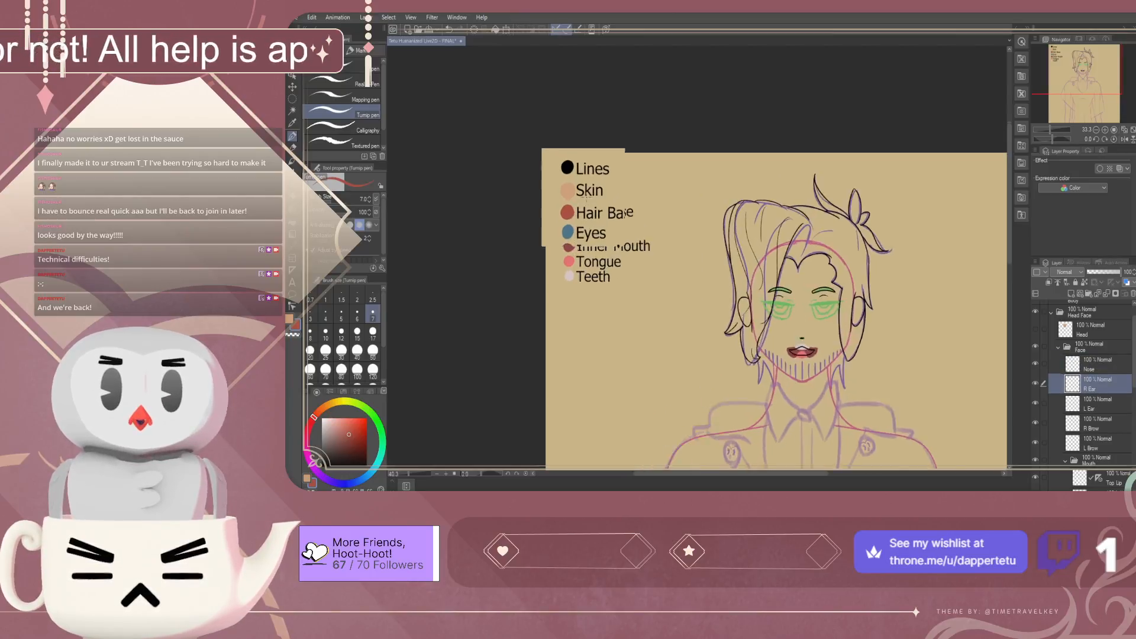
alt+click(557, 187)
scroll(730, 292, down, 4)
scroll(946, 372, up, 8)
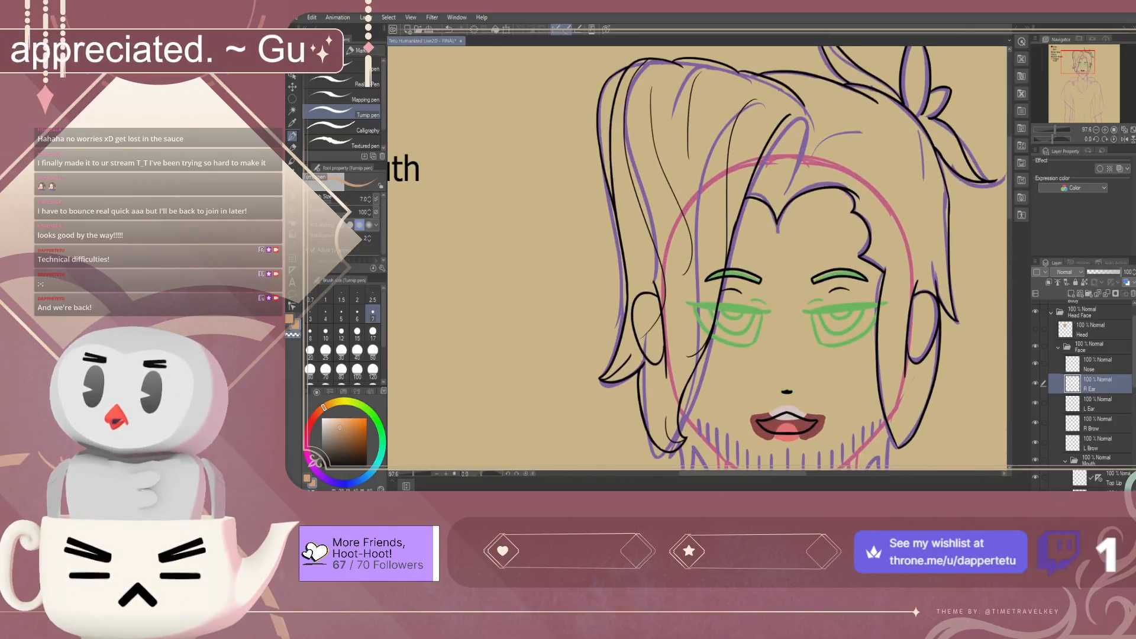
click(324, 464)
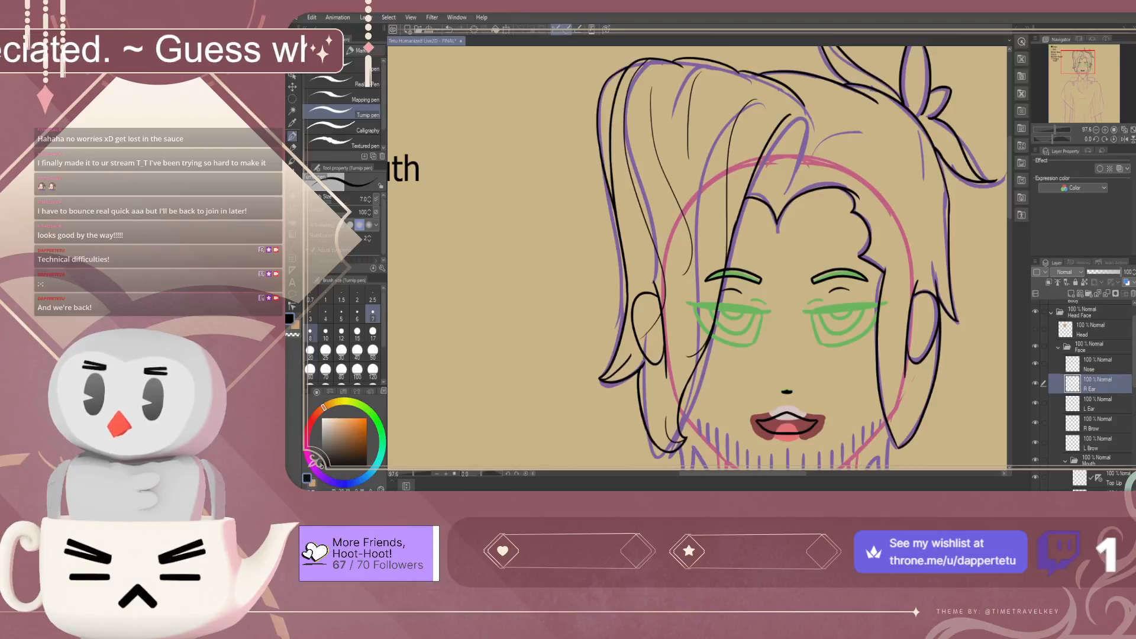
key(x)
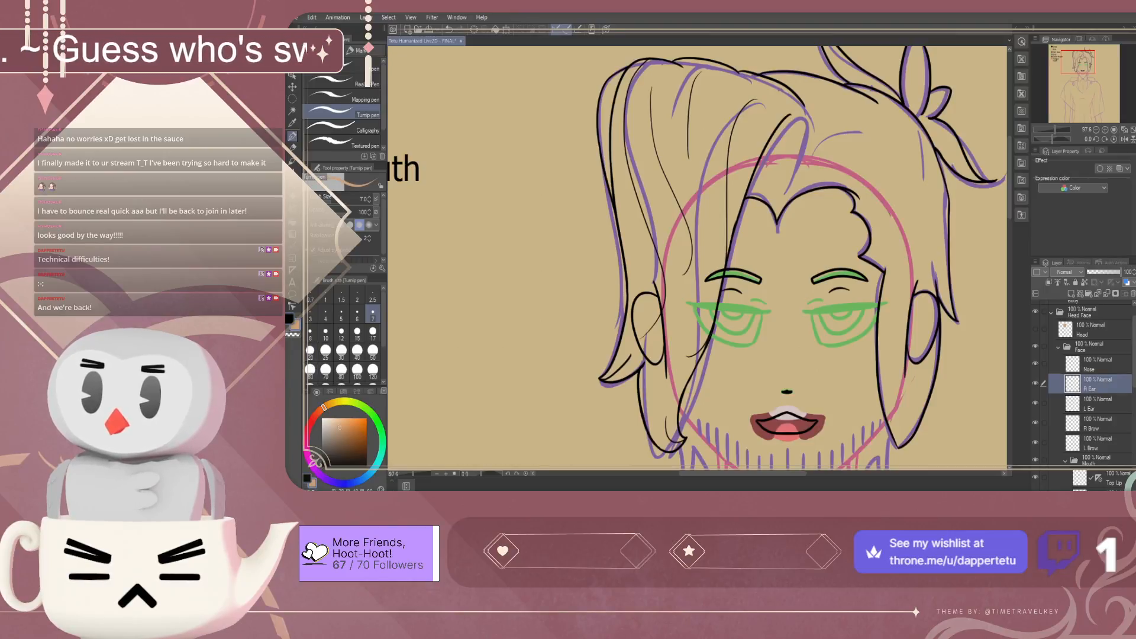
key(g)
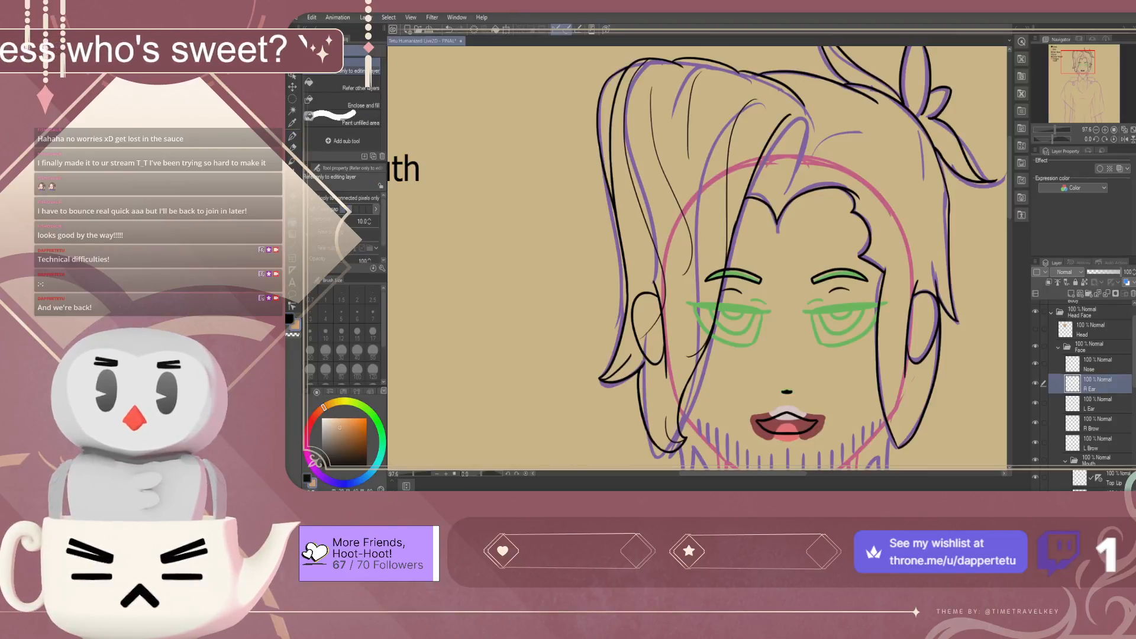
click(648, 328)
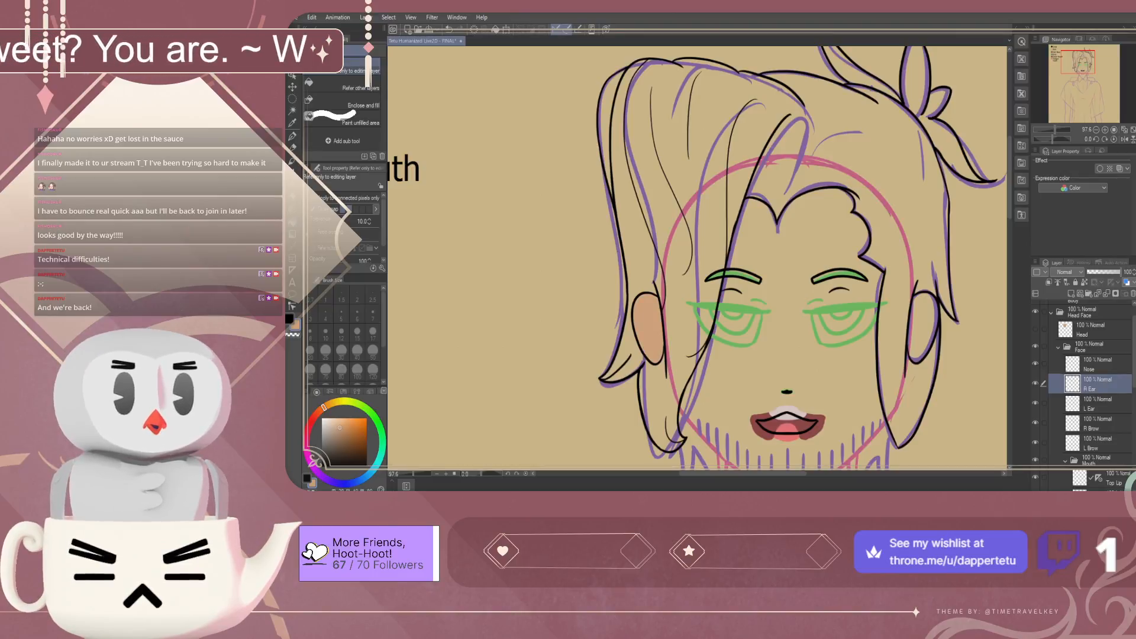
key(ctrl+z)
click(1098, 404)
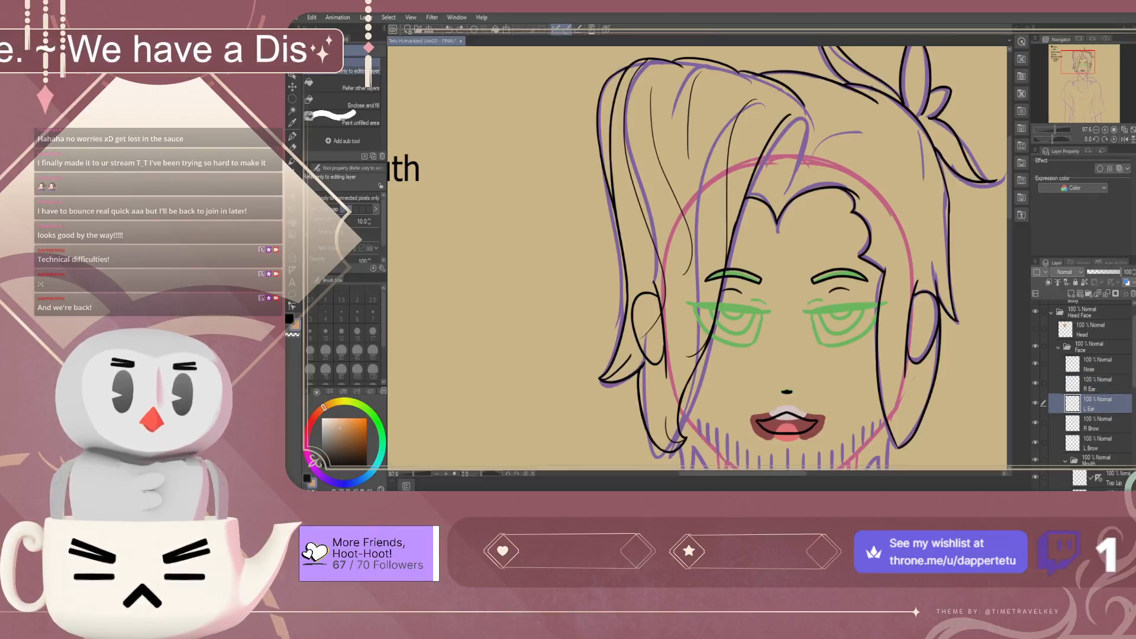
click(648, 327)
key(ctrl+z)
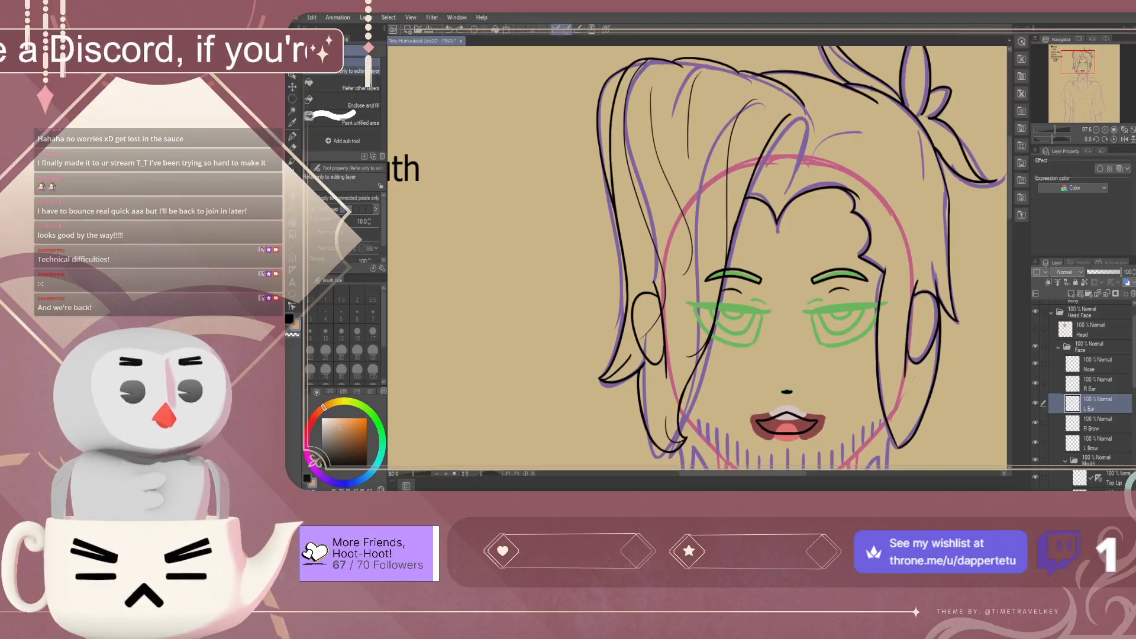
Fill the ear on the left side of the face with the skin colour on the R Ear layer
click(1098, 384)
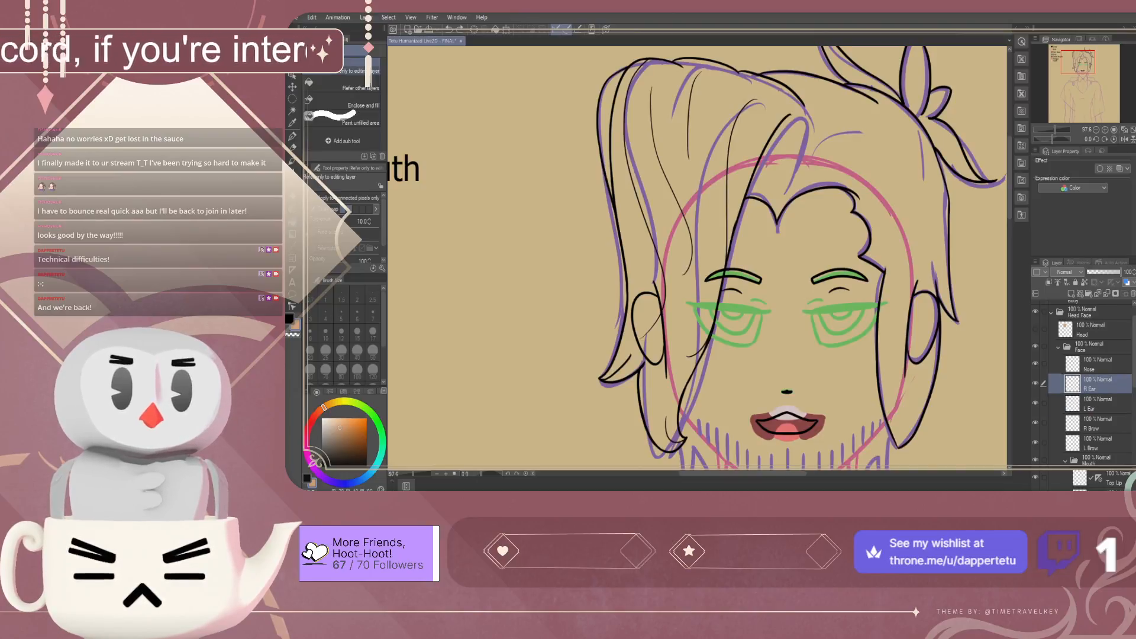
click(647, 328)
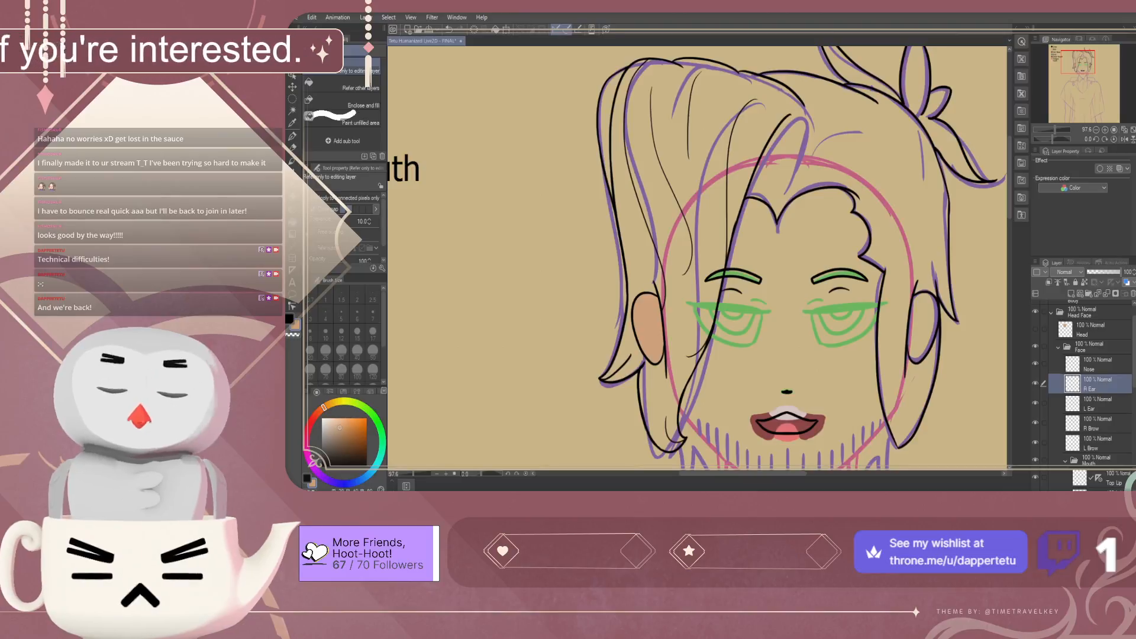
Select the L Ear layer and fill the ear on the right side of the face with the skin colour
scroll(828, 310, down, 2)
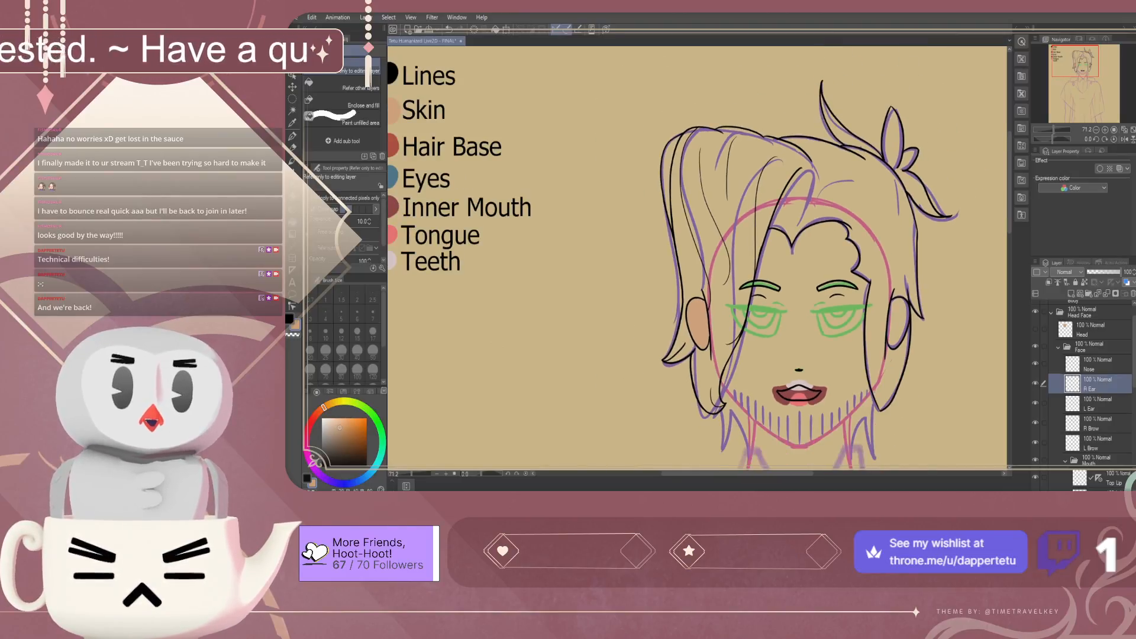
click(1098, 403)
click(898, 324)
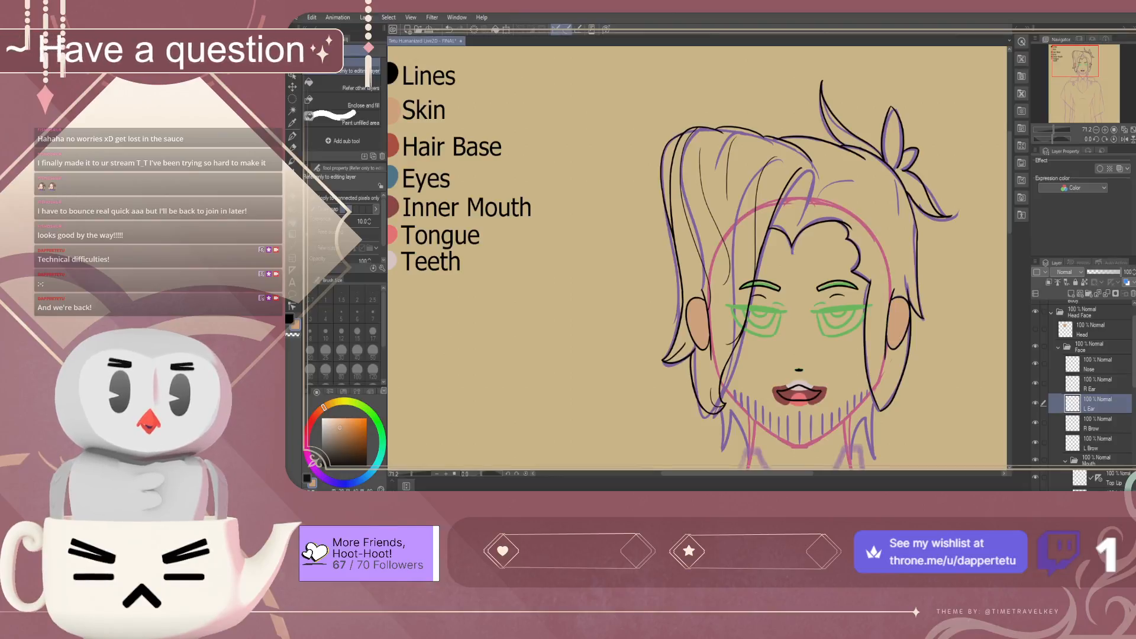
scroll(636, 274, down, 2)
scroll(781, 367, up, 1)
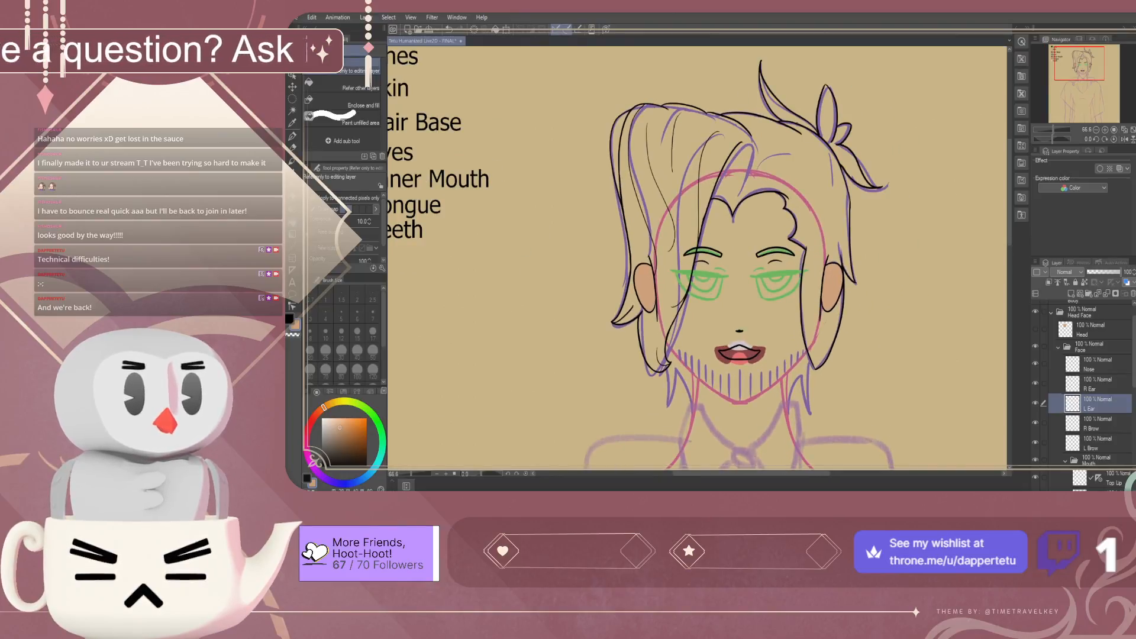
Select the R Brow layer, sample the Hair Base swatch from the colour guide and fill the eyebrow on the left side of the face
click(1098, 423)
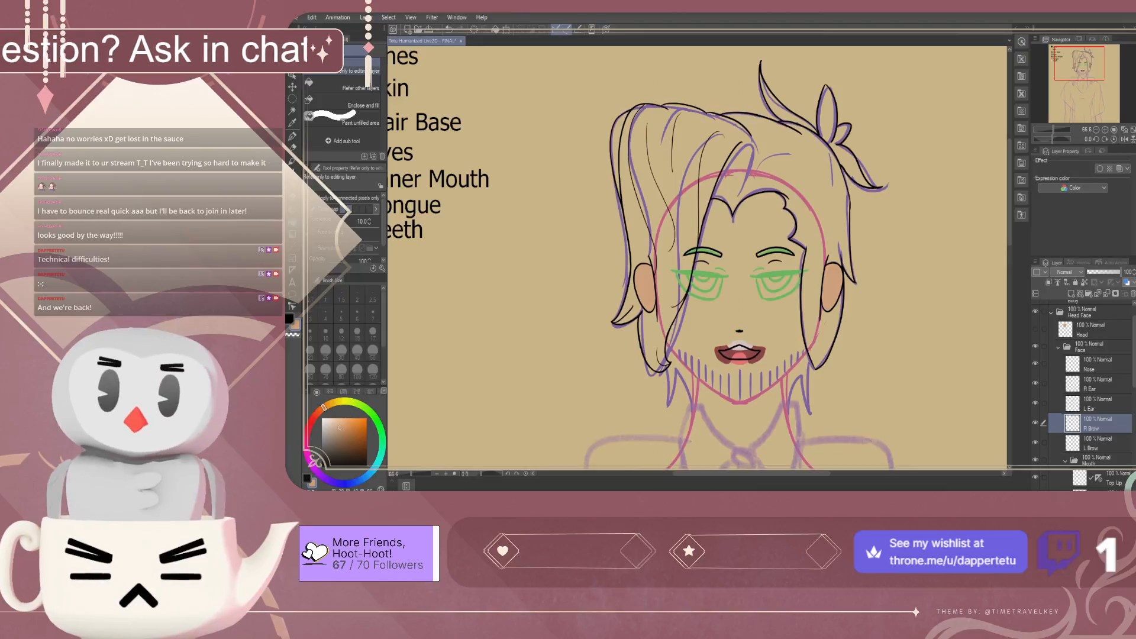
scroll(710, 264, down, 2)
scroll(477, 162, up, 2)
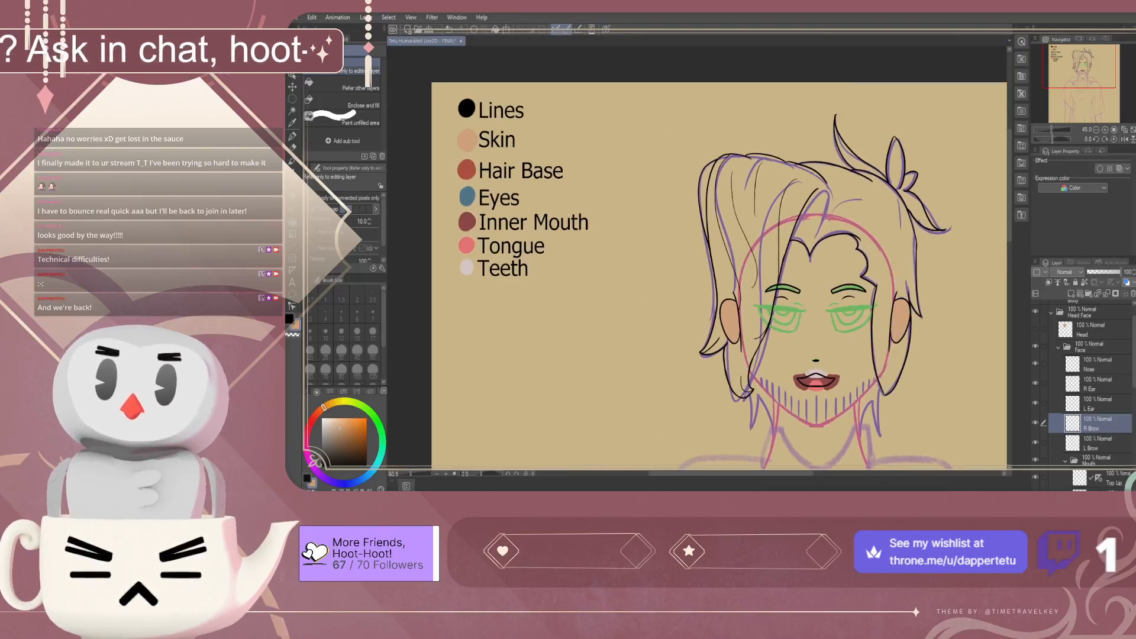
right_click(465, 171)
scroll(683, 225, down, 3)
scroll(856, 291, up, 7)
scroll(802, 345, up, 5)
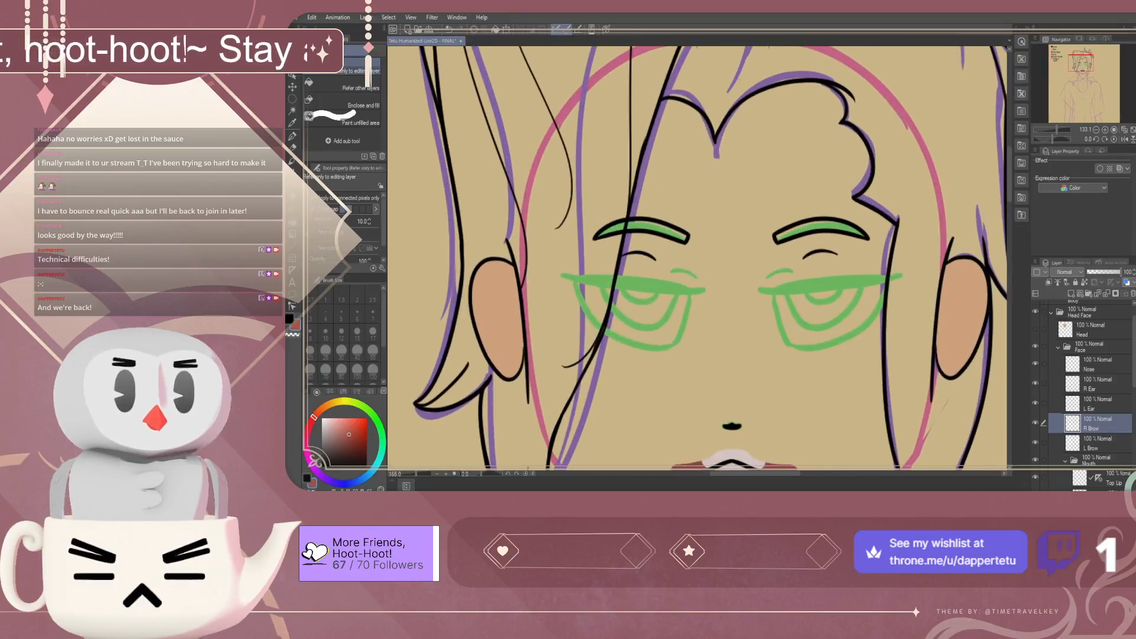
click(642, 234)
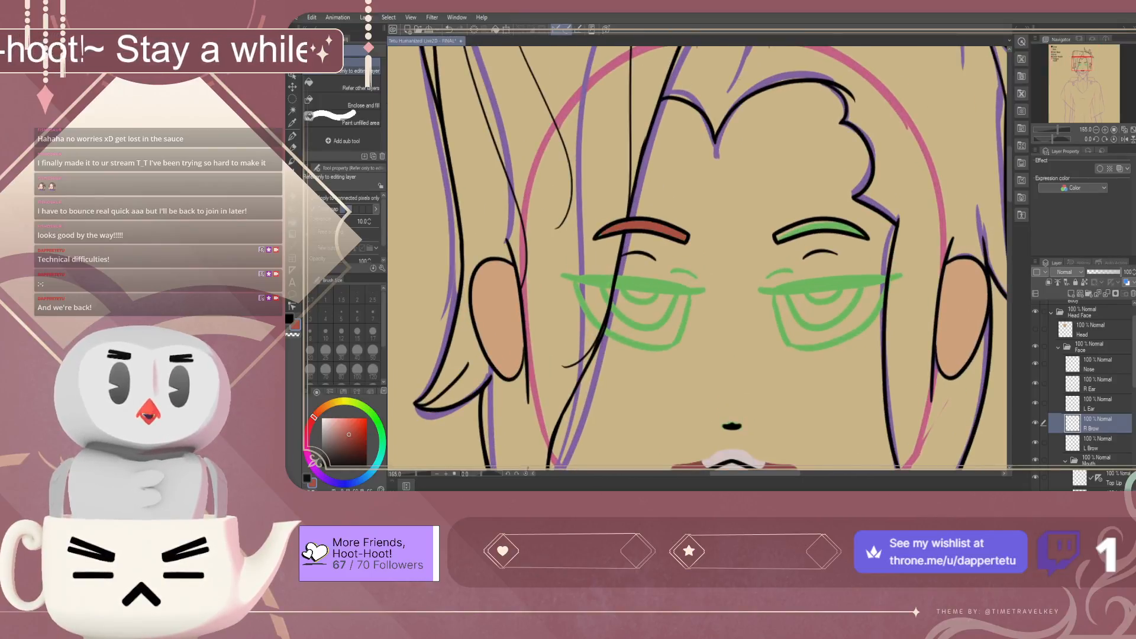
Fill the leftover unfilled pixels in the outer tip of the R Brow with the Hair Base red
scroll(614, 222, up, 8)
scroll(592, 251, up, 5)
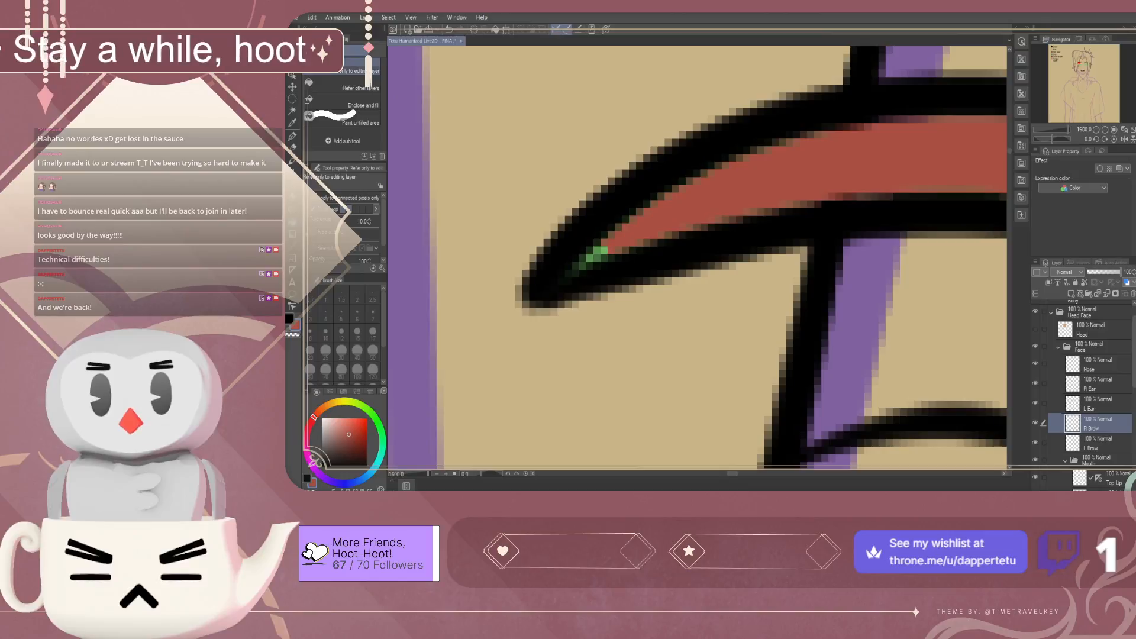
click(600, 250)
click(592, 258)
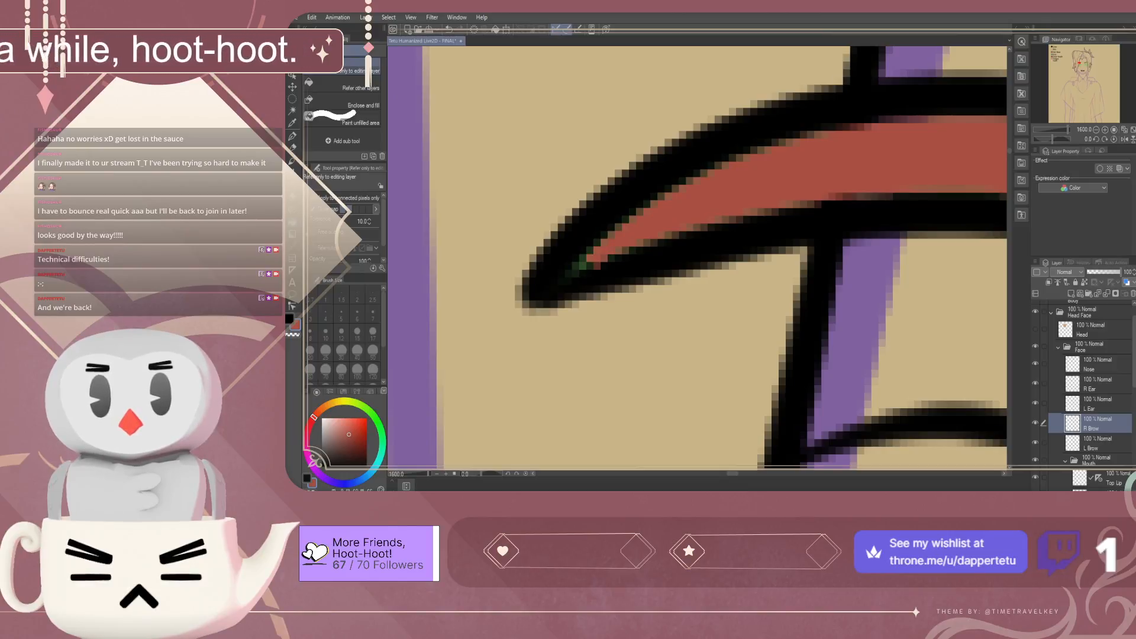
scroll(584, 237, down, 7)
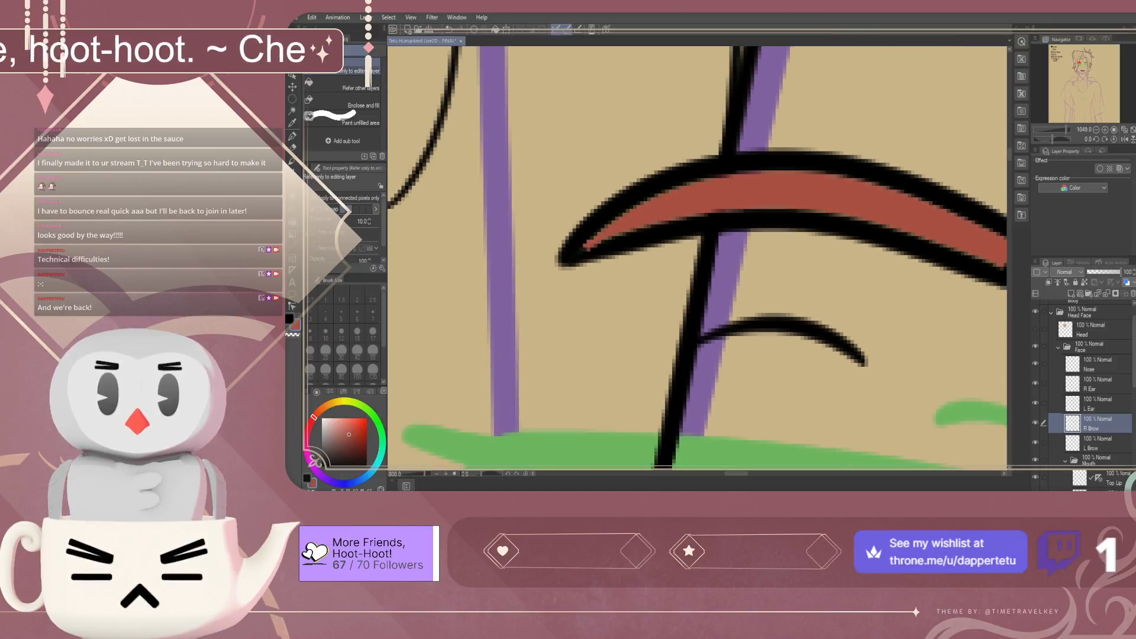
scroll(578, 219, down, 4)
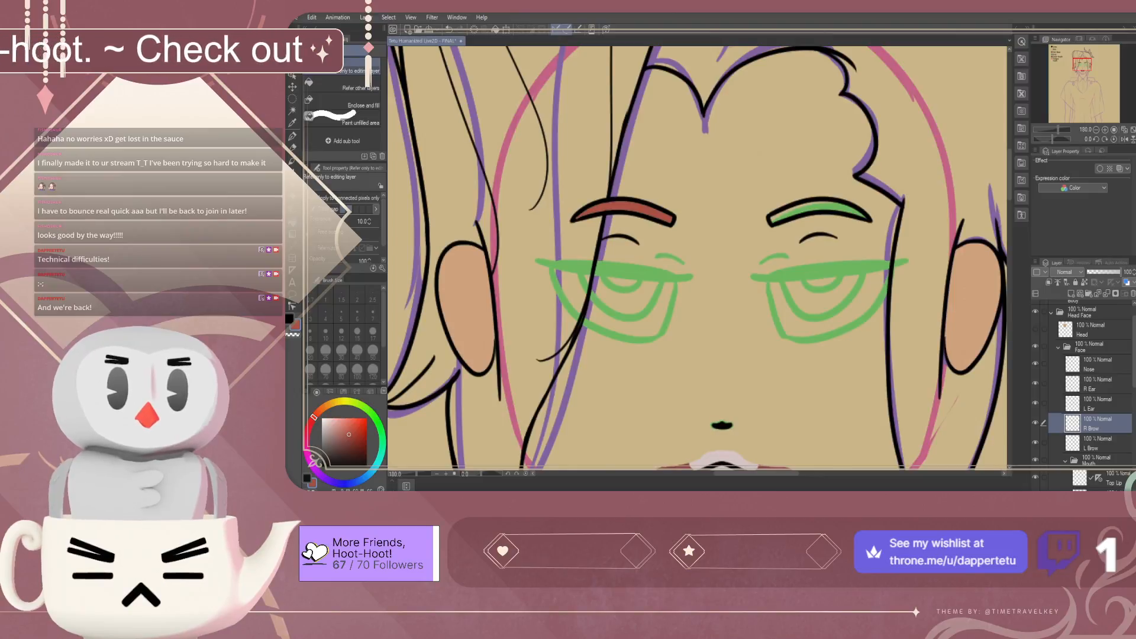
Select the L Brow layer and fill the eyebrow on the right side of the face with the Hair Base red
click(1098, 443)
scroll(839, 212, up, 3)
click(839, 213)
Fill the remaining unfilled pixels in the outer tip of the L Brow with the Hair Base red
scroll(892, 220, up, 10)
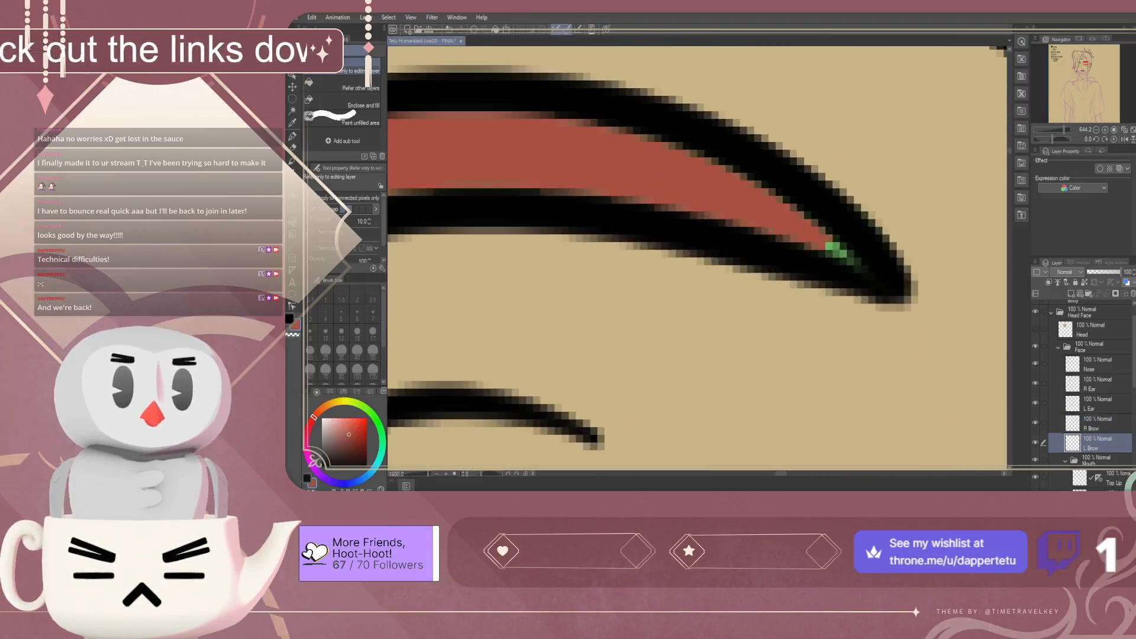
click(825, 244)
click(838, 255)
click(854, 266)
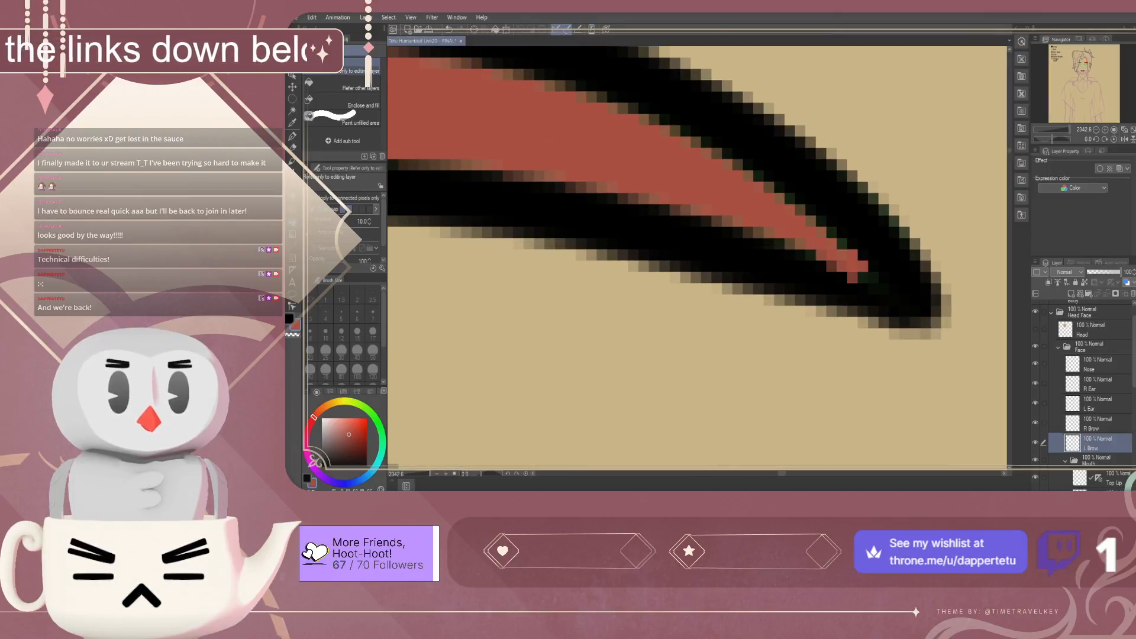
scroll(792, 226, down, 2)
scroll(791, 226, down, 10)
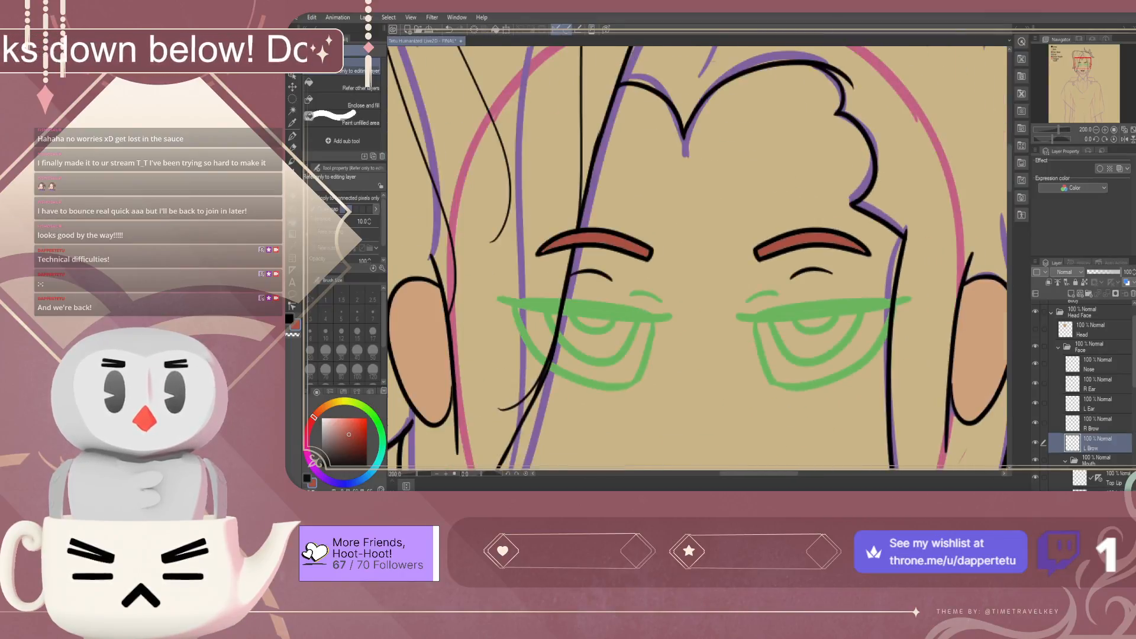
scroll(749, 189, down, 5)
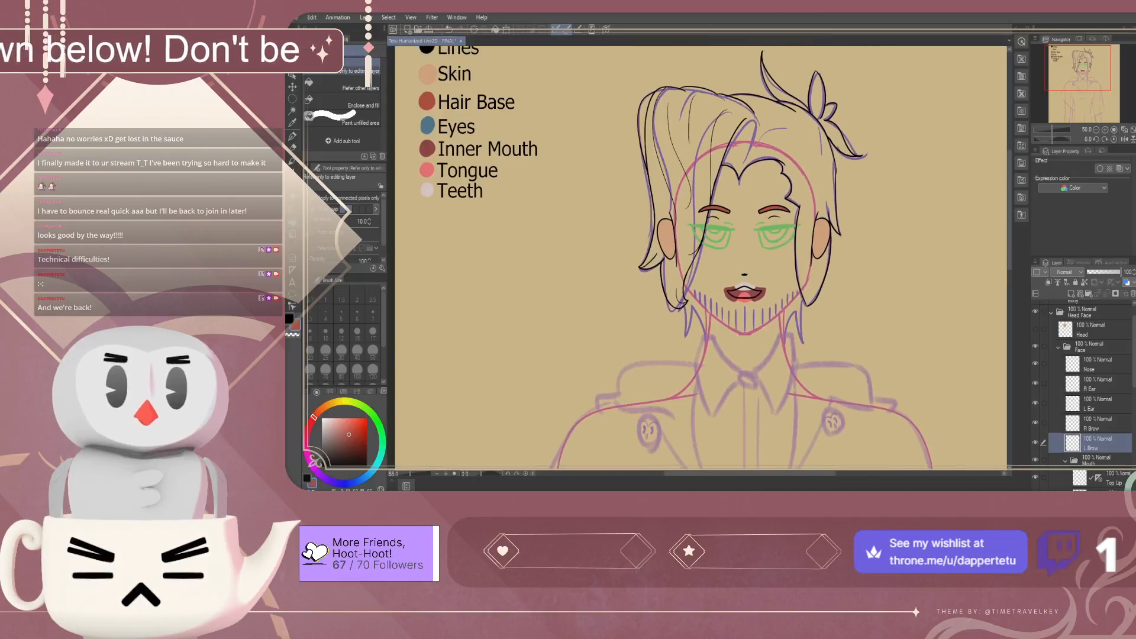
Select the Nose layer and switch to the size 7 Turnip pen for a short red stroke just above the black nose shape
click(1097, 423)
click(1098, 403)
click(1097, 384)
click(1098, 364)
scroll(754, 276, up, 6)
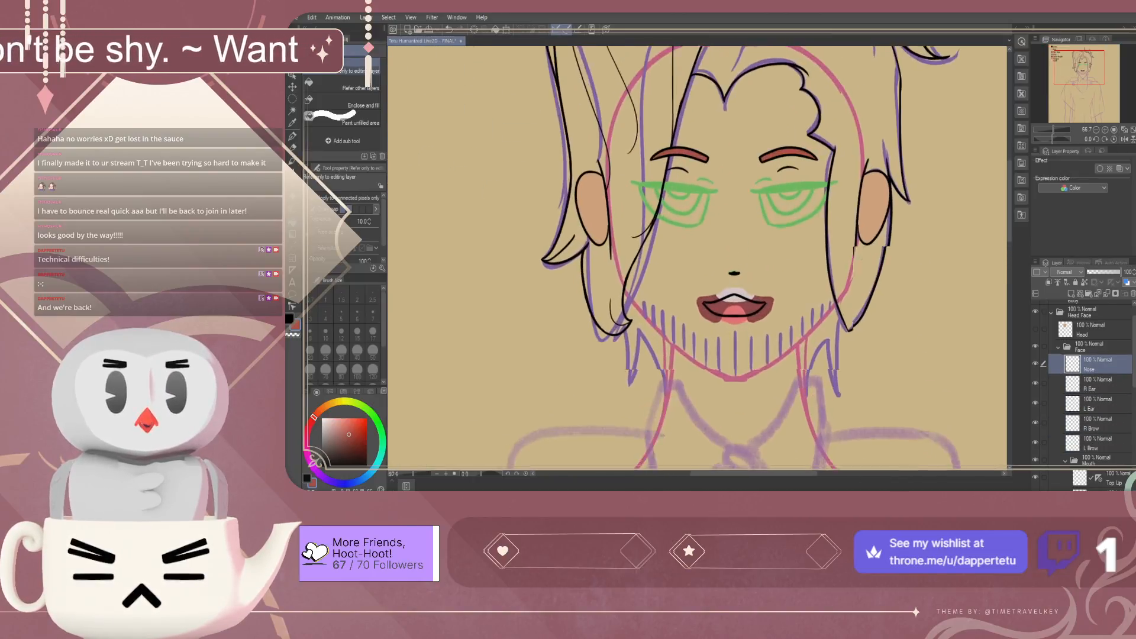
scroll(762, 304, down, 7)
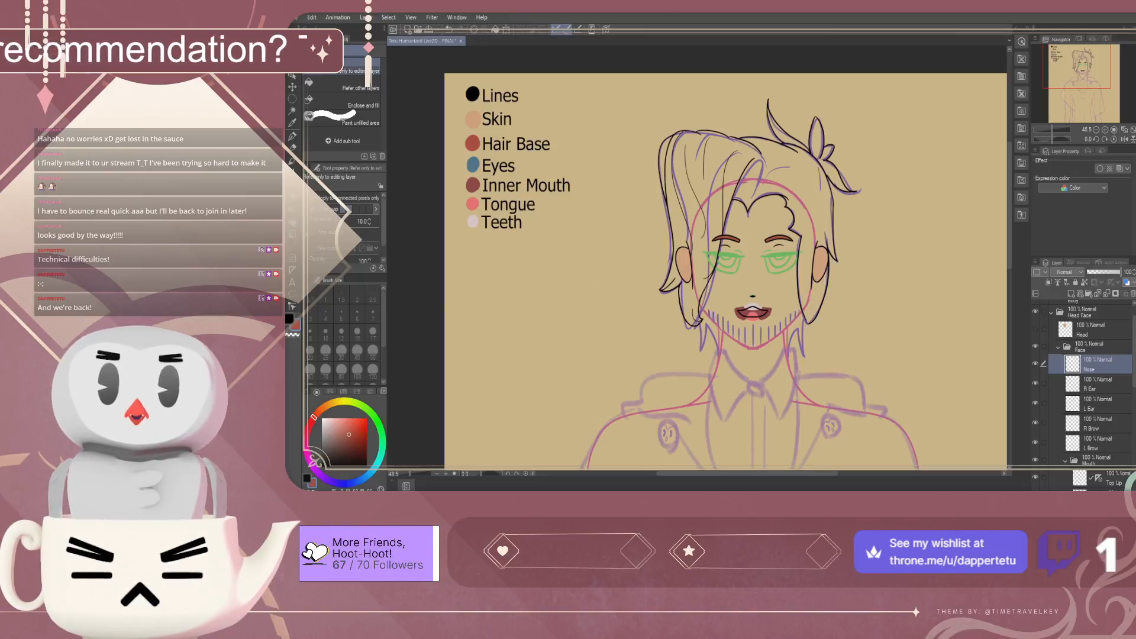
scroll(708, 239, up, 2)
scroll(479, 178, down, 1)
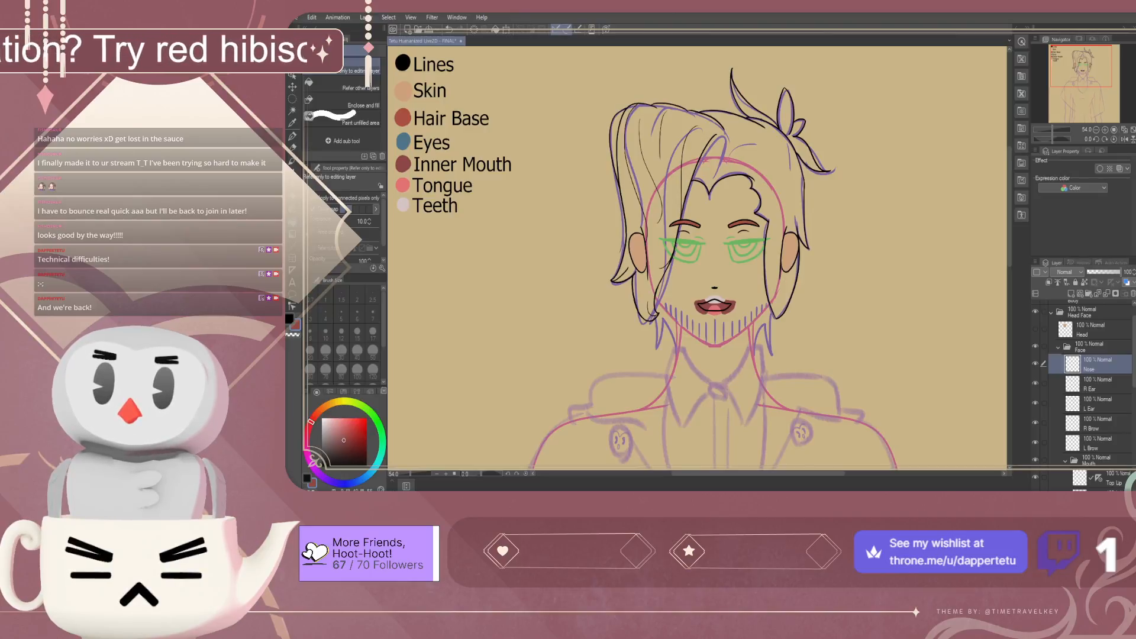
scroll(717, 284, up, 10)
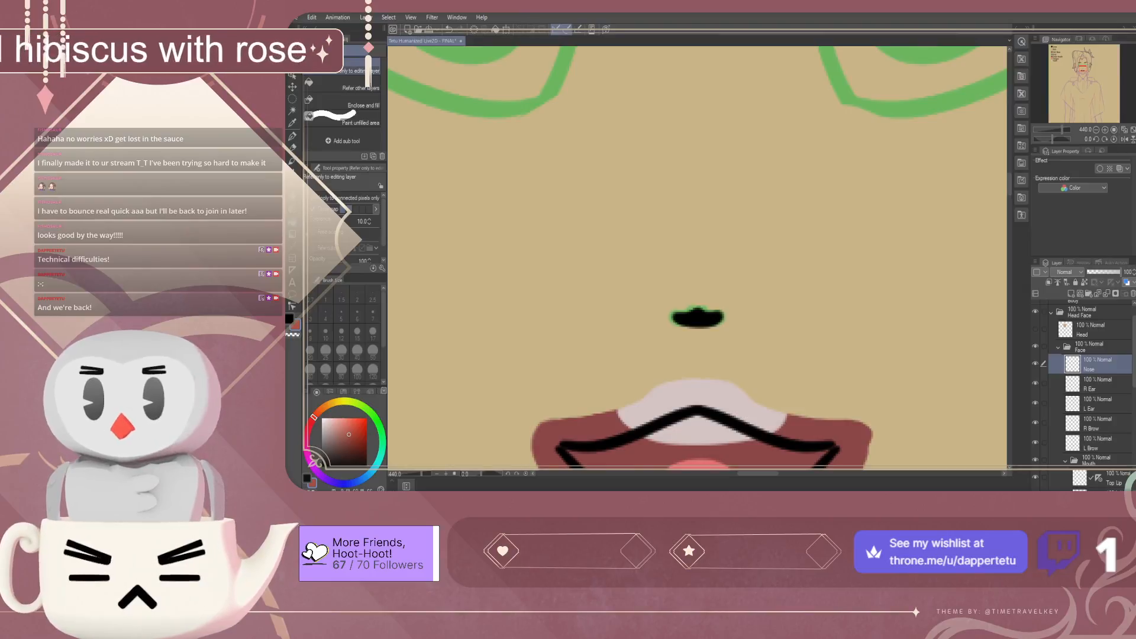
click(293, 136)
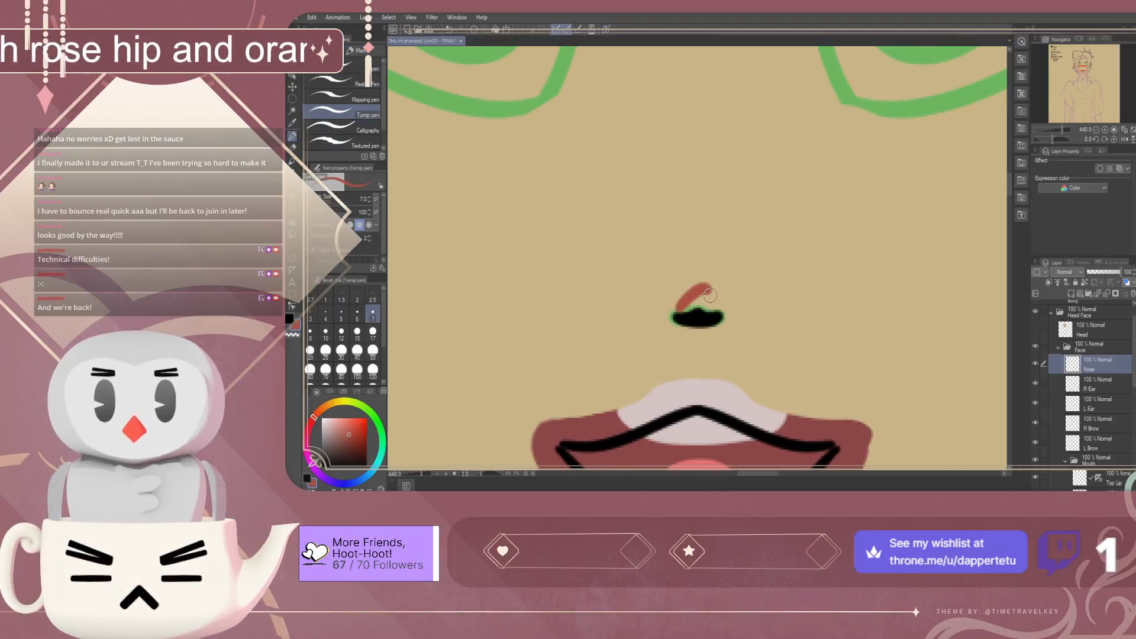
mouse_move(674, 309)
mouse_down()
mouse_move(717, 305)
mouse_move(697, 274)
mouse_up()
key(ctrl+z)
key(ctrl+z)
key(ctrl+z)
key(ctrl+z)
key(ctrl+z)
key(ctrl+z)
key(ctrl+z)
key(ctrl+z)
key(ctrl+z)
key(ctrl+z)
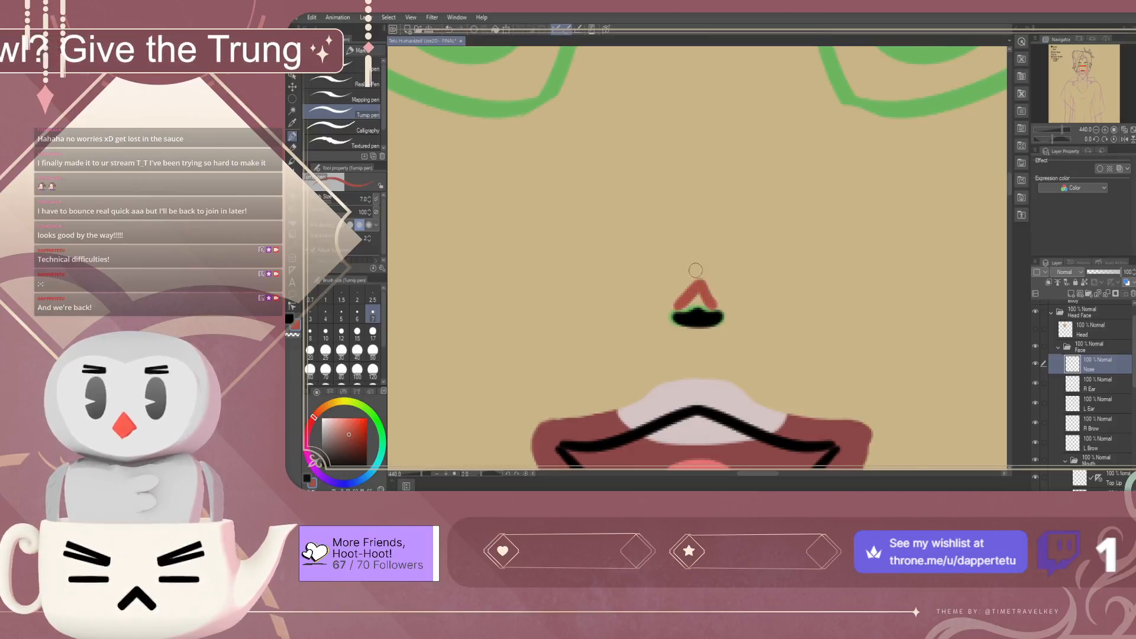
Redraw the red inverted-V outline above the black nostril shape on the Nose layer with the Turnip pen
scroll(694, 292, up, 4)
key(ctrl+z)
mouse_move(616, 363)
mouse_down()
mouse_move(654, 314)
mouse_move(685, 343)
mouse_up()
key(ctrl+z)
mouse_move(619, 364)
mouse_down()
mouse_move(657, 304)
mouse_move(707, 368)
mouse_up()
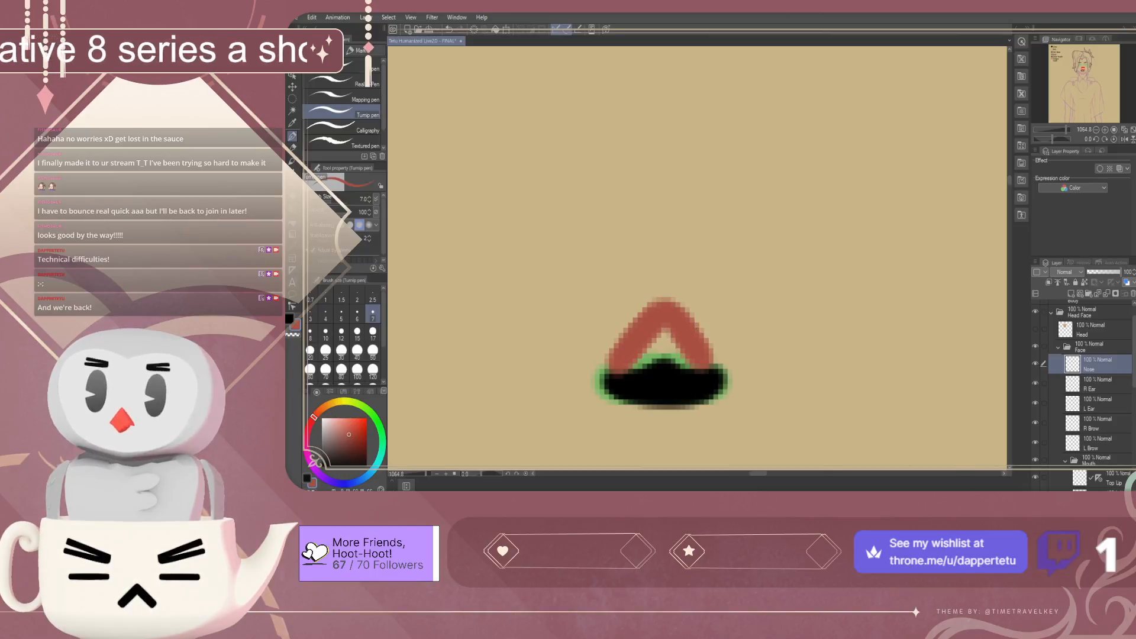
key(g)
click(664, 348)
key(ctrl+z)
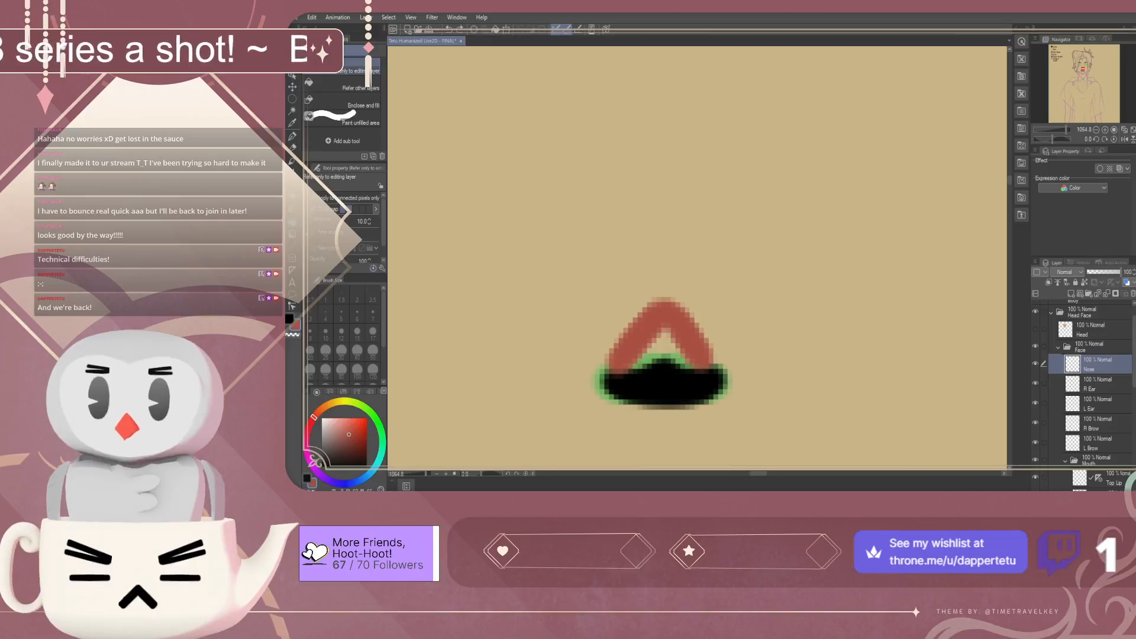
click(292, 135)
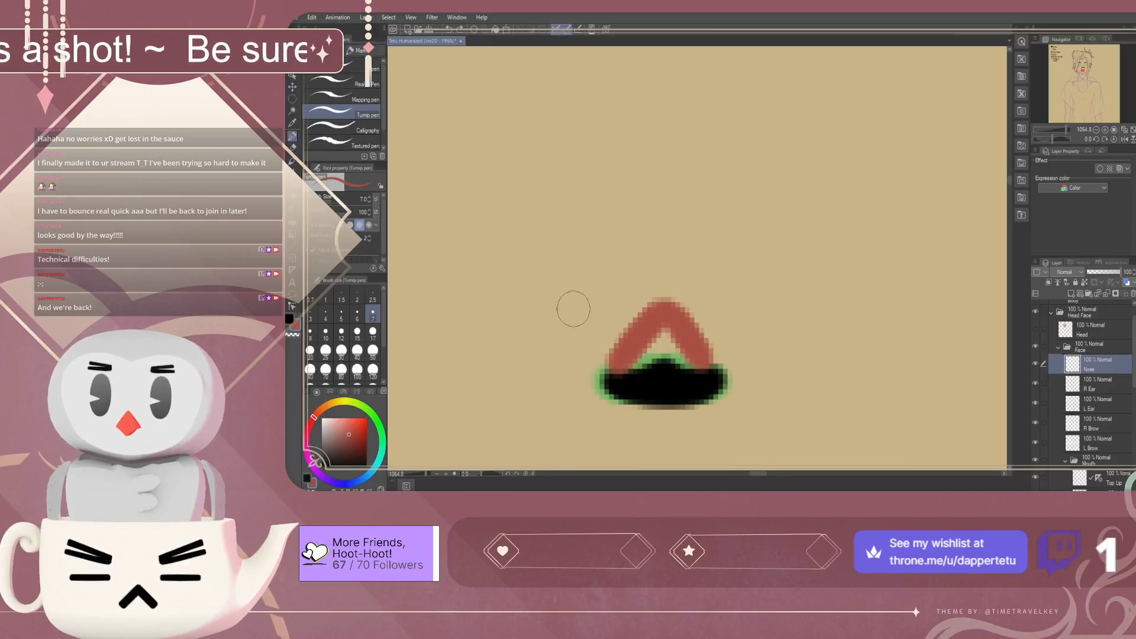
Fill the inside of the red nose outline and paint over the leftover gaps with the Turnip pen
key(g)
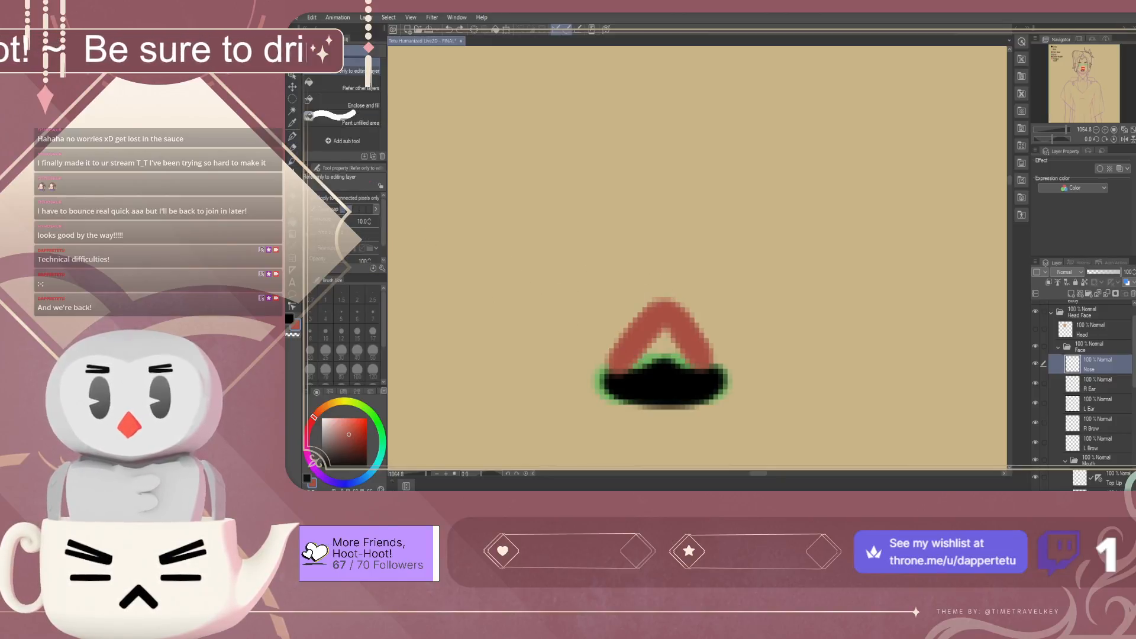
click(664, 348)
click(292, 135)
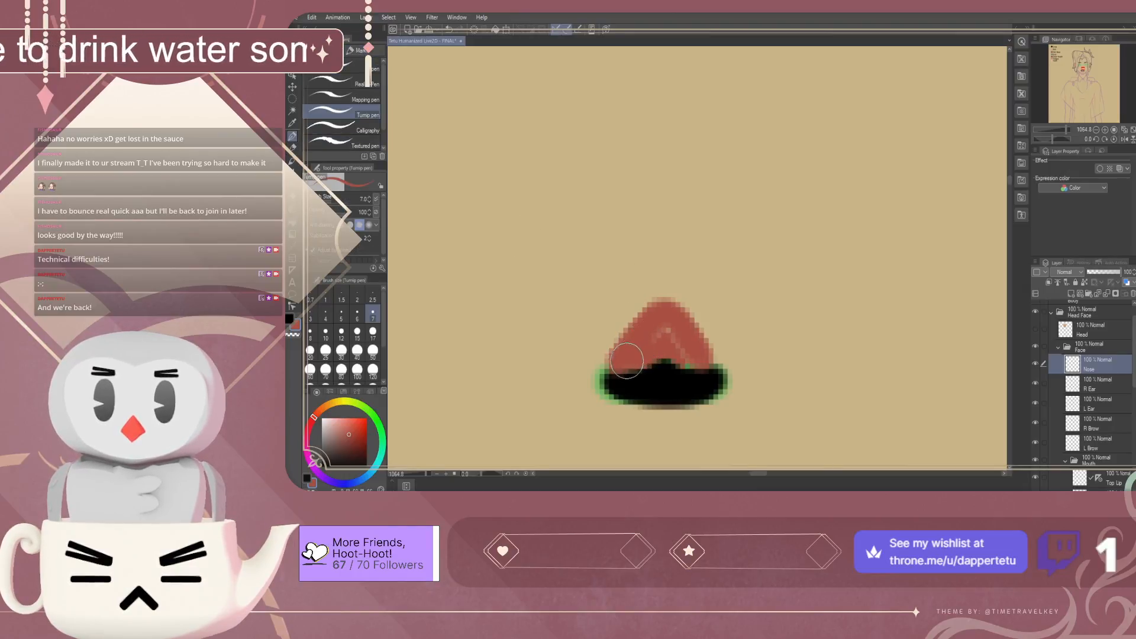
mouse_move(643, 349)
mouse_down()
mouse_move(675, 335)
mouse_move(664, 329)
mouse_move(692, 349)
mouse_move(688, 341)
mouse_up()
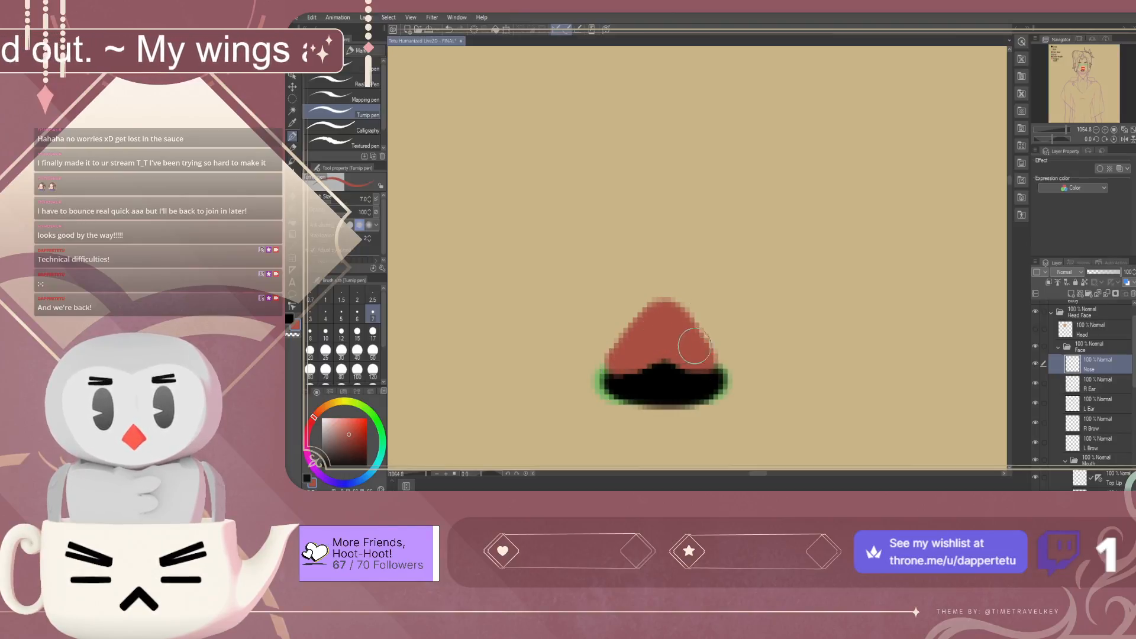
Save the drawing with the coloured nose
scroll(707, 331, down, 4)
scroll(729, 340, down, 10)
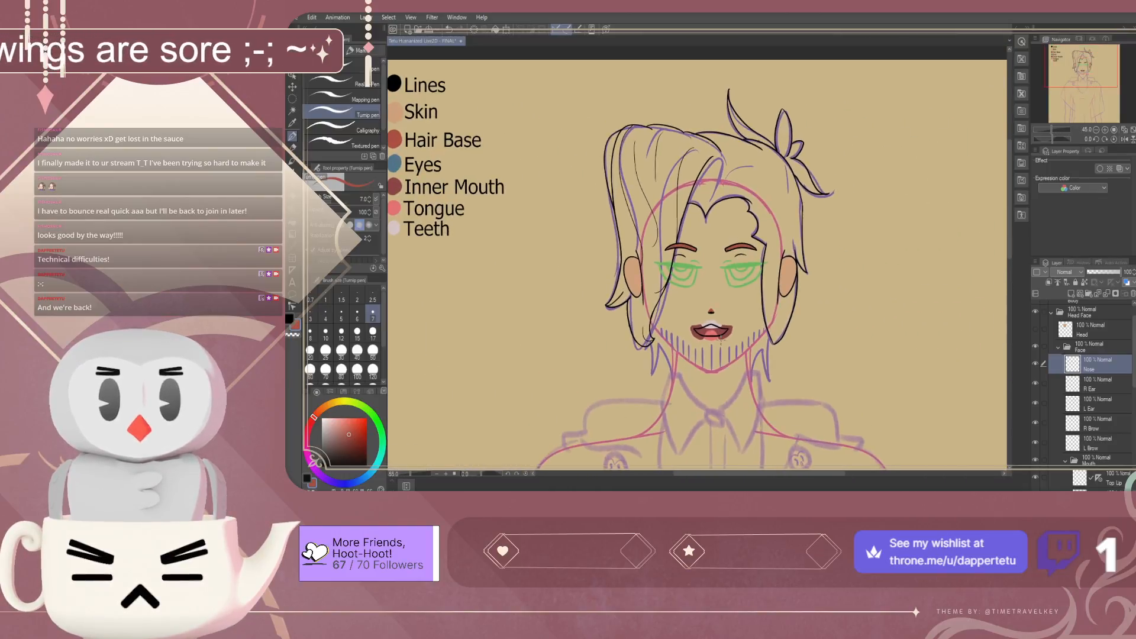
key(ctrl+s)
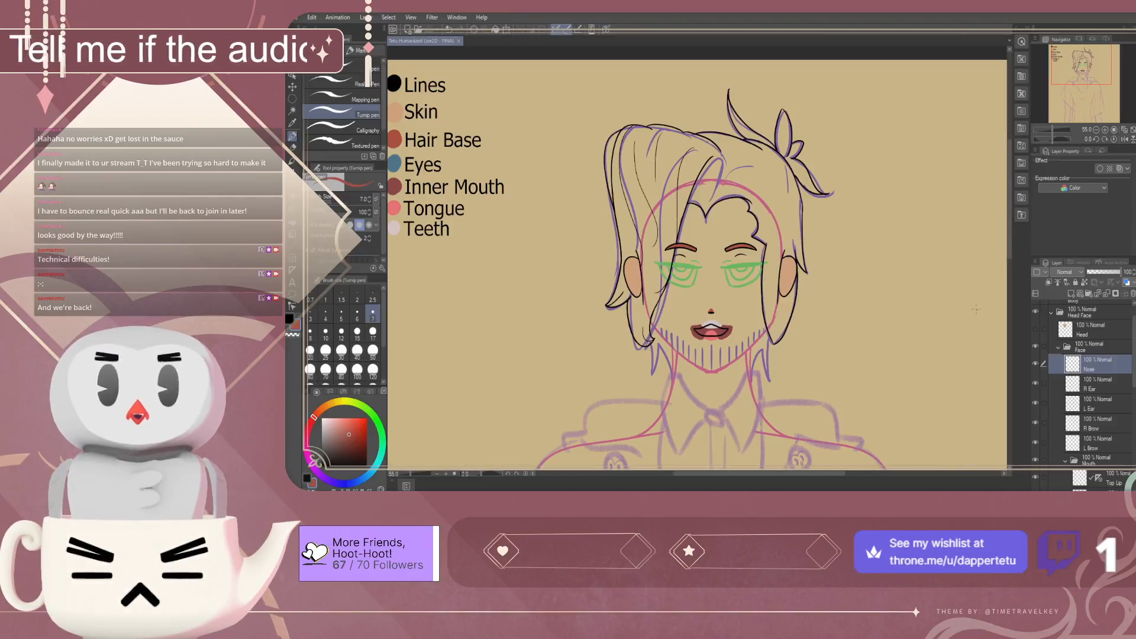
Collapse the Face layer folder and select the Front Hair layer inside the Hair folder
scroll(681, 335, up, 3)
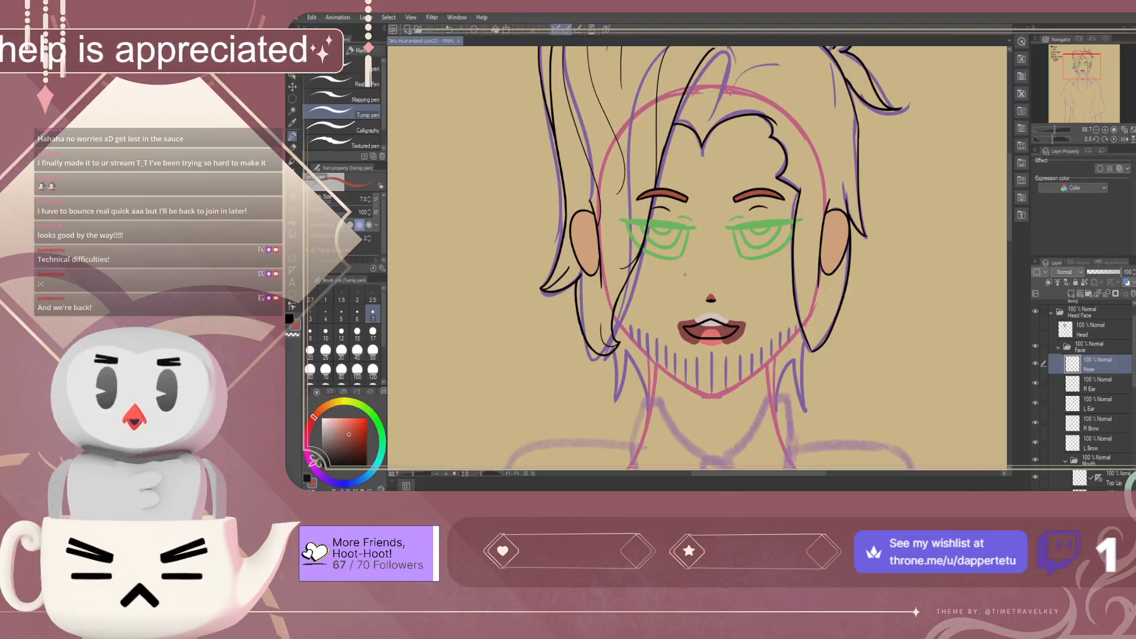
scroll(685, 274, down, 3)
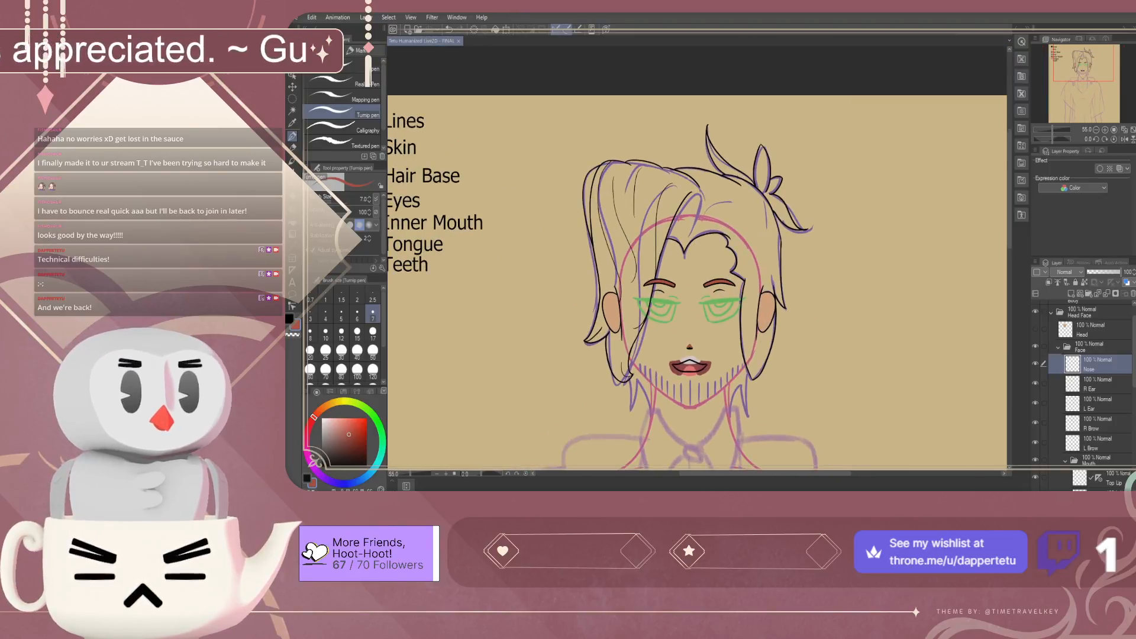
click(1059, 347)
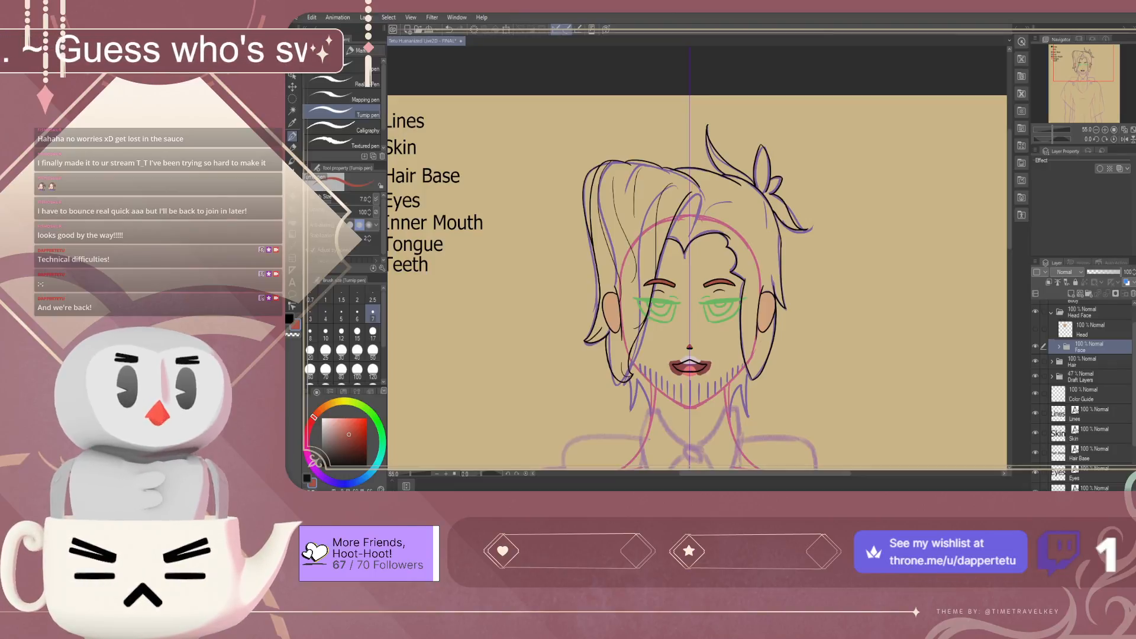
click(1051, 361)
click(1094, 379)
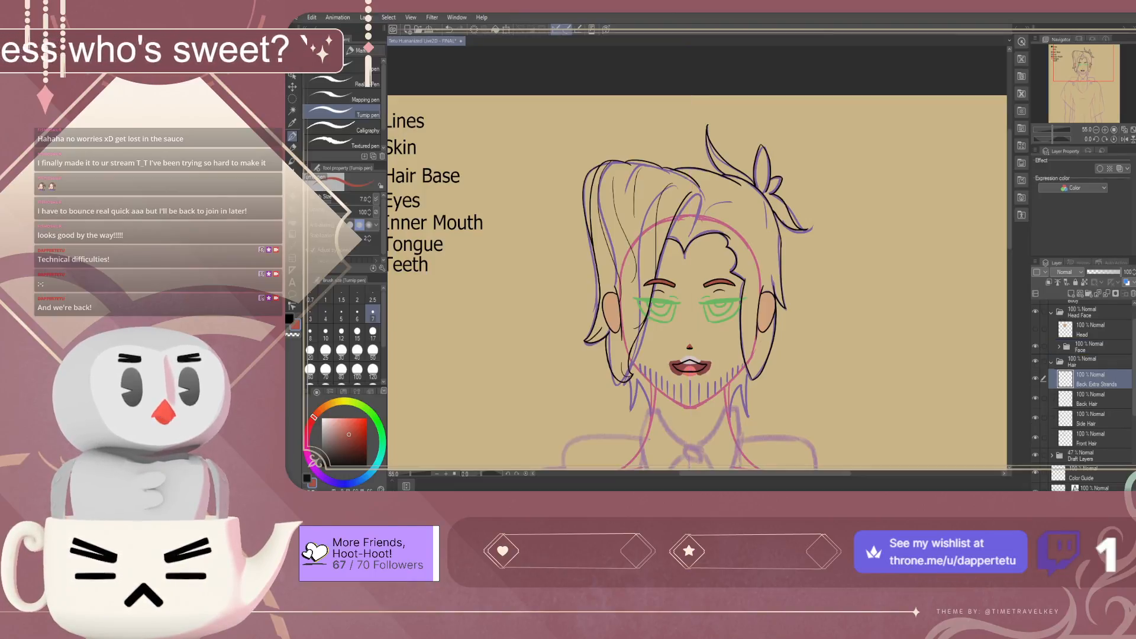
click(1094, 438)
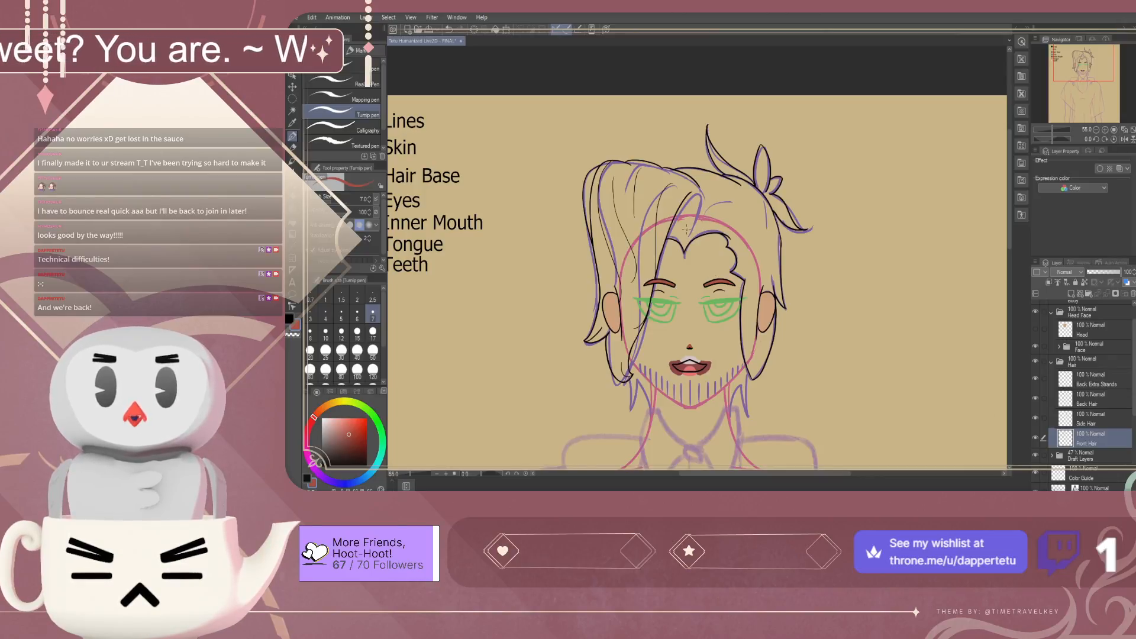
scroll(686, 229, up, 1)
scroll(686, 229, down, 2)
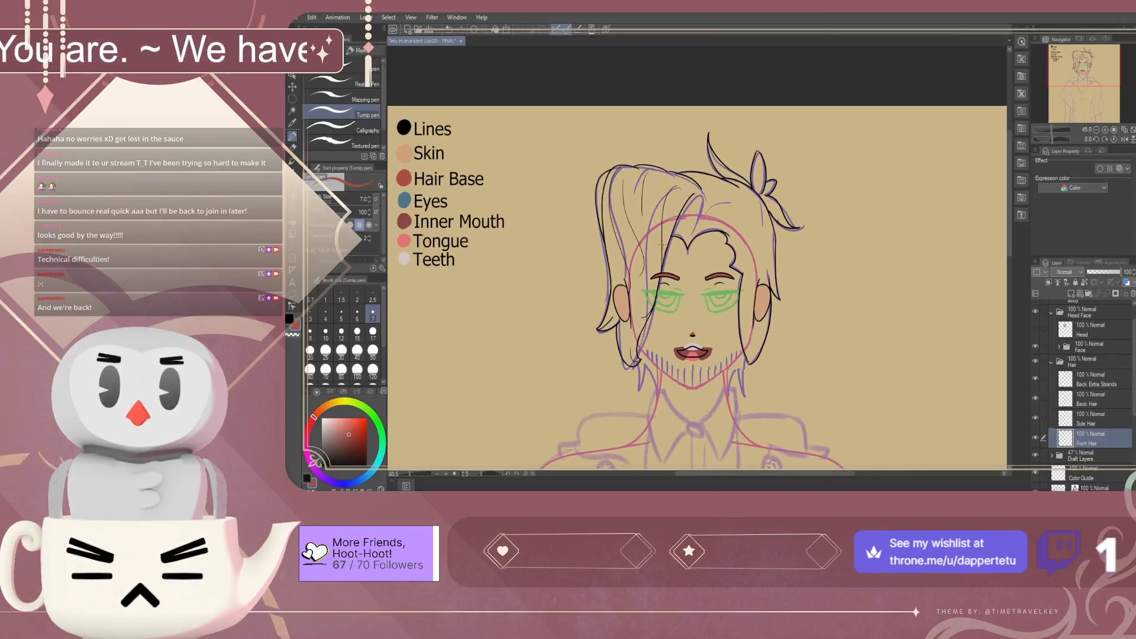
key(g)
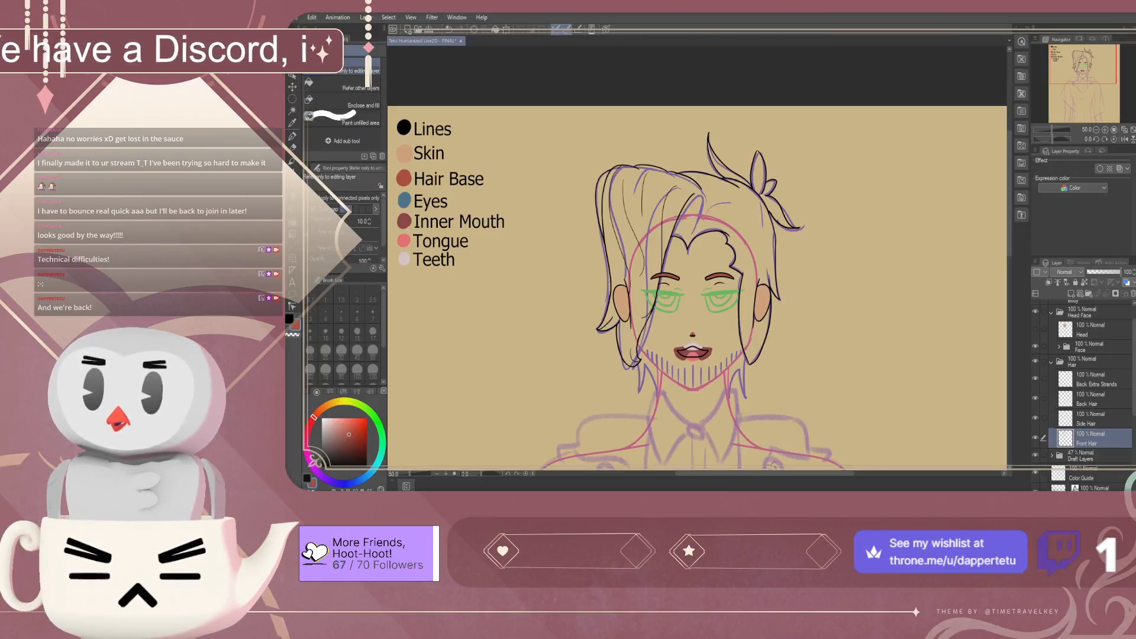
click(669, 220)
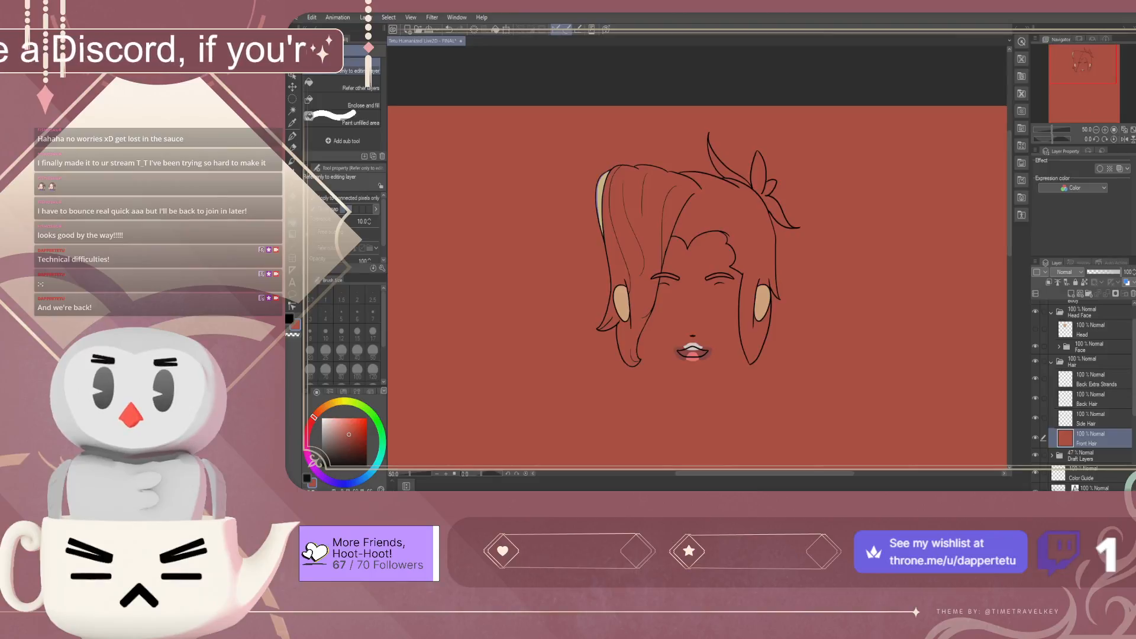
scroll(620, 218, down, 3)
scroll(619, 222, up, 4)
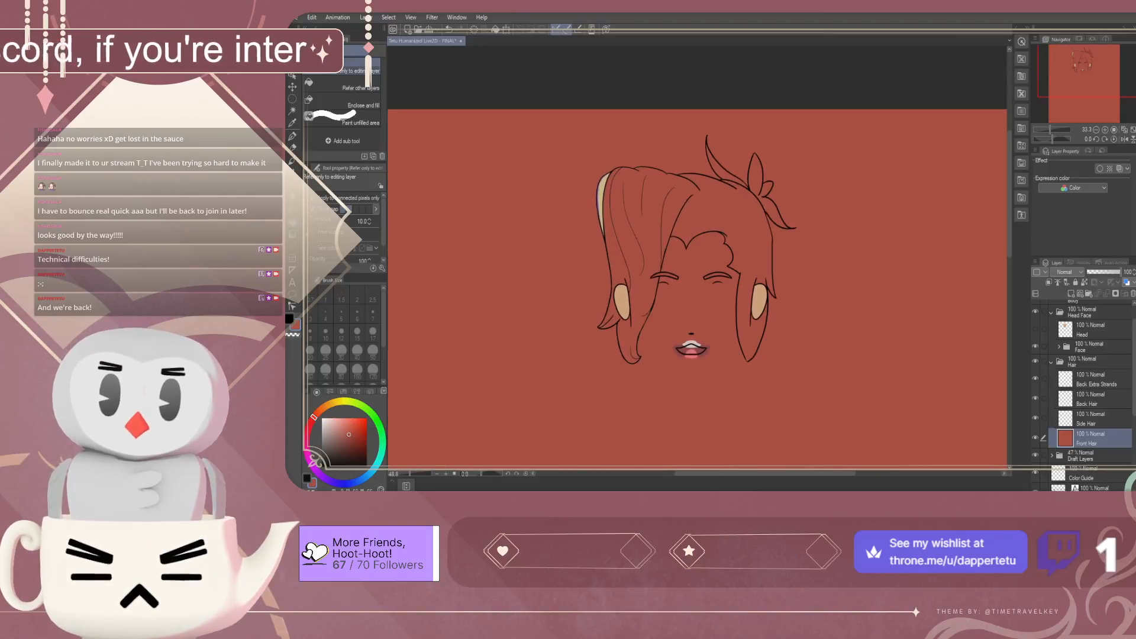
scroll(655, 246, down, 2)
scroll(616, 247, up, 4)
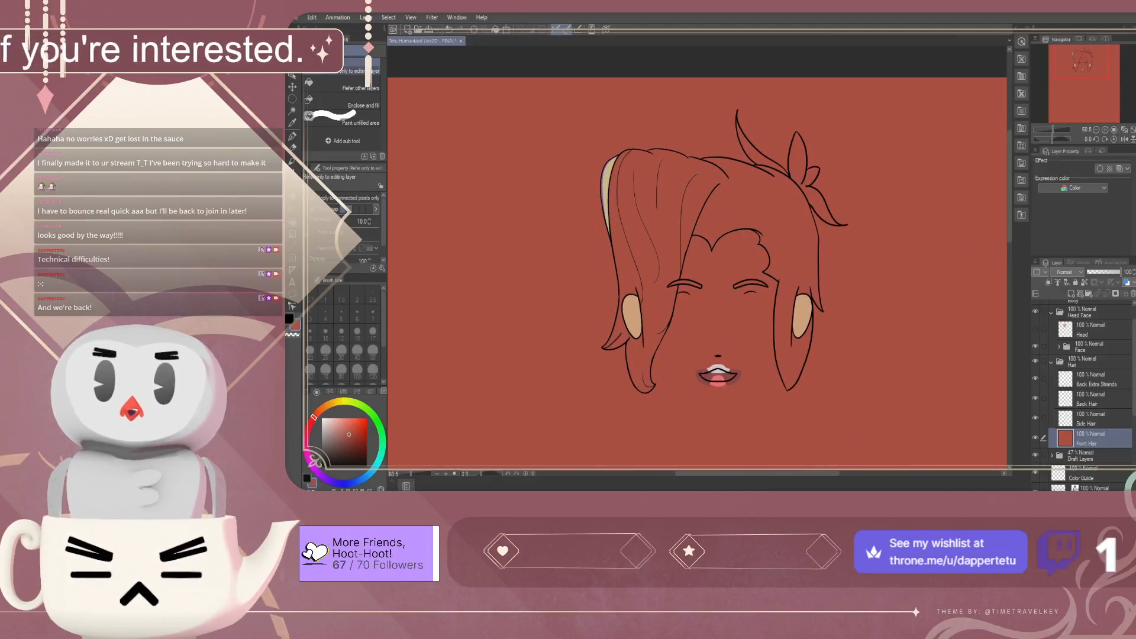
scroll(663, 249, up, 1)
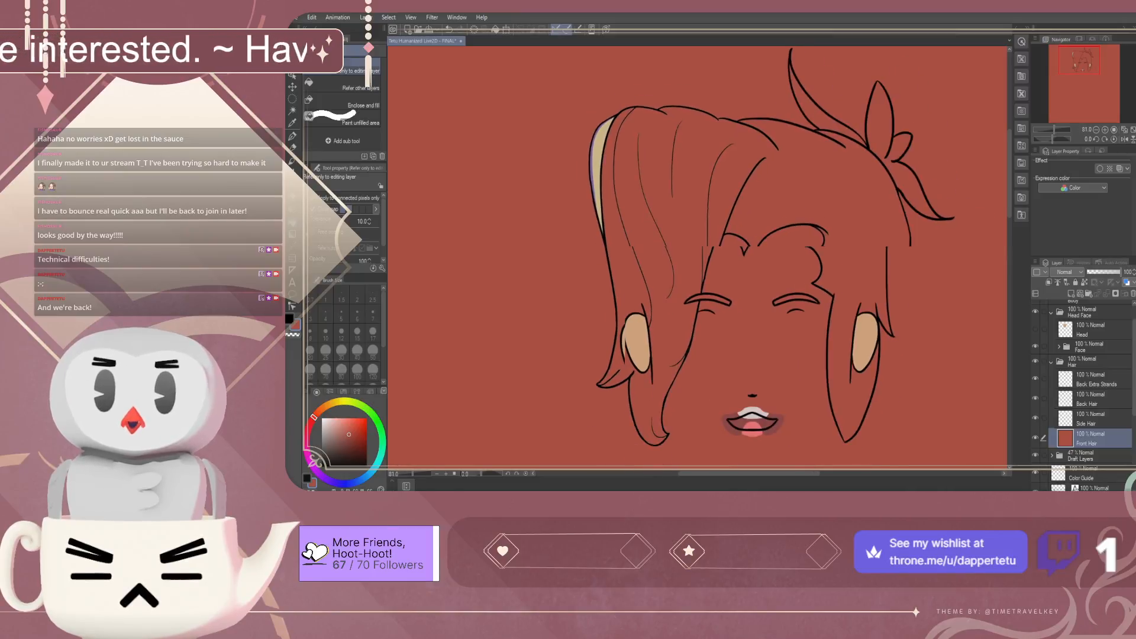
key(ctrl+z)
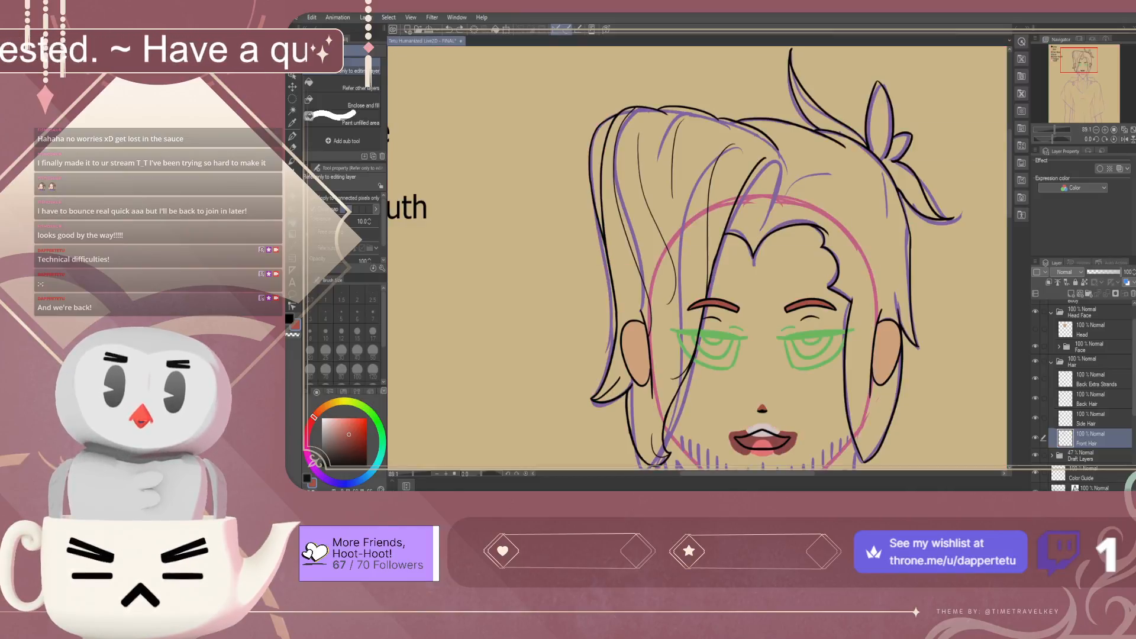
Sample the Tongue pink from the colour guide and fill the narrow outer strand of the swept front hair with it
scroll(710, 296, up, 2)
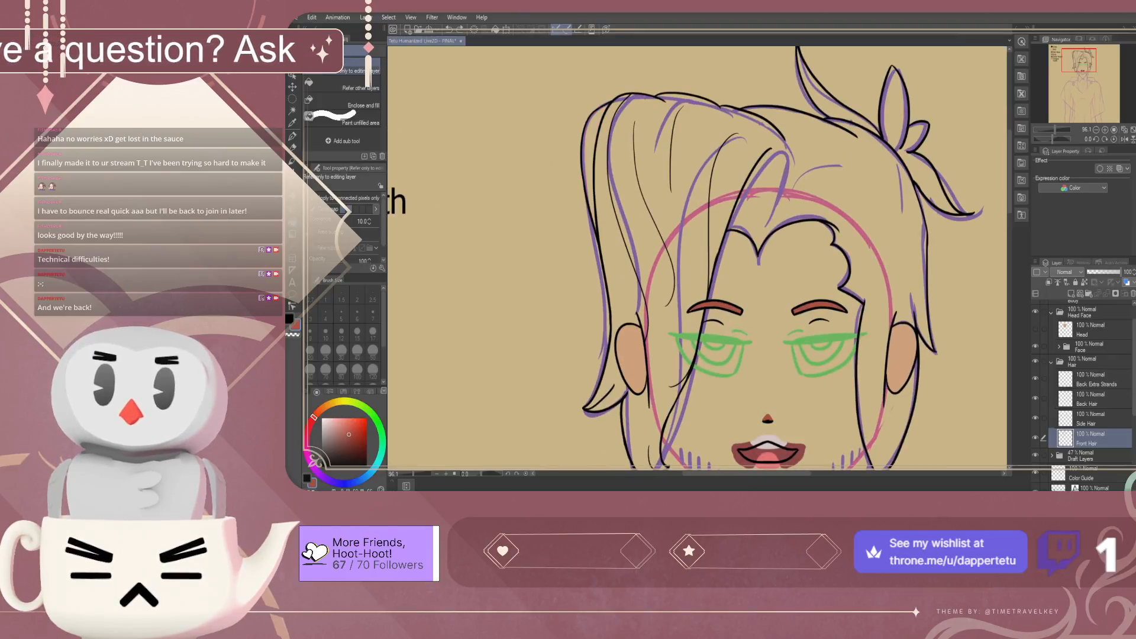
scroll(636, 273, down, 7)
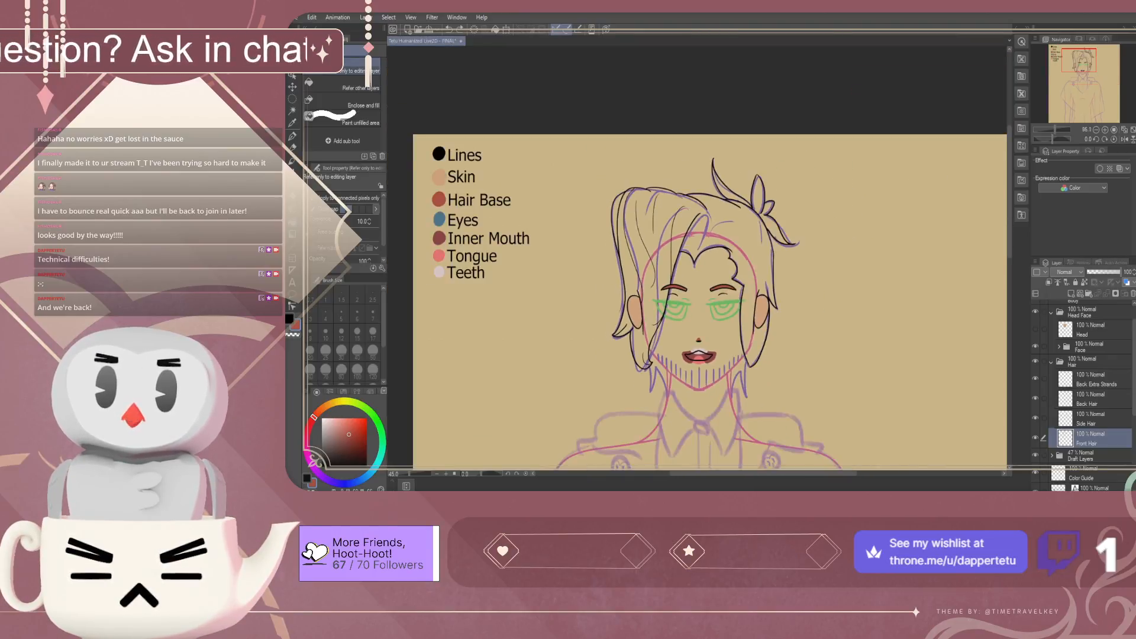
scroll(493, 243, up, 2)
alt+click(427, 260)
scroll(666, 225, up, 2)
click(639, 204)
scroll(651, 246, down, 2)
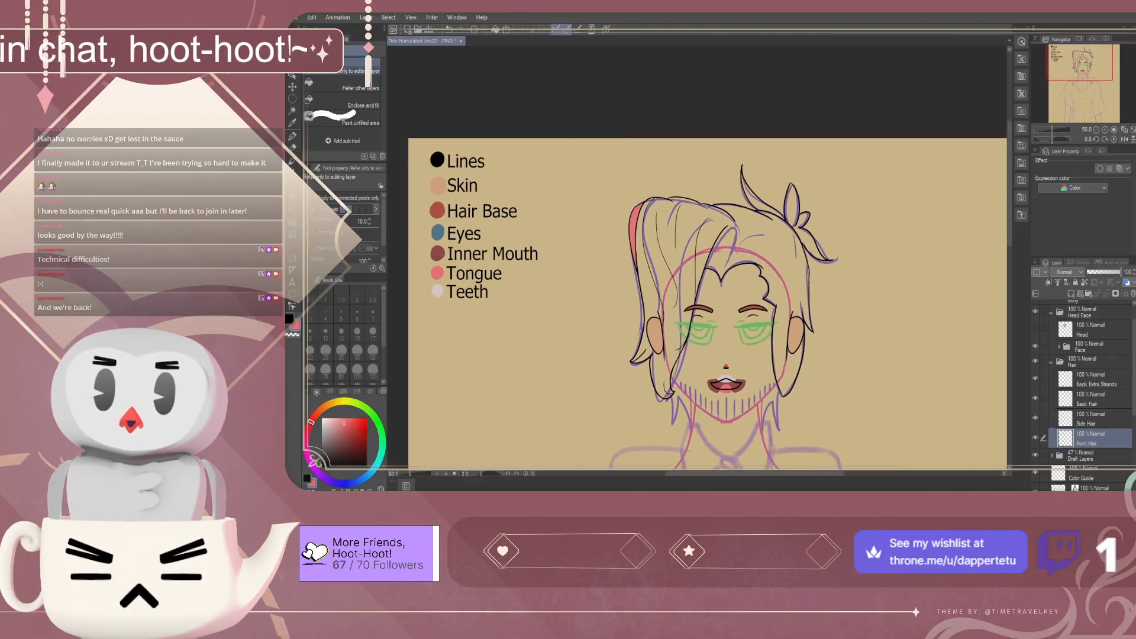
Inspect both ends of the pink-filled hair strand and fill the unpainted gap at its upper end
scroll(651, 246, up, 6)
scroll(627, 237, up, 10)
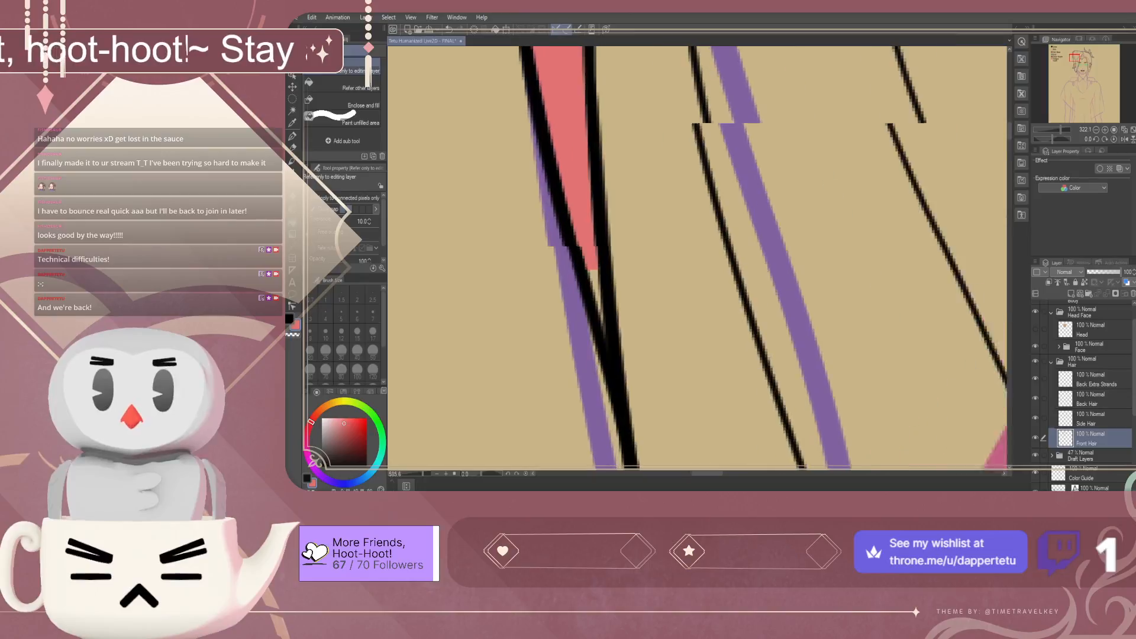
scroll(601, 319, up, 4)
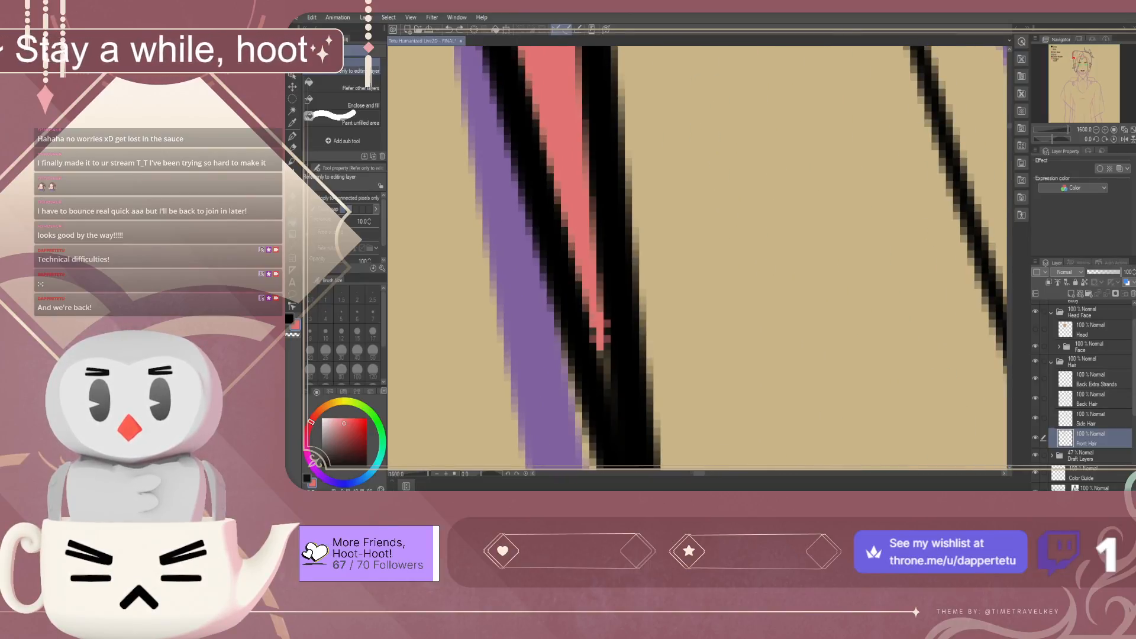
scroll(600, 319, down, 7)
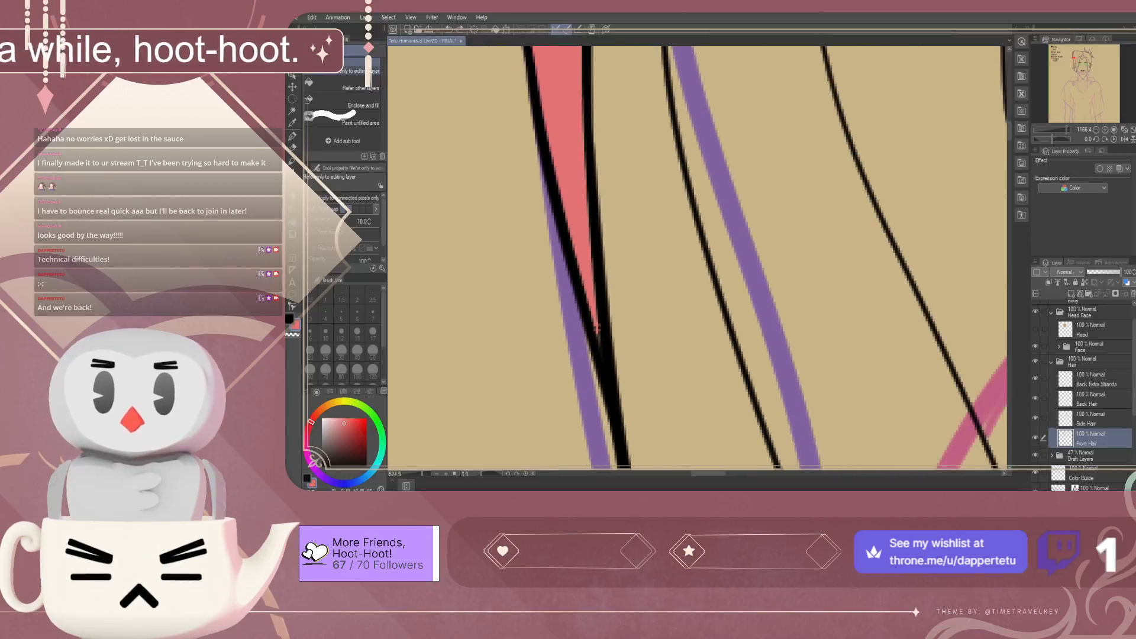
scroll(615, 130, down, 1)
scroll(615, 130, up, 8)
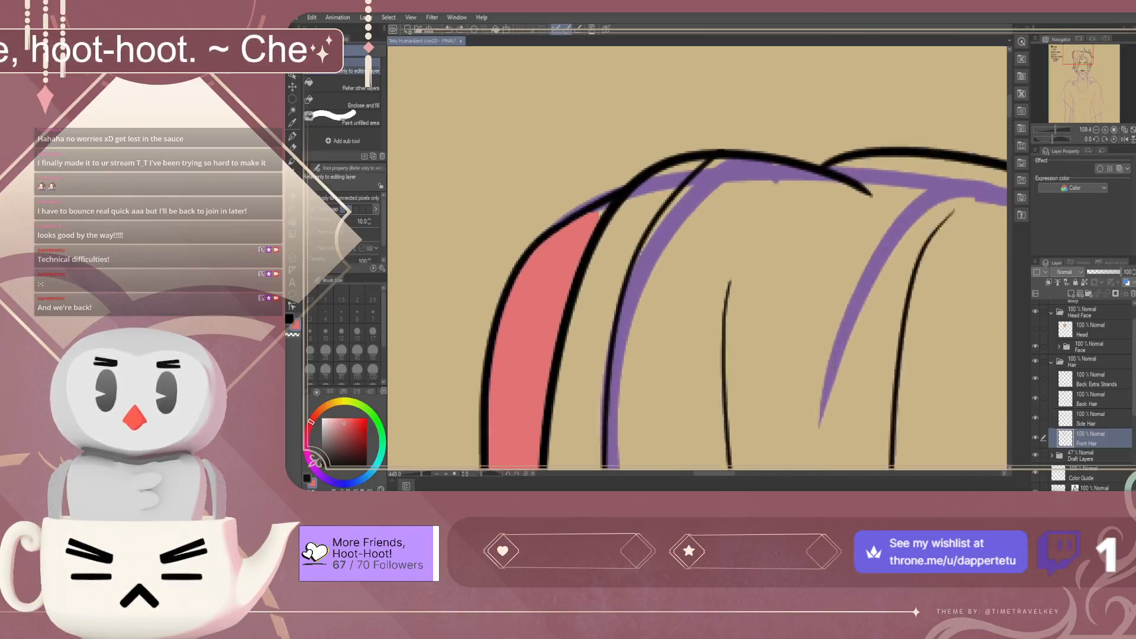
scroll(585, 214, up, 8)
click(594, 180)
scroll(585, 225, down, 5)
scroll(589, 207, up, 3)
scroll(588, 207, down, 8)
scroll(625, 245, down, 3)
scroll(624, 365, up, 3)
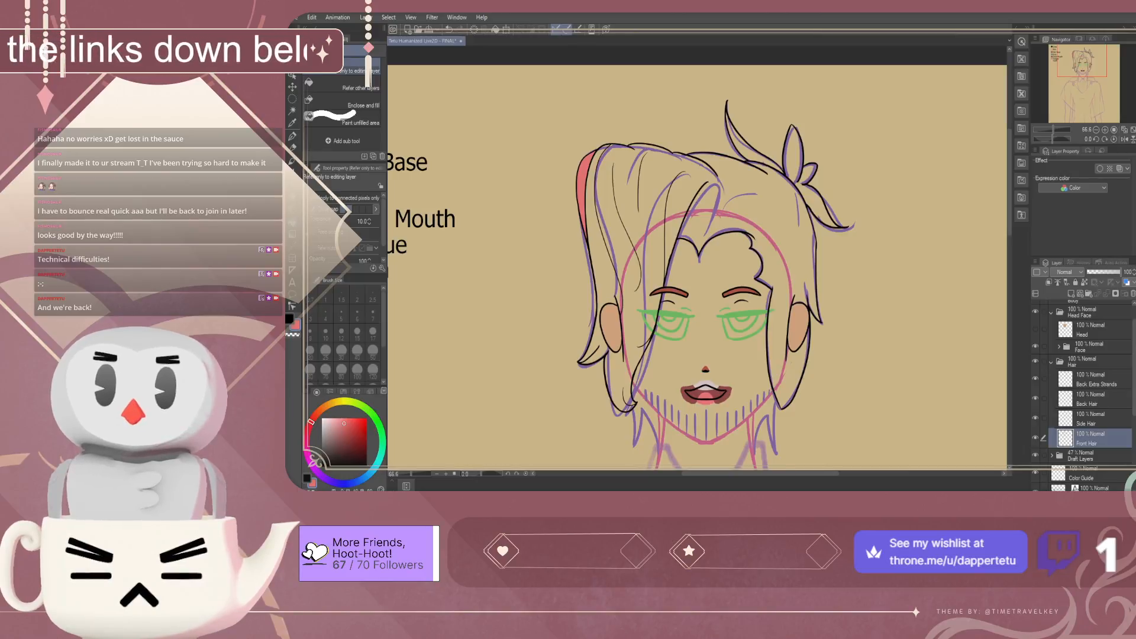
Sample the Hair Base red from the colour guide and save the drawing
scroll(670, 306, down, 4)
scroll(518, 249, up, 5)
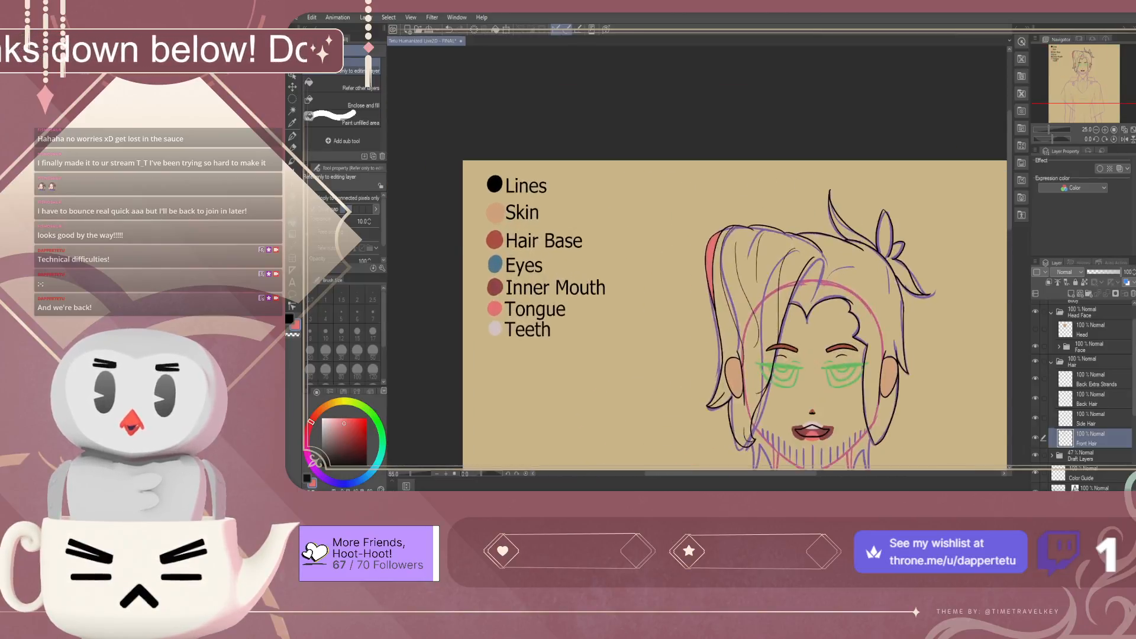
alt+click(489, 223)
scroll(710, 296, down, 3)
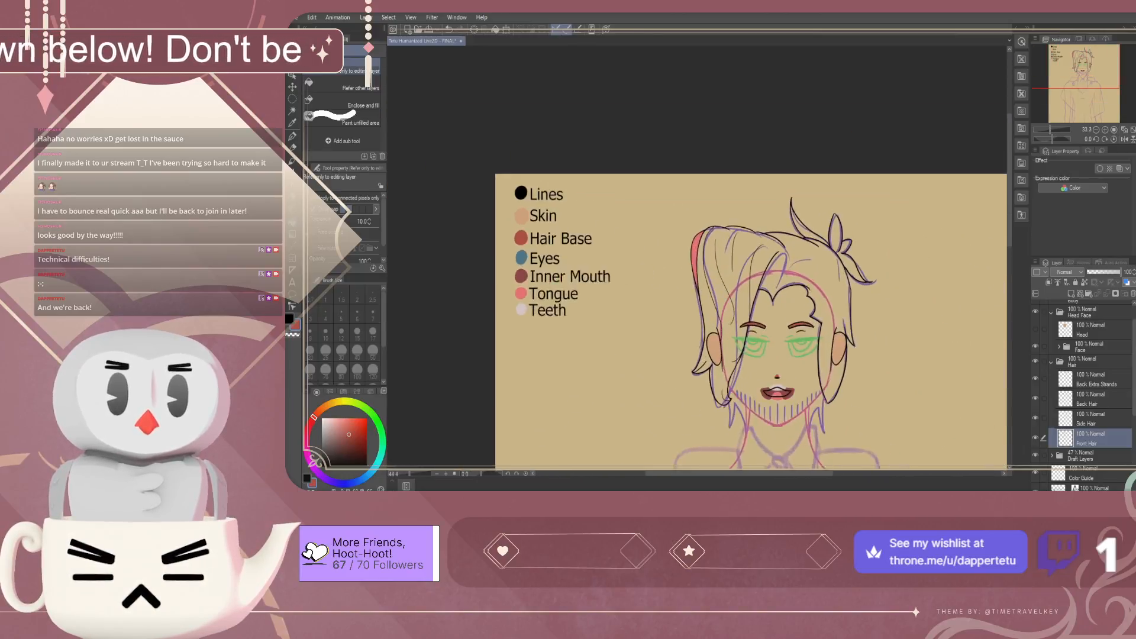
scroll(710, 296, up, 3)
scroll(698, 296, down, 2)
scroll(698, 296, up, 1)
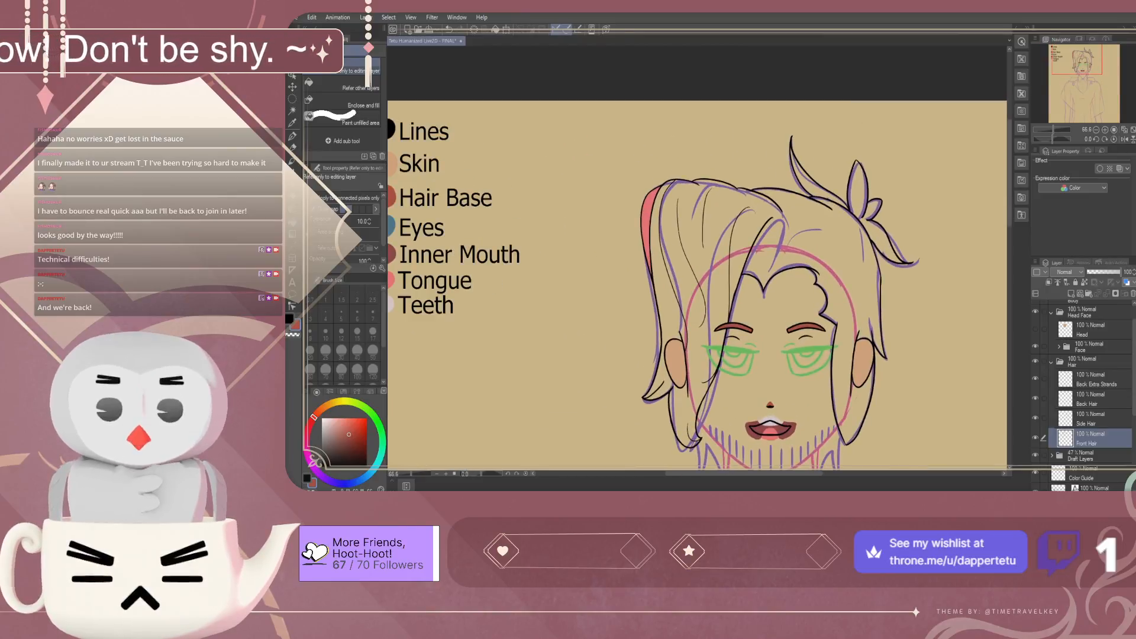
key(ctrl+s)
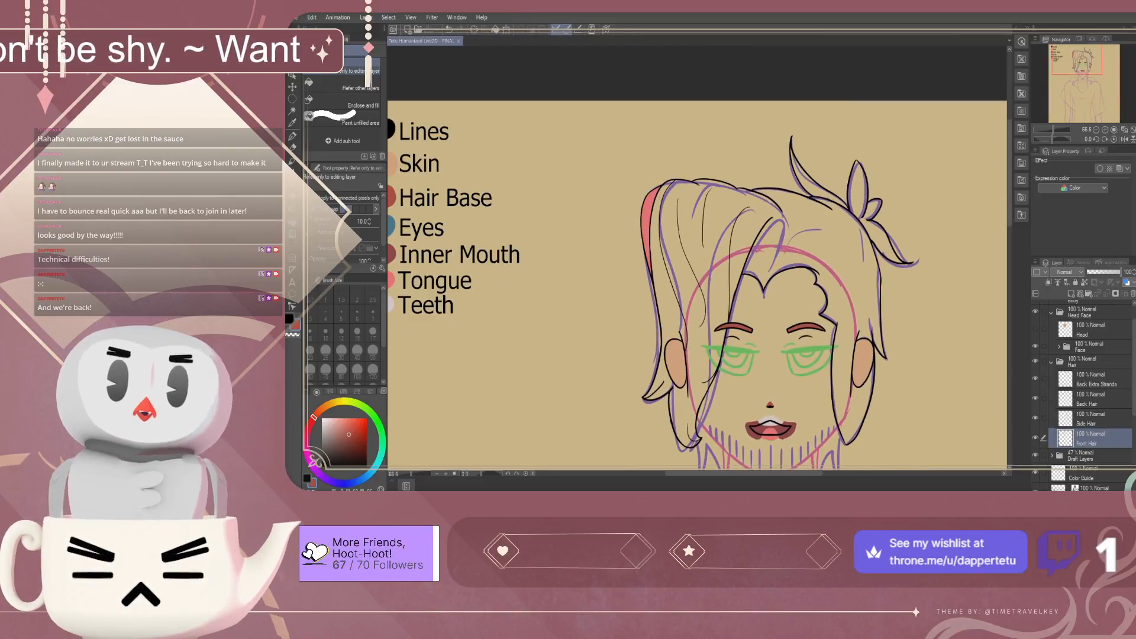
Fill the main front hair area with the Hair Base red and hide the Front Hair layer
click(704, 267)
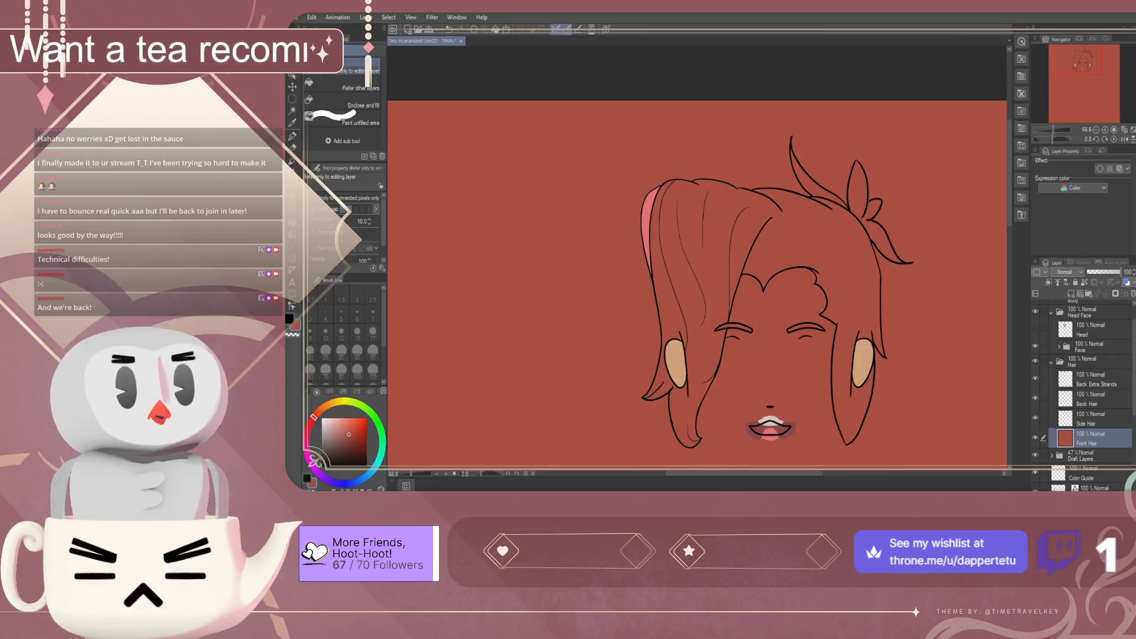
key(ctrl+z)
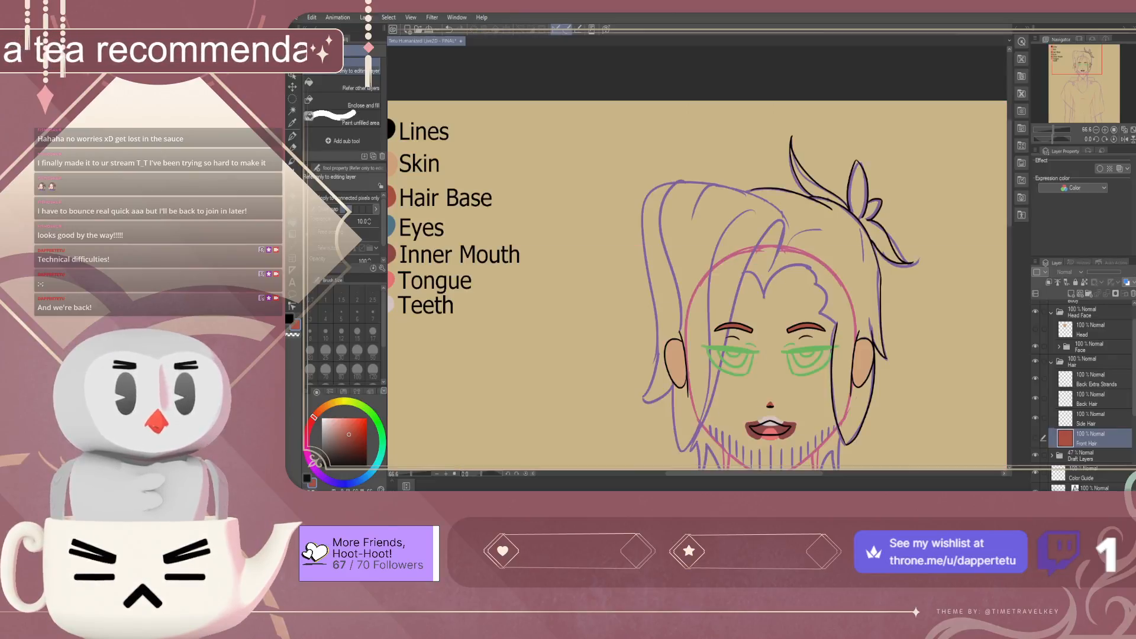
Toggle the Front Hair layer's visibility repeatedly to examine how far the Hair Base red fill spreads beyond the hair outline
click(1035, 438)
click(1035, 438)
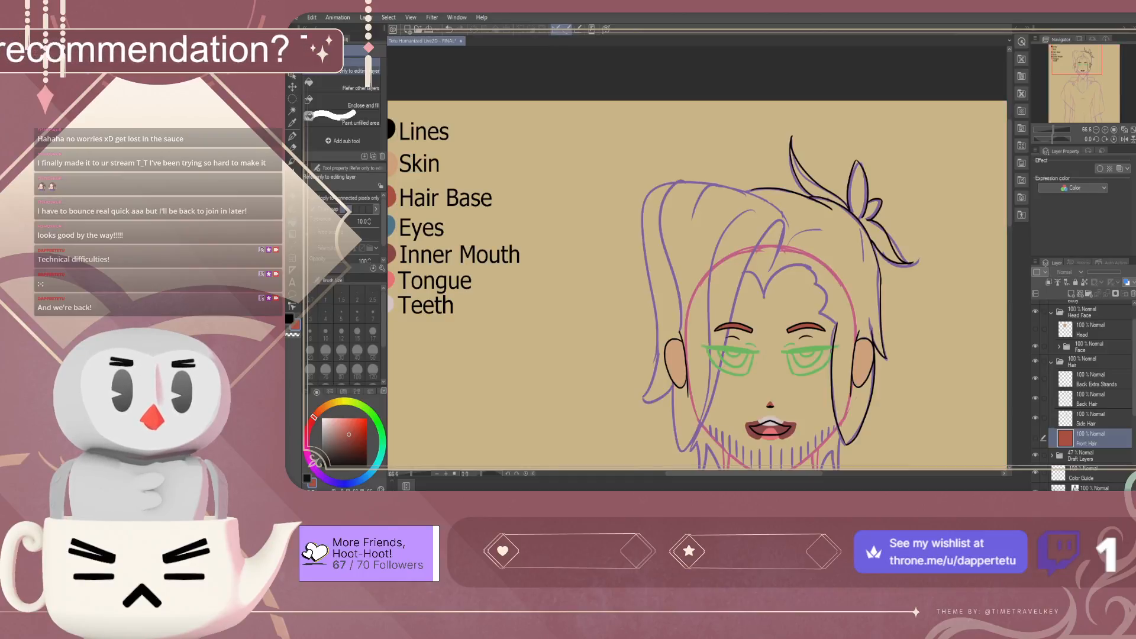
click(1035, 437)
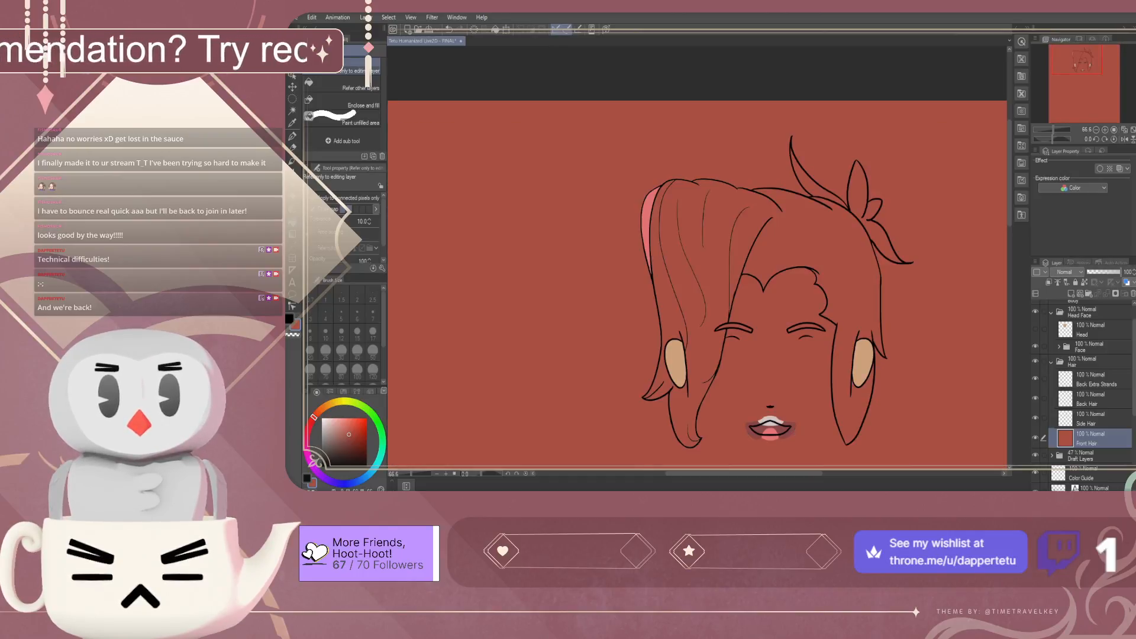
click(1035, 438)
click(1035, 437)
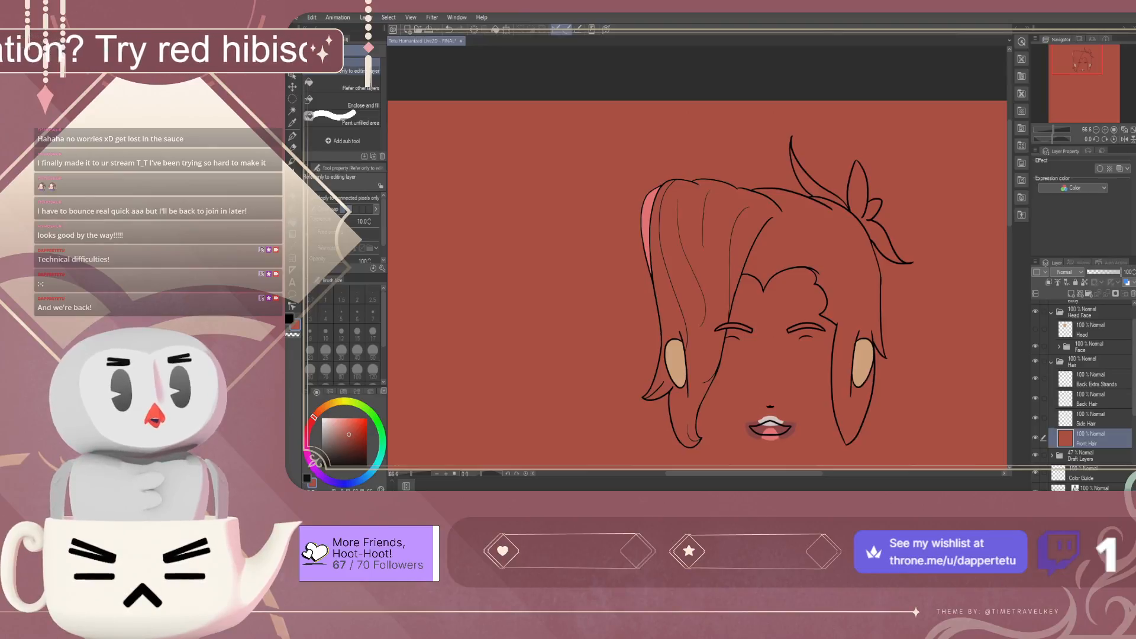
click(1034, 438)
click(1035, 437)
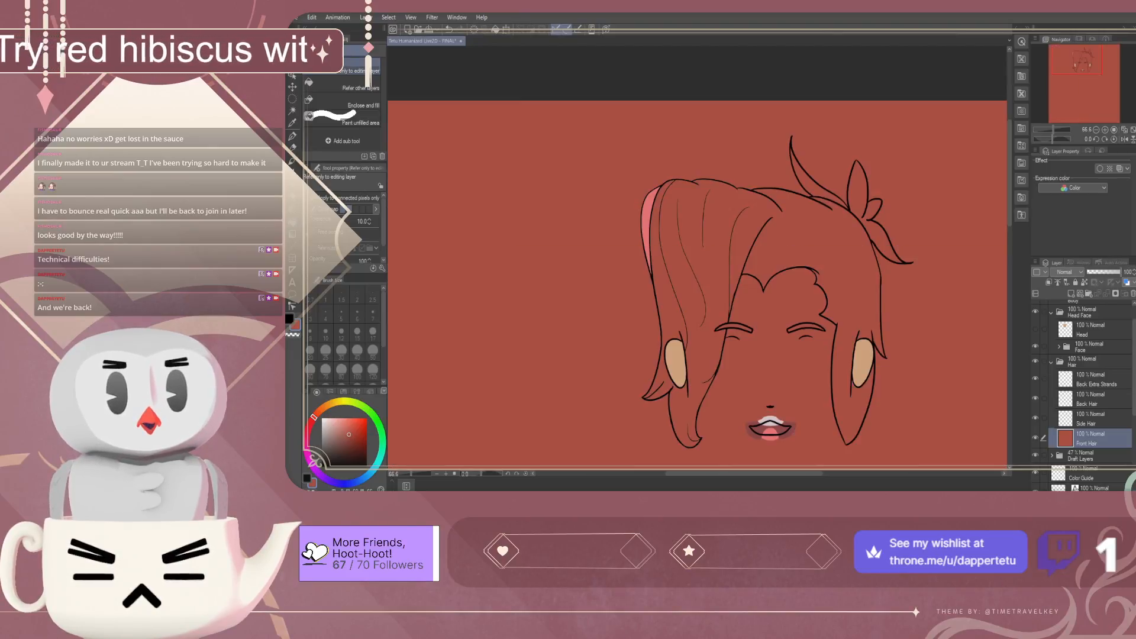
click(1035, 437)
click(1035, 438)
click(1035, 437)
click(1035, 438)
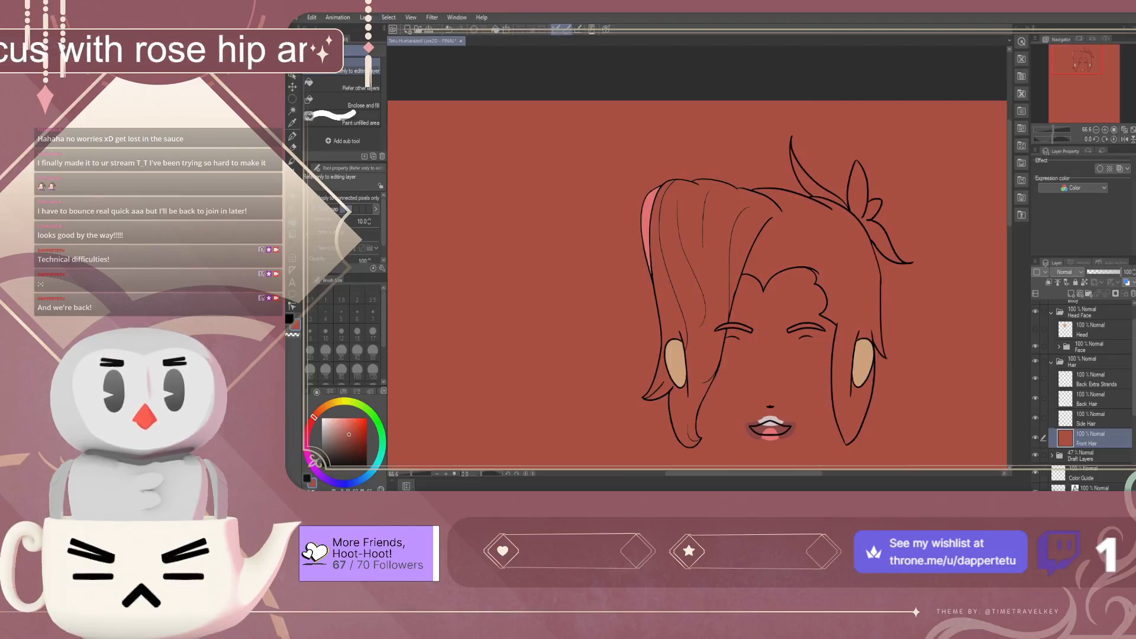
click(1034, 438)
click(1035, 438)
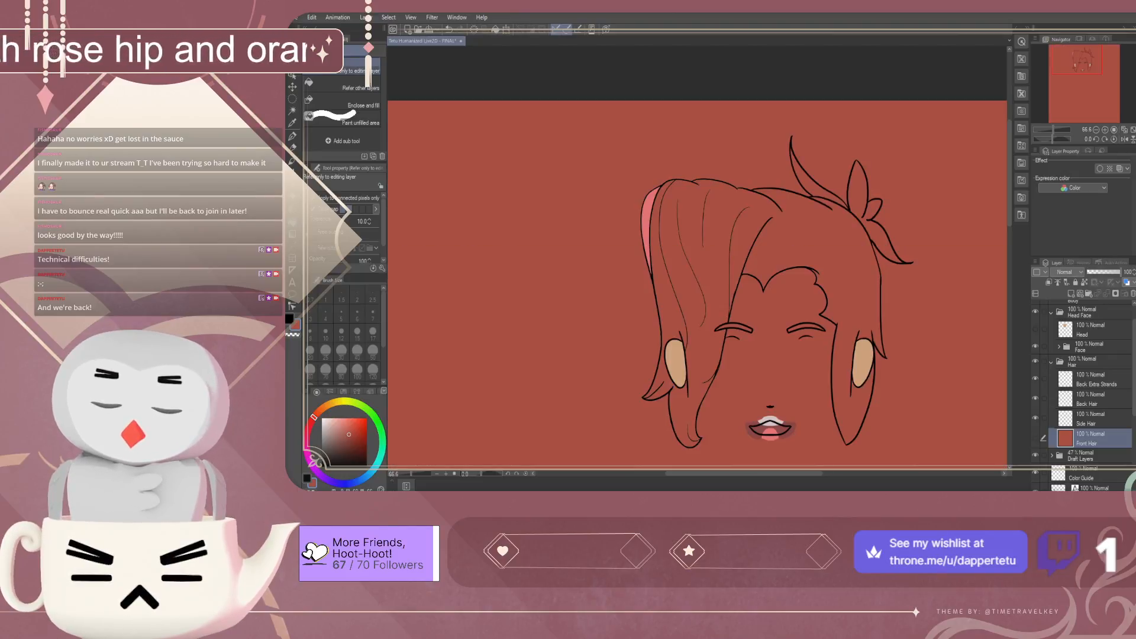
click(1035, 438)
Undo the red fill on the Front Hair layer and show the layer again
key(ctrl+z)
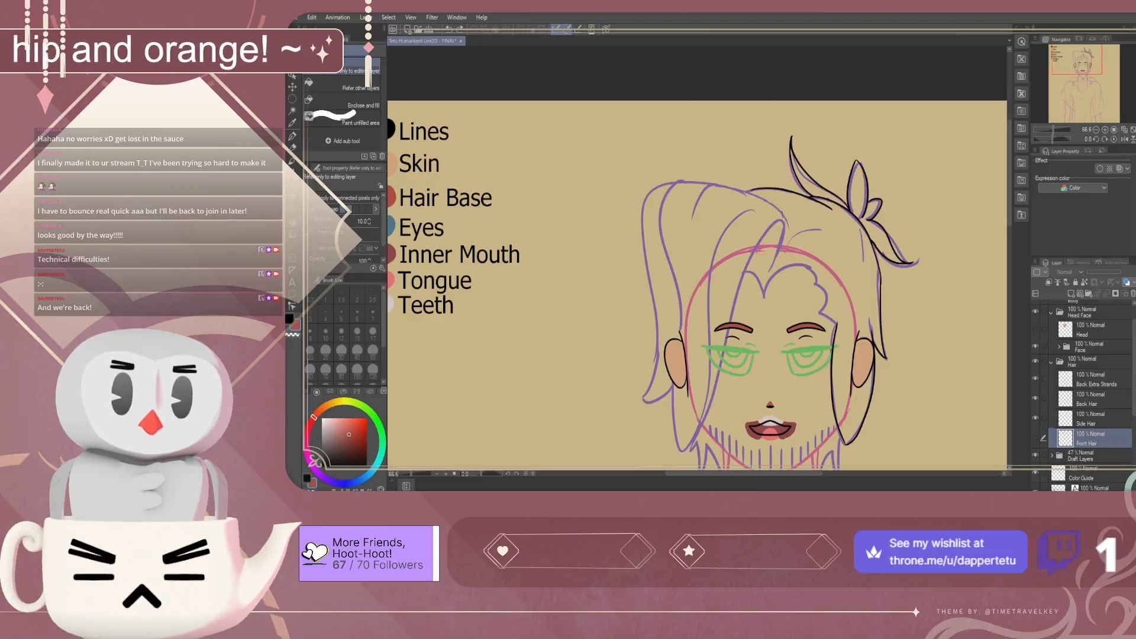
scroll(751, 253, down, 2)
scroll(752, 253, up, 2)
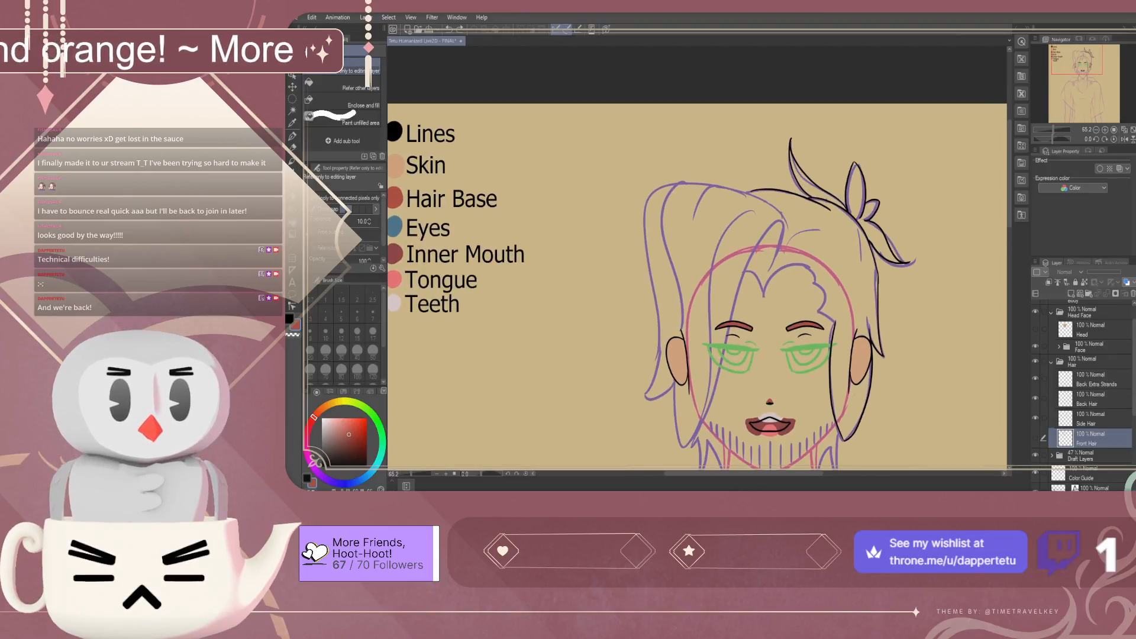
click(1034, 438)
scroll(876, 308, up, 5)
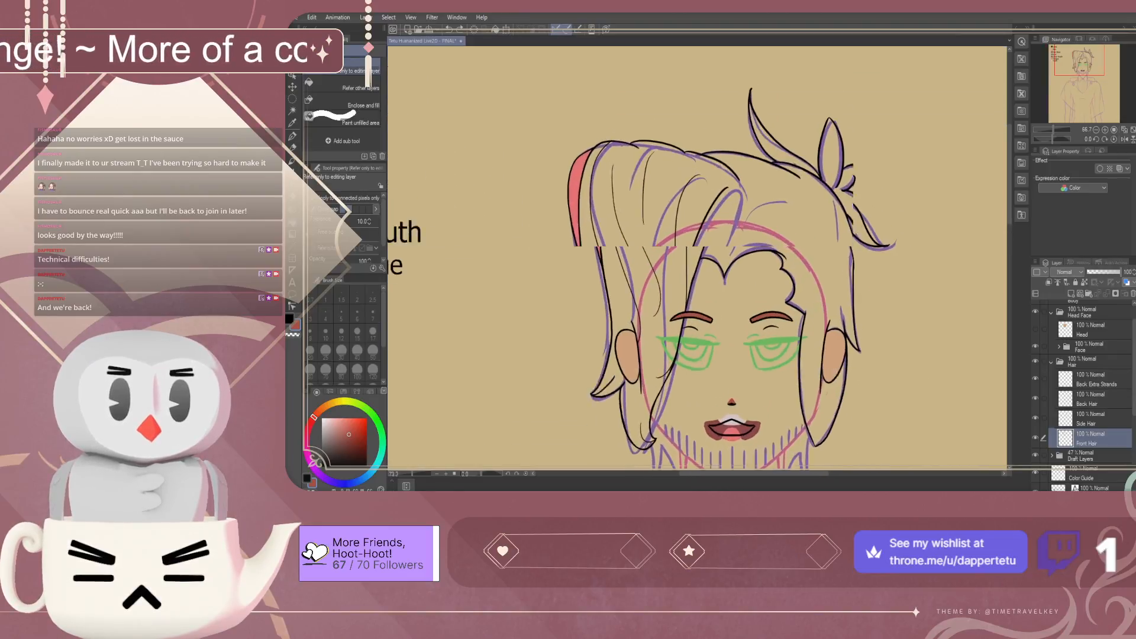
Switch to the black drawing colour and the Turnip pen for inking the inner front hair strand
key(x)
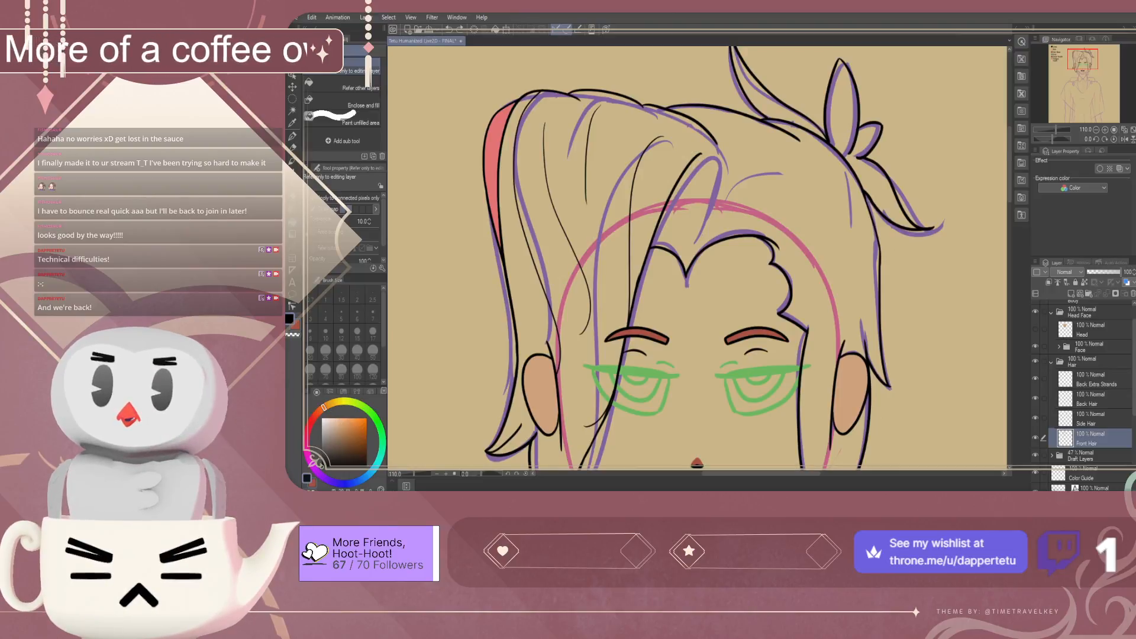
key(p)
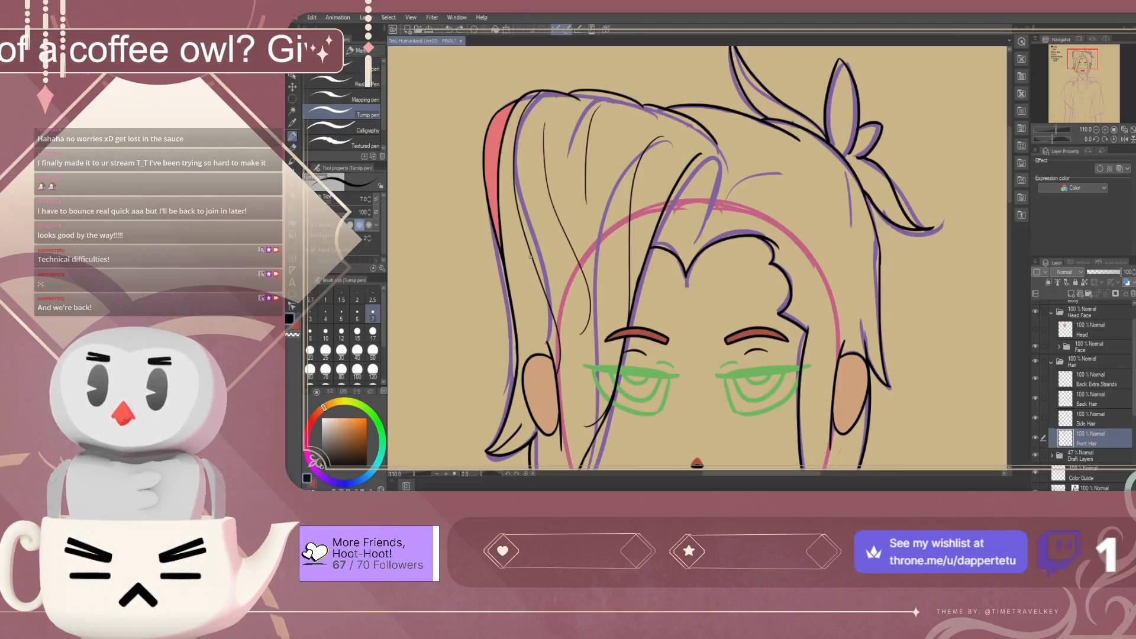
scroll(702, 170, up, 4)
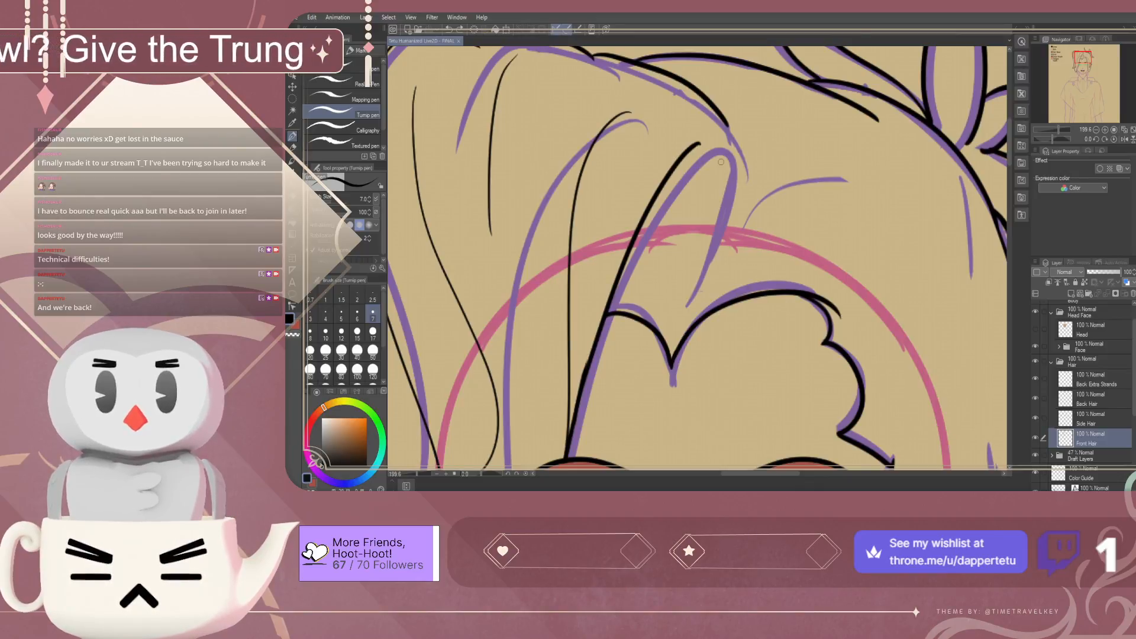
Try inking the folded-over tip of the inner front hair strand along the purple sketch, undoing the trial strokes
drag(690, 150, 671, 303)
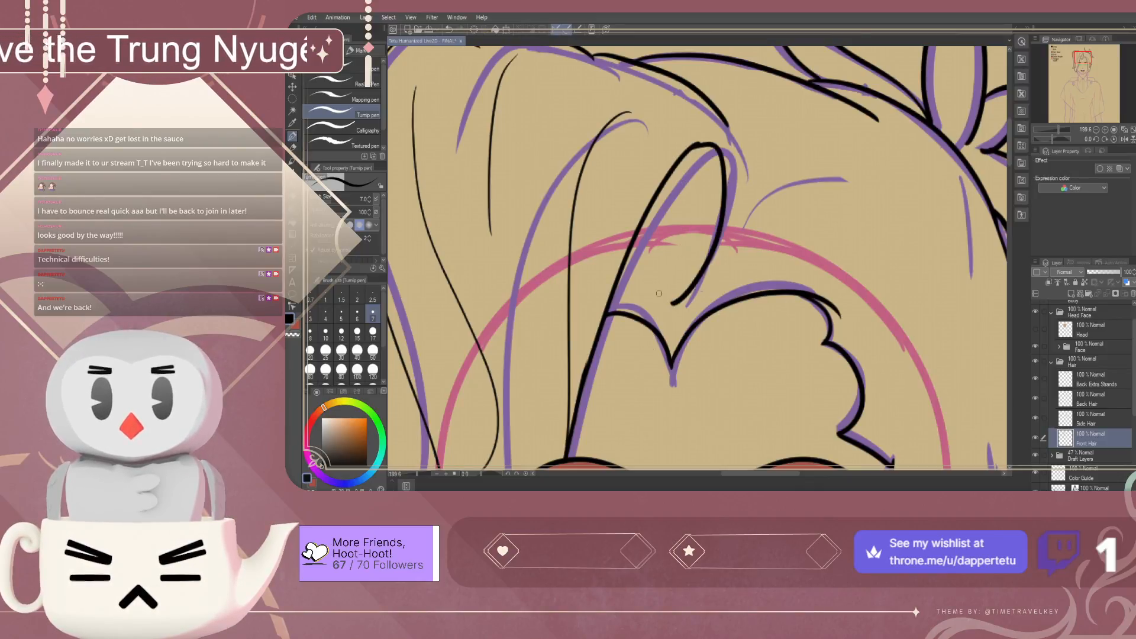
key(ctrl+a)
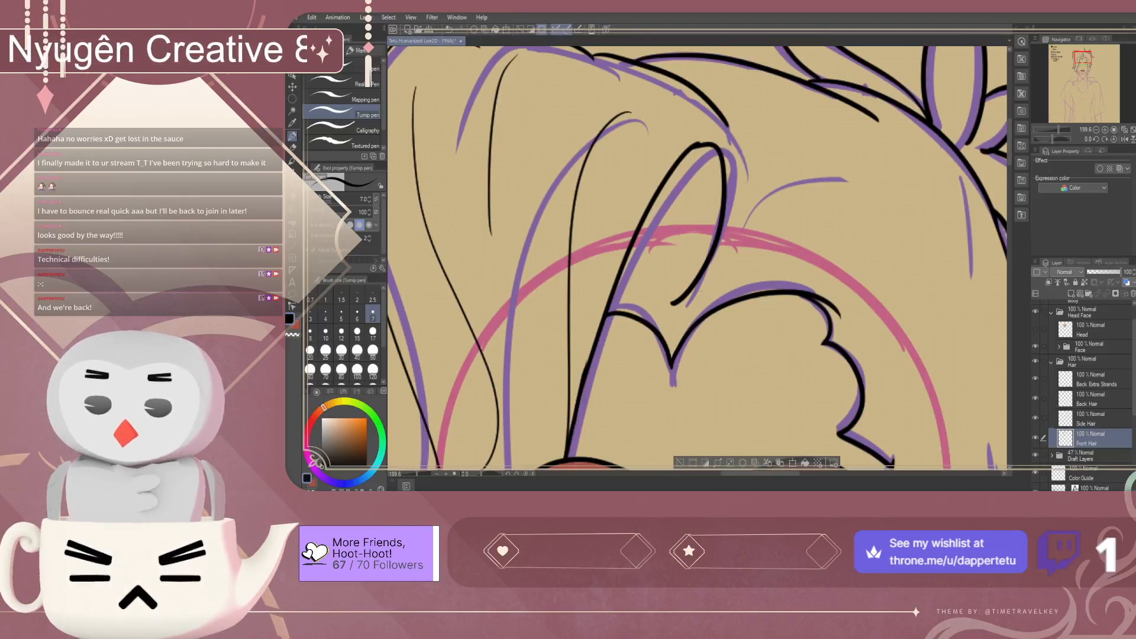
scroll(681, 212, down, 6)
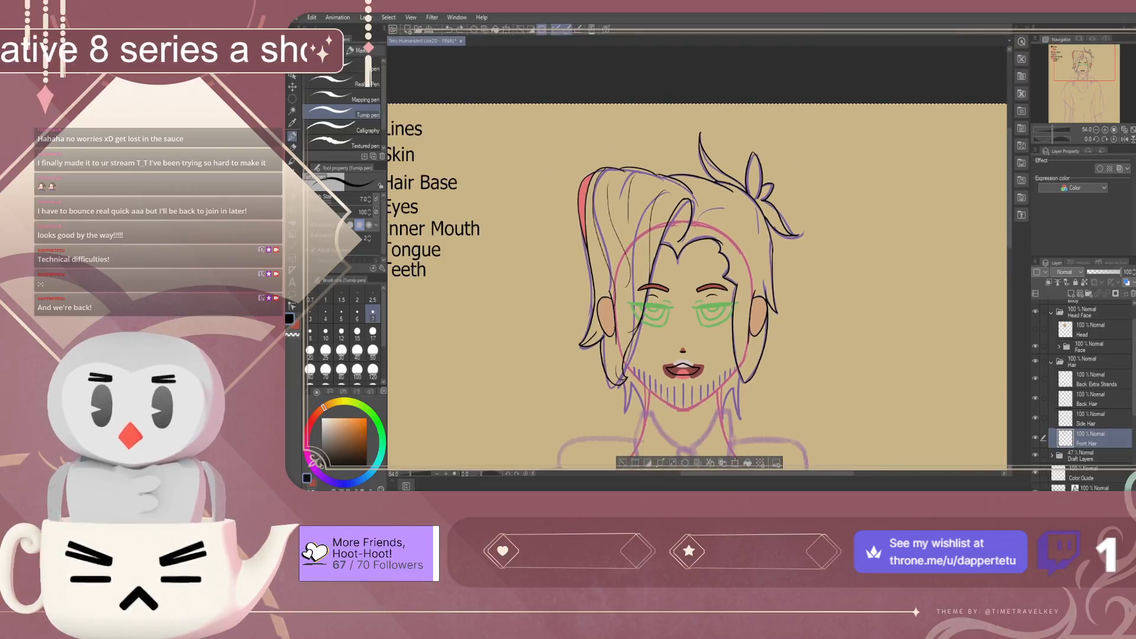
key(ctrl+d)
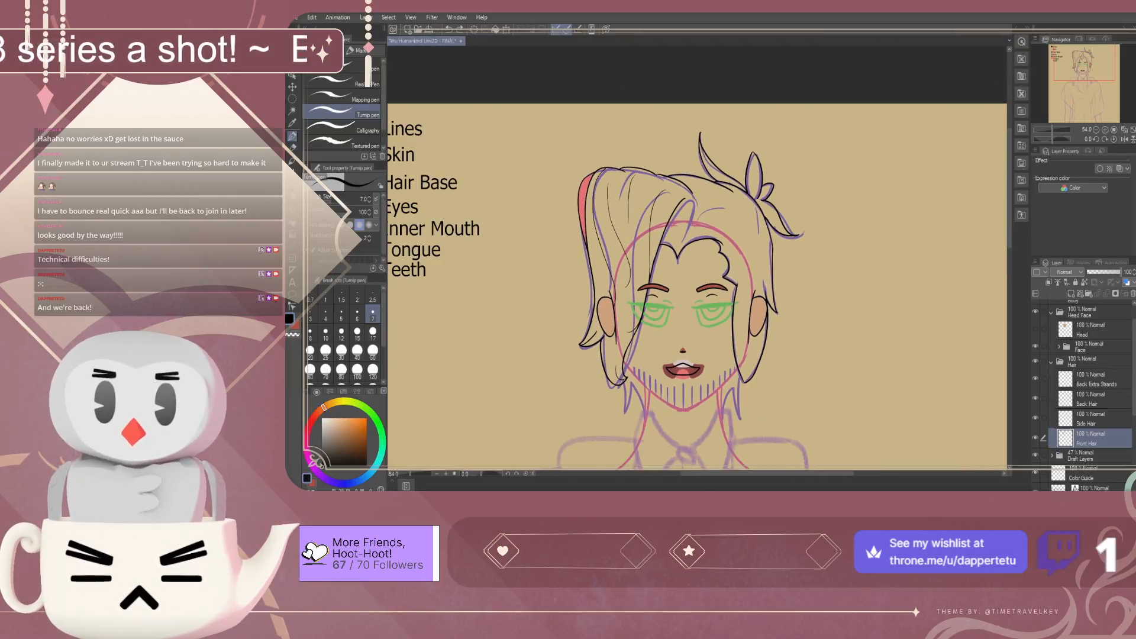
scroll(705, 205, up, 5)
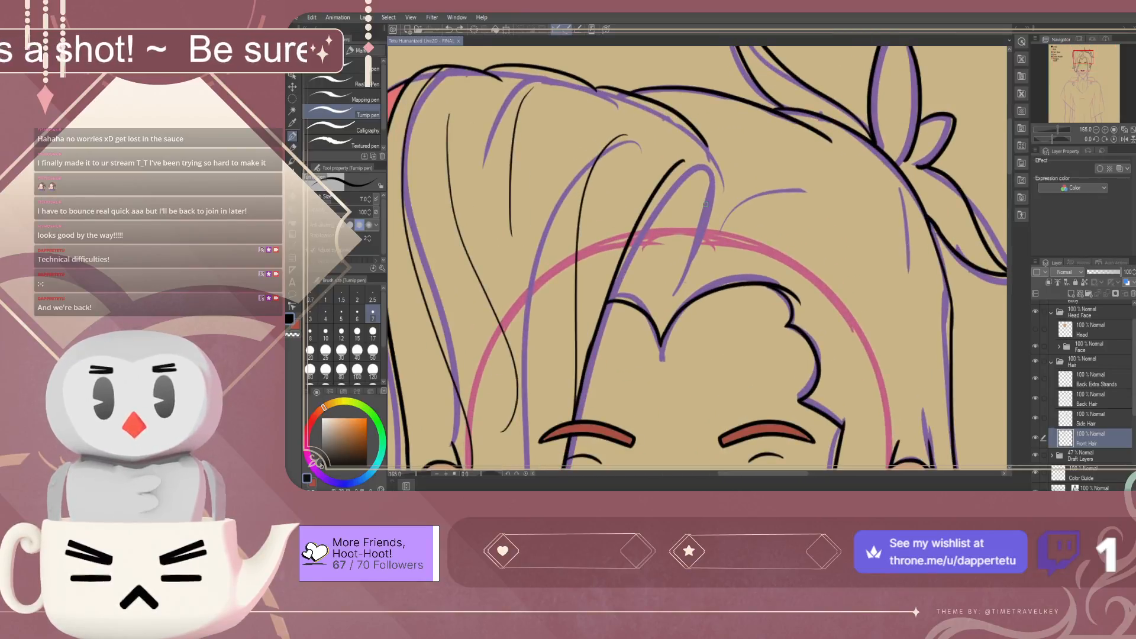
mouse_move(673, 167)
mouse_down()
mouse_move(701, 156)
mouse_move(700, 276)
mouse_up()
key(ctrl+z)
drag(672, 170, 700, 280)
key(ctrl+z)
mouse_move(667, 171)
mouse_down()
mouse_move(702, 159)
mouse_move(672, 289)
mouse_move(687, 270)
mouse_move(699, 169)
mouse_up()
key(ctrl+z)
key(ctrl+z)
drag(674, 298, 700, 169)
key(ctrl+z)
mouse_move(673, 296)
mouse_down()
mouse_move(694, 242)
mouse_move(666, 188)
mouse_up()
key(ctrl+z)
mouse_move(673, 296)
mouse_down()
mouse_move(672, 179)
mouse_move(660, 195)
mouse_up()
key(ctrl+z)
mouse_move(673, 296)
mouse_down()
mouse_move(647, 264)
mouse_move(644, 223)
mouse_move(636, 231)
mouse_move(699, 244)
mouse_move(655, 199)
mouse_up()
key(ctrl+z)
key(ctrl+z)
key(ctrl+z)
mouse_move(675, 296)
mouse_down()
mouse_move(651, 202)
mouse_move(692, 179)
mouse_move(681, 293)
mouse_up()
key(ctrl+z)
key(ctrl+z)
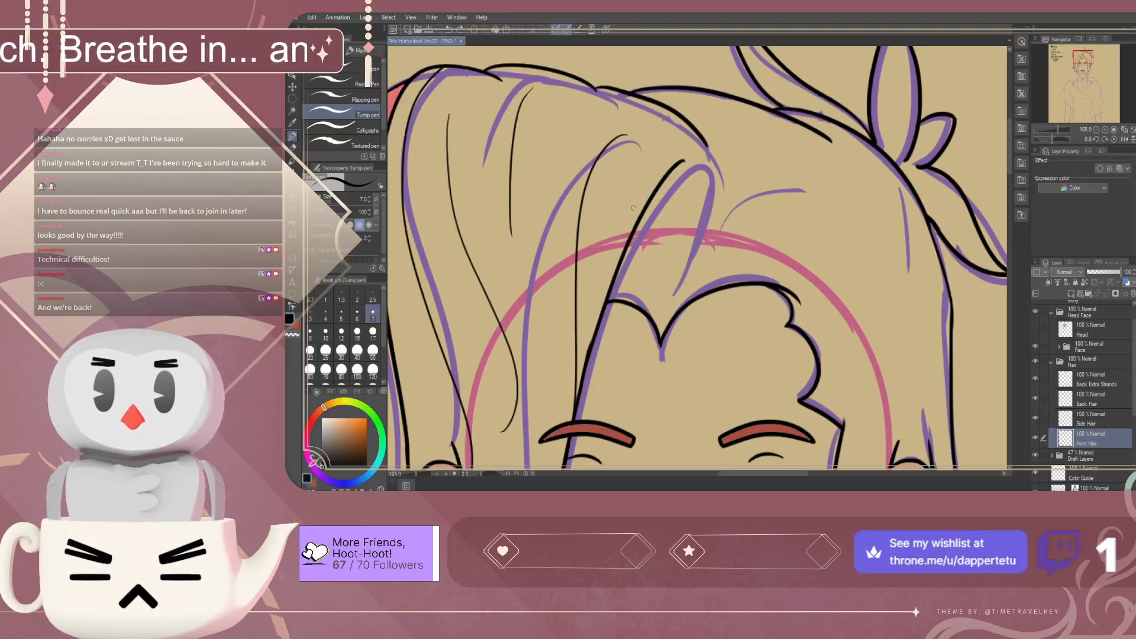
Redraw the black curve from the top of the inner front strand down toward the forehead hairline until one stroke fits
mouse_move(641, 220)
mouse_down()
mouse_move(721, 208)
mouse_move(681, 295)
mouse_up()
key(ctrl+z)
drag(642, 220, 685, 274)
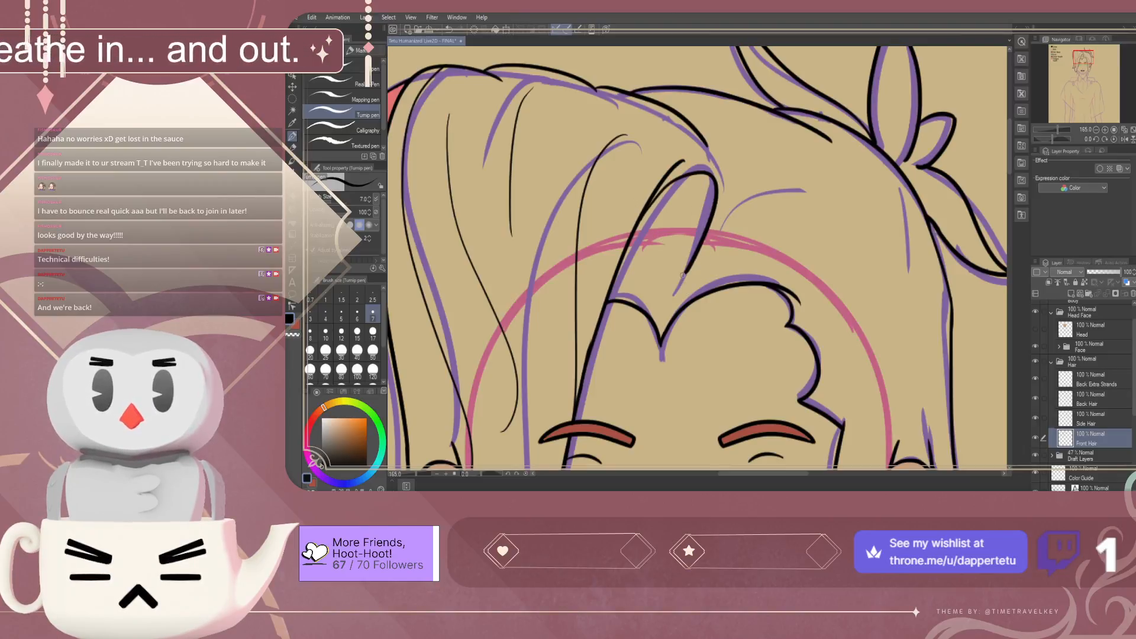
key(ctrl+z)
drag(634, 226, 681, 292)
key(ctrl+z)
mouse_move(638, 212)
mouse_down()
mouse_move(651, 194)
mouse_move(679, 286)
mouse_up()
key(ctrl+z)
drag(651, 200, 704, 273)
key(ctrl+z)
mouse_move(663, 182)
mouse_down()
mouse_move(689, 161)
mouse_move(682, 263)
mouse_up()
key(ctrl+z)
mouse_move(655, 194)
mouse_down()
mouse_move(700, 202)
mouse_move(678, 273)
mouse_up()
key(ctrl+z)
drag(650, 194, 656, 303)
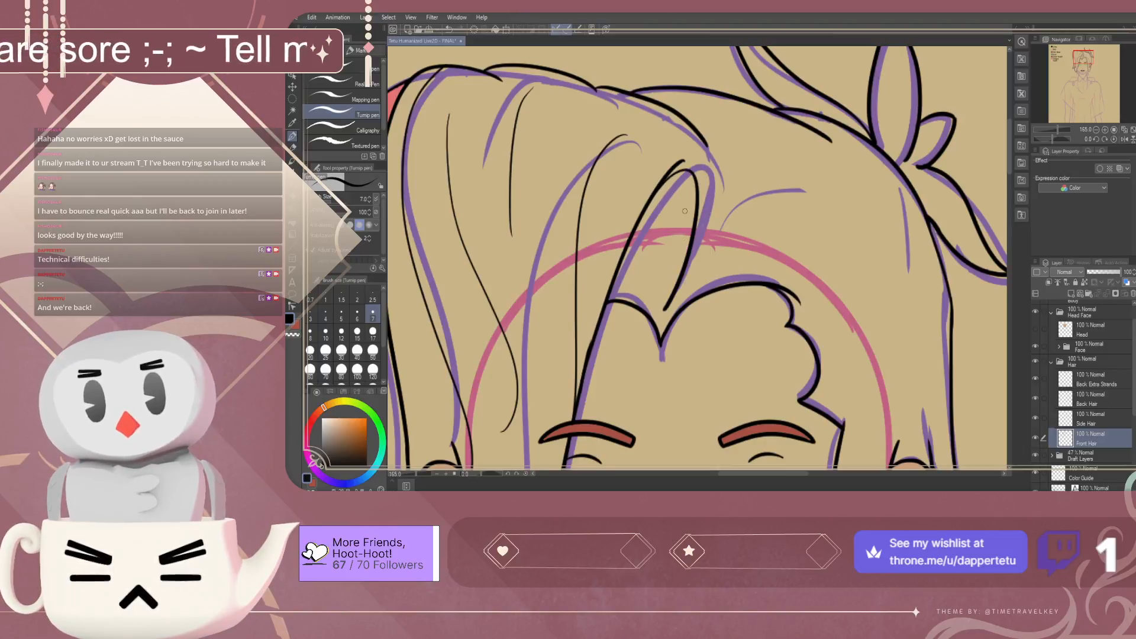
scroll(685, 211, down, 5)
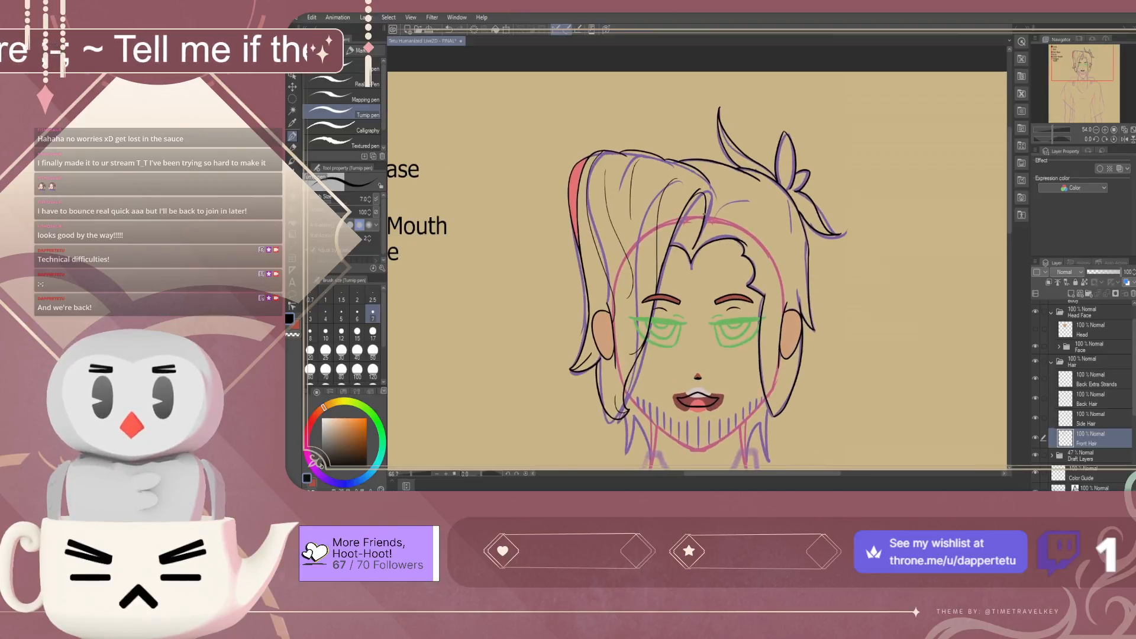
scroll(704, 214, up, 6)
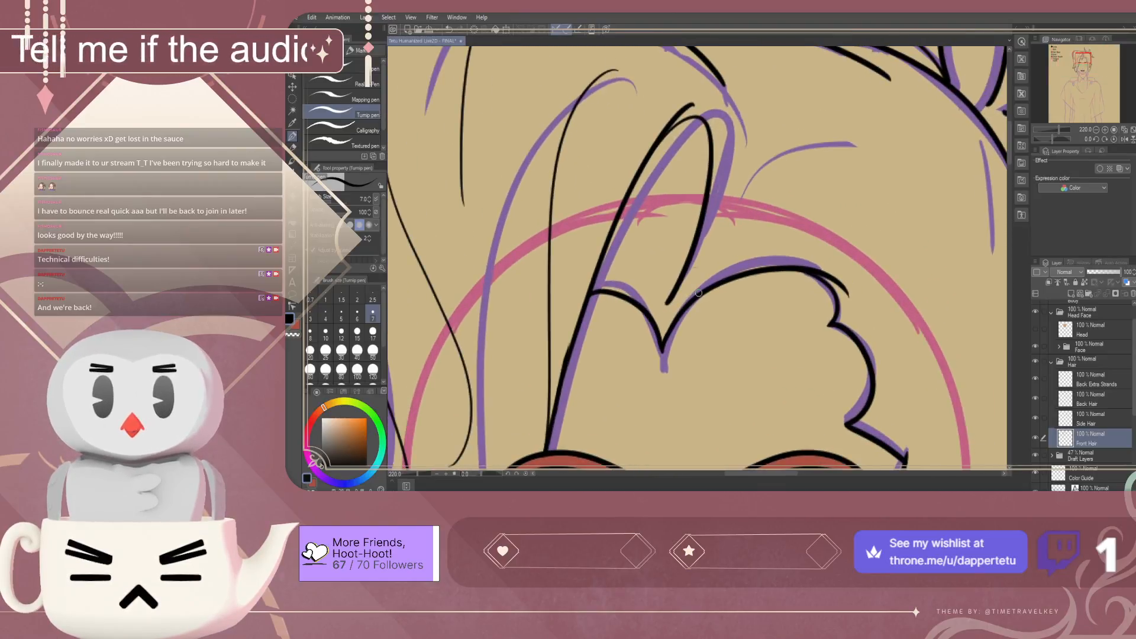
Trim the curve's lower tip and the overlapping line at its top with the Hard eraser, checking the Front Hair layer's visibility
key(e)
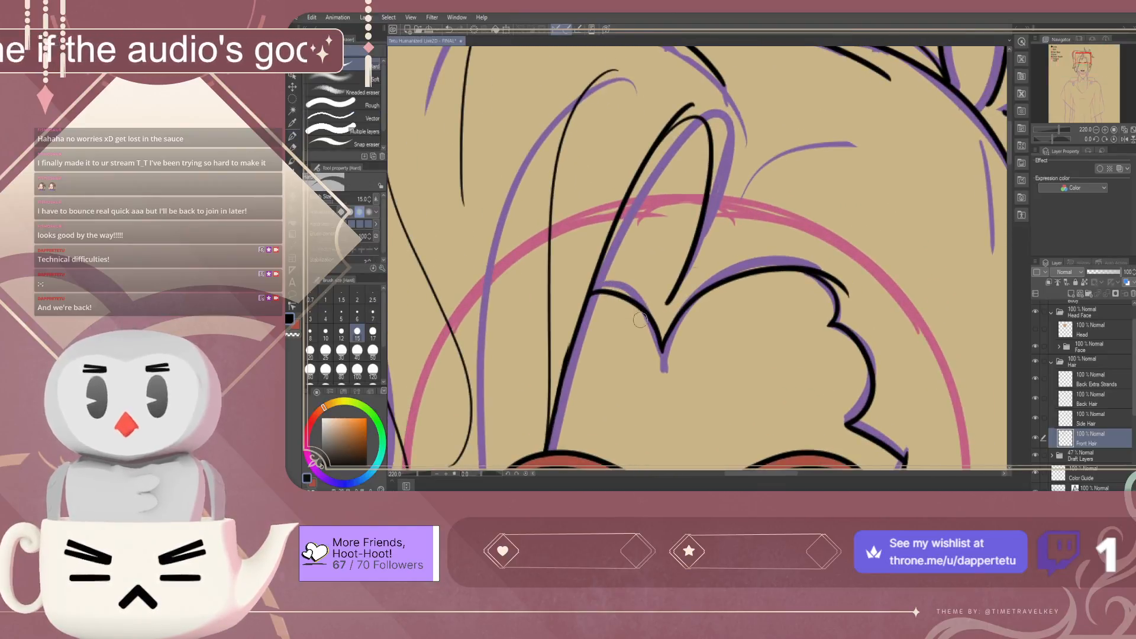
mouse_move(669, 255)
mouse_down()
mouse_move(667, 306)
mouse_move(679, 241)
mouse_move(671, 296)
mouse_move(698, 268)
mouse_move(670, 294)
mouse_move(680, 275)
mouse_up()
drag(684, 224, 679, 270)
mouse_move(679, 224)
mouse_down()
mouse_move(678, 272)
mouse_move(678, 259)
mouse_up()
mouse_move(681, 103)
mouse_down()
mouse_move(705, 101)
mouse_move(637, 133)
mouse_move(680, 106)
mouse_move(623, 156)
mouse_move(676, 110)
mouse_move(633, 160)
mouse_up()
key(ctrl+z)
drag(670, 116, 629, 158)
drag(679, 116, 623, 174)
key(ctrl+z)
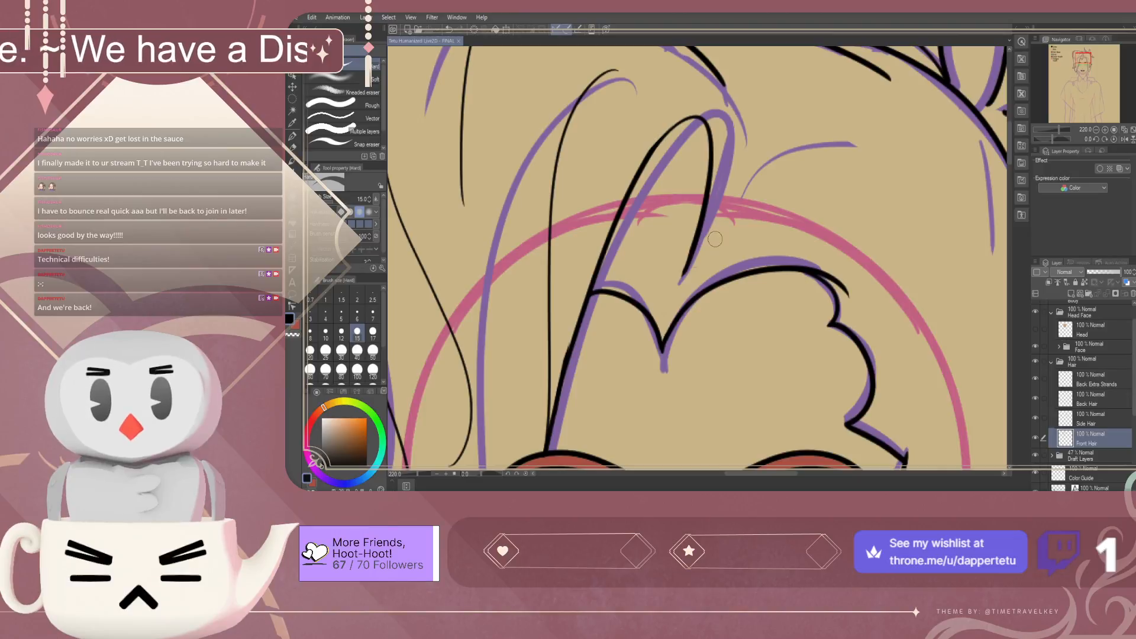
scroll(714, 239, down, 6)
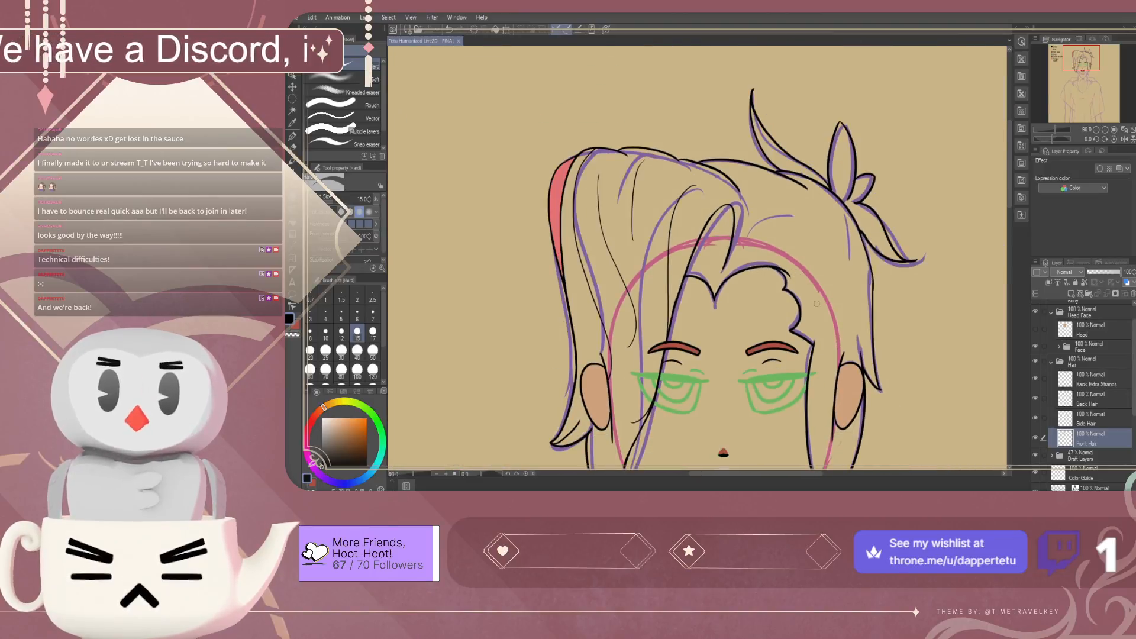
scroll(816, 303, up, 4)
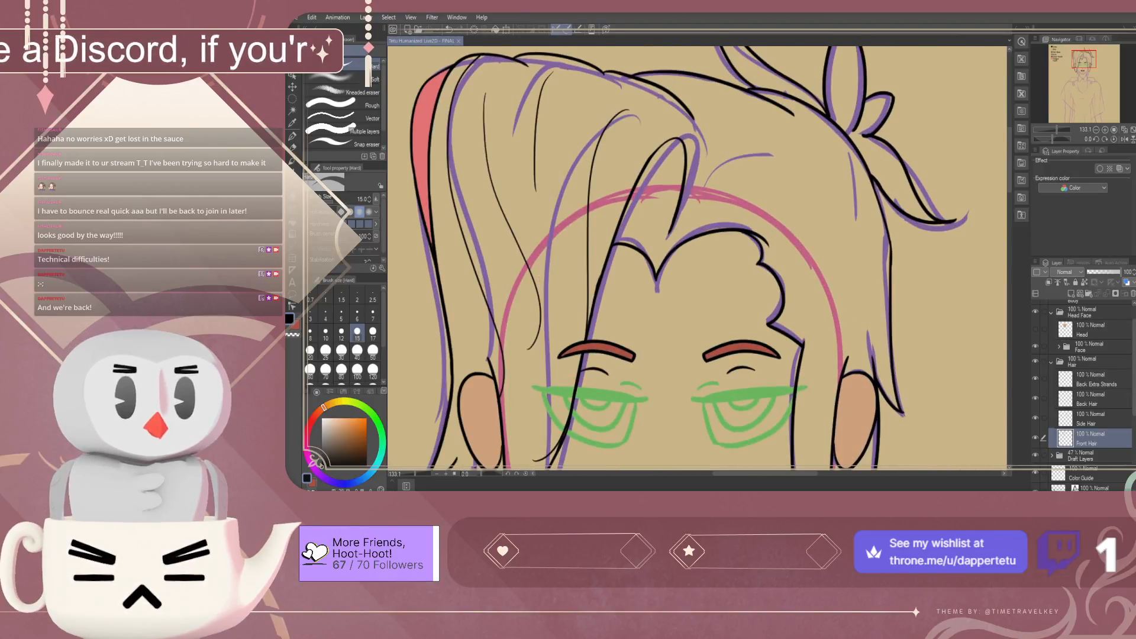
click(1035, 438)
click(1034, 438)
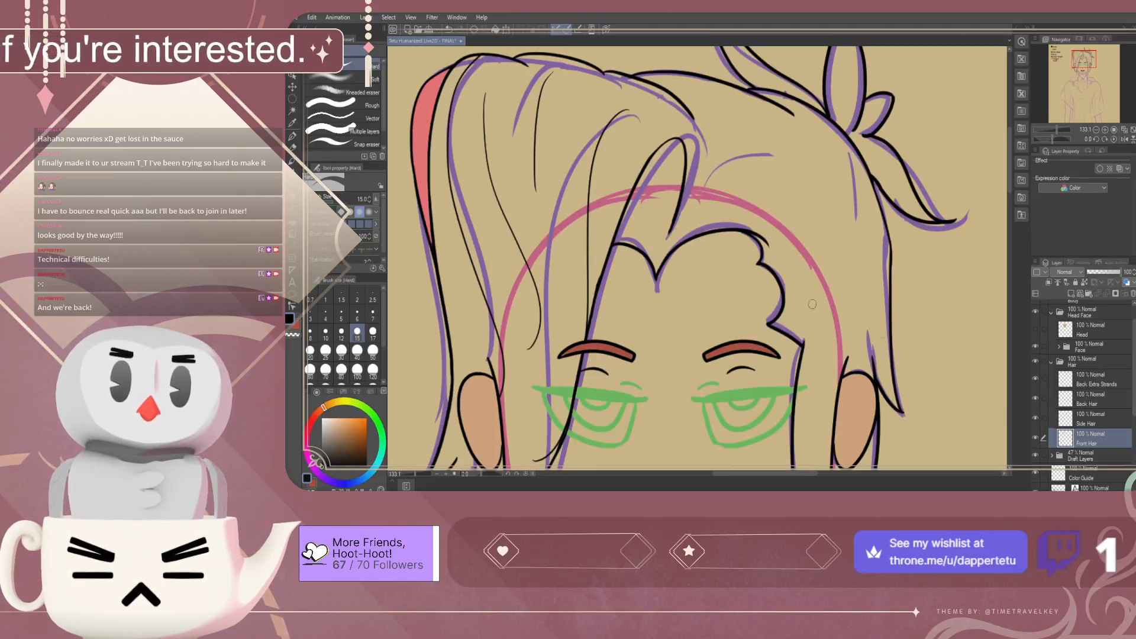
With the Turnip pen in Hair Base red, draw a boundary line between the swept front hair's edge and the hairline corner above the brow
scroll(850, 320, up, 3)
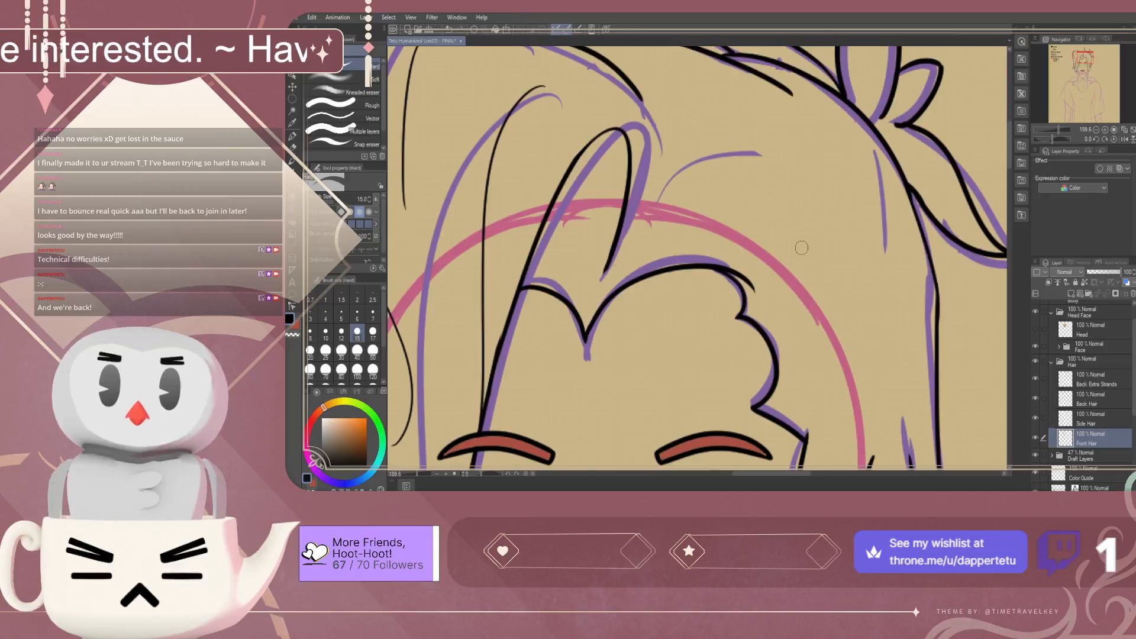
key(p)
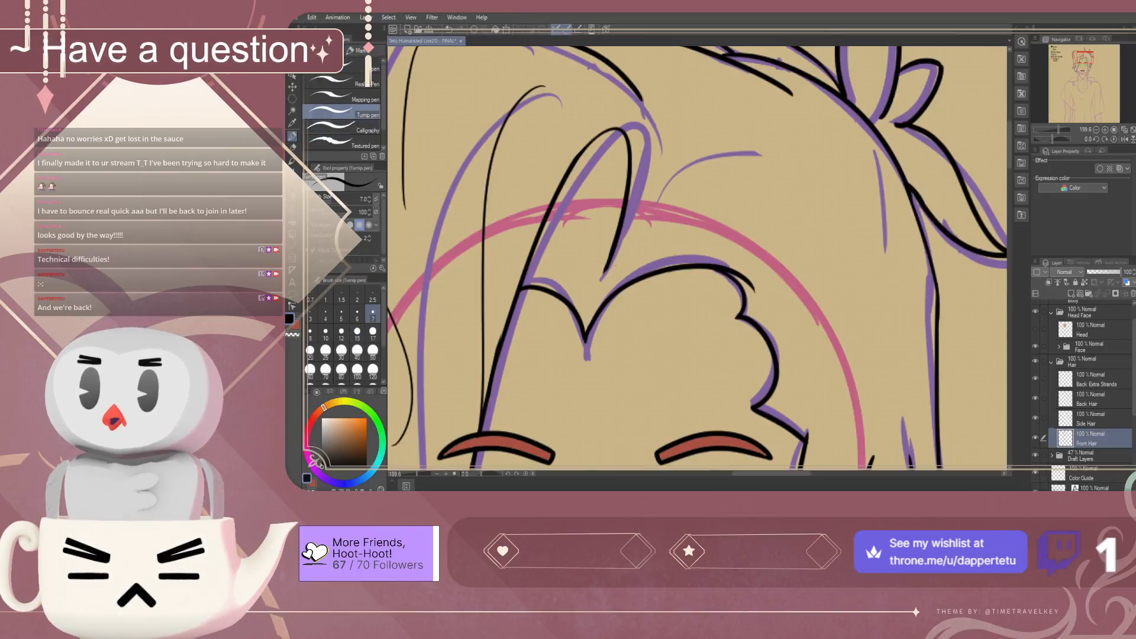
key(x)
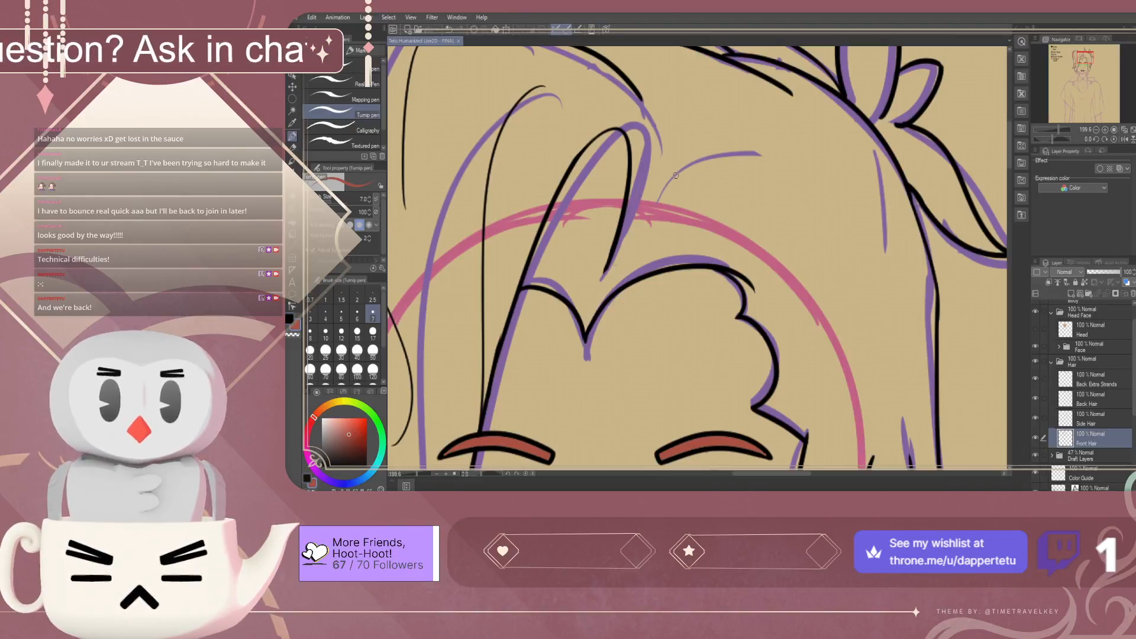
mouse_move(642, 100)
mouse_down()
mouse_move(712, 175)
mouse_move(799, 318)
mouse_move(810, 364)
mouse_up()
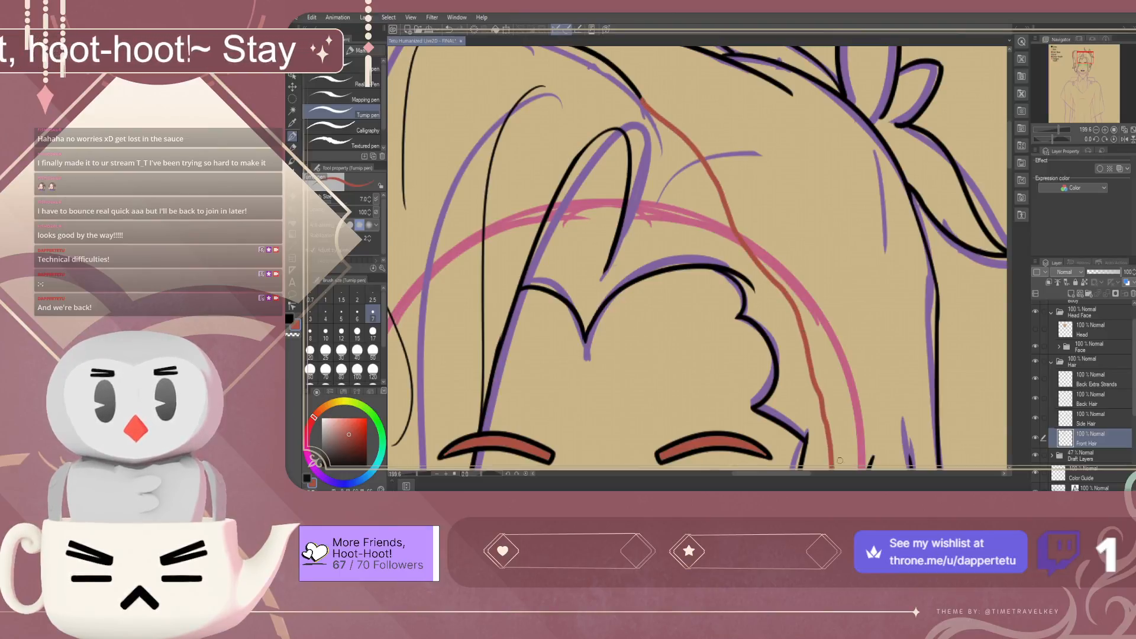
scroll(822, 365, down, 5)
scroll(821, 365, up, 2)
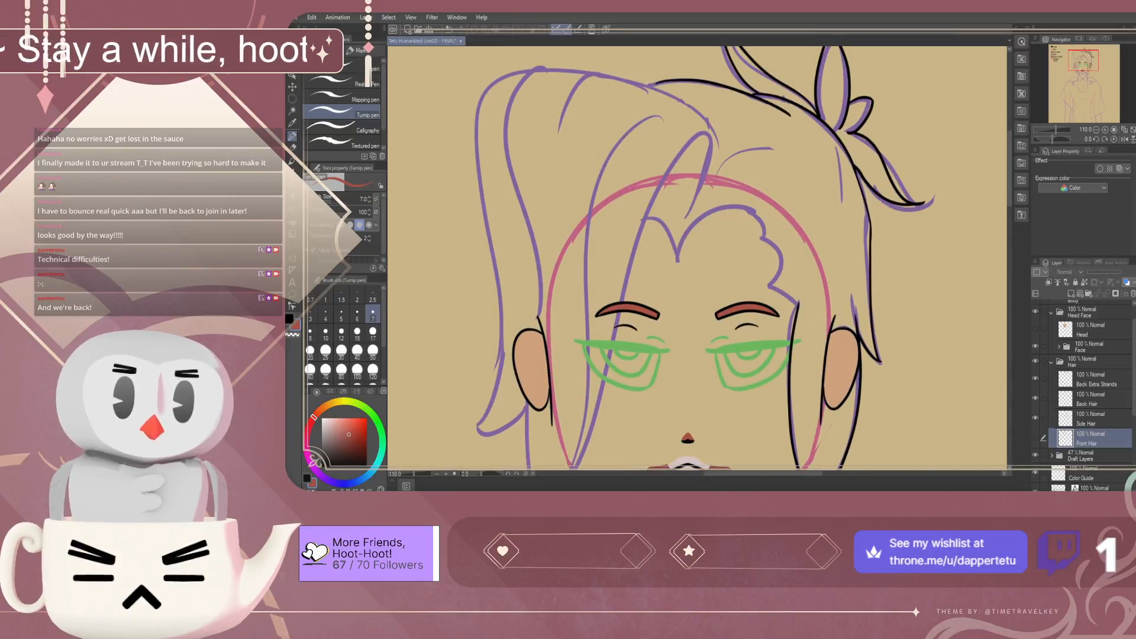
scroll(809, 220, up, 3)
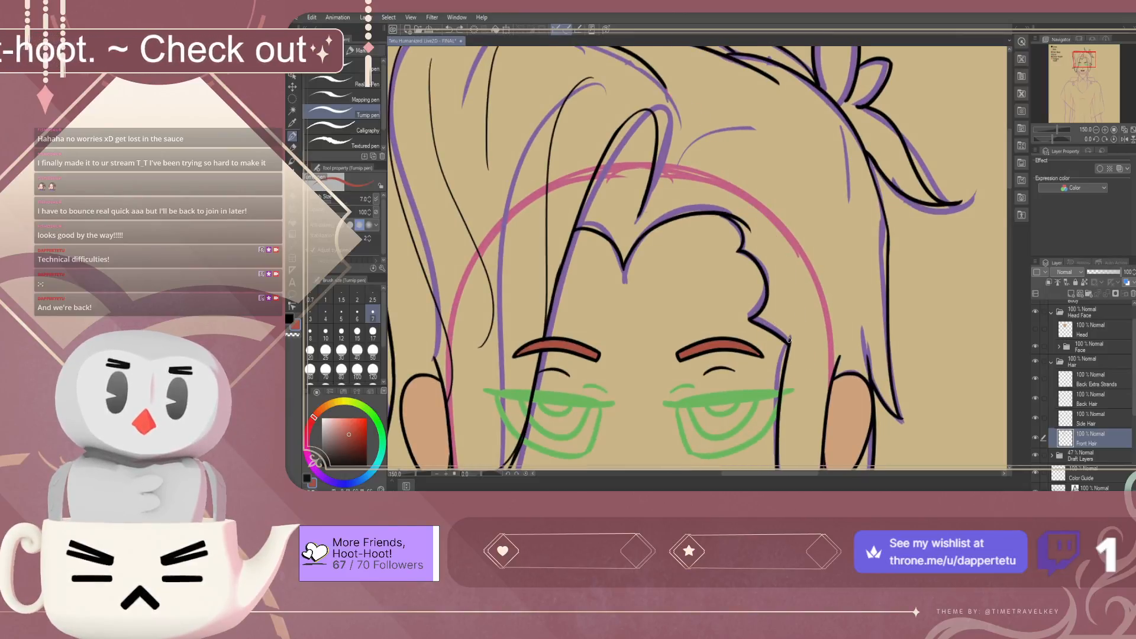
mouse_move(789, 334)
mouse_down()
mouse_move(793, 216)
mouse_move(770, 180)
mouse_up()
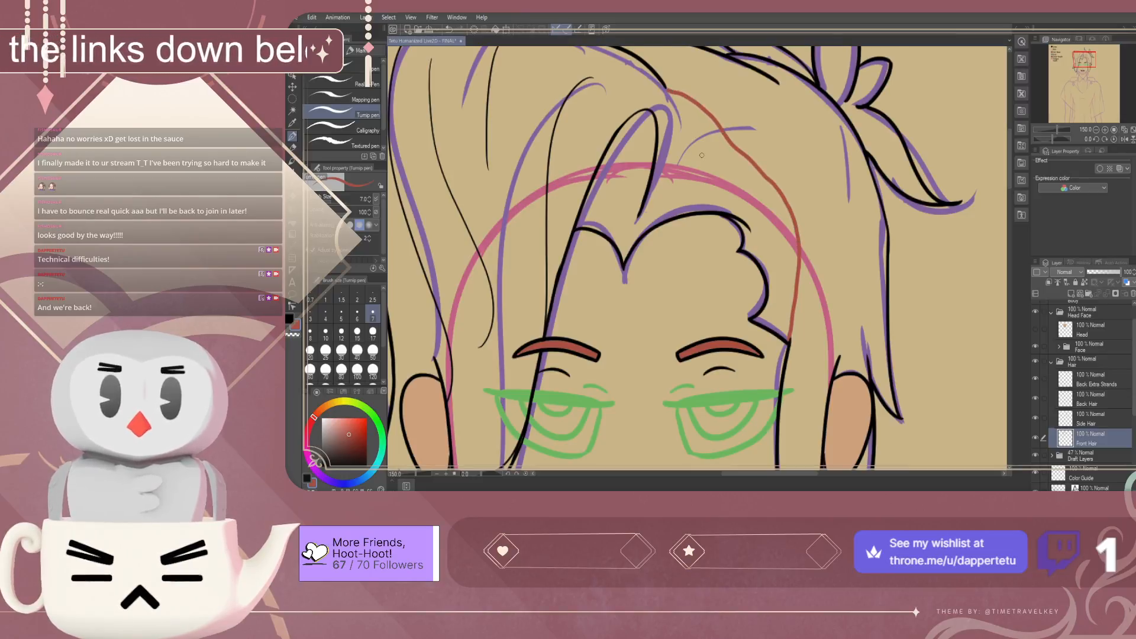
scroll(734, 160, down, 7)
scroll(715, 213, up, 2)
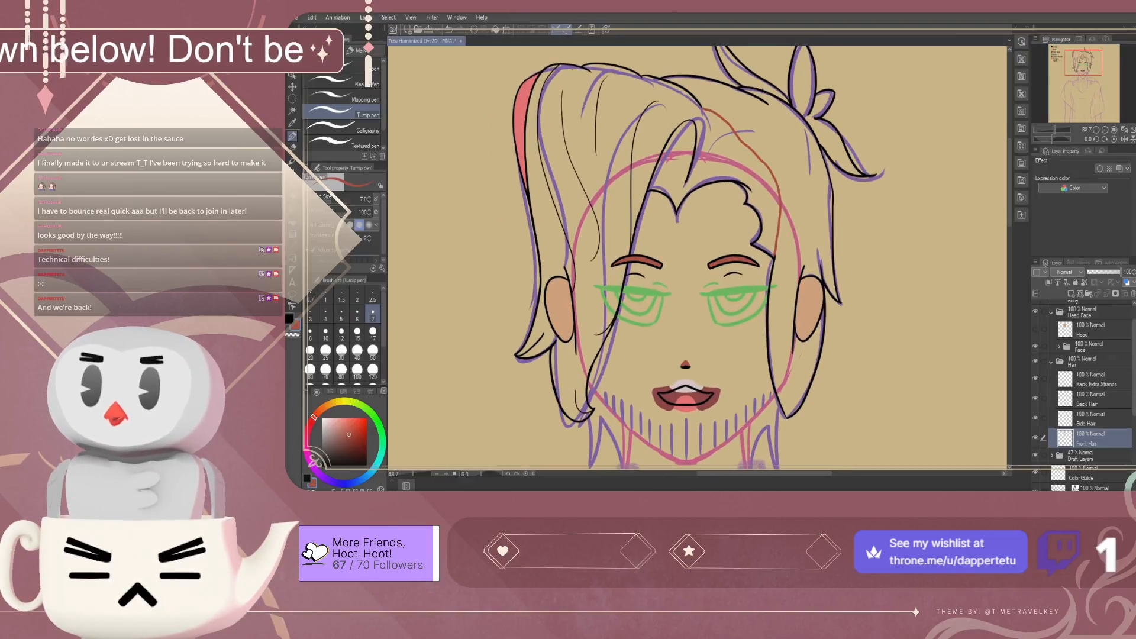
Fill the closed front hair outline with Hair Base red on the Front Hair layer and check the inner strand's tip
key(g)
click(592, 148)
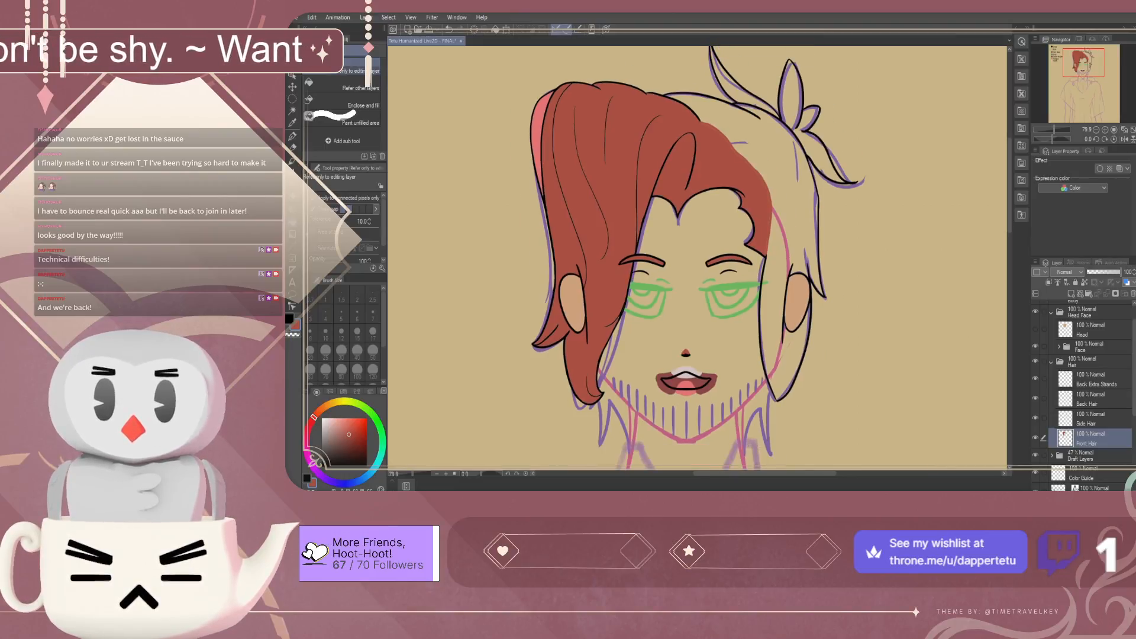
scroll(565, 427, up, 5)
scroll(608, 399, up, 8)
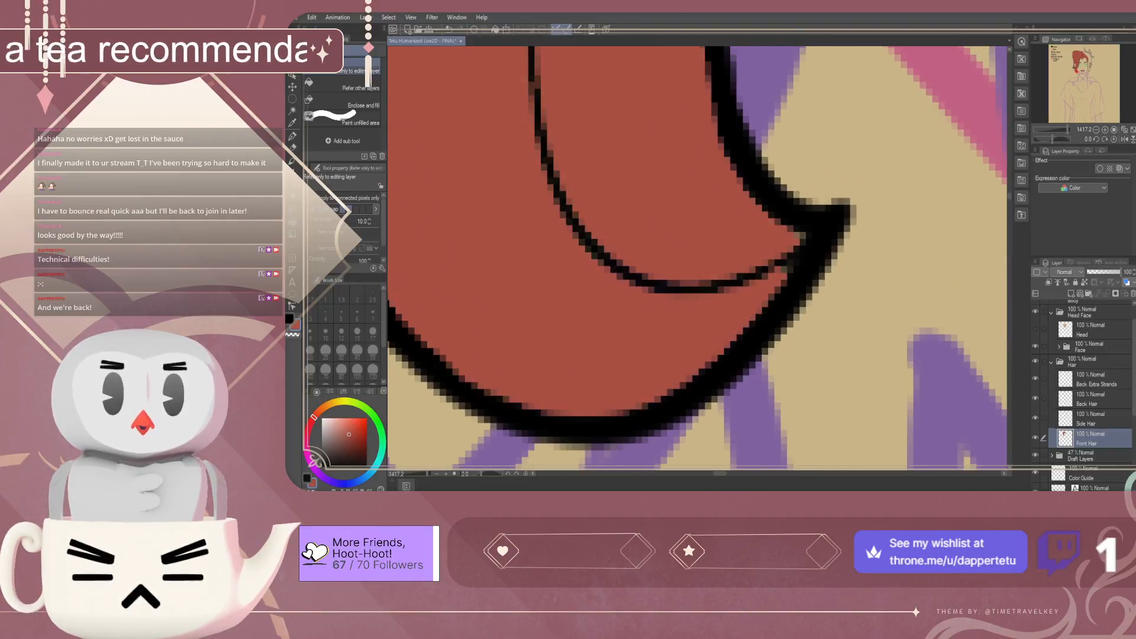
scroll(670, 366, down, 8)
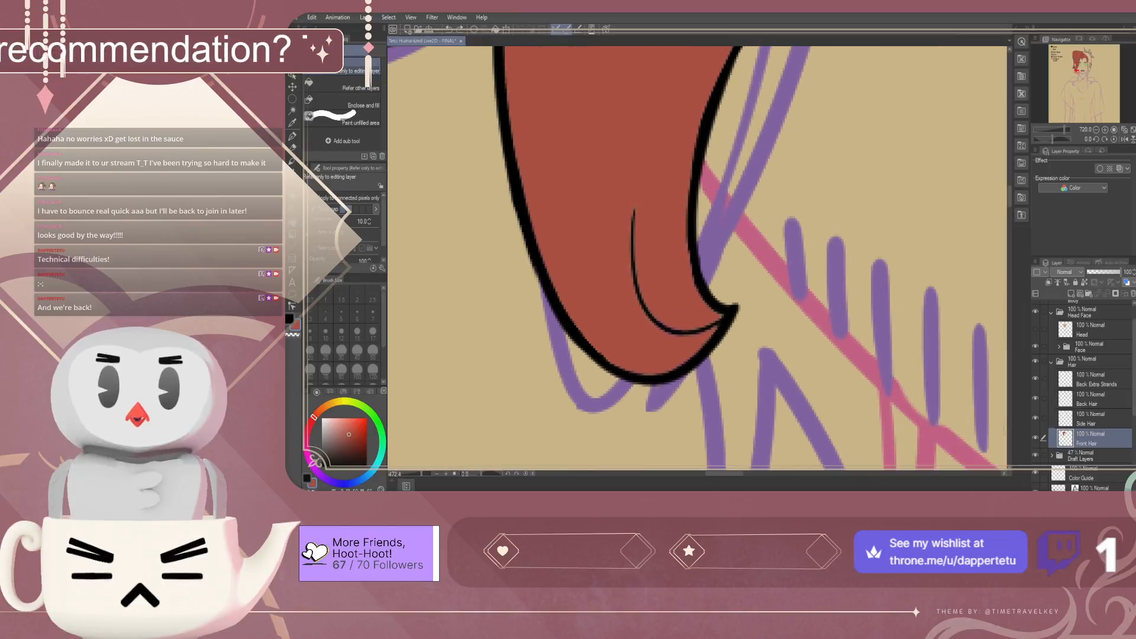
Try filling the tiny gap inside the outer front strand's pointed tip with Hair Base red, undoing the fill
scroll(671, 355, down, 2)
scroll(671, 355, up, 6)
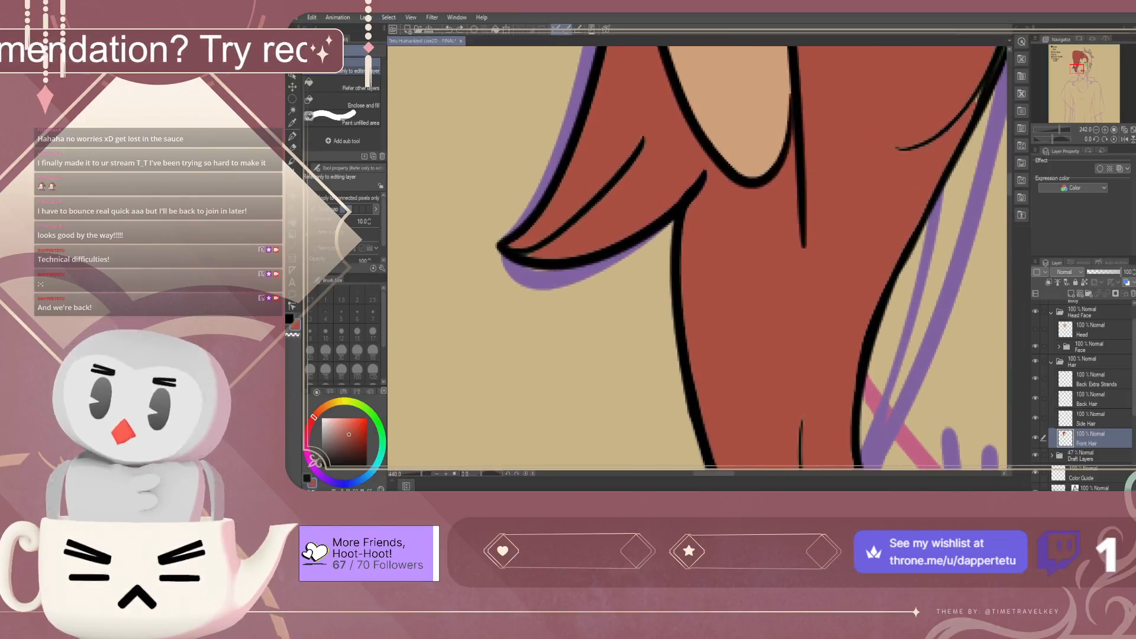
scroll(525, 251, up, 5)
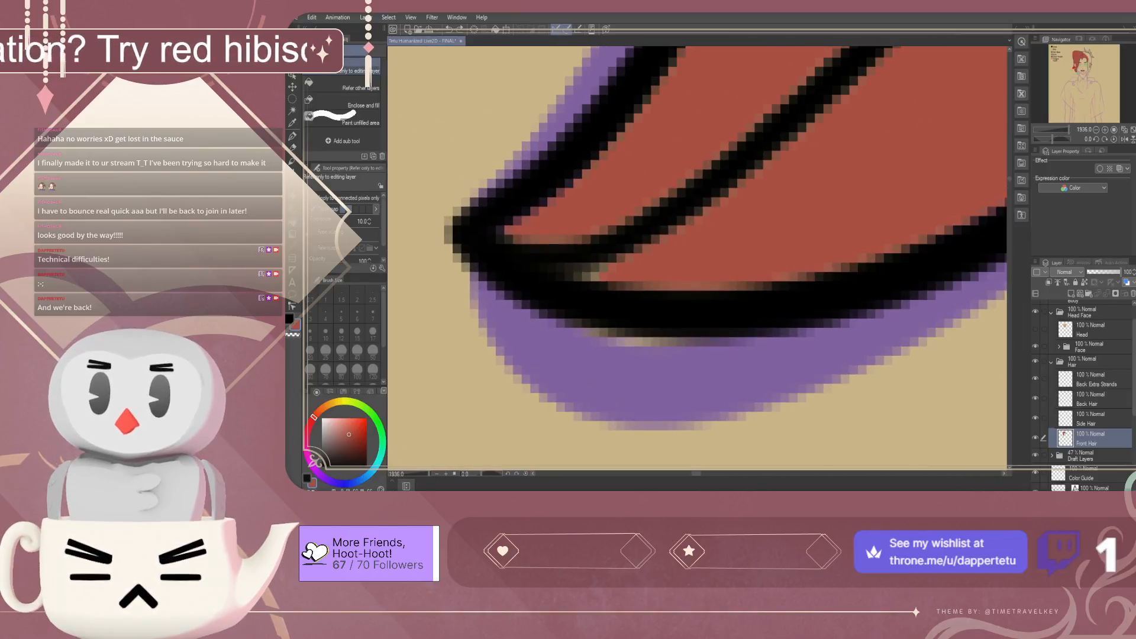
click(591, 276)
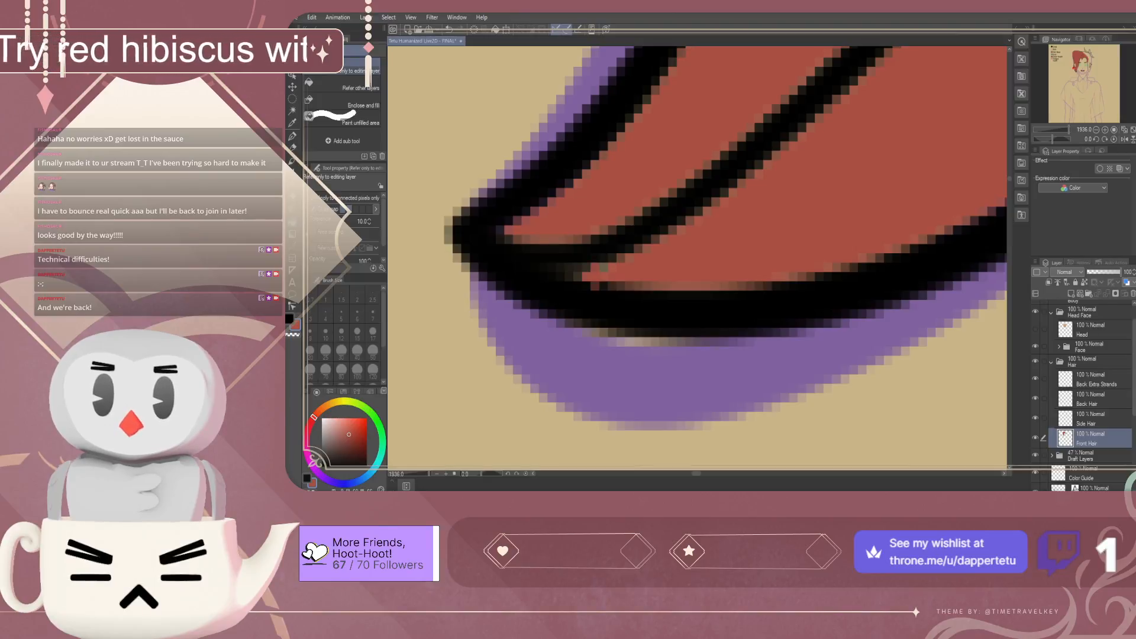
key(ctrl+z)
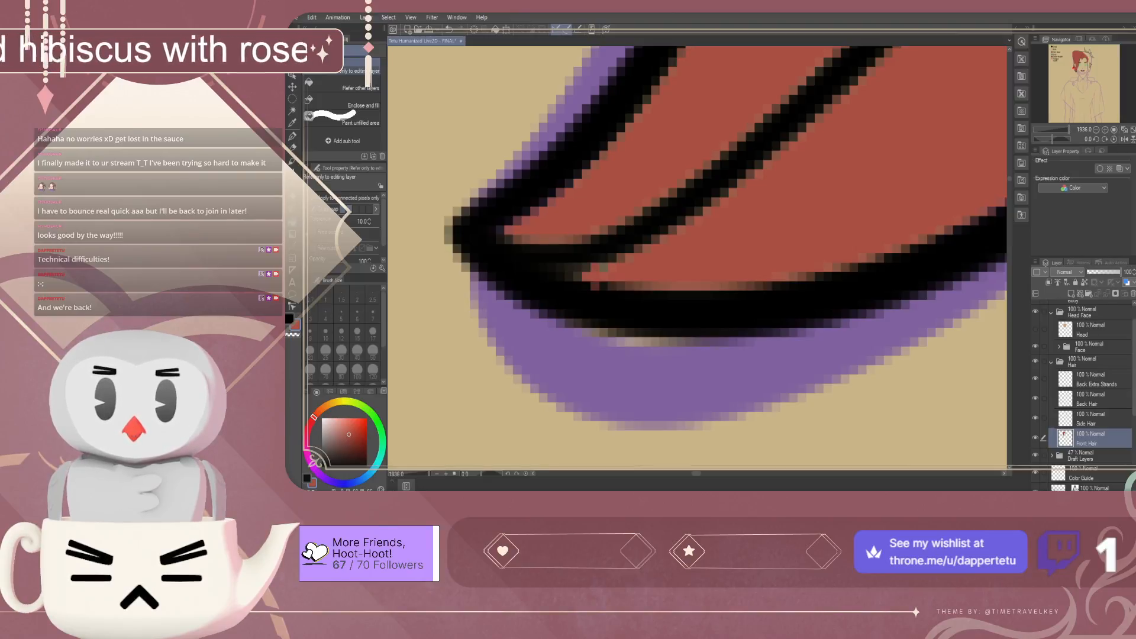
scroll(591, 279, down, 5)
scroll(609, 292, up, 5)
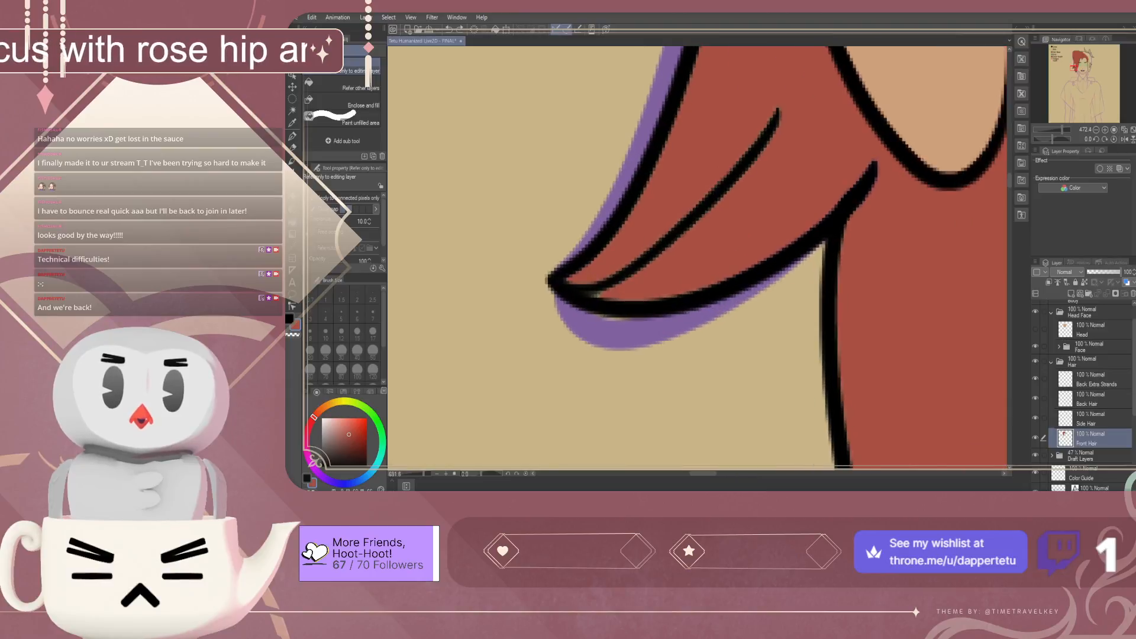
scroll(592, 284, down, 6)
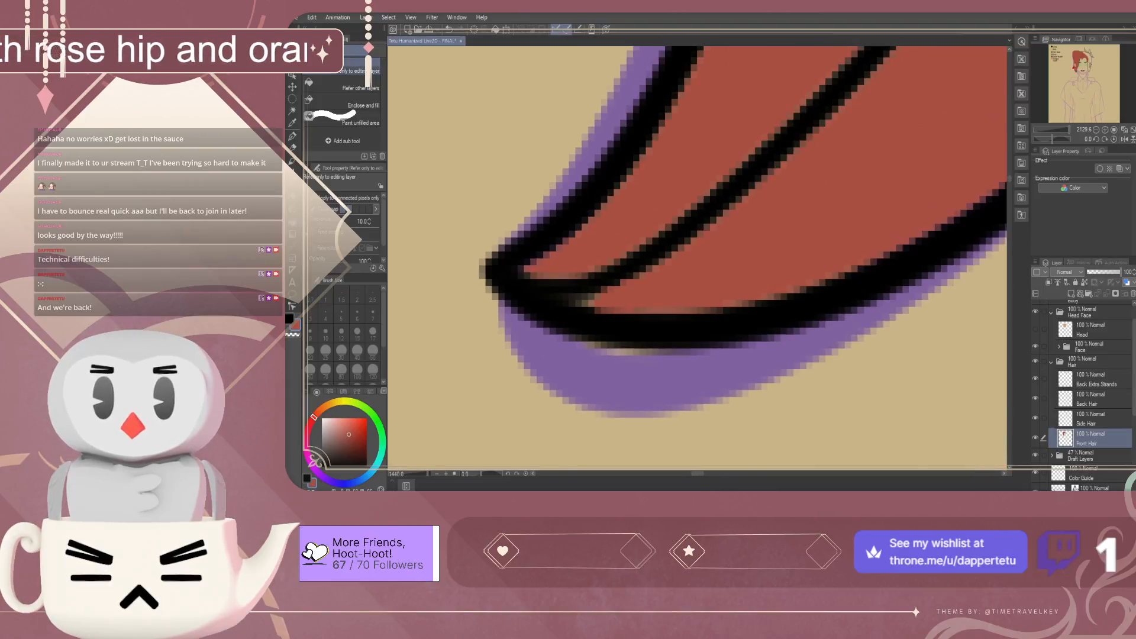
Fill the tiny gap beside the eye where the thin strand line meets the front hair's inner edge with Hair Base red
scroll(651, 267, down, 2)
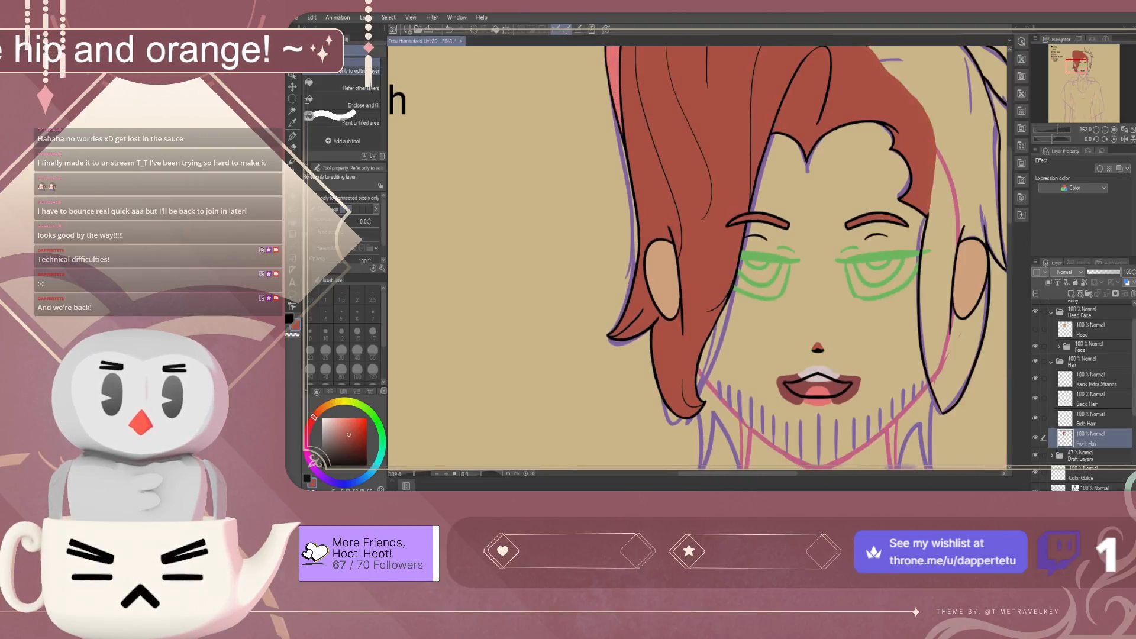
scroll(591, 266, up, 4)
scroll(727, 266, up, 5)
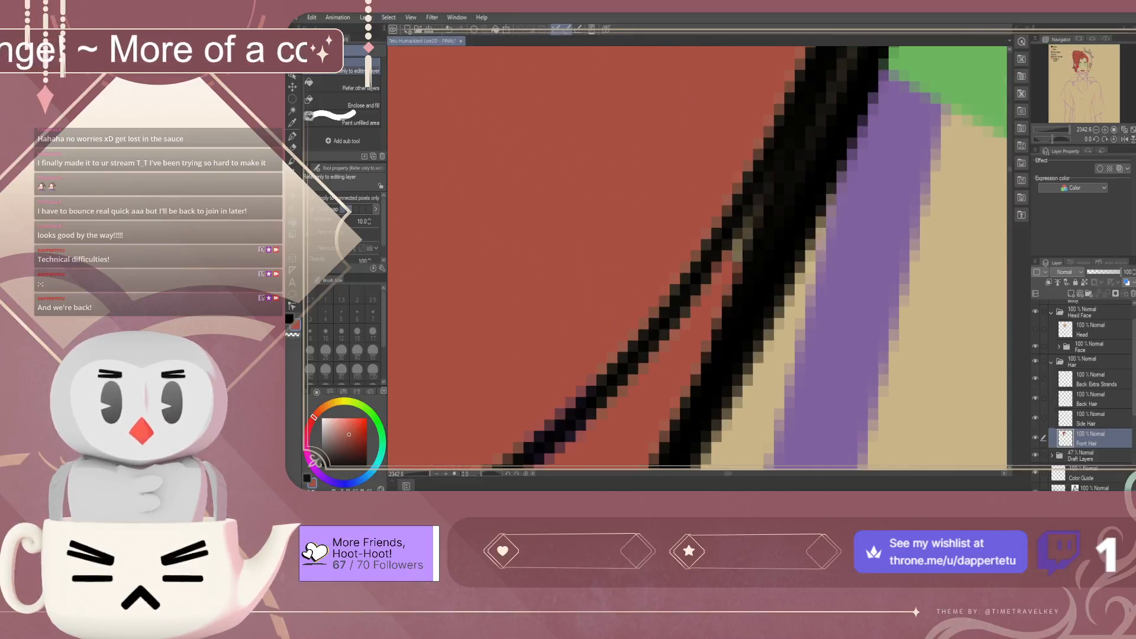
scroll(698, 260, down, 7)
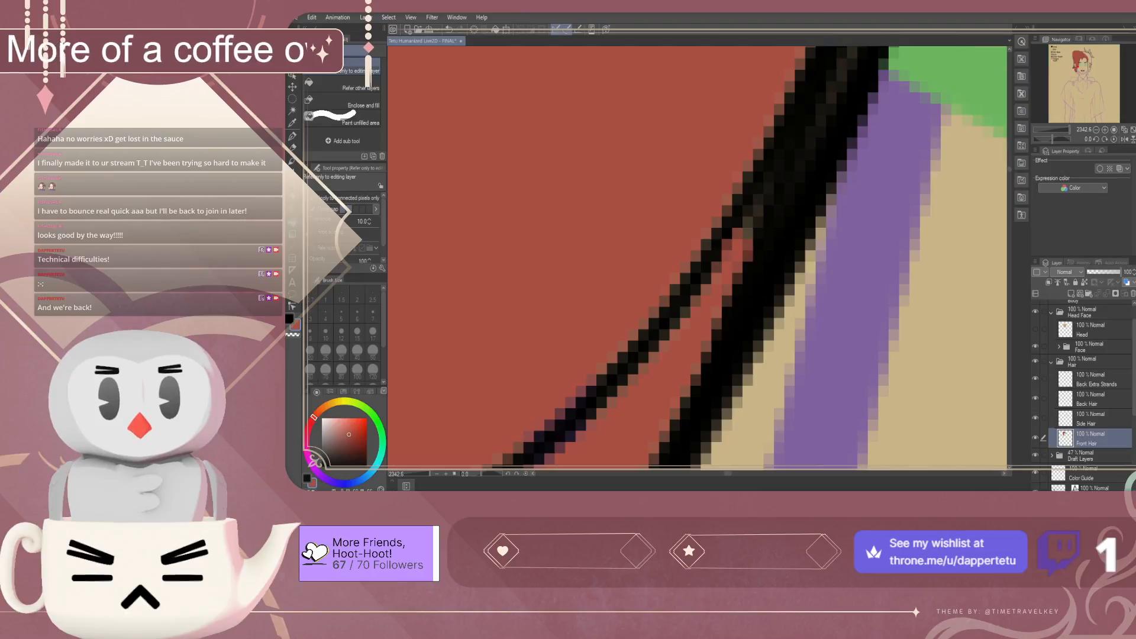
scroll(678, 354, down, 2)
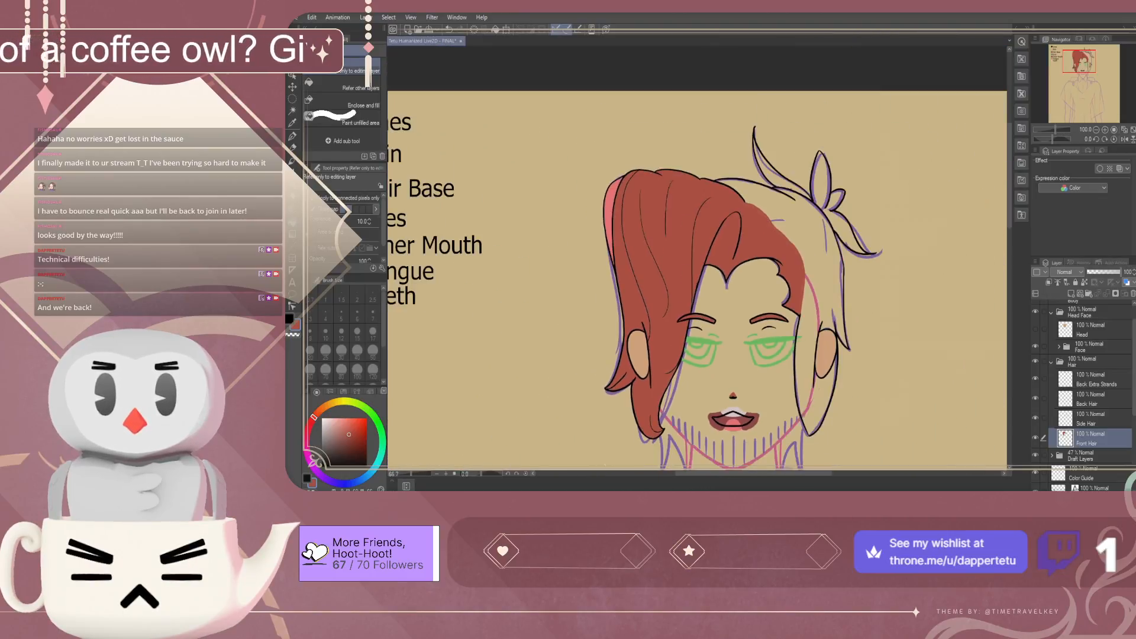
Examine the red fill for leftover gaps along the crown's line joints, the swept boundary and the hairline curls
scroll(707, 245, up, 2)
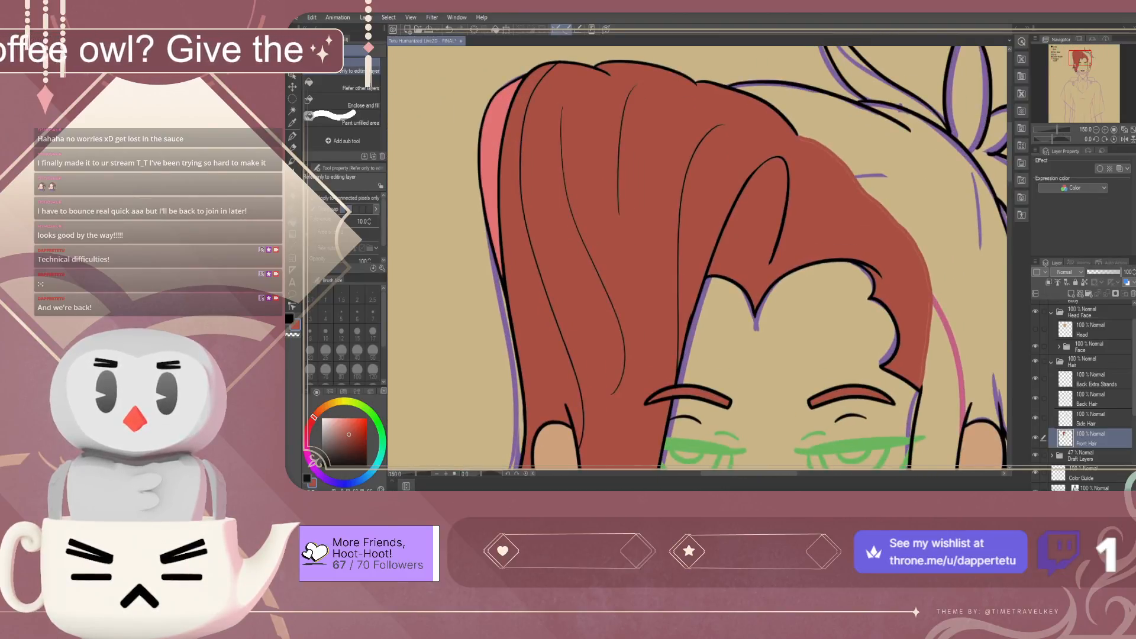
scroll(704, 331, up, 1)
scroll(704, 331, down, 2)
scroll(627, 122, up, 4)
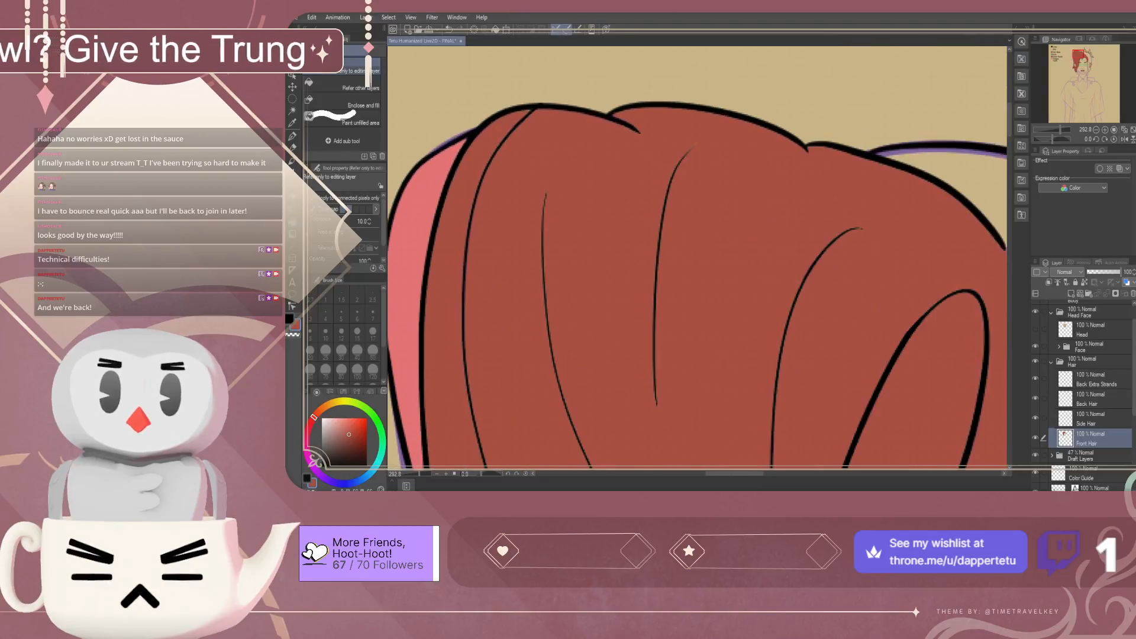
scroll(592, 115, up, 10)
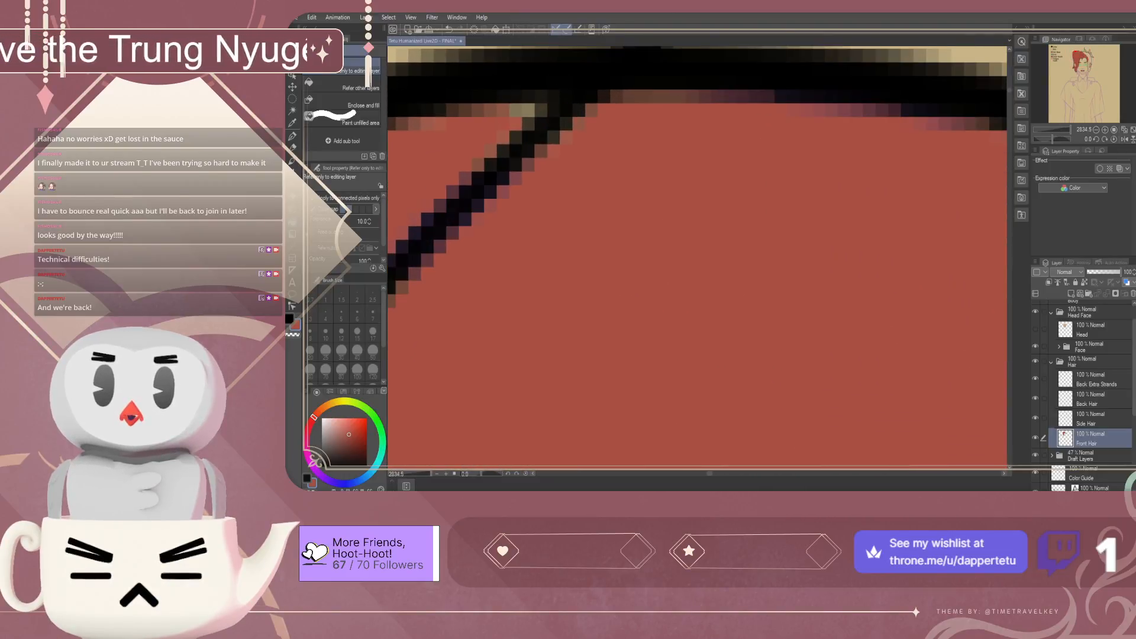
scroll(591, 118, down, 6)
scroll(592, 124, down, 4)
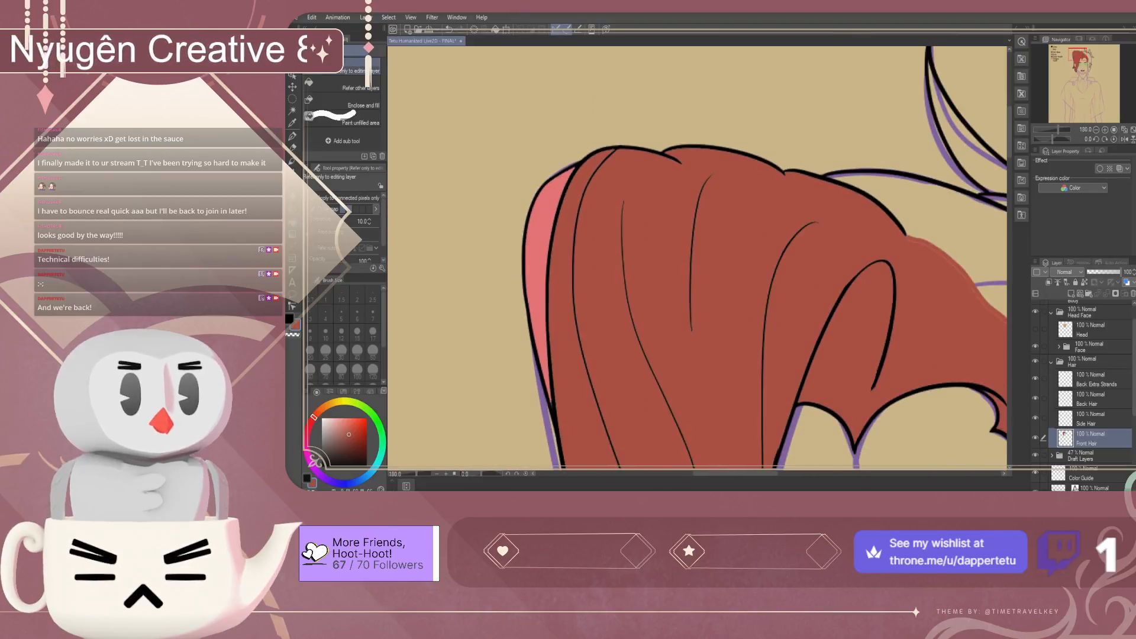
scroll(929, 250, up, 3)
scroll(680, 180, down, 4)
scroll(828, 266, up, 2)
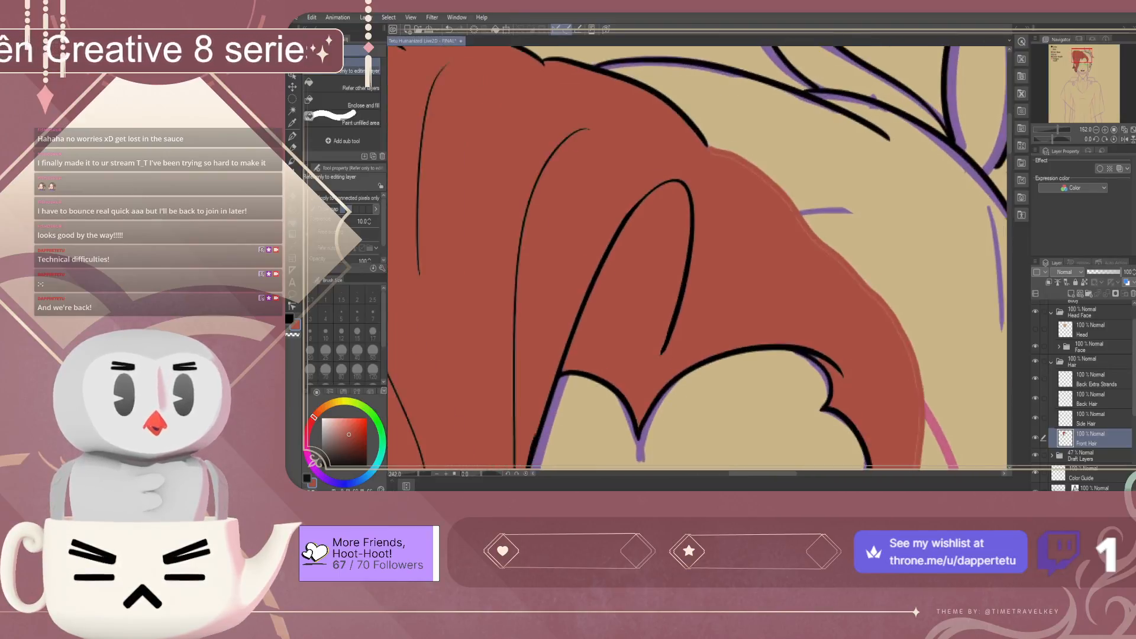
scroll(857, 287, up, 2)
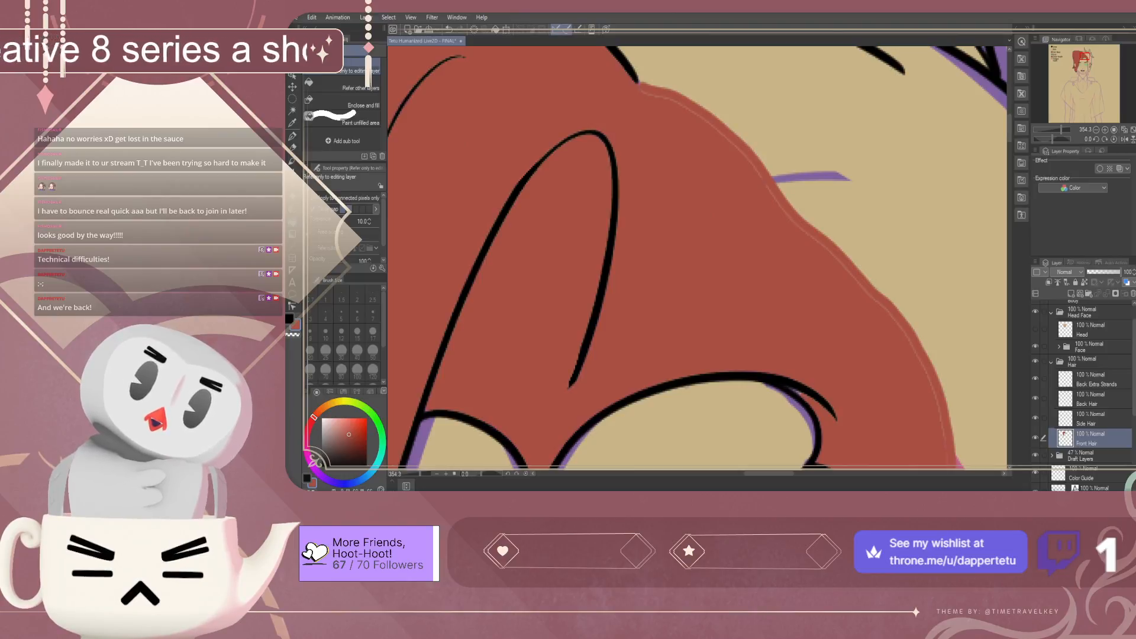
scroll(754, 220, down, 2)
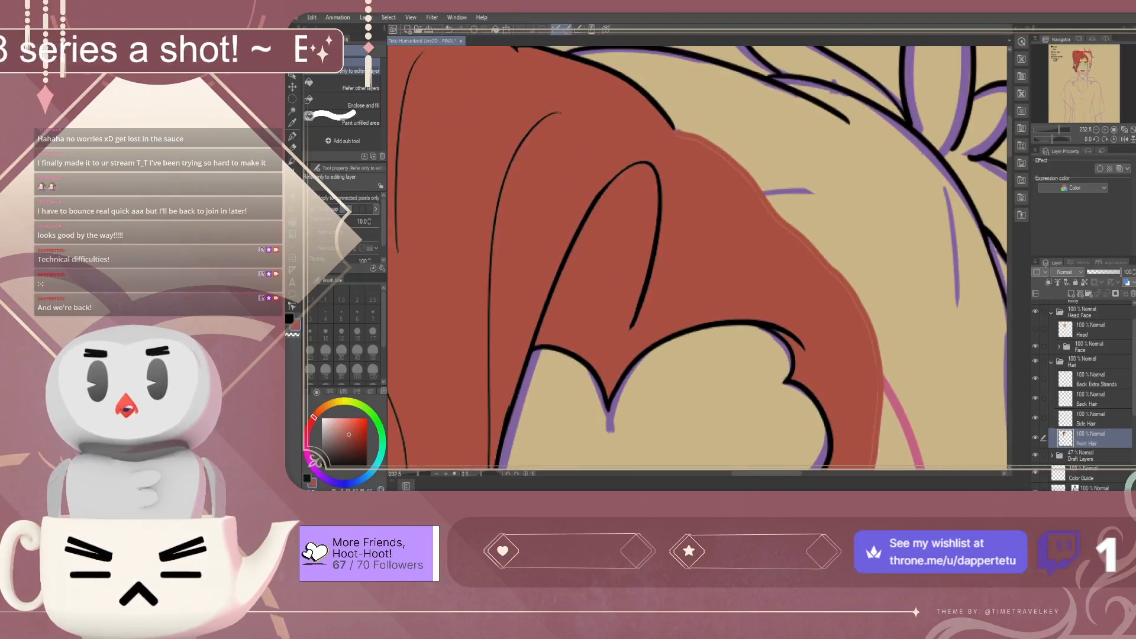
scroll(766, 337, up, 5)
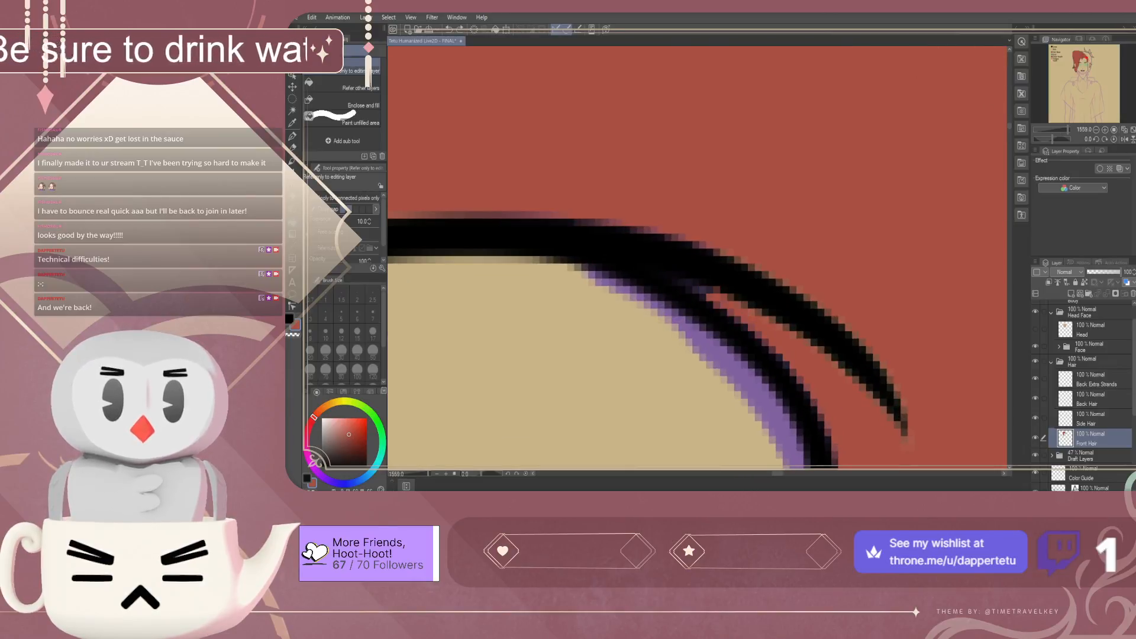
scroll(698, 260, down, 6)
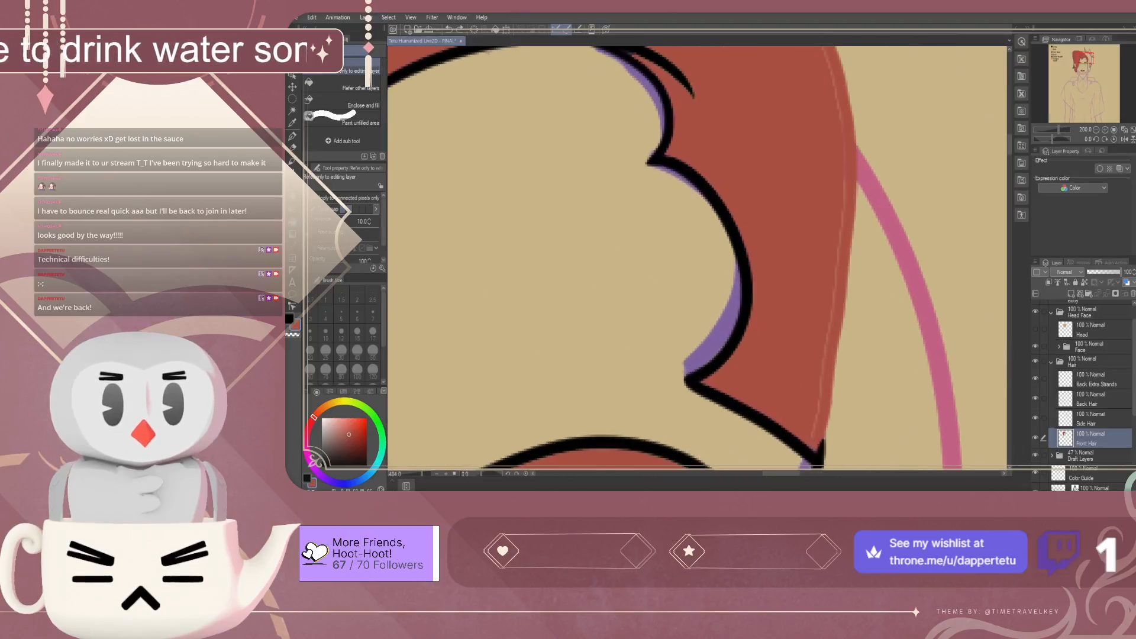
With the Turnip pen in Hair Base red, paint over the pale seam inside the boundary from the brow corner up past the hairline curls
scroll(698, 261, up, 3)
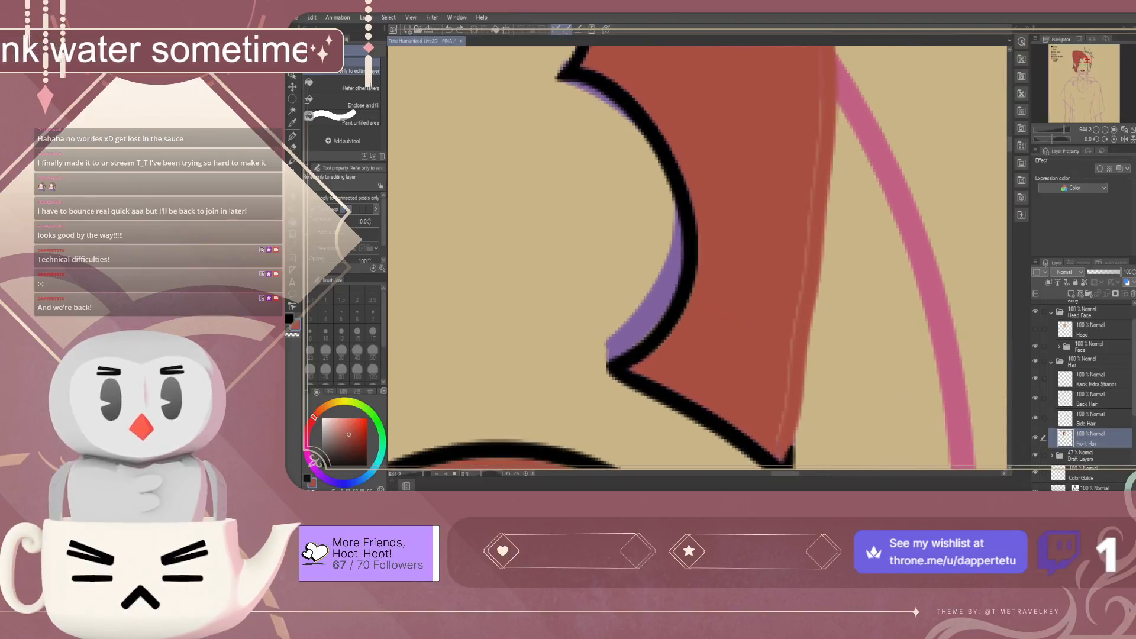
key(p)
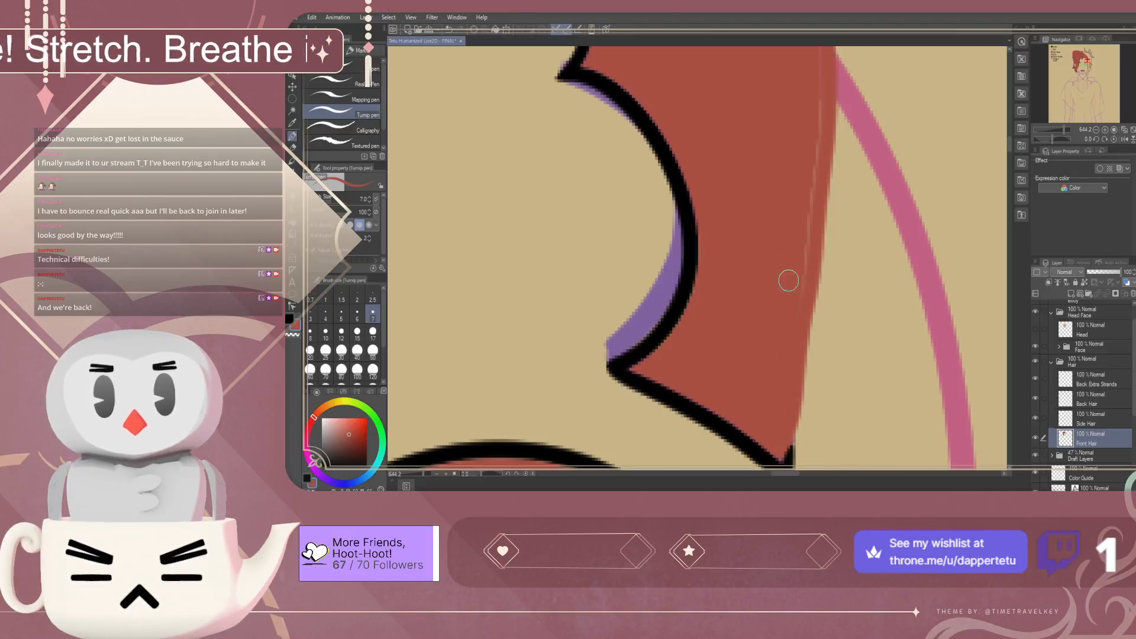
drag(816, 132, 811, 59)
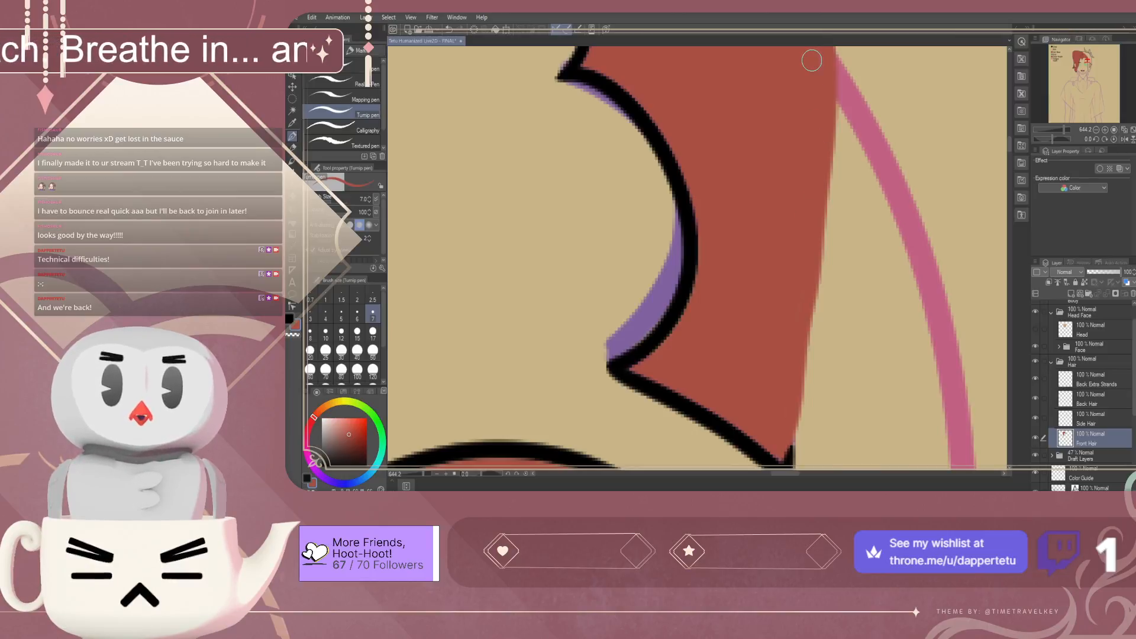
scroll(787, 371, down, 7)
scroll(788, 399, down, 1)
scroll(812, 195, up, 4)
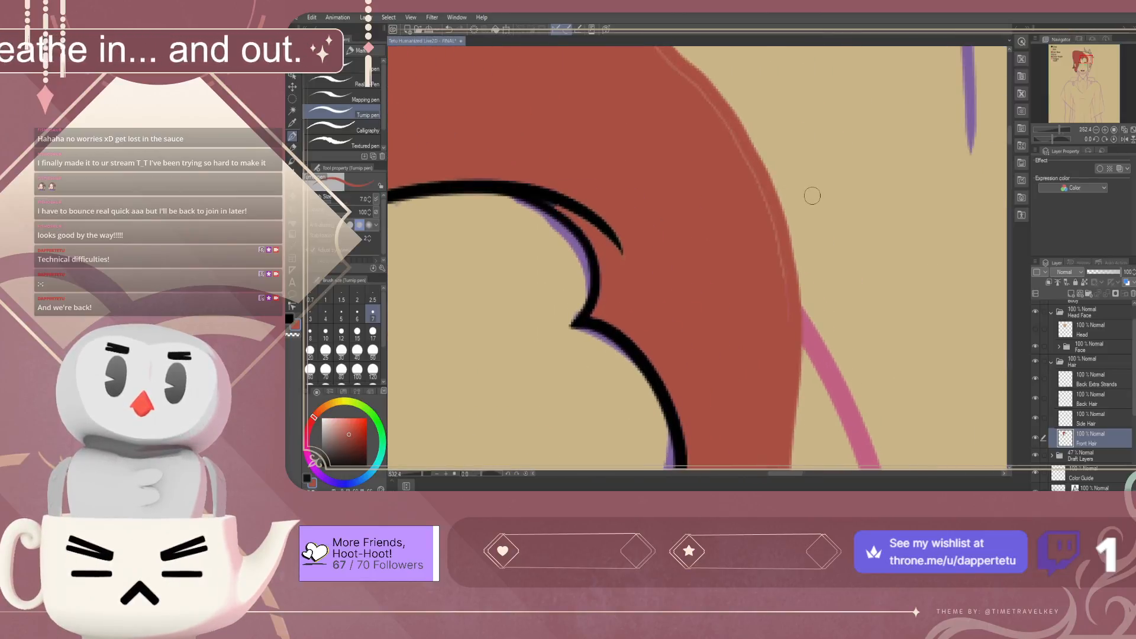
drag(788, 322, 733, 153)
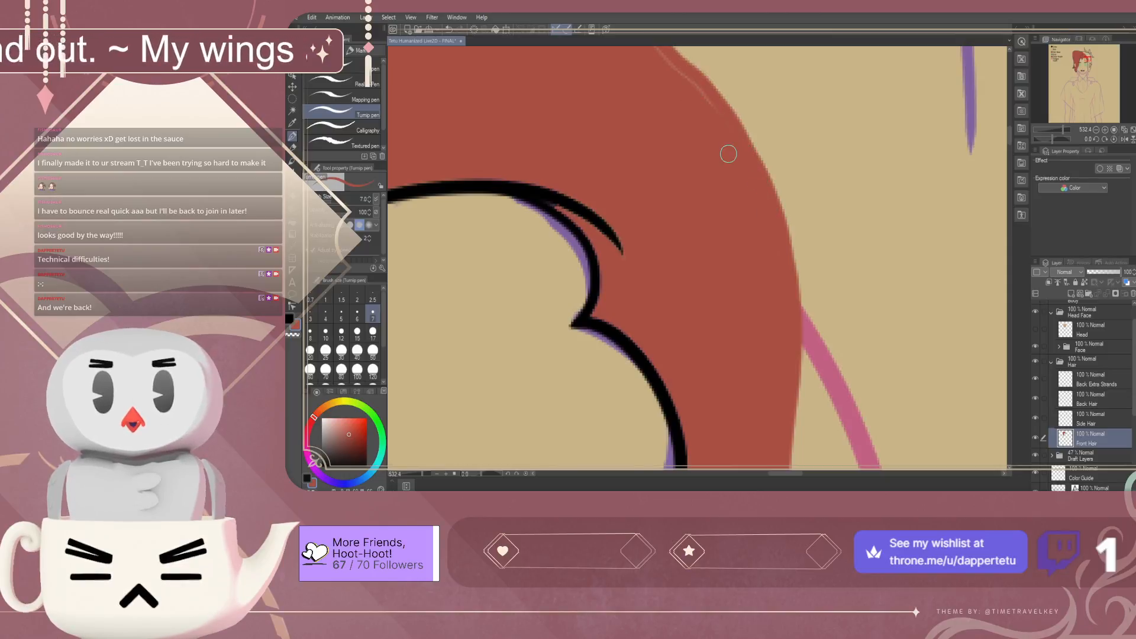
Paint over the rest of the pale seam in Hair Base red, up to where the boundary meets the black crown line
scroll(728, 255, down, 11)
scroll(644, 99, up, 13)
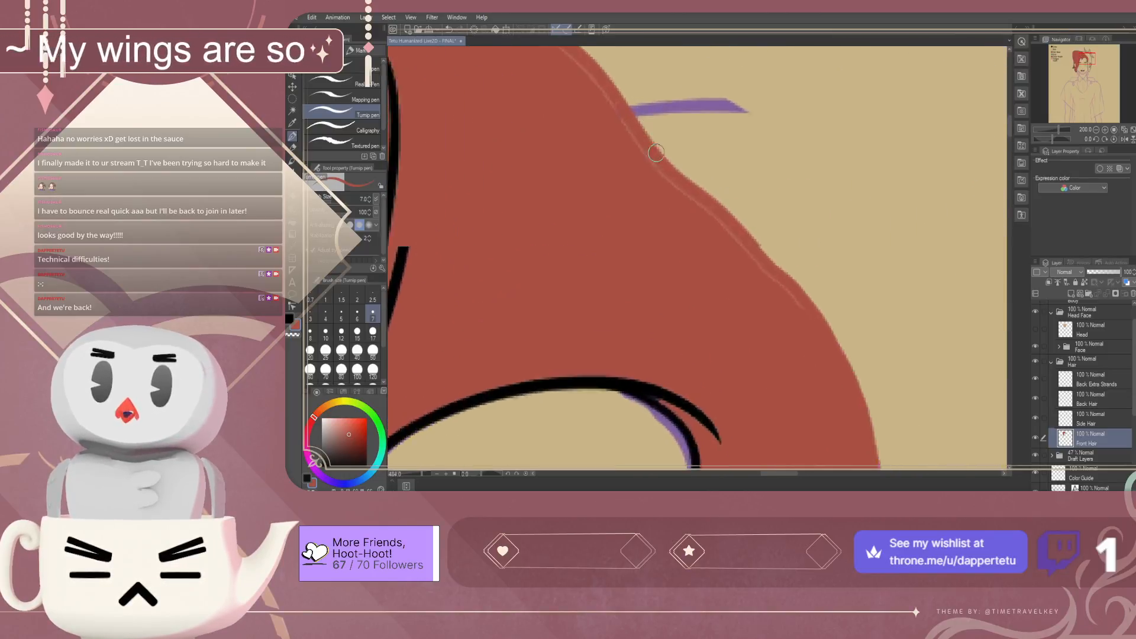
mouse_move(611, 110)
mouse_down()
mouse_move(697, 230)
mouse_move(655, 174)
mouse_move(733, 256)
mouse_move(706, 210)
mouse_move(758, 283)
mouse_move(721, 236)
mouse_move(864, 384)
mouse_move(875, 431)
mouse_up()
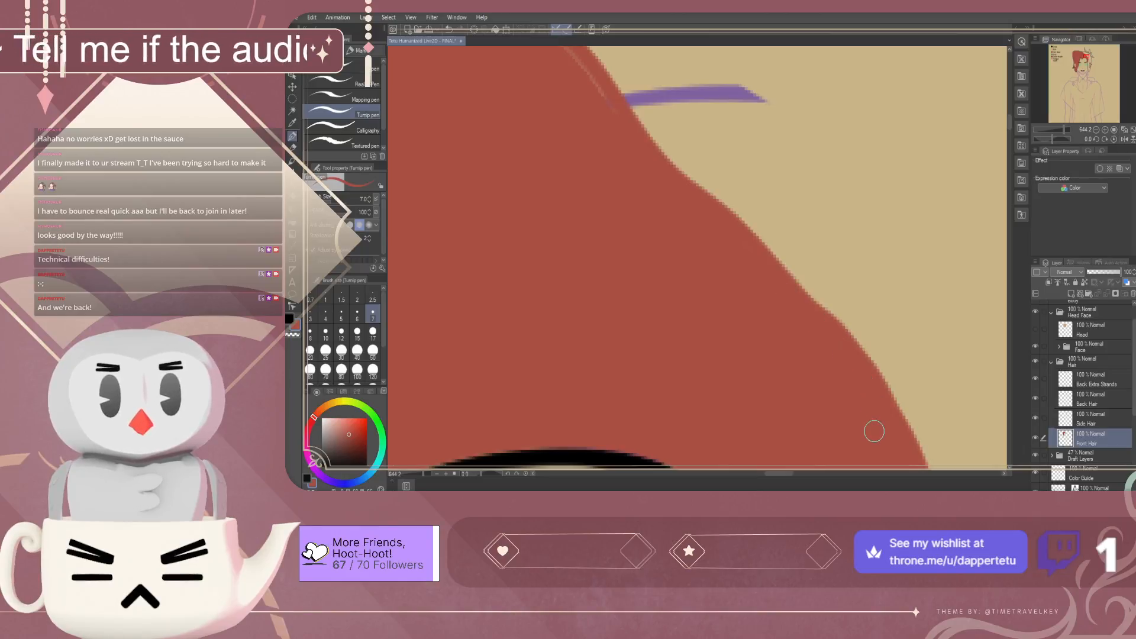
scroll(806, 348, down, 3)
scroll(668, 236, up, 4)
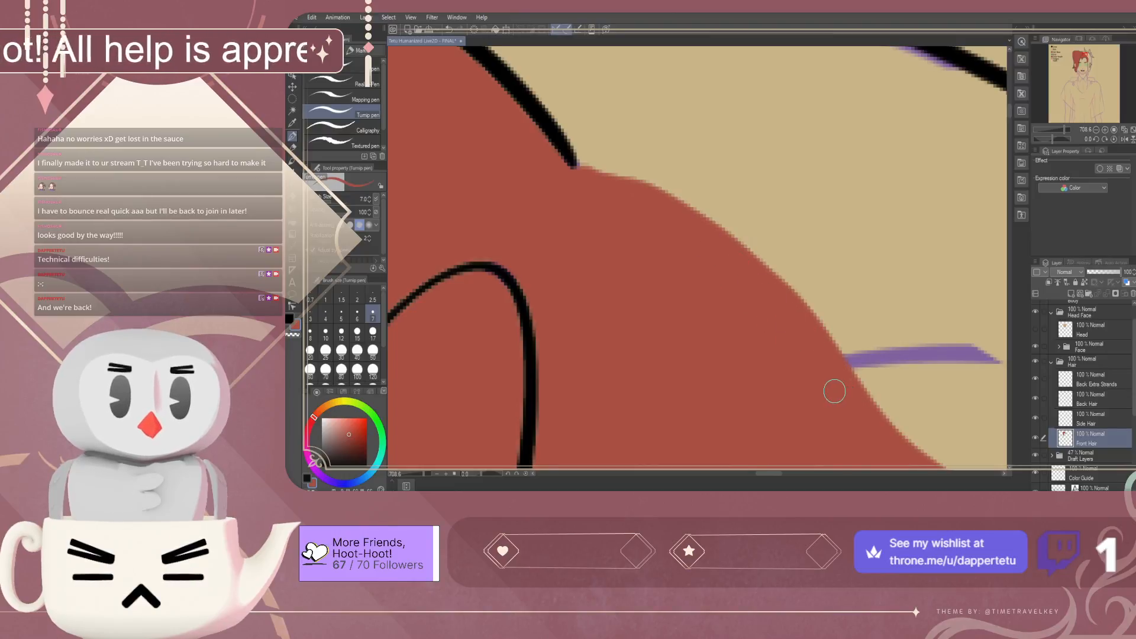
scroll(847, 355, down, 6)
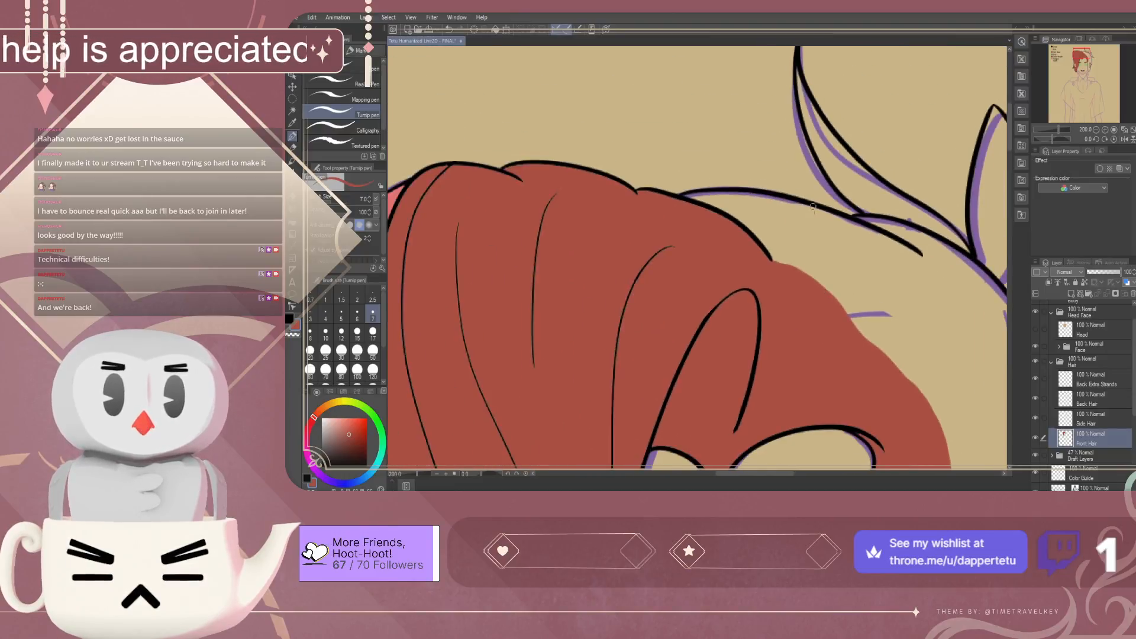
scroll(738, 222, down, 3)
scroll(728, 223, up, 4)
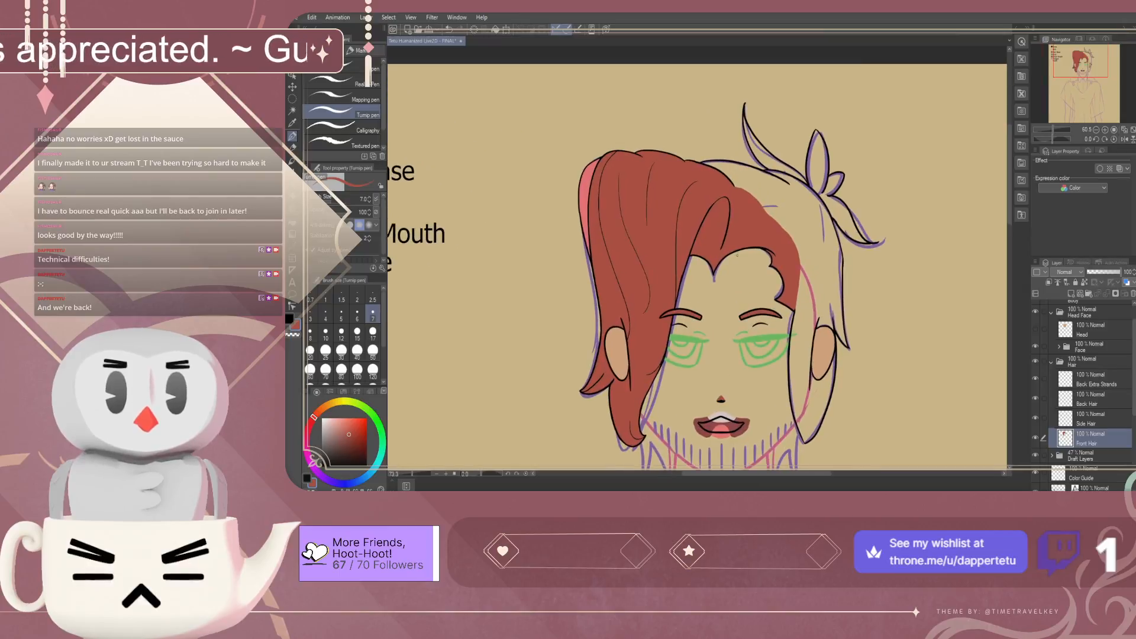
Choose a darker red and draw a thin line between the hairline's central point and the inner front strand's lower tip
scroll(724, 224, up, 7)
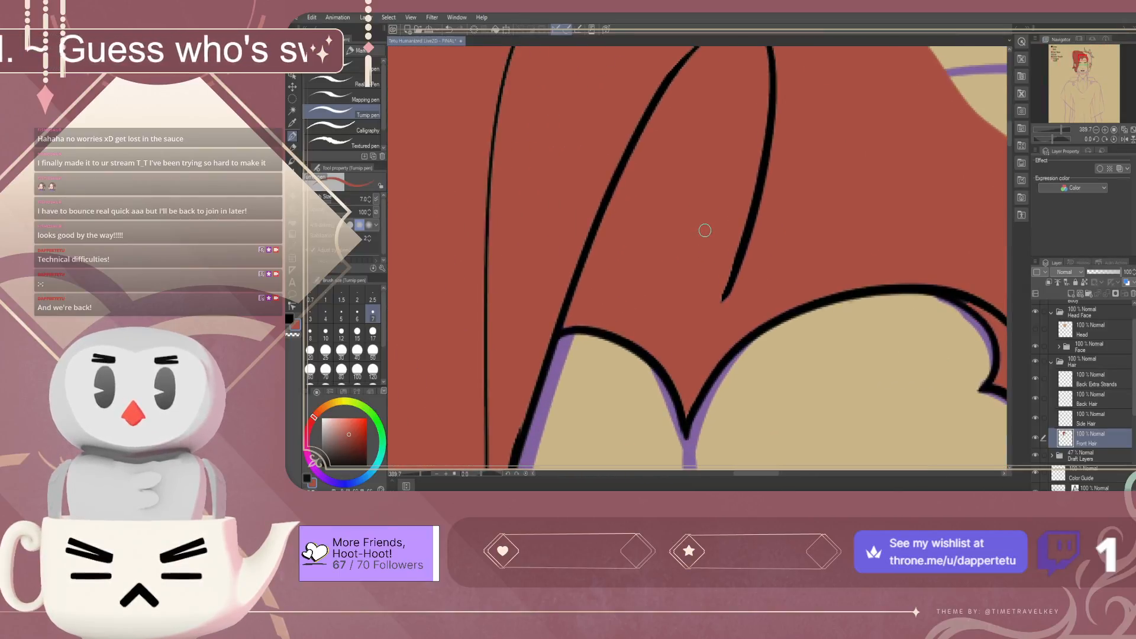
click(349, 448)
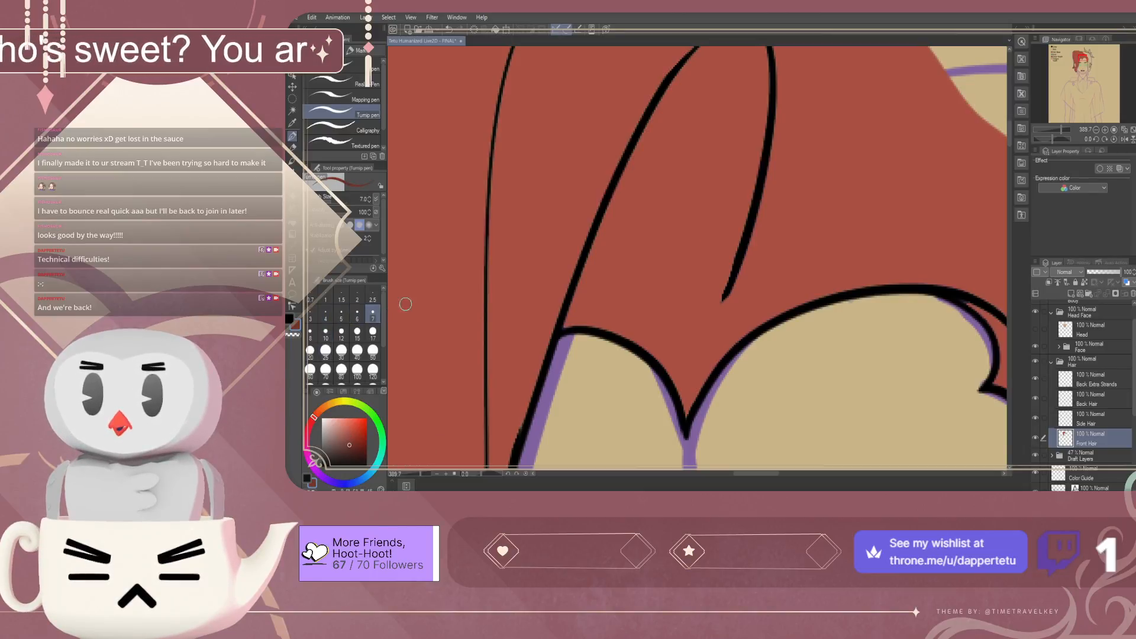
drag(688, 402, 711, 307)
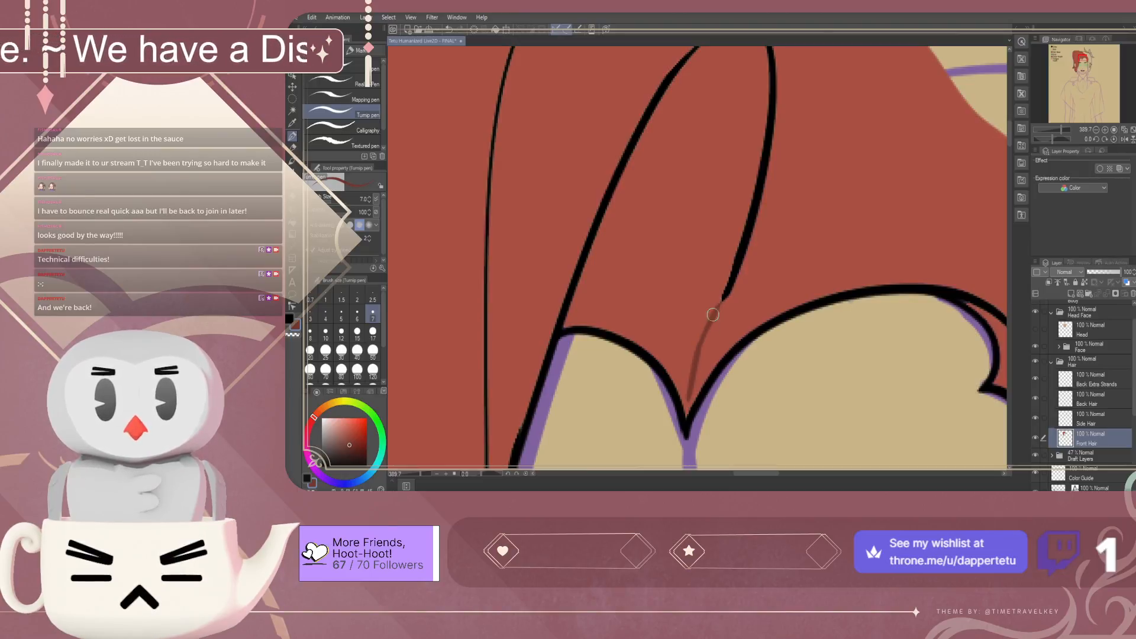
Fill the inside of the looped inner front strand with the darker red, up to the thin line drawn at the hairline point
scroll(710, 391, up, 3)
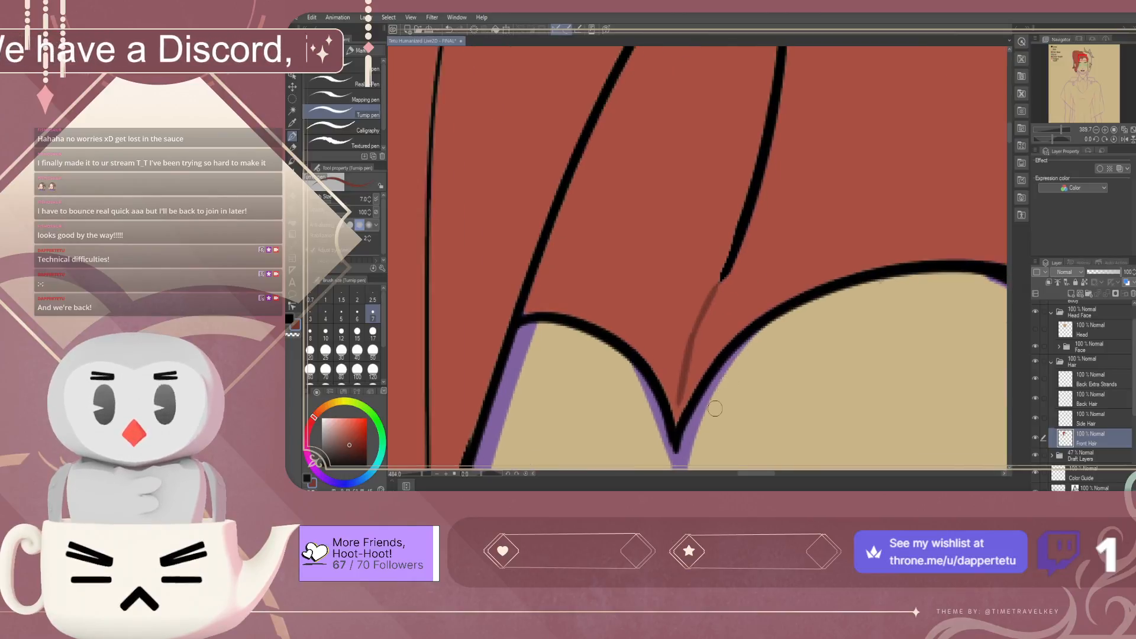
scroll(667, 393, up, 2)
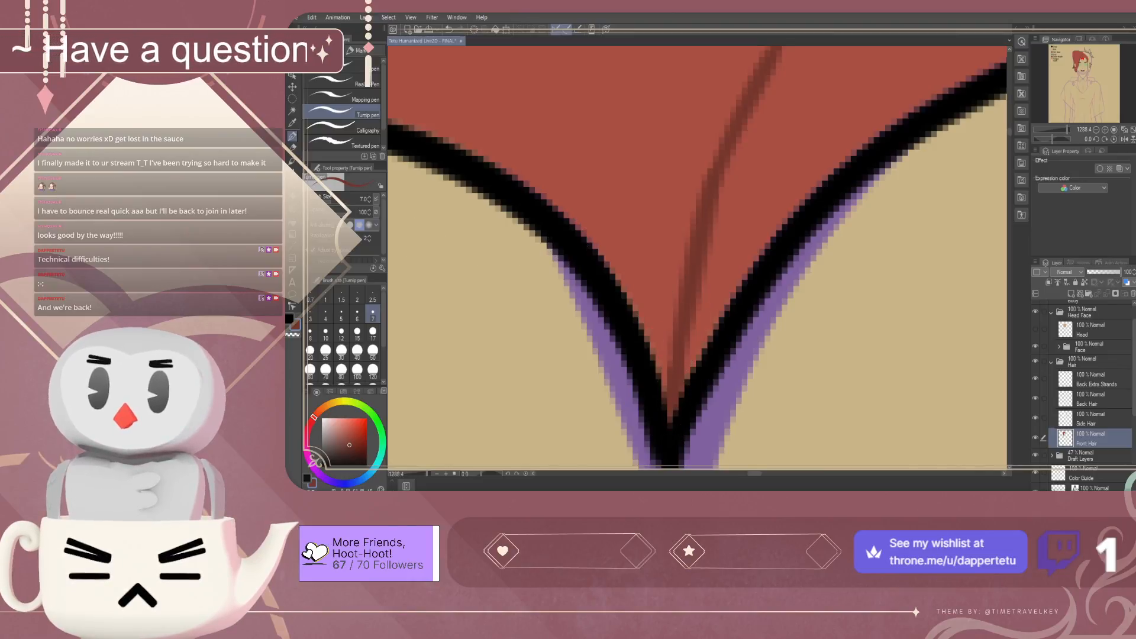
key(g)
click(609, 195)
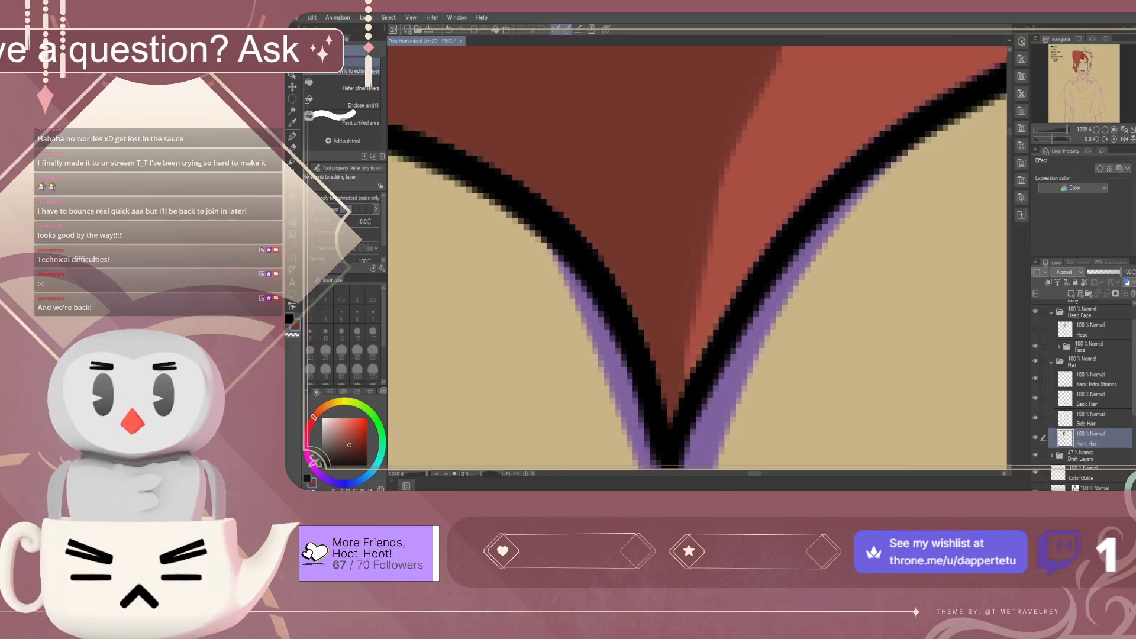
scroll(707, 317, down, 6)
scroll(708, 317, down, 7)
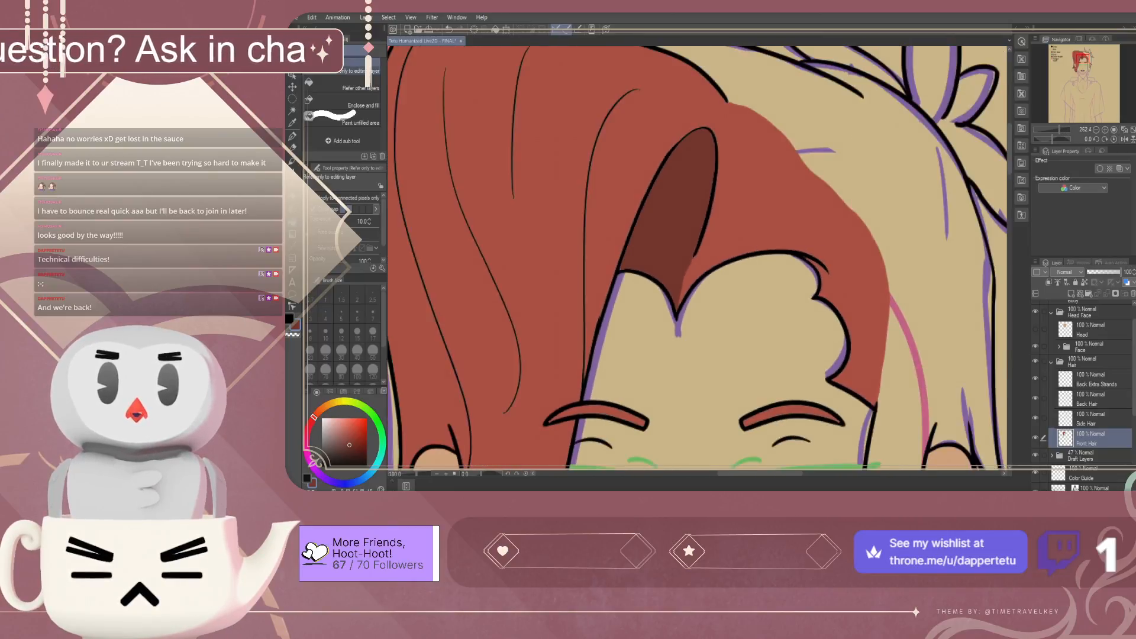
scroll(702, 278, up, 8)
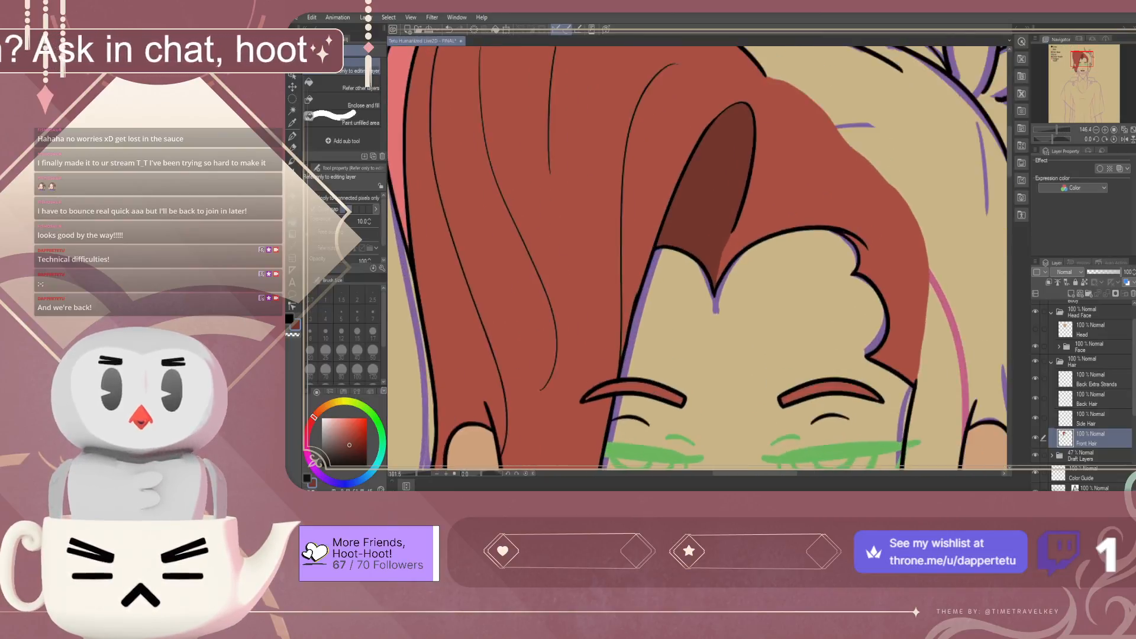
scroll(640, 260, up, 3)
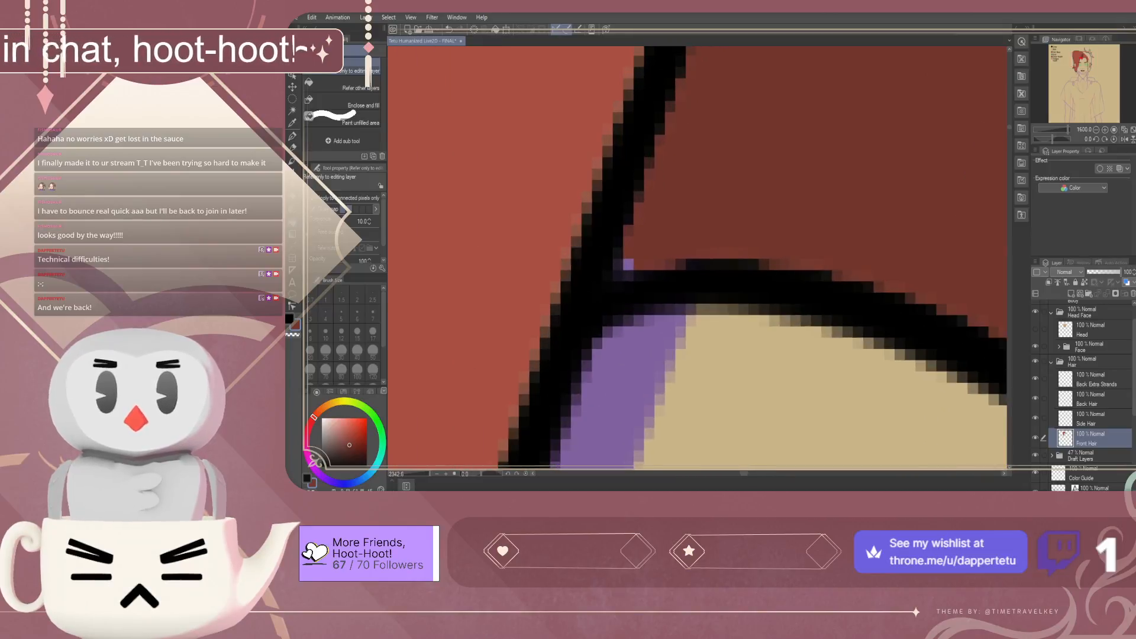
scroll(633, 273, down, 10)
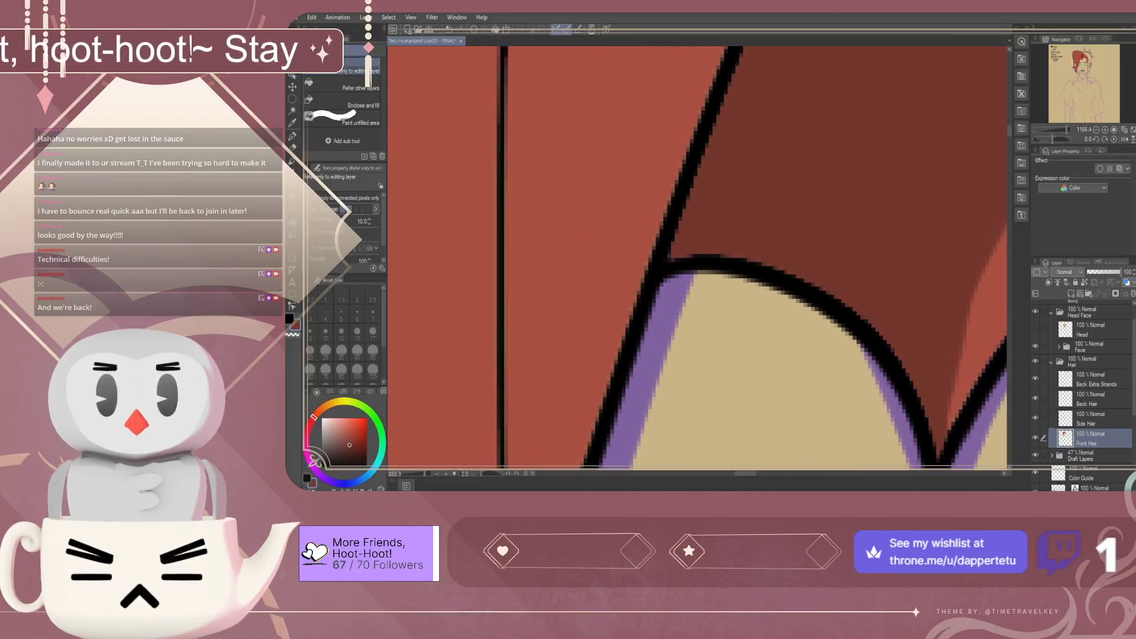
scroll(698, 260, down, 3)
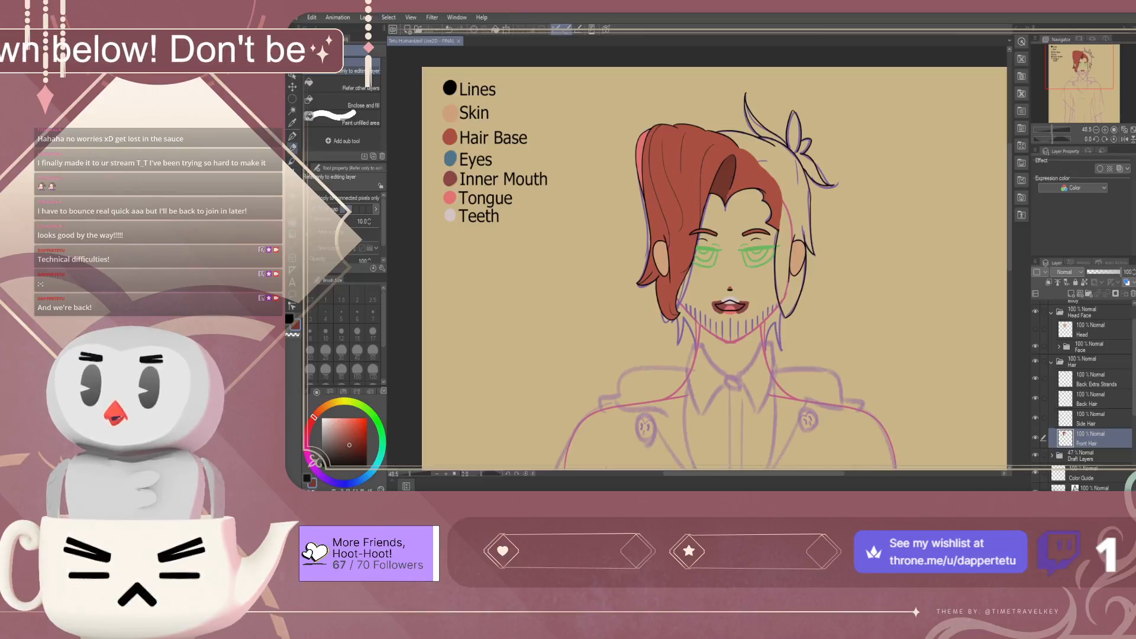
On the Color Guide layer, paint a round swatch in the darker red below the Teeth swatch with the G-pen
key(p)
scroll(1082, 385, down, 5)
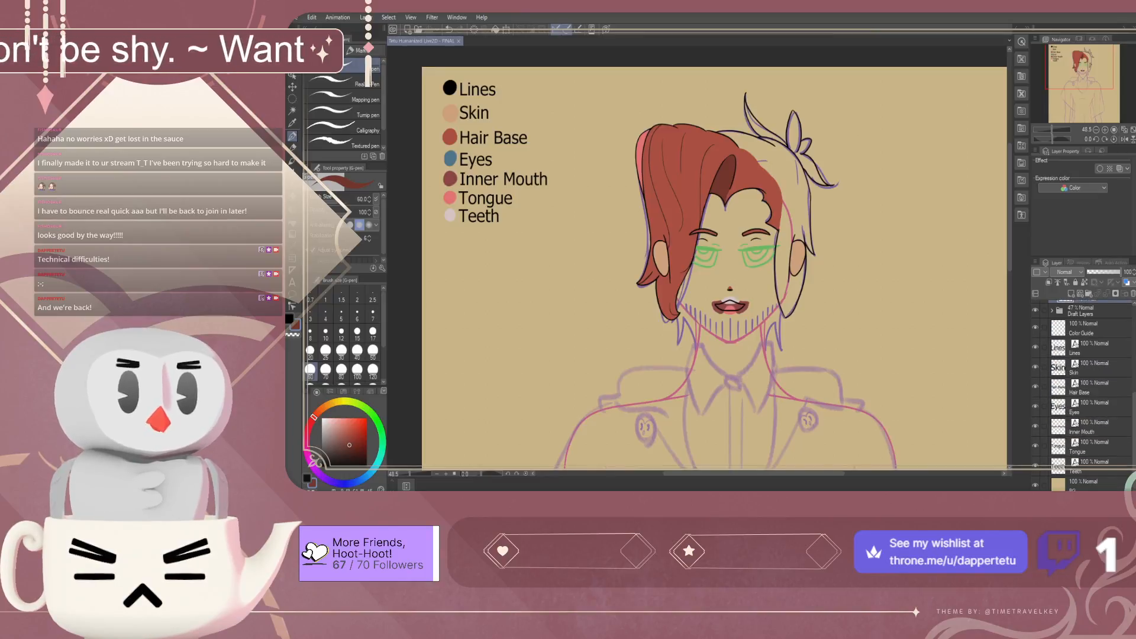
click(1091, 329)
scroll(619, 279, down, 2)
scroll(500, 243, up, 3)
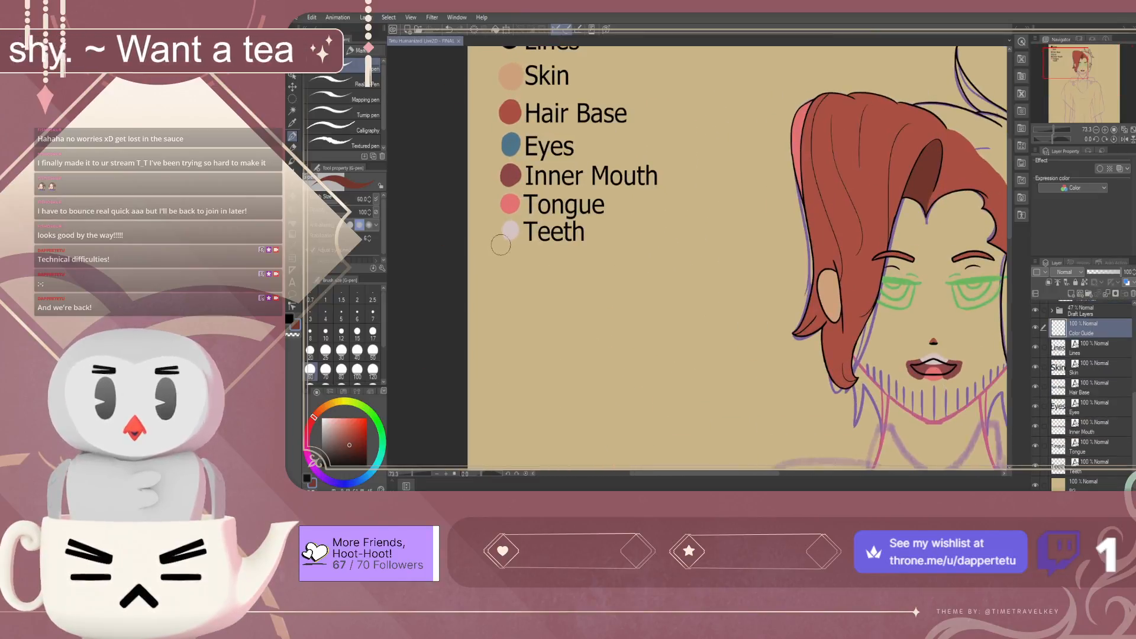
scroll(498, 260, up, 3)
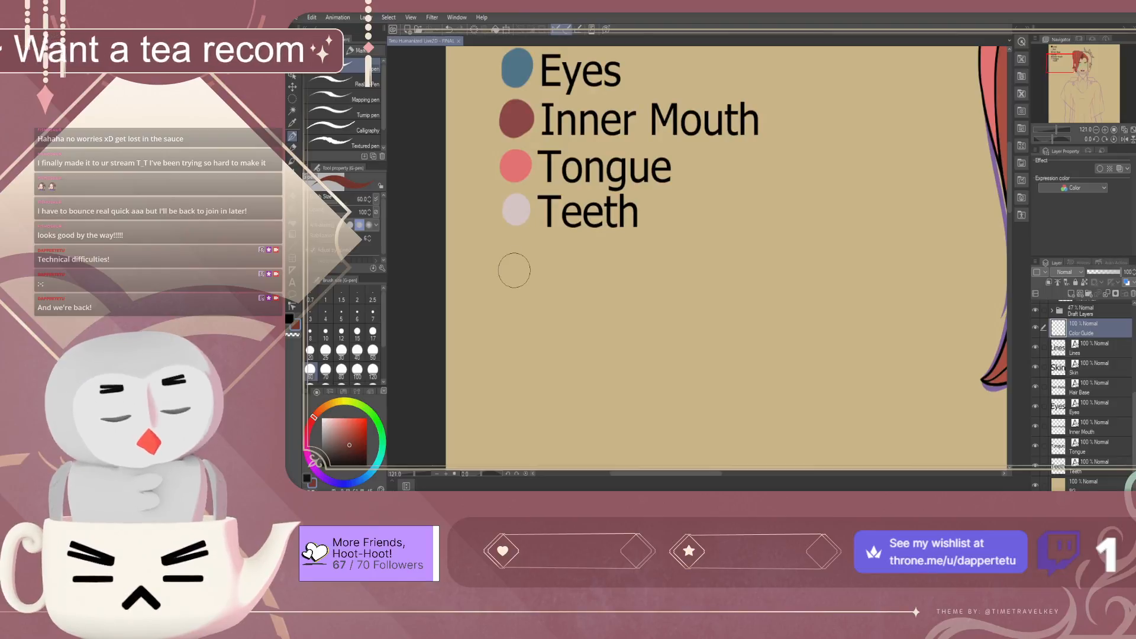
drag(512, 236, 509, 251)
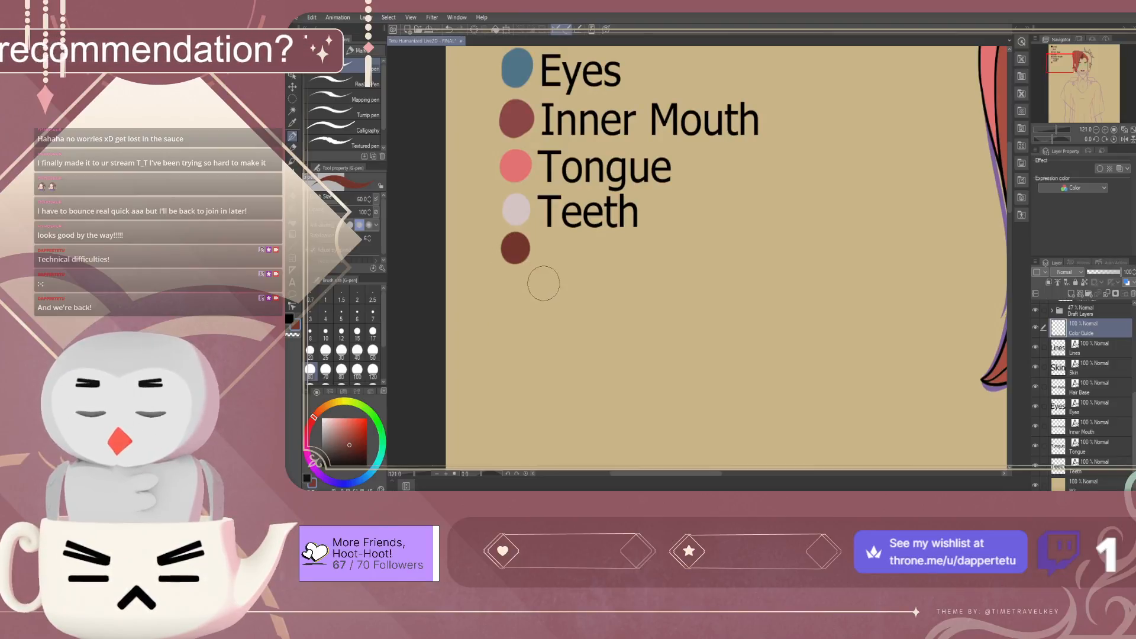
Undo the new dark red swatch and repaint it slightly lower beneath the Teeth swatch
key(ctrl+z)
key(ctrl+z)
mouse_move(513, 255)
mouse_down()
mouse_move(525, 279)
mouse_move(515, 252)
mouse_up()
key(ctrl+z)
key(ctrl+z)
key(ctrl+z)
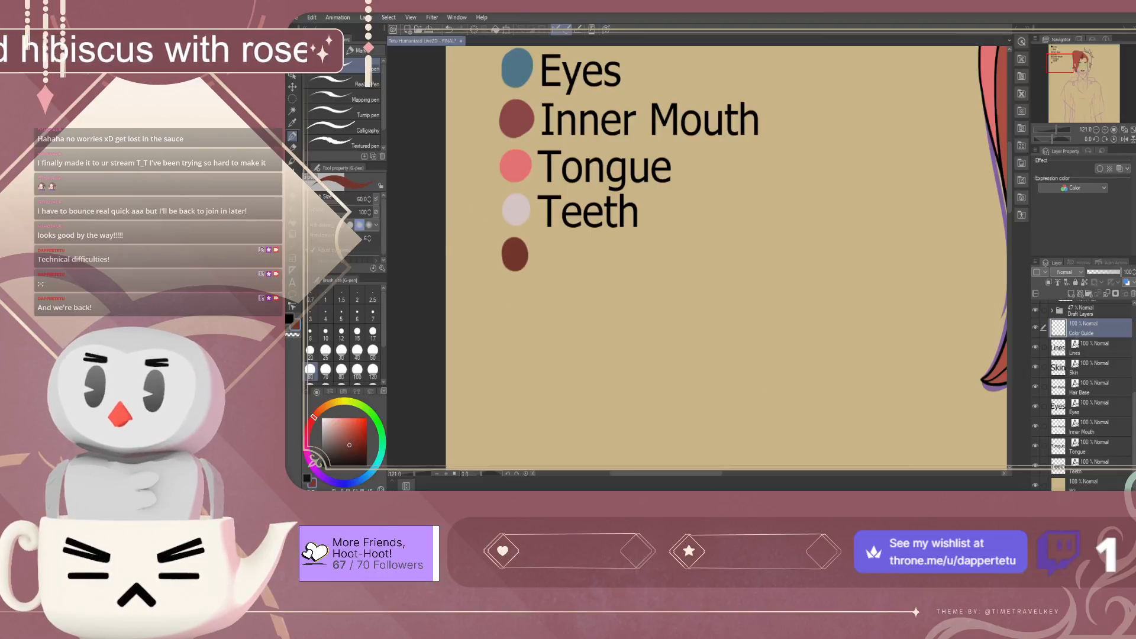
Add a black text label reading "Inner Hair" at size 18 beside the dark red swatch
key(t)
click(551, 259)
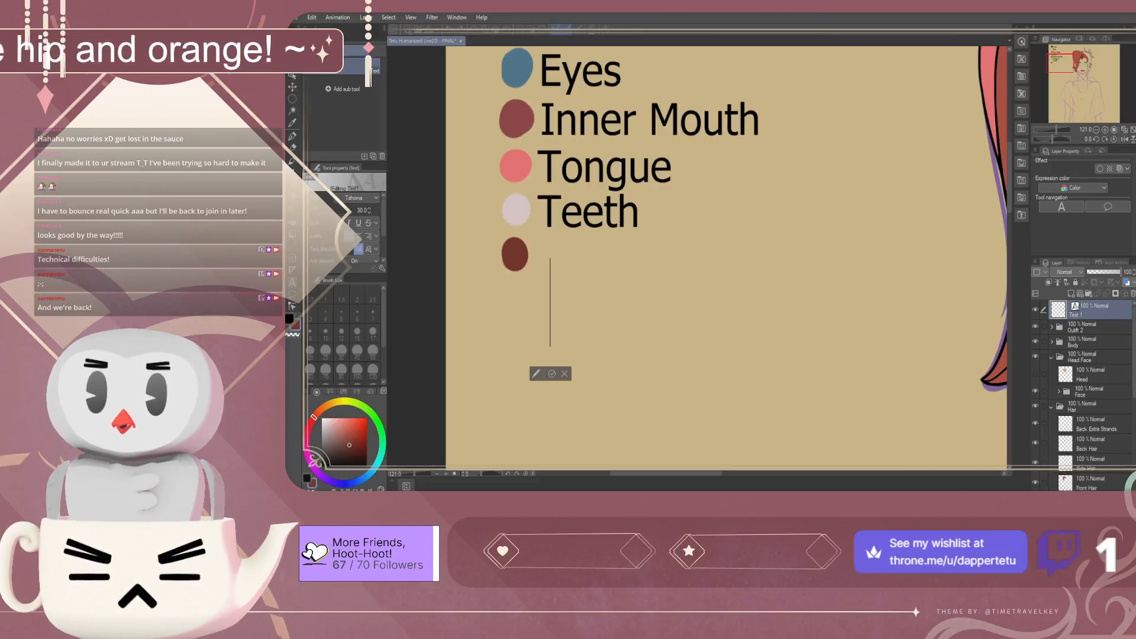
text(18)
key(Return)
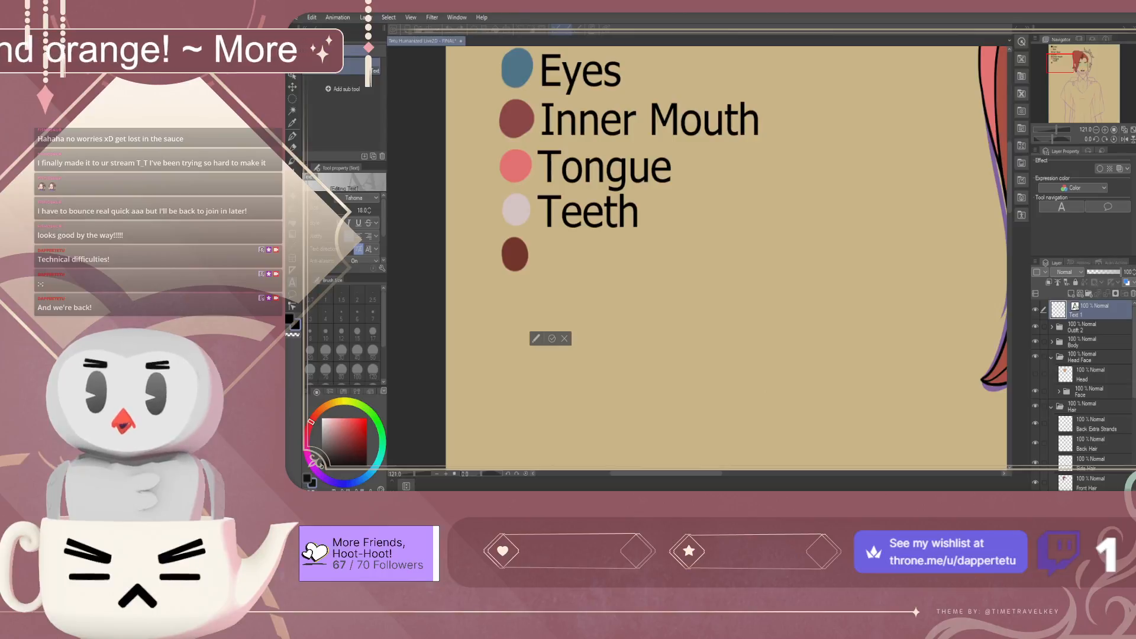
text(Inner Hair)
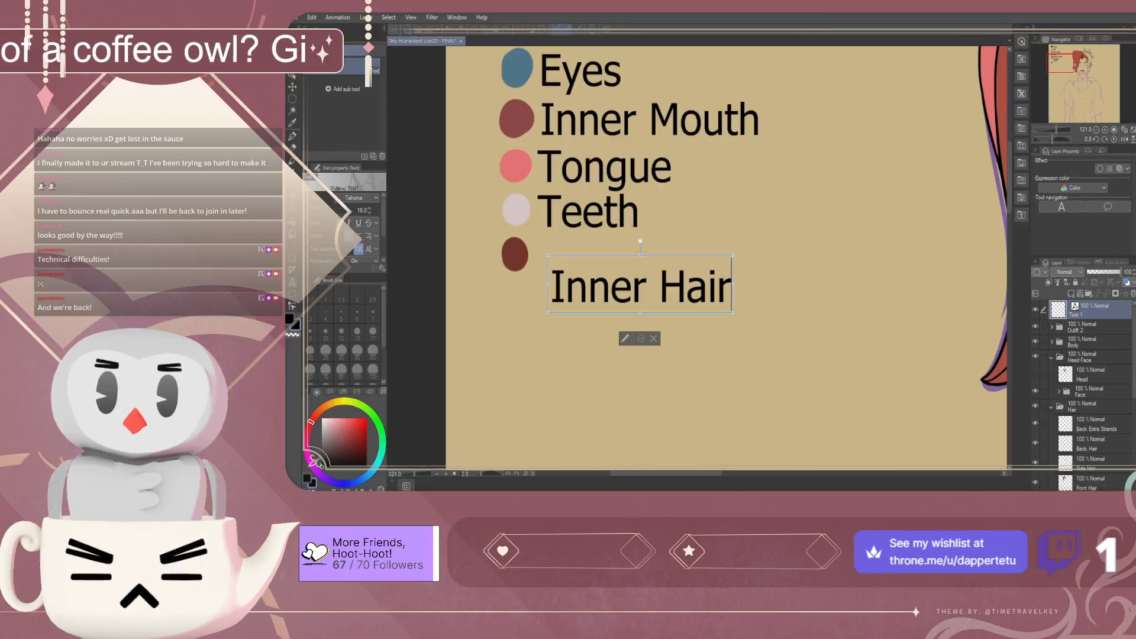
Line the Inner Hair label up with its swatch and move its text layer below the Teeth layer
key(Escape)
drag(592, 284, 581, 255)
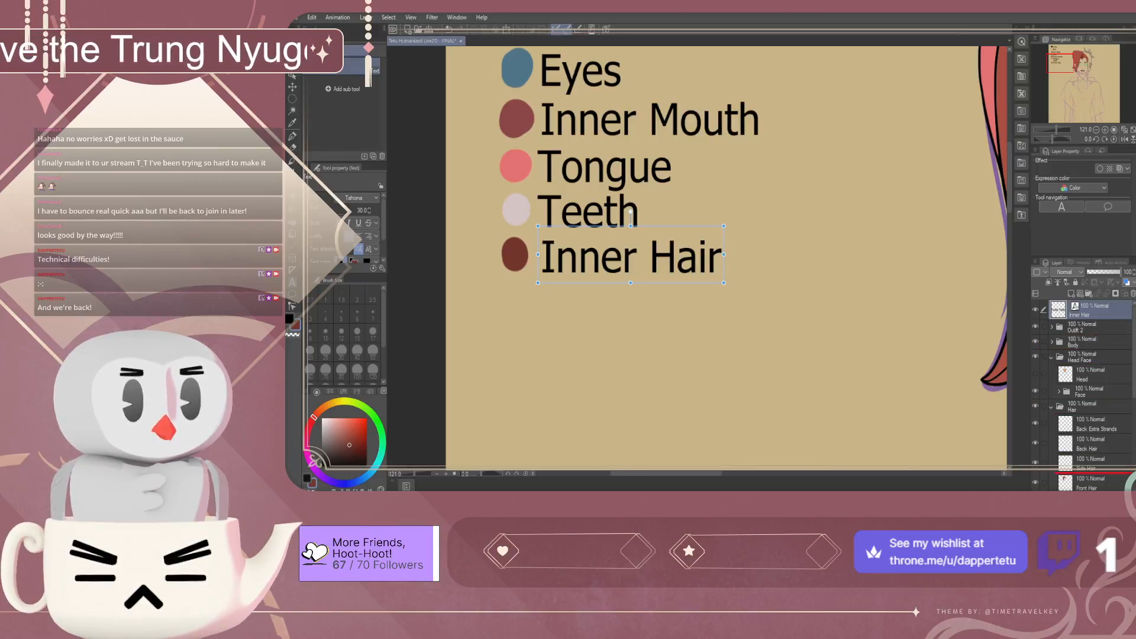
scroll(1083, 391, down, 4)
scroll(1083, 391, down, 5)
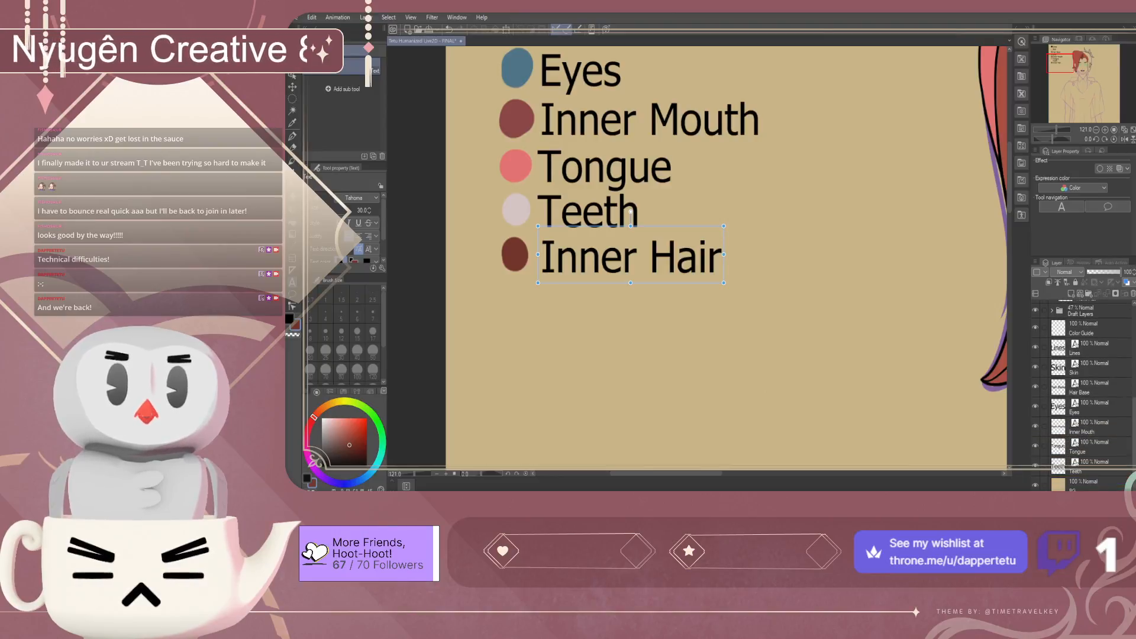
Change the Tongue label in the color guide to read "Tongue/Outer Hair"
click(603, 165)
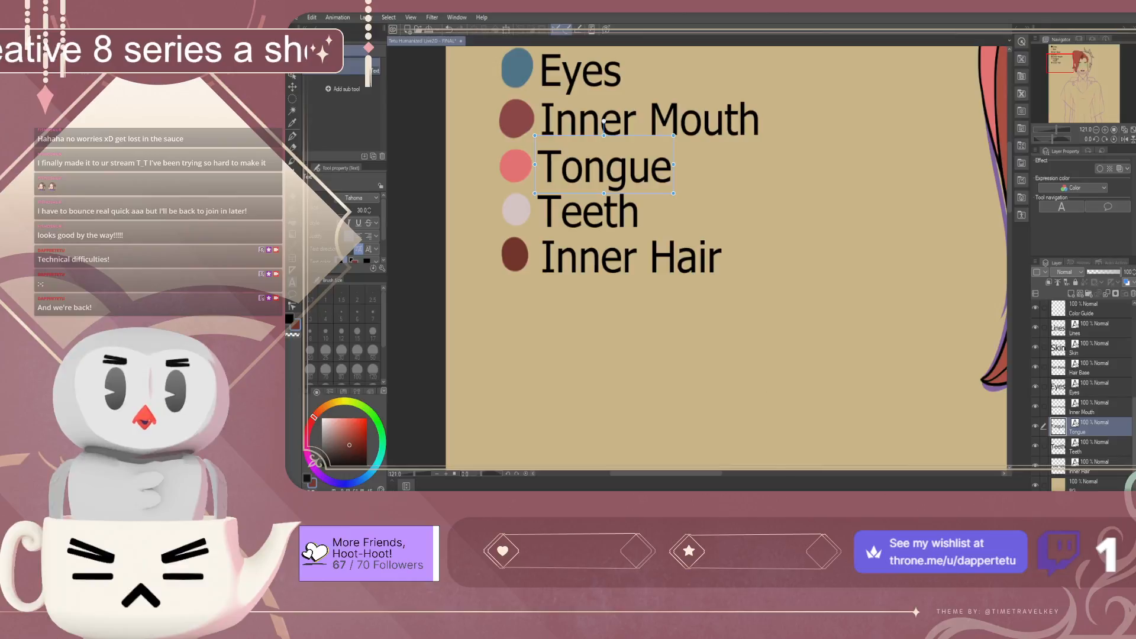
click(604, 121)
text(/H)
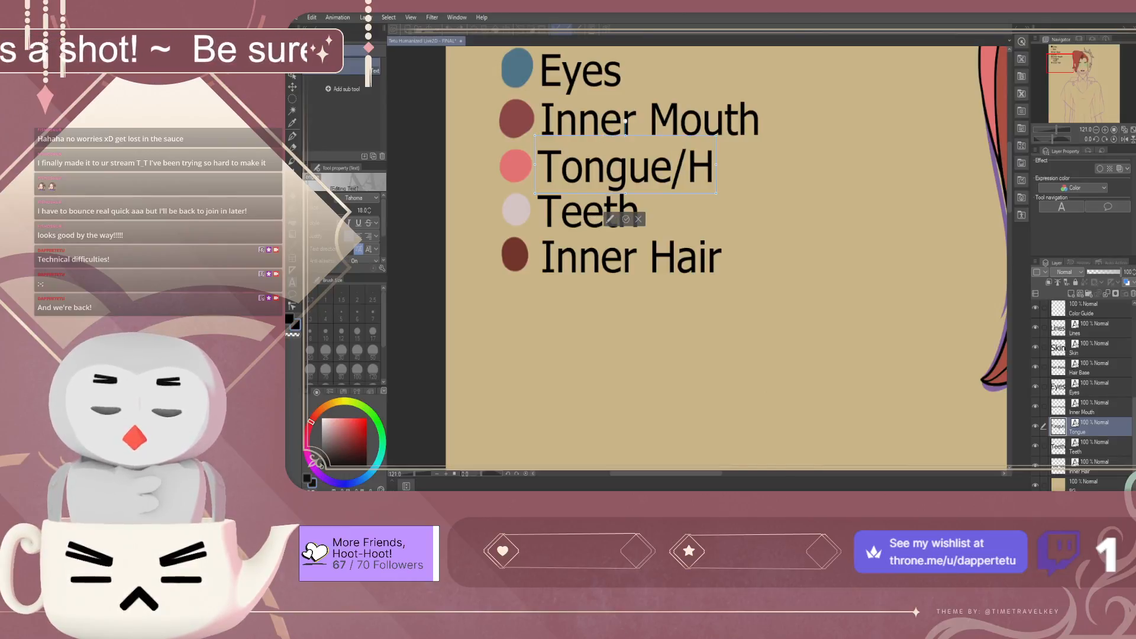
text(air)
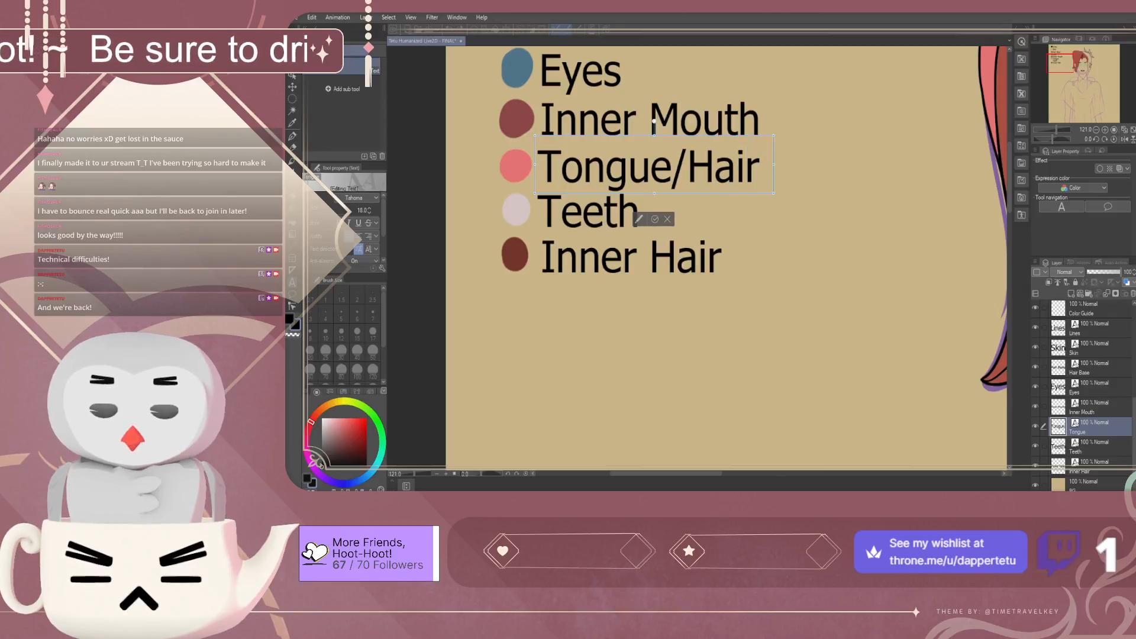
text( Hi)
key(BackSpace)
key(BackSpace)
text(O)
key(BackSpace)
key(BackSpace)
key(BackSpace)
key(BackSpace)
key(BackSpace)
key(BackSpace)
text(Outer)
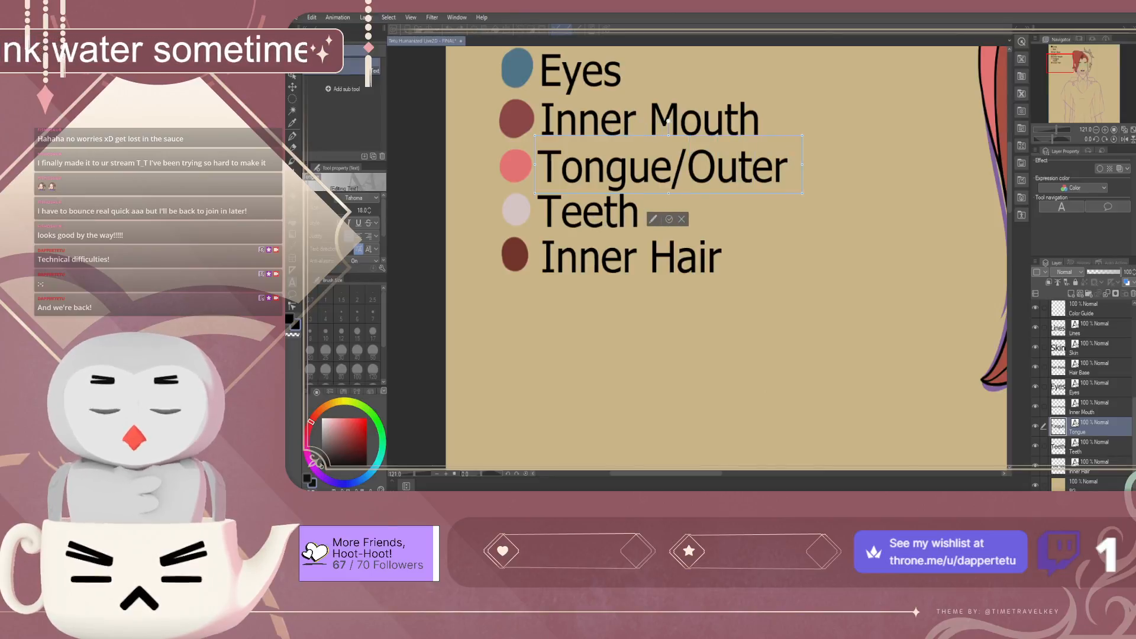
text( Hair)
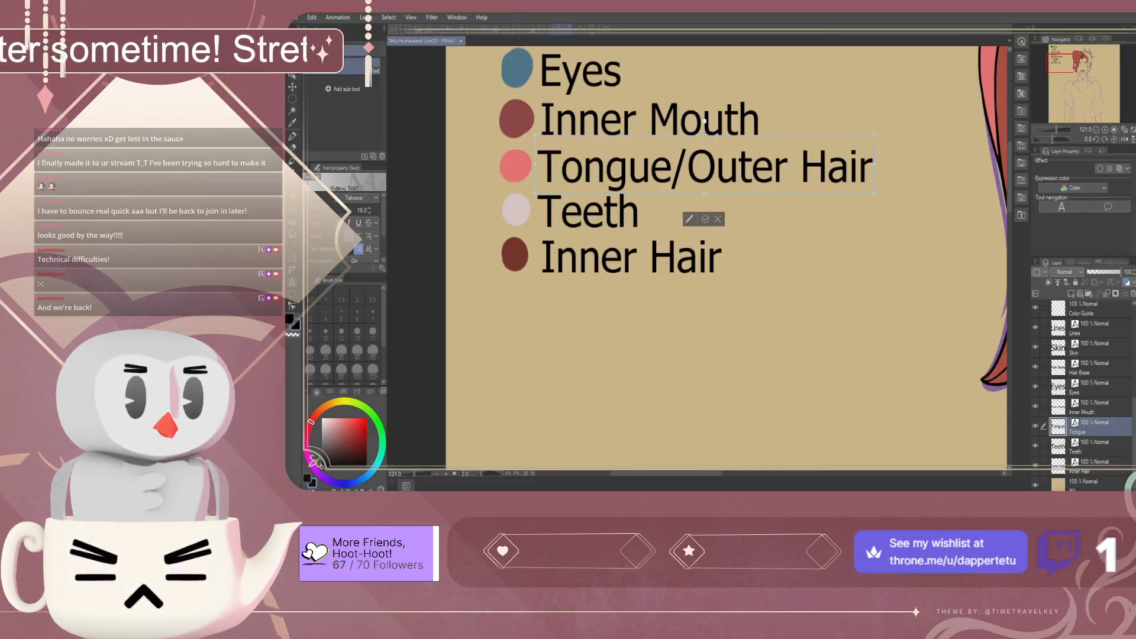
key(Escape)
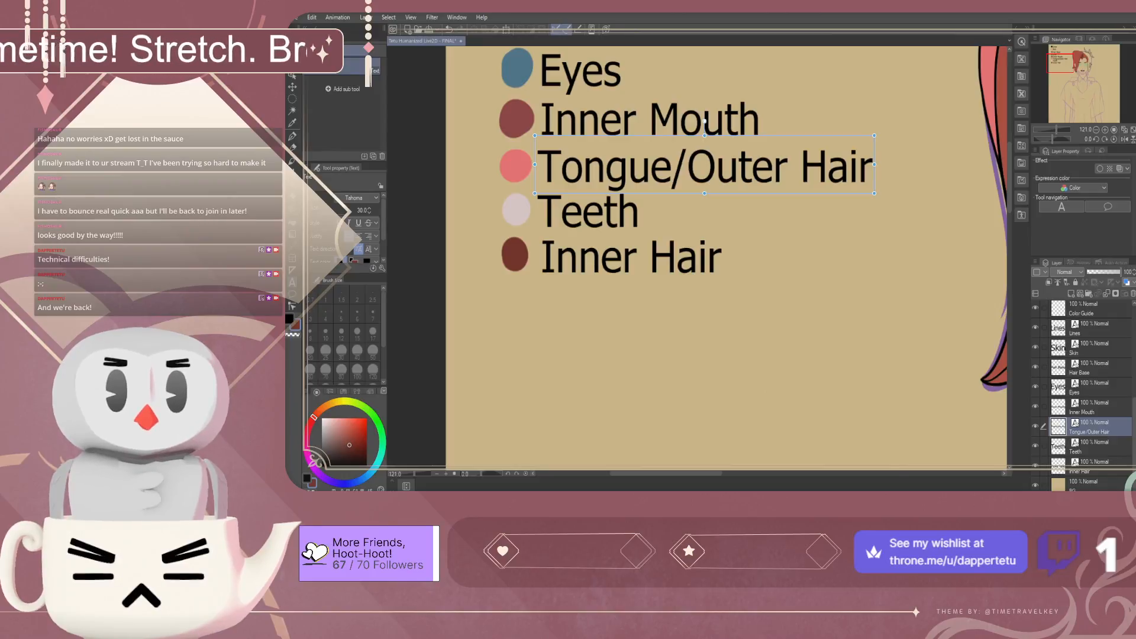
Reselect the Color Guide layer and save the illustration with the whole guide and head in view
scroll(1083, 397, up, 3)
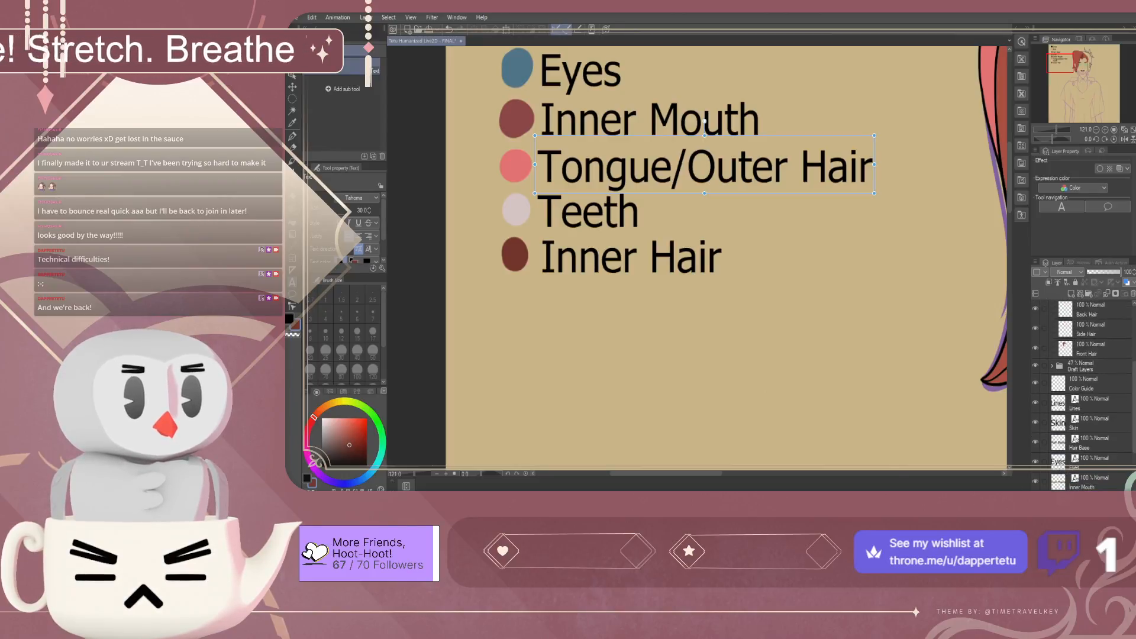
click(1083, 409)
scroll(680, 326, down, 10)
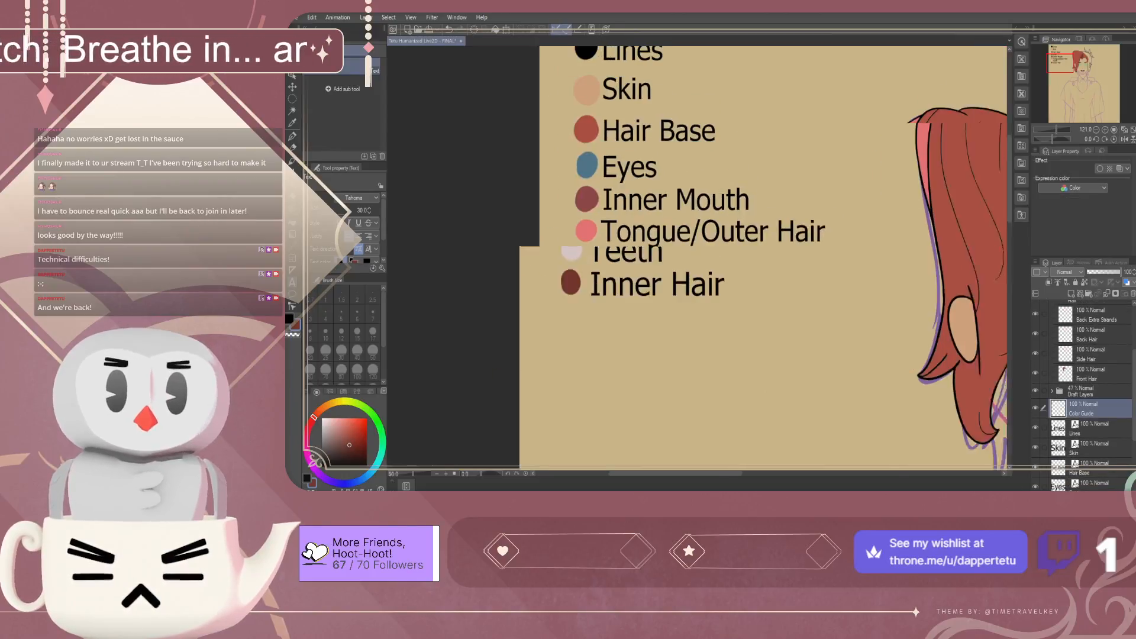
scroll(740, 355, up, 2)
scroll(775, 372, up, 2)
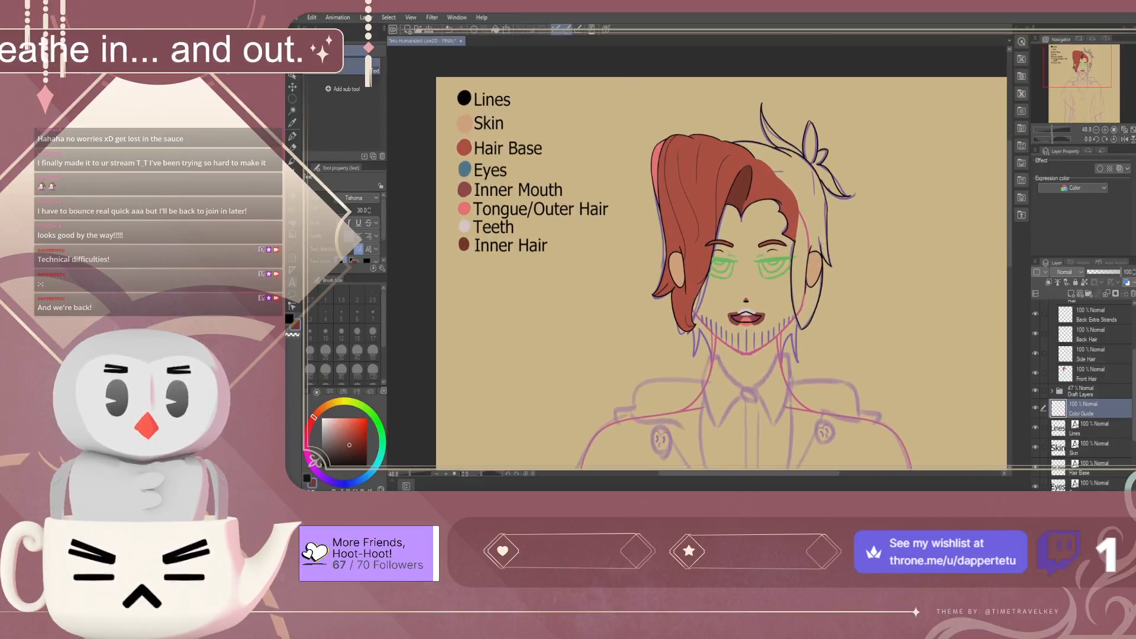
key(ctrl+s)
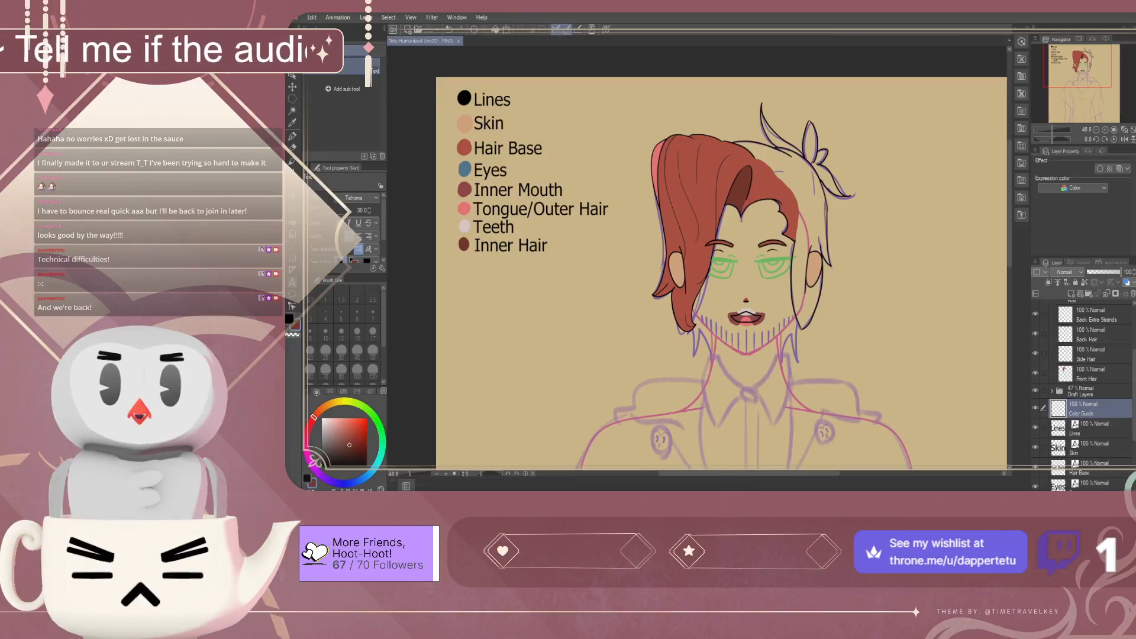
Select the Side Hair layer and toggle its visibility to identify which strands it holds
scroll(1090, 397, up, 2)
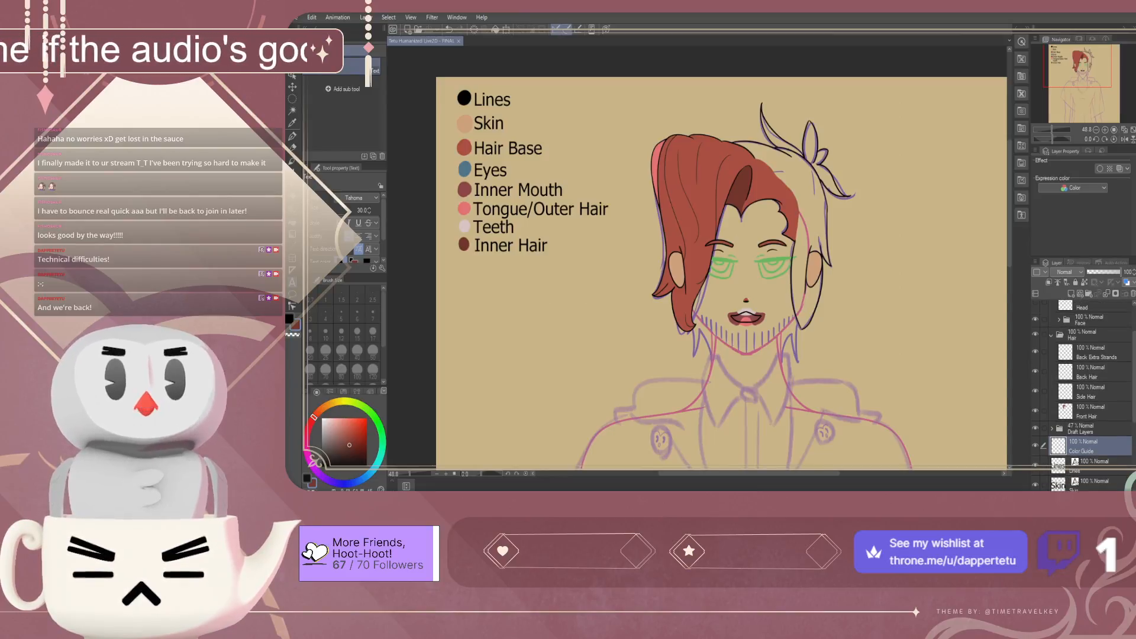
click(1090, 412)
click(1089, 392)
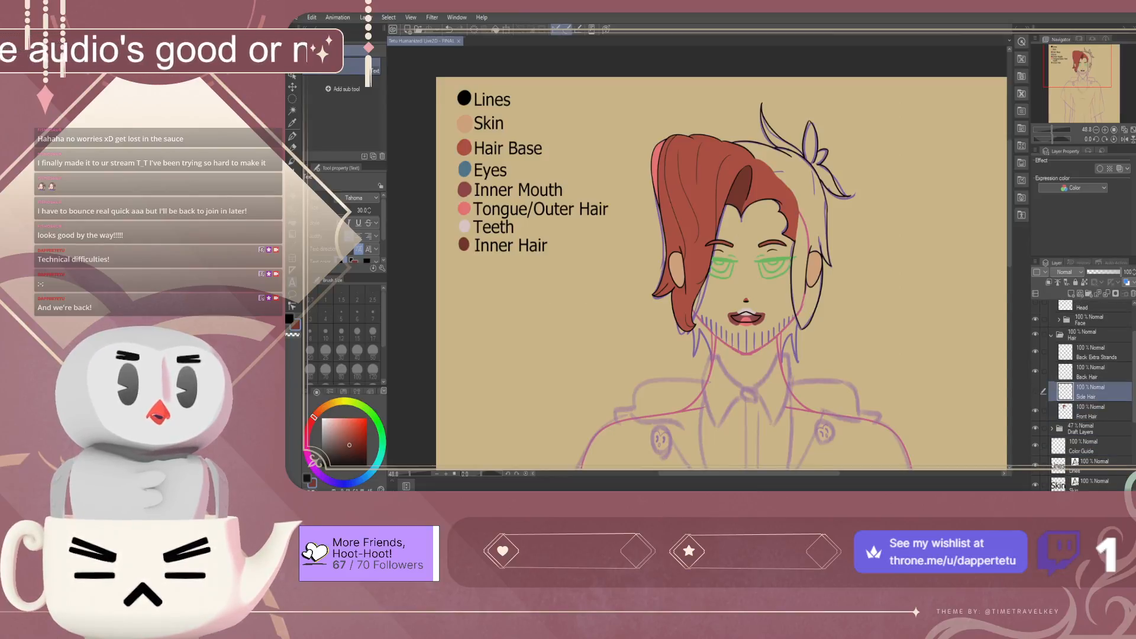
click(1036, 391)
click(1035, 391)
click(1035, 391)
click(1035, 391)
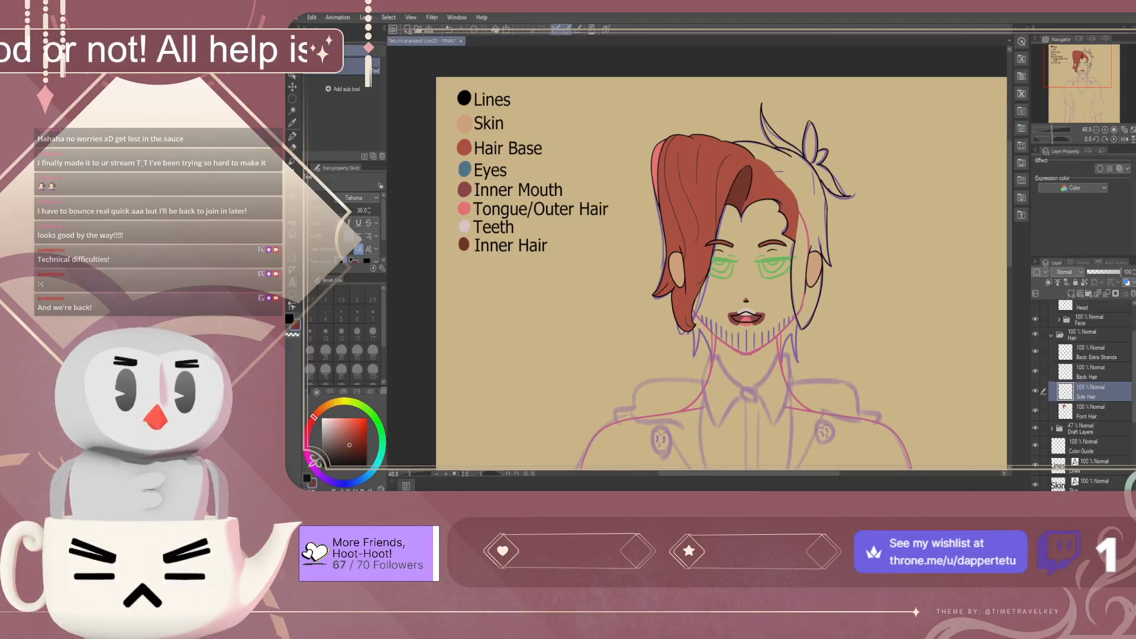
Select the Back Extra Strands layer, toggle its visibility to identify its strands, and switch to the G-pen
click(1094, 352)
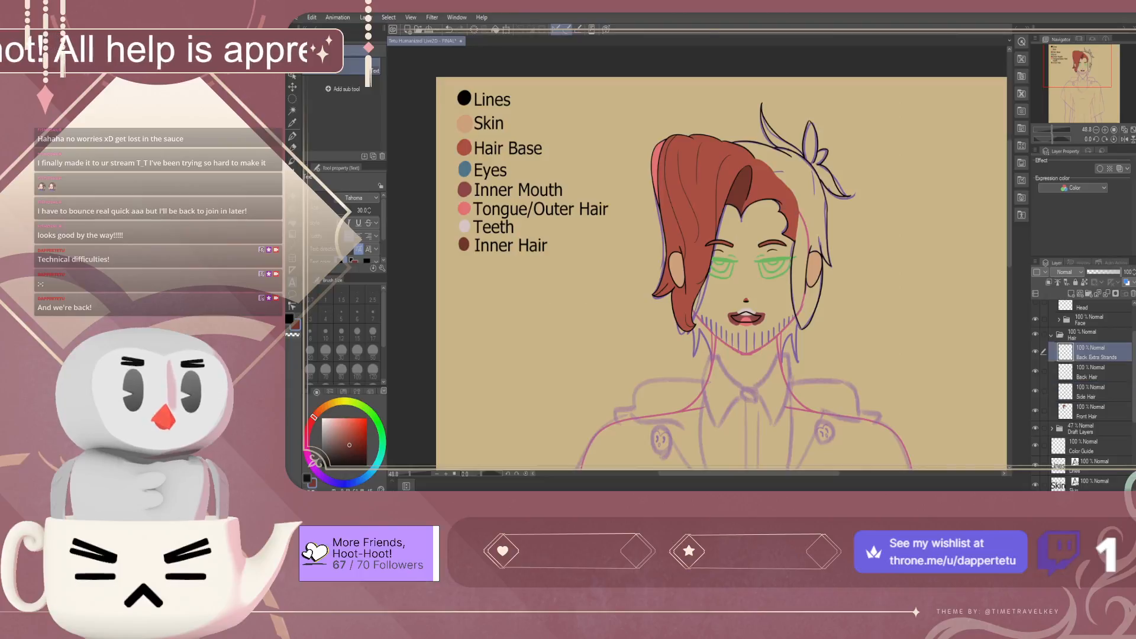
click(1035, 352)
click(1035, 352)
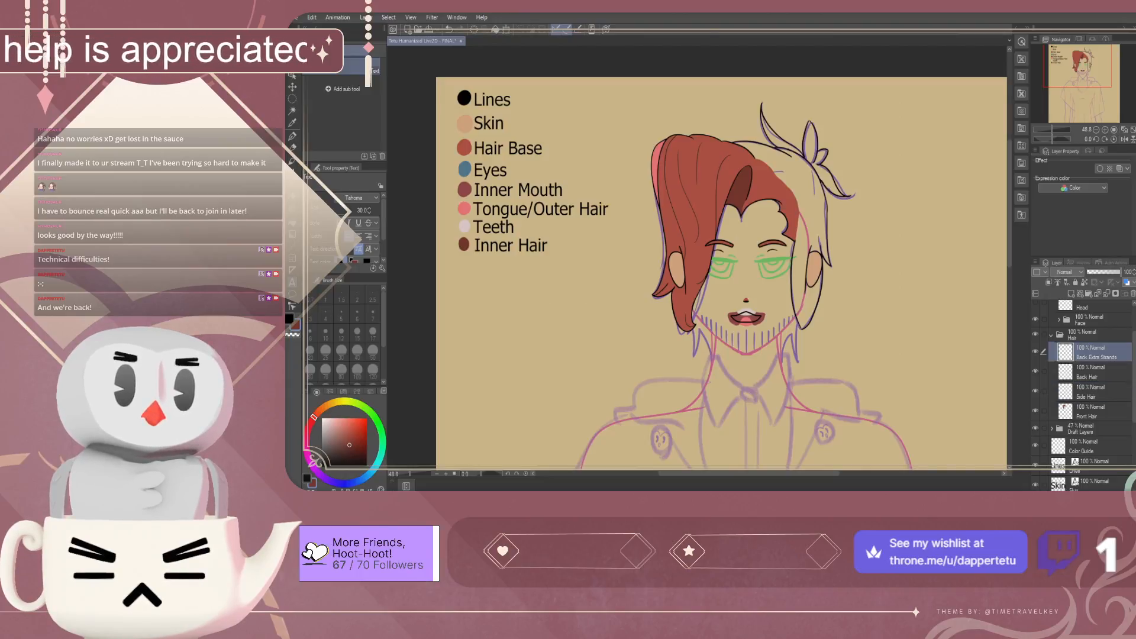
click(1036, 352)
click(1035, 352)
click(1036, 352)
click(1035, 352)
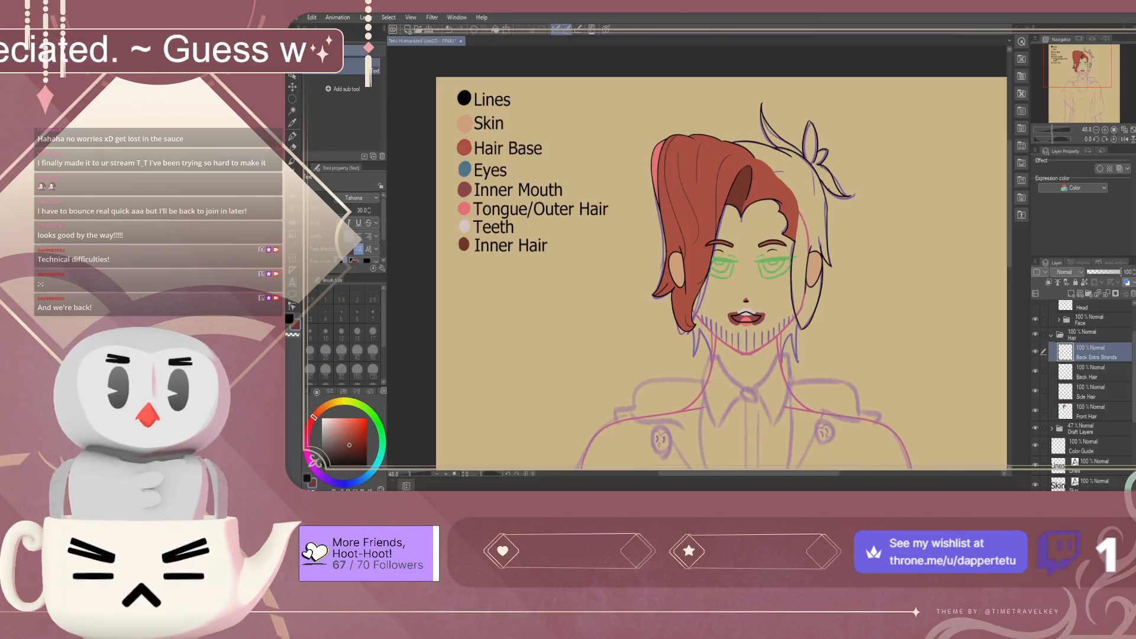
key(p)
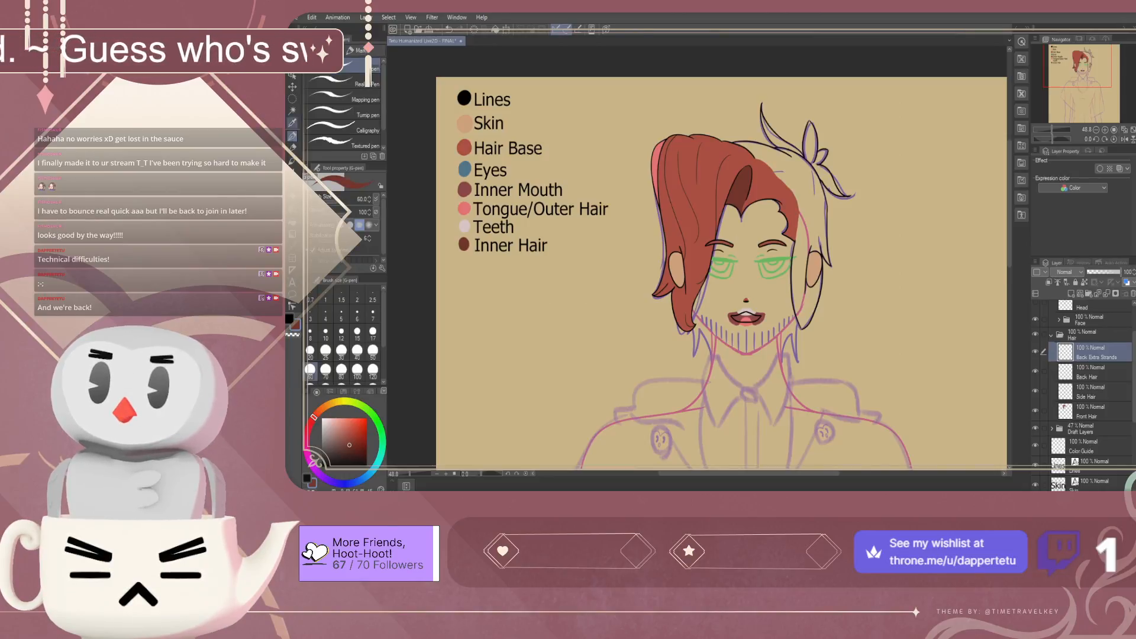
Ink the chin-side edge of the strand below the character's right hair lock with the Turnip pen, following the purple sketch
click(349, 112)
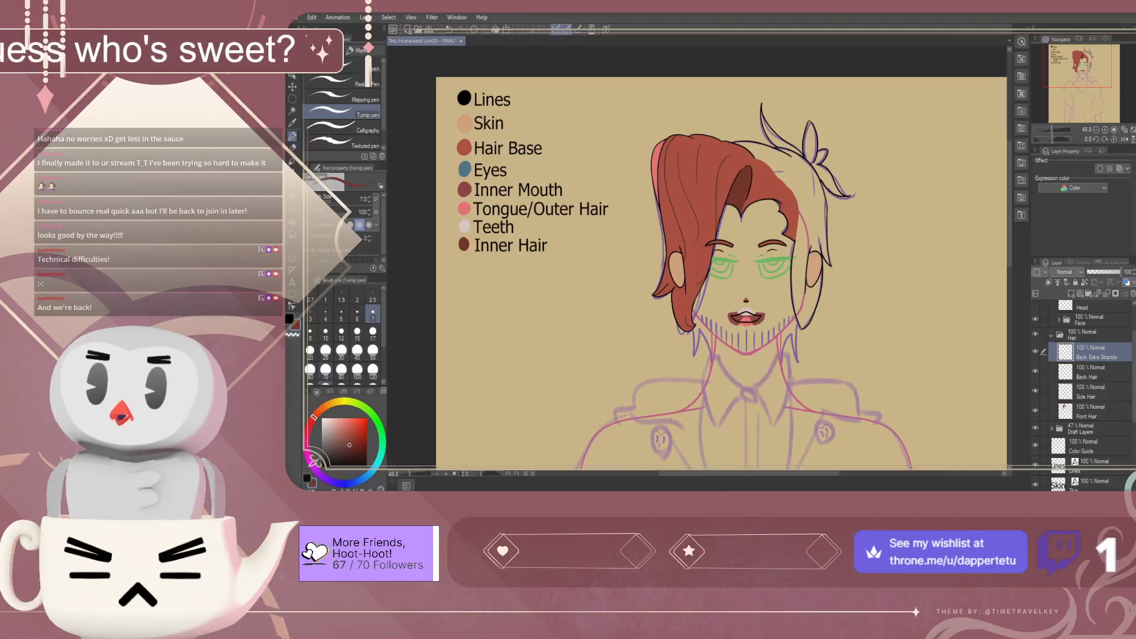
scroll(716, 351, up, 4)
scroll(716, 350, up, 2)
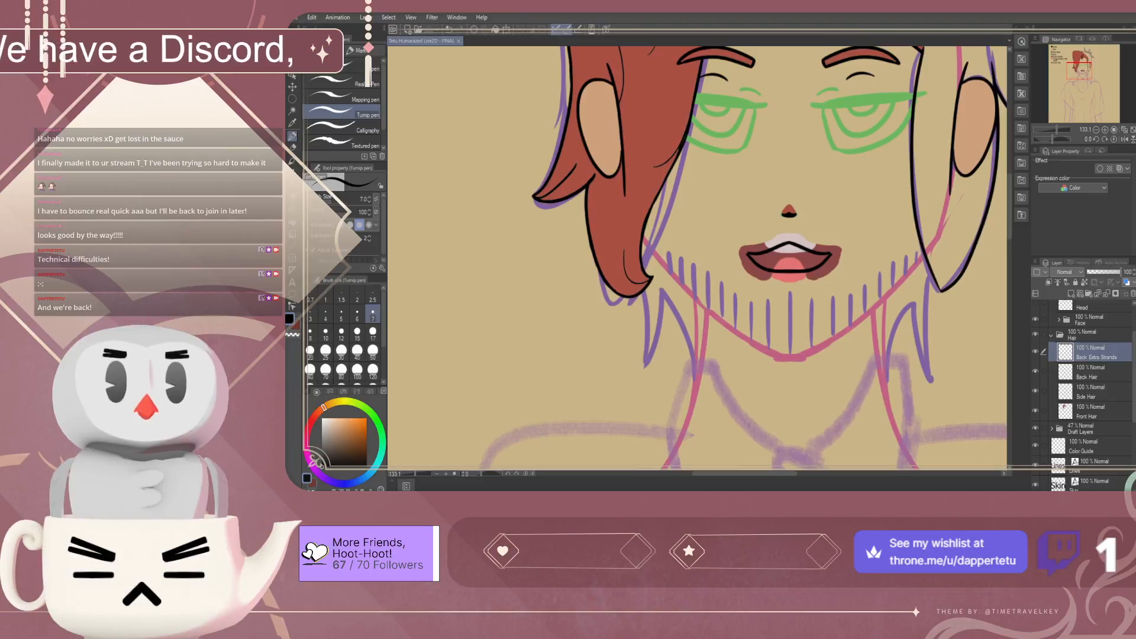
scroll(693, 310, up, 4)
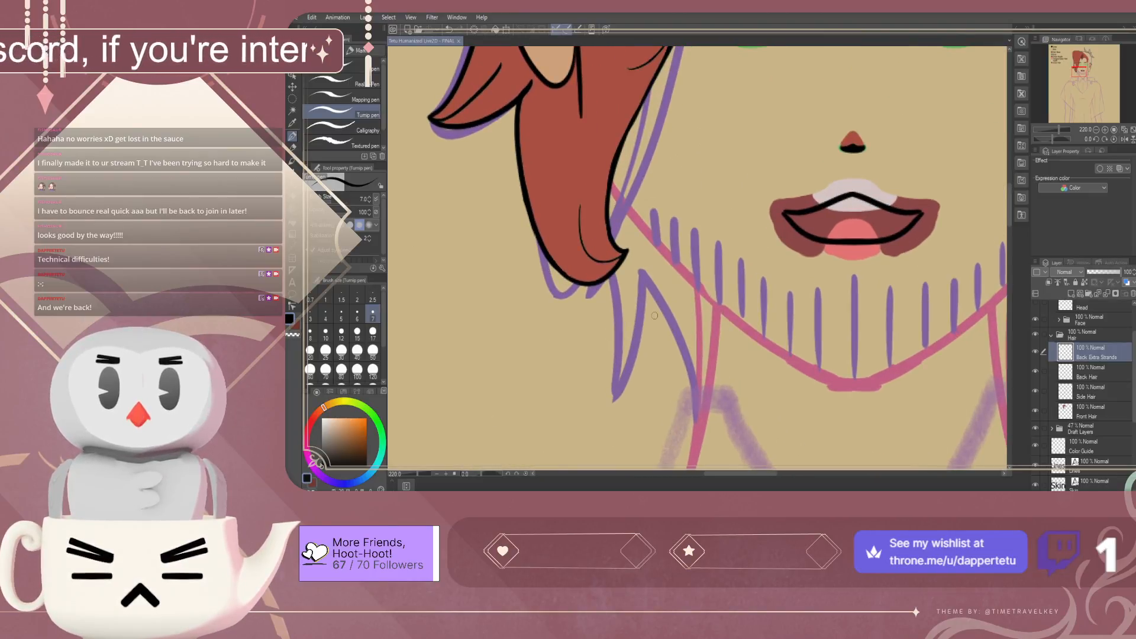
mouse_move(700, 412)
mouse_down()
mouse_move(682, 328)
mouse_move(647, 264)
mouse_up()
key(ctrl+z)
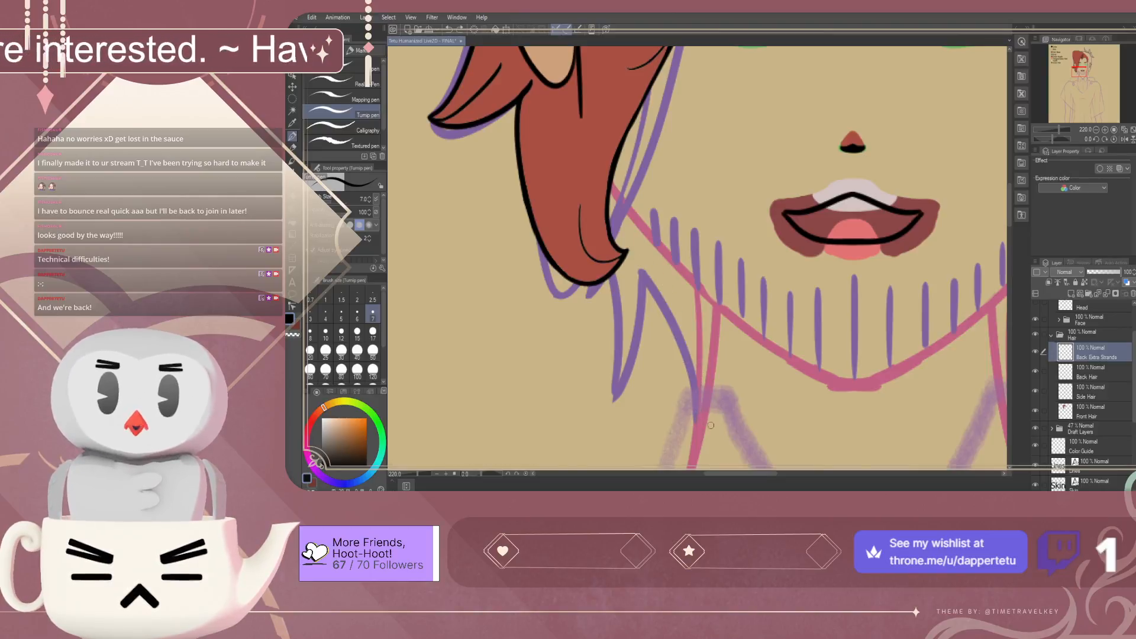
drag(706, 437, 650, 290)
key(ctrl+z)
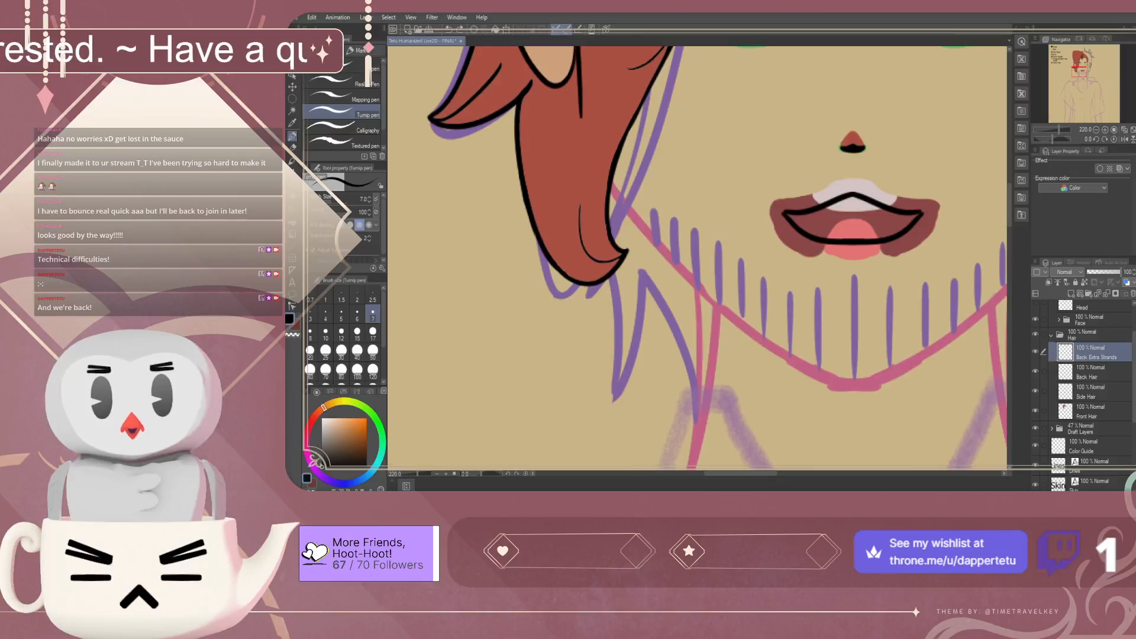
drag(709, 444, 635, 284)
Ink the short curve from the strand's outer tip up to its notch, redoing strokes until it follows the sketch
drag(618, 392, 620, 250)
key(ctrl+z)
drag(615, 394, 621, 266)
key(ctrl+z)
mouse_move(623, 385)
mouse_down()
mouse_move(632, 270)
mouse_move(618, 396)
mouse_up()
key(ctrl+z)
key(ctrl+z)
mouse_move(637, 271)
mouse_down()
mouse_move(616, 379)
mouse_move(606, 265)
mouse_up()
key(ctrl+z)
key(ctrl+y)
key(ctrl+z)
key(ctrl+y)
key(ctrl+z)
Ink the strand's outer edge from the tip up into the red hair lock, retrying for a smooth line and extending its upper end
mouse_move(616, 378)
mouse_down()
mouse_move(620, 337)
mouse_move(585, 207)
mouse_up()
key(ctrl+z)
mouse_move(616, 379)
mouse_down()
mouse_move(619, 325)
mouse_move(571, 158)
mouse_up()
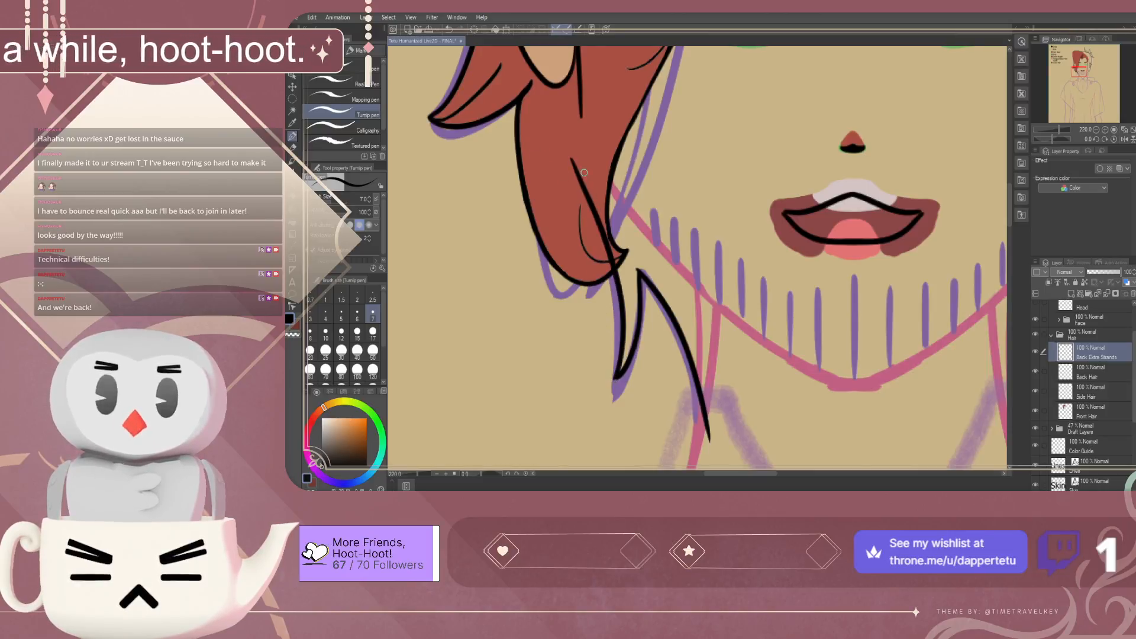
key(ctrl+z)
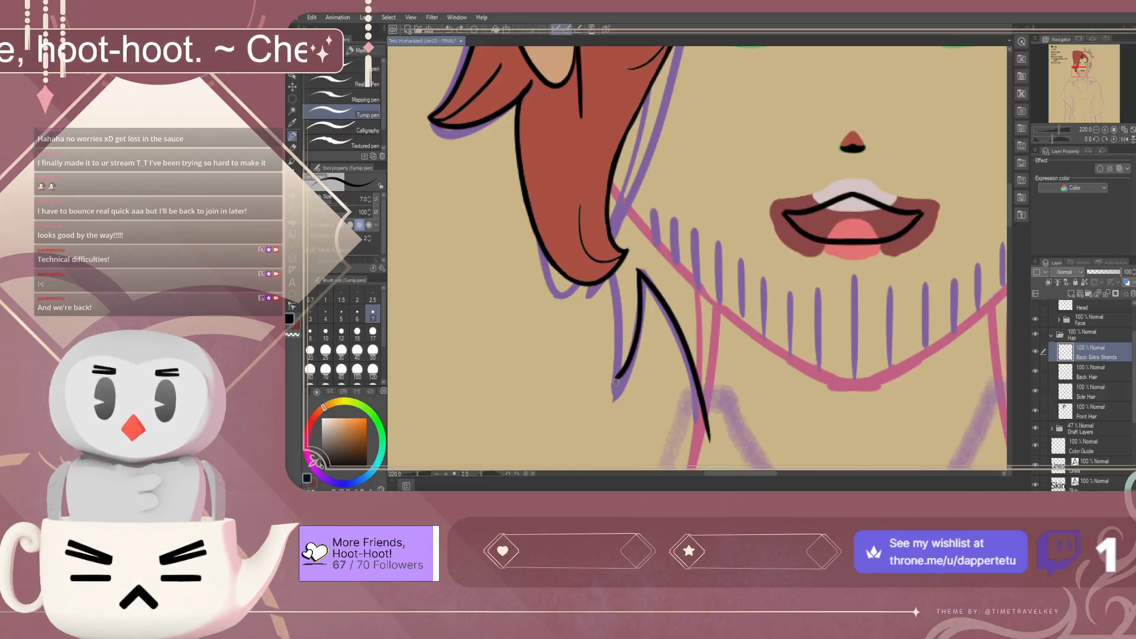
drag(615, 383, 588, 172)
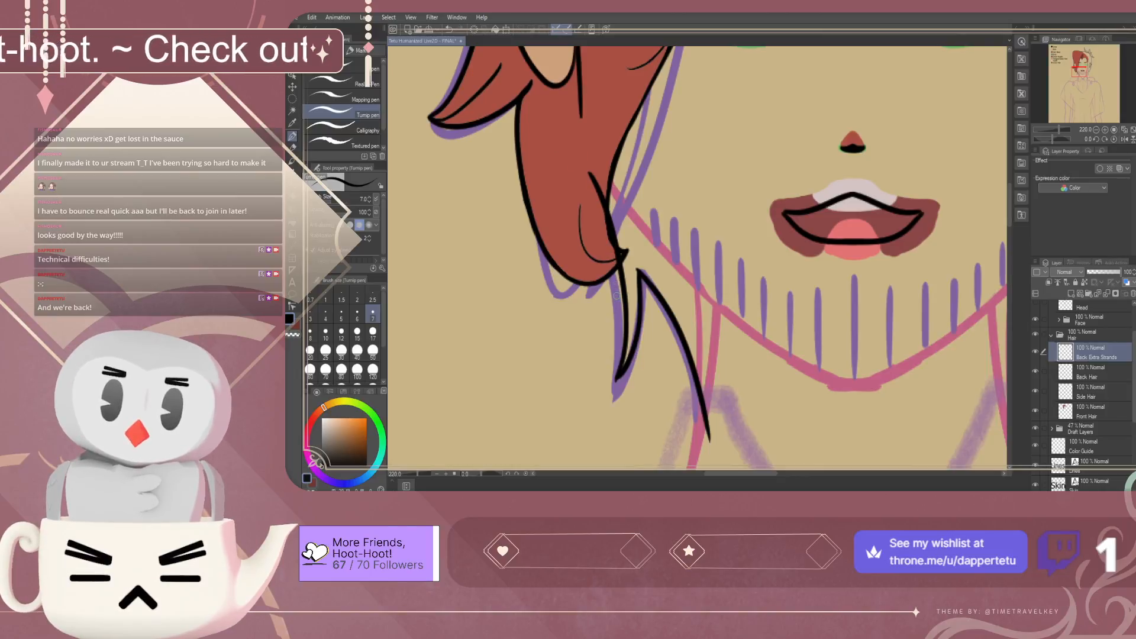
key(ctrl+z)
mouse_move(615, 381)
mouse_down()
mouse_move(608, 265)
mouse_move(577, 183)
mouse_up()
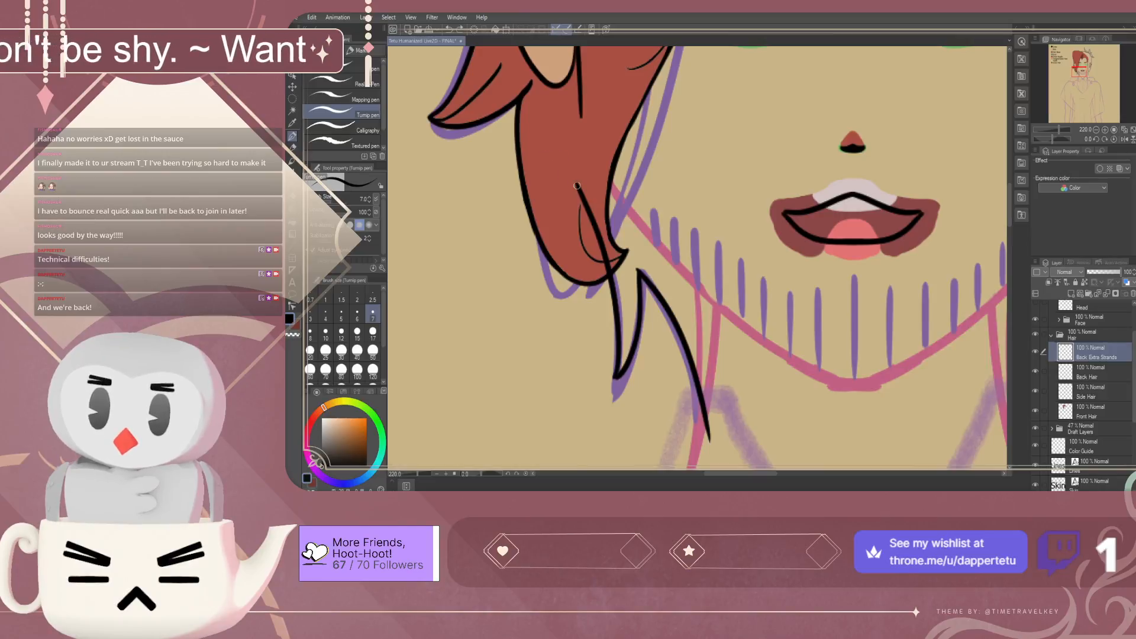
key(ctrl+z)
drag(587, 204, 563, 154)
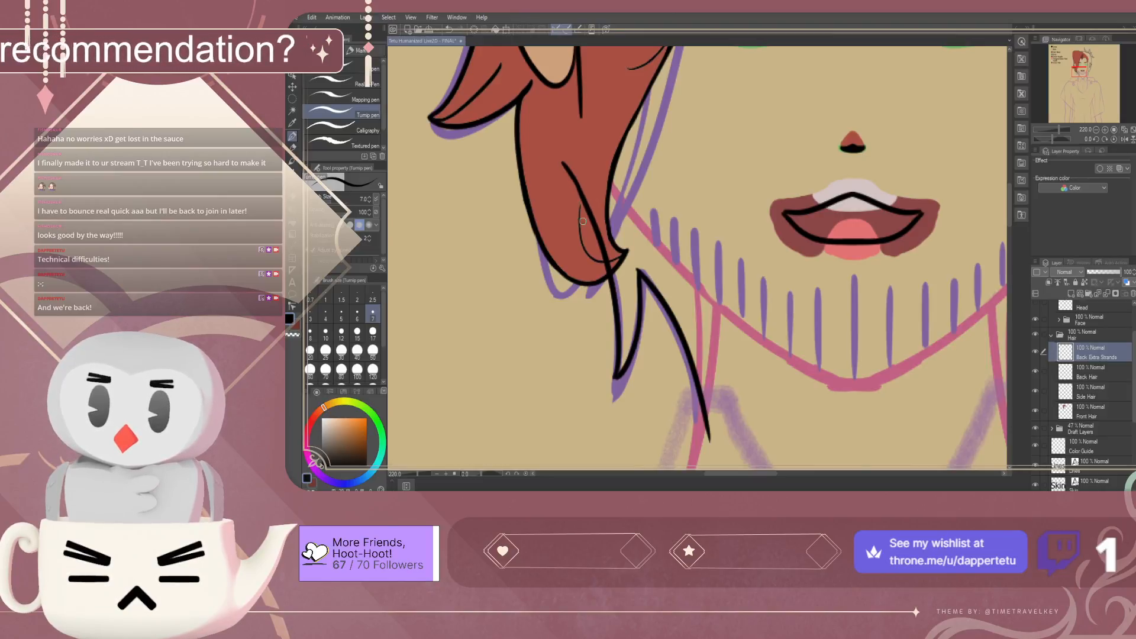
drag(565, 167, 571, 174)
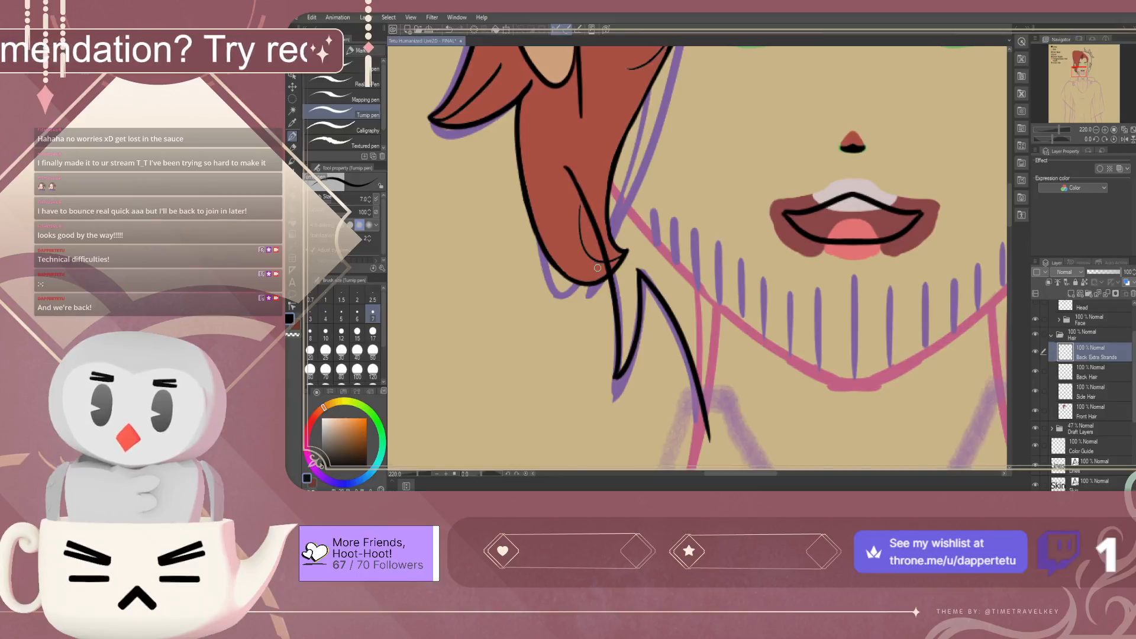
Select the inked strand with the Selection pen, cut it and paste it onto its own layer named Chin Back R
scroll(624, 393, up, 3)
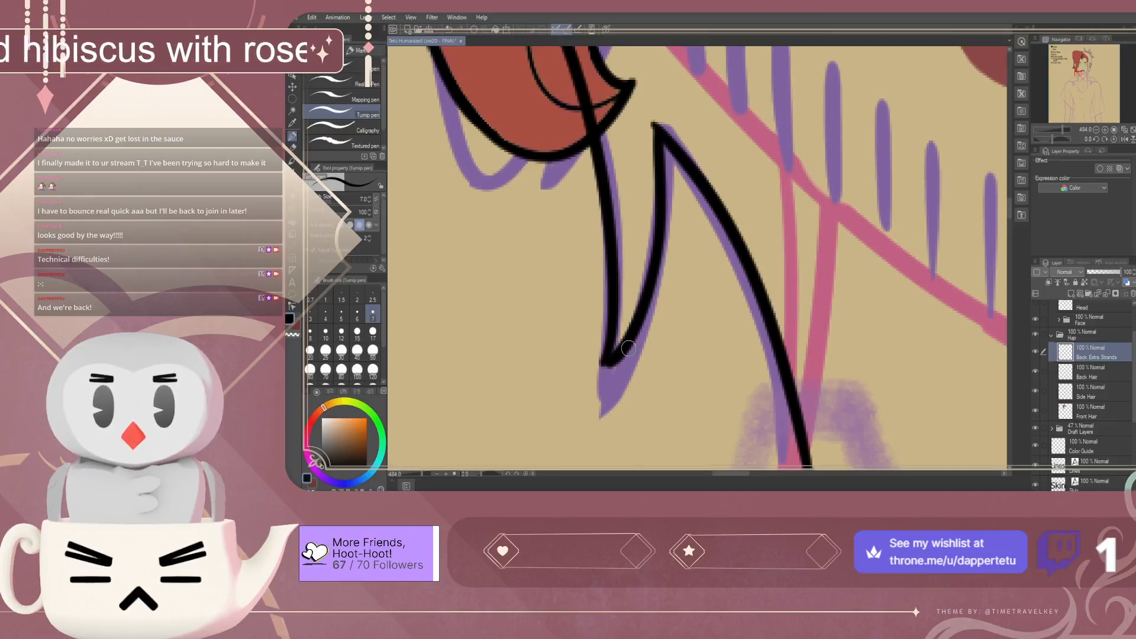
scroll(628, 349, down, 7)
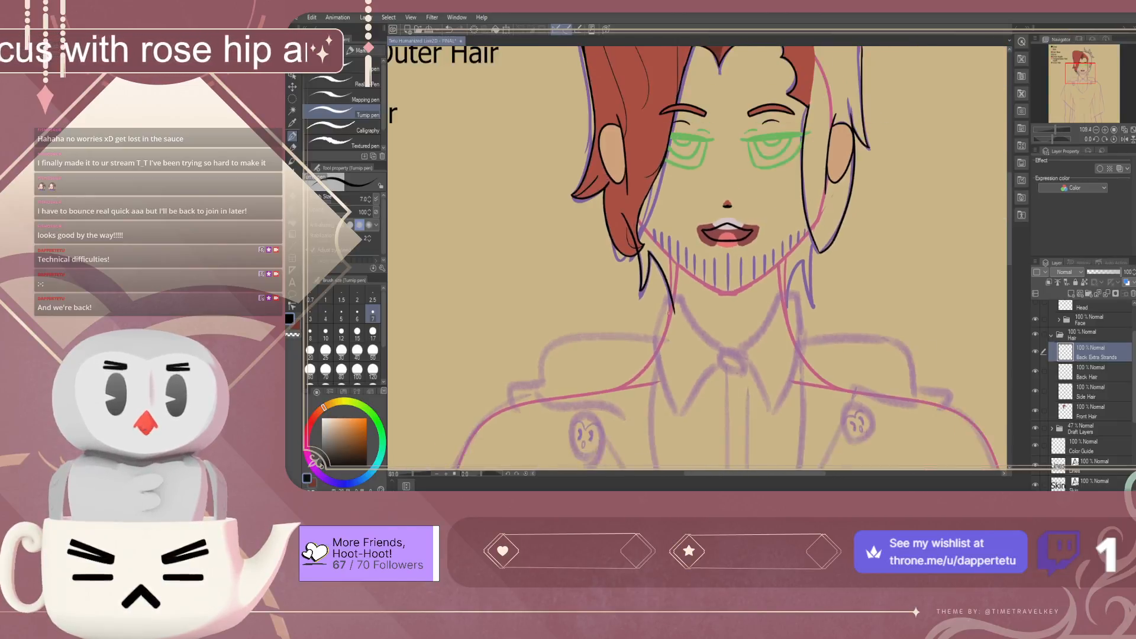
scroll(760, 262, up, 2)
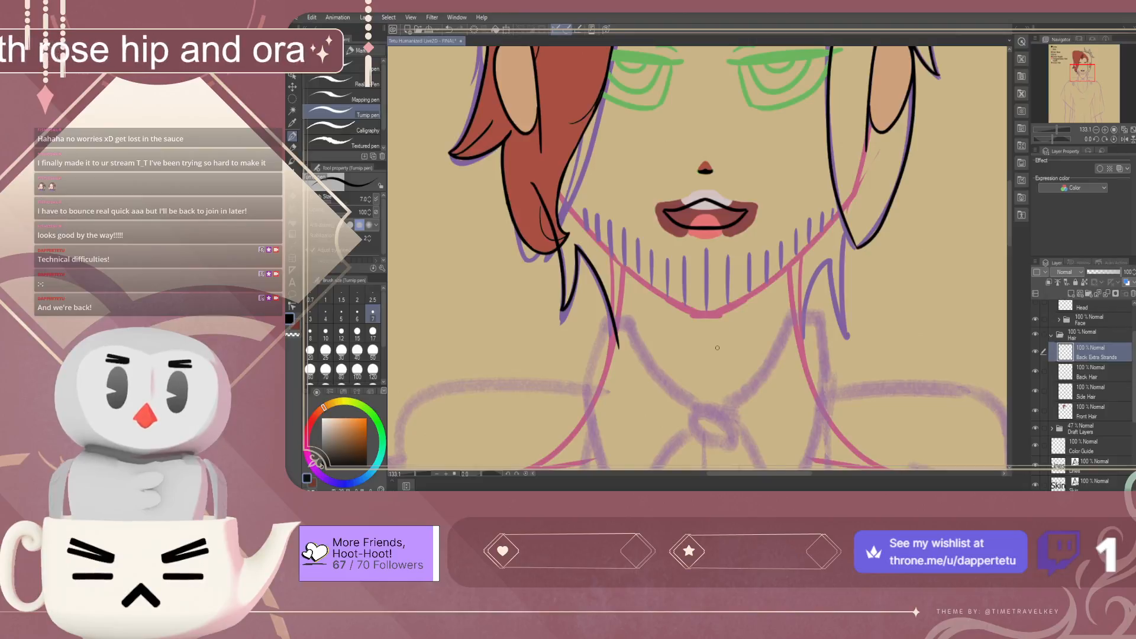
scroll(717, 348, up, 1)
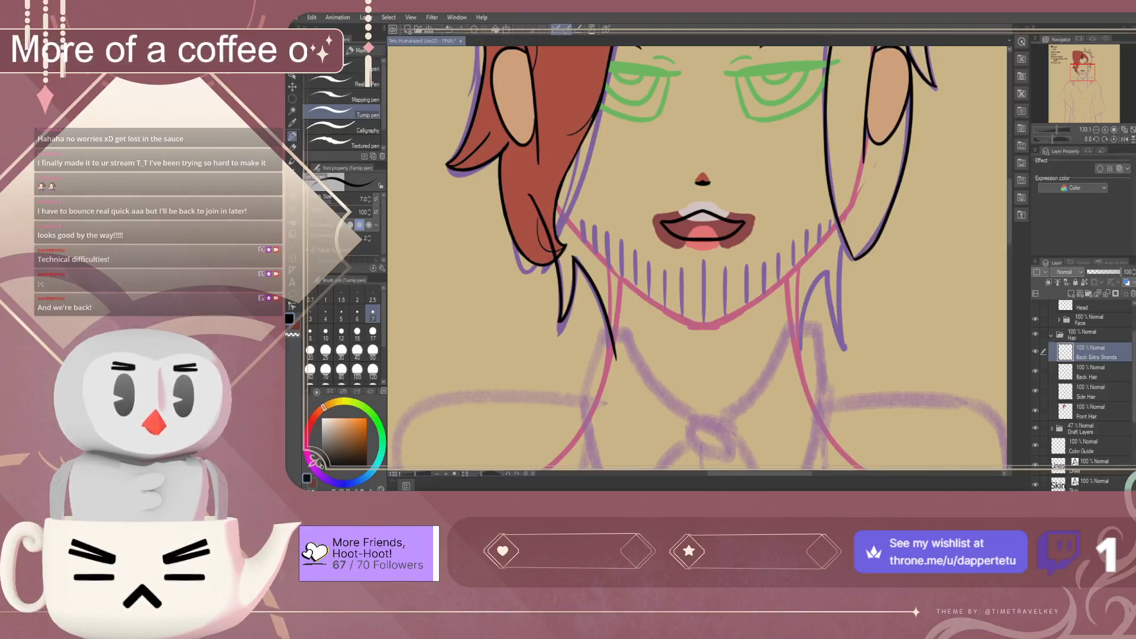
scroll(794, 334, down, 3)
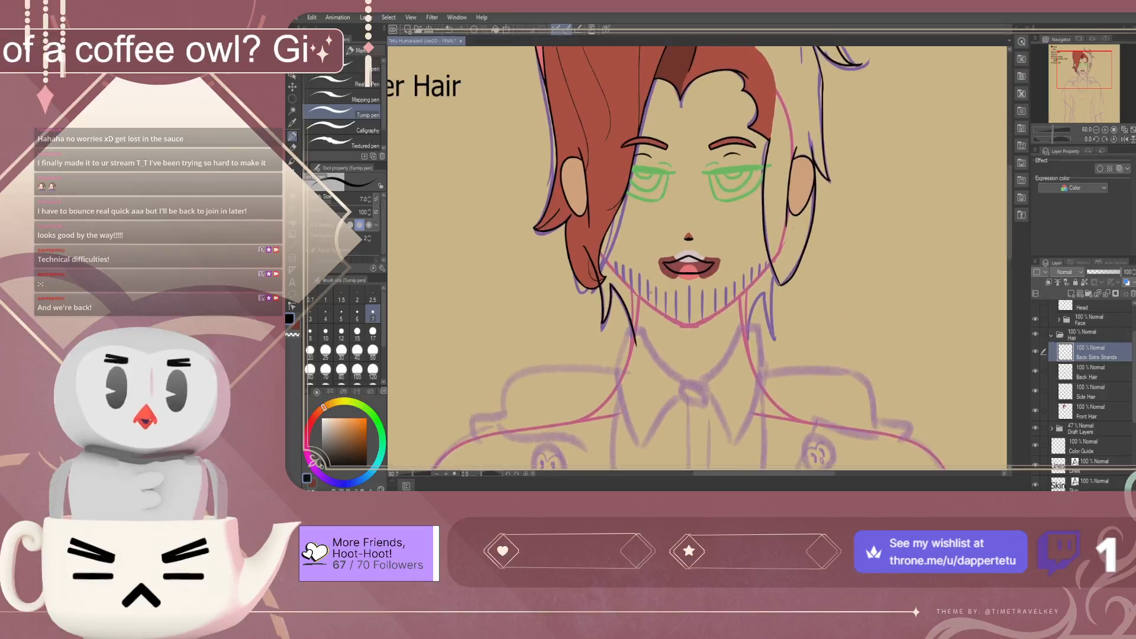
scroll(668, 288, up, 2)
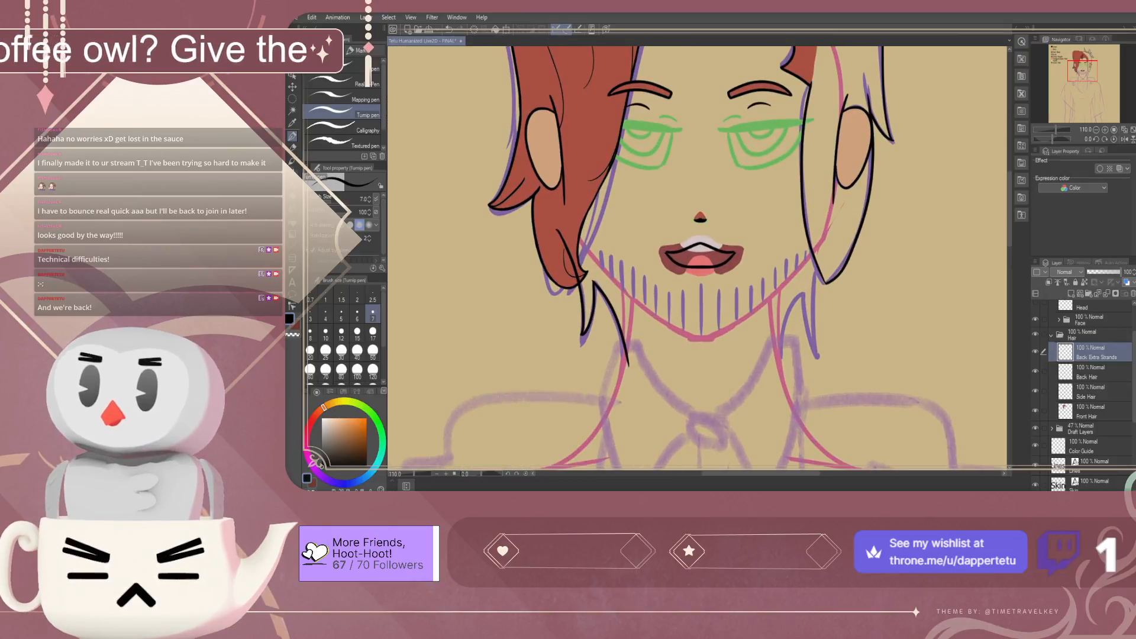
key(w)
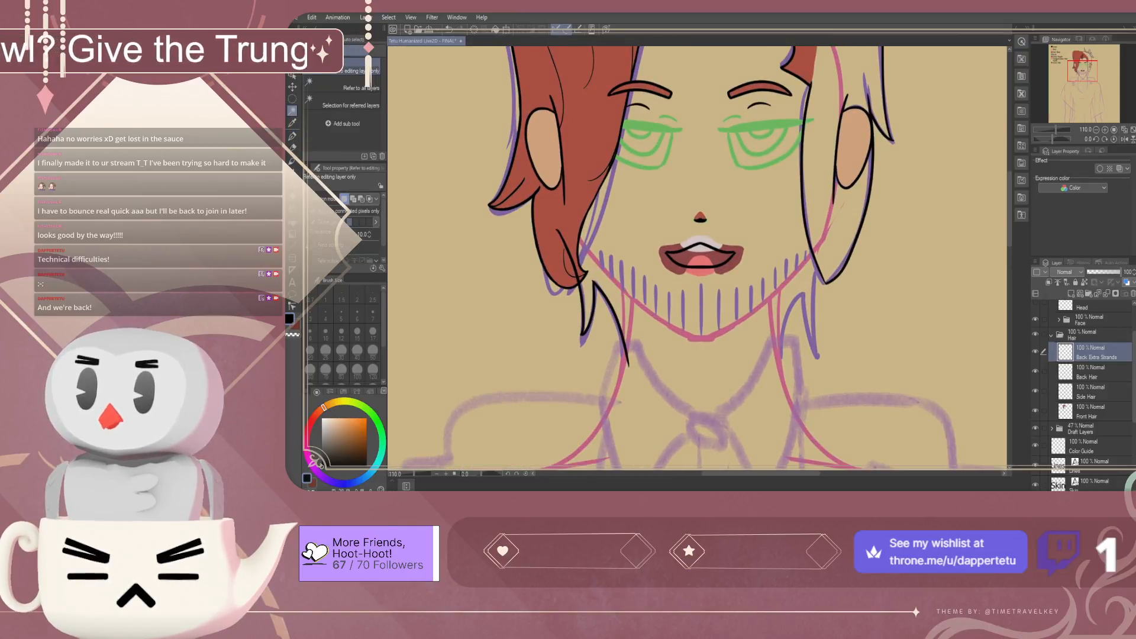
key(m)
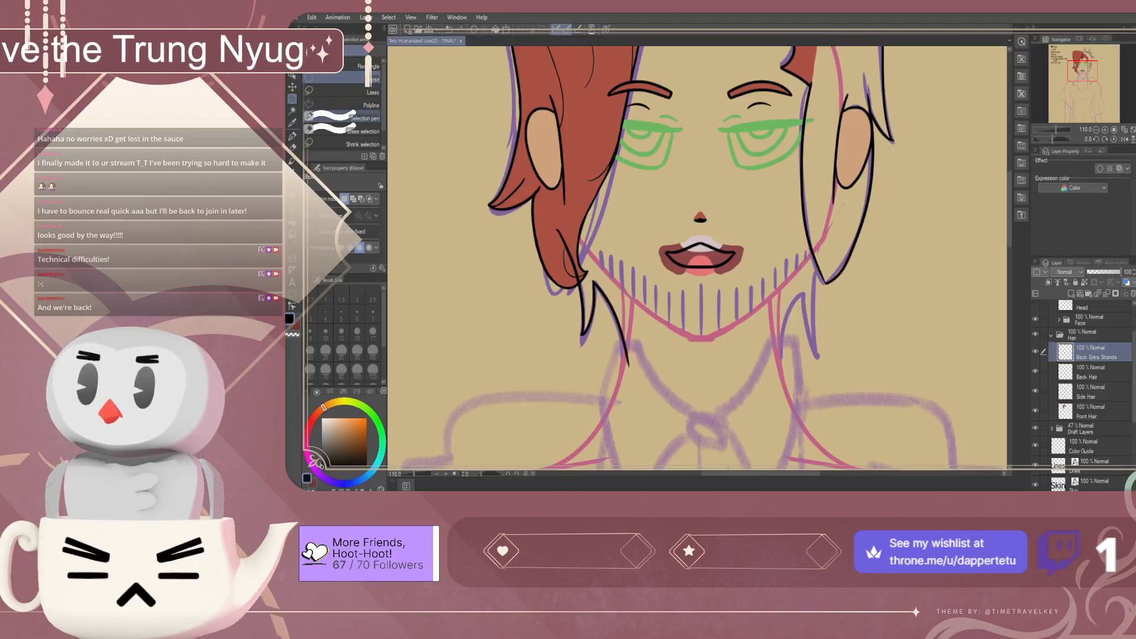
click(362, 119)
mouse_move(556, 225)
mouse_down()
mouse_move(585, 336)
mouse_move(593, 279)
mouse_move(627, 370)
mouse_up()
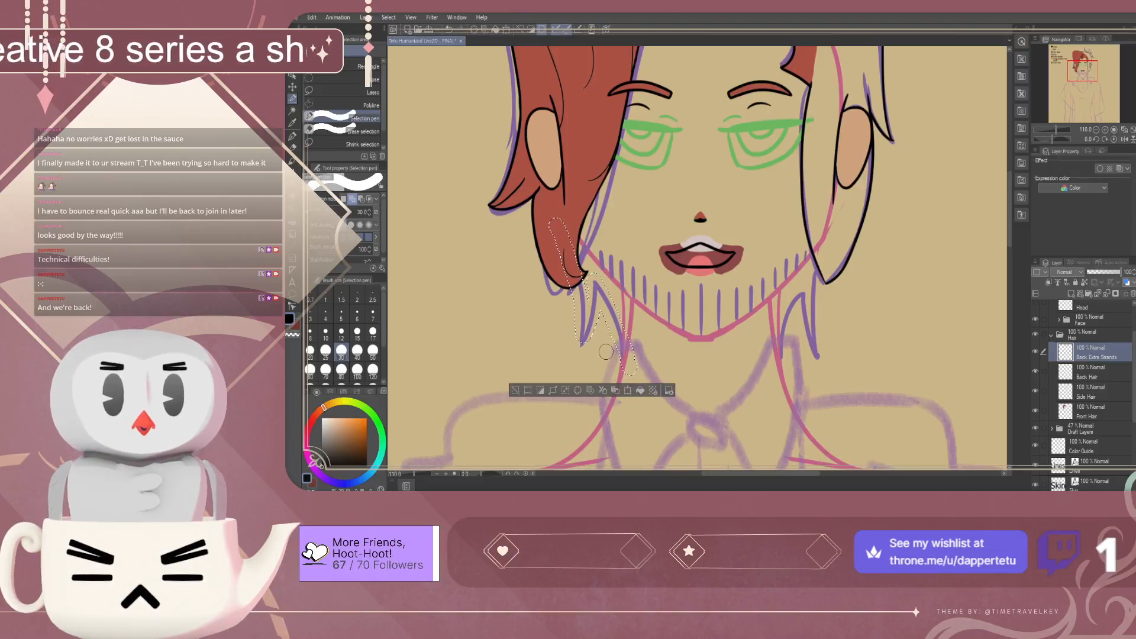
key(ctrl+v)
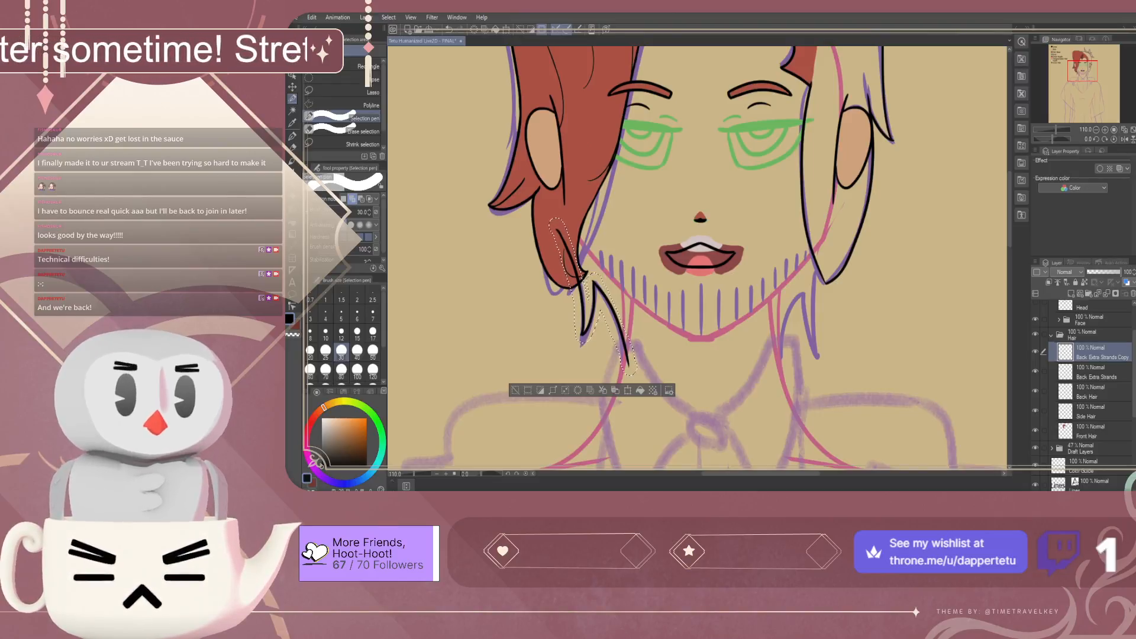
key(Return)
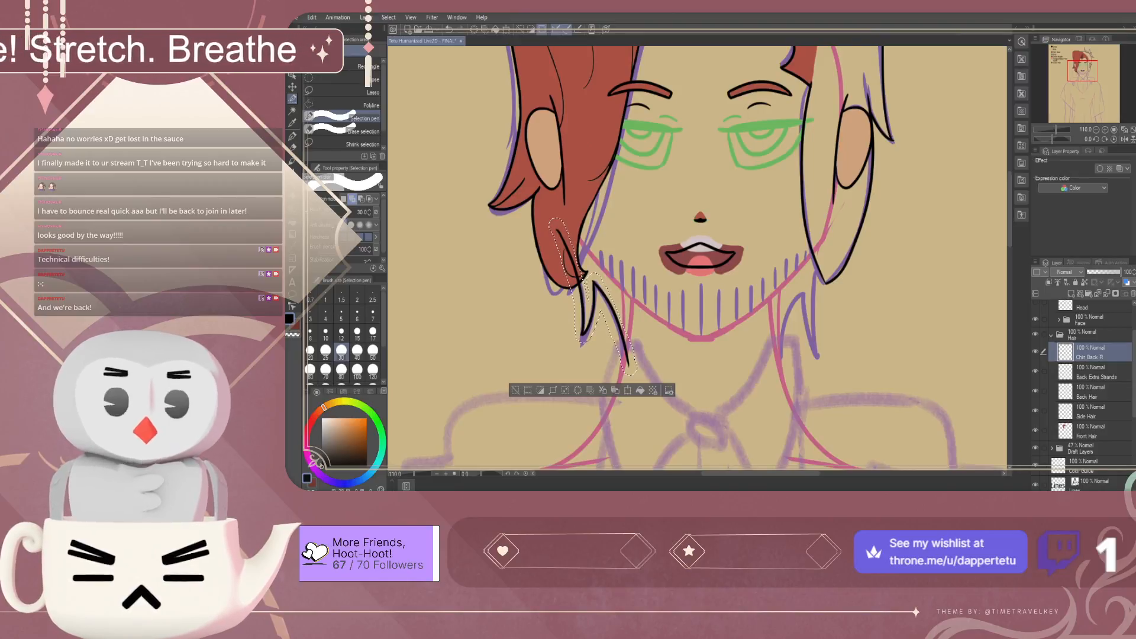
Try pasting a second strand copy as Chin Back L, flipping it horizontally and moving it onto the opposite strand sketch
key(ctrl+v)
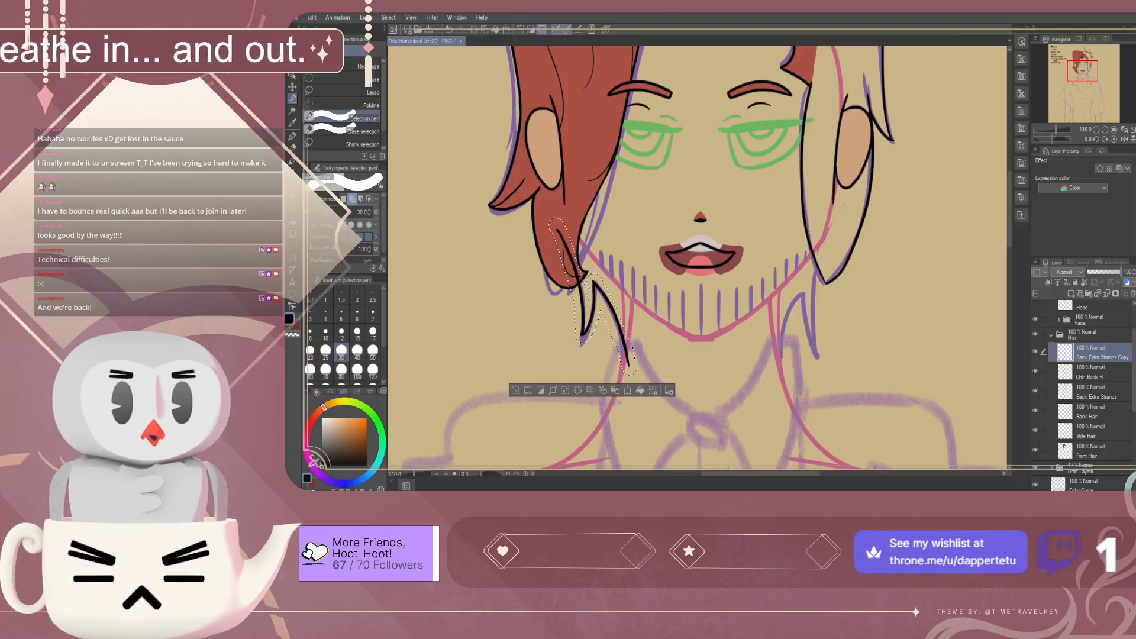
key(Return)
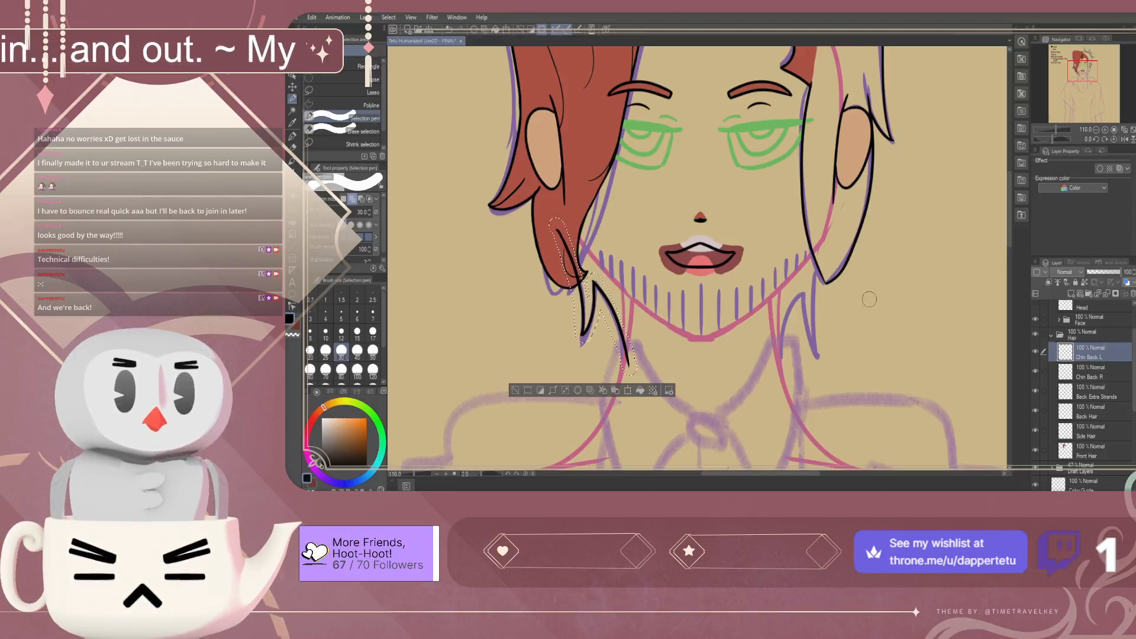
click(506, 27)
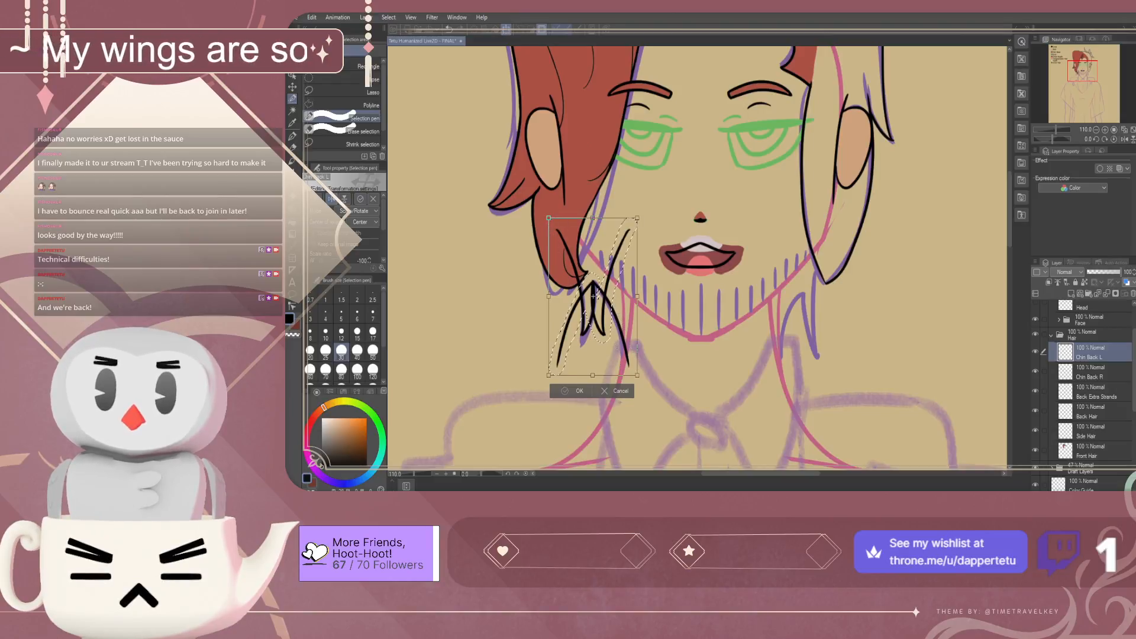
key(Return)
click(292, 87)
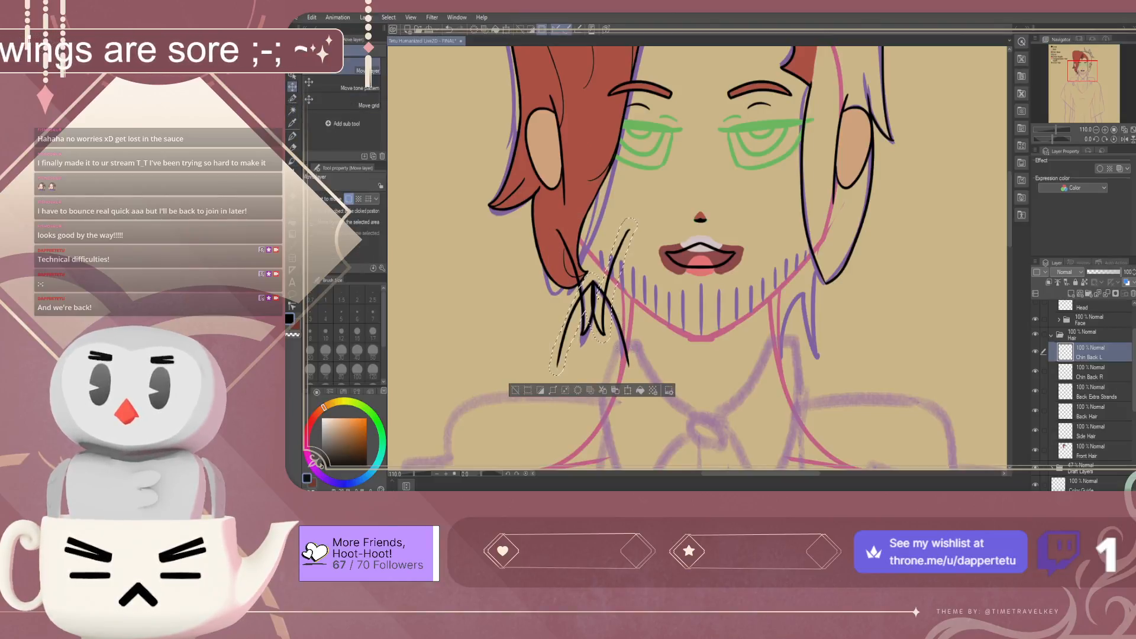
drag(633, 308, 807, 303)
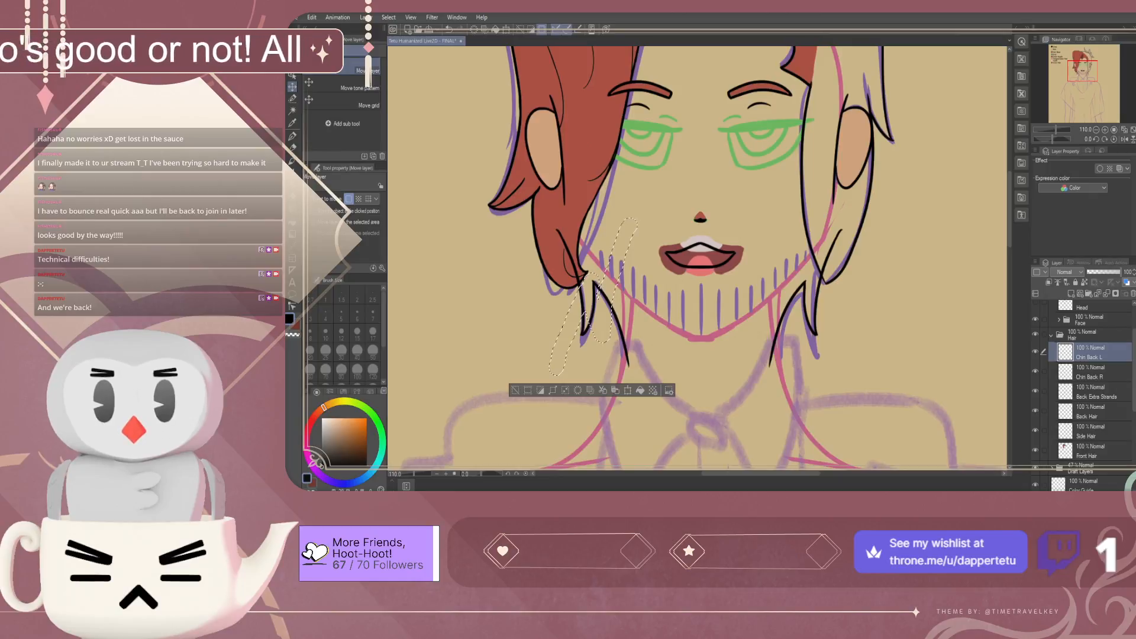
Undo the placement, flip and pasting of the mirrored strand copy
key(ctrl+z)
key(ctrl+z)
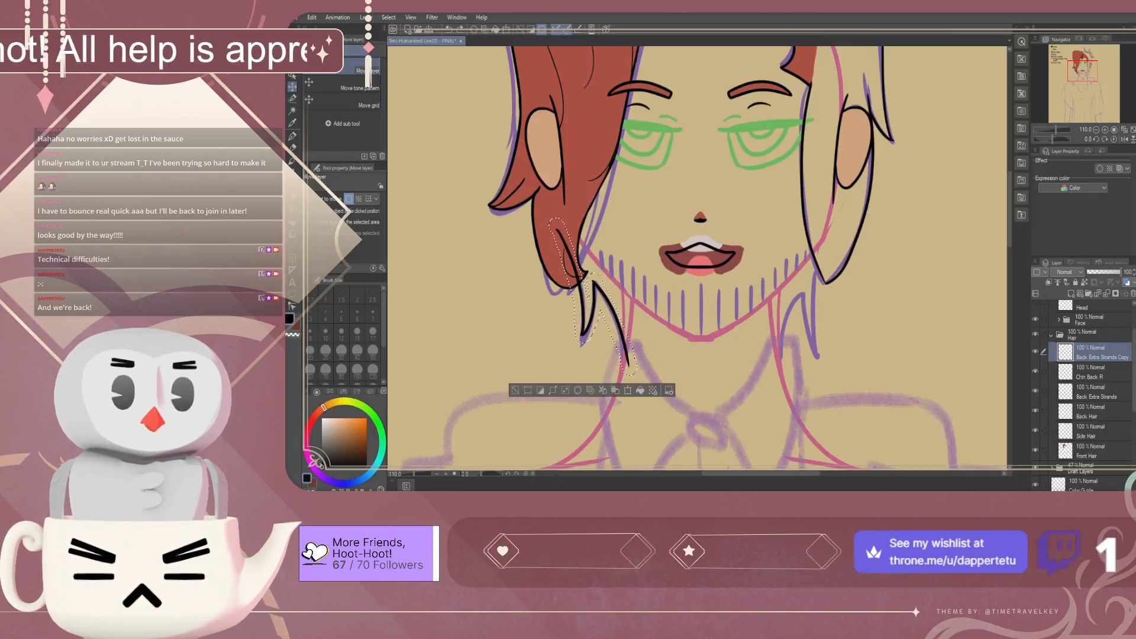
key(ctrl+z)
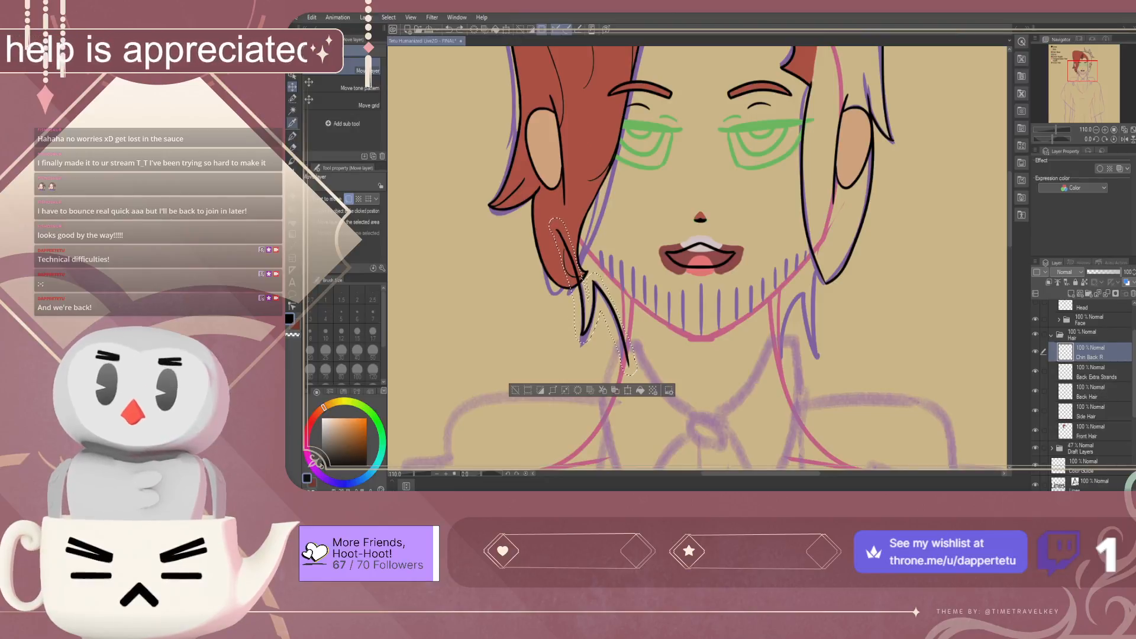
Clear the selection around the strand and make Chin Back R the active layer
key(m)
click(354, 67)
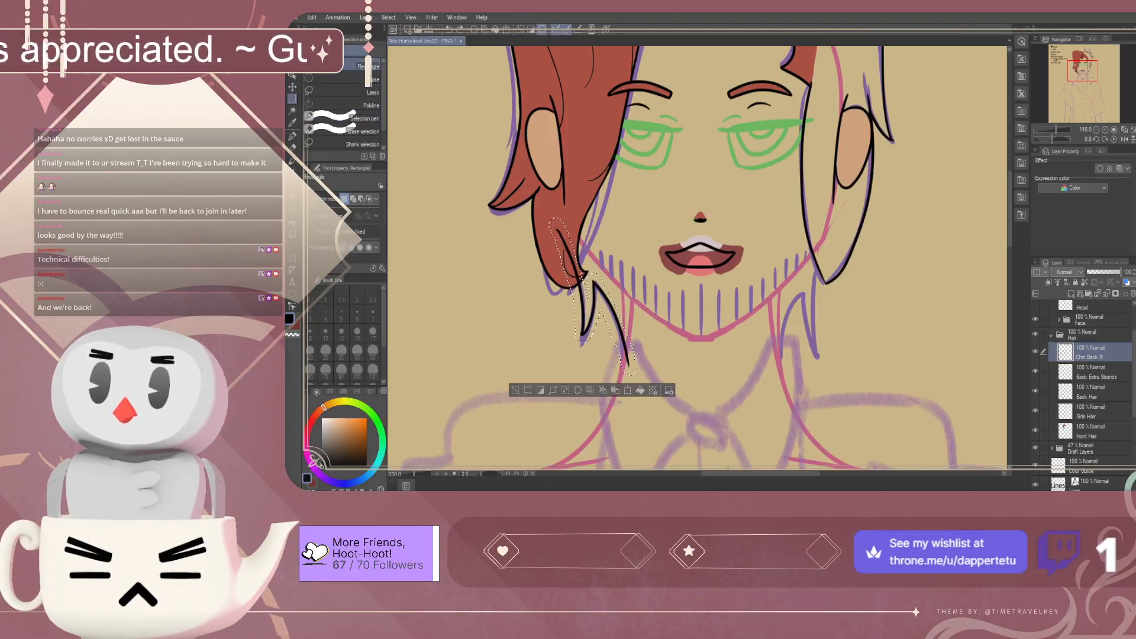
key(ctrl+d)
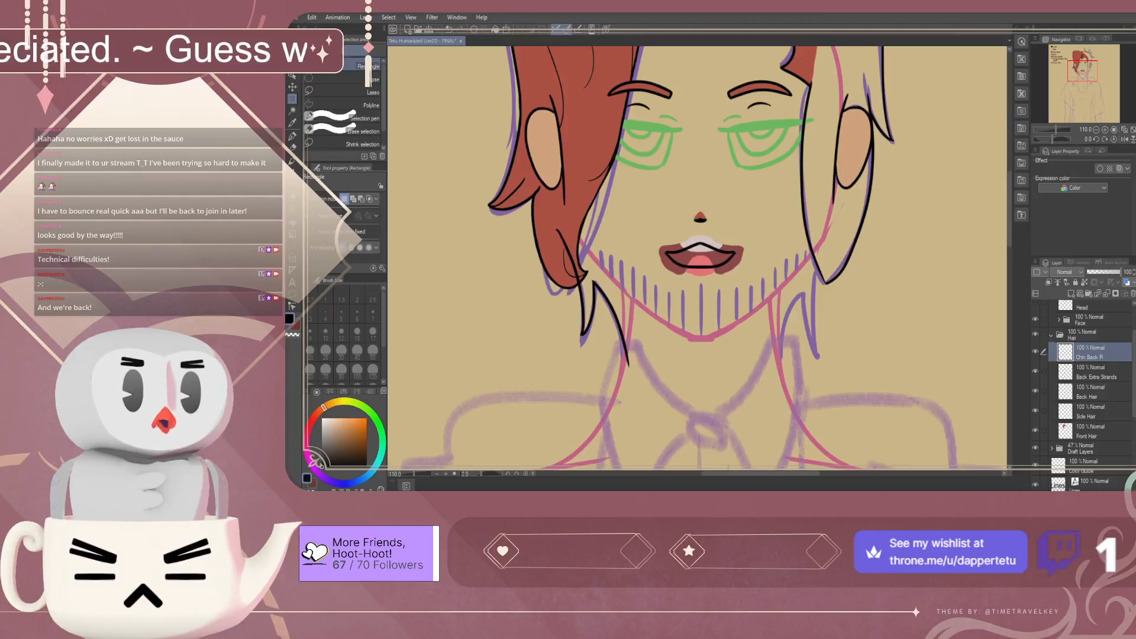
click(1095, 372)
click(1094, 352)
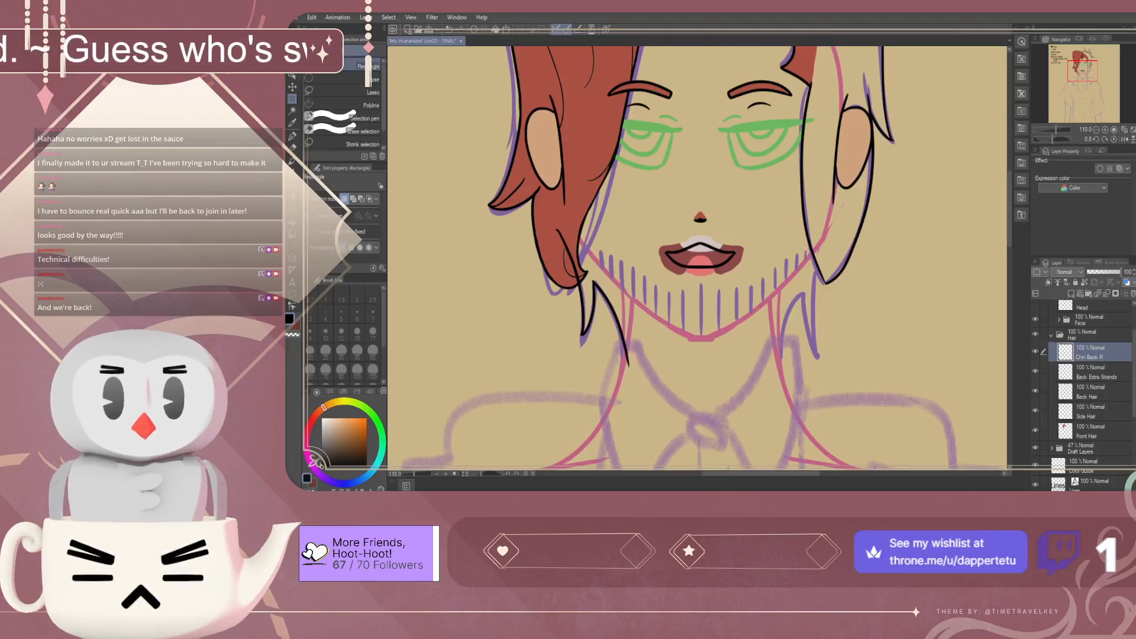
Sample the hair's red and then set the drawing colour to the darker Inner Hair brown
scroll(720, 362, down, 4)
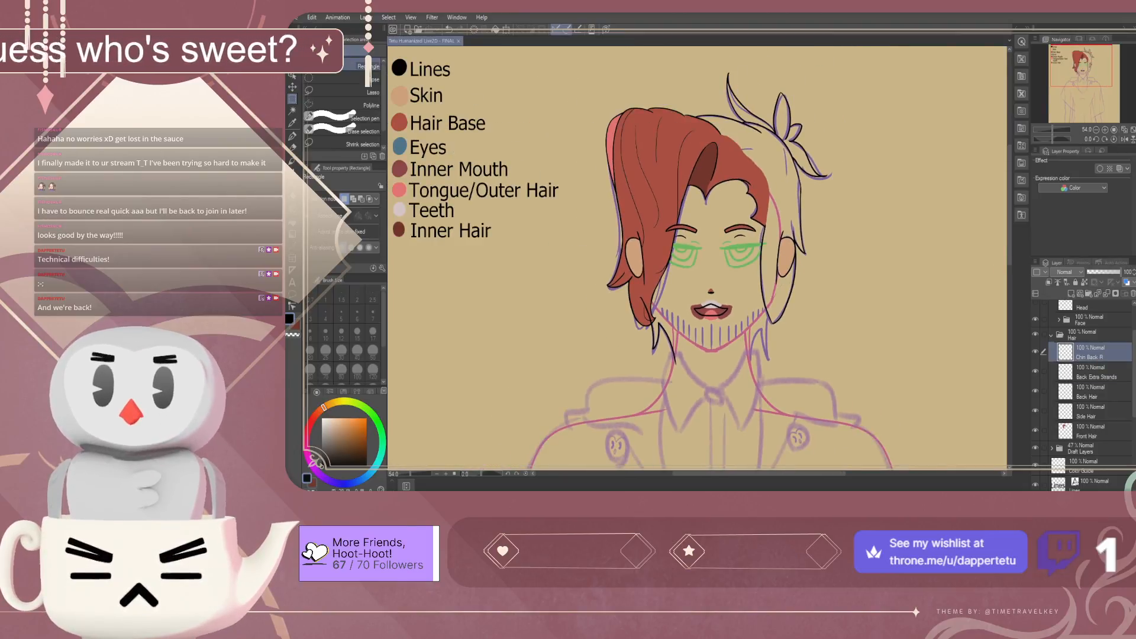
scroll(647, 286, up, 5)
right_click(647, 286)
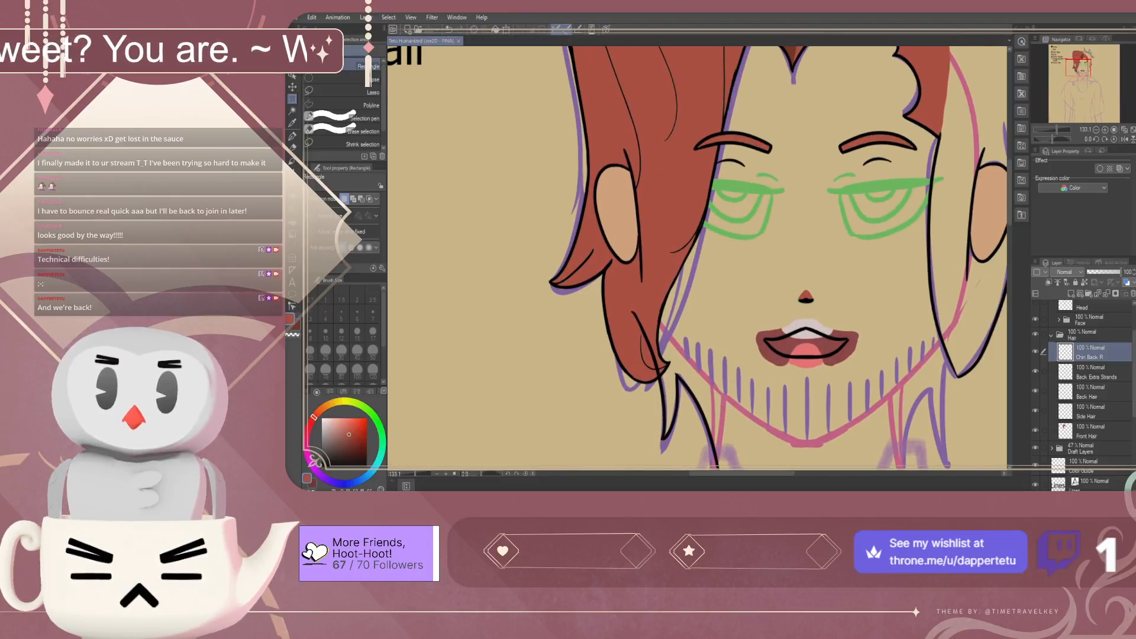
scroll(668, 396, up, 1)
key(x)
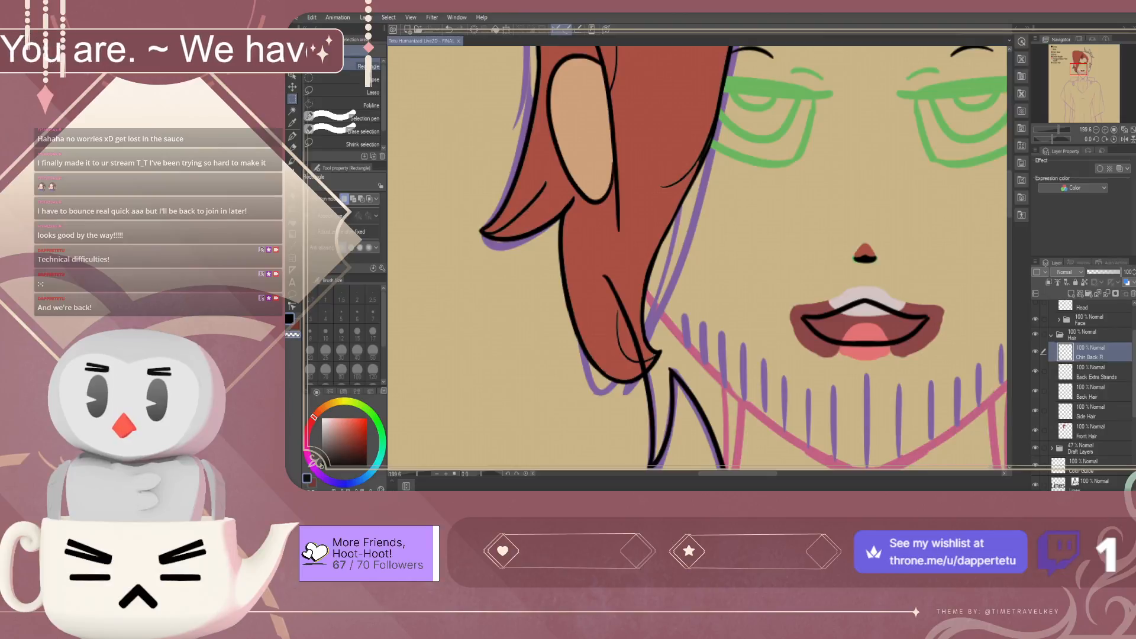
scroll(539, 329, down, 3)
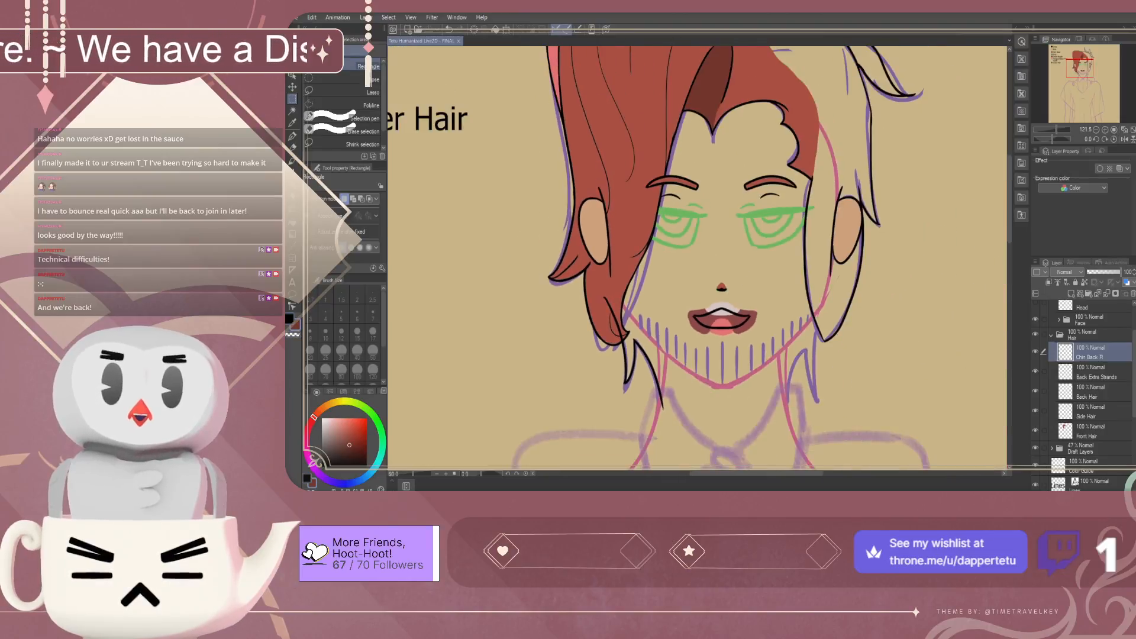
scroll(751, 408, down, 3)
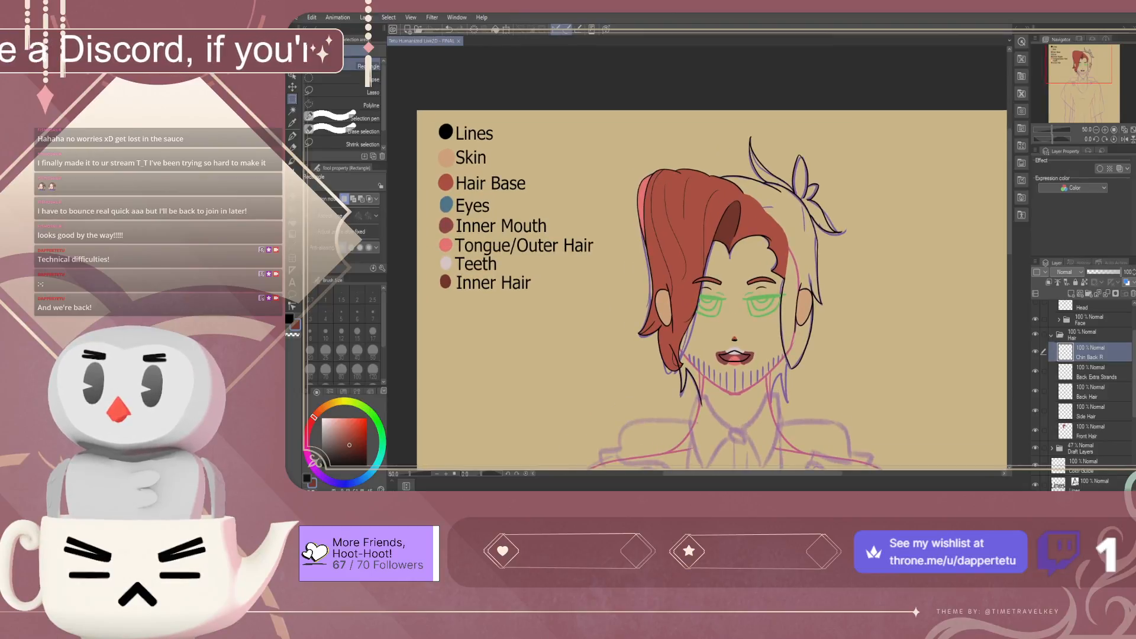
scroll(695, 414, up, 5)
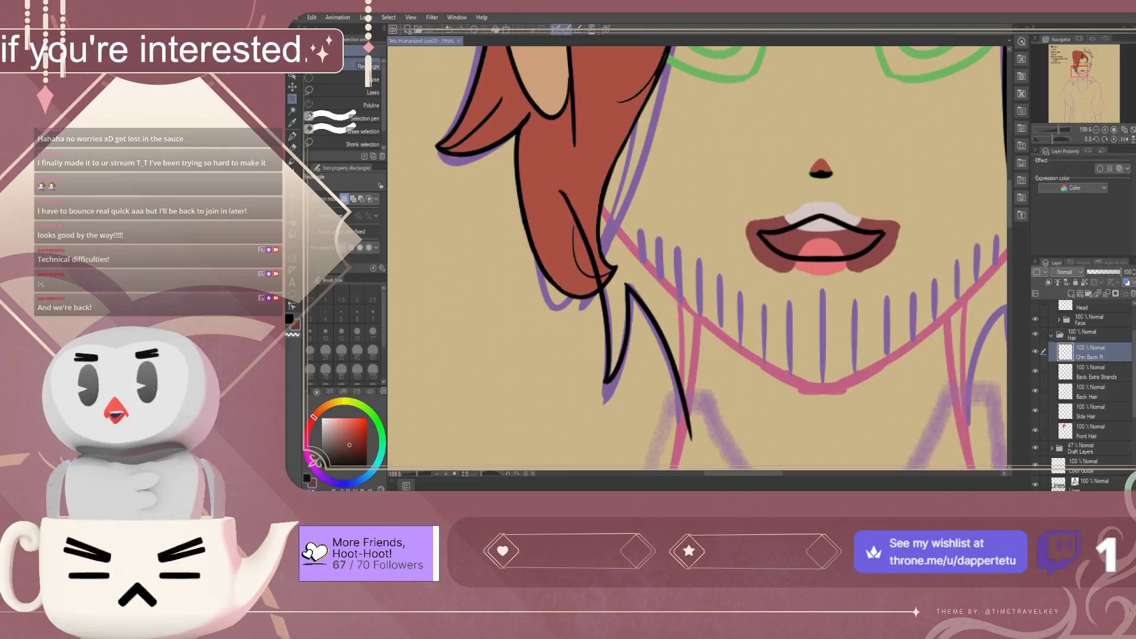
Draw a dark brown Turnip pen line upward from the lower tip of the Chin Back R strand beside the neck
key(p)
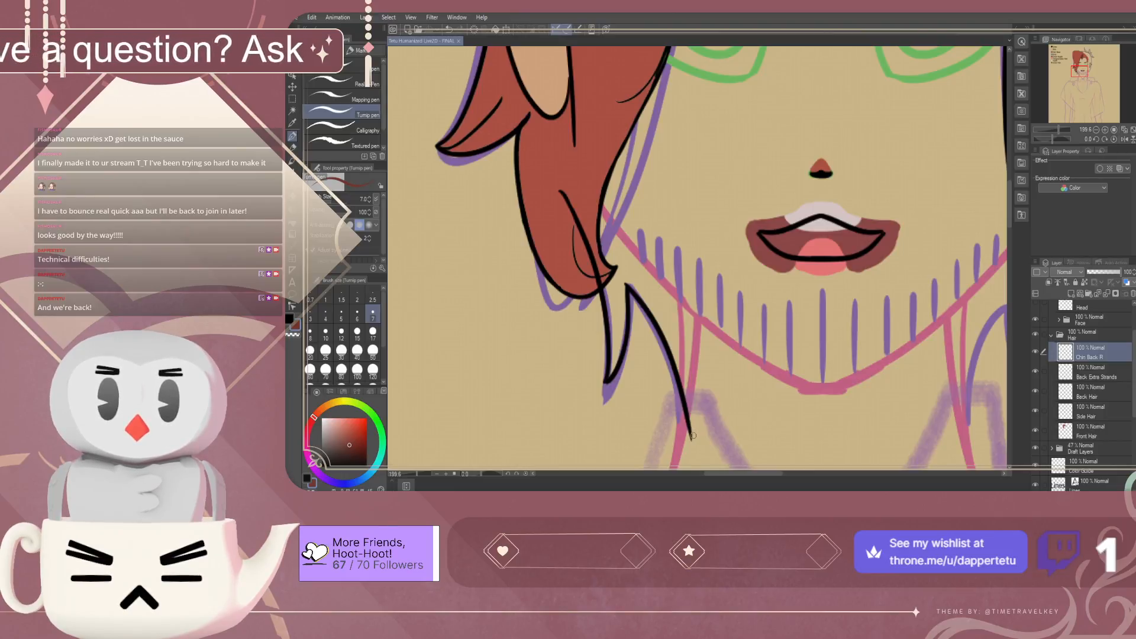
drag(693, 434, 689, 345)
scroll(693, 365, up, 4)
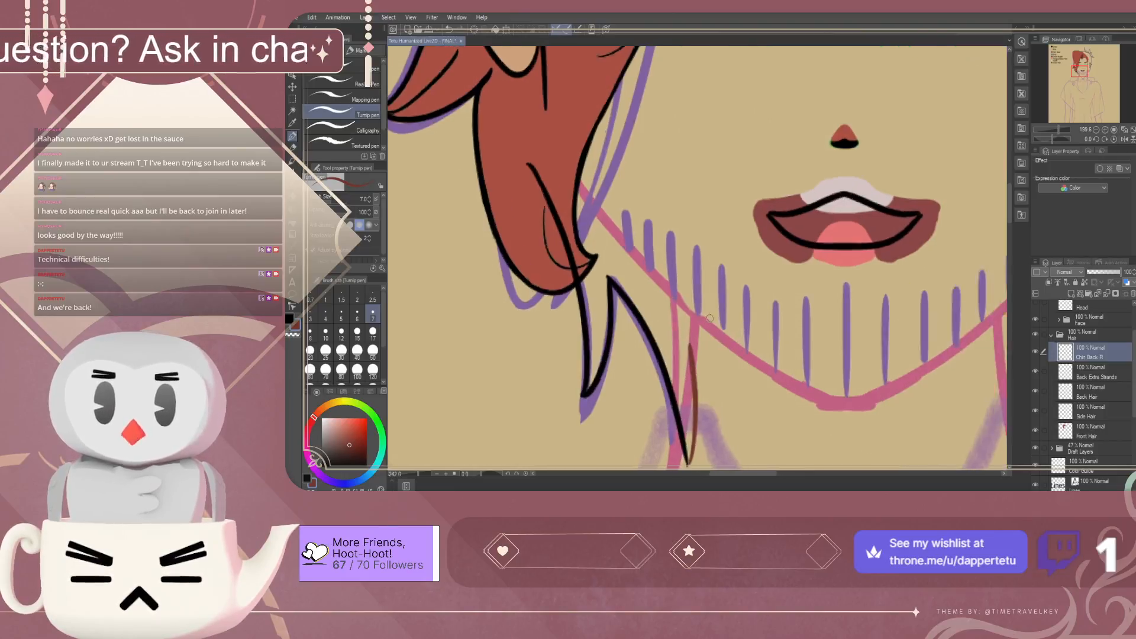
scroll(703, 457, up, 3)
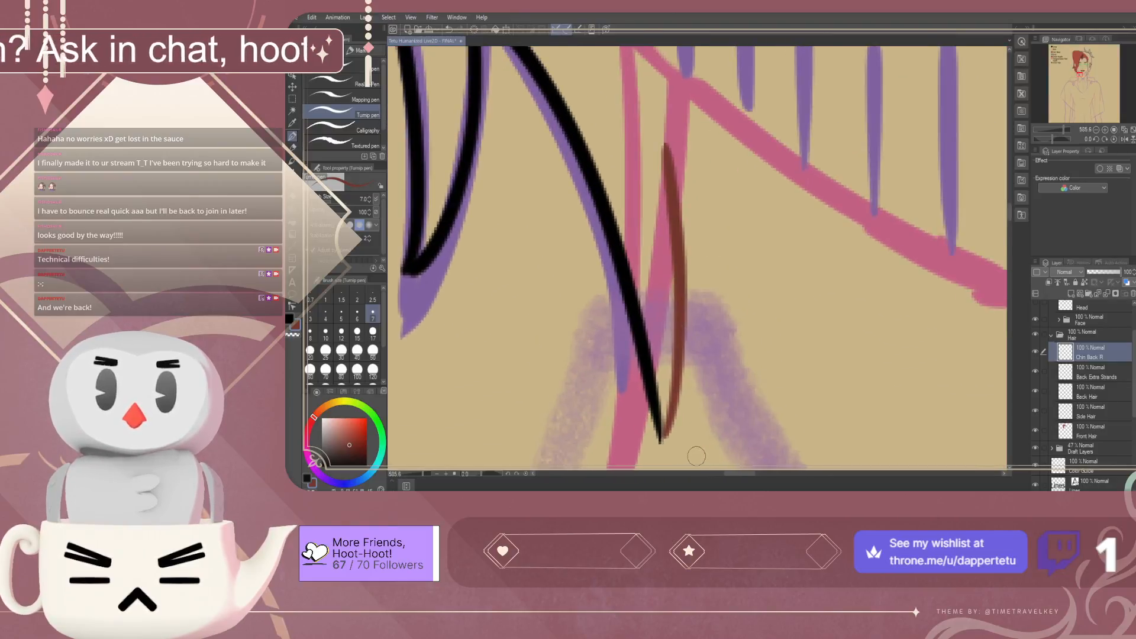
drag(653, 434, 662, 374)
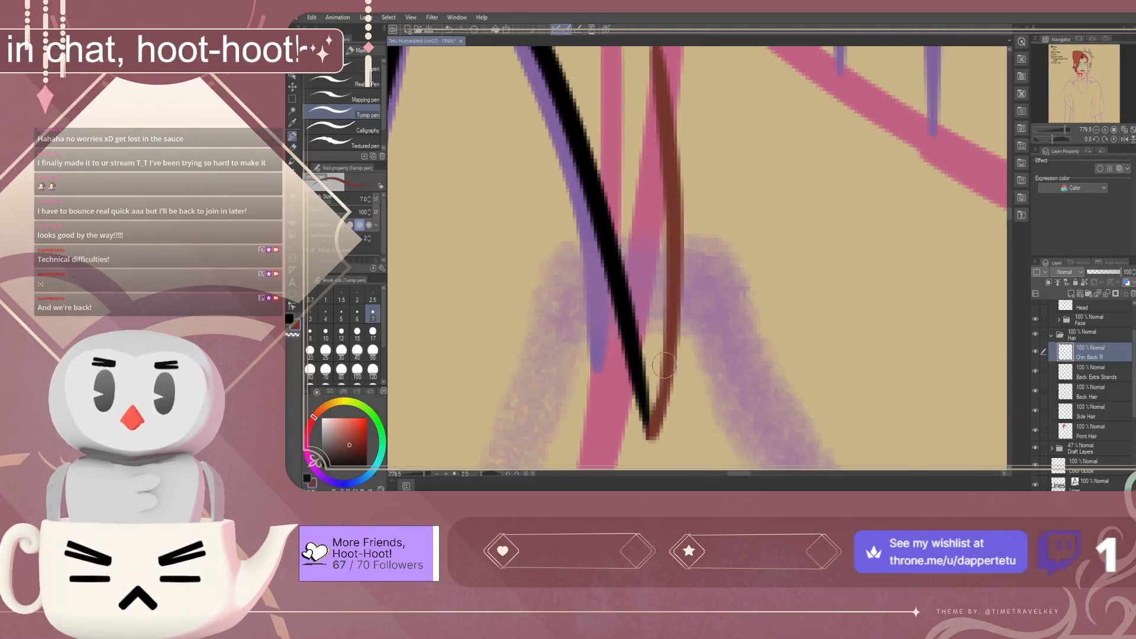
scroll(660, 374, down, 4)
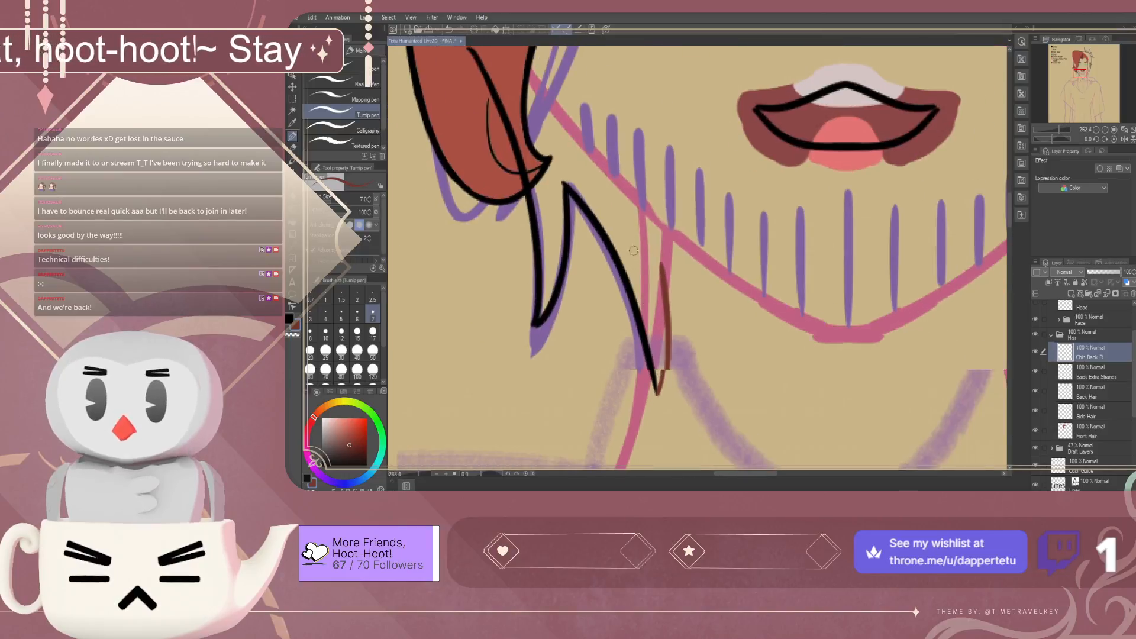
Extend the brown edge line upward to the jawline, redrawing the stroke until it follows the strand smoothly
scroll(645, 257, up, 3)
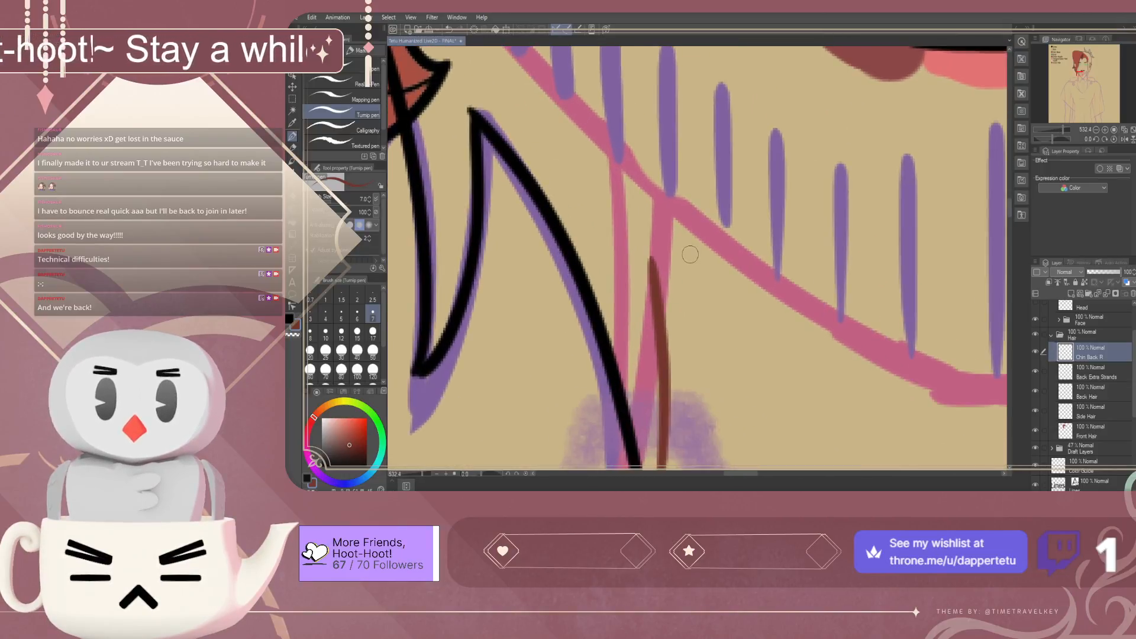
mouse_move(662, 462)
mouse_down()
mouse_move(674, 222)
mouse_move(670, 266)
mouse_up()
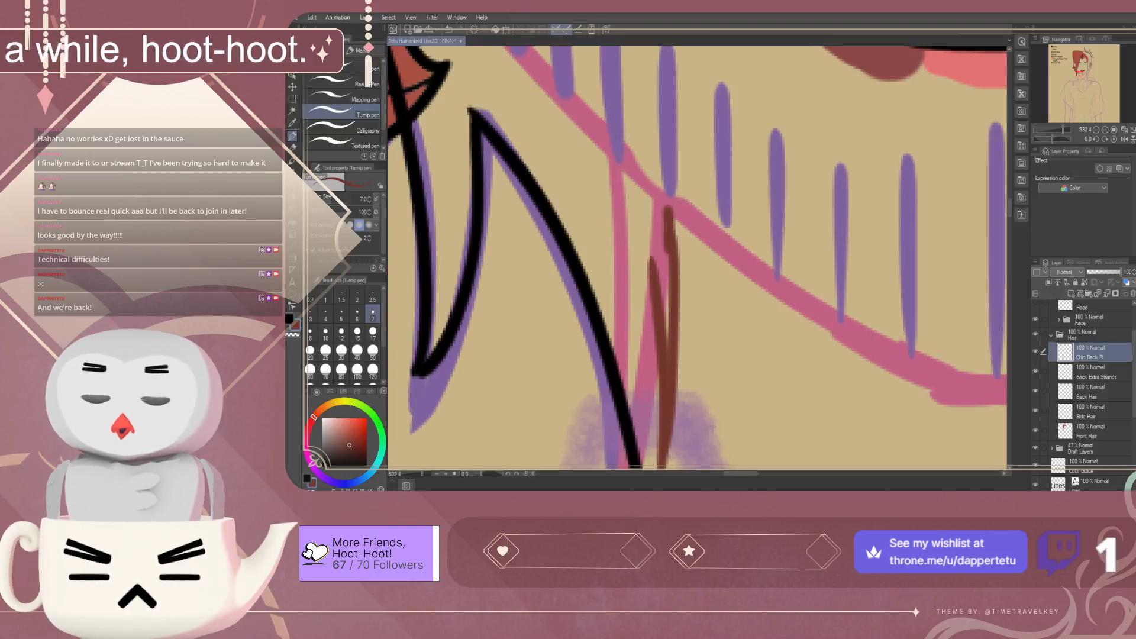
key(ctrl+z)
drag(668, 211, 669, 255)
key(ctrl+z)
drag(667, 212, 667, 249)
scroll(668, 249, down, 4)
scroll(657, 208, up, 2)
scroll(656, 208, up, 1)
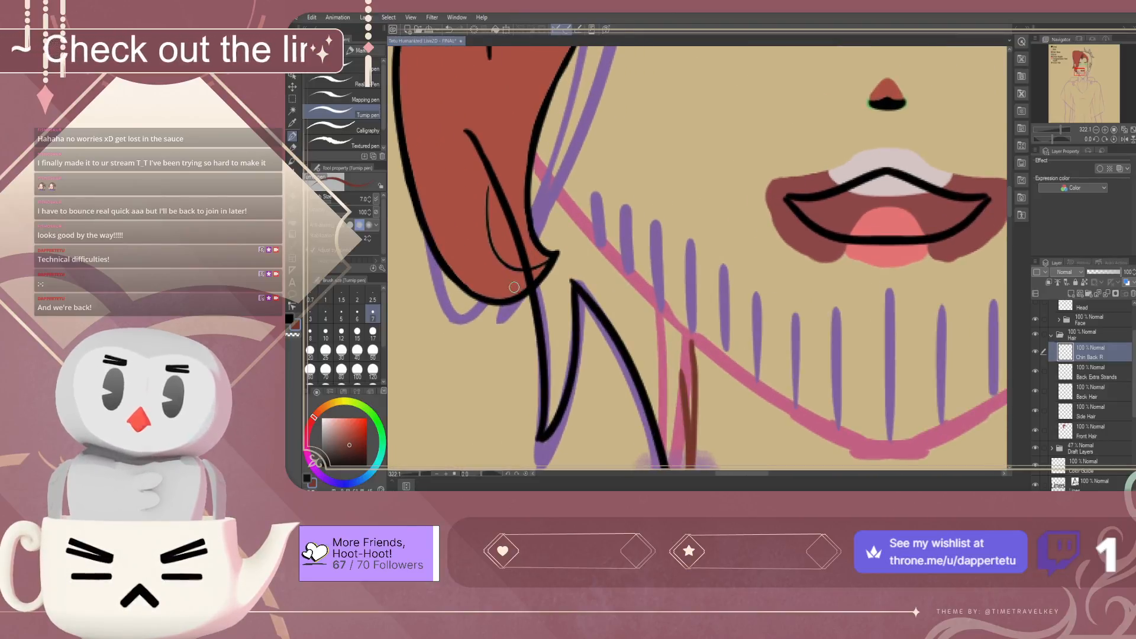
Draw the strand's curved brown top edge from its upper point over the jaw into the beard, redoing the stroke until it fits
drag(465, 127, 612, 231)
key(ctrl+z)
drag(467, 128, 612, 250)
key(ctrl+z)
mouse_move(466, 127)
mouse_down()
mouse_move(529, 148)
mouse_move(651, 224)
mouse_up()
key(ctrl+z)
drag(466, 127, 636, 236)
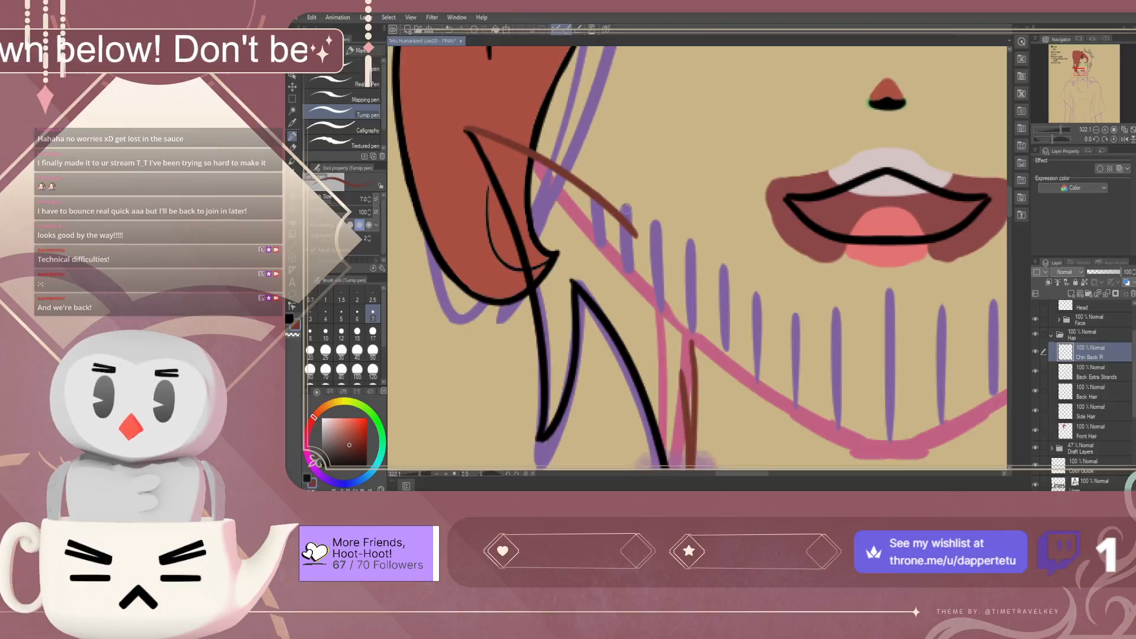
key(ctrl+z)
drag(465, 127, 634, 235)
key(ctrl+z)
mouse_move(469, 128)
mouse_down()
mouse_move(554, 145)
mouse_move(685, 266)
mouse_up()
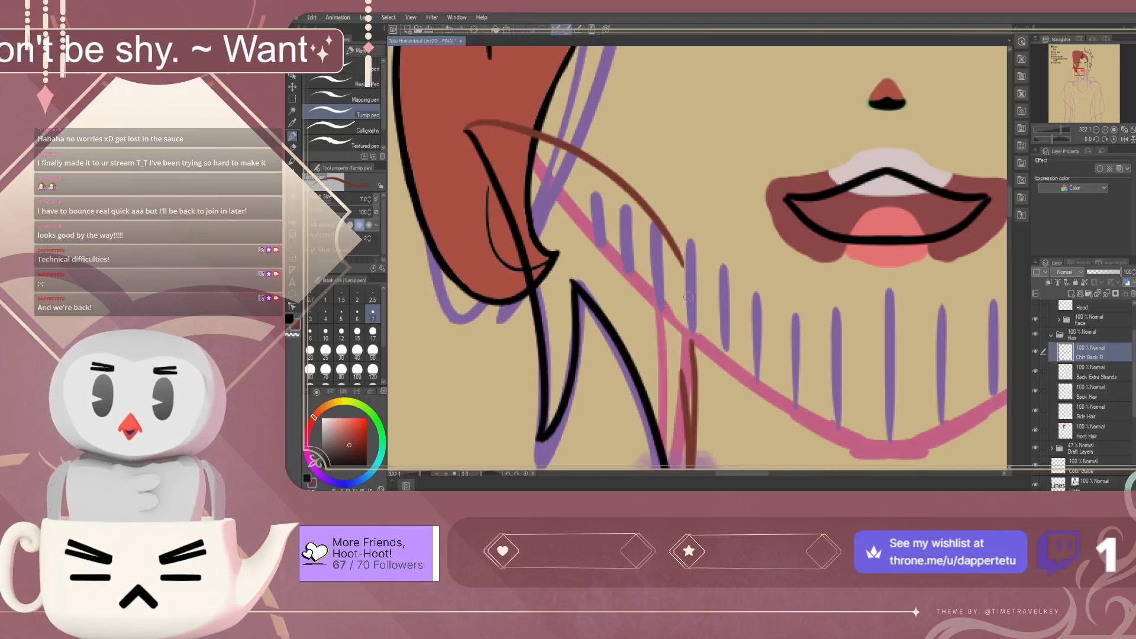
Join the curved top edge to the vertical neck edge with a smooth brown stroke, retrying until the outline is closed
mouse_move(693, 439)
mouse_down()
mouse_move(697, 316)
mouse_move(646, 211)
mouse_up()
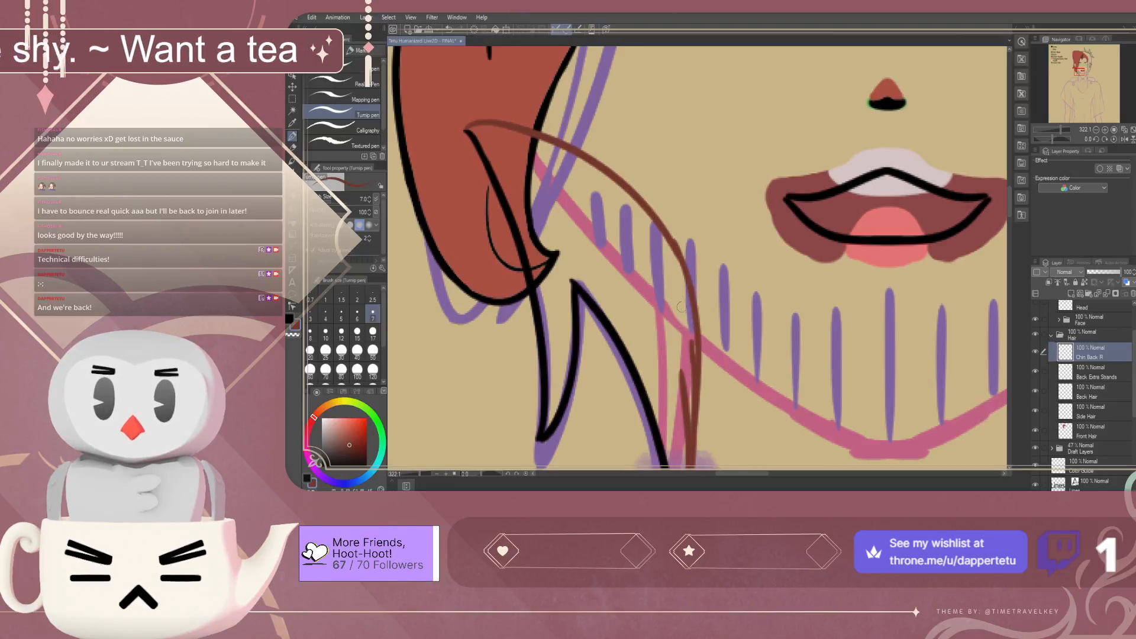
key(ctrl+z)
drag(694, 376, 658, 233)
key(ctrl+z)
drag(694, 383, 656, 229)
key(ctrl+z)
drag(694, 382, 679, 293)
key(ctrl+z)
drag(694, 374, 659, 228)
key(ctrl+z)
mouse_move(694, 375)
mouse_down()
mouse_move(692, 310)
mouse_move(660, 234)
mouse_up()
key(ctrl+z)
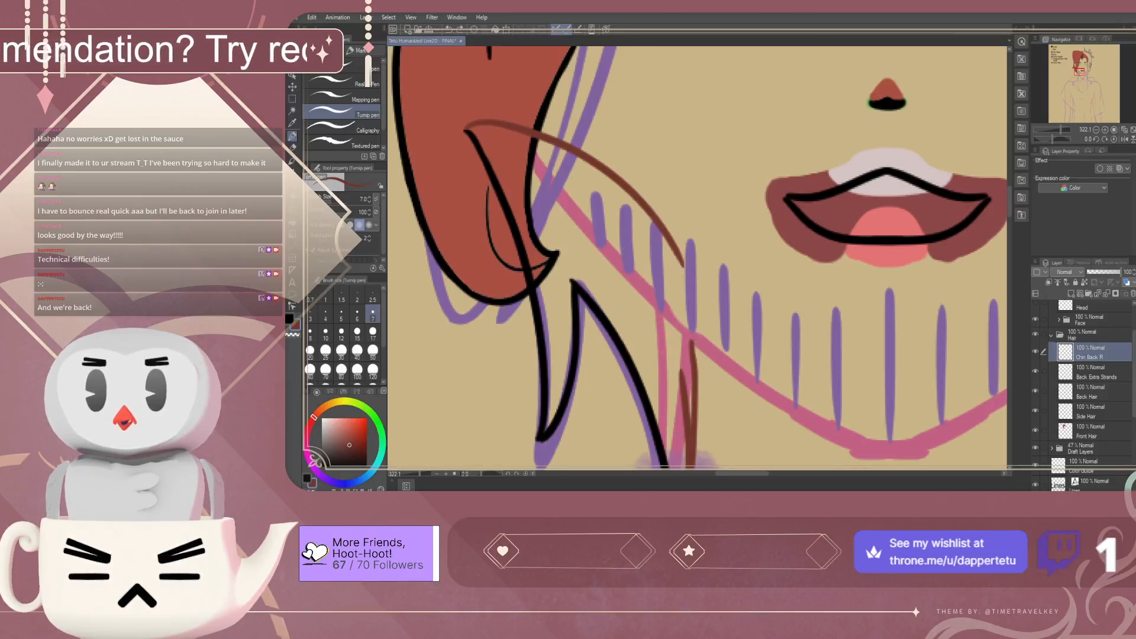
drag(697, 382, 681, 216)
key(ctrl+z)
mouse_move(694, 398)
mouse_down()
mouse_move(680, 293)
mouse_move(656, 239)
mouse_up()
key(ctrl+z)
drag(695, 376, 658, 231)
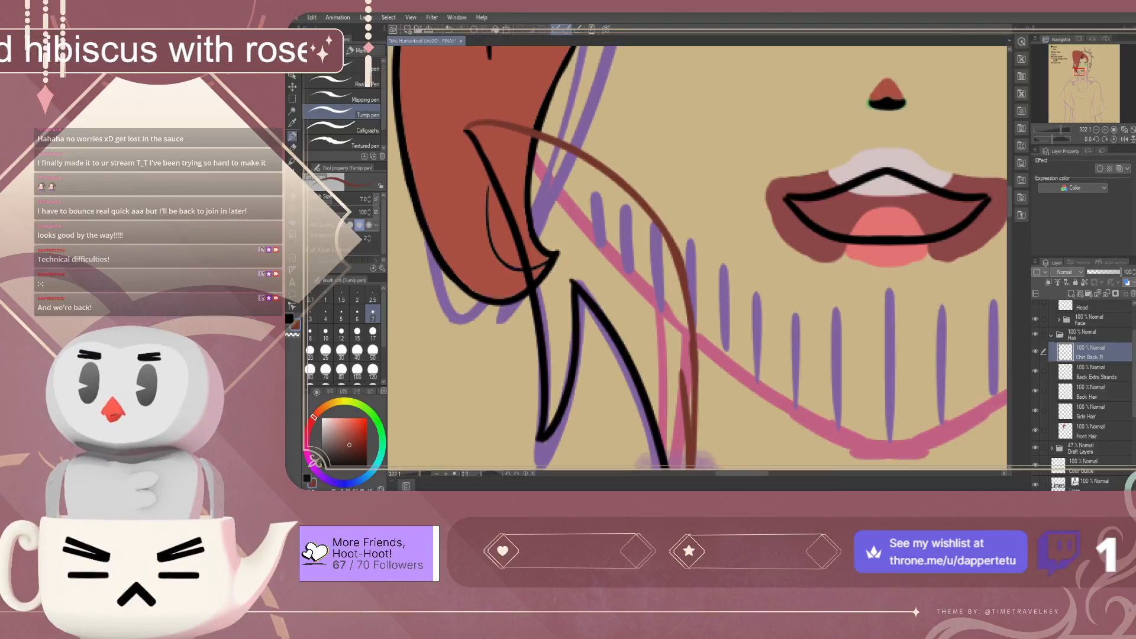
Fill the enclosed strand with the dark brown and paint over the unfilled gaps along its edges with the Turnip pen
key(g)
click(611, 255)
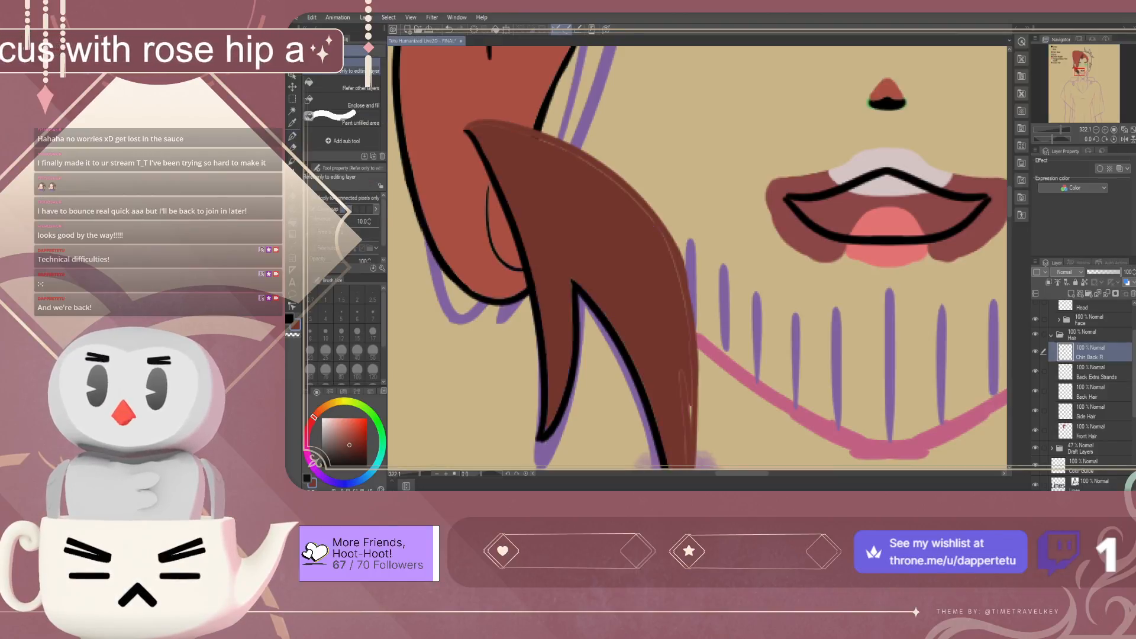
key(p)
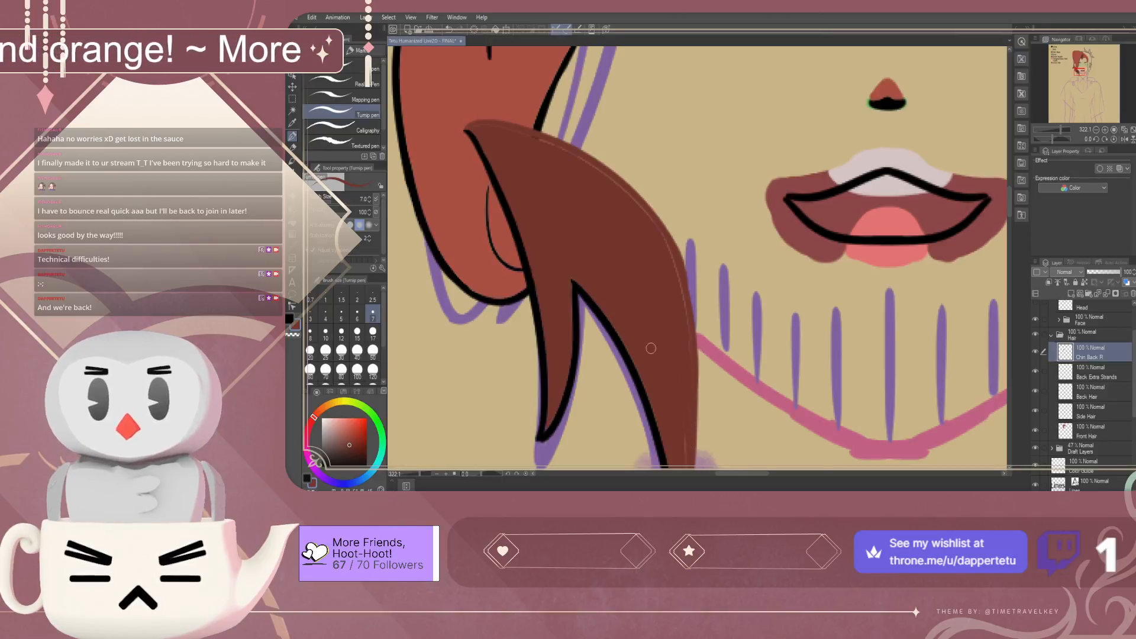
scroll(657, 379, down, 4)
scroll(659, 416, up, 6)
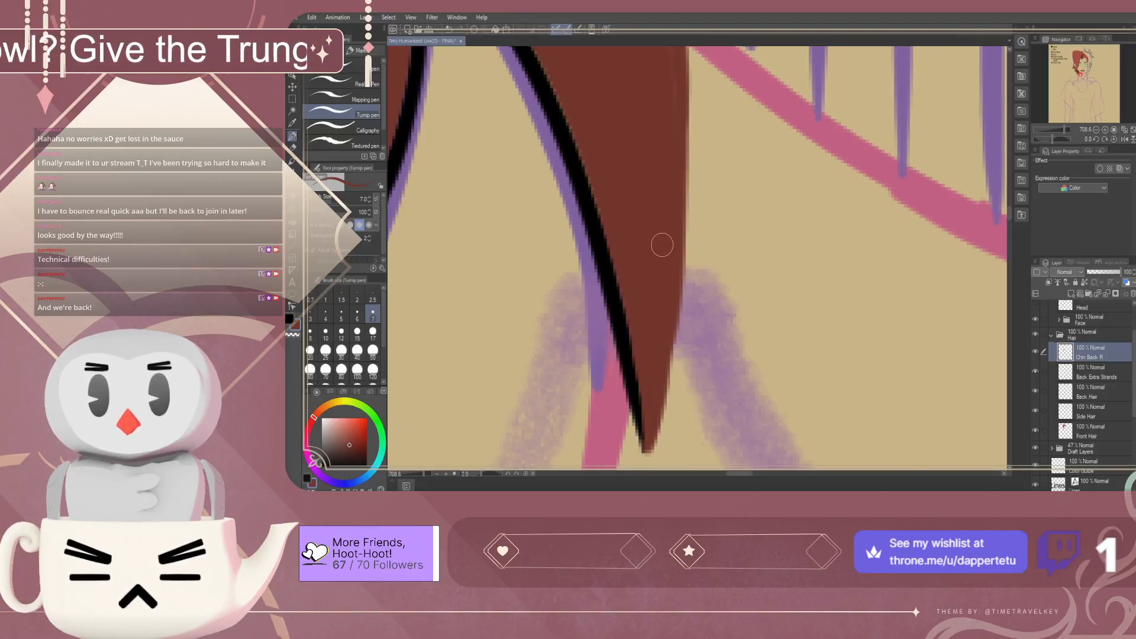
scroll(661, 237, down, 4)
scroll(662, 224, up, 4)
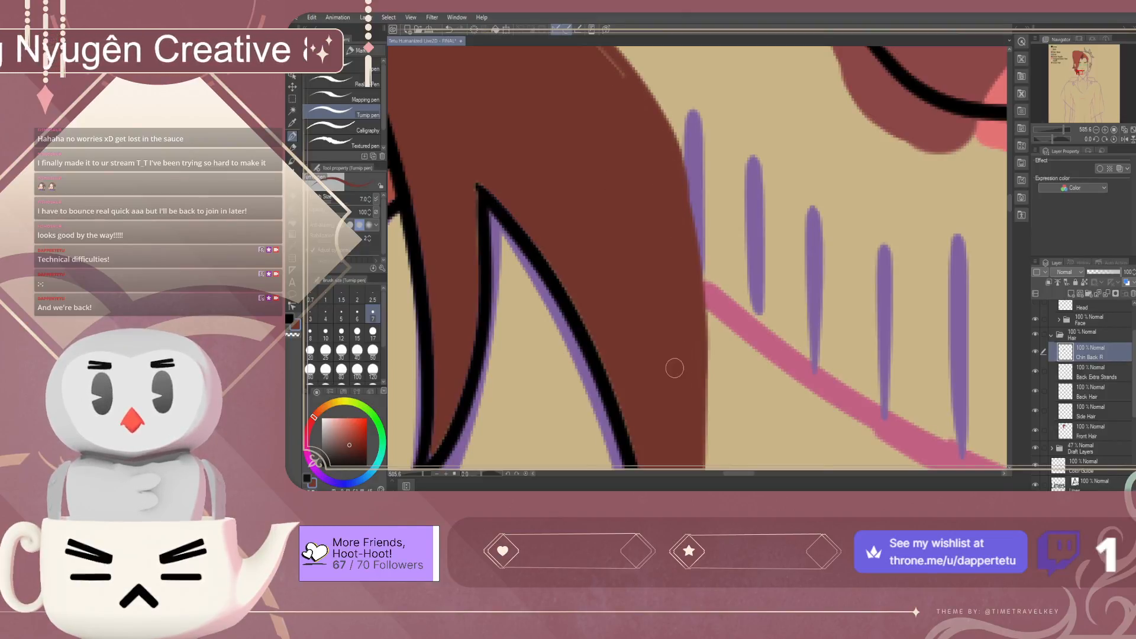
scroll(683, 427, down, 5)
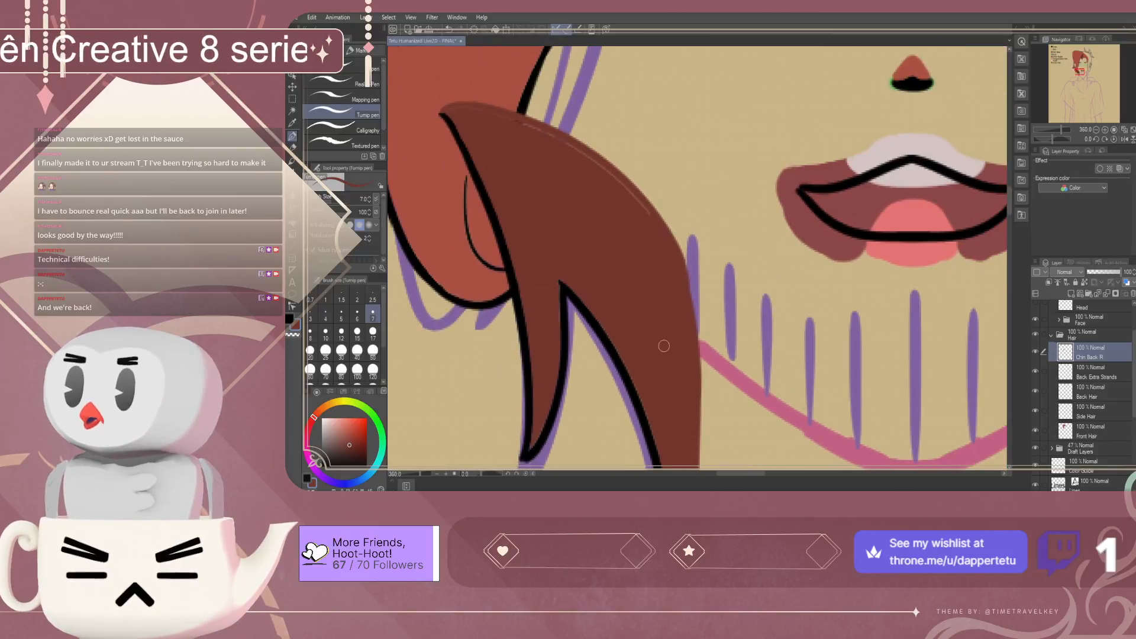
scroll(663, 343, down, 4)
scroll(612, 237, up, 7)
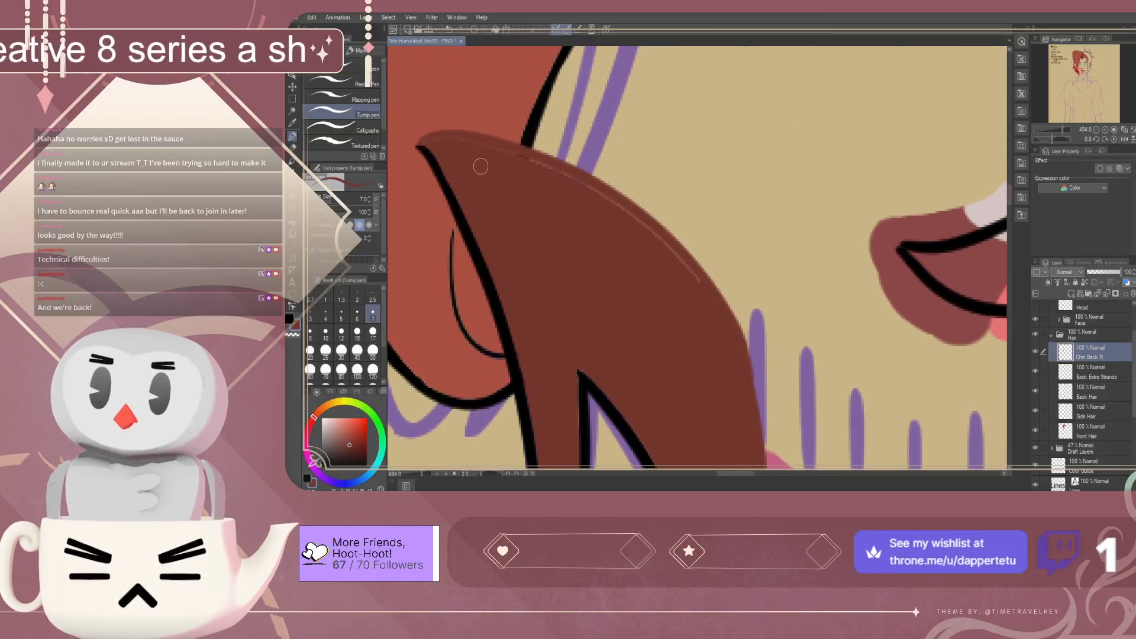
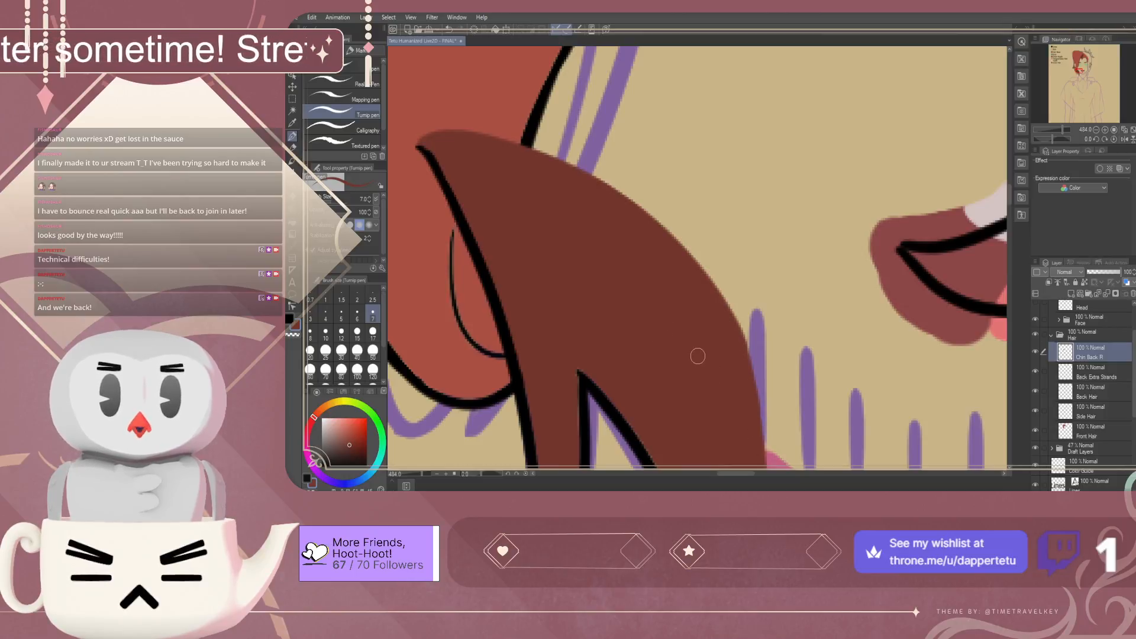
Examine the filled strand's edges and pointed tips for leftover gaps and check it against the whole head
scroll(697, 357, down, 4)
scroll(672, 368, up, 7)
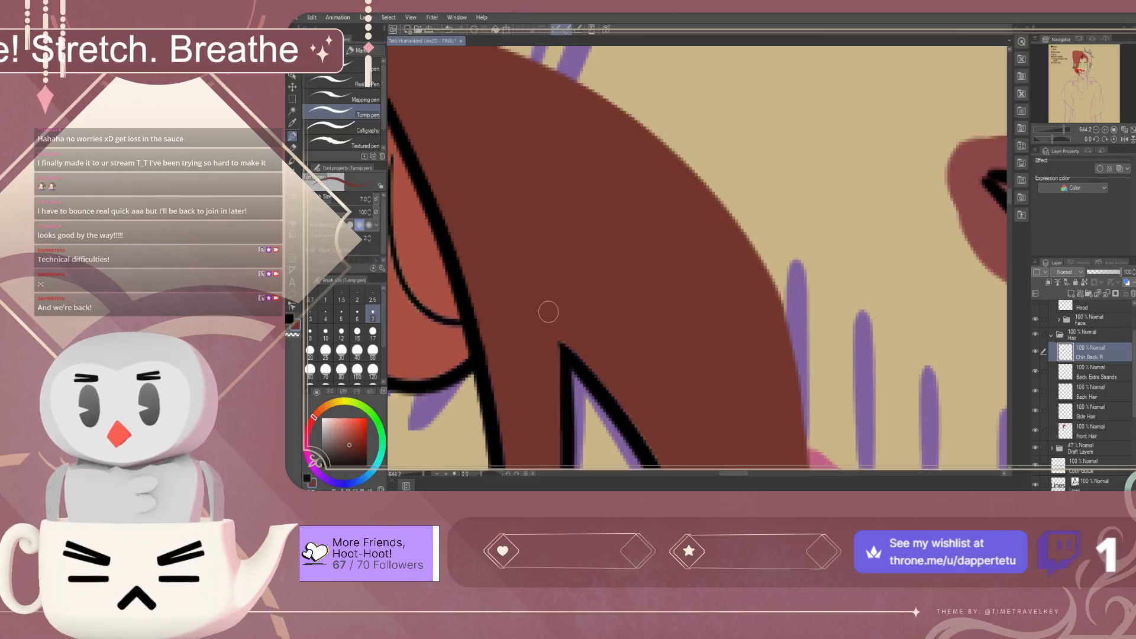
scroll(547, 318, down, 5)
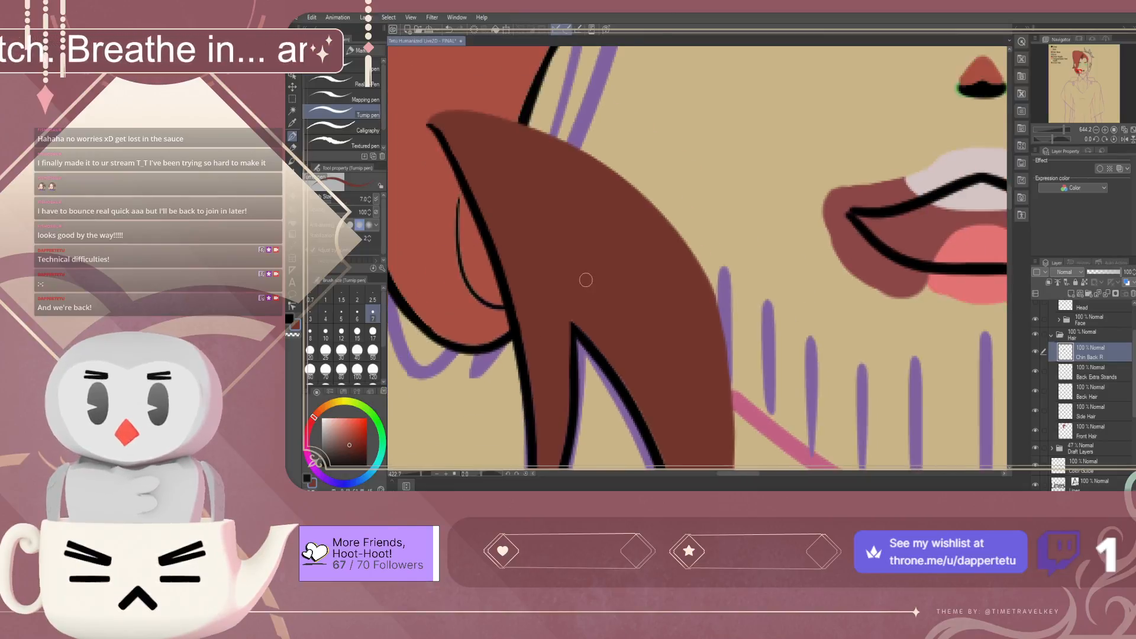
scroll(593, 284, up, 7)
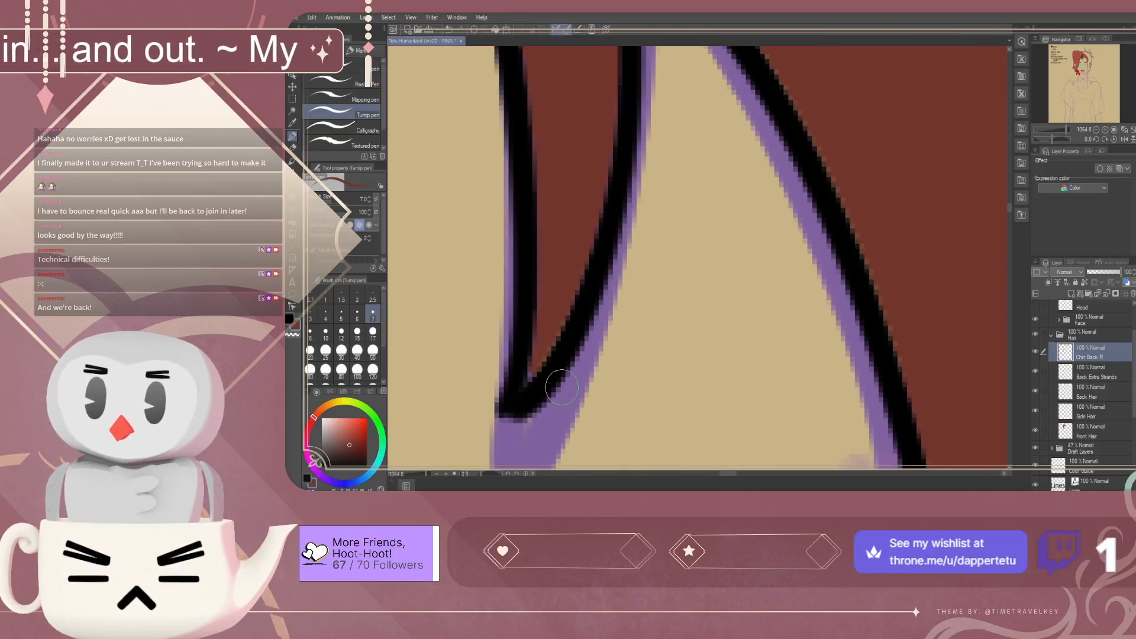
key(g)
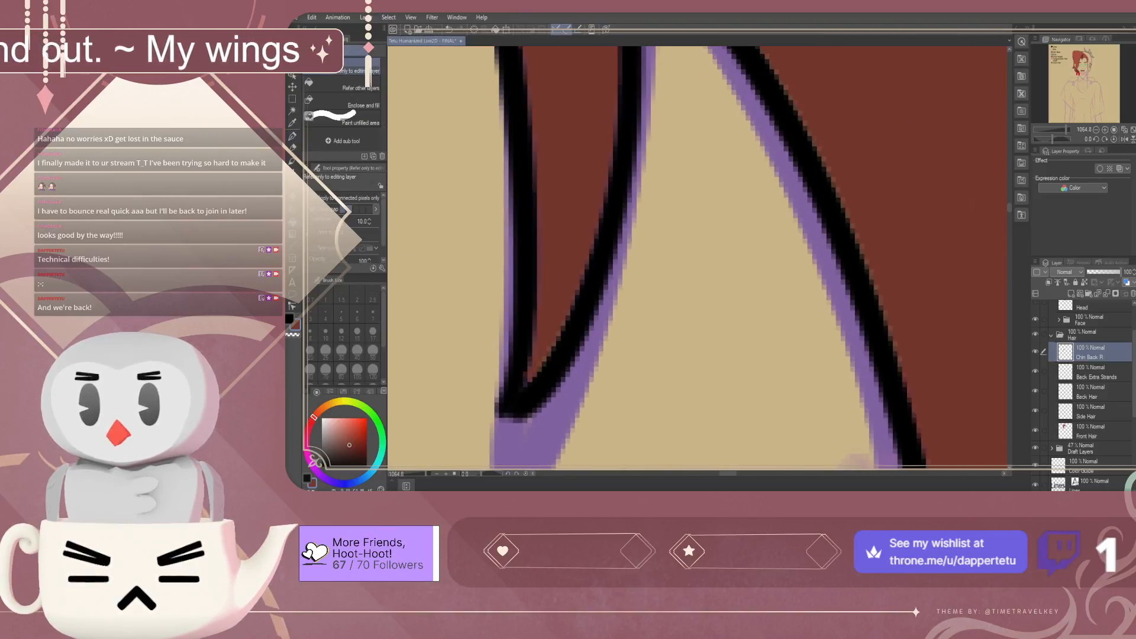
key(p)
scroll(589, 264, down, 2)
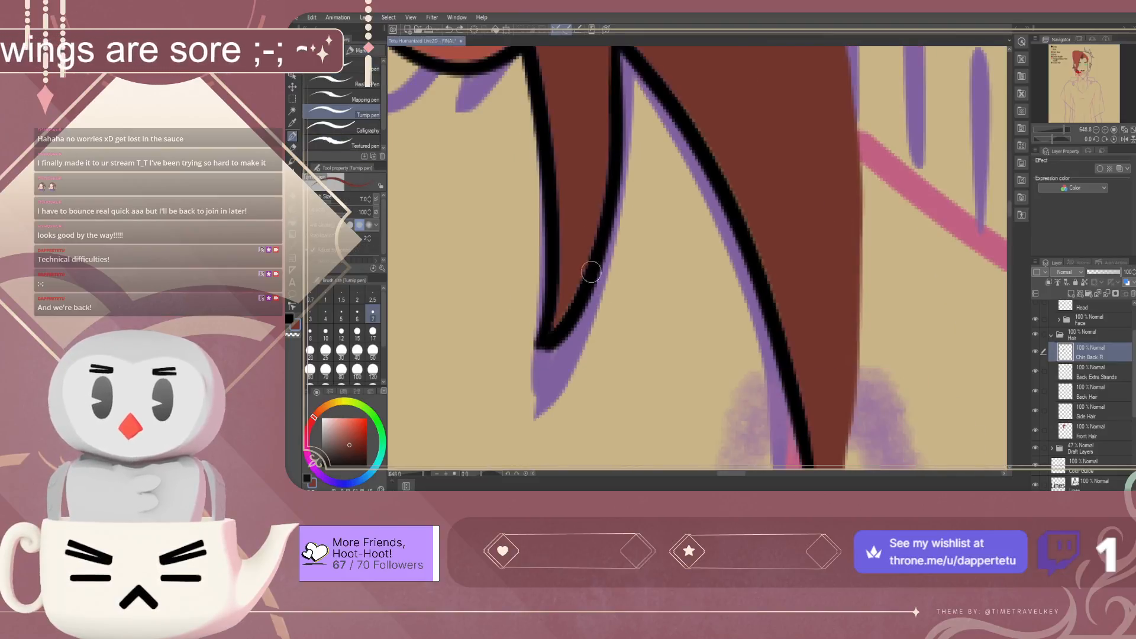
scroll(590, 264, down, 6)
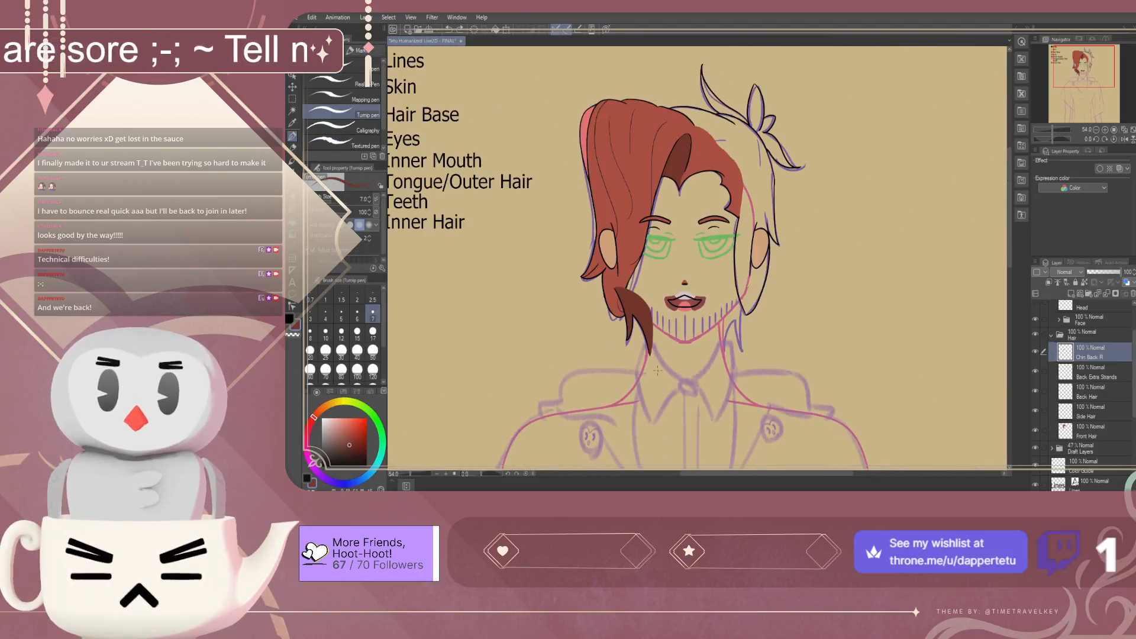
scroll(657, 370, up, 1)
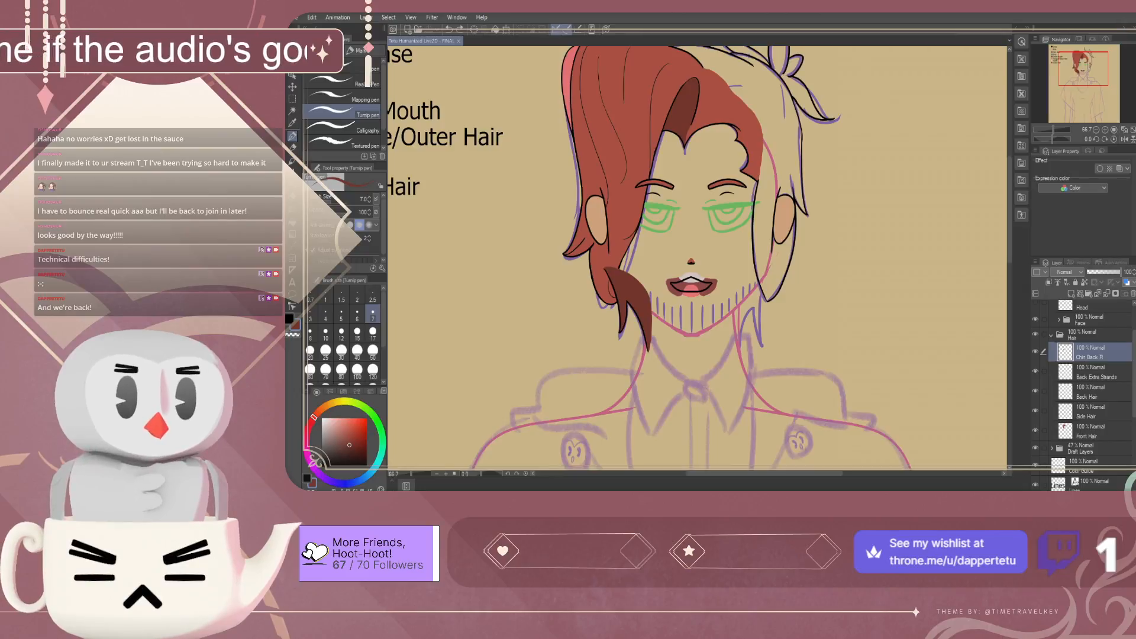
Duplicate the right chin strand onto a Chin Back L layer and flip the copy horizontally
key(ctrl+v)
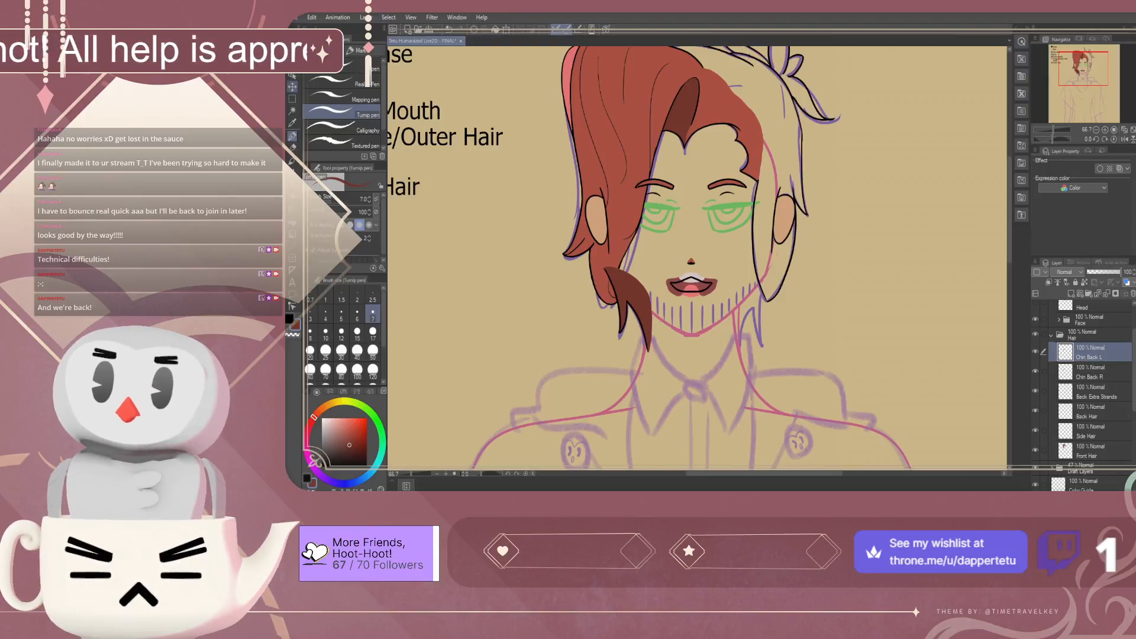
key(k)
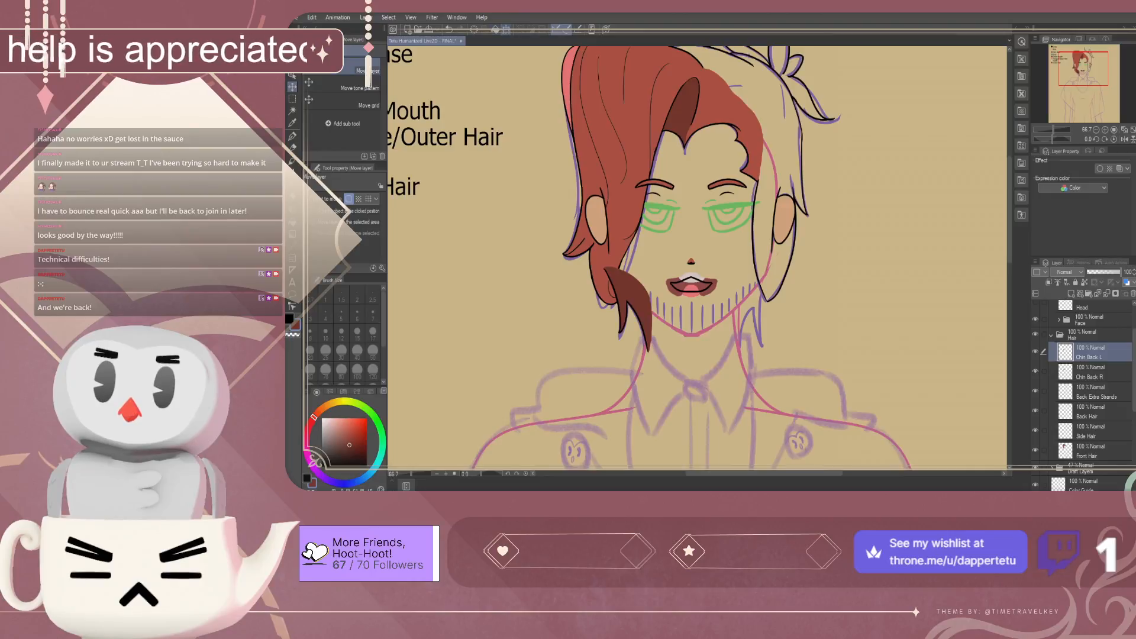
key(ctrl+t)
click(332, 200)
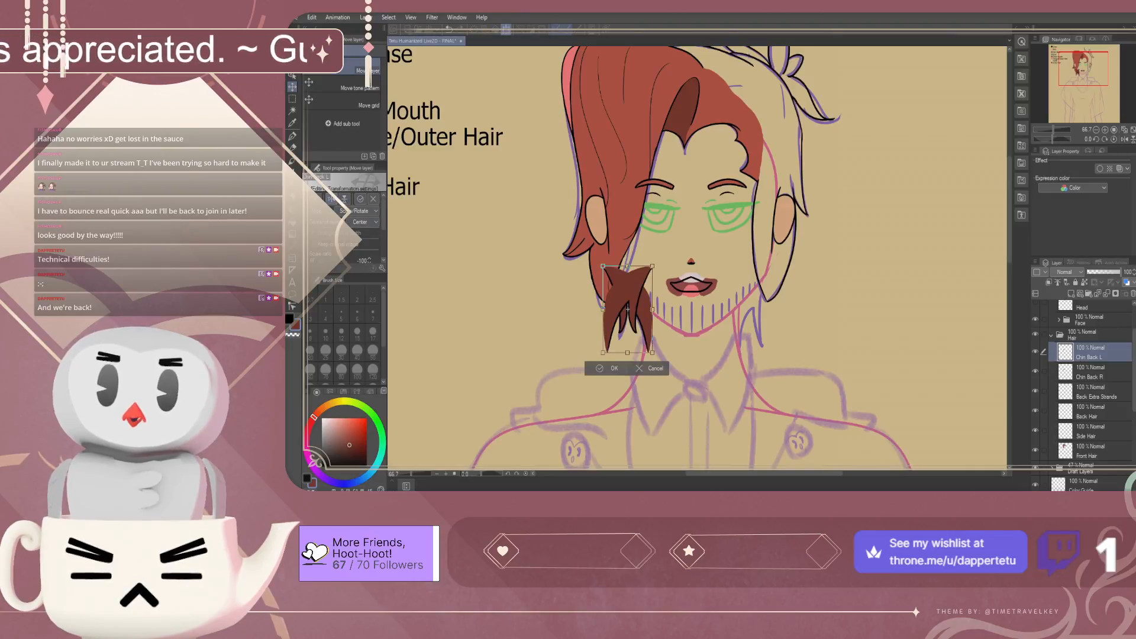
key(Return)
Move the flipped strand to the opposite side of the jaw and nudge it into alignment with the sketch
drag(628, 308, 755, 313)
drag(760, 301, 749, 303)
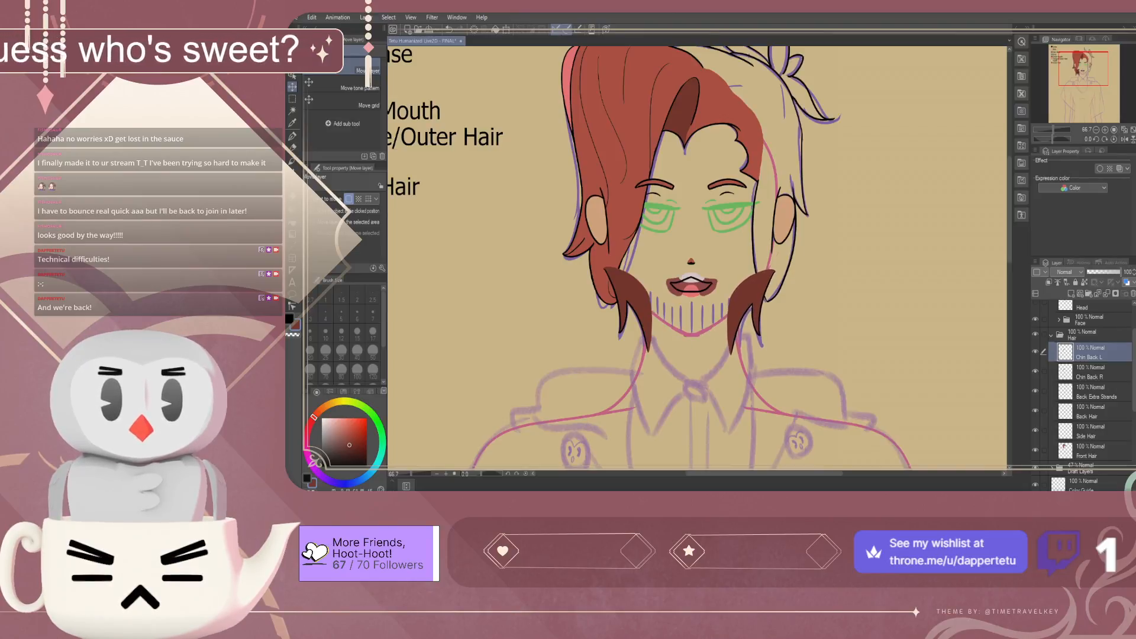
key(Right)
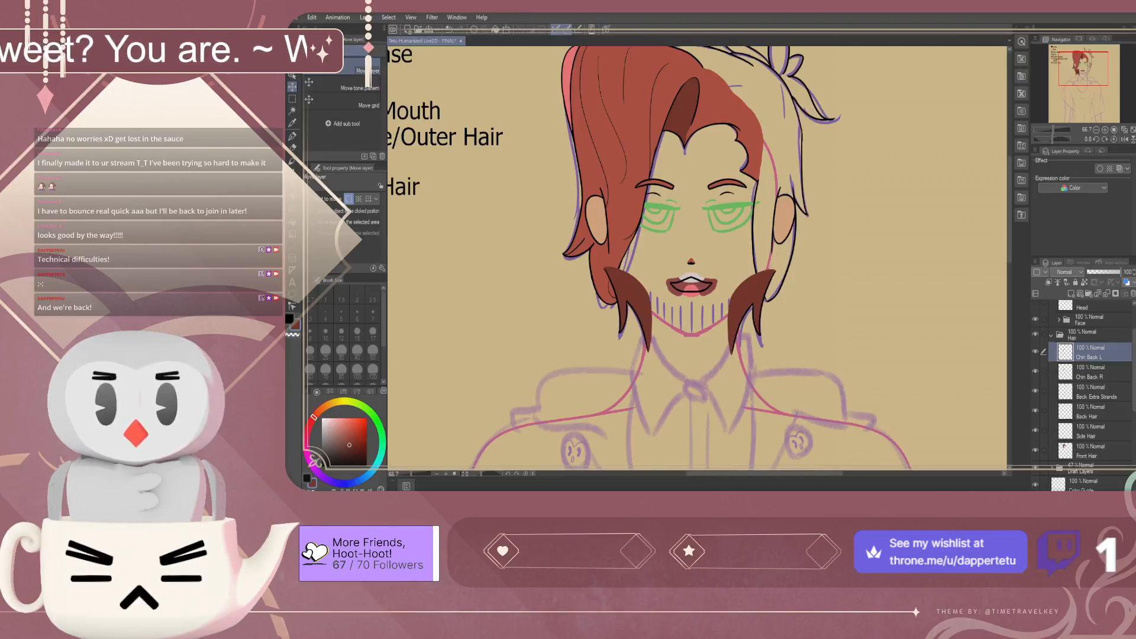
drag(750, 304, 752, 303)
key(Up)
key(Up)
key(Up)
key(Up)
key(Right)
key(Right)
key(Left)
key(Left)
key(Left)
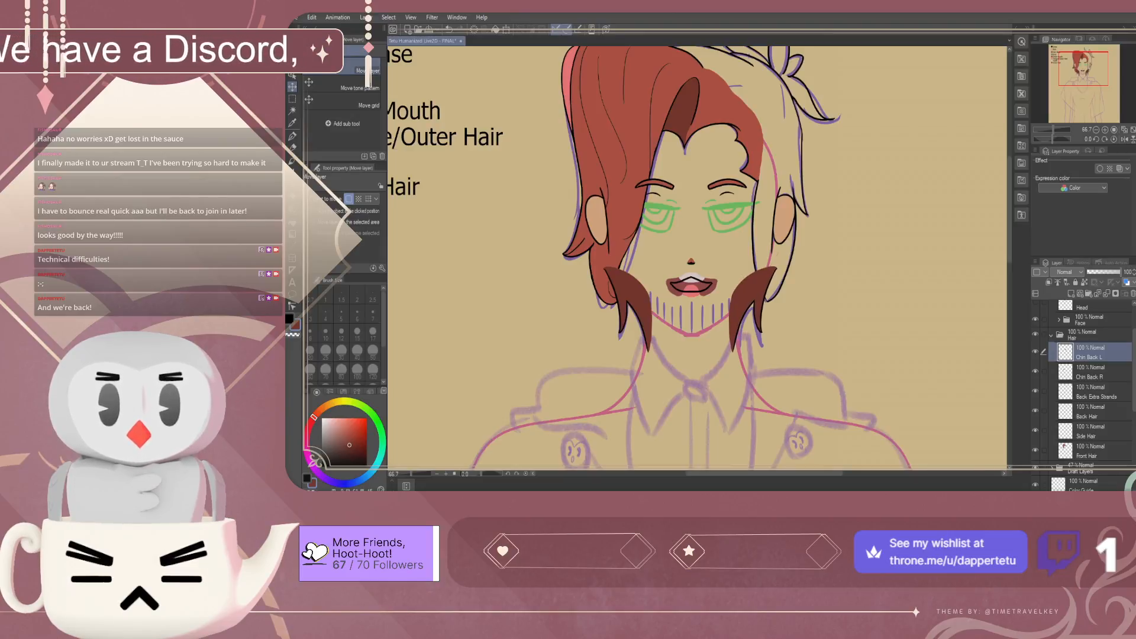
scroll(714, 316, down, 3)
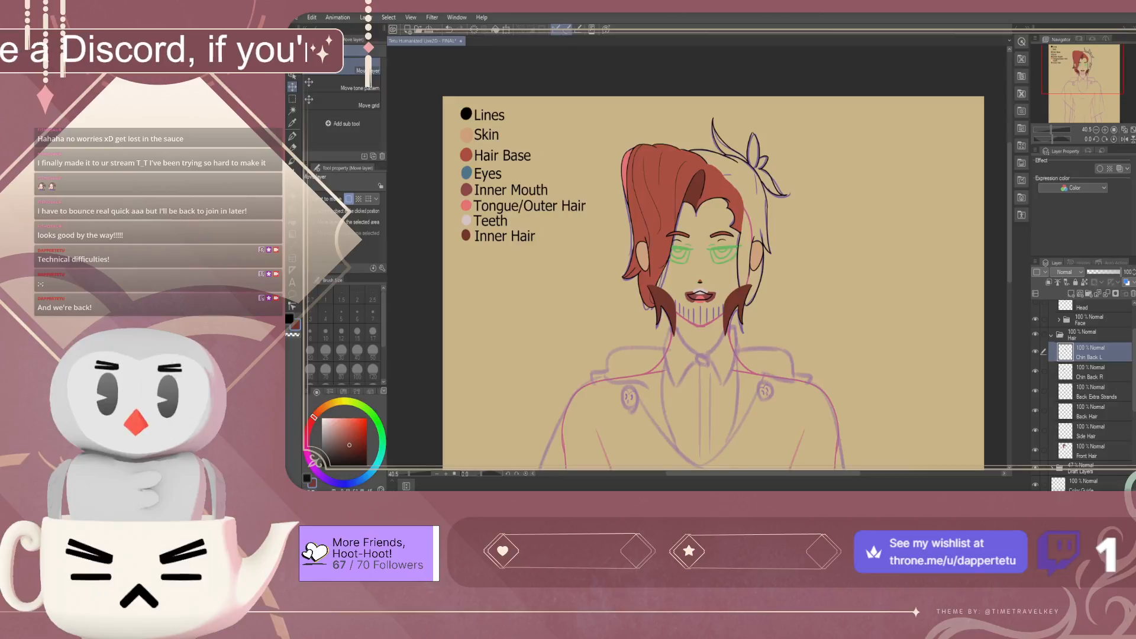
scroll(714, 317, up, 2)
Move the Front Hair layer to the top of the Hair folder, above the chin strand layers
click(1093, 372)
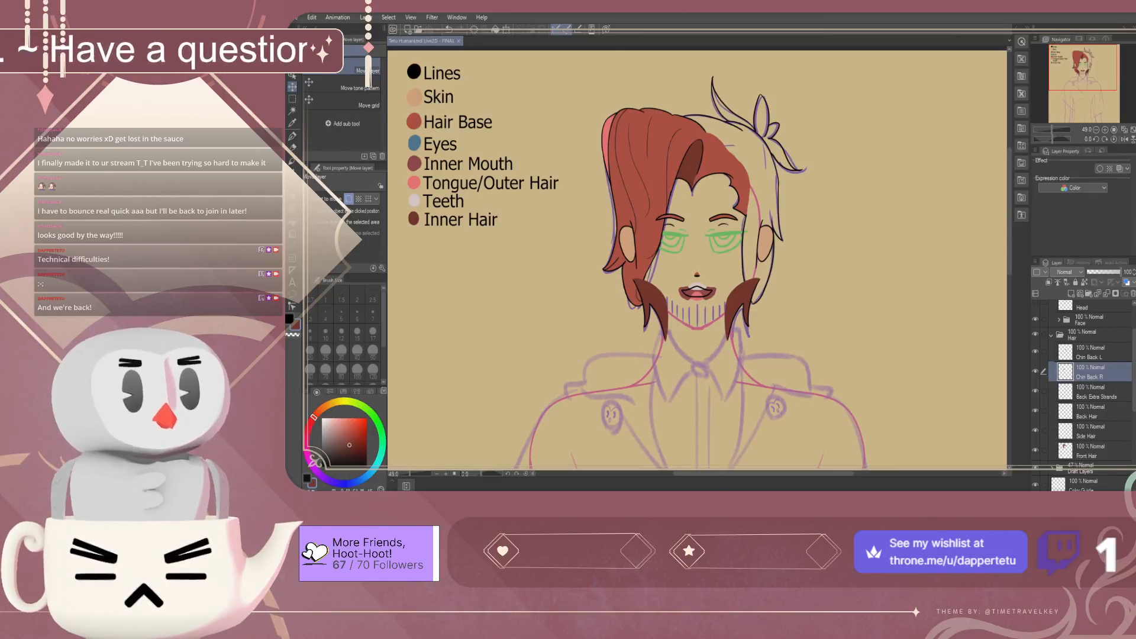
drag(1090, 450, 1089, 343)
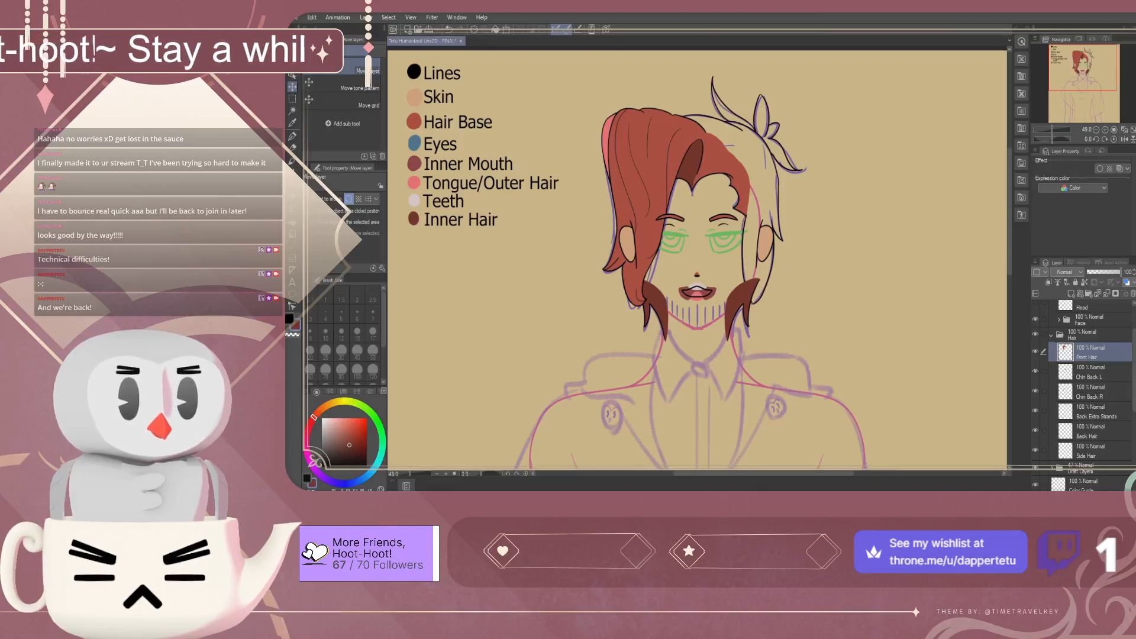
Show the Head layer and move the Hair folder above the Head Face folder so the hair overlaps the face
mouse_move(1089, 335)
mouse_down()
mouse_move(1089, 320)
mouse_move(1088, 333)
mouse_up()
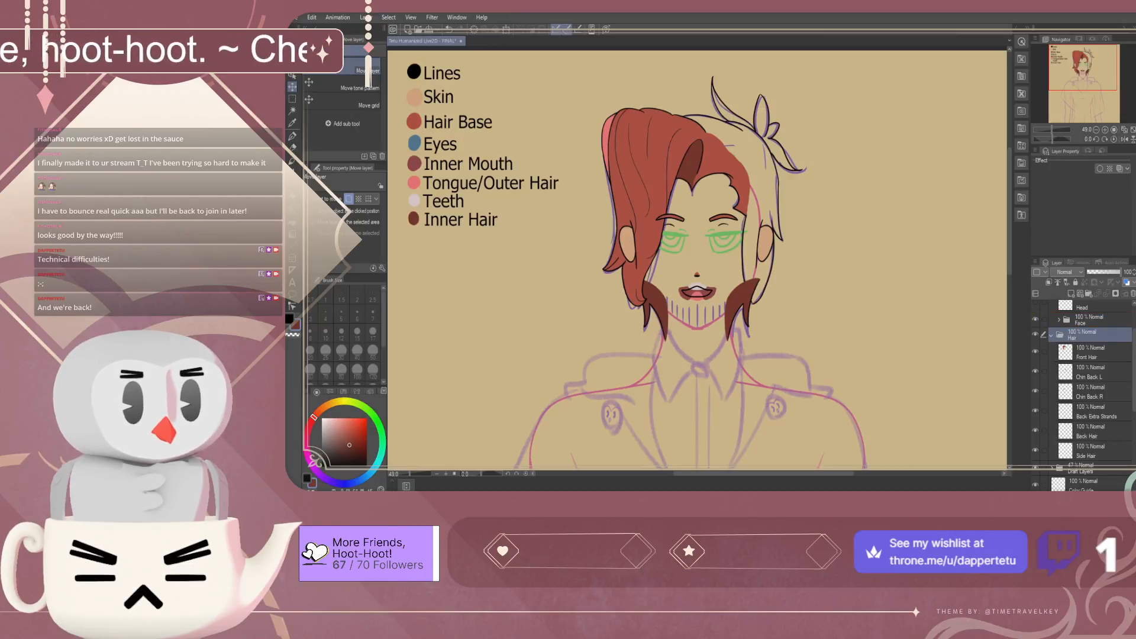
scroll(1088, 355, up, 2)
click(1051, 373)
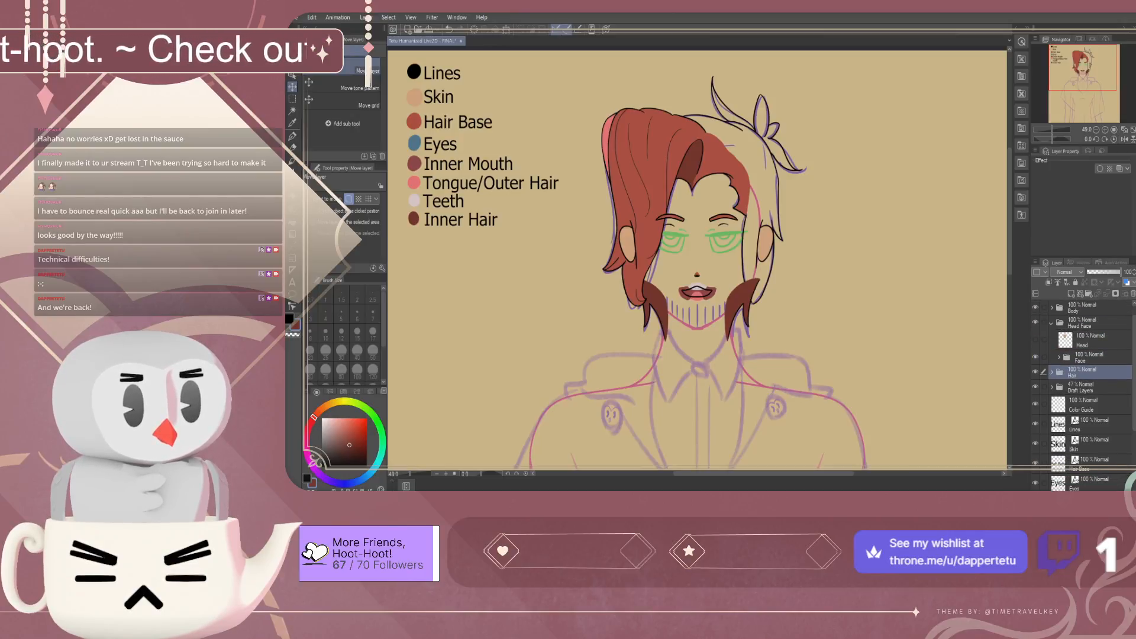
click(1035, 340)
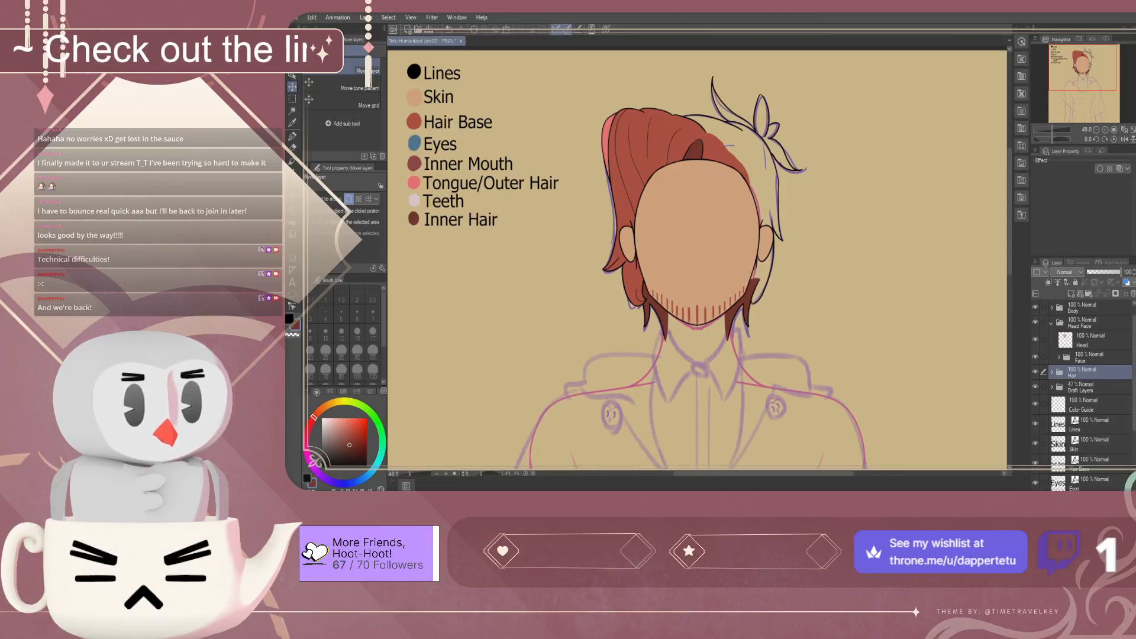
drag(1089, 372, 1089, 323)
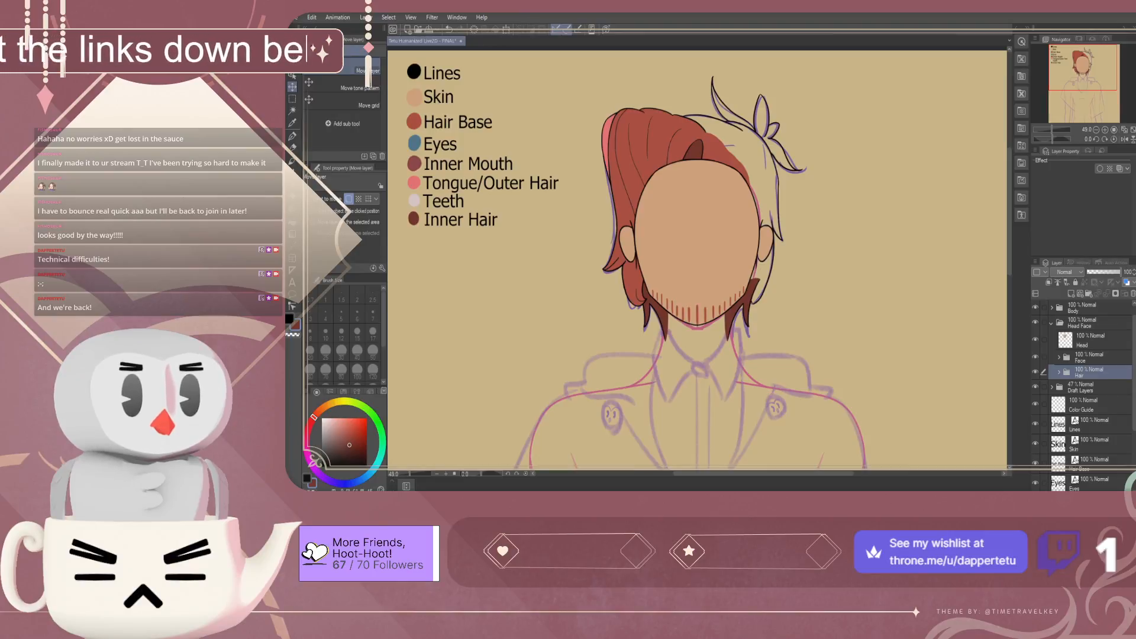
drag(1088, 372, 1089, 316)
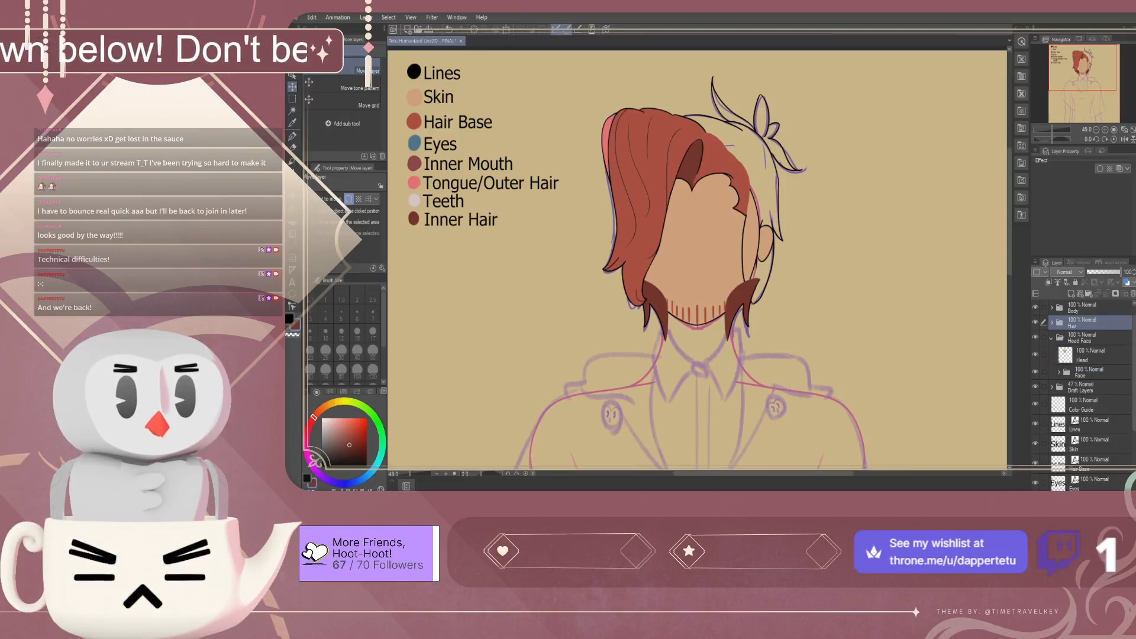
click(1052, 322)
scroll(1082, 390, down, 2)
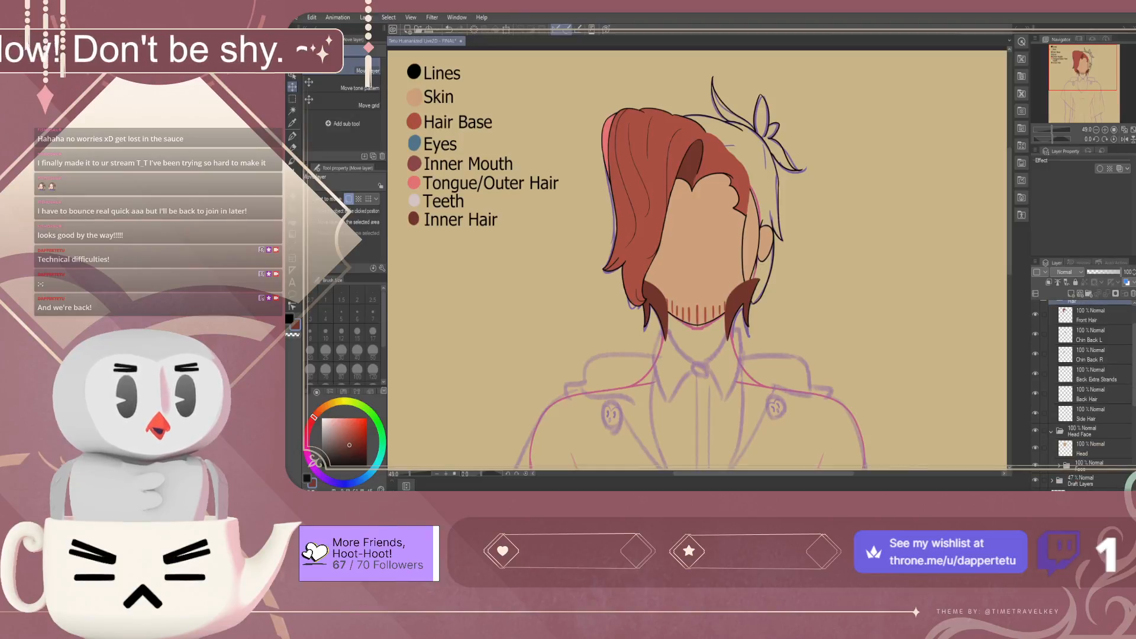
Look through the hair and face layers and toggle the Chin Back R layer's visibility to check what it holds
click(696, 290)
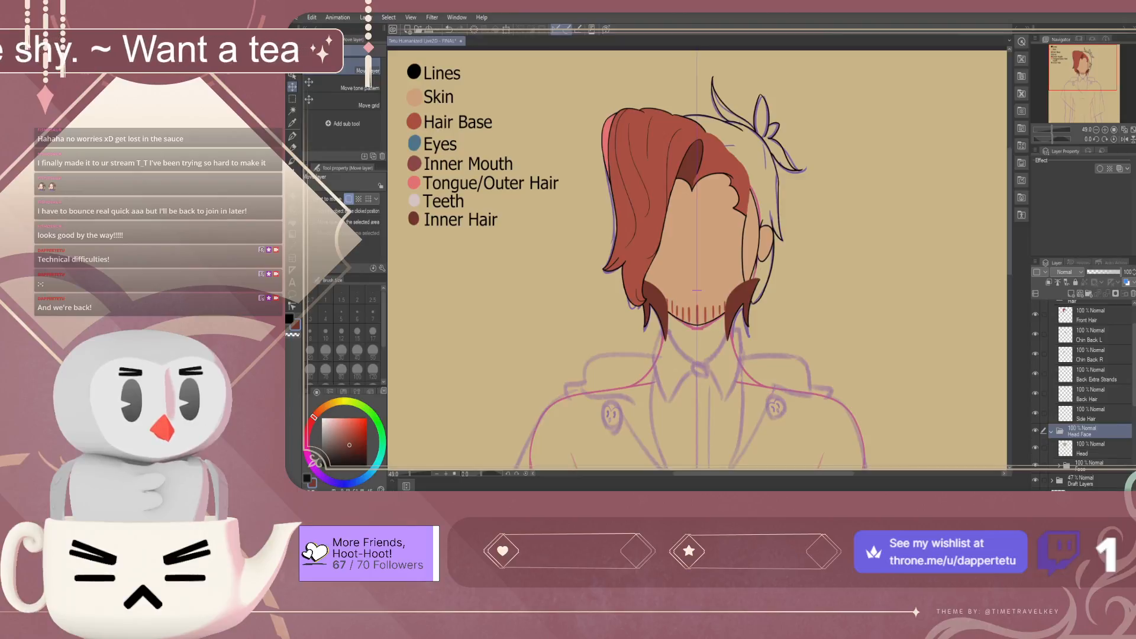
scroll(1088, 391, down, 2)
scroll(1089, 391, up, 4)
scroll(1088, 391, down, 1)
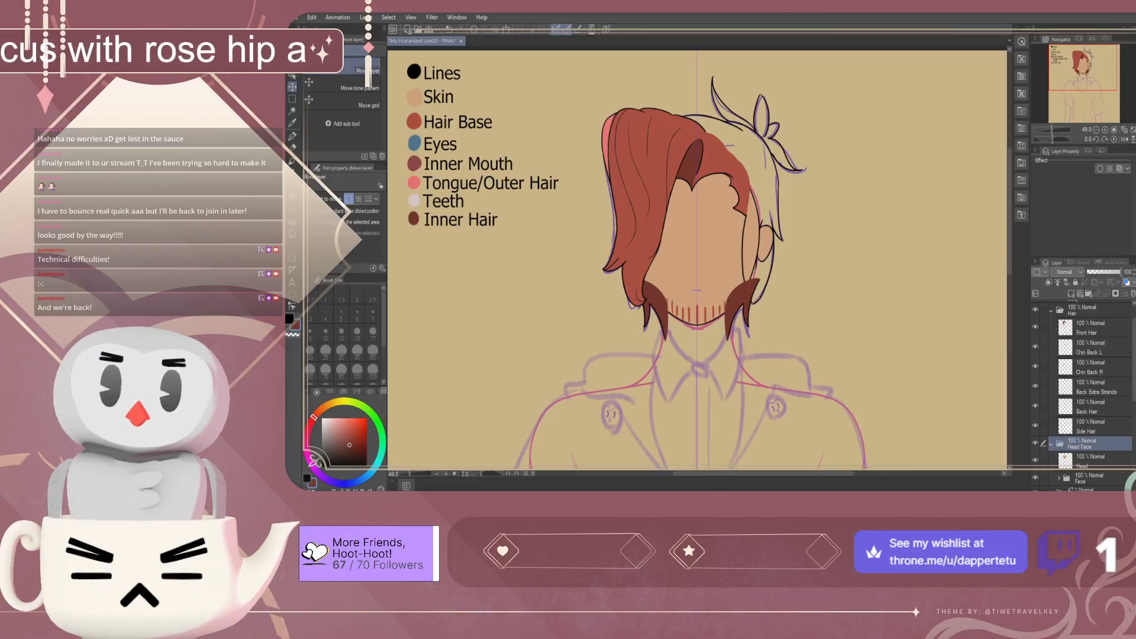
scroll(1083, 391, down, 2)
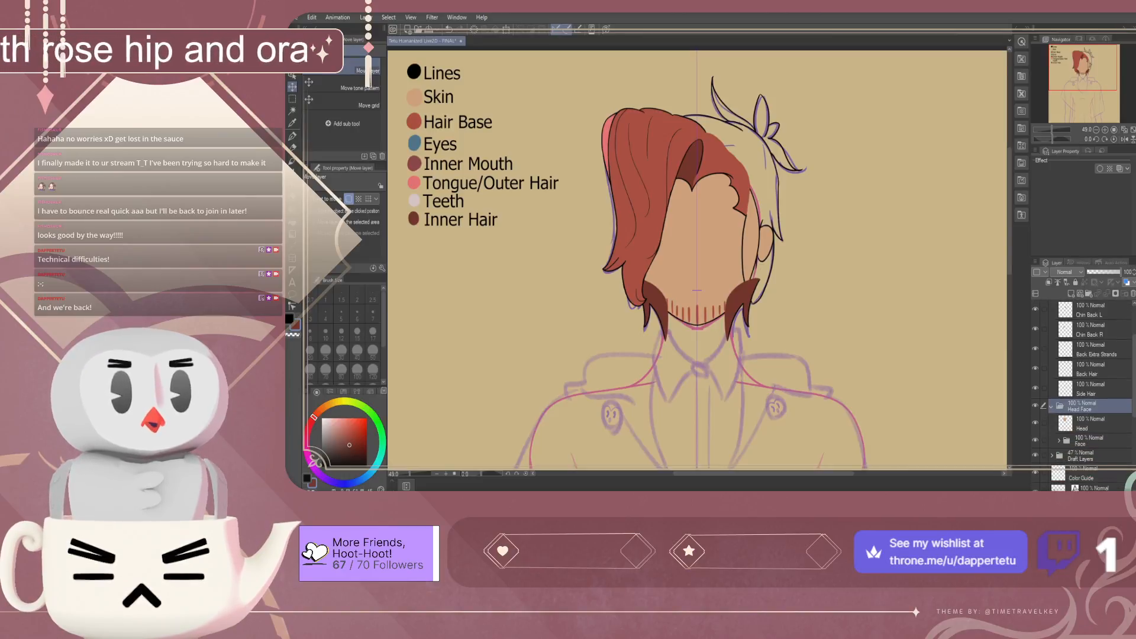
scroll(1083, 390, up, 1)
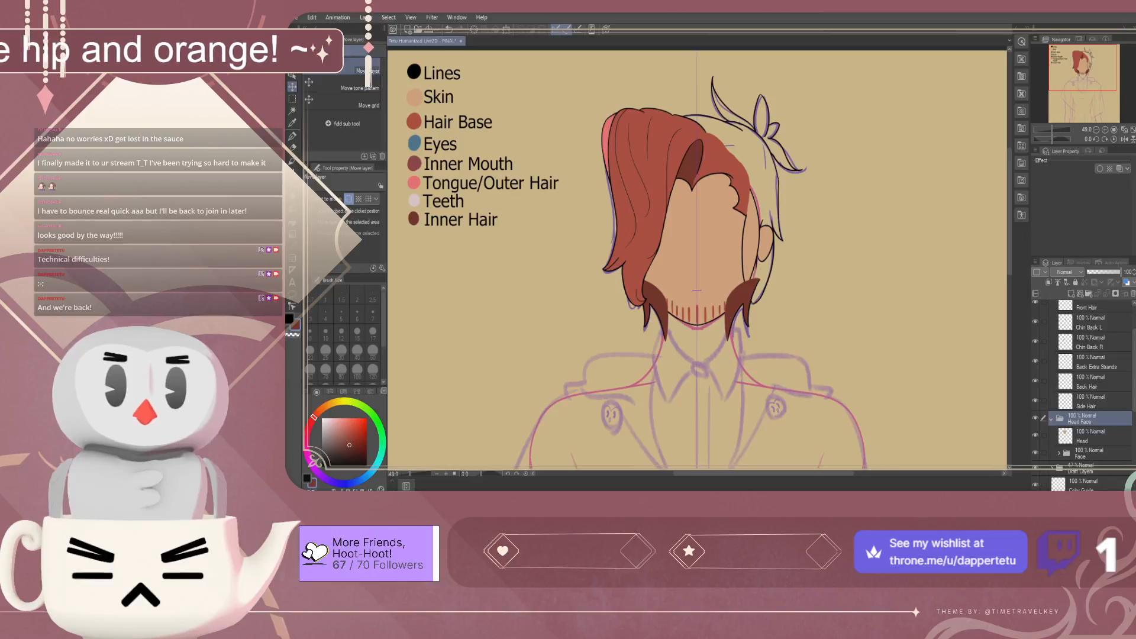
click(1089, 342)
click(1034, 342)
click(1034, 341)
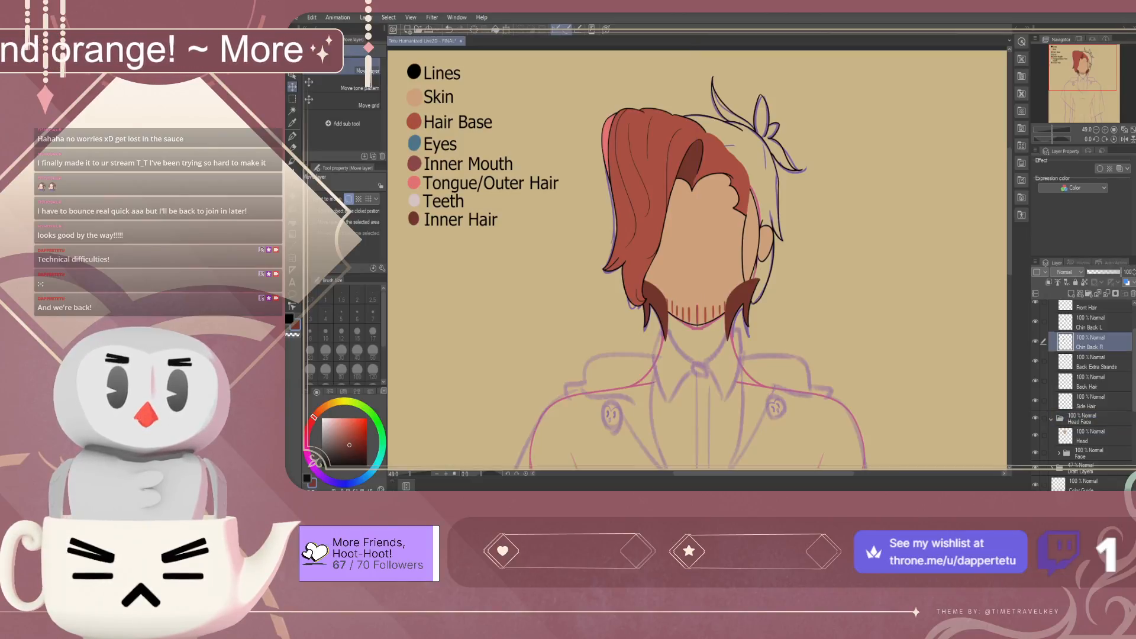
click(1034, 341)
click(1034, 341)
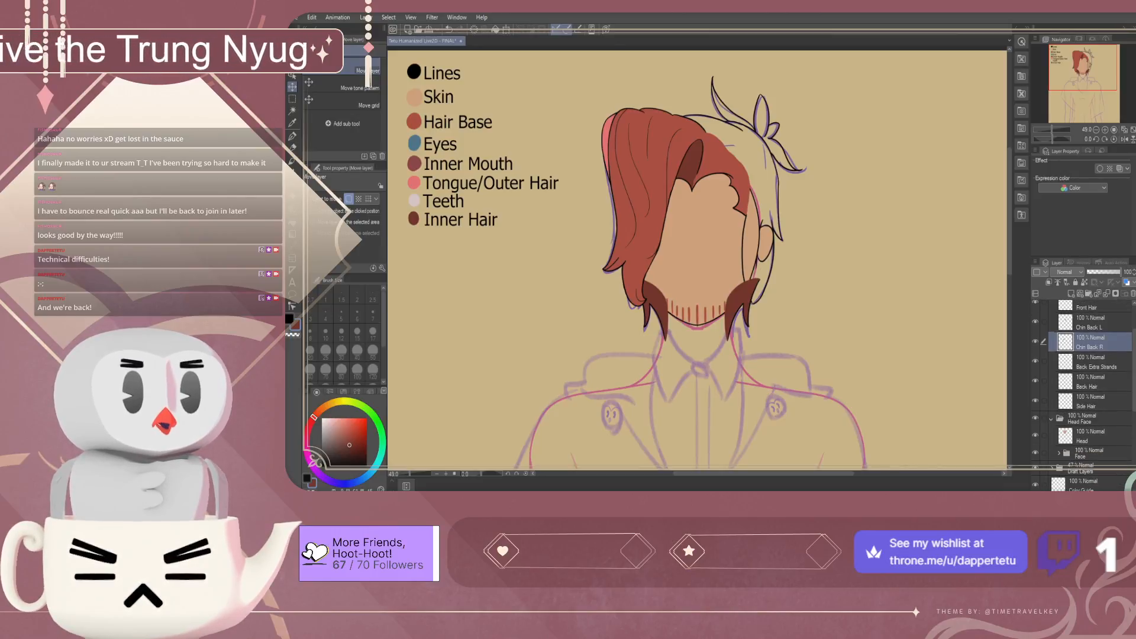
Hide the Head layer so the face sketch shows through
click(1036, 436)
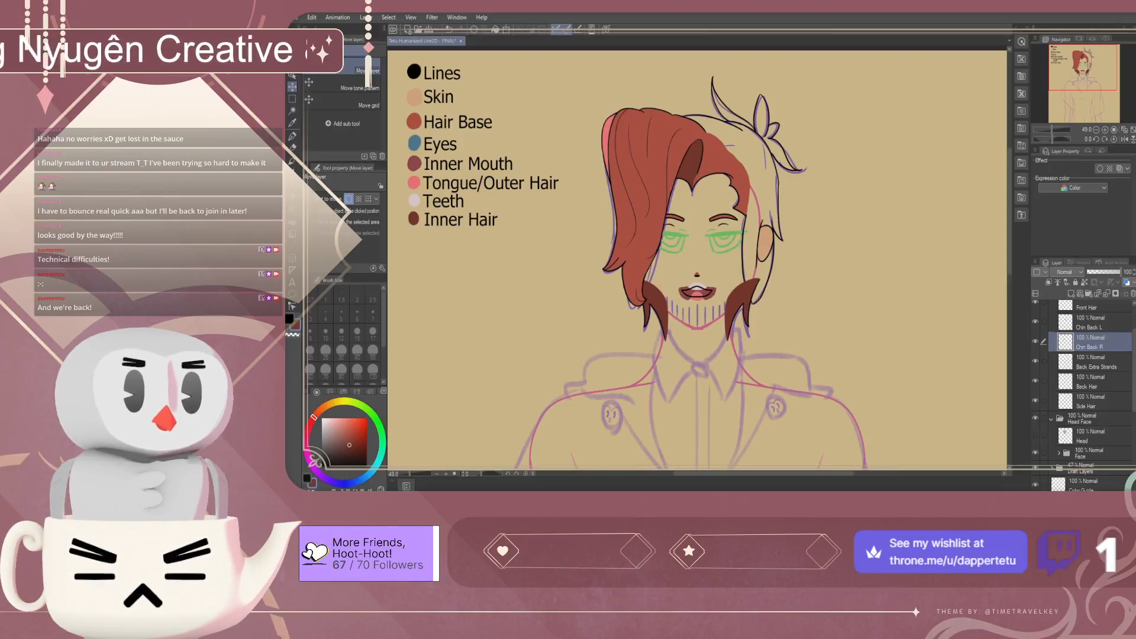
scroll(1086, 397, up, 1)
scroll(1086, 397, down, 1)
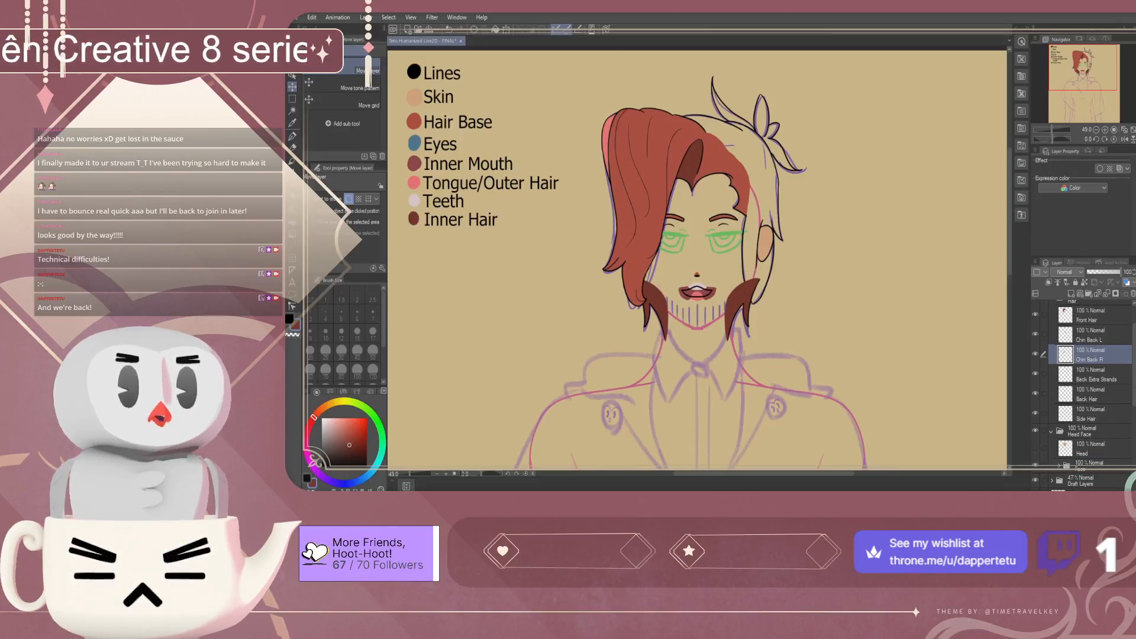
scroll(1086, 397, down, 3)
scroll(1086, 397, up, 2)
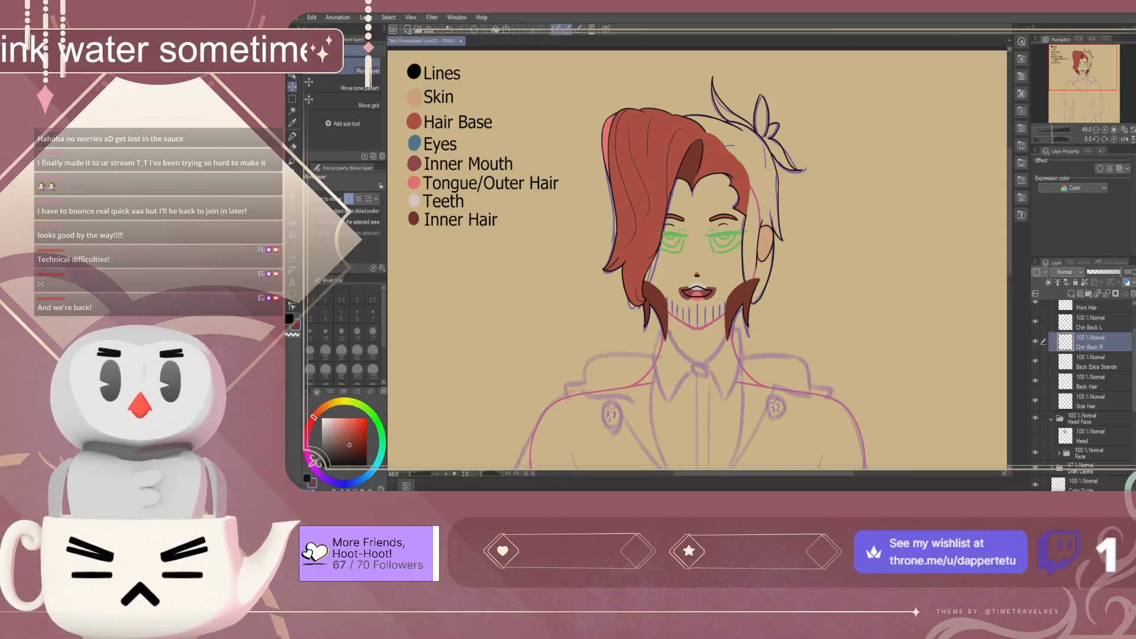
scroll(1083, 391, up, 2)
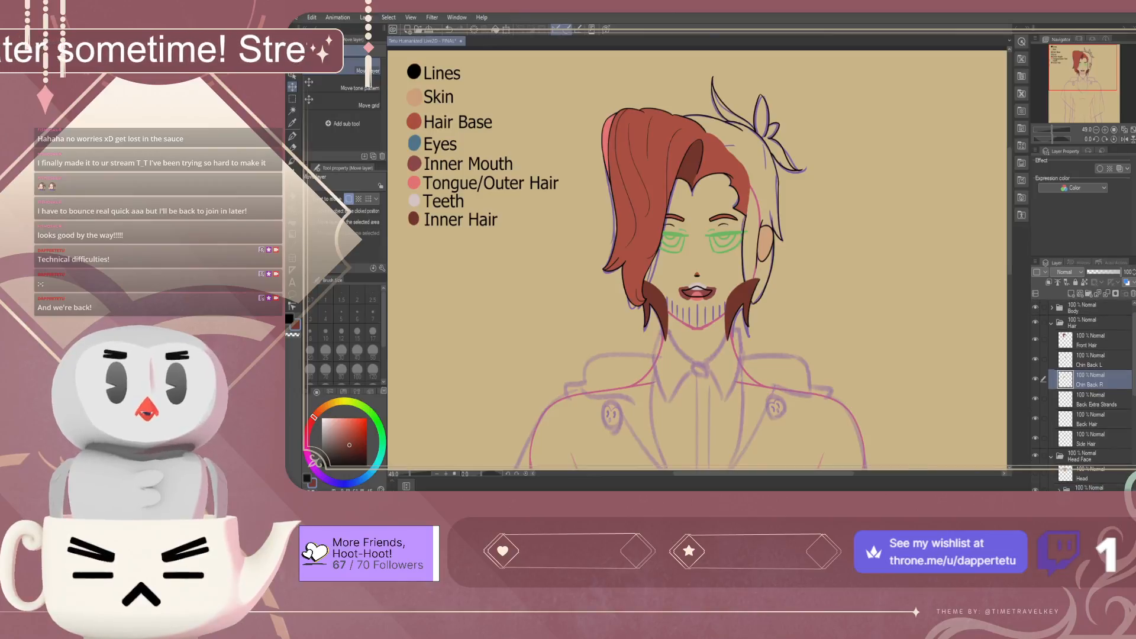
Select the Back Extra Strands layer and toggle its visibility to examine which strand lines at the back of the head belong to it
click(1090, 361)
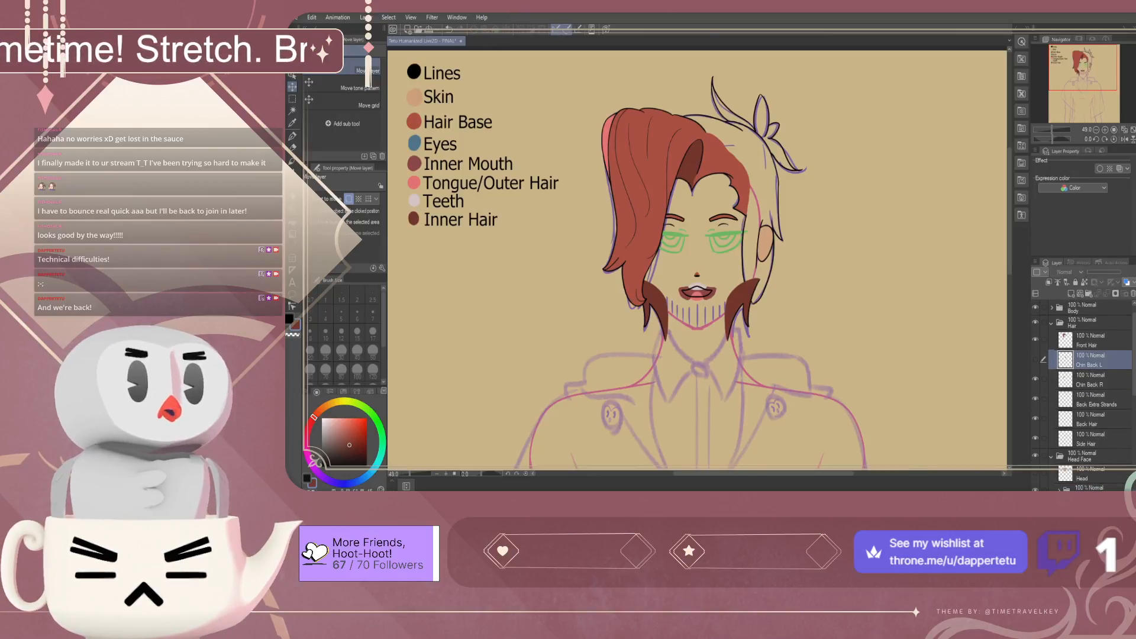
click(1090, 380)
click(1090, 399)
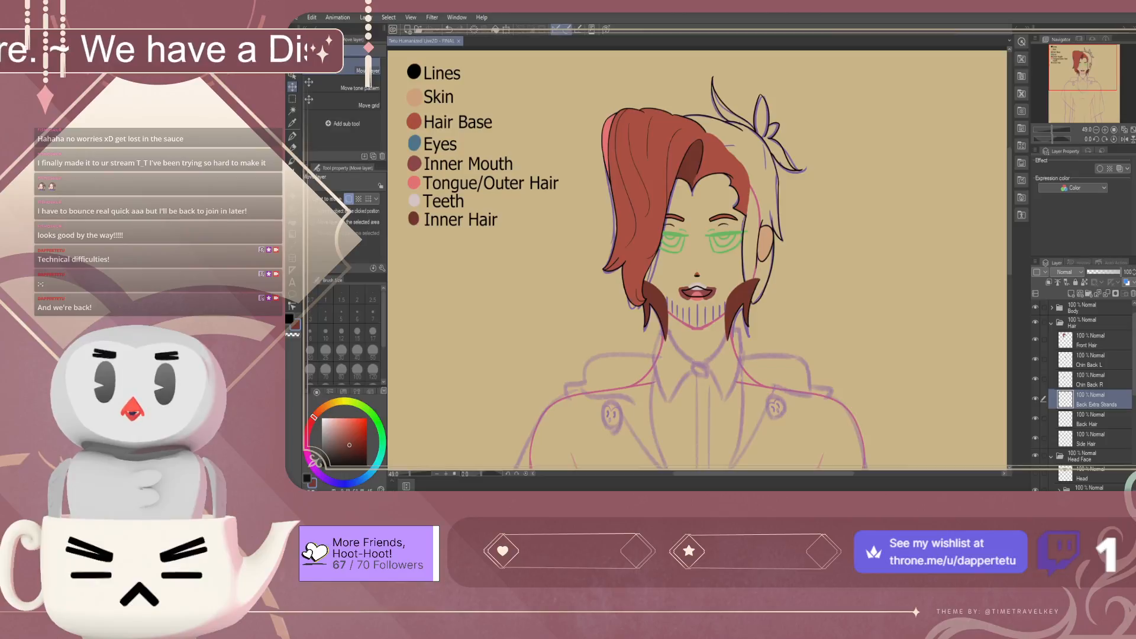
scroll(658, 268, up, 2)
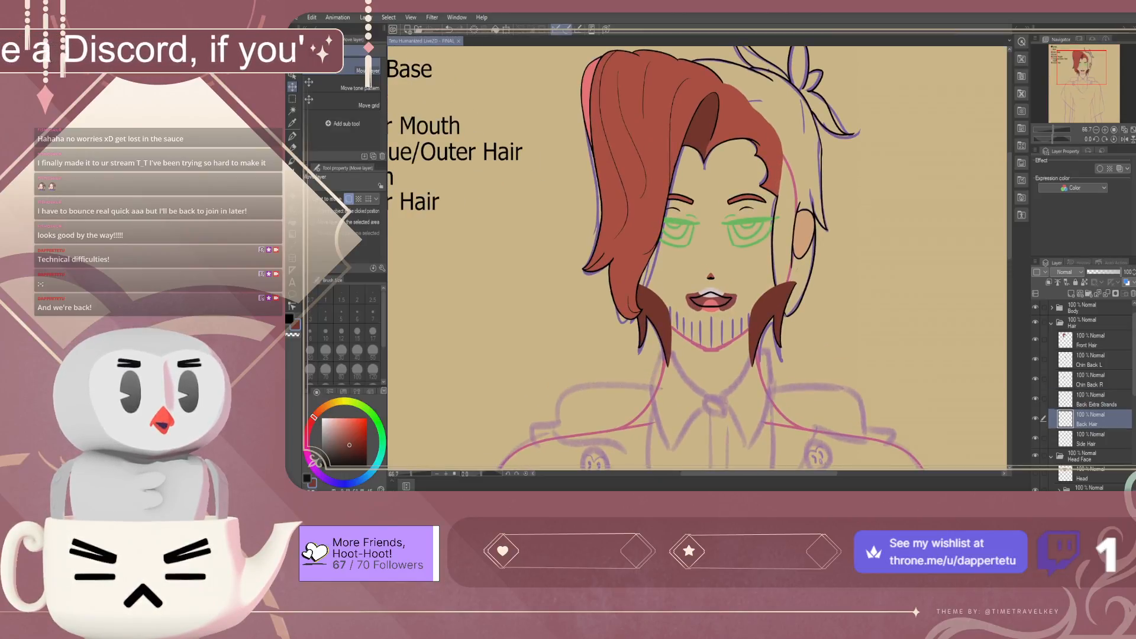
click(1035, 398)
click(1035, 399)
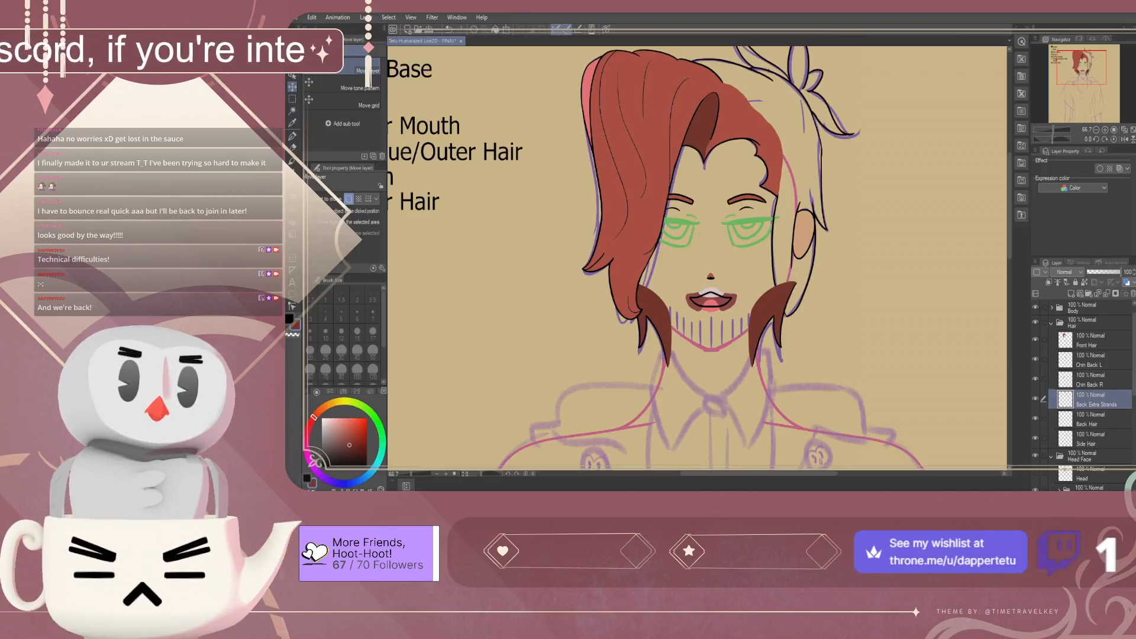
scroll(783, 297, down, 5)
scroll(791, 175, up, 6)
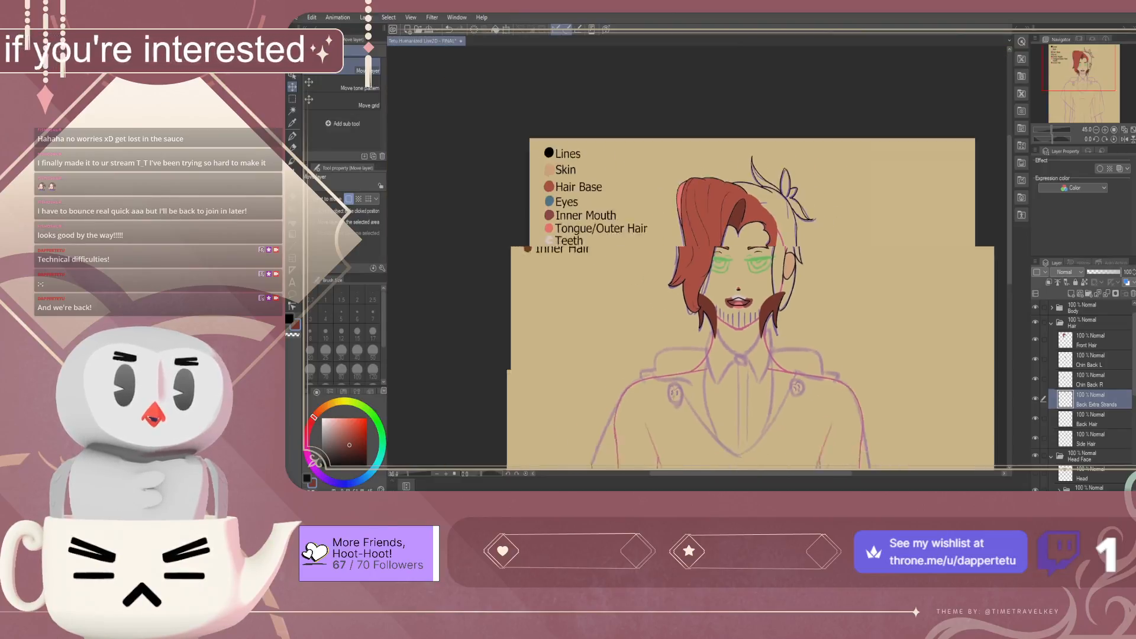
scroll(767, 223, up, 4)
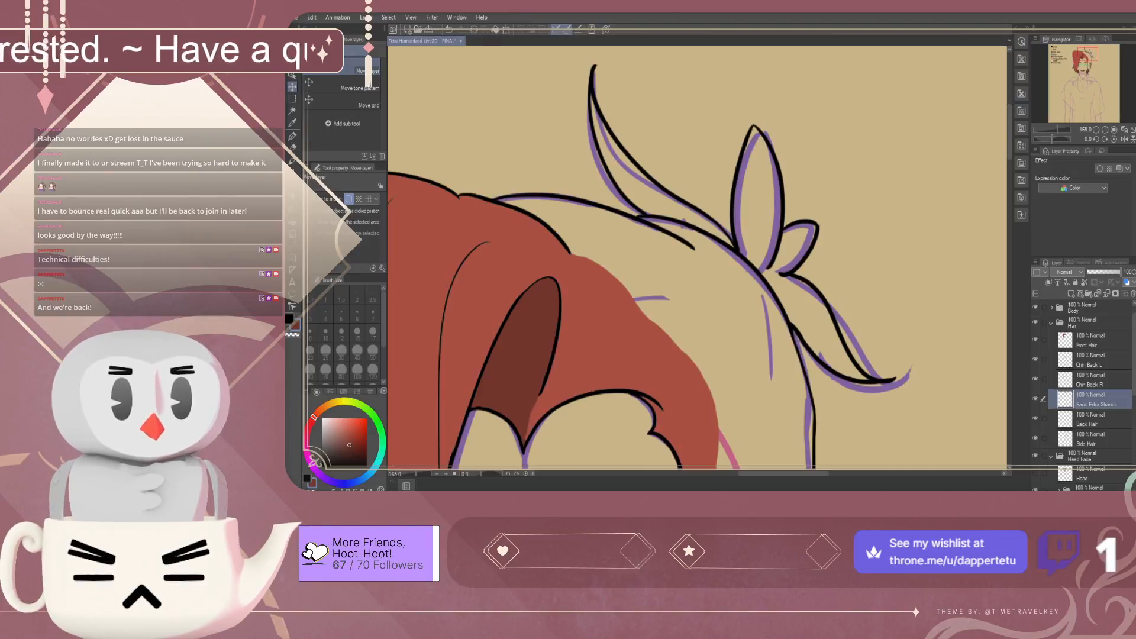
click(1035, 398)
click(1035, 399)
click(1035, 399)
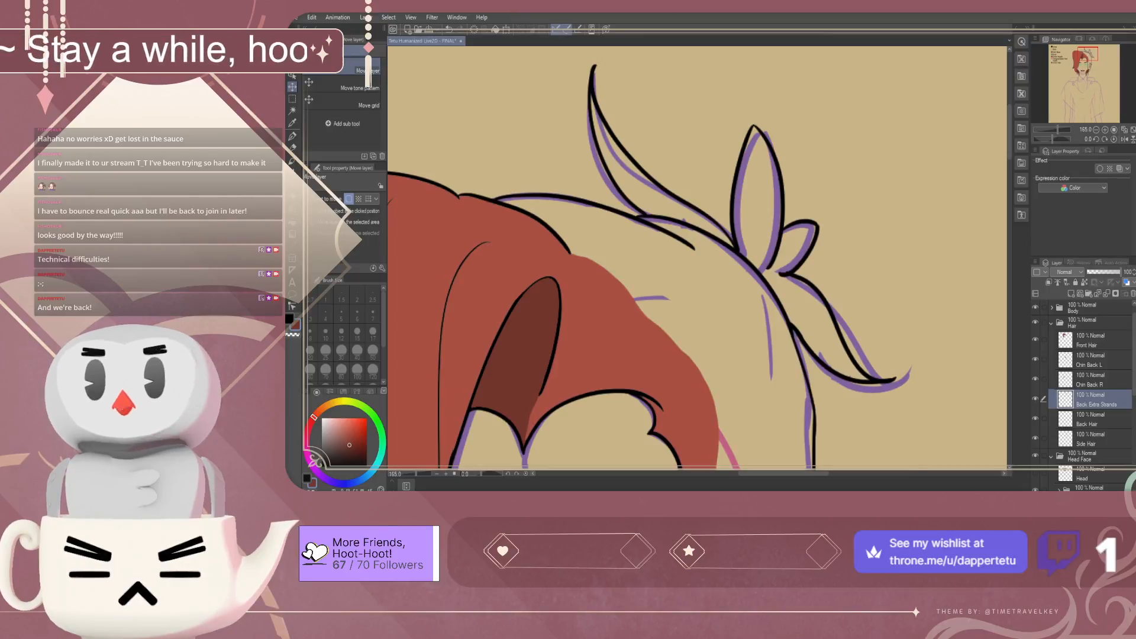
Close the open bases of the long curved strand and the small outer strand with dark red Turnip pen lines
click(292, 137)
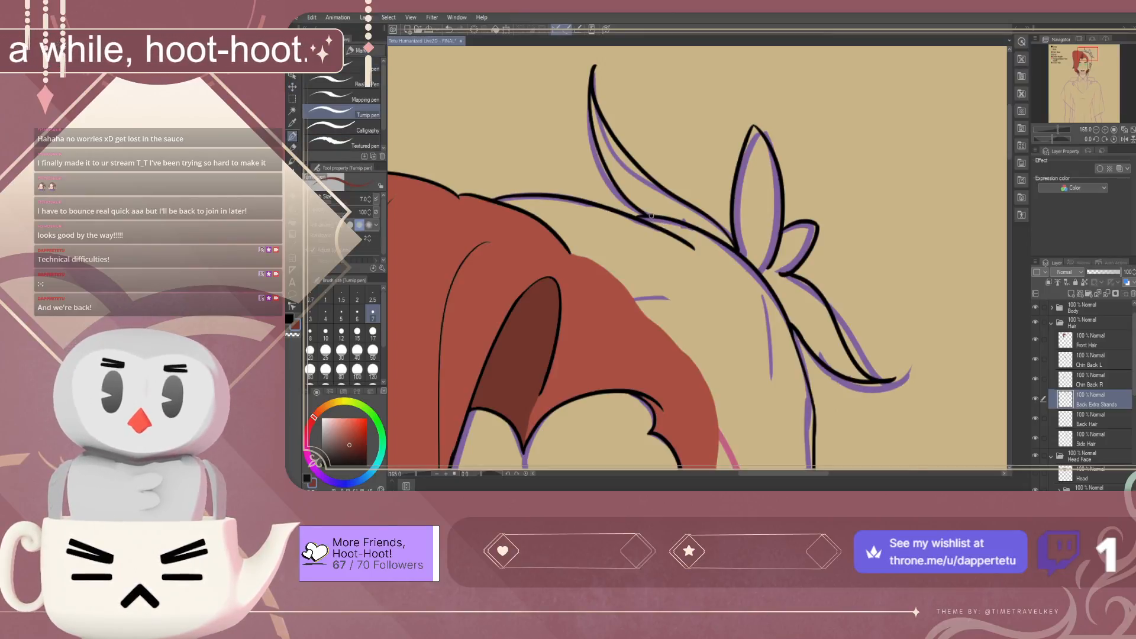
drag(644, 213, 744, 240)
key(ctrl+z)
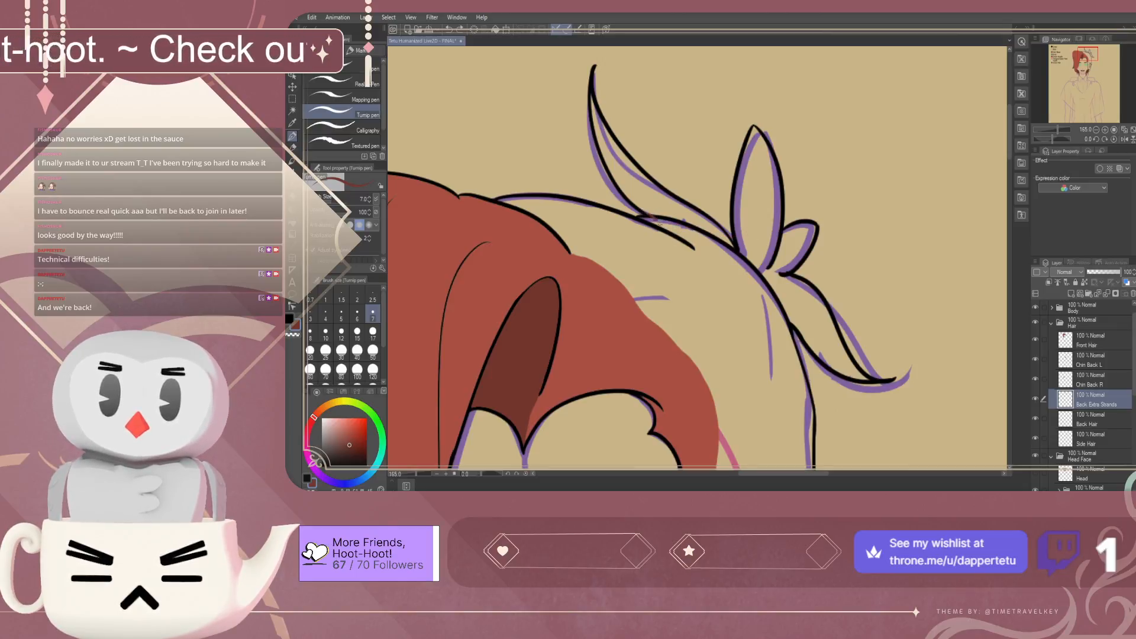
scroll(661, 234, up, 5)
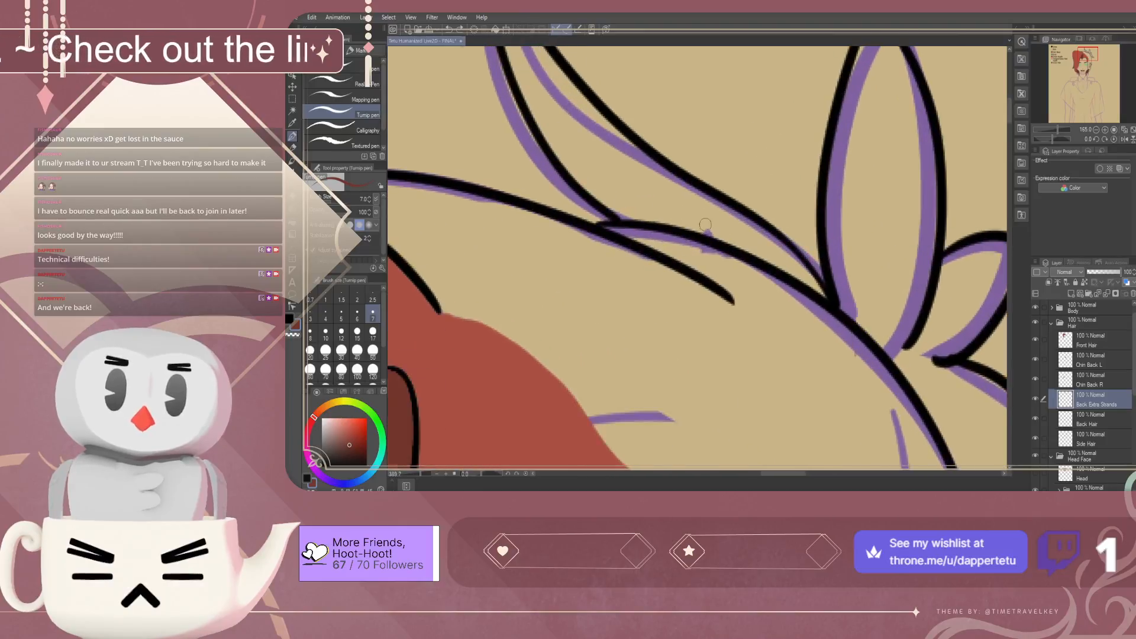
mouse_move(853, 321)
mouse_down()
mouse_move(644, 248)
mouse_move(599, 213)
mouse_up()
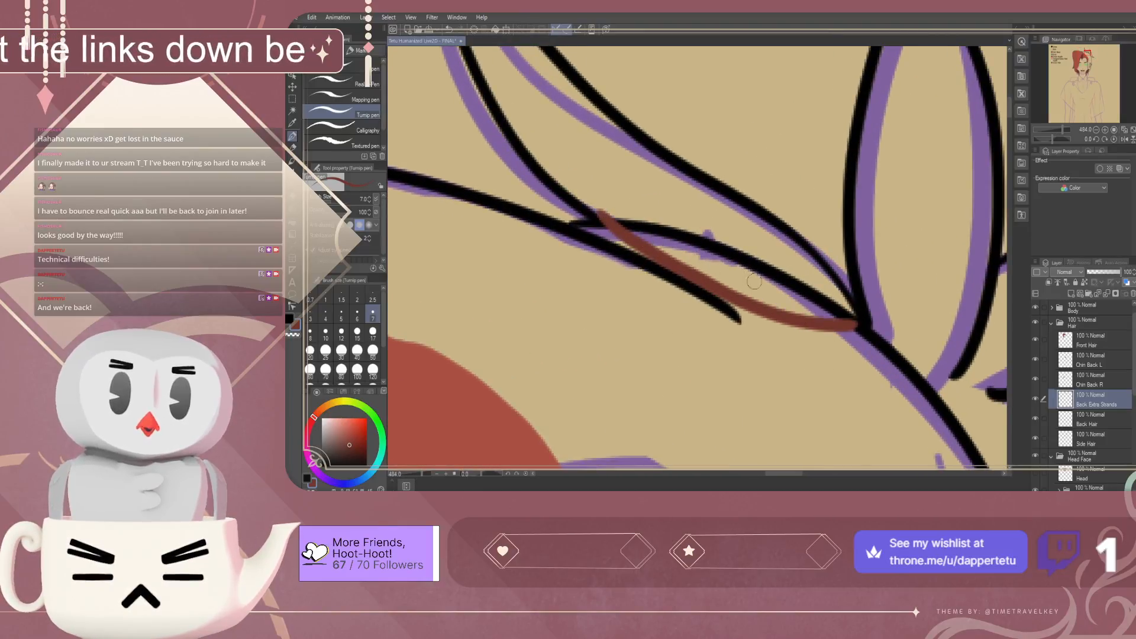
scroll(781, 298, down, 5)
scroll(871, 282, up, 4)
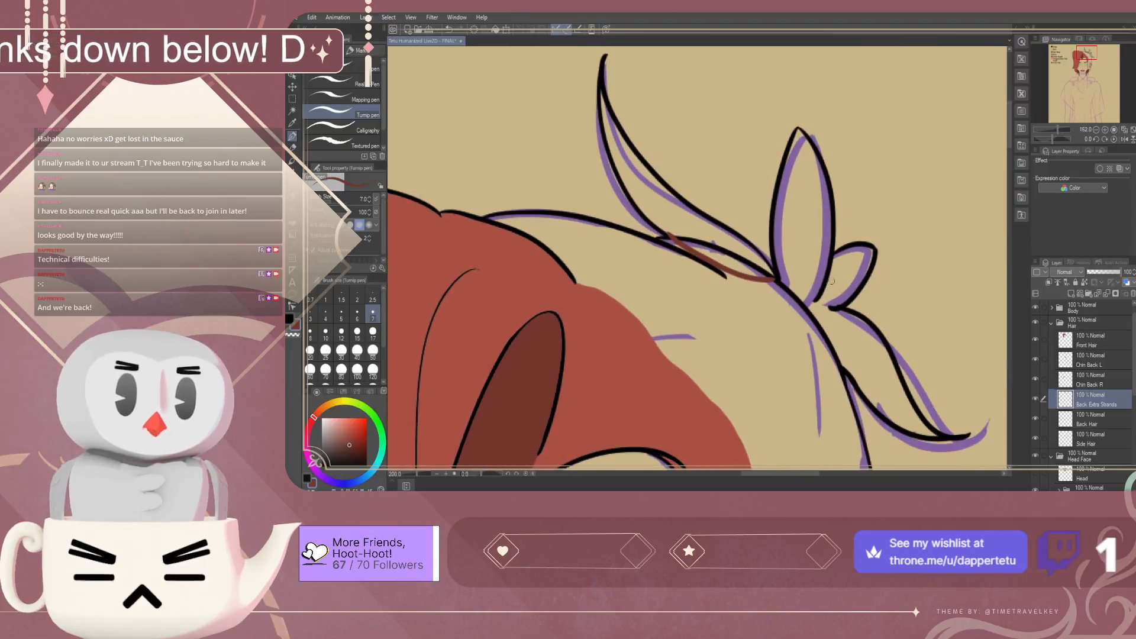
scroll(871, 281, up, 2)
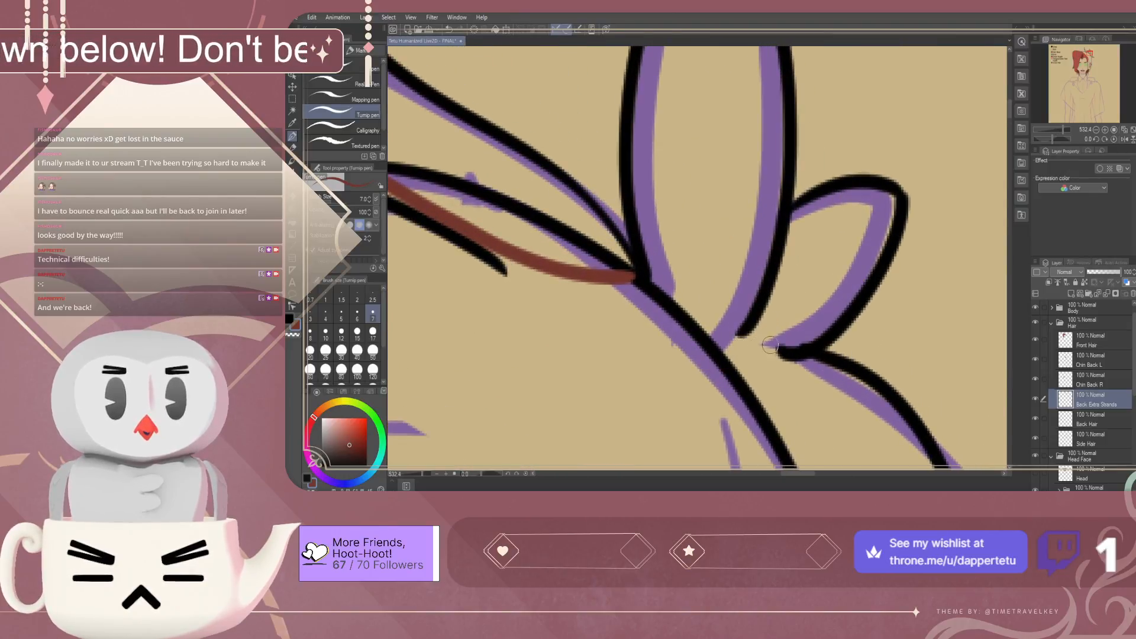
mouse_move(779, 352)
mouse_down()
mouse_move(753, 333)
mouse_move(809, 342)
mouse_up()
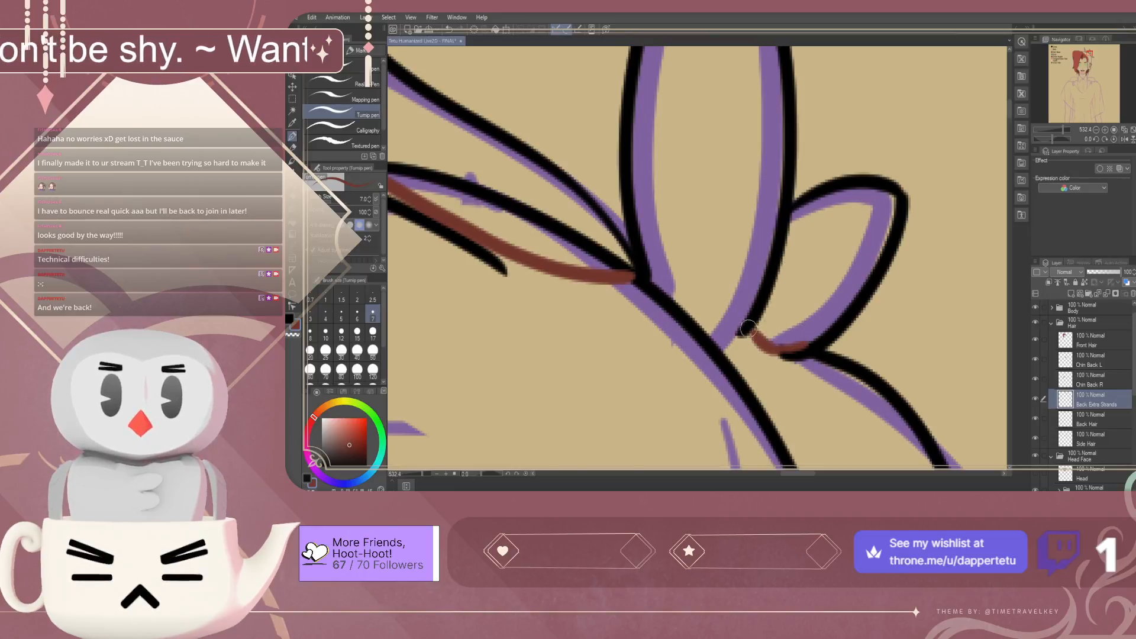
Fill the long curved strand and the small outer strand with the dark red inner hair colour
key(g)
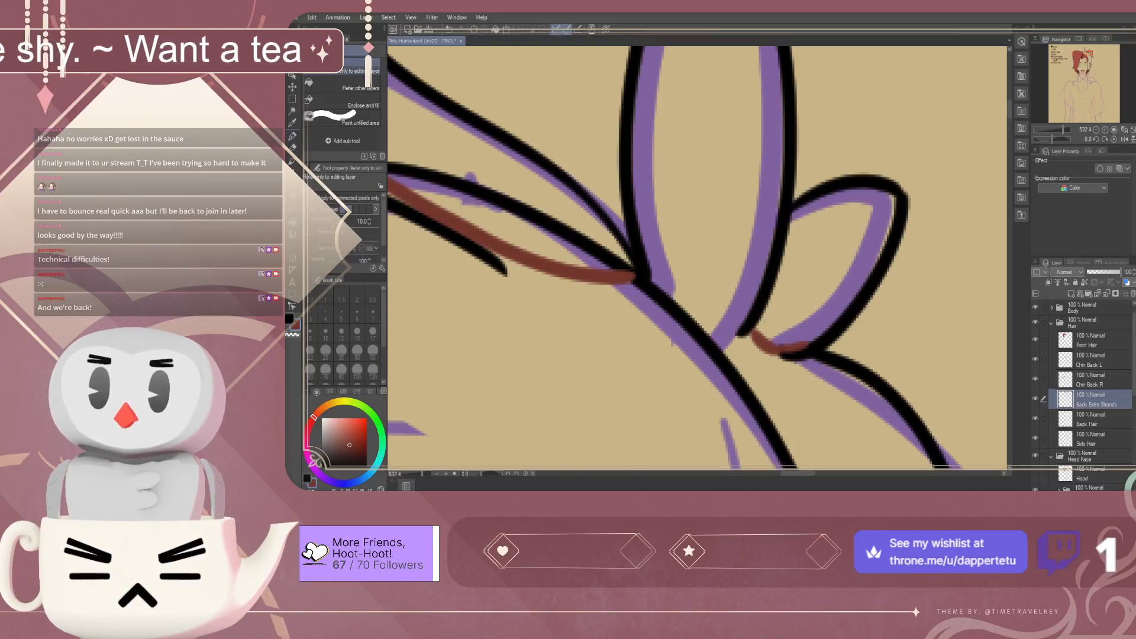
click(521, 178)
click(840, 248)
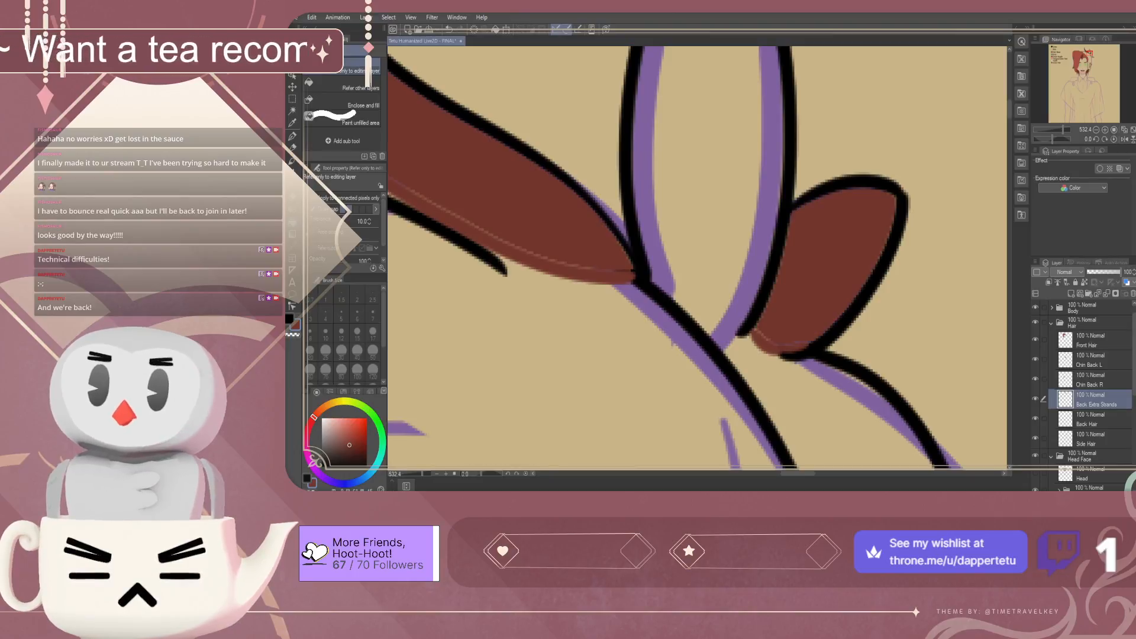
Paint over the thin unfilled seams at the bases of the two dark red strands
key(p)
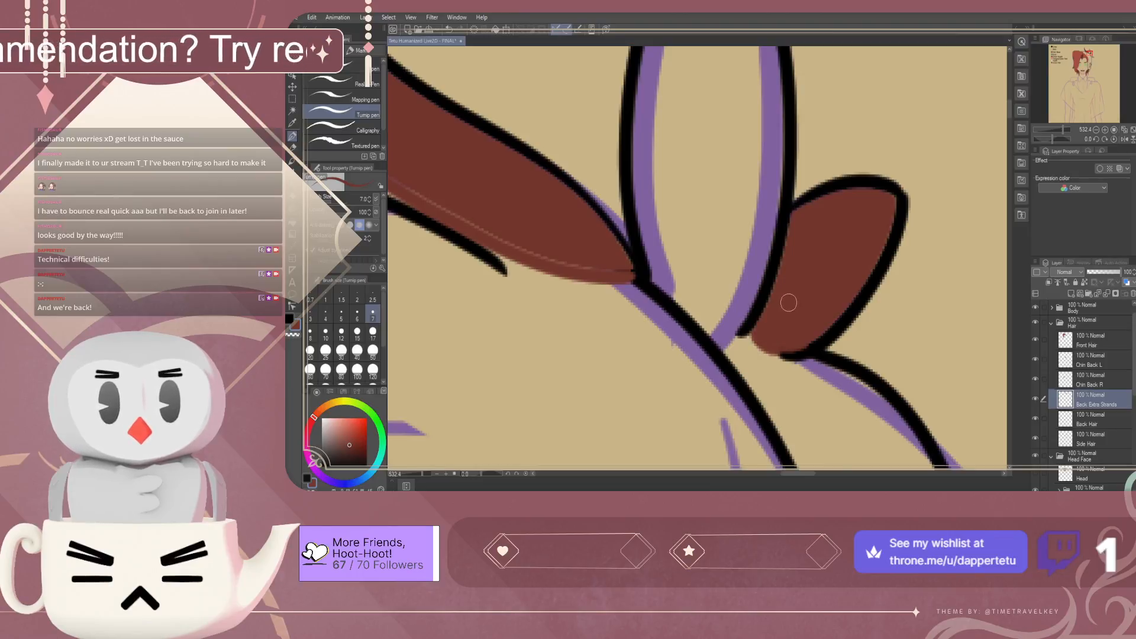
scroll(788, 302, down, 3)
scroll(648, 249, up, 4)
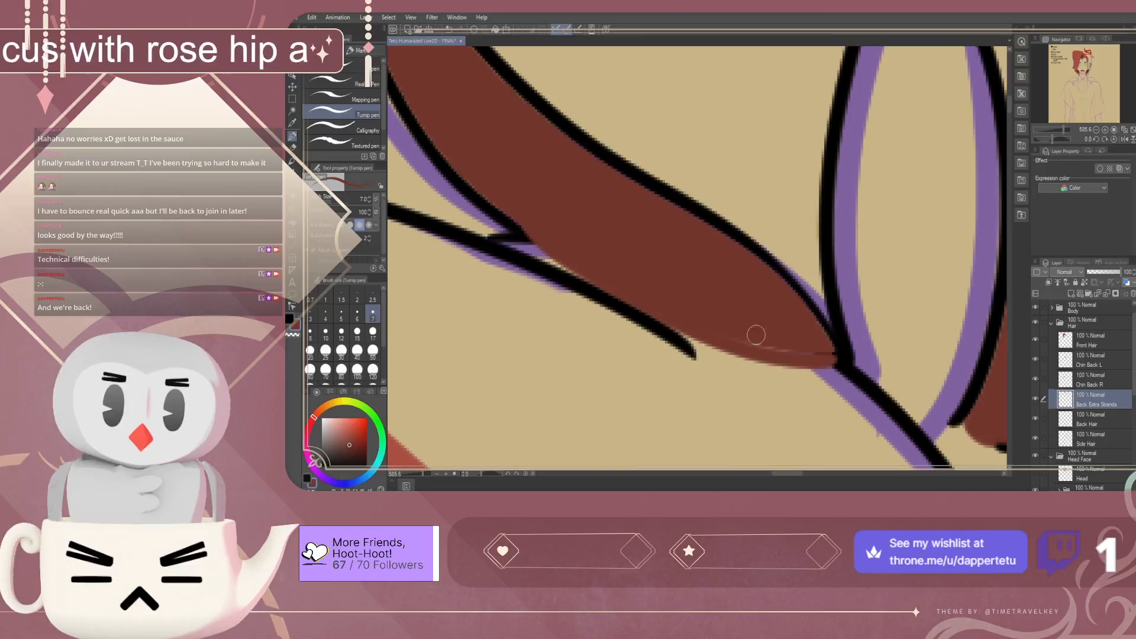
mouse_move(744, 339)
mouse_down()
mouse_move(775, 345)
mouse_move(788, 337)
mouse_move(794, 349)
mouse_move(797, 338)
mouse_move(828, 358)
mouse_move(821, 334)
mouse_move(831, 355)
mouse_up()
key(ctrl+z)
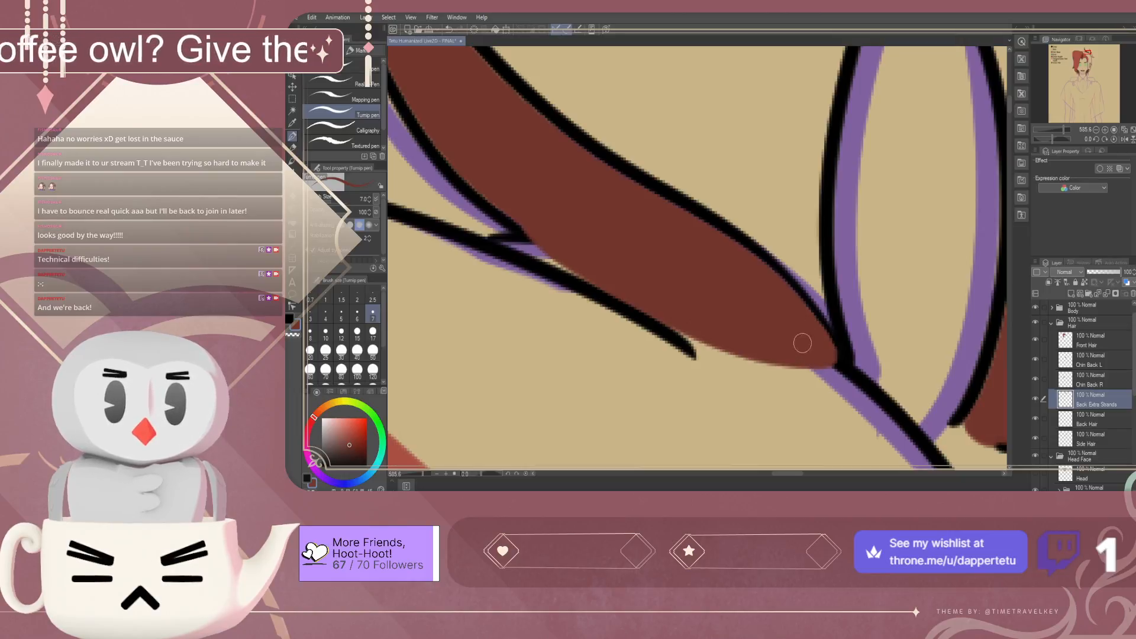
scroll(663, 313, down, 5)
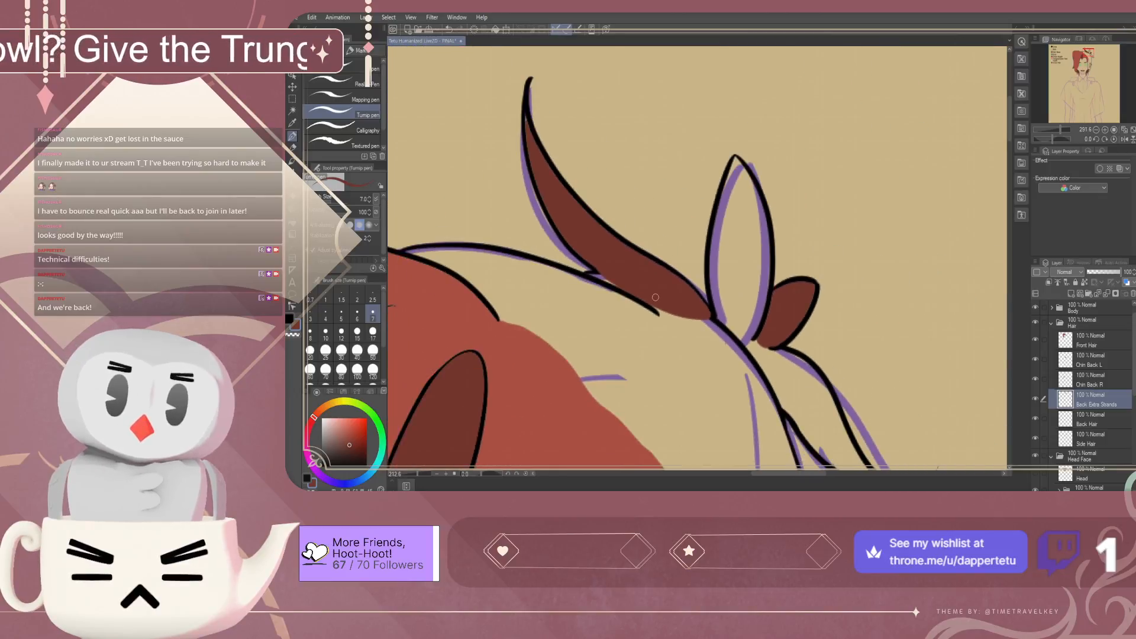
Cover the unfilled gap at the long curved strand's upper tip with dark red and save the file
scroll(556, 168, up, 7)
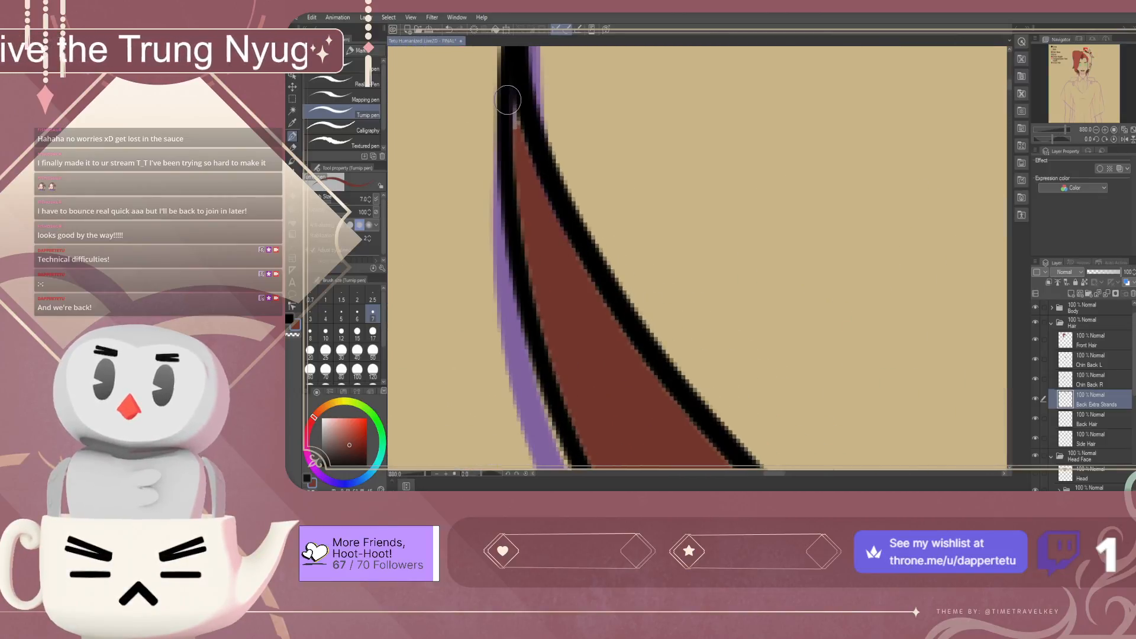
key(g)
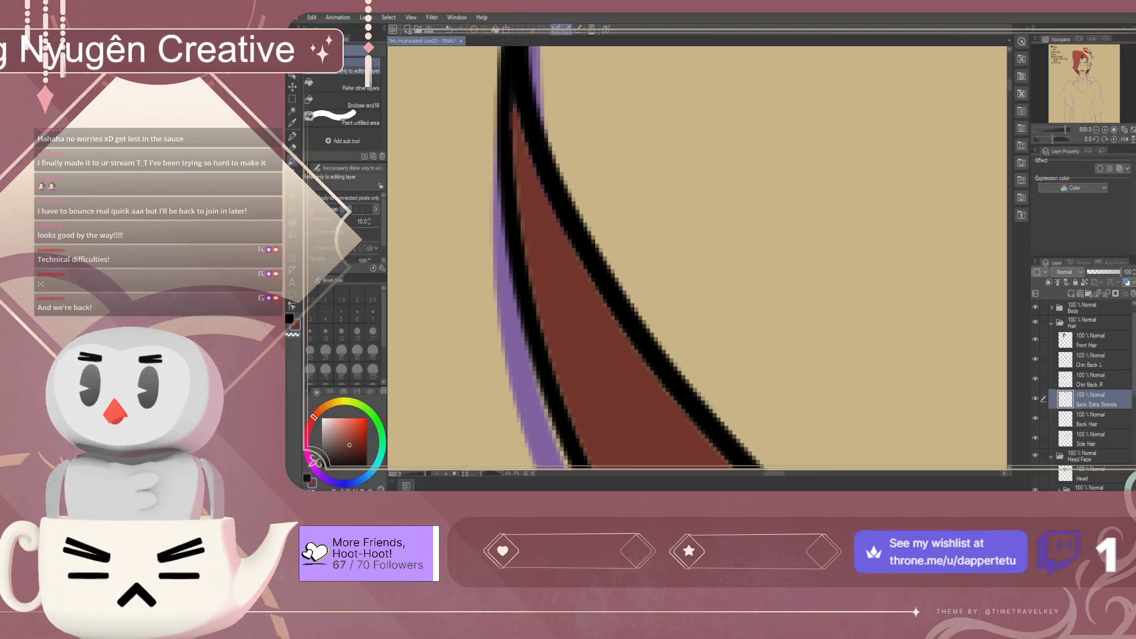
click(292, 136)
scroll(621, 234, down, 6)
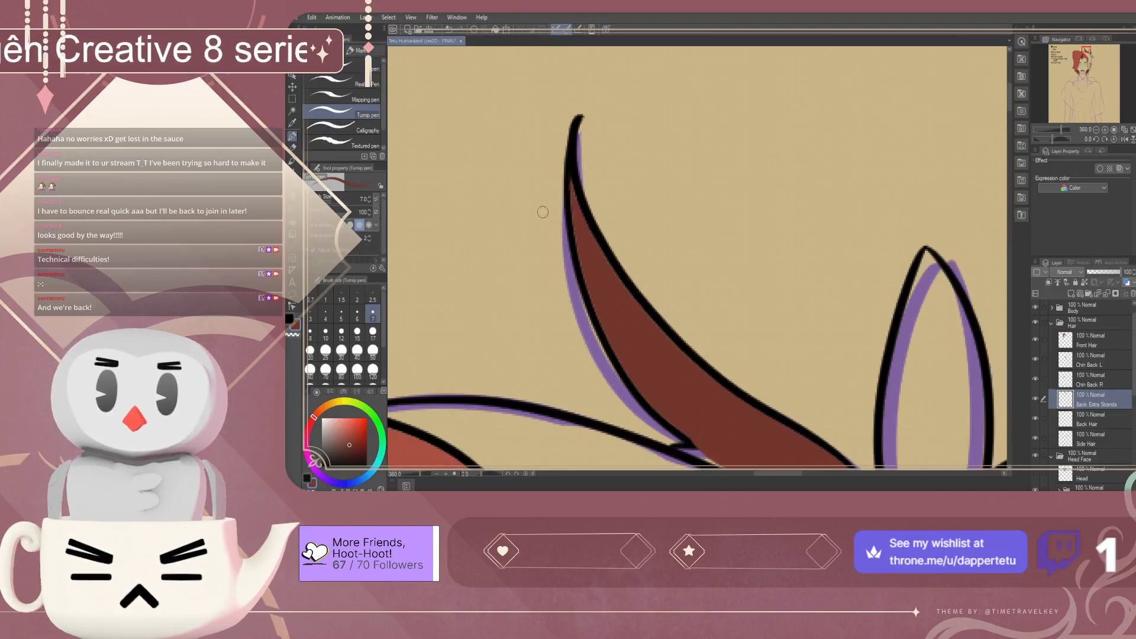
scroll(545, 212, down, 3)
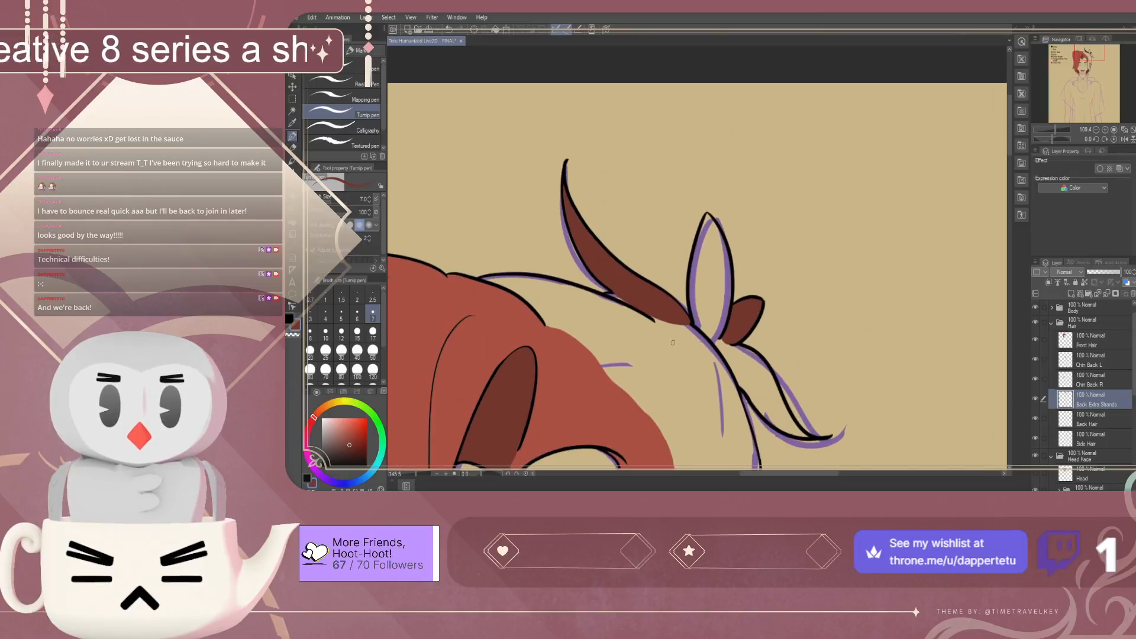
key(ctrl+s)
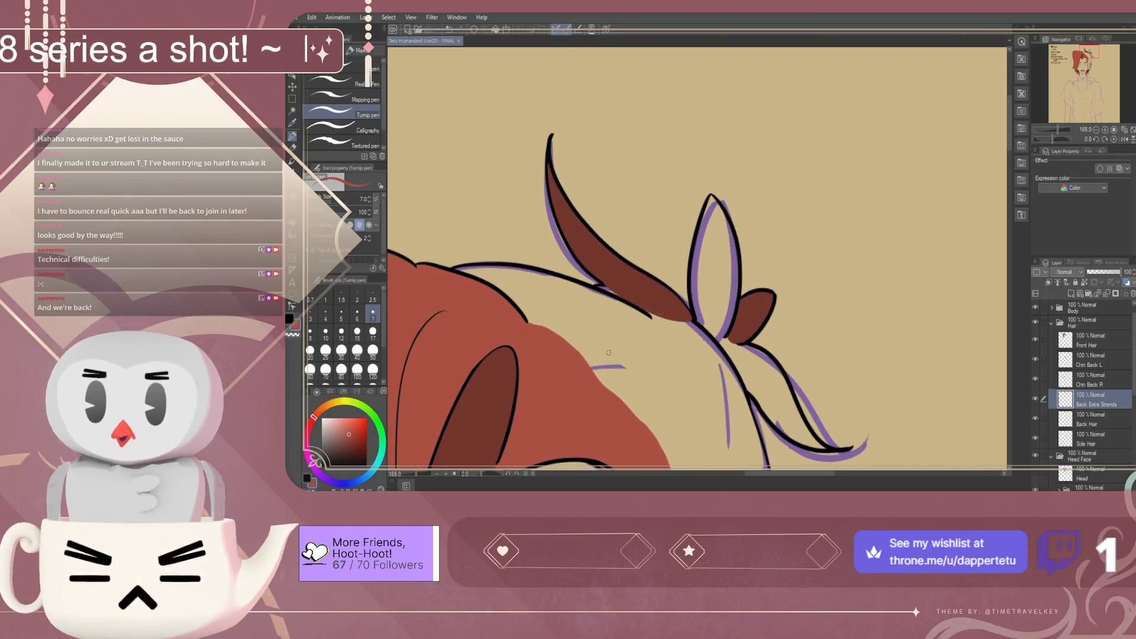
Close the base of the tall middle strand with a hair base red line along the head outline
scroll(728, 300, up, 1)
scroll(727, 300, up, 4)
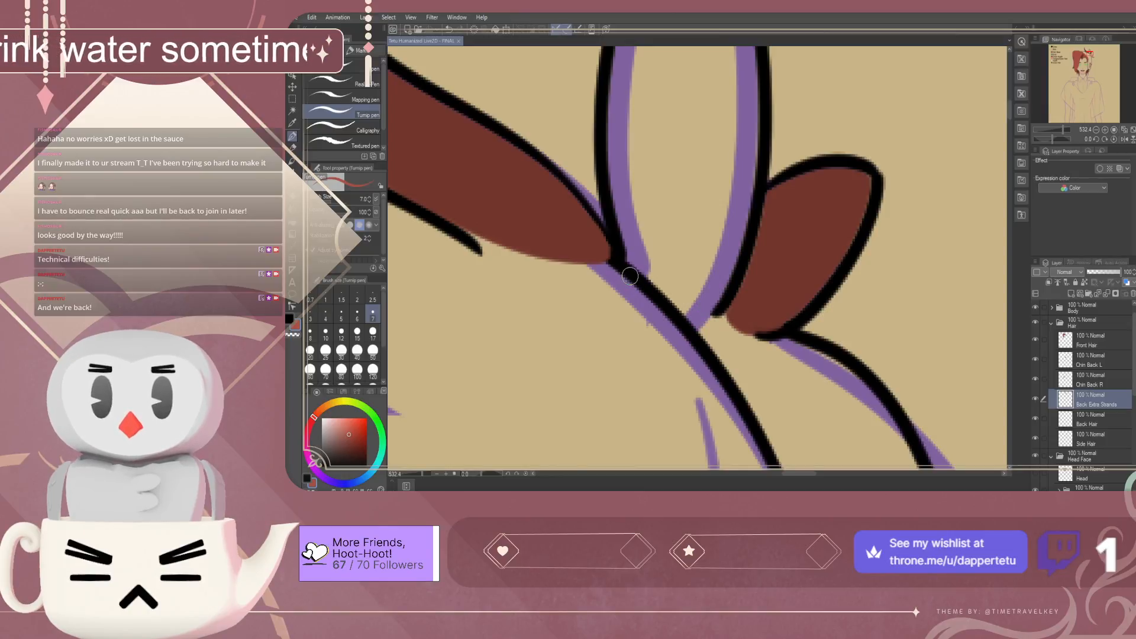
drag(627, 270, 707, 338)
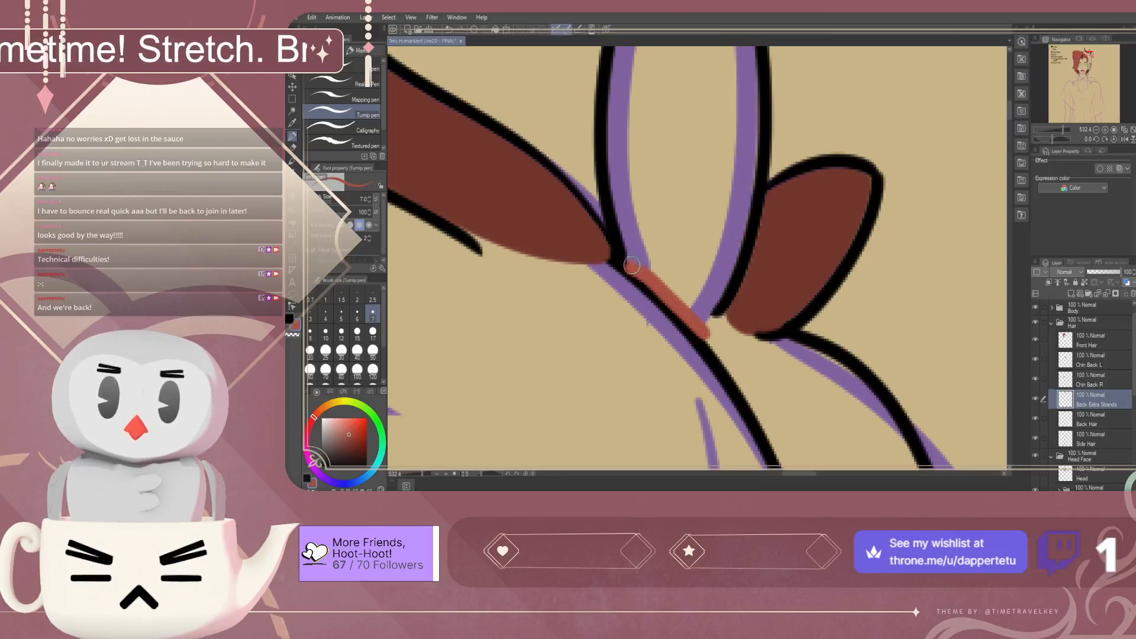
drag(637, 258, 639, 266)
scroll(671, 252, down, 12)
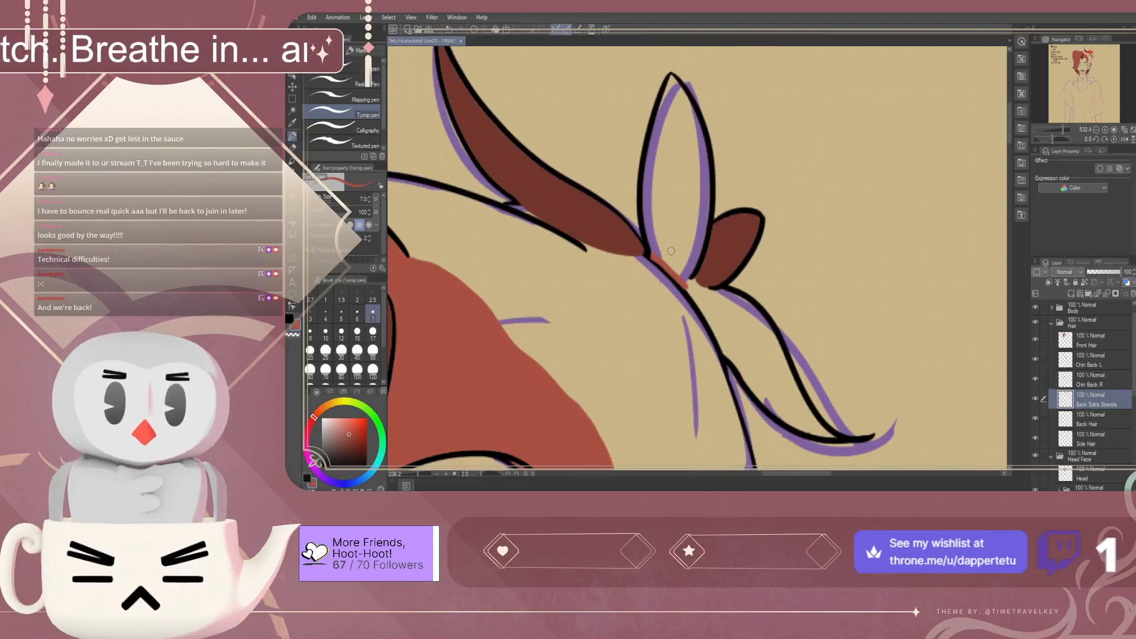
scroll(730, 322, up, 10)
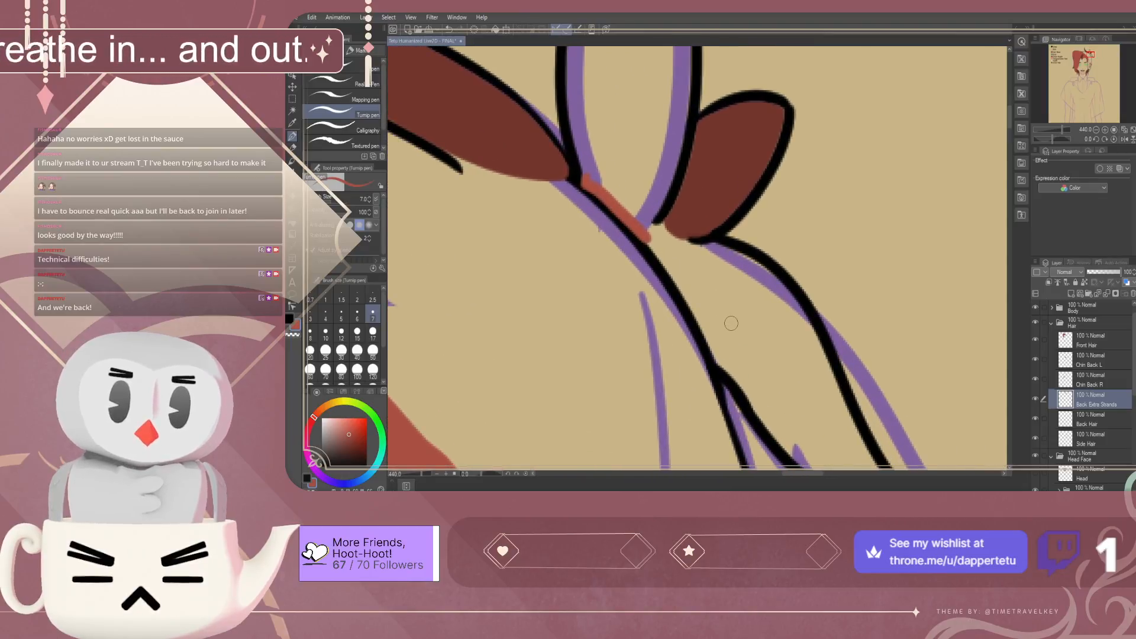
drag(719, 365, 625, 224)
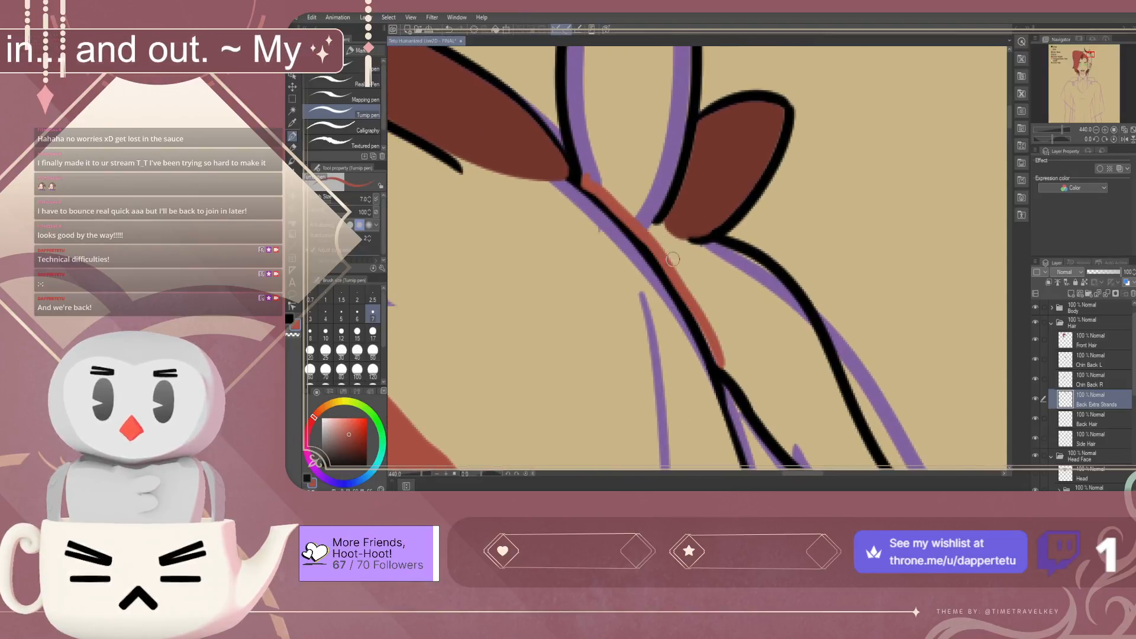
drag(715, 362, 677, 280)
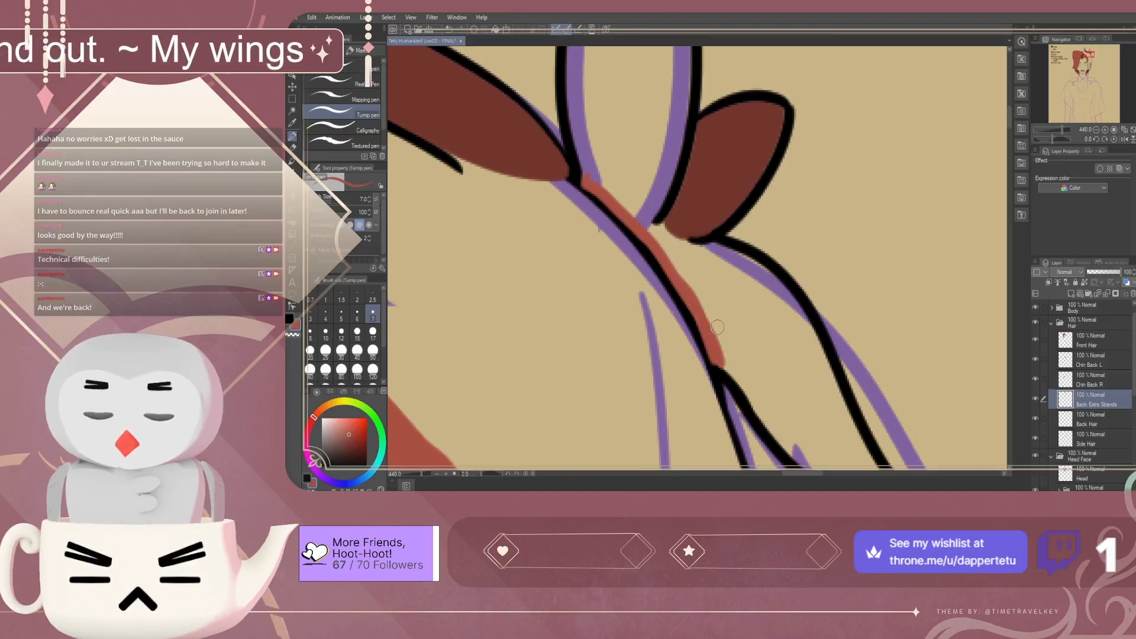
key(ctrl+z)
mouse_move(719, 364)
mouse_down()
mouse_move(694, 295)
mouse_move(617, 192)
mouse_up()
key(ctrl+z)
mouse_move(720, 364)
mouse_down()
mouse_move(666, 278)
mouse_move(622, 254)
mouse_move(661, 259)
mouse_move(708, 385)
mouse_move(672, 280)
mouse_move(616, 231)
mouse_up()
key(ctrl+z)
key(ctrl+z)
key(ctrl+z)
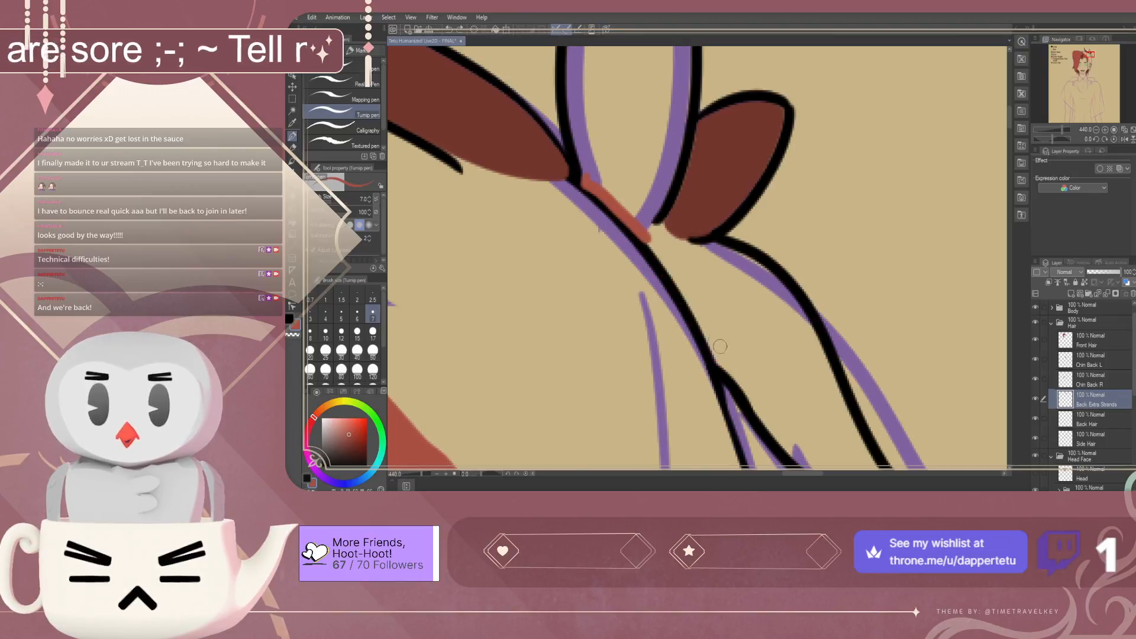
drag(719, 366, 641, 211)
key(ctrl+z)
mouse_move(718, 367)
mouse_down()
mouse_move(685, 300)
mouse_move(625, 227)
mouse_up()
key(ctrl+z)
drag(718, 365, 631, 210)
key(ctrl+z)
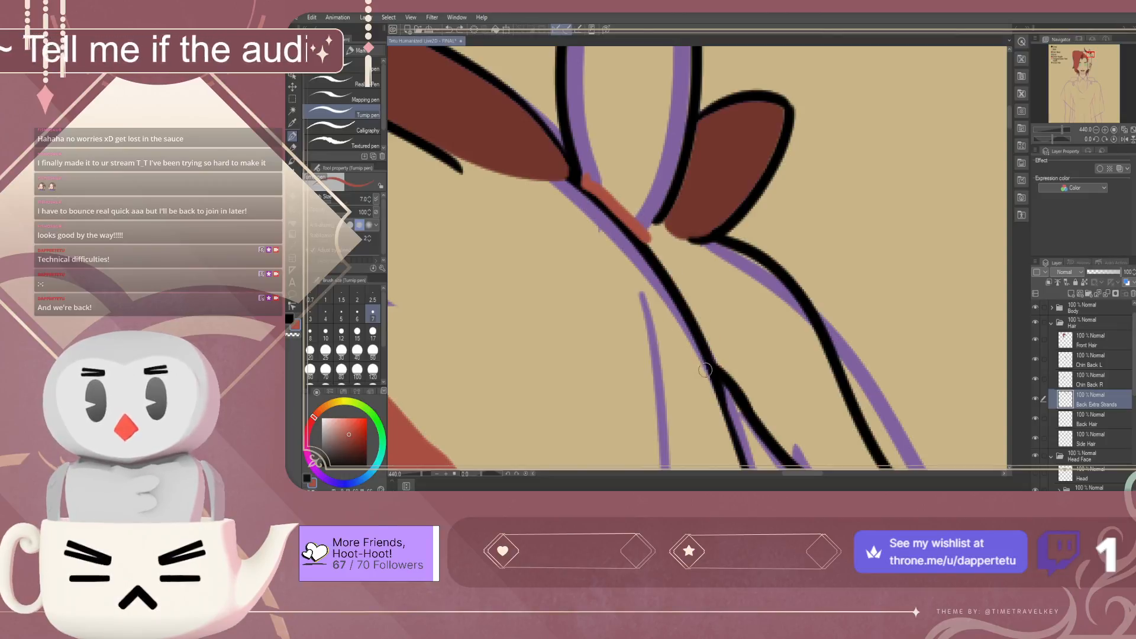
drag(715, 364, 635, 237)
key(ctrl+z)
drag(717, 366, 637, 237)
key(ctrl+z)
Draw a hair base red line along the lower strand's inner edge and fill the tall middle and lower strands with that red
drag(718, 367, 630, 224)
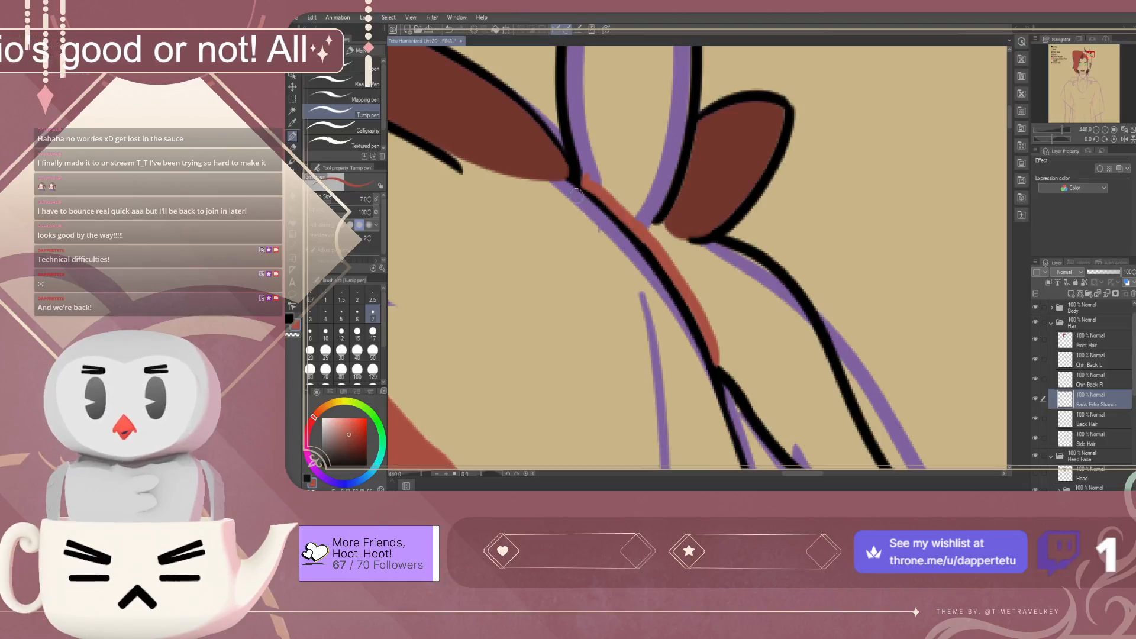
key(g)
click(621, 160)
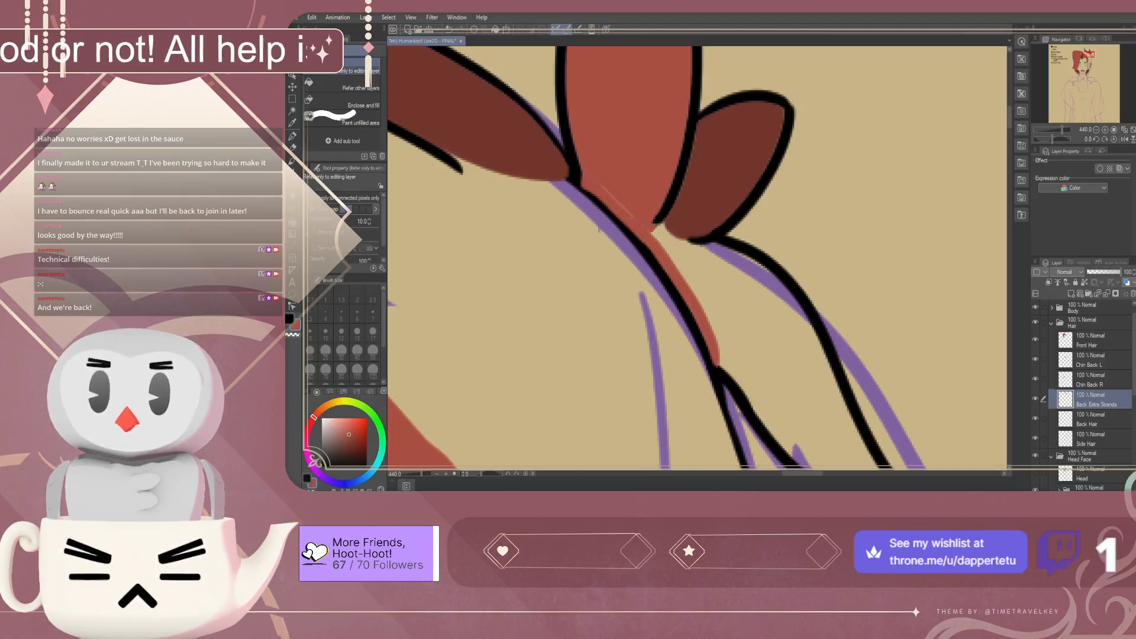
click(754, 325)
key(p)
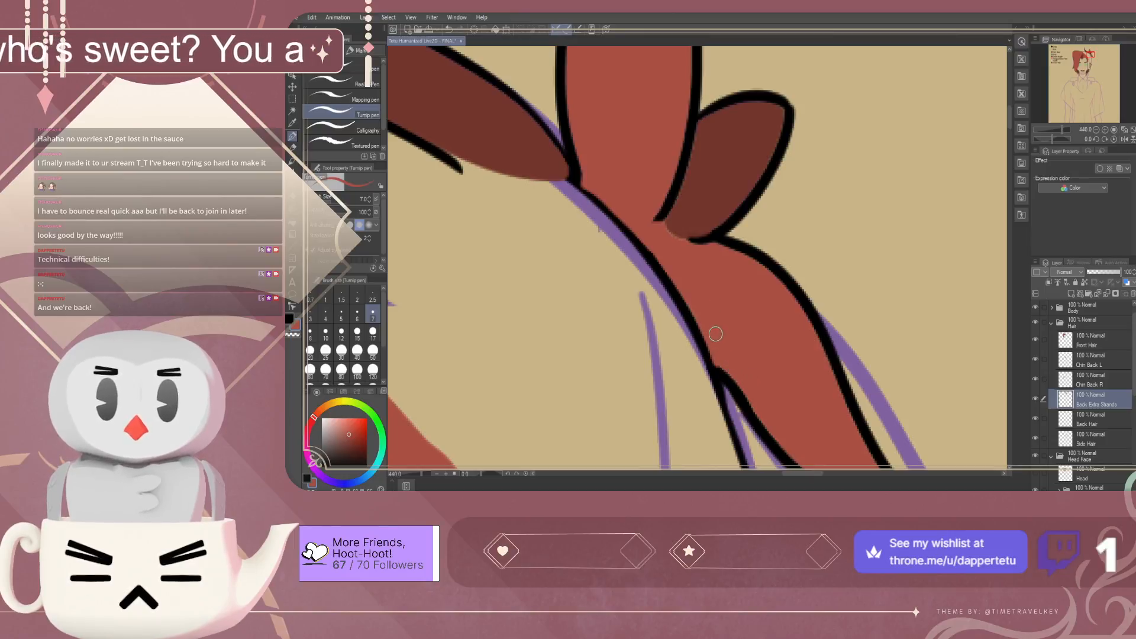
Examine the coloured extra strands together with the whole head, the remaining uncoloured back hair and the colour guide
scroll(723, 300, down, 2)
scroll(723, 301, down, 5)
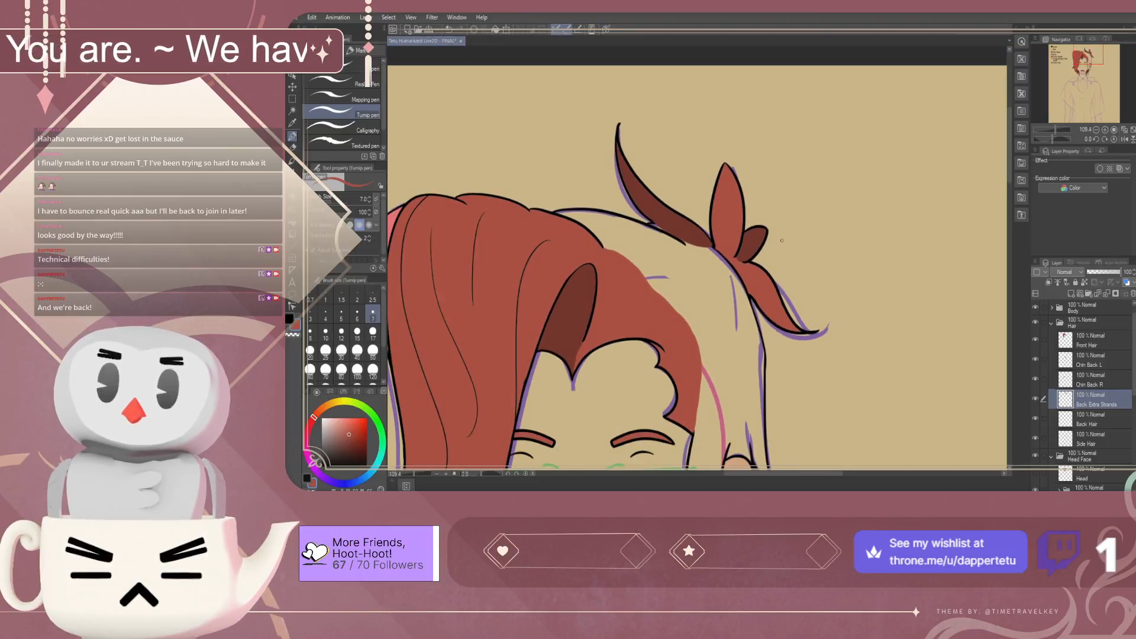
scroll(782, 241, down, 4)
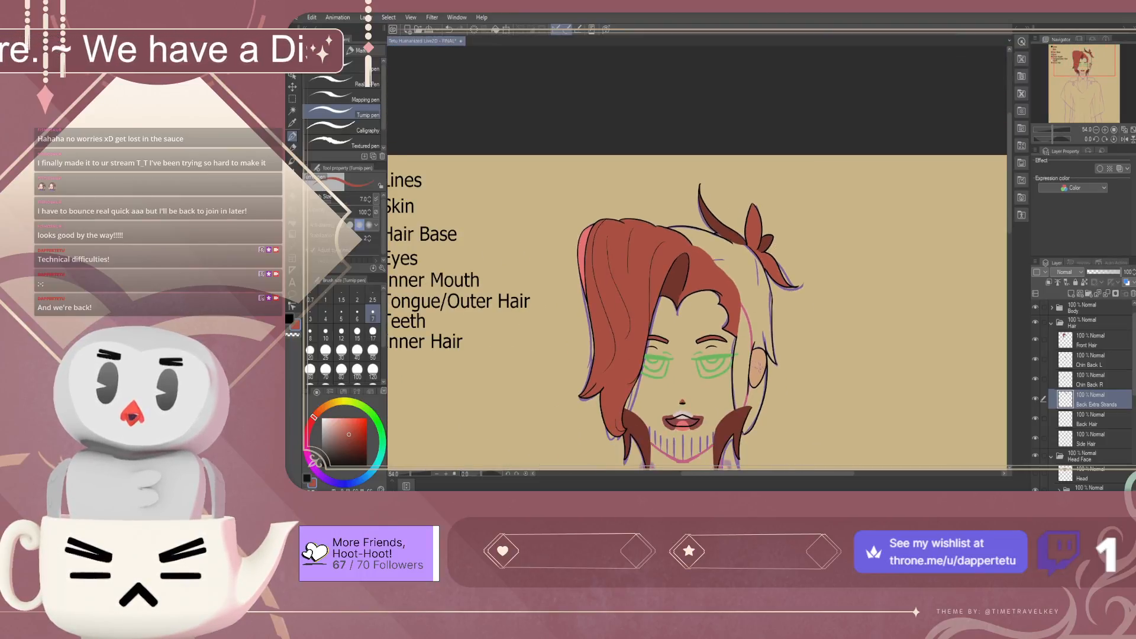
scroll(663, 348, up, 2)
scroll(613, 330, up, 2)
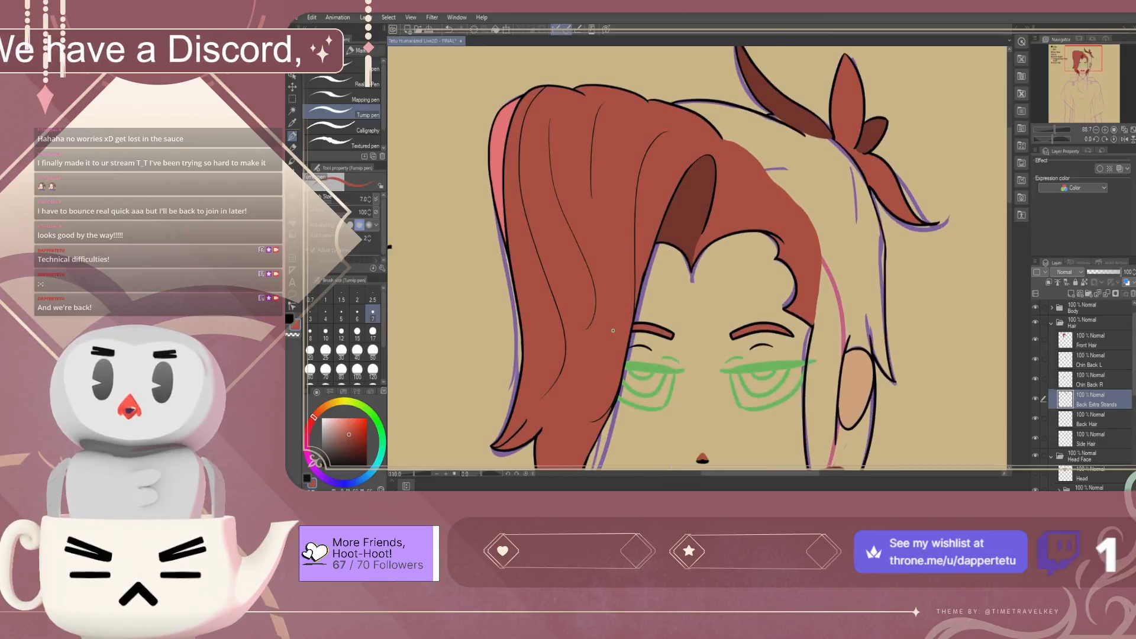
scroll(613, 331, up, 1)
scroll(612, 330, down, 3)
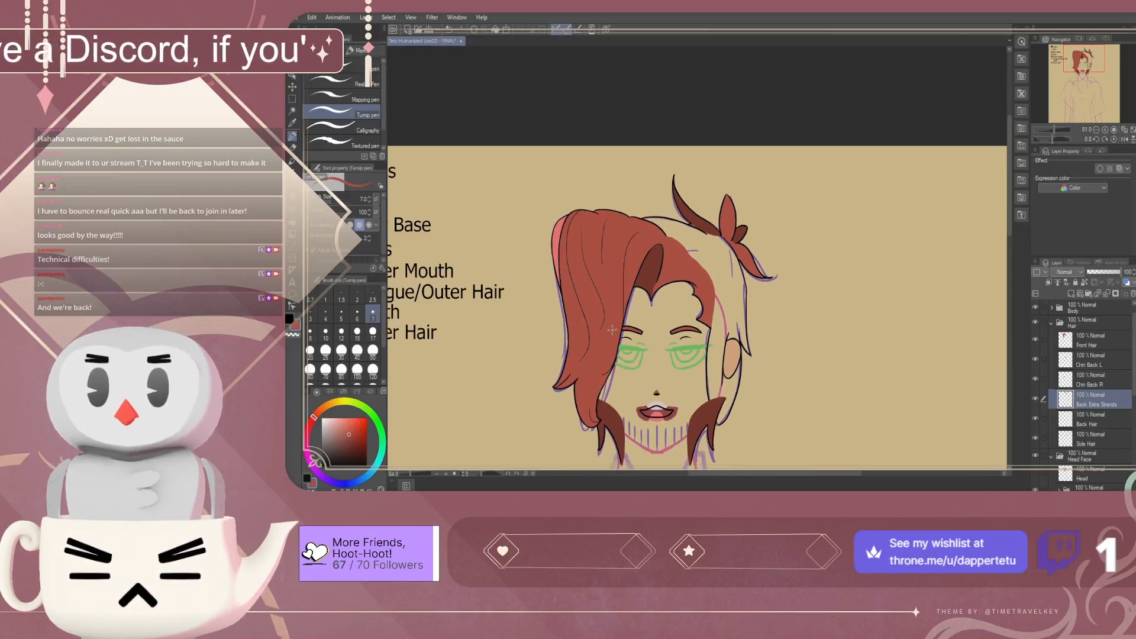
scroll(612, 330, down, 1)
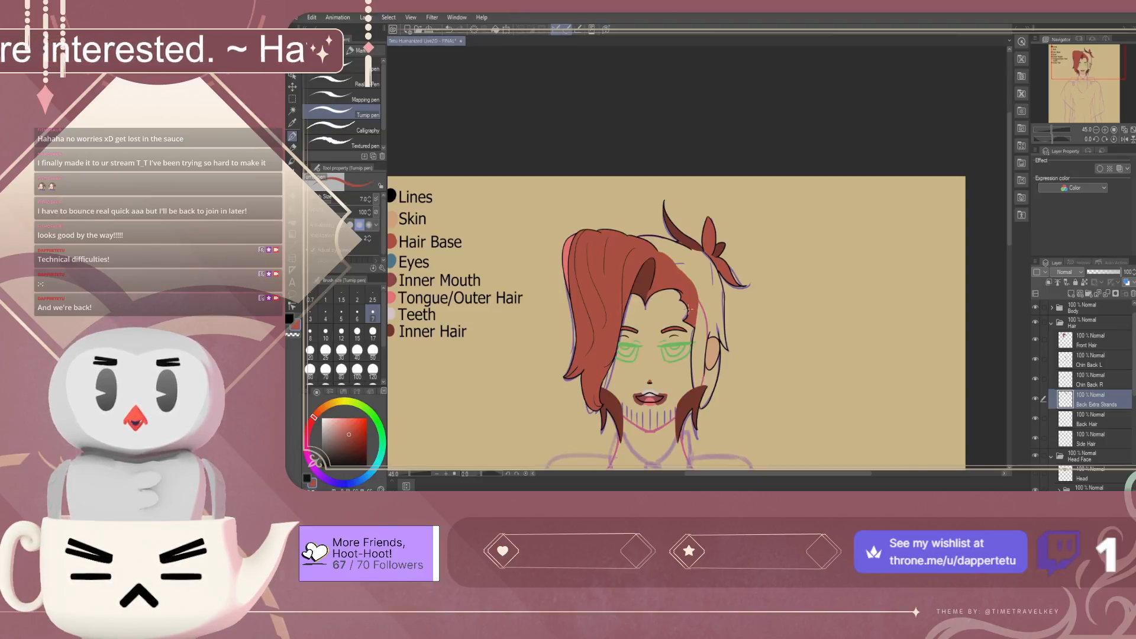
scroll(693, 288, up, 3)
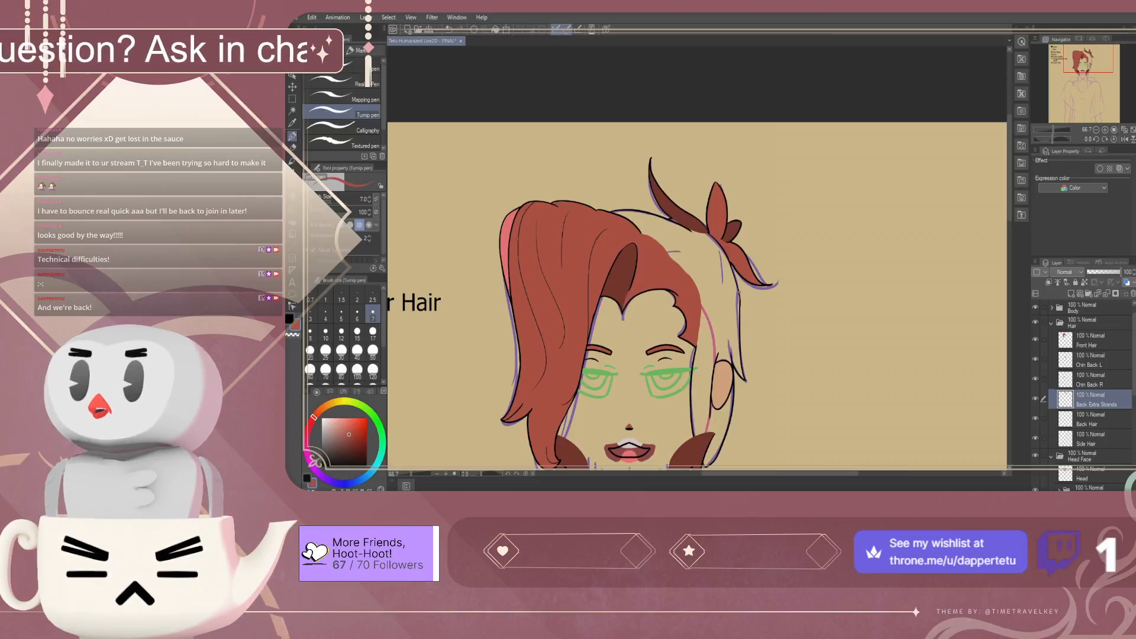
Select the Back Hair layer and hide the Chin Back L layer
scroll(708, 292, up, 5)
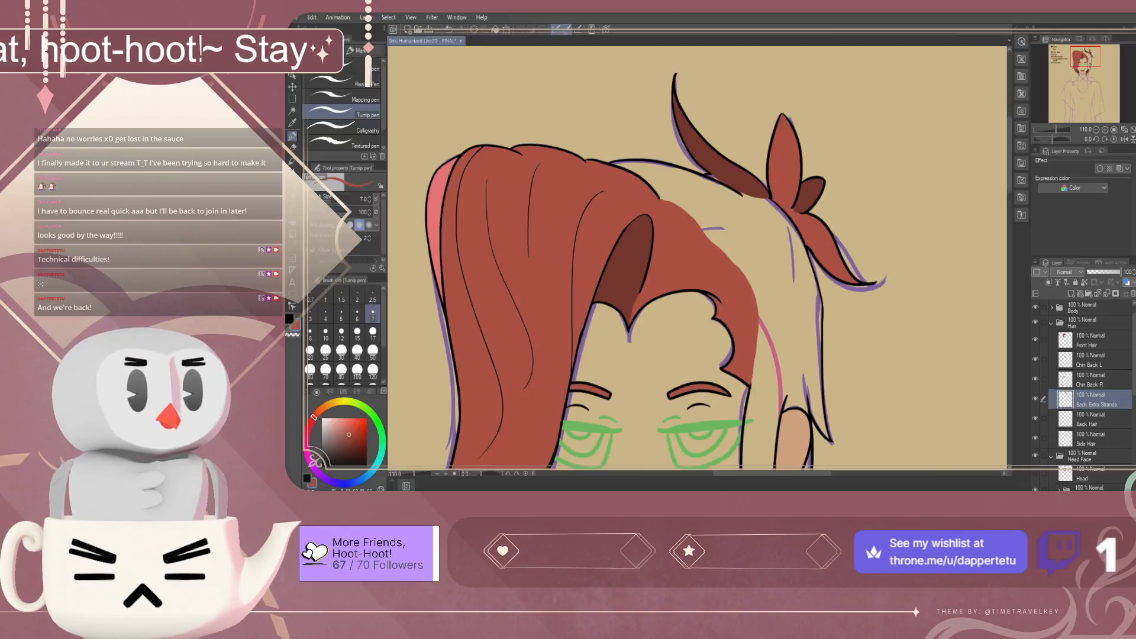
click(1094, 420)
click(1035, 419)
click(1035, 419)
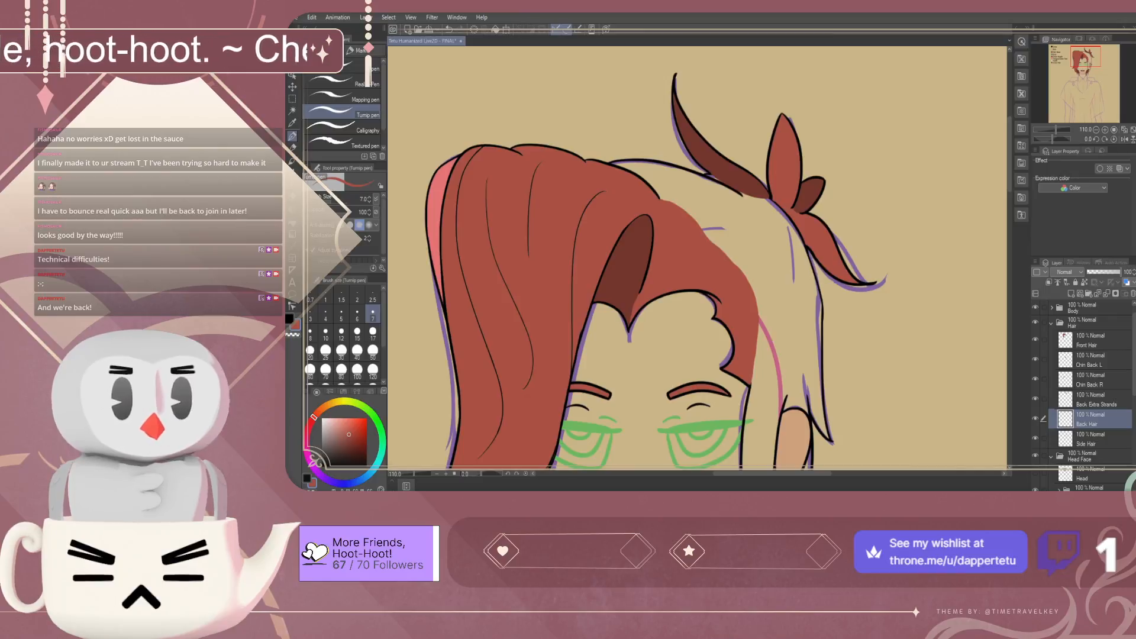
scroll(796, 304, down, 6)
scroll(801, 423, up, 2)
scroll(799, 424, up, 2)
scroll(793, 422, down, 2)
scroll(775, 417, up, 4)
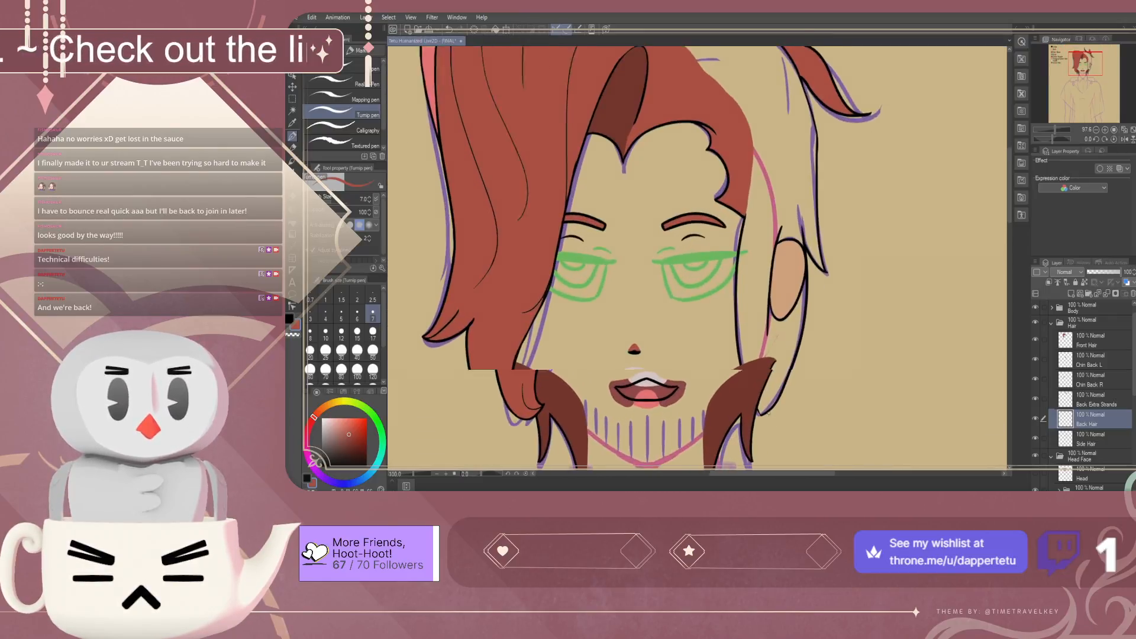
scroll(768, 414, up, 3)
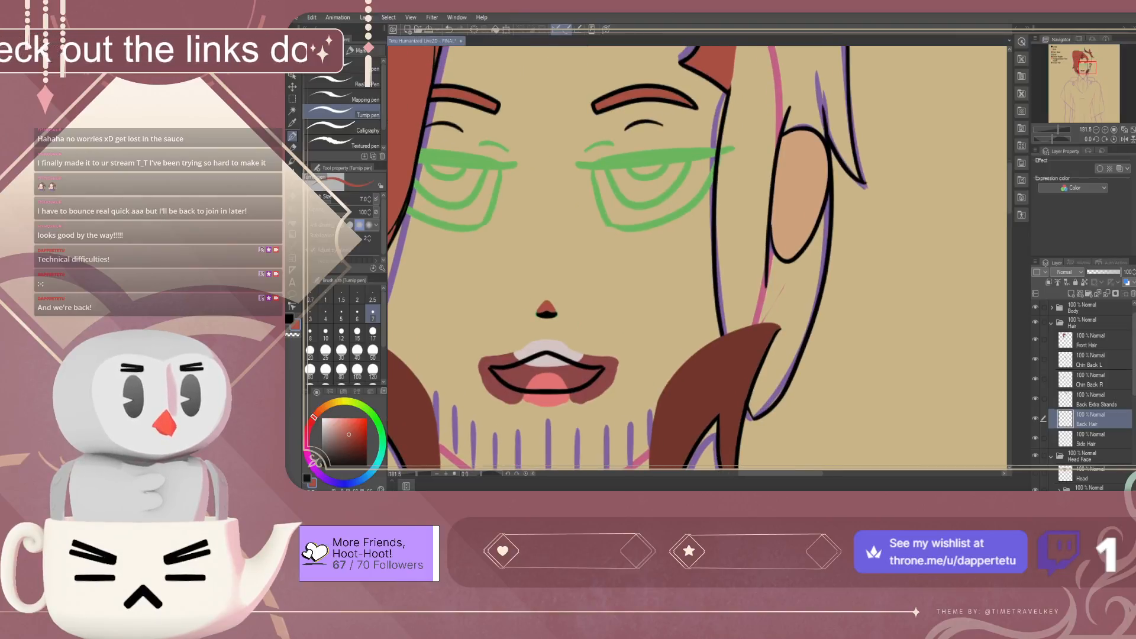
key(ctrl+z)
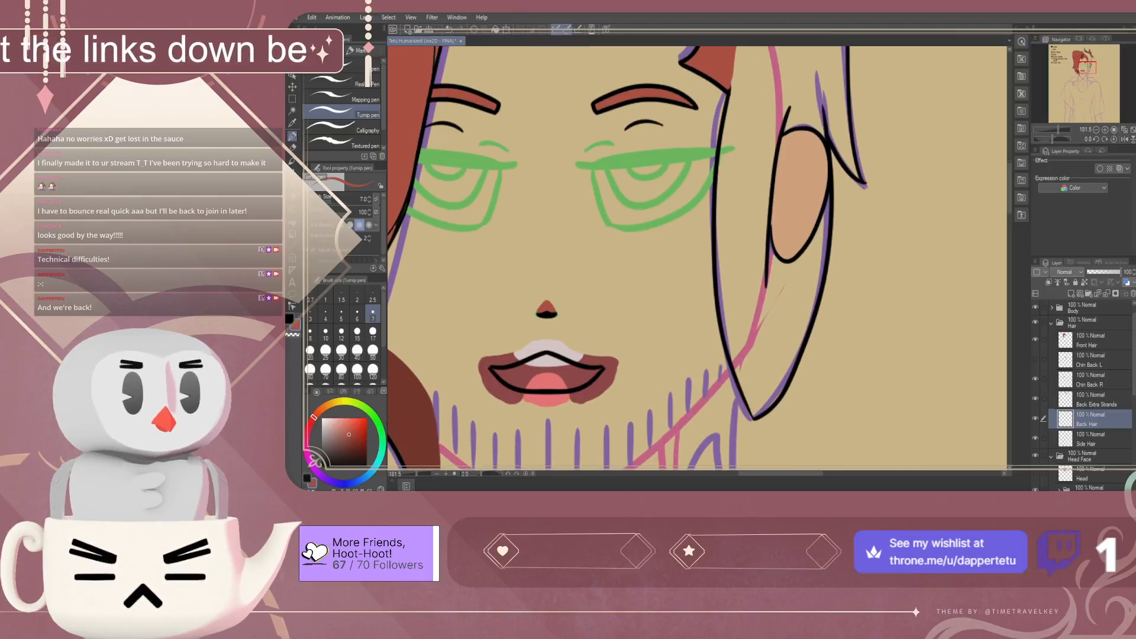
Try to fill the uncoloured back hair with the hair base red on the Back Hair layer
scroll(757, 379, down, 5)
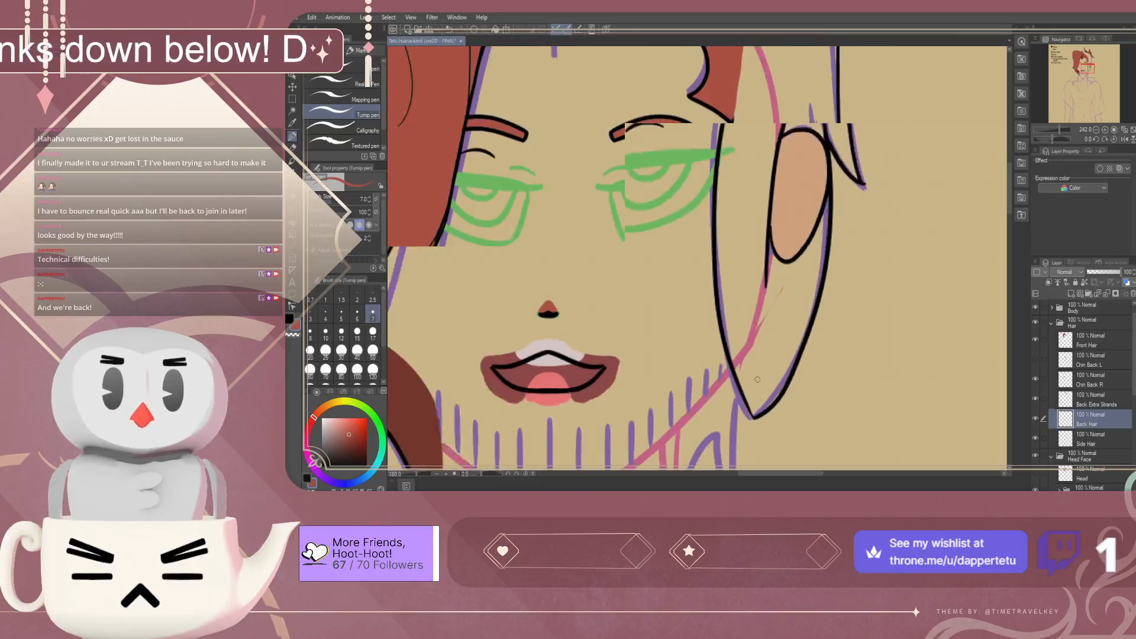
scroll(754, 251, up, 2)
scroll(754, 250, down, 1)
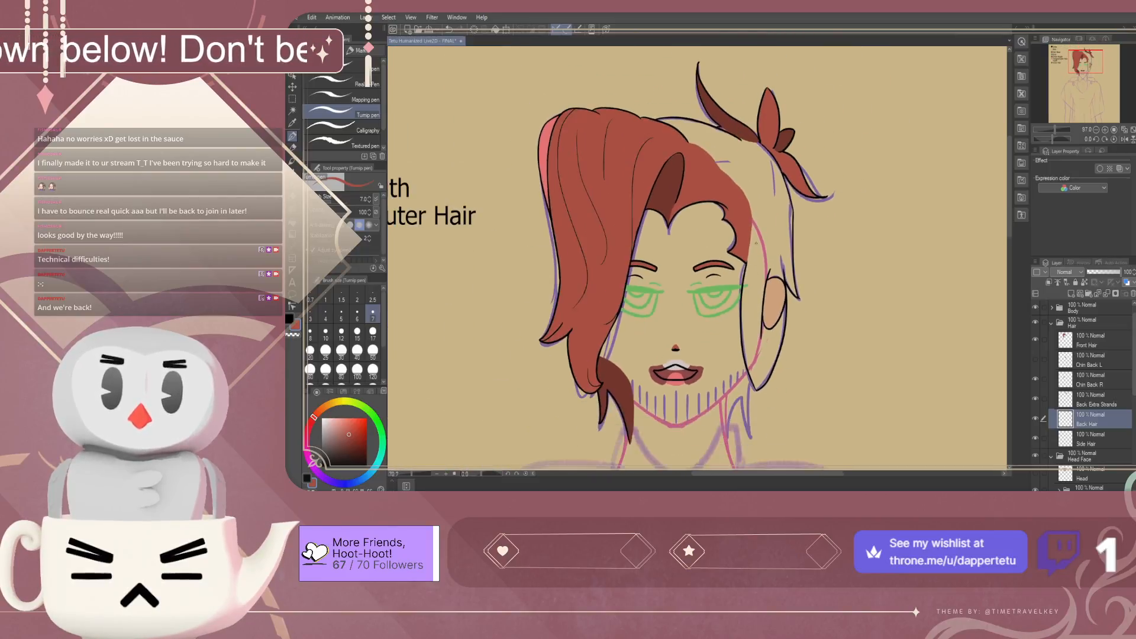
scroll(754, 251, up, 2)
scroll(754, 251, up, 2)
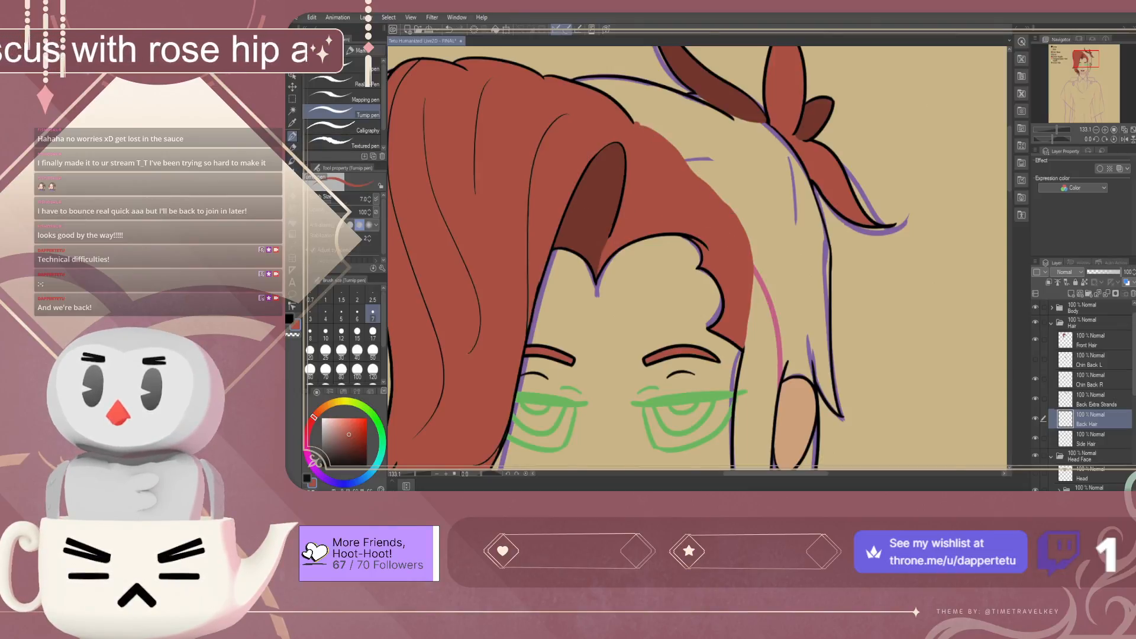
key(g)
click(772, 221)
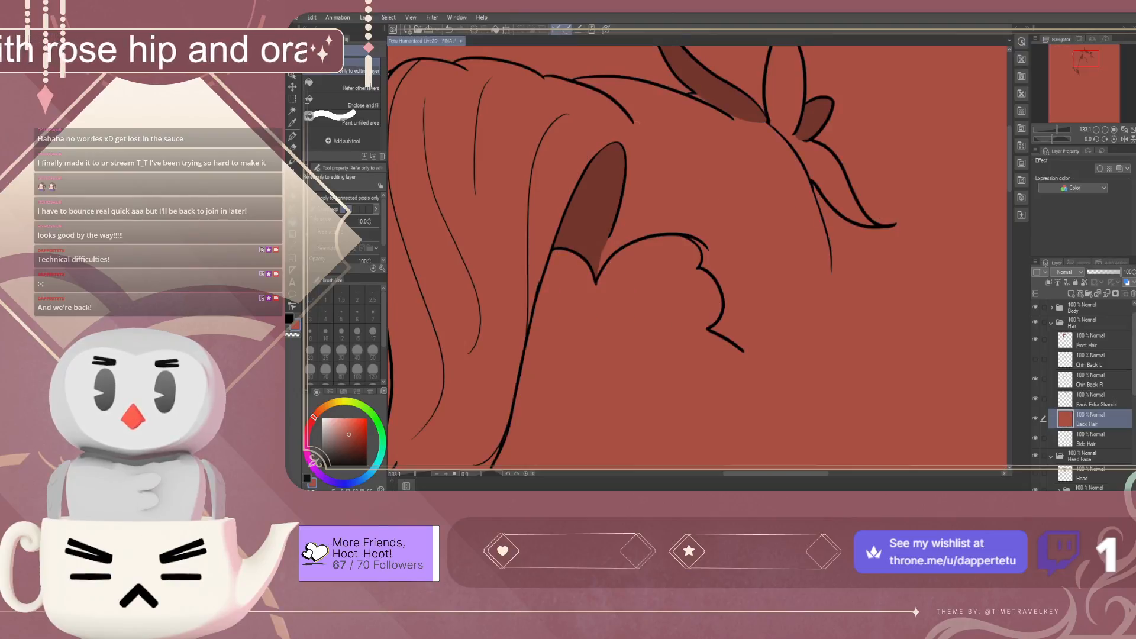
key(ctrl+z)
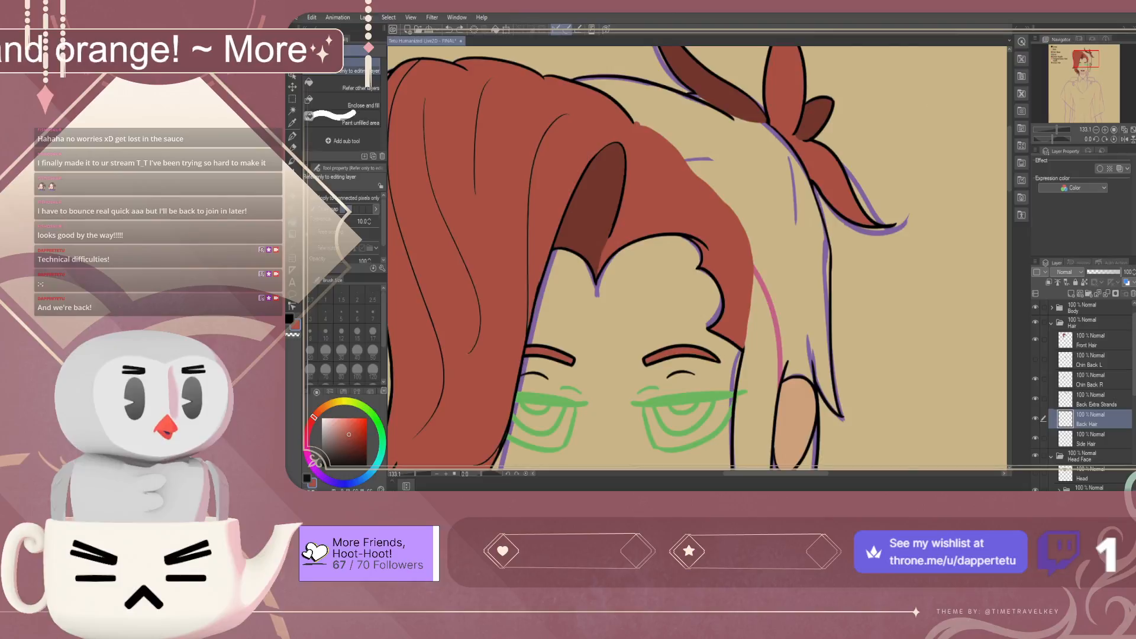
key(ctrl+z)
key(ctrl+y)
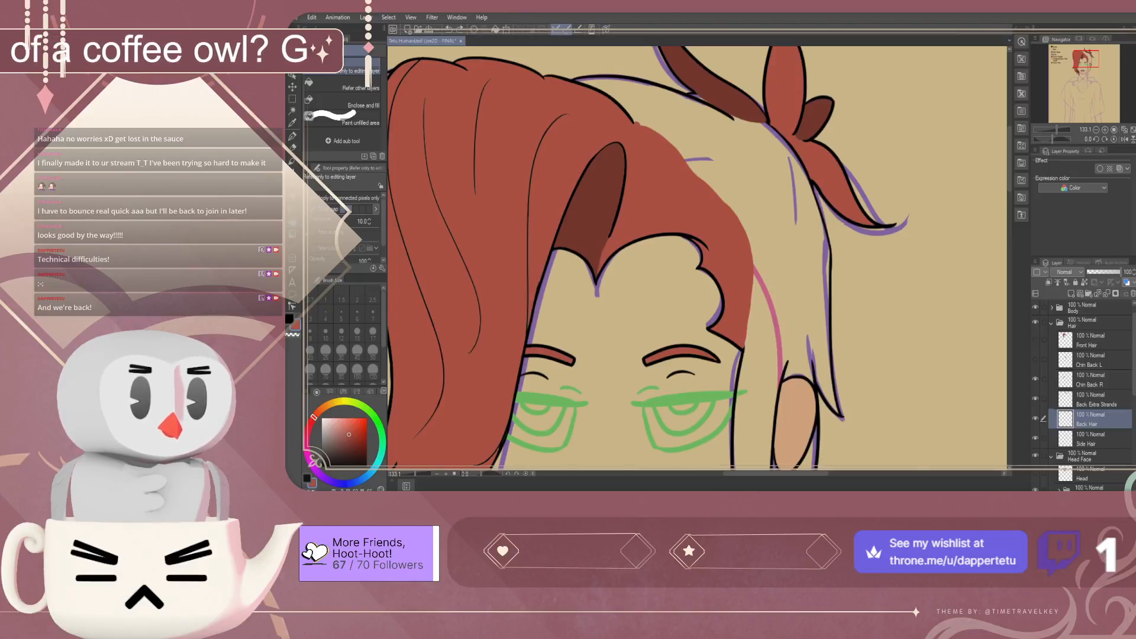
click(1034, 339)
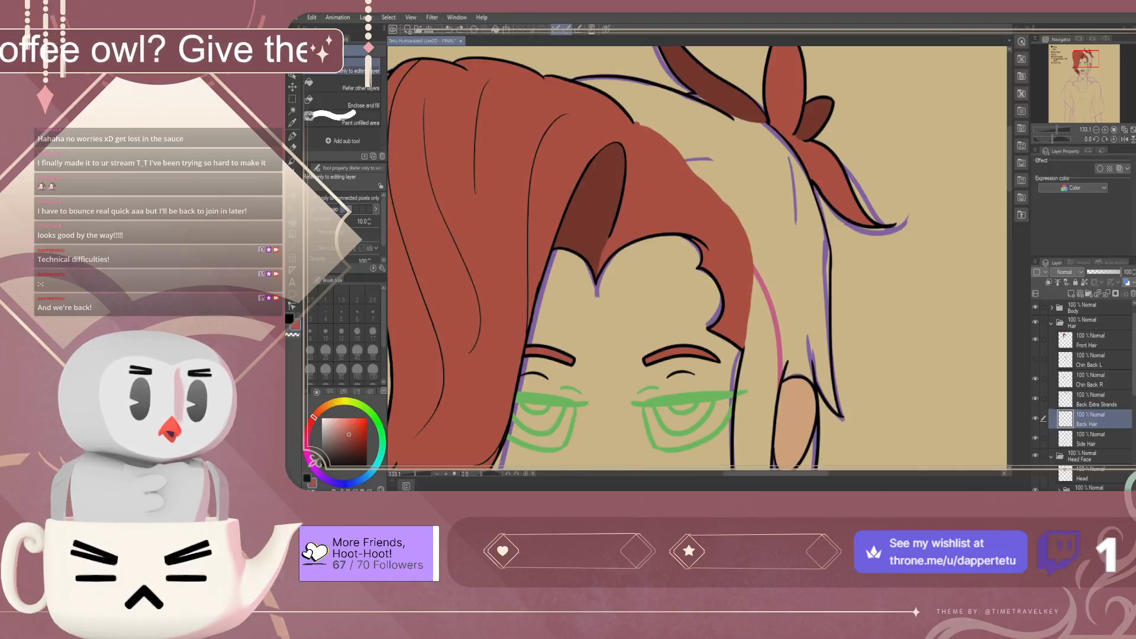
click(1035, 418)
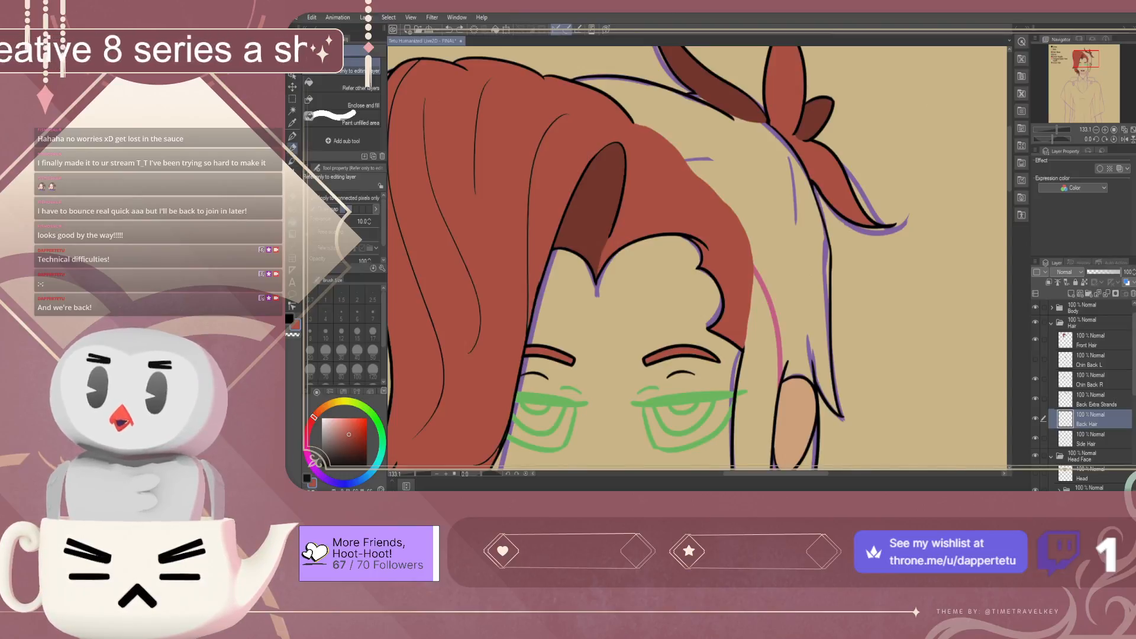
Draw a hair base red closing line from the front hair's lower corner up to the back hair's outer edge
key(p)
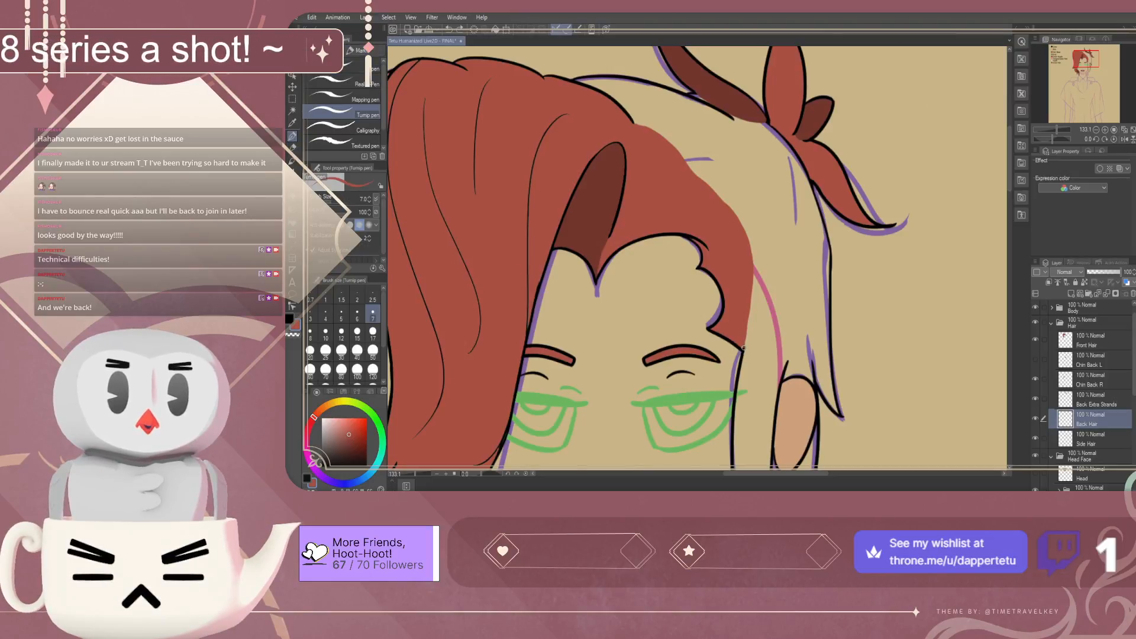
mouse_move(747, 334)
mouse_down()
mouse_move(799, 261)
mouse_move(823, 252)
mouse_up()
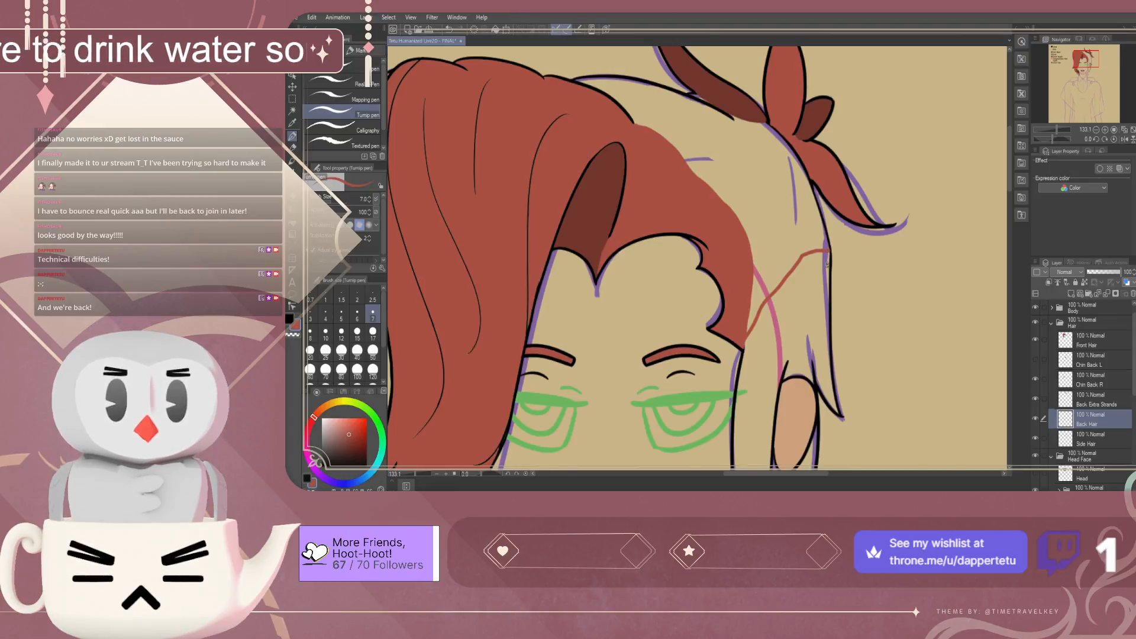
key(ctrl+z)
key(ctrl+z)
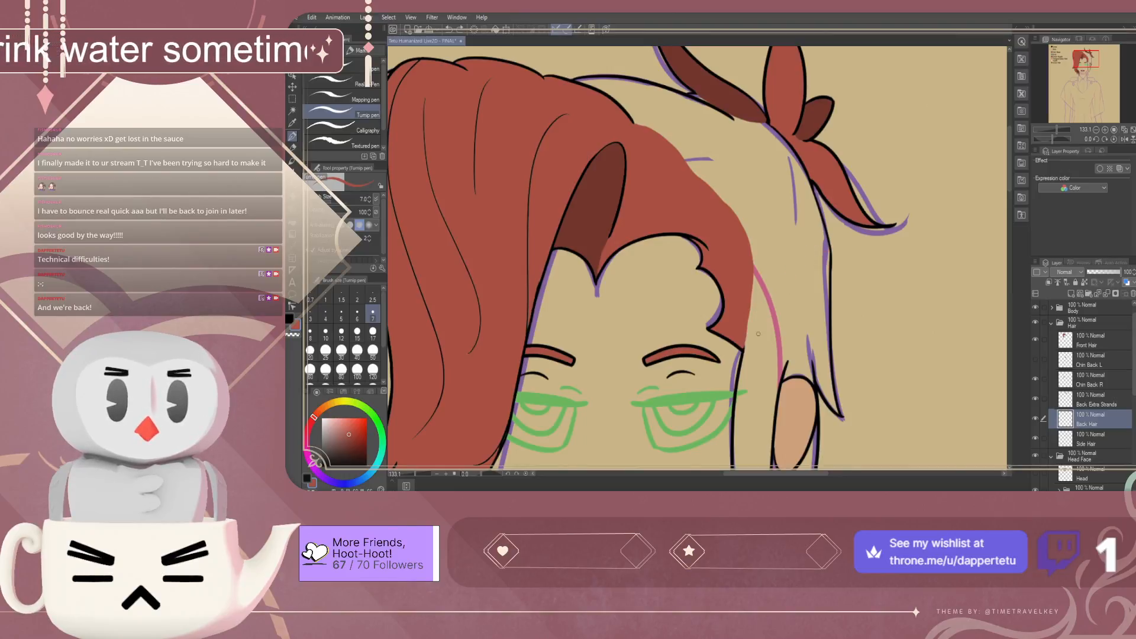
mouse_move(744, 340)
mouse_down()
mouse_move(765, 302)
mouse_move(817, 266)
mouse_up()
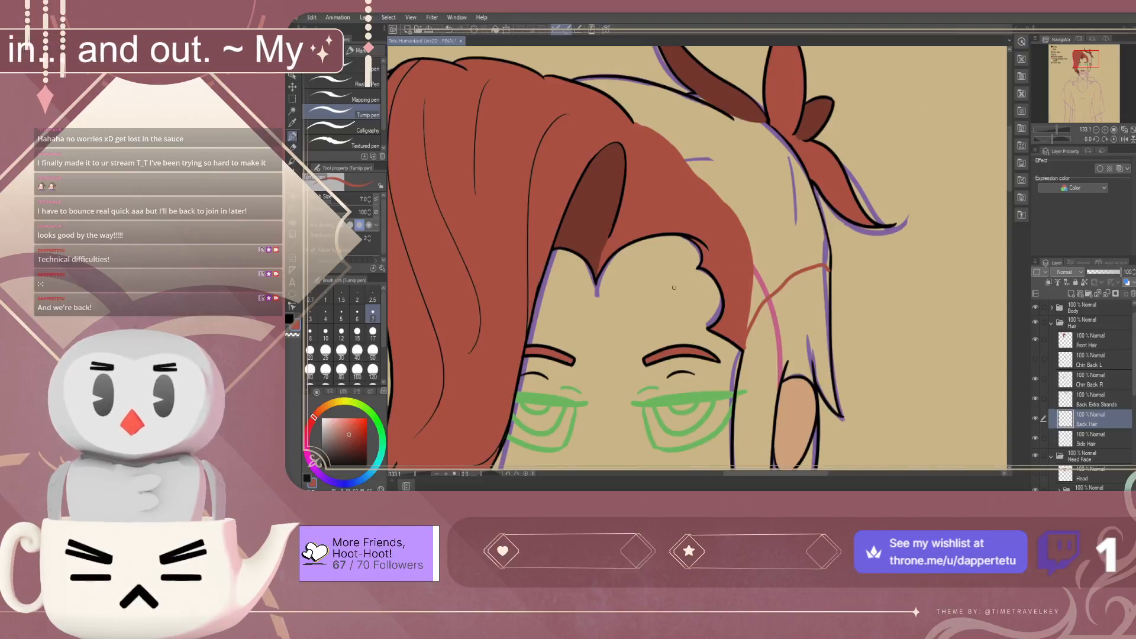
Try to fill the back hair above the closing line with red, then undo the line
key(g)
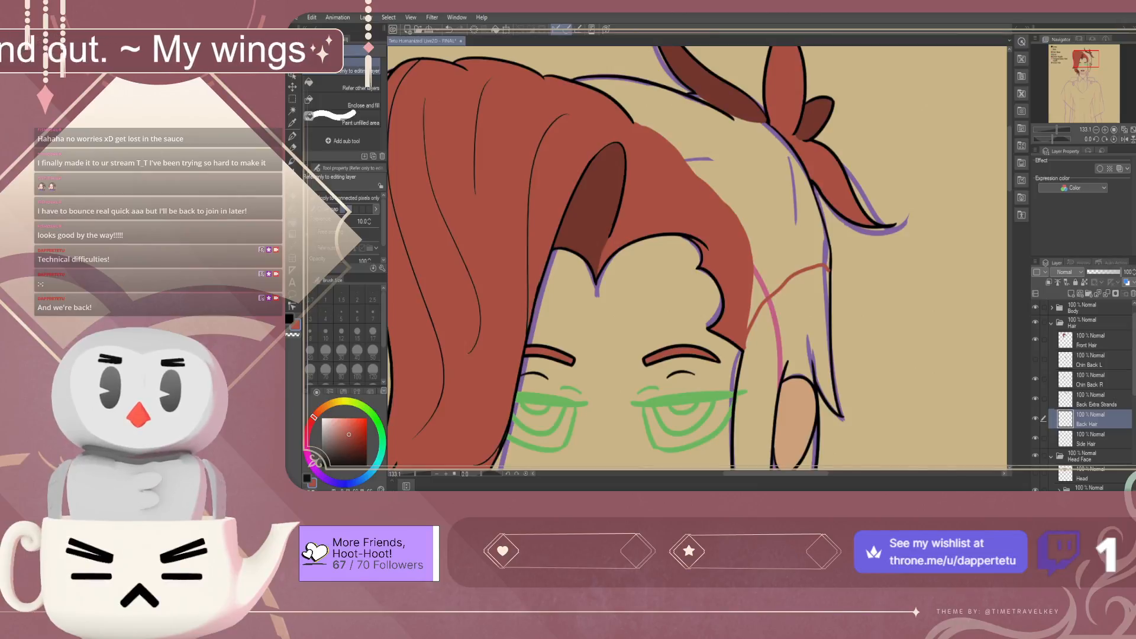
click(764, 202)
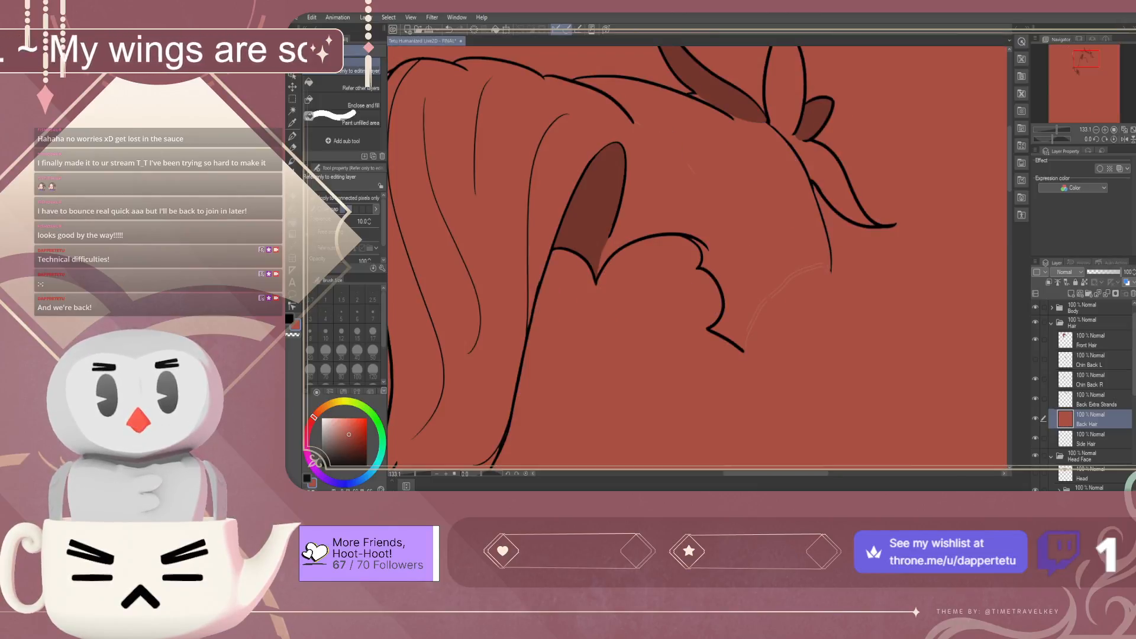
key(ctrl+z)
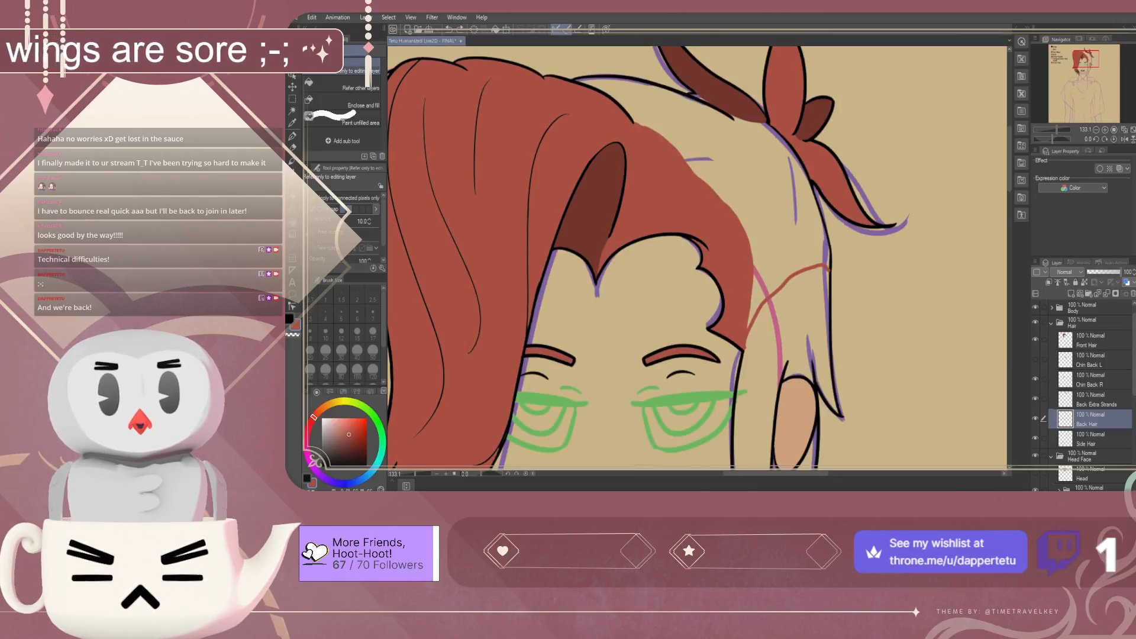
scroll(840, 219, up, 3)
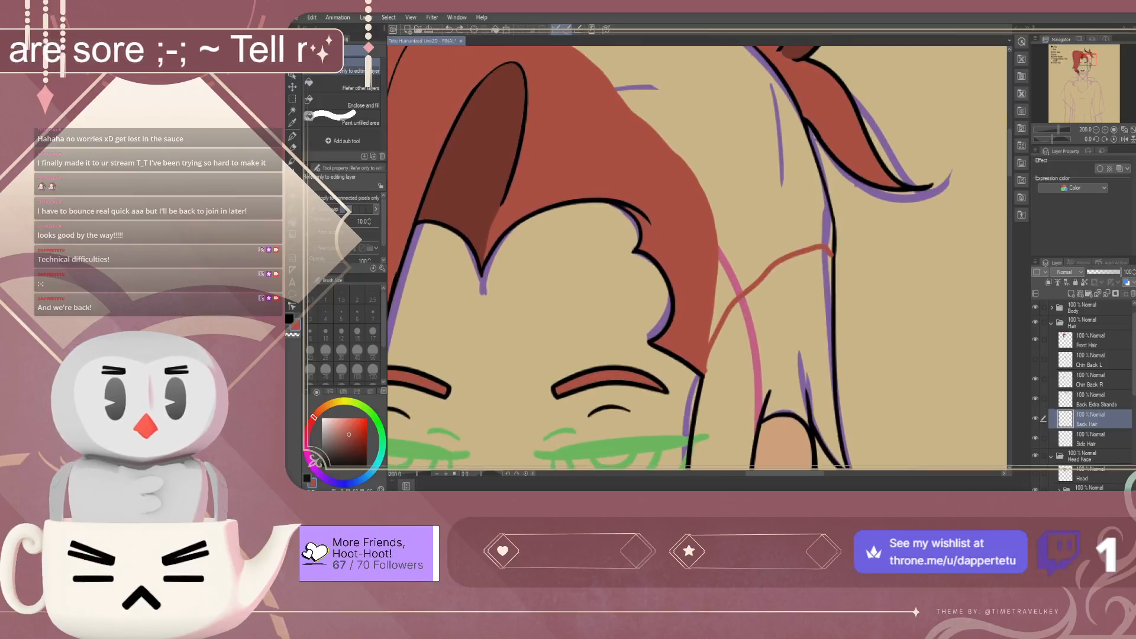
scroll(840, 219, down, 3)
scroll(840, 219, up, 1)
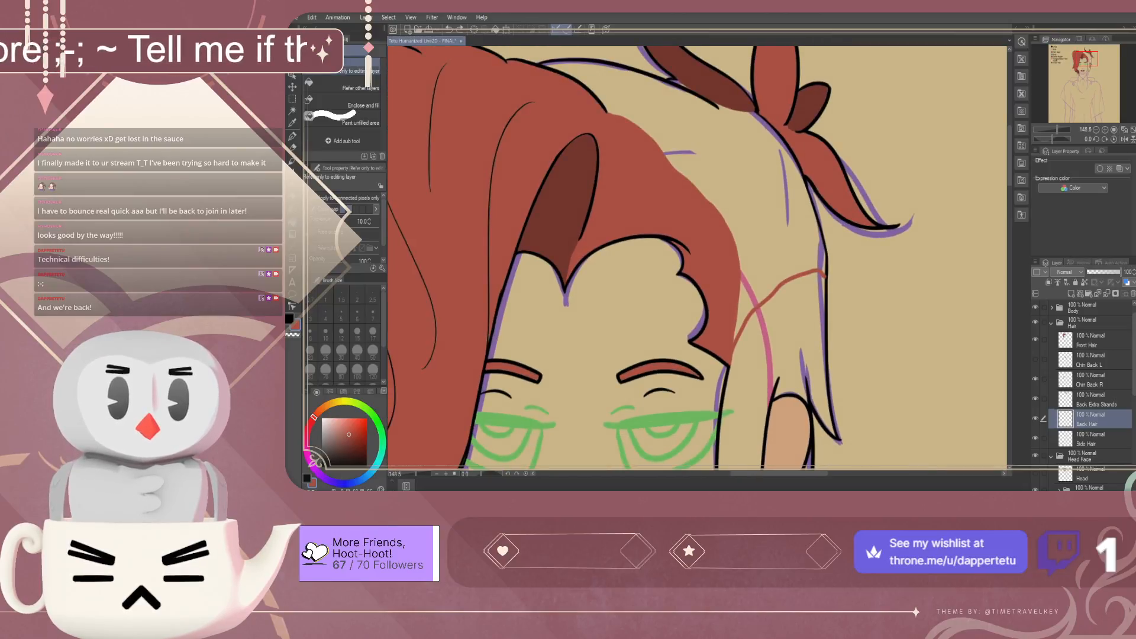
key(ctrl+z)
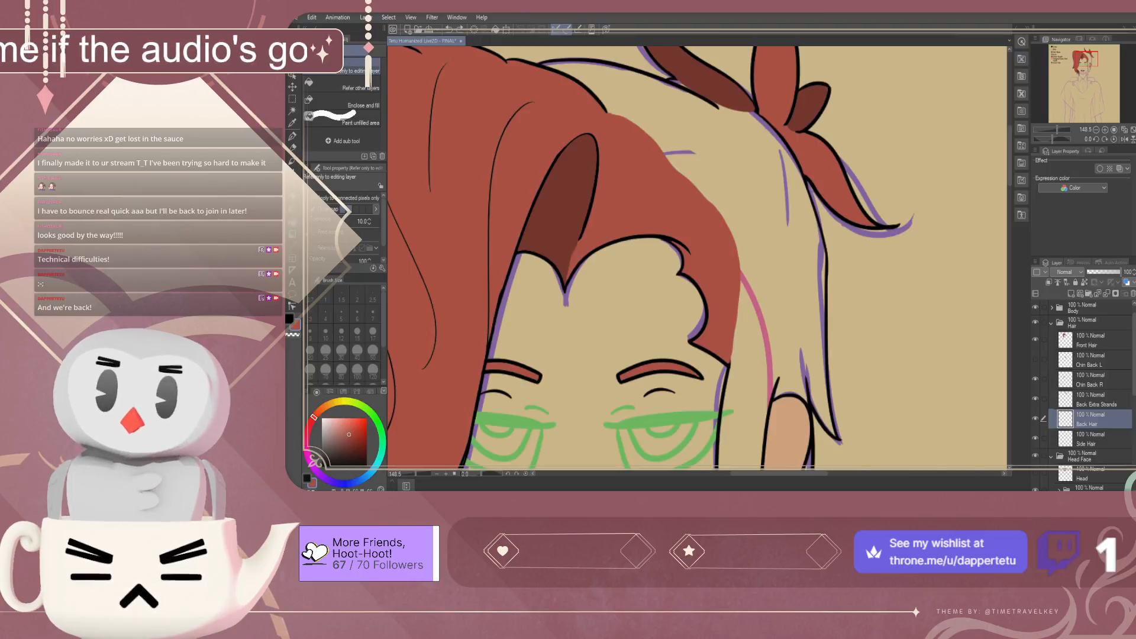
Save the file and compare the head with the Back Hair layer hidden and shown
key(ctrl+s)
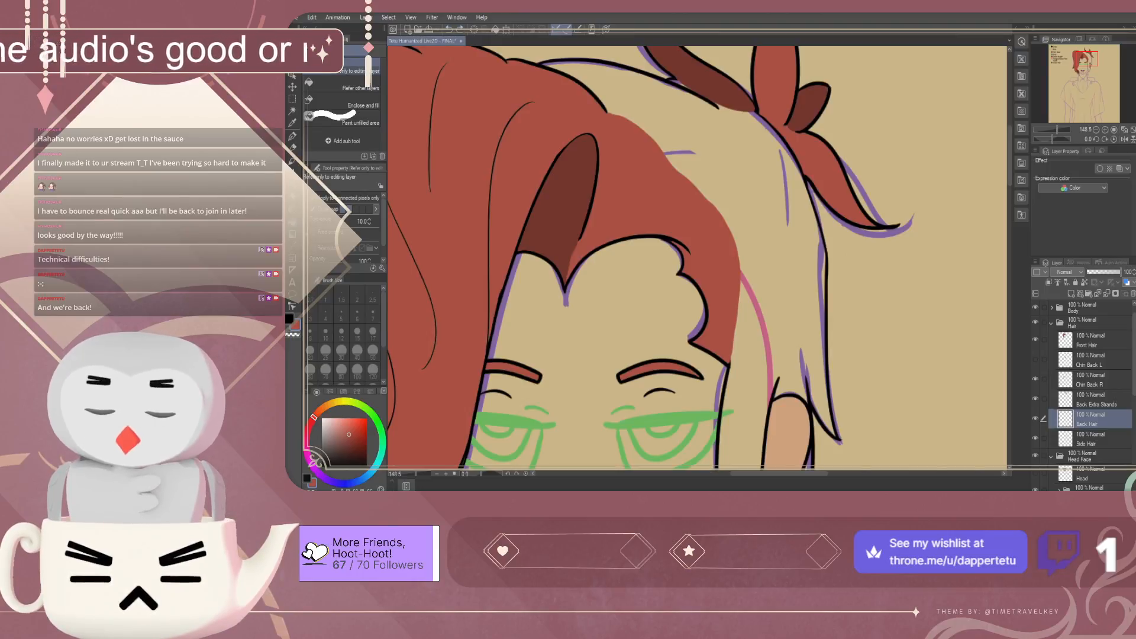
click(1034, 418)
click(1035, 418)
click(1034, 418)
click(1034, 418)
click(1035, 419)
click(1035, 419)
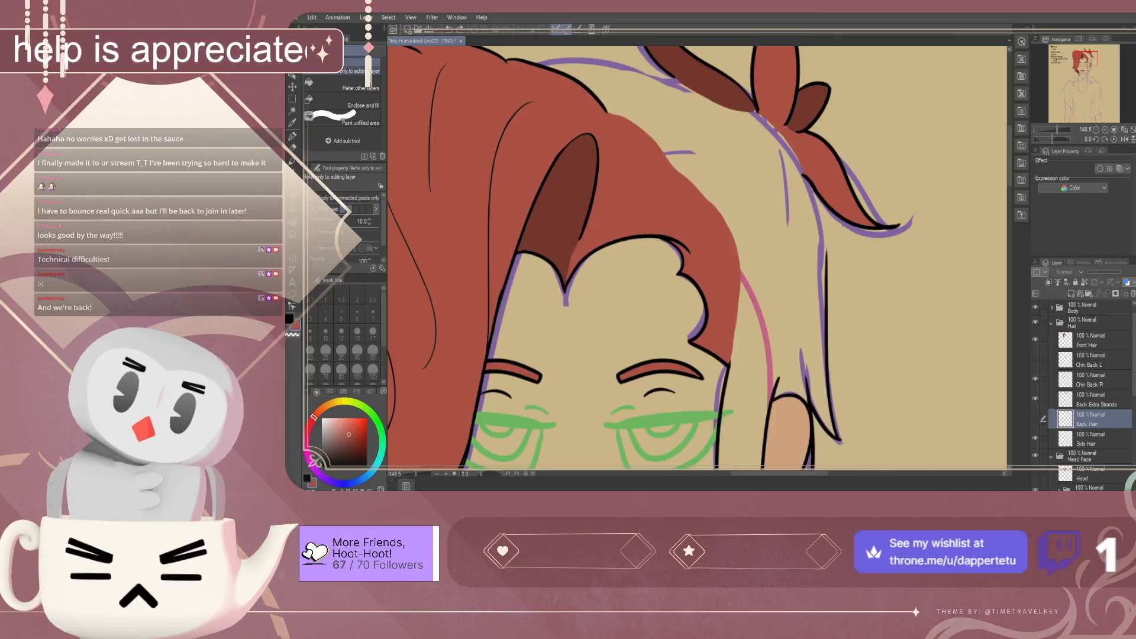
click(1035, 418)
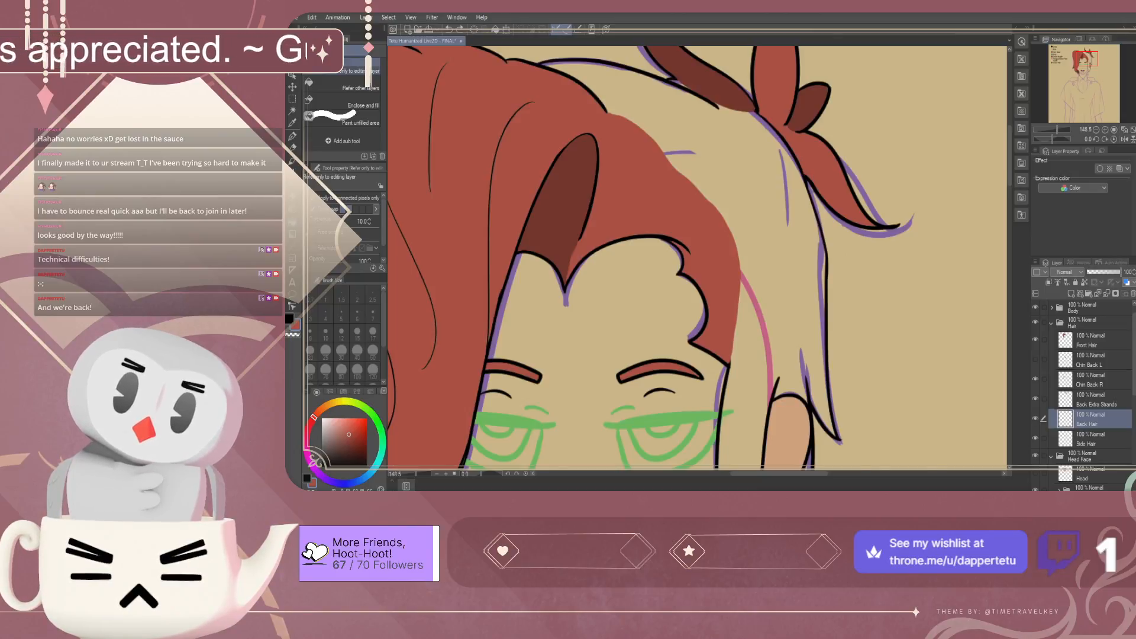
Close the back hair outline with hair base red along the front hair and down to the outer edge, and fill it with that red
scroll(755, 283, down, 4)
scroll(722, 203, up, 2)
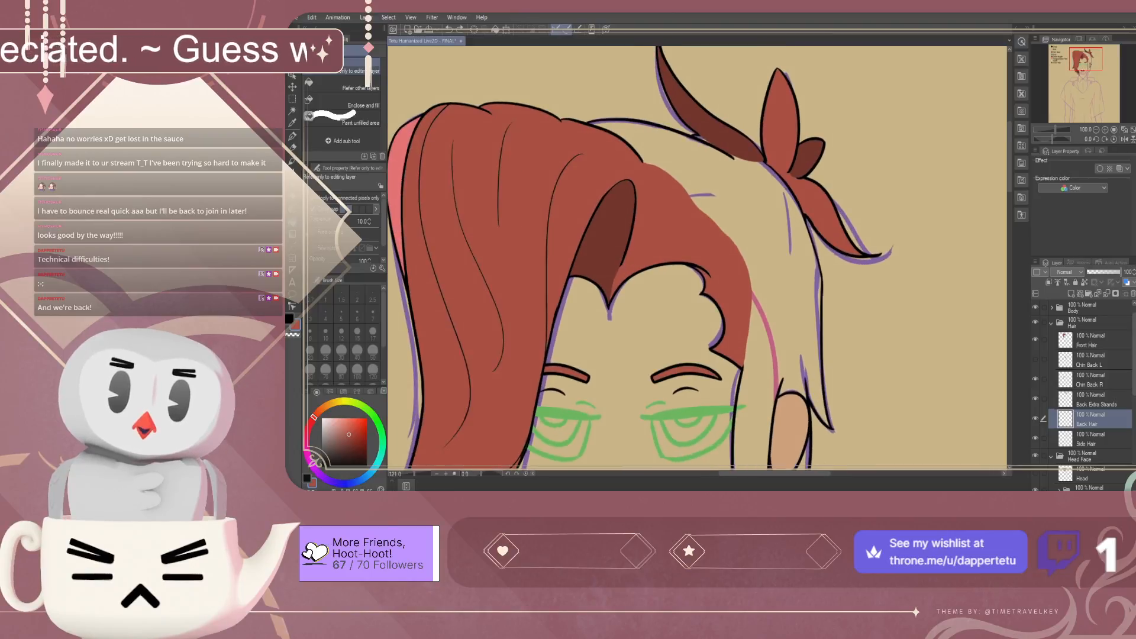
scroll(777, 176, up, 1)
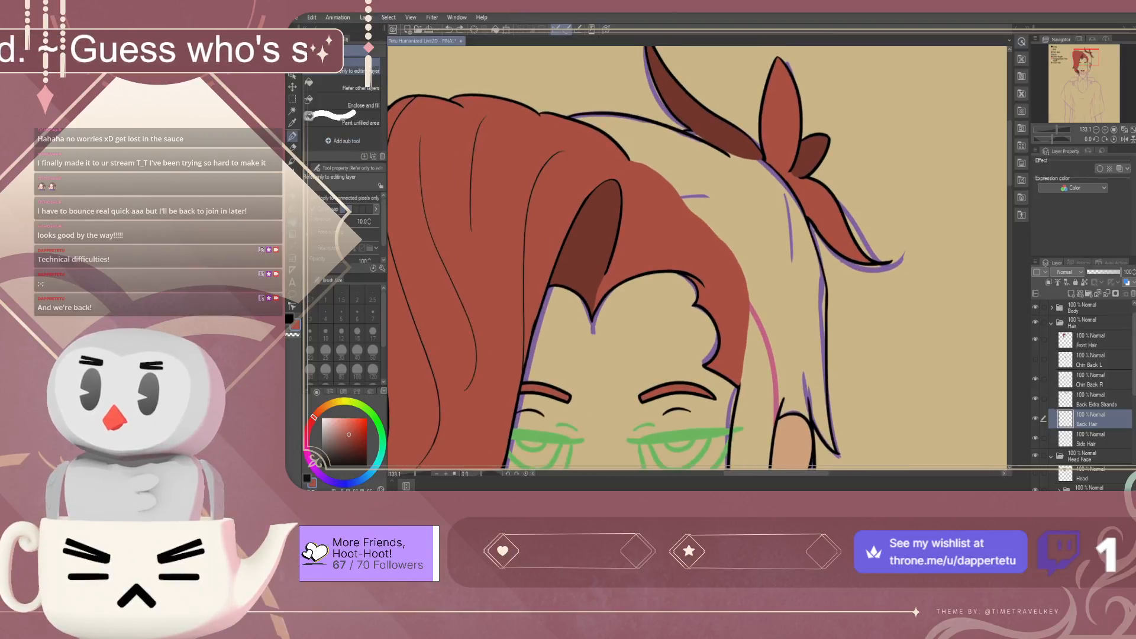
key(p)
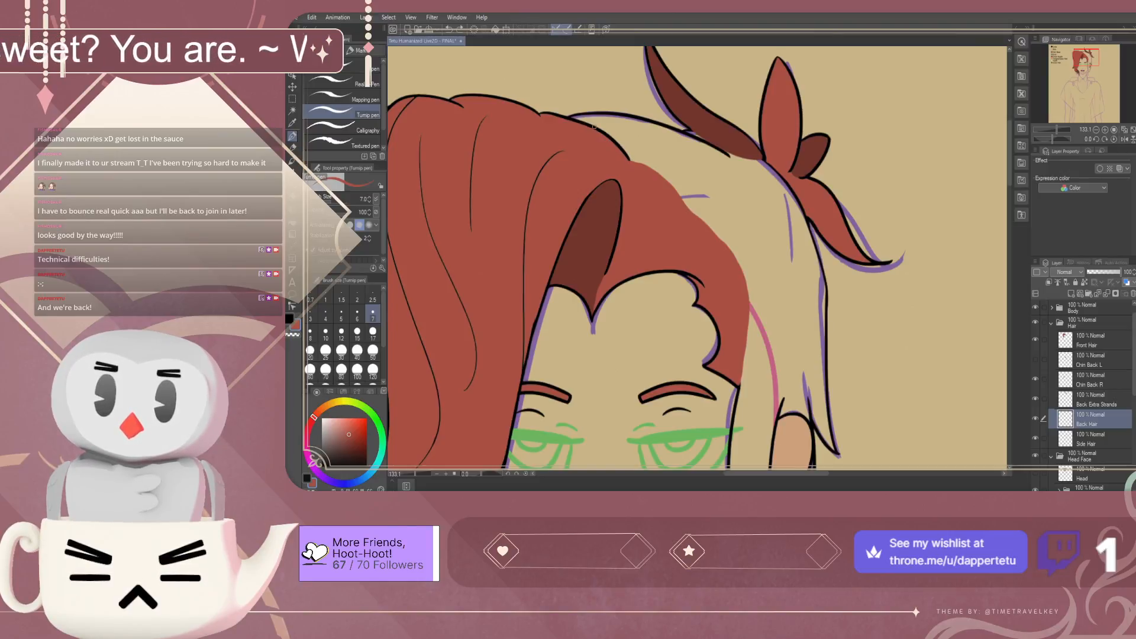
drag(567, 119, 626, 154)
key(ctrl+z)
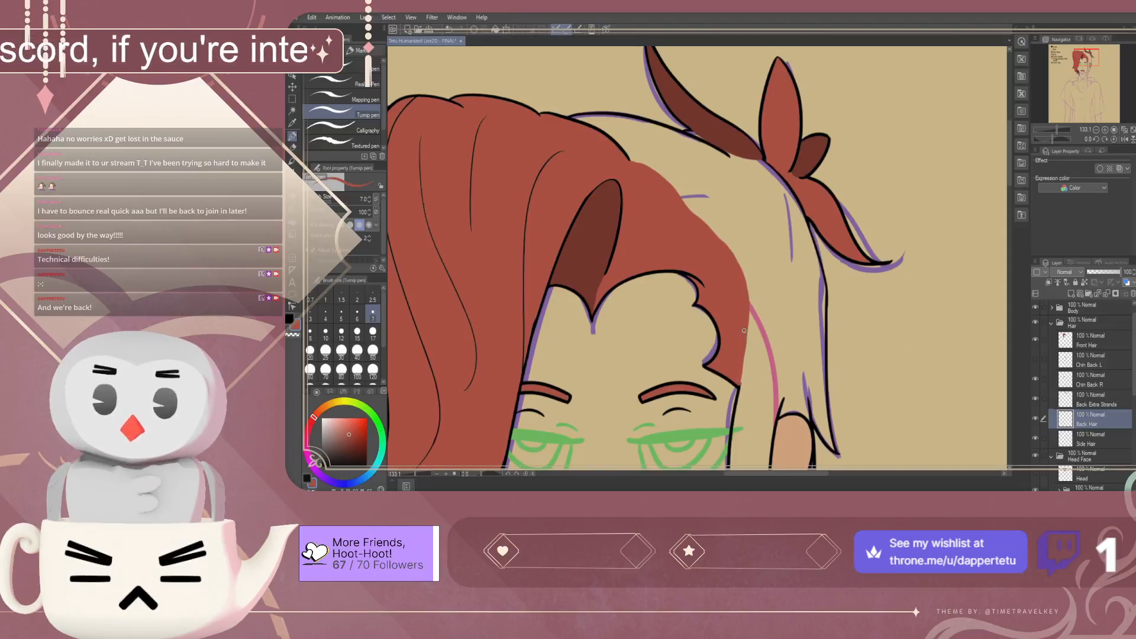
mouse_move(739, 385)
mouse_down()
mouse_move(804, 358)
mouse_move(819, 319)
mouse_up()
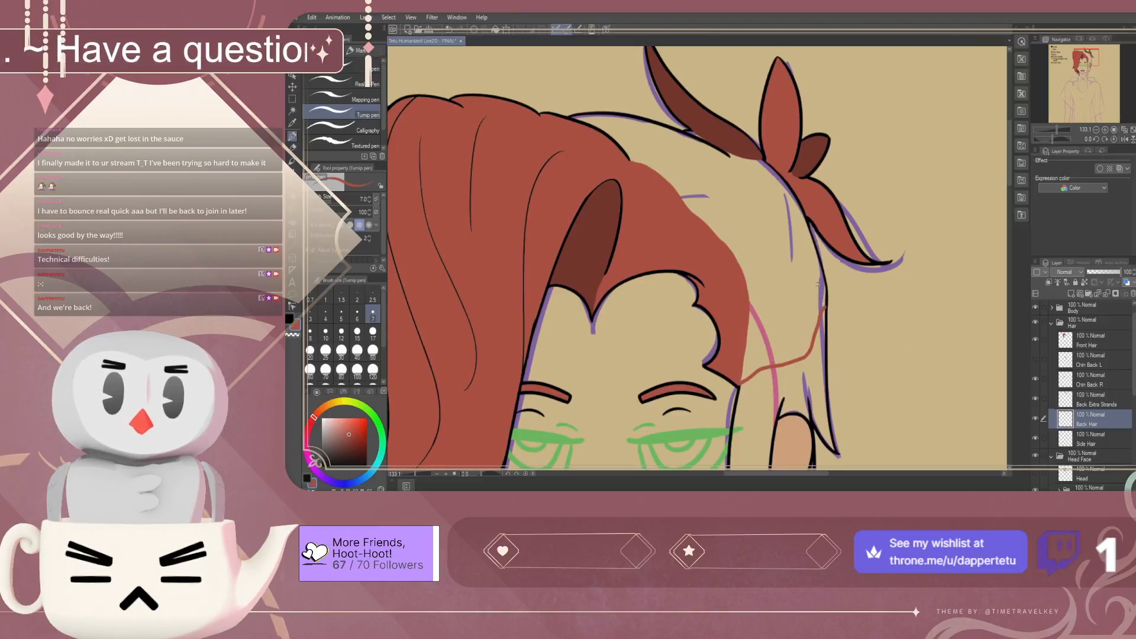
key(g)
click(770, 260)
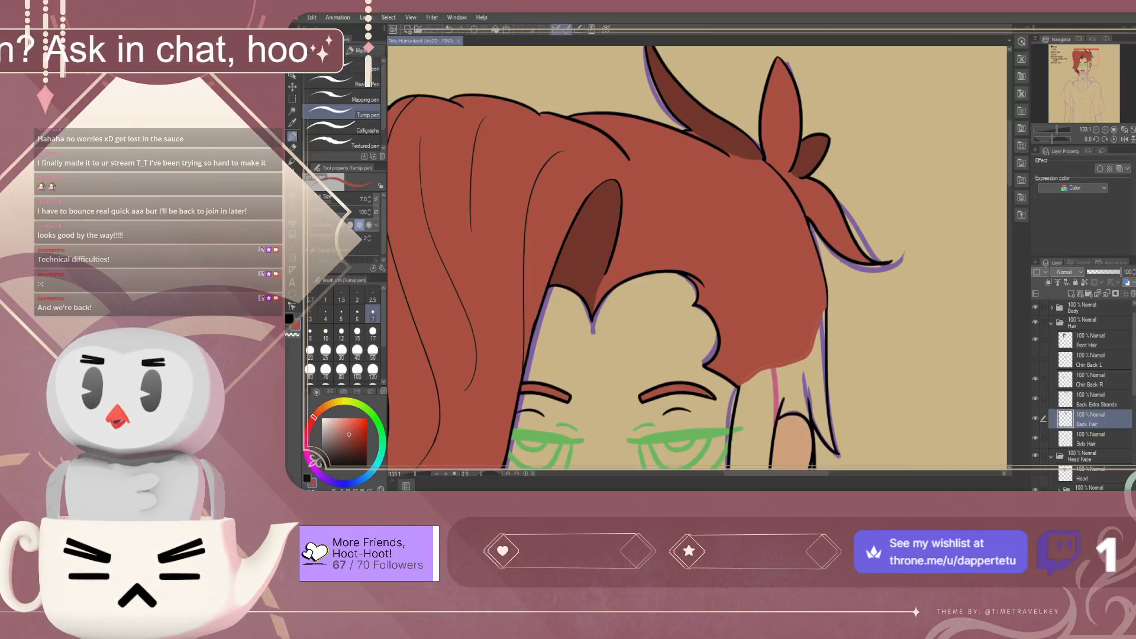
Paint over the pale seam along the back hair's lower edge with hair base red
key(p)
scroll(804, 354, up, 3)
scroll(804, 354, up, 1)
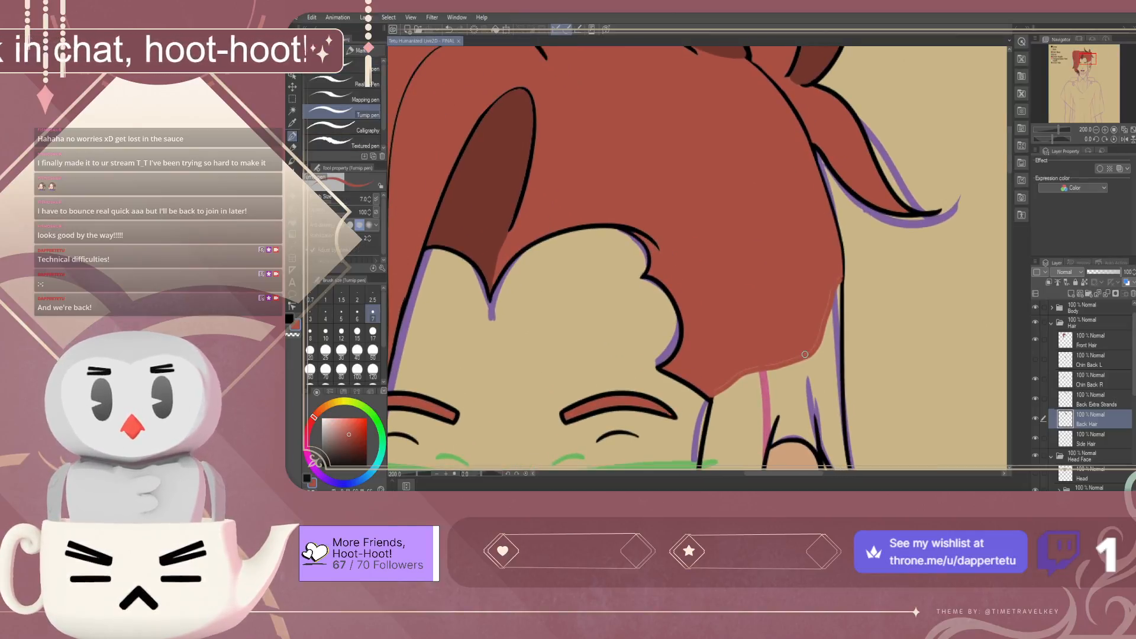
drag(714, 391, 754, 365)
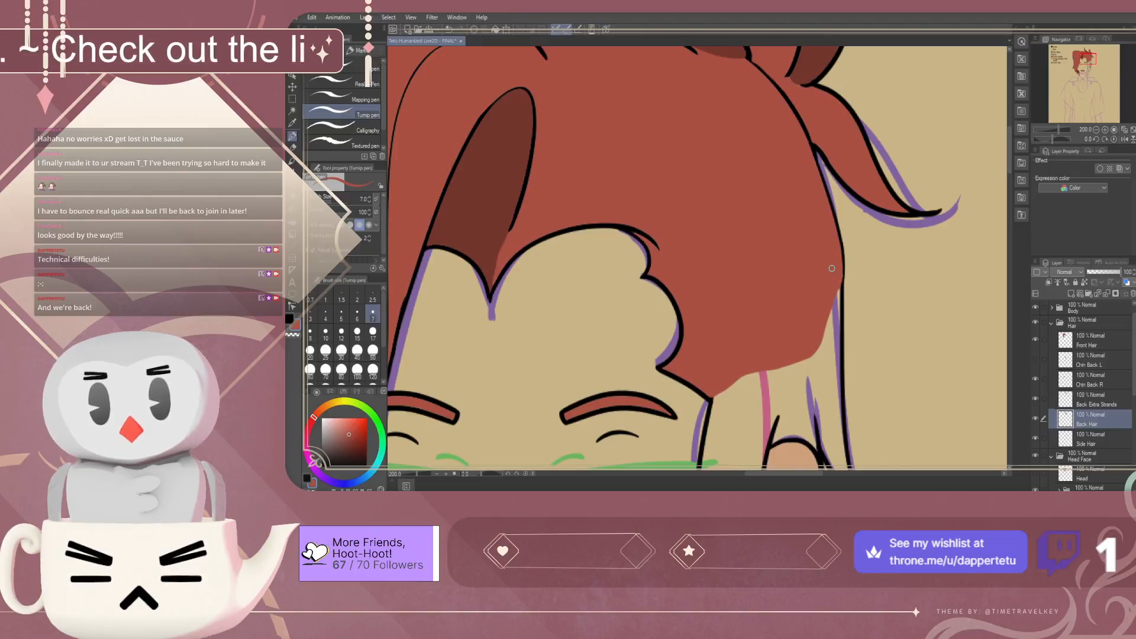
scroll(762, 261, down, 3)
scroll(761, 260, down, 2)
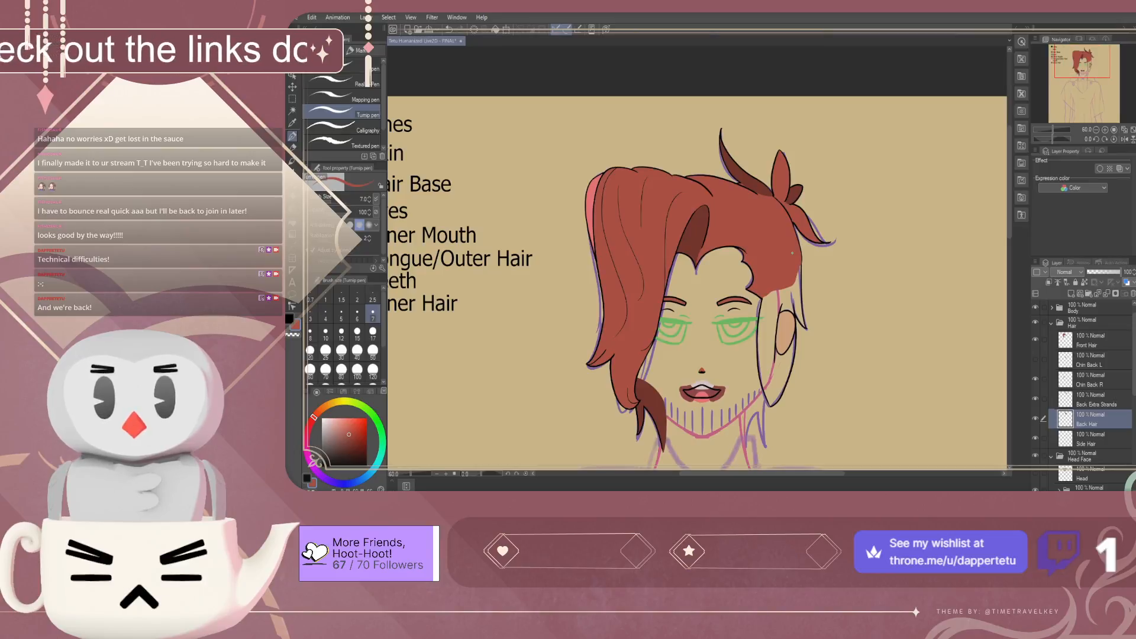
Colour the small gap at the base of the upper back strand with the strand's dark inner hair brown and save the file
scroll(773, 215, up, 5)
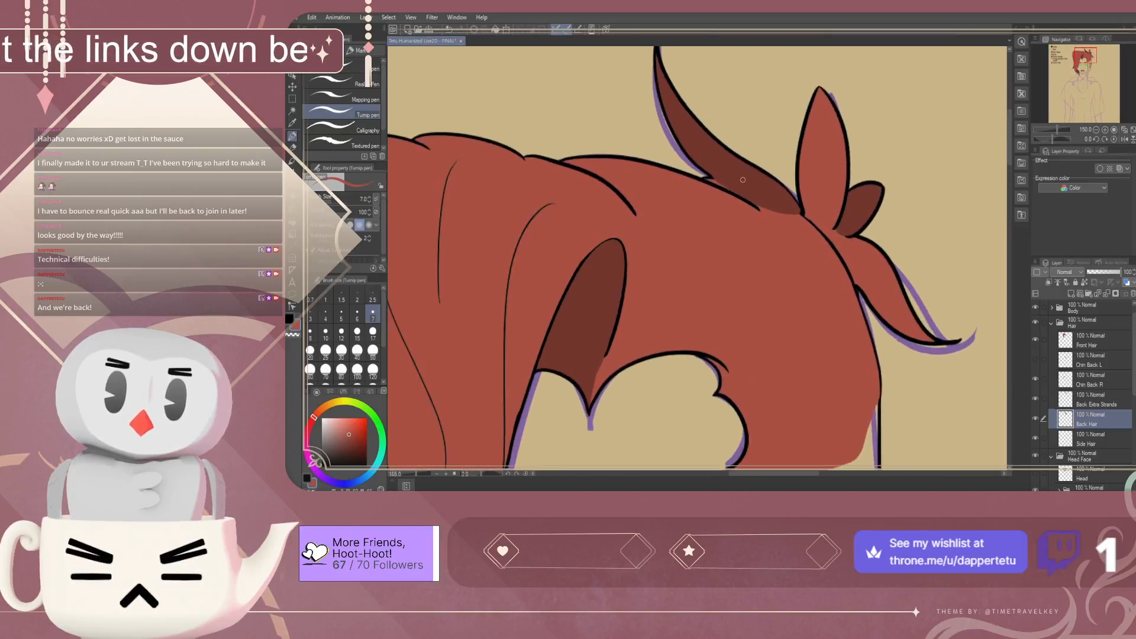
scroll(752, 198, up, 2)
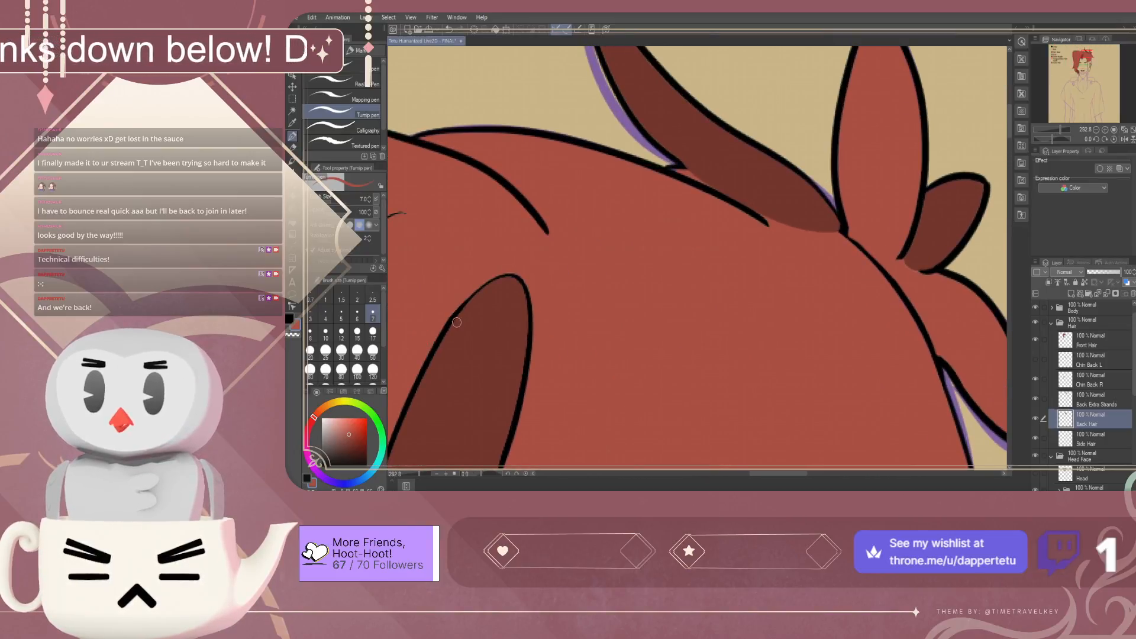
alt+click(724, 166)
drag(694, 177, 685, 175)
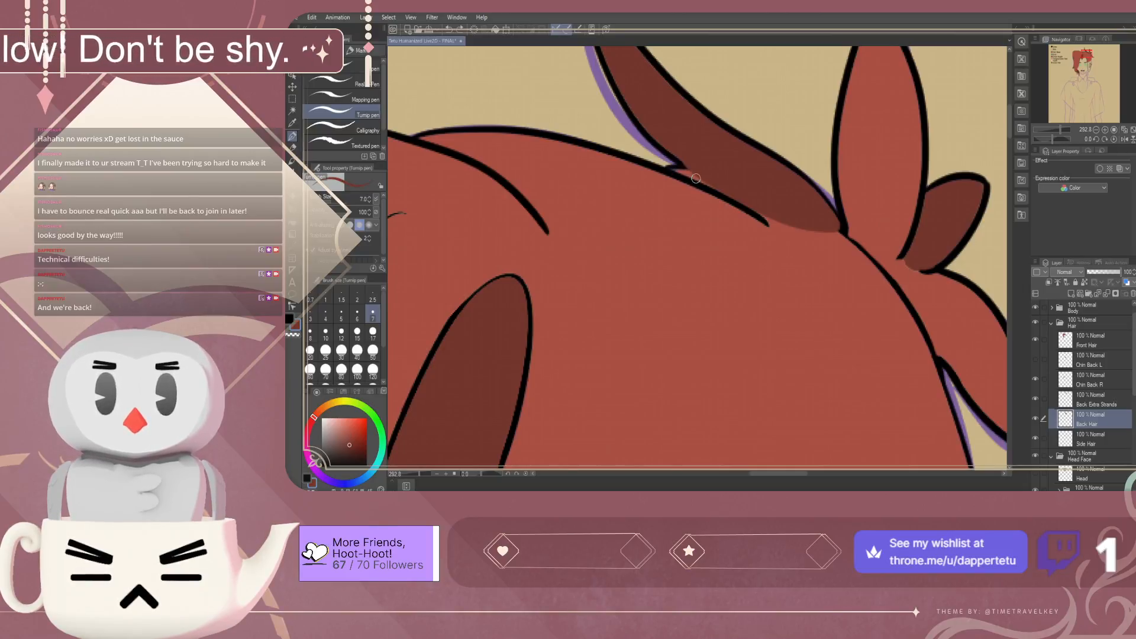
scroll(696, 178, up, 4)
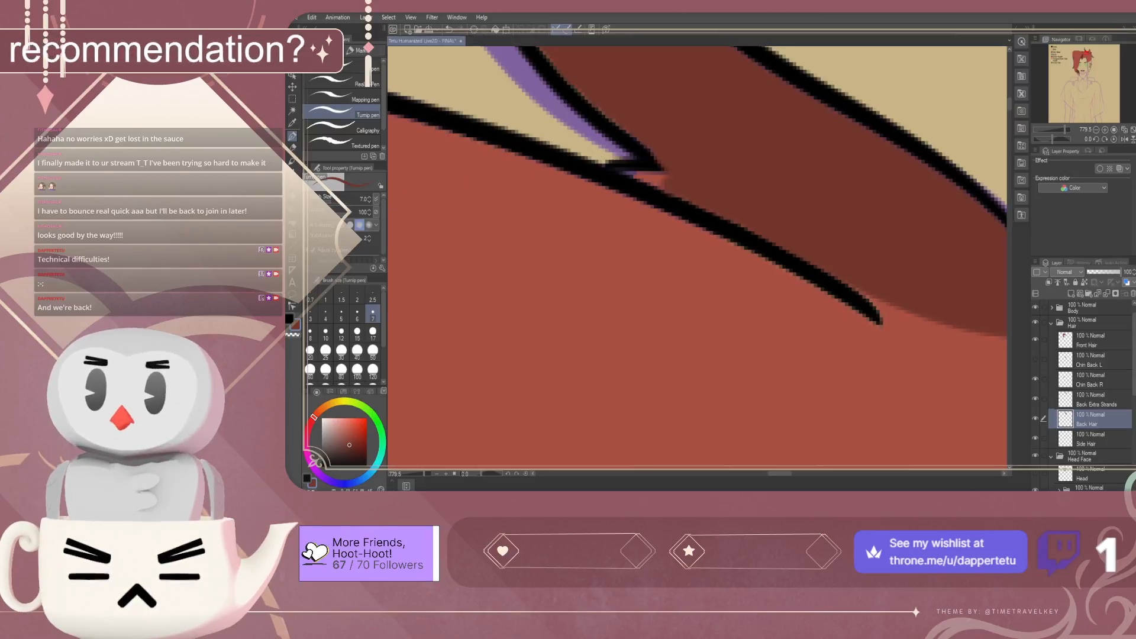
key(g)
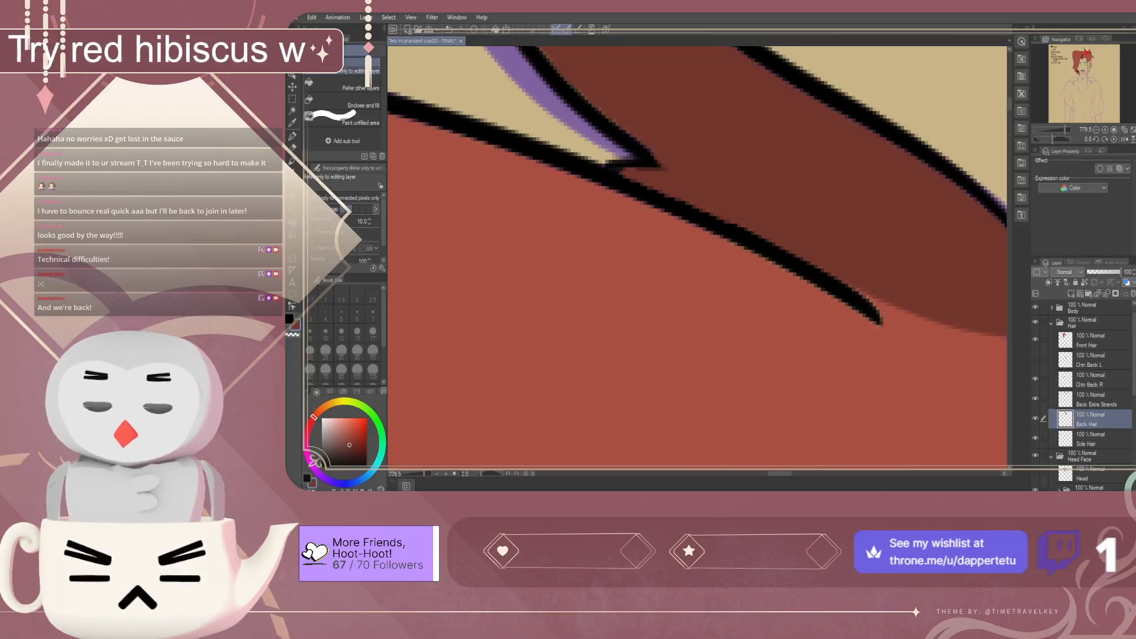
key(ctrl+s)
Try to thicken the black outline where the upper back strand meets the head's hairline
key(x)
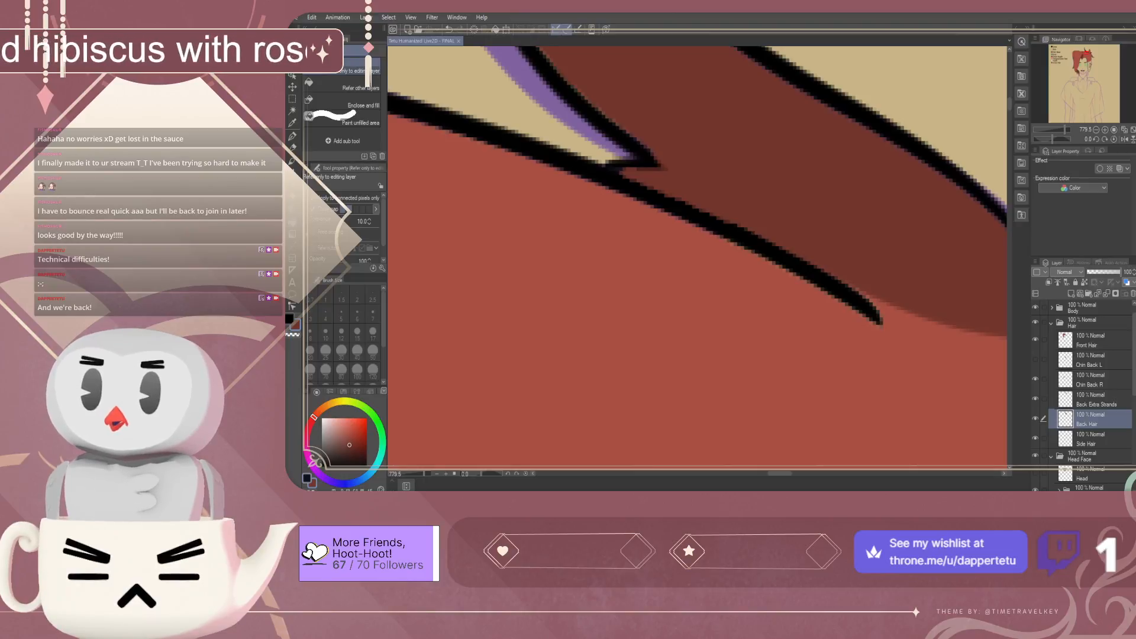
key(p)
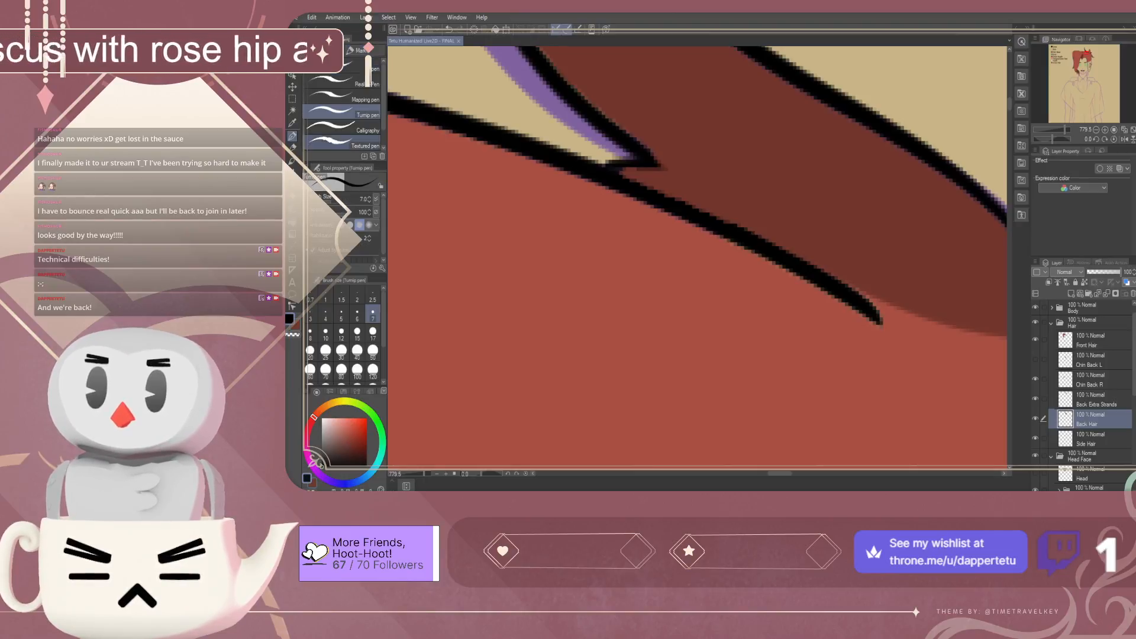
drag(617, 171, 652, 164)
key(ctrl+z)
scroll(700, 170, down, 10)
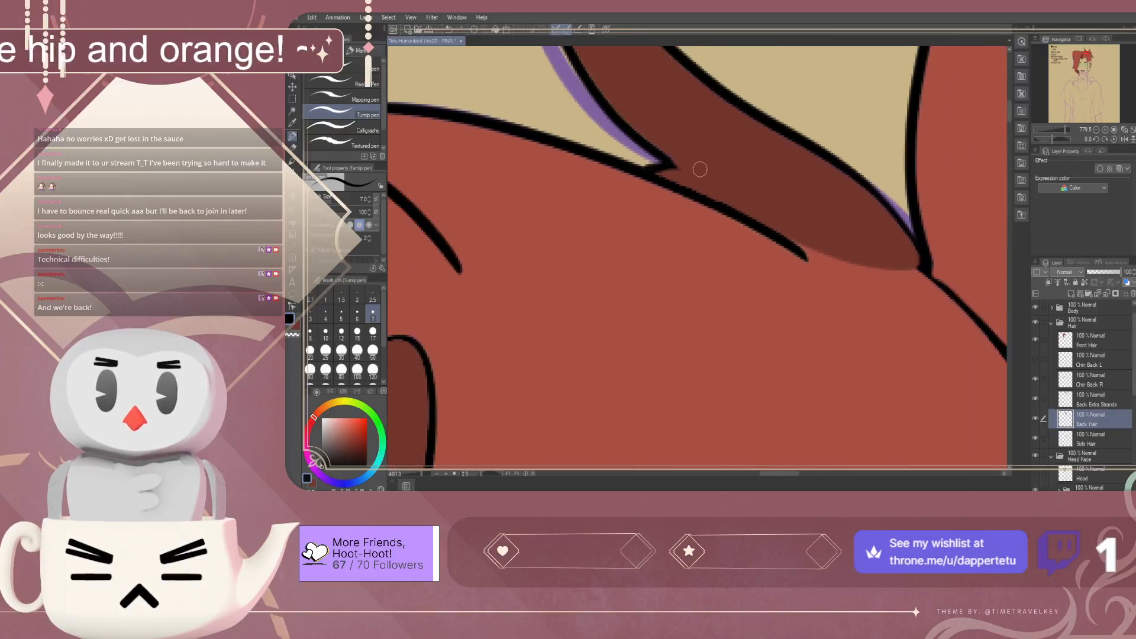
scroll(700, 170, down, 4)
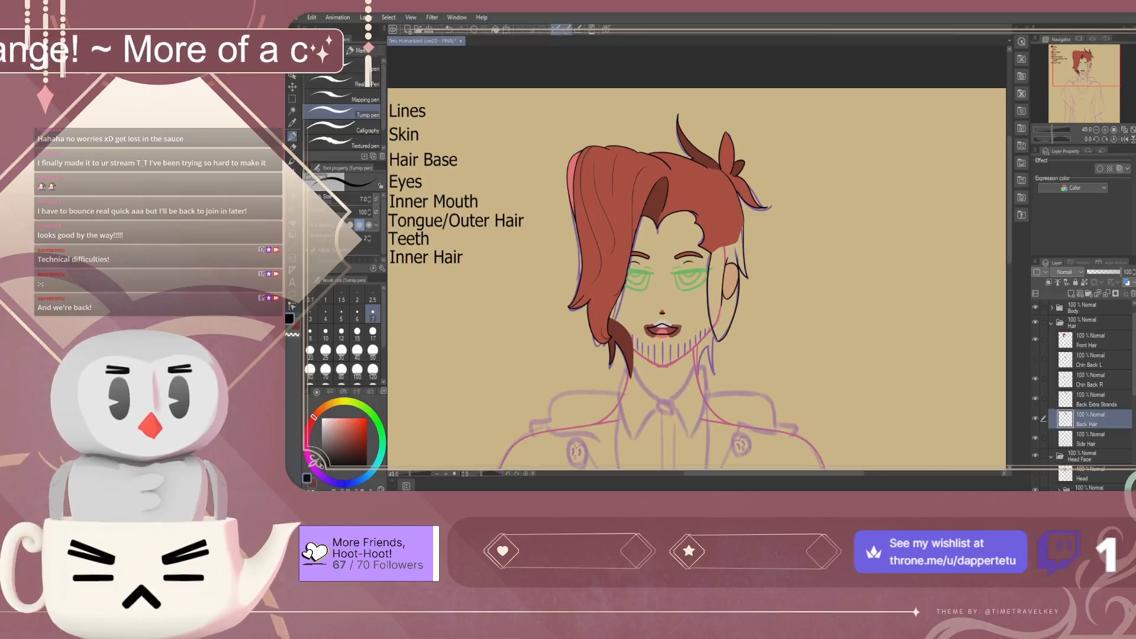
On the Side Hair layer, close the outline's upper edge with hair base red and fill the side hair with that red
click(1094, 438)
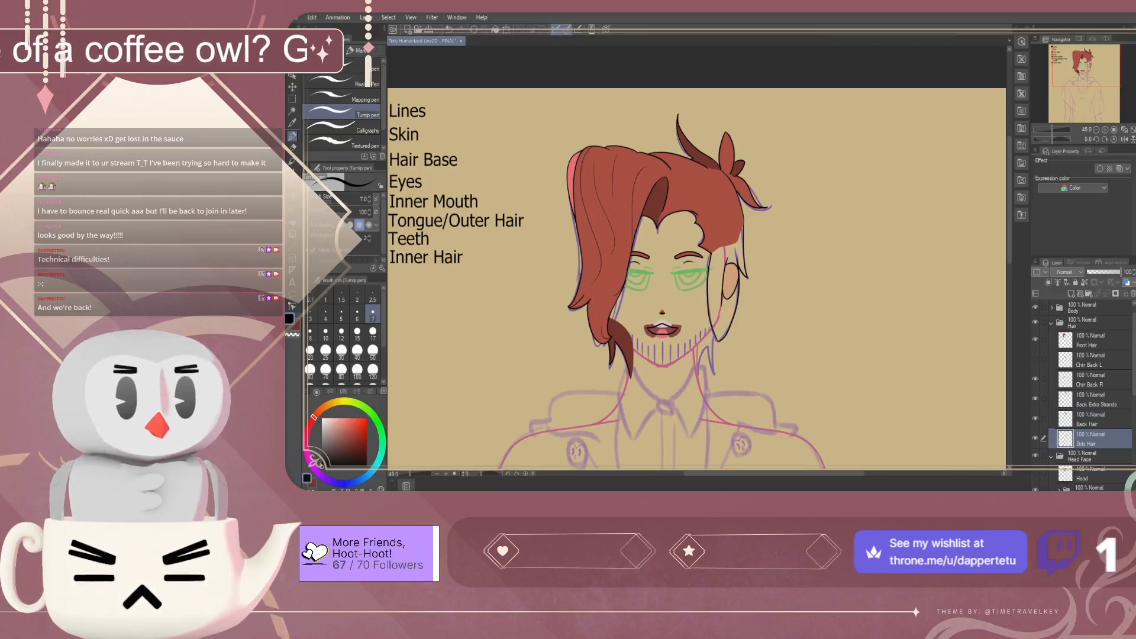
scroll(764, 257, up, 2)
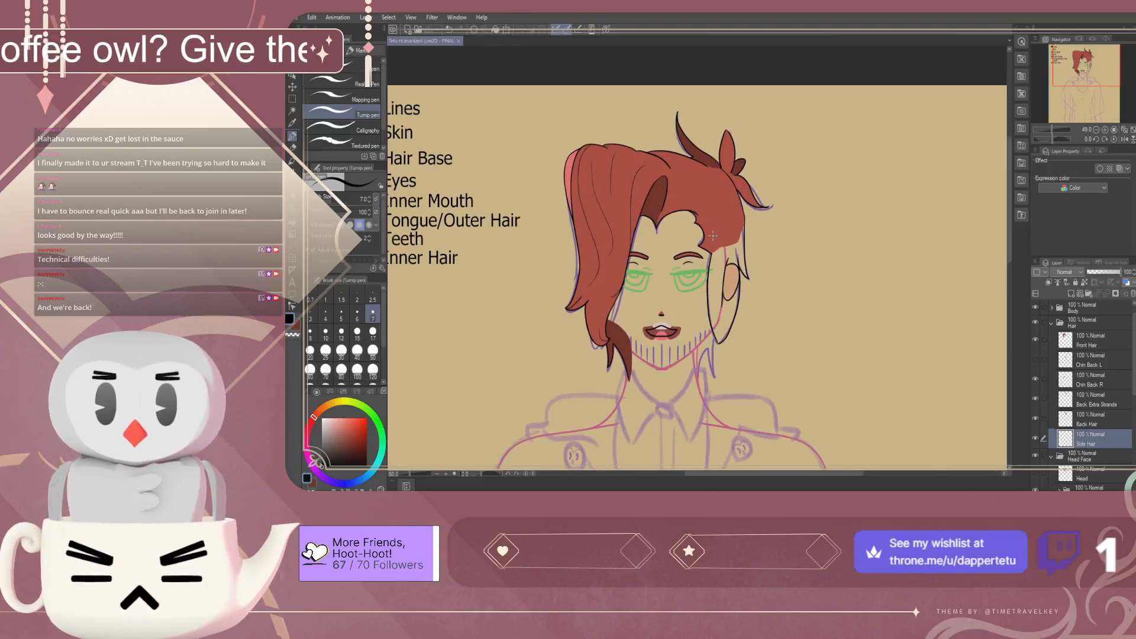
scroll(764, 256, up, 3)
alt+click(695, 232)
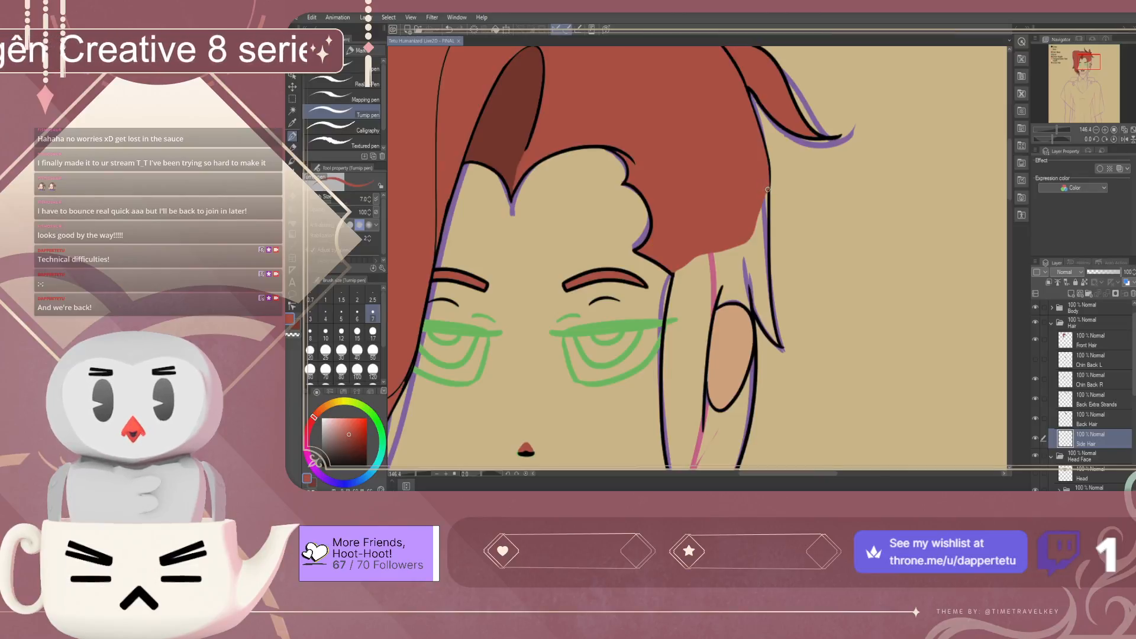
drag(765, 200, 763, 208)
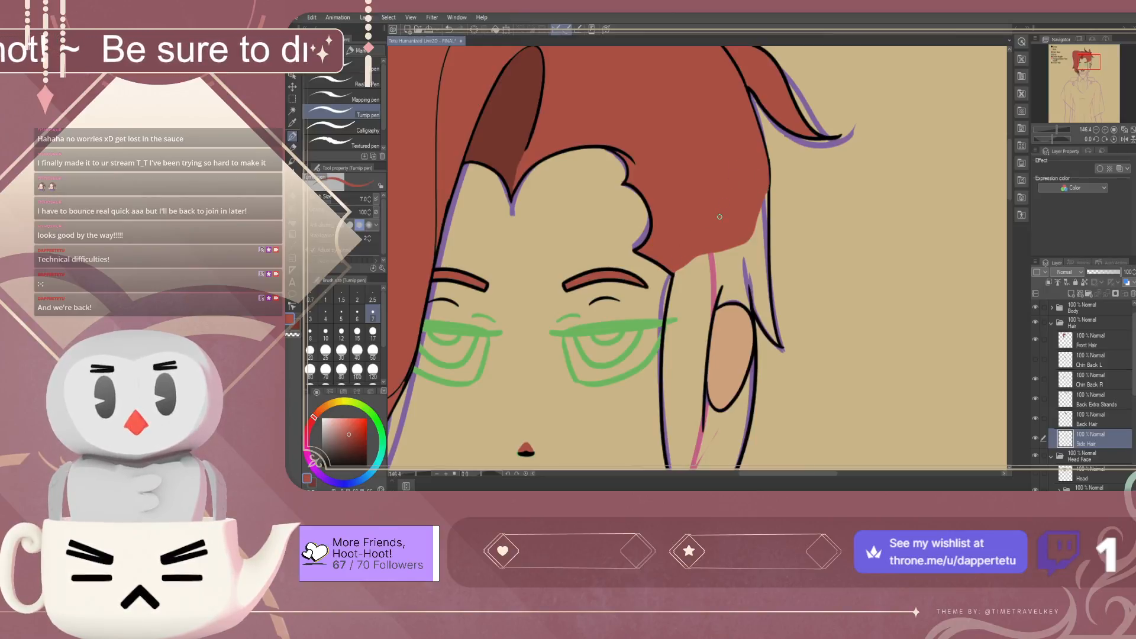
scroll(745, 156, down, 4)
key(g)
key(g)
click(719, 284)
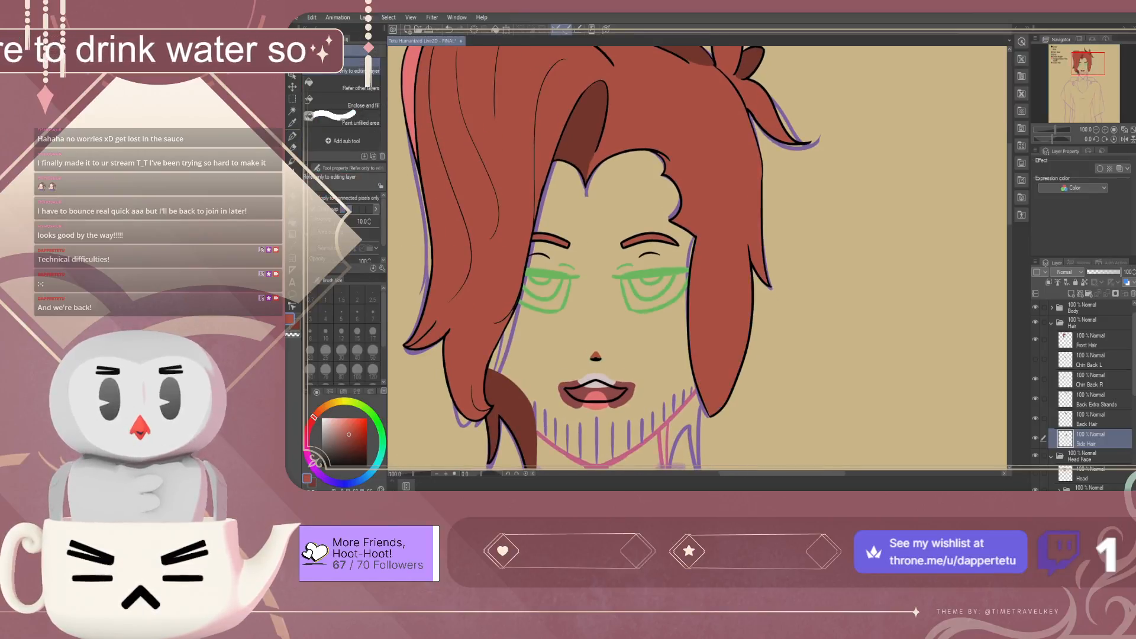
Show the Chin Back L layer, save the file and look over the coloured hair on the whole figure
scroll(752, 249, down, 2)
scroll(733, 226, down, 2)
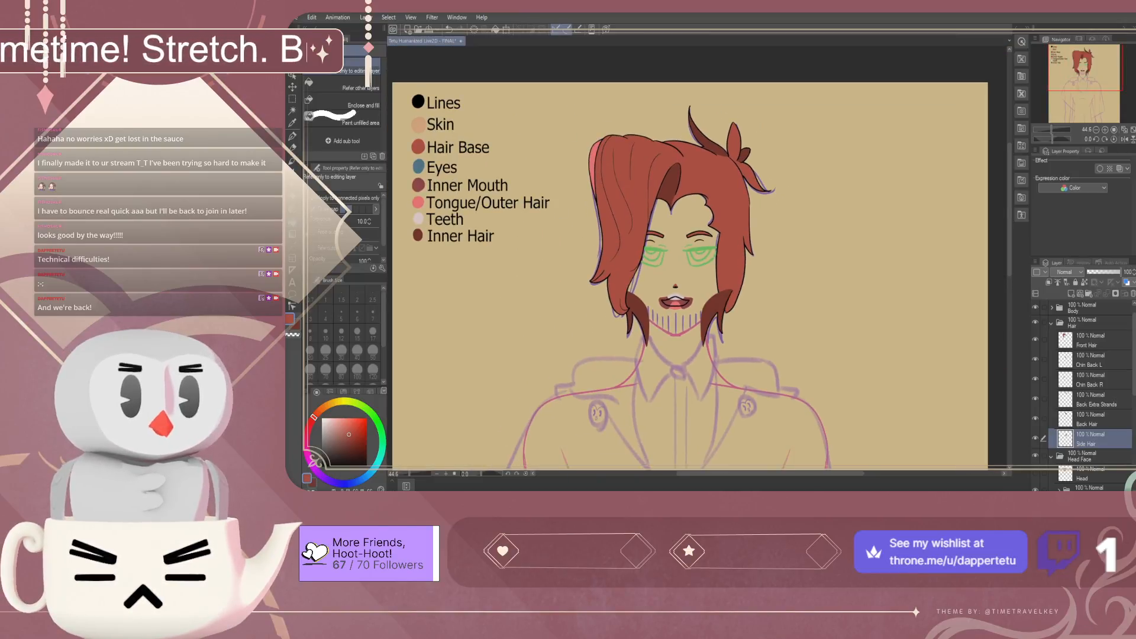
scroll(877, 317, down, 1)
scroll(877, 316, up, 1)
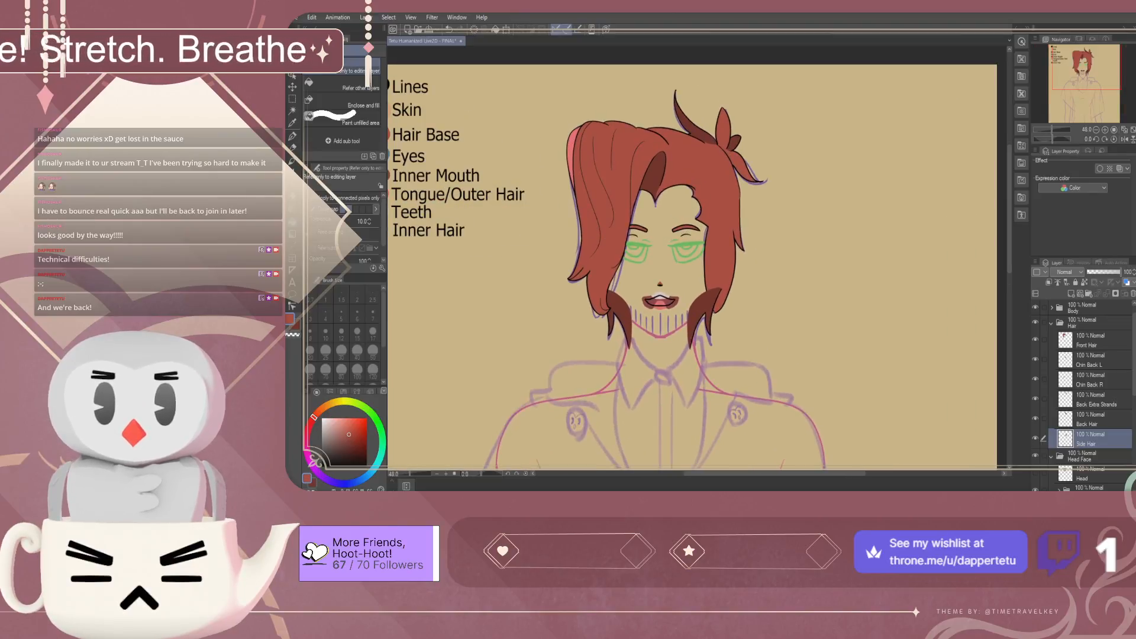
scroll(704, 278, down, 1)
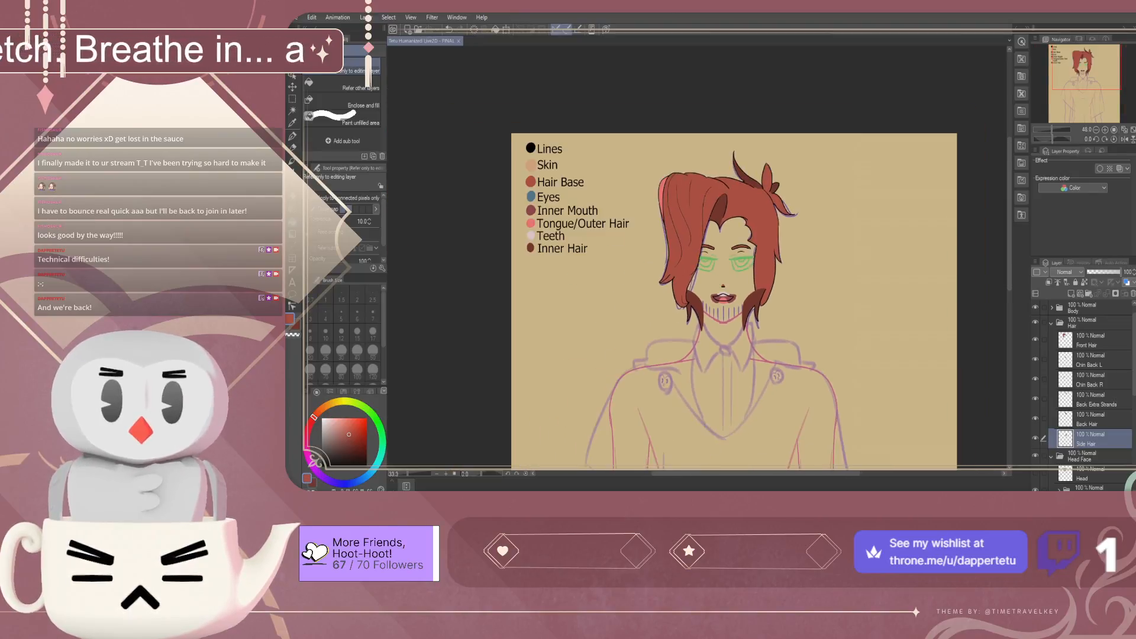
scroll(704, 278, up, 1)
scroll(704, 278, down, 2)
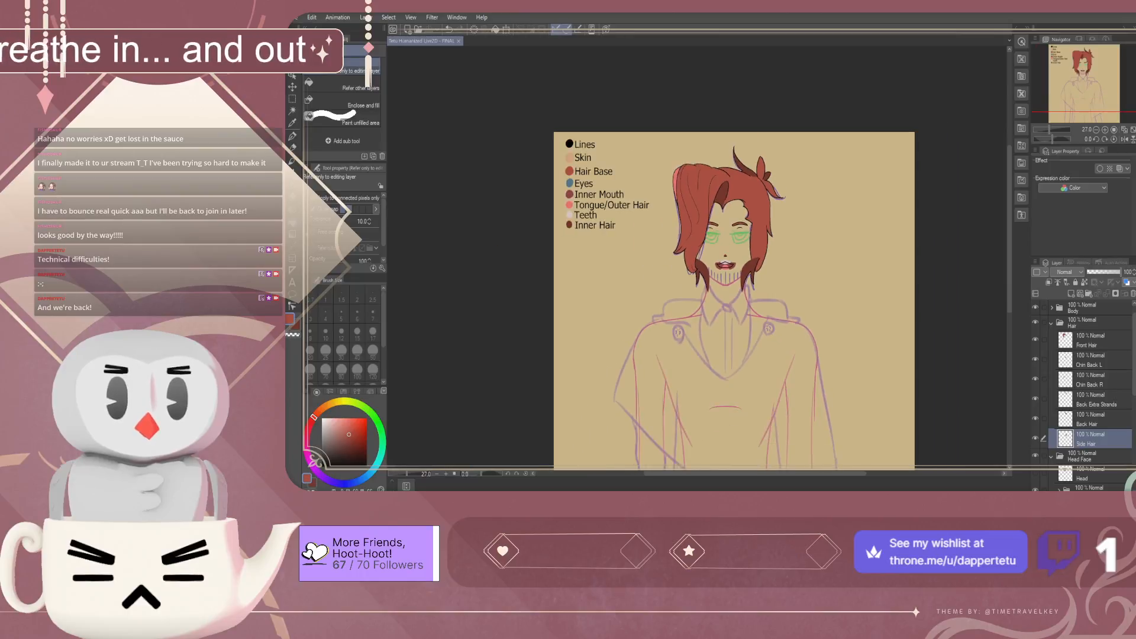
scroll(704, 278, up, 1)
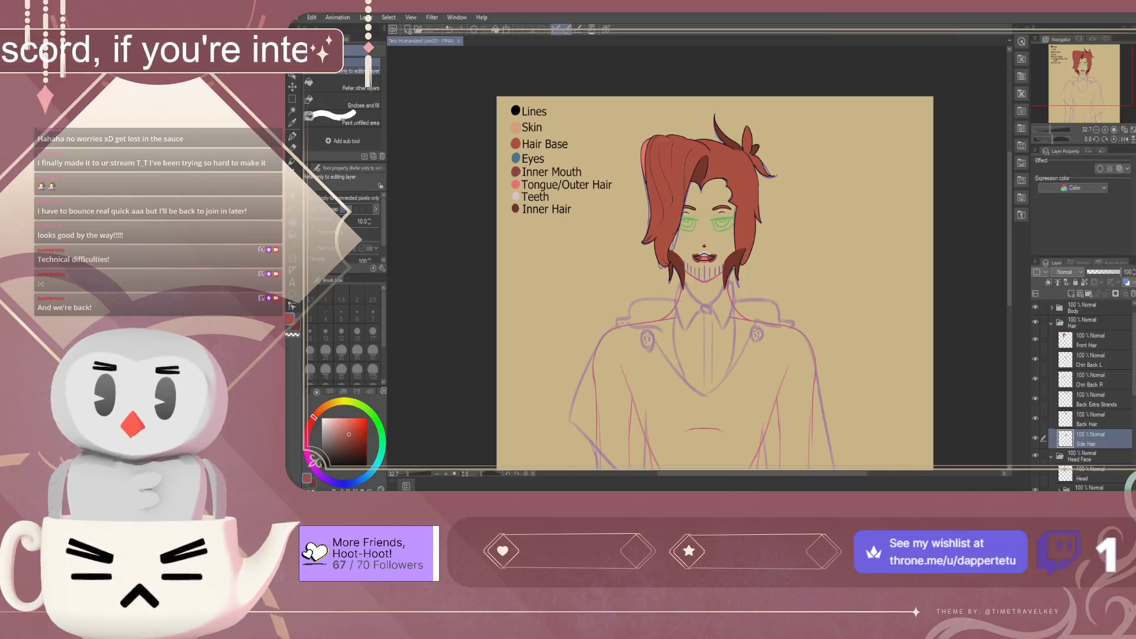
Sample the Lines black from the colour guide, then collapse and hide the Hair folder
key(p)
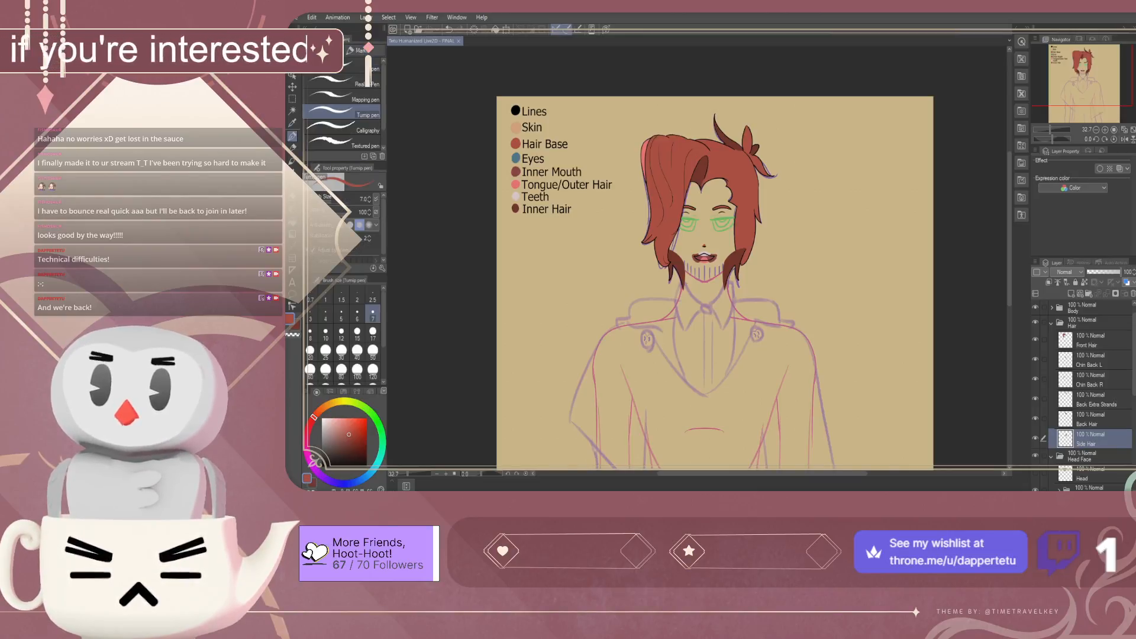
alt+click(515, 110)
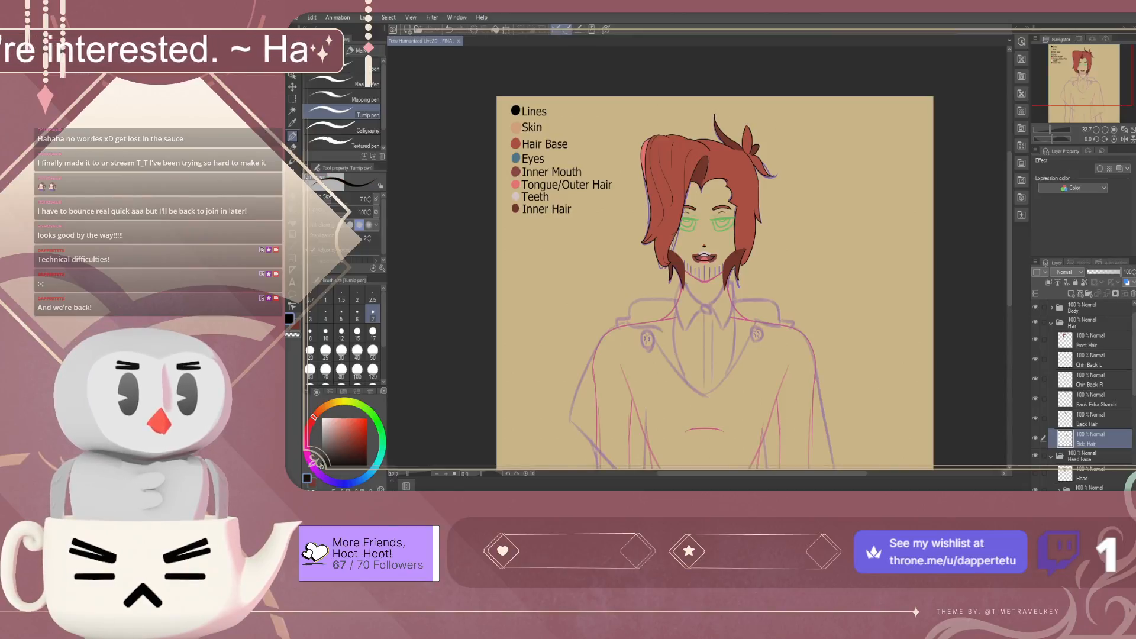
click(1051, 323)
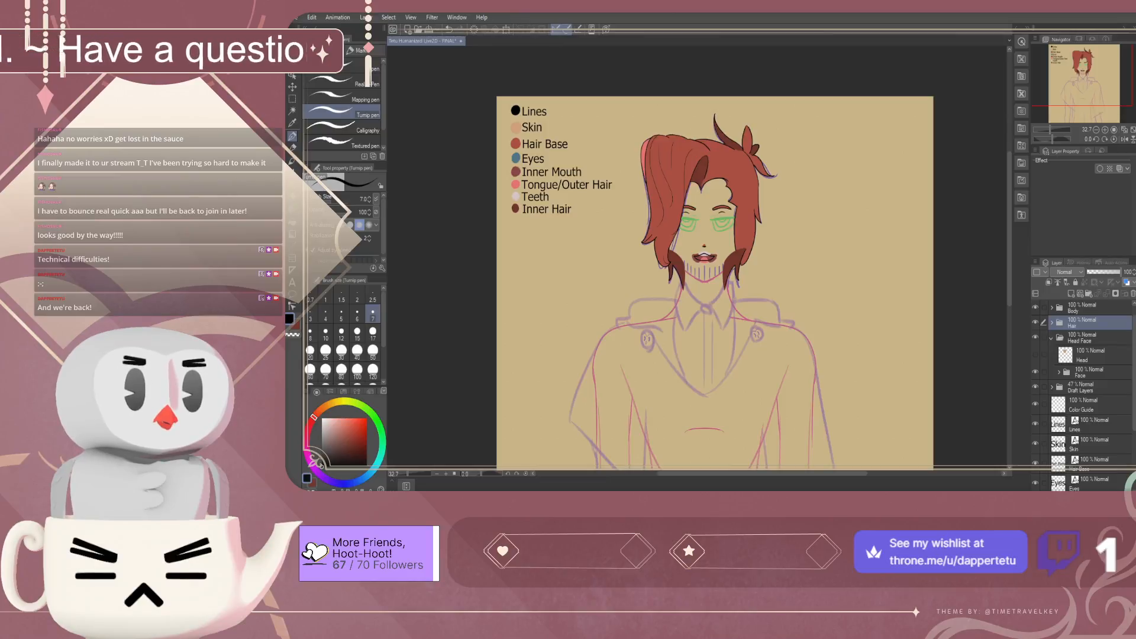
click(1035, 322)
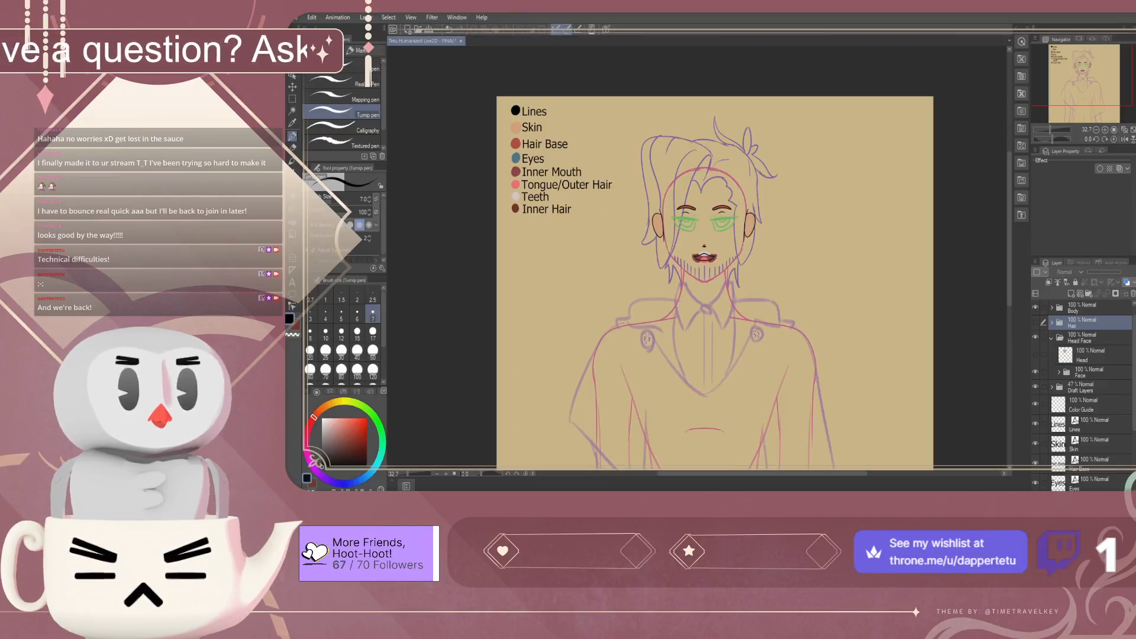
Select the Head layer, expand the Face folder, and compare the face with the head shown and hidden
click(1090, 356)
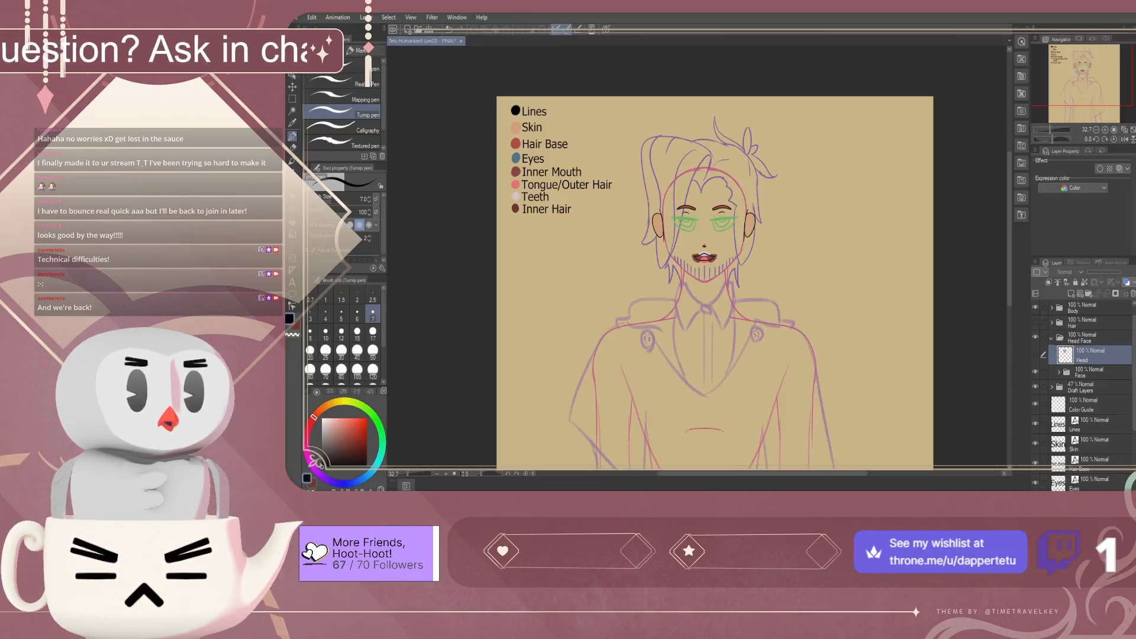
click(1058, 372)
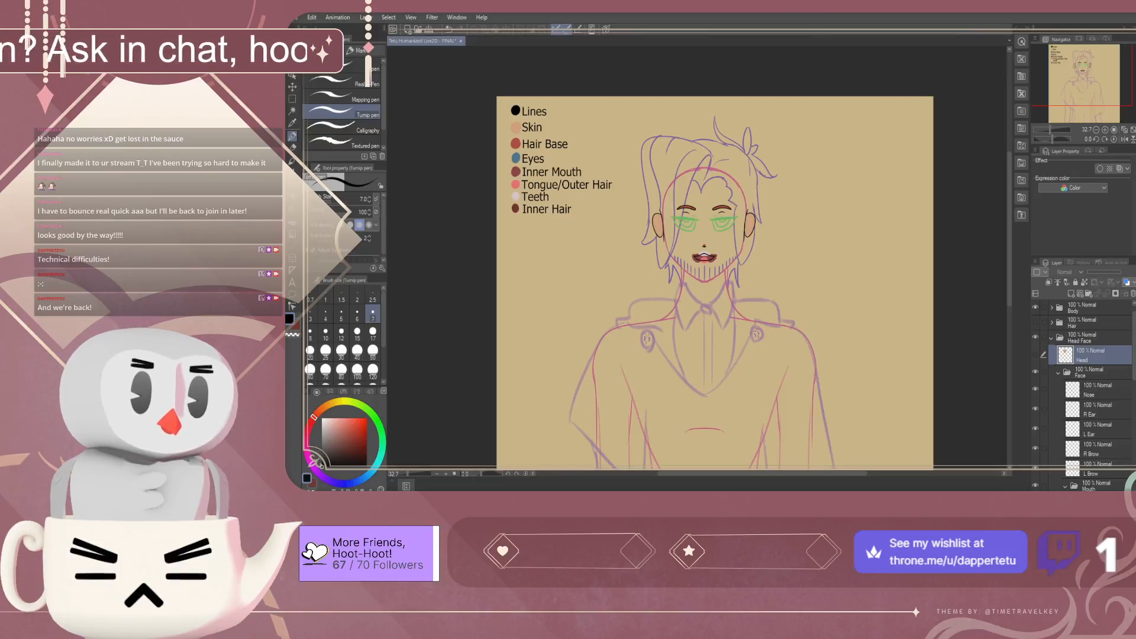
click(1034, 337)
click(1034, 337)
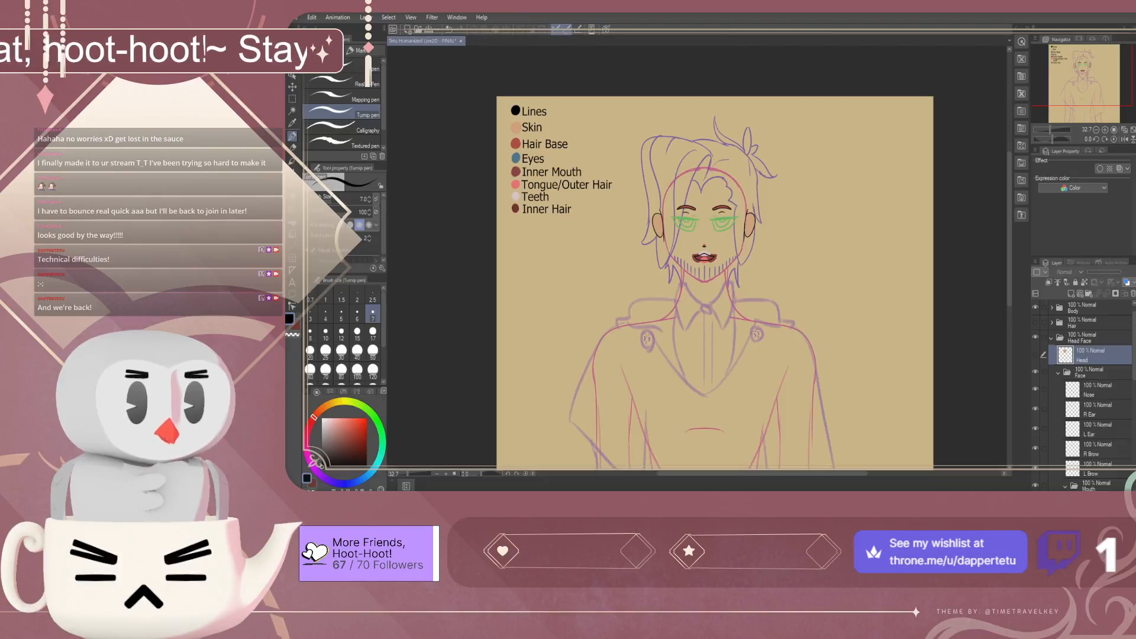
click(1034, 354)
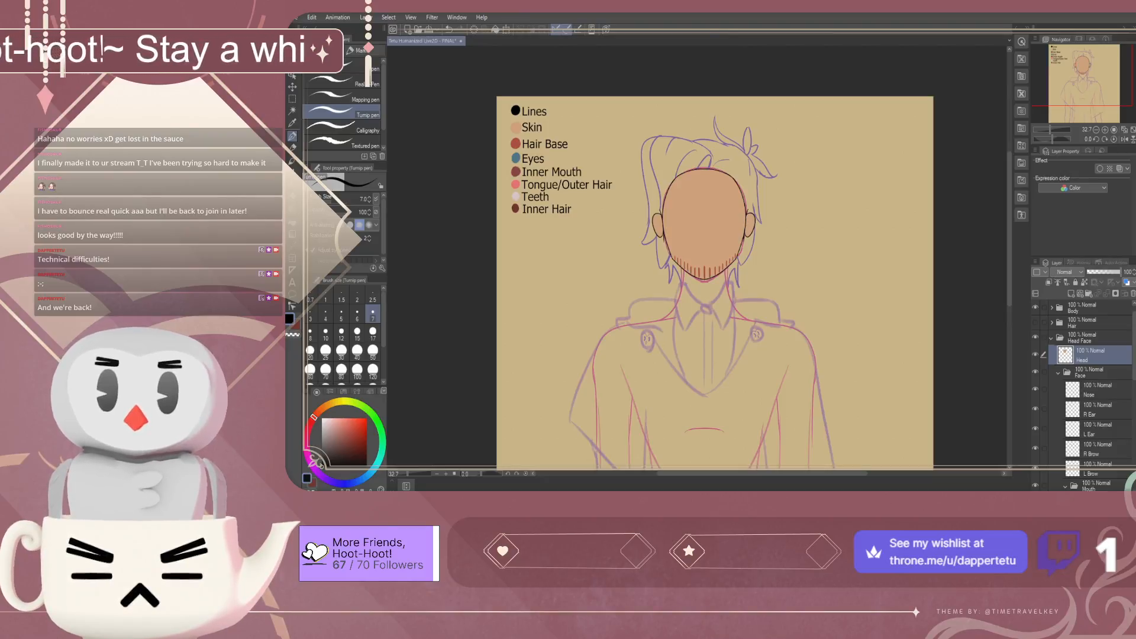
click(1034, 354)
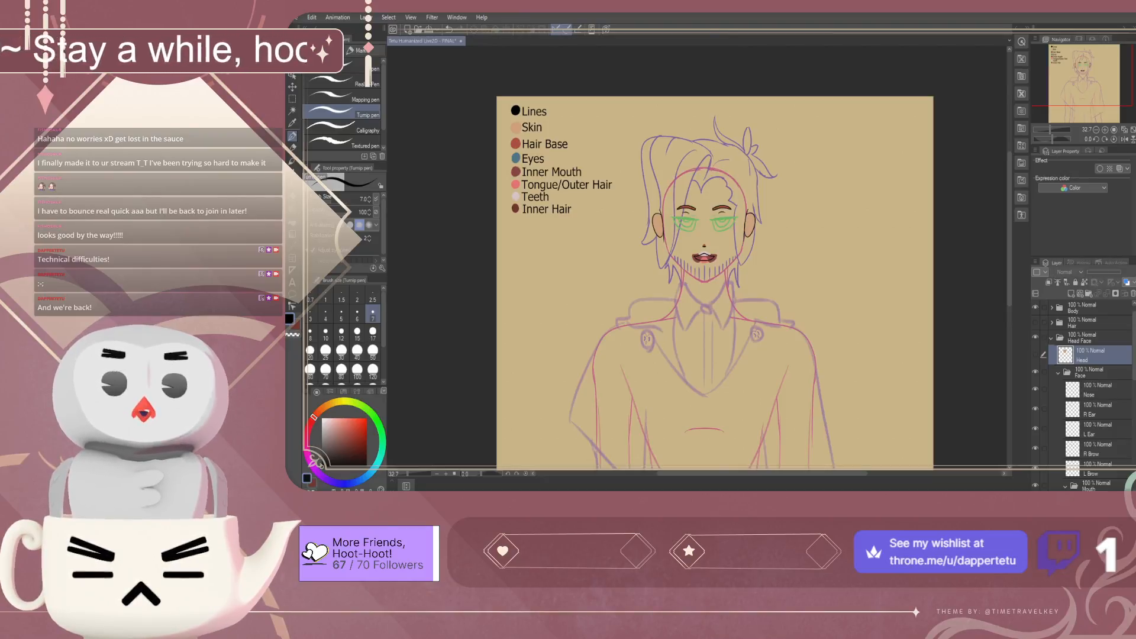
Collapse the Face folder and move it above the Head layer inside the Head Face folder
click(1090, 373)
scroll(1090, 385, down, 1)
scroll(1089, 385, up, 1)
scroll(1090, 384, down, 1)
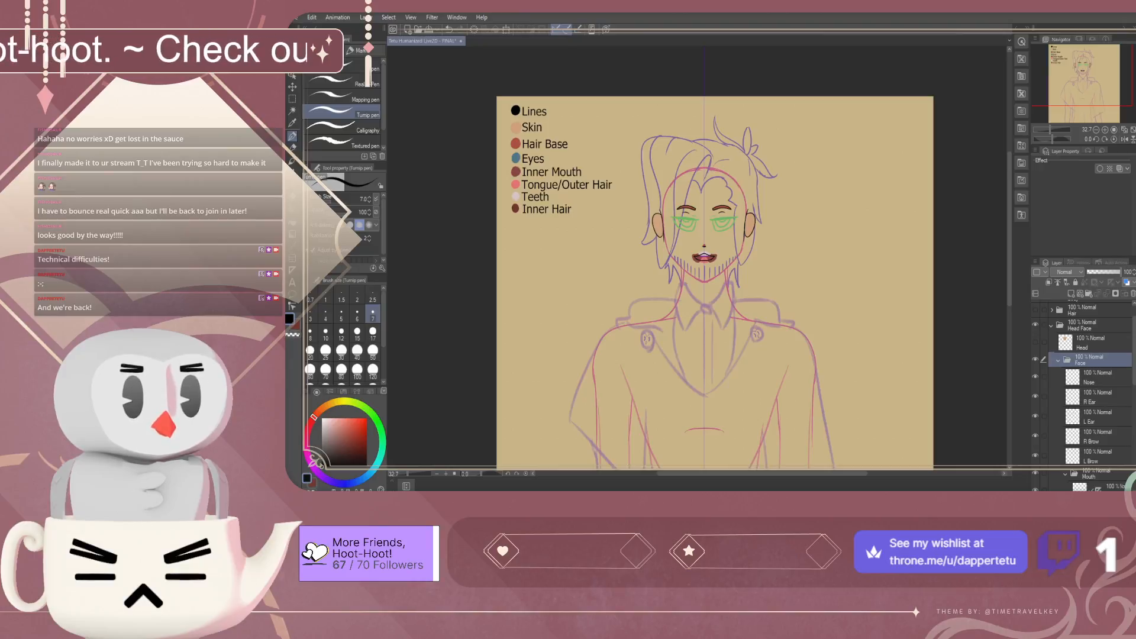
scroll(1089, 384, down, 2)
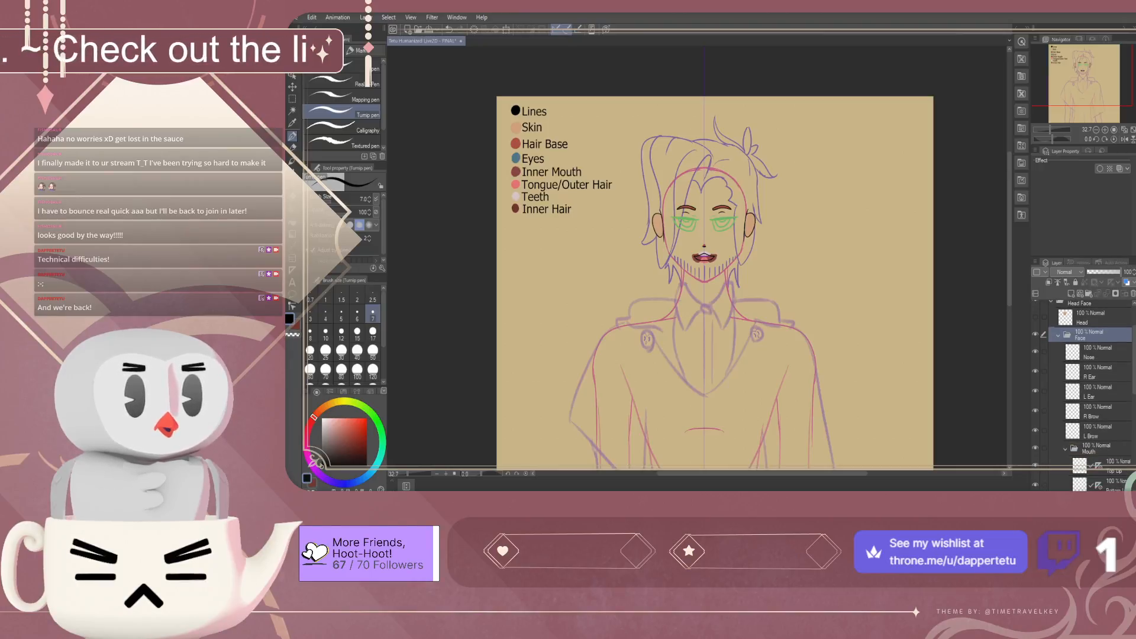
click(1058, 335)
scroll(1082, 343, up, 1)
click(1089, 330)
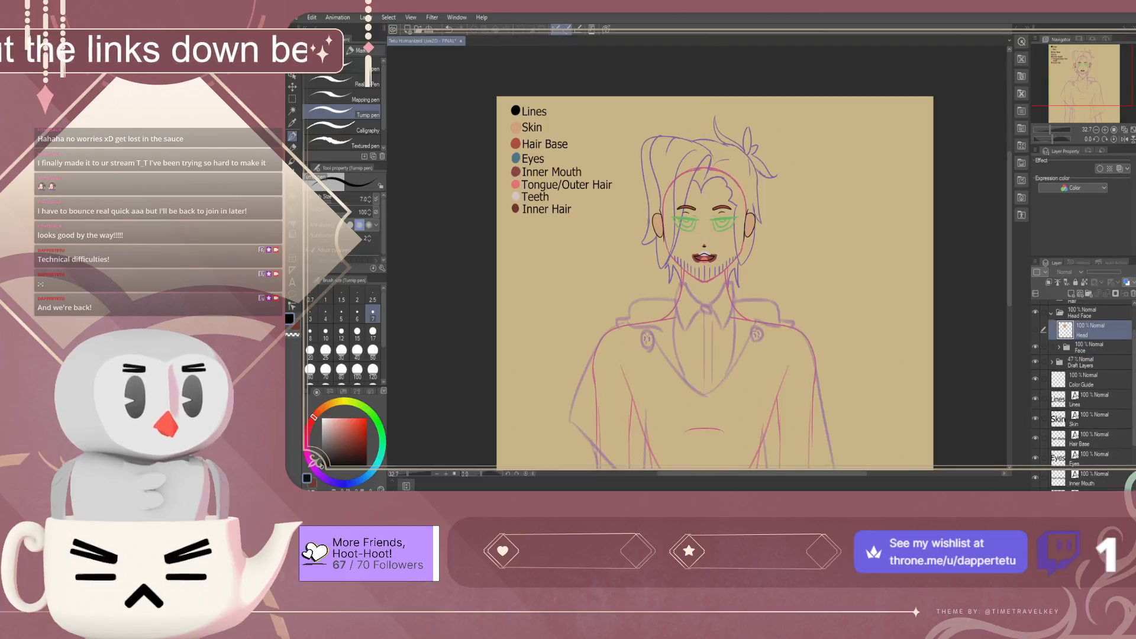
drag(1090, 347, 1090, 322)
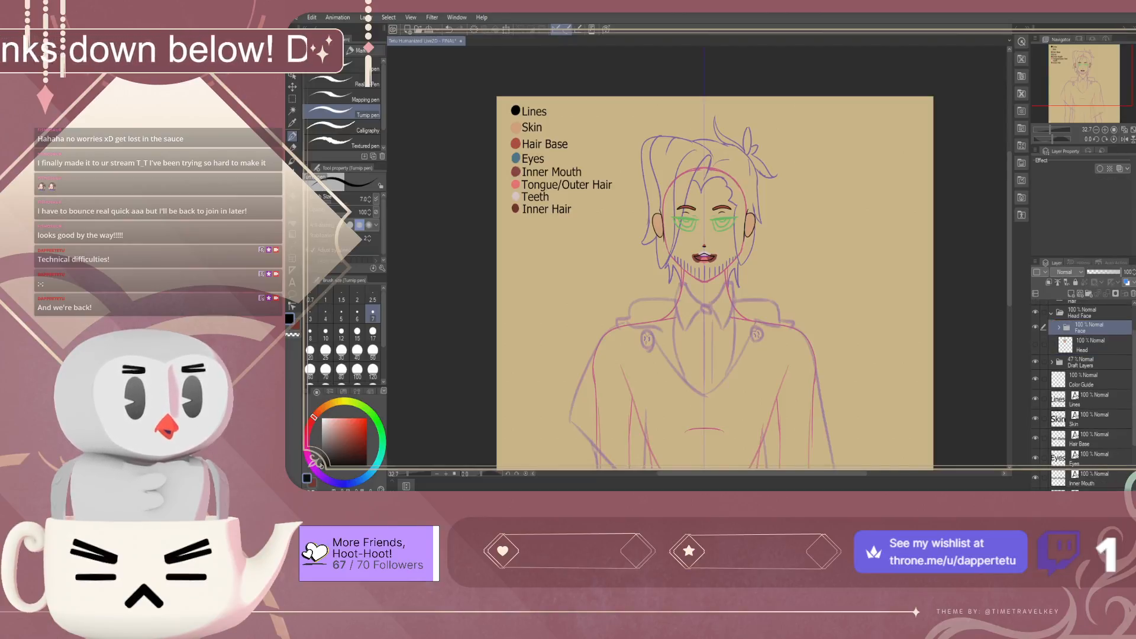
Select the Head layer and check the facial features over it by showing and hiding the layer
click(1090, 345)
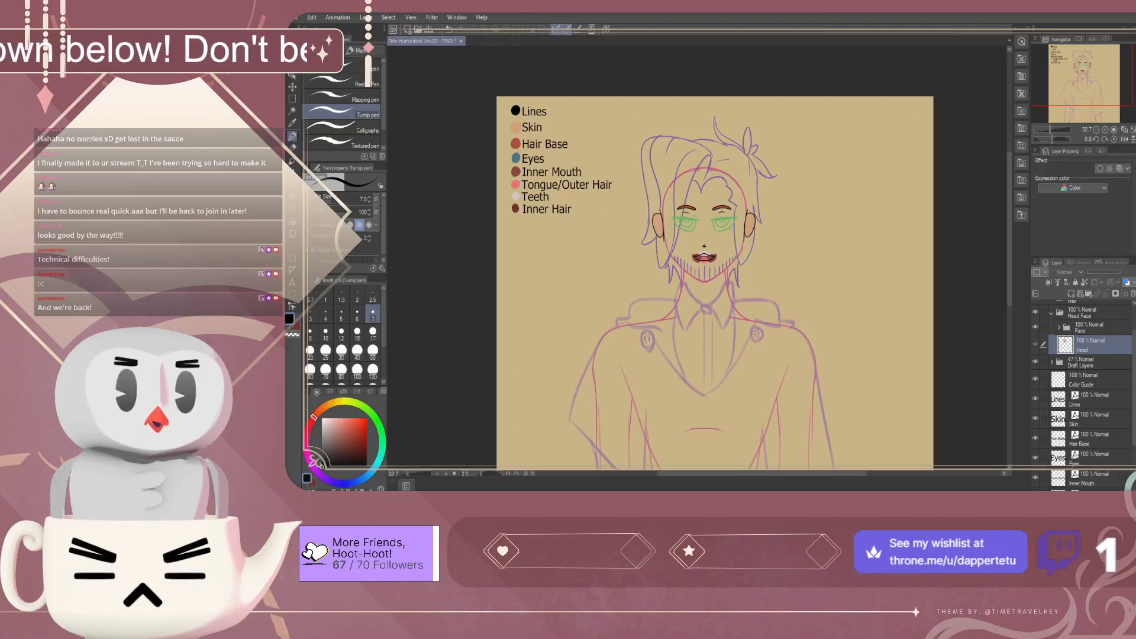
click(1034, 344)
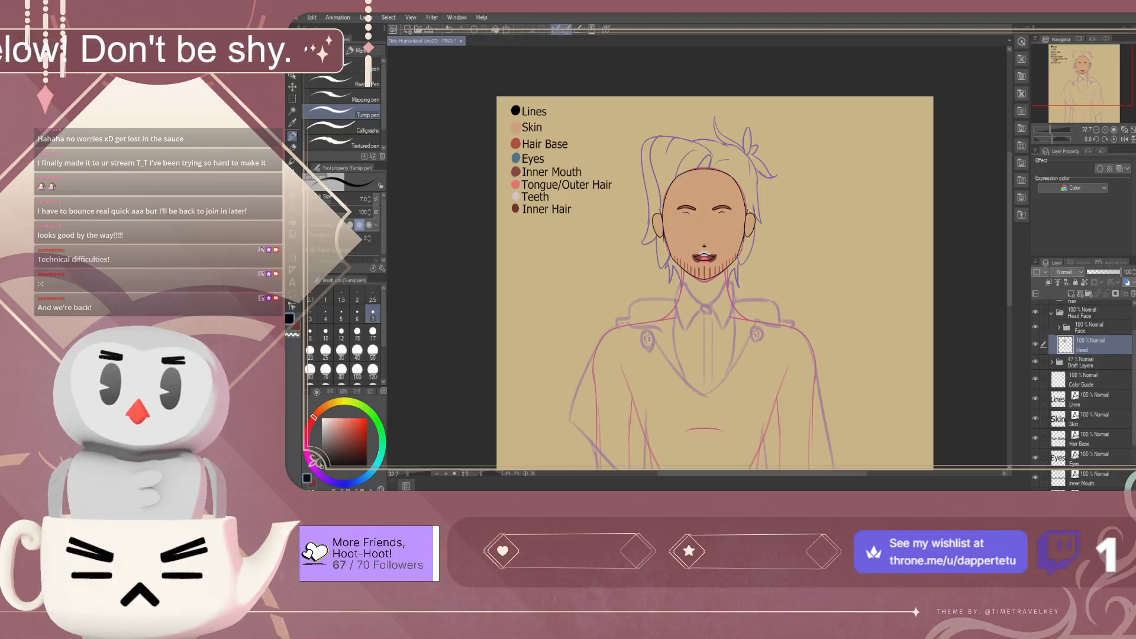
click(1034, 344)
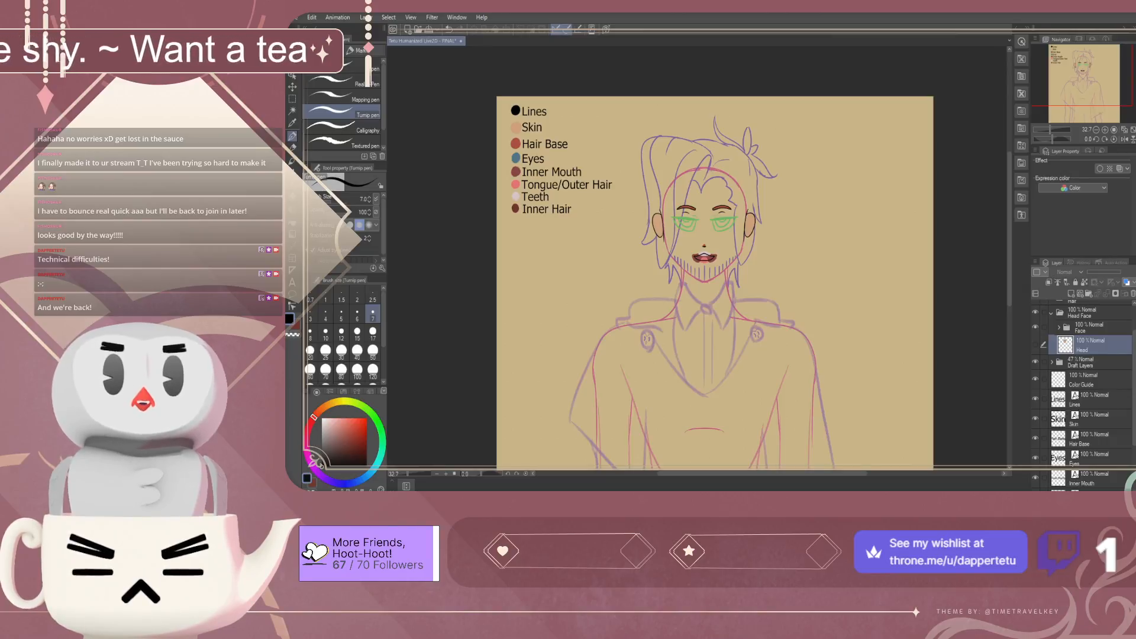
Expand the Face folder and look through its nose, ear, brow and top lip layers
click(1083, 327)
click(1059, 327)
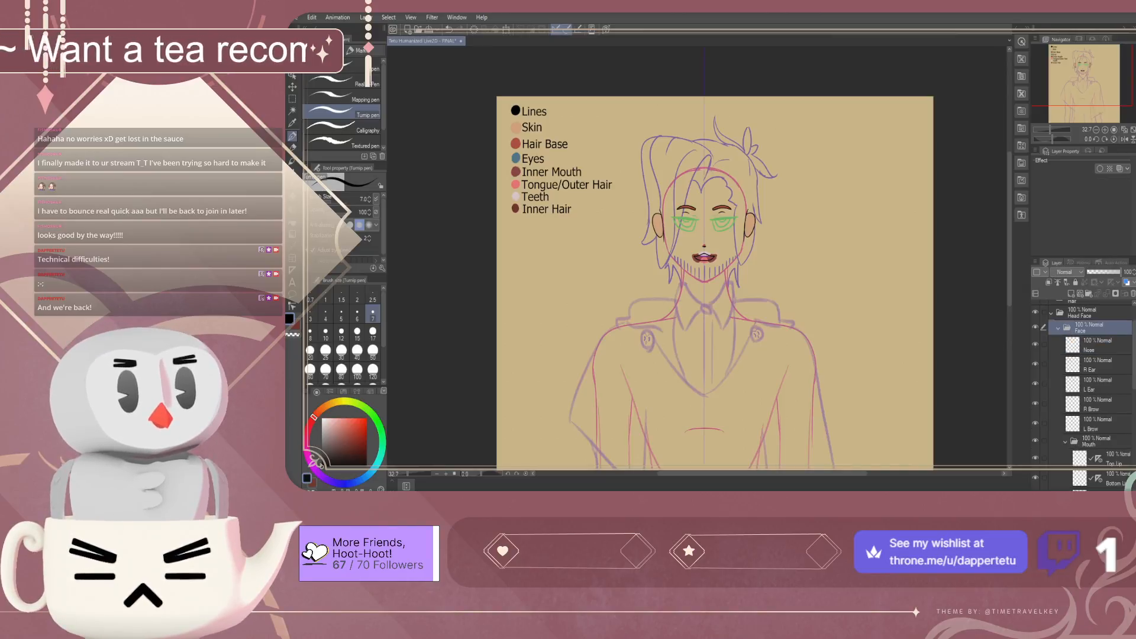
click(1096, 345)
click(1096, 365)
click(1096, 384)
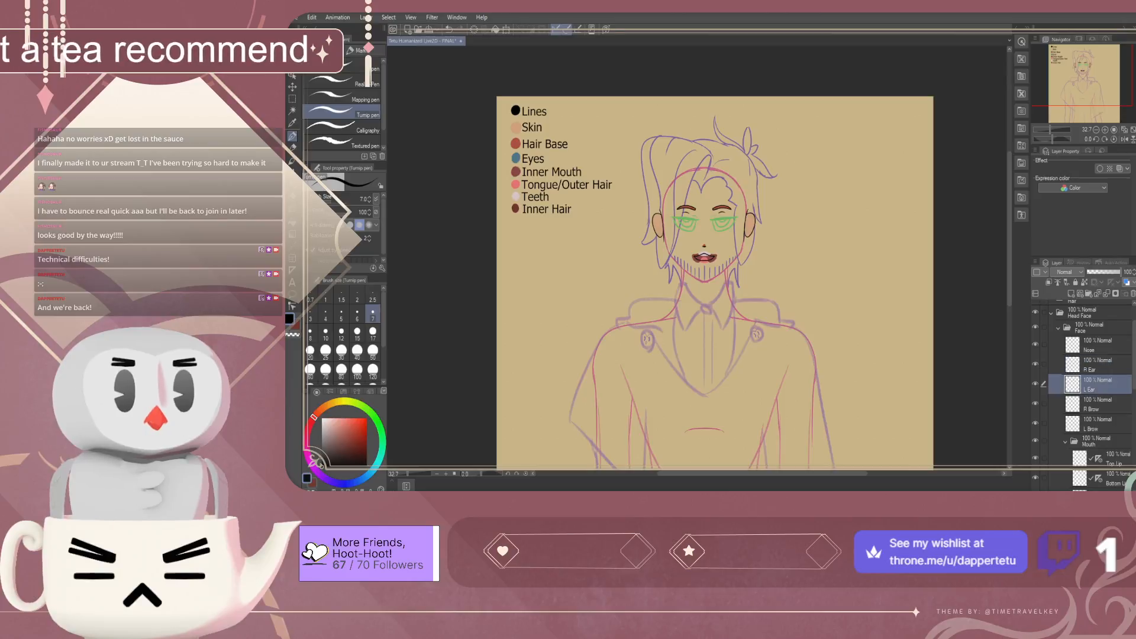
click(1096, 405)
click(1096, 424)
scroll(1096, 425, down, 5)
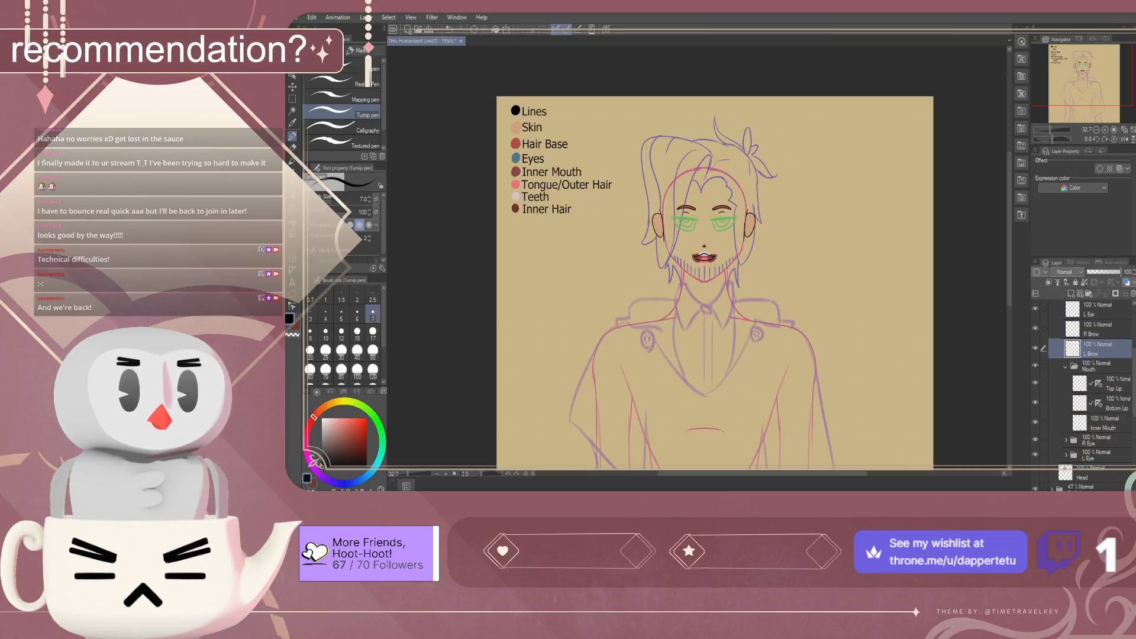
click(1110, 384)
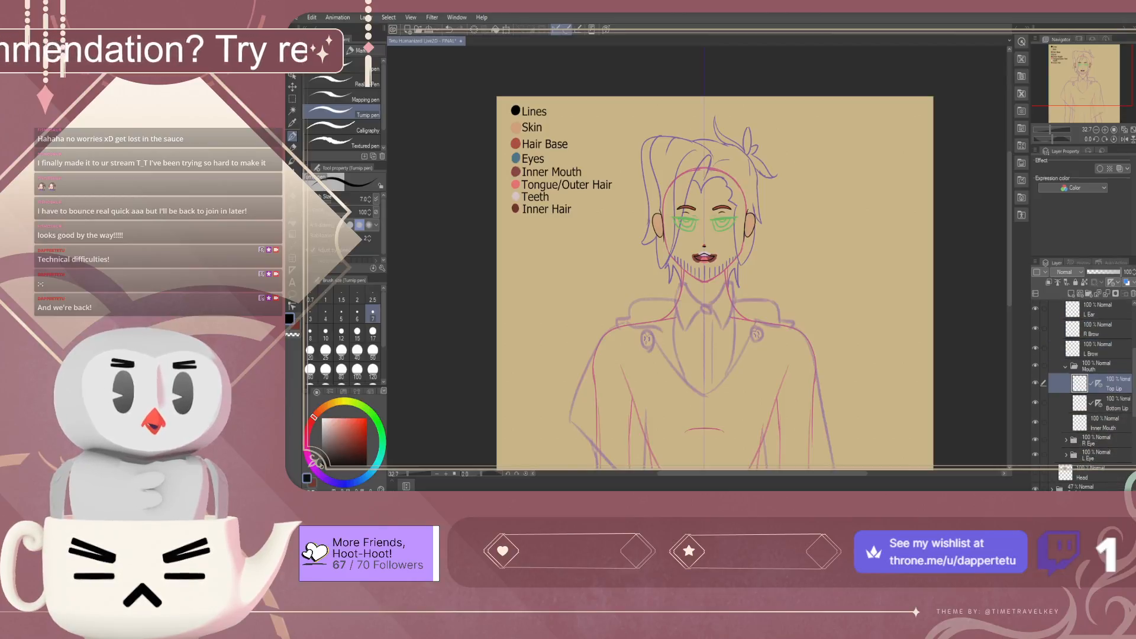
Collapse the Mouth folder, expand the R Eye folder and select the R Top Lash layer
click(1065, 366)
click(1096, 381)
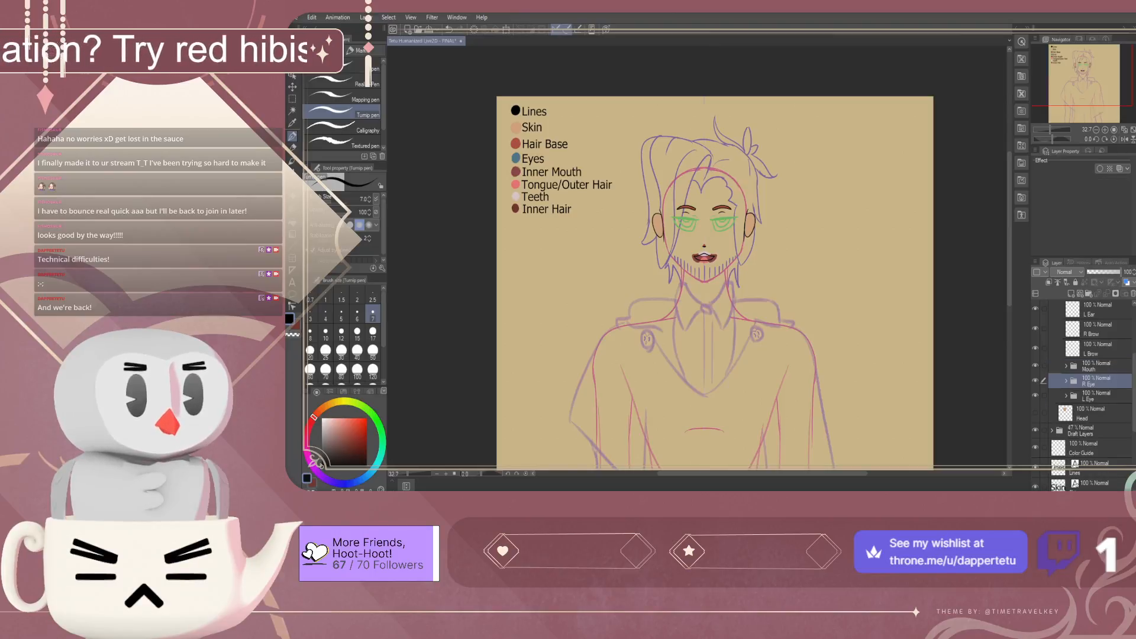
click(1066, 381)
click(1104, 398)
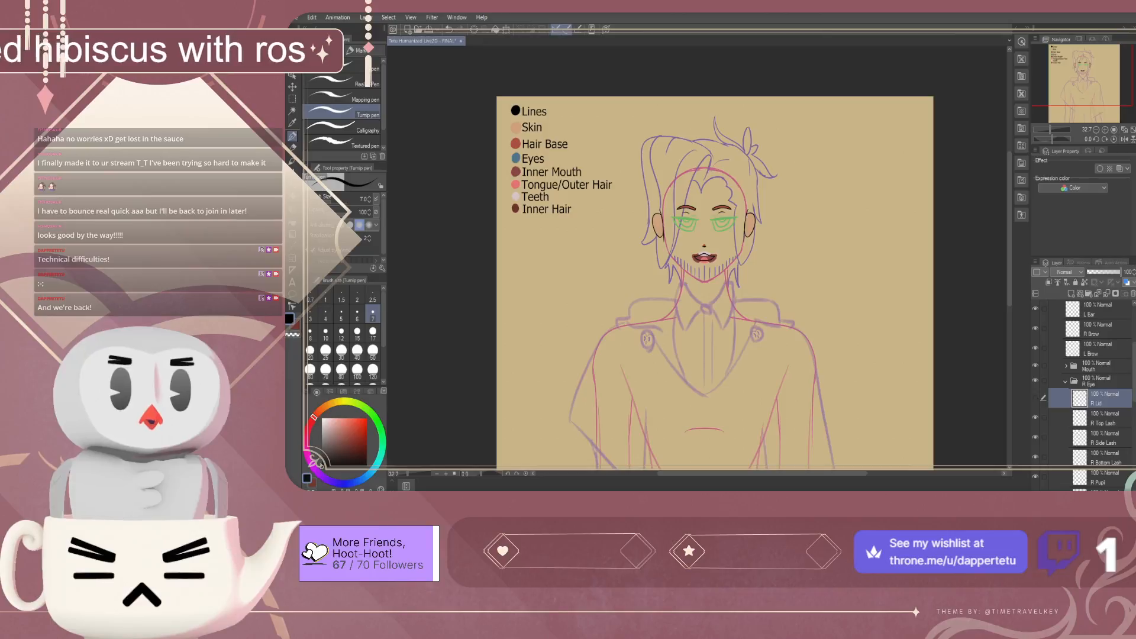
click(1104, 418)
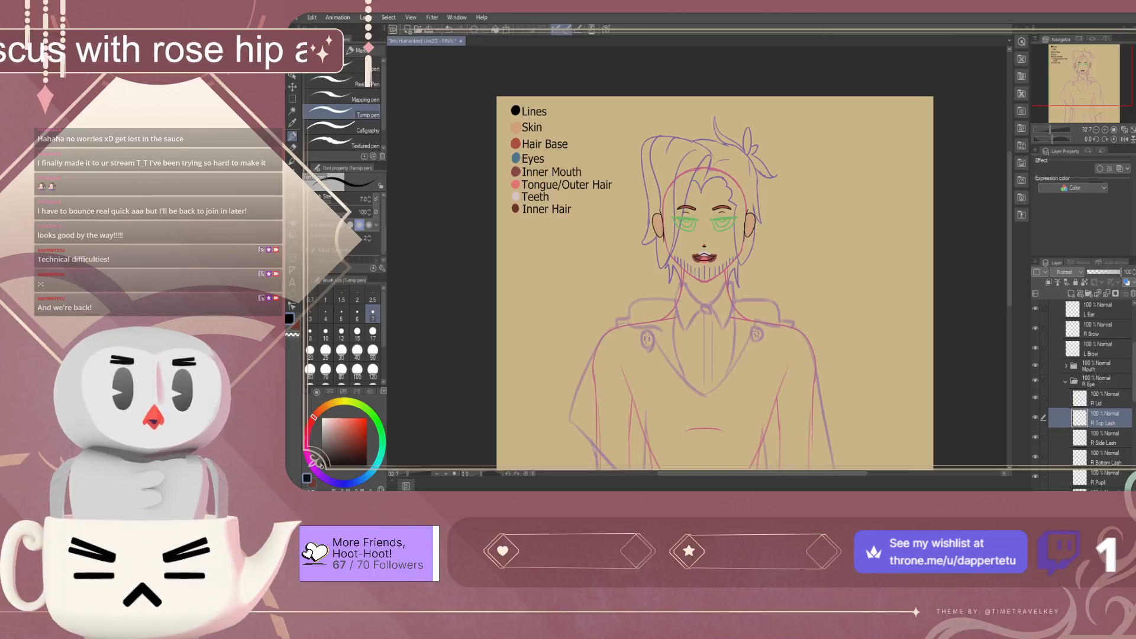
Draw the R Top Lash with the Turnip pen as two black curves meeting at both ends, following the green sketch's upper eyelid
scroll(760, 244, up, 6)
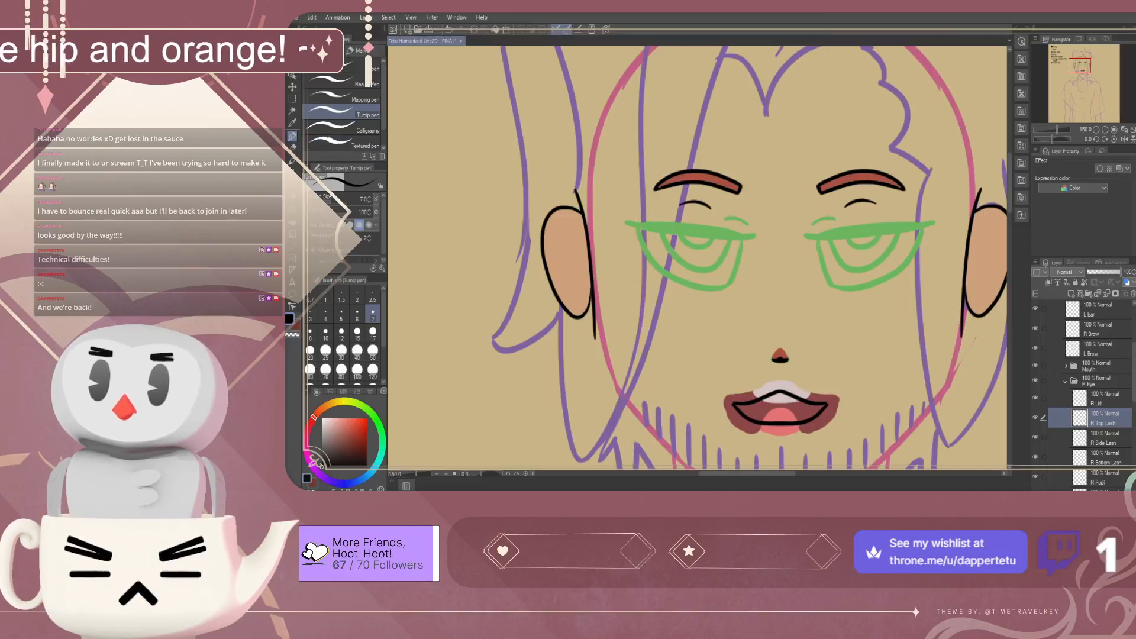
scroll(751, 236, up, 2)
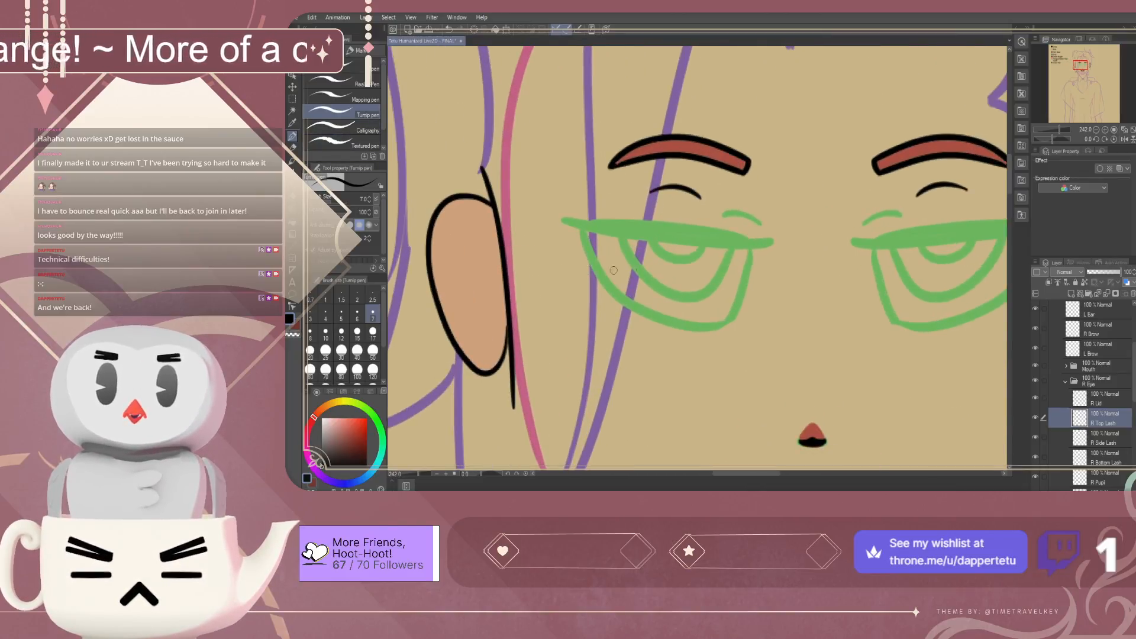
drag(562, 219, 776, 241)
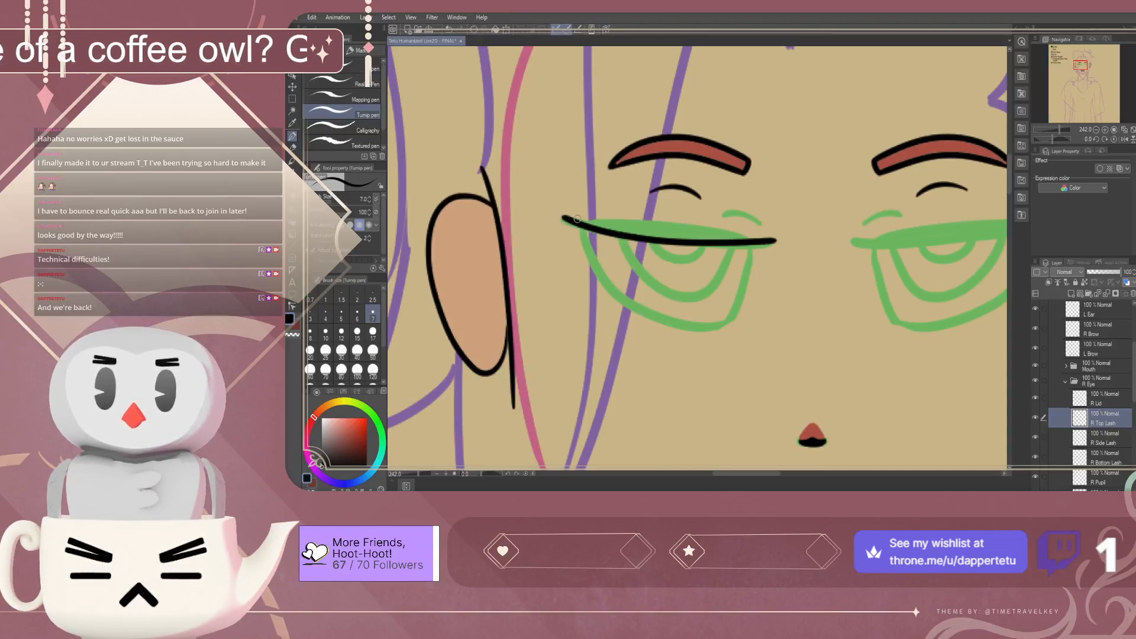
drag(566, 219, 772, 264)
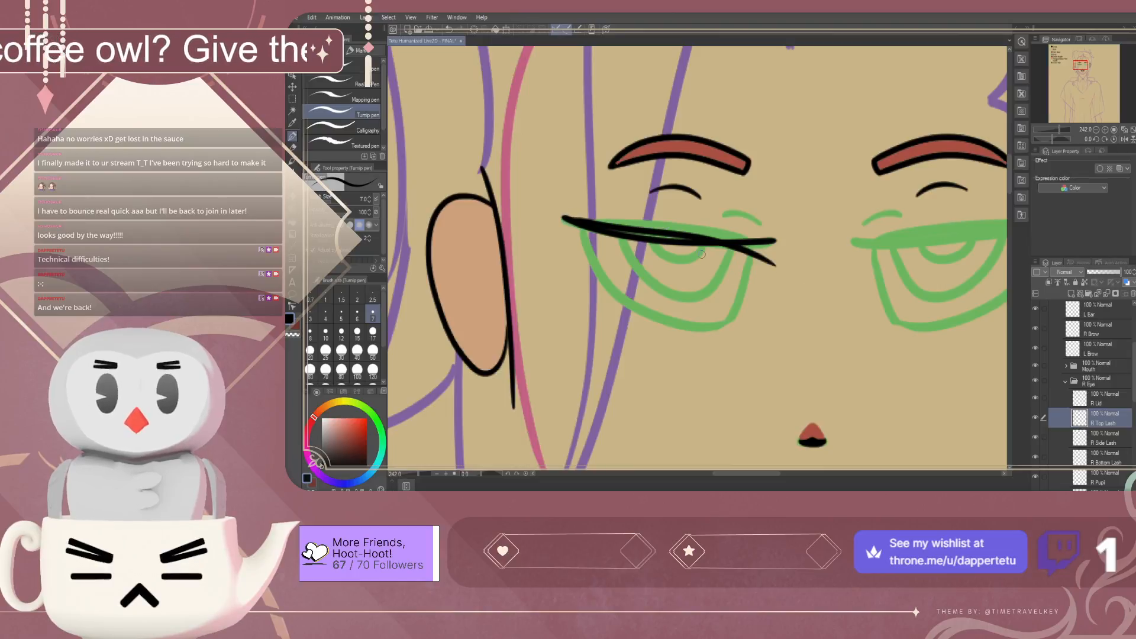
key(ctrl+z)
drag(568, 218, 758, 249)
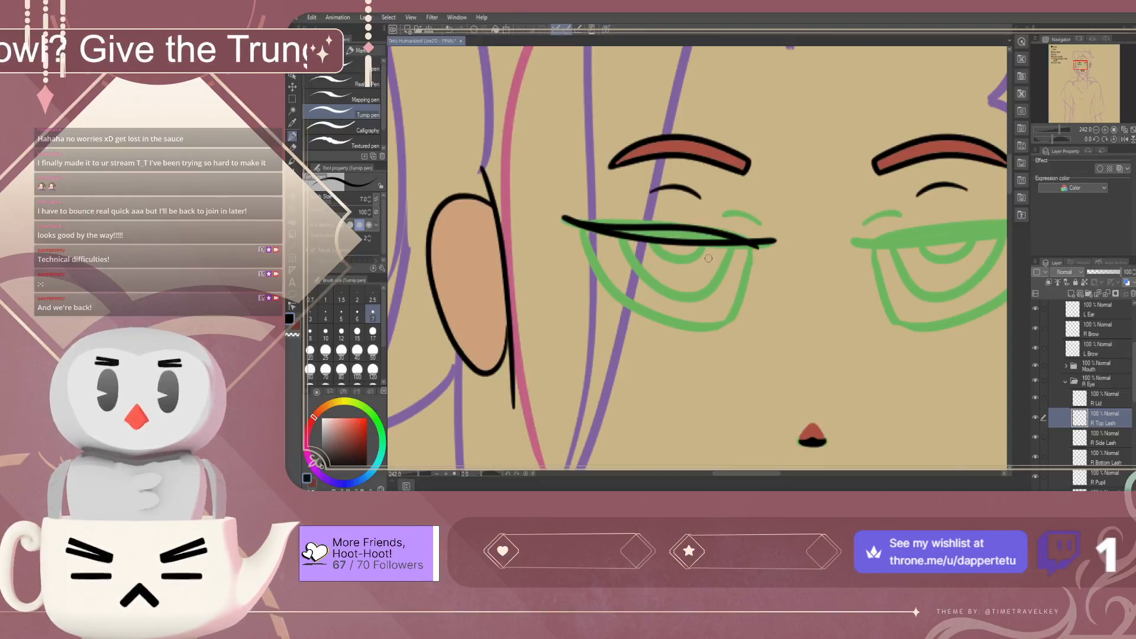
key(ctrl+z)
drag(571, 218, 772, 244)
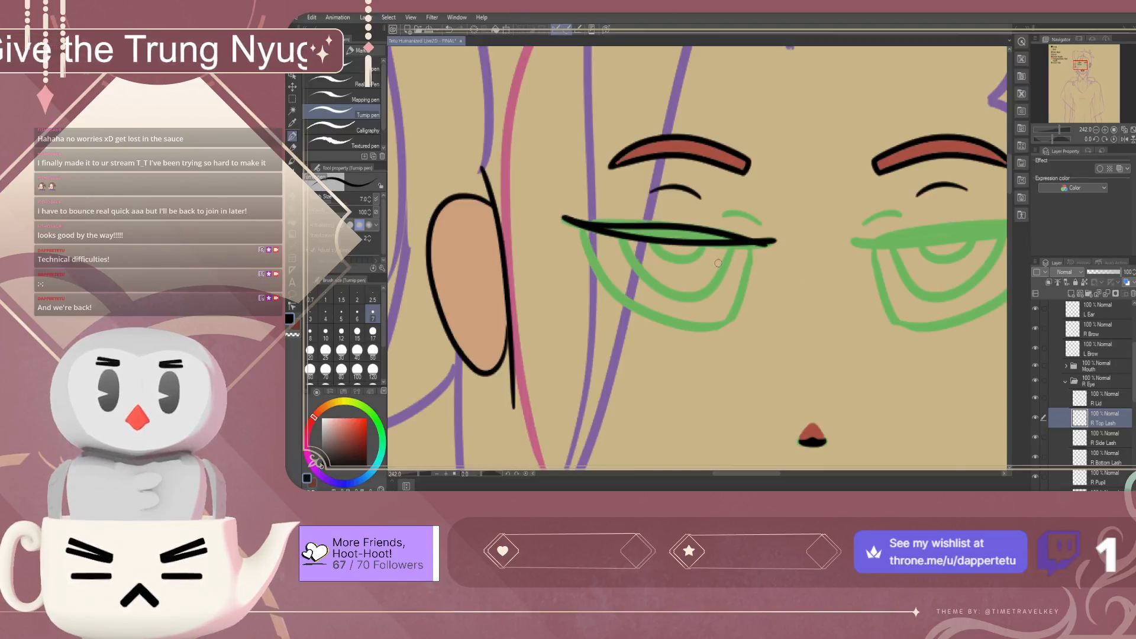
scroll(742, 251, up, 1)
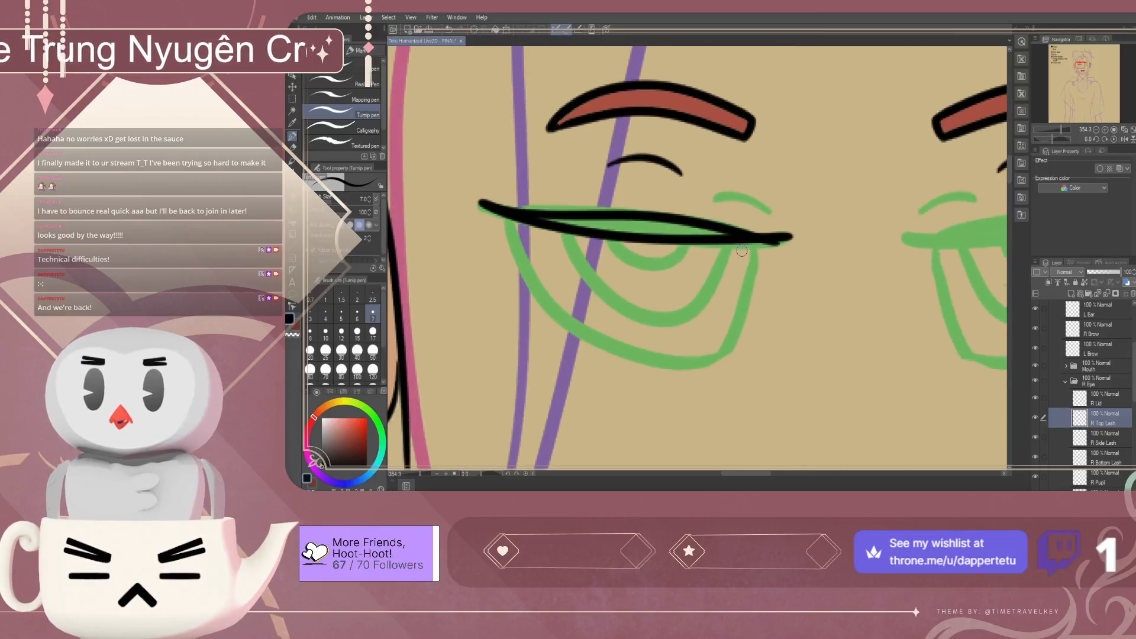
key(m)
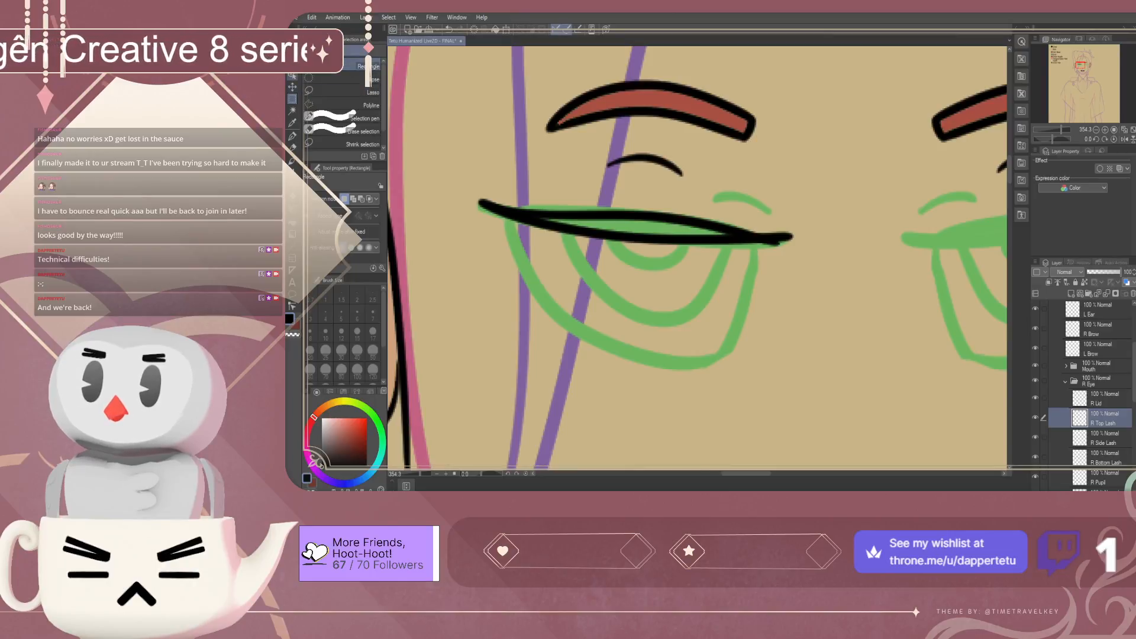
key(i)
key(w)
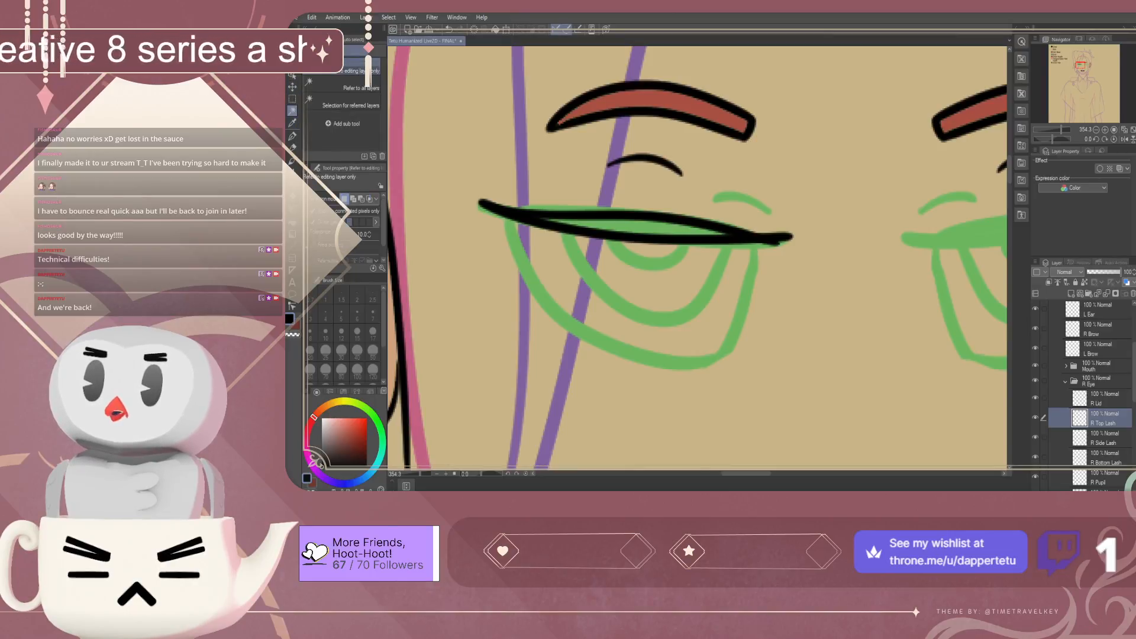
key(m)
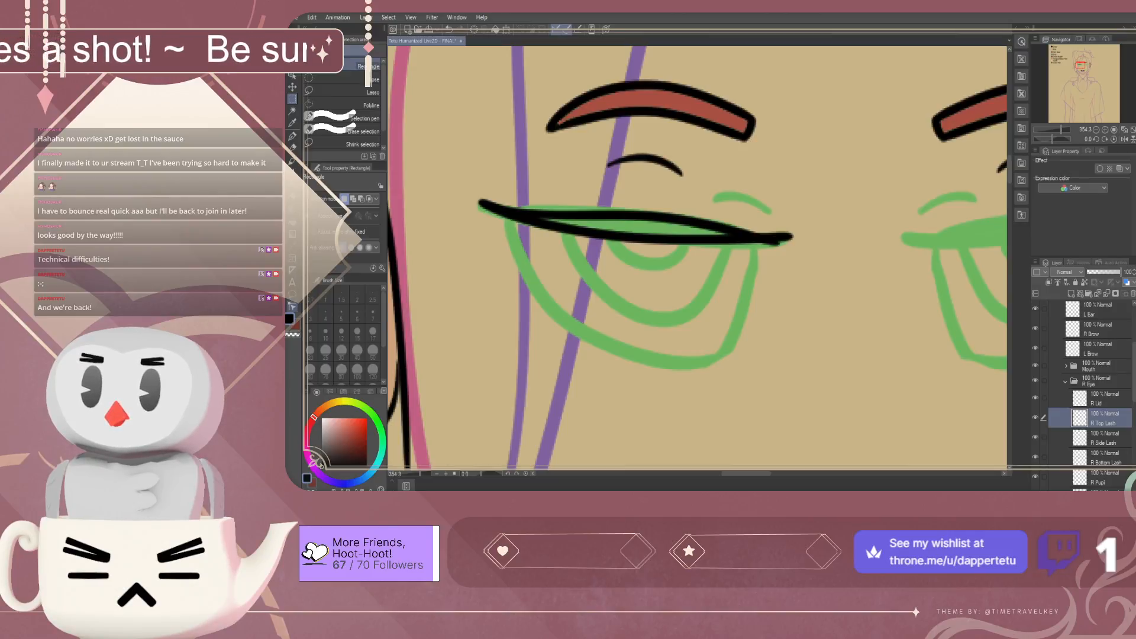
click(292, 294)
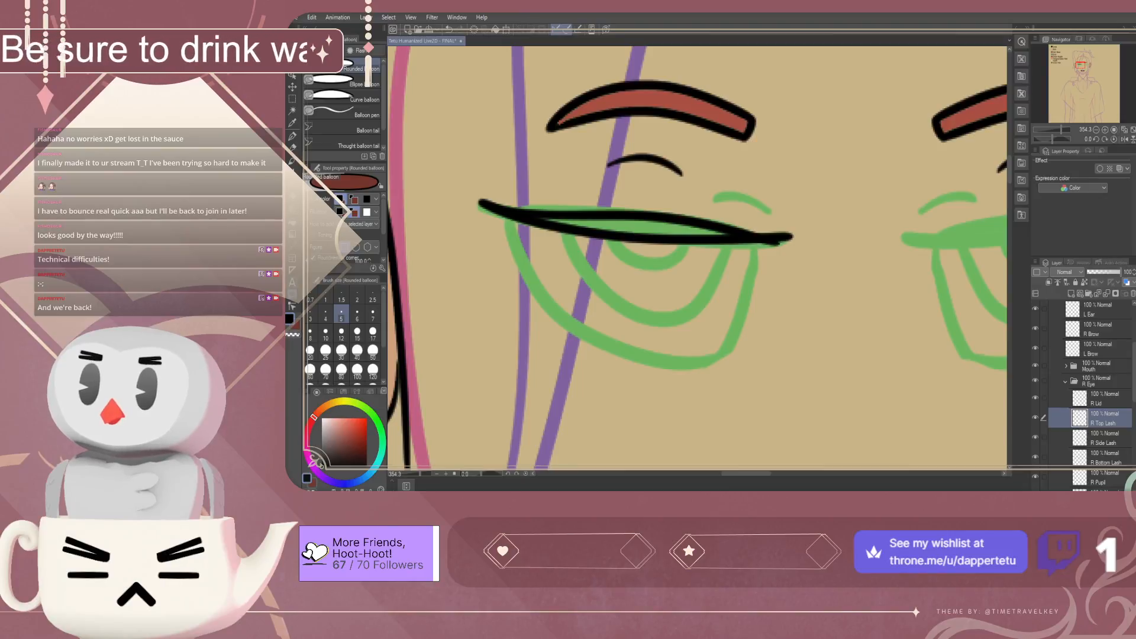
click(293, 282)
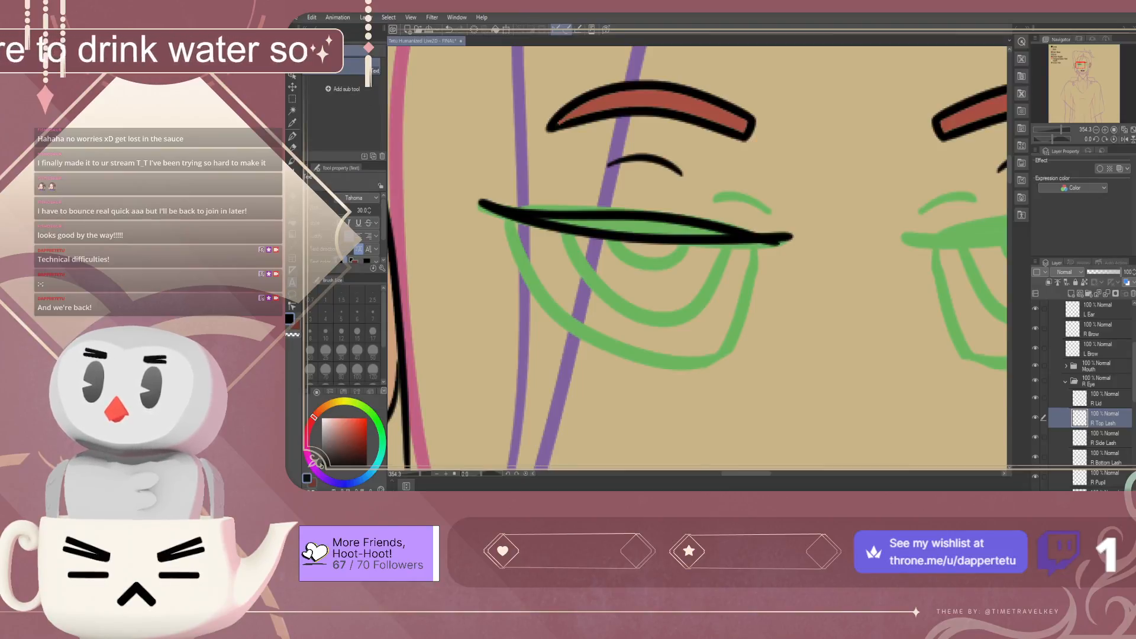
click(292, 270)
click(292, 258)
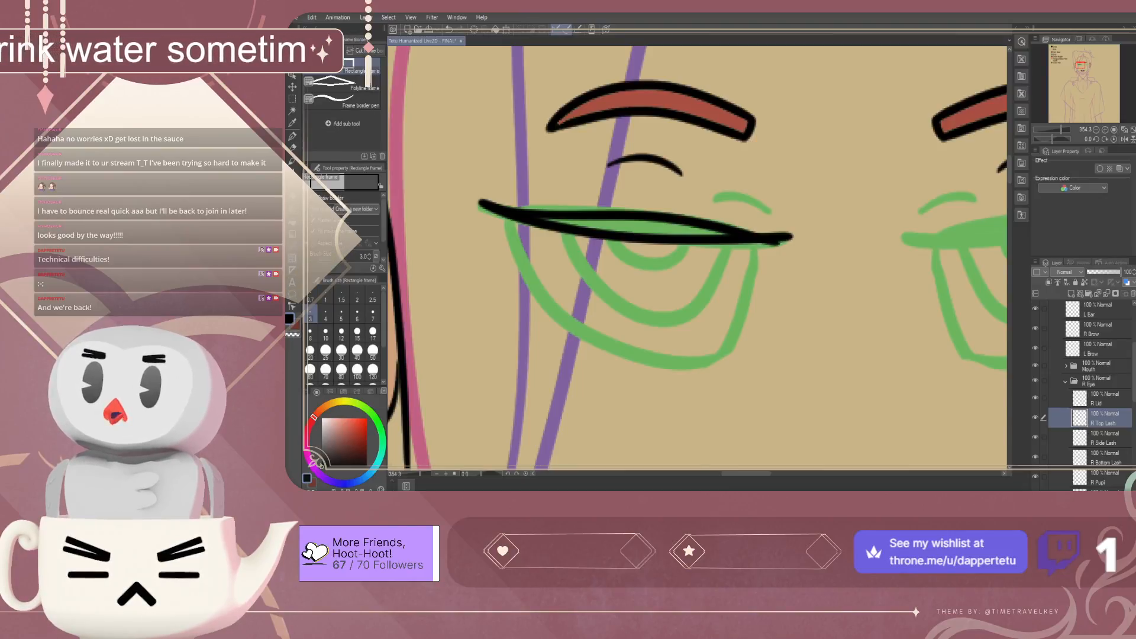
click(292, 247)
click(292, 235)
click(292, 223)
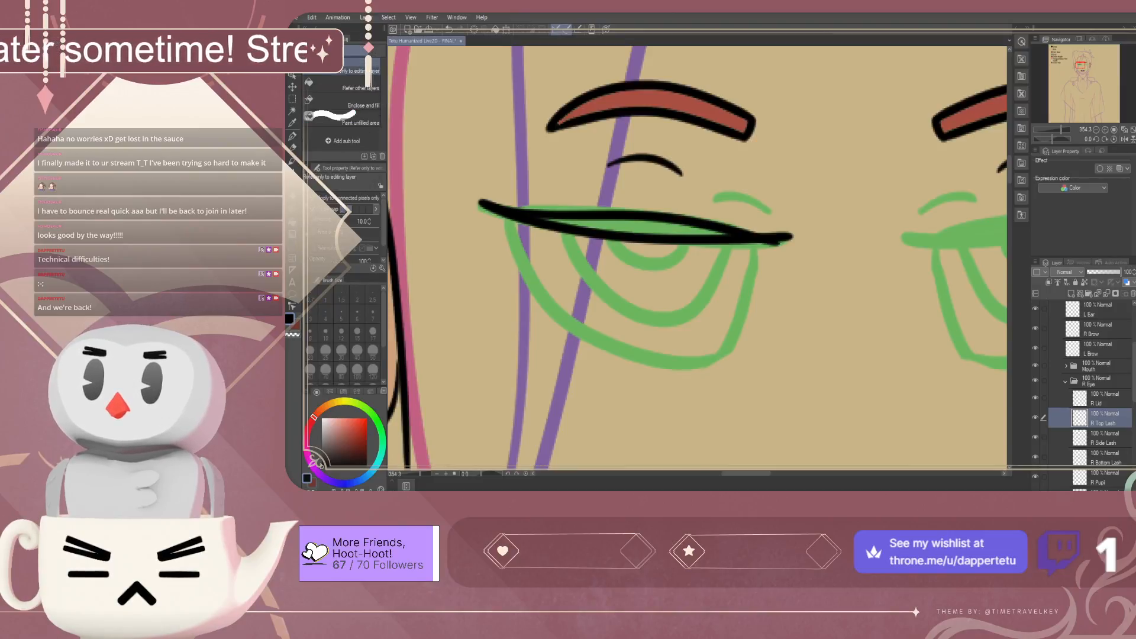
click(292, 210)
click(293, 171)
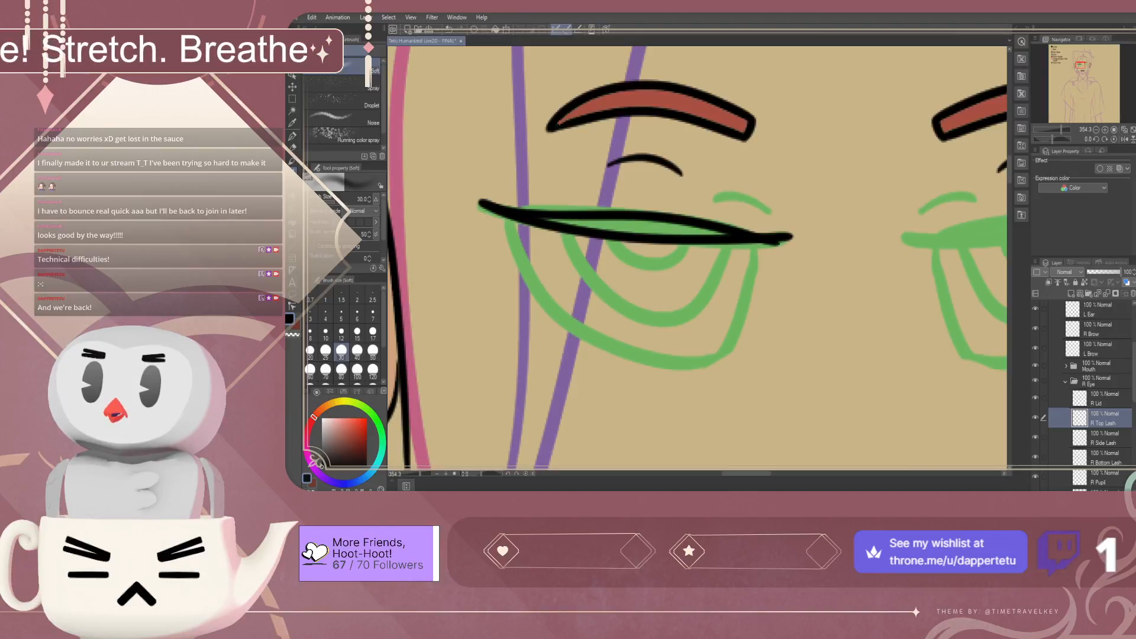
Erase the stray stub beneath the inner end of the R Top Lash line with the Hard eraser
key(e)
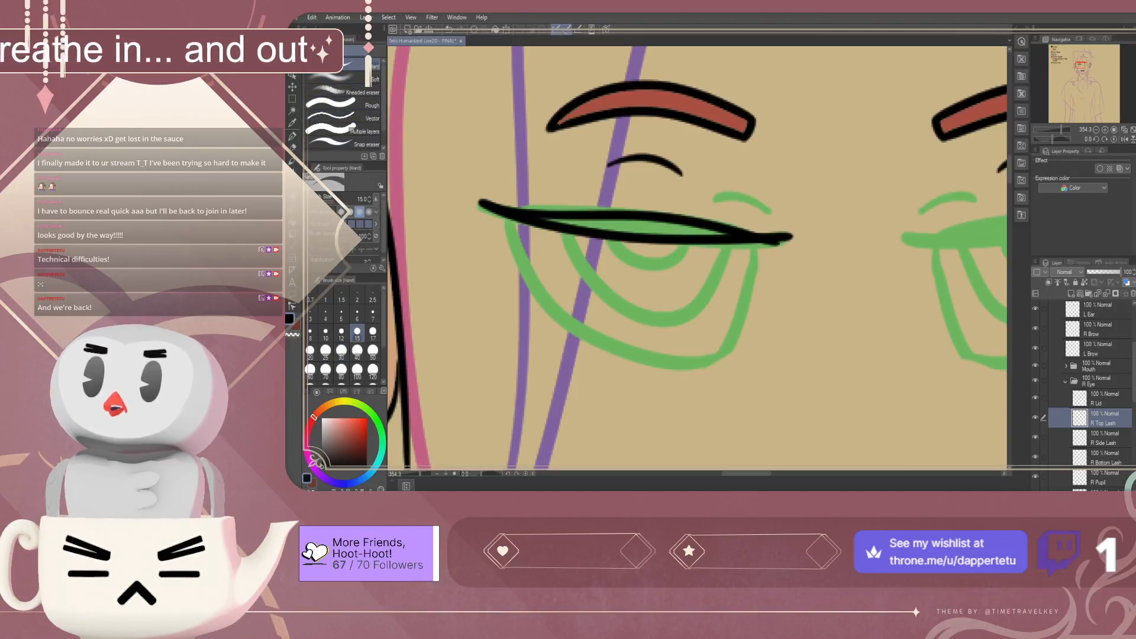
drag(383, 105, 383, 122)
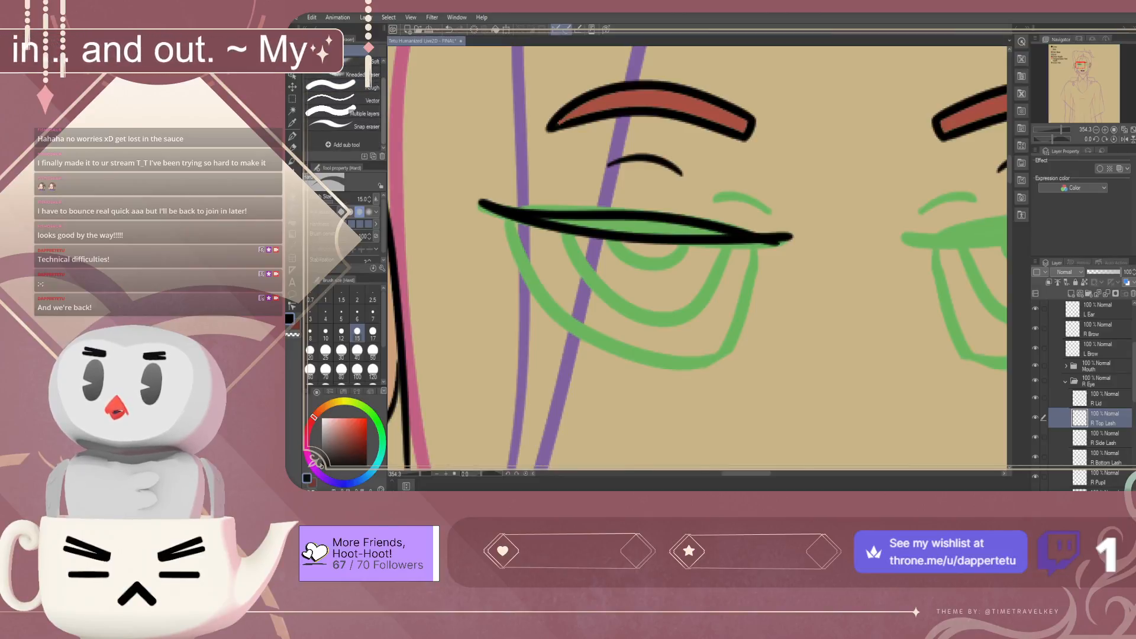
scroll(343, 101, up, 1)
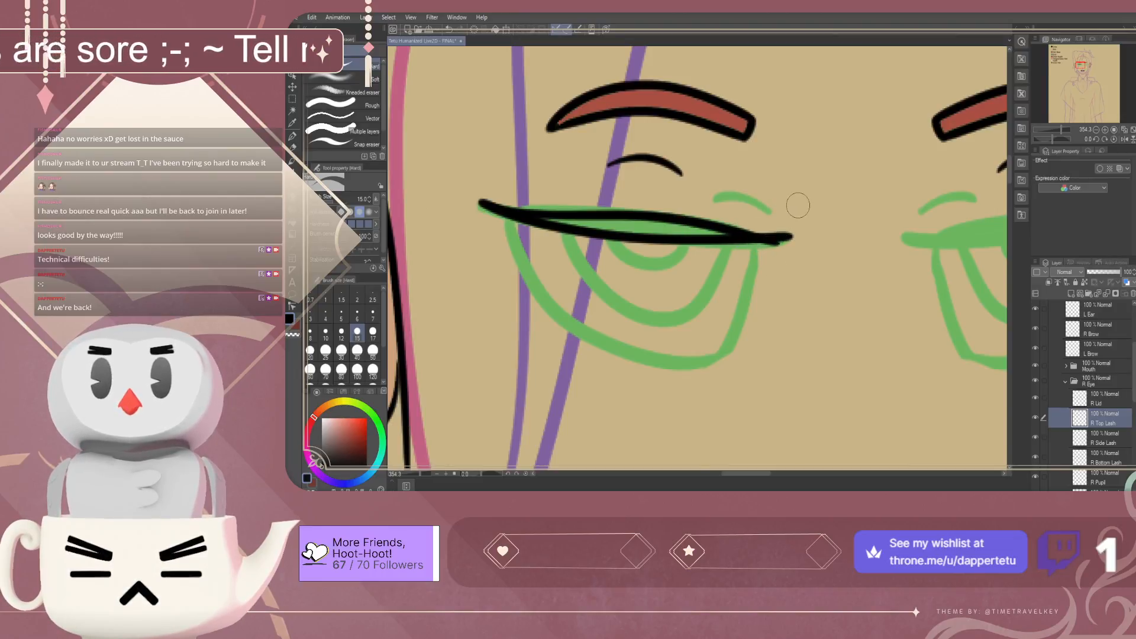
scroll(798, 205, up, 2)
scroll(798, 206, up, 1)
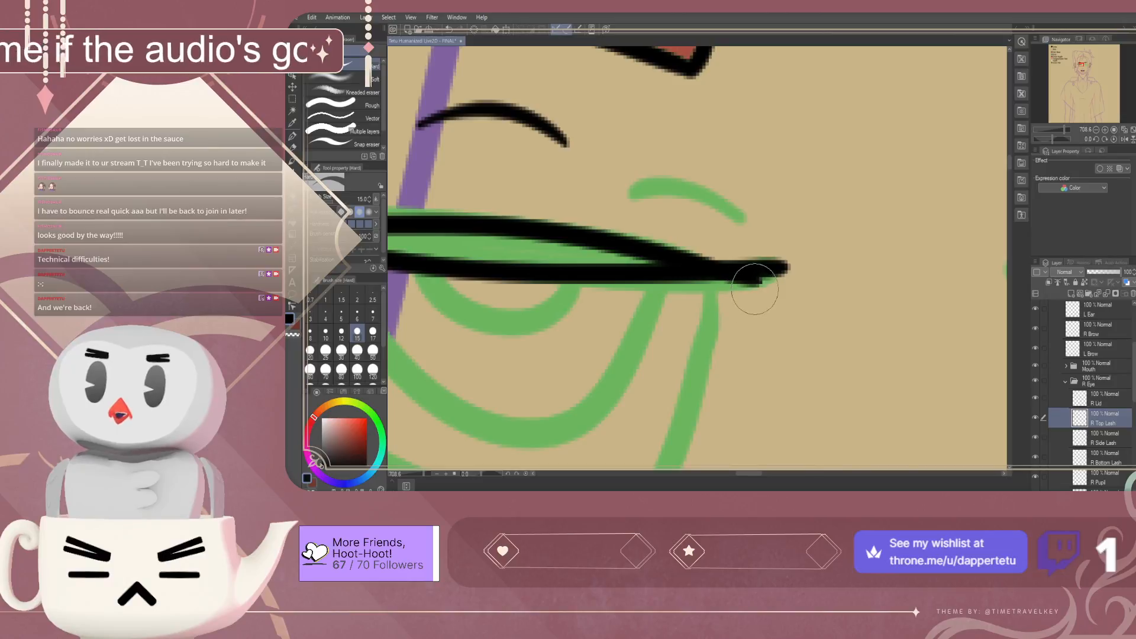
drag(746, 300, 755, 290)
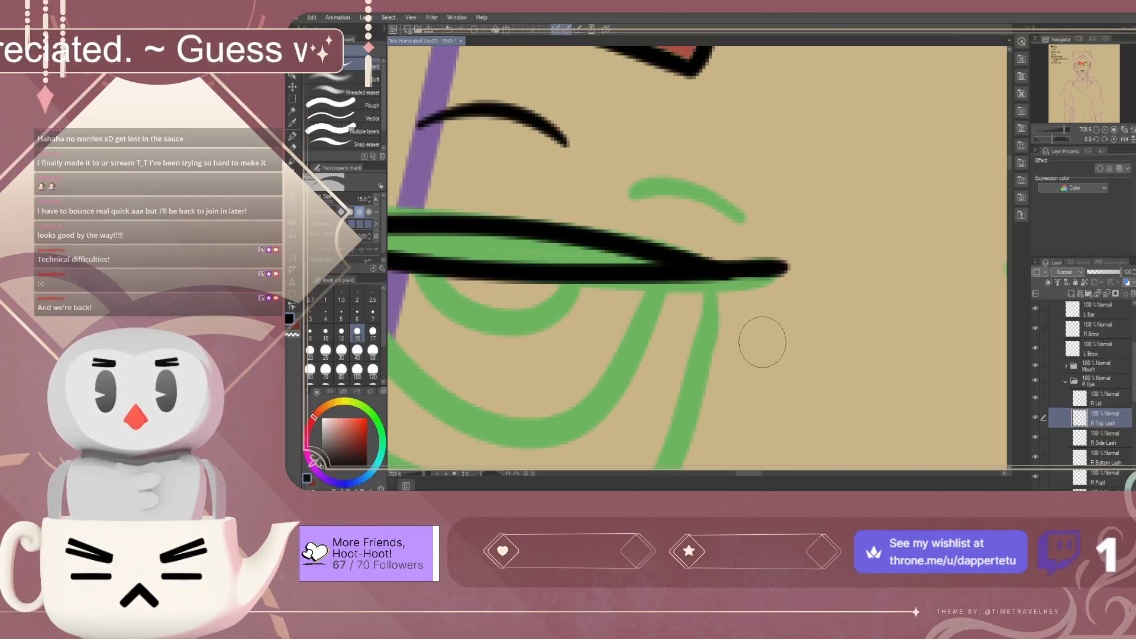
Check the cleaned lash against the whole face and save the illustration
scroll(769, 278, down, 5)
scroll(770, 229, down, 4)
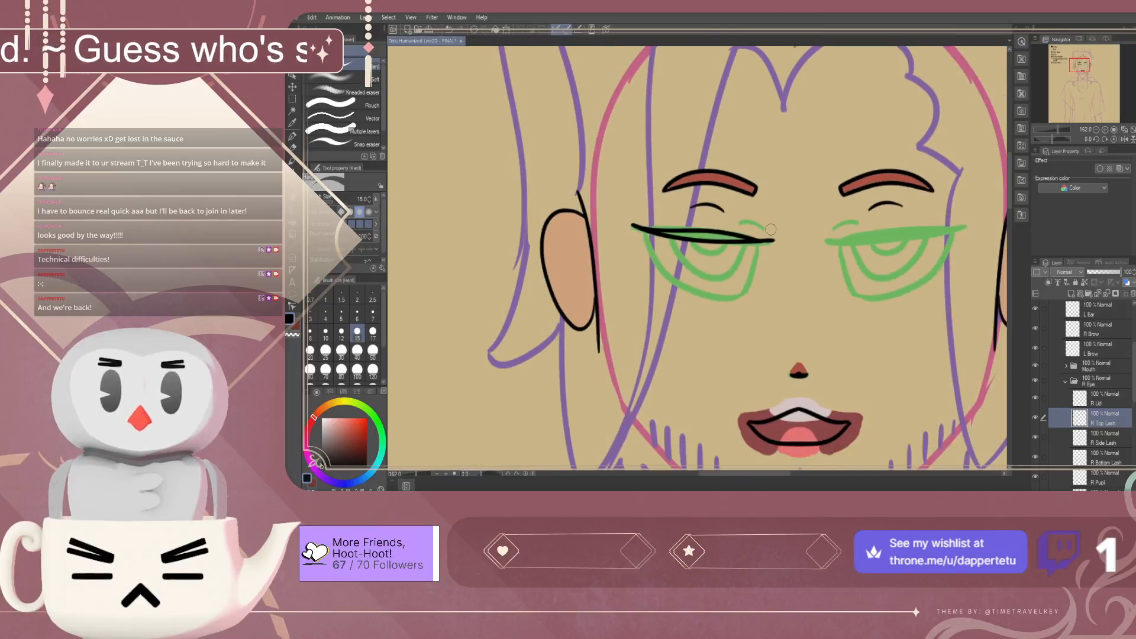
scroll(600, 245, down, 2)
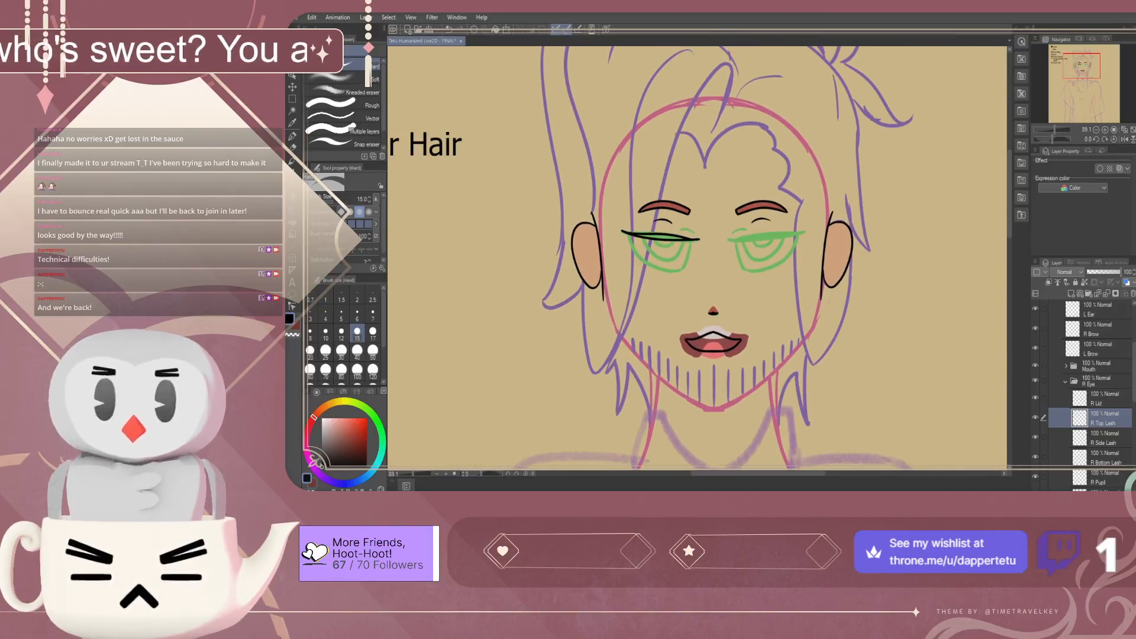
key(ctrl+s)
Collapse the R Eye folder, expand the L Eye folder and select the L Top Lash layer
scroll(1088, 390, down, 1)
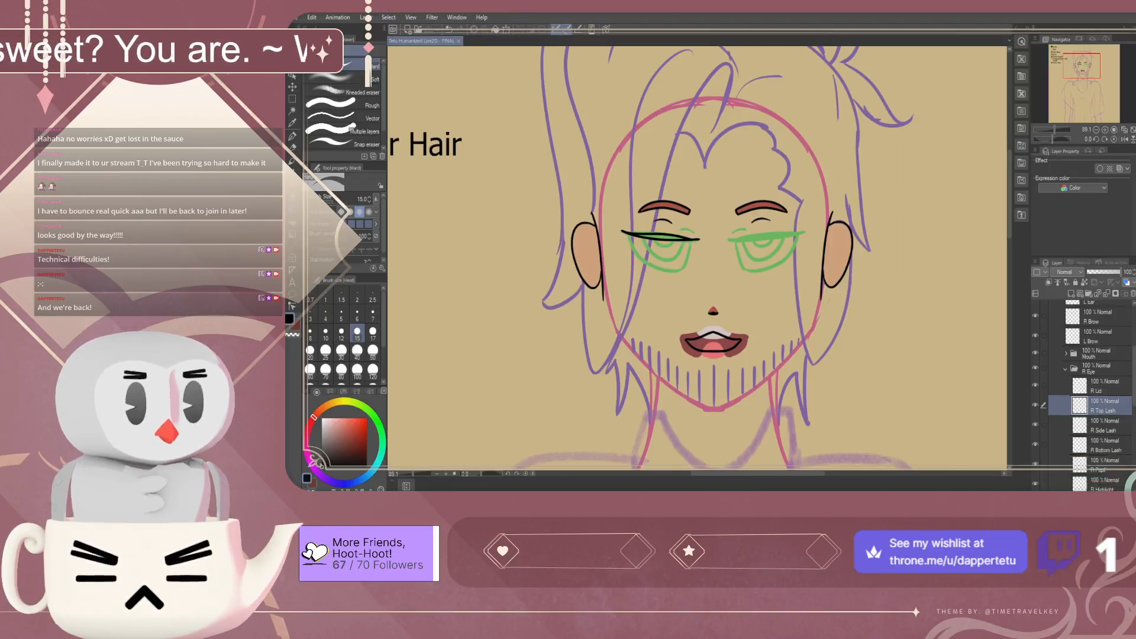
scroll(1089, 390, down, 2)
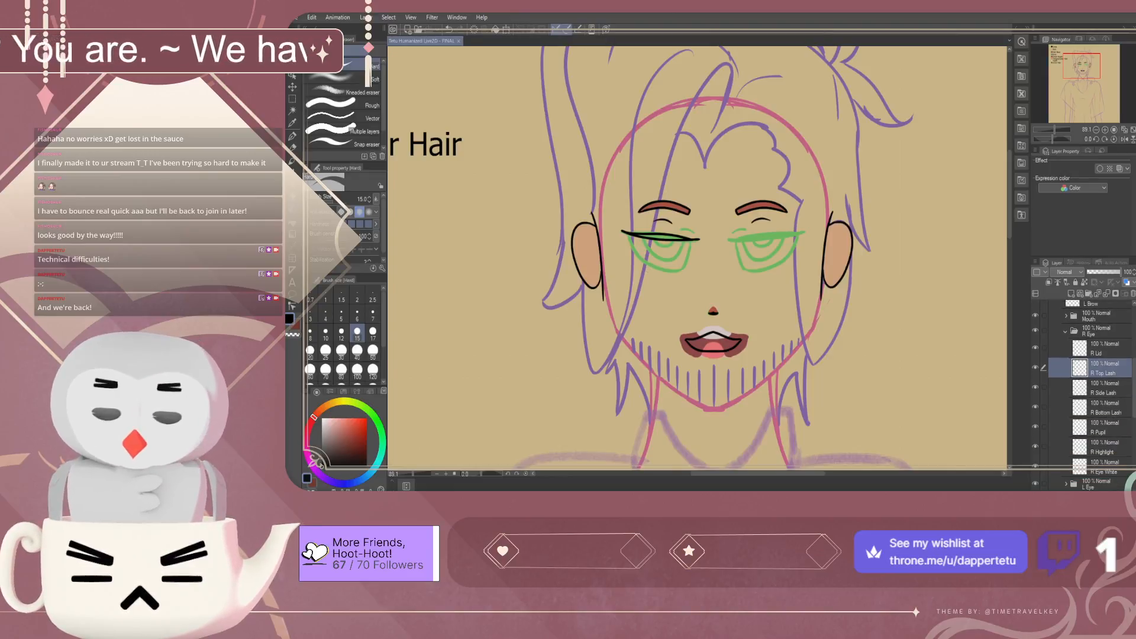
click(1065, 332)
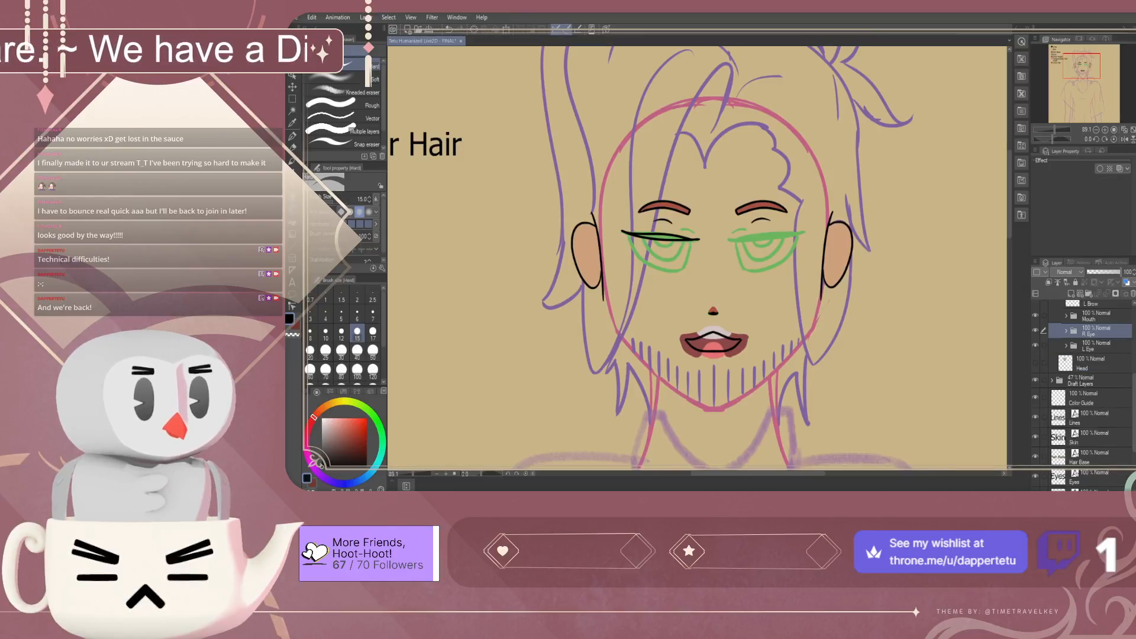
click(1066, 347)
click(1104, 383)
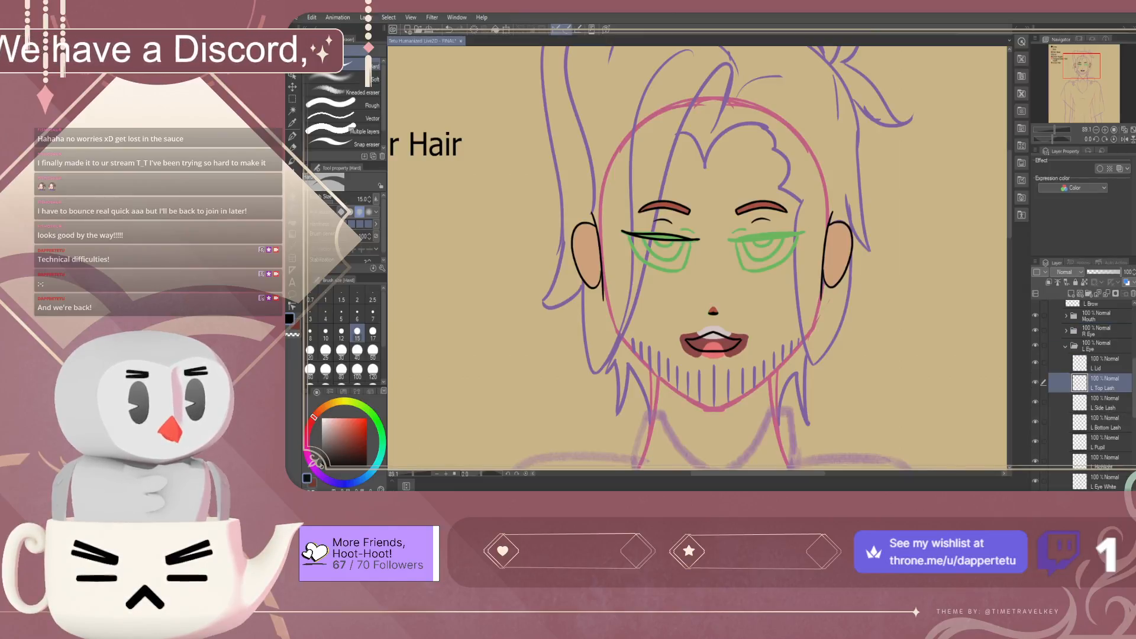
Paste a layer above L Top Lash in the L Eye folder and merge the lower L Top Lash layer down
key(ctrl+v)
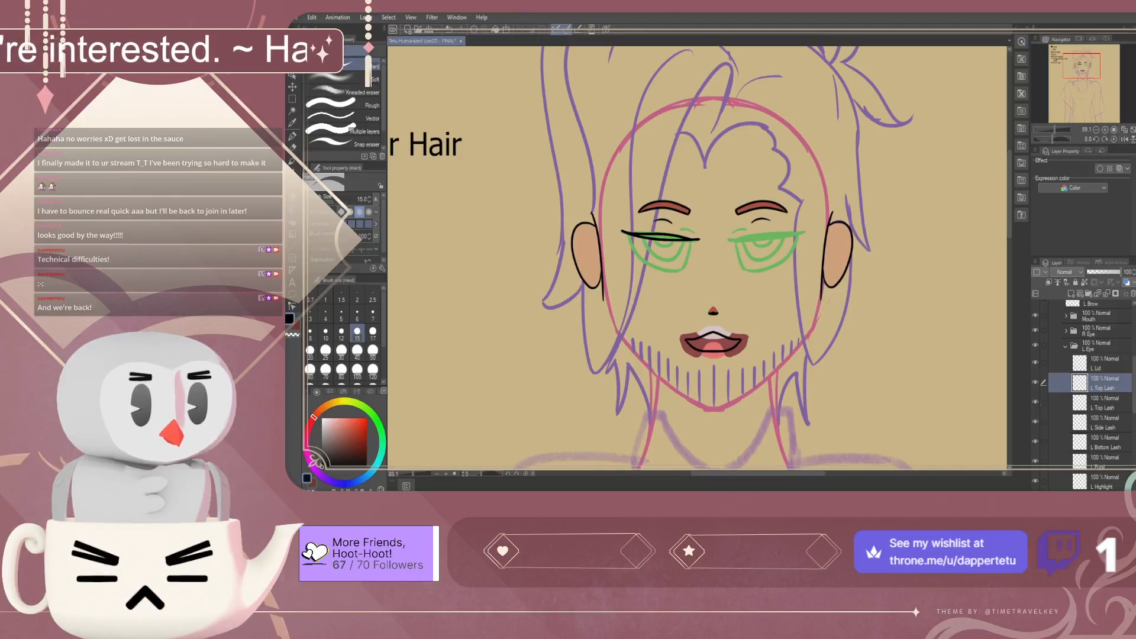
click(1103, 402)
key(ctrl+e)
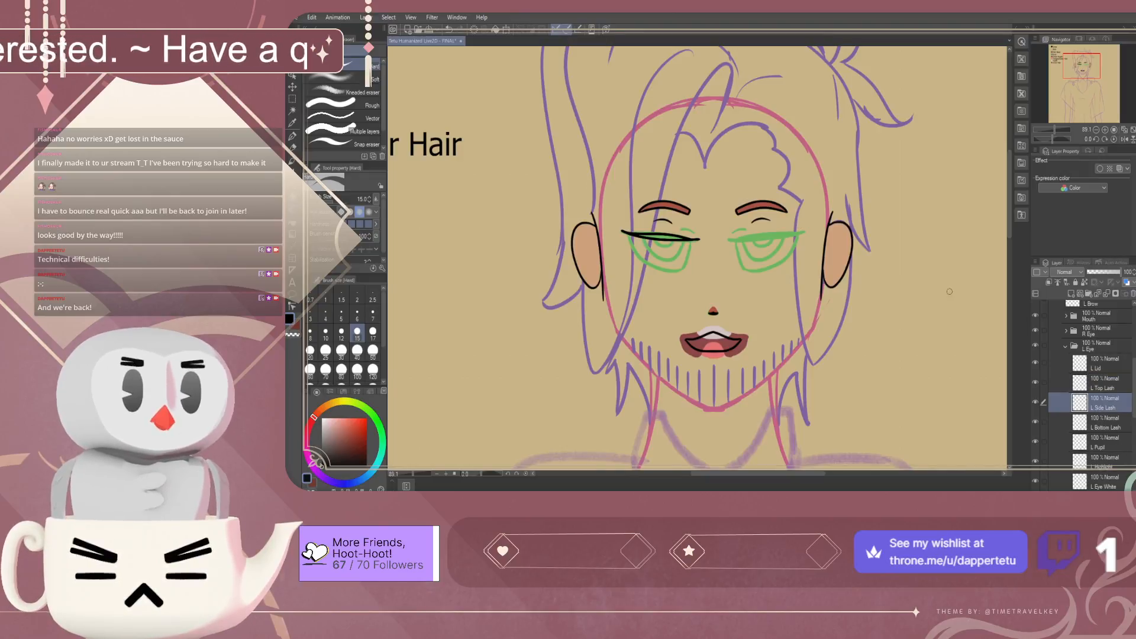
Flip the copied lash on the L Top Lash layer horizontally
click(1102, 383)
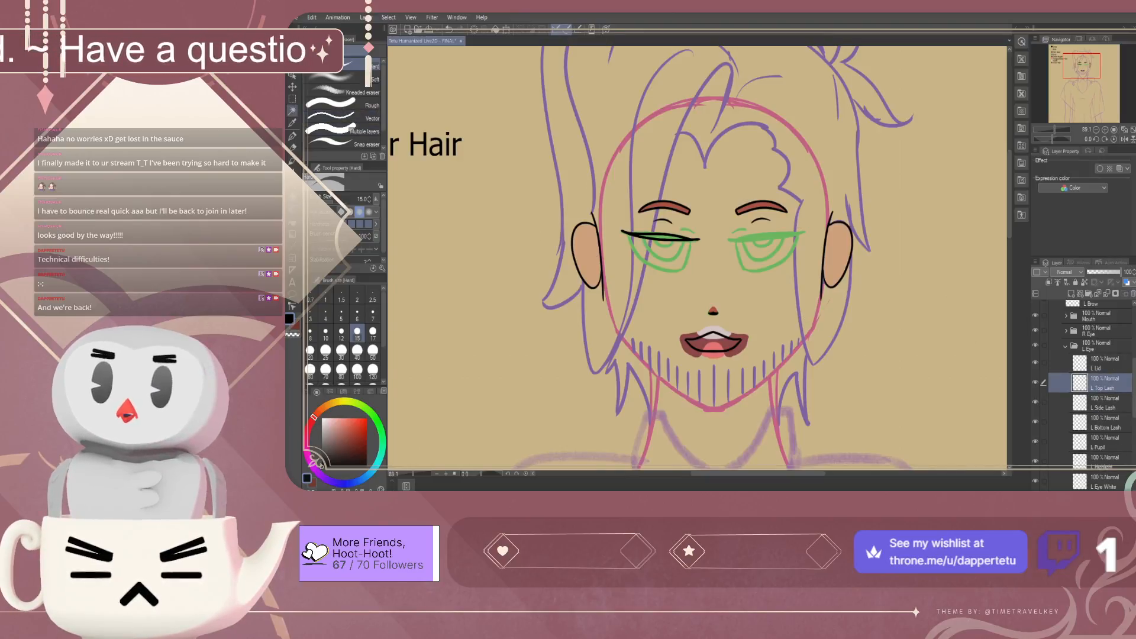
key(k)
key(ctrl+t)
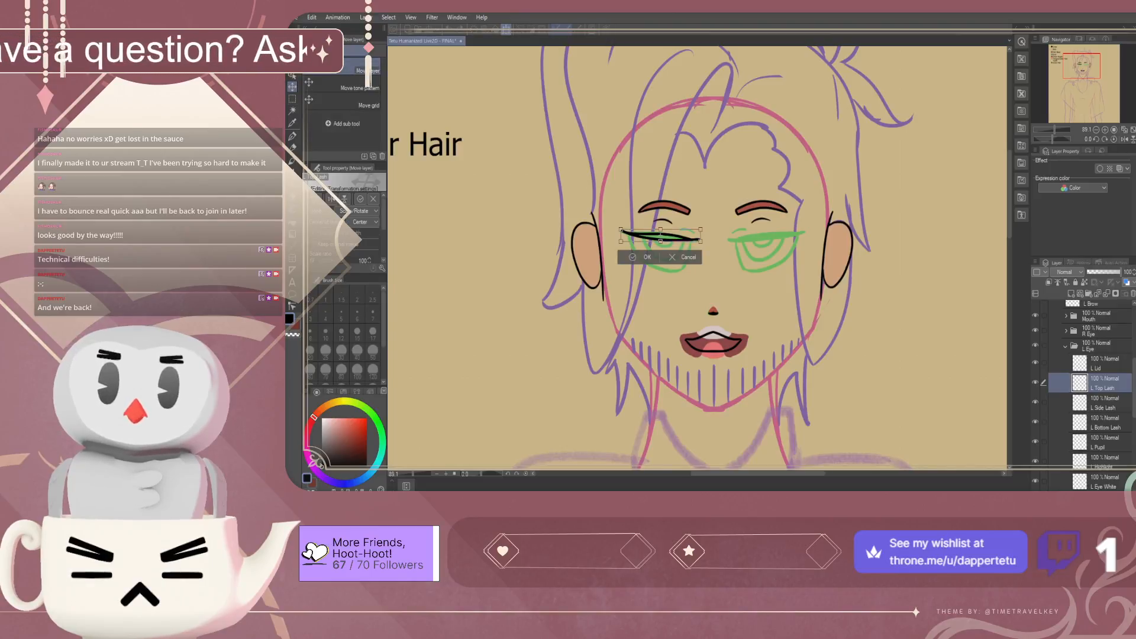
click(332, 200)
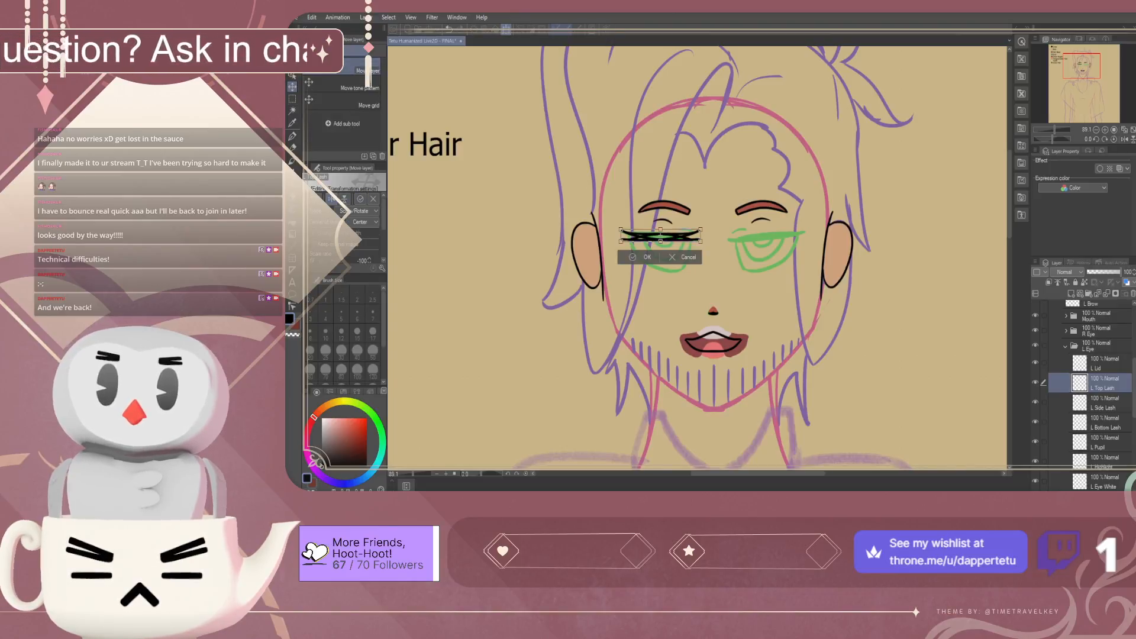
key(Return)
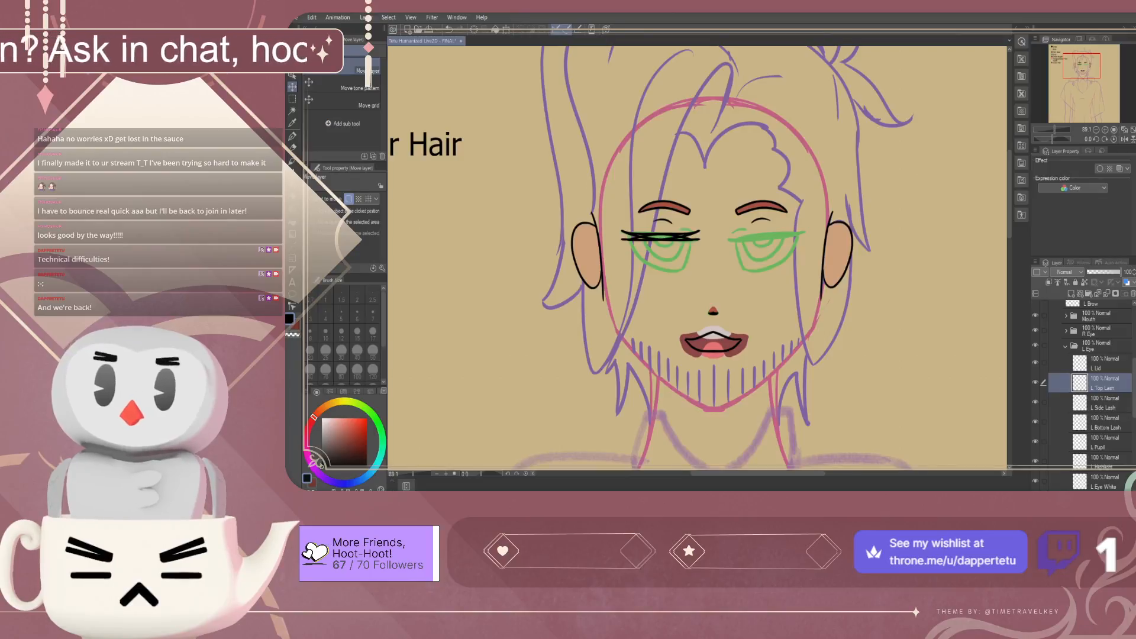
Move the mirrored lash across the face onto the L eye's sketched lash line and compare both eyes
drag(659, 237, 766, 235)
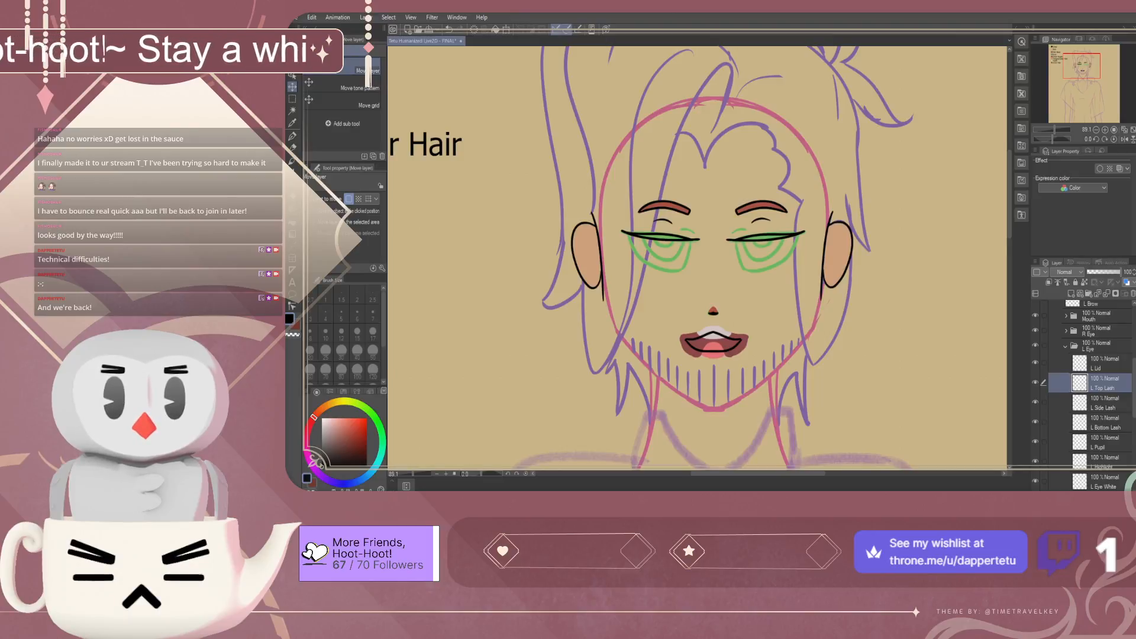
scroll(756, 241, up, 6)
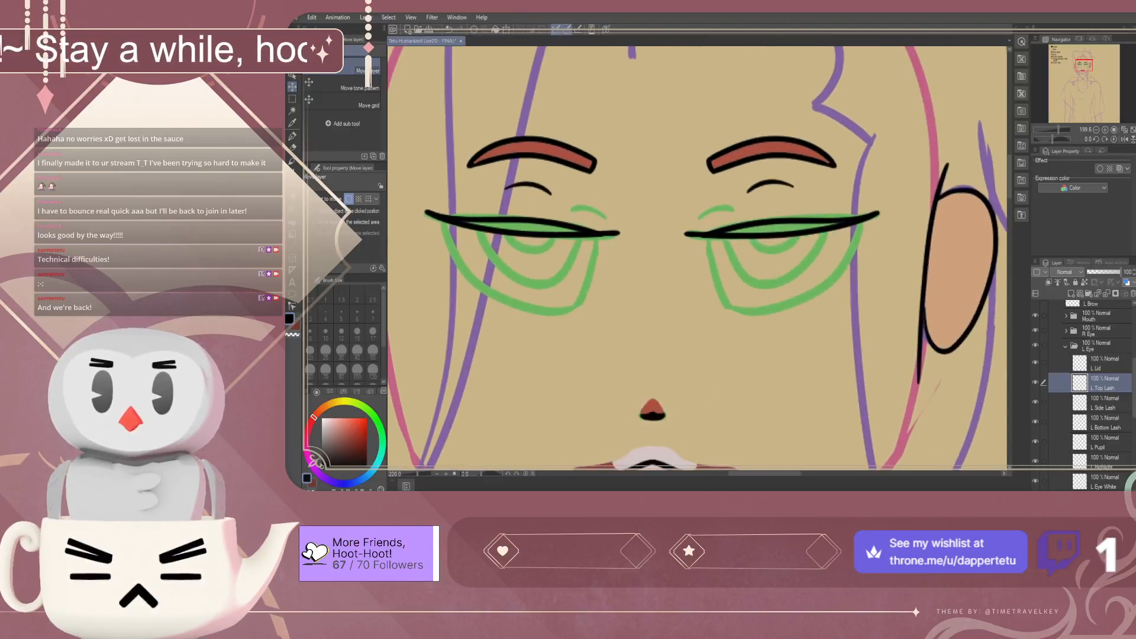
scroll(583, 219, up, 1)
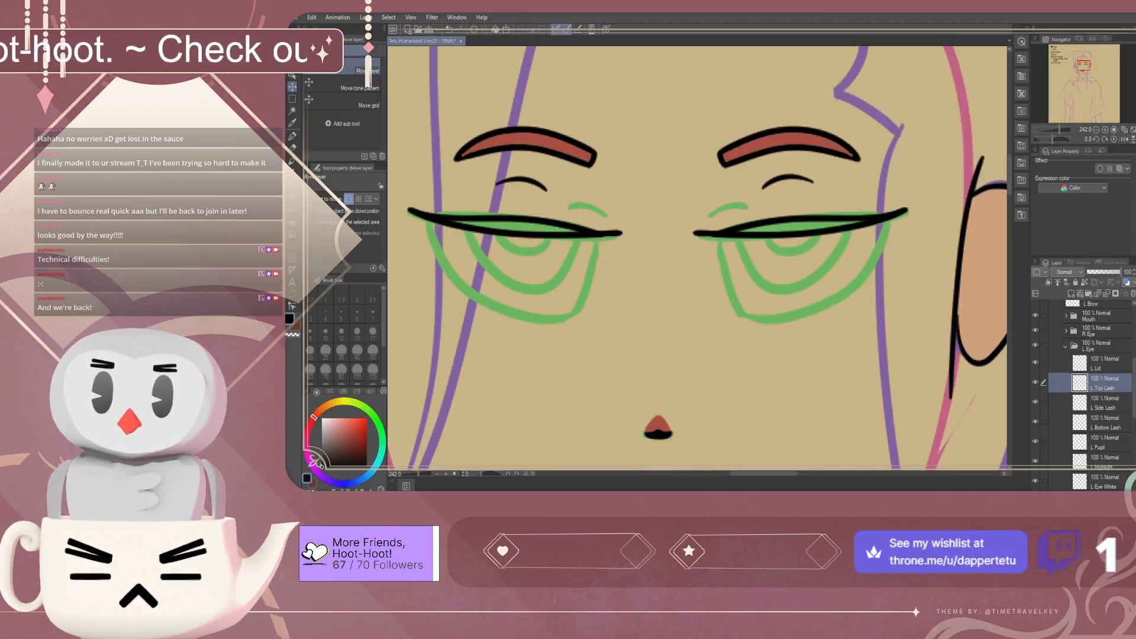
scroll(801, 255, down, 7)
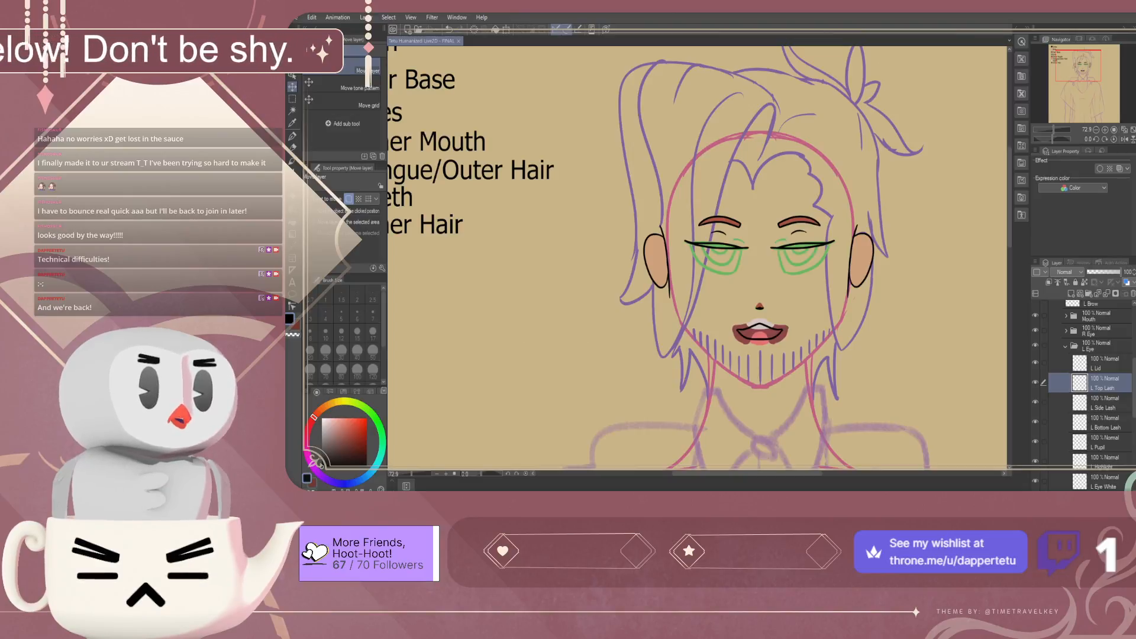
Delete the layers from L Side Lash down to L Eye White in the L Eye folder
click(1103, 402)
scroll(1103, 402, down, 2)
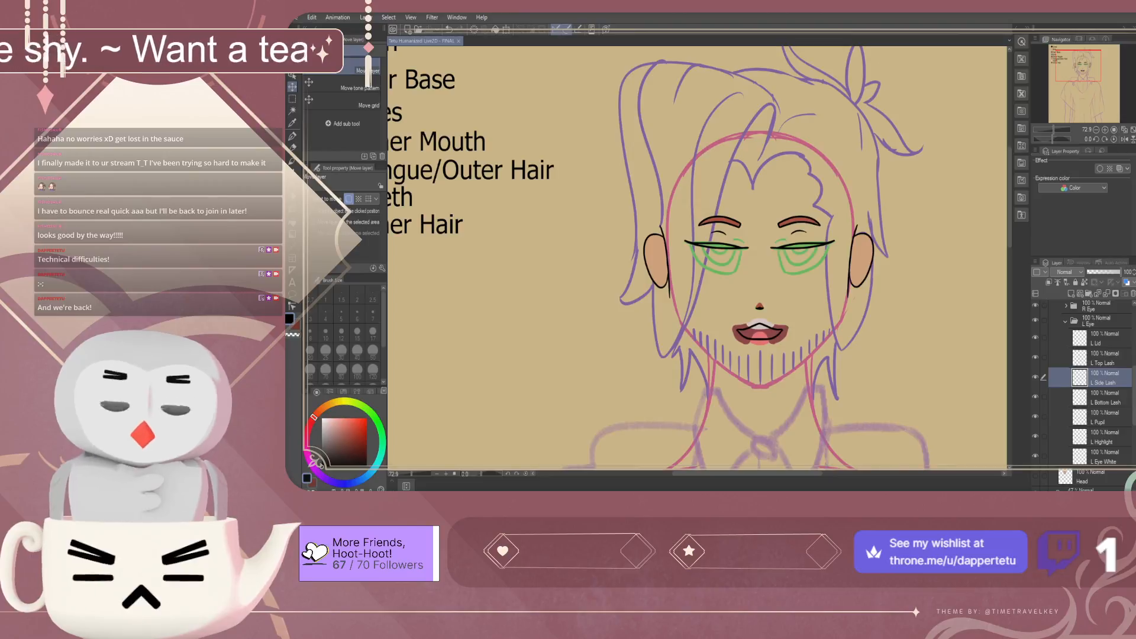
shift+click(1103, 456)
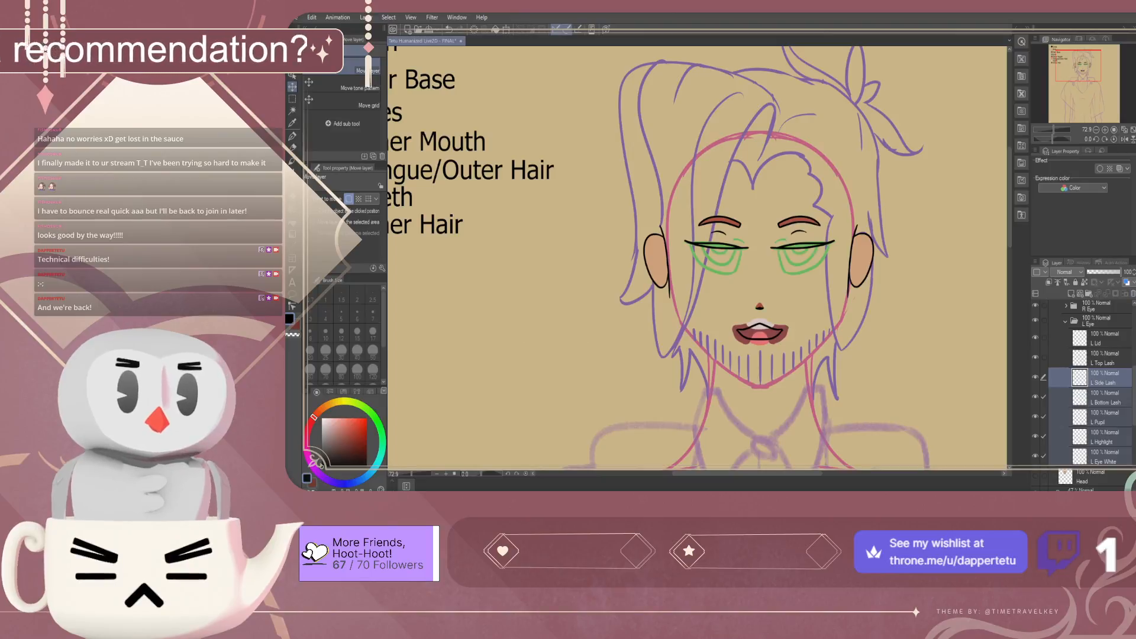
click(1116, 294)
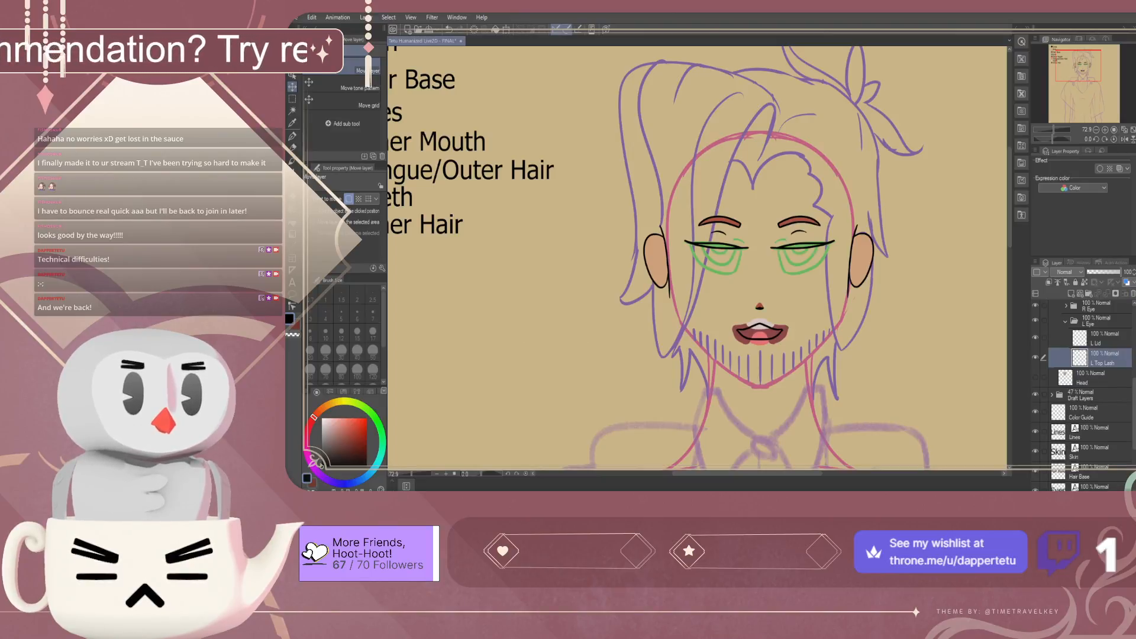
Collapse the L Eye folder, expand the R Eye folder to select the R Side Lash layer, and save the illustration
scroll(1083, 379, up, 1)
click(1065, 332)
click(1066, 318)
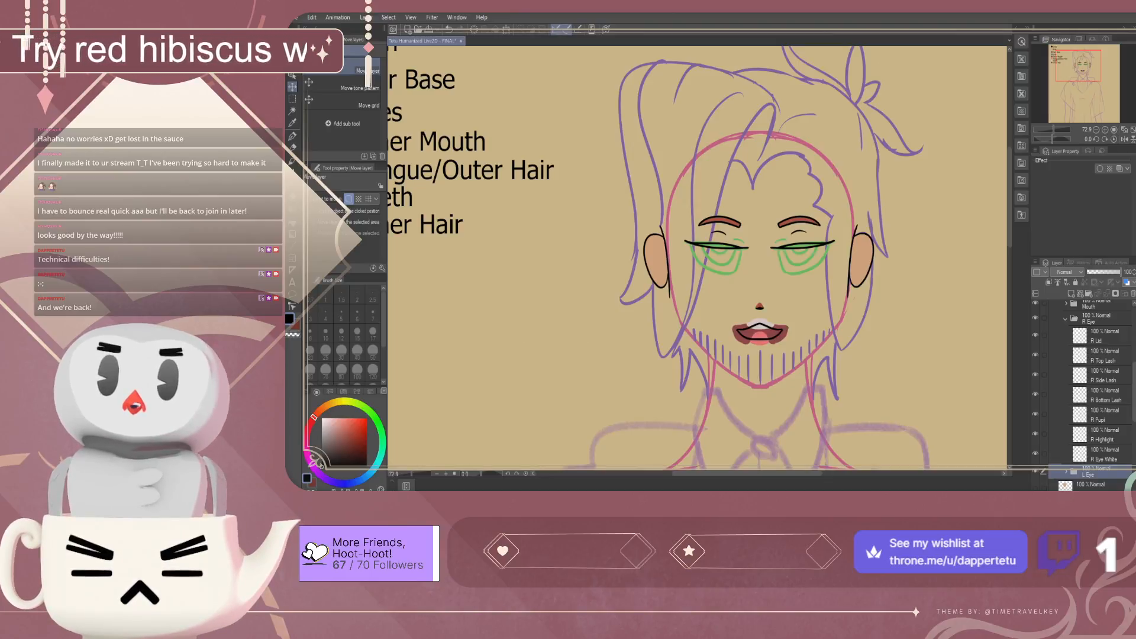
click(1104, 376)
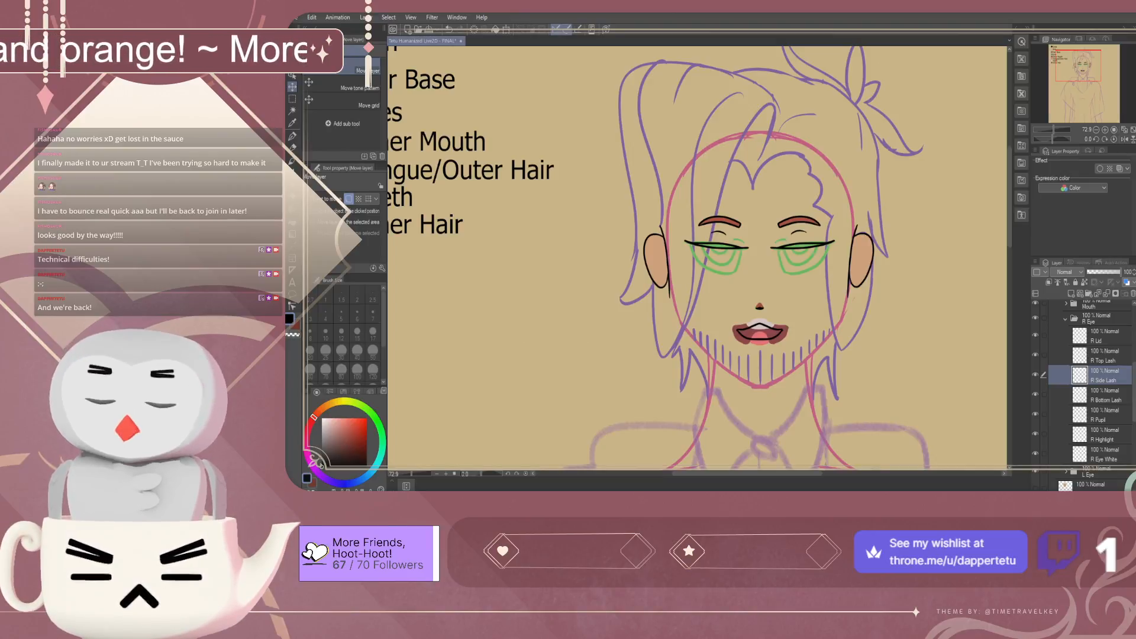
key(ctrl+s)
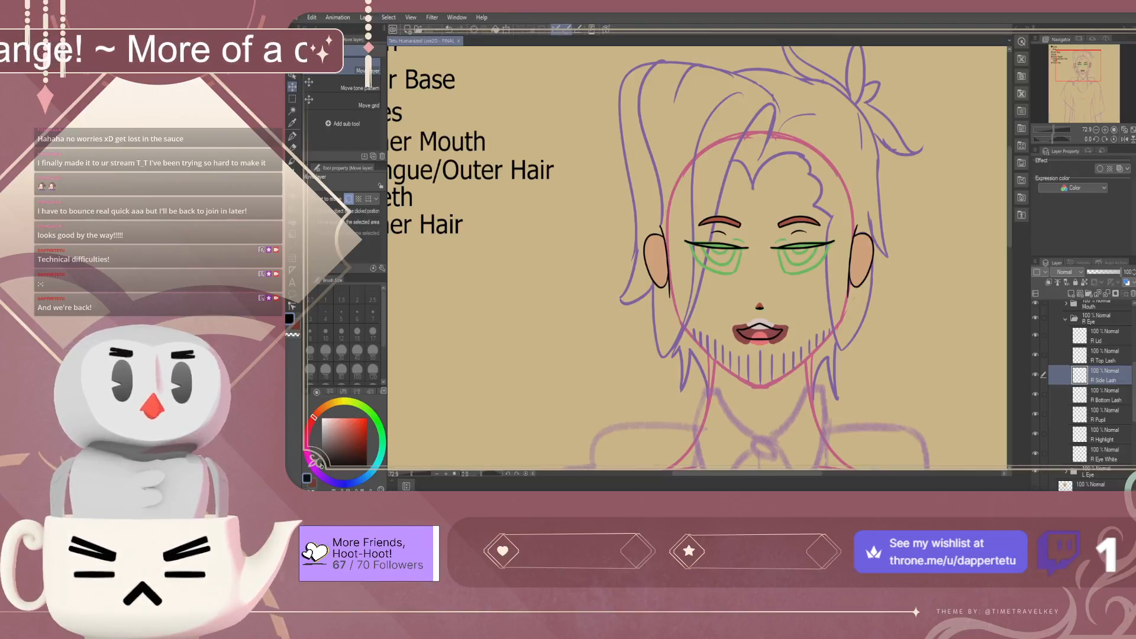
Ready the Turnip pen at the outer side of the R eye sketch for inking on the R Side Lash layer
scroll(738, 254, up, 5)
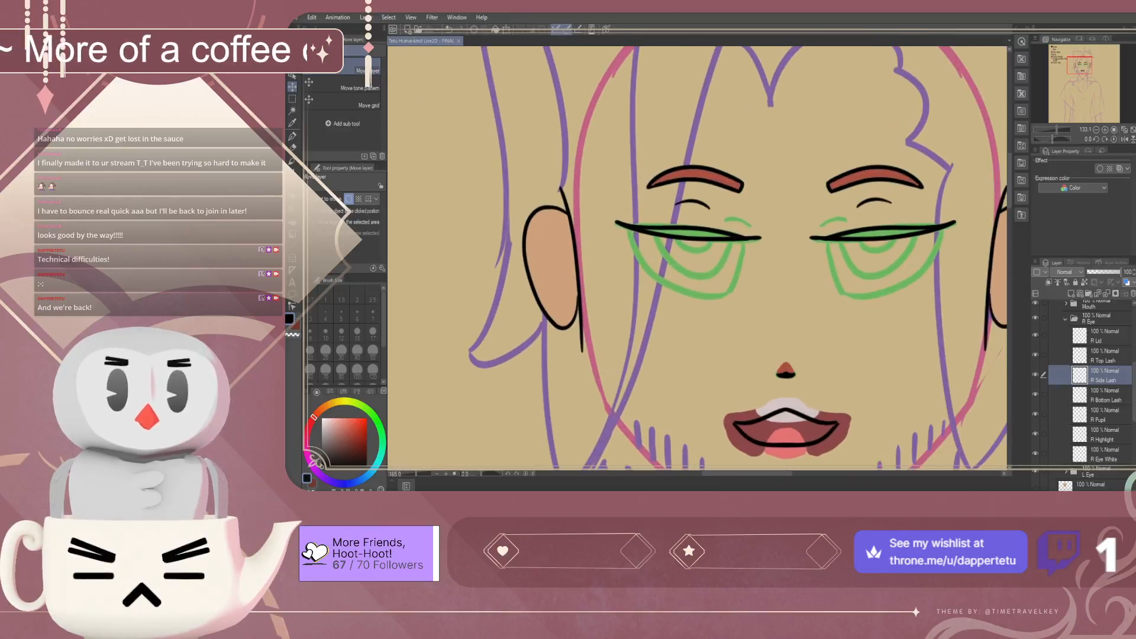
key(p)
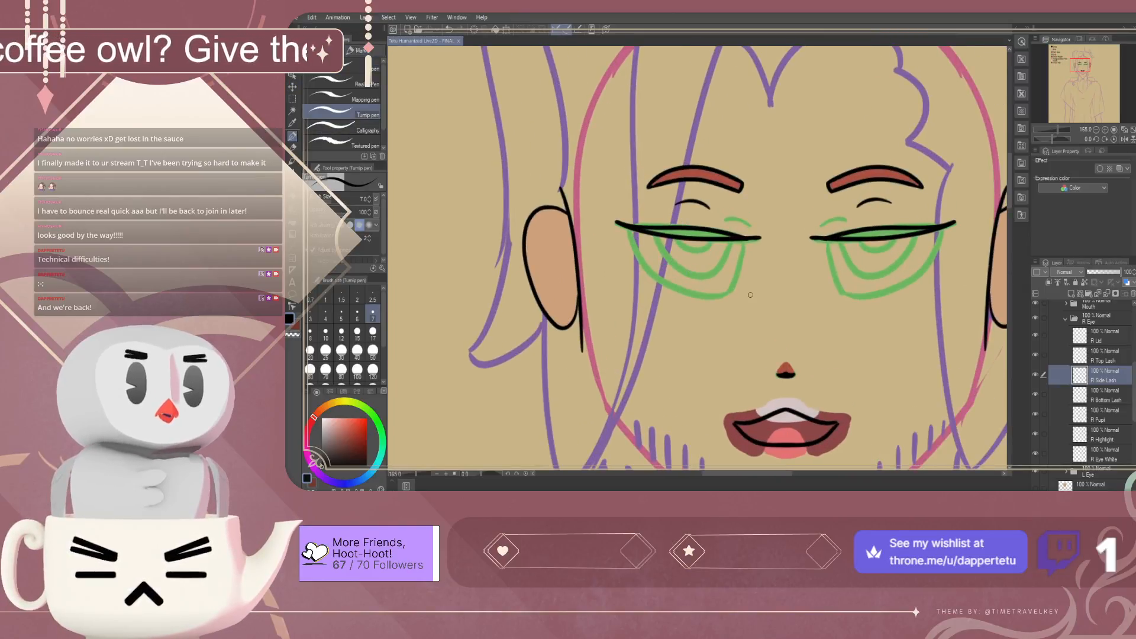
scroll(767, 262, up, 3)
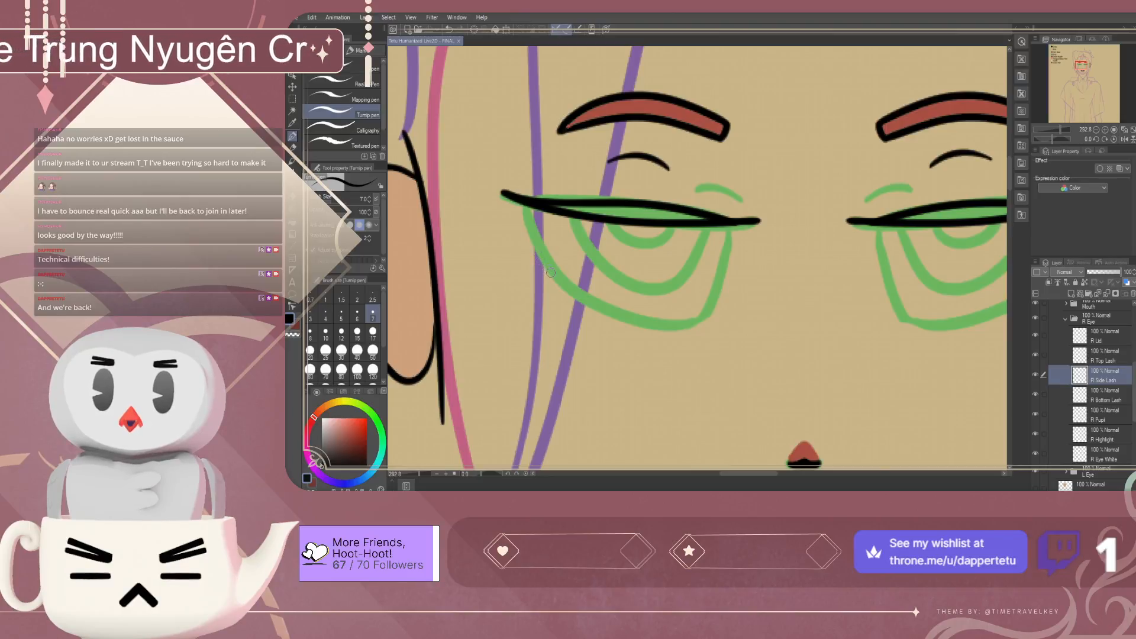
Ink the two short black side lashes of the right eye on the R Side Lash layer, following the green sketch
drag(550, 270, 529, 209)
key(ctrl+z)
drag(554, 272, 529, 207)
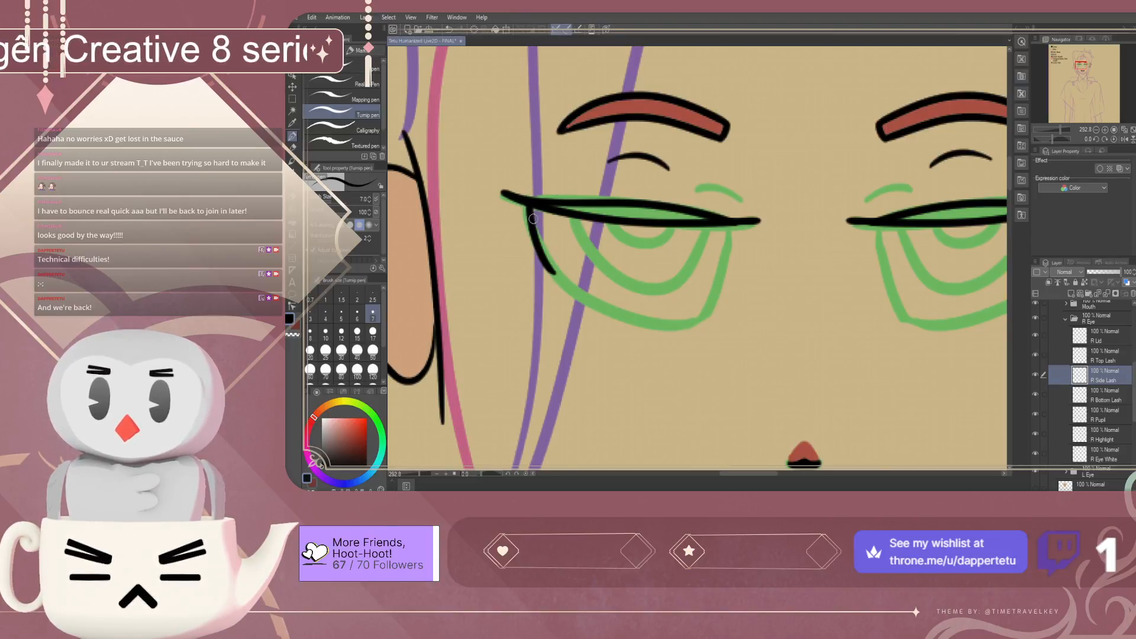
drag(712, 303, 734, 223)
key(ctrl+z)
drag(713, 308, 733, 224)
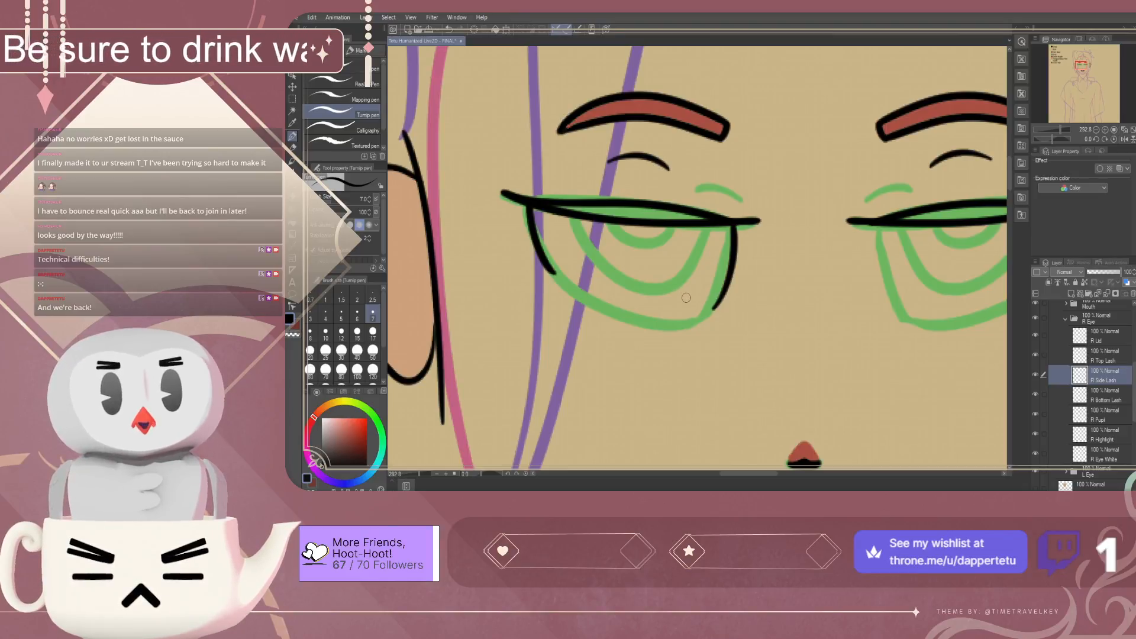
Ink the lower lash line in black on the R Bottom Lash layer, connecting the two side lashes in one curved stroke
scroll(767, 312, down, 1)
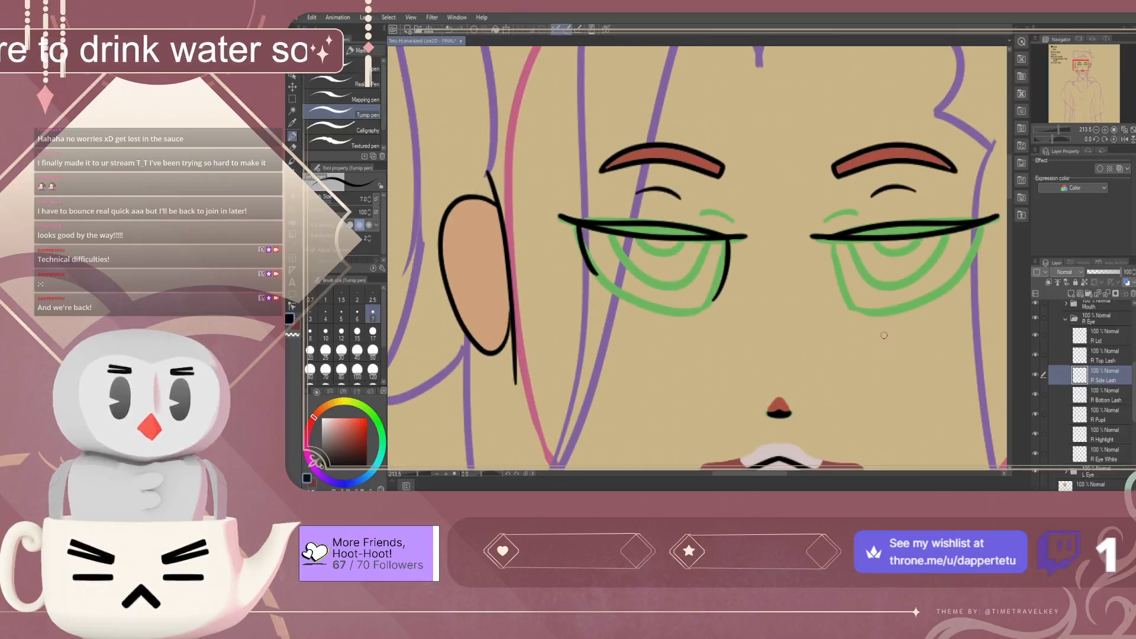
click(1104, 395)
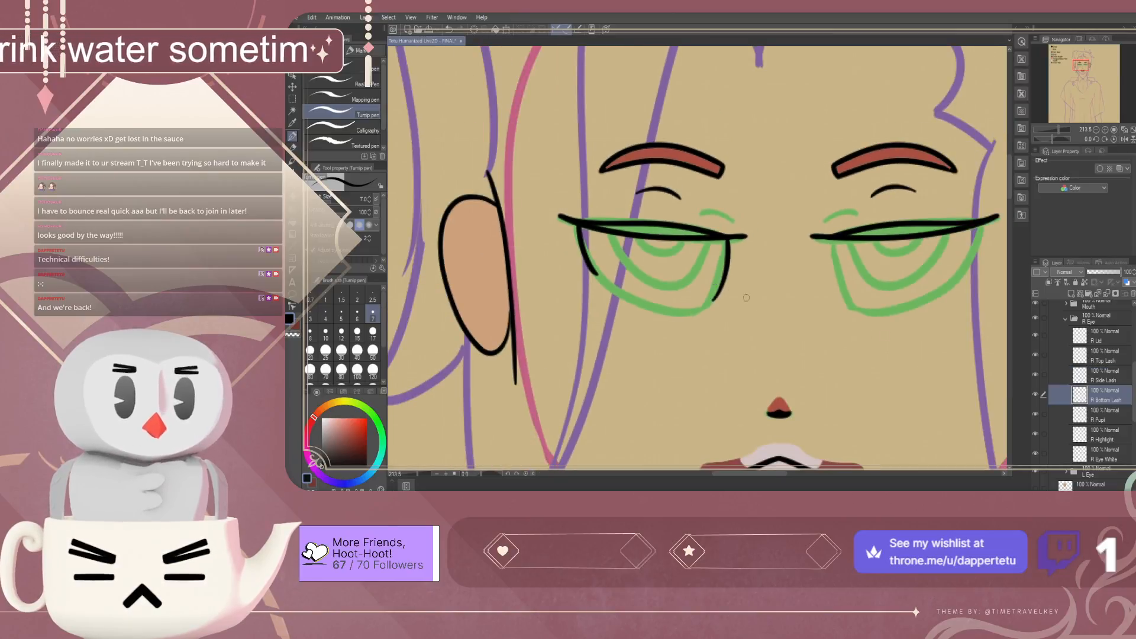
scroll(785, 317, up, 2)
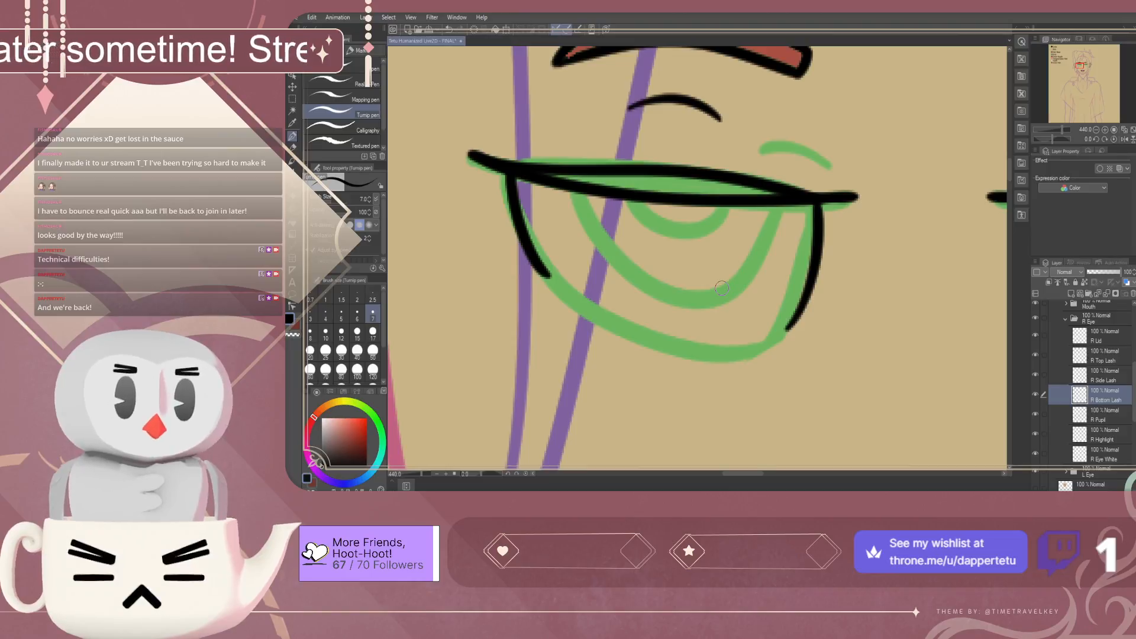
drag(535, 269, 763, 310)
key(ctrl+z)
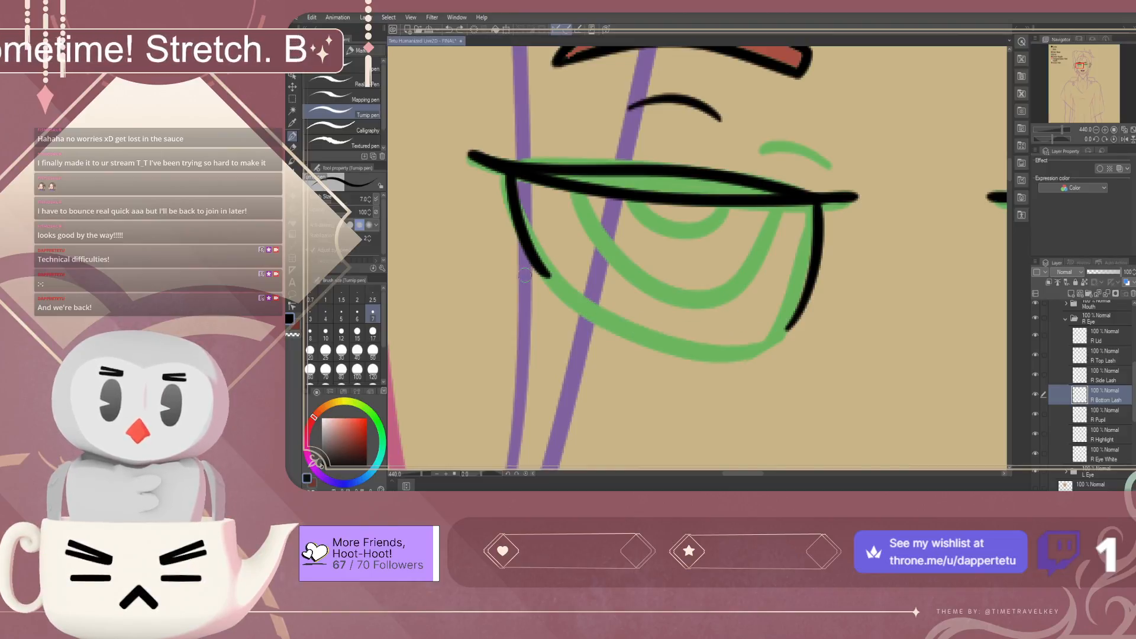
drag(539, 273, 796, 319)
key(ctrl+z)
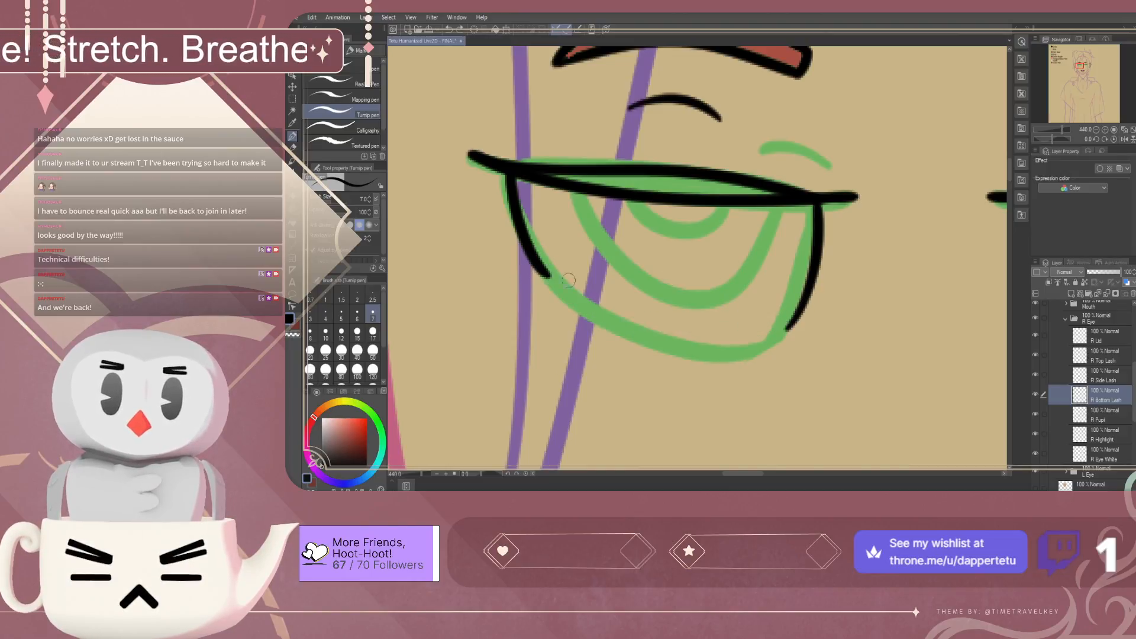
drag(536, 269, 793, 323)
key(ctrl+z)
mouse_move(534, 268)
mouse_down()
mouse_move(603, 308)
mouse_move(800, 321)
mouse_up()
key(ctrl+z)
mouse_move(535, 268)
mouse_down()
mouse_move(775, 327)
mouse_move(801, 320)
mouse_up()
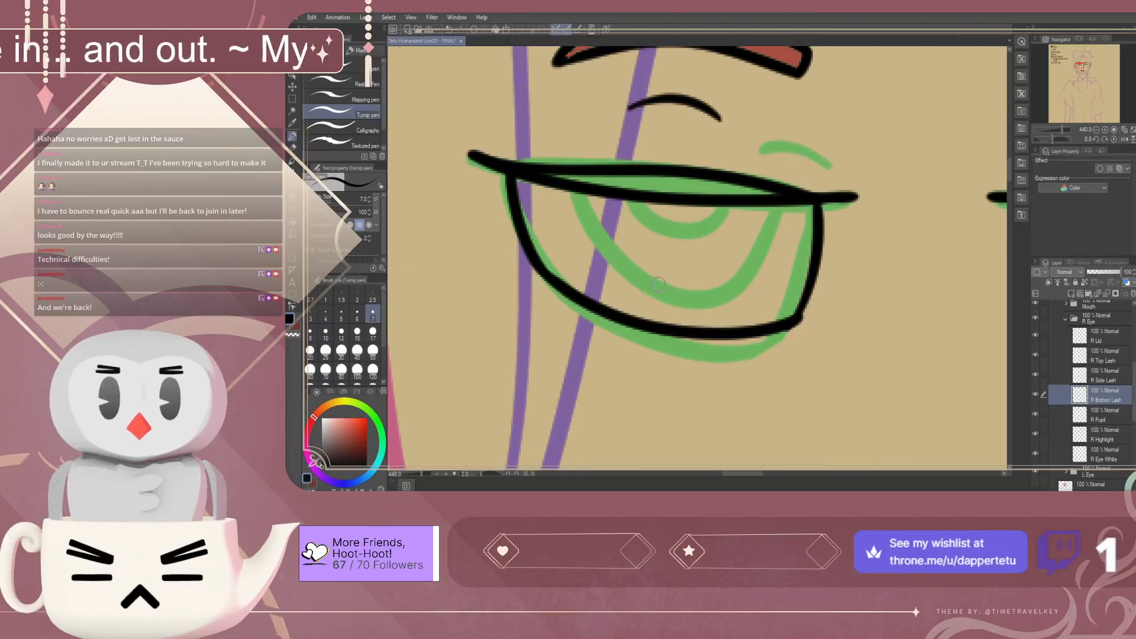
scroll(658, 284, down, 8)
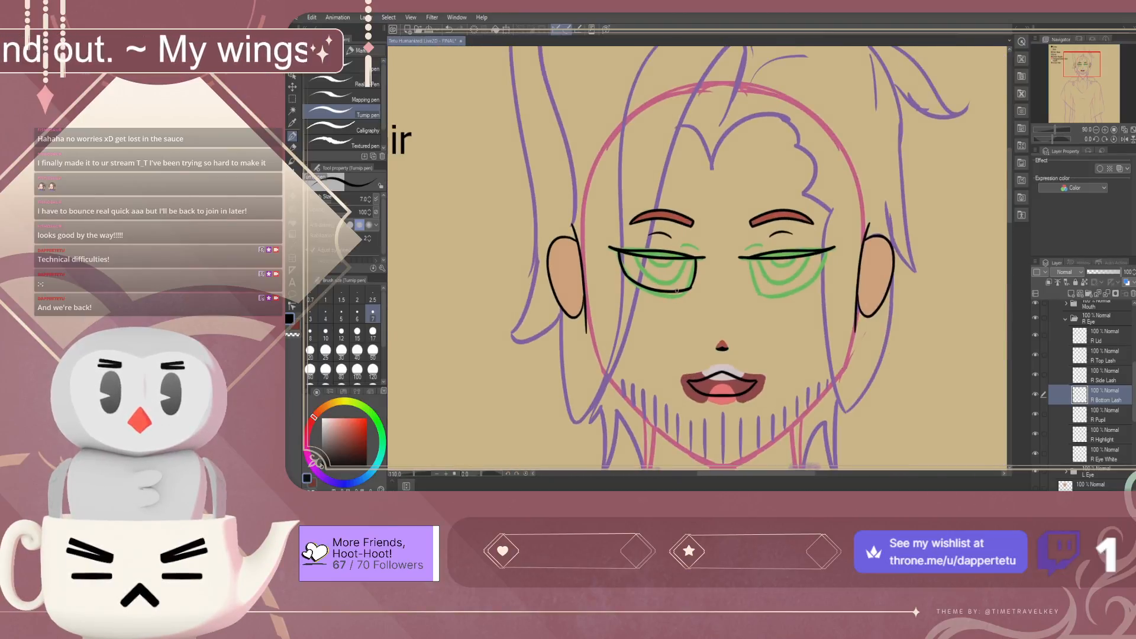
scroll(677, 295, up, 6)
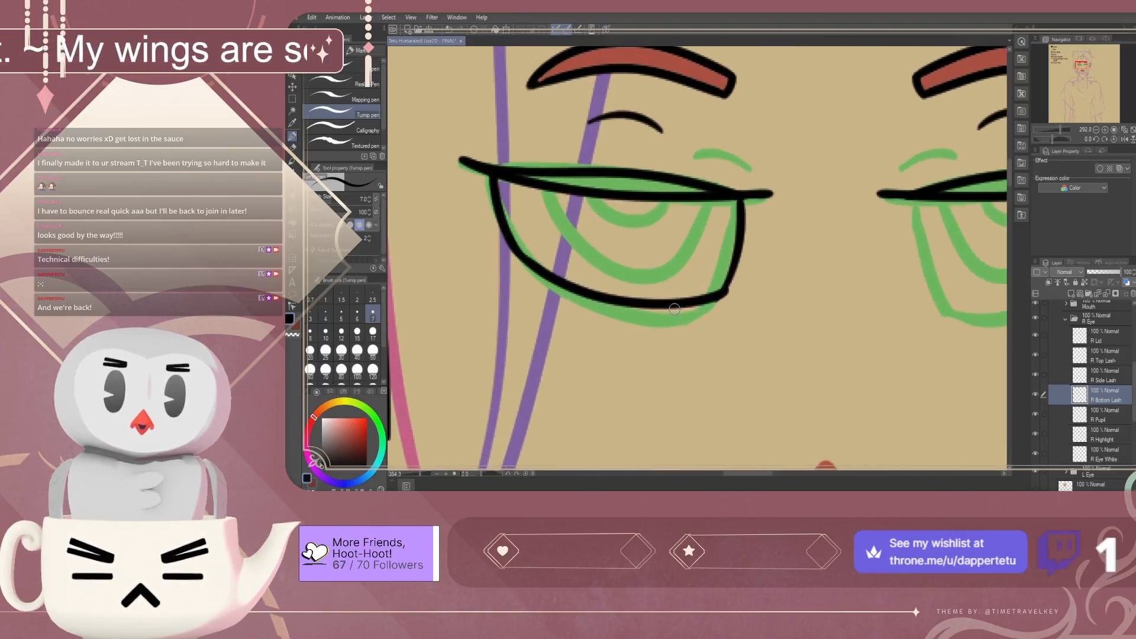
scroll(797, 304, up, 3)
key(e)
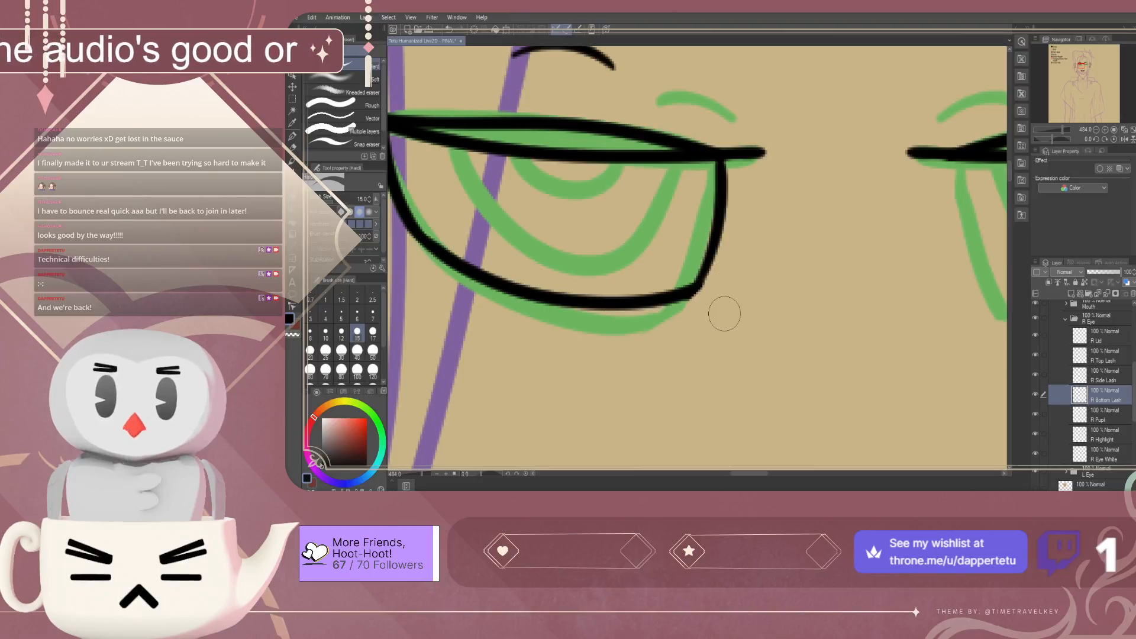
scroll(712, 302, down, 6)
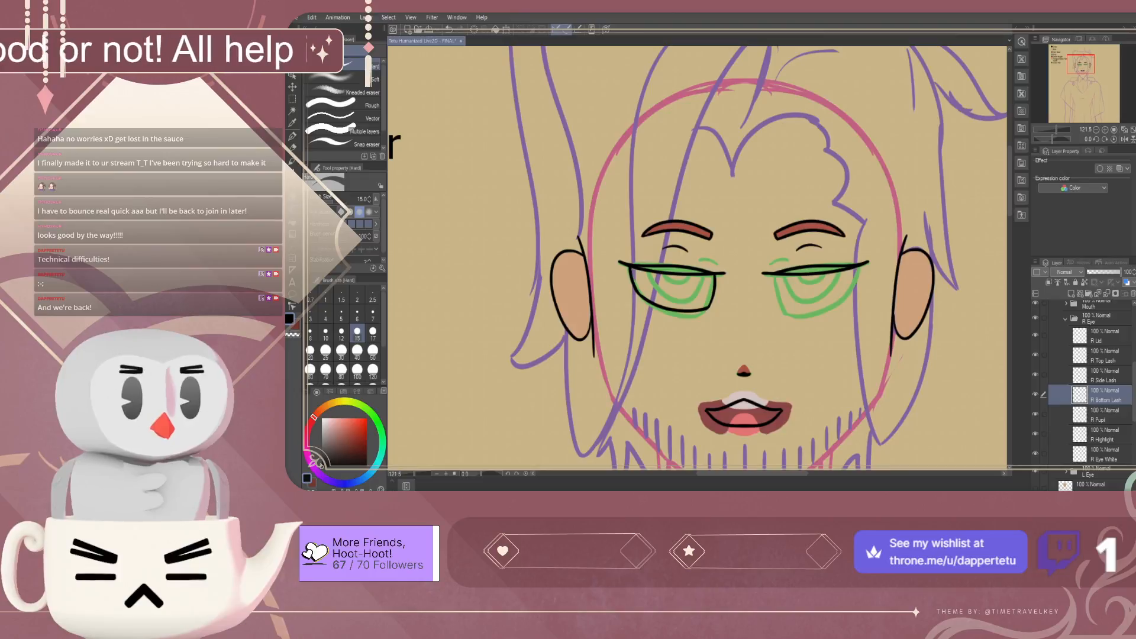
Draw a round black iris outline on the R Pupil layer with the Turnip pen, redrawing it until it is even
key(alt+[)
scroll(672, 279, up, 4)
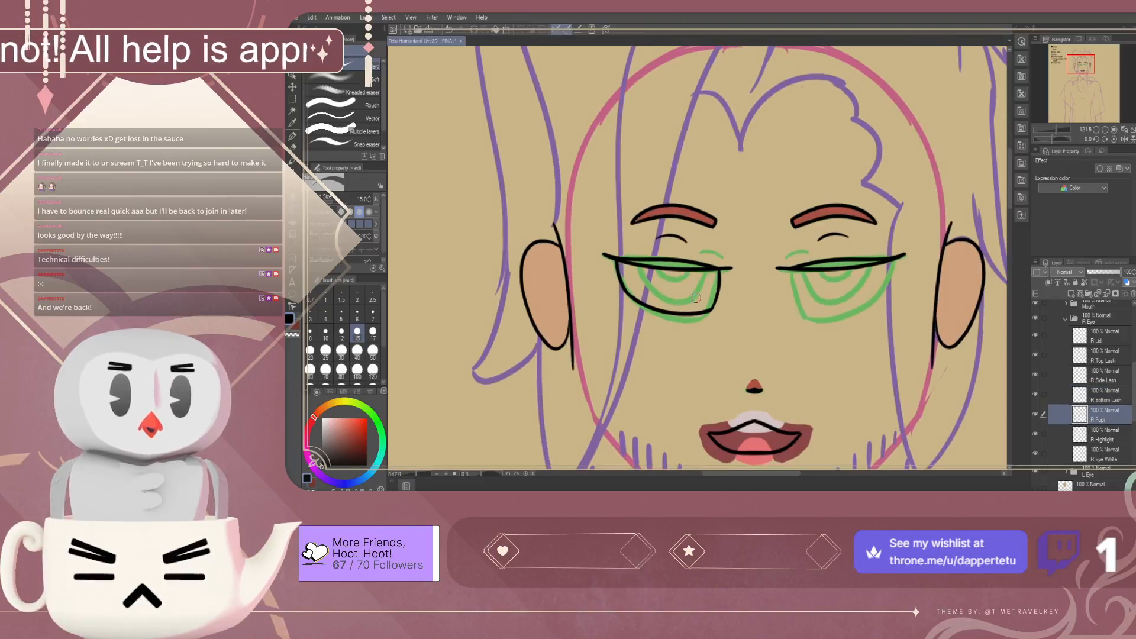
scroll(672, 279, up, 2)
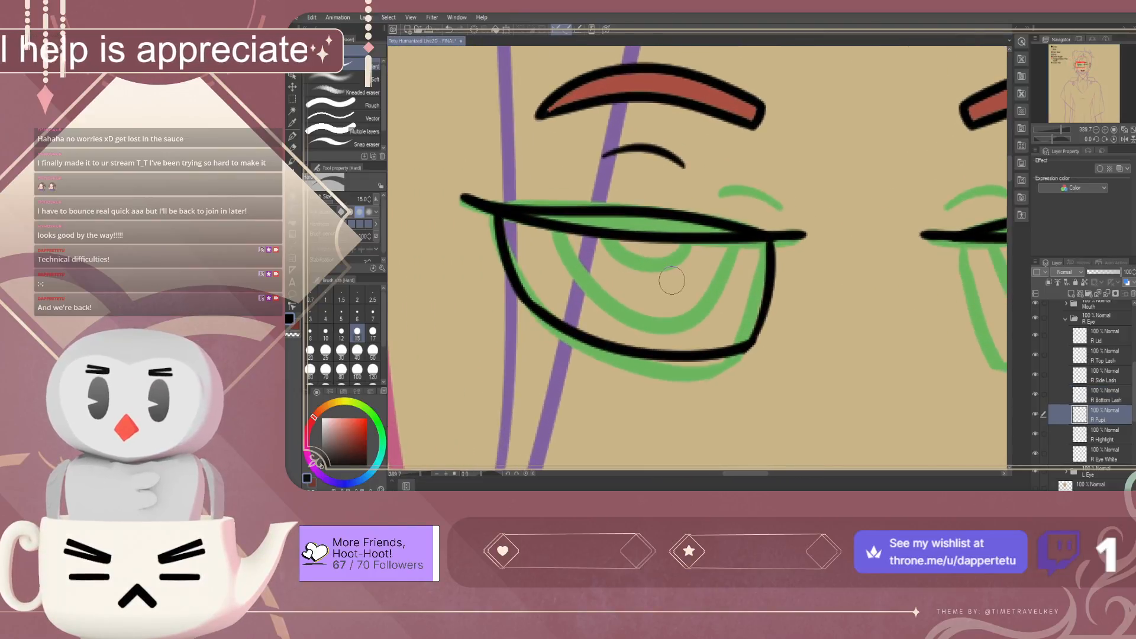
click(292, 136)
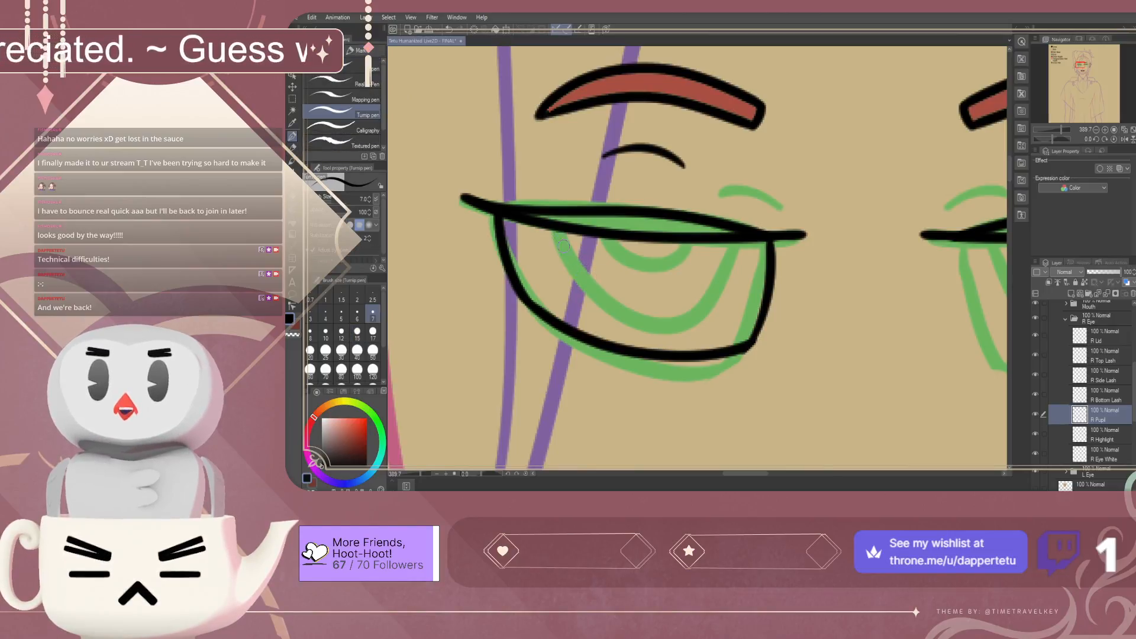
mouse_move(700, 310)
mouse_down()
mouse_move(642, 167)
mouse_move(707, 320)
mouse_move(685, 188)
mouse_move(702, 320)
mouse_move(650, 320)
mouse_move(674, 178)
mouse_move(710, 319)
mouse_move(599, 284)
mouse_move(639, 328)
mouse_move(561, 226)
mouse_move(651, 322)
mouse_move(722, 307)
mouse_move(648, 317)
mouse_move(565, 210)
mouse_move(648, 329)
mouse_up()
key(ctrl+z)
key(ctrl+z)
key(ctrl+z)
key(ctrl+z)
key(ctrl+z)
key(ctrl+z)
key(ctrl+z)
key(ctrl+z)
key(ctrl+z)
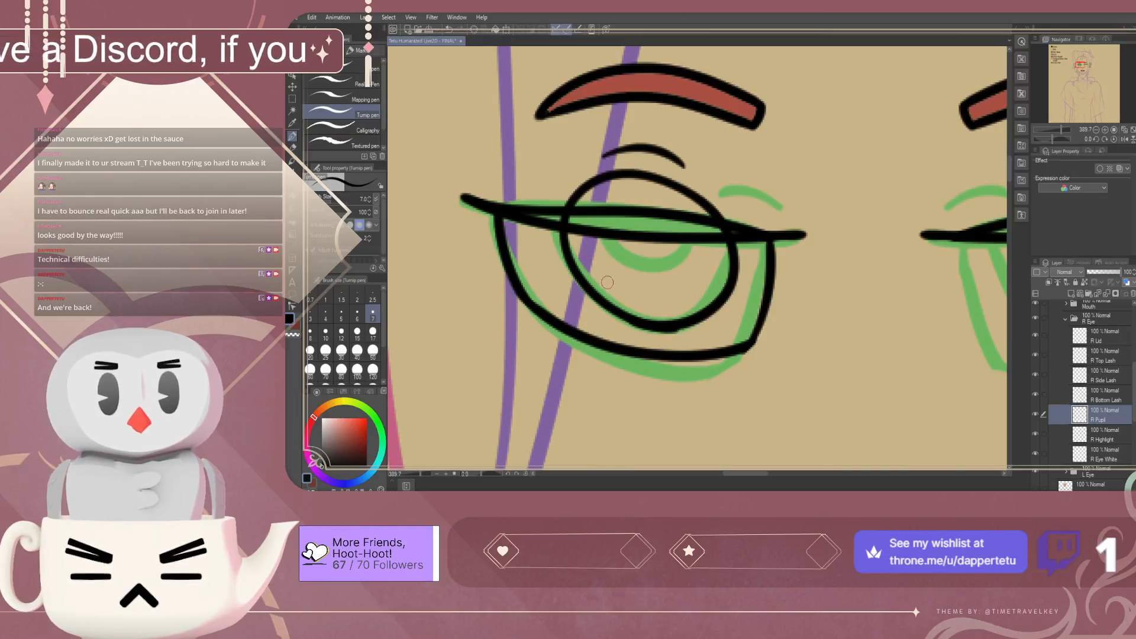
key(ctrl+z)
mouse_move(650, 319)
mouse_down()
mouse_move(585, 175)
mouse_move(648, 310)
mouse_move(719, 319)
mouse_move(630, 328)
mouse_move(571, 249)
mouse_move(636, 319)
mouse_move(668, 186)
mouse_move(636, 322)
mouse_move(698, 195)
mouse_move(651, 319)
mouse_up()
key(ctrl+z)
key(ctrl+z)
key(ctrl+z)
key(ctrl+z)
key(ctrl+z)
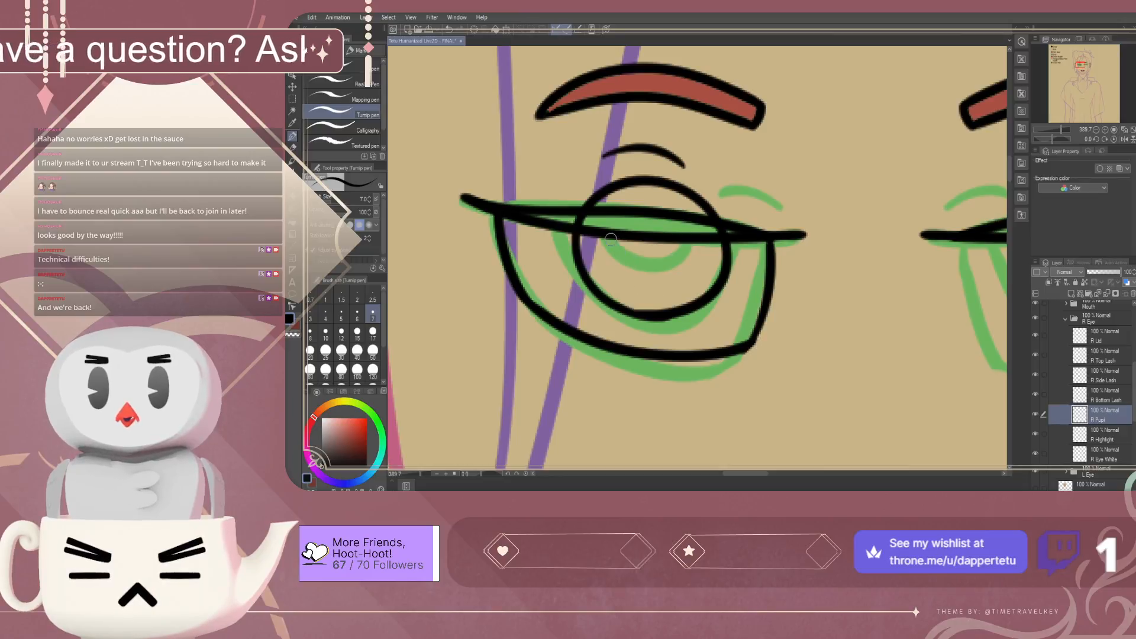
Draw a small rounded black pupil outline in the centre of the iris on the R Pupil layer
mouse_move(650, 272)
mouse_down()
mouse_move(615, 237)
mouse_move(650, 267)
mouse_move(635, 271)
mouse_move(658, 276)
mouse_move(673, 244)
mouse_move(619, 224)
mouse_move(649, 274)
mouse_move(622, 253)
mouse_move(664, 273)
mouse_up()
key(ctrl+z)
key(ctrl+z)
key(ctrl+z)
key(ctrl+z)
key(ctrl+z)
key(ctrl+z)
mouse_move(650, 220)
mouse_down()
mouse_move(673, 264)
mouse_move(633, 233)
mouse_up()
key(ctrl+z)
key(ctrl+z)
drag(661, 273, 658, 274)
key(ctrl+z)
drag(633, 230, 671, 254)
key(ctrl+z)
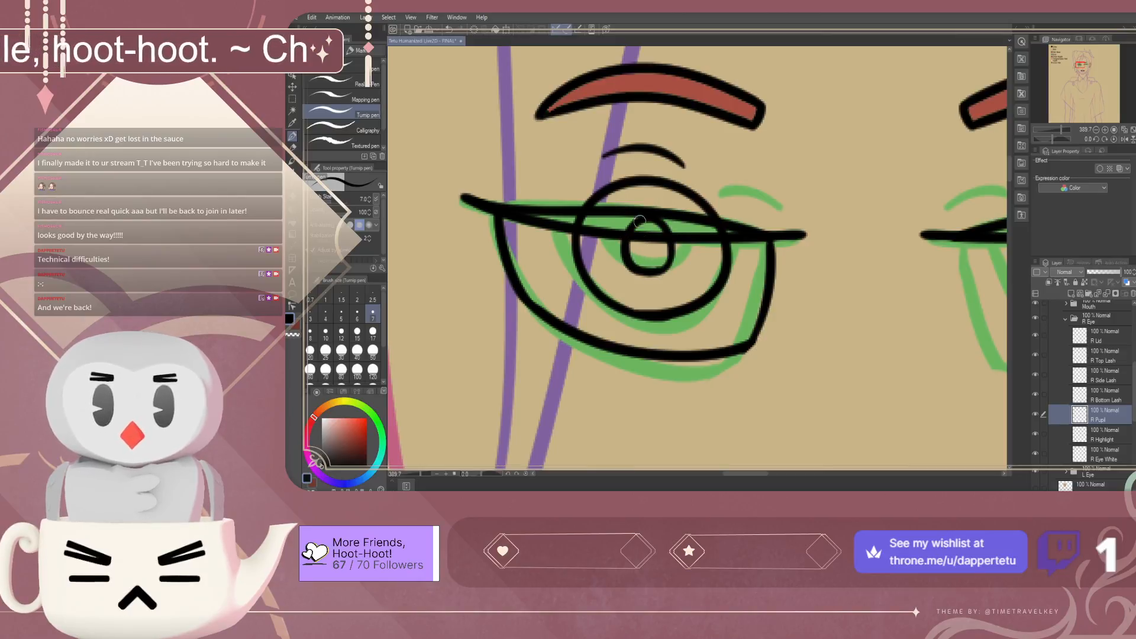
Sample the blue Eyes swatch from the colour legend and fill the ring between the iris and pupil outlines with it
scroll(642, 217, down, 5)
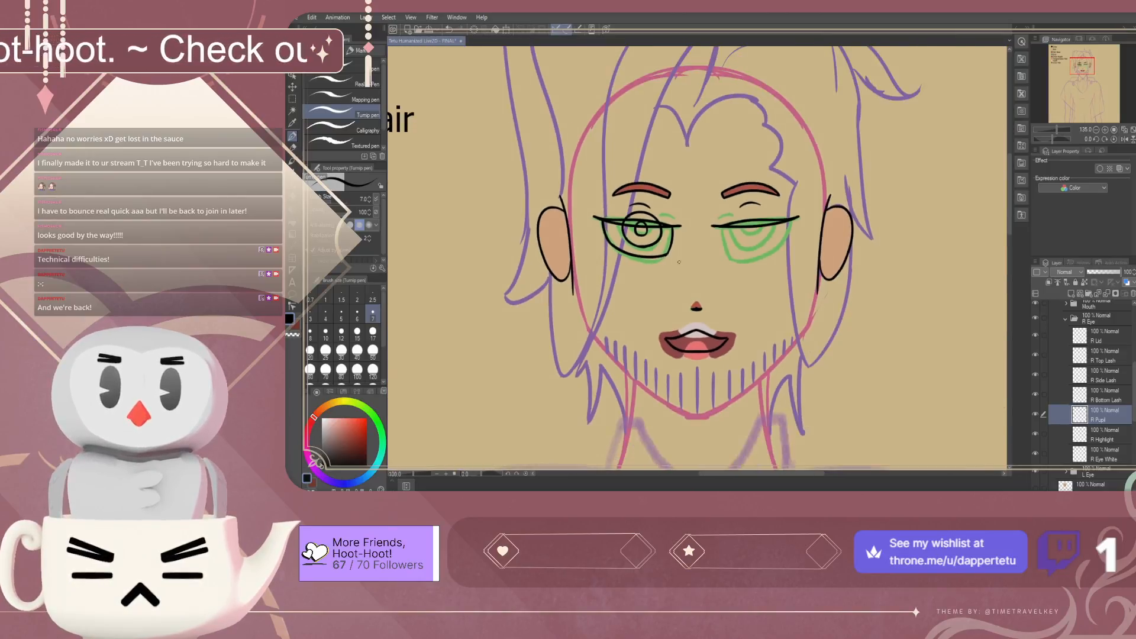
scroll(680, 251, up, 1)
scroll(680, 250, down, 4)
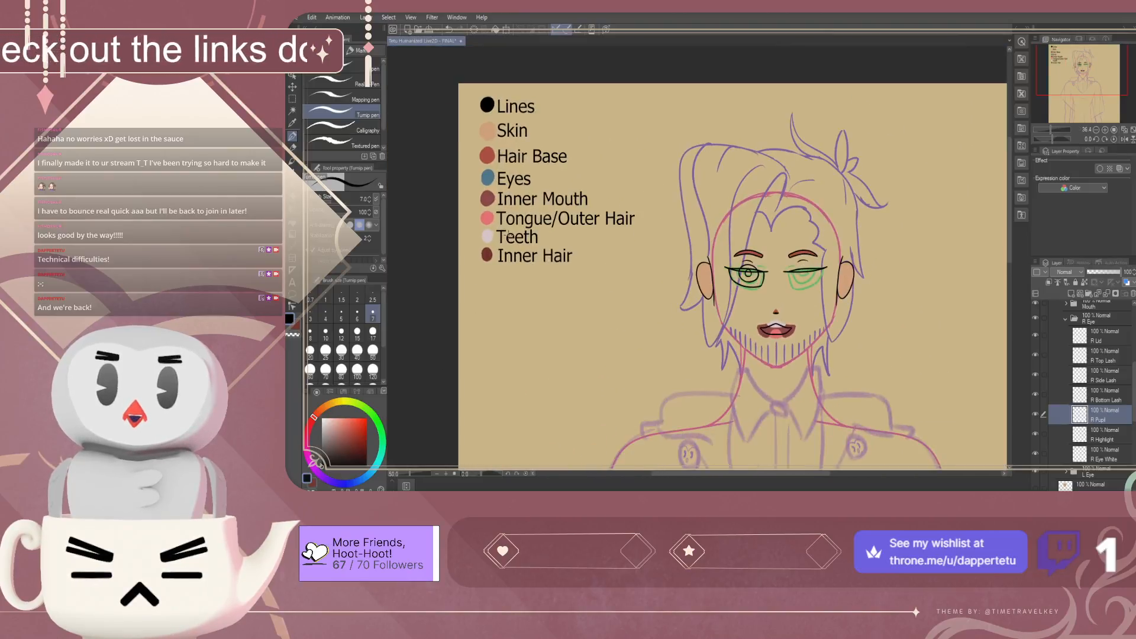
scroll(509, 235, up, 2)
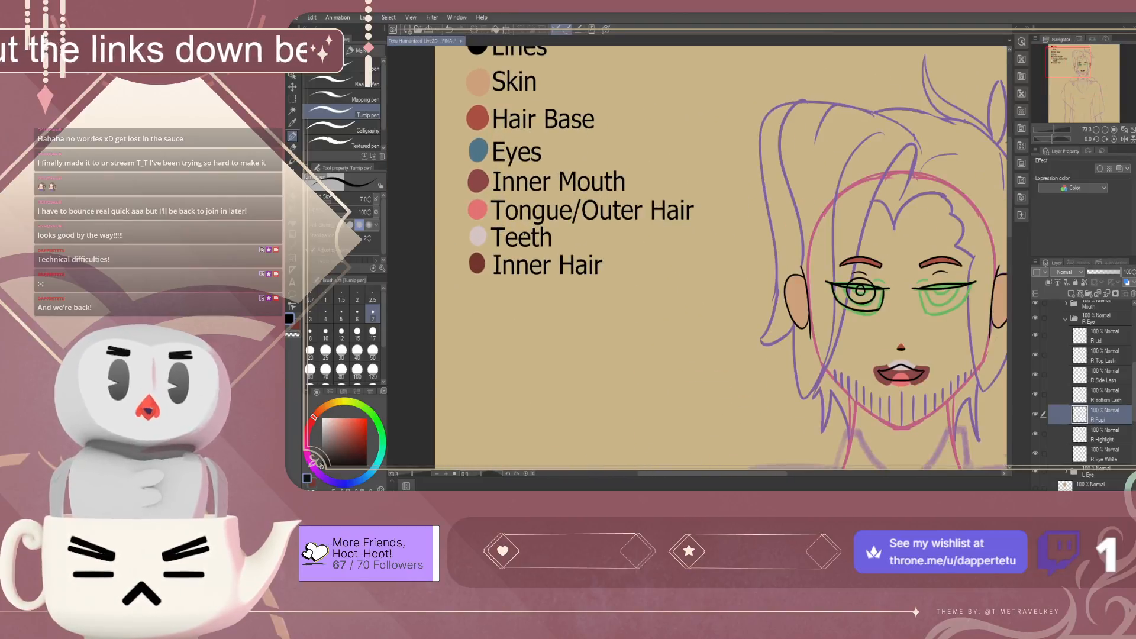
scroll(501, 150, up, 4)
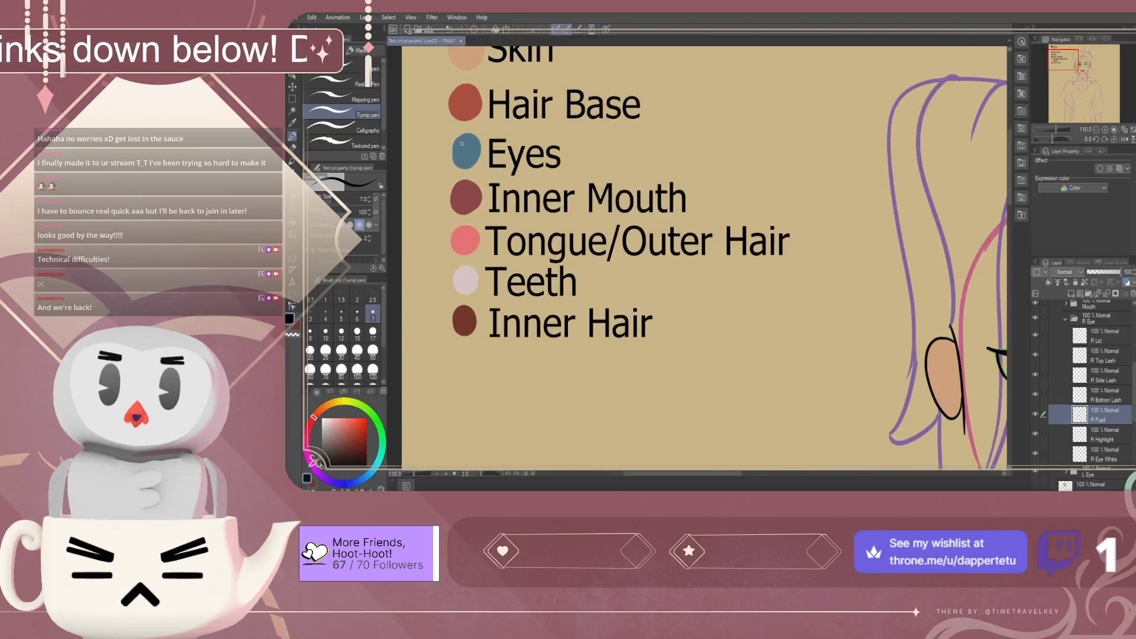
right_click(467, 154)
scroll(521, 222, down, 4)
scroll(521, 222, down, 2)
scroll(525, 271, up, 6)
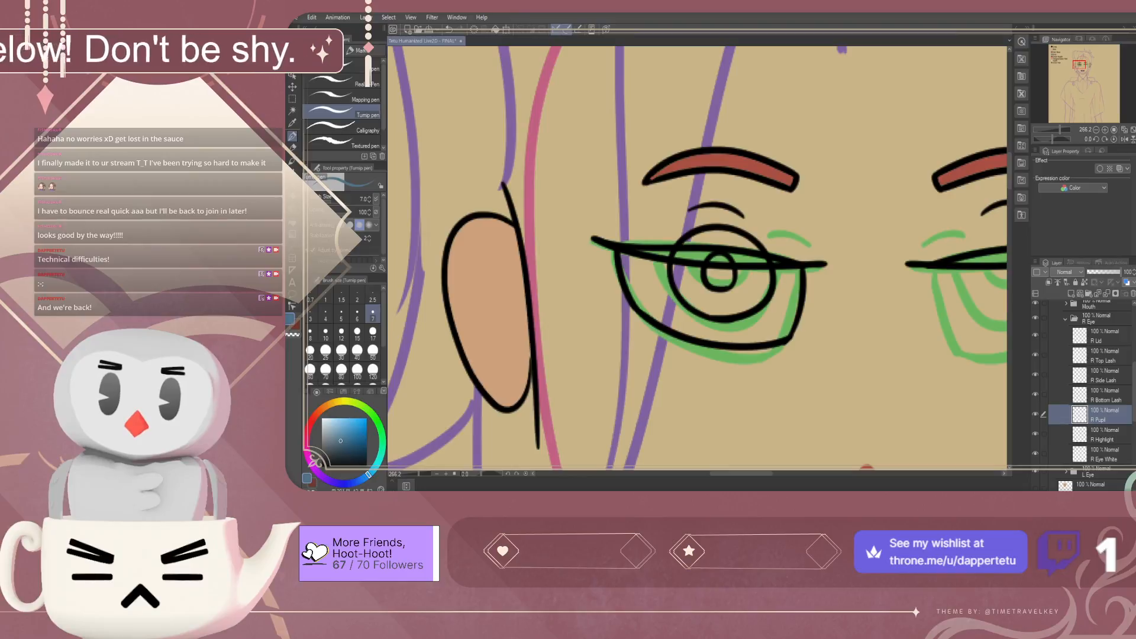
key(g)
click(712, 302)
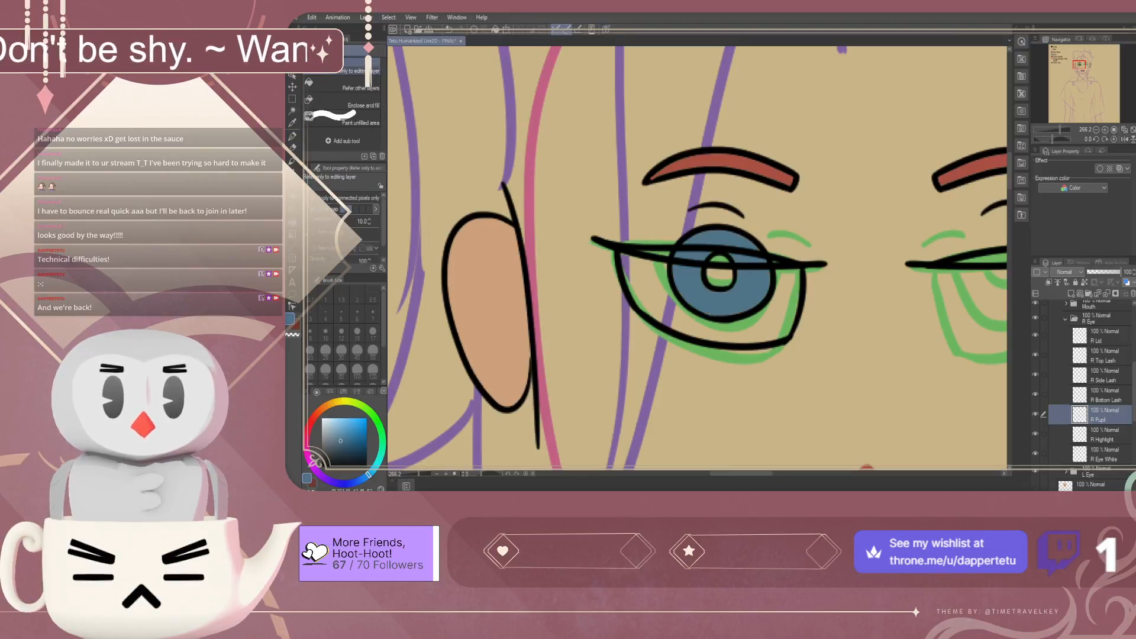
Fill the inside of the pupil with a near-black shade of the eye blue
scroll(737, 272, up, 5)
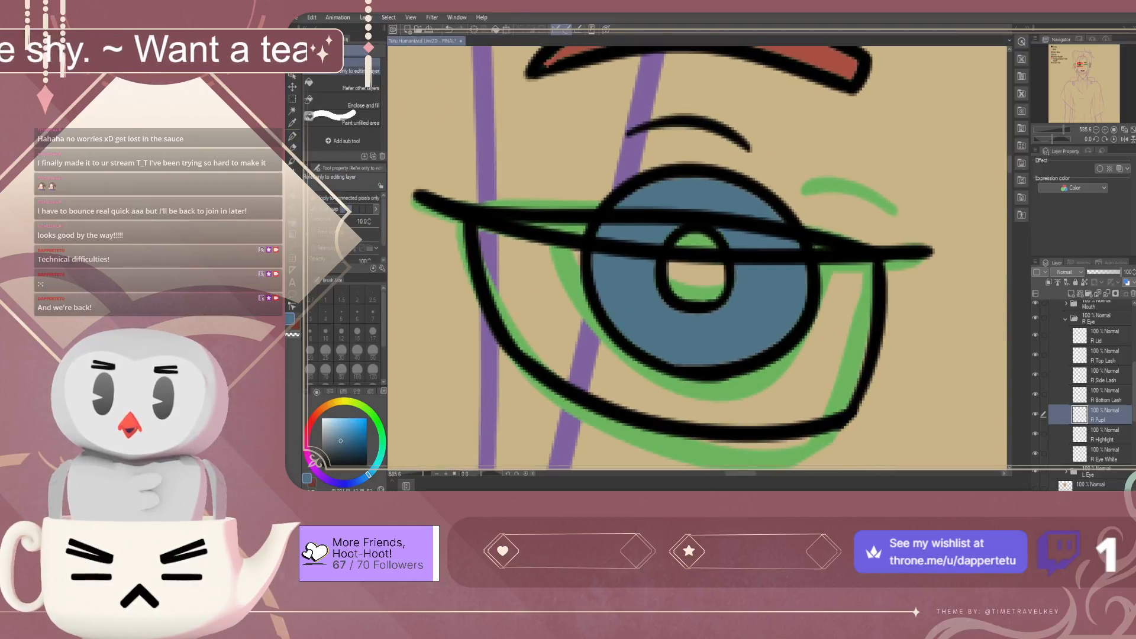
drag(333, 452, 330, 456)
click(696, 277)
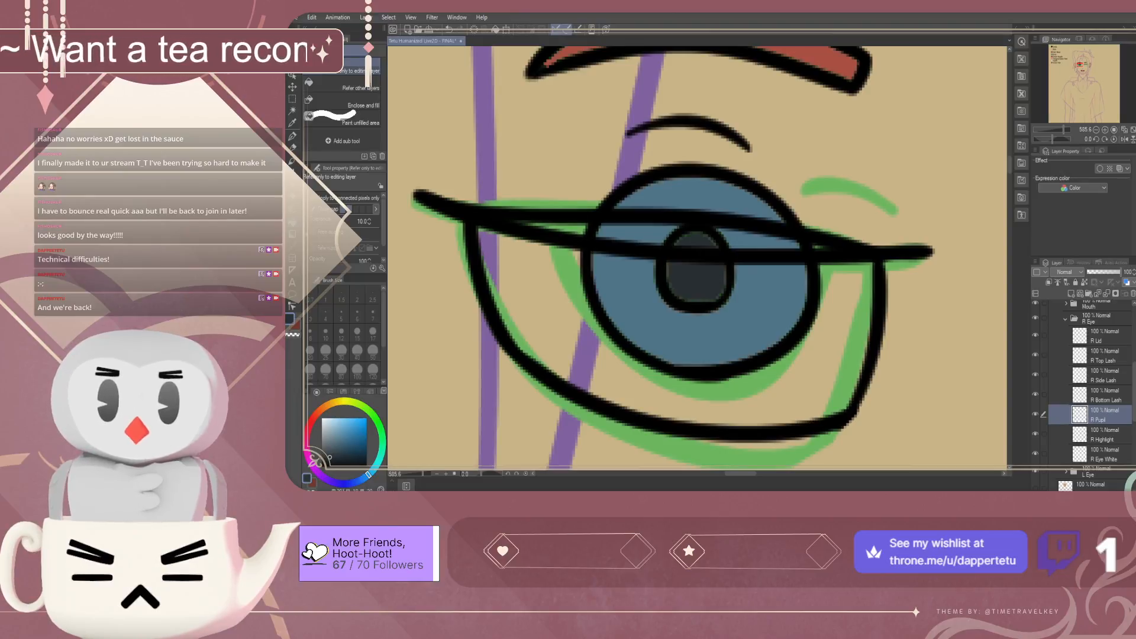
scroll(695, 278, down, 6)
scroll(676, 316, down, 2)
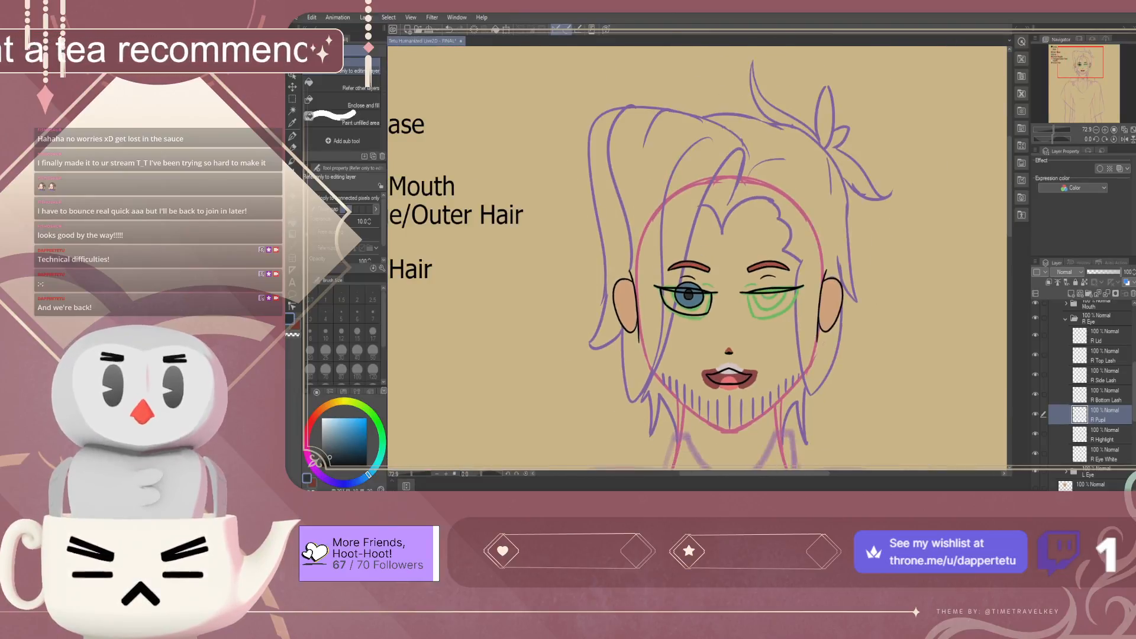
scroll(666, 361, up, 1)
scroll(704, 290, up, 6)
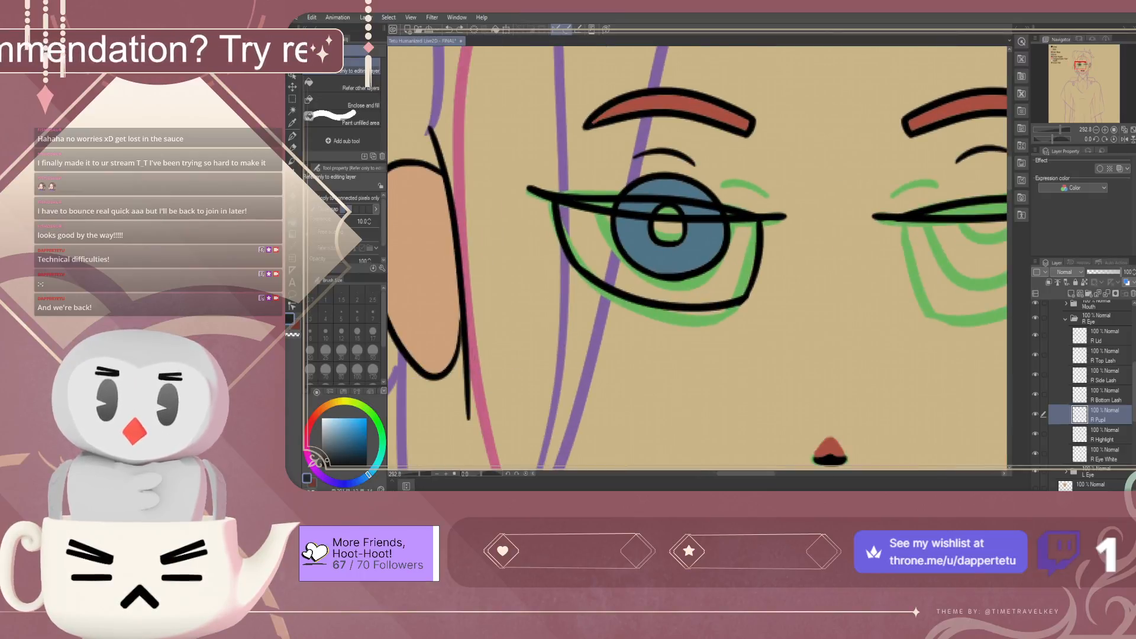
scroll(697, 258, down, 6)
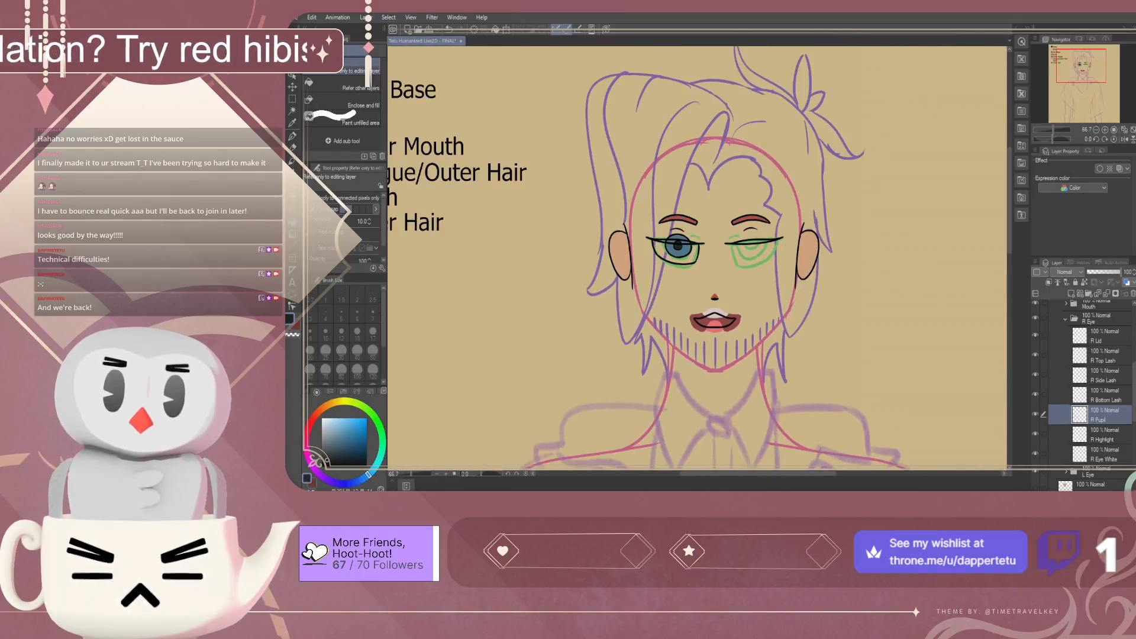
scroll(670, 263, up, 5)
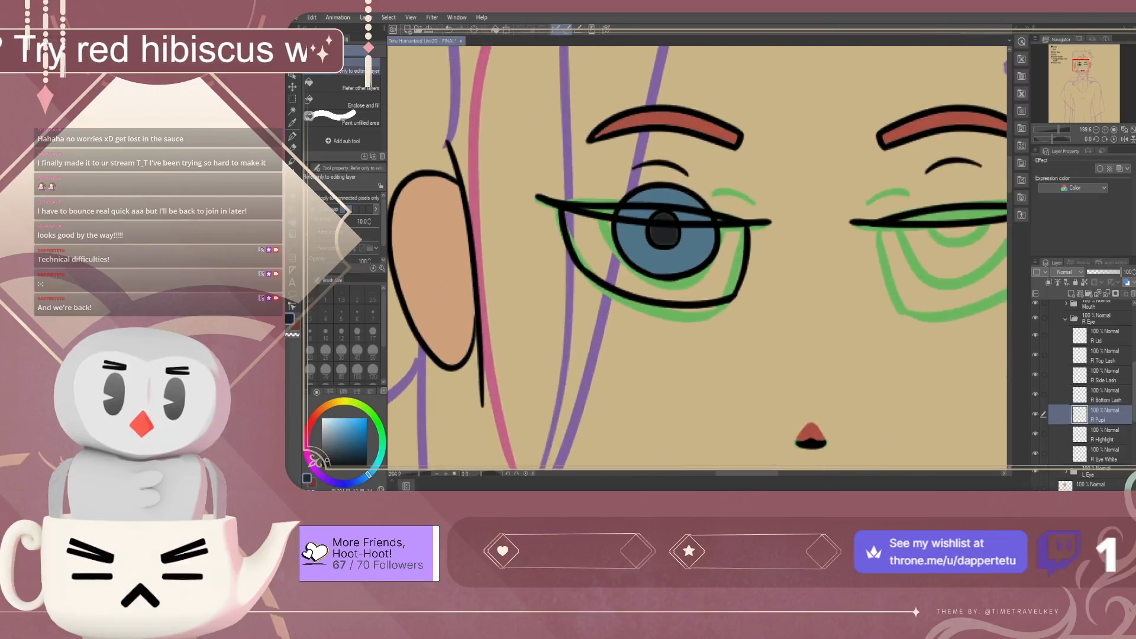
scroll(667, 221, up, 4)
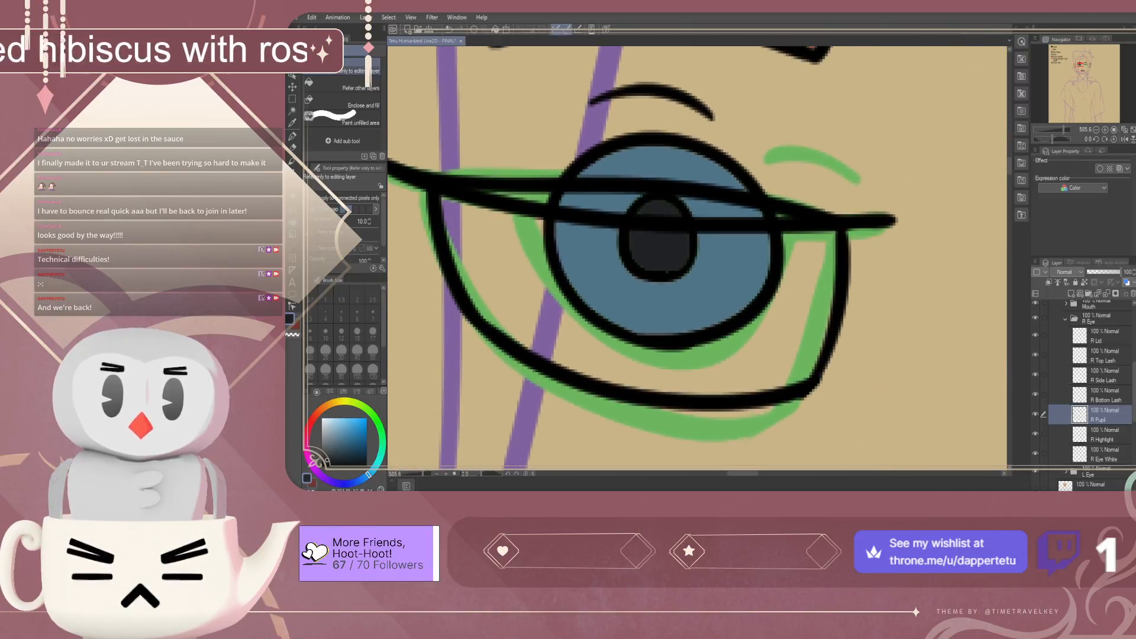
Check the coloured right eye against the whole face and upper body at several zoom levels
scroll(679, 217, down, 4)
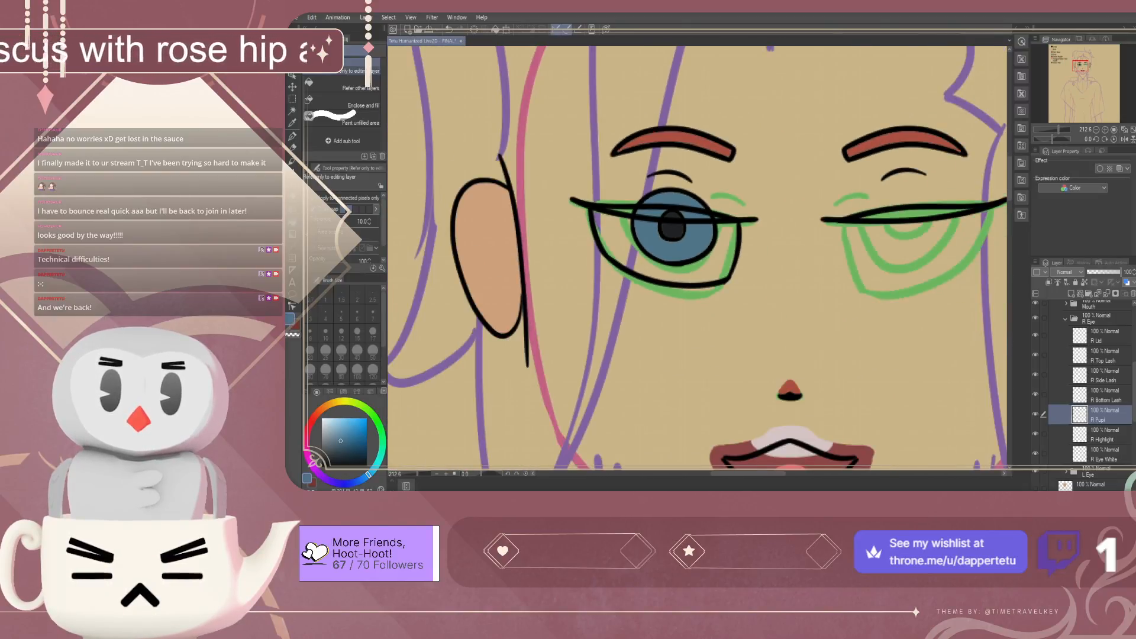
scroll(677, 252, down, 3)
scroll(657, 243, up, 1)
scroll(698, 247, down, 8)
scroll(698, 249, up, 10)
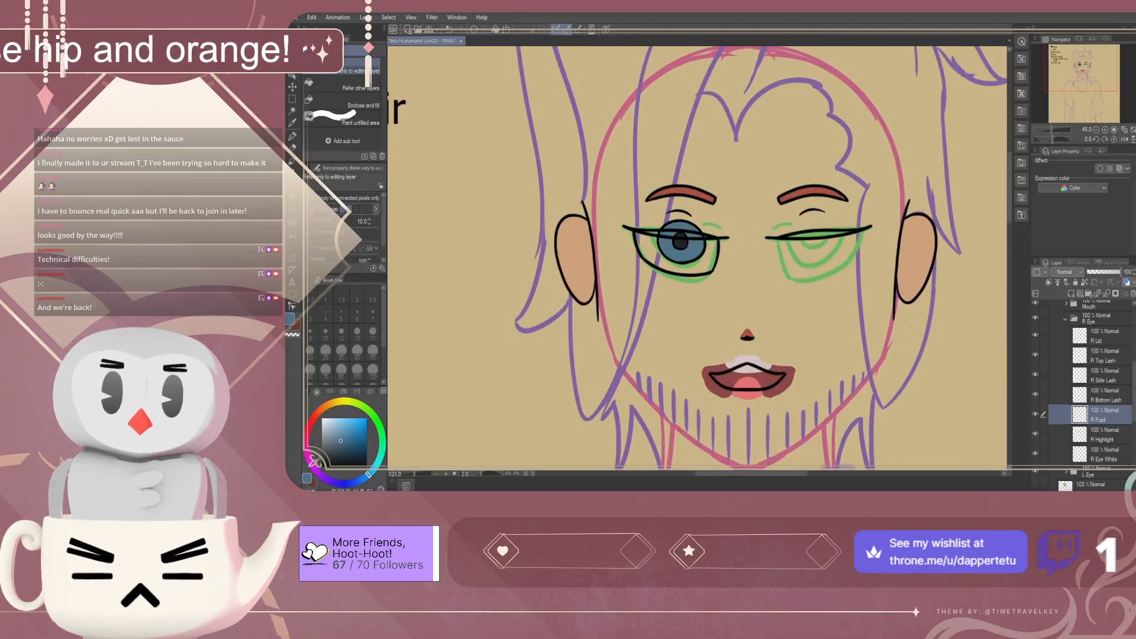
scroll(674, 225, up, 3)
scroll(674, 225, down, 2)
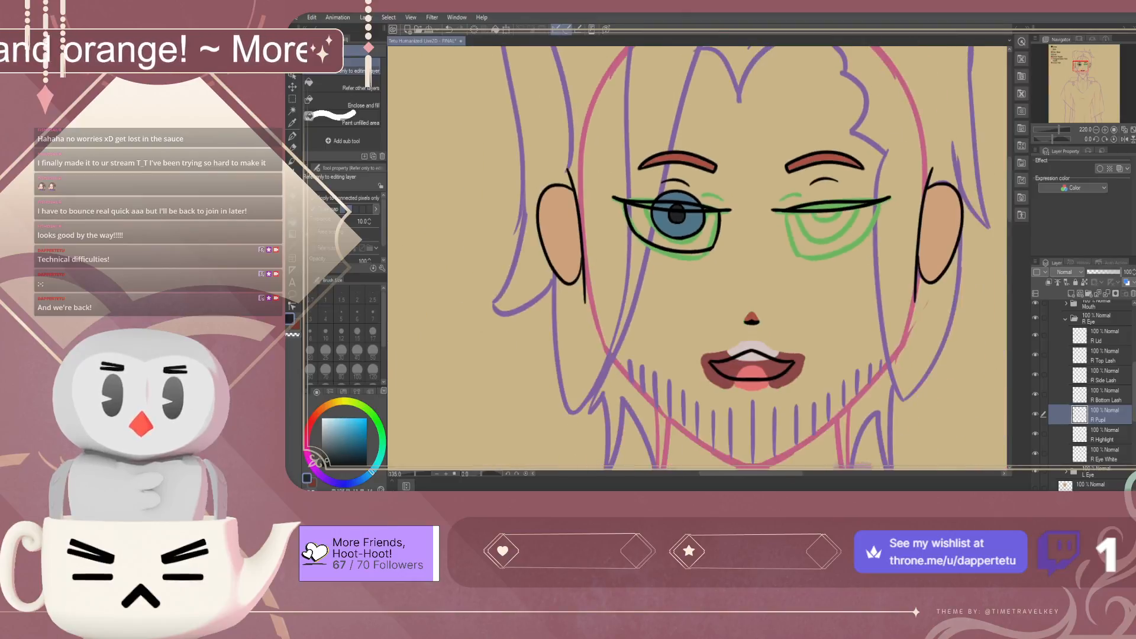
scroll(695, 236, down, 4)
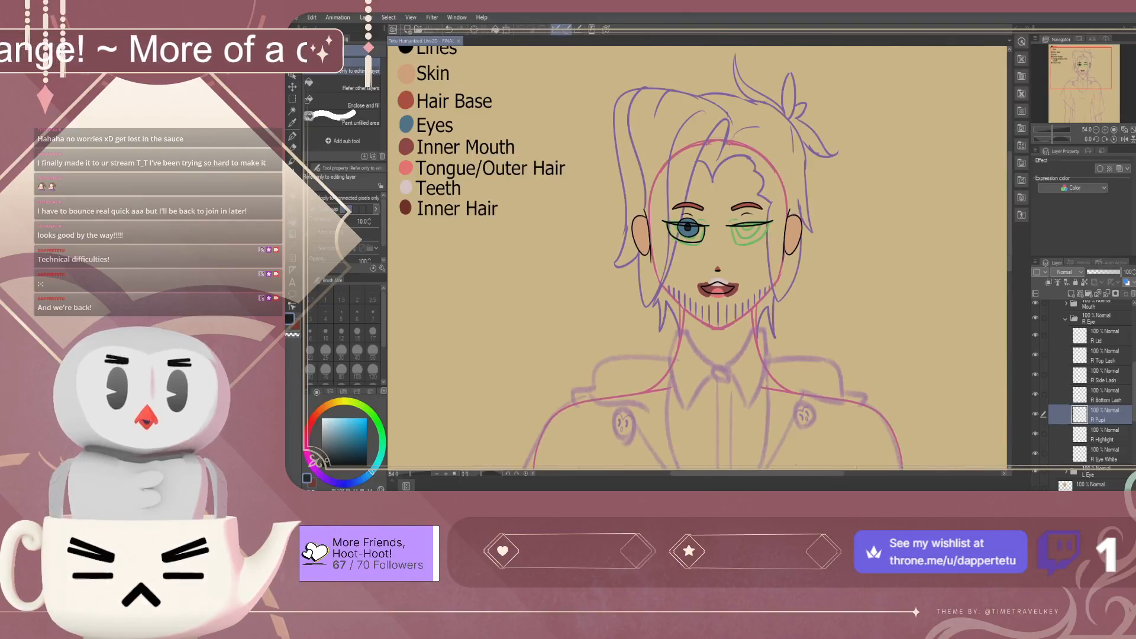
Paint a near-black round swatch under the Inner Hair swatch on the Color Guide layer, using a pen at brush size 60
scroll(1083, 397, up, 6)
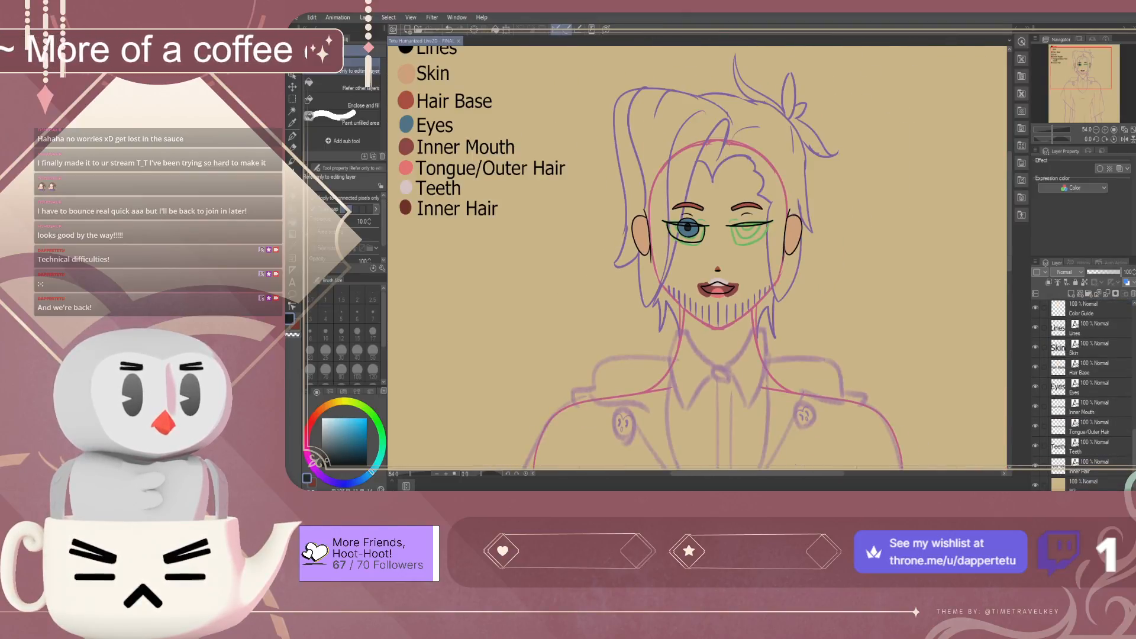
scroll(1088, 355, up, 1)
click(1088, 334)
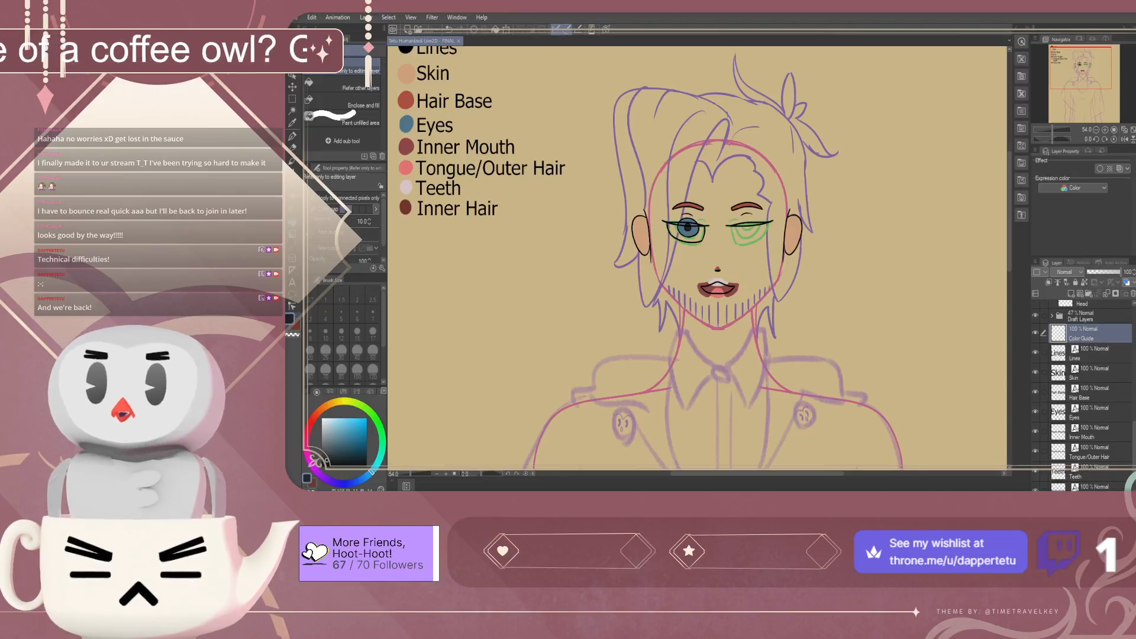
click(292, 136)
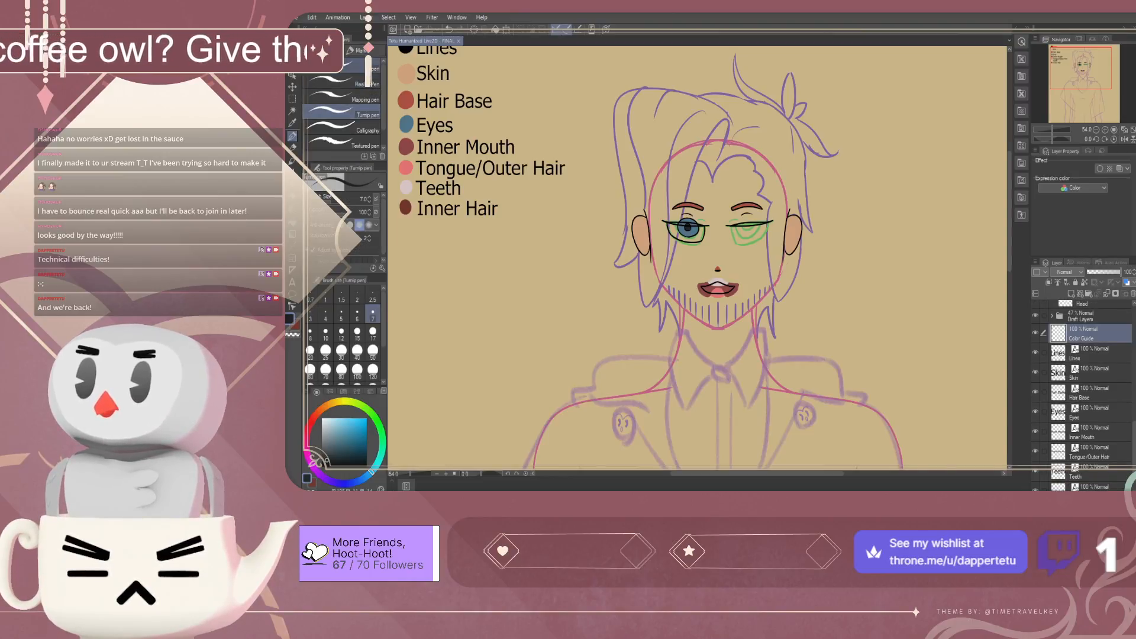
click(362, 69)
scroll(536, 227, down, 1)
scroll(430, 226, up, 2)
scroll(432, 227, up, 2)
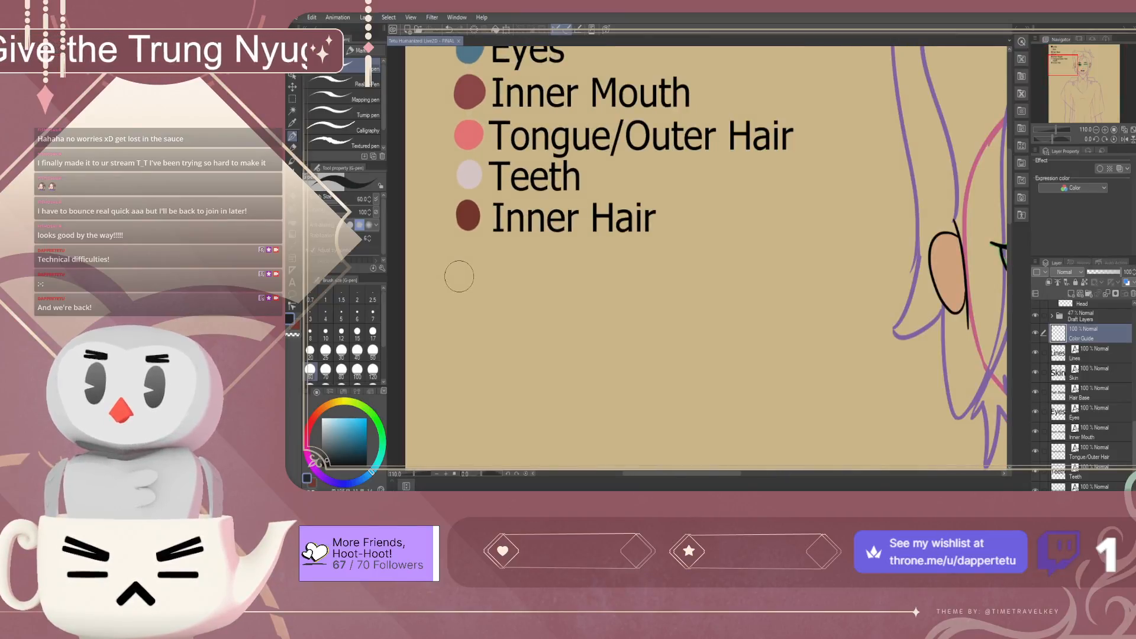
click(466, 252)
key(ctrl+z)
click(467, 256)
key(ctrl+z)
click(468, 255)
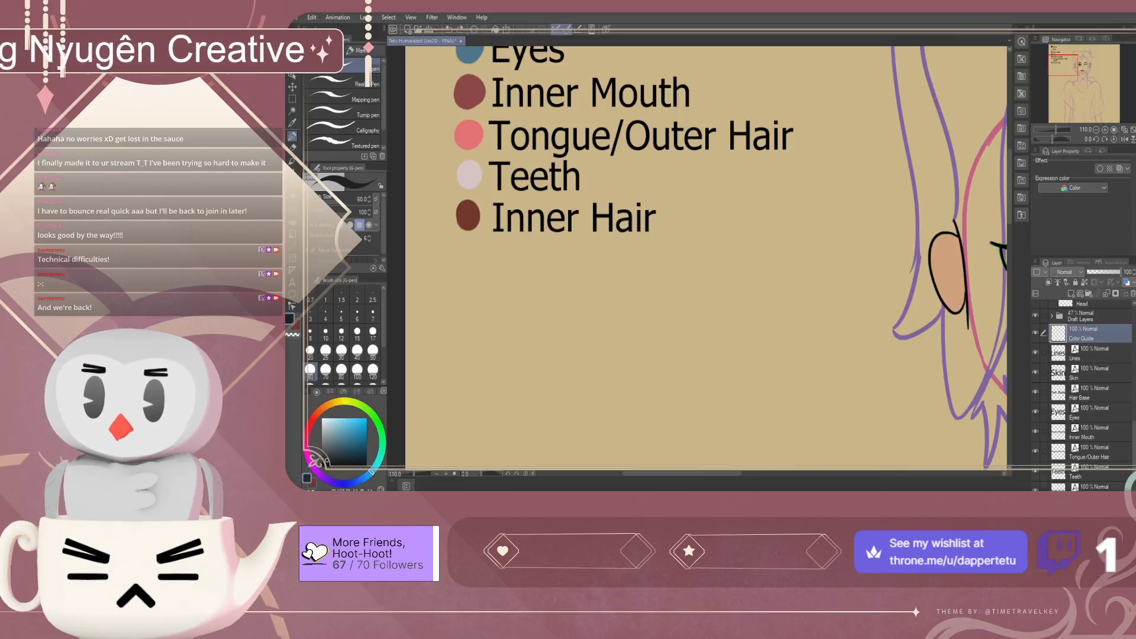
key(ctrl+z)
click(468, 256)
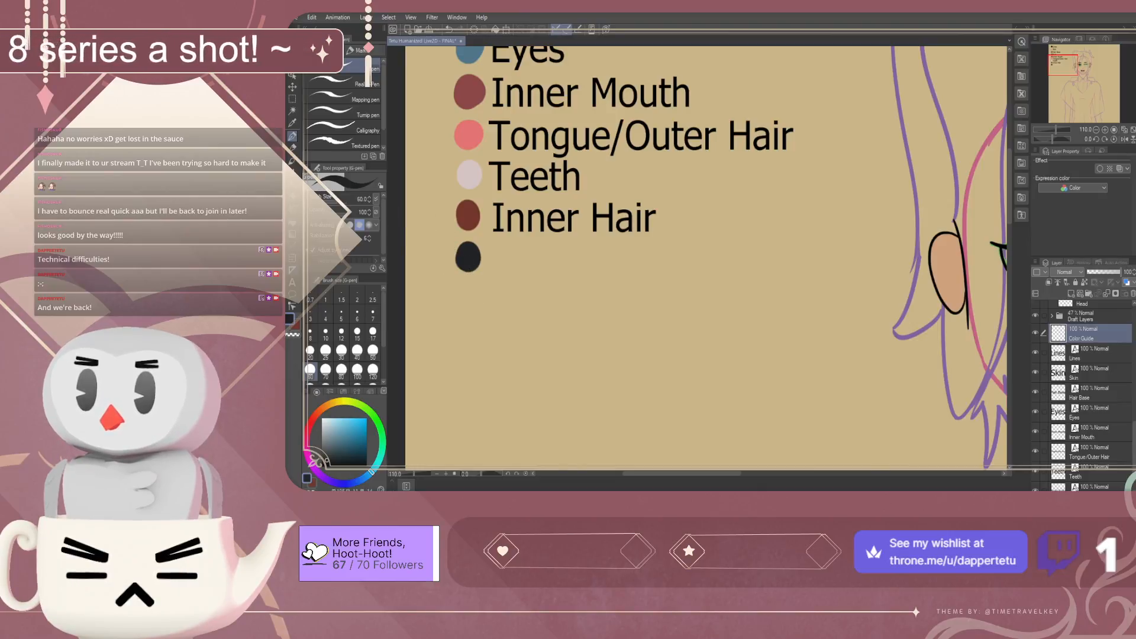
Start a new text object beside the near-black swatch in the colour legend
key(t)
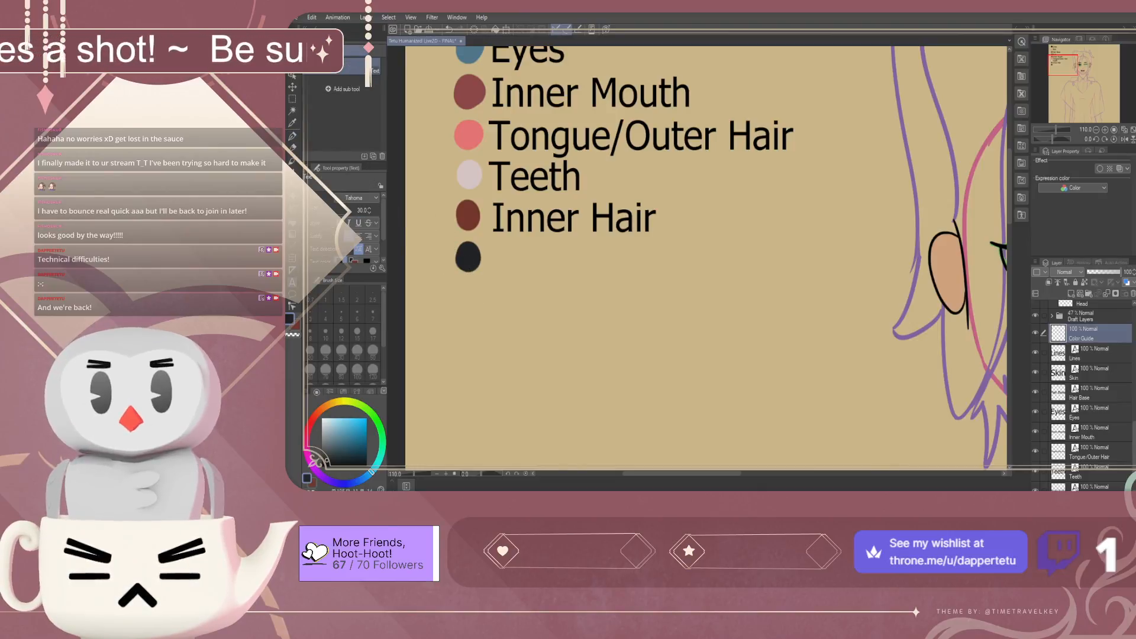
click(499, 271)
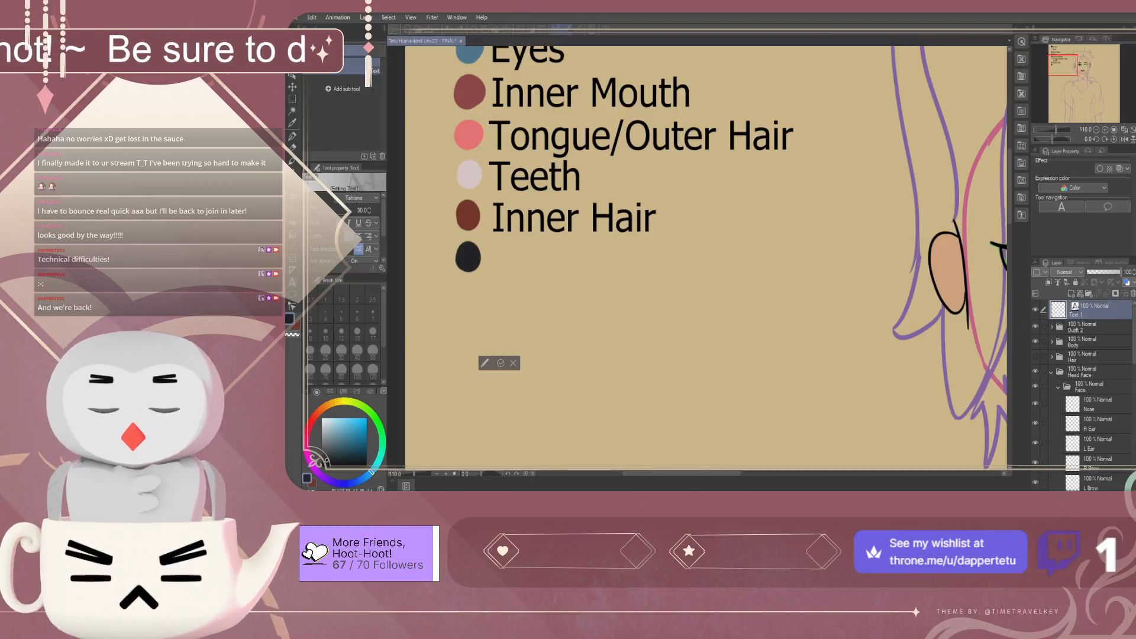
text(Inner E)
key(BackSpace)
key(BackSpace)
key(BackSpace)
key(BackSpace)
key(BackSpace)
key(BackSpace)
key(BackSpace)
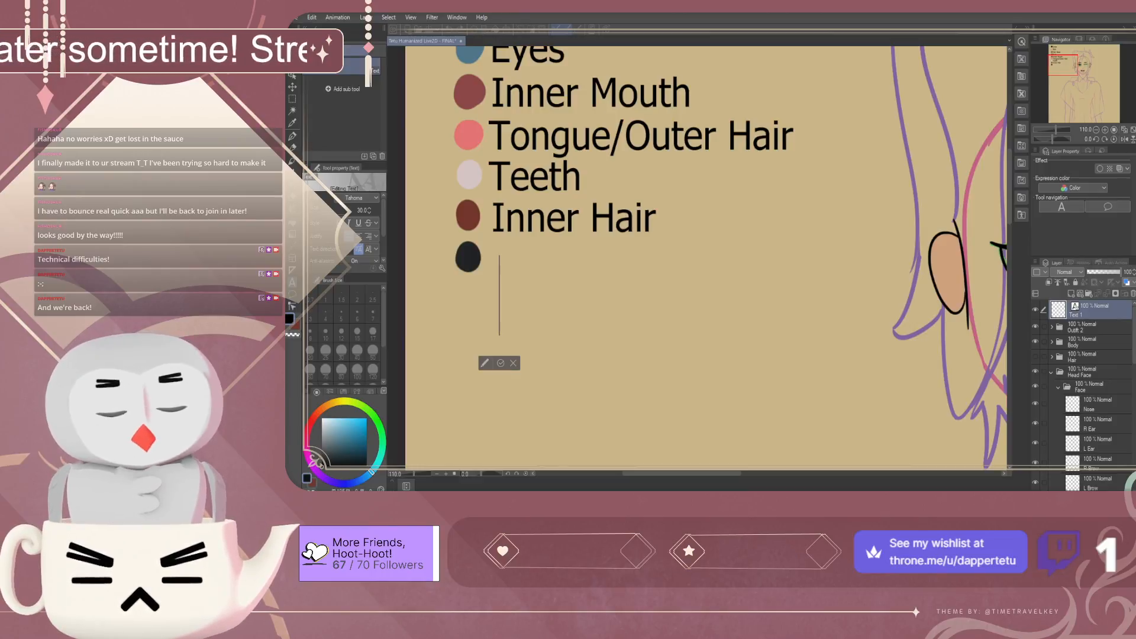
text(180)
key(Return)
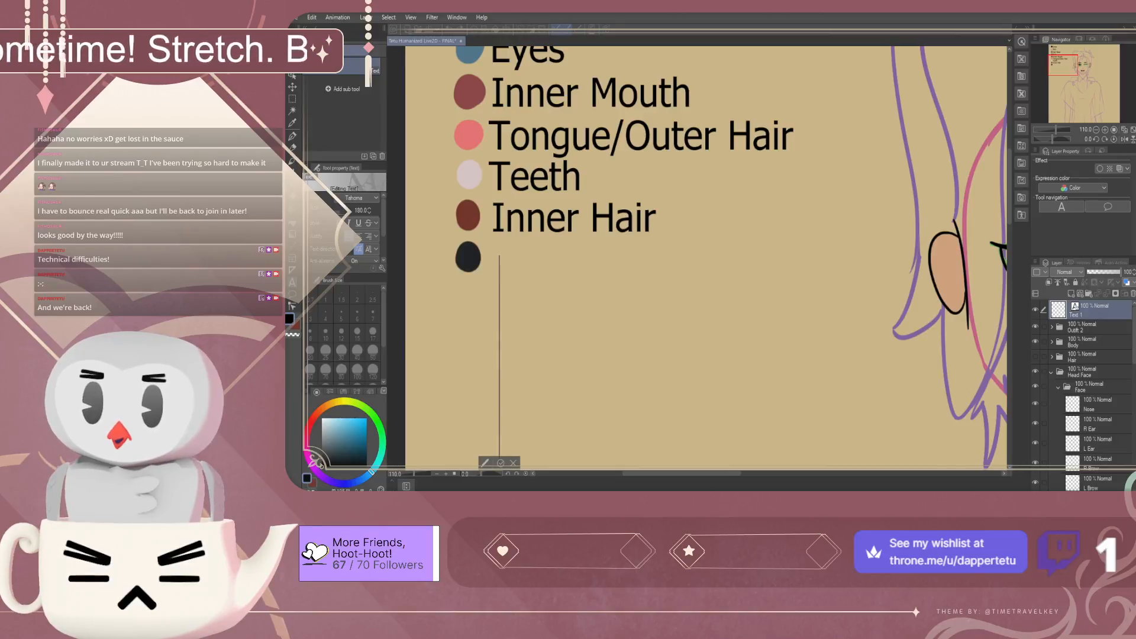
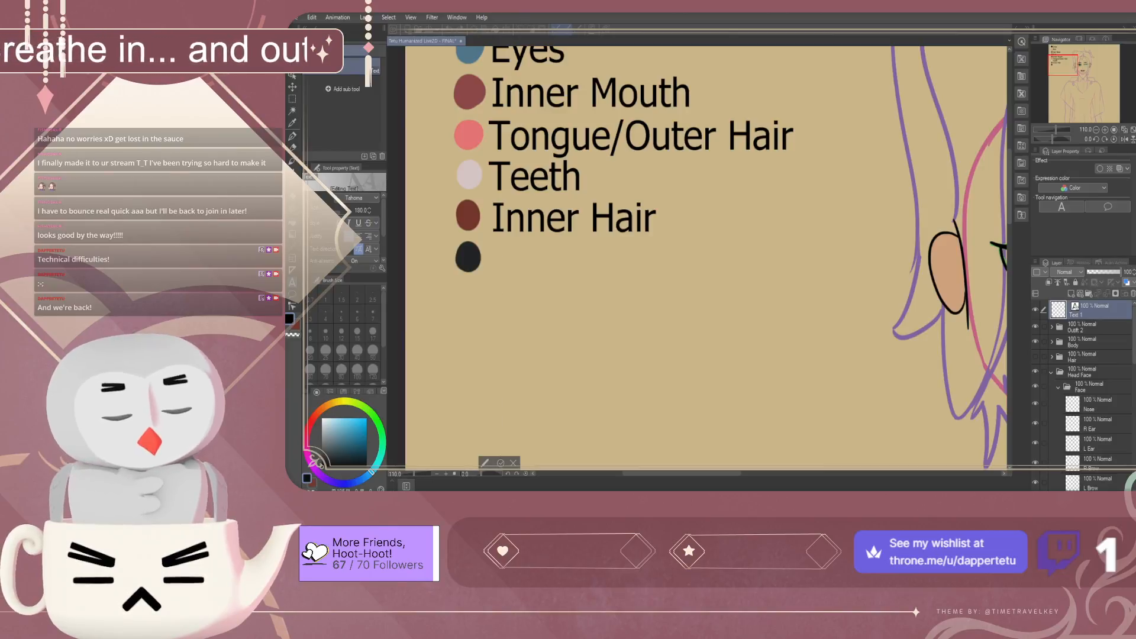
Set the text size to 18, enter the label "Inner Eye" and align it beside the near-black swatch under the Inner Hair label
text(18)
key(Return)
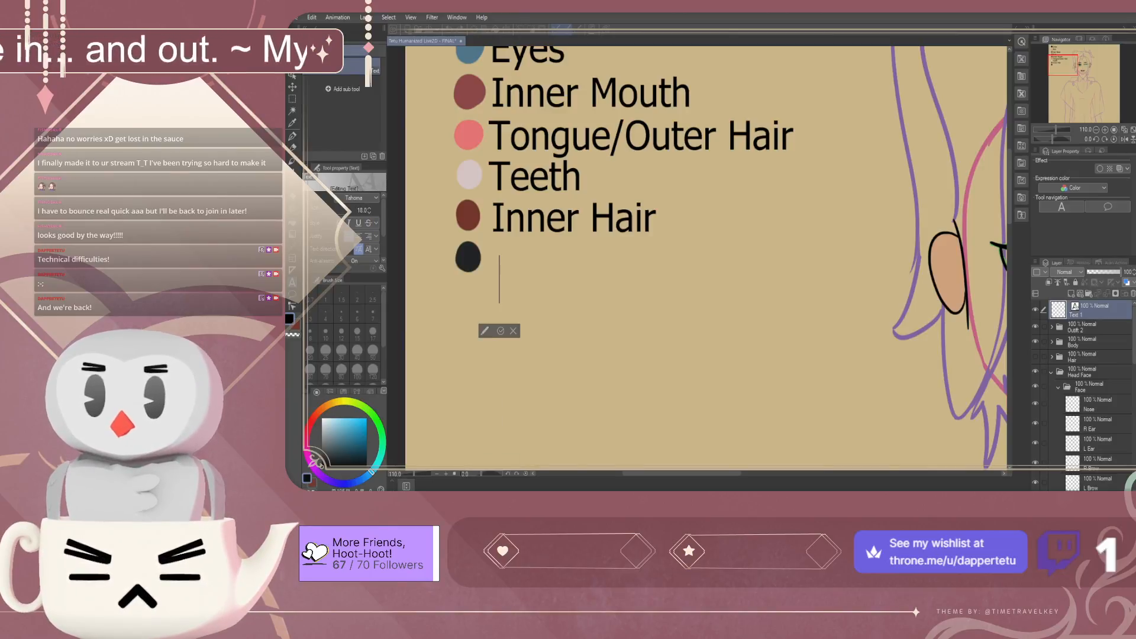
text(Inner Eye)
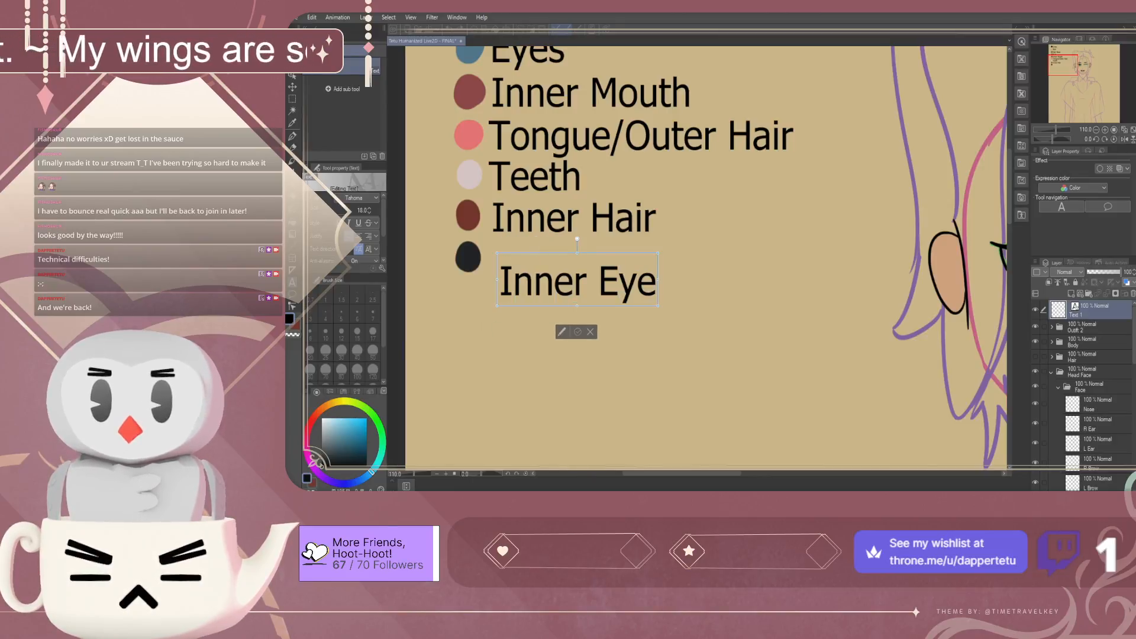
click(577, 332)
drag(577, 281, 571, 257)
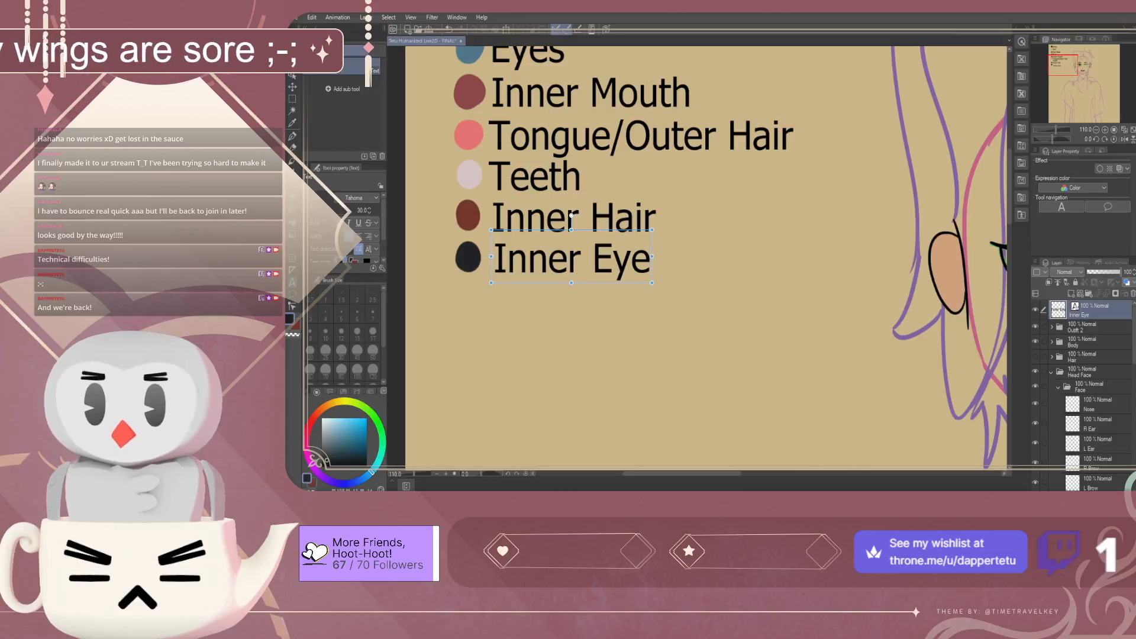
drag(570, 214, 569, 219)
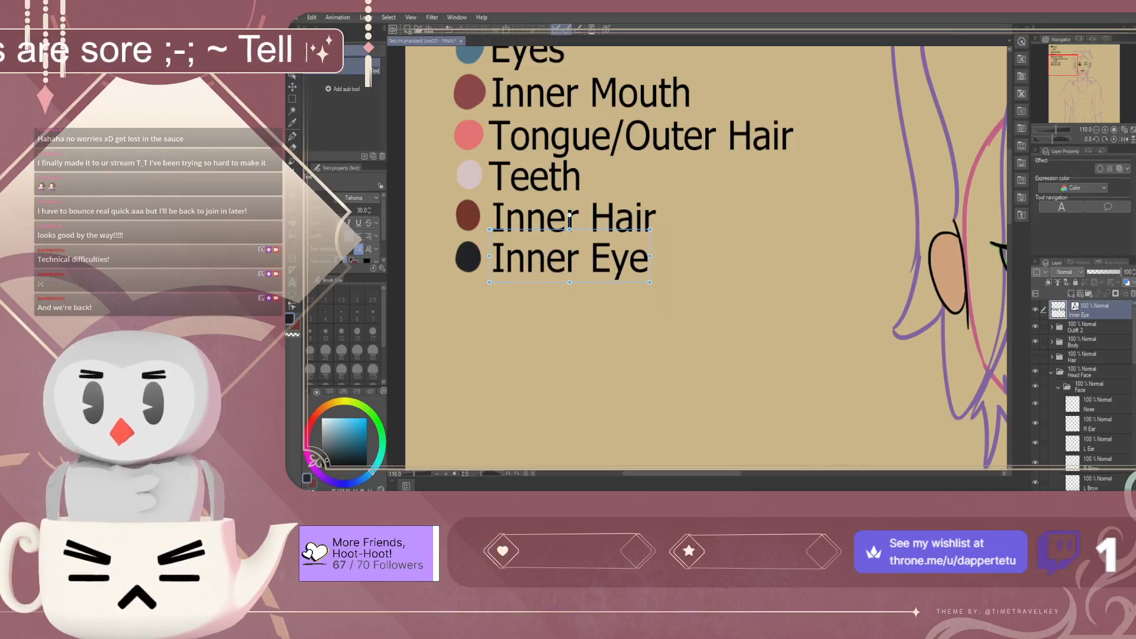
Move the Inner Eye text layer down the layer stack to the other colour legend label layers
scroll(1083, 397, down, 5)
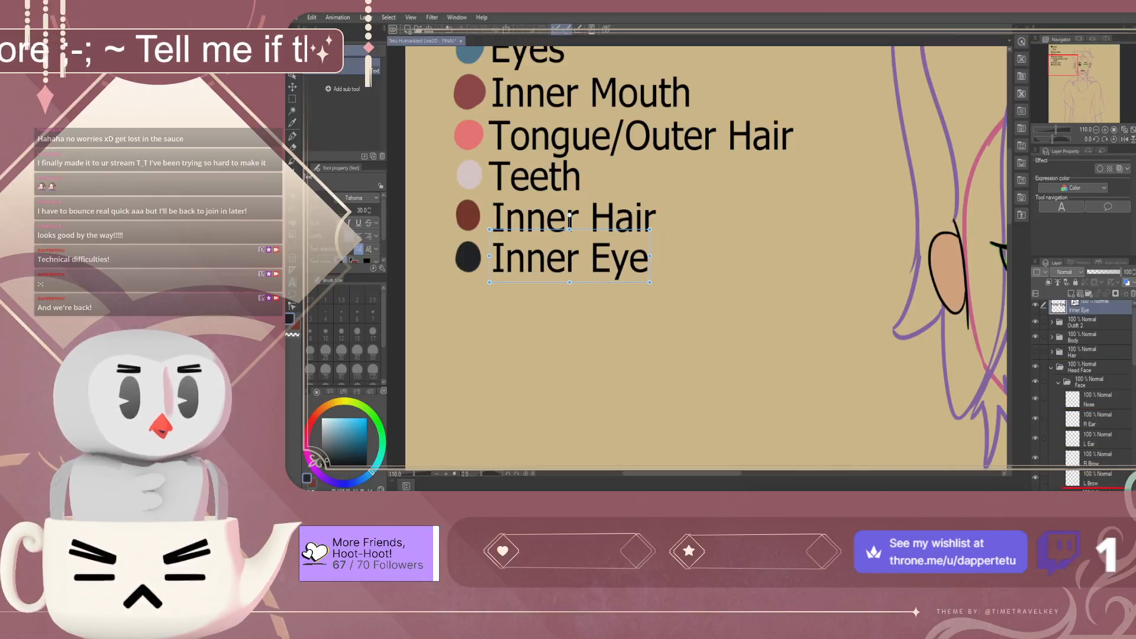
scroll(1083, 396, down, 8)
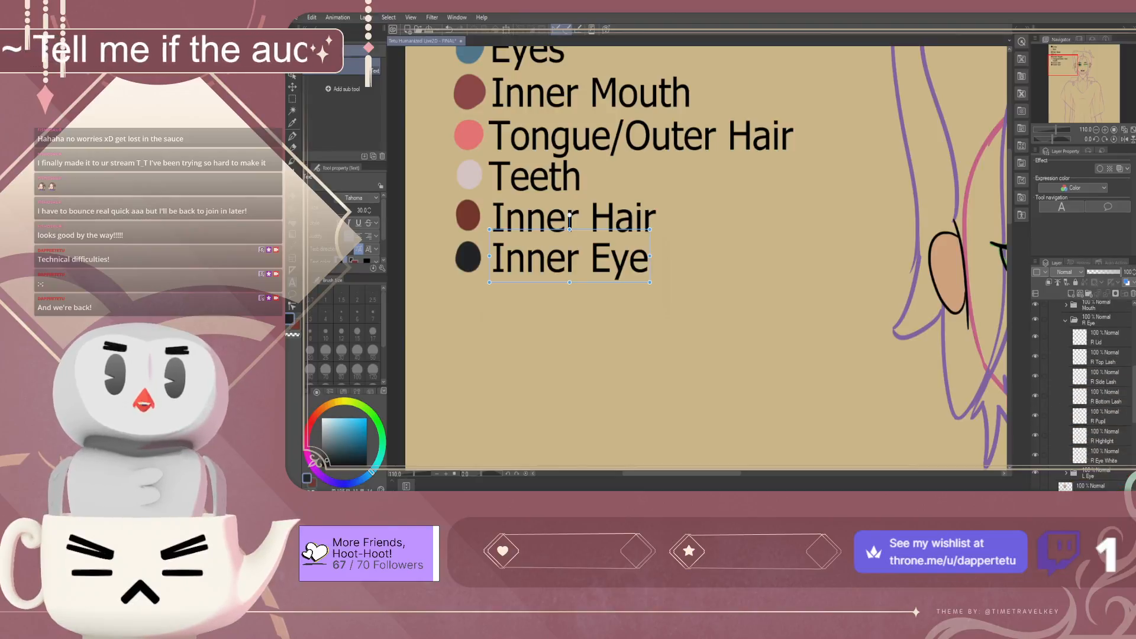
scroll(1082, 397, down, 3)
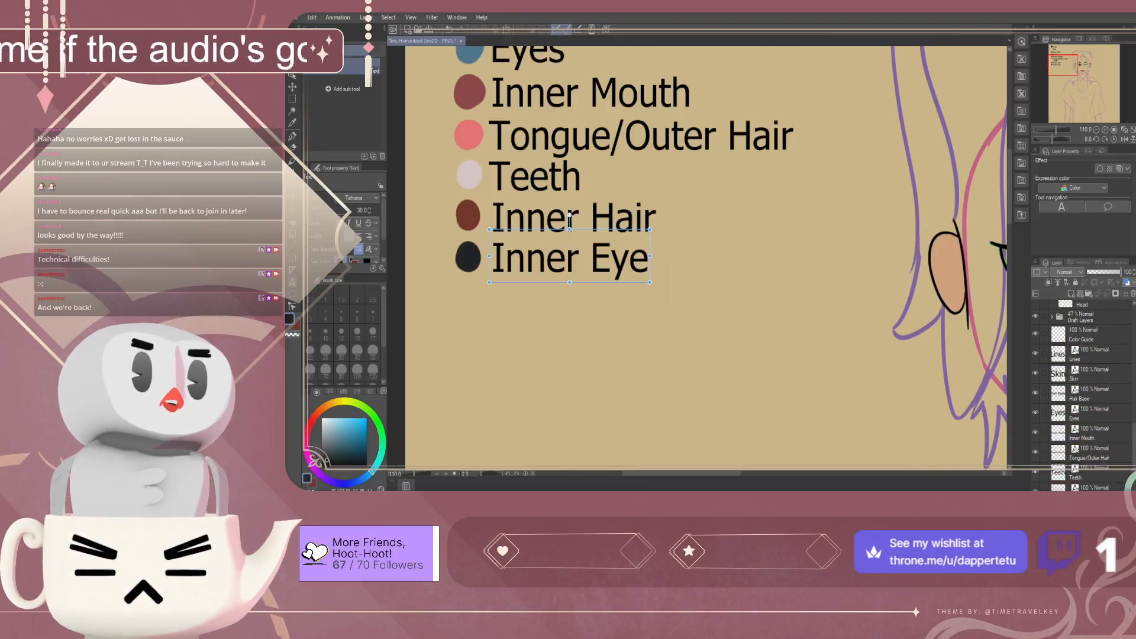
drag(1083, 486, 1083, 476)
scroll(1083, 396, up, 4)
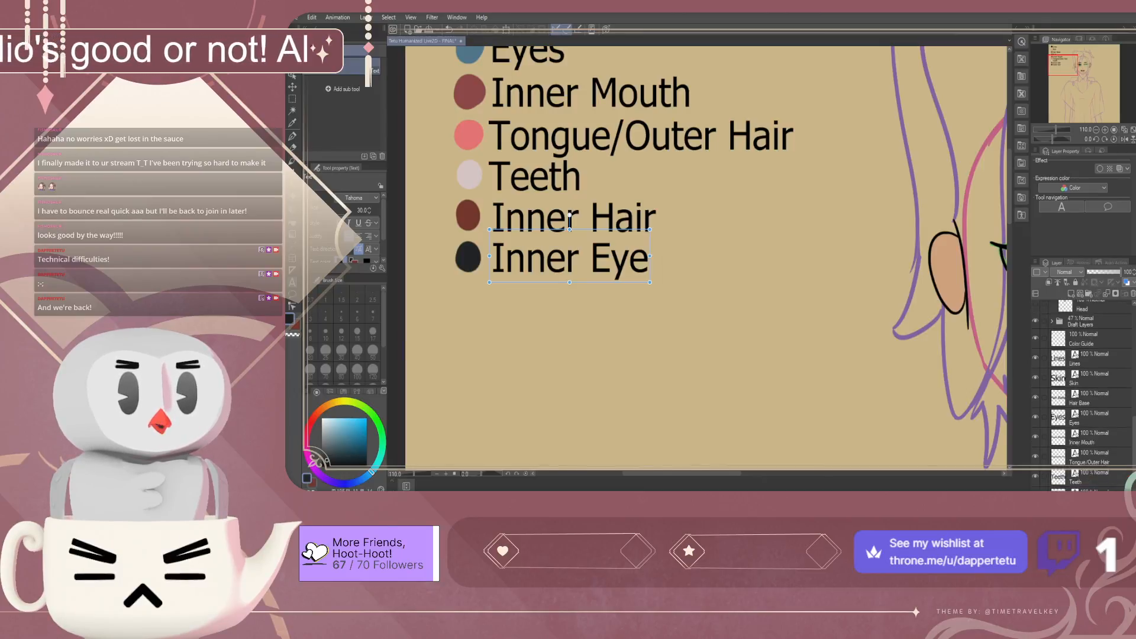
scroll(1082, 396, up, 5)
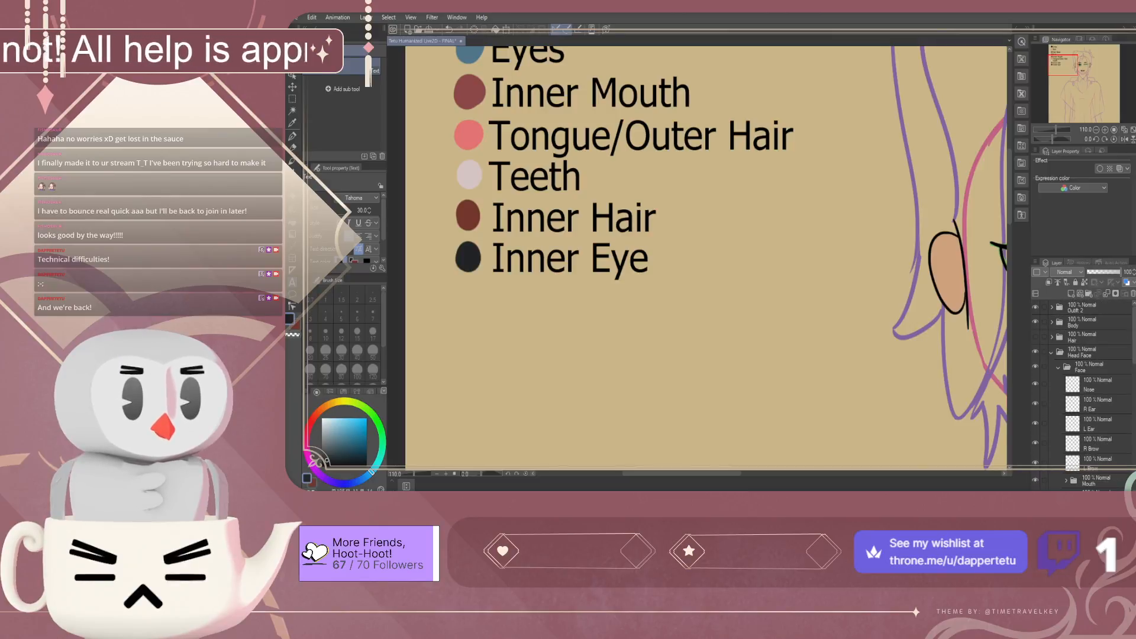
Select the R Pupil layer in the R Eye folder and hide it
scroll(1082, 396, down, 4)
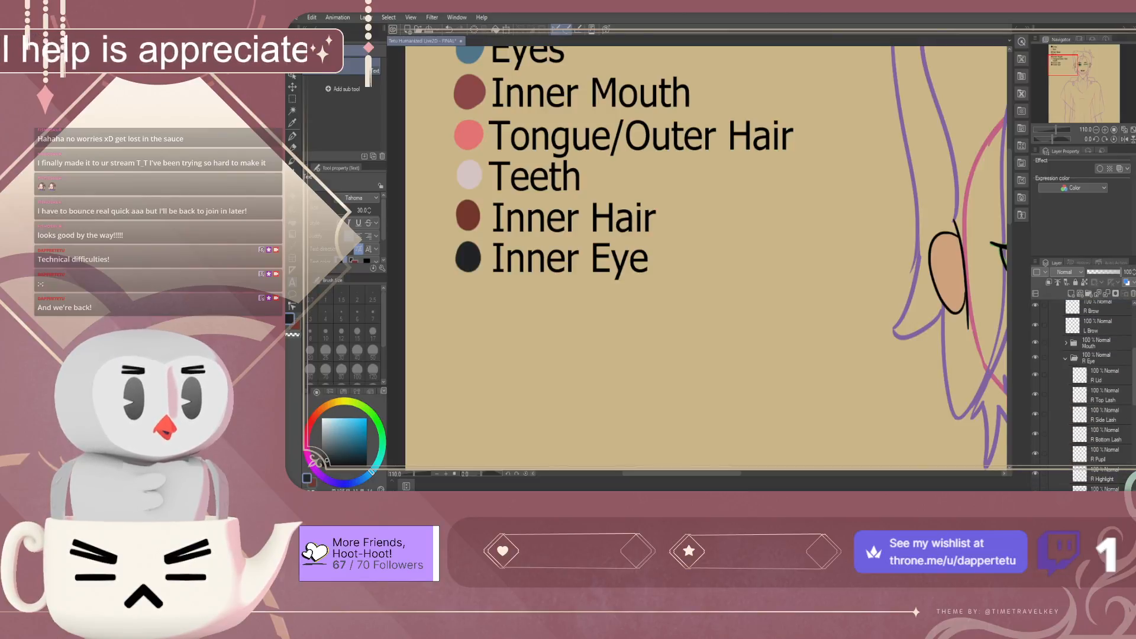
scroll(1095, 396, down, 1)
click(1102, 417)
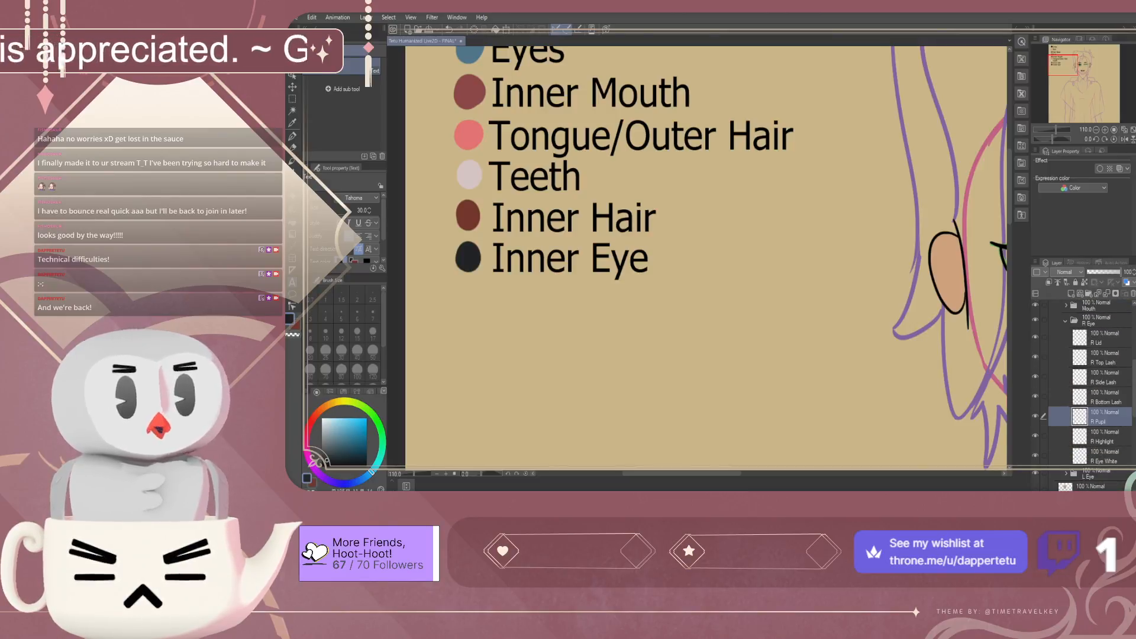
scroll(763, 260, down, 4)
scroll(763, 260, up, 3)
scroll(728, 255, up, 5)
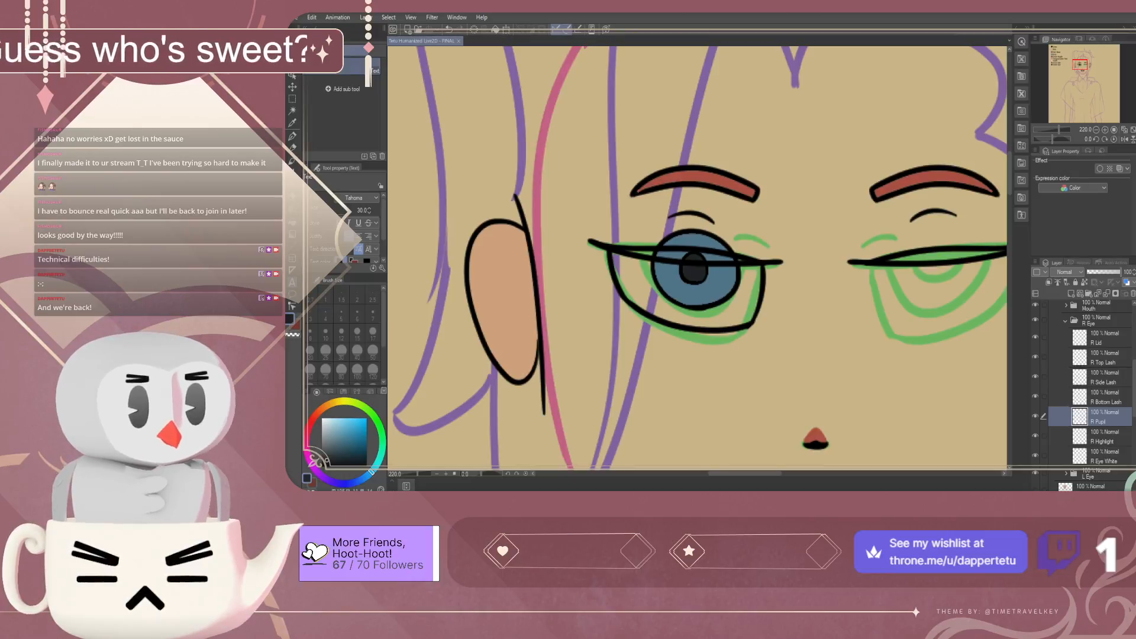
click(1034, 417)
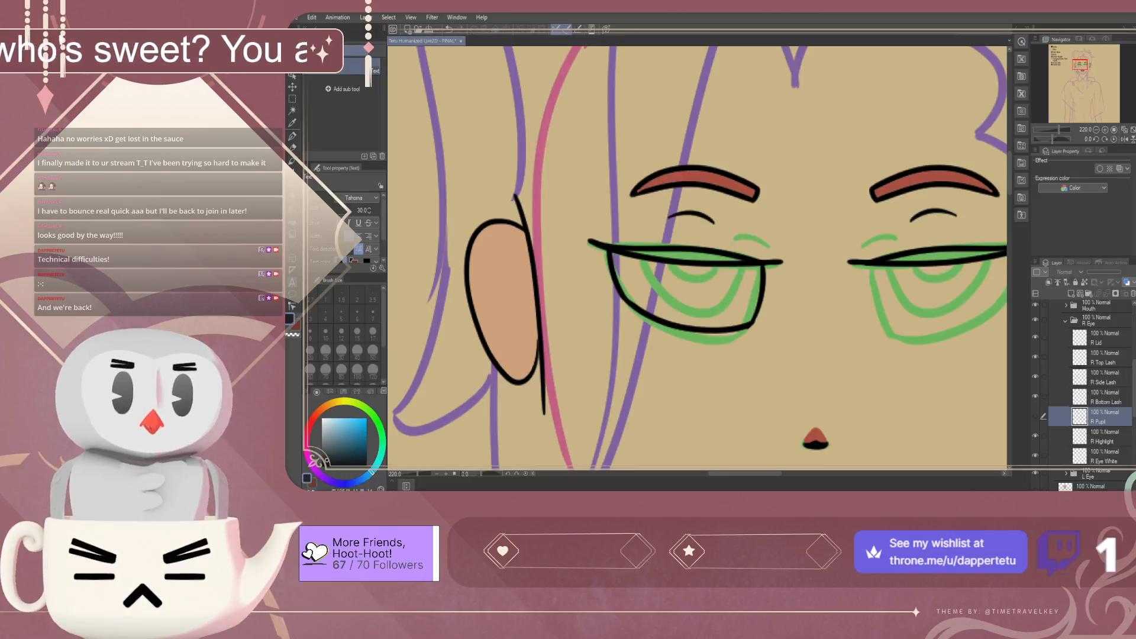
Make R Top Lash the active layer and sample the Inner Mouth swatch from the colour legend
click(1104, 357)
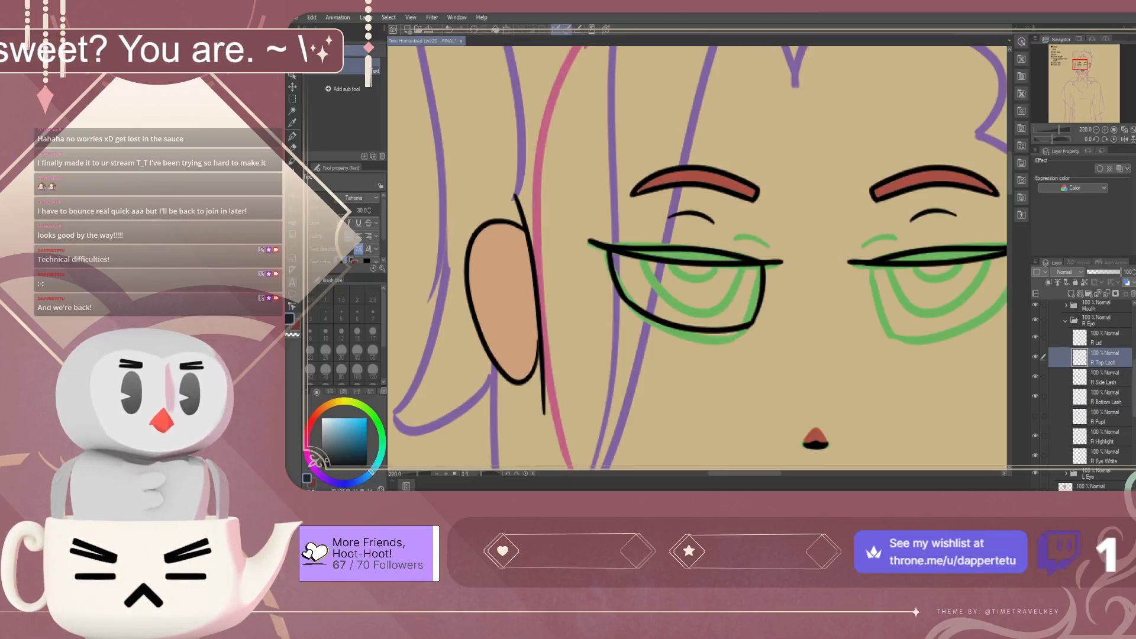
scroll(677, 259, up, 3)
scroll(603, 201, down, 8)
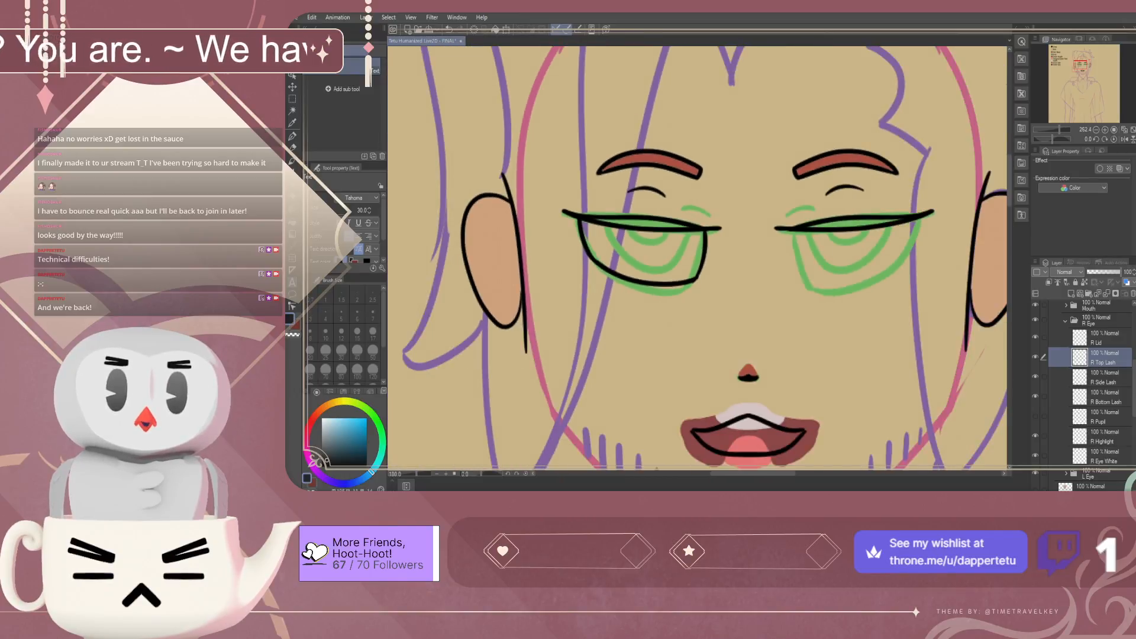
scroll(648, 227, up, 5)
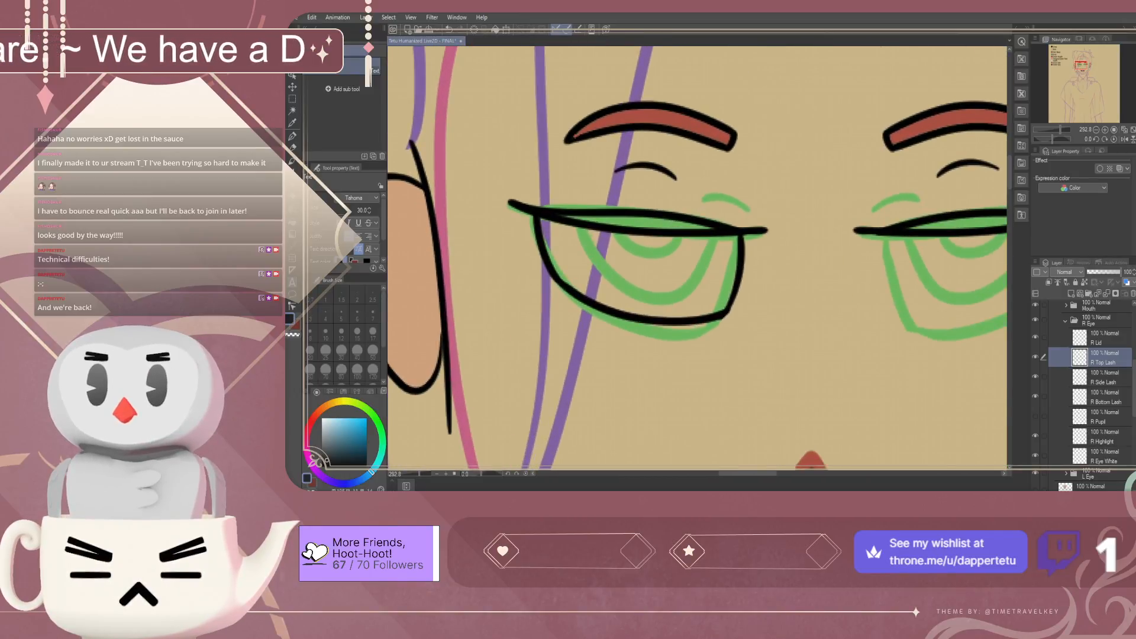
scroll(697, 257, down, 8)
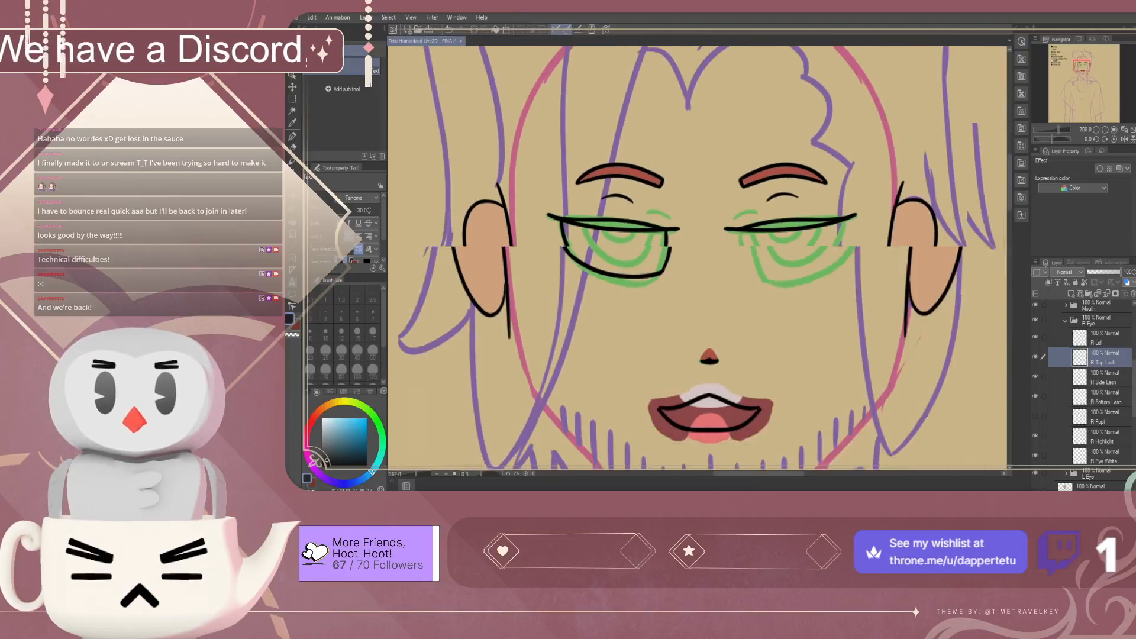
scroll(697, 258, up, 2)
scroll(696, 258, down, 5)
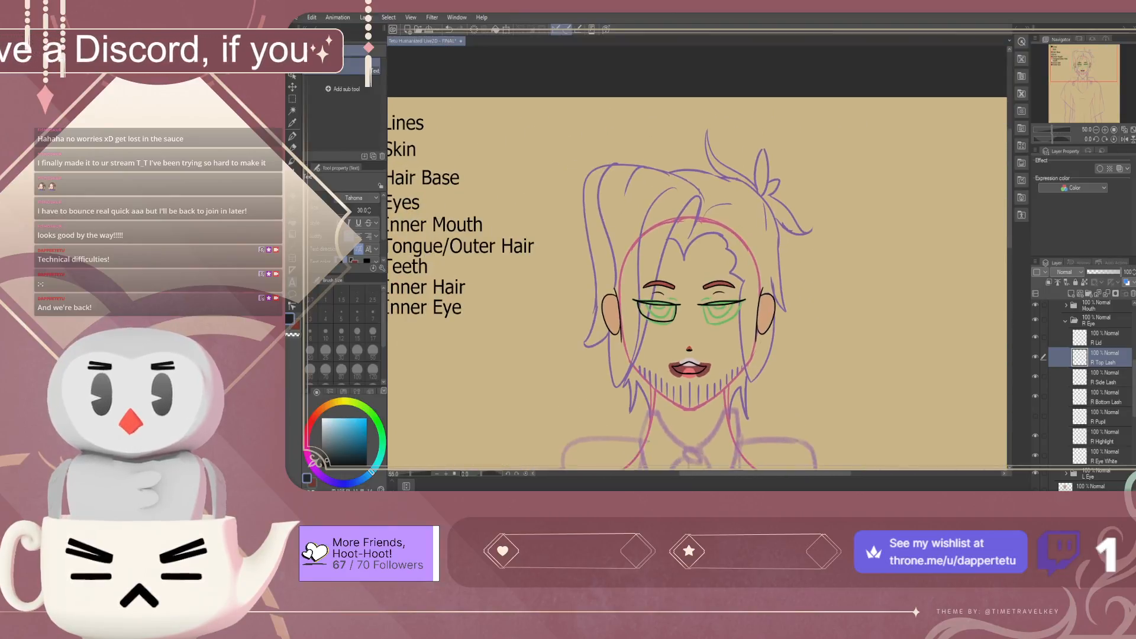
scroll(412, 260, up, 3)
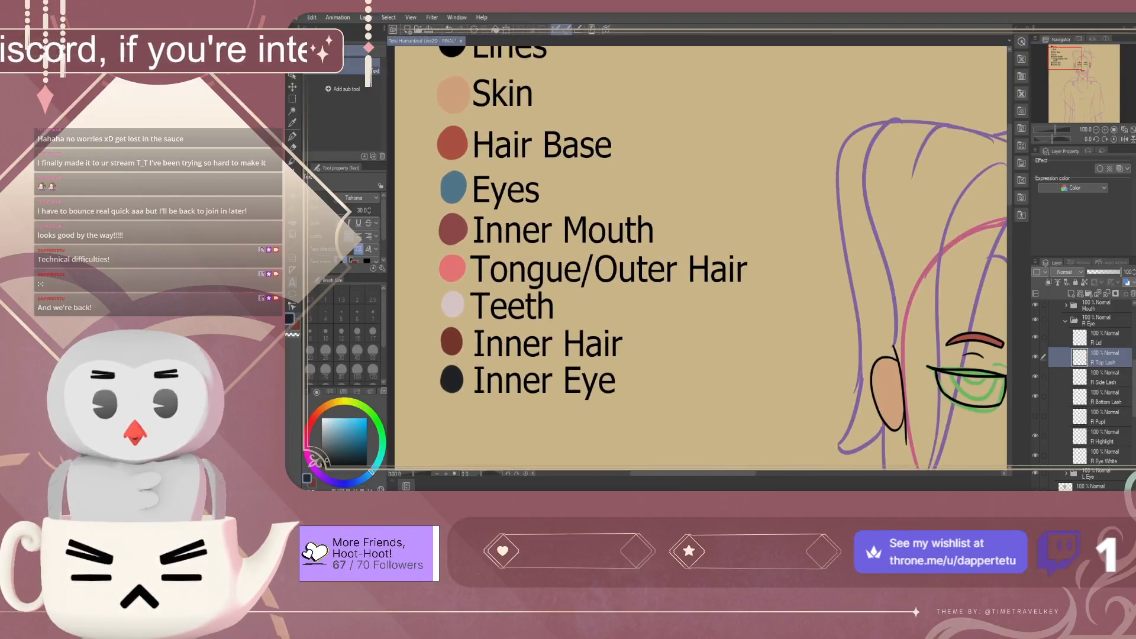
alt+click(452, 229)
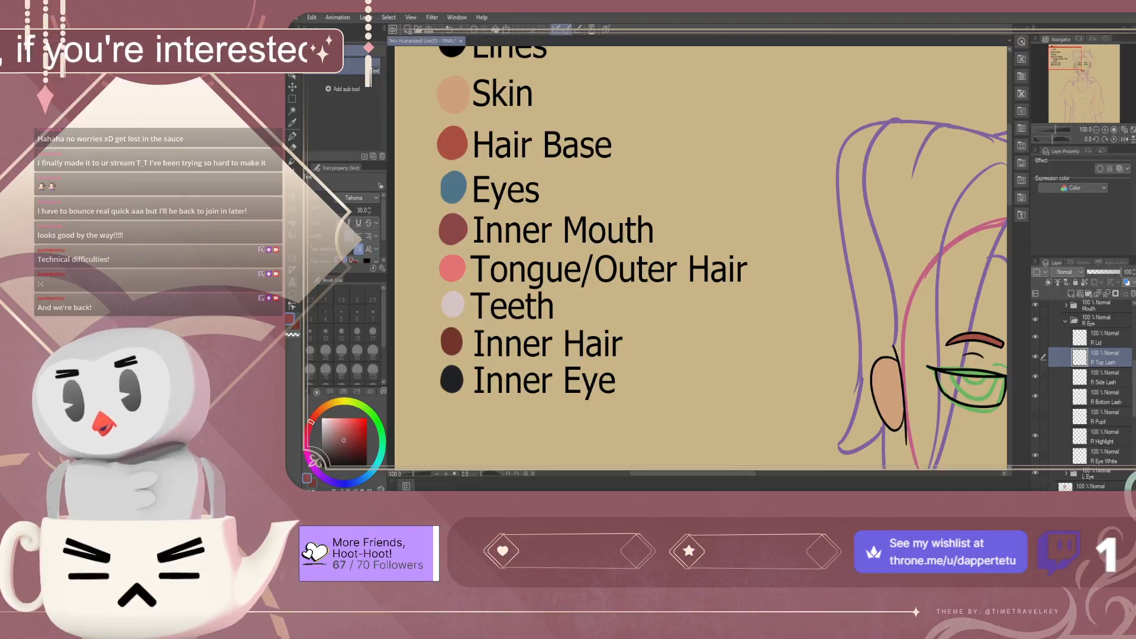
Fill the area inside the right eye's top lash outline with the sampled dark red
key(g)
scroll(697, 258, down, 3)
scroll(739, 332, up, 5)
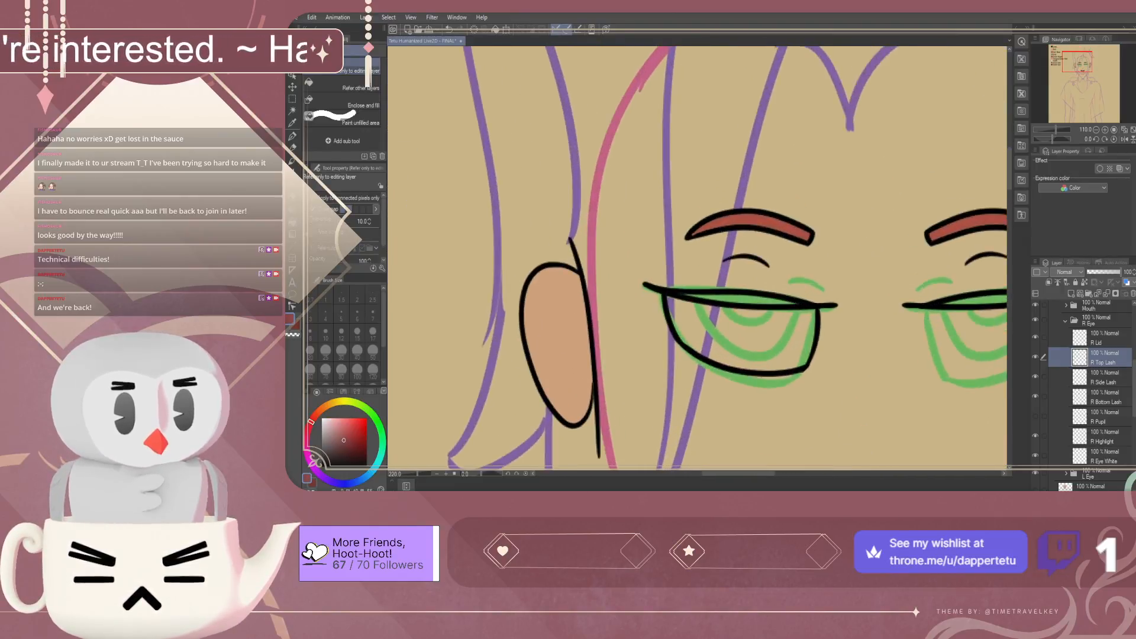
scroll(758, 340, up, 3)
click(740, 275)
scroll(739, 332, down, 3)
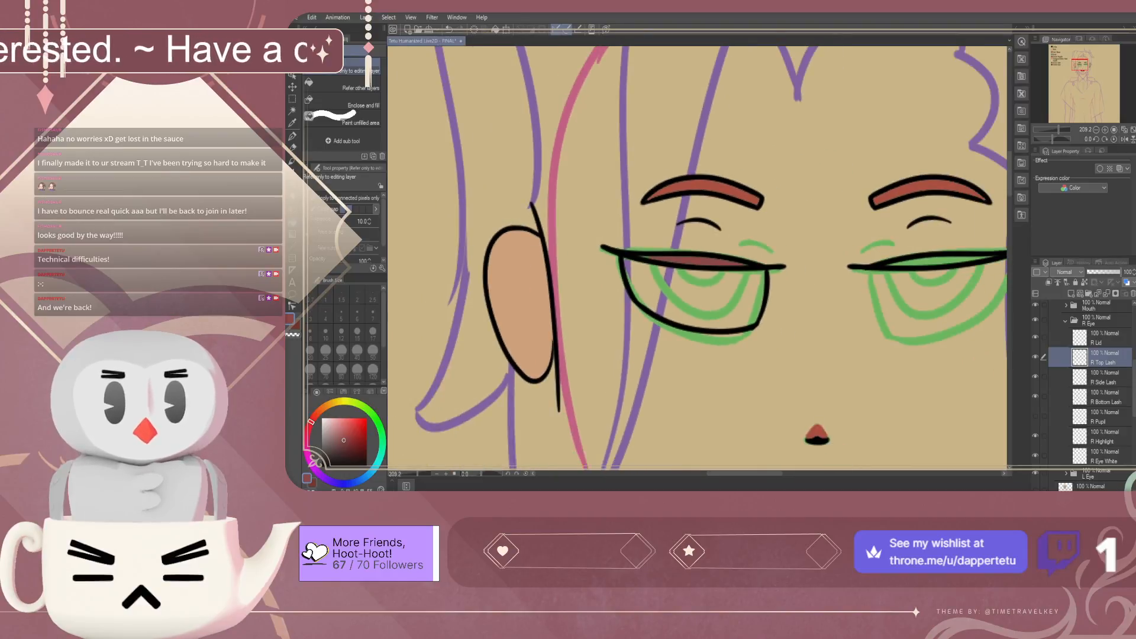
scroll(710, 331, up, 5)
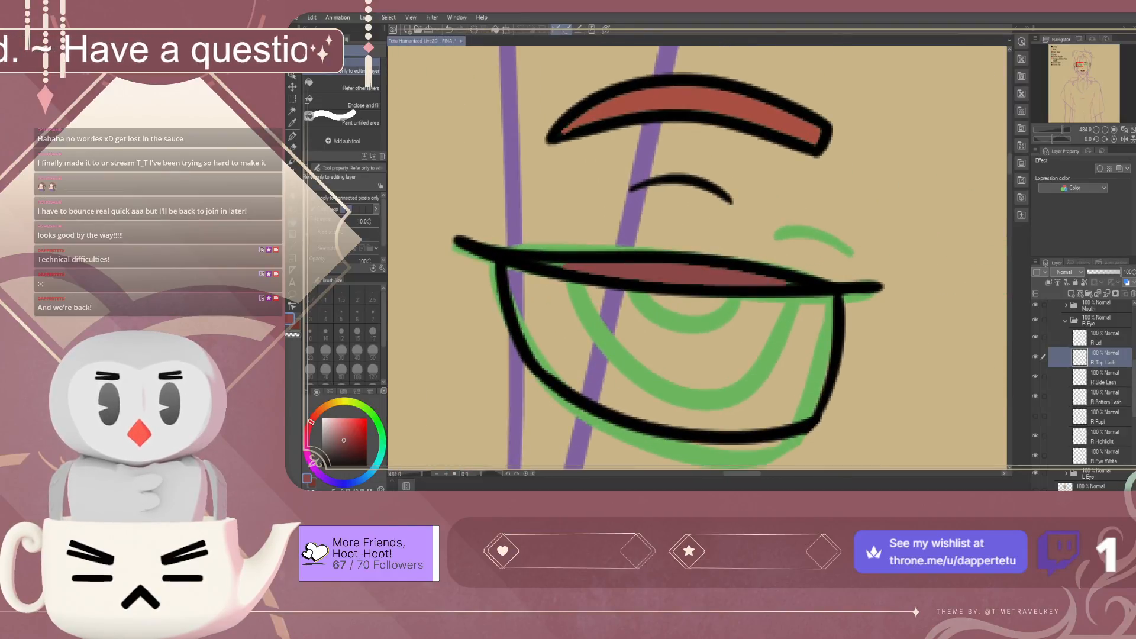
scroll(1088, 390, down, 3)
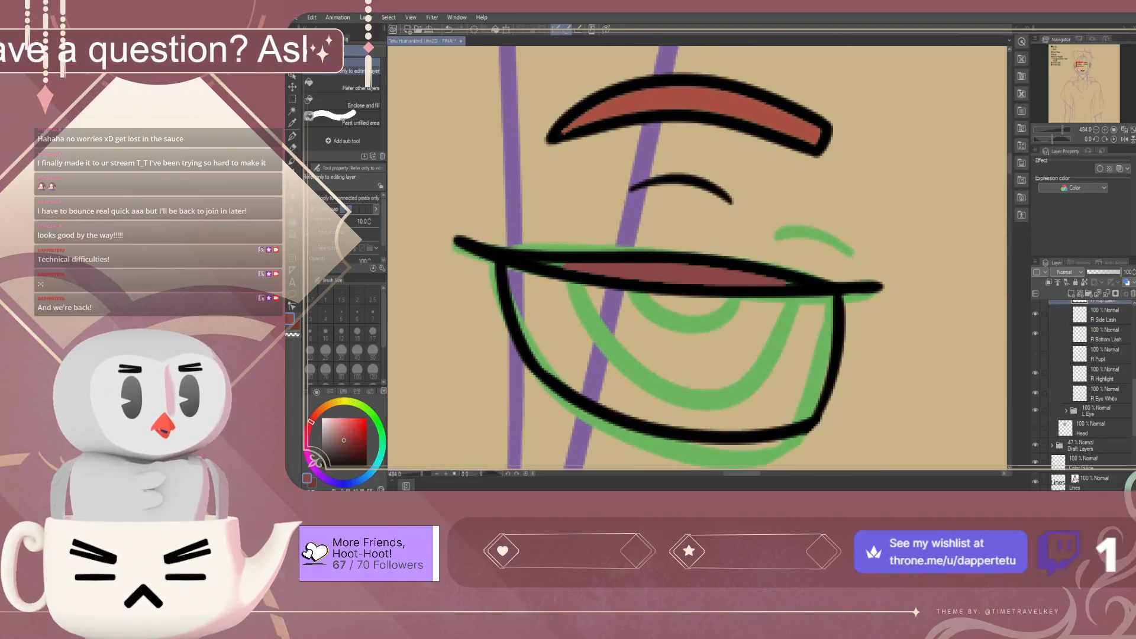
Hide the R Pupil layer and fill the missed pixels at the outer corner of the right top lash with dark red
scroll(710, 267, down, 8)
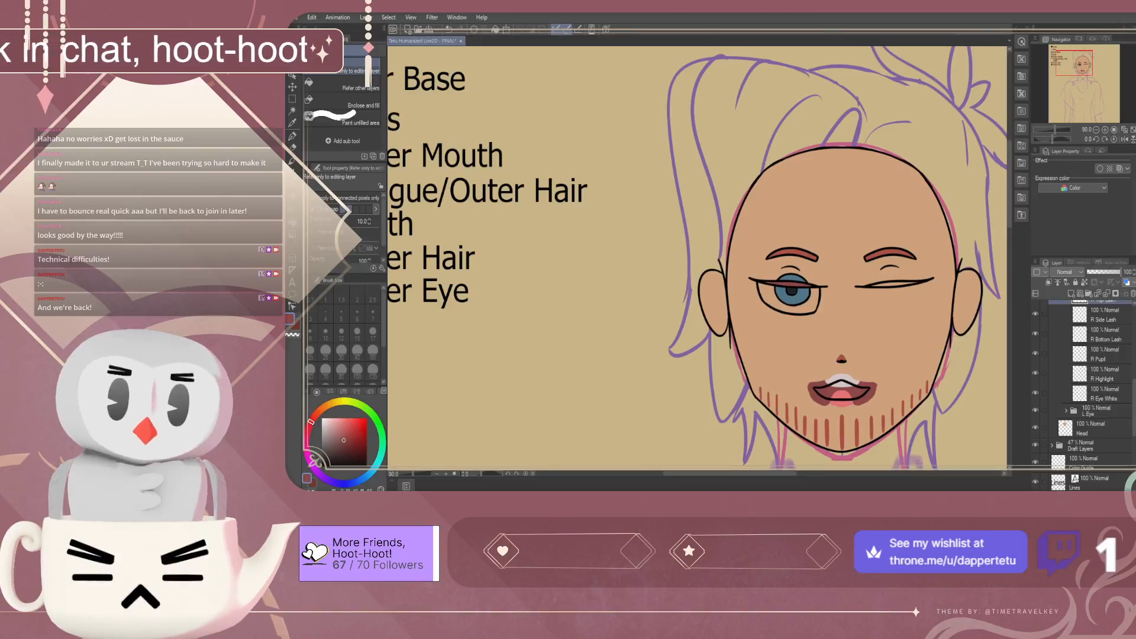
click(1034, 354)
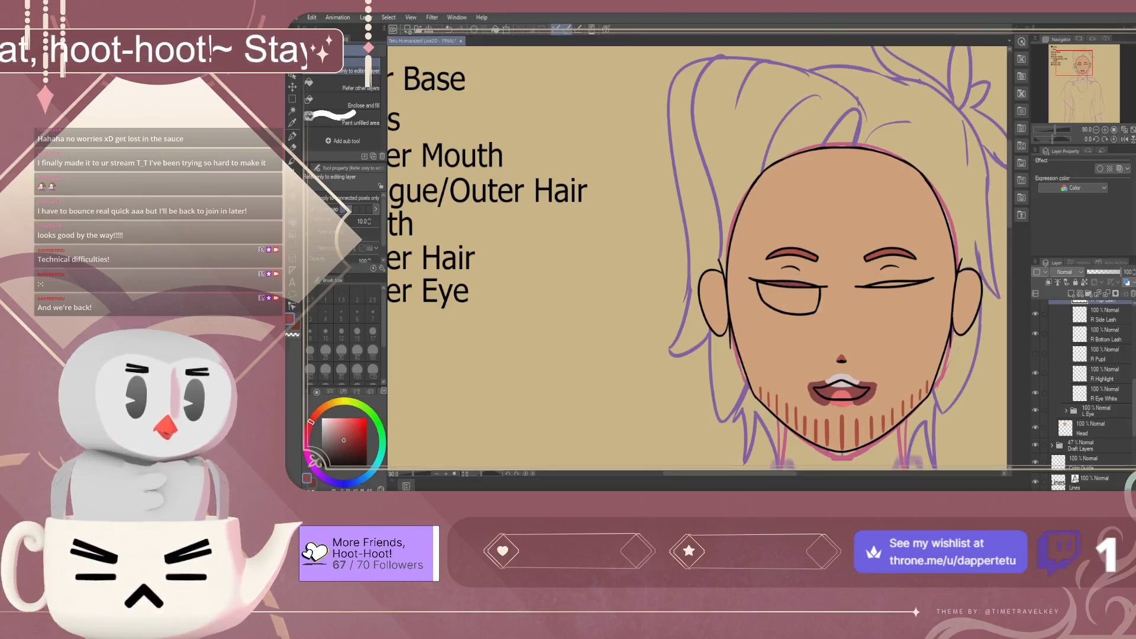
scroll(787, 290, up, 8)
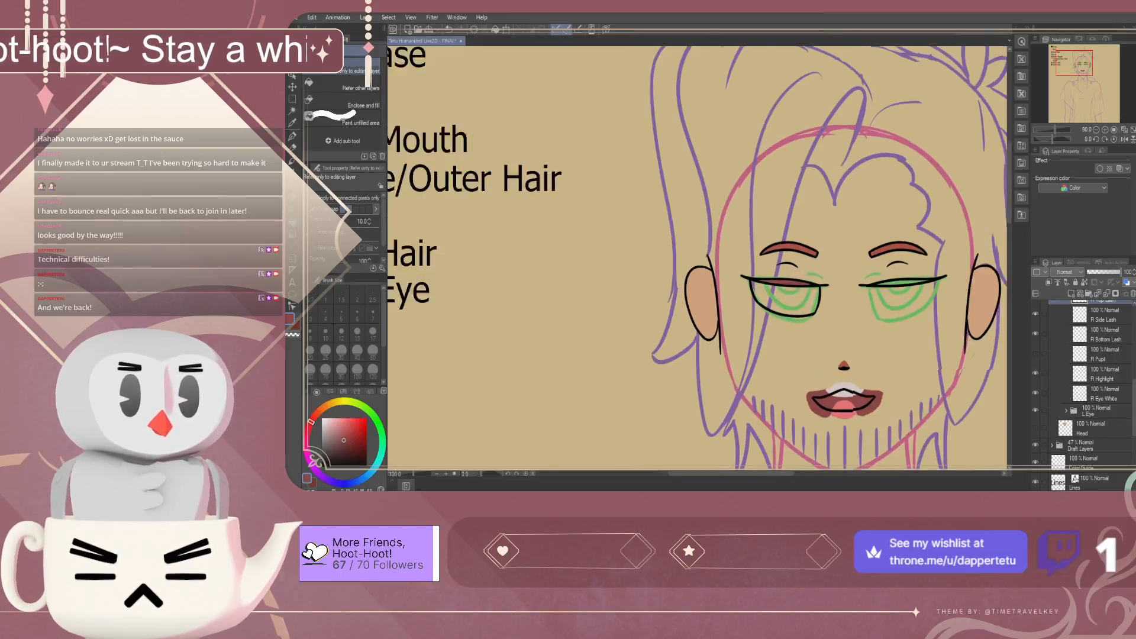
scroll(722, 281, up, 8)
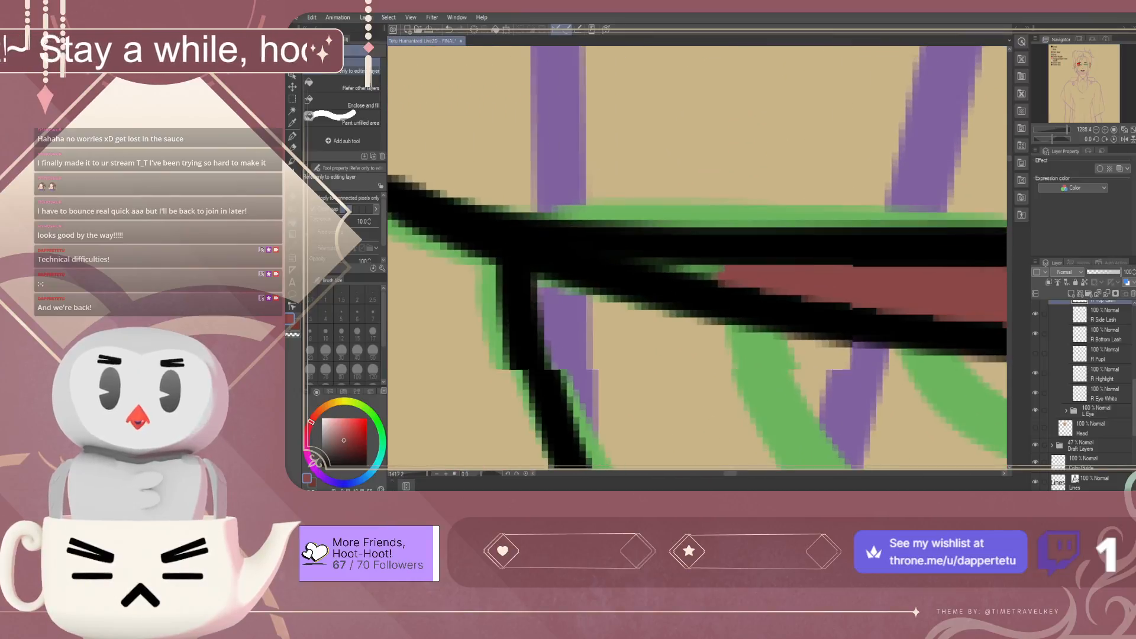
scroll(710, 267, up, 2)
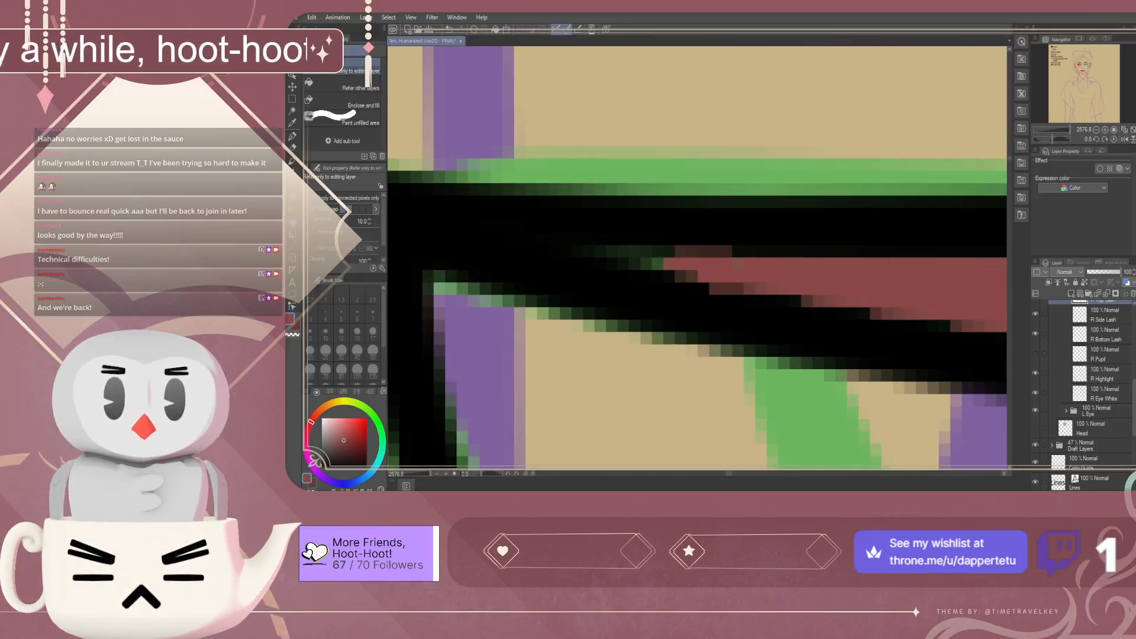
click(658, 264)
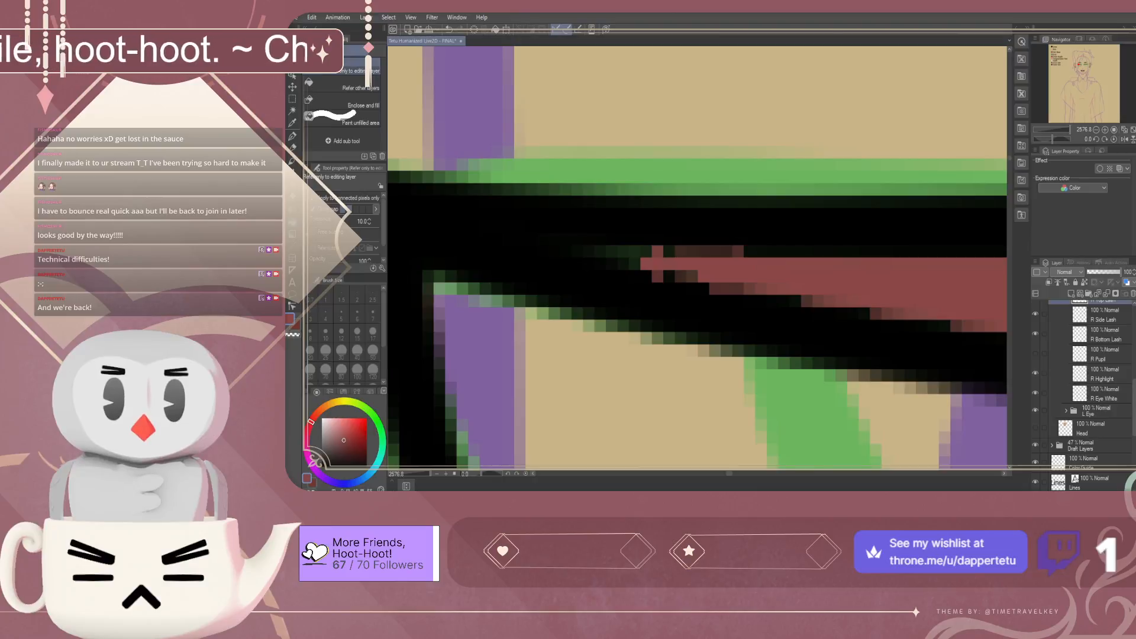
Extend the dark red into the outer corner of the right top lash with the Turnip pen at size 1.5
scroll(646, 261, down, 10)
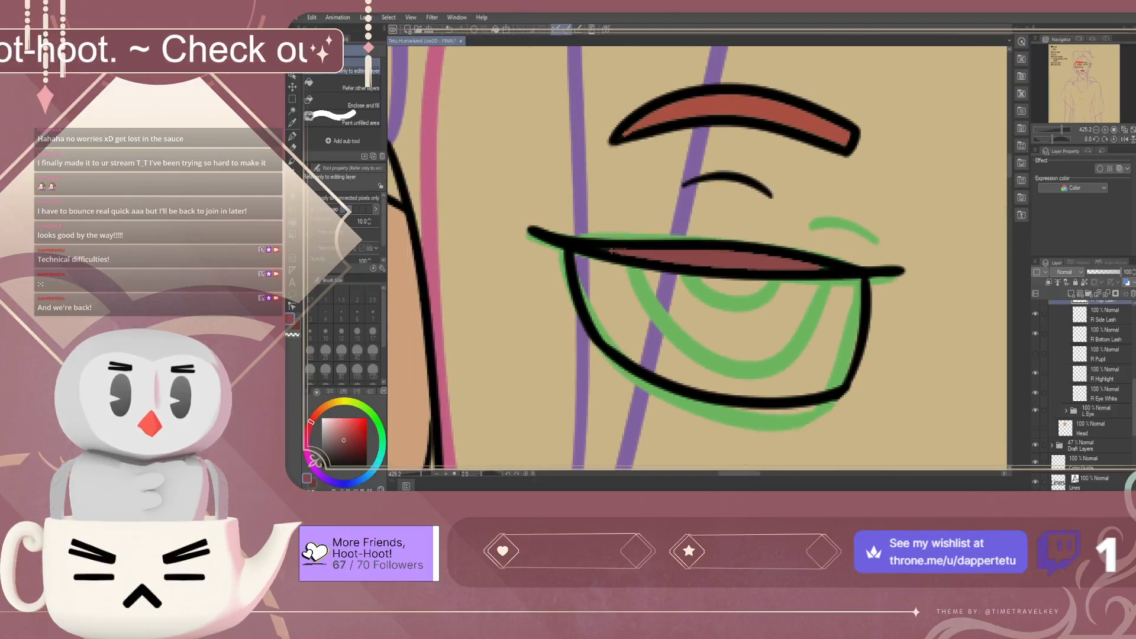
scroll(702, 248, down, 2)
scroll(702, 249, up, 5)
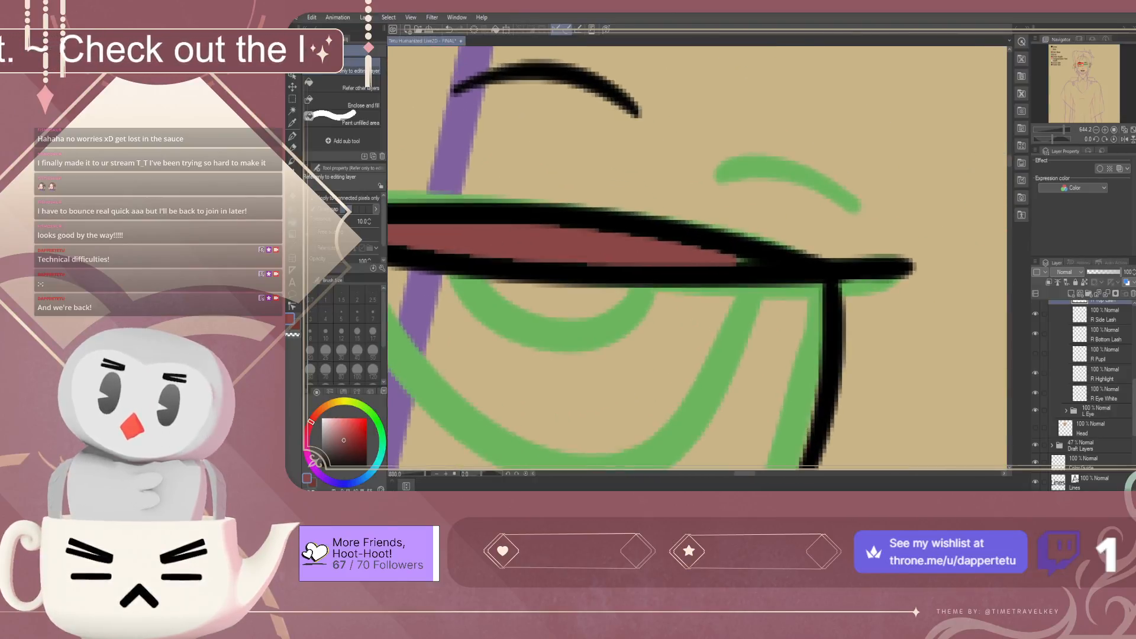
scroll(749, 273, up, 5)
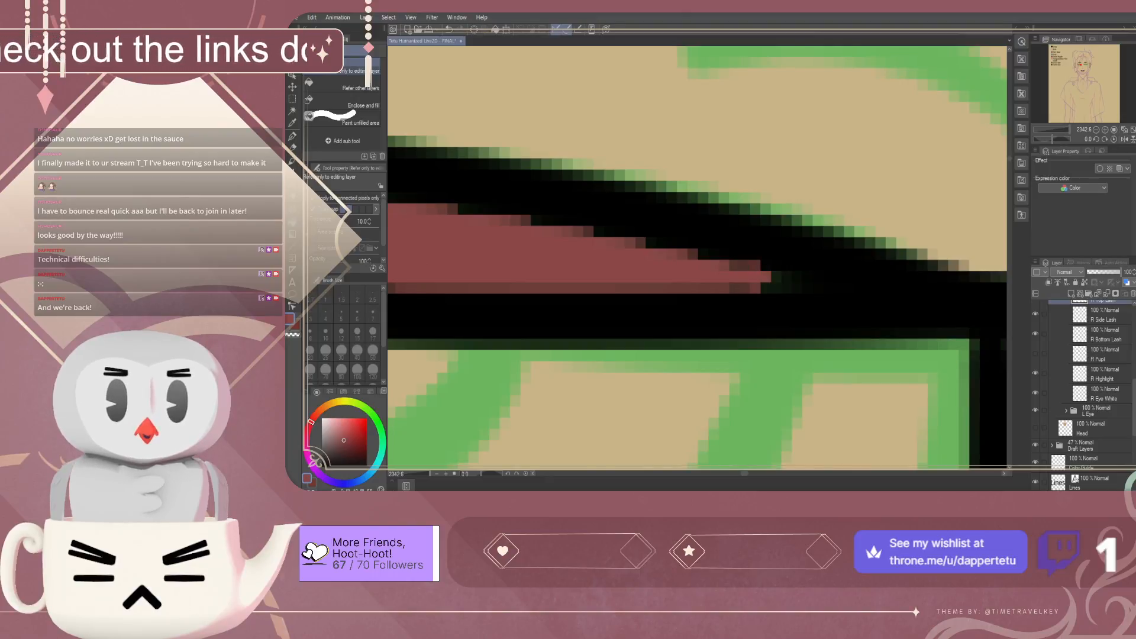
scroll(525, 265, down, 5)
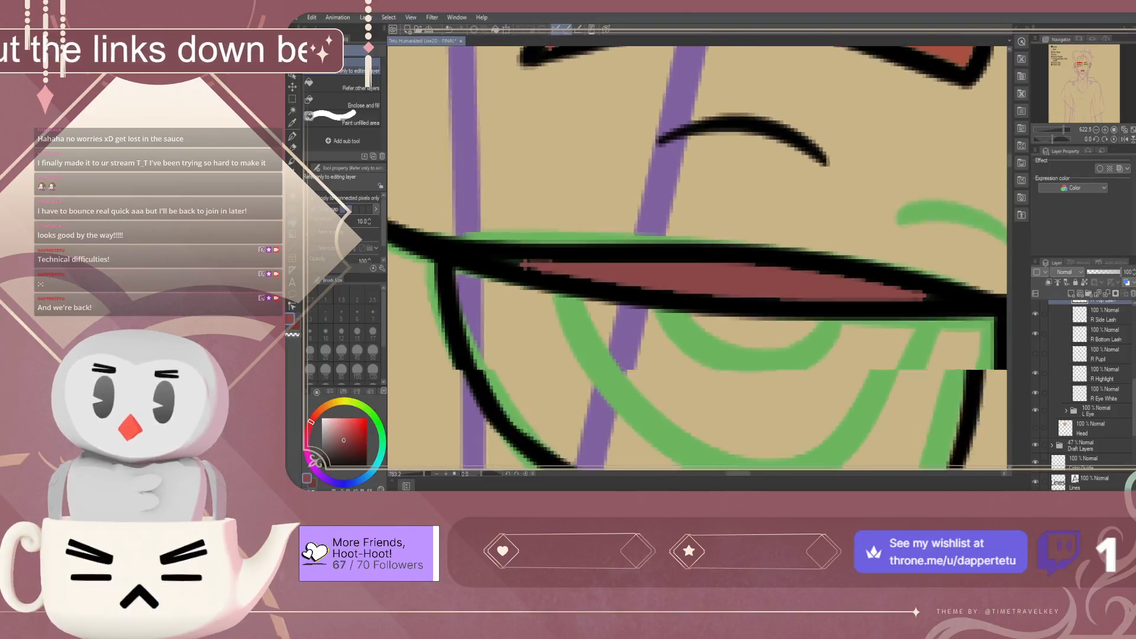
scroll(525, 265, up, 5)
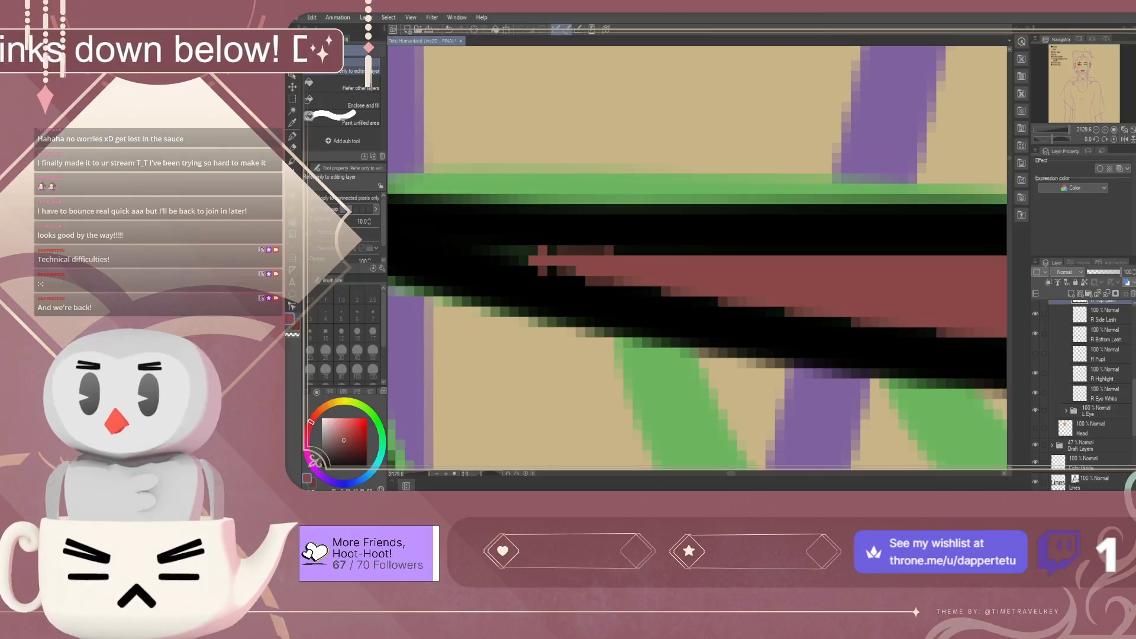
key(p)
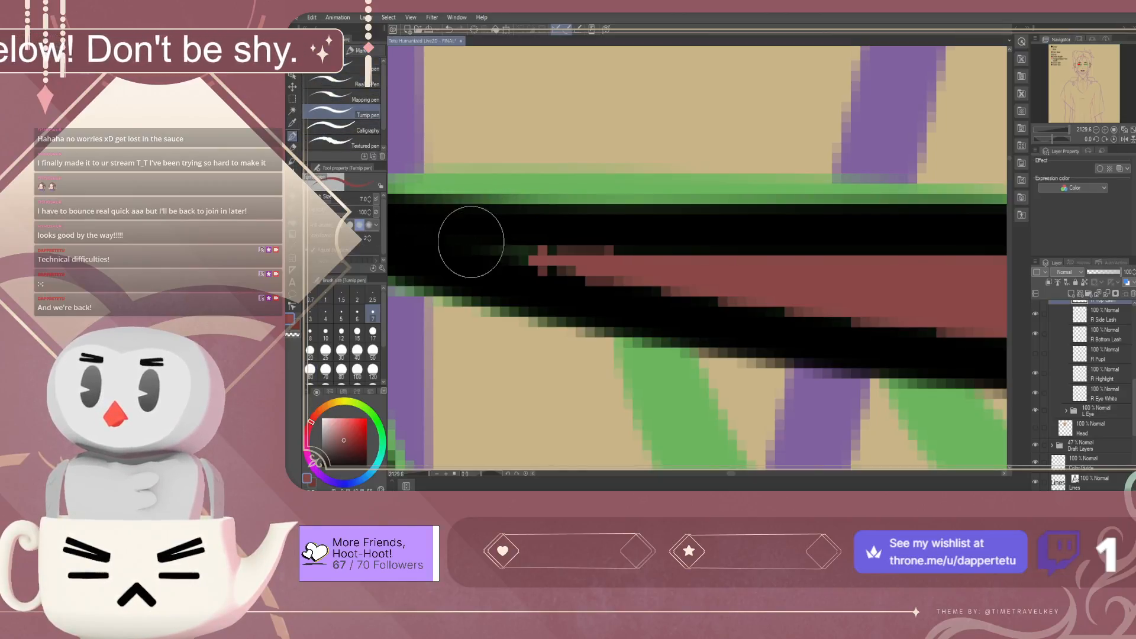
click(341, 296)
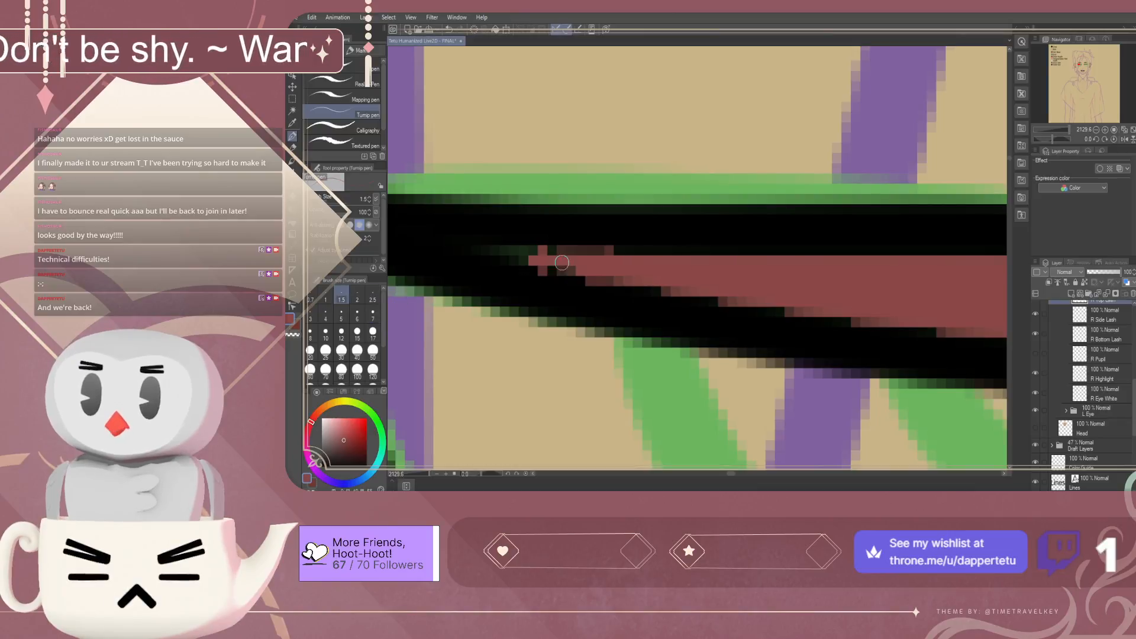
drag(507, 249, 616, 268)
mouse_move(502, 262)
mouse_down()
mouse_move(618, 285)
mouse_move(525, 259)
mouse_move(596, 278)
mouse_move(554, 256)
mouse_move(526, 255)
mouse_move(610, 278)
mouse_move(511, 260)
mouse_move(621, 282)
mouse_move(526, 255)
mouse_move(591, 278)
mouse_up()
key(ctrl+z)
drag(490, 253, 571, 267)
mouse_move(495, 254)
mouse_down()
mouse_move(610, 262)
mouse_move(517, 252)
mouse_move(569, 257)
mouse_up()
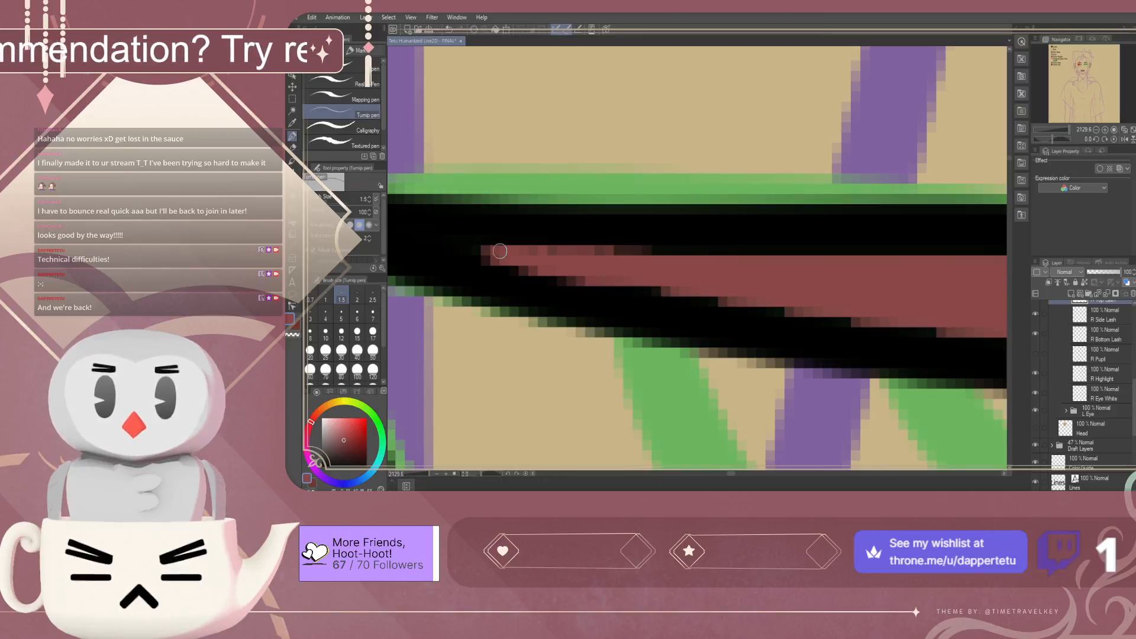
Paint dark red into the inner corner of the right top lash, out to where the outlines meet
scroll(562, 276, down, 8)
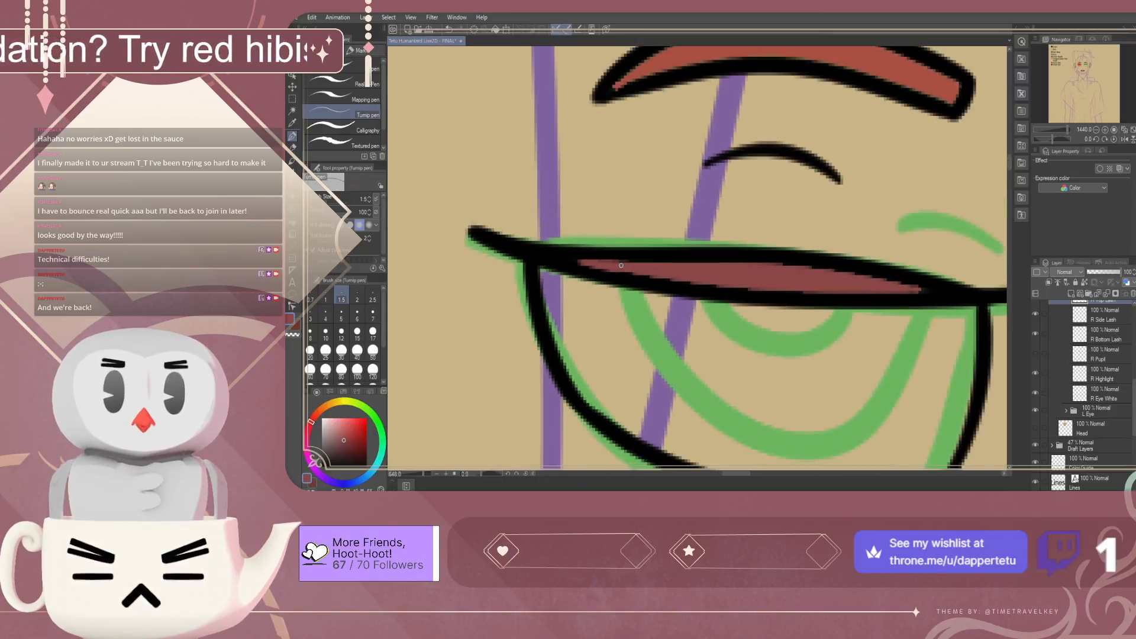
scroll(625, 267, down, 2)
scroll(651, 269, up, 7)
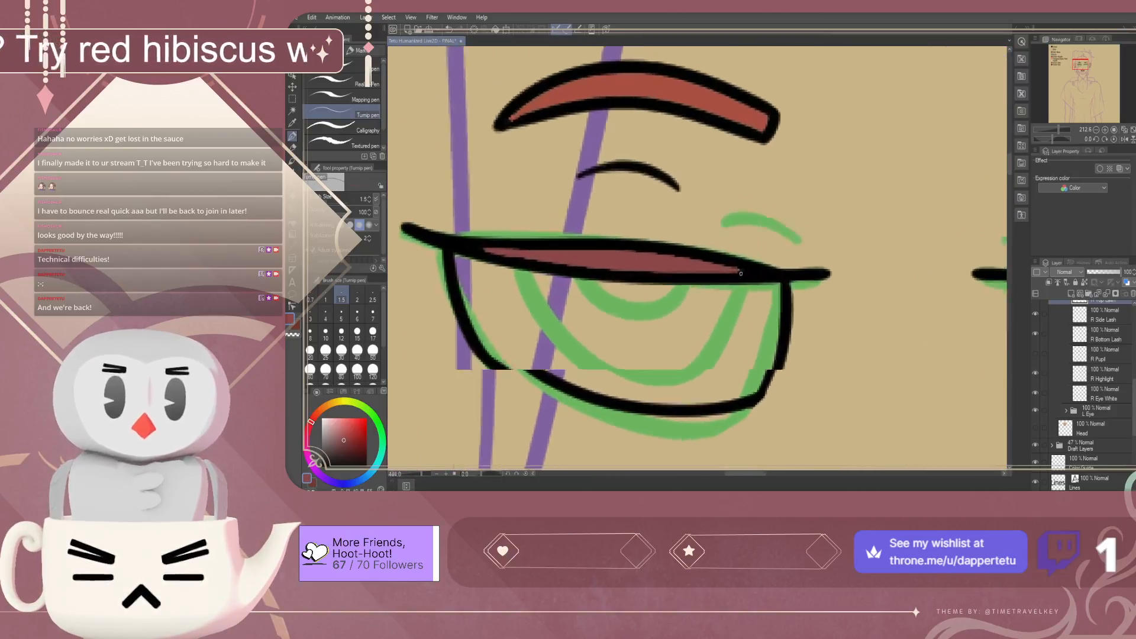
scroll(741, 273, up, 5)
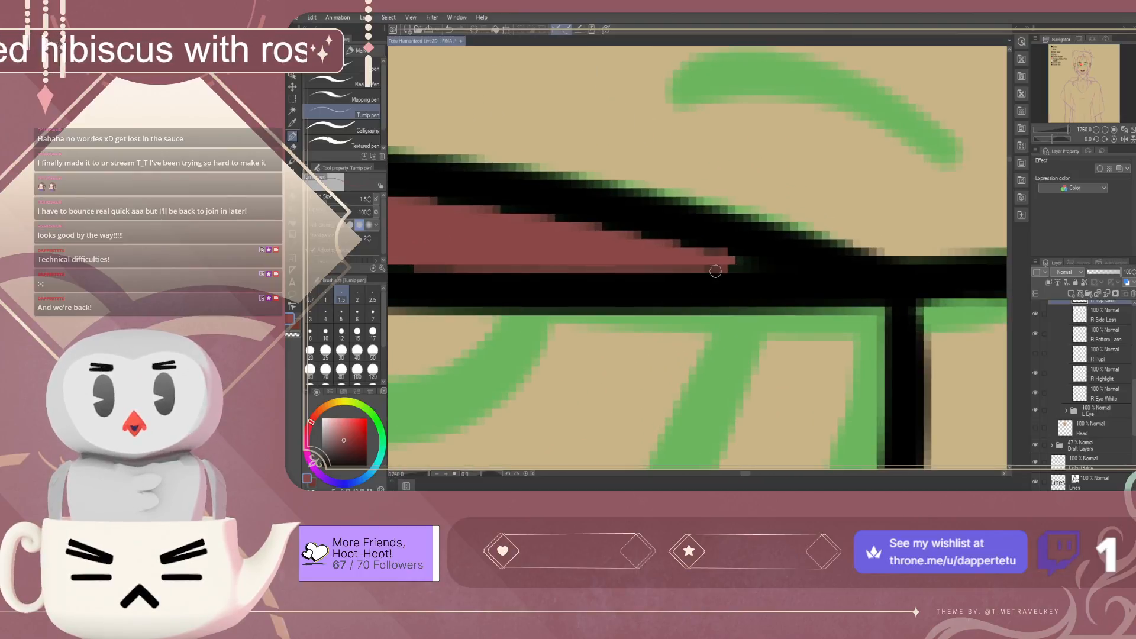
drag(736, 264, 657, 260)
mouse_move(746, 264)
mouse_down()
mouse_move(632, 247)
mouse_move(740, 260)
mouse_move(612, 232)
mouse_up()
drag(755, 264, 669, 259)
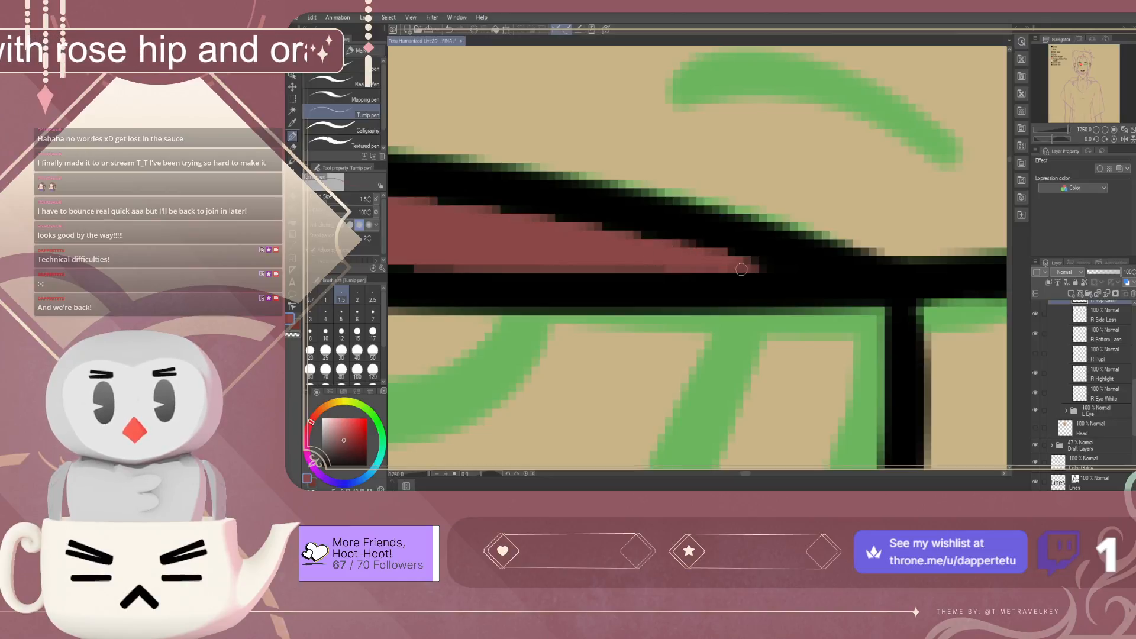
Touch up the dark red along the lower edge near the outer end of the right top lash
scroll(584, 251, down, 15)
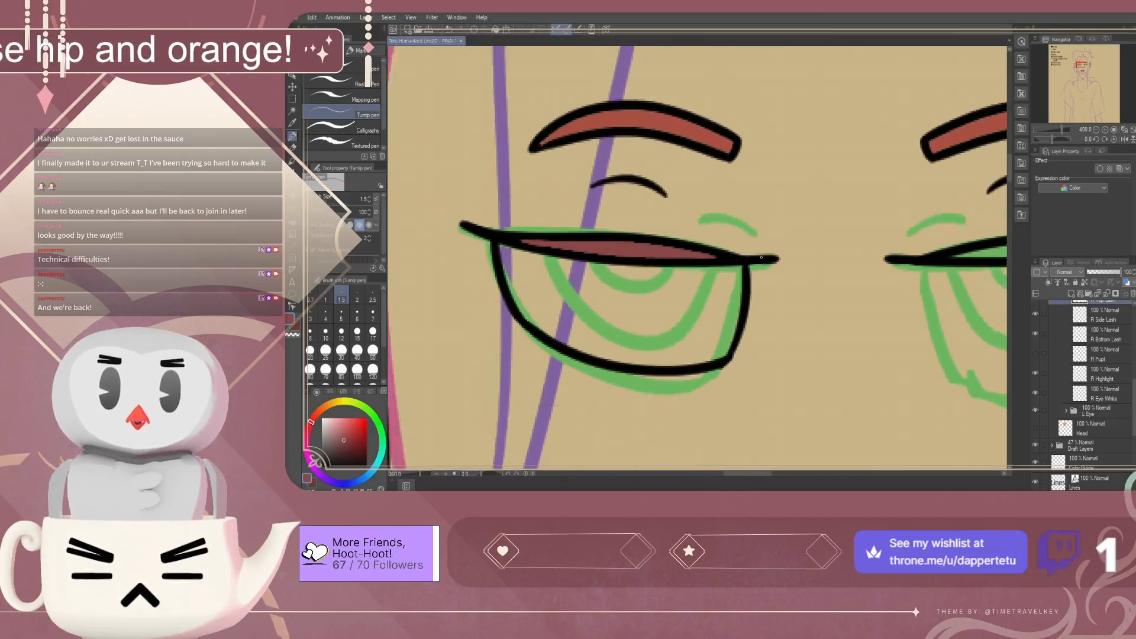
scroll(752, 256, up, 10)
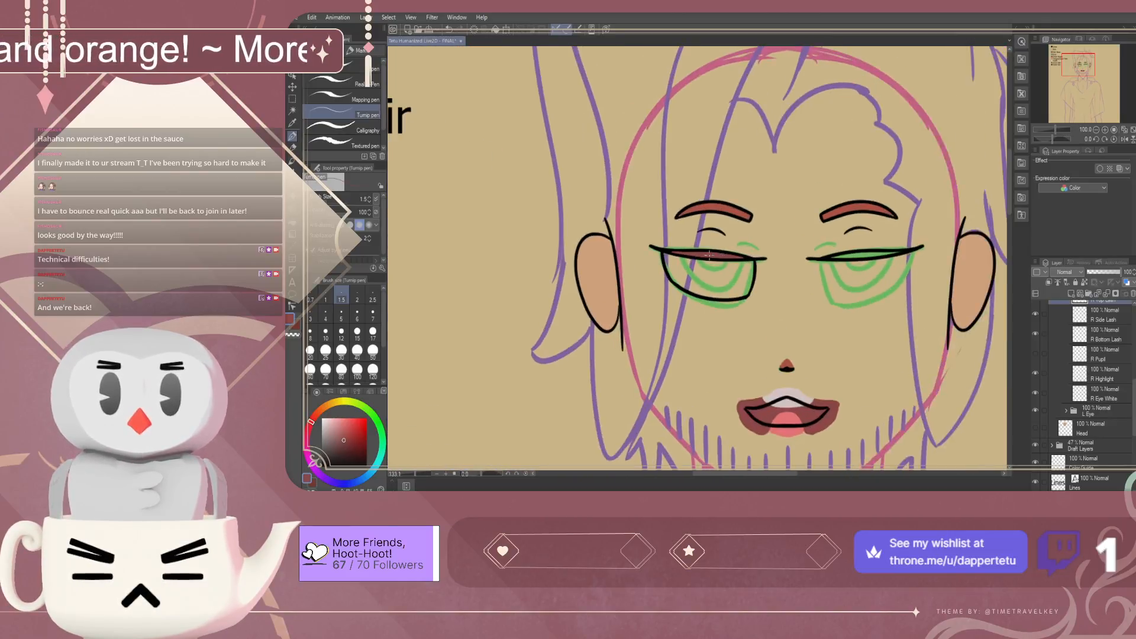
scroll(653, 241, up, 5)
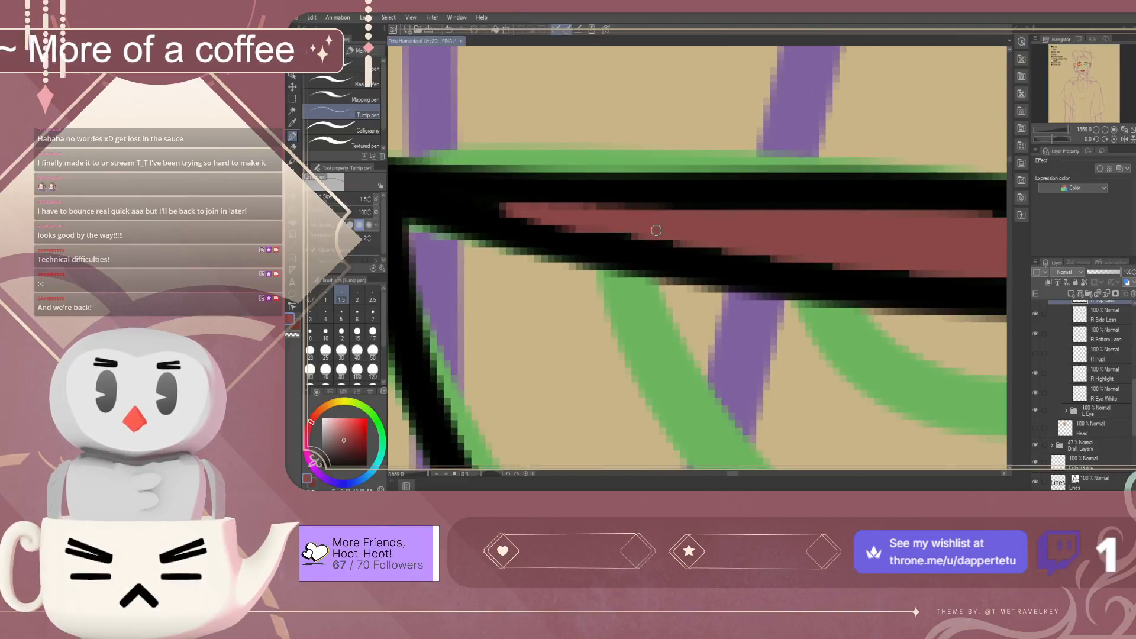
drag(570, 216, 754, 252)
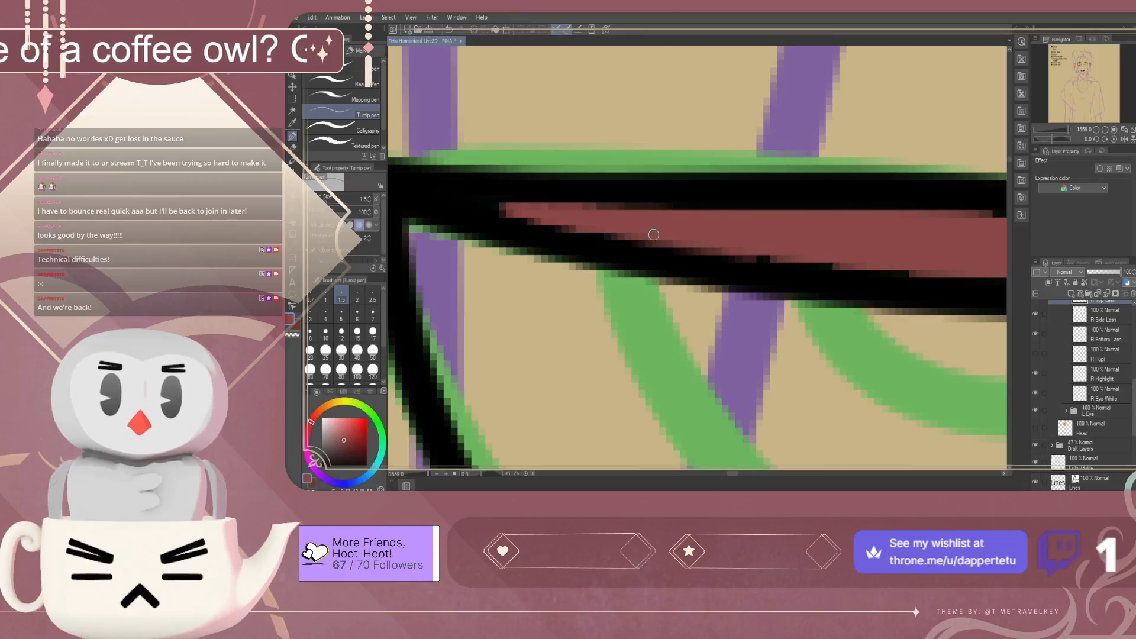
Set the Turnip pen's brush size back to 7
scroll(654, 234, down, 10)
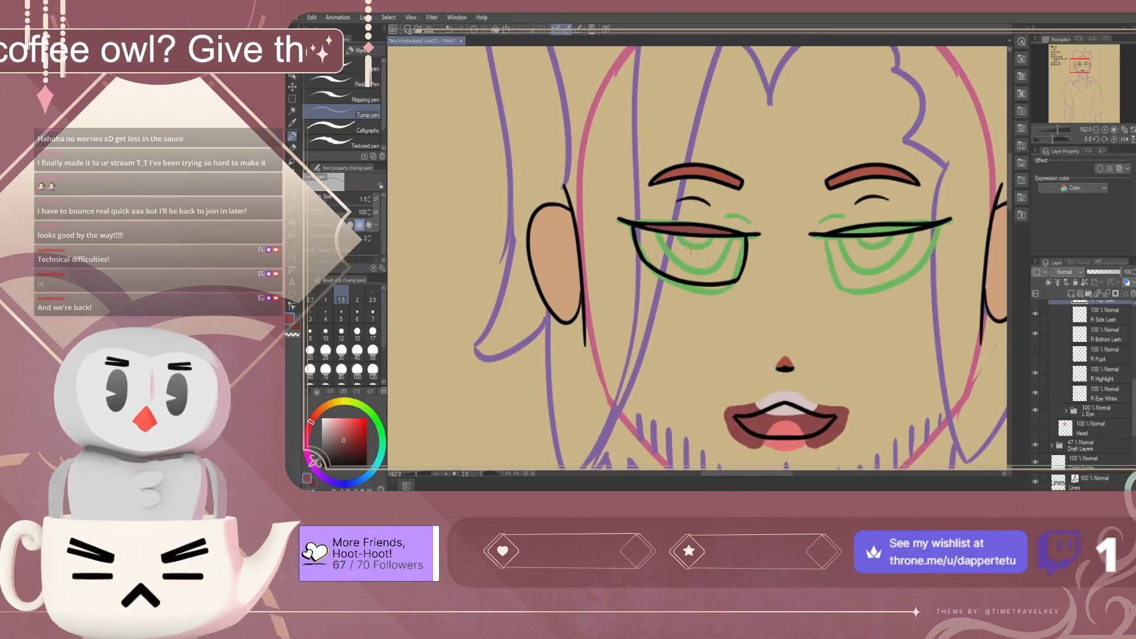
scroll(689, 249, down, 3)
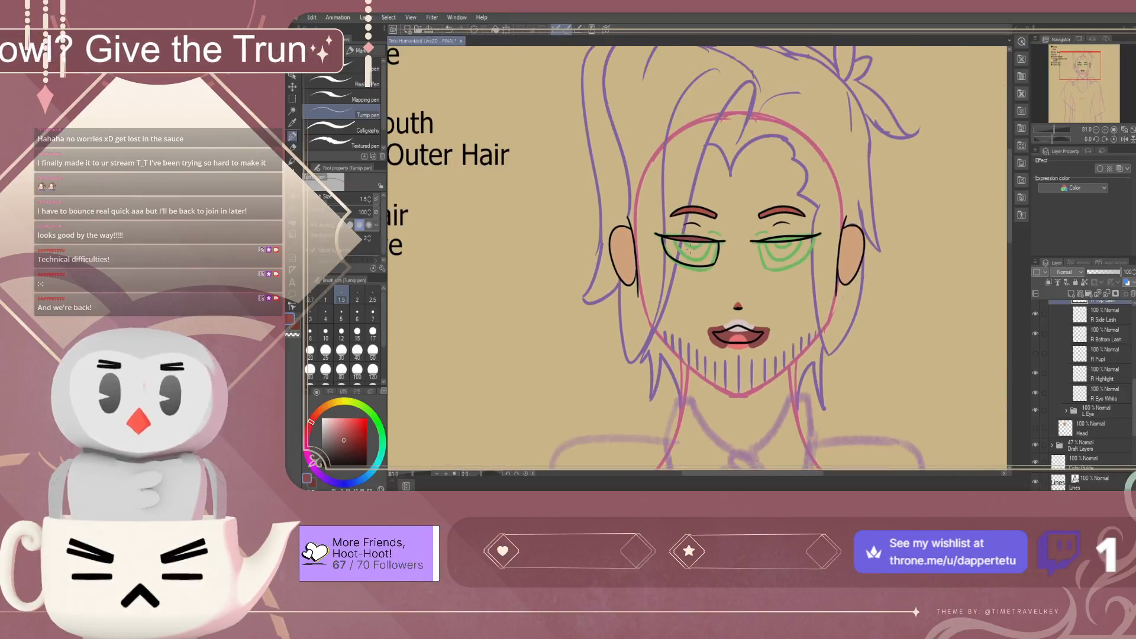
click(372, 314)
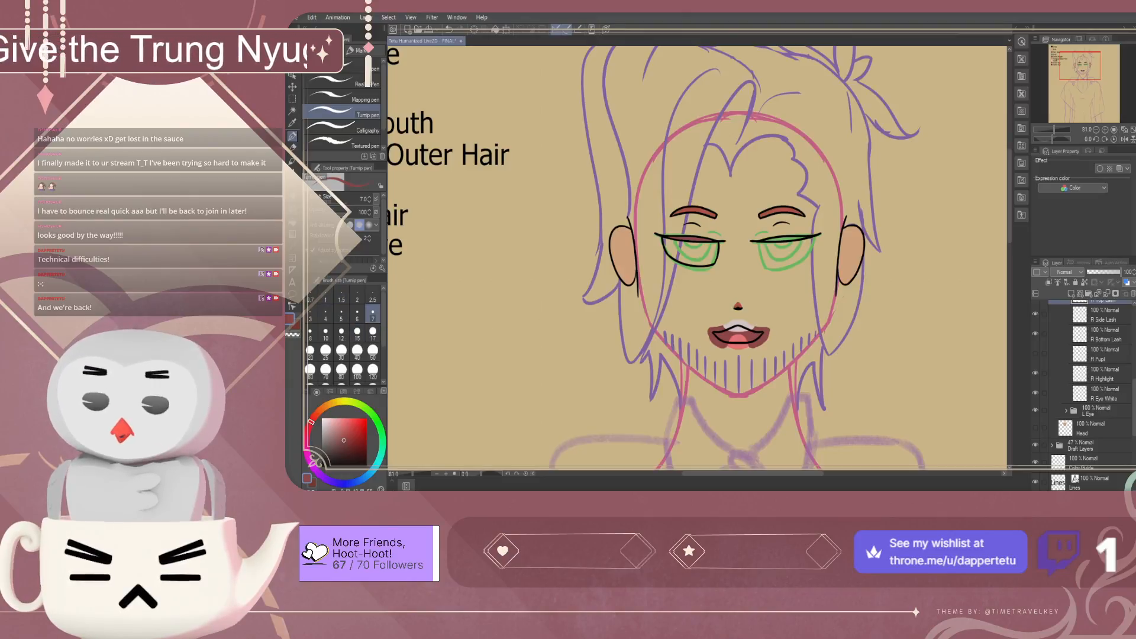
click(312, 484)
click(323, 464)
click(344, 440)
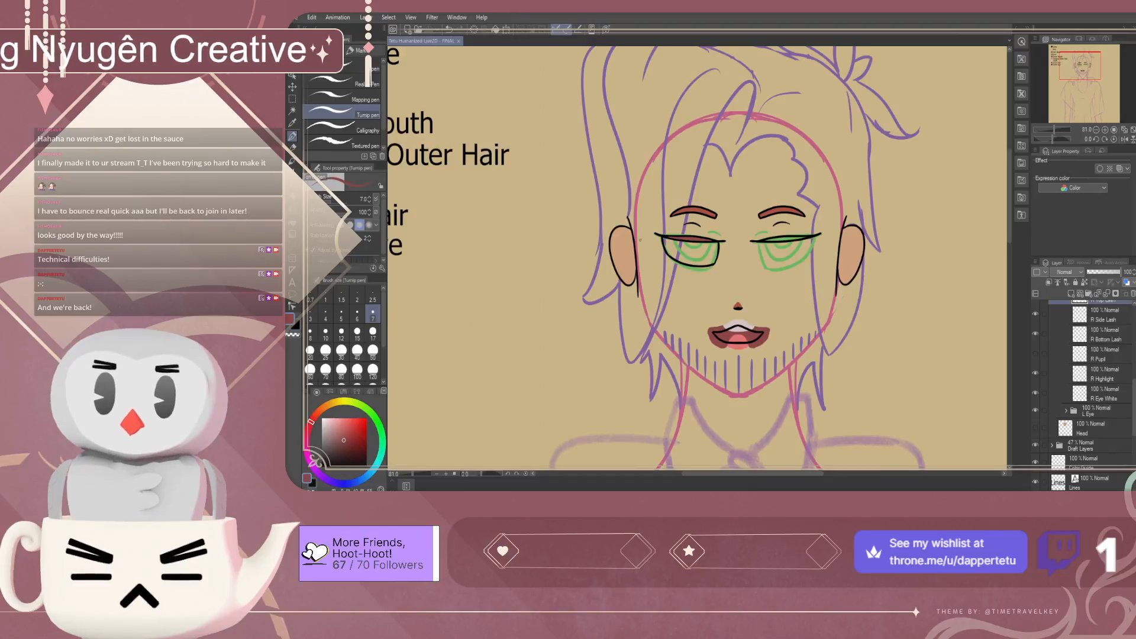
Extend the Inner Mouth label in the colour legend to read "Inner Mouth/Top Lash"
scroll(640, 240, down, 4)
scroll(510, 189, up, 1)
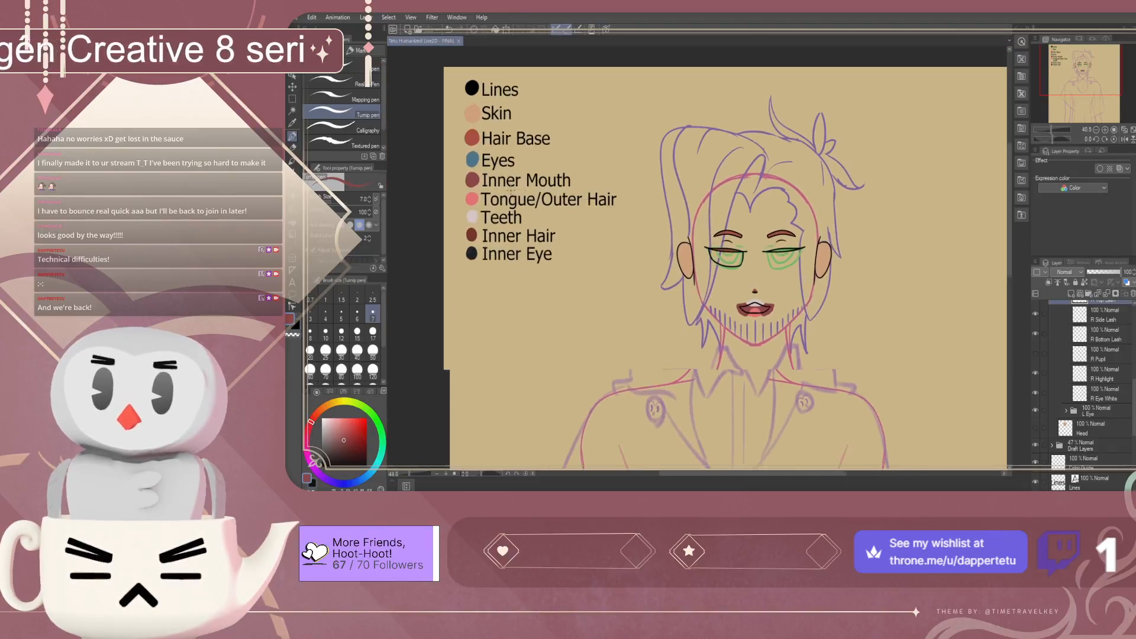
scroll(527, 197, up, 3)
scroll(1088, 390, down, 5)
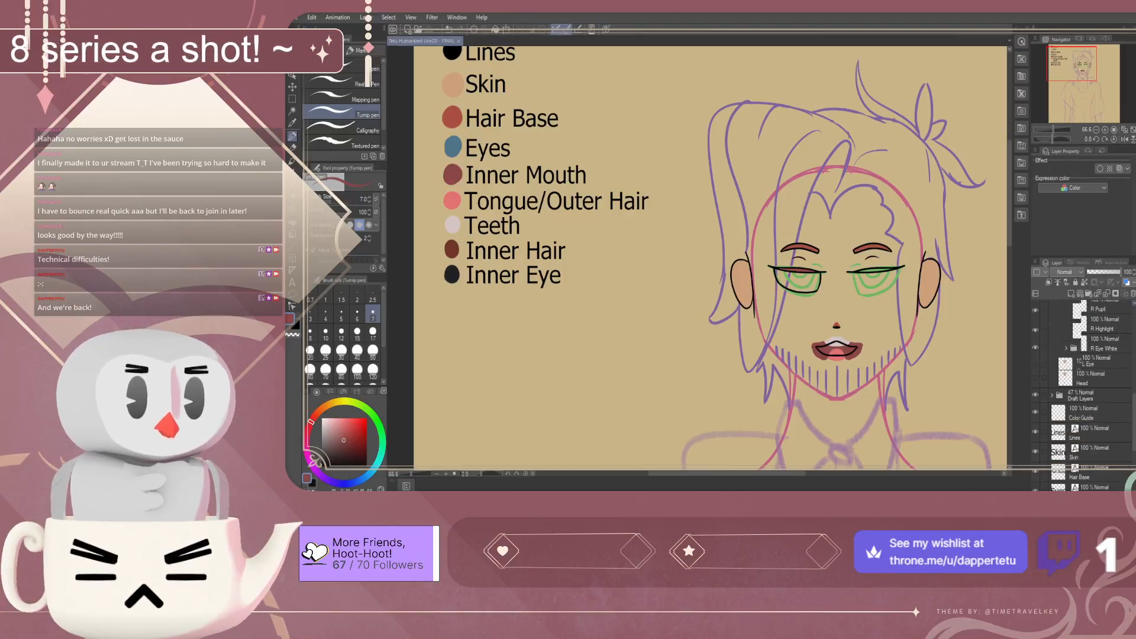
click(1092, 387)
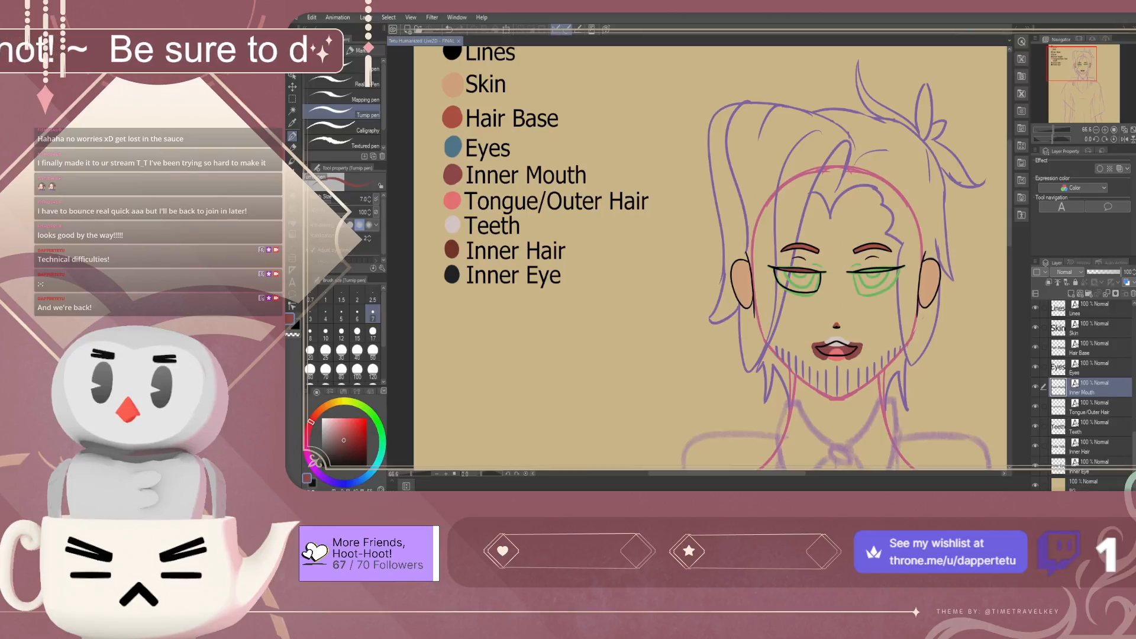
key(t)
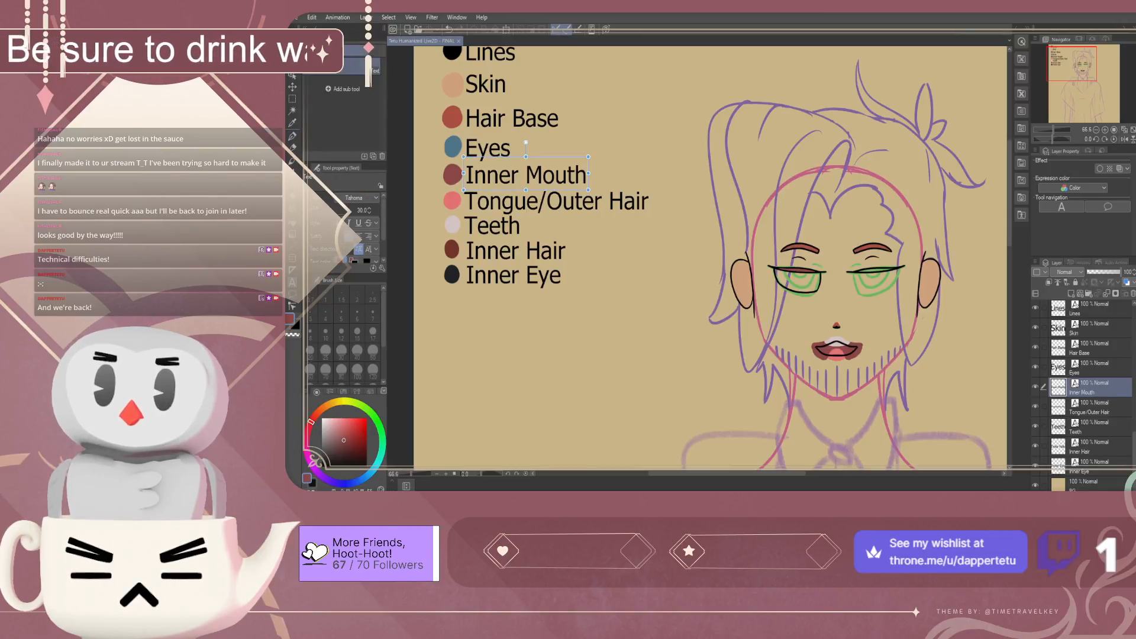
click(584, 175)
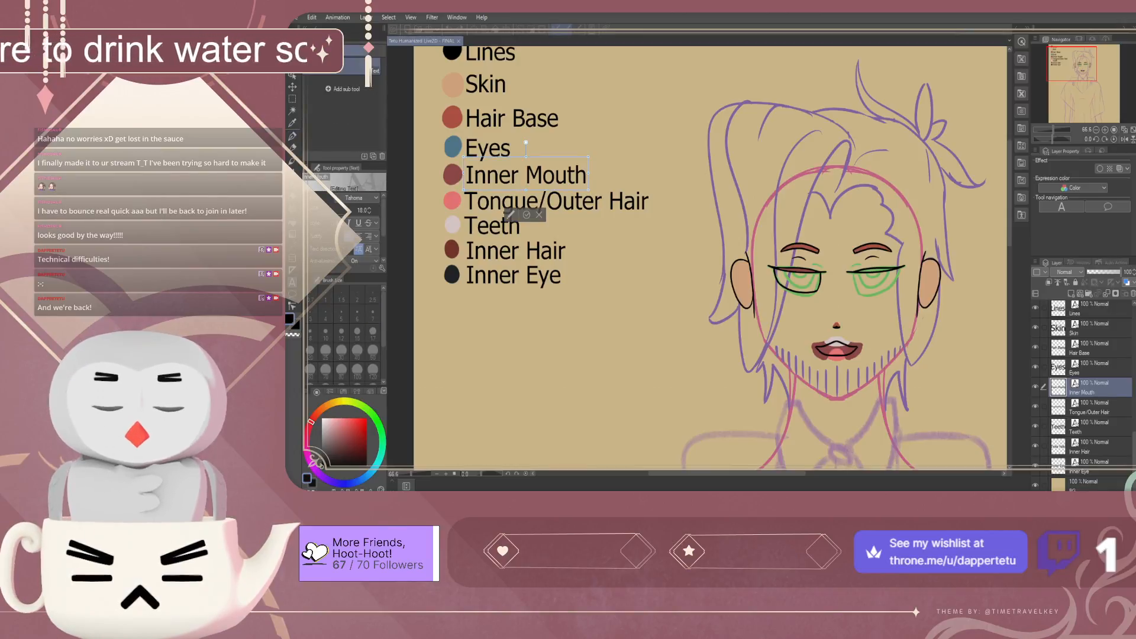
text(/T)
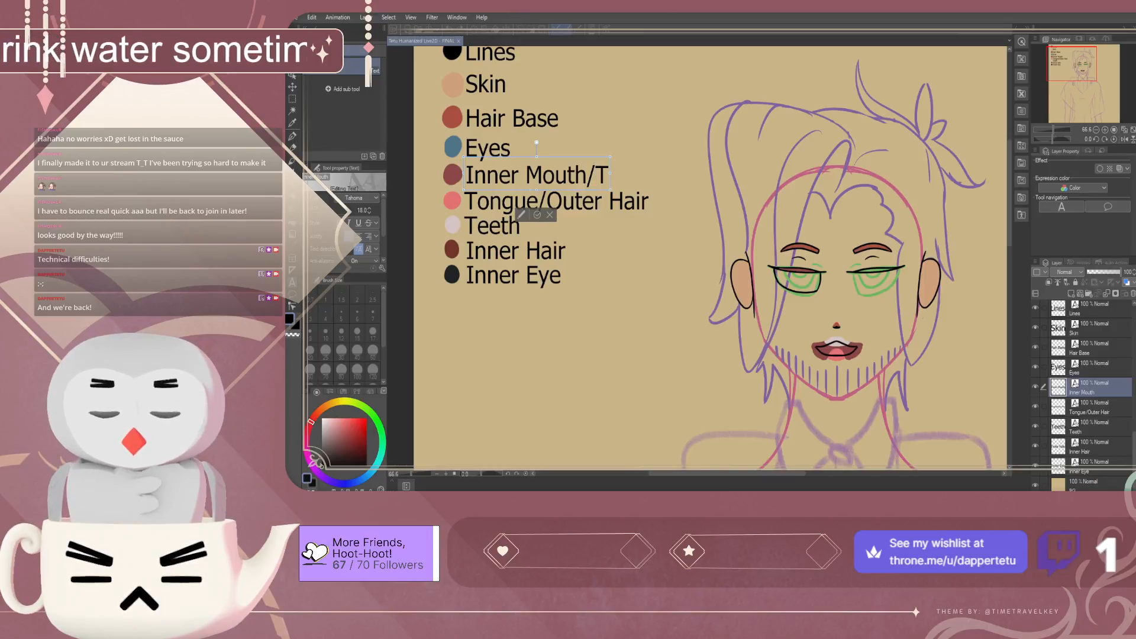
text(op Lash)
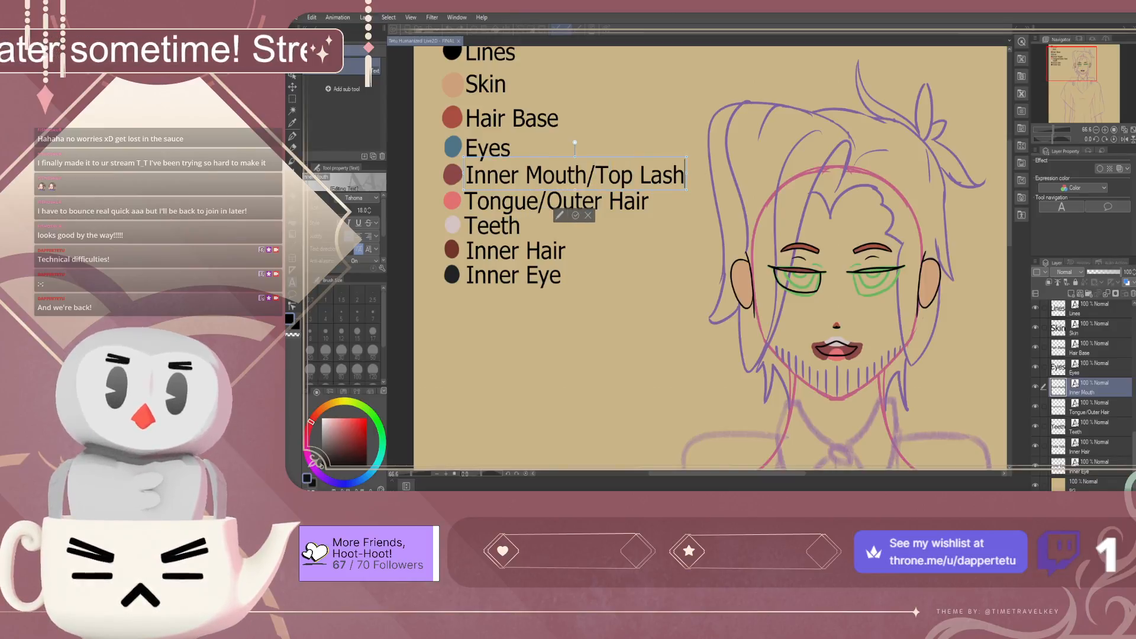
key(Escape)
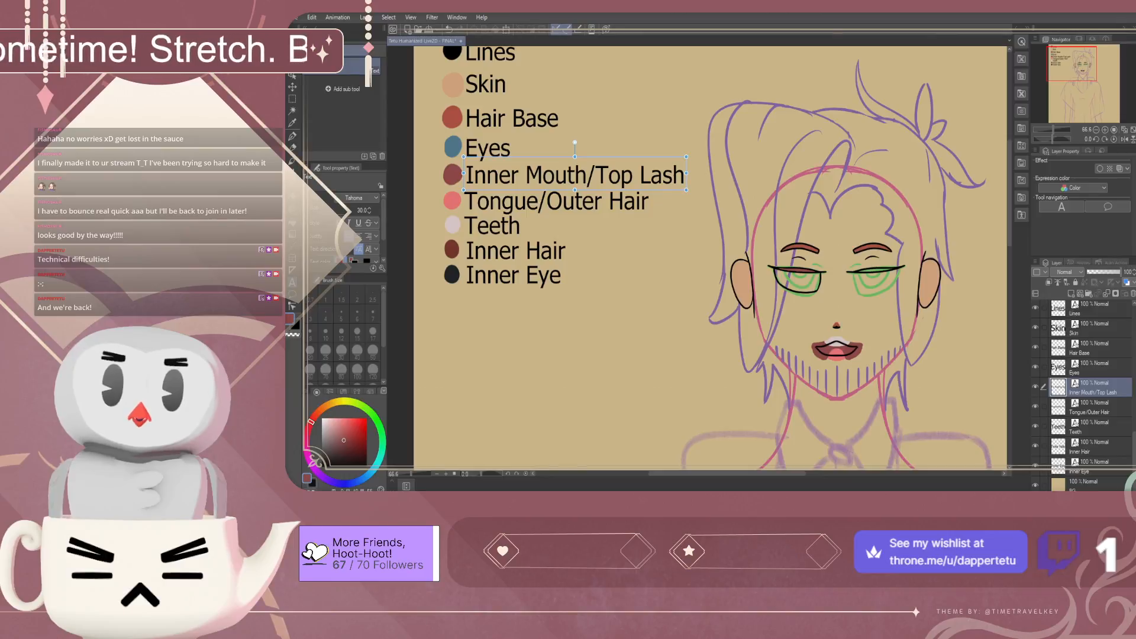
scroll(1082, 393, up, 10)
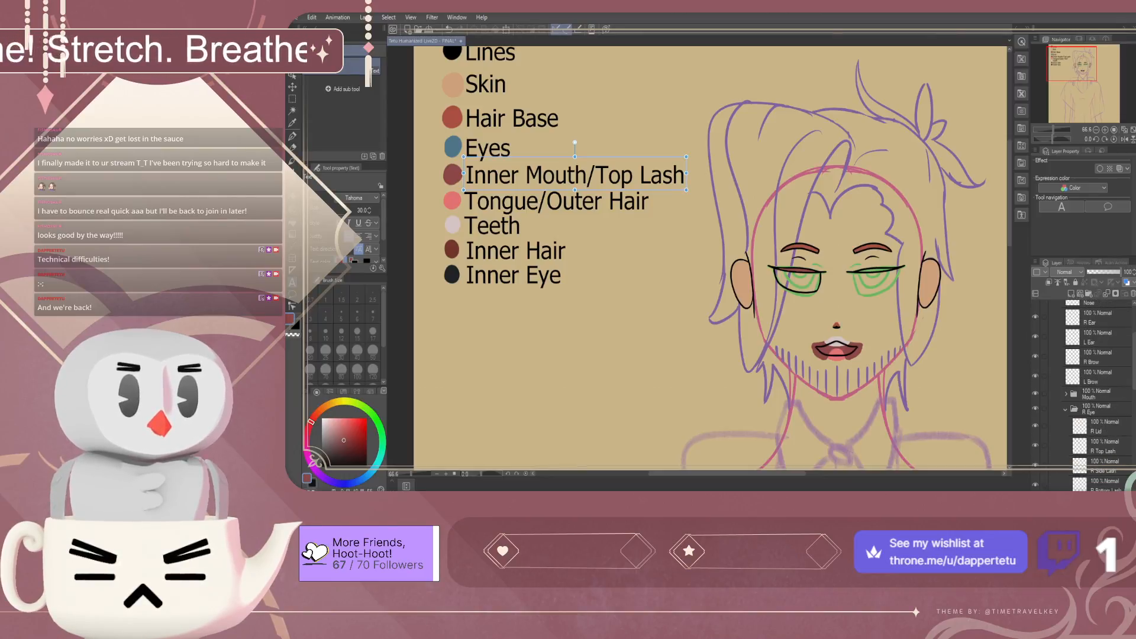
Select the R Pupil layer in the right eye folder and make it visible
scroll(1082, 393, down, 2)
click(1101, 425)
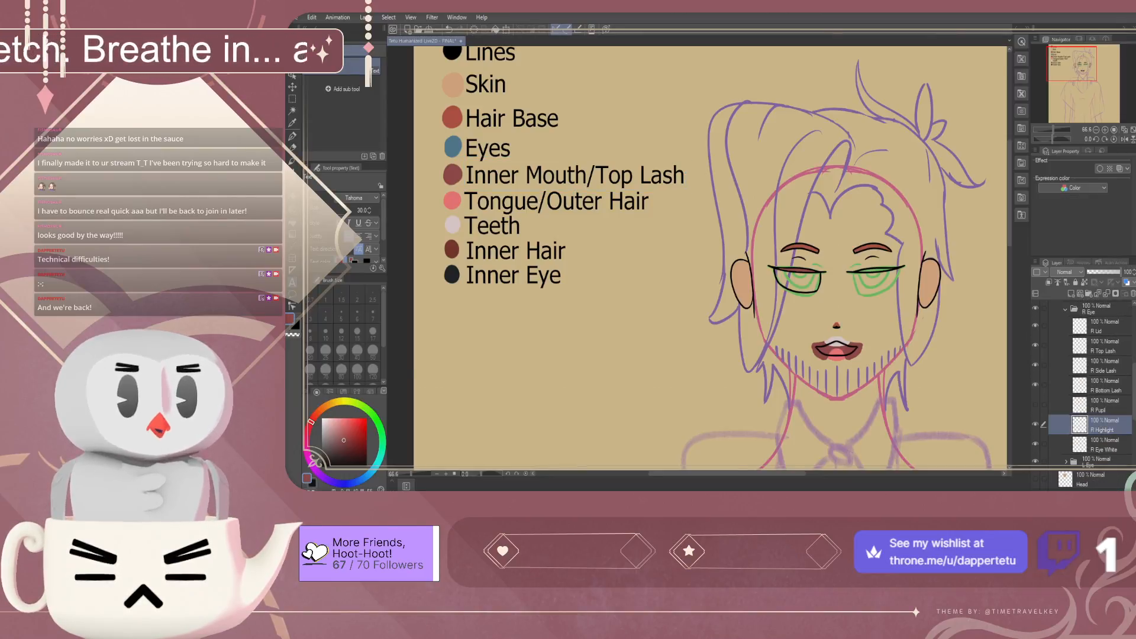
scroll(670, 261, down, 3)
scroll(1088, 394, up, 2)
click(1100, 442)
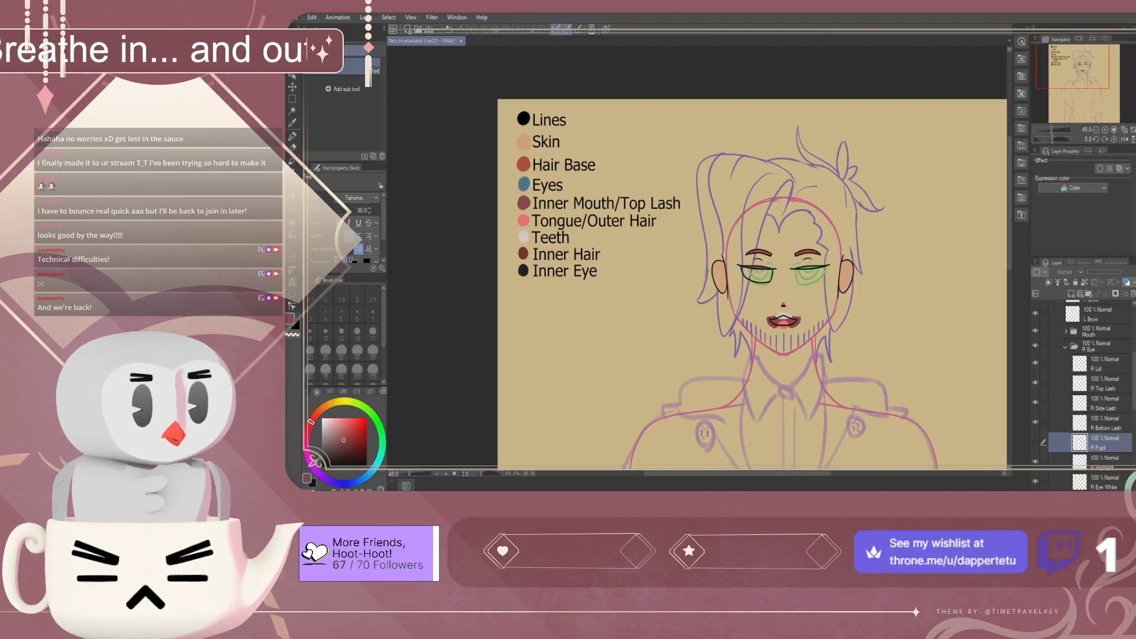
click(1035, 443)
click(1036, 443)
scroll(782, 279, up, 4)
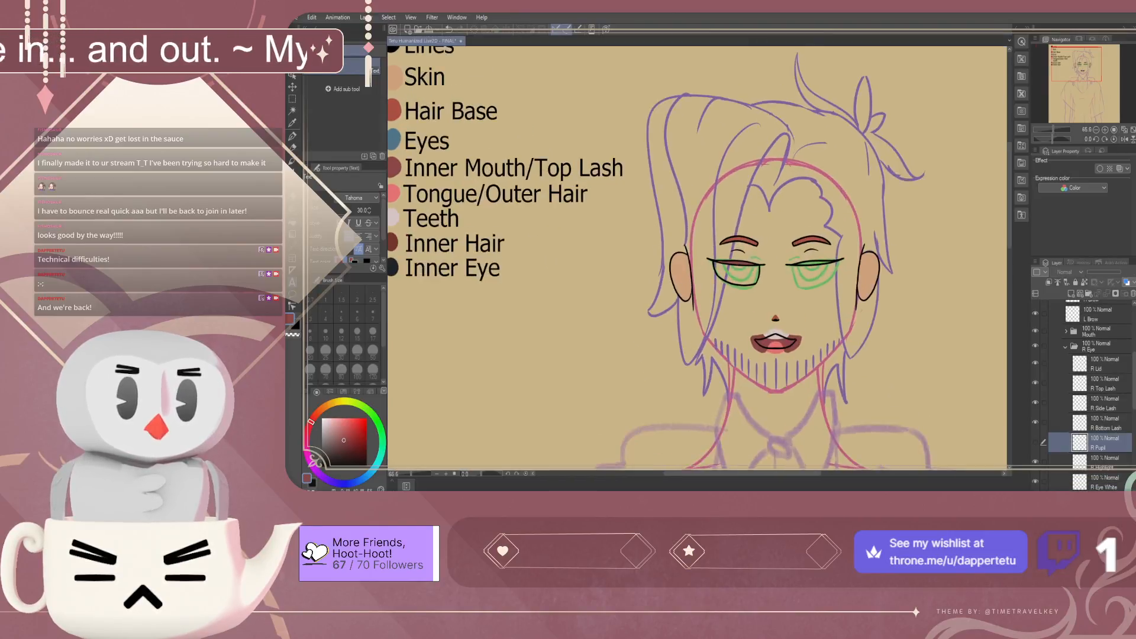
scroll(762, 289, up, 1)
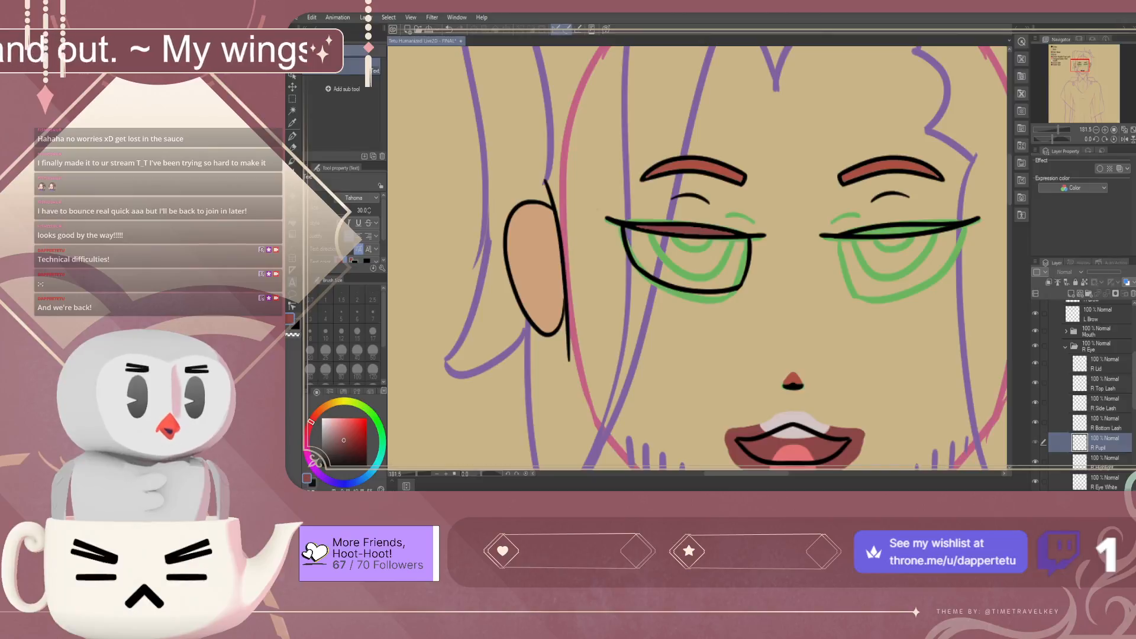
click(1035, 442)
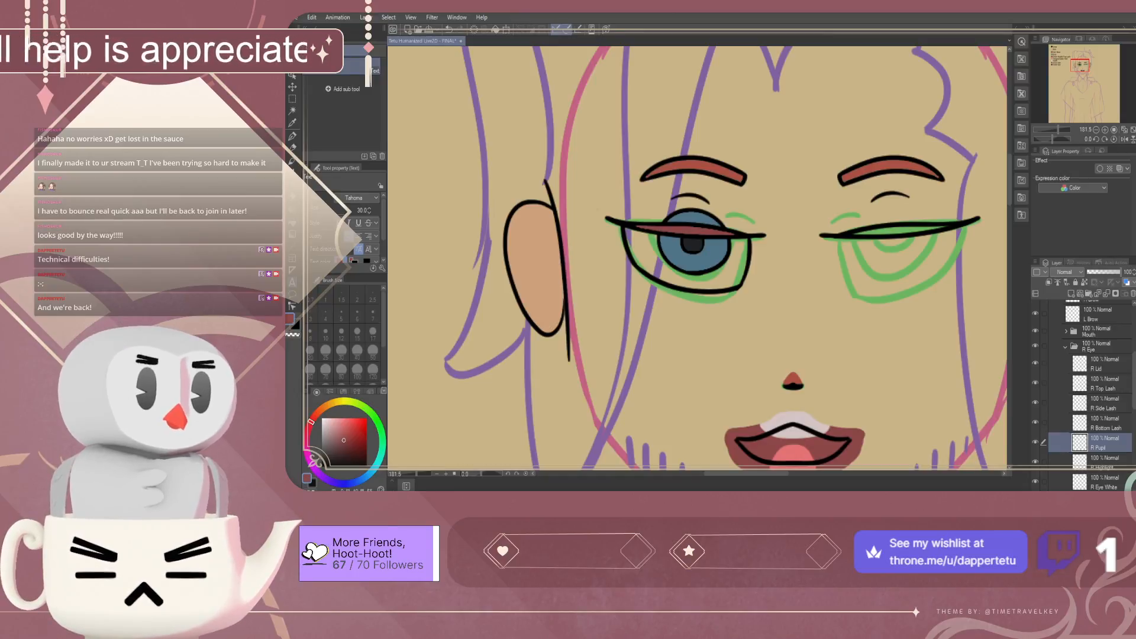
Move the R Highlight layer above R Pupil and paint a highlight on each side of the pupil in the pale teeth colour
click(1104, 462)
scroll(720, 270, up, 4)
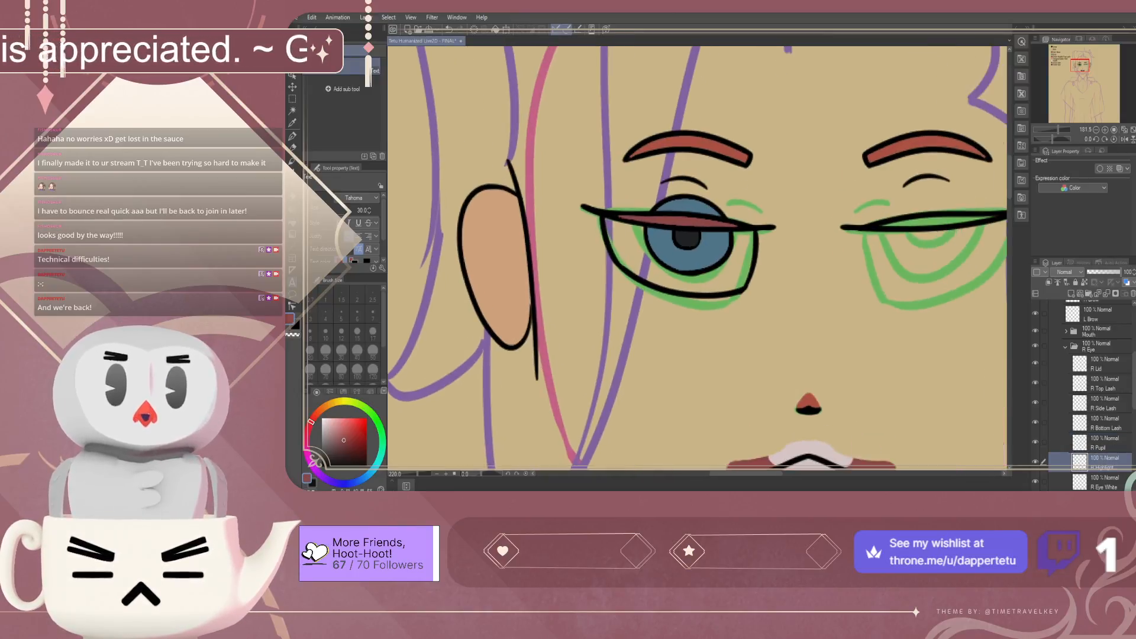
scroll(720, 271, down, 1)
scroll(720, 271, down, 3)
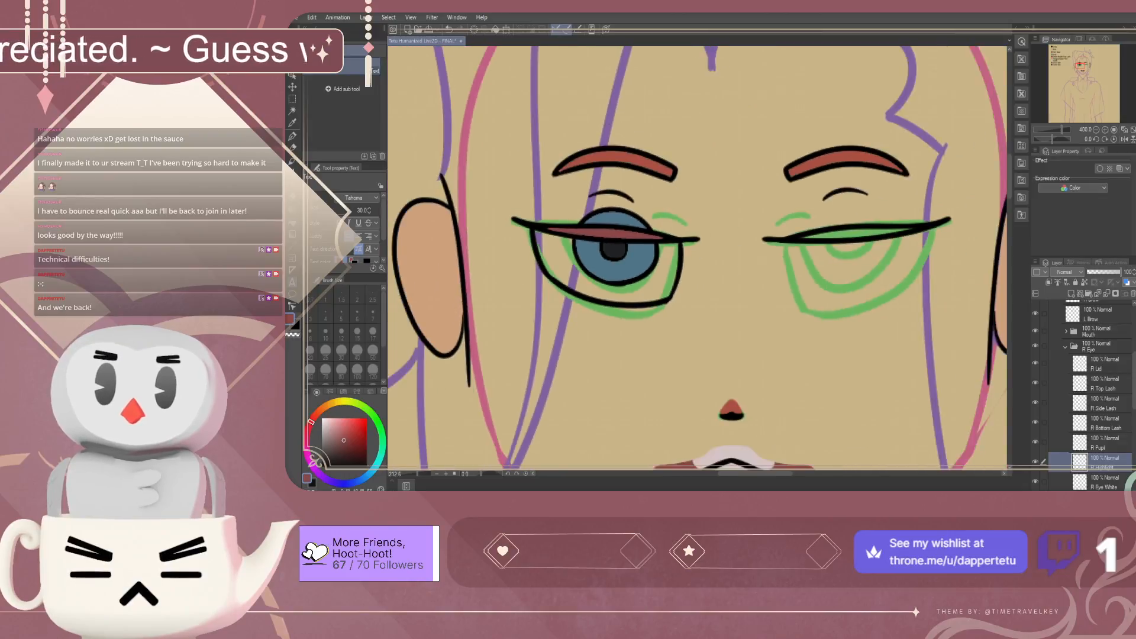
scroll(698, 261, up, 2)
scroll(698, 260, down, 3)
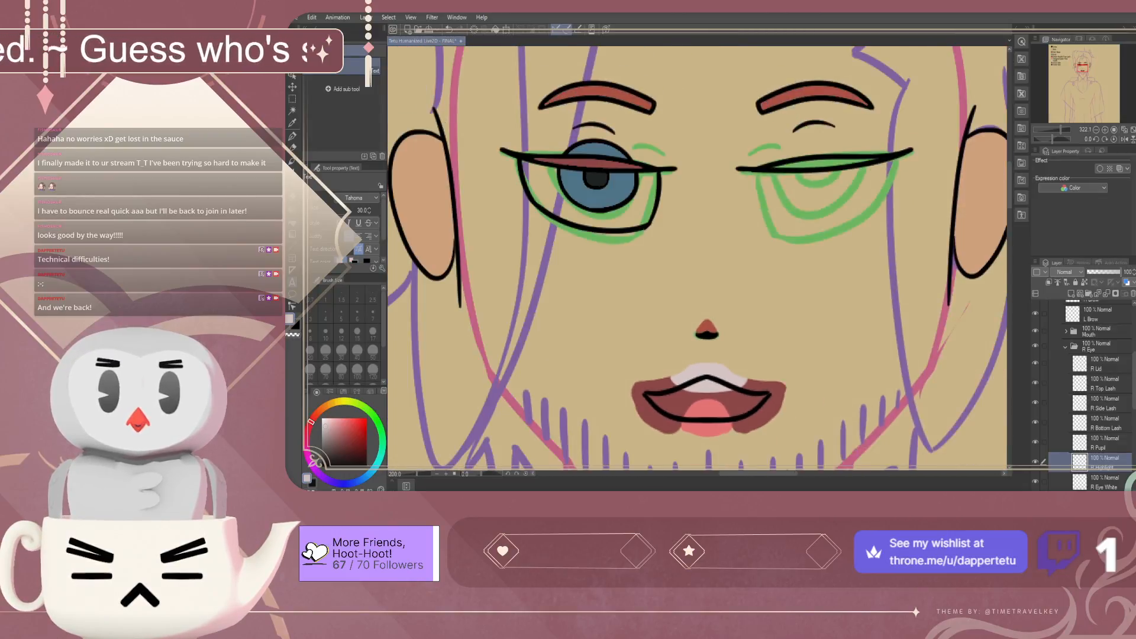
scroll(627, 233, up, 7)
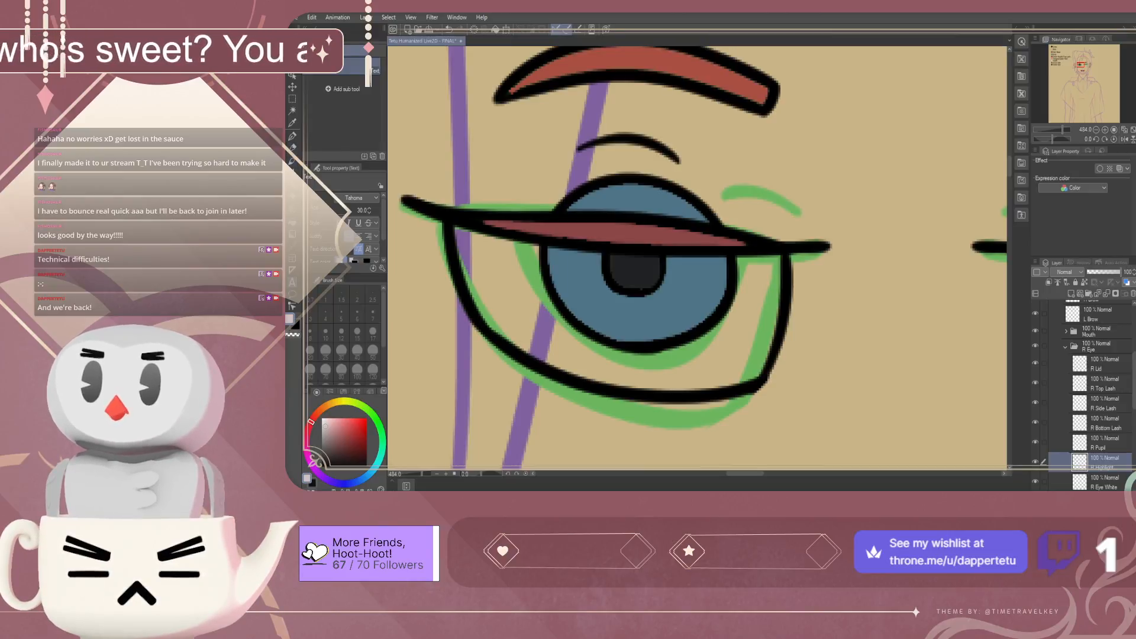
key(p)
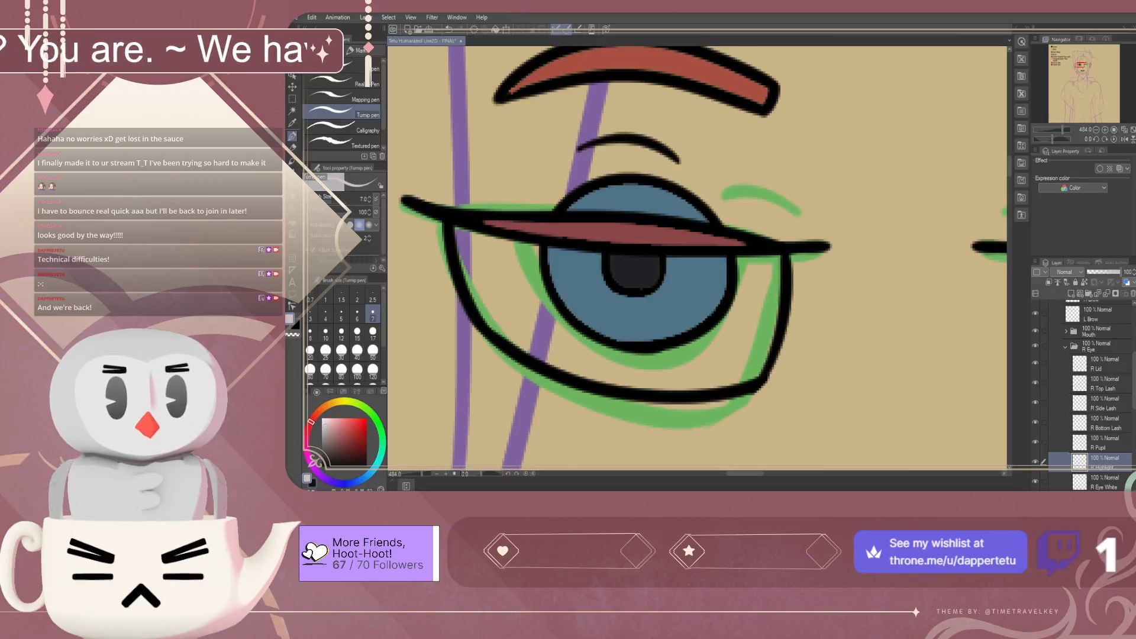
drag(1103, 462, 1103, 435)
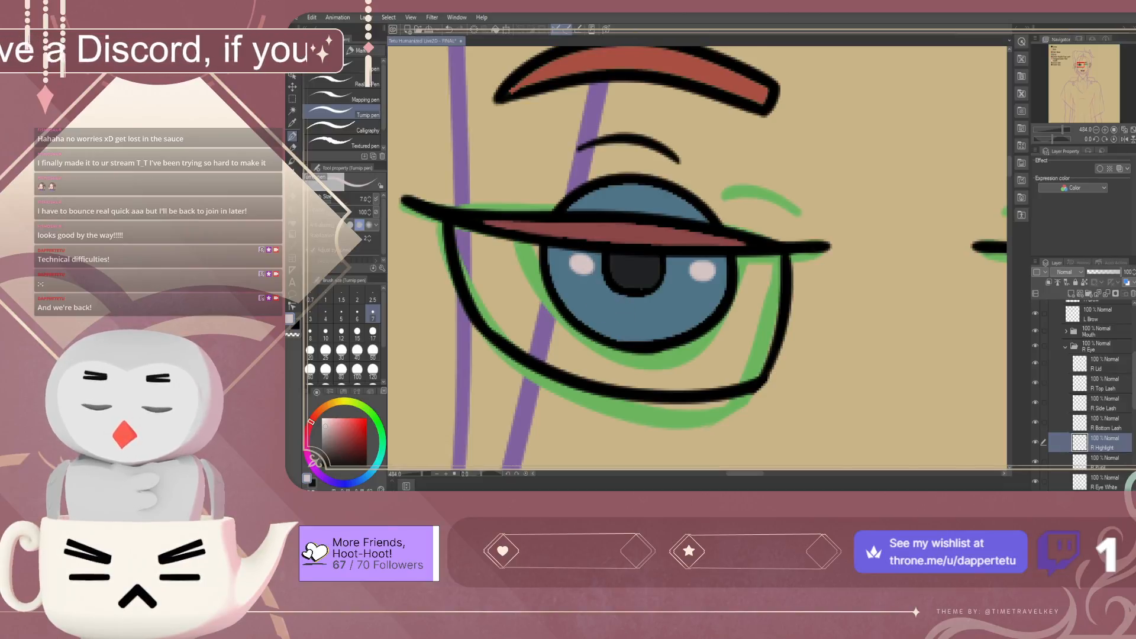
drag(583, 261, 584, 261)
key(ctrl+z)
Examine the iris highlights against the face and the whole figure
scroll(642, 208, down, 10)
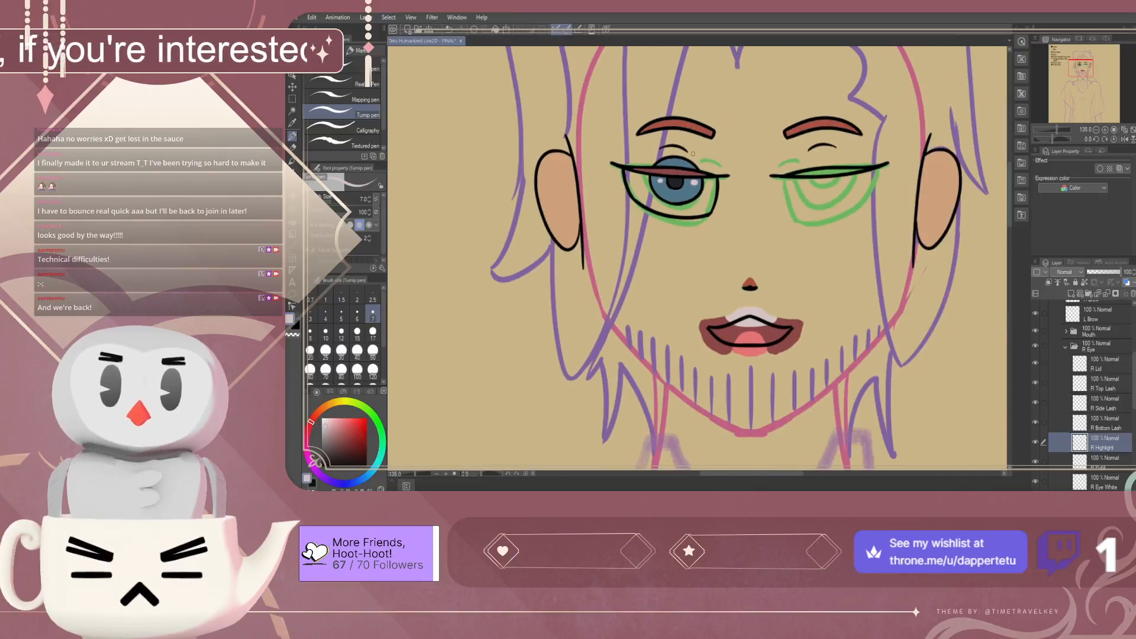
scroll(697, 243, up, 3)
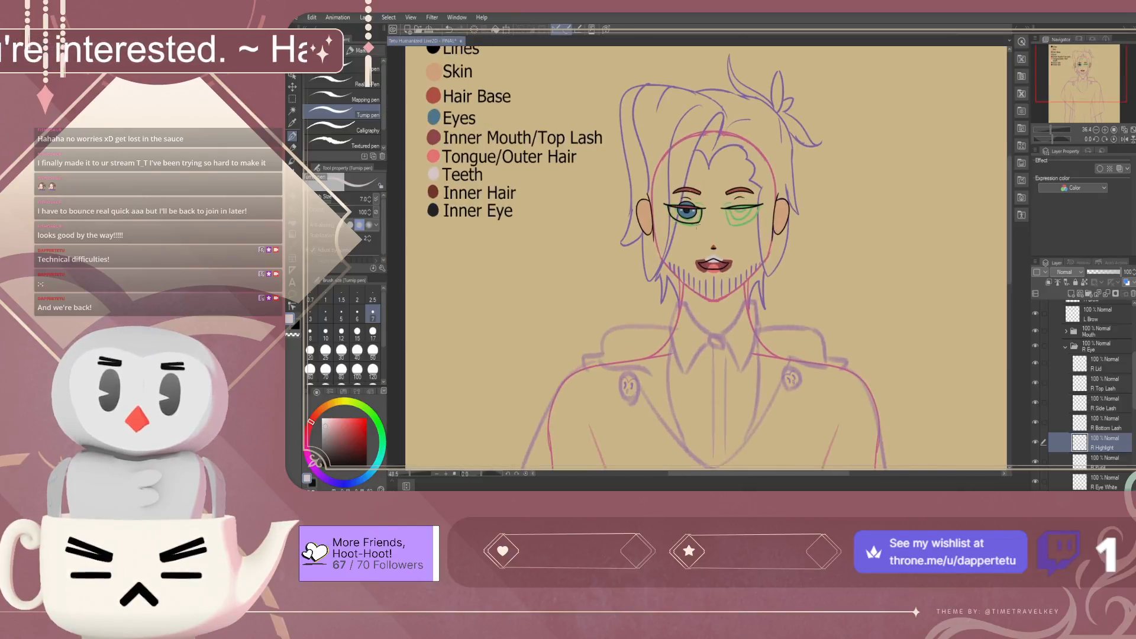
scroll(680, 239, up, 4)
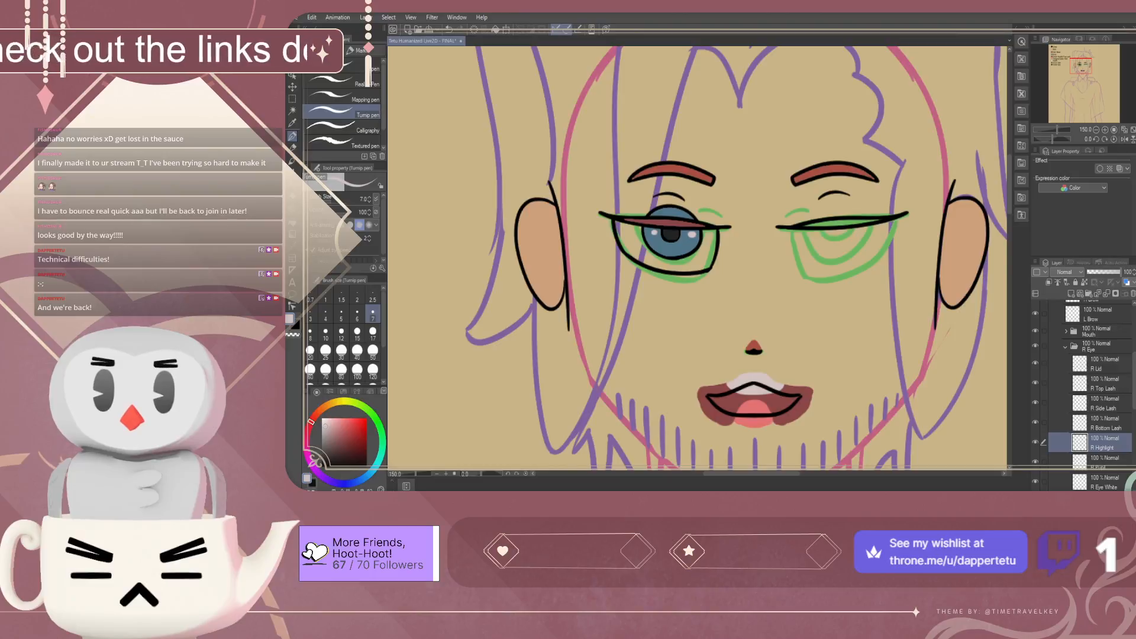
scroll(669, 231, up, 1)
scroll(684, 231, down, 4)
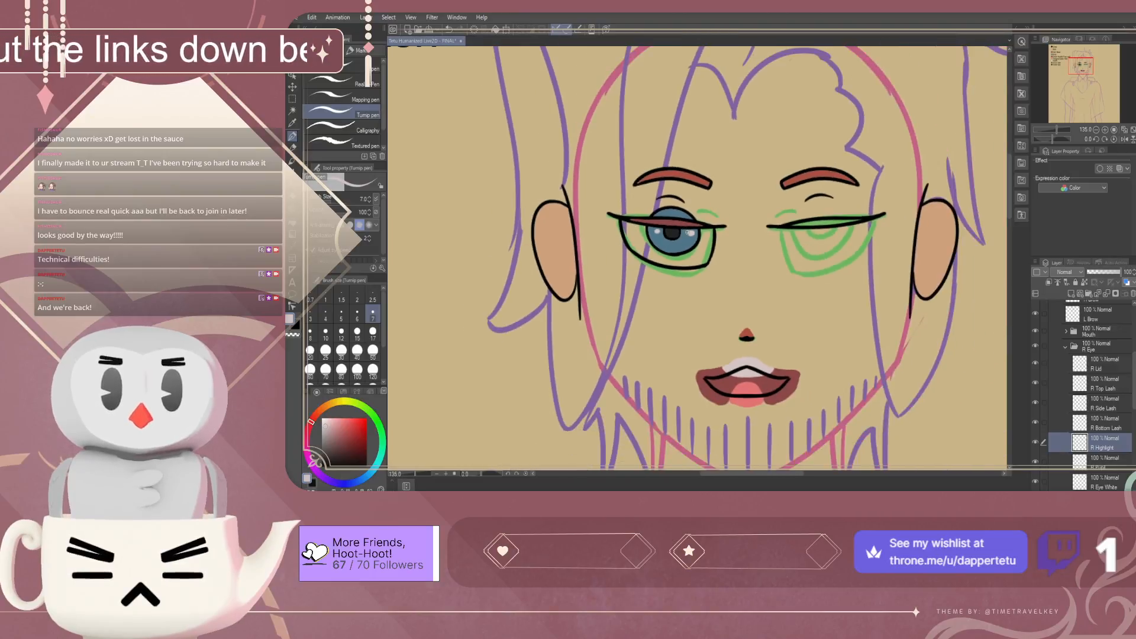
scroll(699, 271, up, 1)
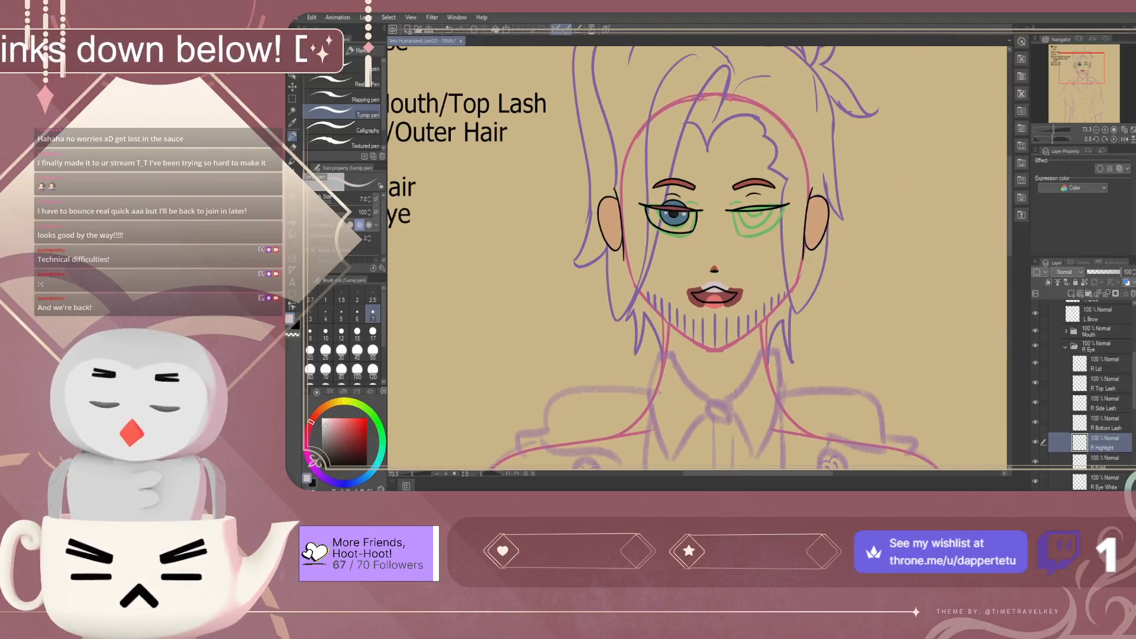
scroll(710, 261, down, 3)
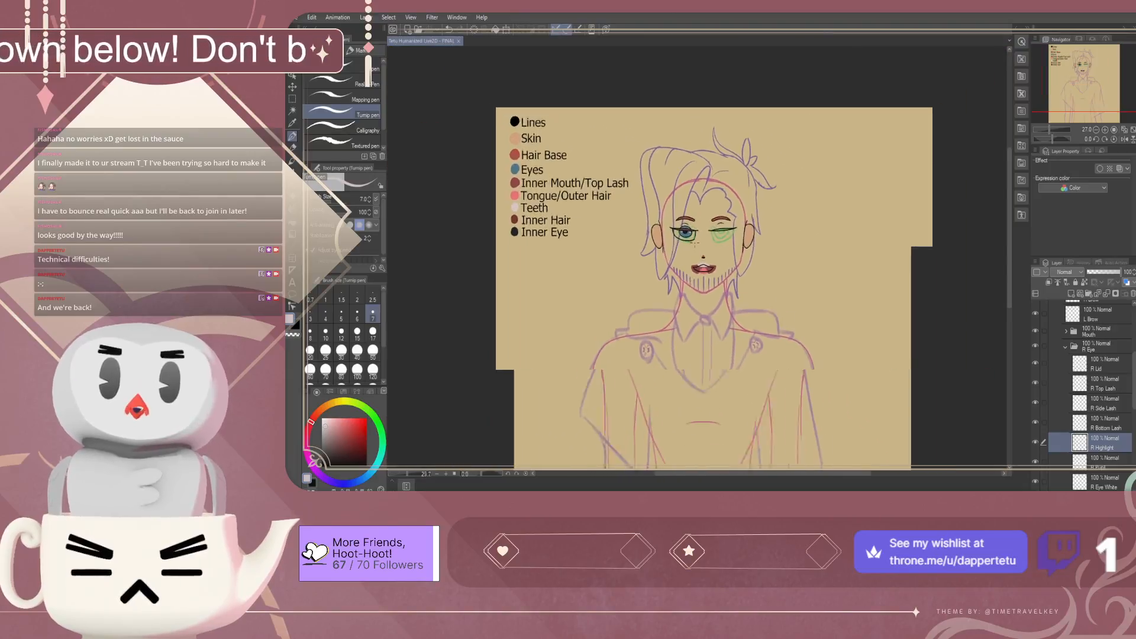
scroll(710, 260, up, 1)
scroll(709, 261, up, 3)
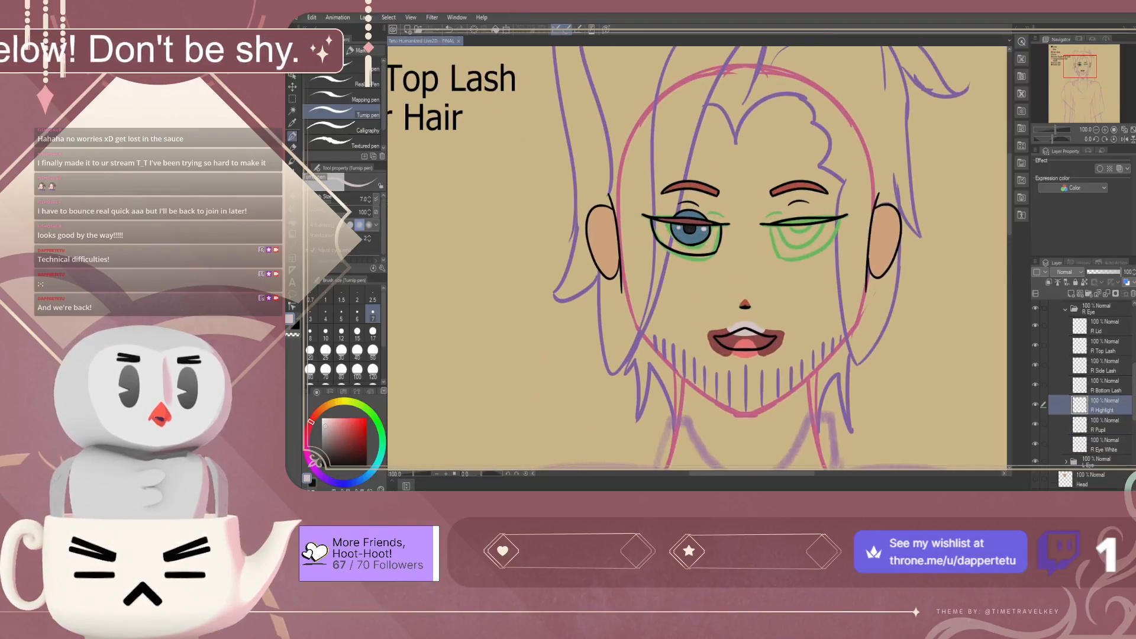
On the R Eye White layer, paint a pale border along the outside of the right eye's side and bottom outlines
click(1103, 445)
scroll(680, 228, up, 3)
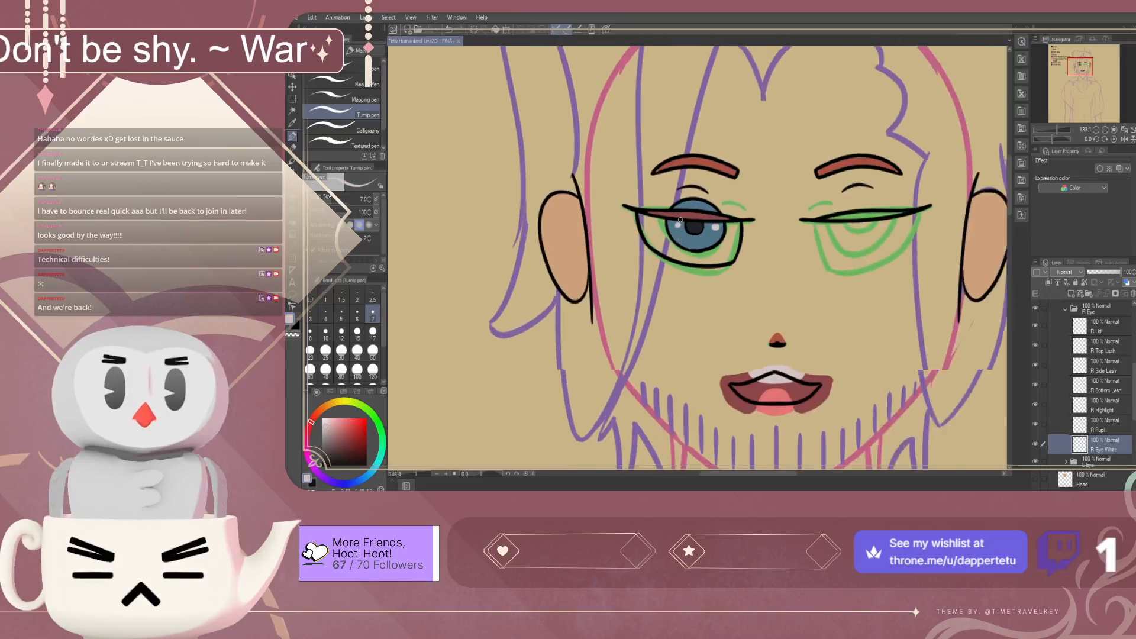
scroll(701, 244, up, 2)
scroll(701, 244, down, 1)
scroll(743, 281, up, 2)
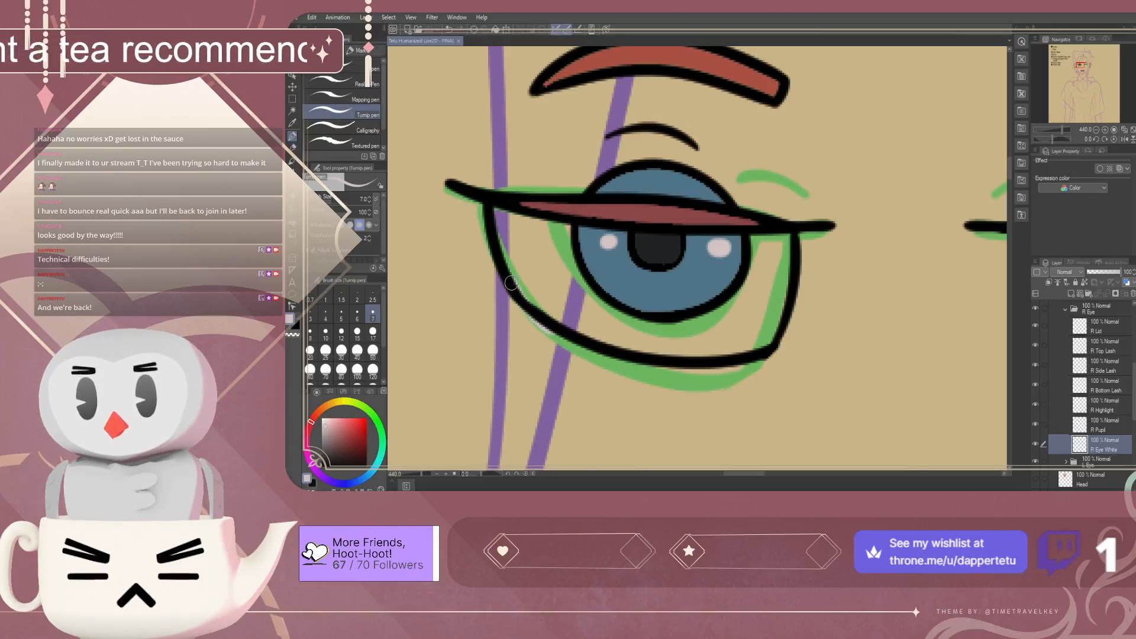
drag(512, 283, 514, 284)
key(ctrl+z)
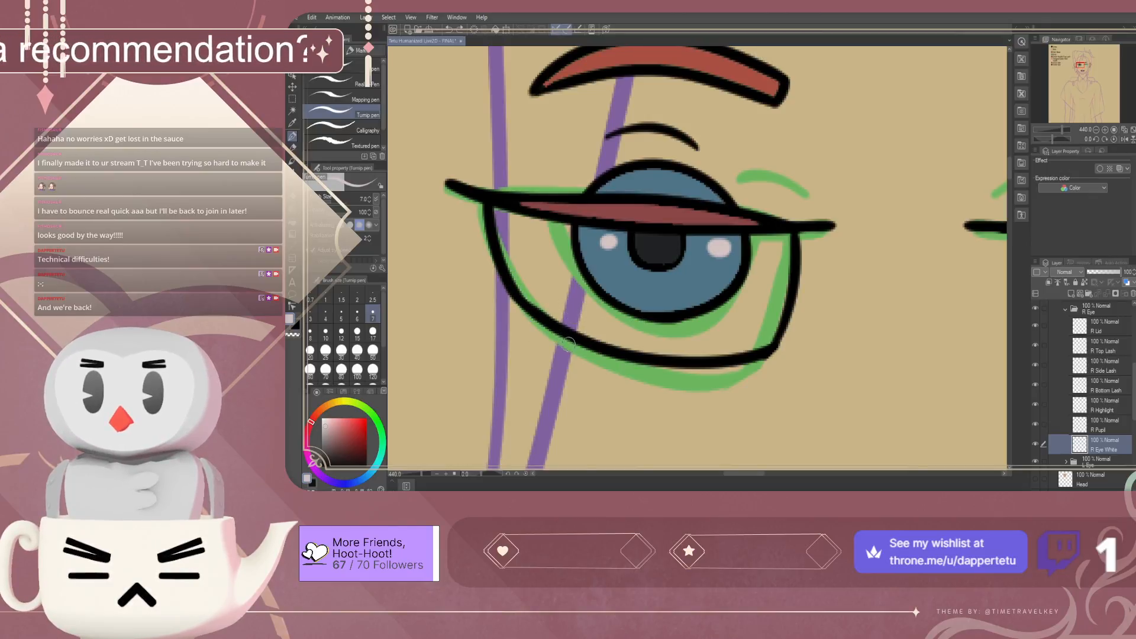
mouse_move(581, 351)
mouse_down()
mouse_move(512, 300)
mouse_move(488, 257)
mouse_move(482, 203)
mouse_up()
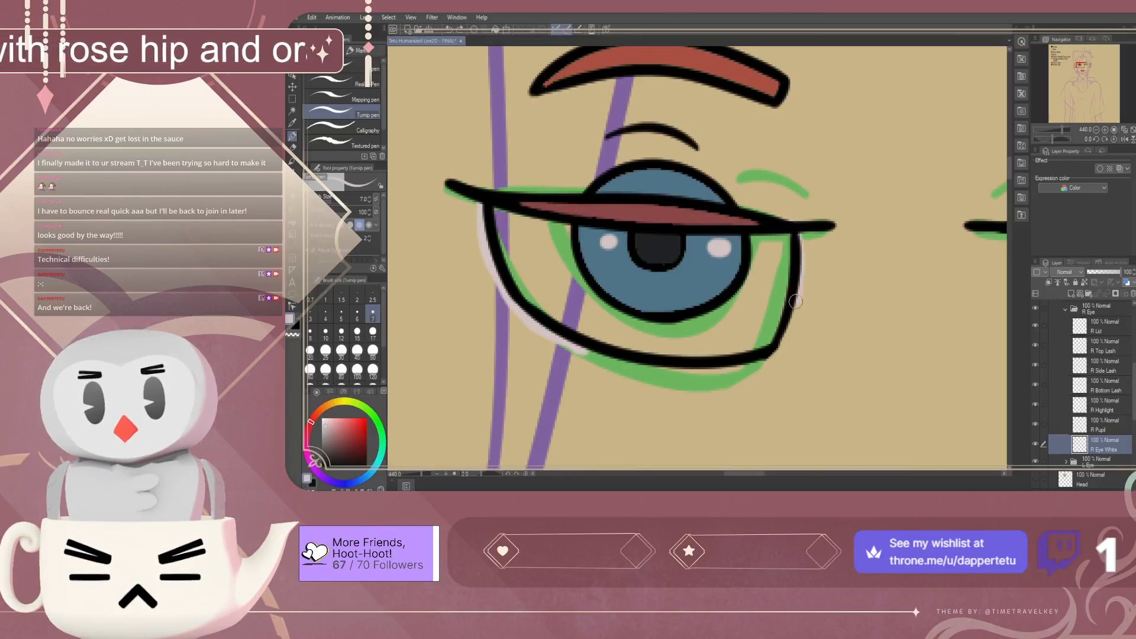
drag(792, 326, 781, 346)
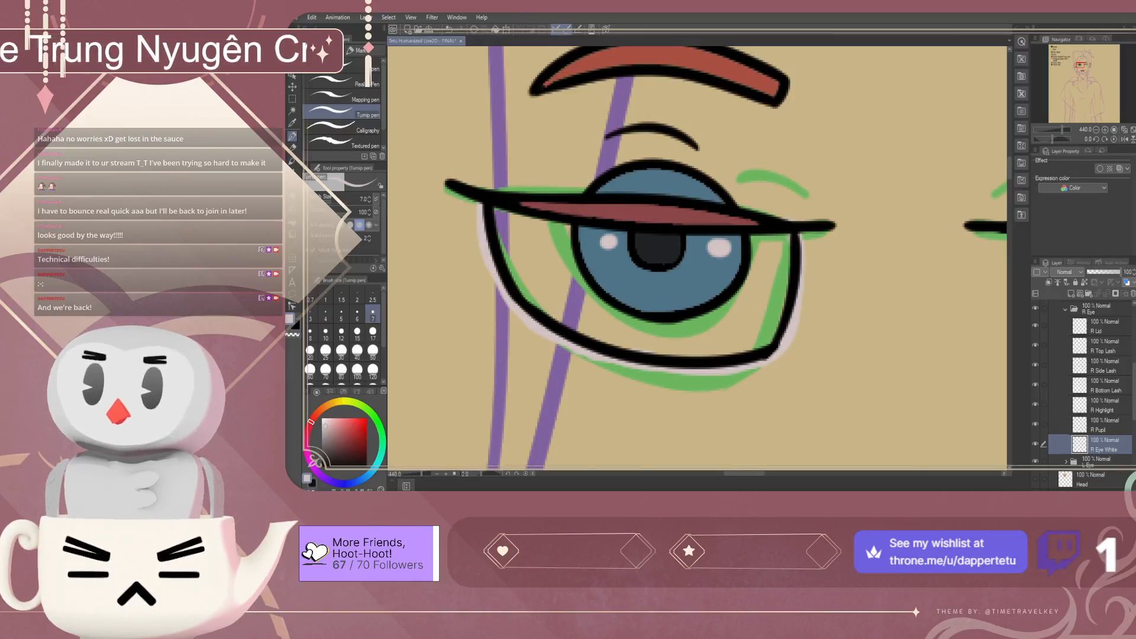
Fill the inside of the right eye white with the pale colour and show the head layer behind it
key(g)
click(521, 260)
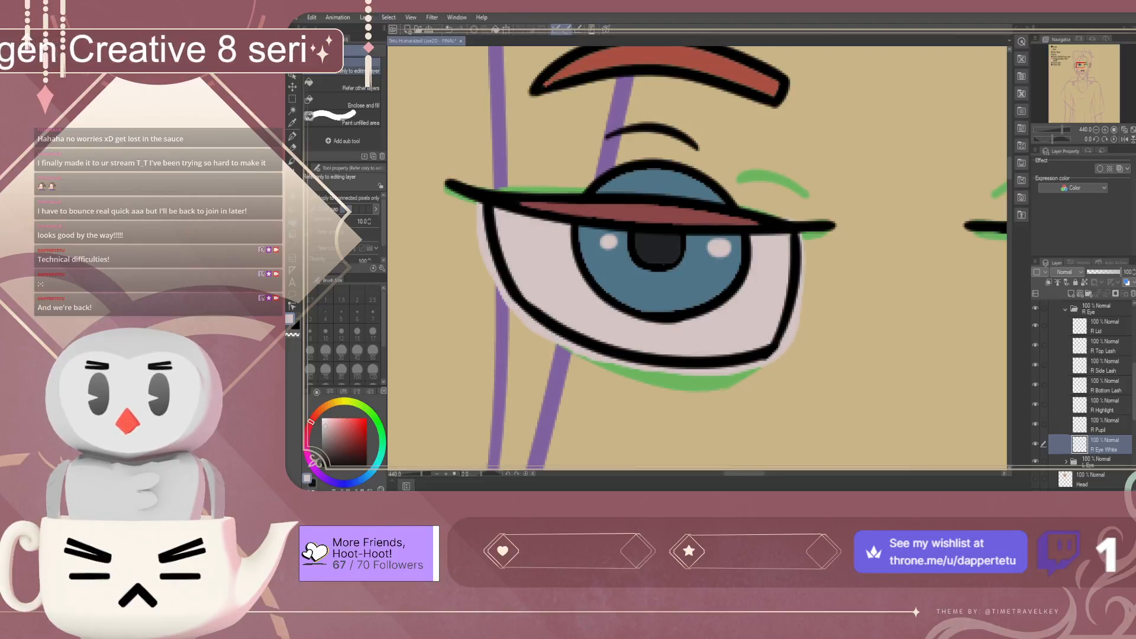
scroll(645, 266, down, 8)
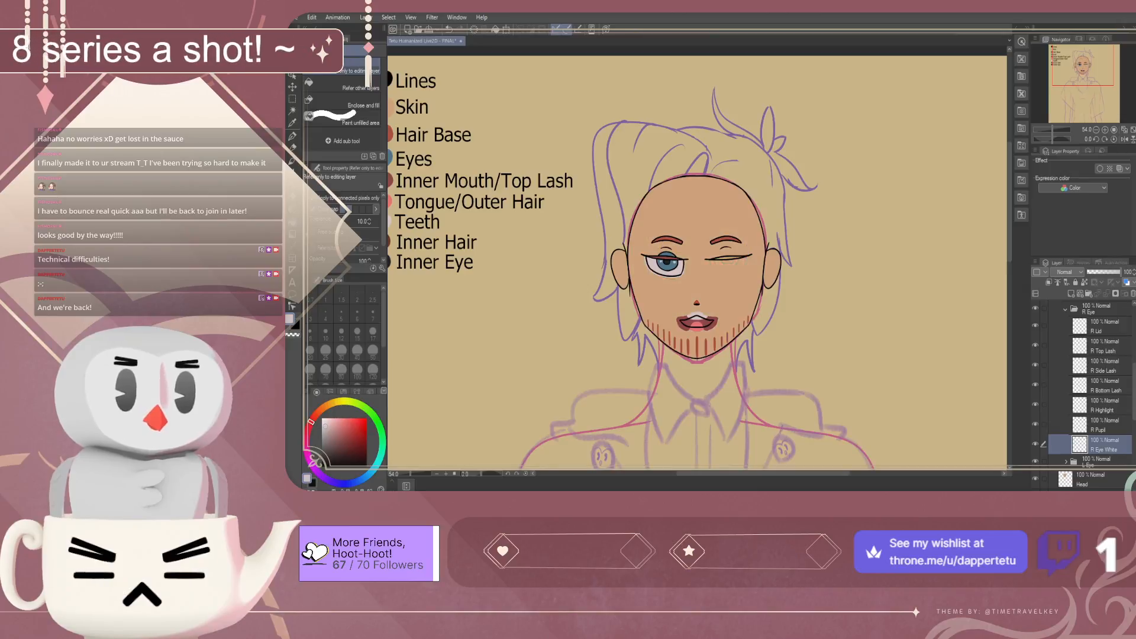
scroll(671, 270, up, 6)
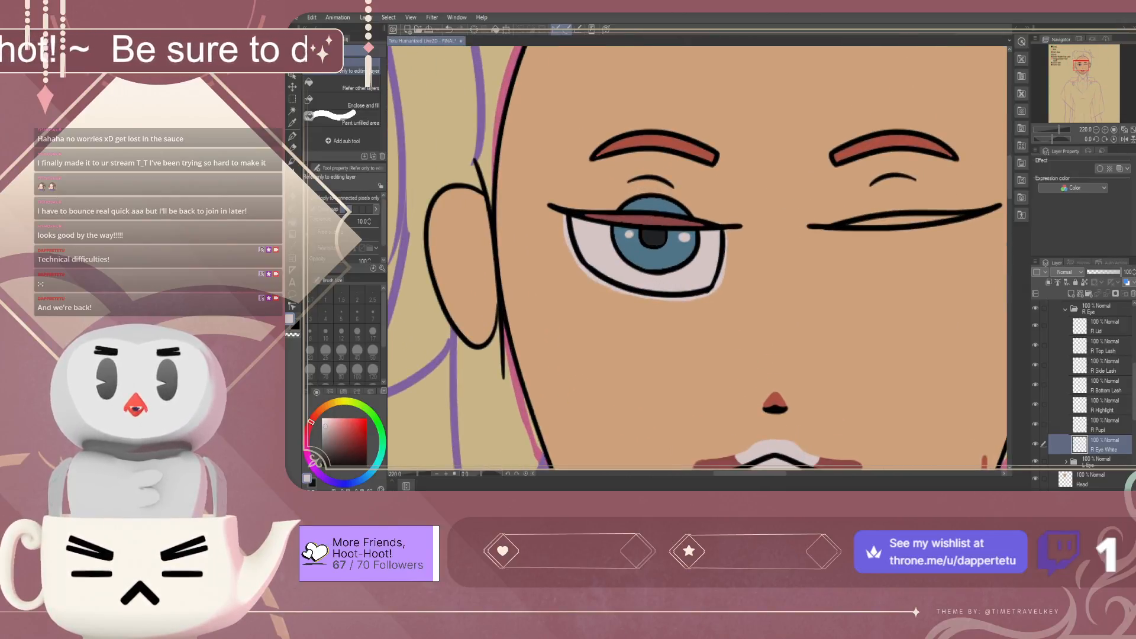
scroll(681, 278, down, 6)
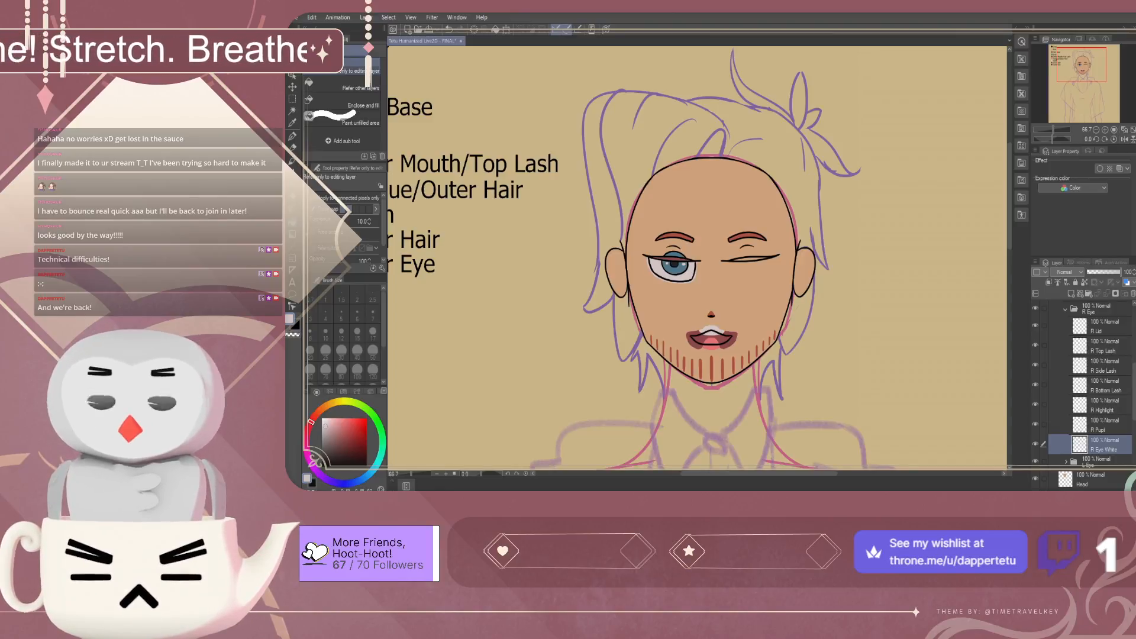
scroll(675, 272, up, 10)
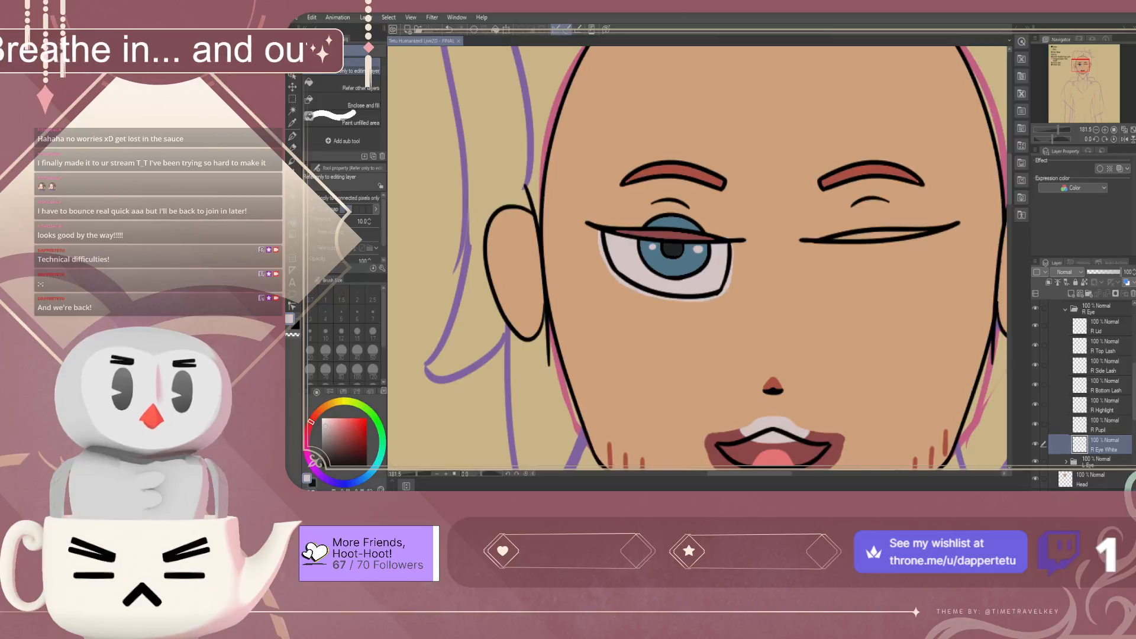
Select the R Pupil layer and choose a darker shade of the sampled iris blue
click(1106, 386)
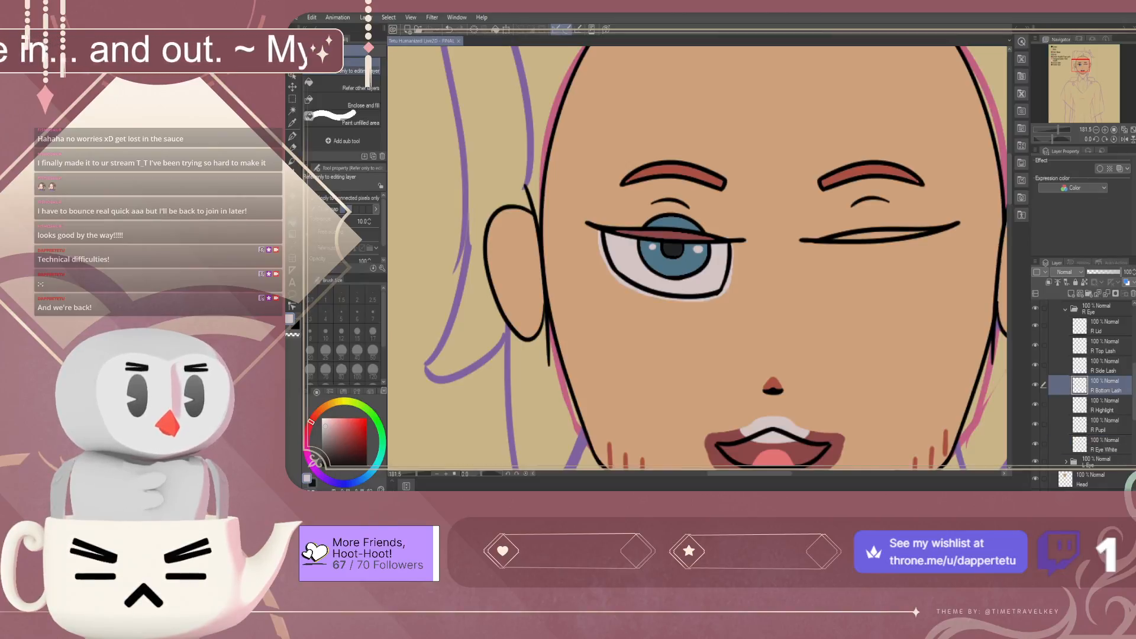
click(1104, 405)
click(1104, 445)
click(1104, 425)
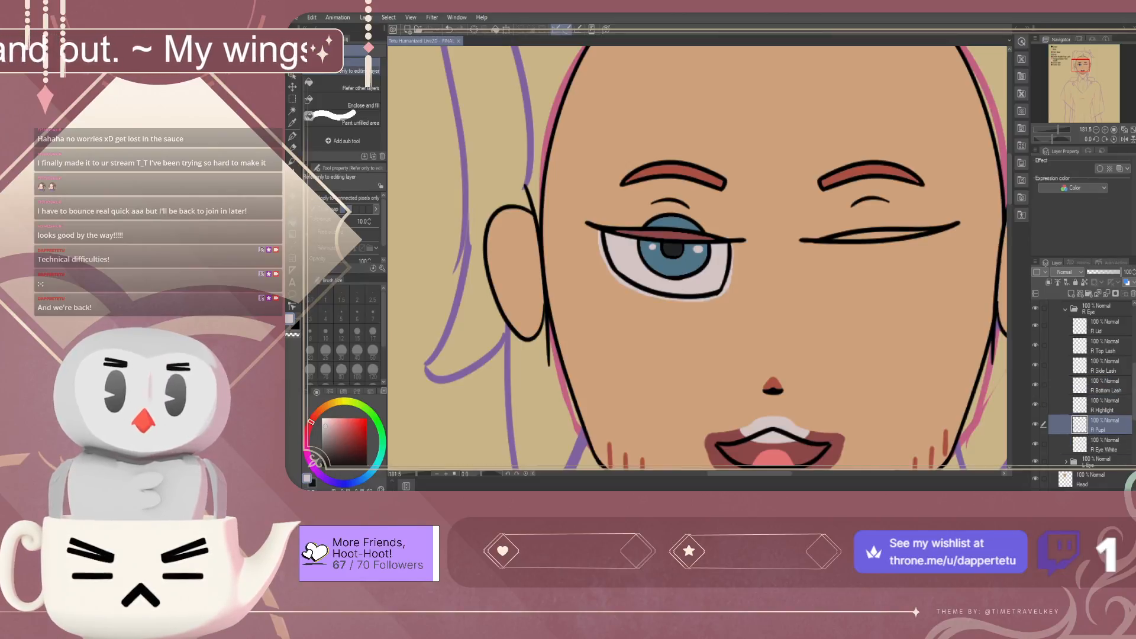
alt+click(675, 268)
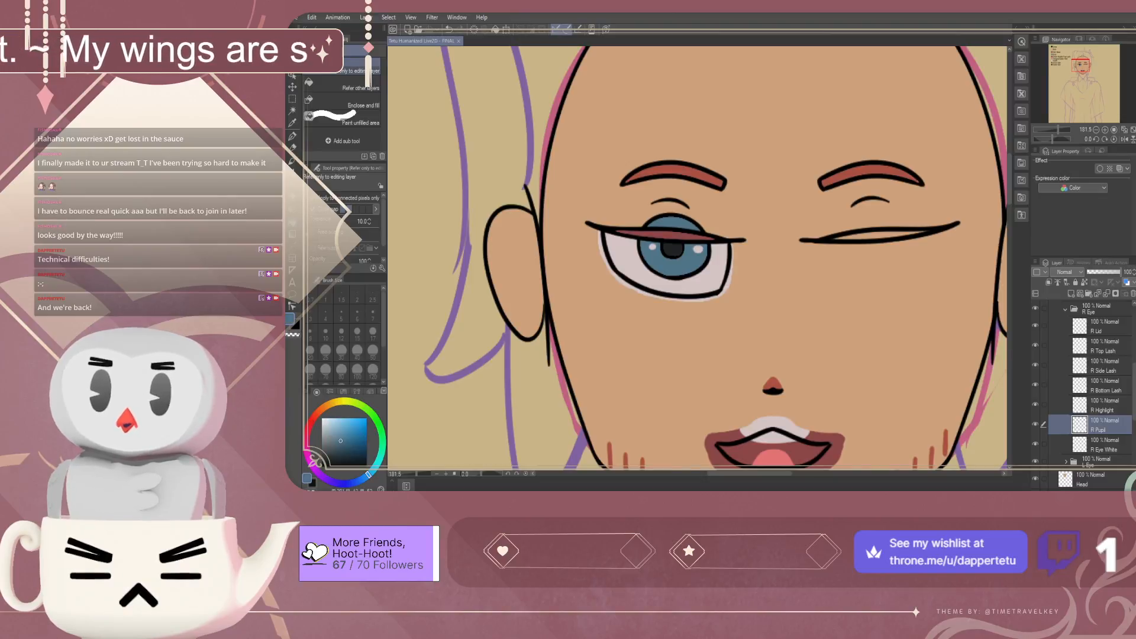
scroll(681, 262, up, 5)
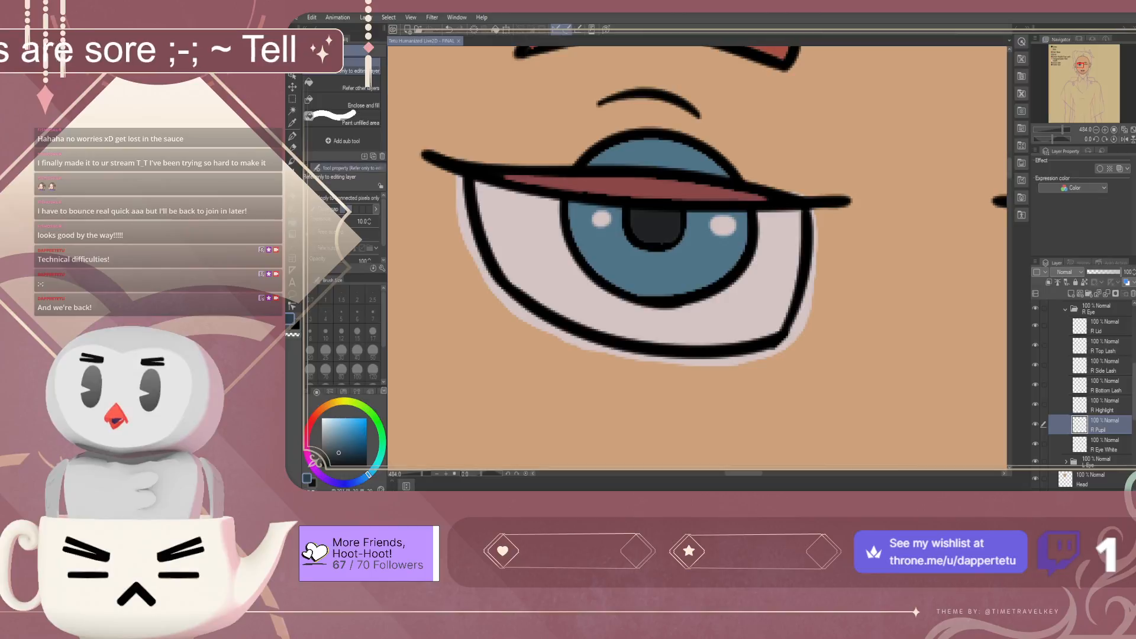
Paint a darker blue arc in the iris around the lower half of the right pupil, undoing and redrawing strokes until it curves evenly
key(p)
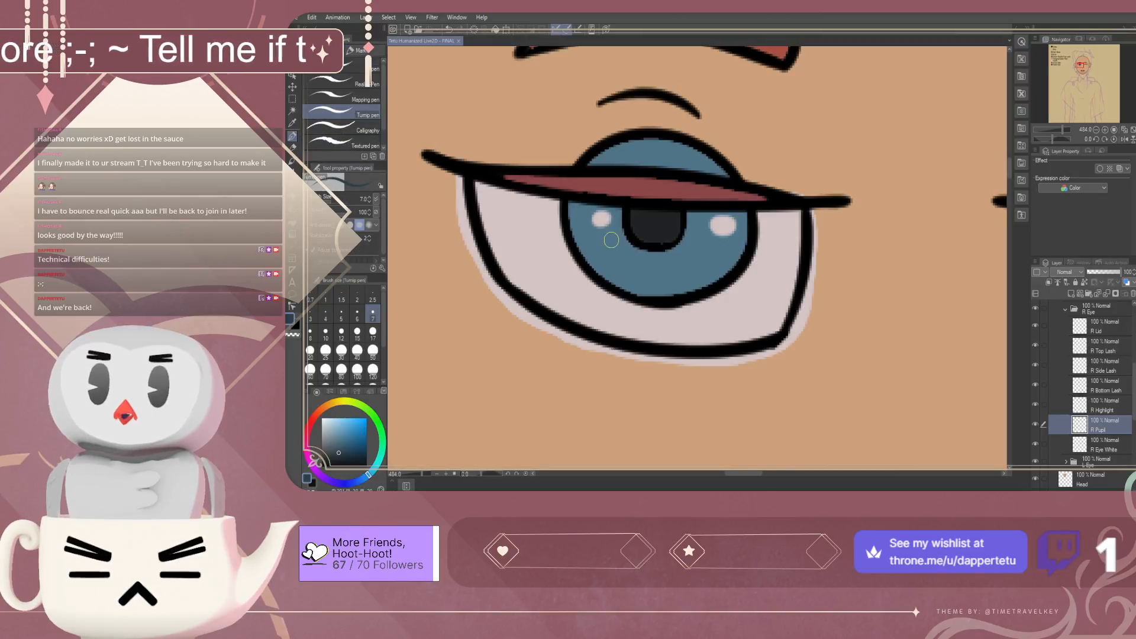
drag(646, 262, 616, 220)
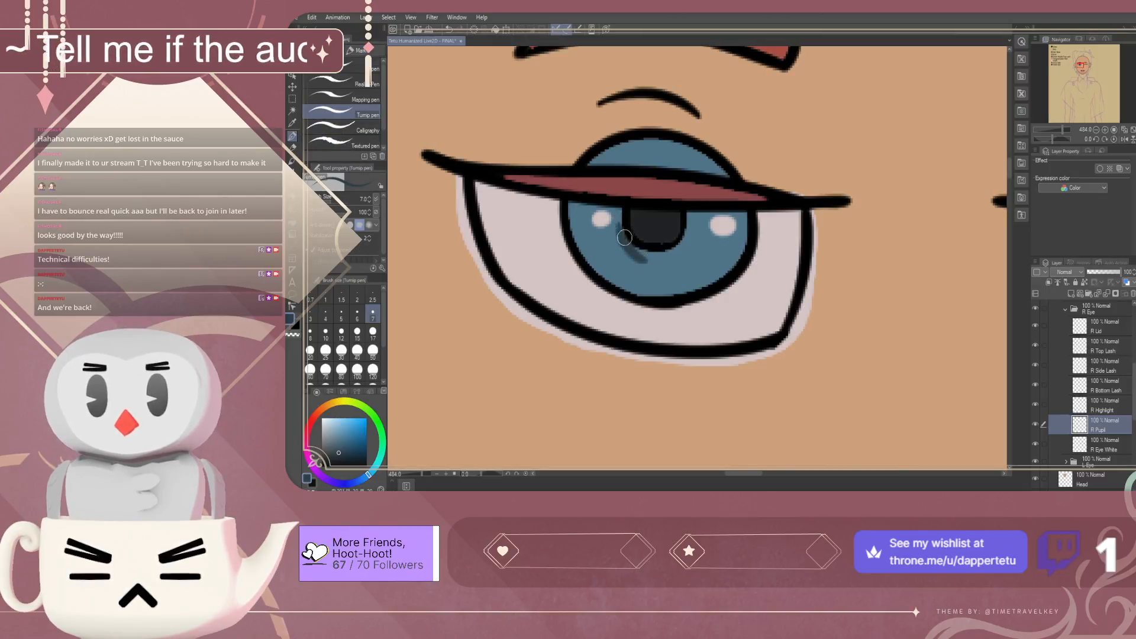
drag(641, 262, 618, 219)
key(ctrl+z)
key(ctrl+z)
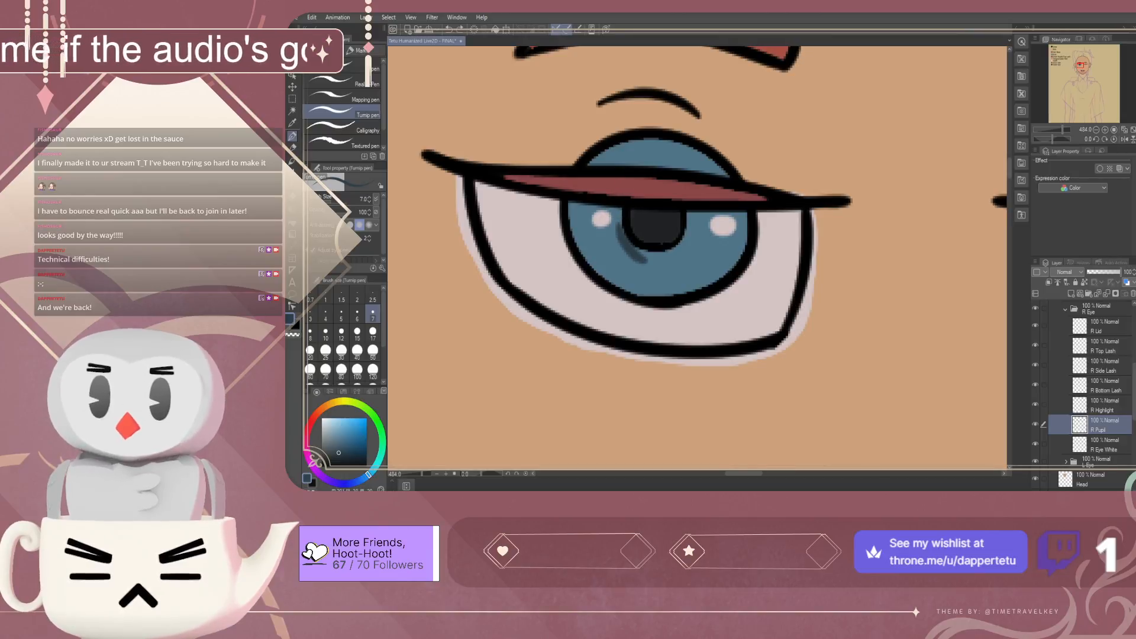
drag(641, 265, 619, 211)
key(ctrl+z)
mouse_move(635, 262)
mouse_down()
mouse_move(605, 230)
mouse_move(689, 197)
mouse_up()
key(ctrl+z)
mouse_move(606, 203)
mouse_down()
mouse_move(691, 165)
mouse_move(696, 202)
mouse_up()
key(ctrl+z)
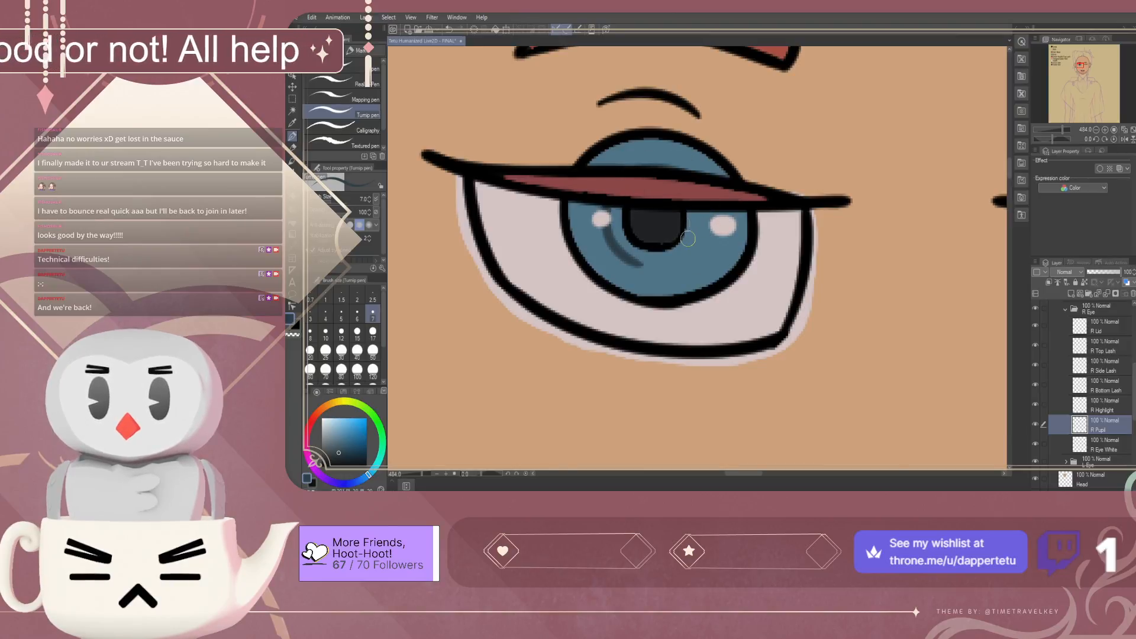
drag(632, 255, 713, 240)
key(ctrl+z)
mouse_move(621, 256)
mouse_down()
mouse_move(652, 267)
mouse_move(685, 241)
mouse_up()
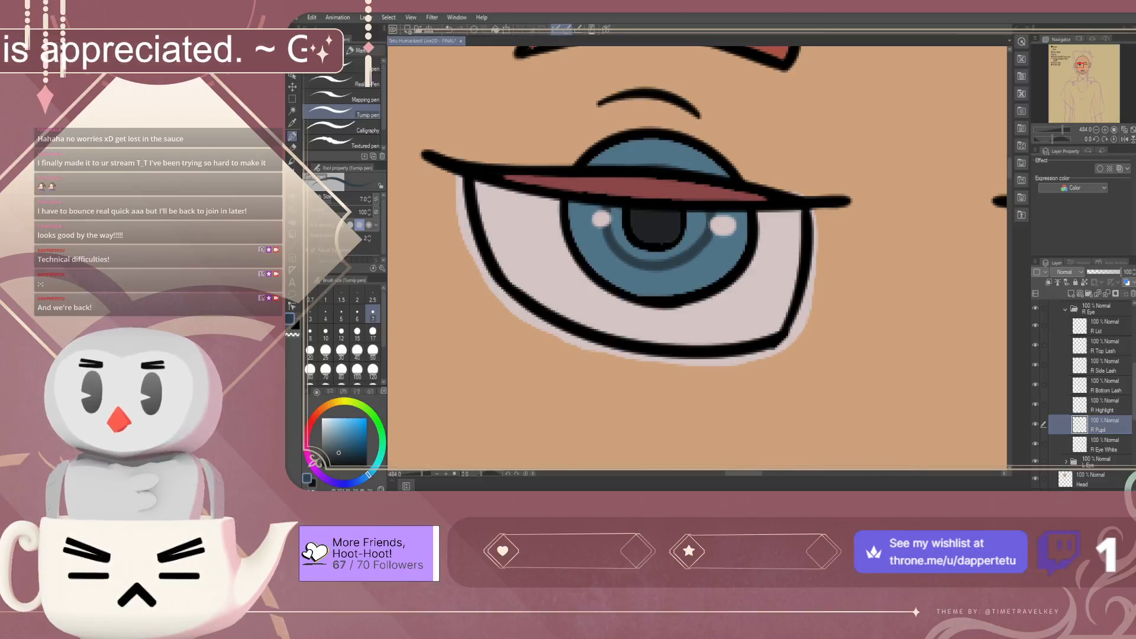
Fill the gaps between the arc and the right pupil with the same darker blue
key(g)
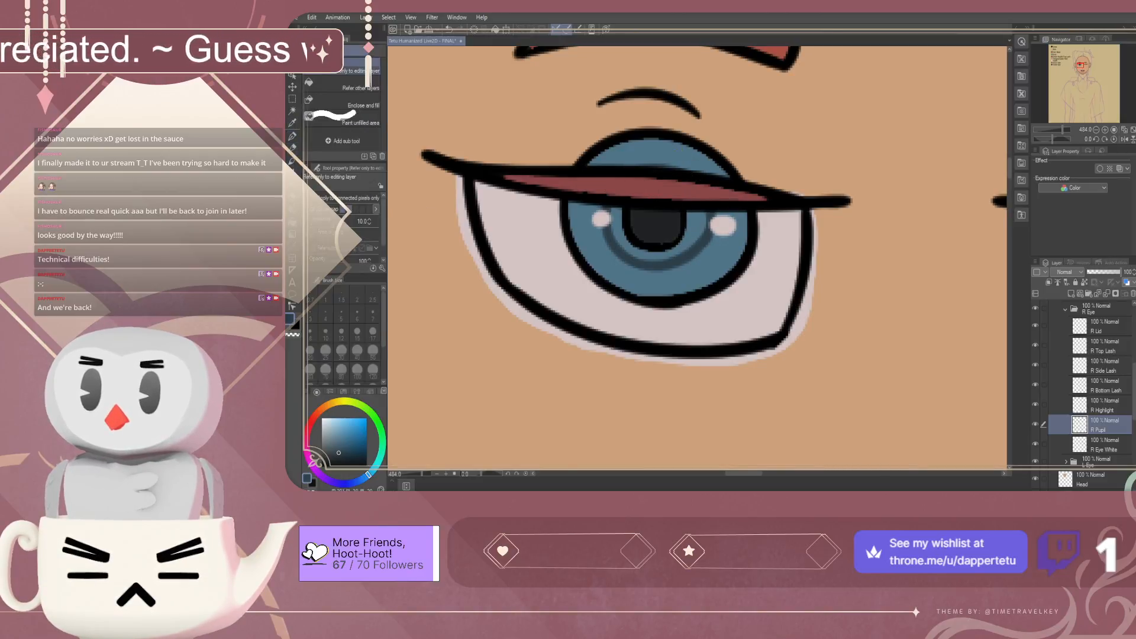
click(626, 249)
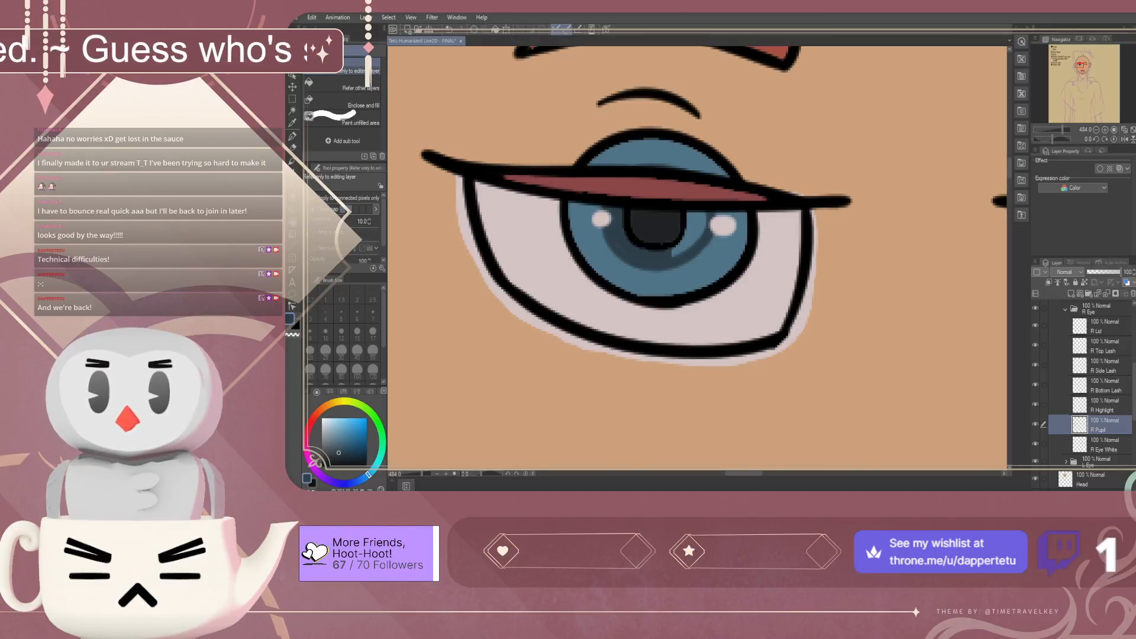
click(689, 246)
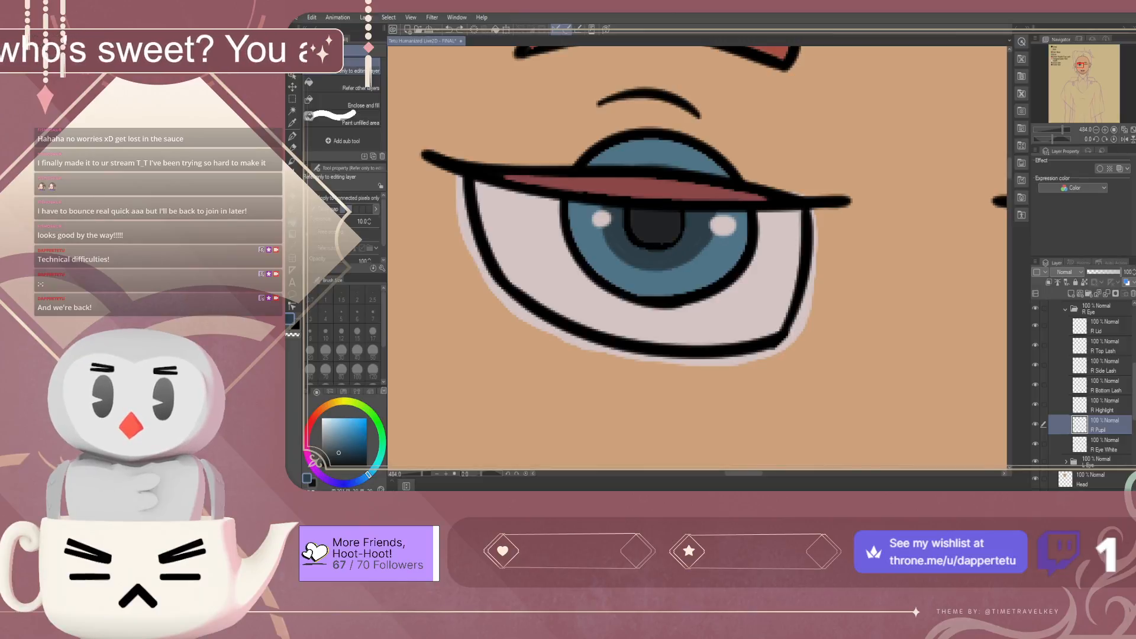
Hide the R Top Lash layer and extend the darker ring around the upper half of the right pupil
click(292, 136)
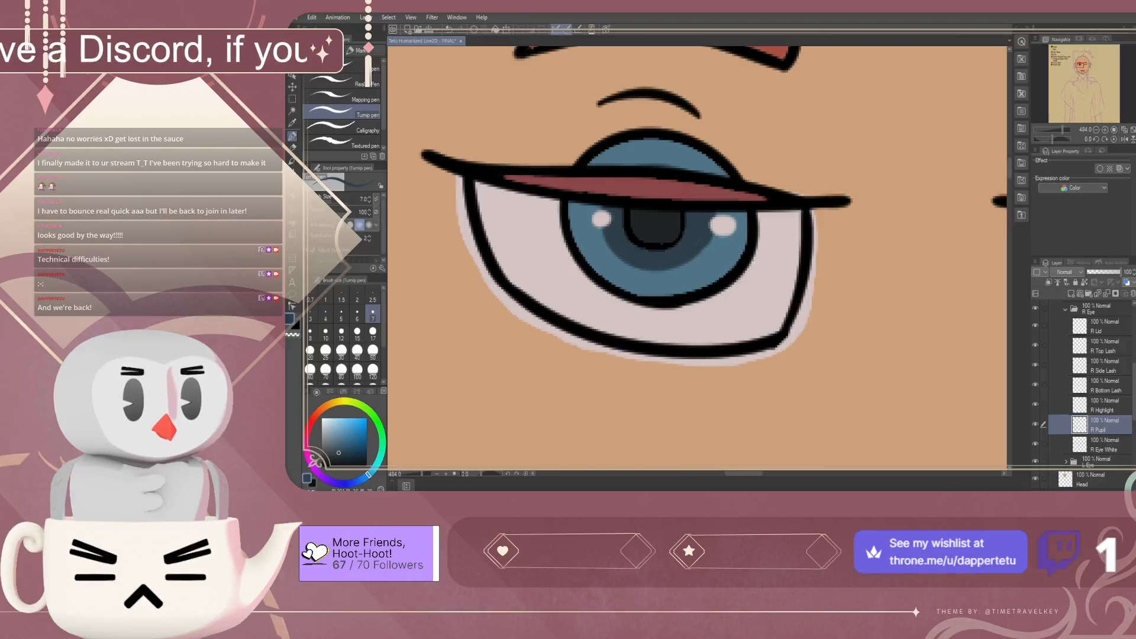
click(1035, 346)
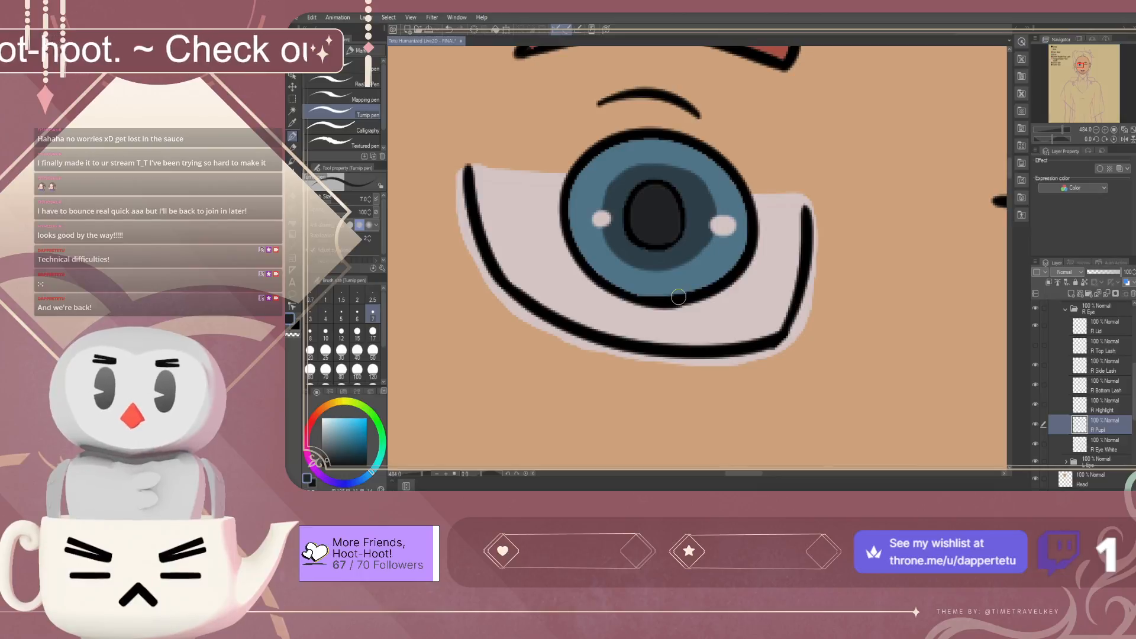
scroll(679, 296, down, 5)
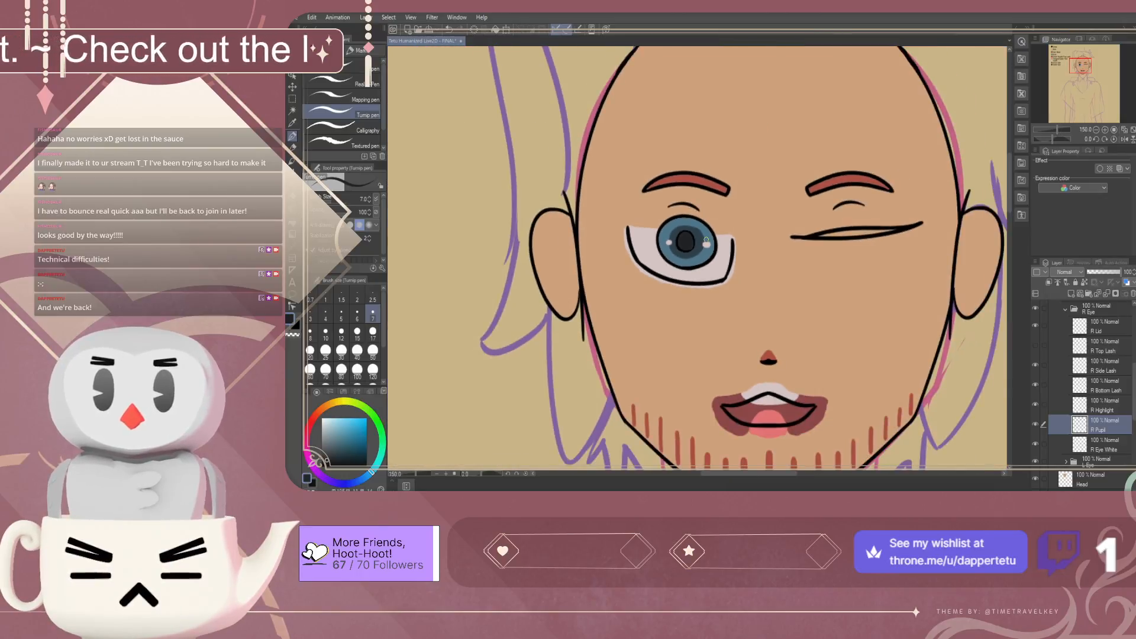
scroll(706, 240, up, 4)
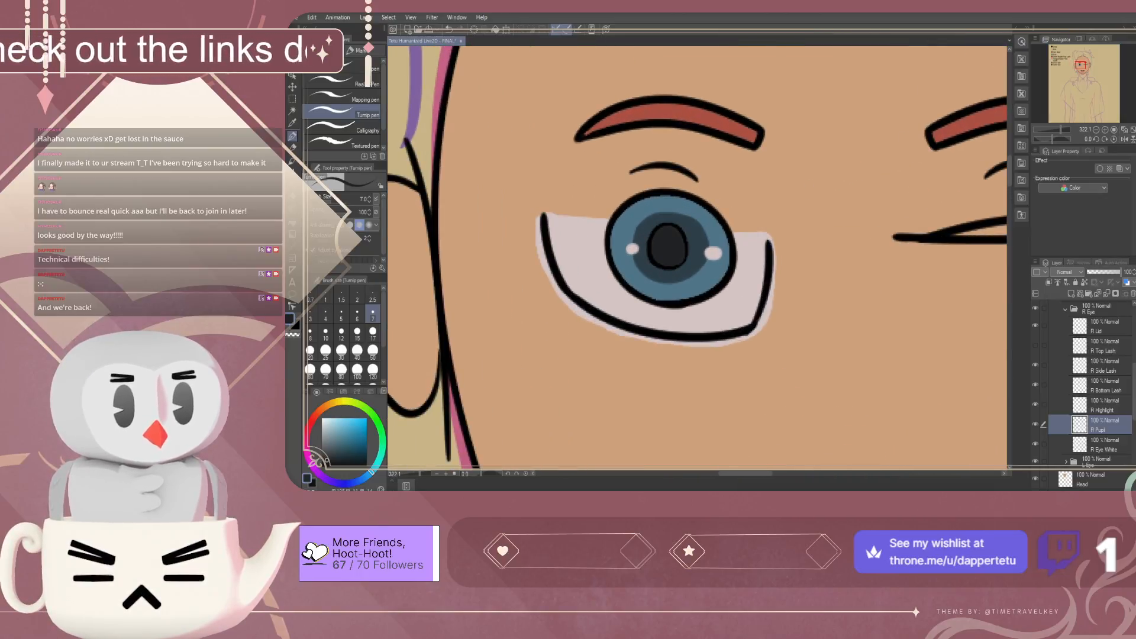
On the R Highlight layer, select the larger iris highlight with the selection pen, shift it slightly toward the pupil, and deselect
click(1102, 405)
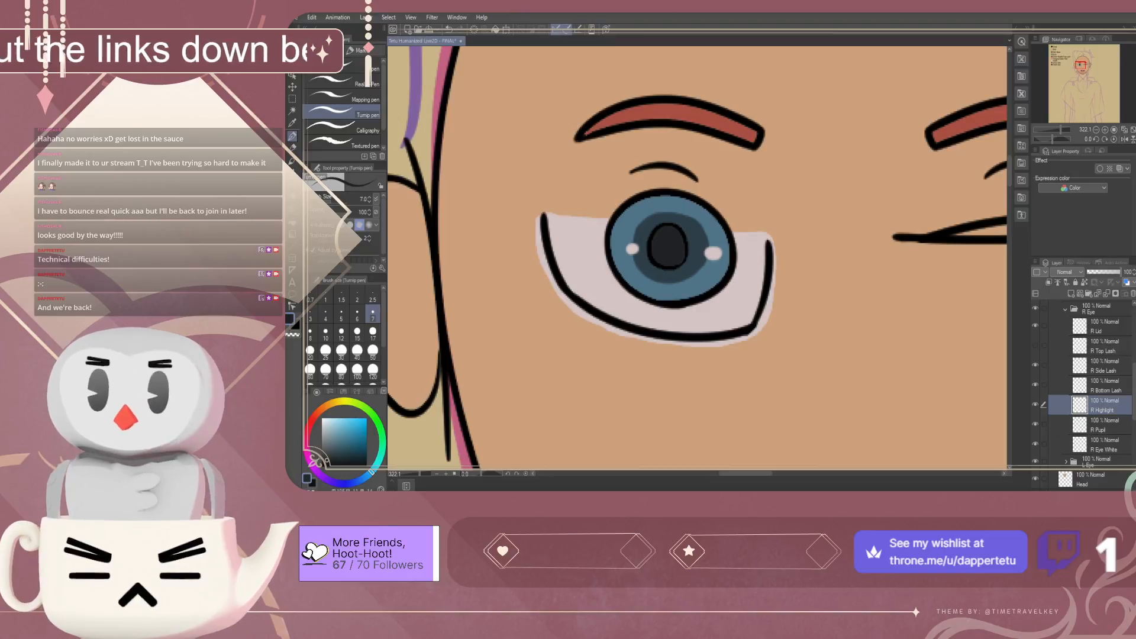
click(292, 98)
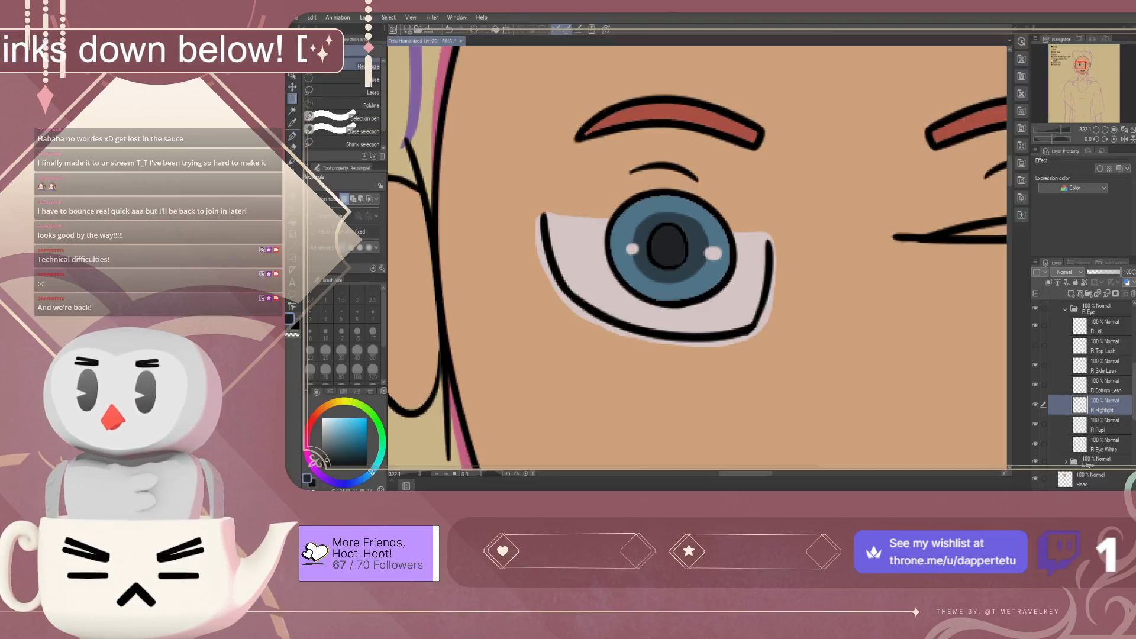
click(340, 118)
click(712, 252)
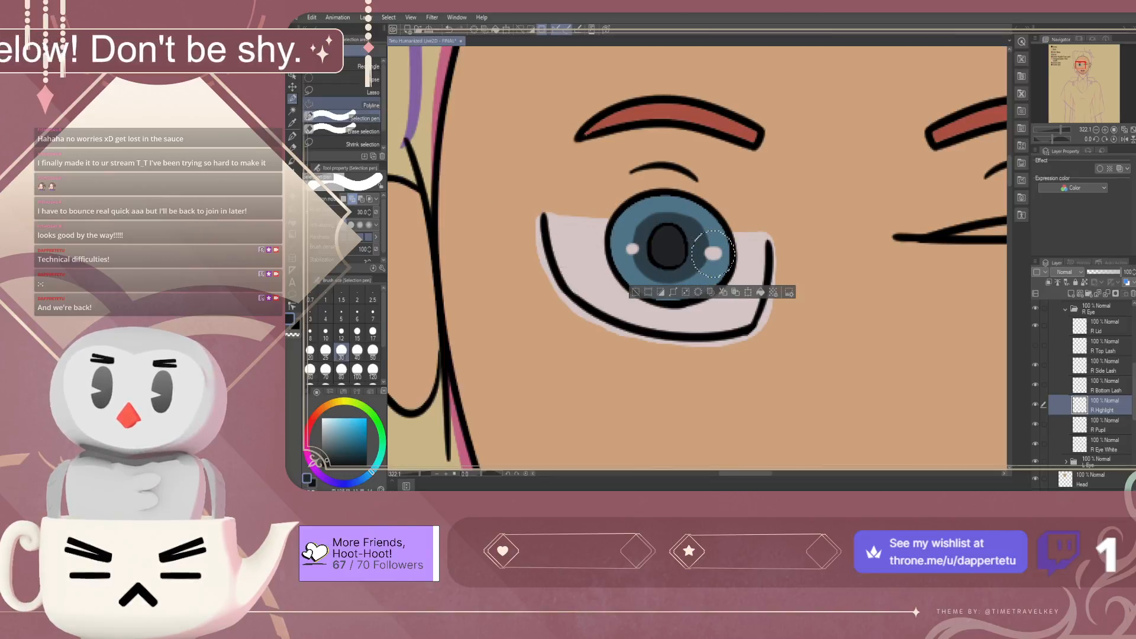
key(k)
drag(713, 253, 704, 254)
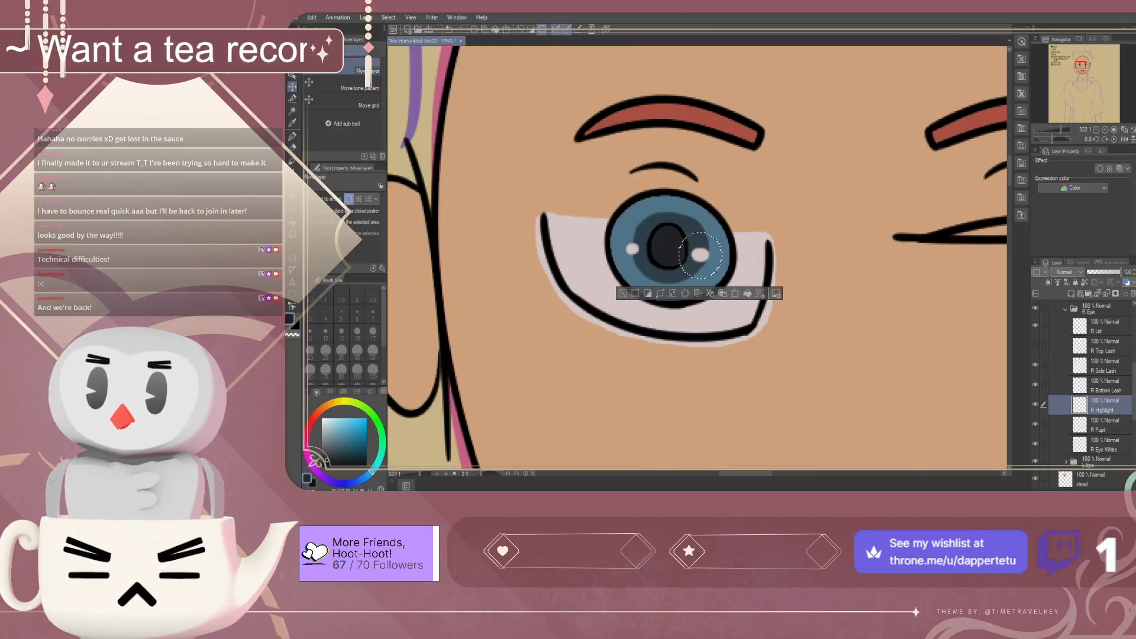
key(m)
click(353, 66)
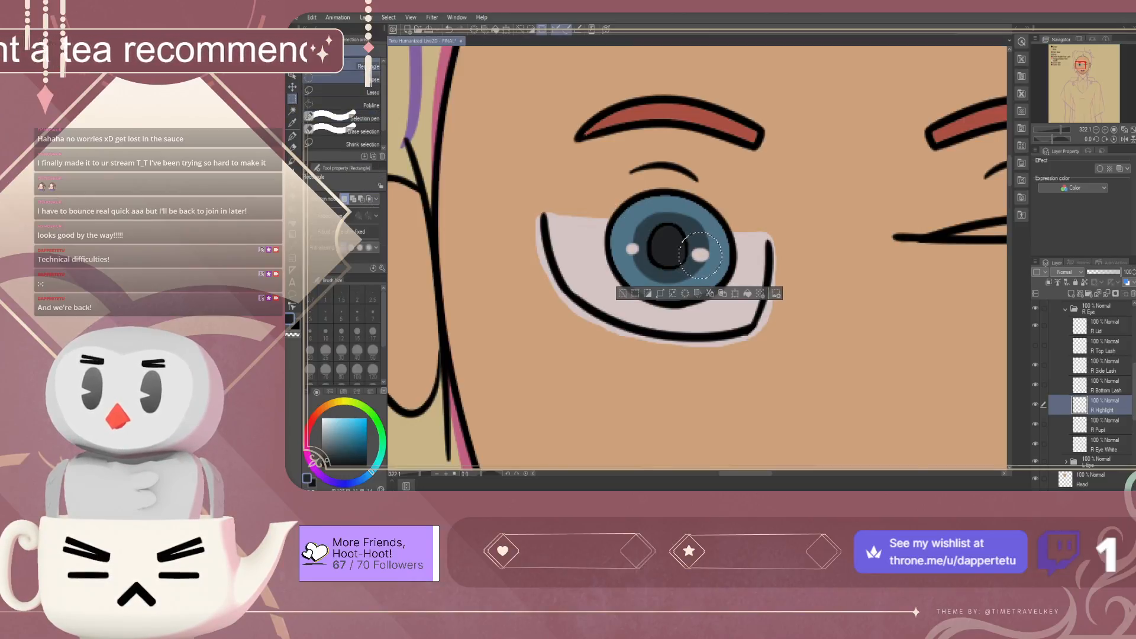
key(ctrl+d)
Show the R Top Lash layer again and check the right eye against the whole face
scroll(689, 191, down, 5)
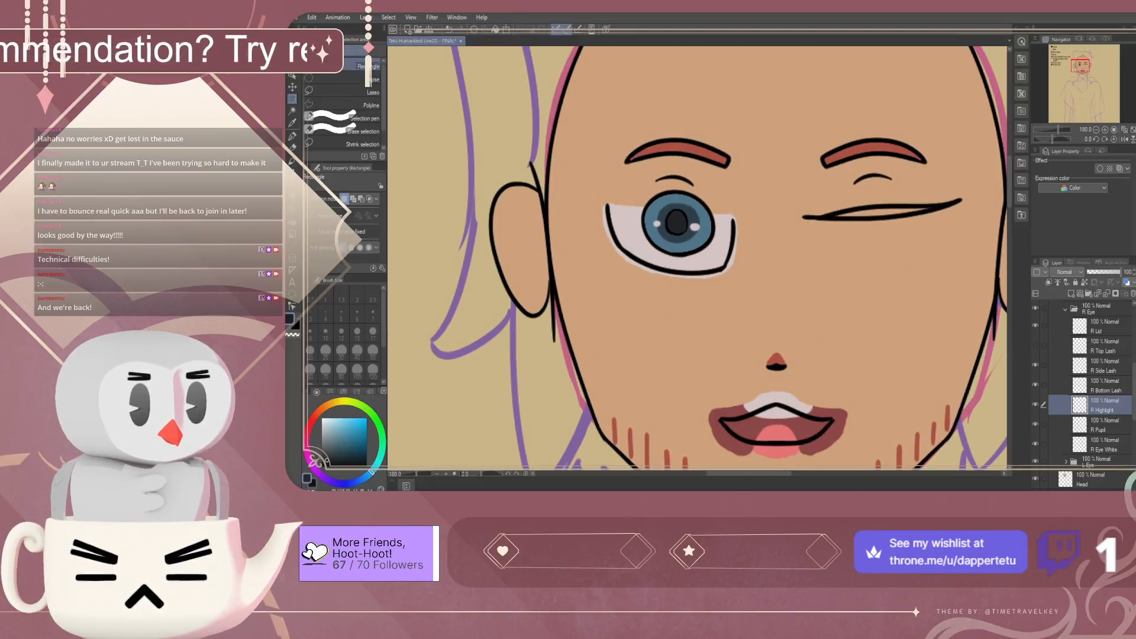
scroll(646, 249, down, 5)
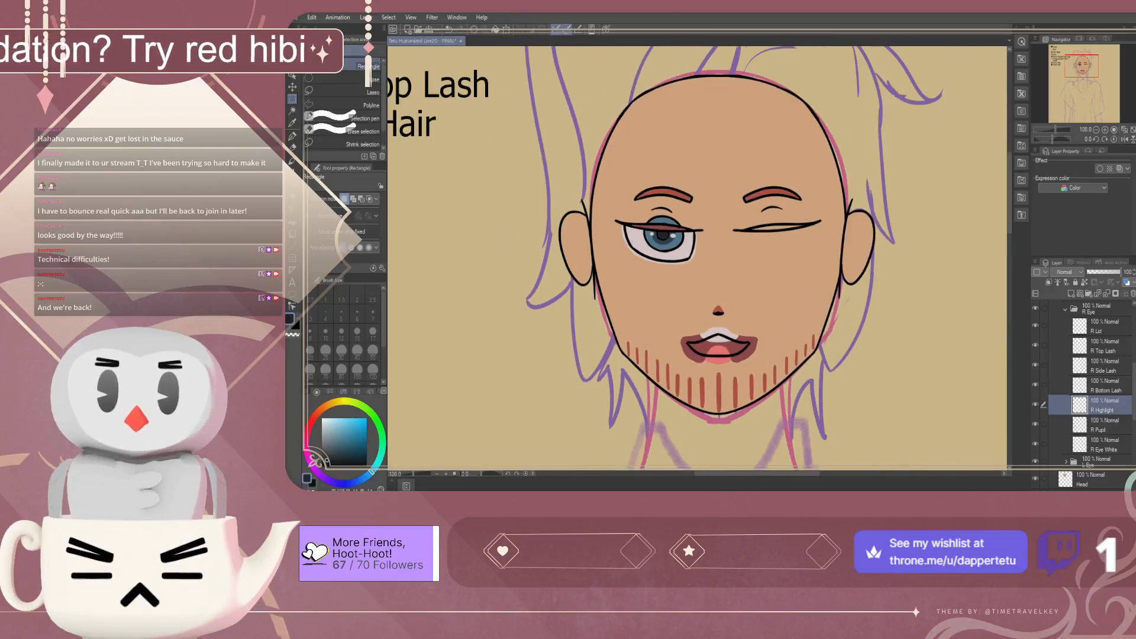
scroll(720, 297, down, 2)
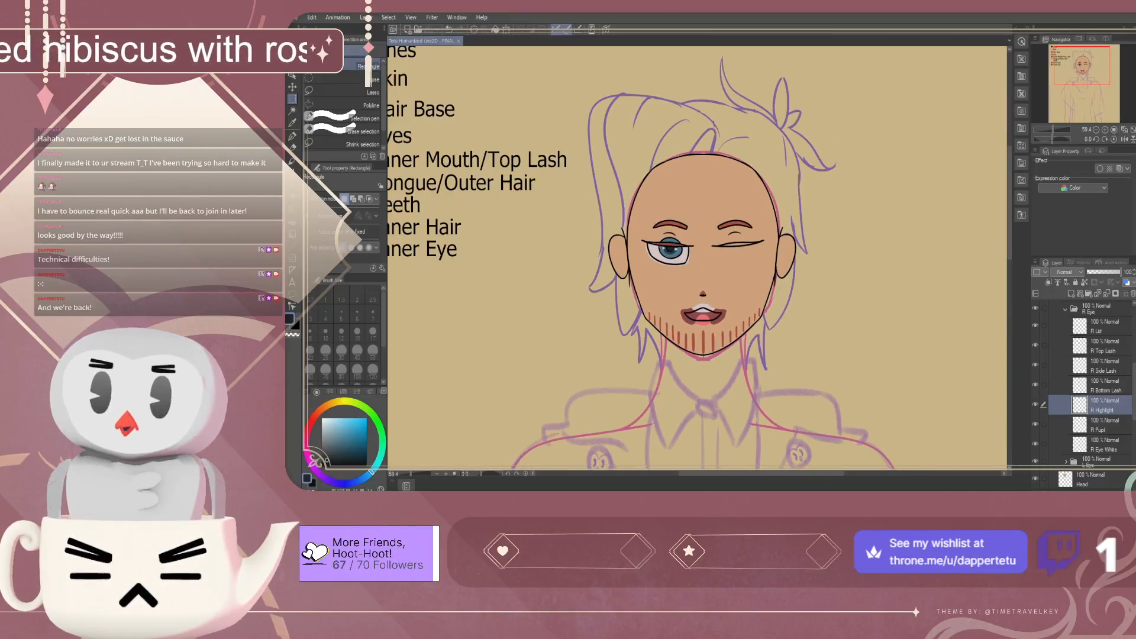
scroll(653, 296, down, 2)
On the Color Guide layer, paint a dark round swatch beneath the Inner Eye swatch
scroll(435, 265, up, 4)
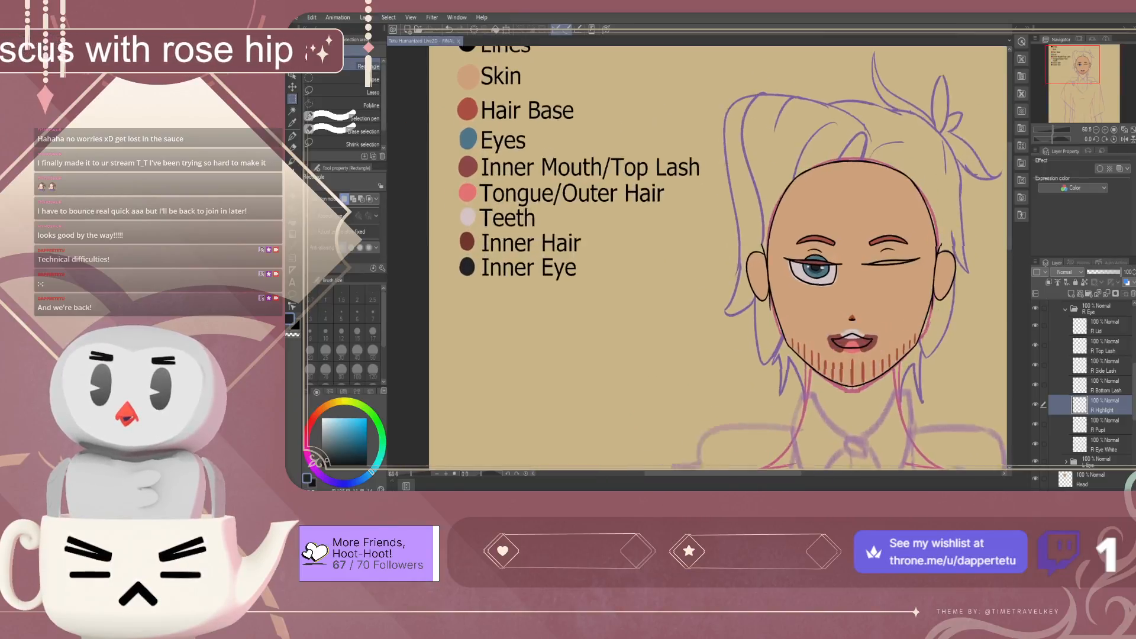
scroll(473, 293, up, 2)
scroll(477, 290, down, 2)
scroll(467, 296, up, 1)
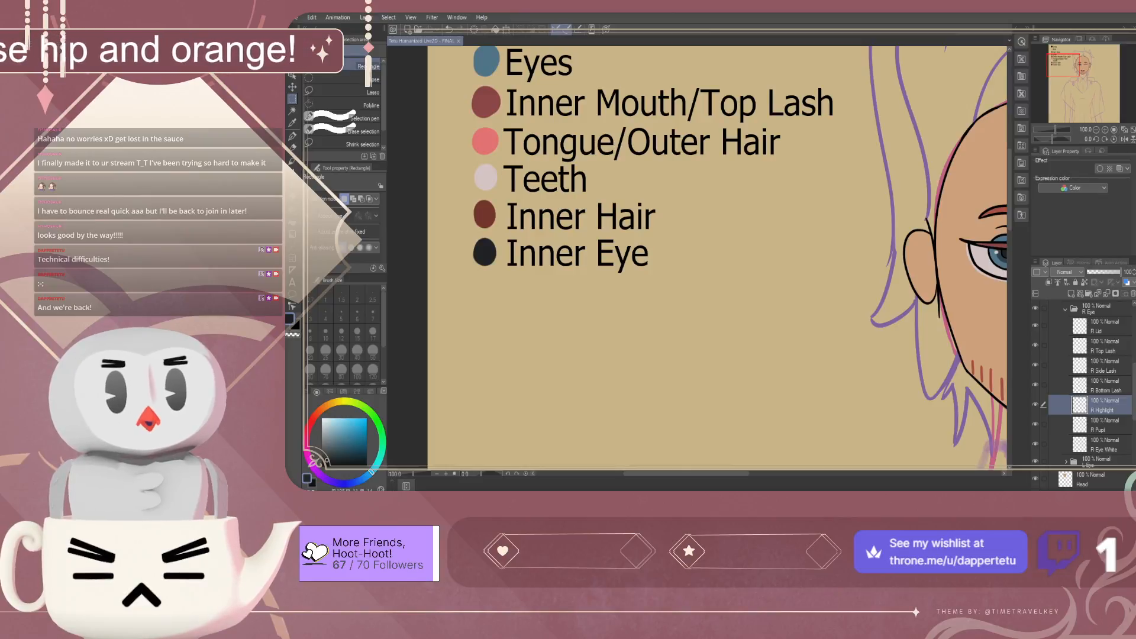
scroll(1083, 385, down, 5)
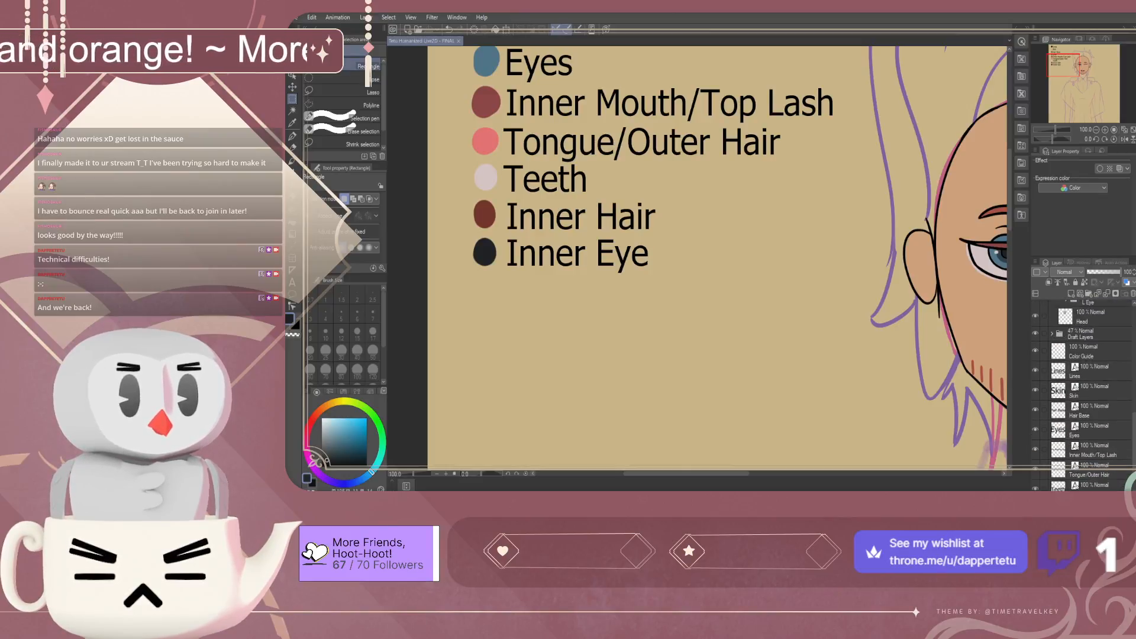
click(1090, 351)
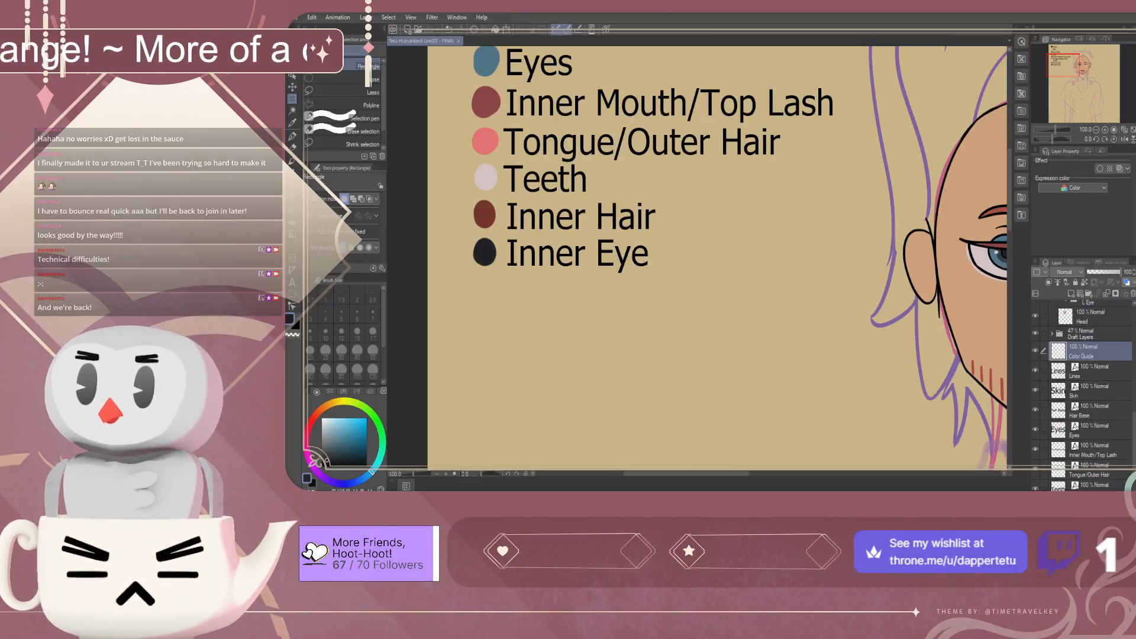
key(p)
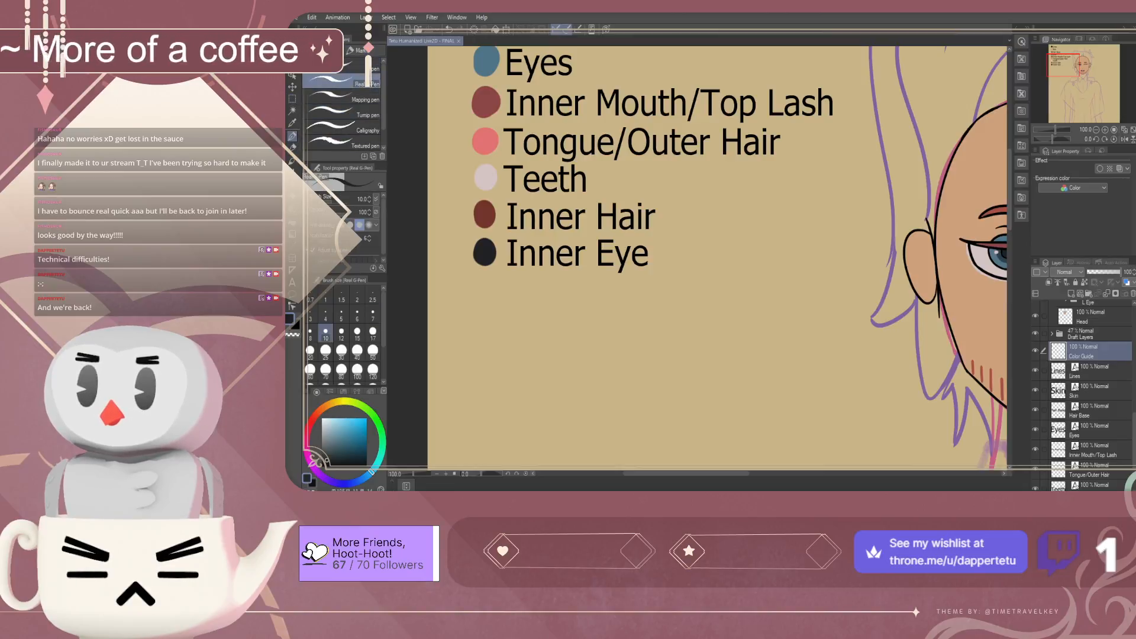
click(356, 68)
click(486, 289)
drag(485, 289, 489, 286)
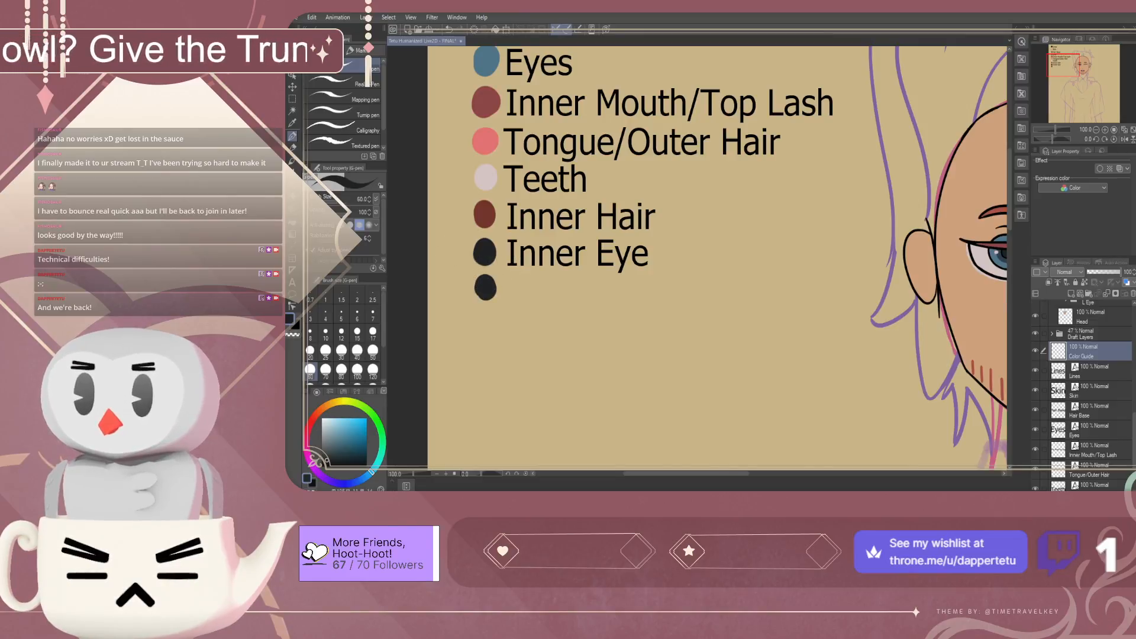
Add a black text label "Inner Pupil" at size 18 and align it beside the new swatch in the colour guide
key(x)
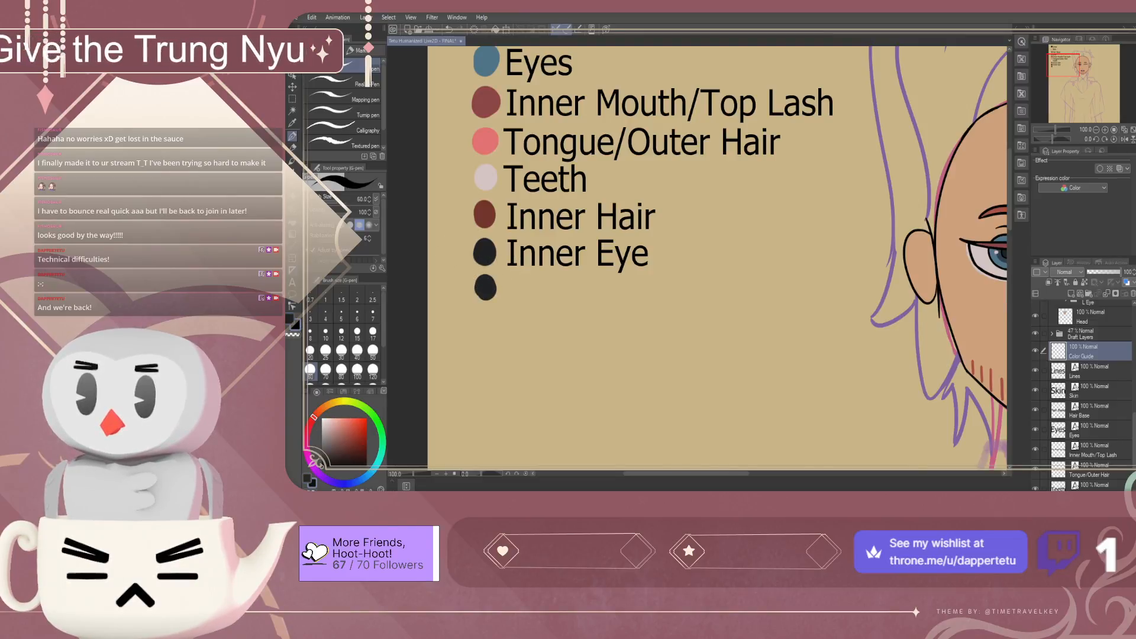
key(t)
click(515, 296)
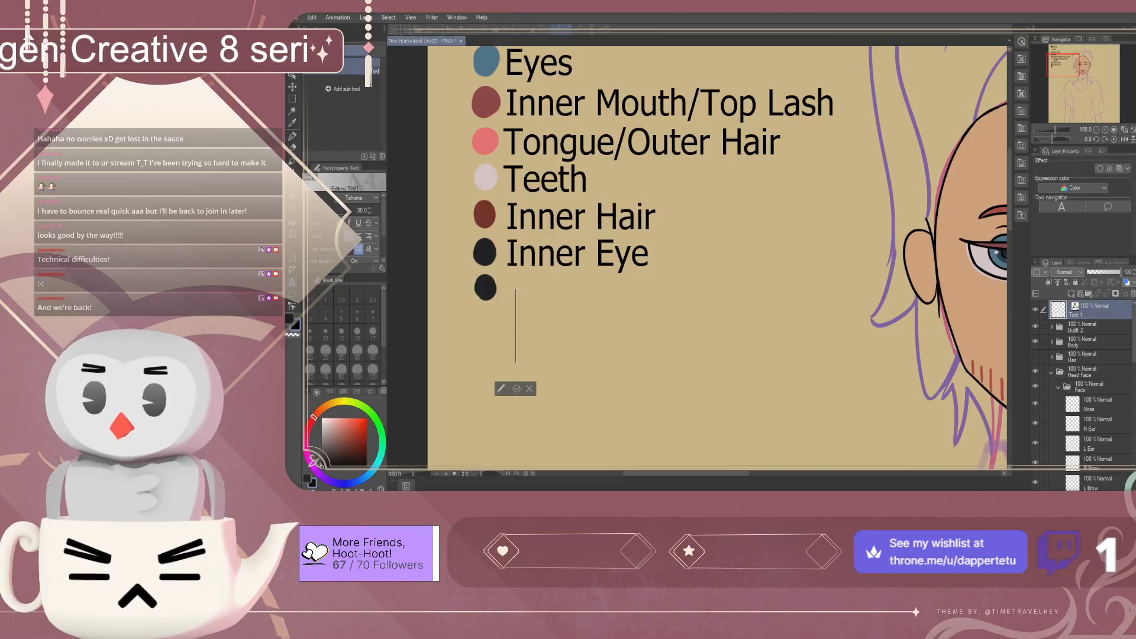
text(18)
key(Return)
text(I)
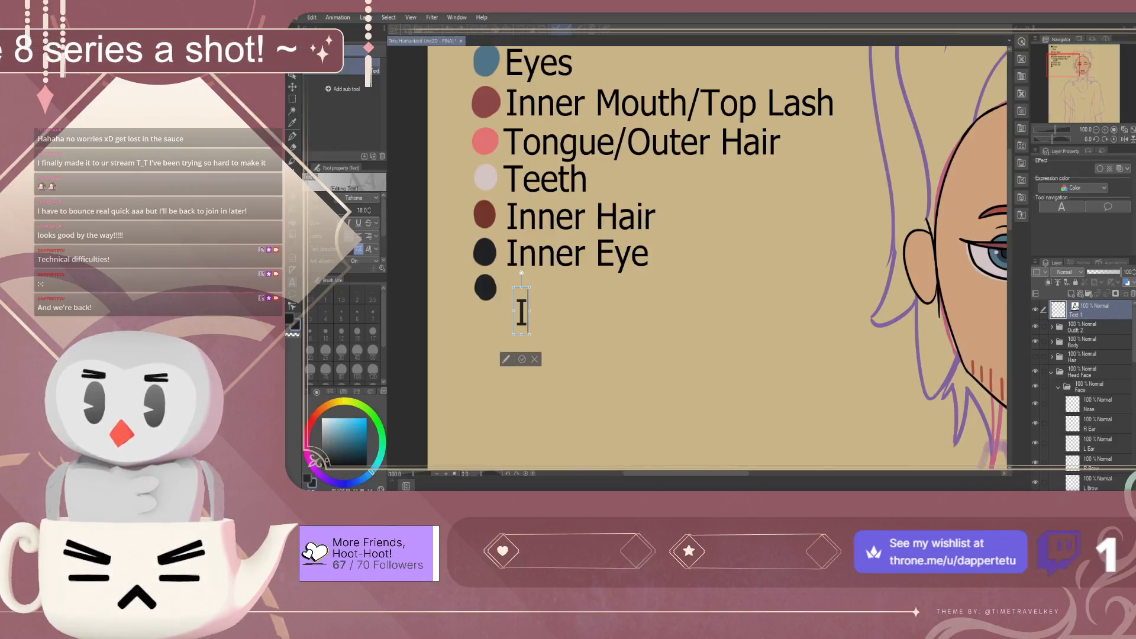
key(BackSpace)
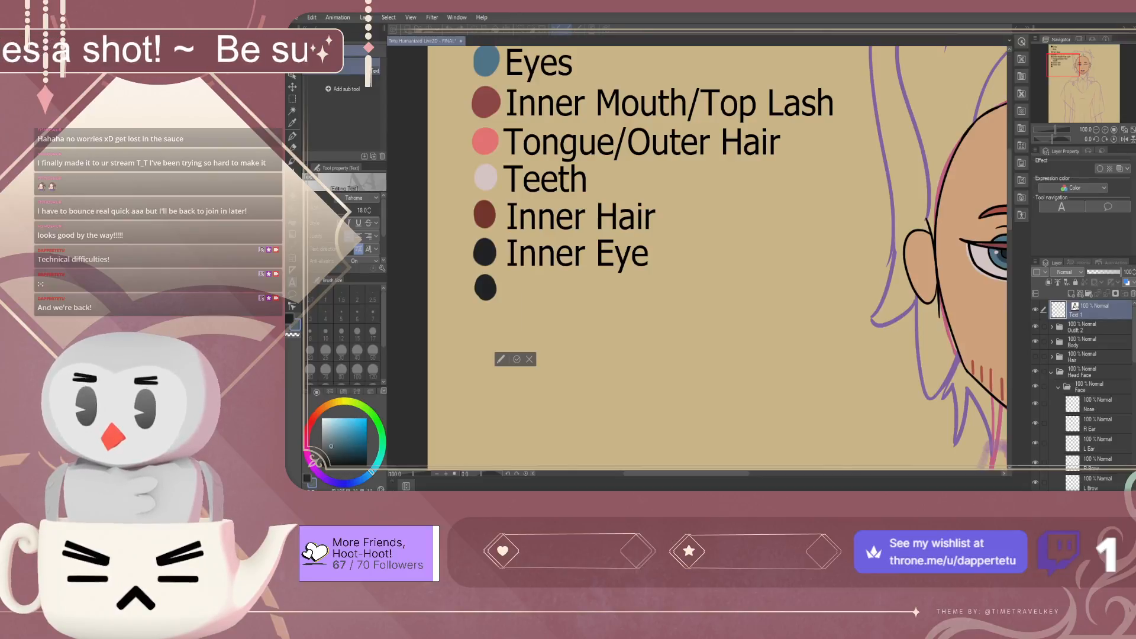
text(Inner )
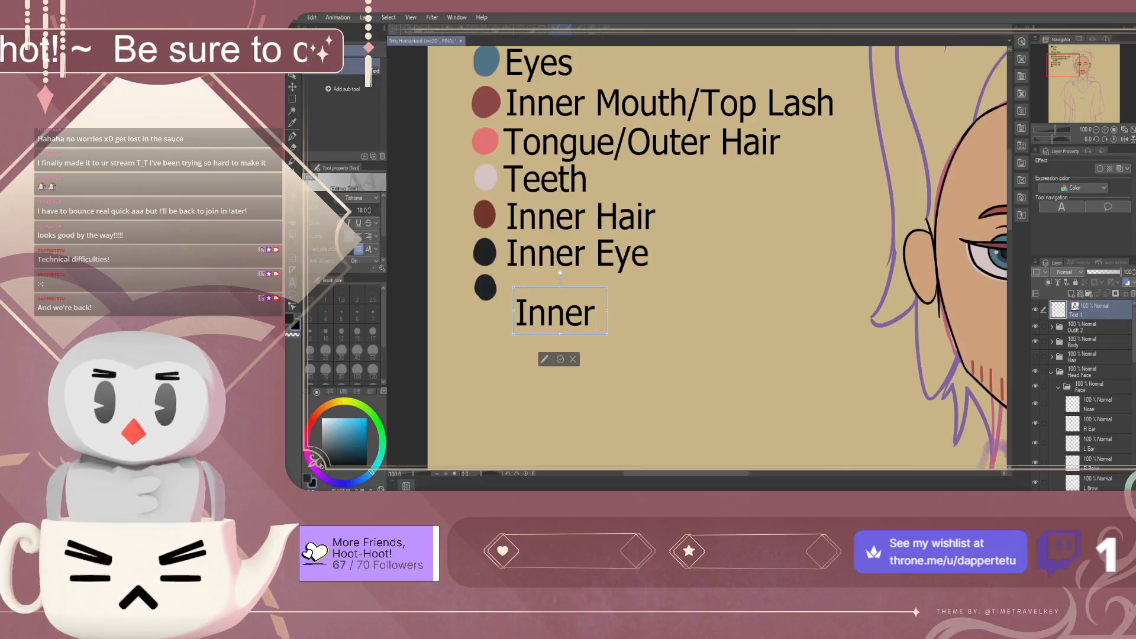
text(Pup9i)
key(BackSpace)
key(BackSpace)
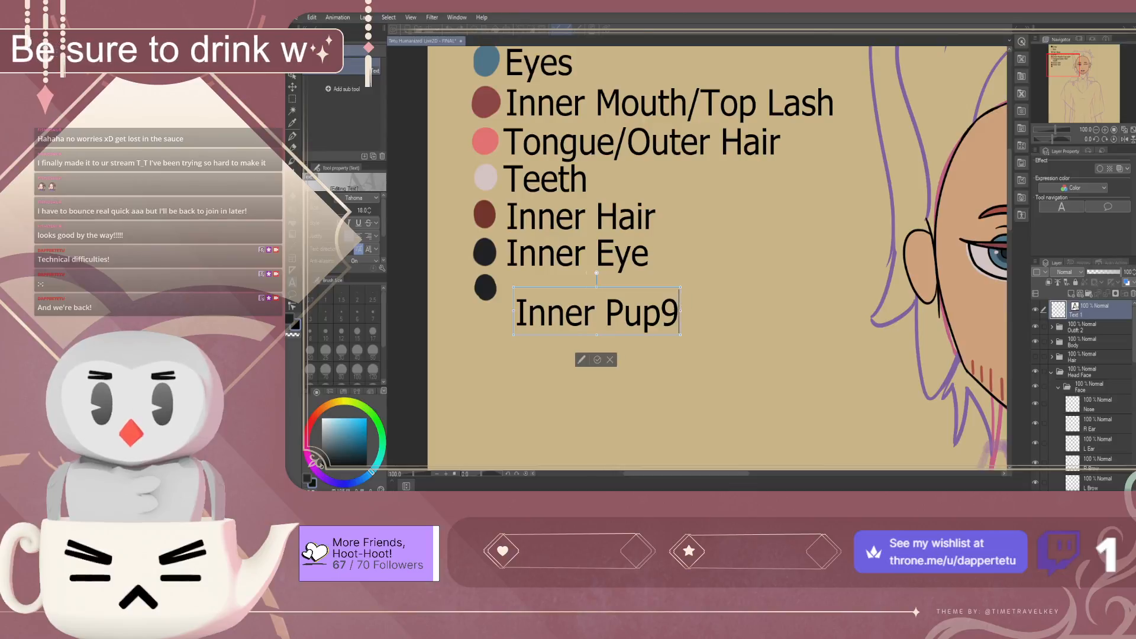
text(il)
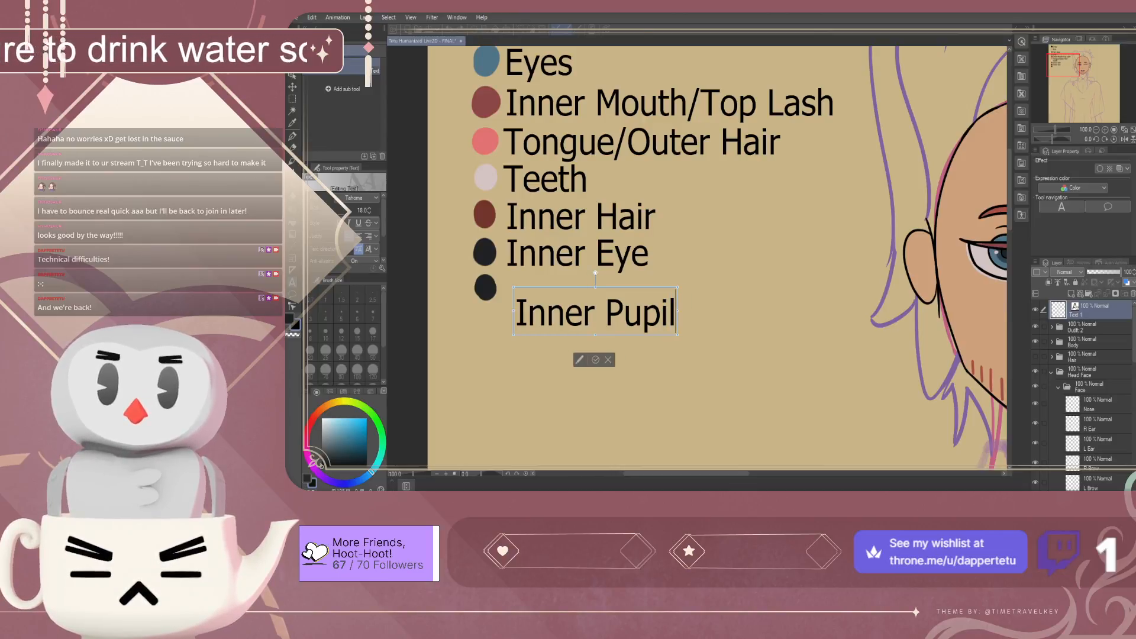
key(Escape)
drag(595, 312, 586, 286)
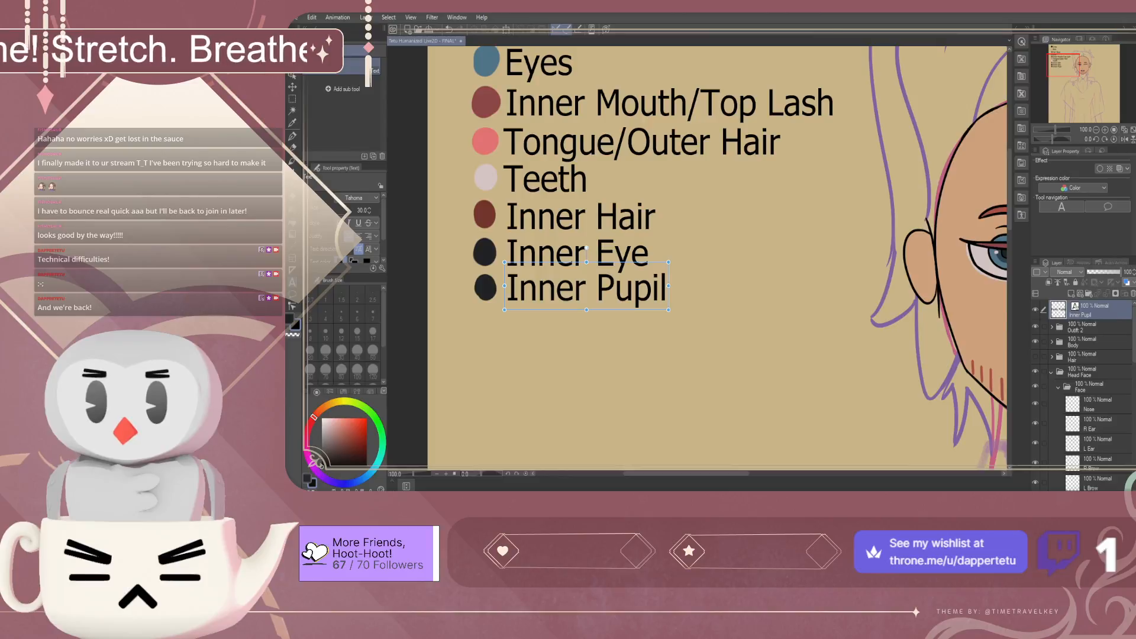
scroll(569, 301, down, 5)
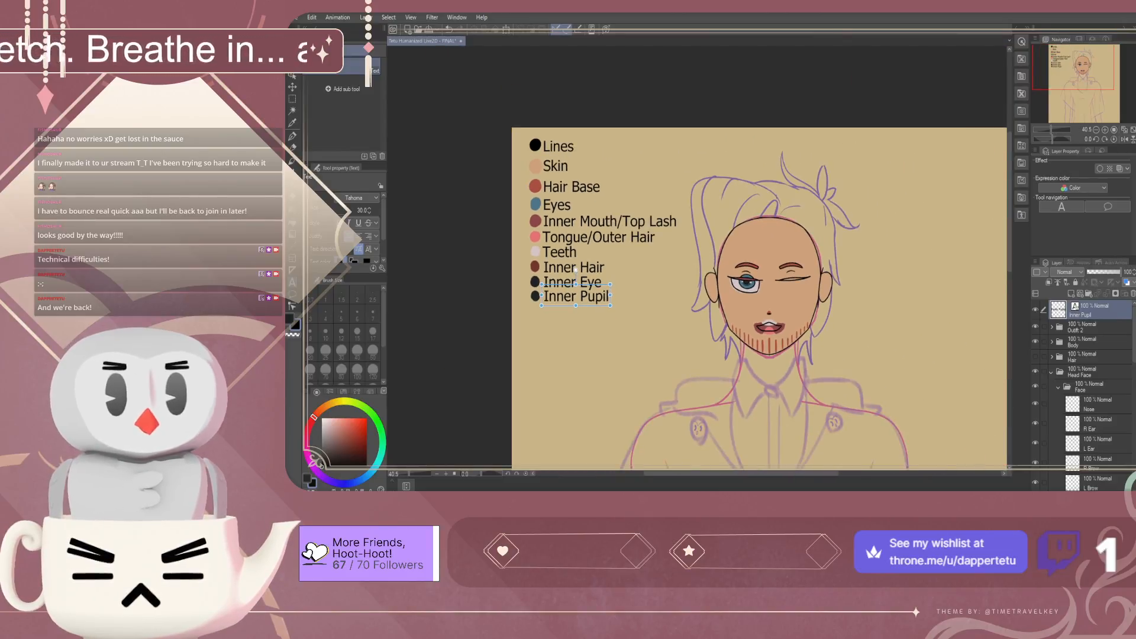
Move the Inner Pupil text layer down the layer stack to sit directly below the Inner Eye text layer
scroll(1082, 397, down, 5)
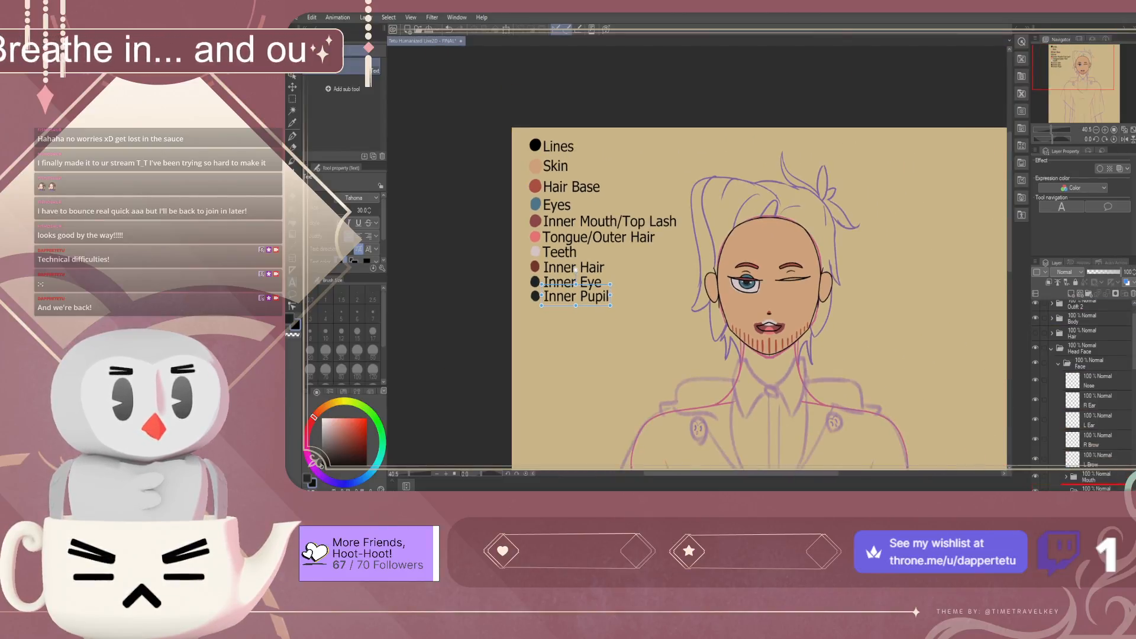
scroll(1082, 396, down, 5)
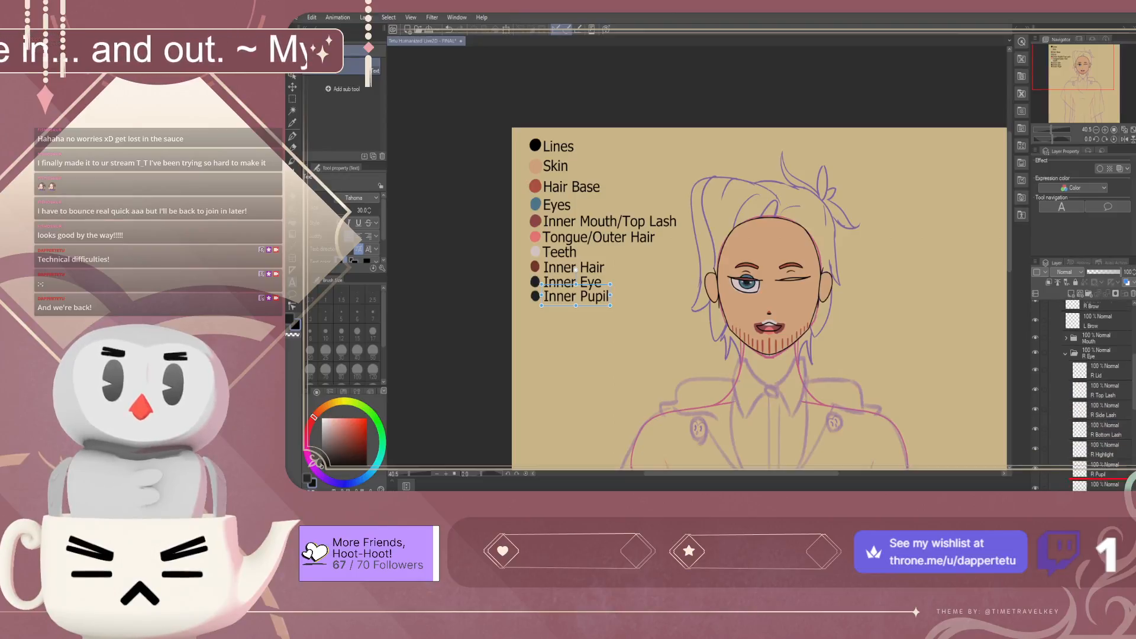
scroll(1083, 396, down, 5)
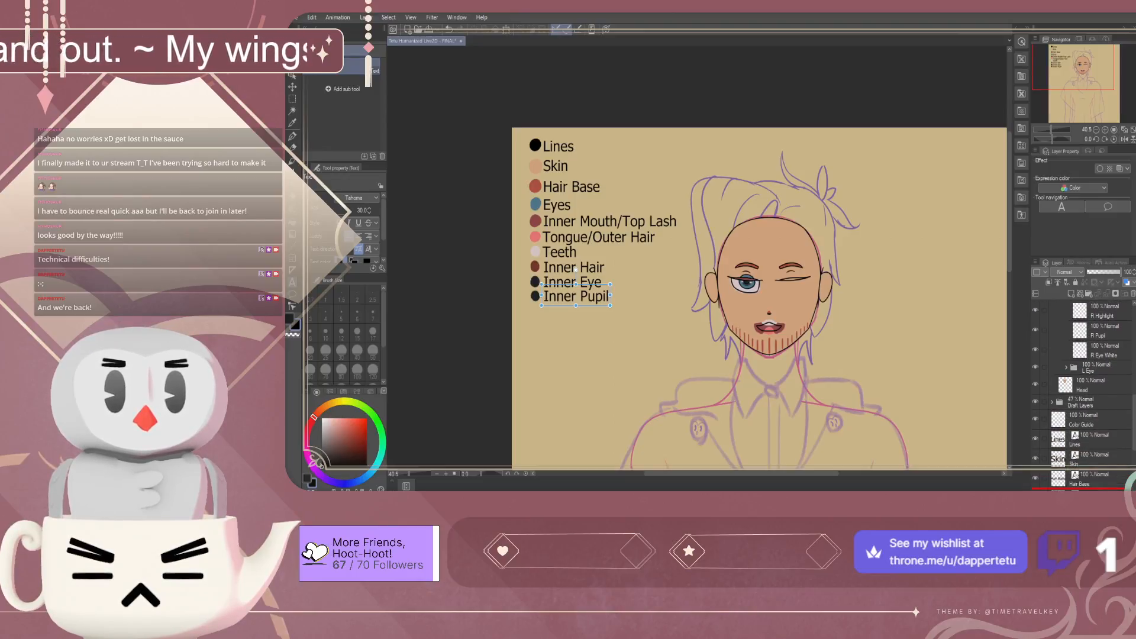
scroll(1083, 397, down, 2)
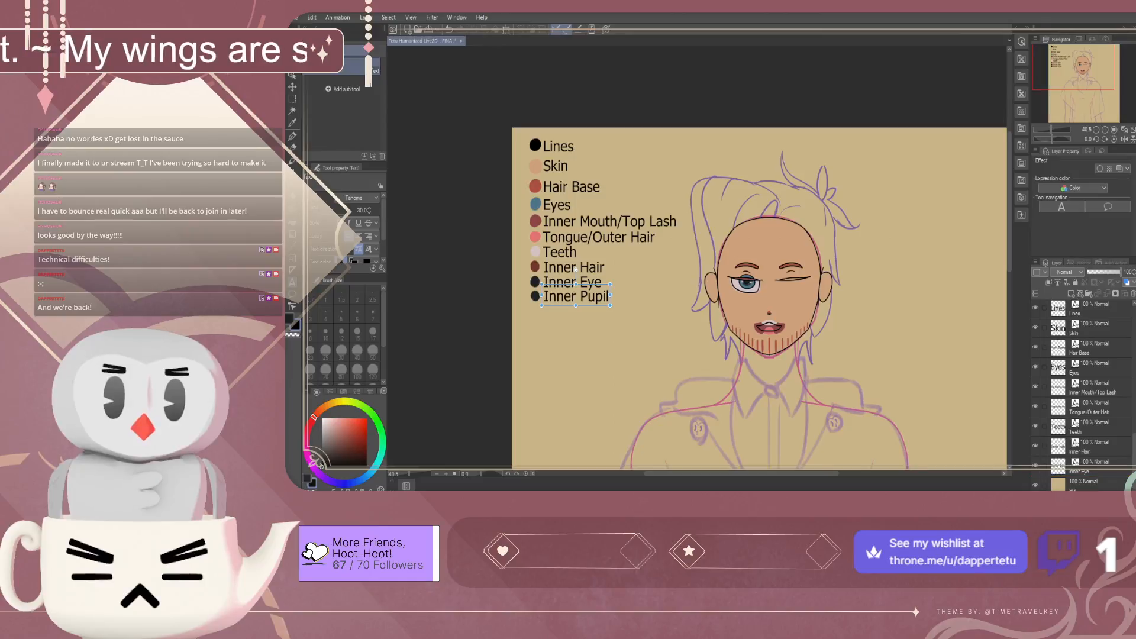
scroll(1082, 397, down, 1)
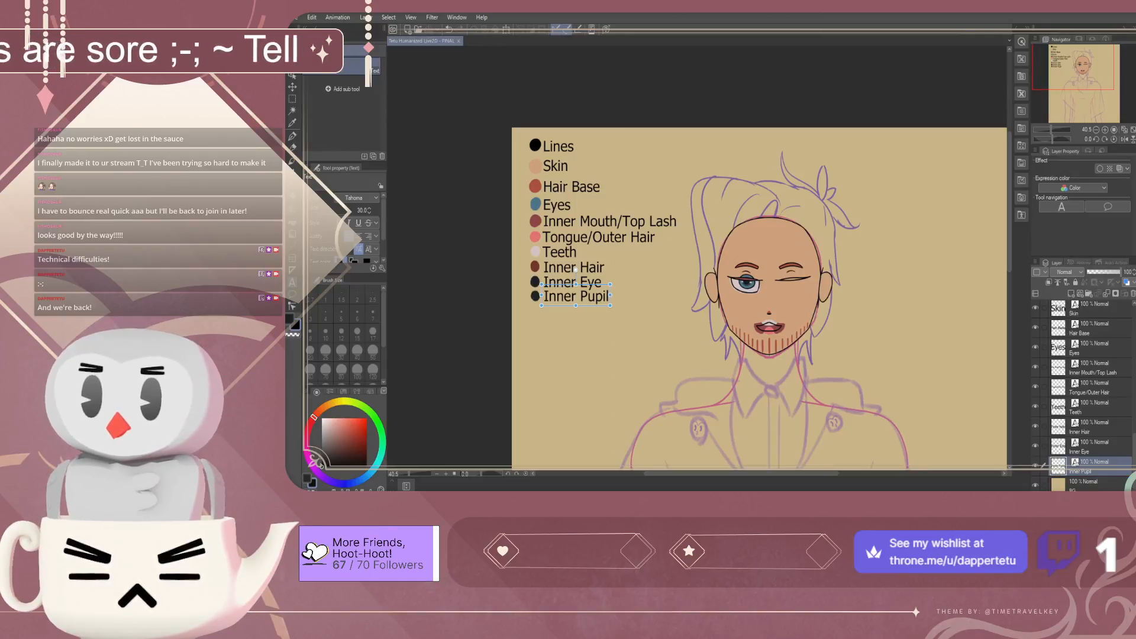
key(x)
scroll(576, 269, down, 1)
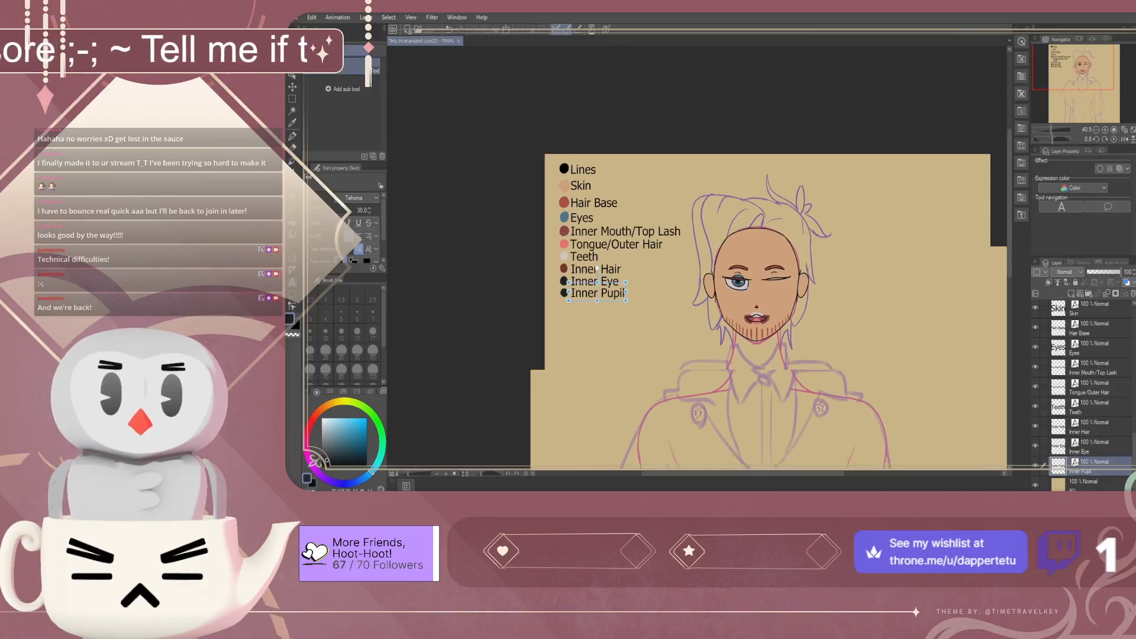
Collapse the R Eye folder, open the L Eye folder and delete its L Top Lash layer
scroll(1083, 393, up, 8)
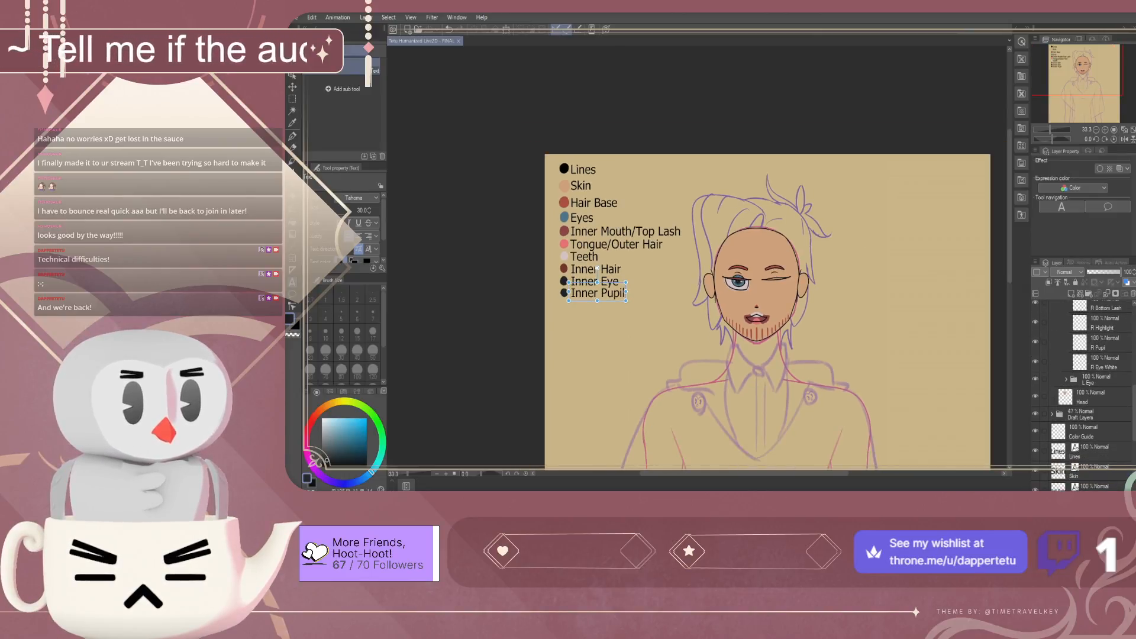
scroll(1083, 394, up, 6)
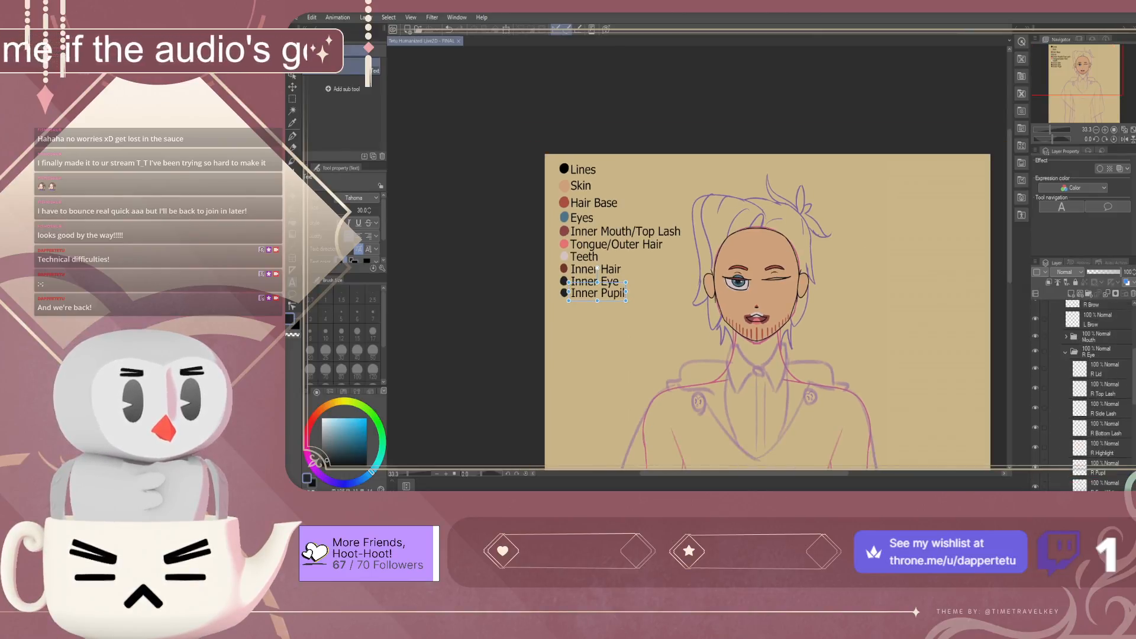
click(1101, 369)
scroll(1101, 369, down, 2)
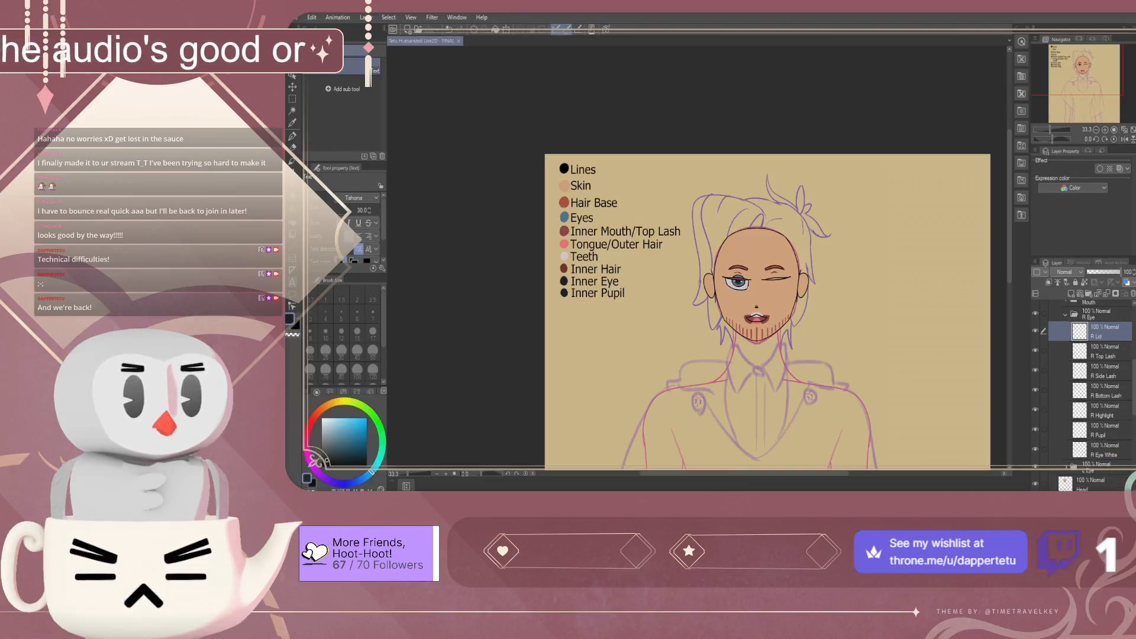
click(1101, 449)
scroll(698, 276, down, 2)
scroll(730, 279, up, 7)
scroll(719, 296, up, 3)
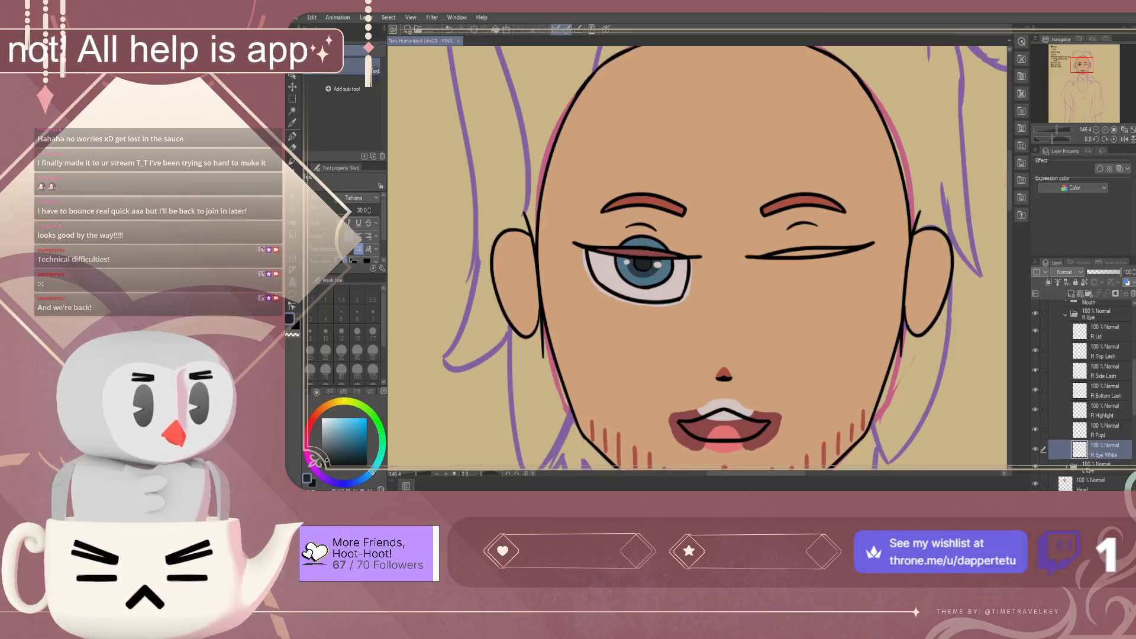
click(1065, 315)
click(1065, 330)
click(1100, 346)
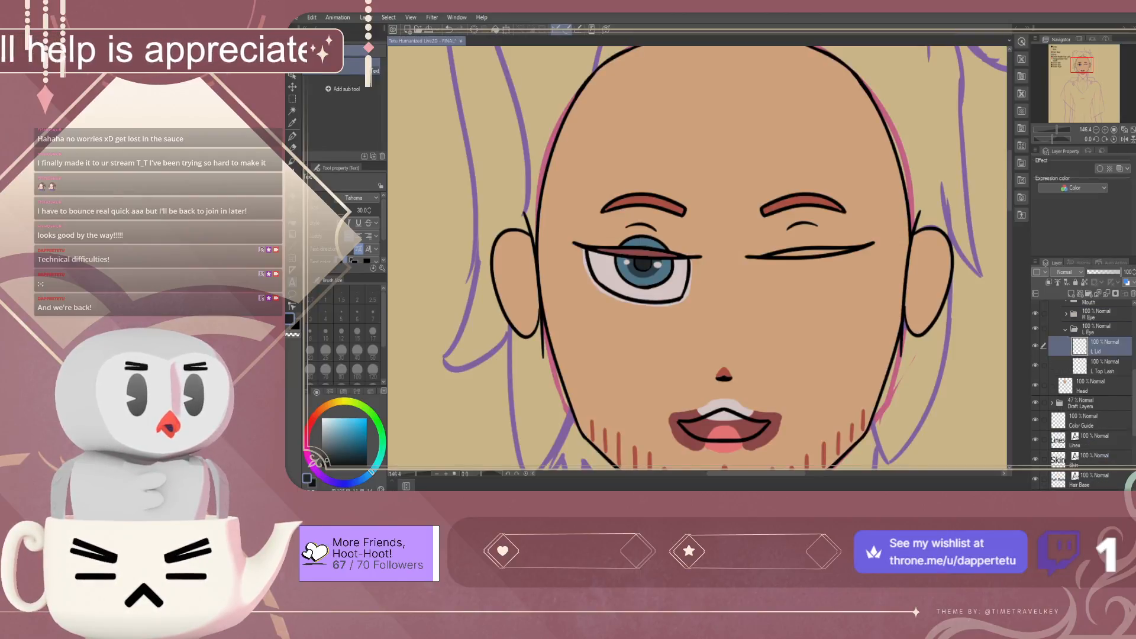
click(1100, 366)
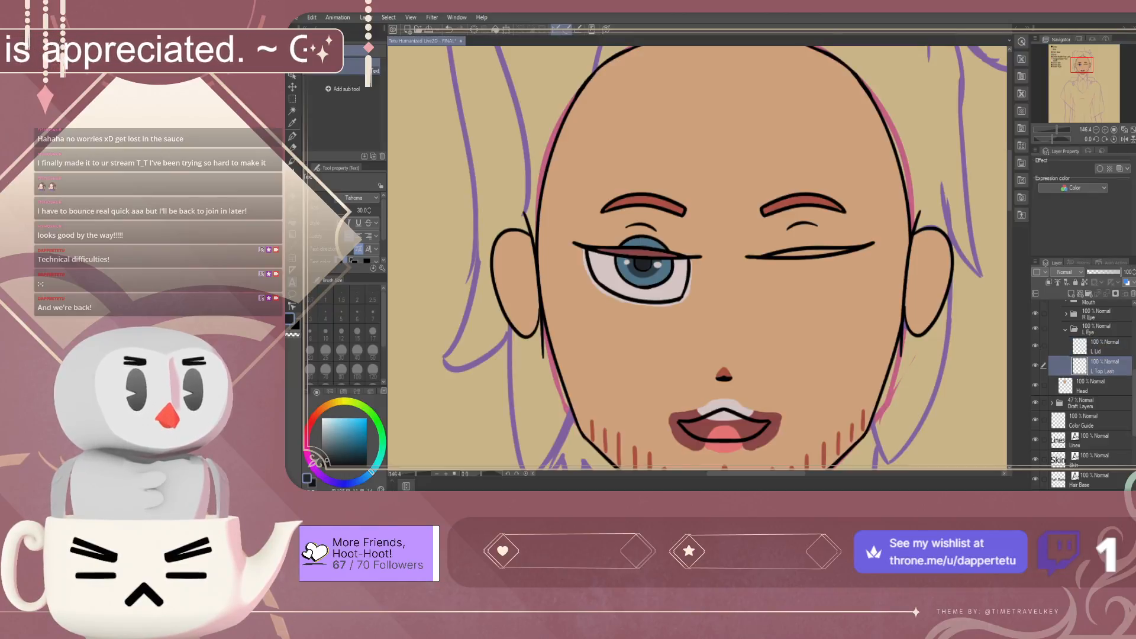
click(1133, 294)
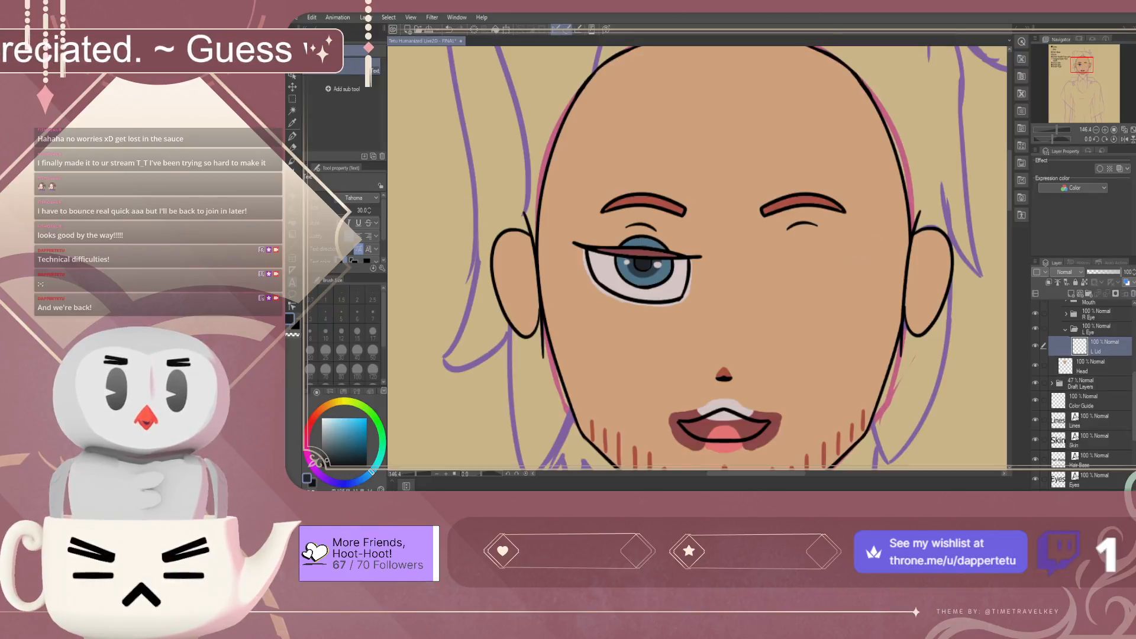
Copy the R Top Lash through R Eye White layers into the L Eye folder and place L Lid above the copies
click(1096, 314)
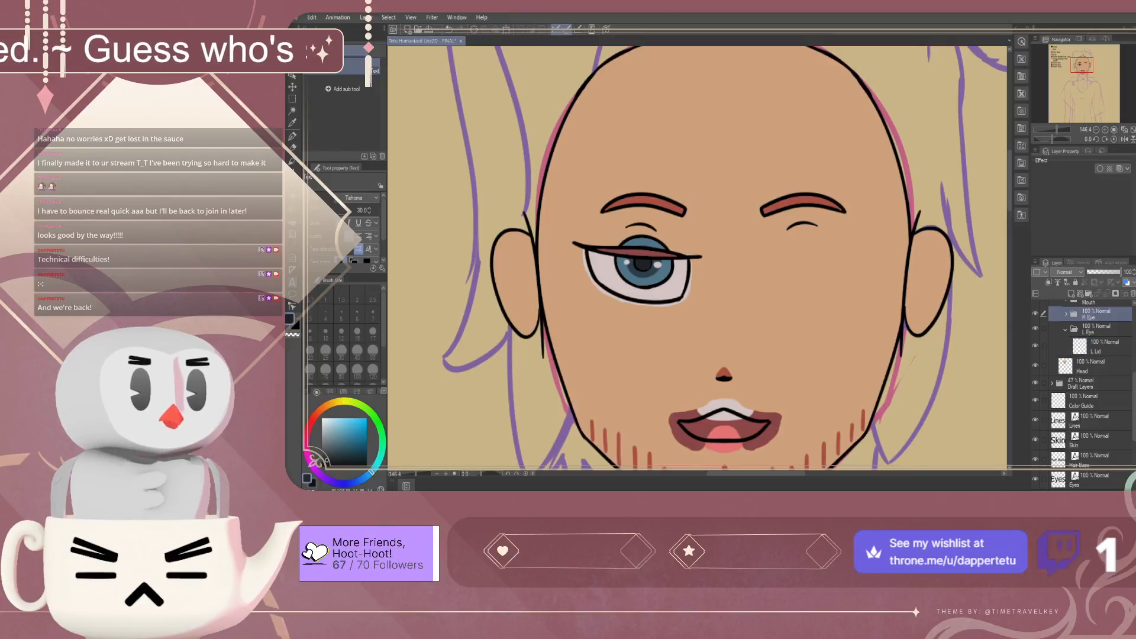
click(1066, 315)
click(1103, 351)
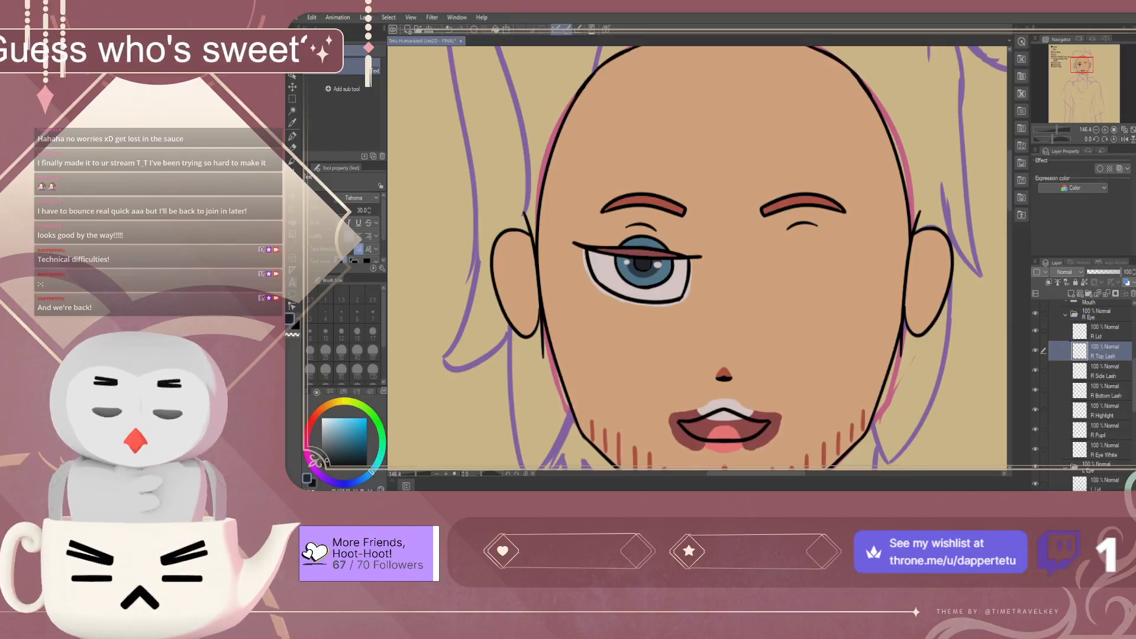
shift+click(1102, 450)
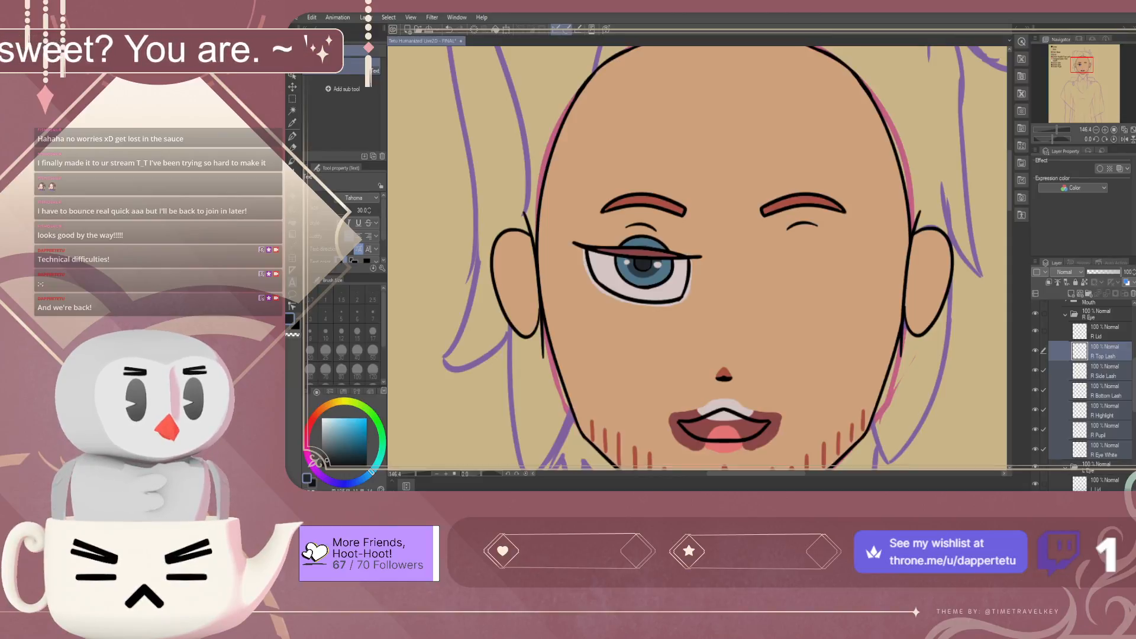
click(1066, 314)
click(1065, 329)
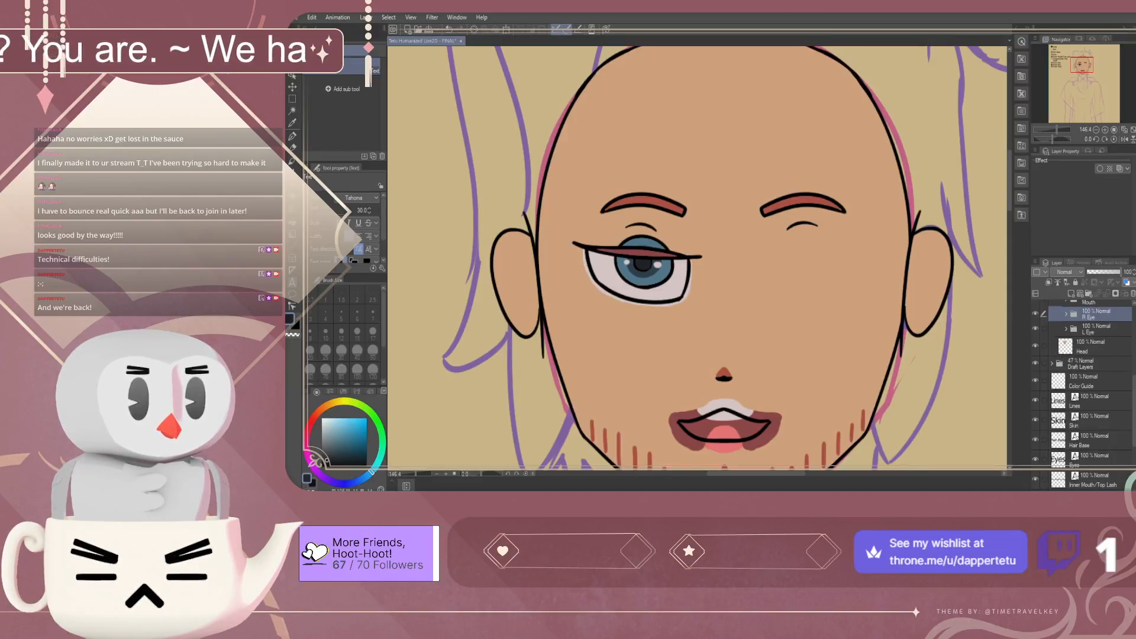
click(1066, 329)
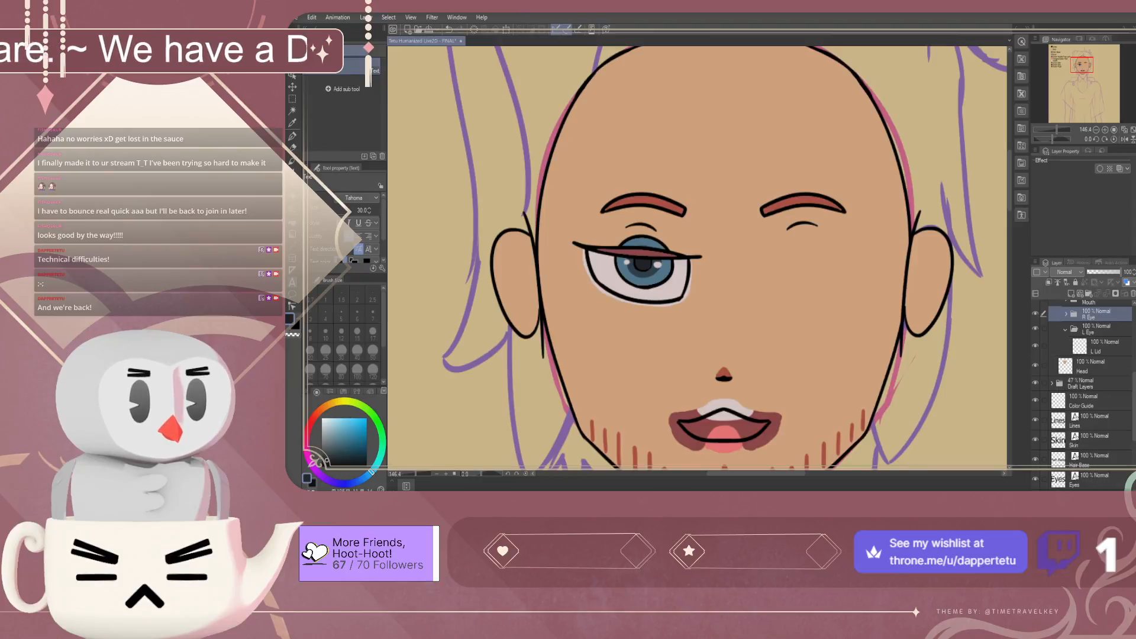
click(1100, 346)
key(ctrl+v)
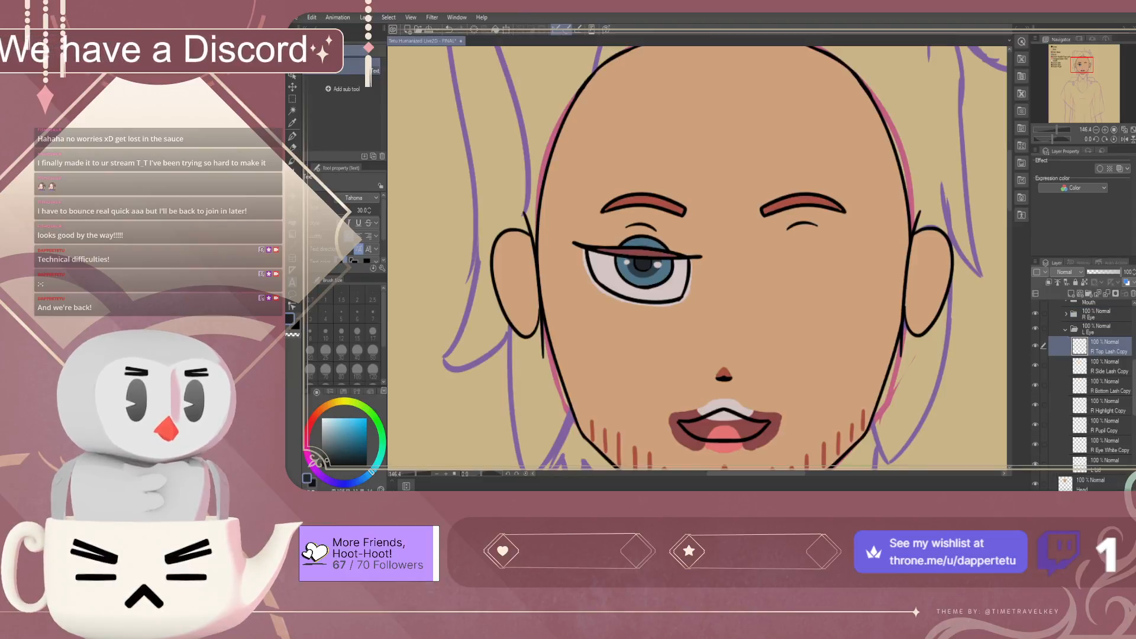
drag(1104, 464, 1104, 416)
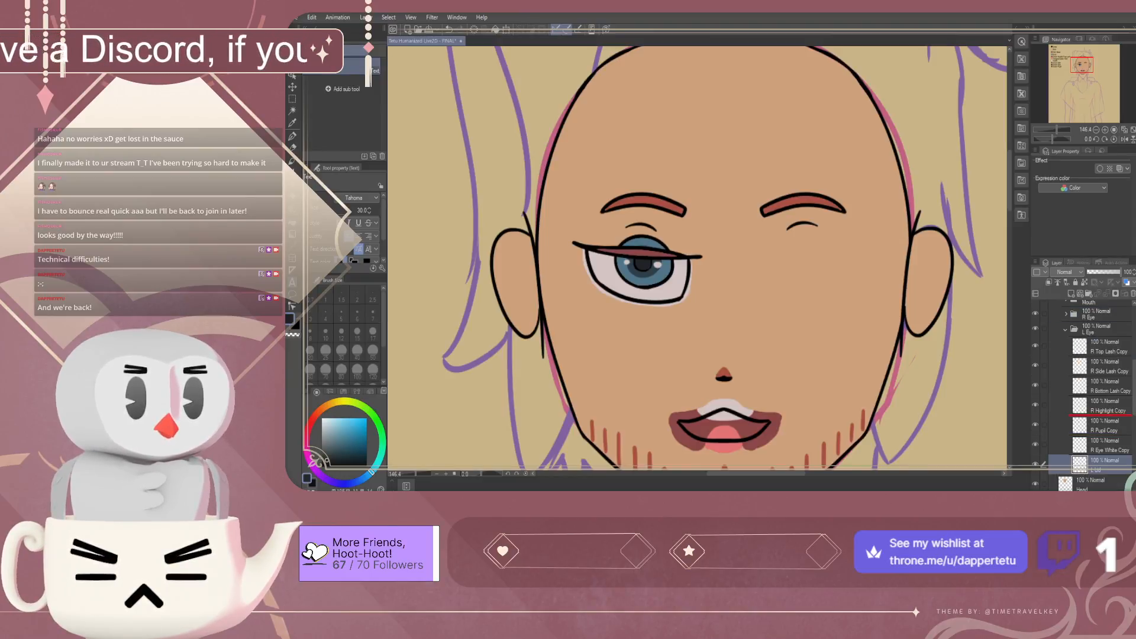
drag(1104, 355, 1104, 340)
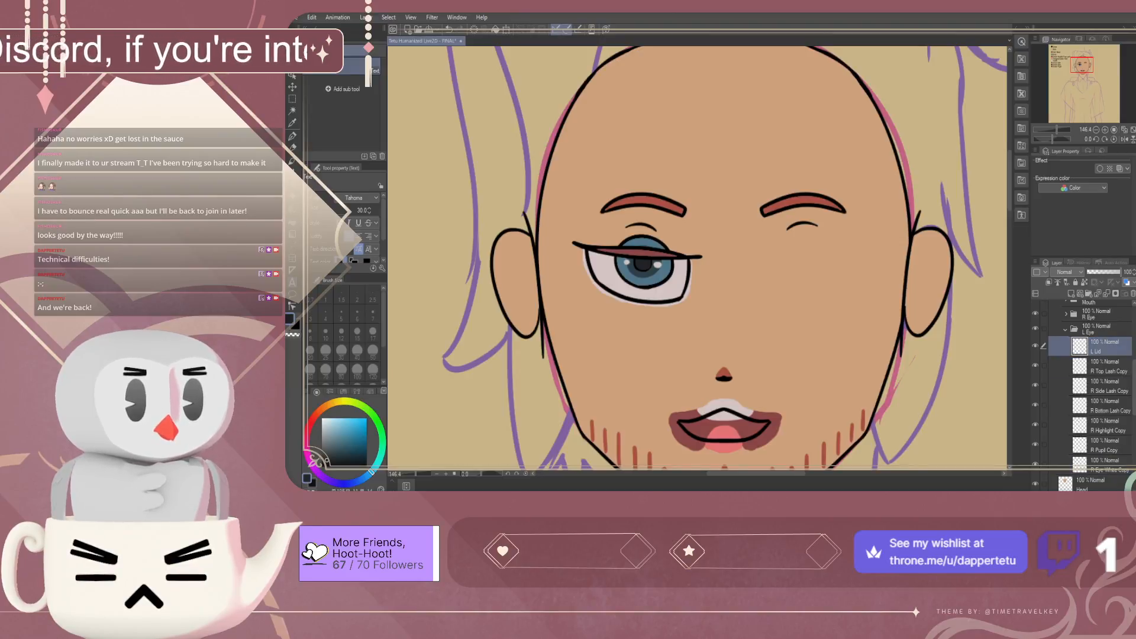
Flip the six copied eye layers horizontally and move them across the face beneath the left brow
click(1108, 366)
shift+click(1107, 464)
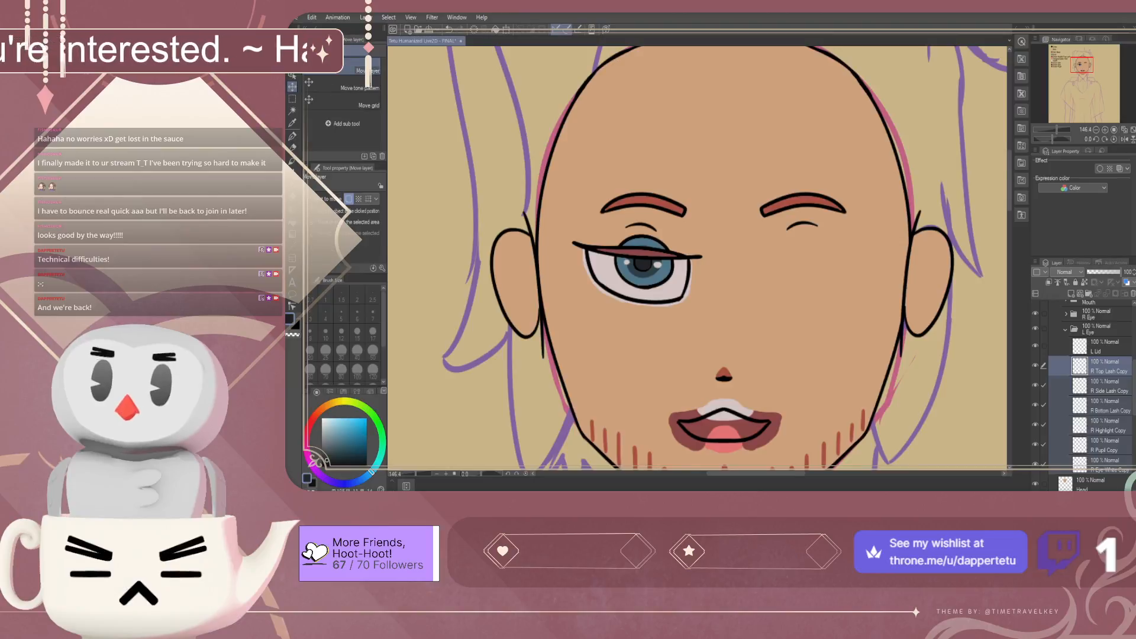
key(ctrl+t)
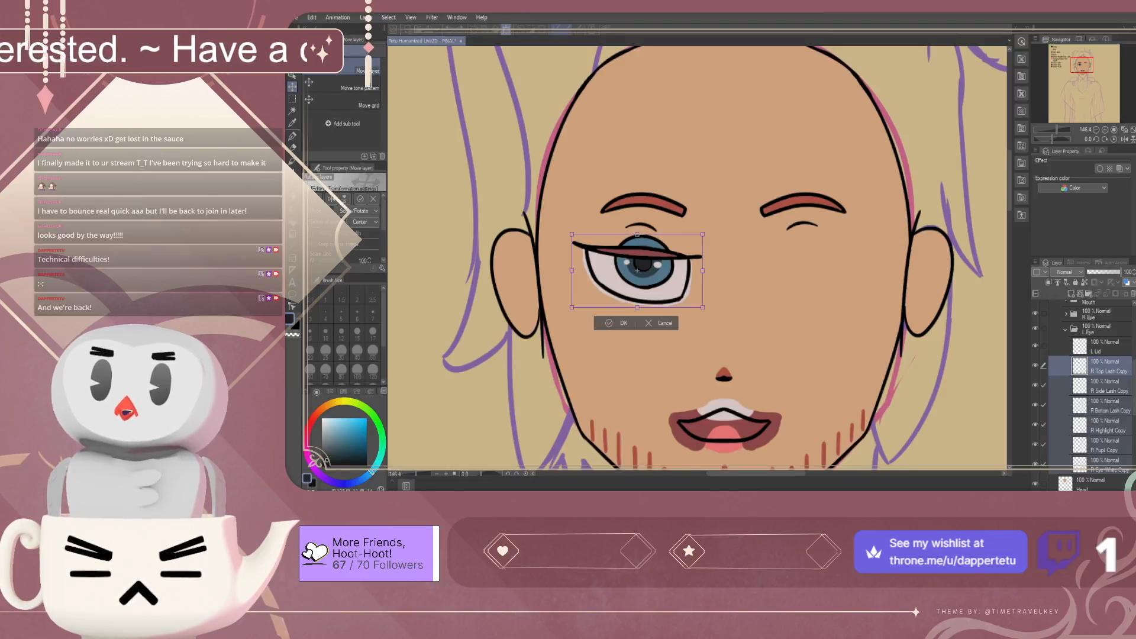
click(331, 199)
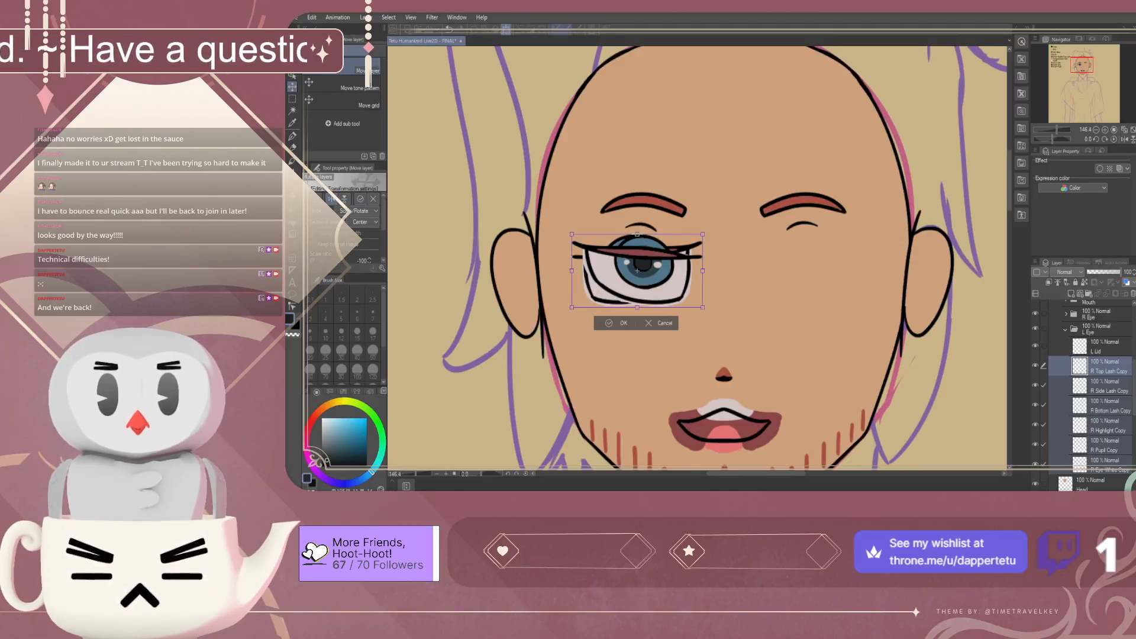
key(Return)
drag(637, 271, 807, 271)
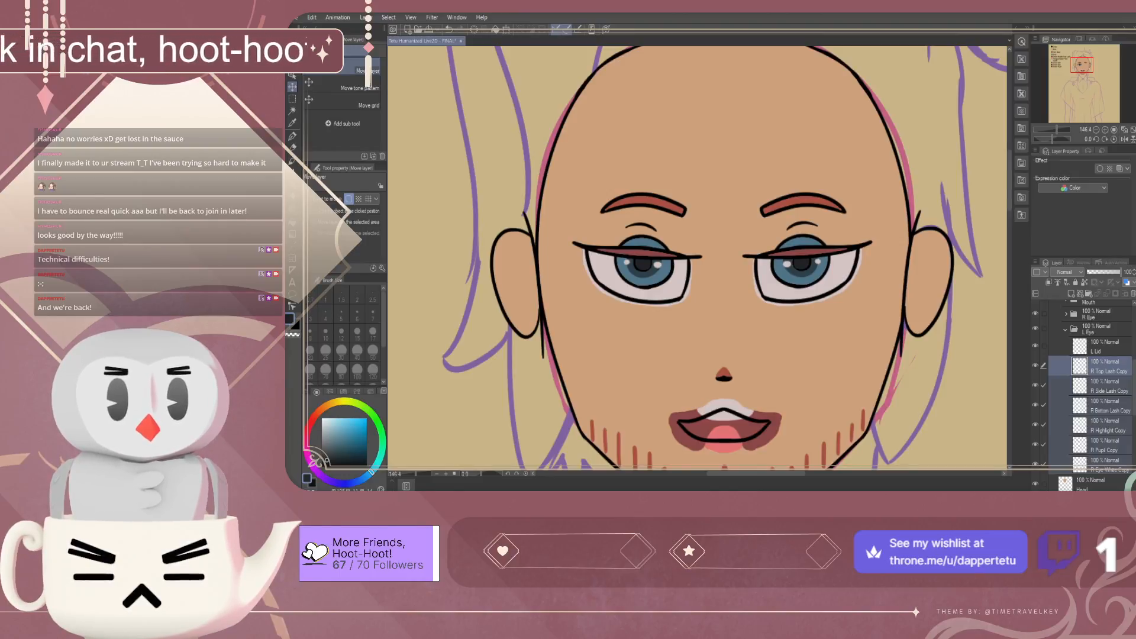
scroll(714, 258, down, 6)
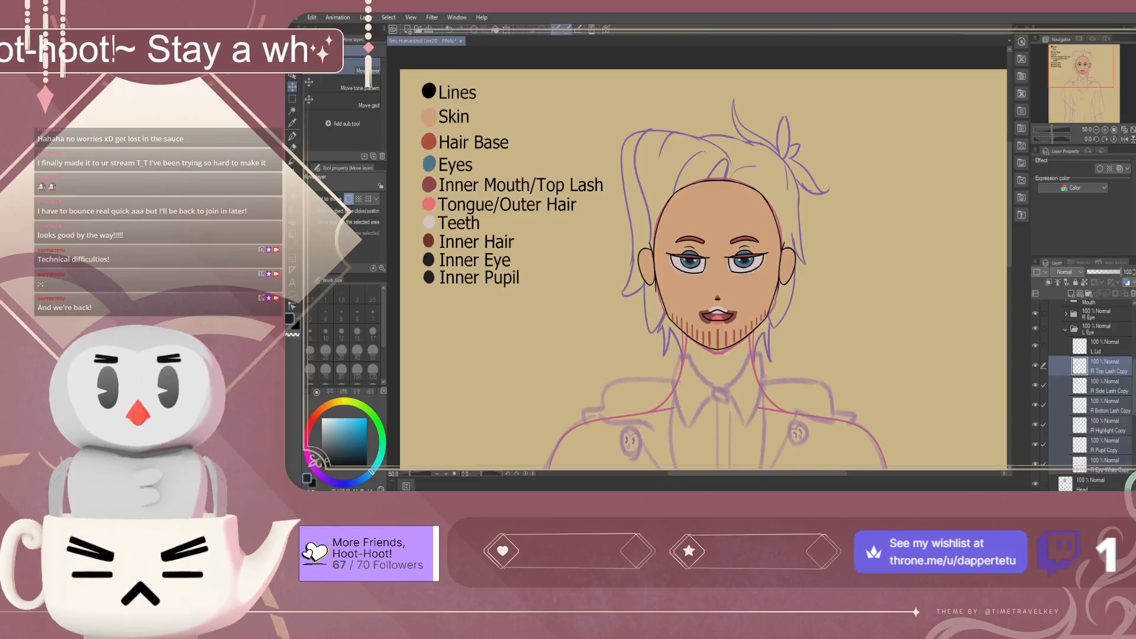
Rename the copied top, side and bottom lash layers to L Top Lash, L Side Lash and L Bottom Lash
click(1109, 366)
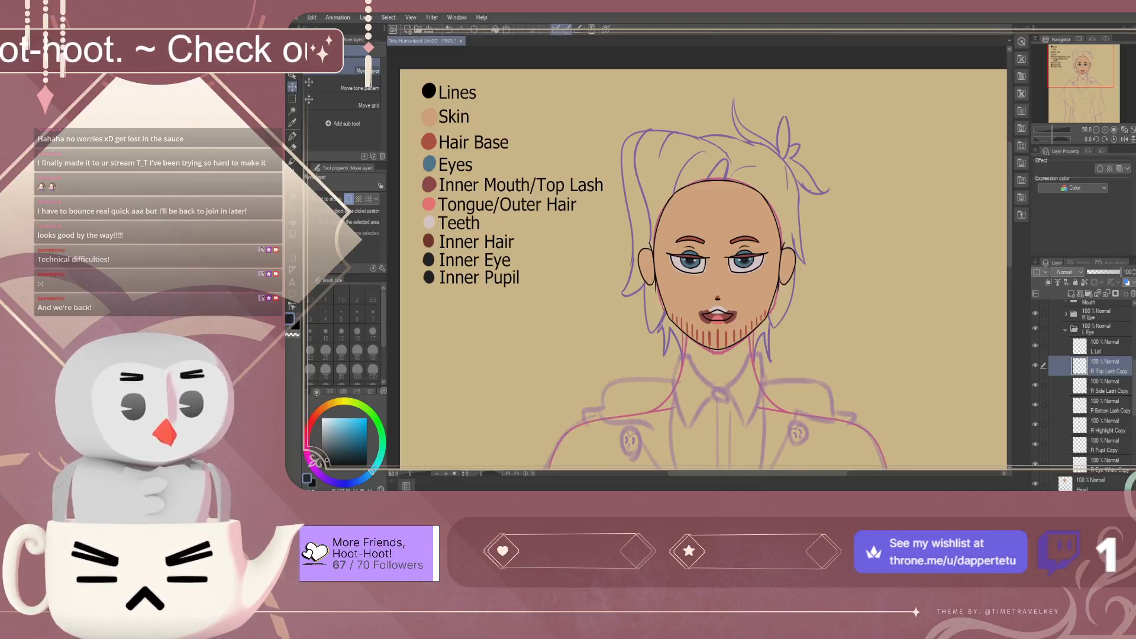
key(Return)
double_click(1108, 391)
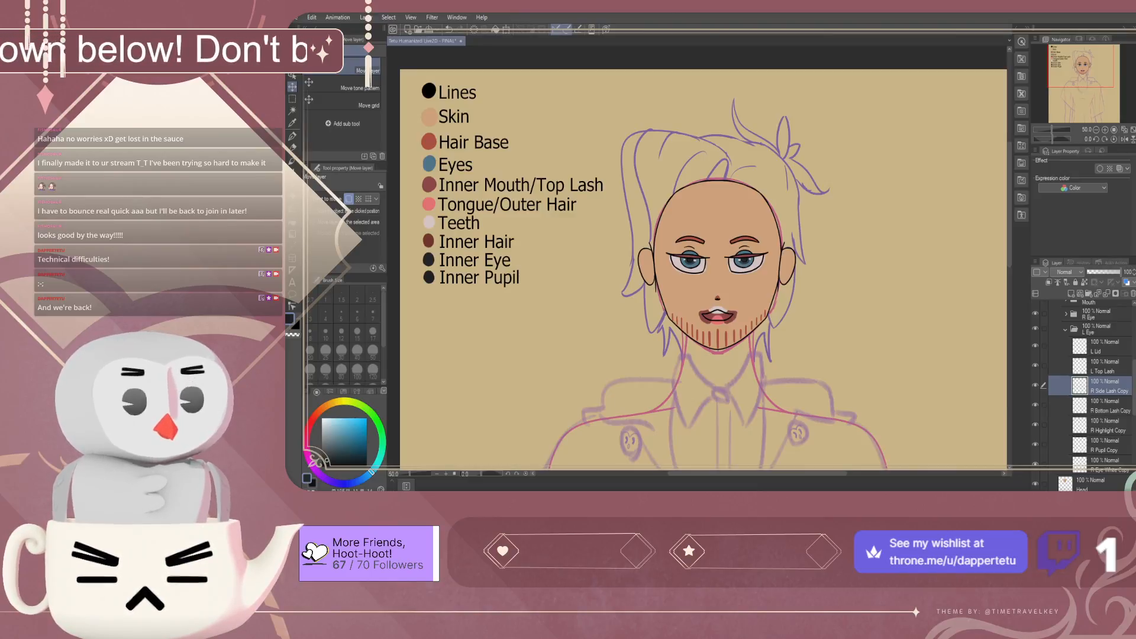
key(Return)
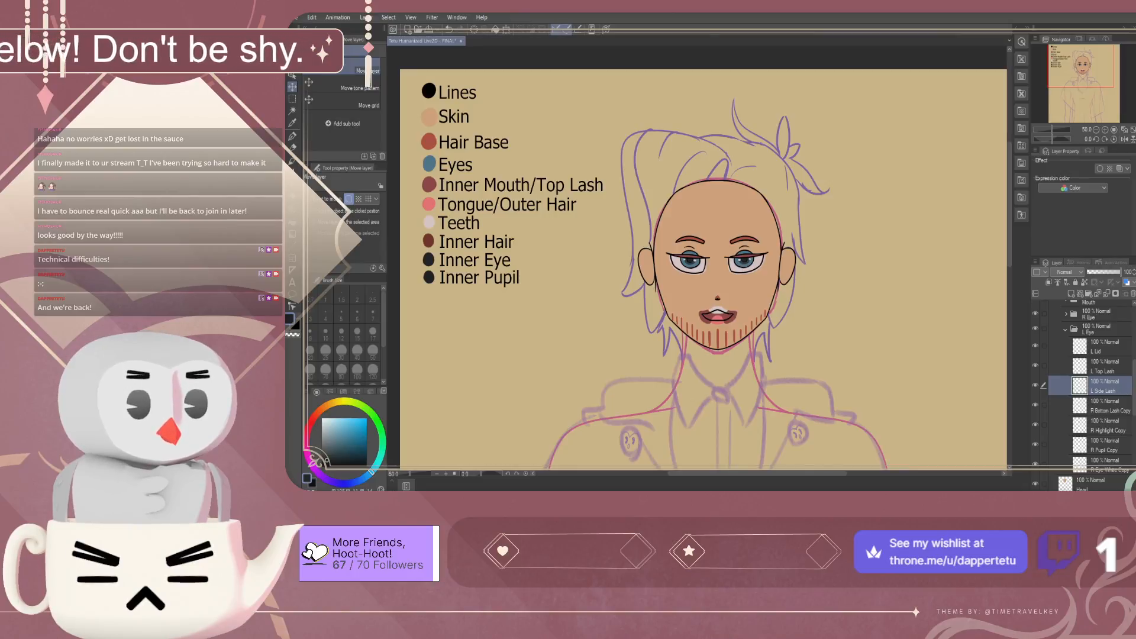
double_click(1109, 410)
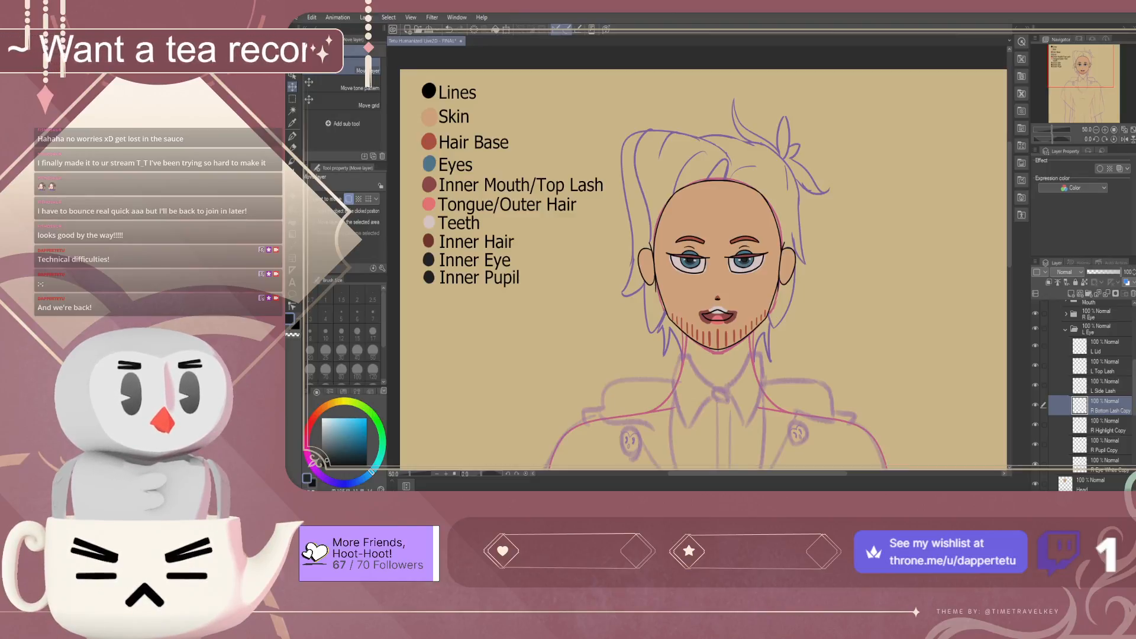
key(Return)
Rename the copied highlight, pupil and eye white layers to L Highlight, L Pupil and L Eye White
double_click(1108, 431)
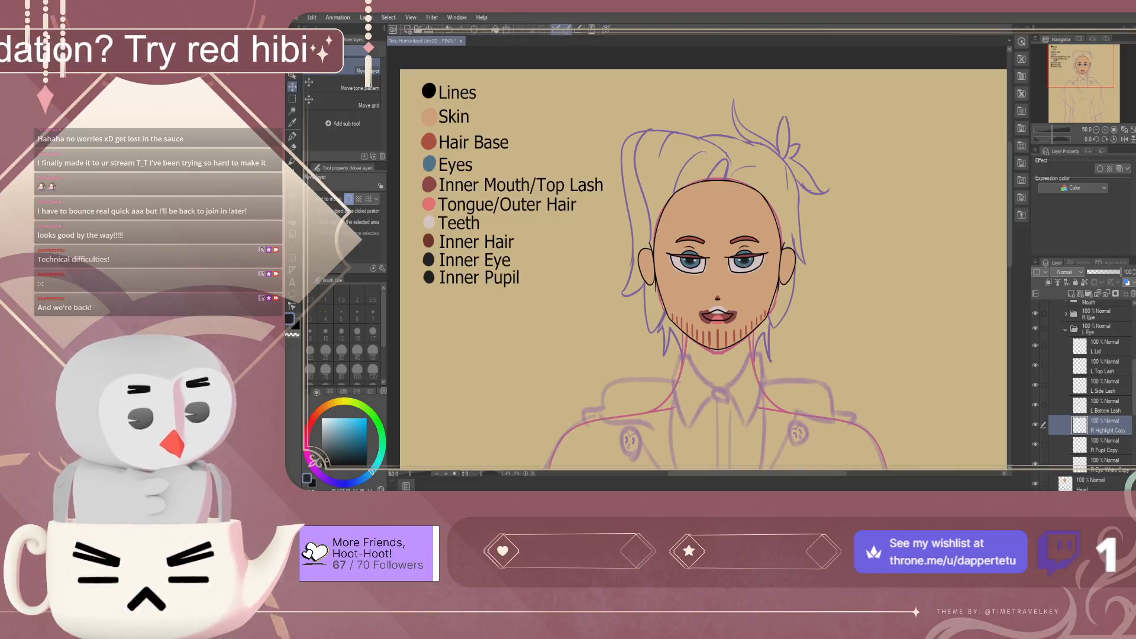
click(1104, 449)
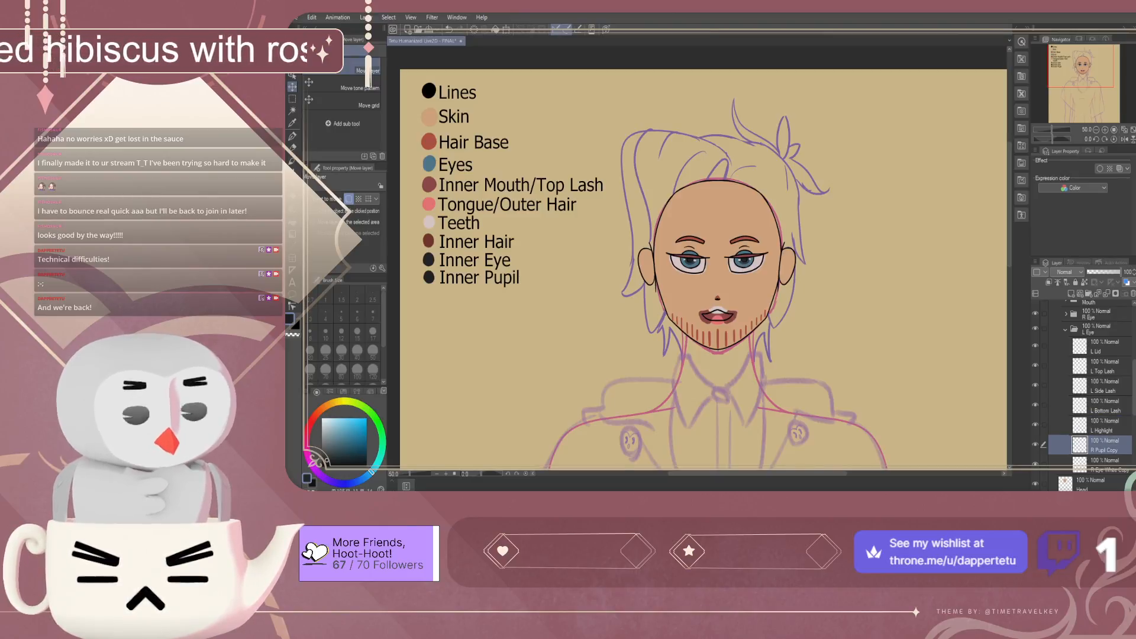
text(L Pupil)
key(Return)
click(1105, 465)
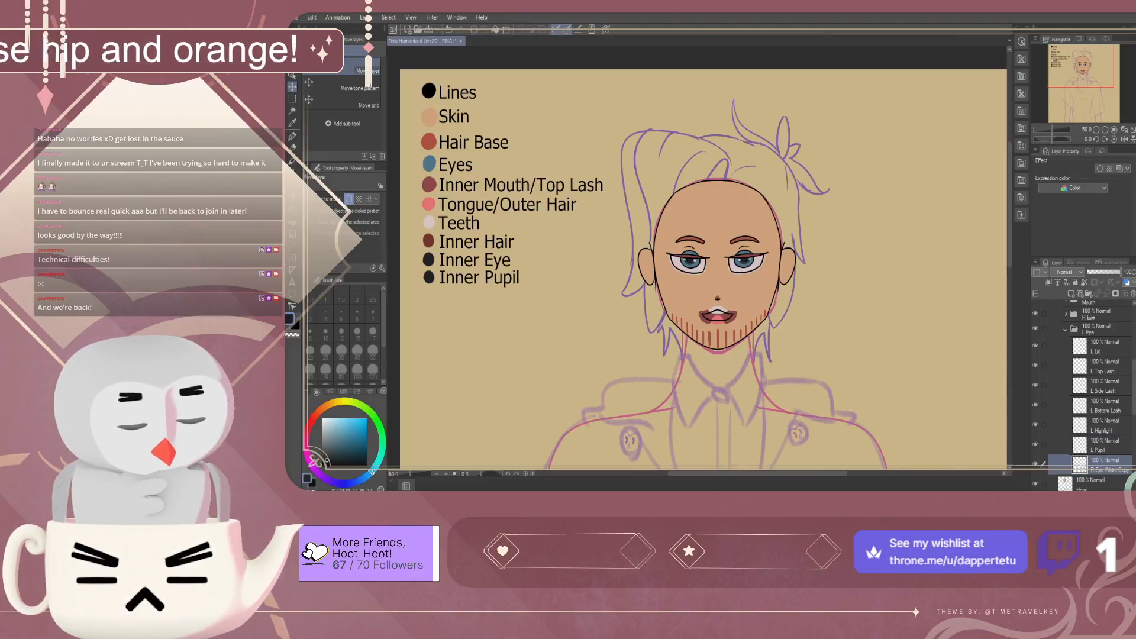
text(L Eye White)
key(Return)
Save the illustration, collapse the L Eye folder and check both eyes against the whole face
key(ctrl+s)
click(1097, 329)
click(1065, 329)
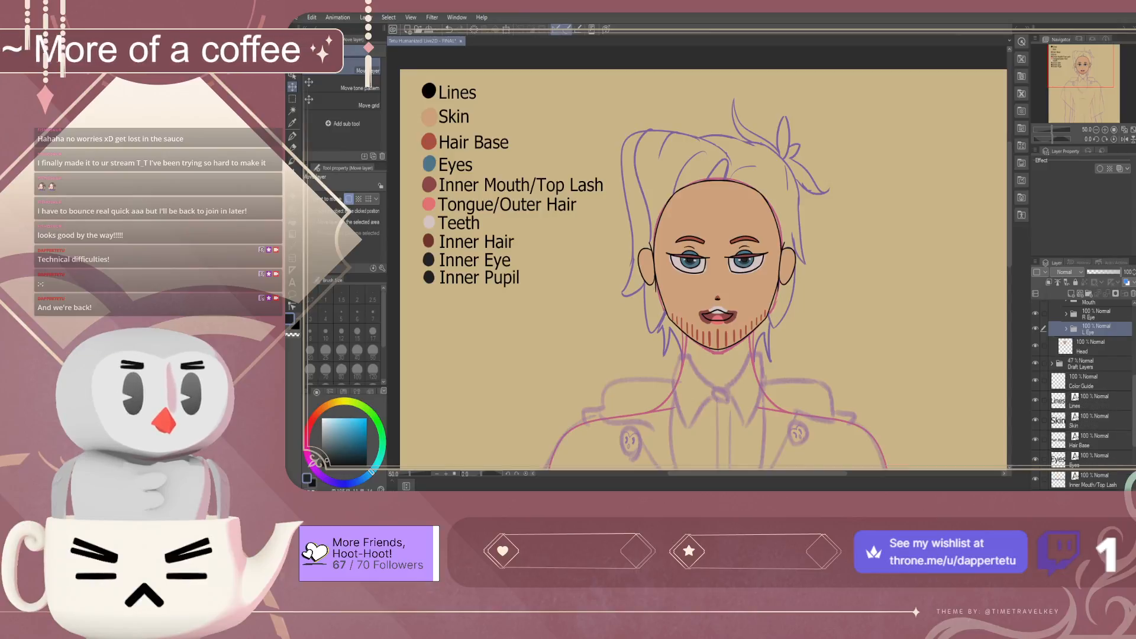
scroll(854, 292, down, 1)
scroll(738, 260, up, 5)
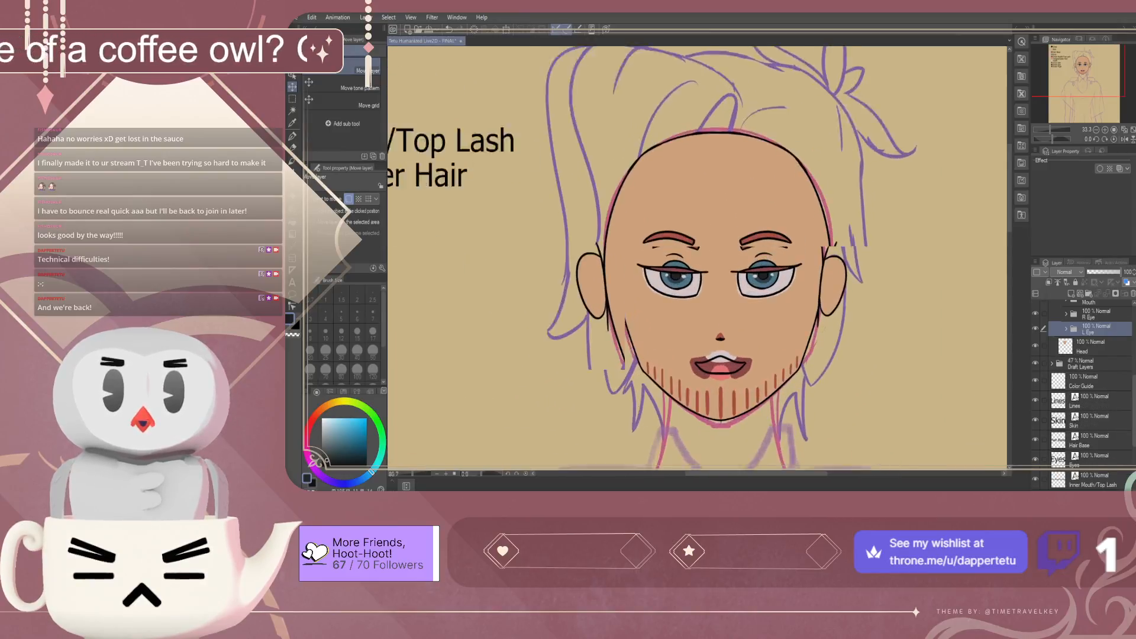
Nudge the L Eye folder two increments to the right and check the eye spacing against the whole face
scroll(710, 295, up, 1)
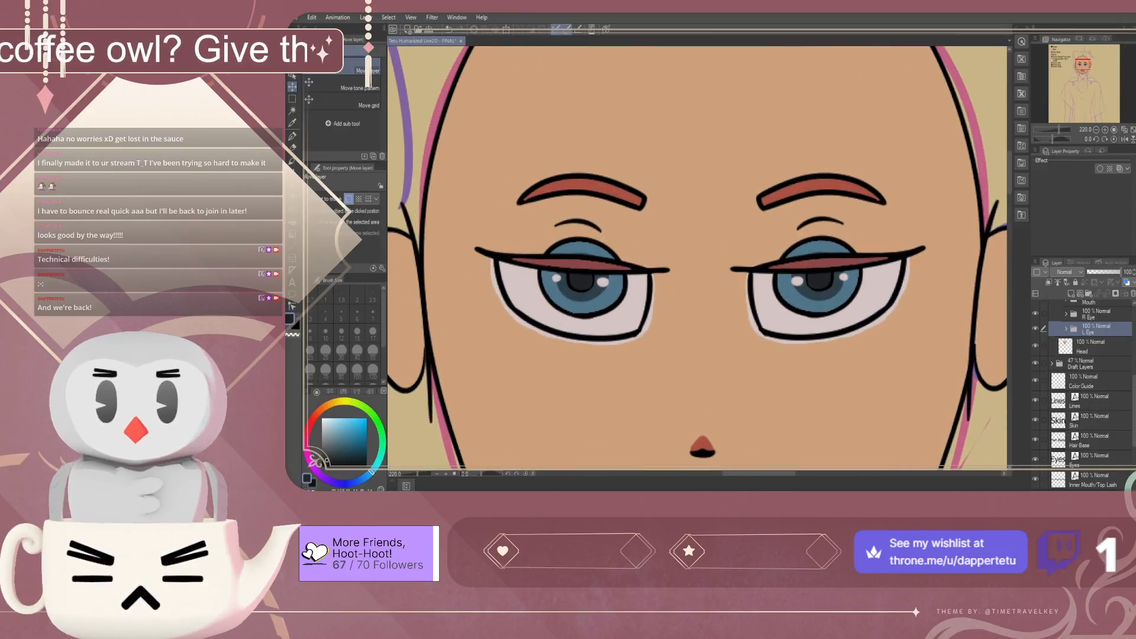
scroll(777, 250, up, 1)
click(1090, 364)
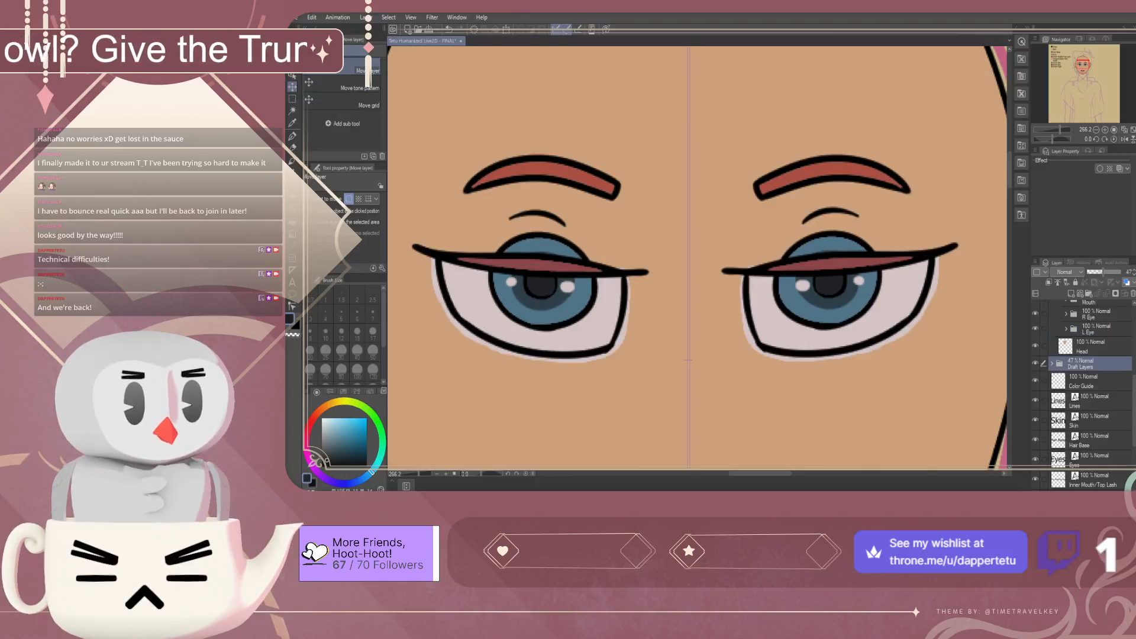
click(1096, 329)
click(1065, 329)
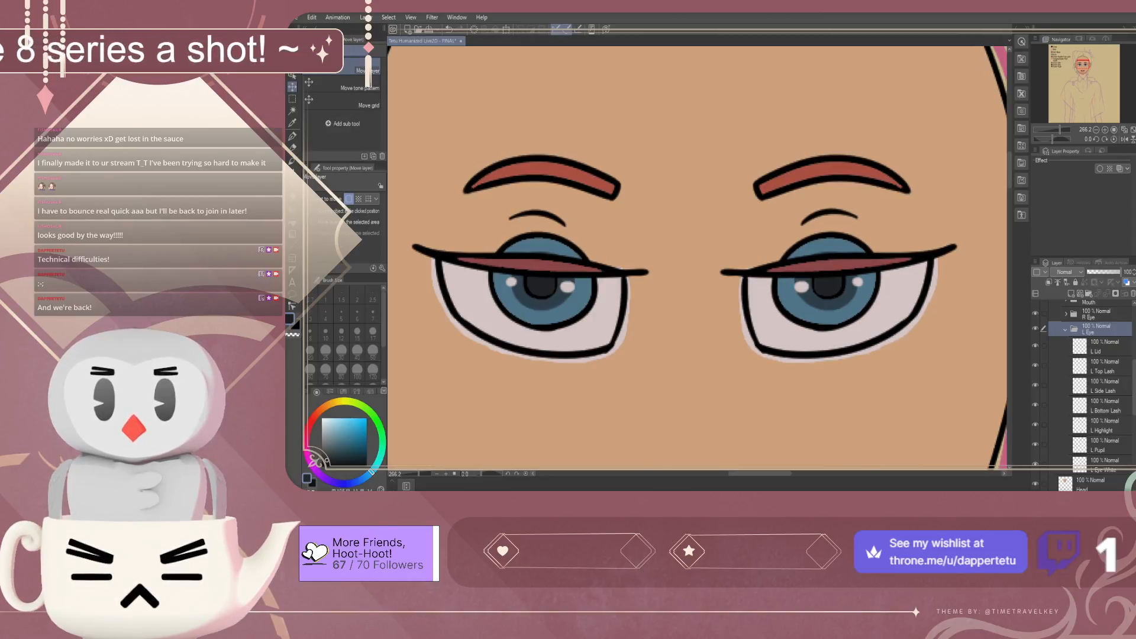
scroll(750, 246, down, 5)
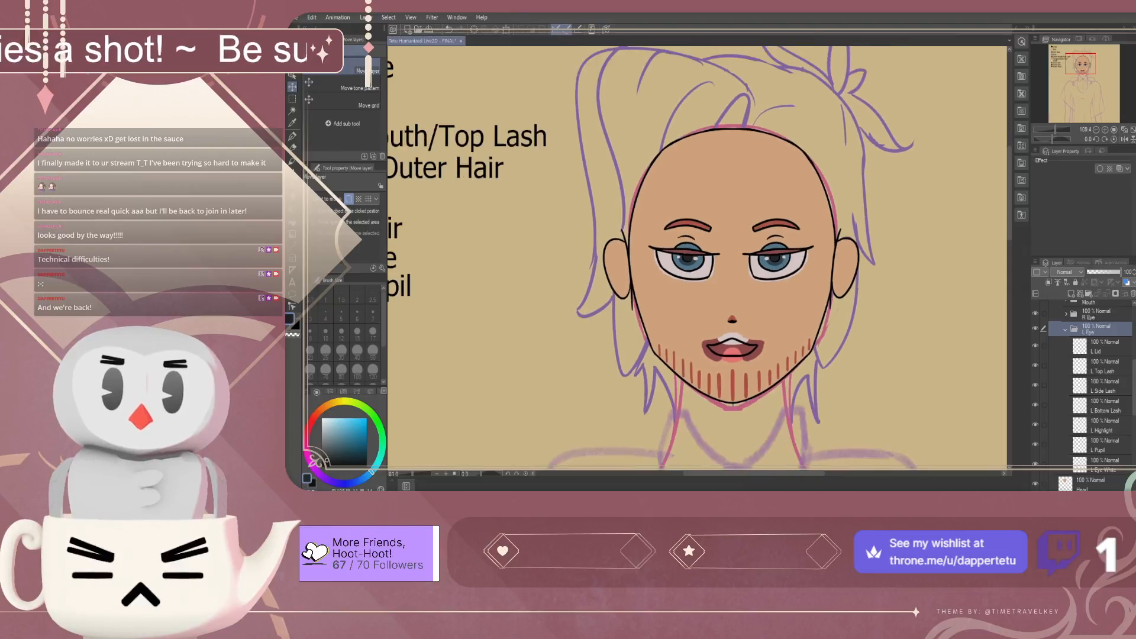
scroll(713, 177, down, 6)
scroll(740, 210, up, 11)
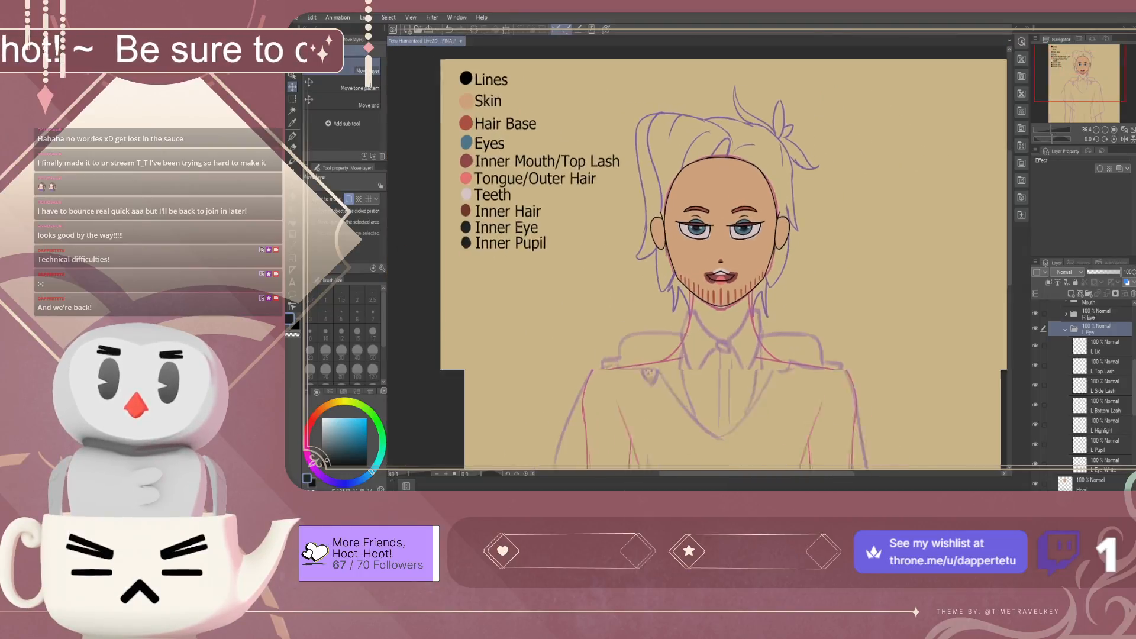
scroll(732, 264, up, 1)
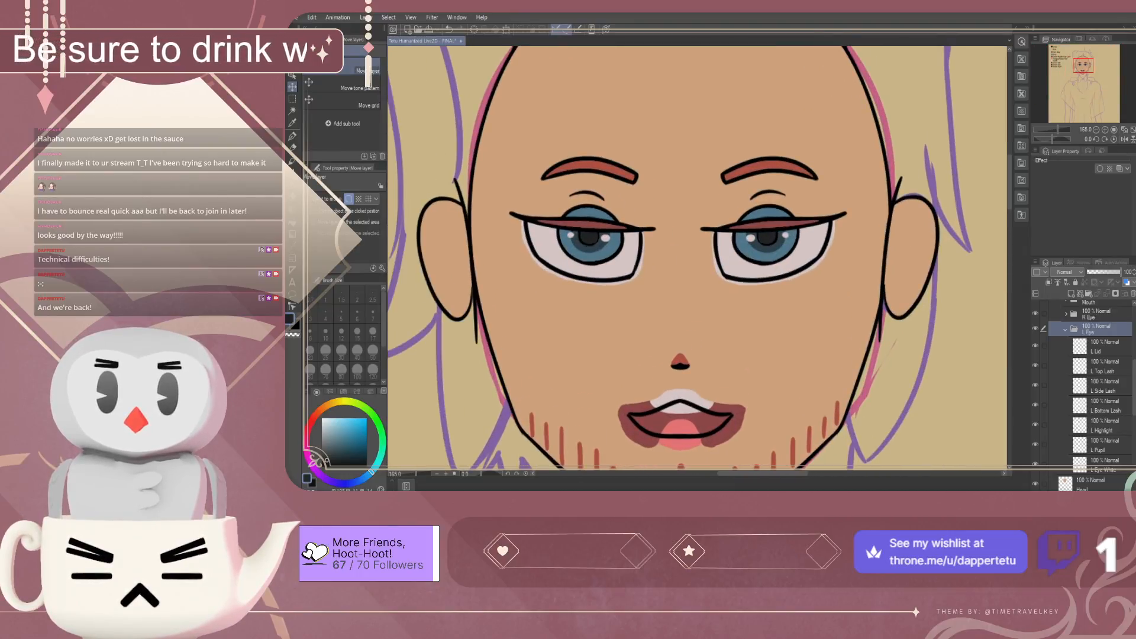
key(Right)
key(Right)
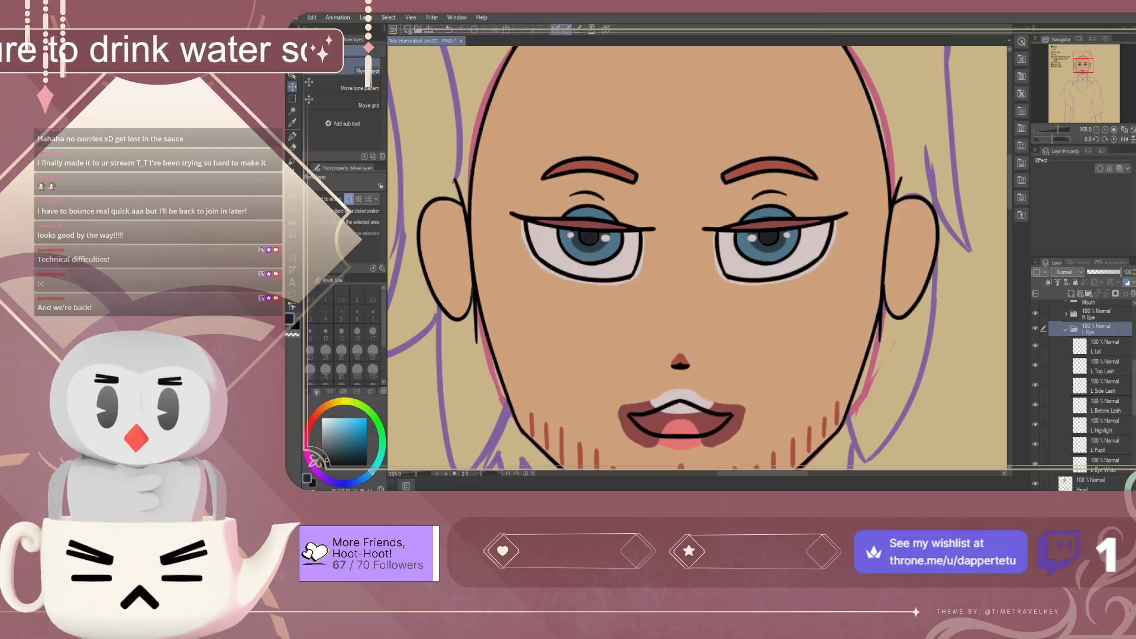
scroll(721, 260, down, 5)
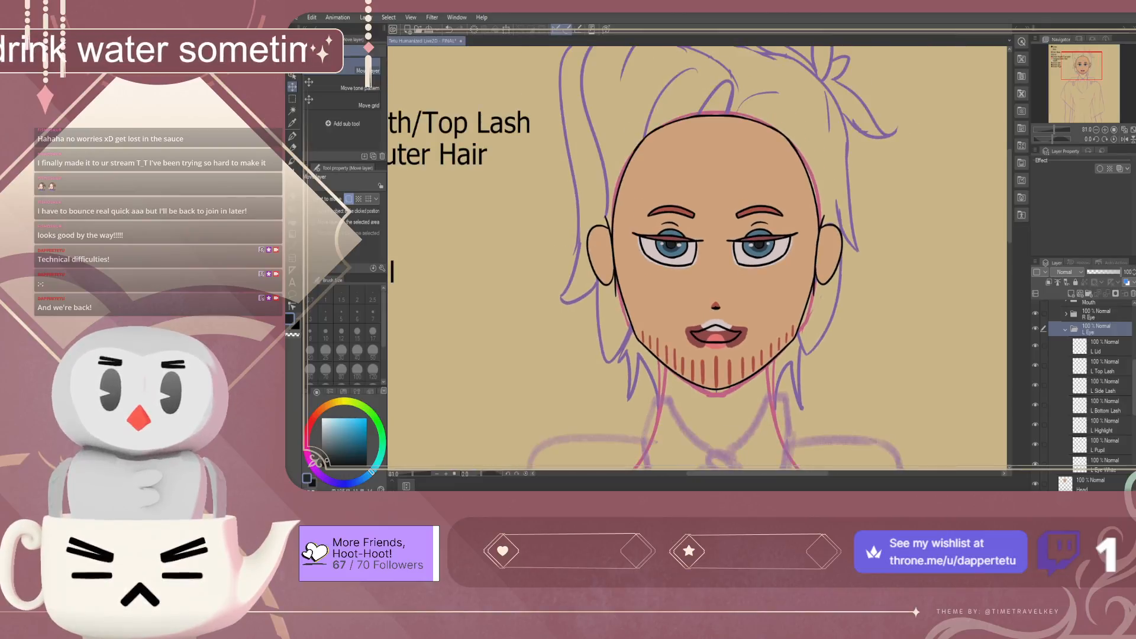
scroll(720, 260, down, 2)
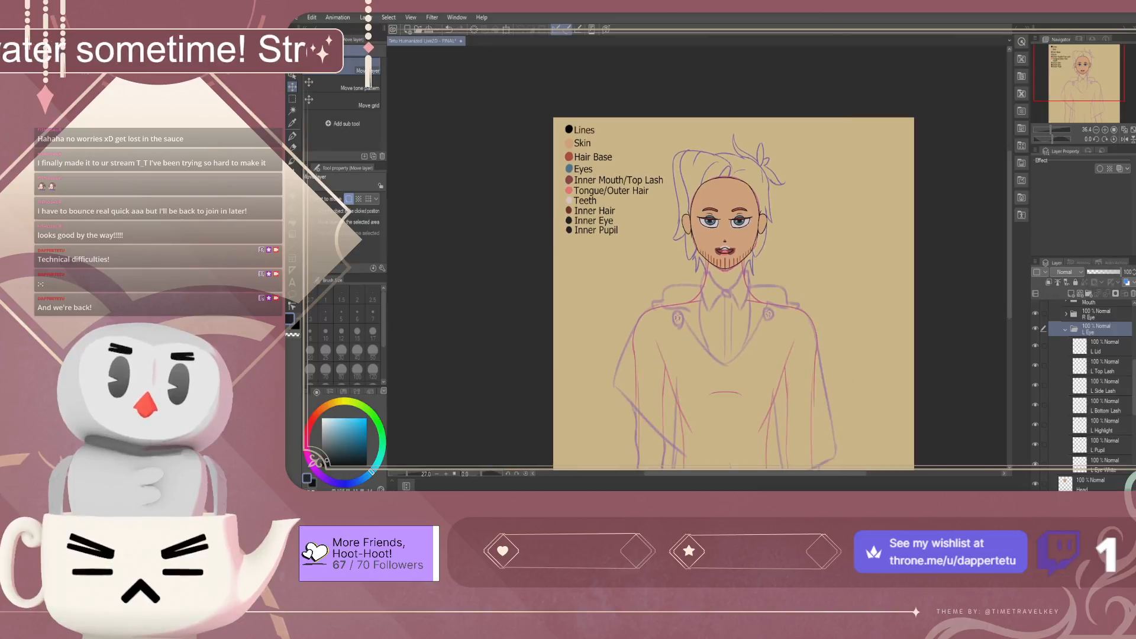
scroll(760, 276, up, 2)
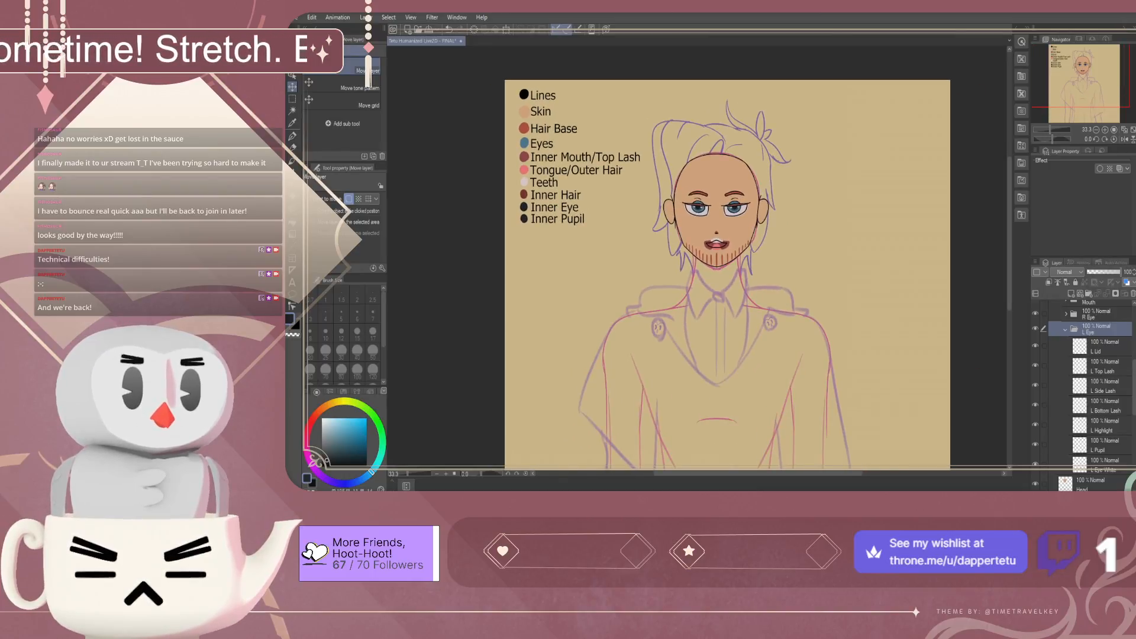
Collapse the L Eye folder, show the Hair folder over the coloured face and save the illustration
click(1065, 329)
scroll(1082, 391, up, 5)
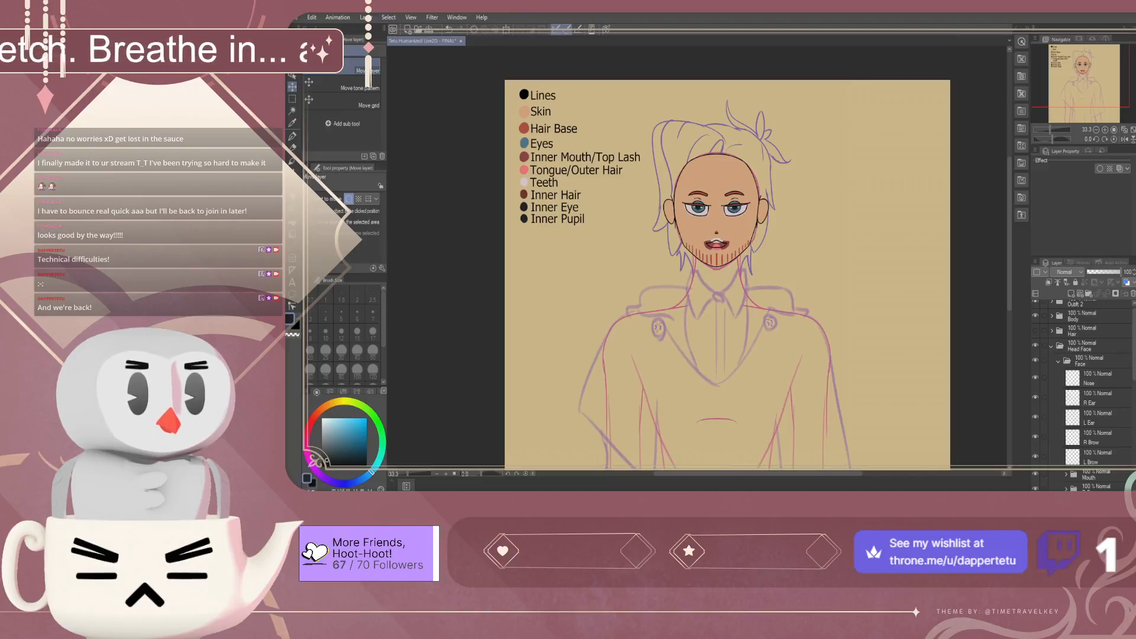
click(1036, 331)
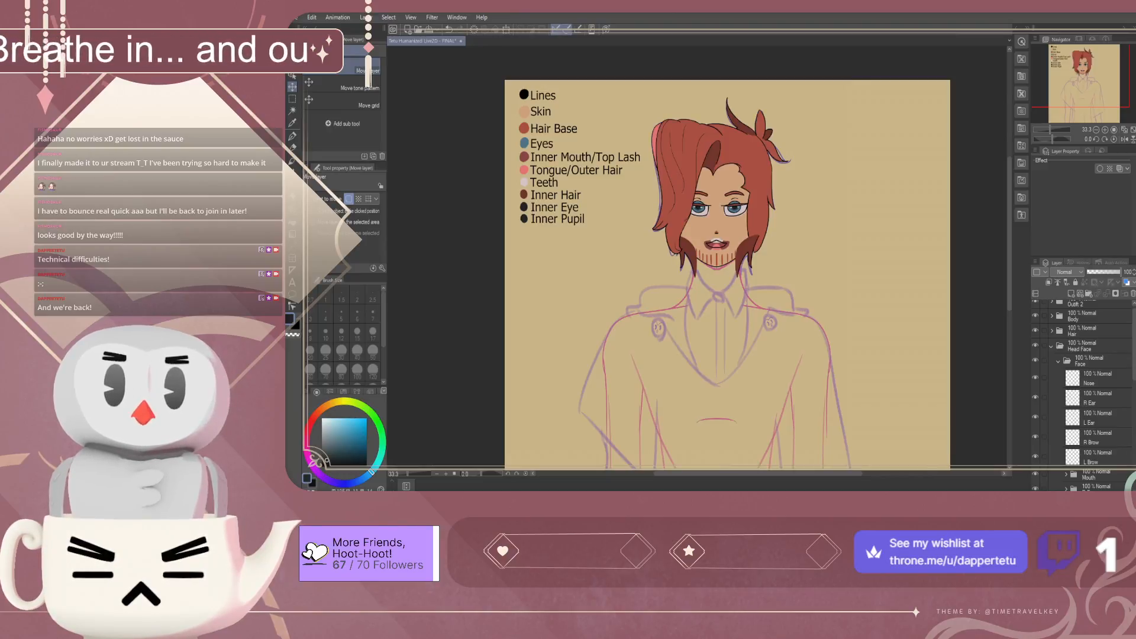
scroll(722, 236, up, 2)
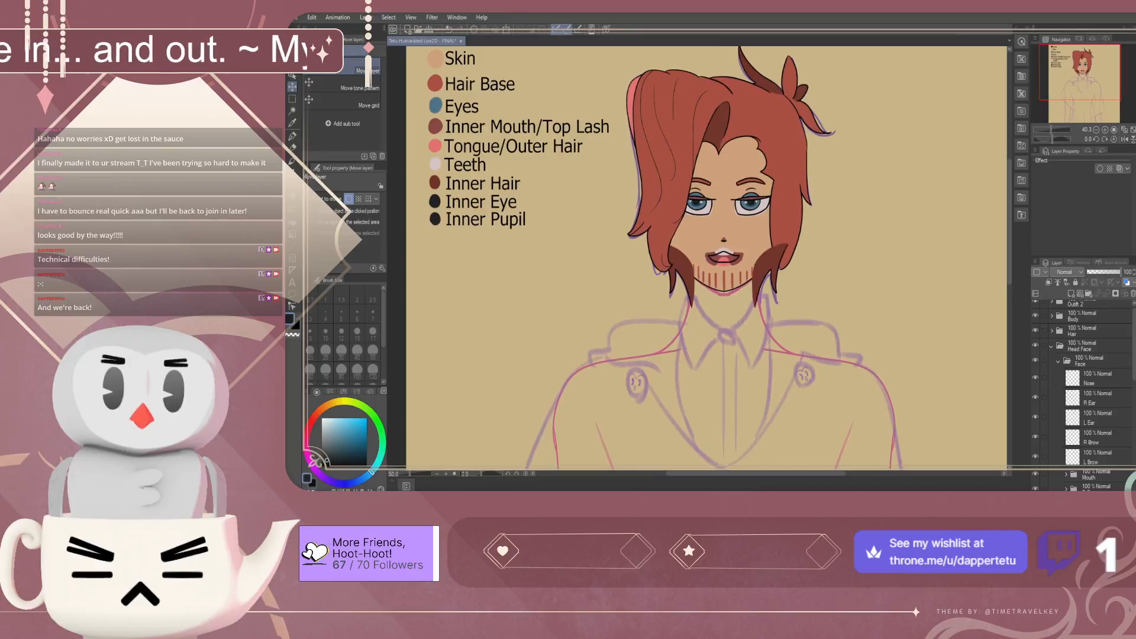
scroll(722, 237, down, 2)
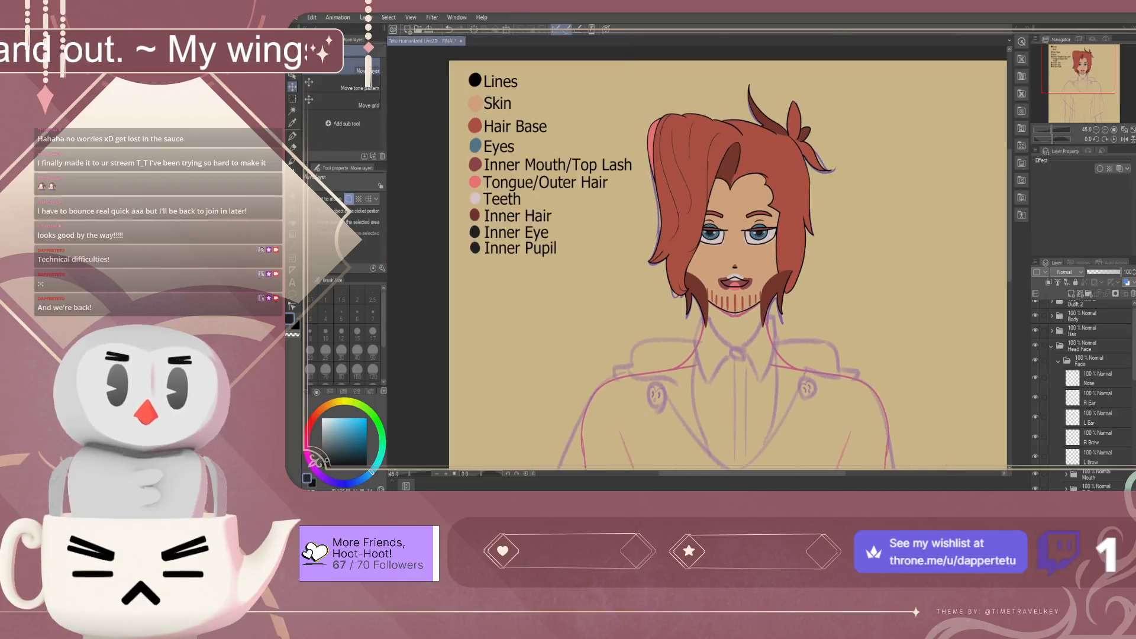
scroll(737, 308, down, 1)
scroll(739, 331, up, 1)
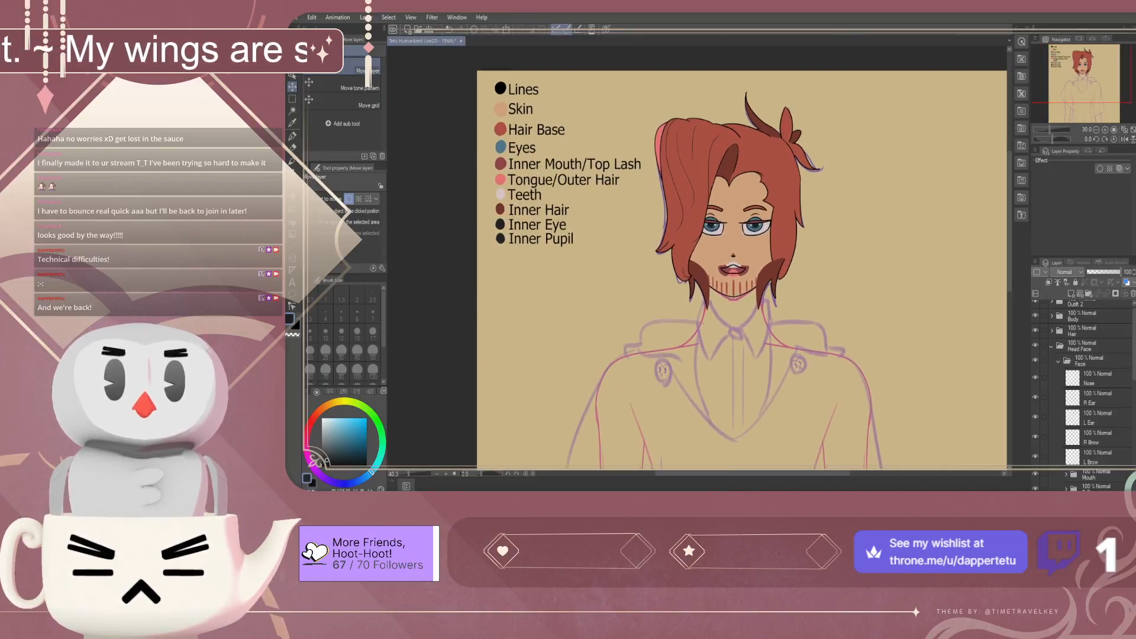
key(ctrl+s)
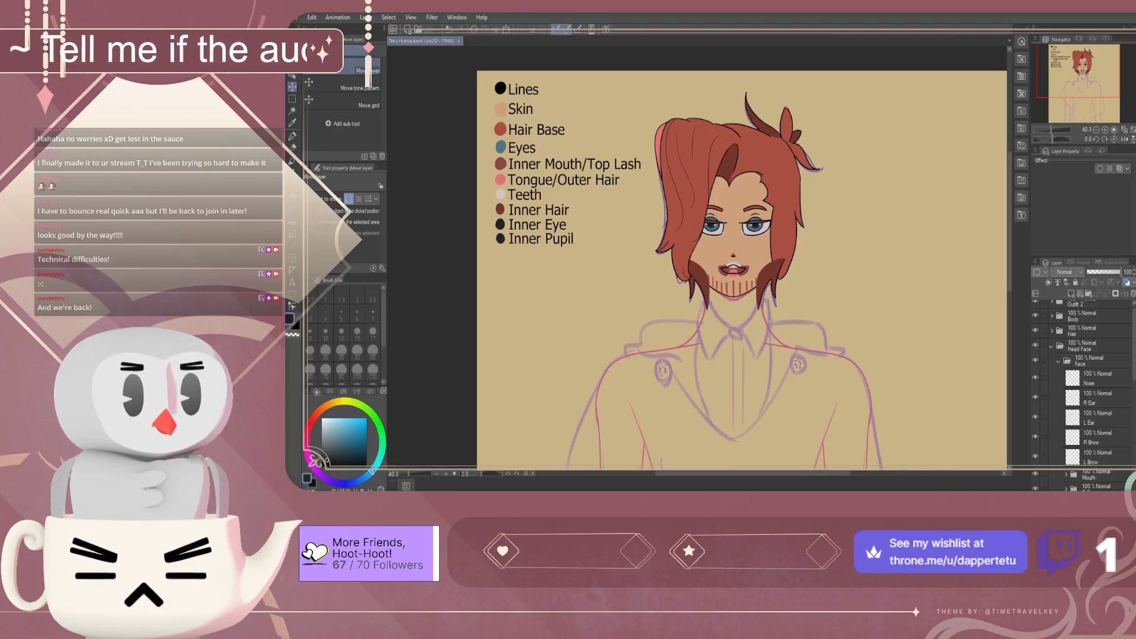
Collapse the Face folder and the Head Face folder in the layer list
scroll(1083, 390, down, 2)
scroll(1083, 390, down, 1)
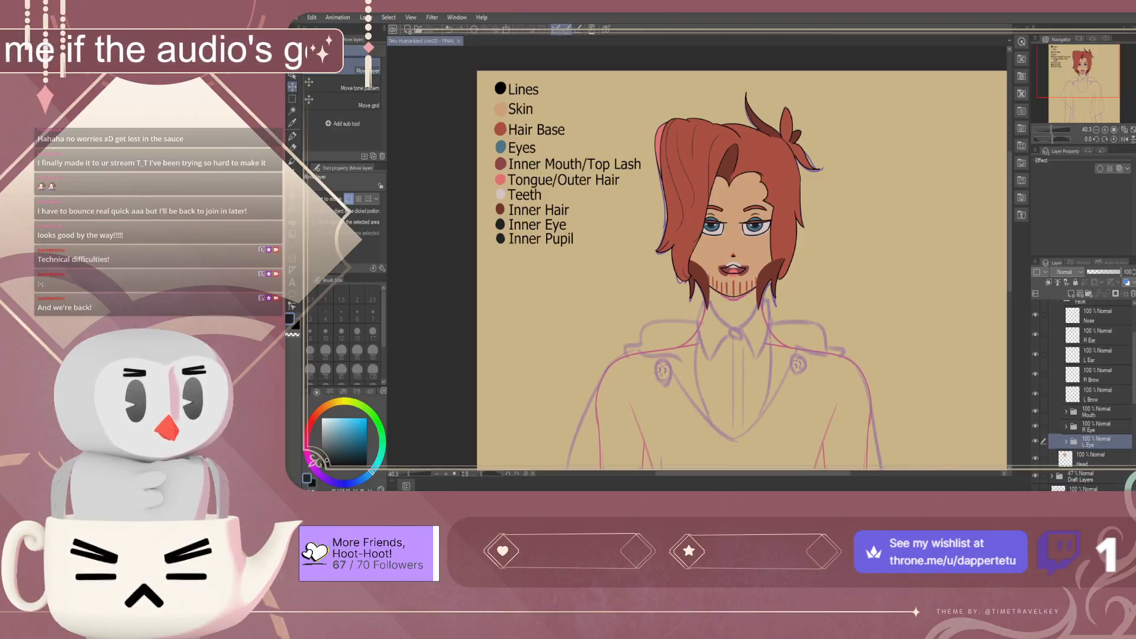
click(1090, 459)
scroll(1090, 414, up, 2)
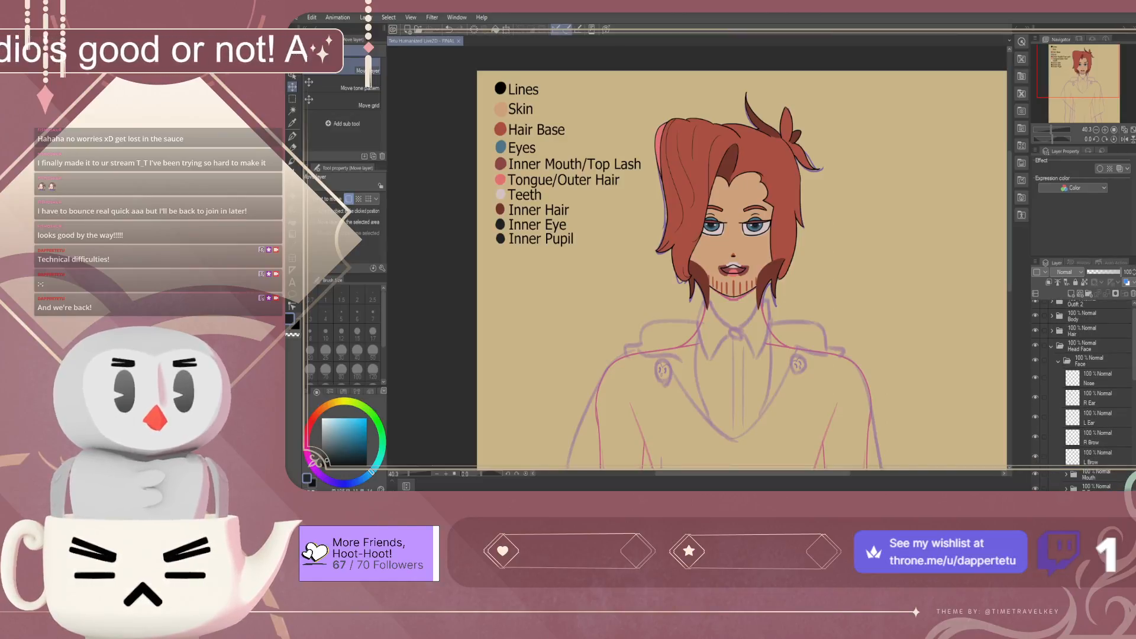
click(1058, 360)
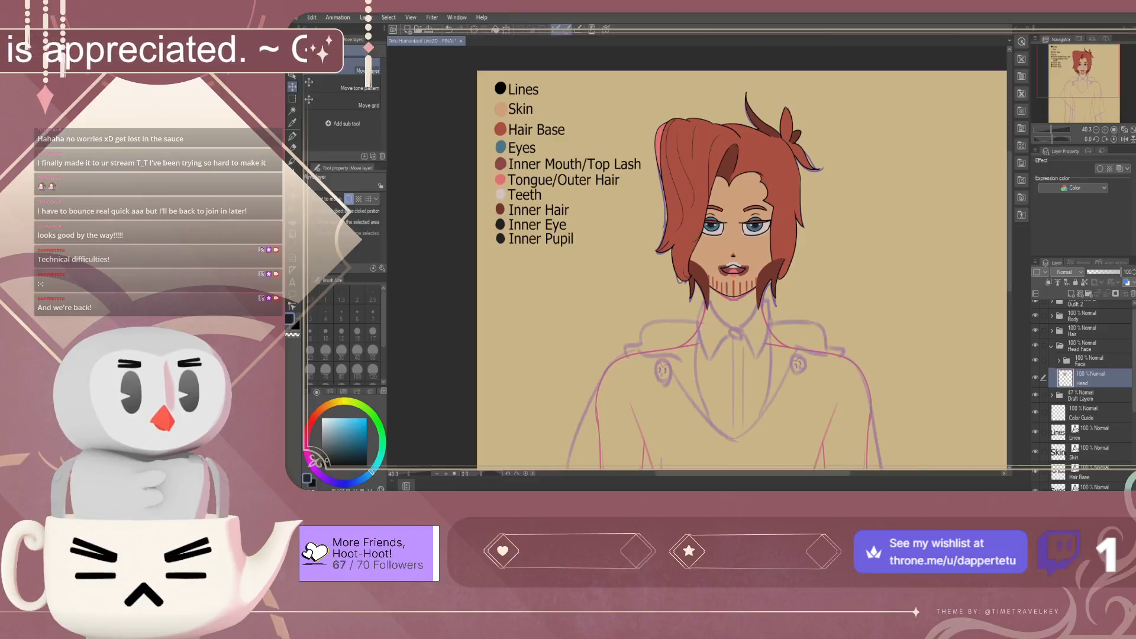
scroll(1086, 396, up, 1)
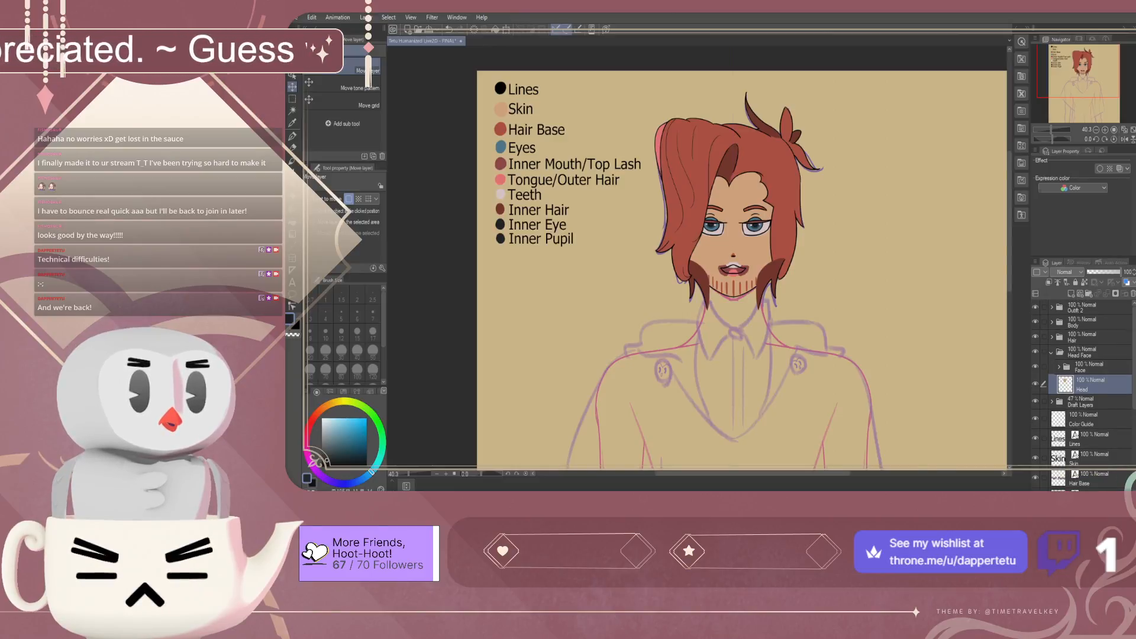
click(1051, 352)
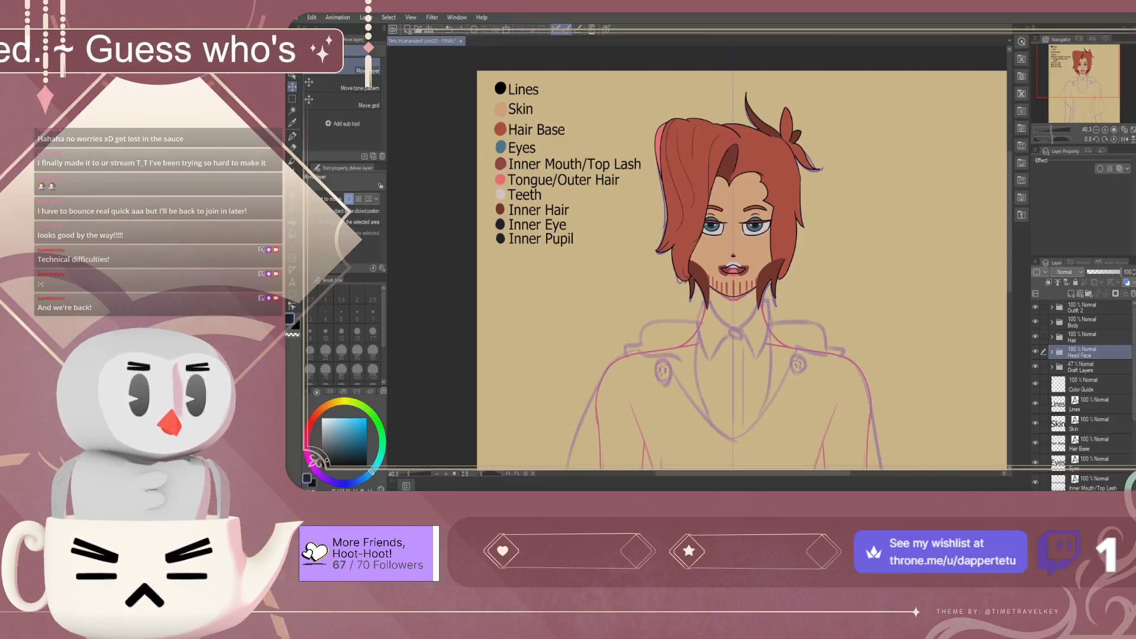
Hide the Hair folder to expose the head and neck sketch
click(1052, 323)
click(1091, 339)
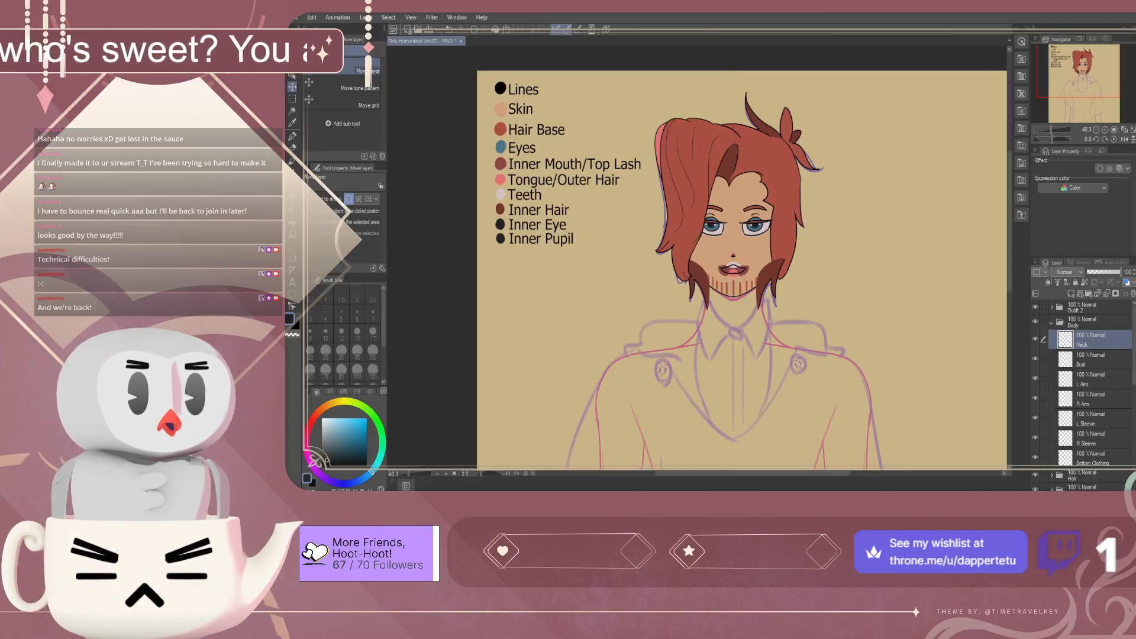
click(1051, 322)
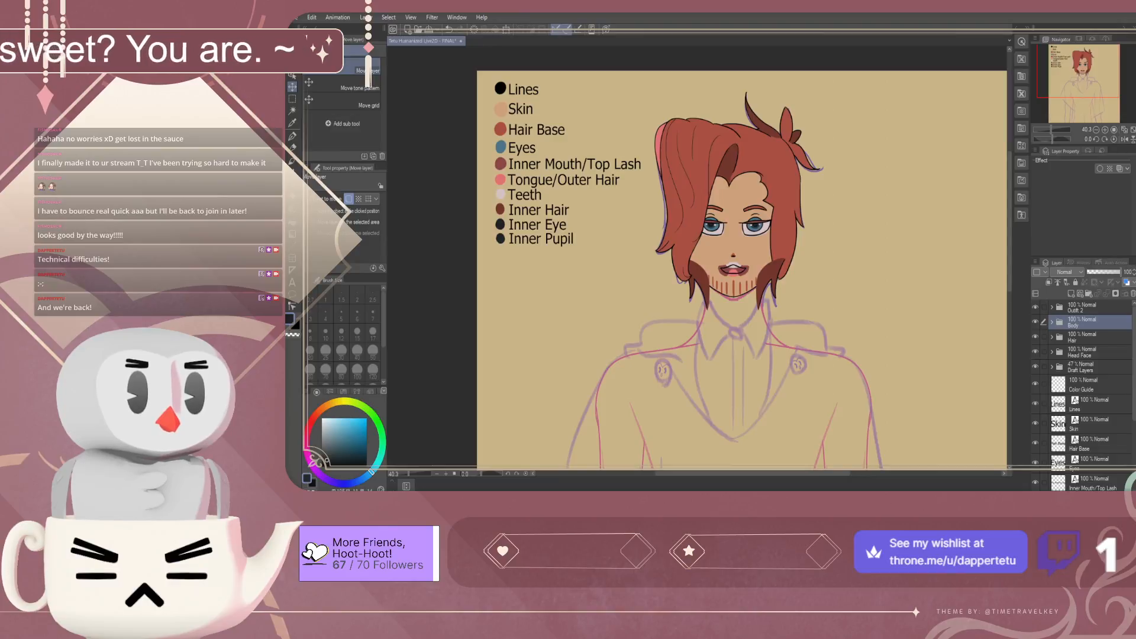
click(1035, 338)
click(1035, 337)
click(1034, 338)
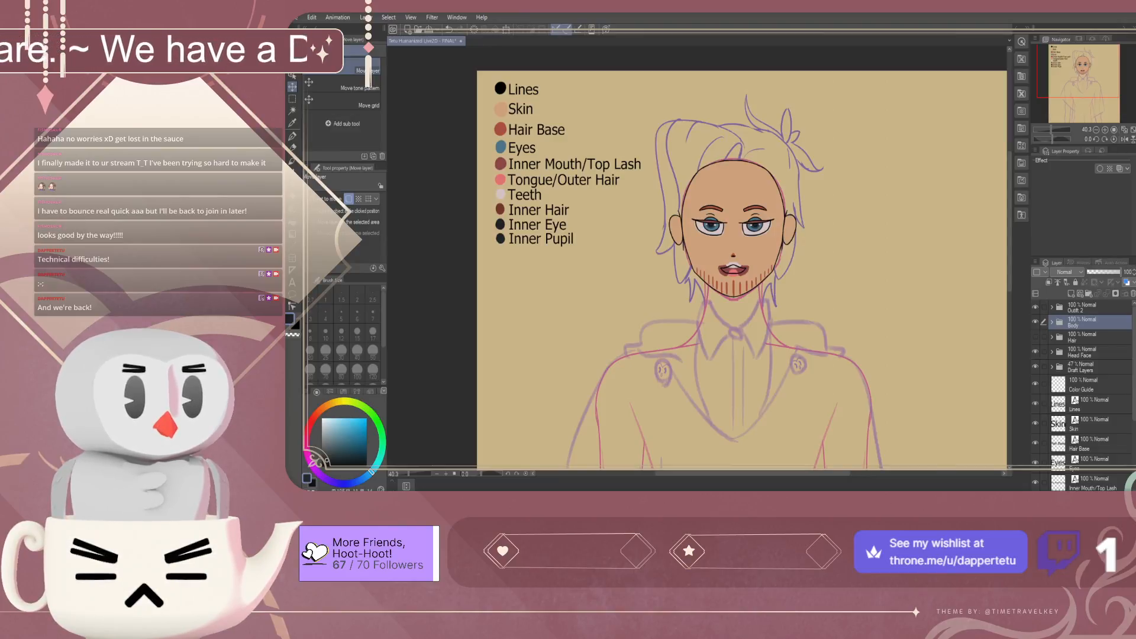
Select the Neck layer in the Body folder and sample the Skin colour from the colour guide
click(1051, 323)
click(1089, 339)
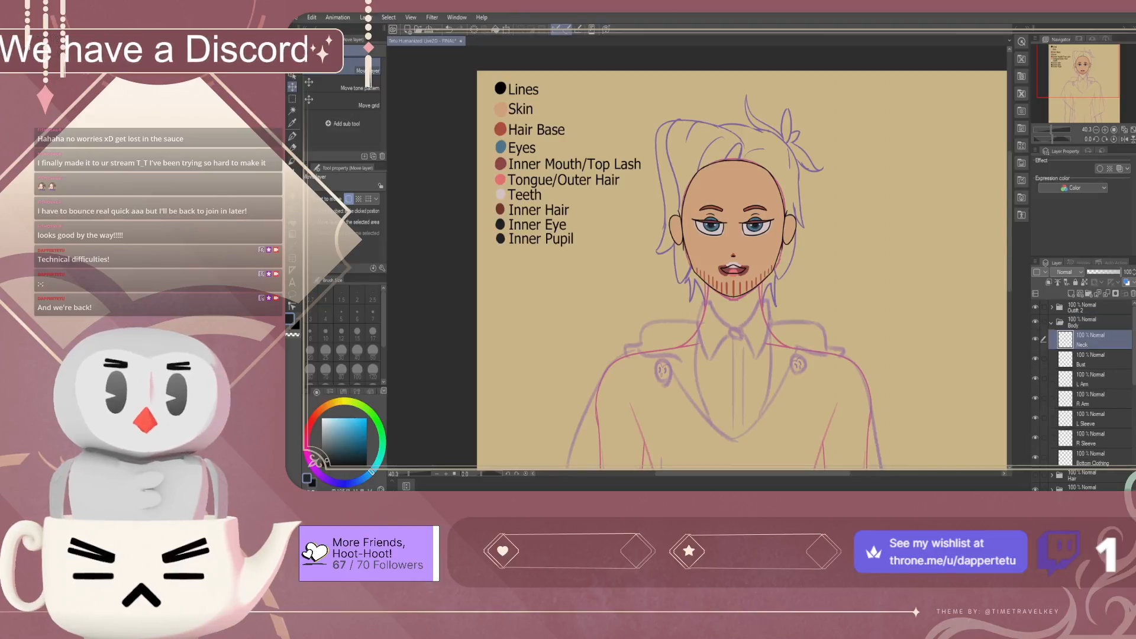
key(x)
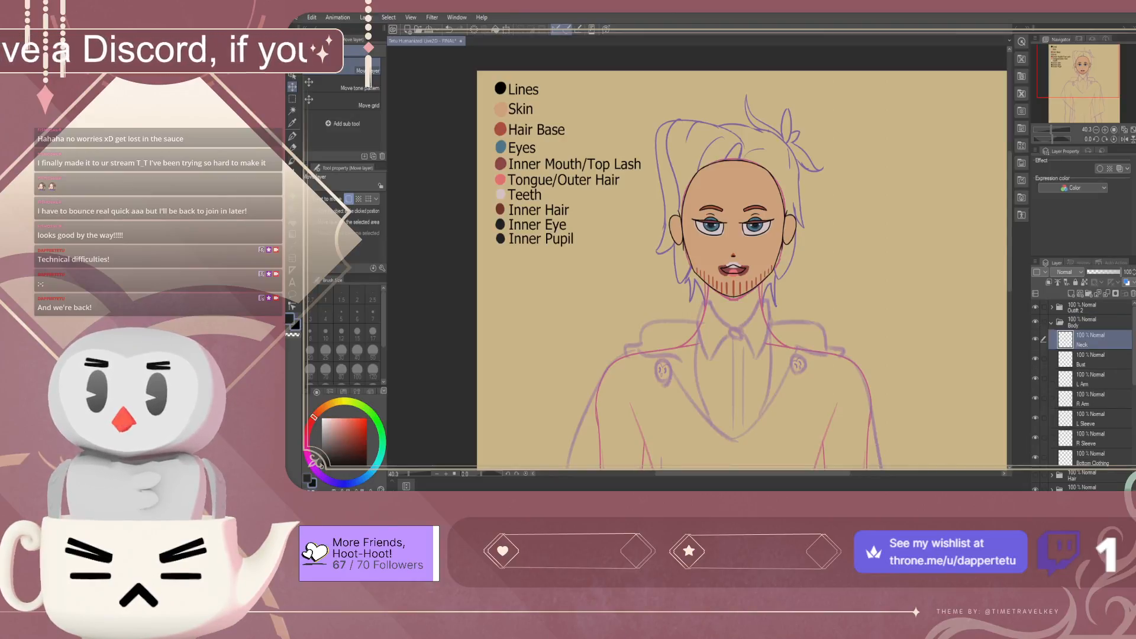
alt+click(501, 108)
key(x)
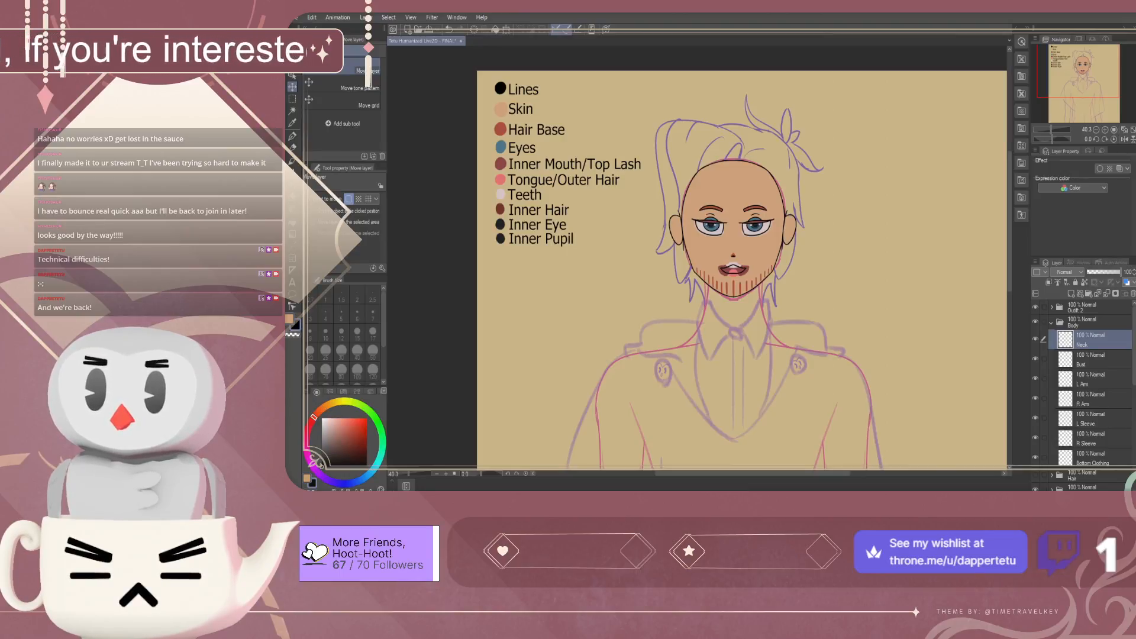
Switch to the Turnip pen for the neck line art and save the illustration
click(292, 136)
scroll(757, 330, up, 3)
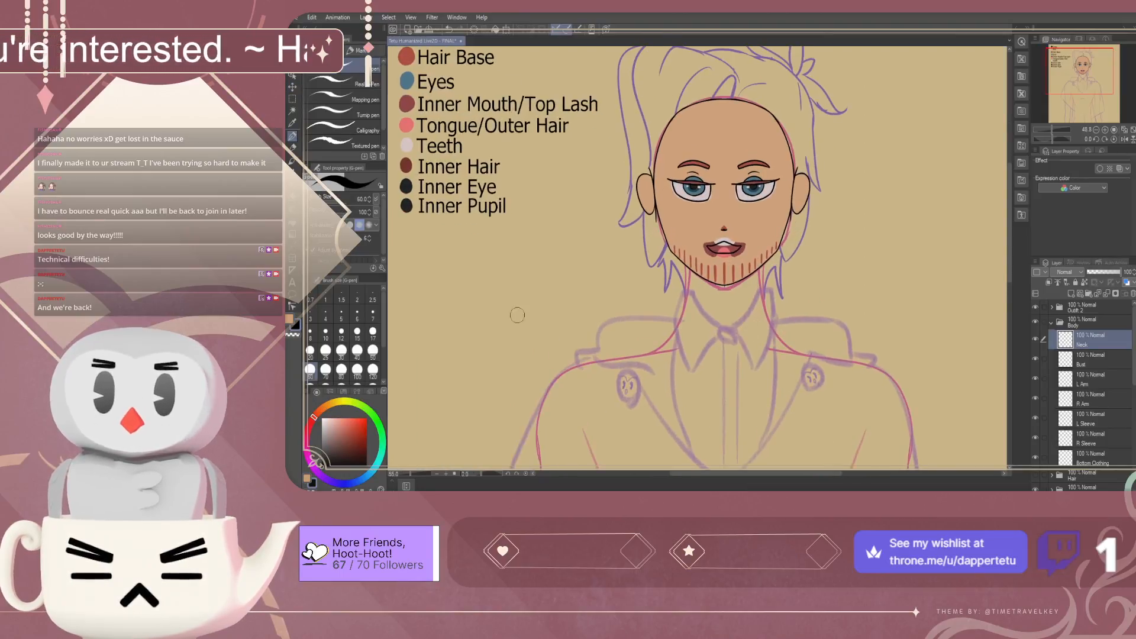
click(343, 127)
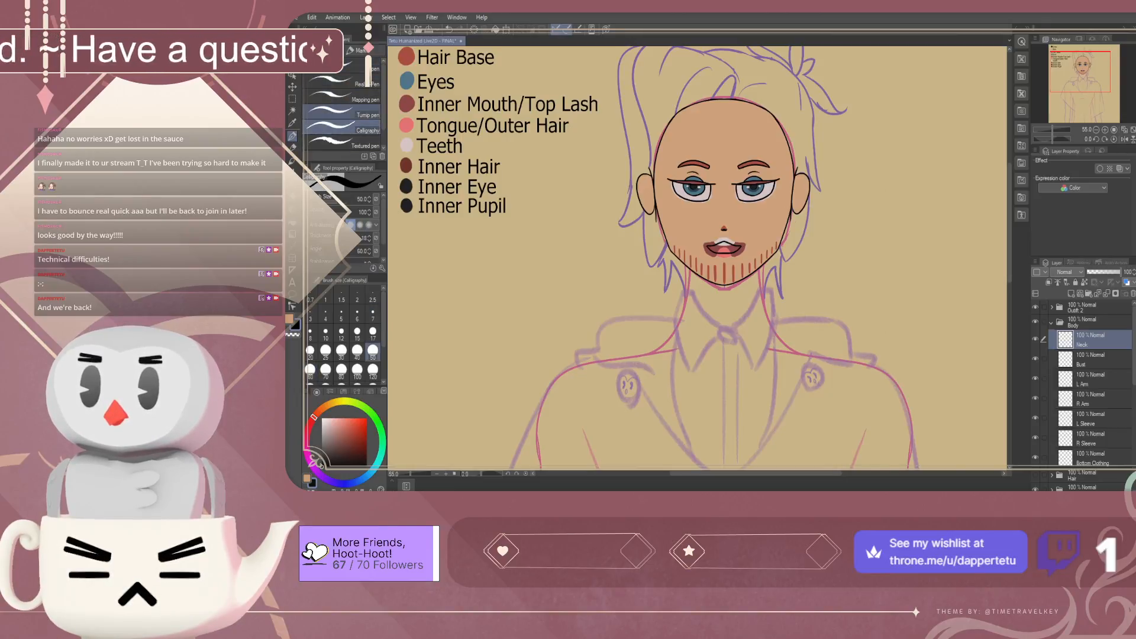
click(344, 115)
key(ctrl+s)
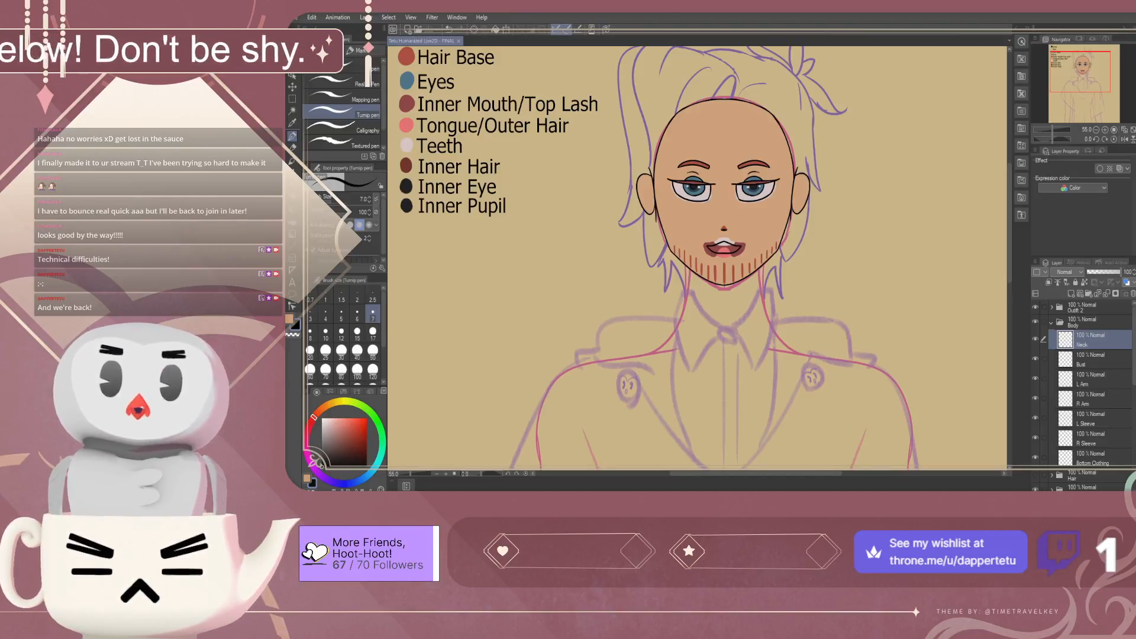
Ink both sides of the neck in black on the Neck layer, curving from the jaw out to the shoulders
scroll(634, 286, down, 4)
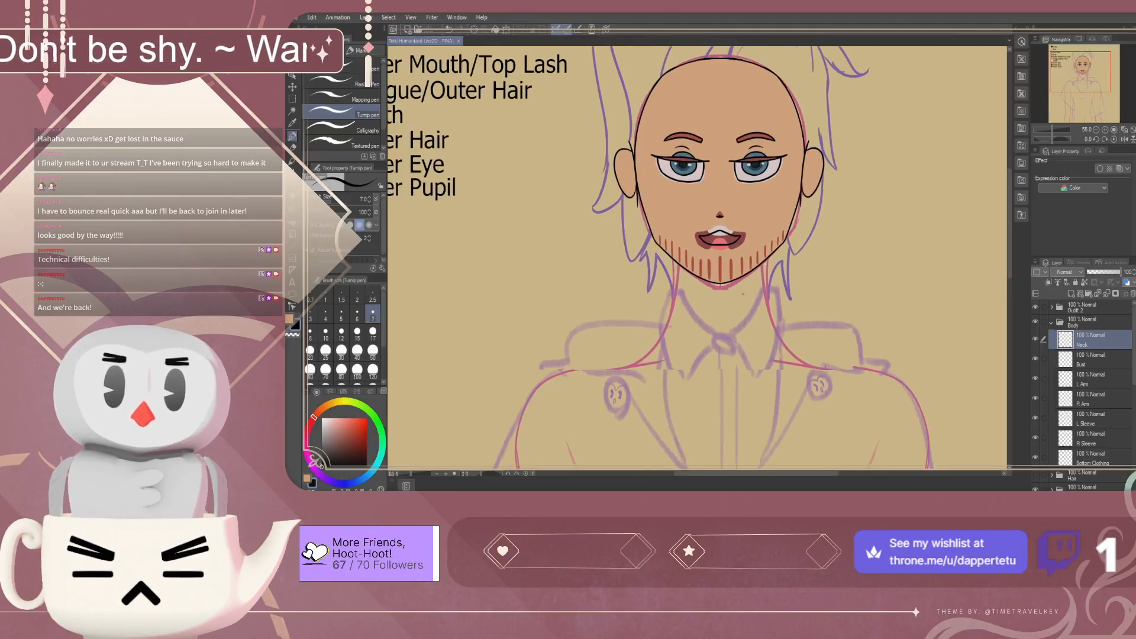
scroll(688, 365, up, 3)
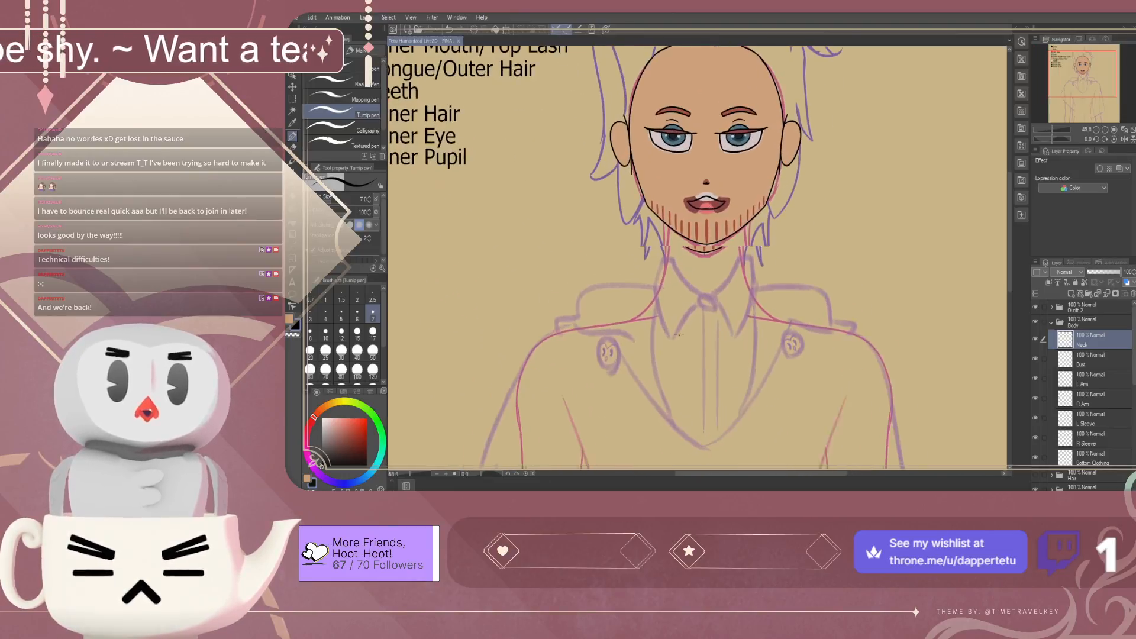
scroll(713, 317, up, 1)
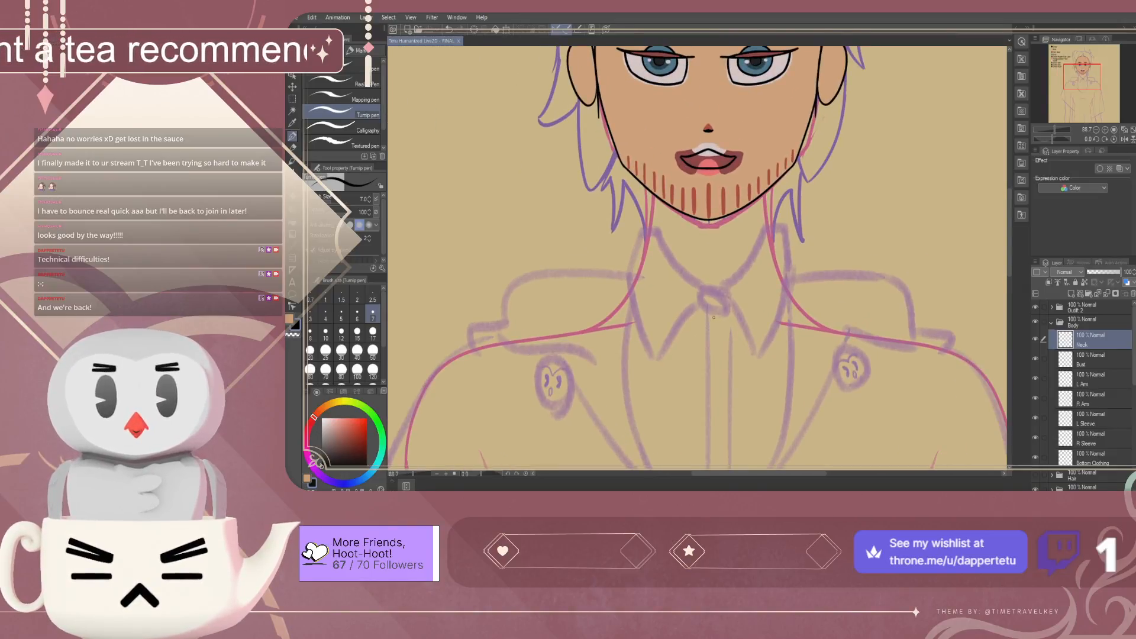
drag(584, 336, 645, 172)
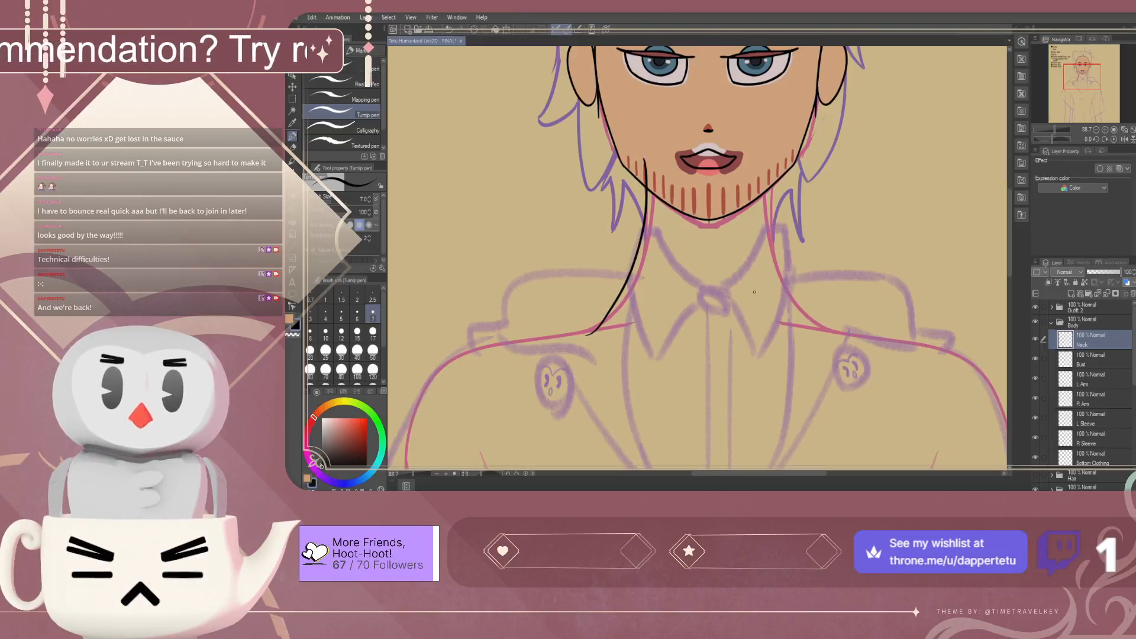
drag(831, 333, 763, 197)
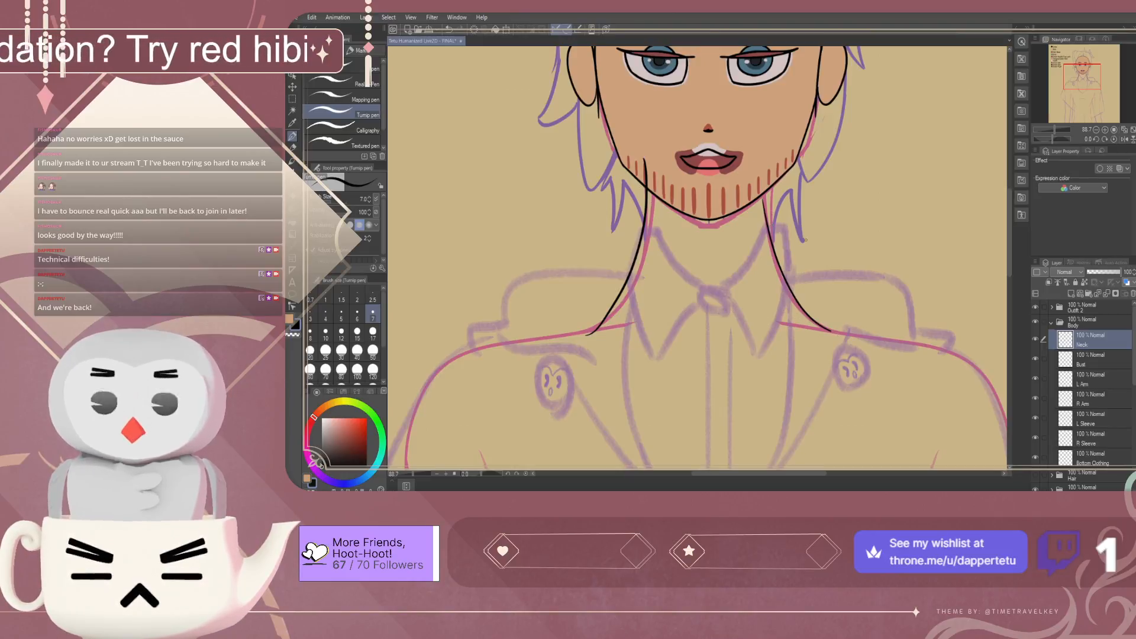
Undo the neck lines and place a vertical symmetrical ruler on the Neck layer along the centre of the face
key(ctrl+z)
key(ctrl+z)
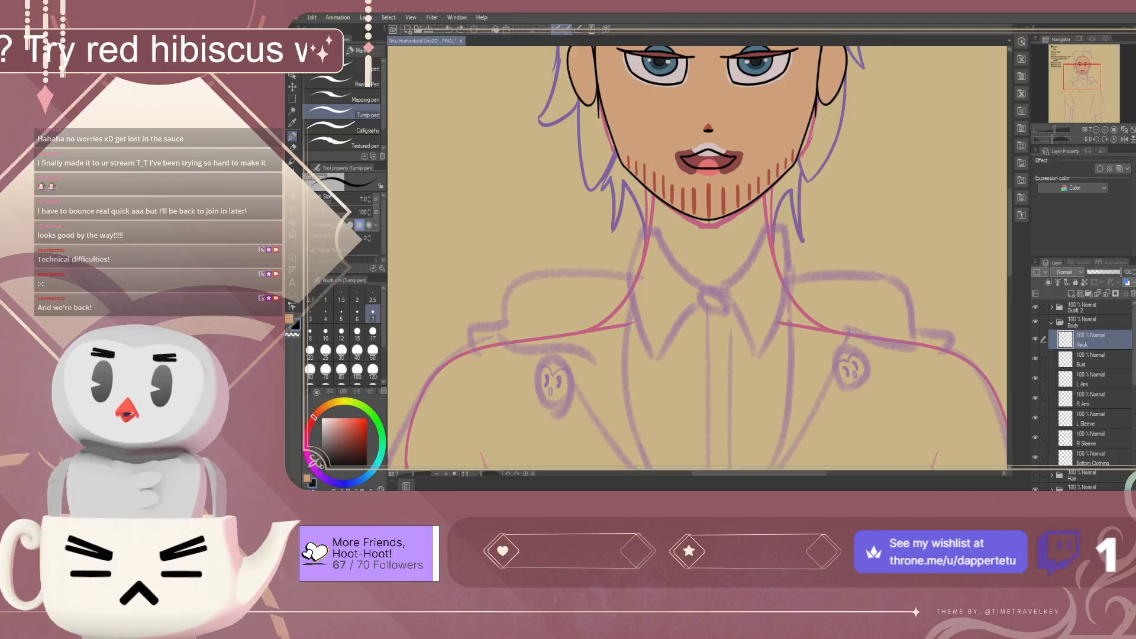
key(u)
click(711, 262)
key(ctrl+z)
click(710, 264)
key(ctrl+z)
click(708, 259)
key(ctrl+z)
click(708, 260)
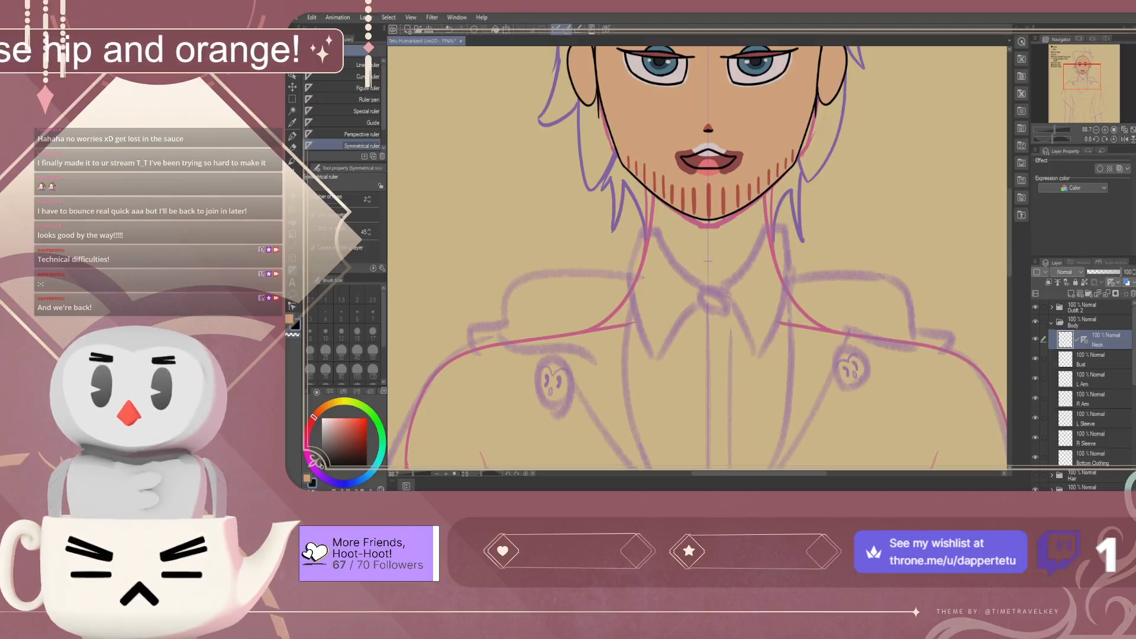
Ink mirrored black neck sides with the Turnip pen, and close the shape with Skin-coloured curves below the collar and across the mouth
key(p)
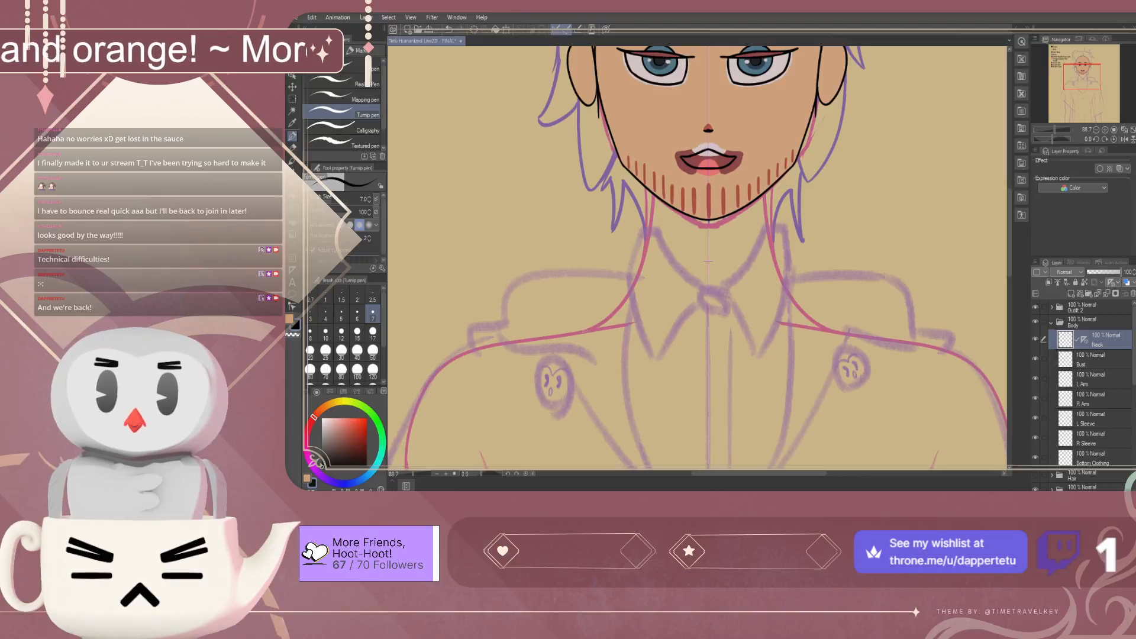
drag(584, 335, 650, 157)
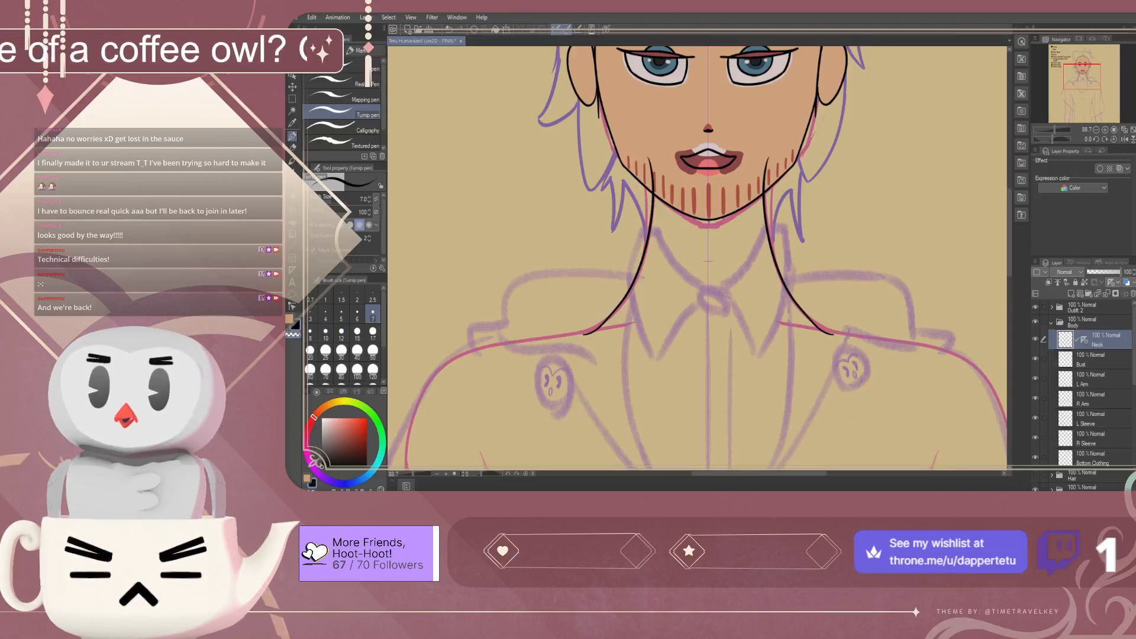
click(289, 318)
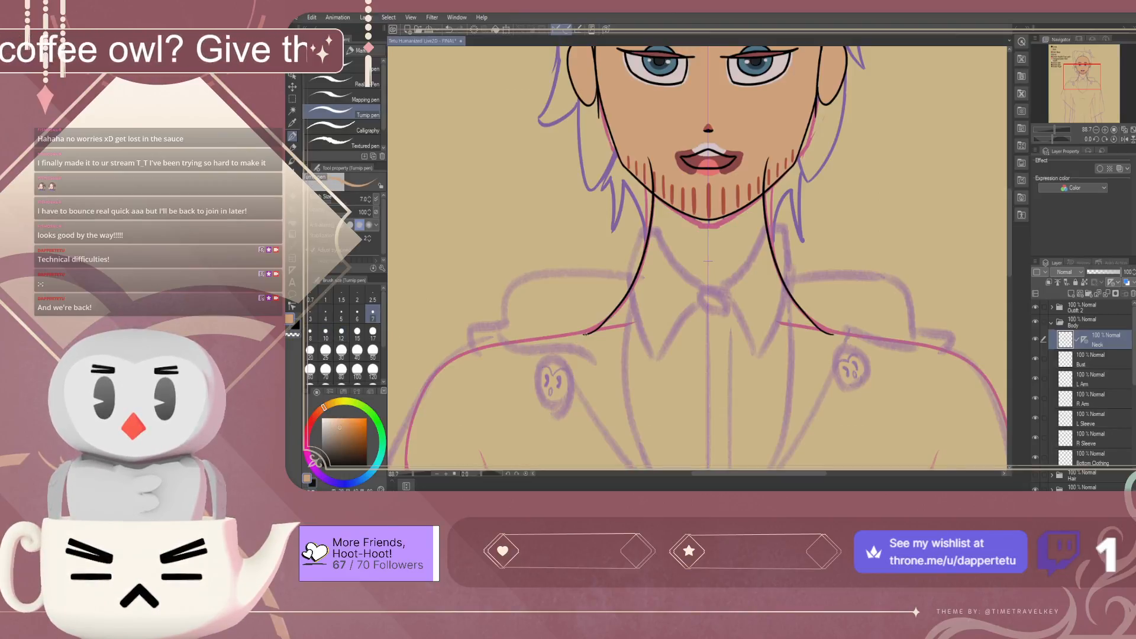
drag(585, 335, 828, 335)
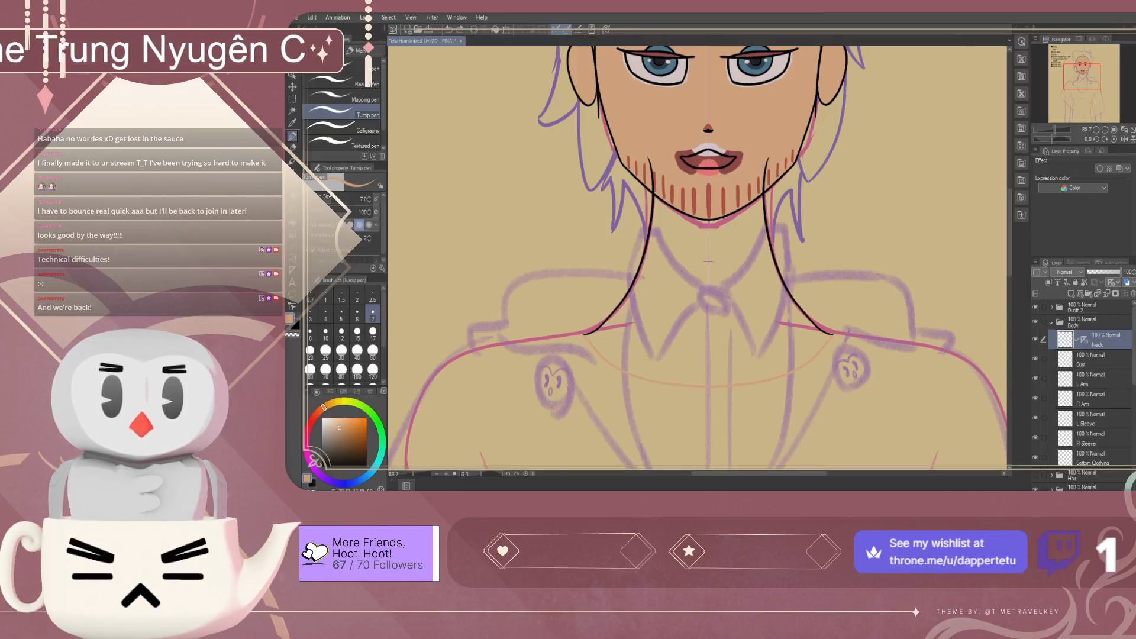
drag(675, 152, 740, 156)
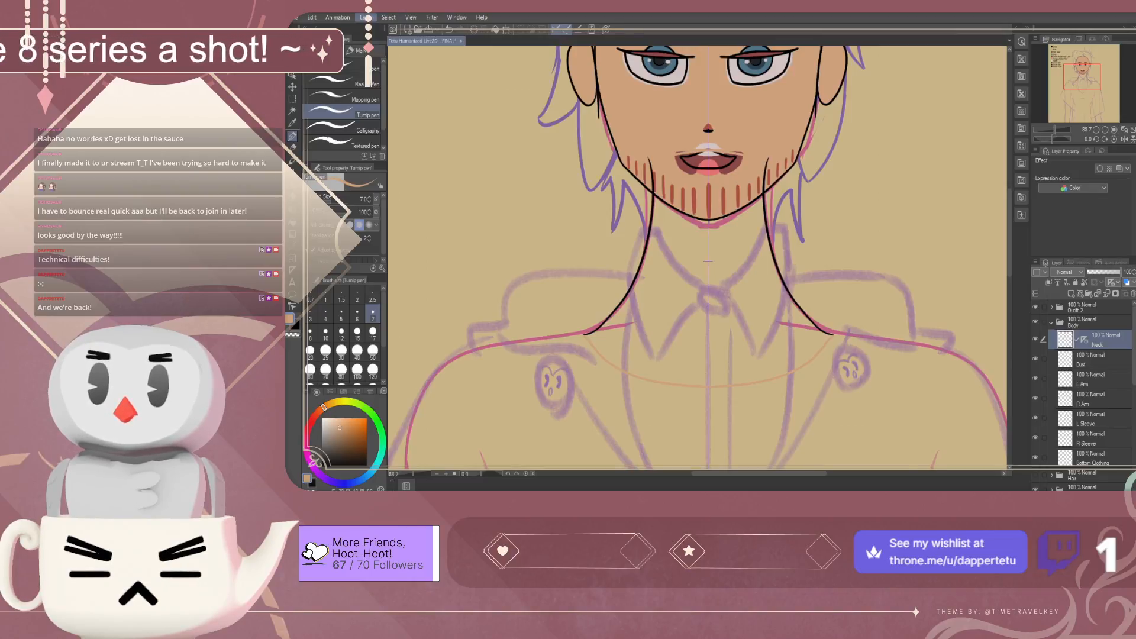
Remove the ruler, fill the closed neck shape with the Skin colour, and save the illustration
key(g)
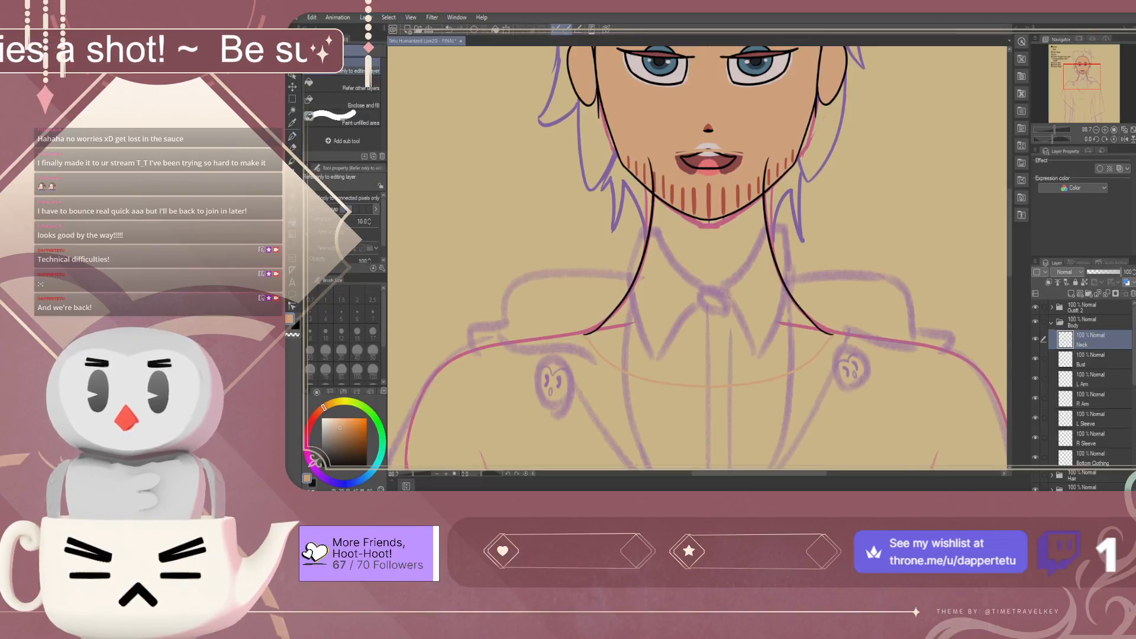
click(708, 284)
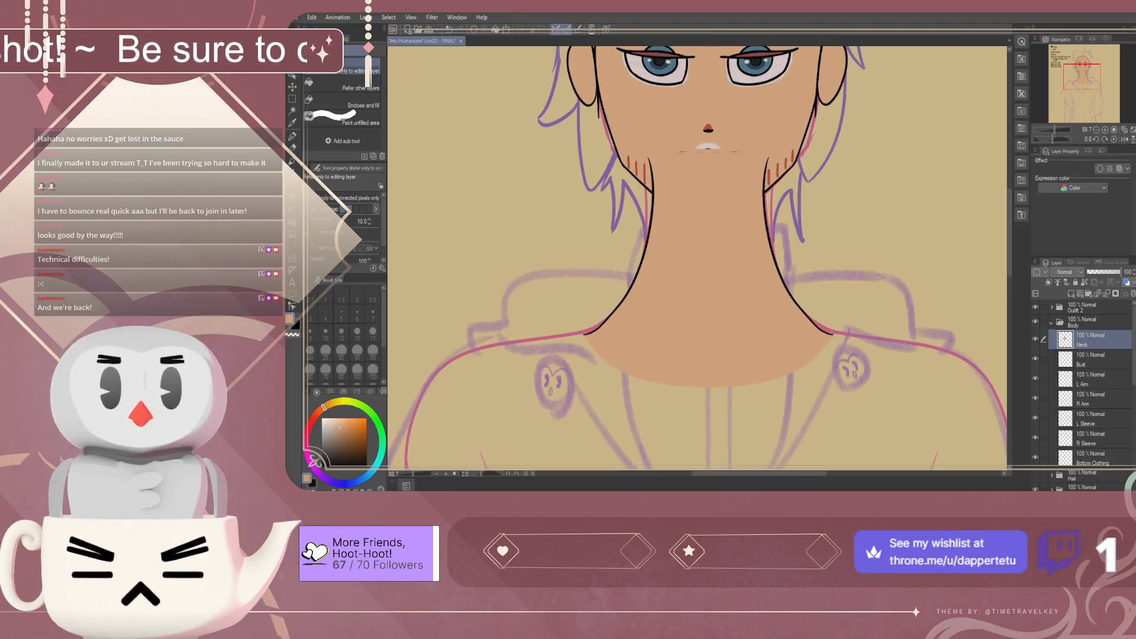
scroll(613, 324, down, 1)
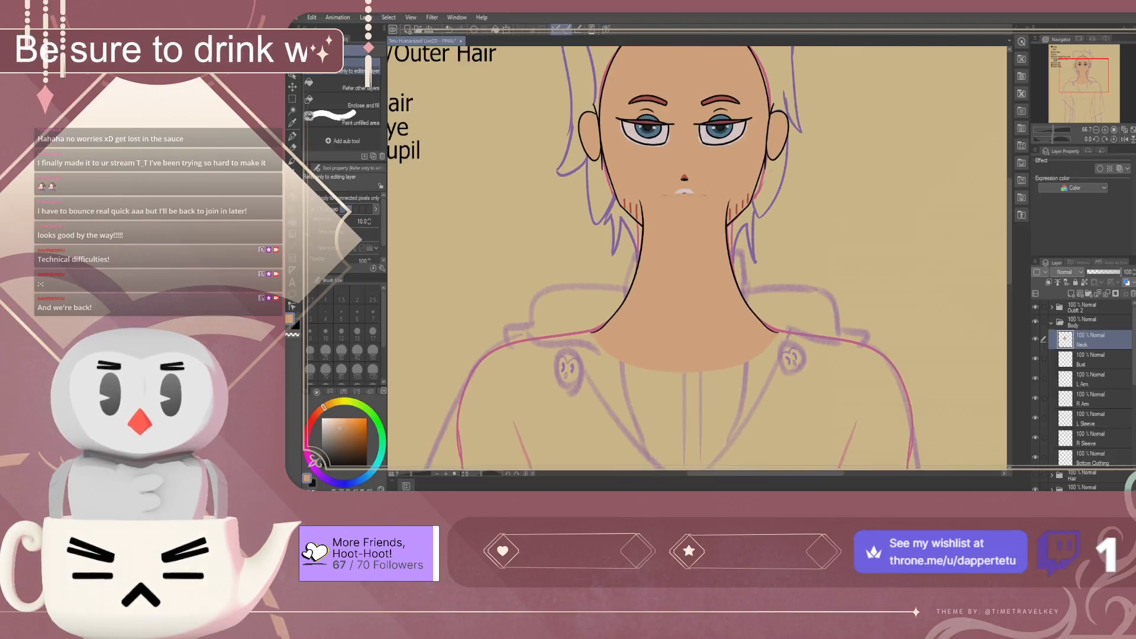
key(ctrl+s)
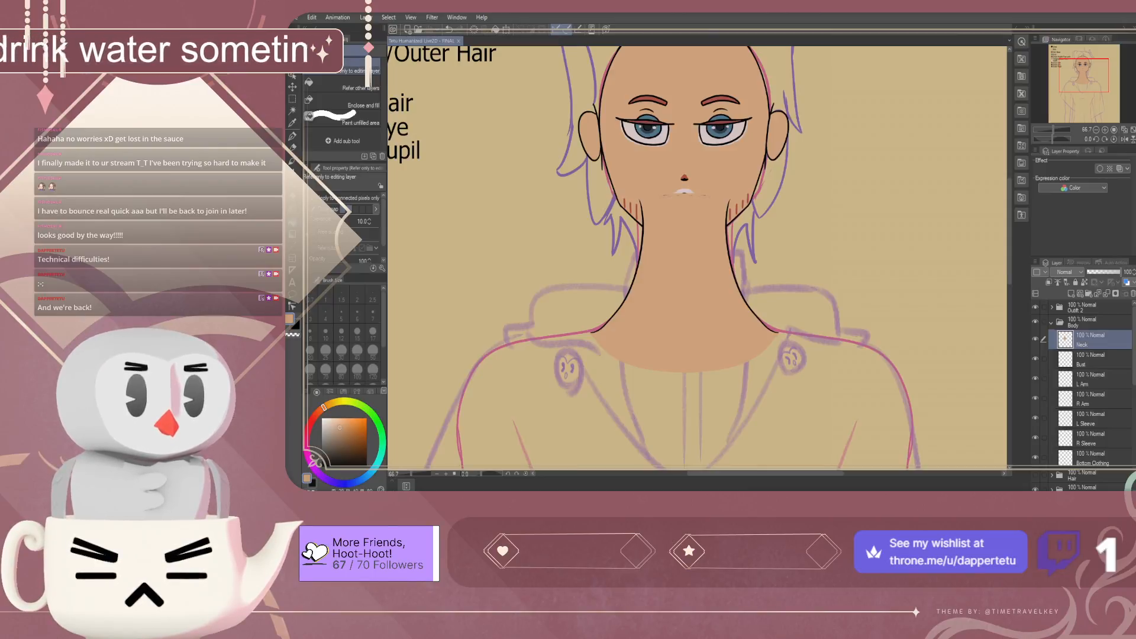
Check the Neck layer by toggling its visibility, and move the collapsed Body folder below the Head Face folder
click(1035, 339)
scroll(698, 255, down, 3)
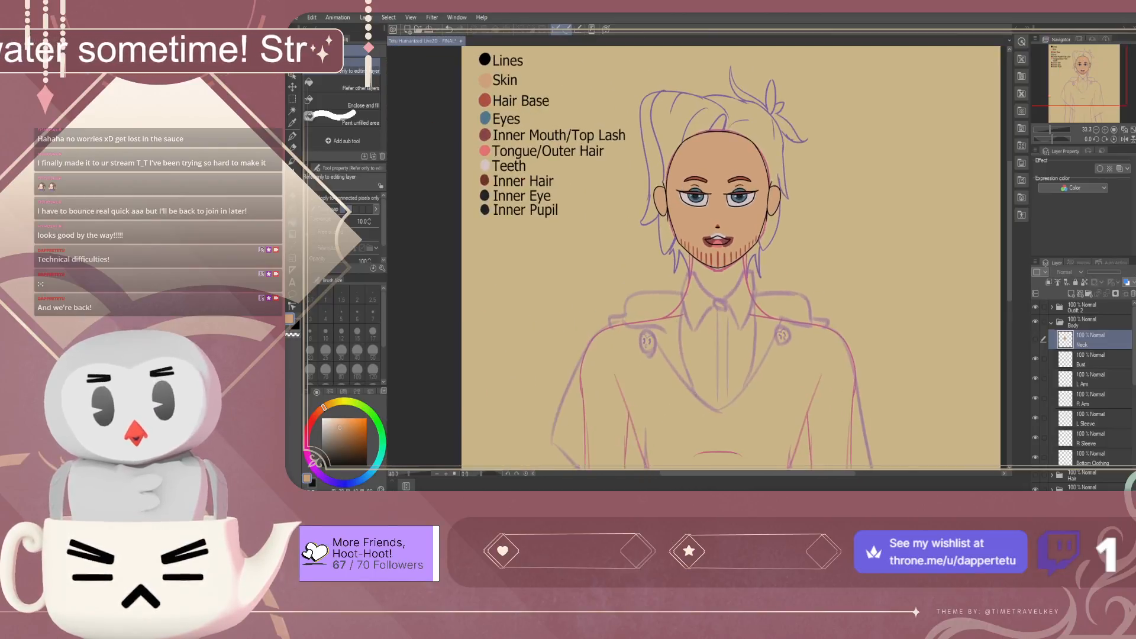
click(1035, 339)
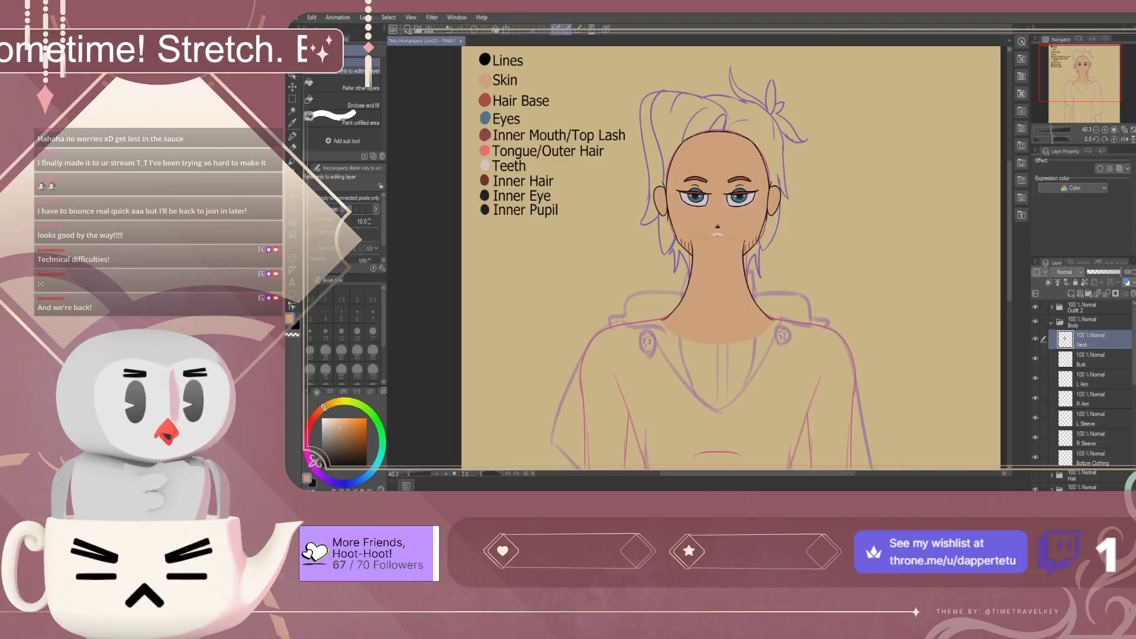
click(1035, 339)
click(1035, 339)
click(1051, 322)
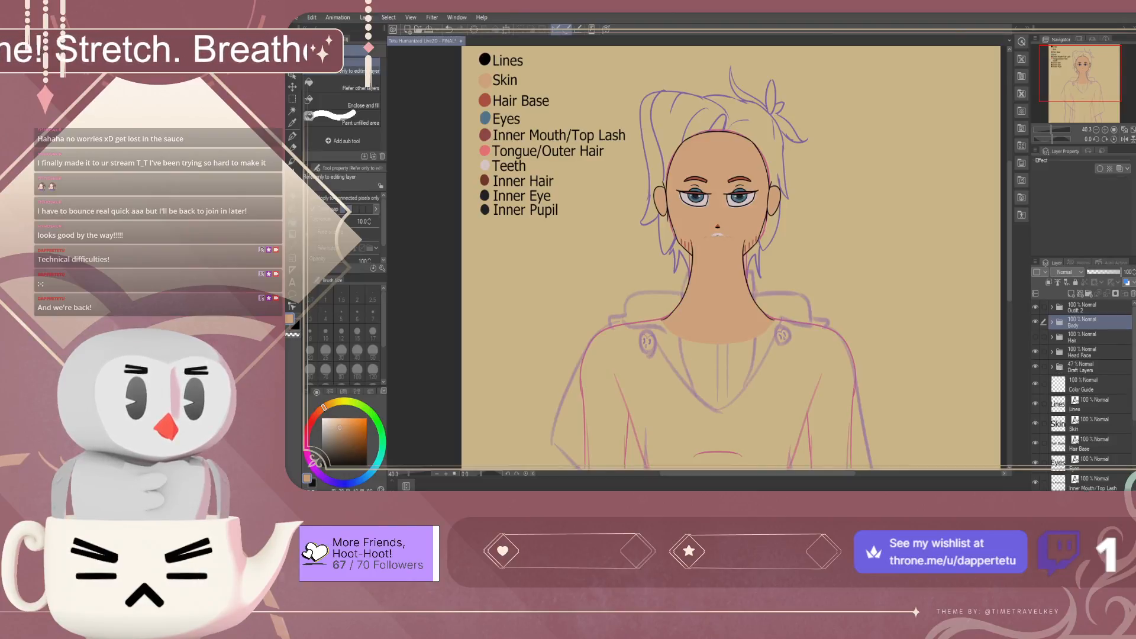
drag(1081, 353, 1081, 359)
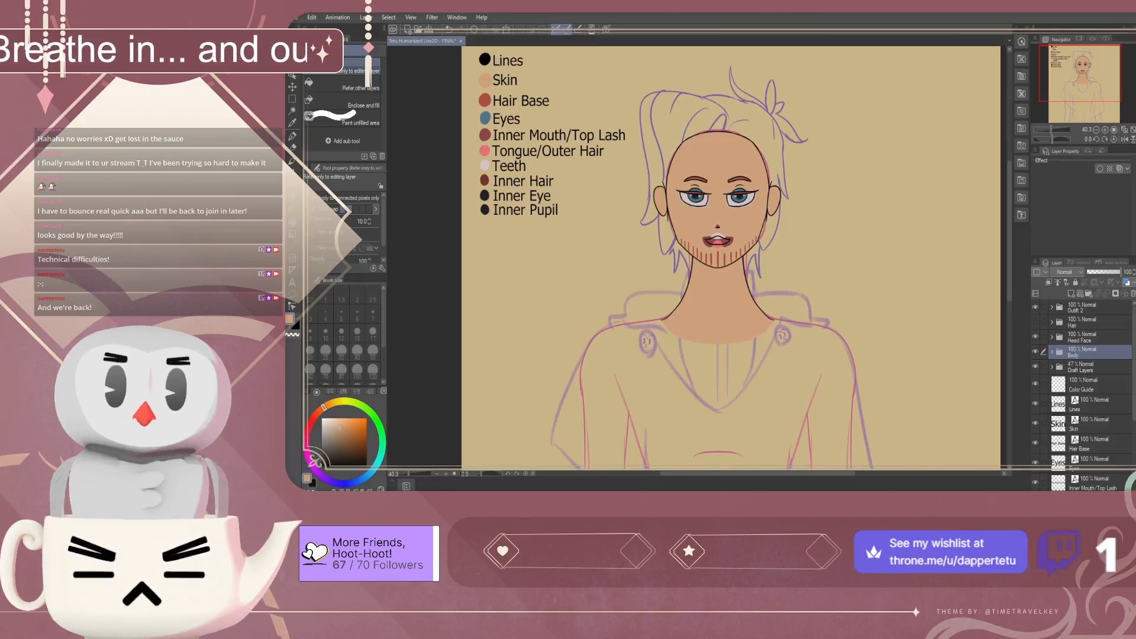
Show the Hair folder again and save the illustration
scroll(733, 291, up, 2)
scroll(733, 292, down, 1)
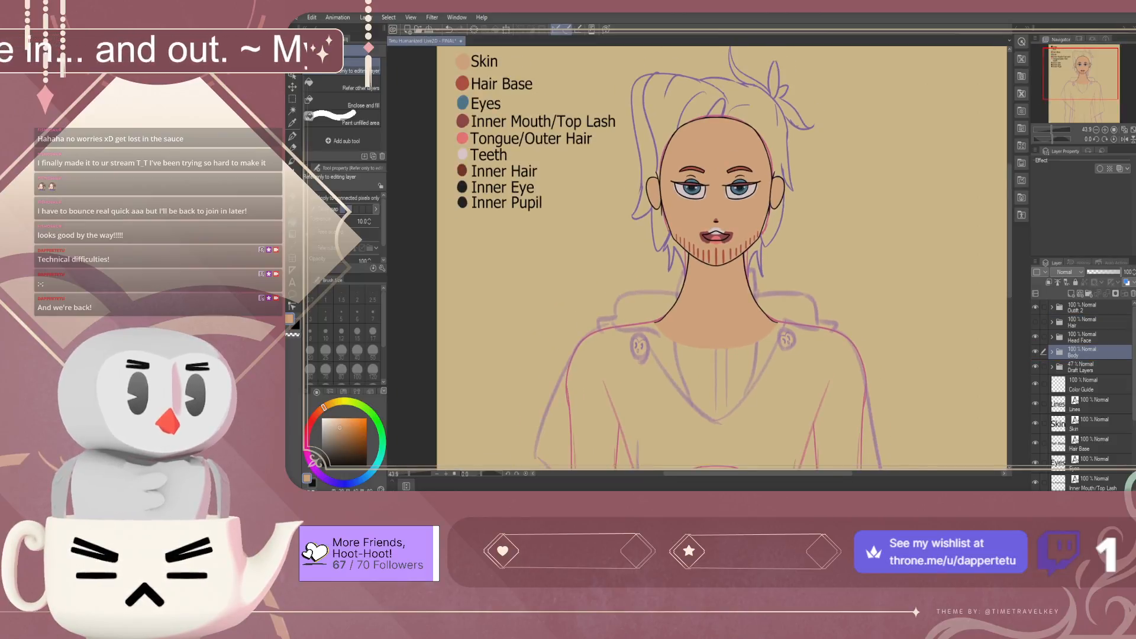
click(1035, 323)
scroll(731, 269, down, 2)
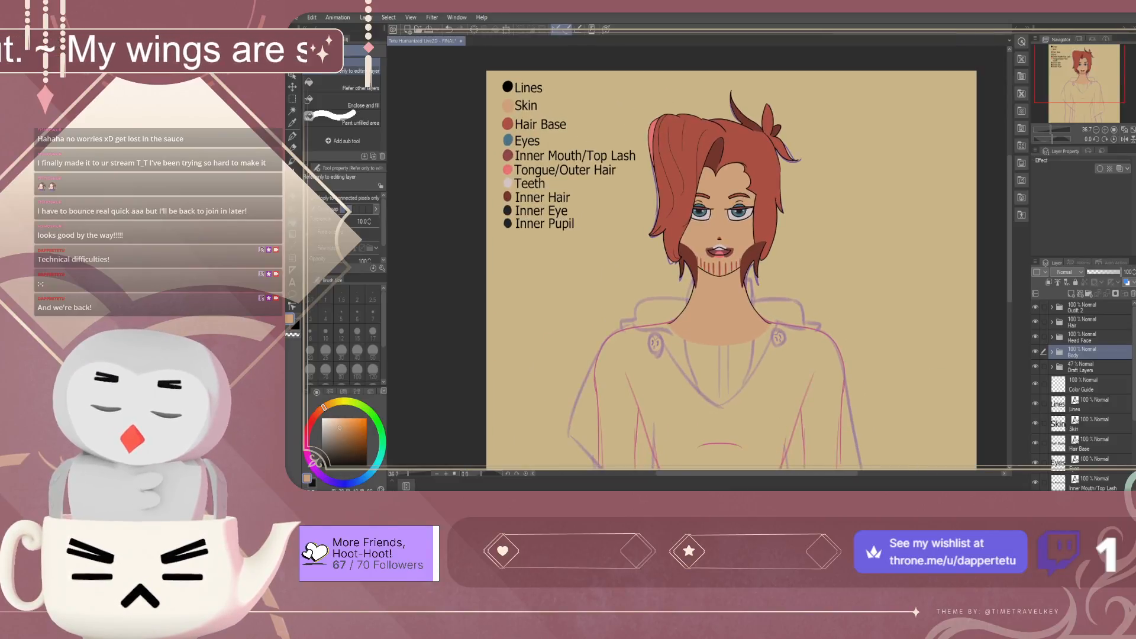
key(ctrl+s)
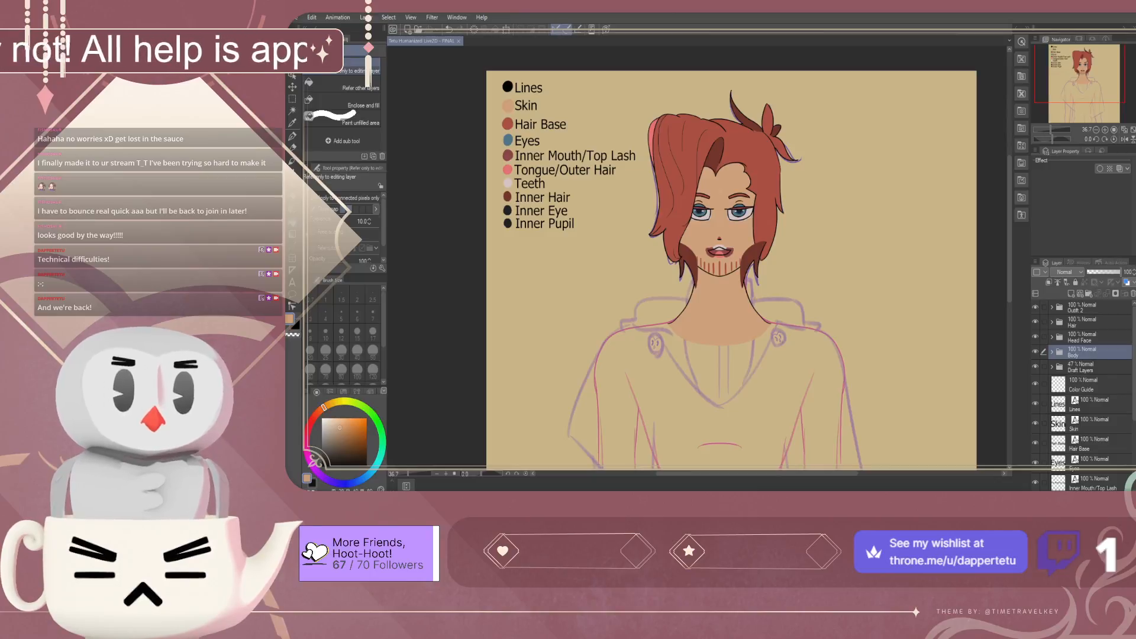
Compare the neck with the sketch by toggling the Body folder's visibility, and select the Neck layer inside it
scroll(722, 256, up, 5)
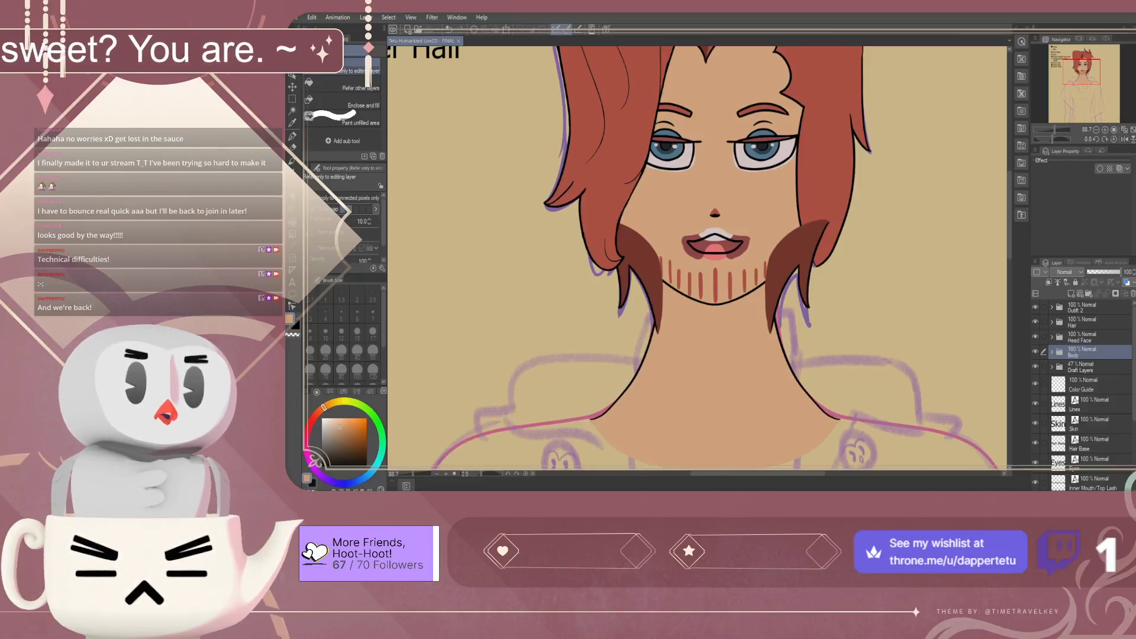
click(1034, 352)
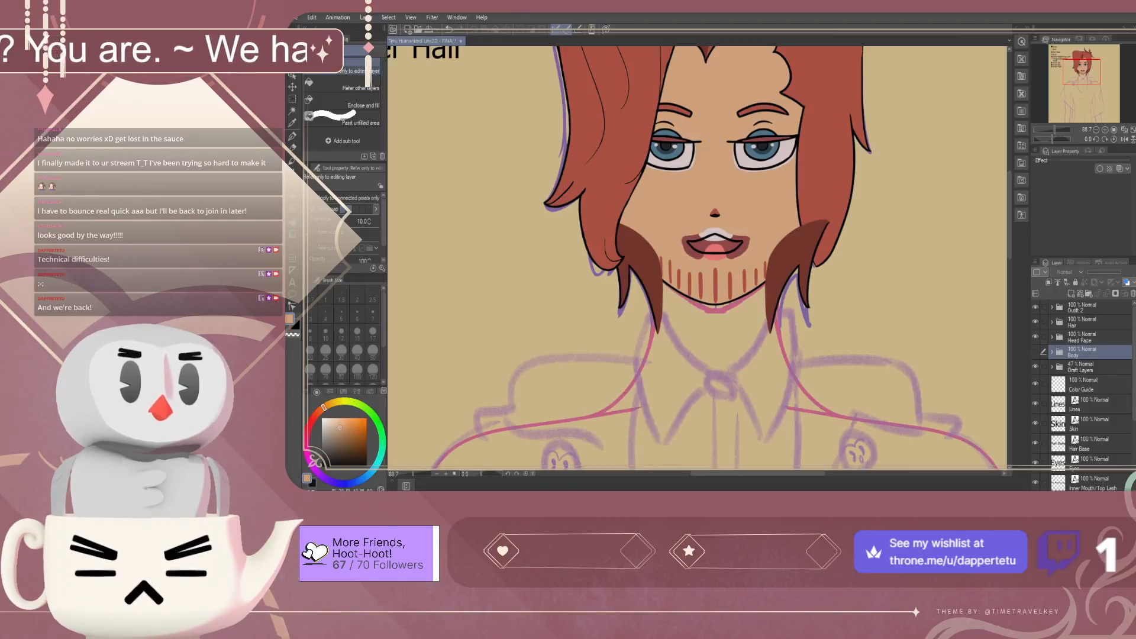
click(1035, 352)
click(1052, 352)
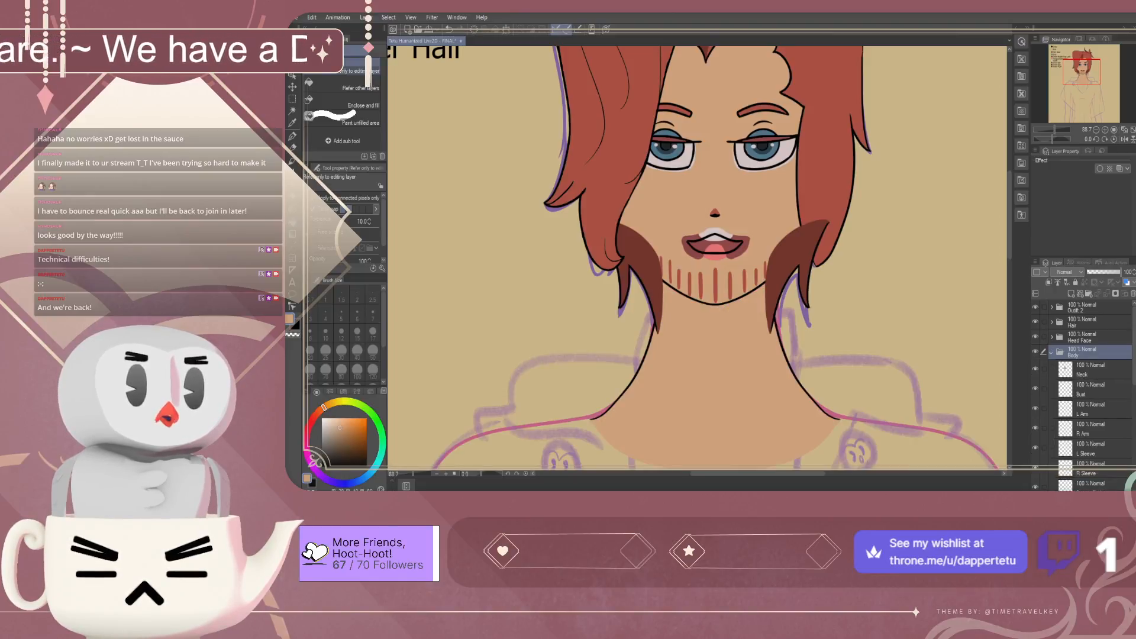
click(1090, 370)
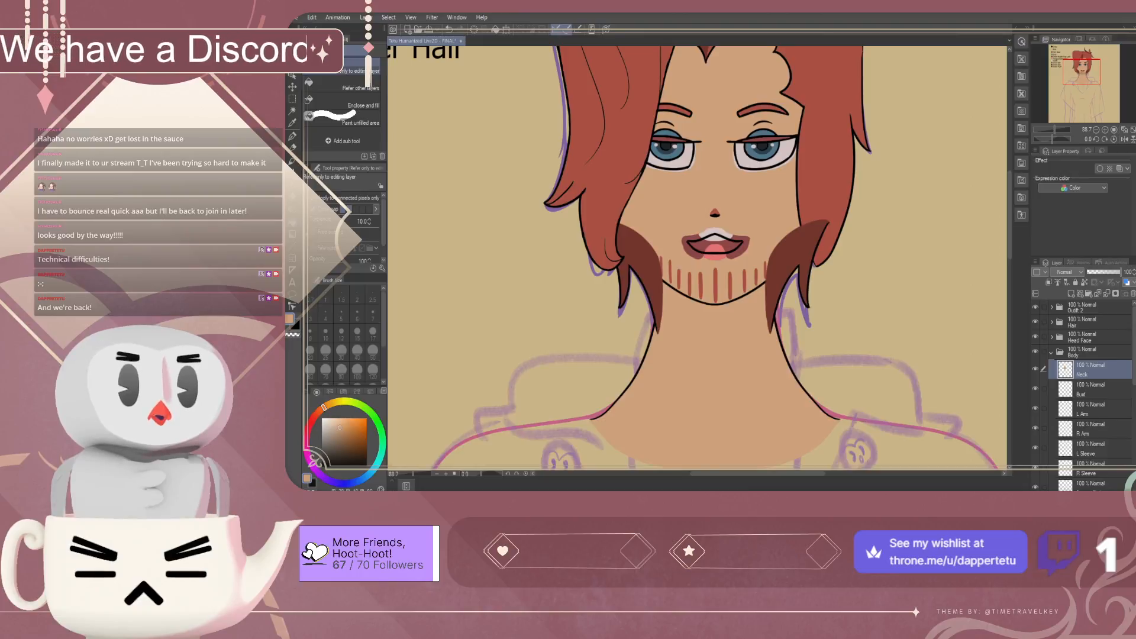
Pick a darker, muted brown for the neck shadow, switch to the Turnip pen, and hide the Hair folder
scroll(733, 308, up, 1)
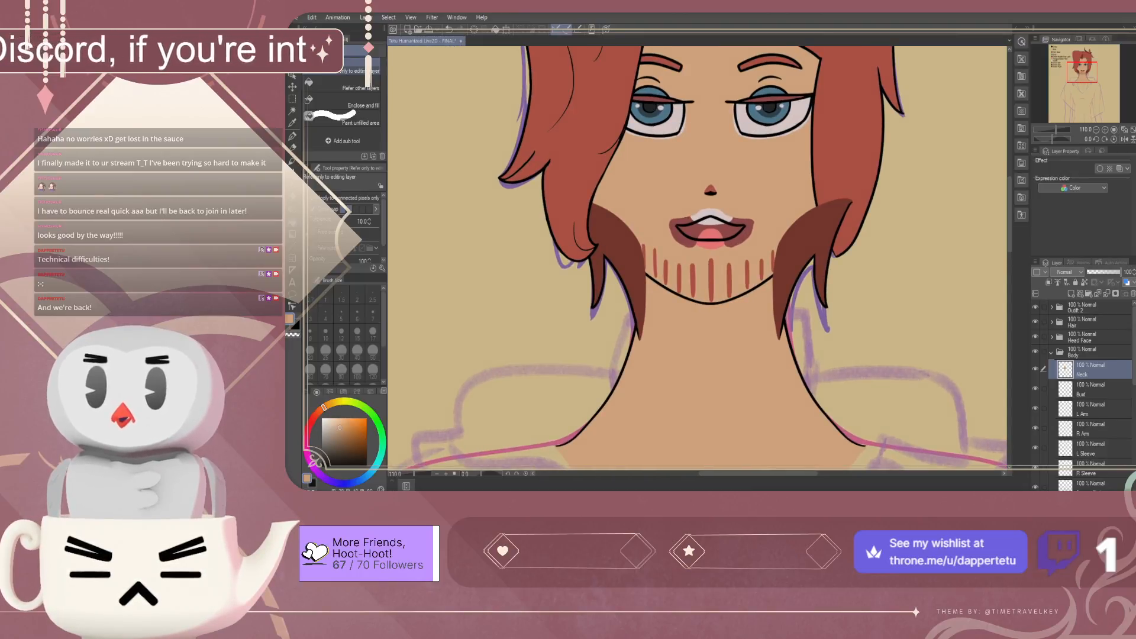
click(339, 443)
click(339, 436)
click(339, 442)
key(p)
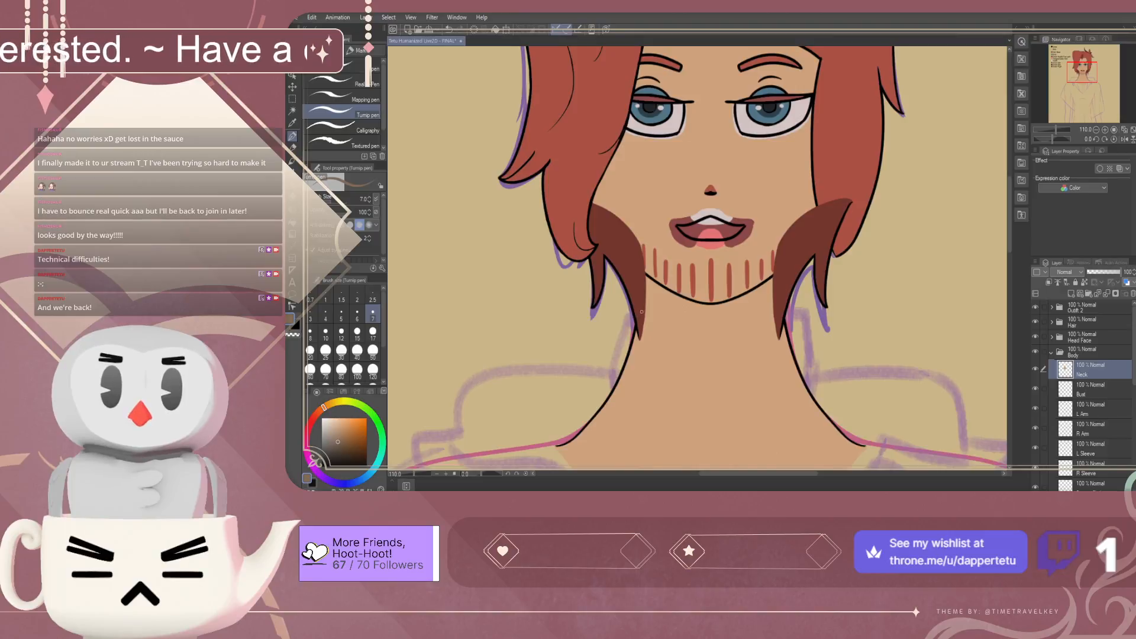
click(1035, 323)
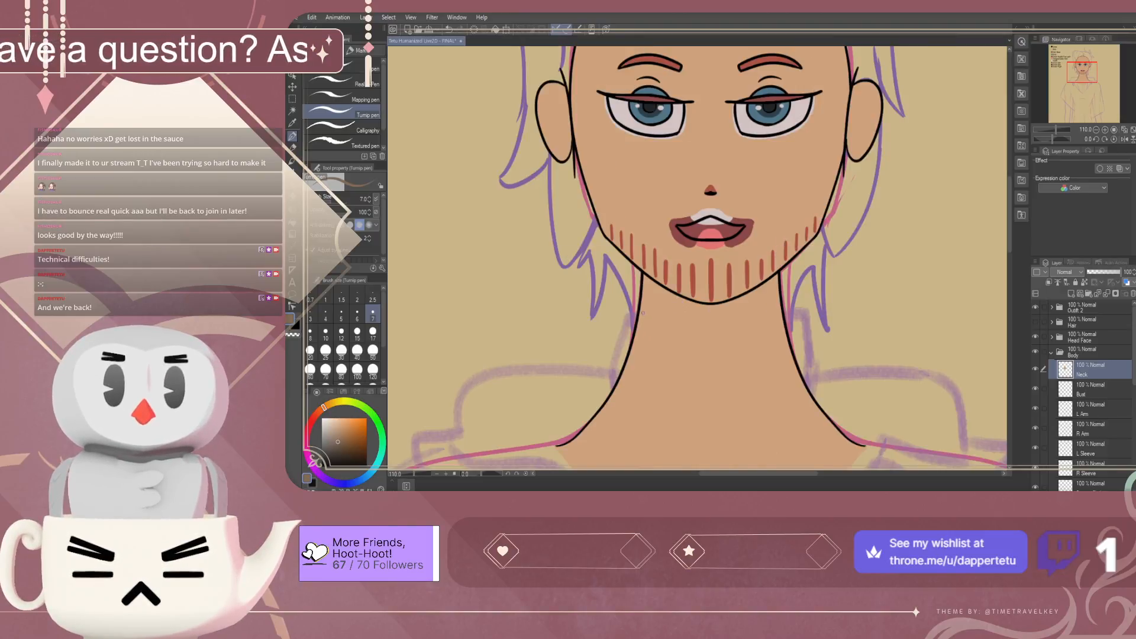
drag(636, 319, 680, 298)
key(ctrl+z)
Place a vertical symmetrical ruler on the Neck layer, aligned with the centre of the nose and chin
key(u)
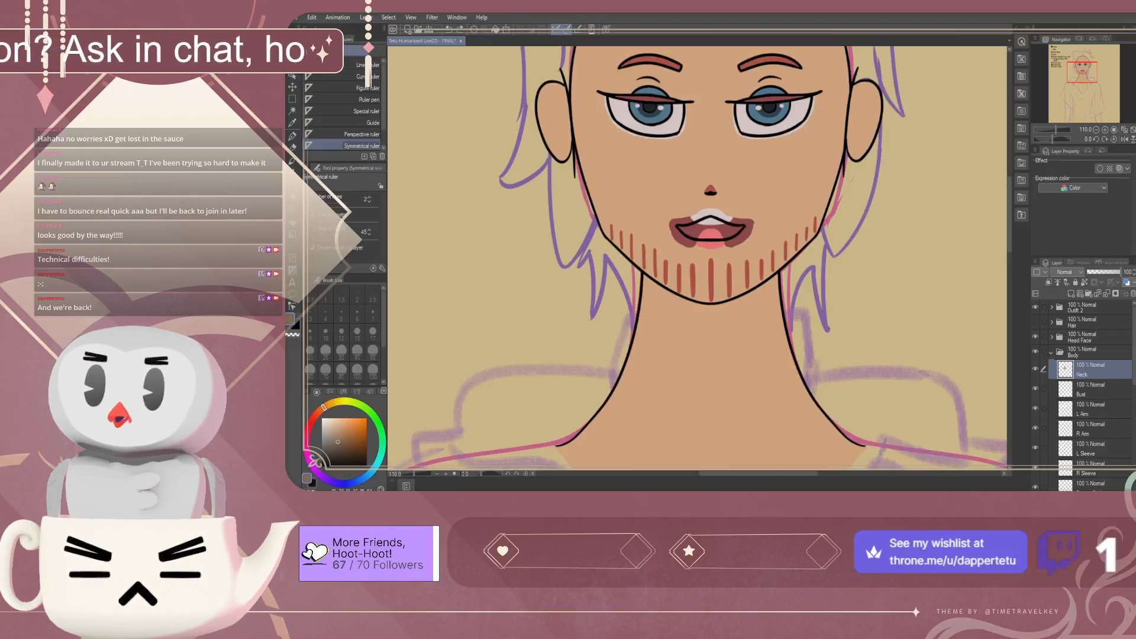
click(711, 322)
key(ctrl+z)
click(709, 322)
key(ctrl+z)
click(708, 323)
key(ctrl+z)
click(709, 322)
key(ctrl+z)
click(709, 315)
key(ctrl+z)
click(711, 322)
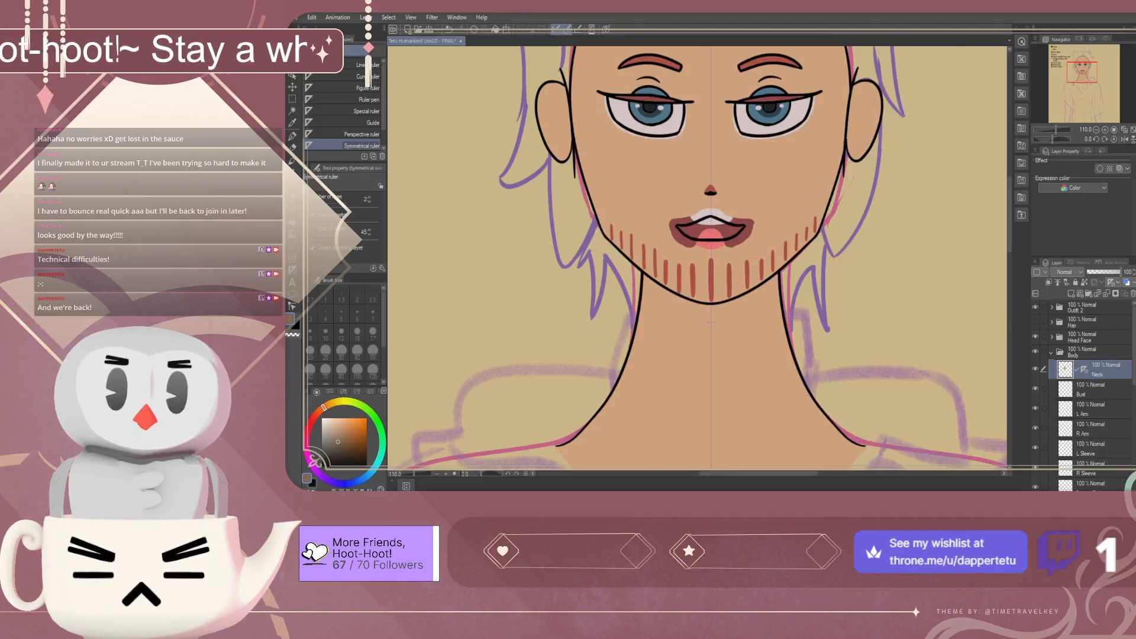
key(ctrl+z)
click(708, 323)
key(ctrl+z)
click(711, 322)
key(ctrl+z)
click(711, 322)
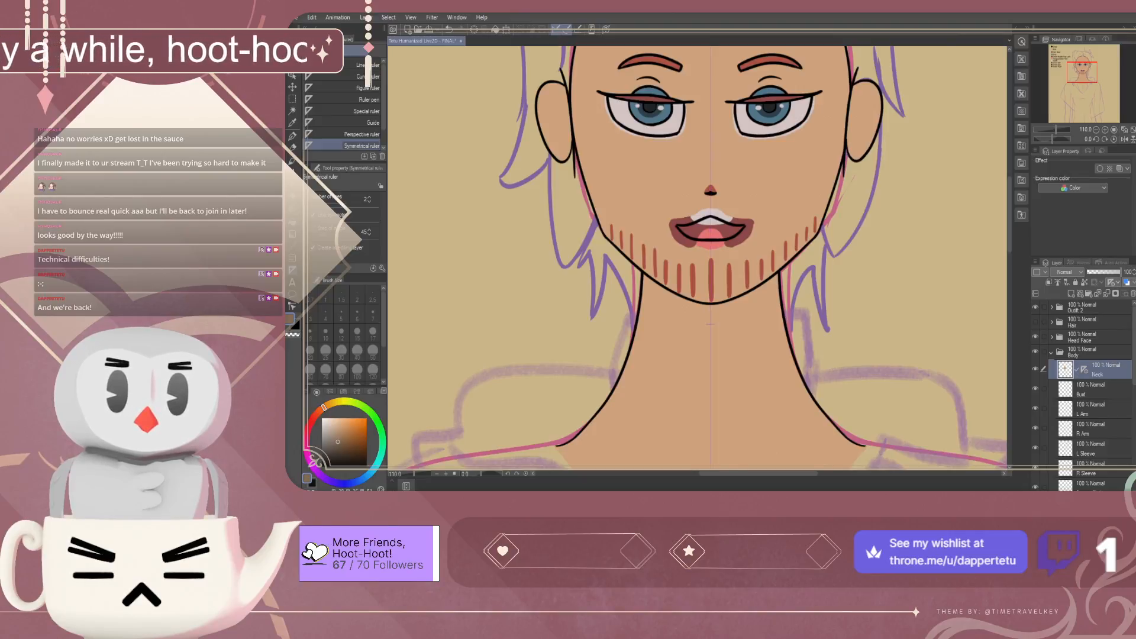
Draw a mirrored shadow outline in the dark brown across the upper neck, arching from each side up to the chin
key(p)
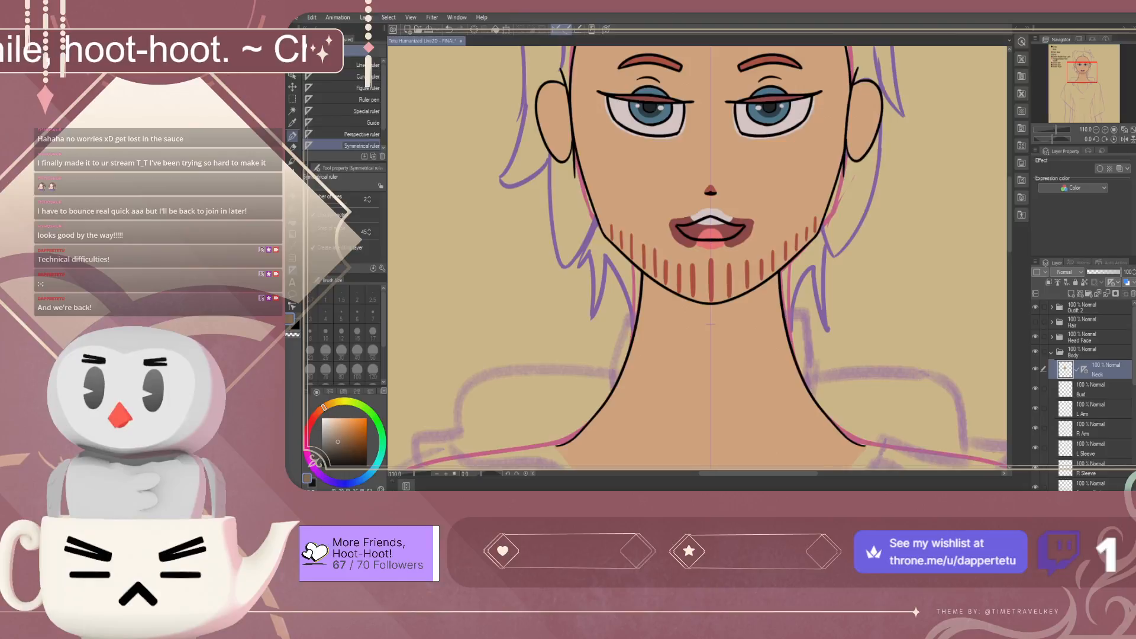
drag(636, 328, 689, 303)
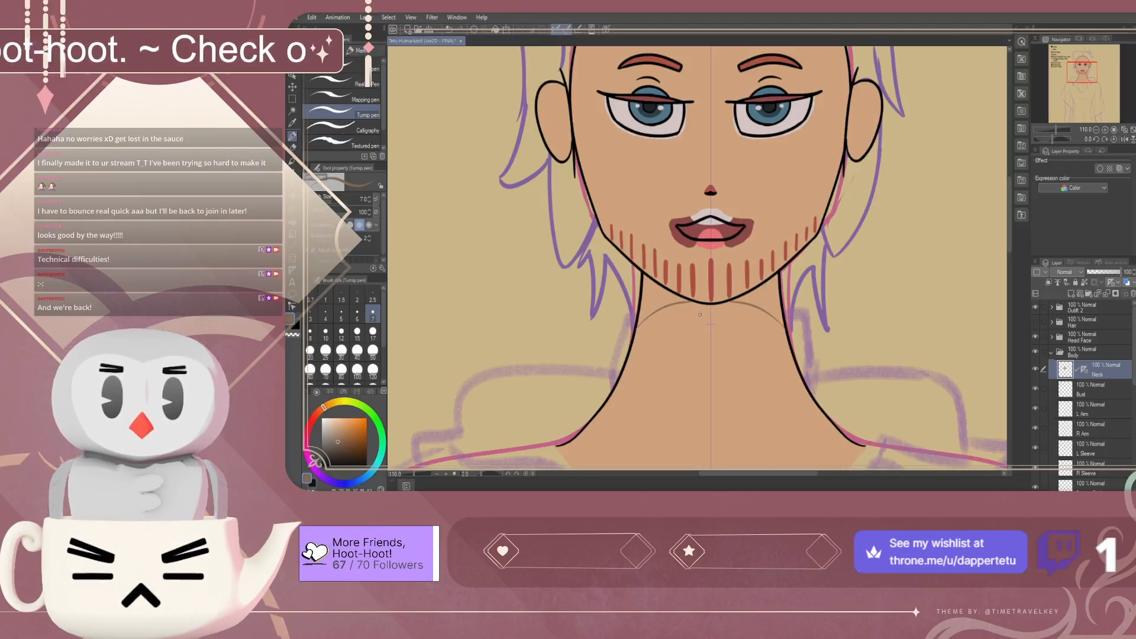
key(ctrl+z)
drag(637, 331, 694, 302)
key(ctrl+z)
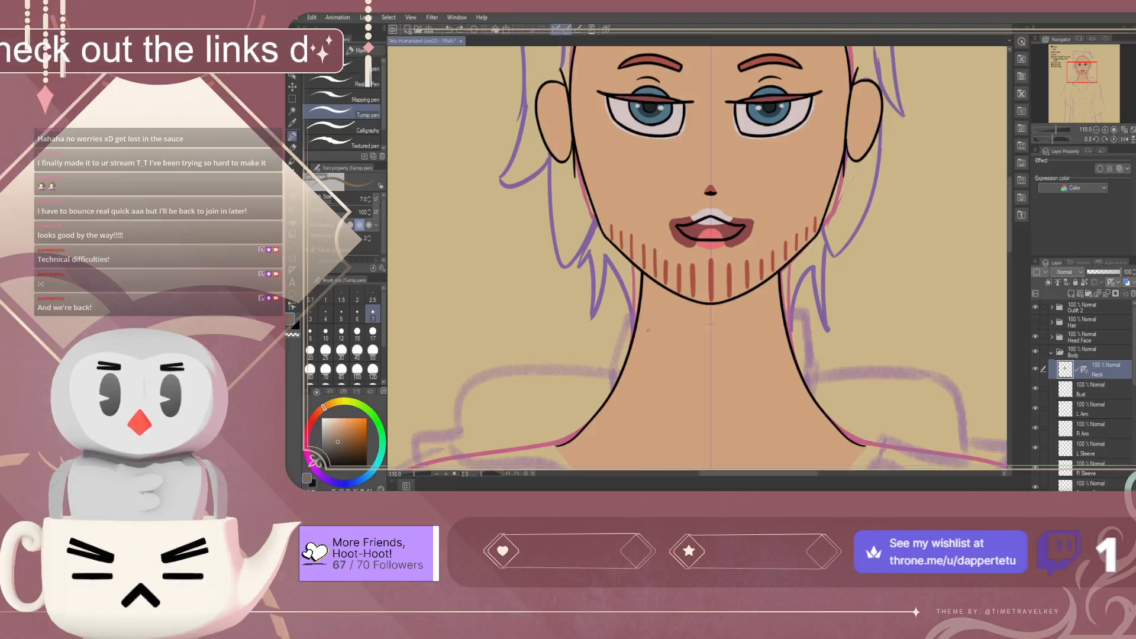
drag(634, 333, 708, 303)
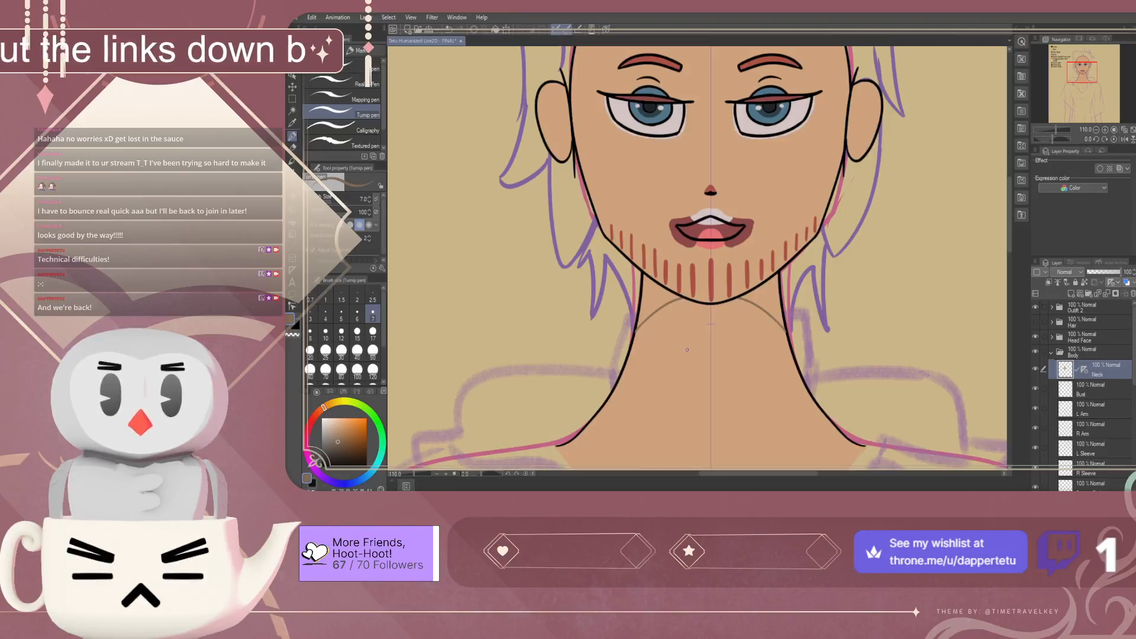
key(ctrl+z)
mouse_move(637, 331)
mouse_down()
mouse_move(662, 310)
mouse_move(702, 312)
mouse_up()
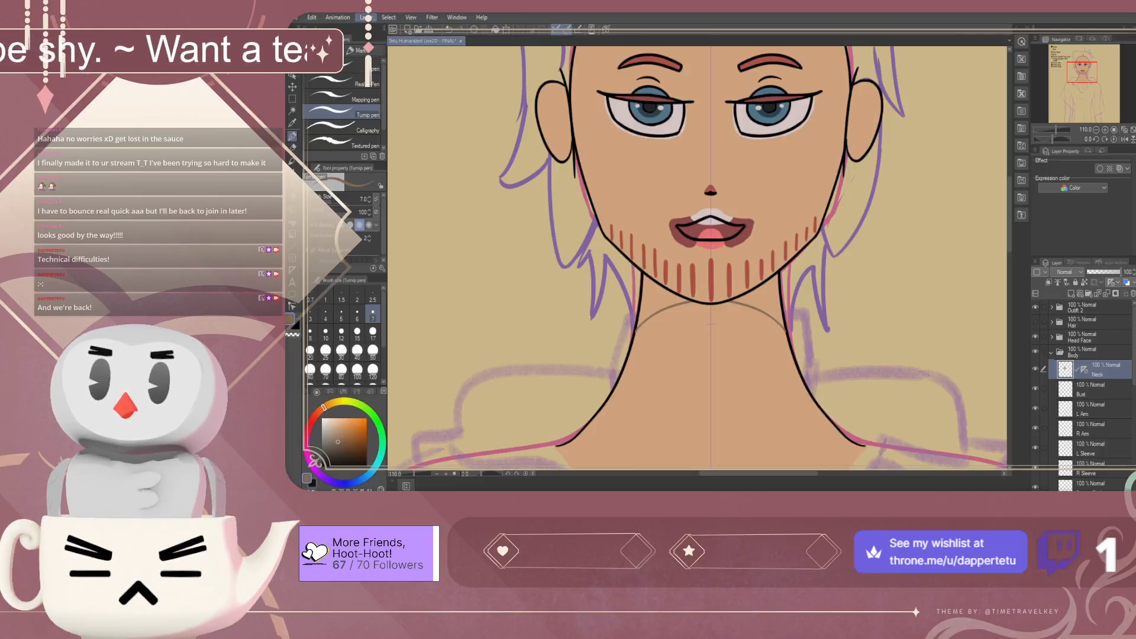
Remove the ruler from the Neck layer and try to fill the neck beneath the chin with the shadow colour
click(541, 206)
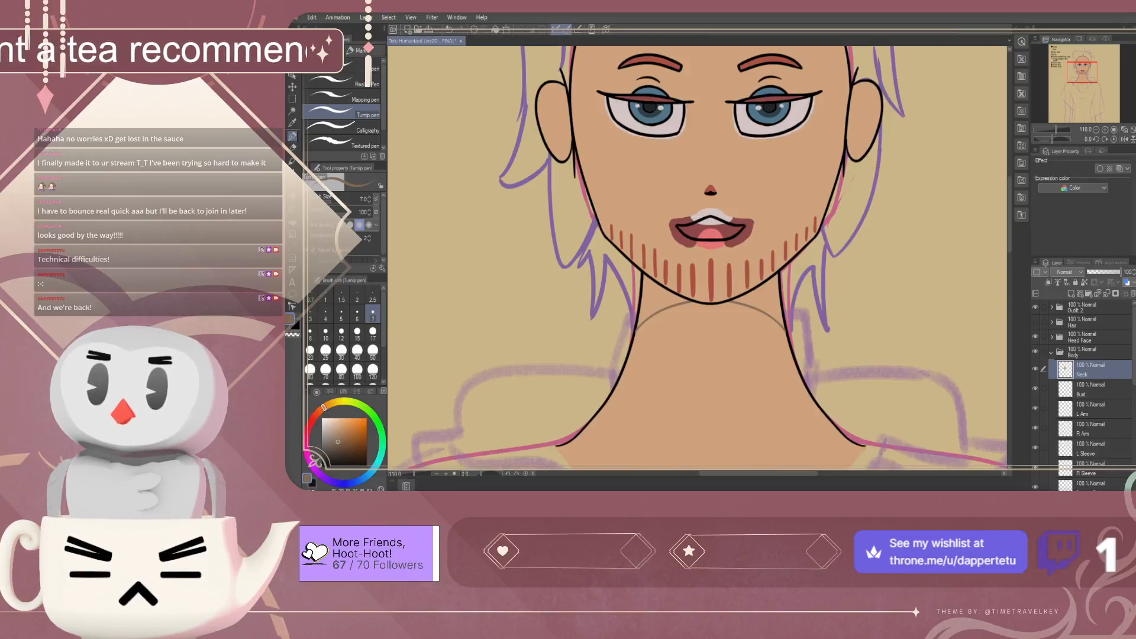
key(g)
click(710, 332)
key(ctrl+z)
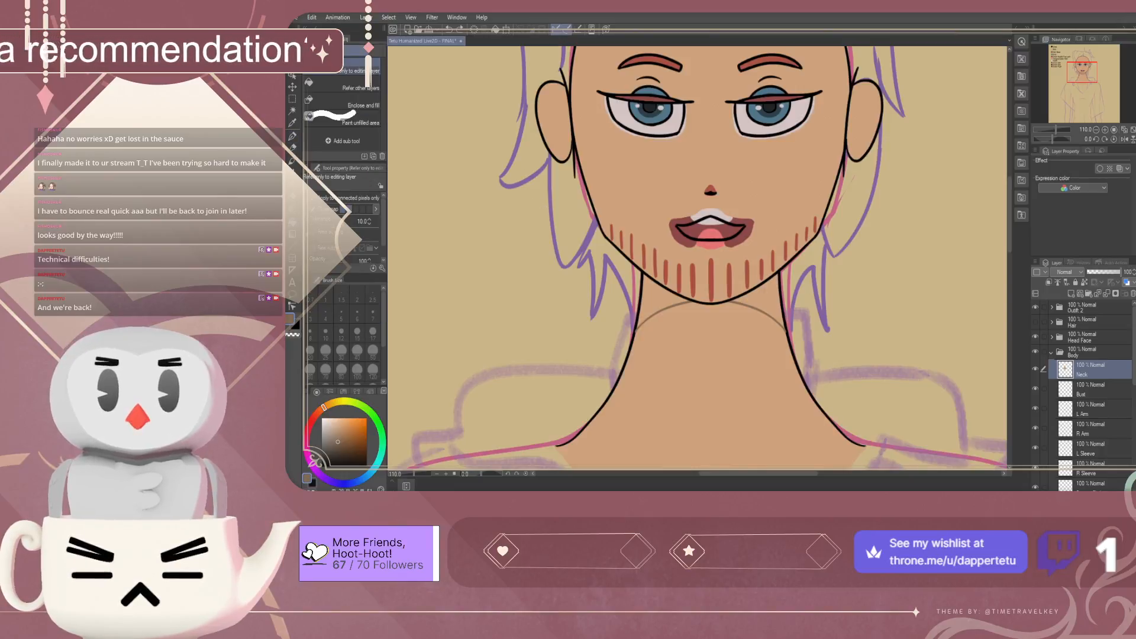
Undo the ruler removal on the Neck layer and fill the shadow area beneath the chin with the dark brown
key(ctrl+z)
key(p)
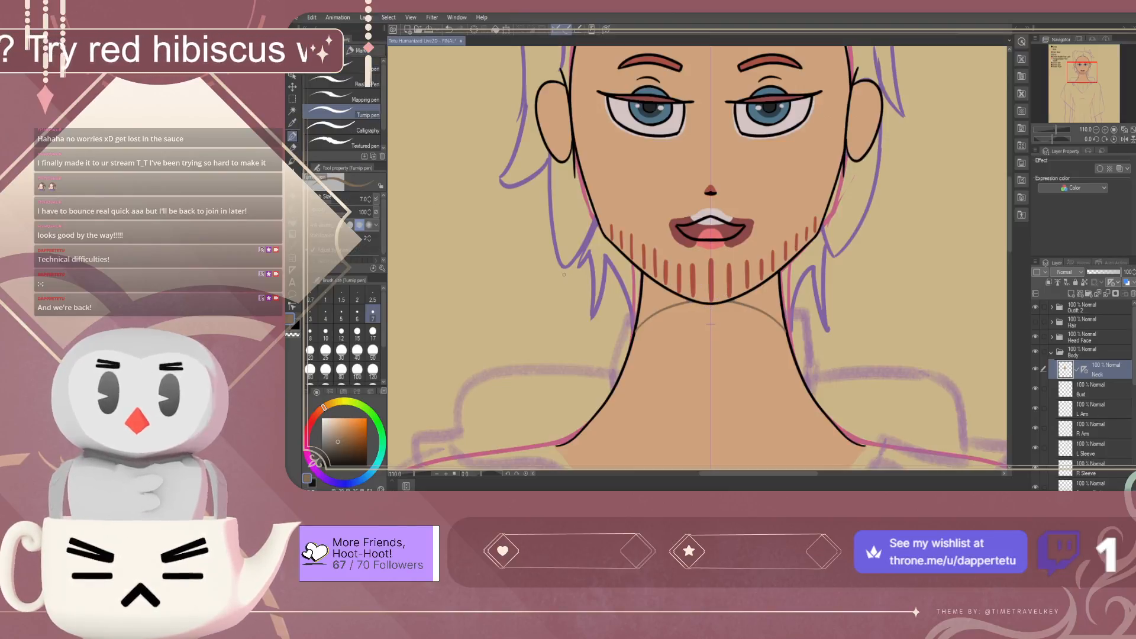
key(g)
click(655, 303)
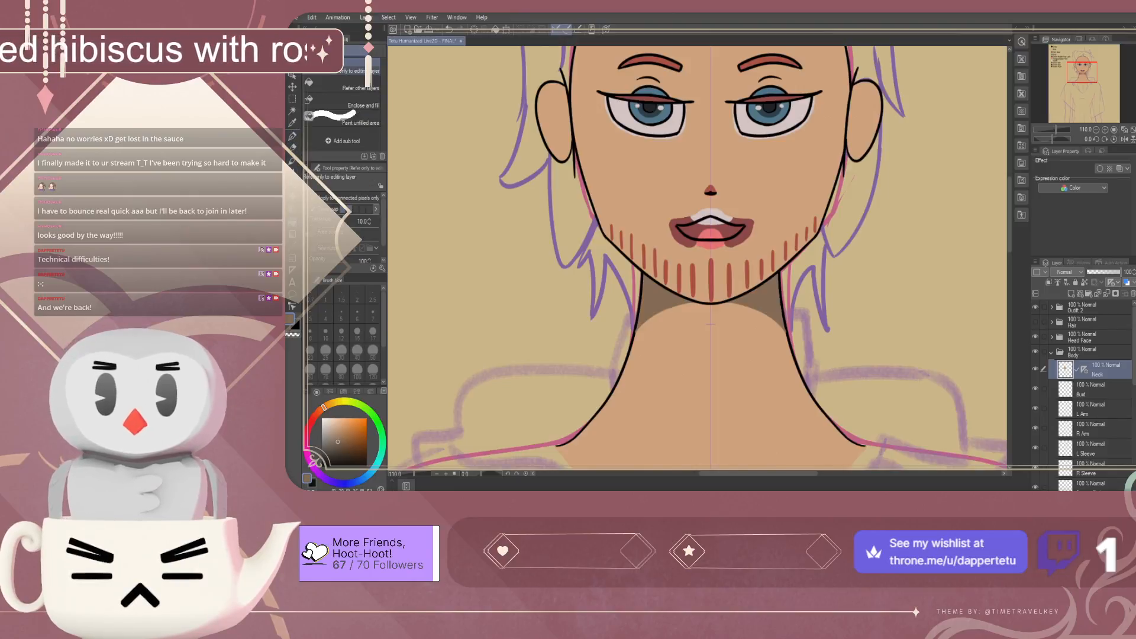
scroll(711, 324, up, 5)
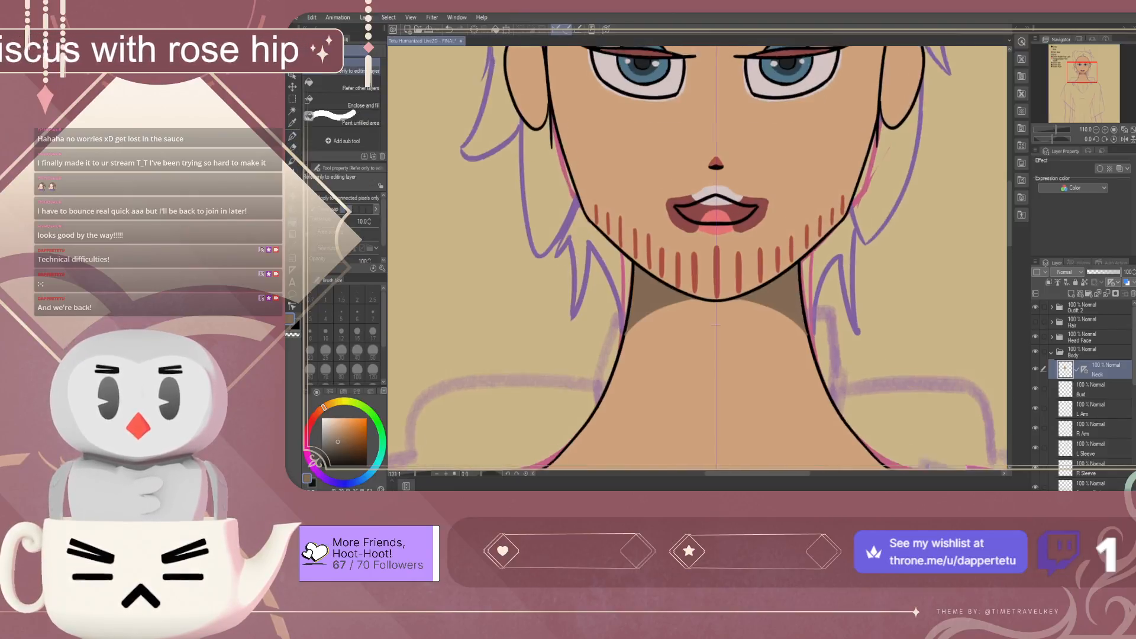
scroll(734, 310, up, 1)
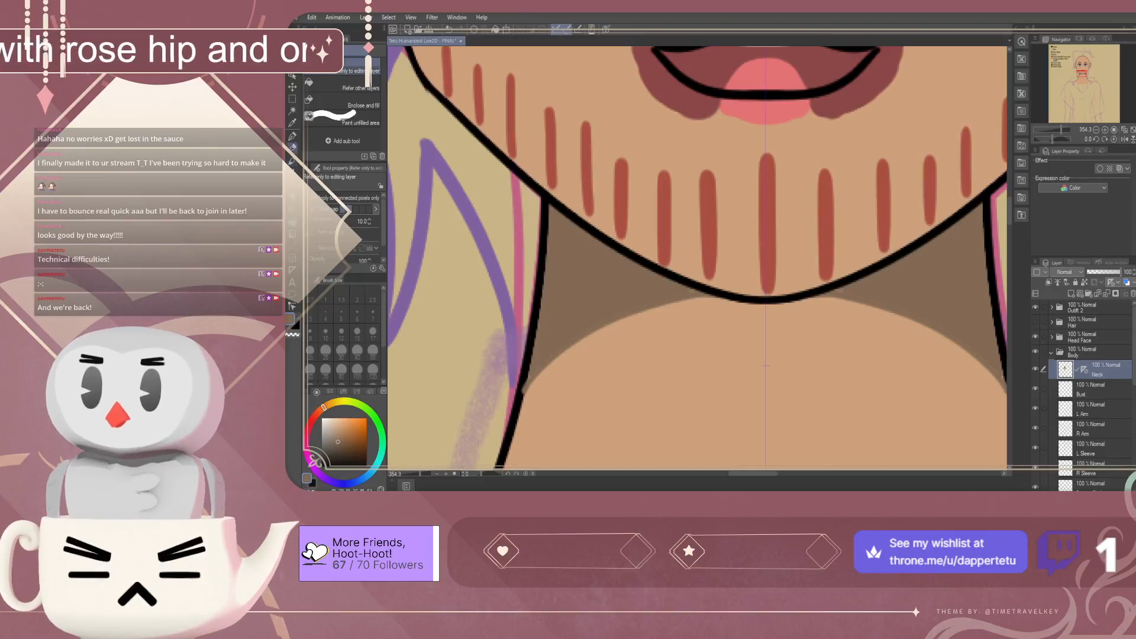
key(p)
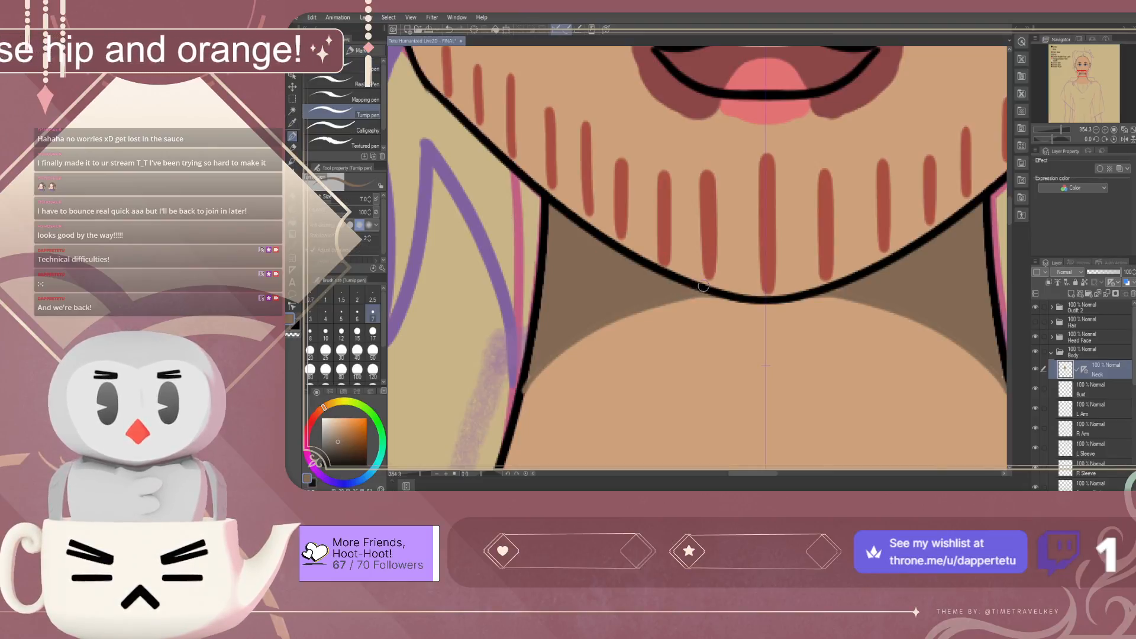
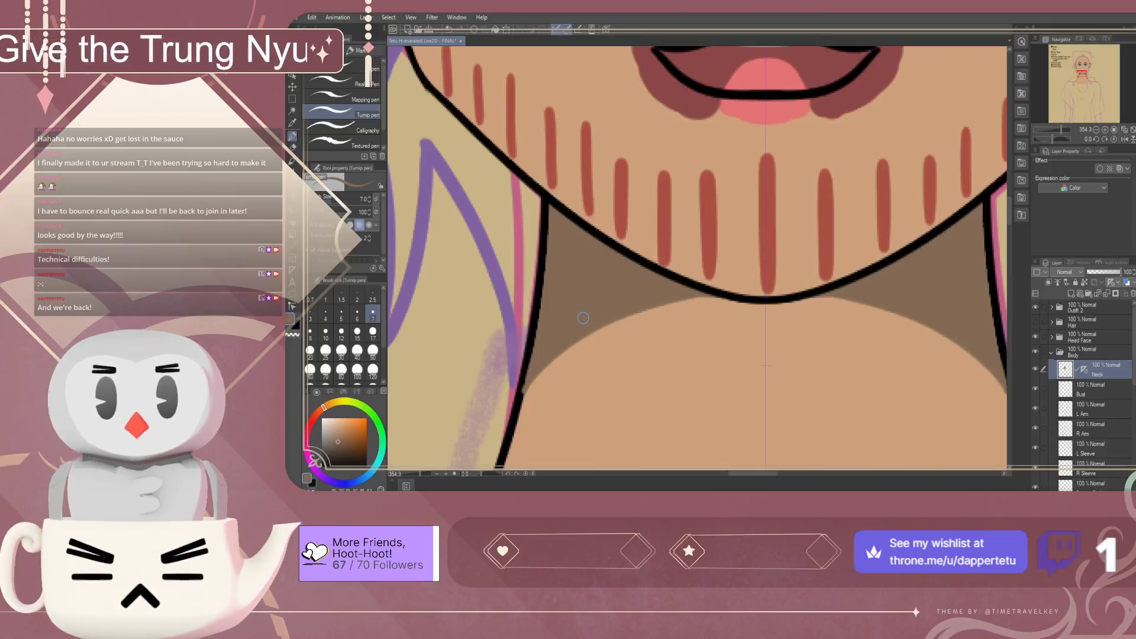
scroll(579, 269, up, 4)
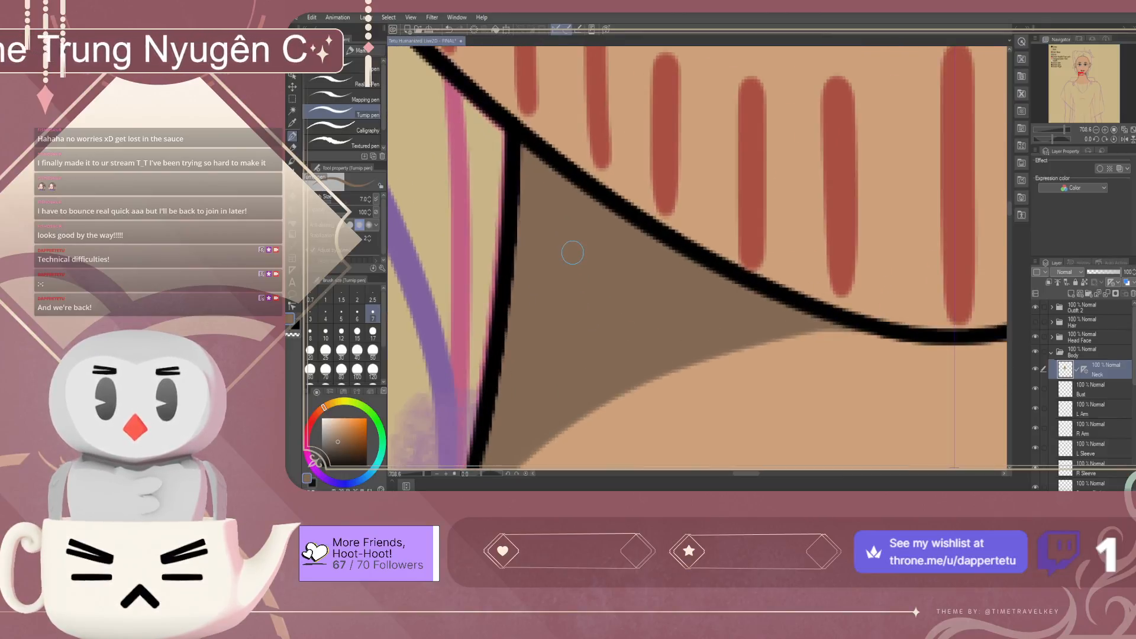
scroll(572, 252, down, 6)
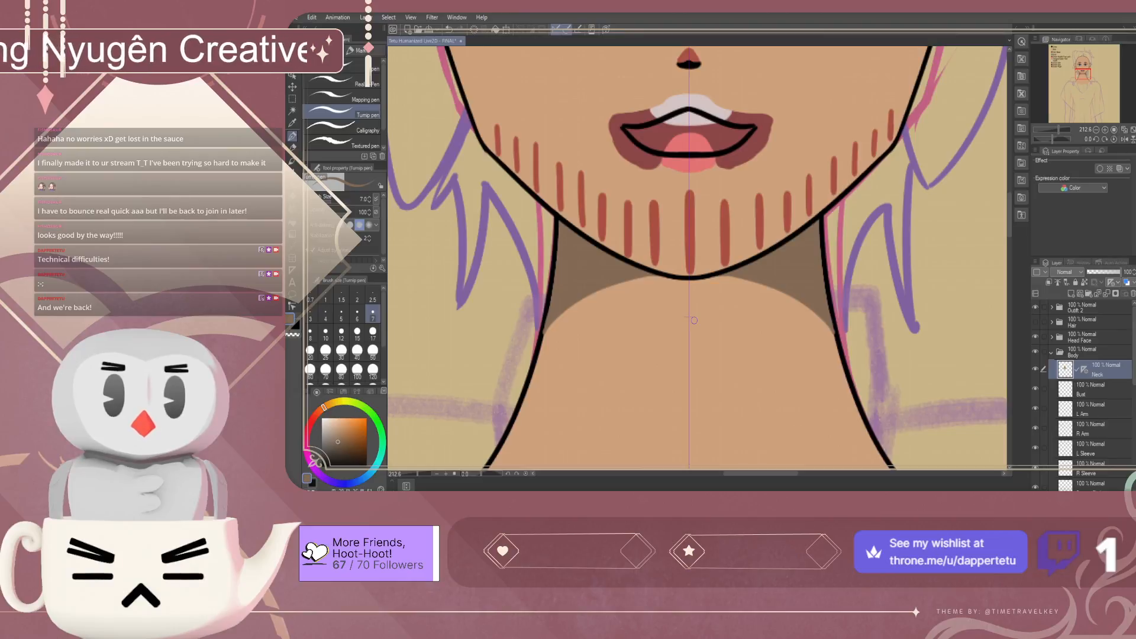
scroll(693, 320, down, 8)
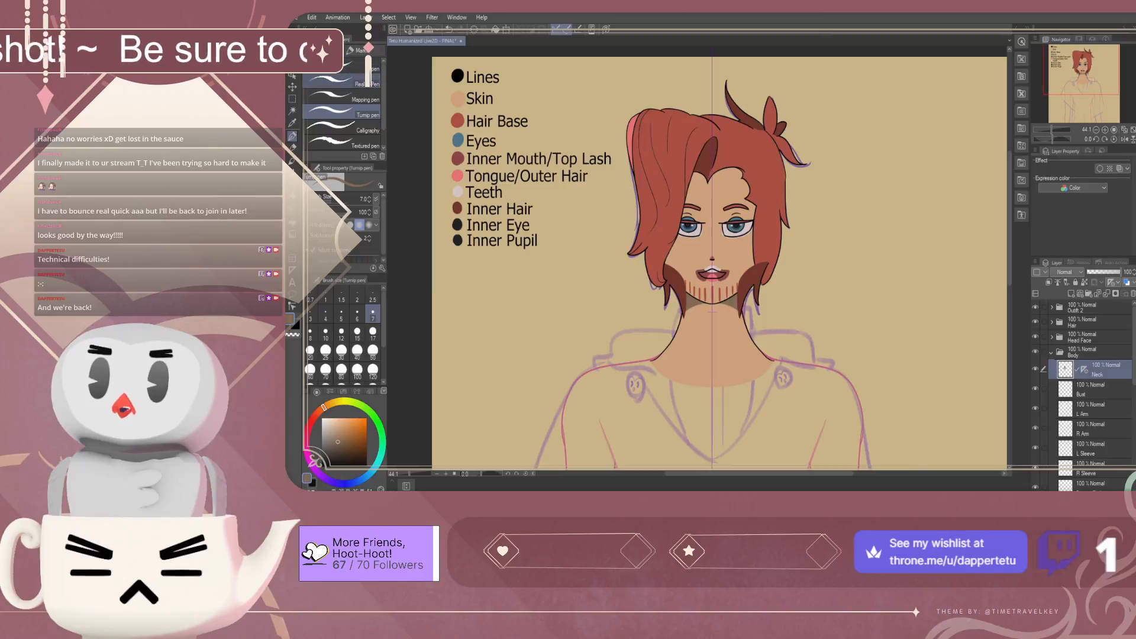
Add a dark brown swatch beneath the Inner Pupil swatch on the Color Guide layer, using the G-pen
click(349, 68)
scroll(1089, 391, down, 4)
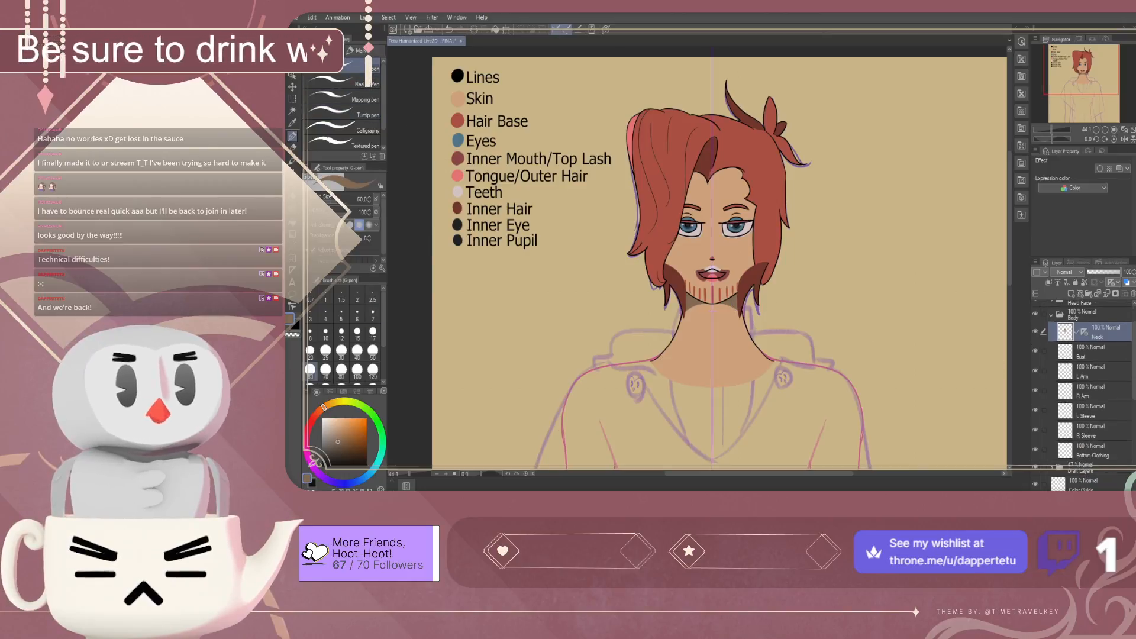
click(1087, 384)
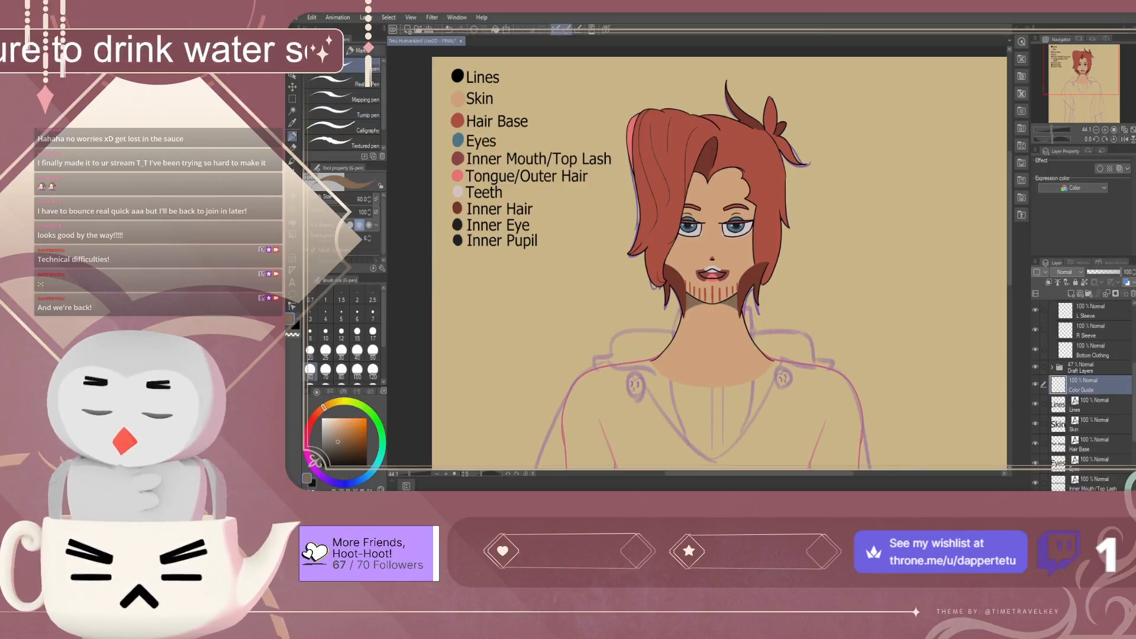
scroll(762, 278, down, 1)
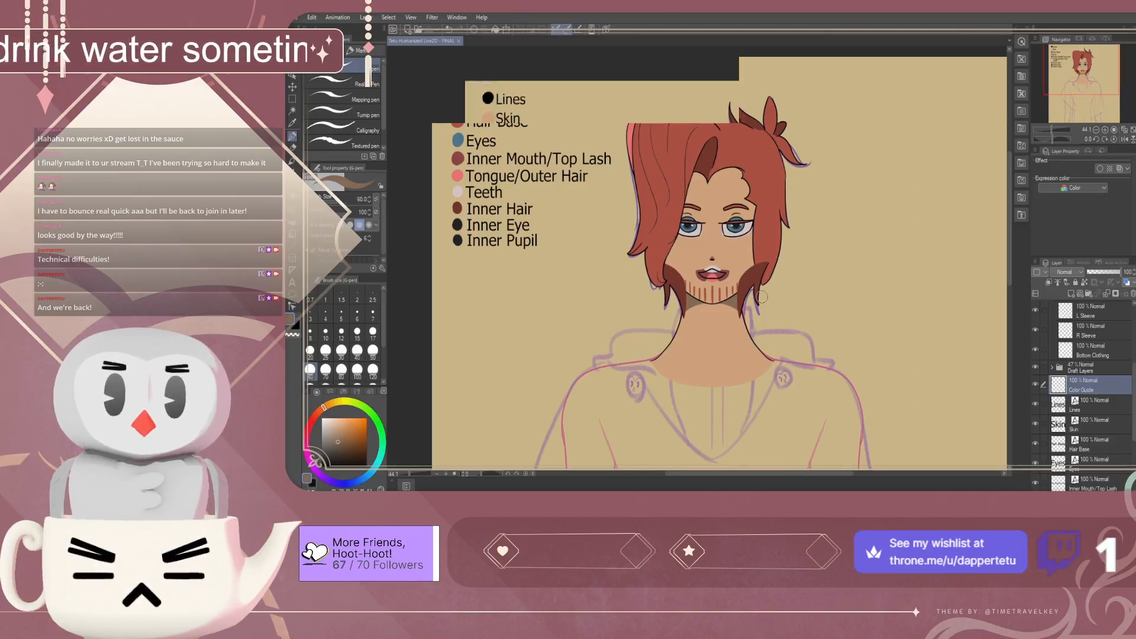
scroll(557, 266, up, 3)
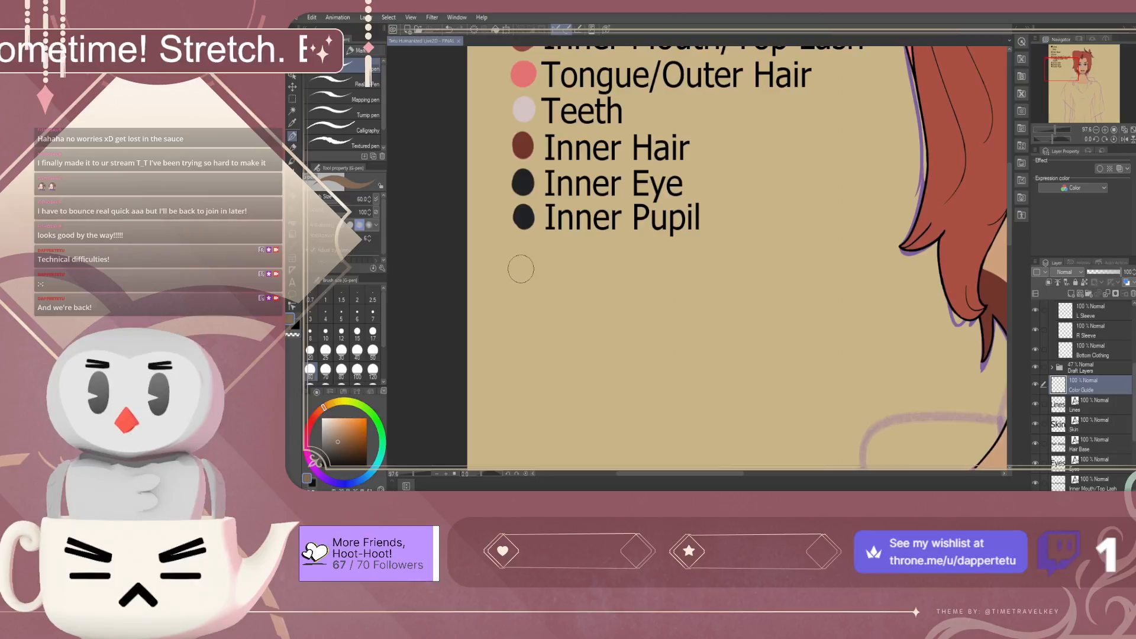
click(525, 248)
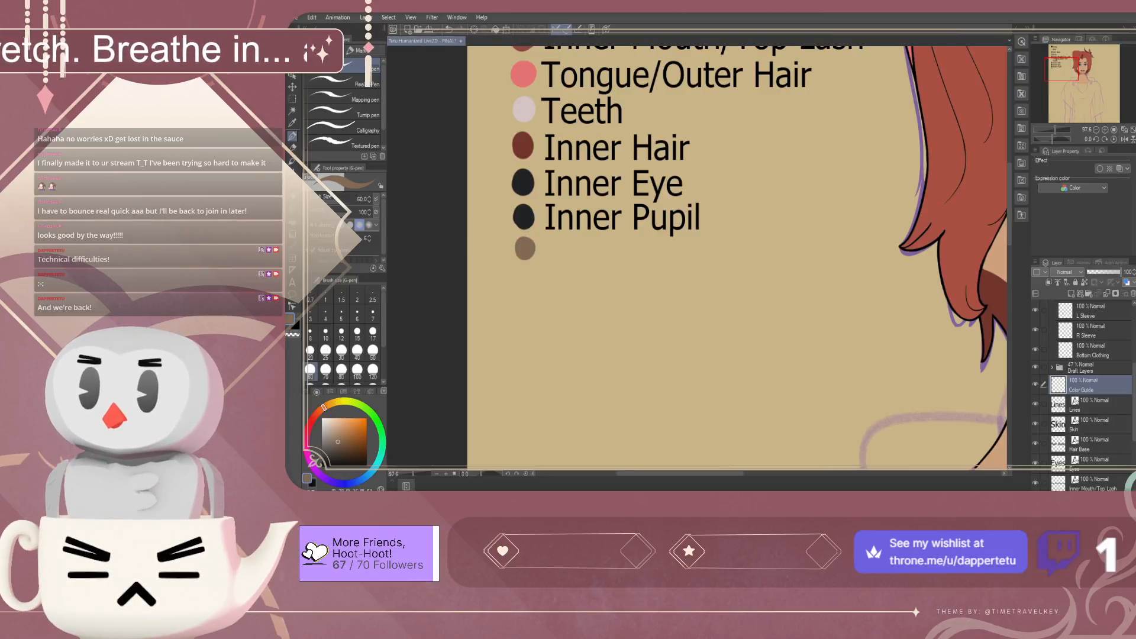
Add the black text label "Neck Shading" below the Inner Pupil entry of the colour guide
click(291, 282)
click(550, 254)
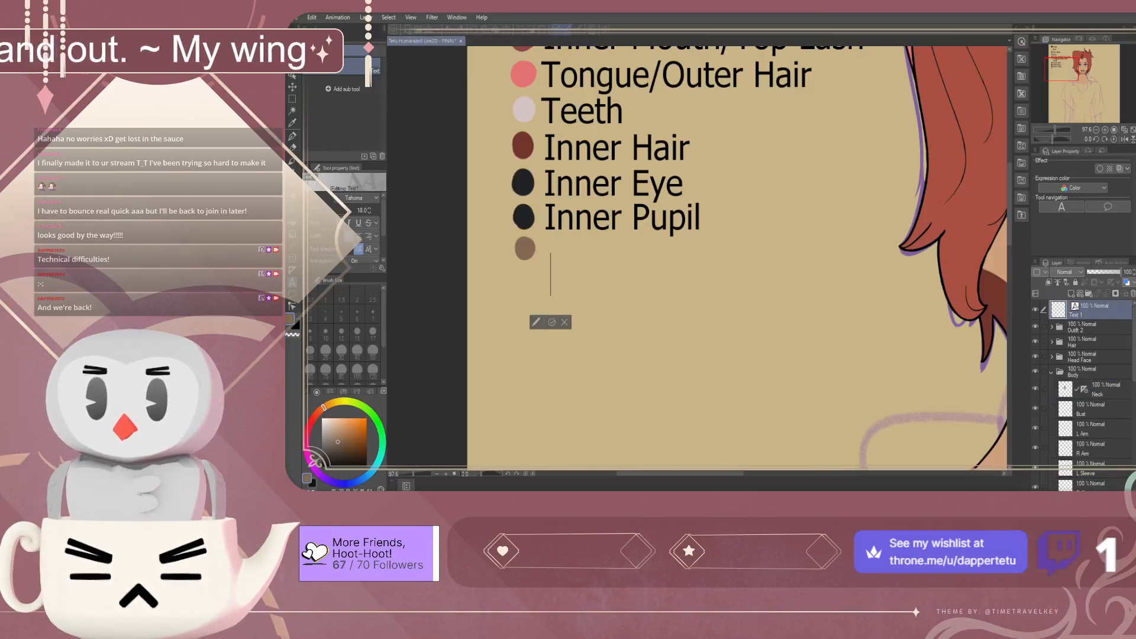
click(296, 325)
text(N)
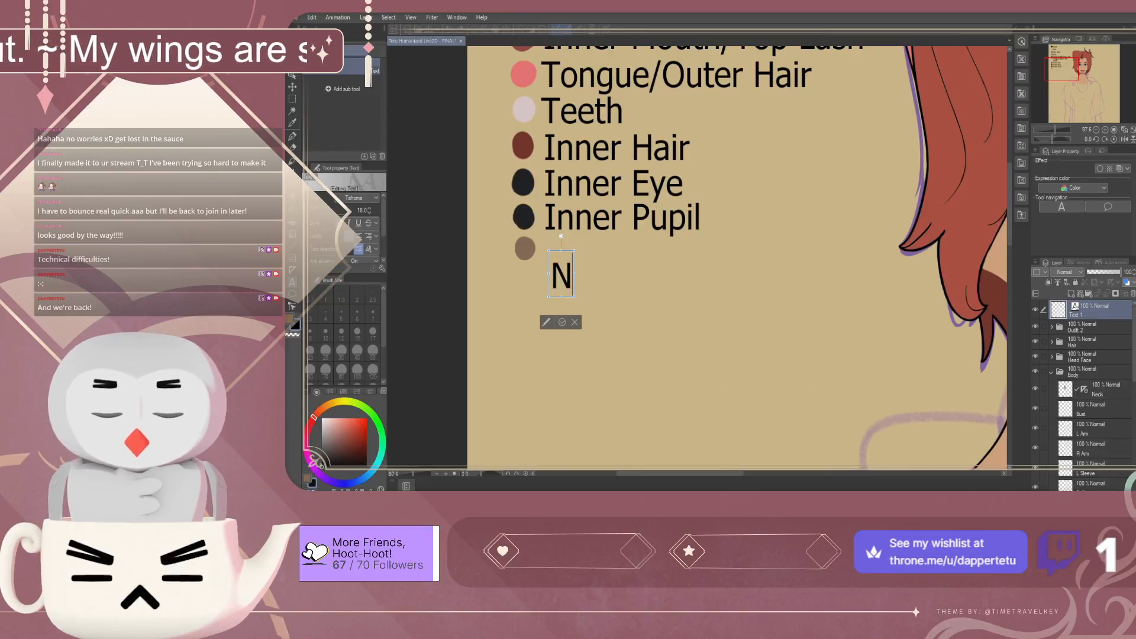
text(eck Shado)
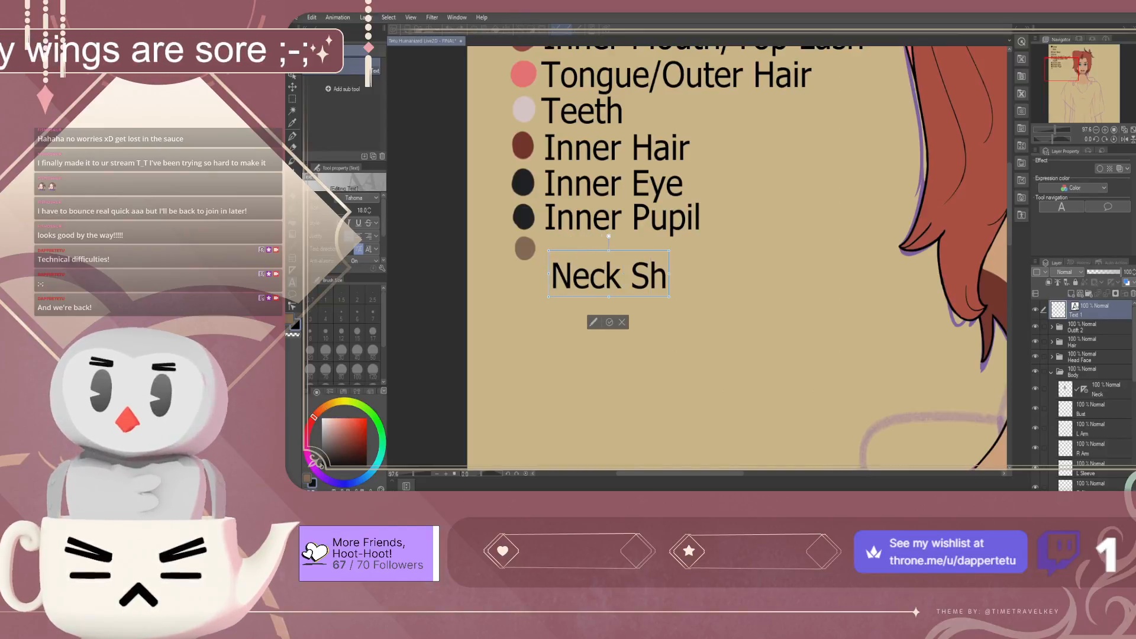
key(BackSpace)
text(dow)
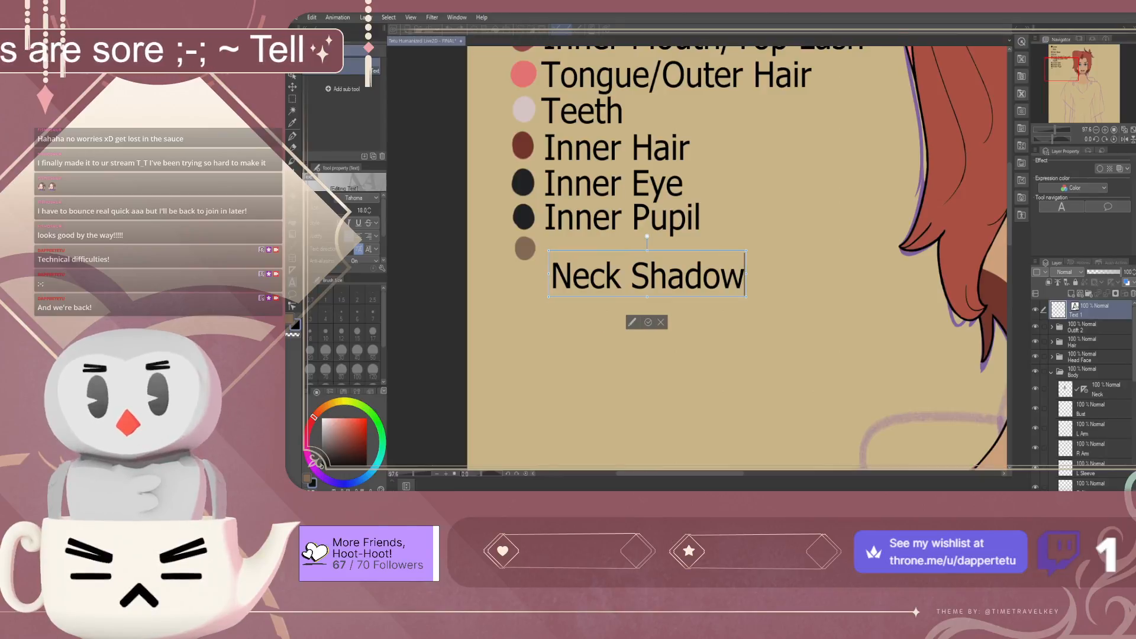
key(BackSpace)
key(BackSpace)
key(BackSpace)
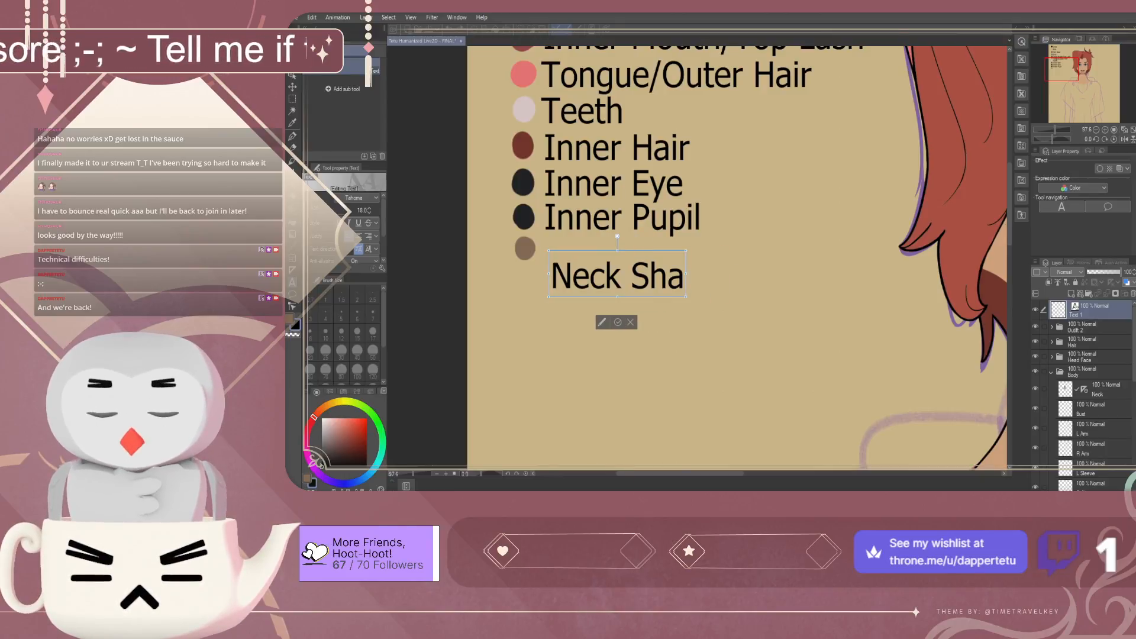
text(ding)
click(649, 322)
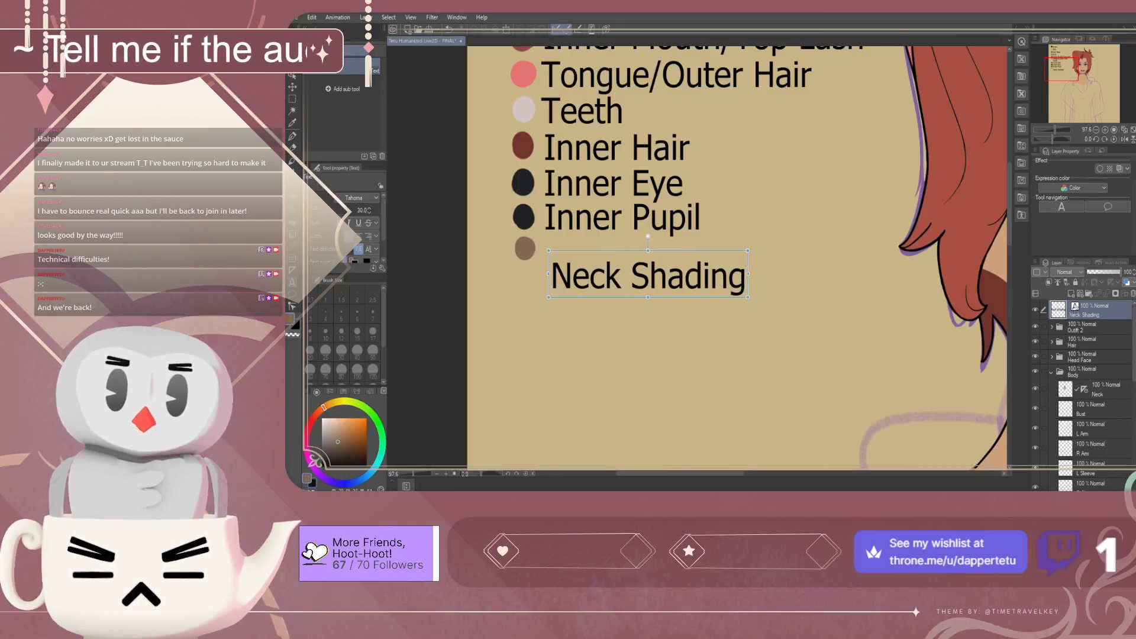
Align the Neck Shading label with its brown swatch and move its text layer directly below the Inner Pupil layer
drag(648, 276, 641, 253)
drag(642, 213, 641, 212)
scroll(640, 212, down, 3)
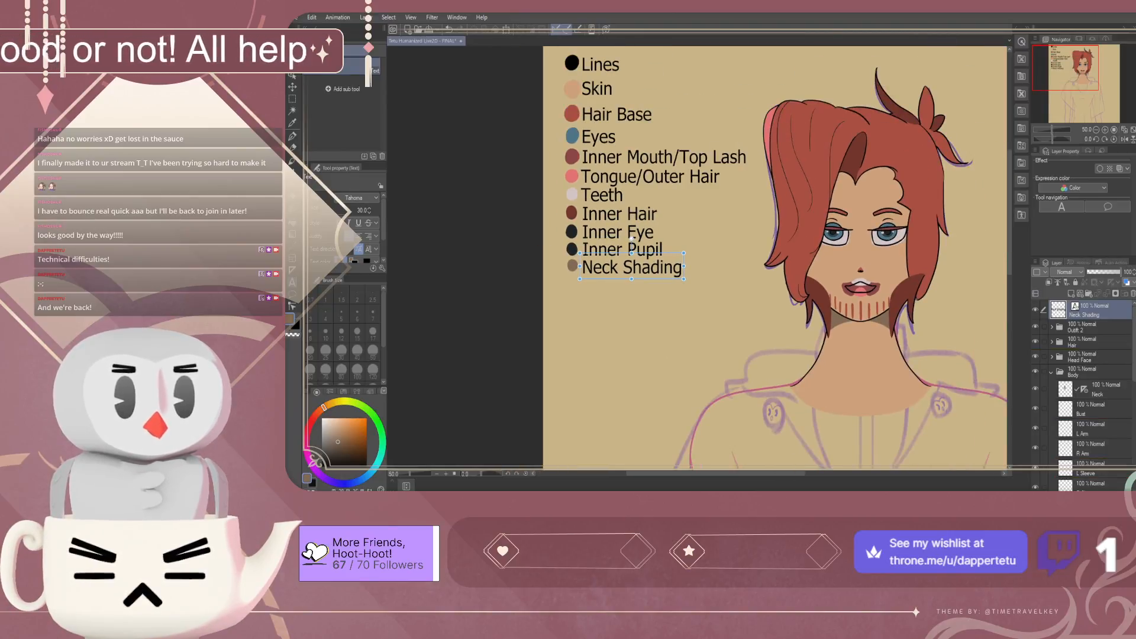
scroll(1088, 390, down, 5)
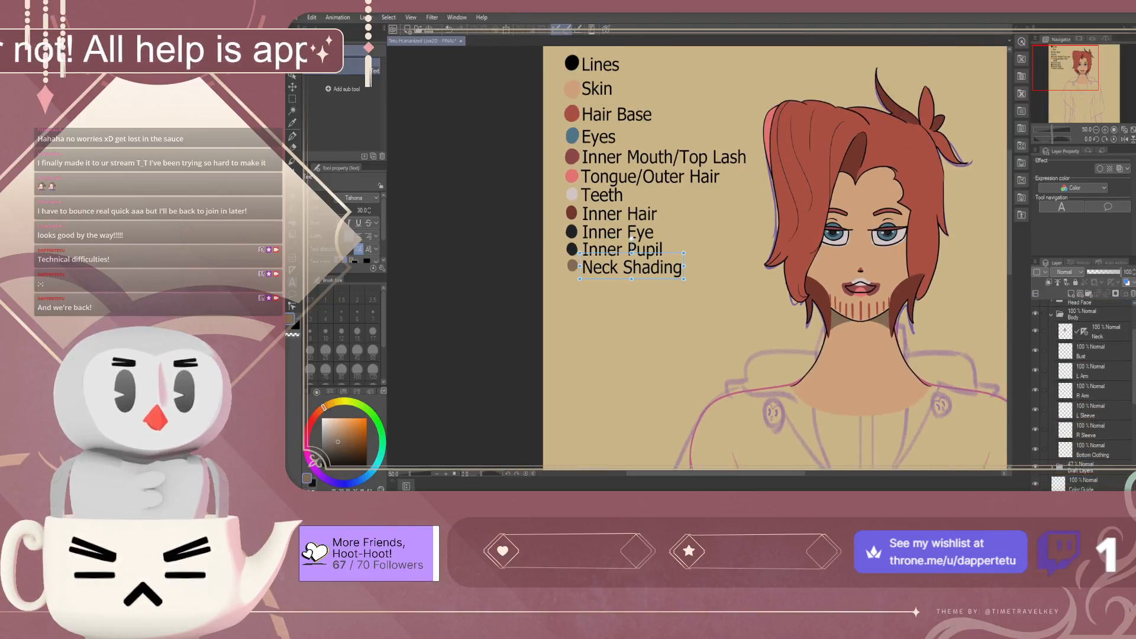
scroll(1088, 396, down, 5)
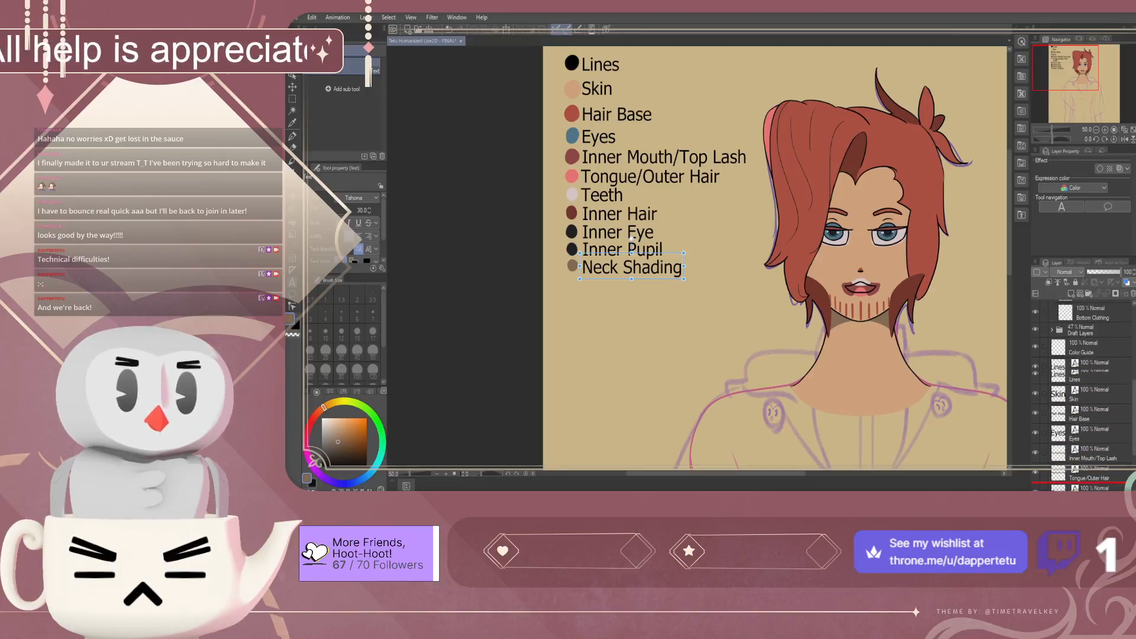
scroll(1088, 397, down, 3)
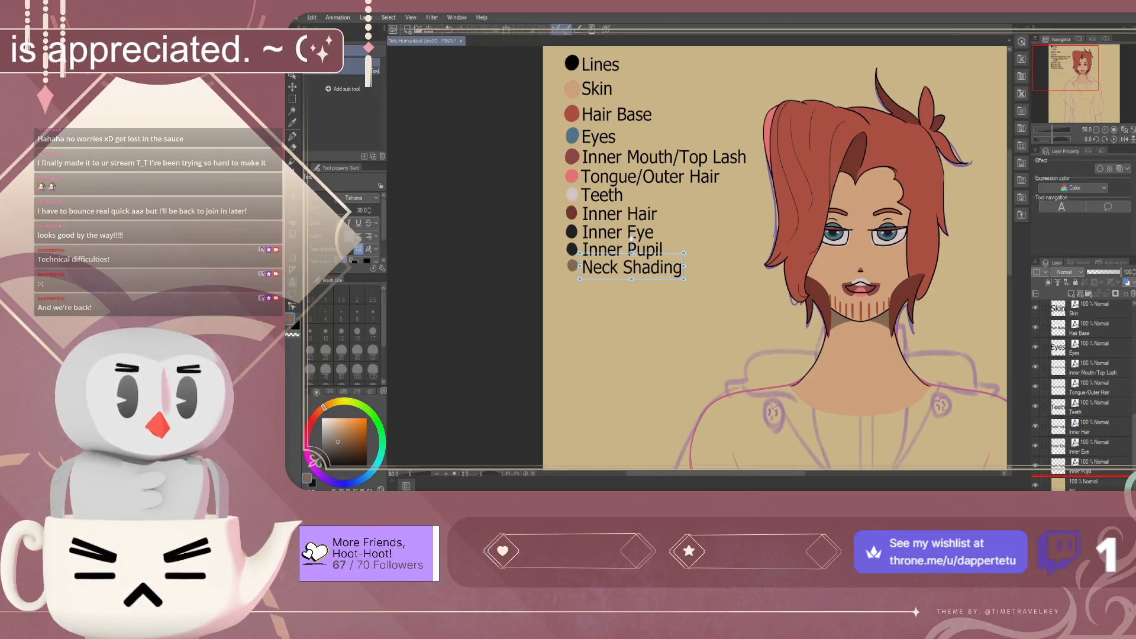
scroll(1089, 396, up, 10)
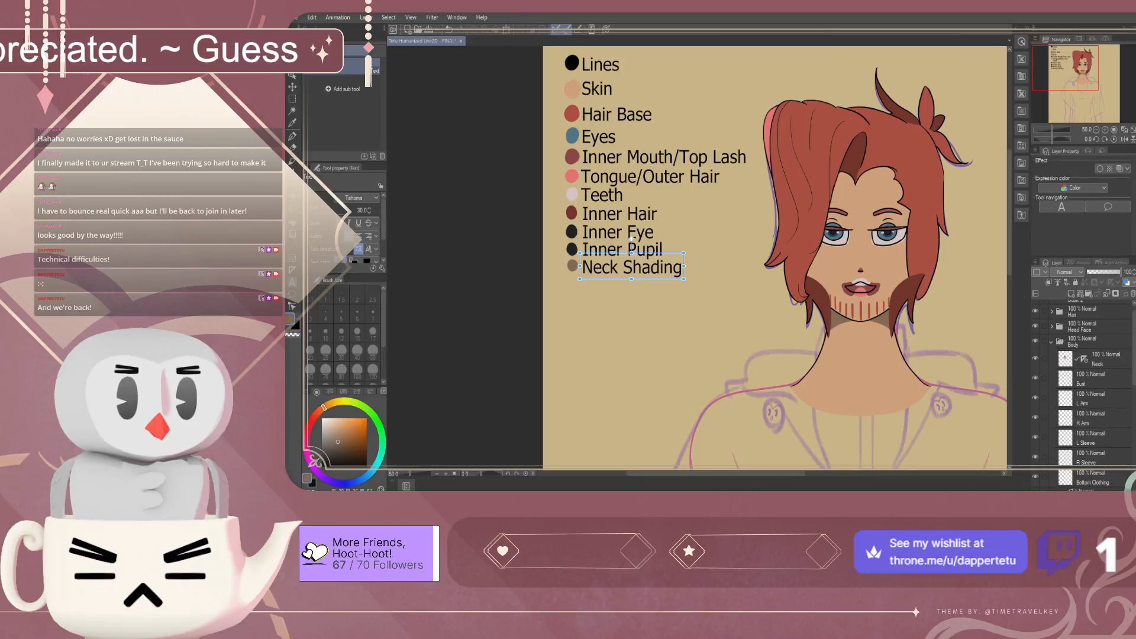
Make the Bust layer active and switch to the Turnip pen with black as the drawing colour
click(1089, 389)
key(ctrl+minus)
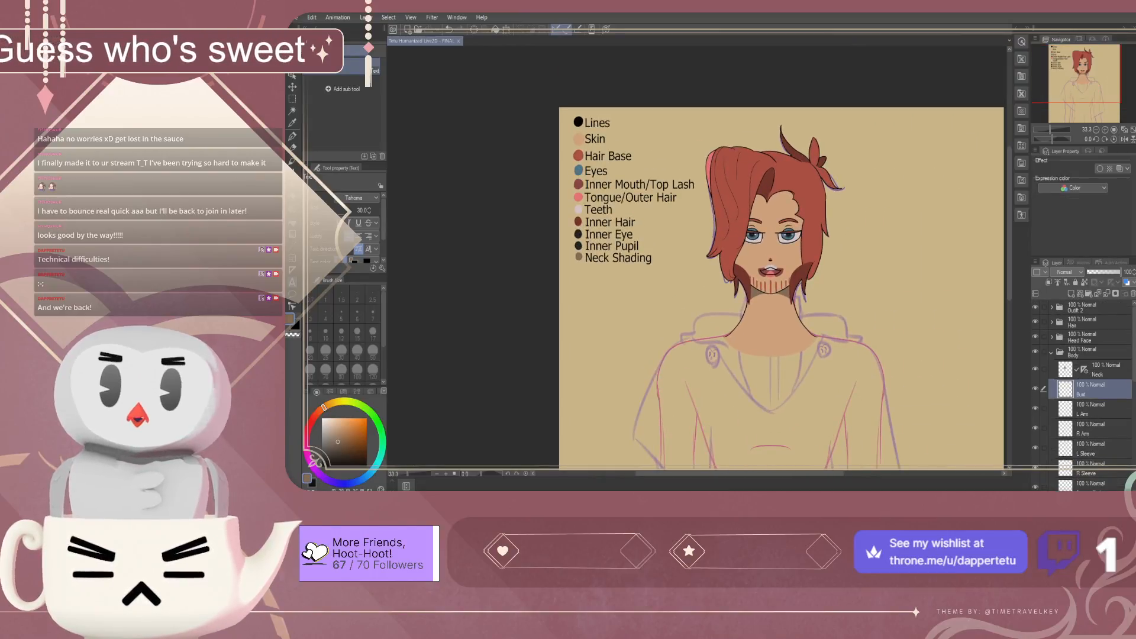
key(p)
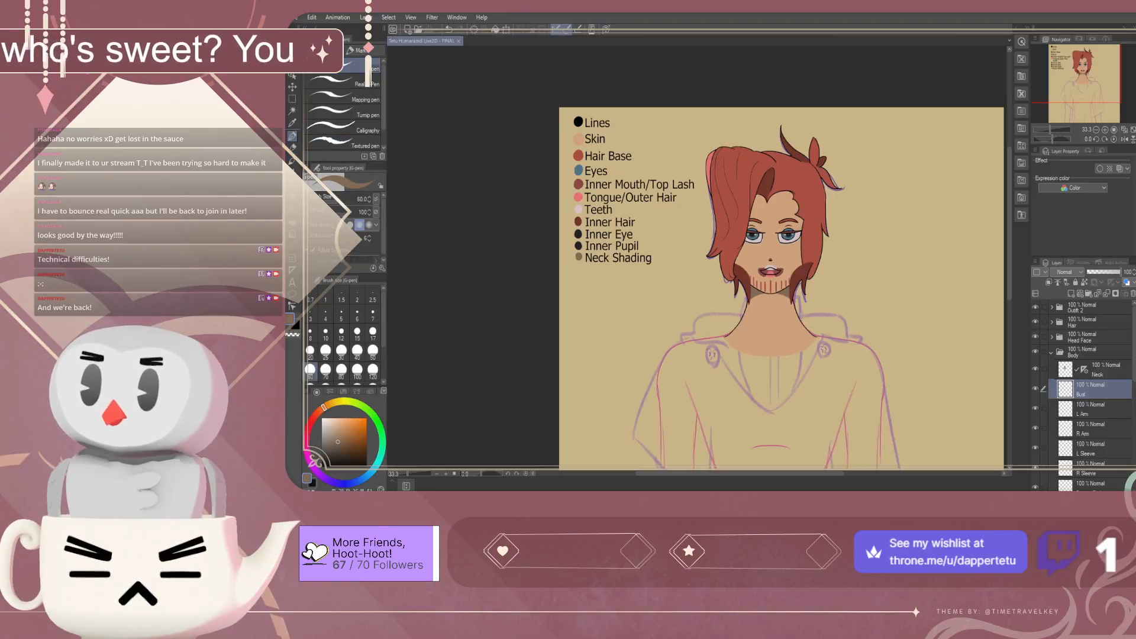
click(312, 483)
click(372, 314)
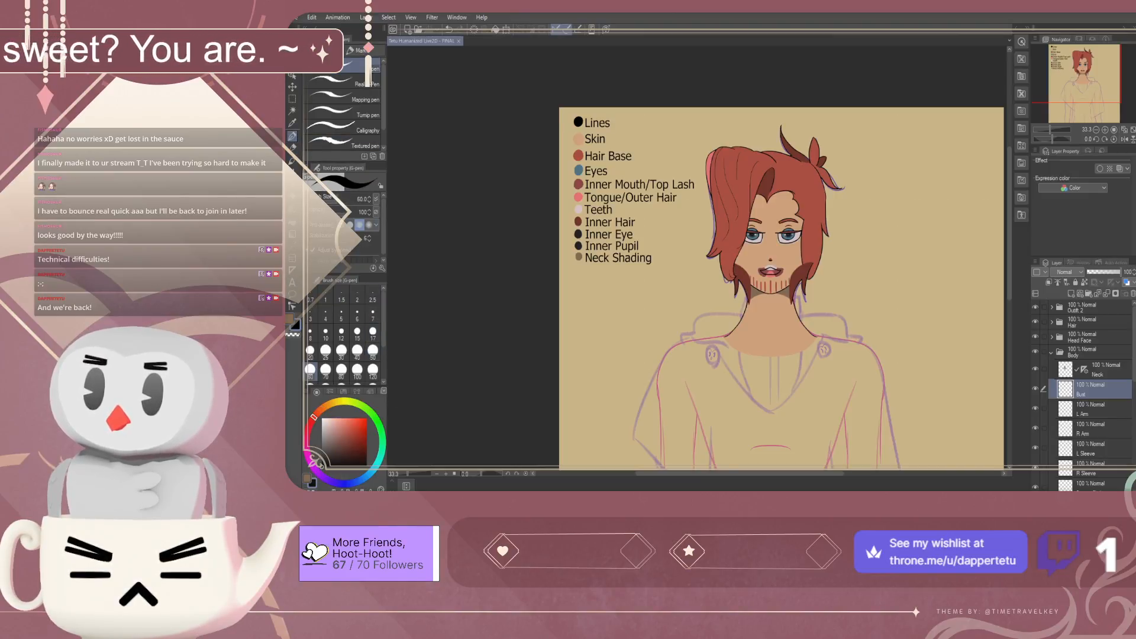
click(343, 113)
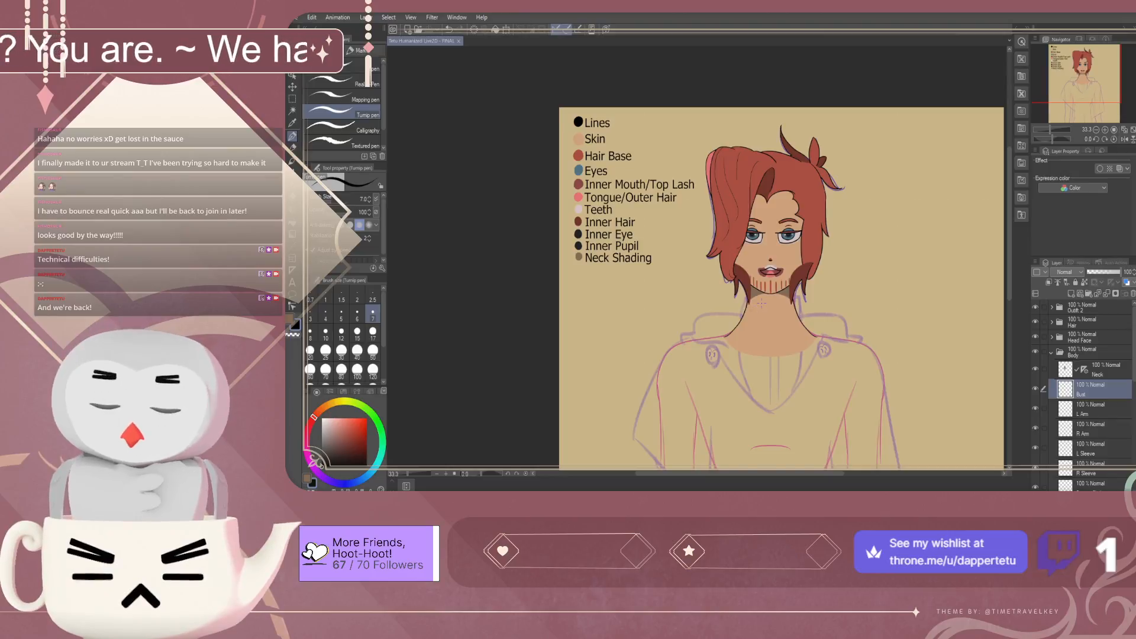
Expand the Hair folder and make the Back Extra Strands layer active
scroll(731, 268, down, 2)
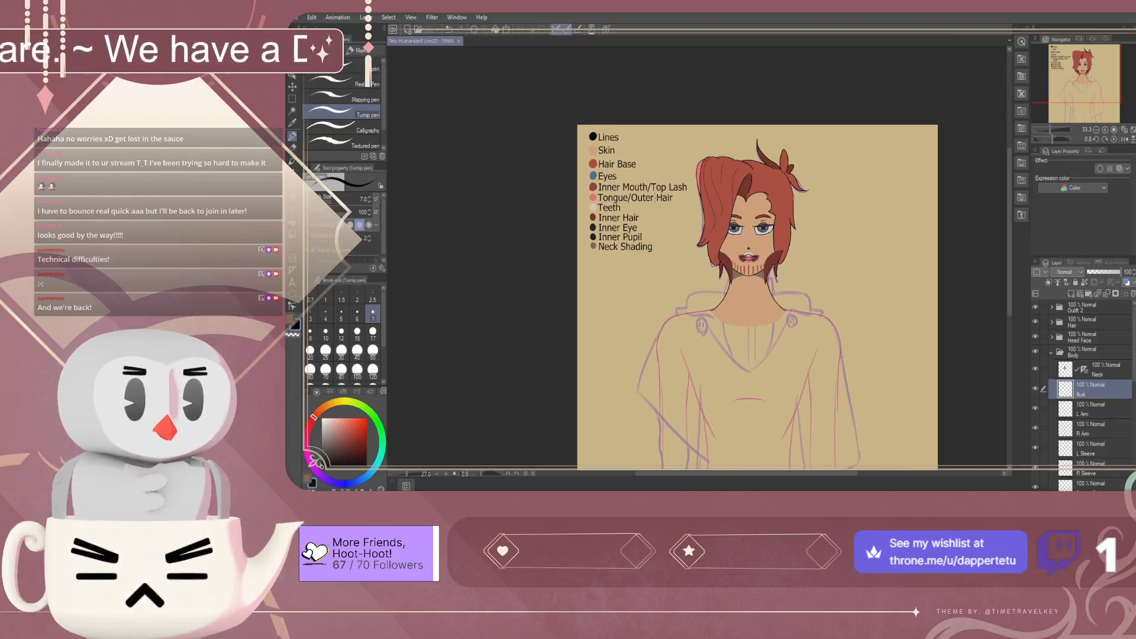
scroll(731, 269, up, 1)
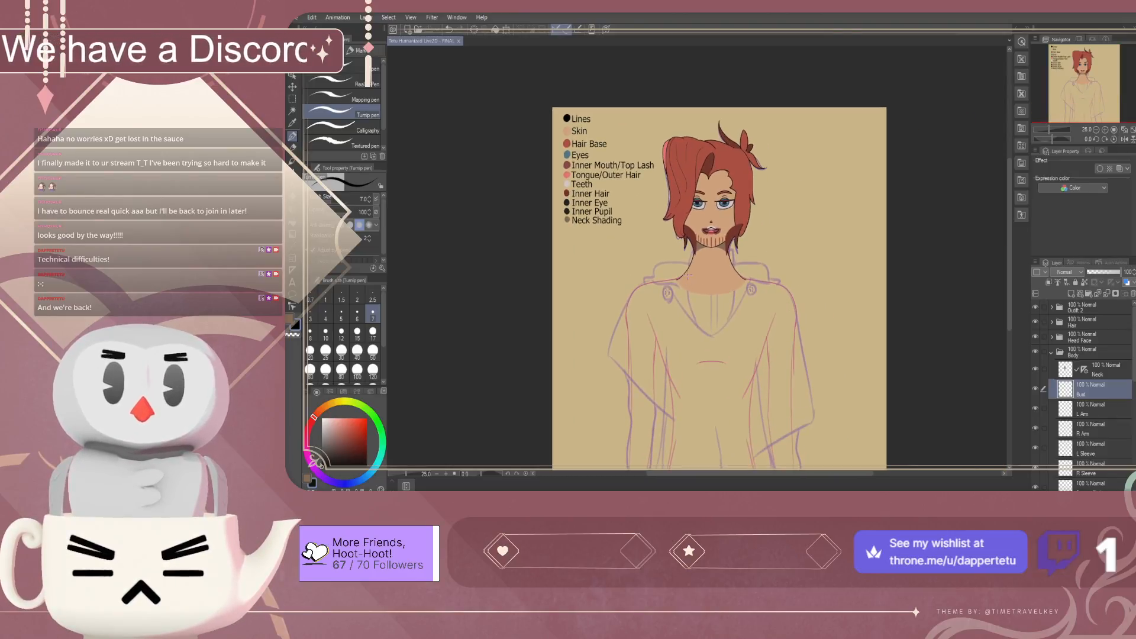
scroll(687, 276, down, 1)
scroll(687, 274, up, 1)
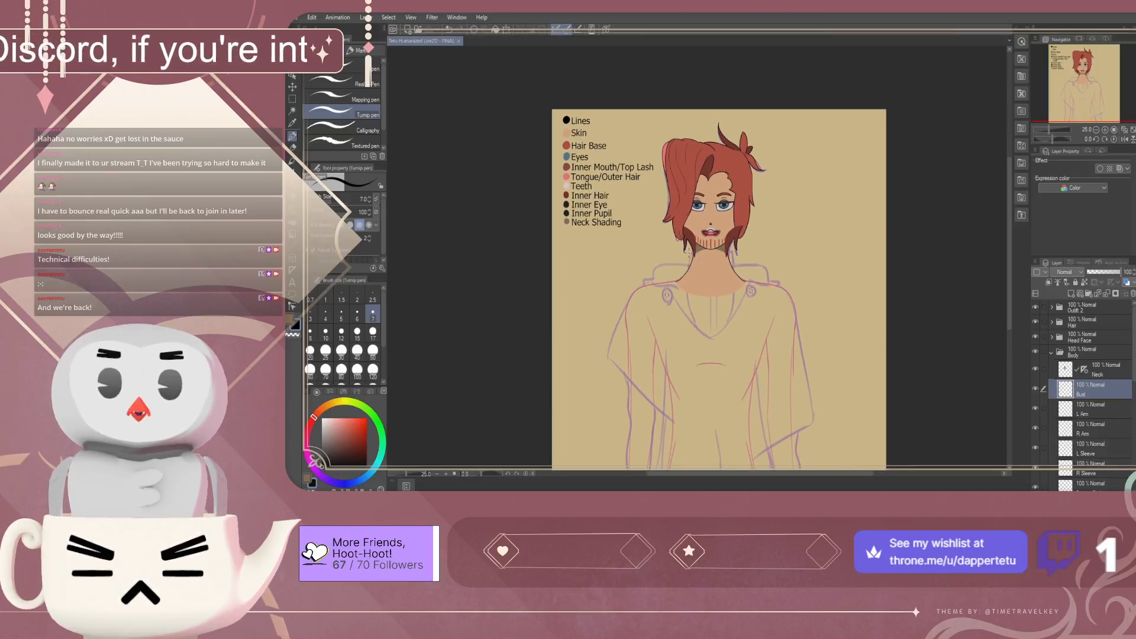
scroll(707, 171, up, 2)
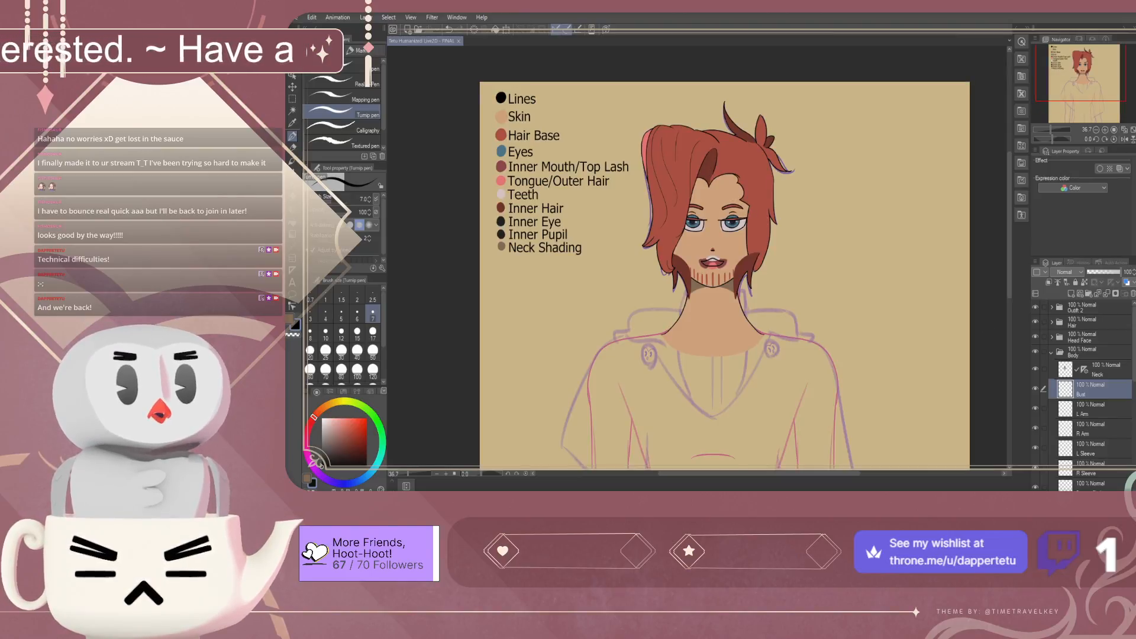
click(1051, 323)
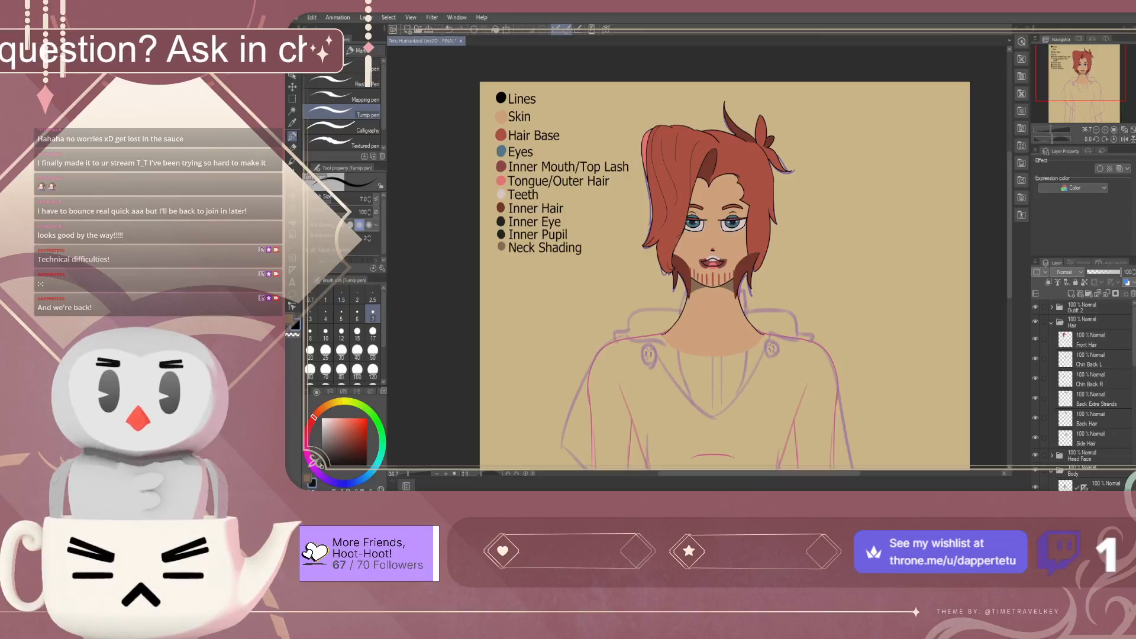
click(1096, 399)
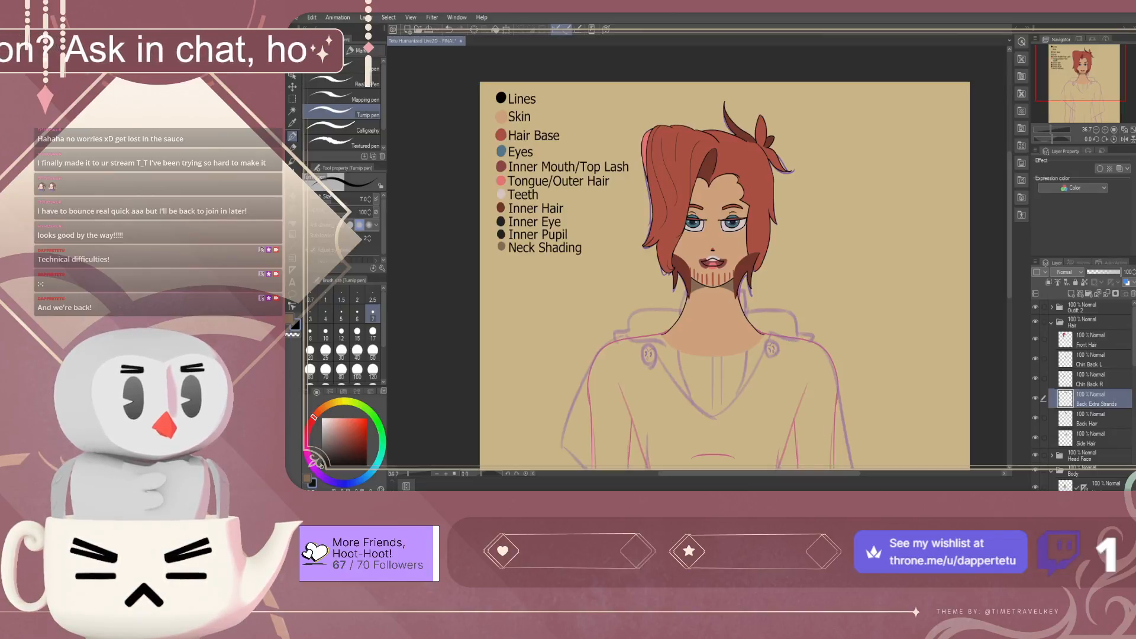
Draw short black strand lines on the Front Hair layer just above the hairline at the forehead
click(1095, 419)
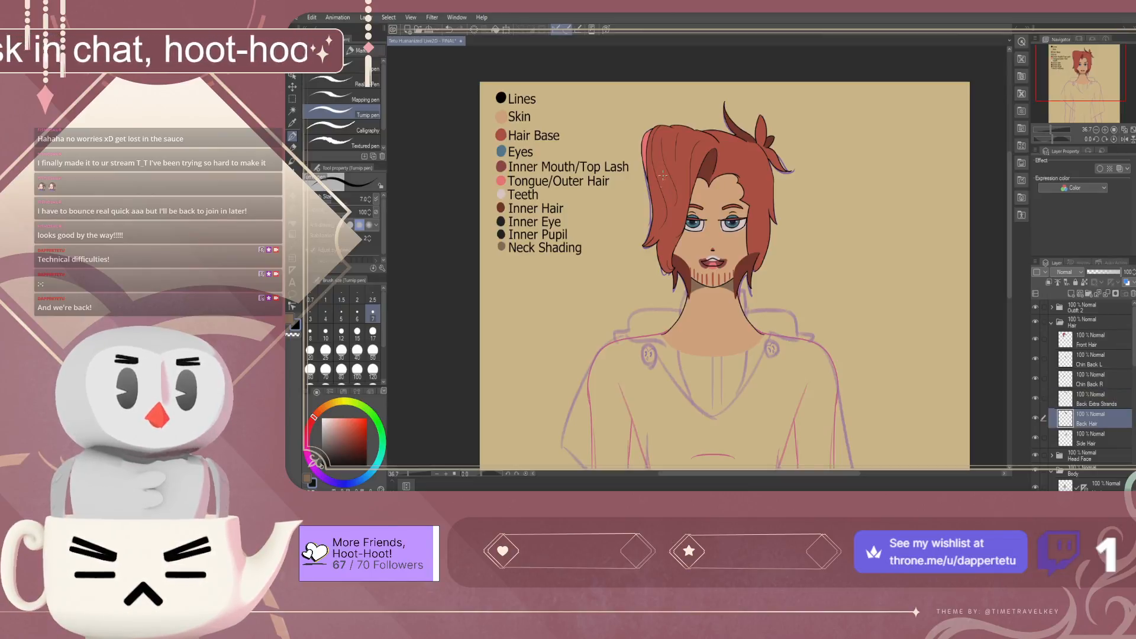
scroll(767, 159, up, 5)
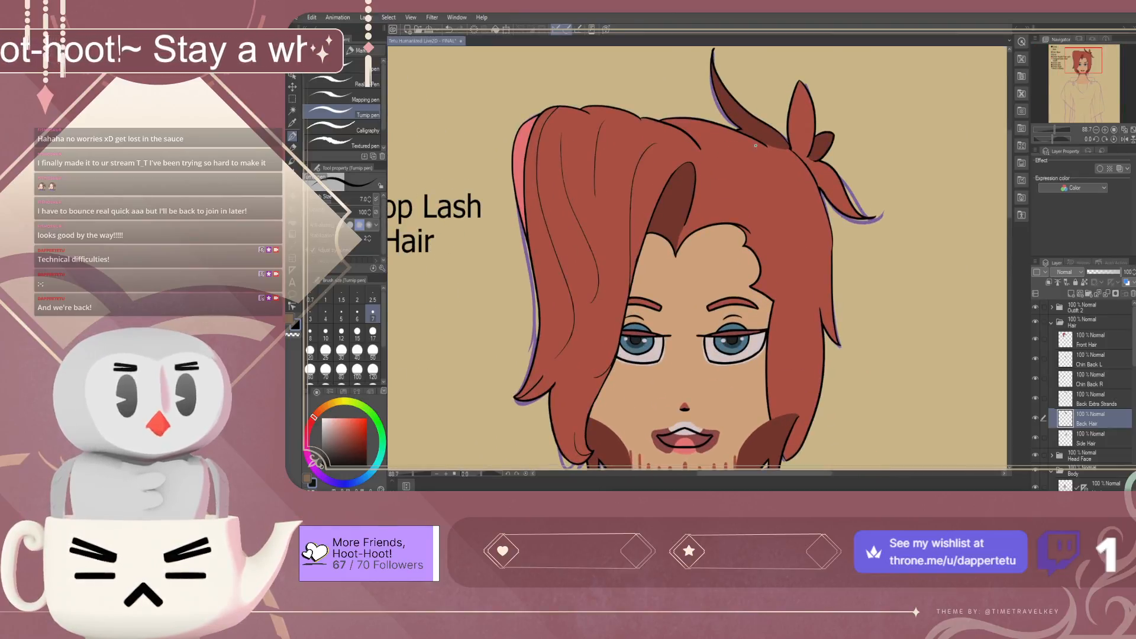
click(1035, 339)
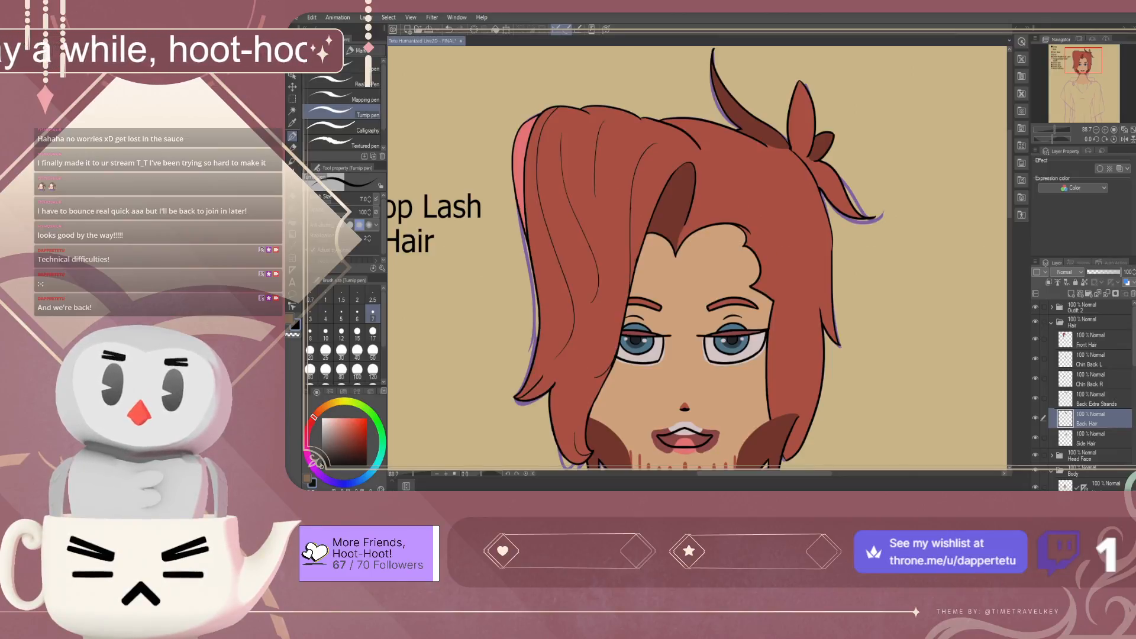
click(1093, 339)
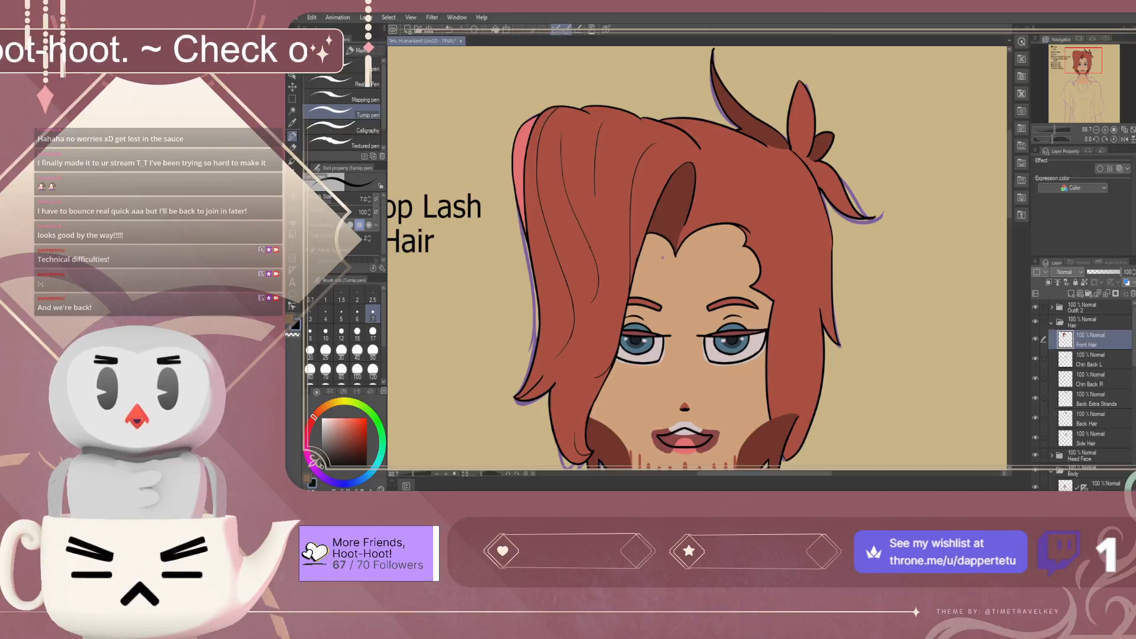
drag(695, 215, 720, 206)
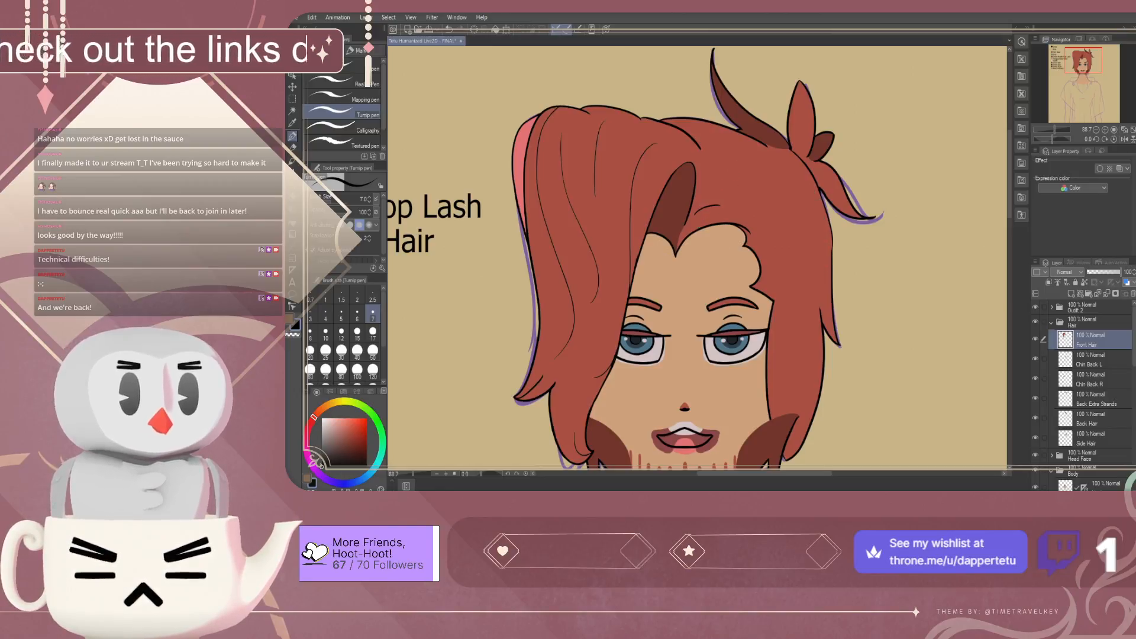
Draw short black strand lines on the Back Hair layer, radiating from the base of the tied-up tuft
click(1090, 419)
click(1035, 418)
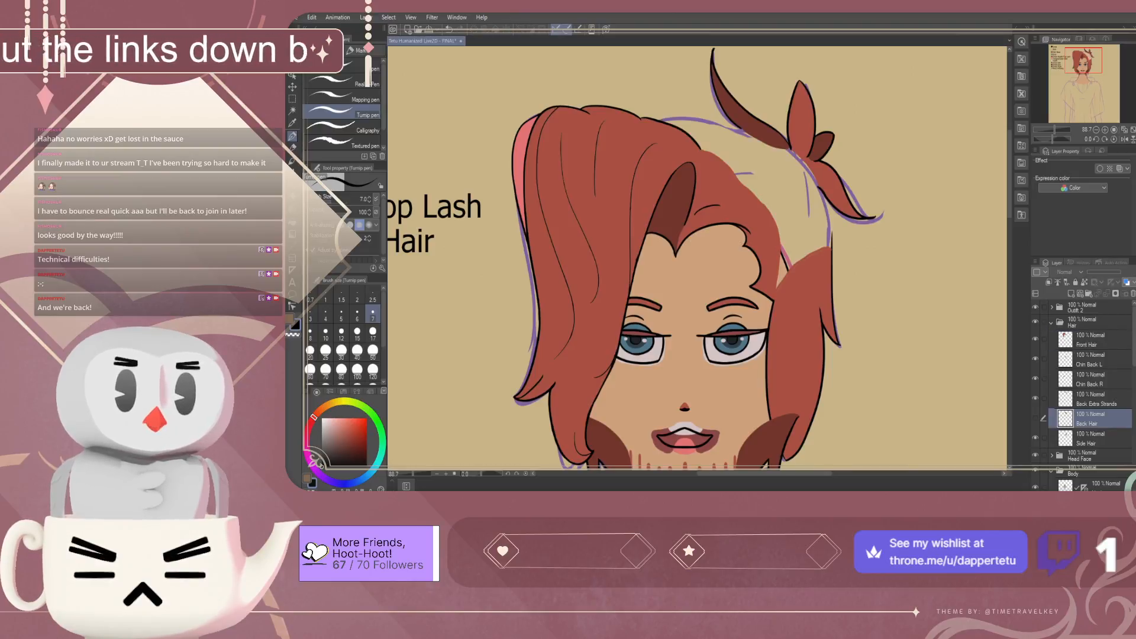
click(1035, 418)
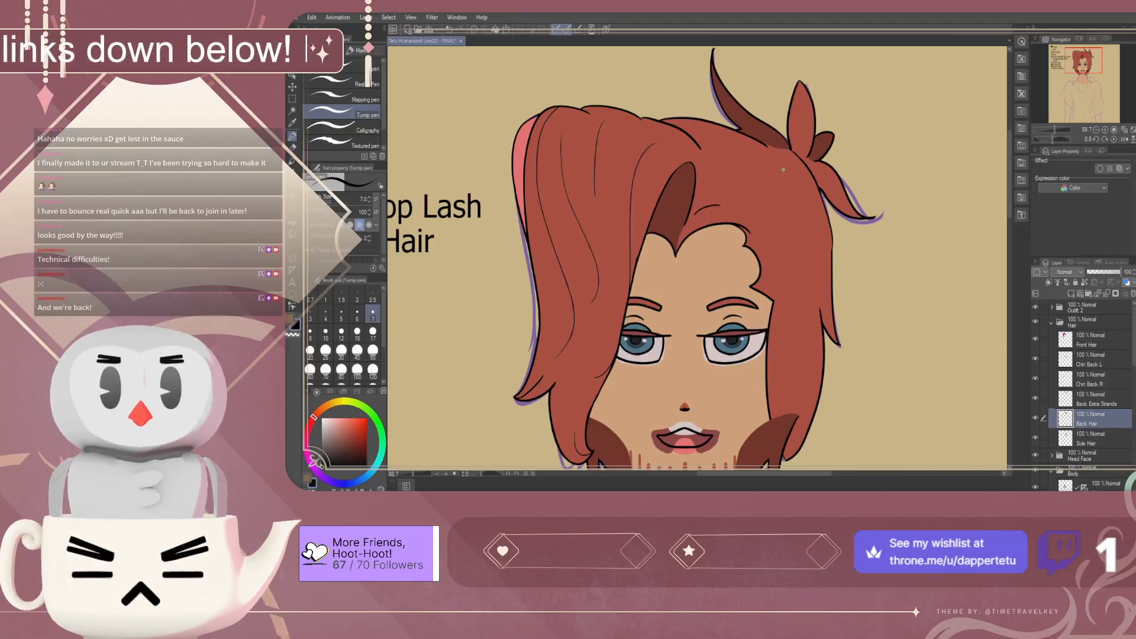
mouse_move(762, 160)
mouse_down()
mouse_move(791, 156)
mouse_move(807, 170)
mouse_up()
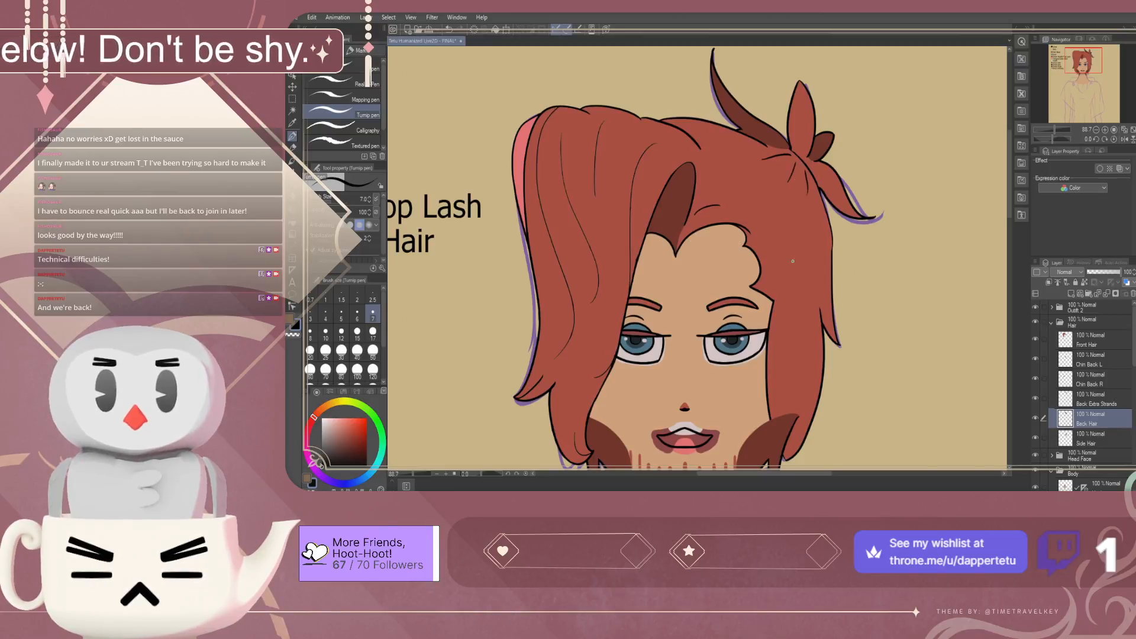
scroll(795, 290, down, 3)
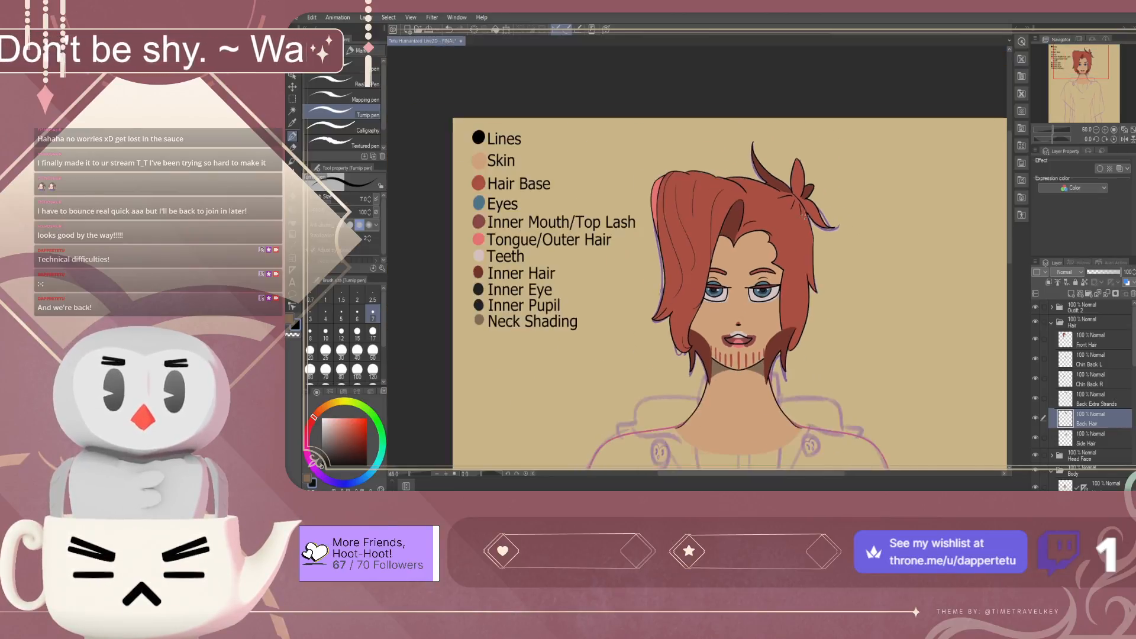
scroll(817, 251, up, 3)
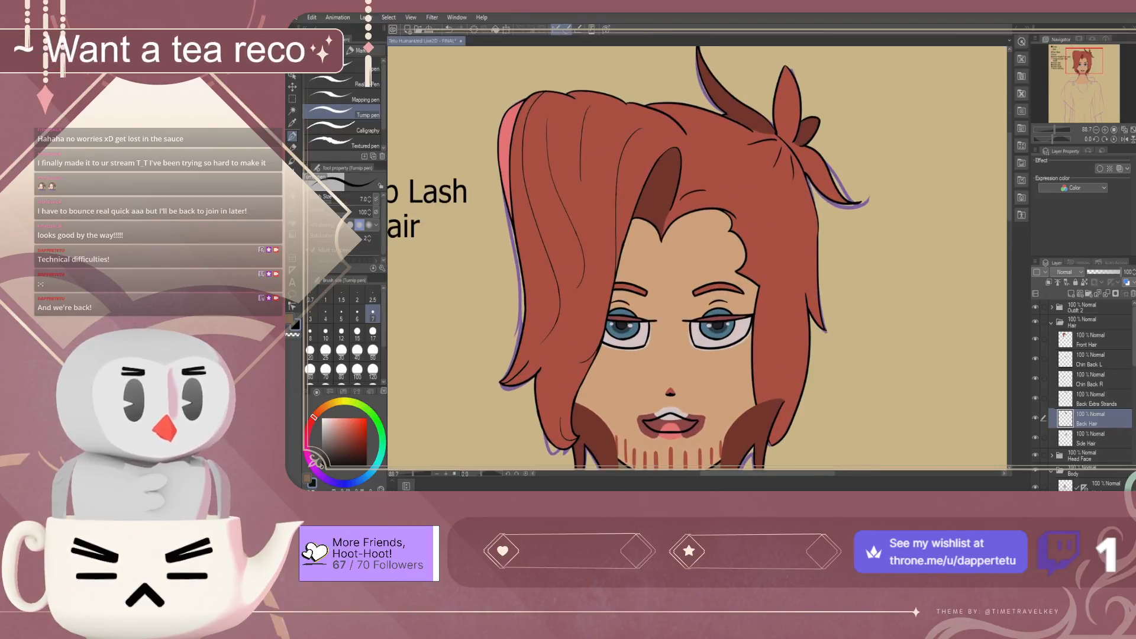
Check which part the Side Hair layer holds, then draw thin black strand lines in its lower end beside the cheek
click(1035, 438)
click(1034, 437)
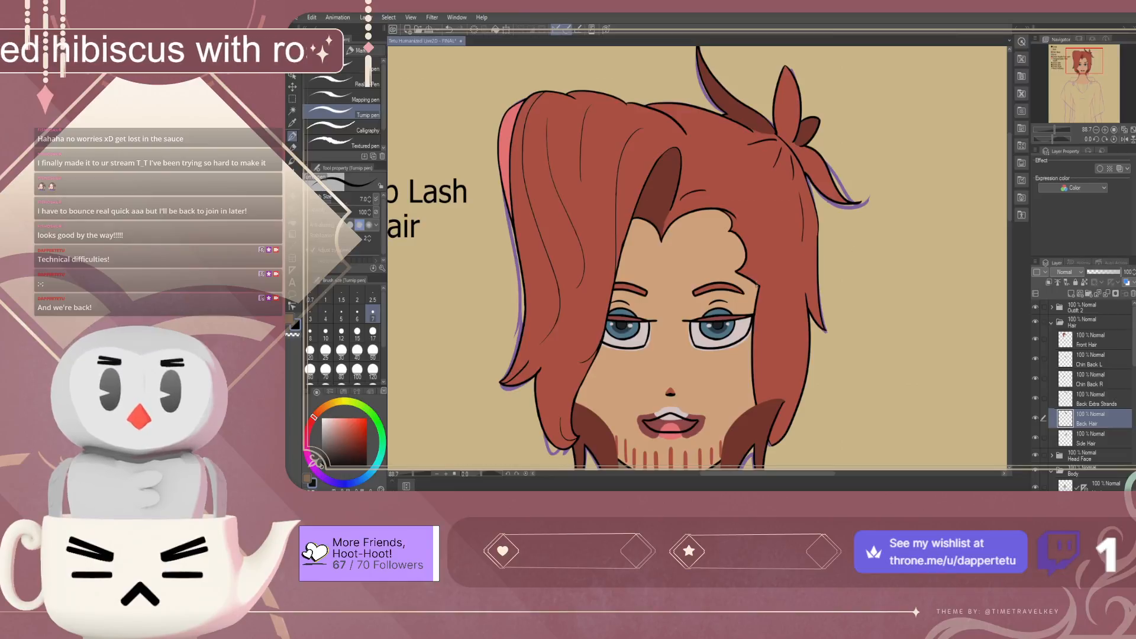
click(1035, 438)
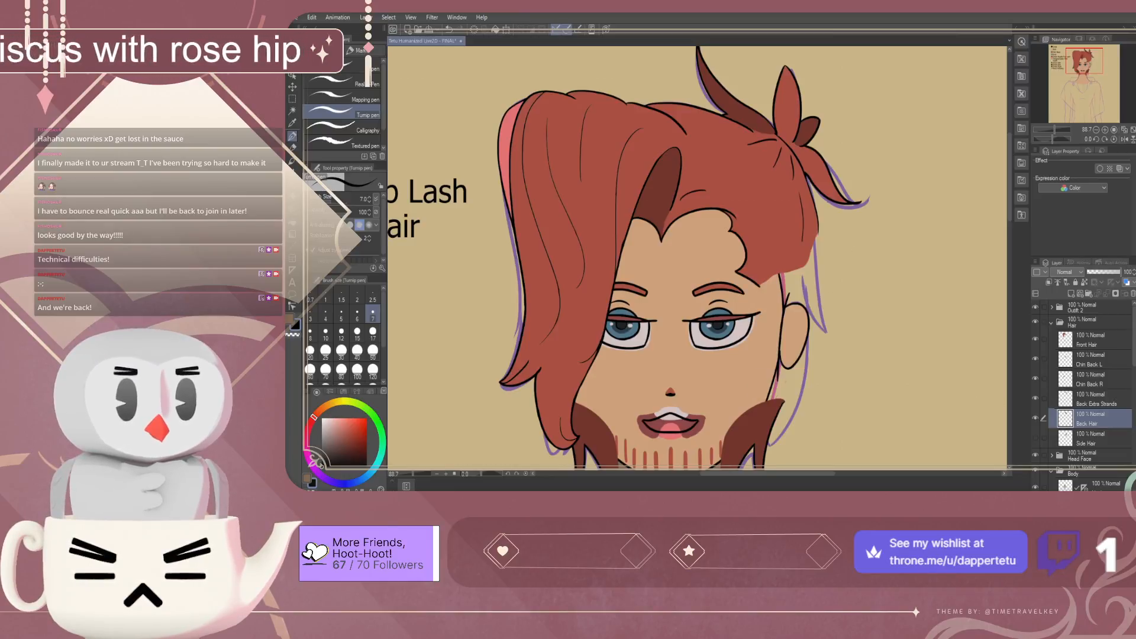
click(1035, 438)
click(1088, 438)
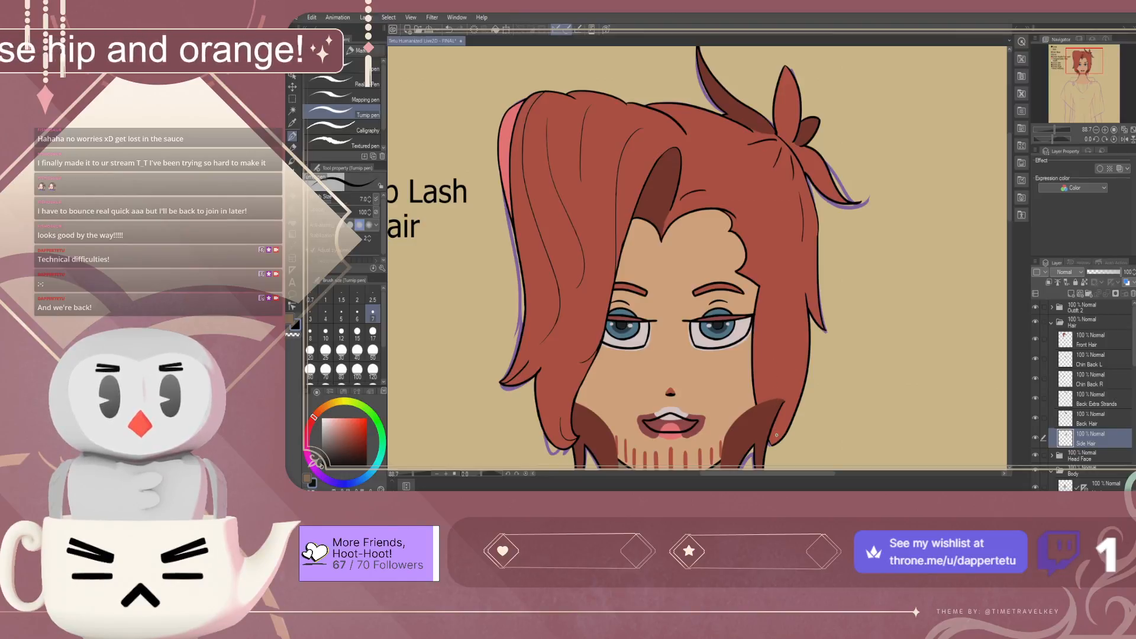
drag(772, 443, 768, 371)
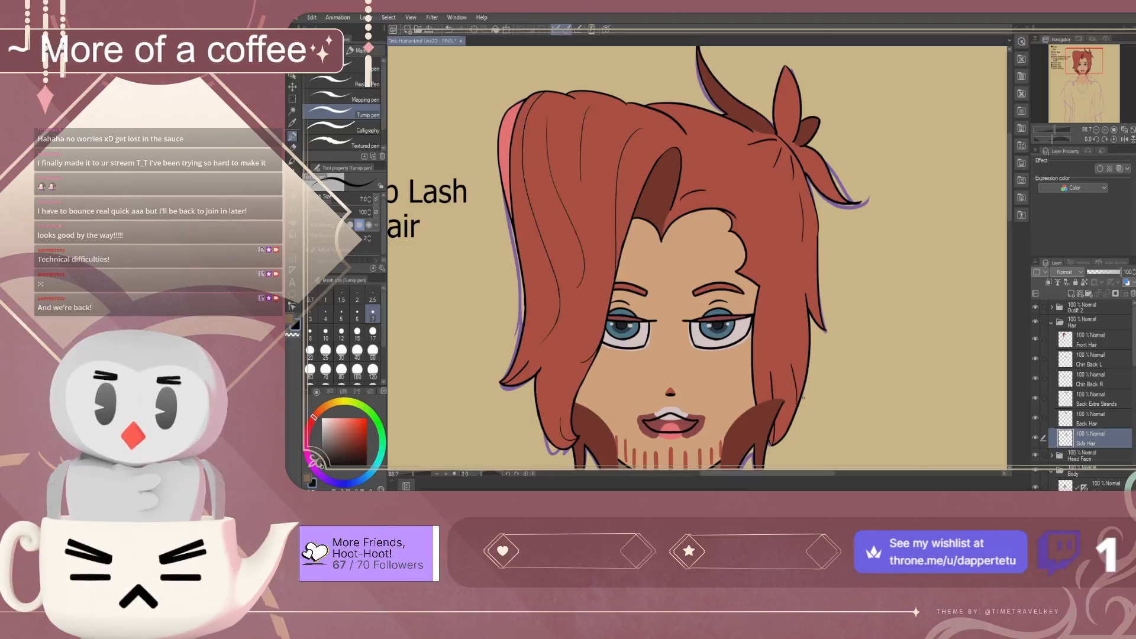
Fill the unpainted gap inside the pointed side strand's tip with the hair's red on the Side Hair layer and save the file
scroll(804, 418, up, 4)
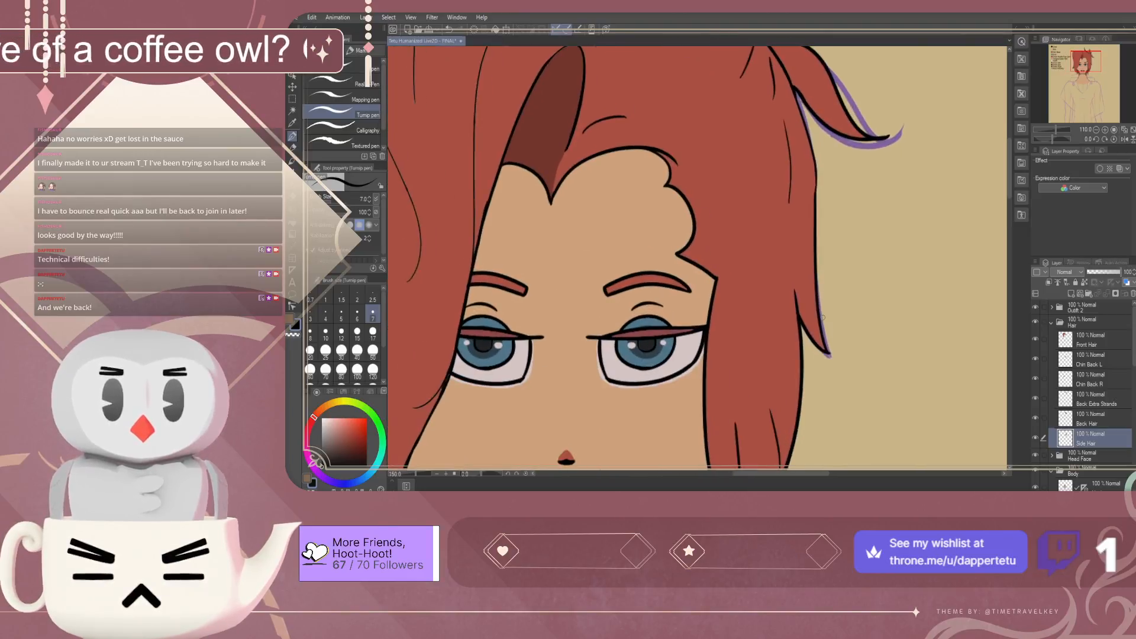
scroll(815, 357, up, 3)
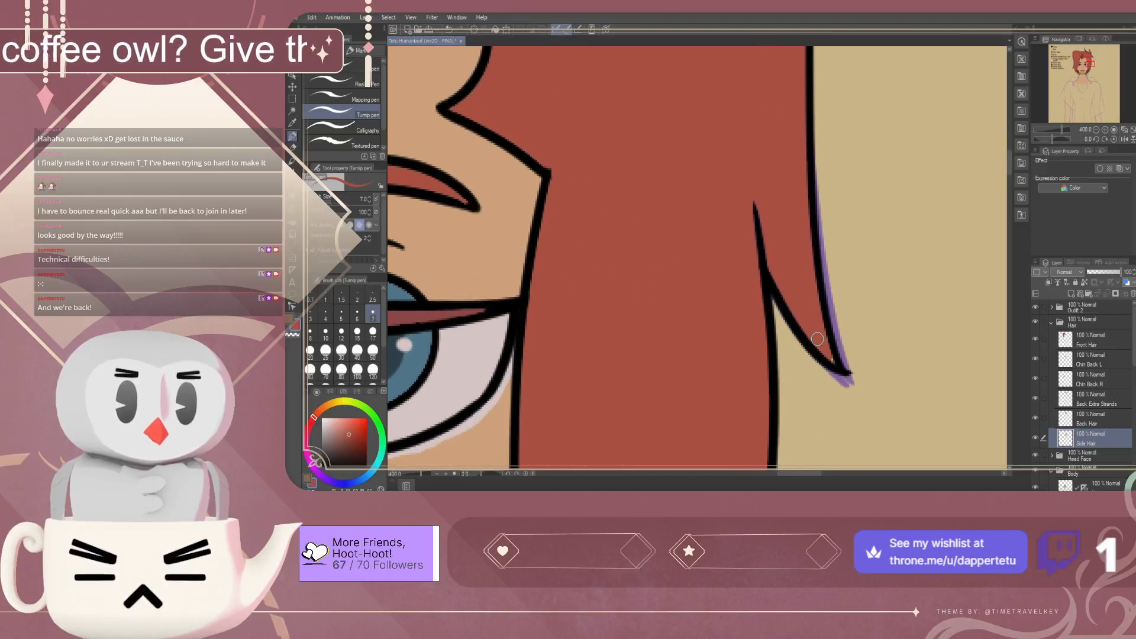
key(g)
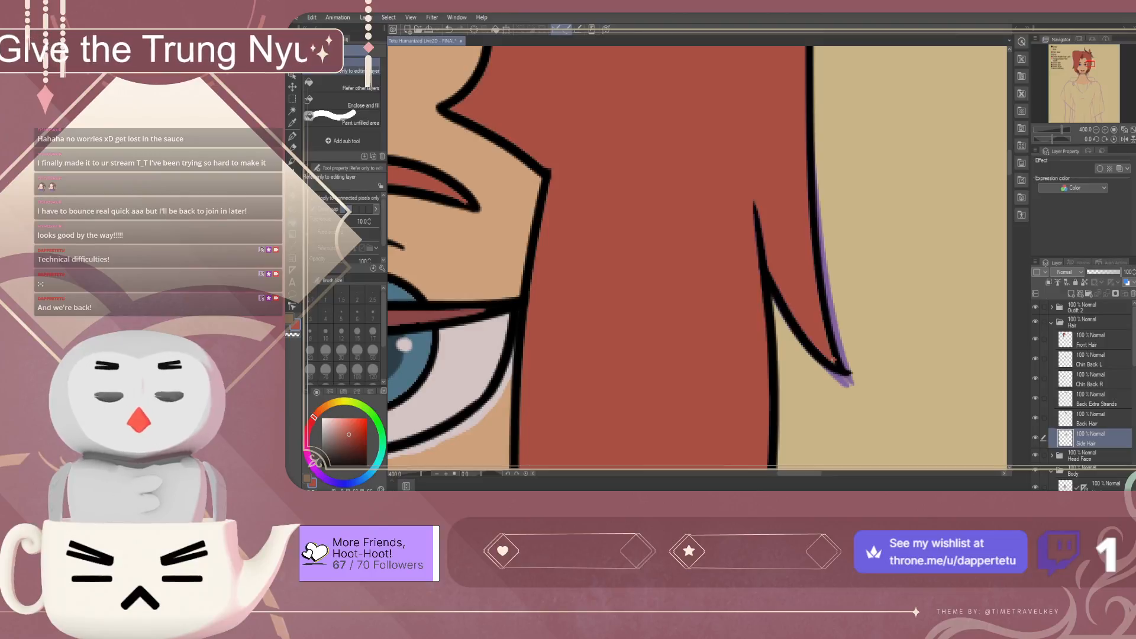
scroll(841, 370, up, 5)
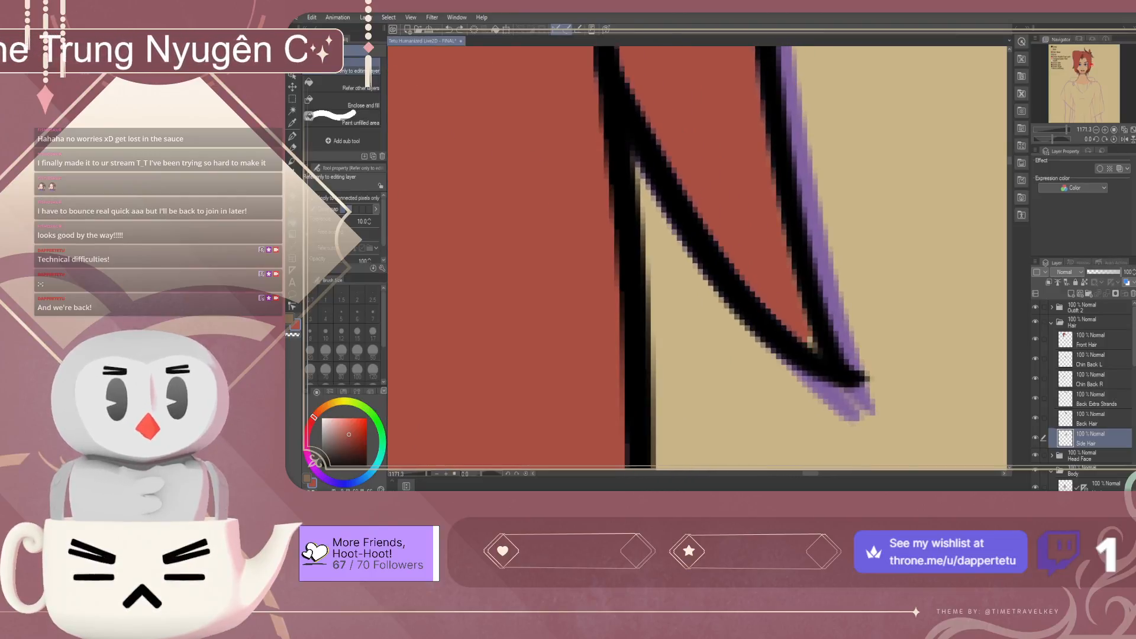
click(812, 341)
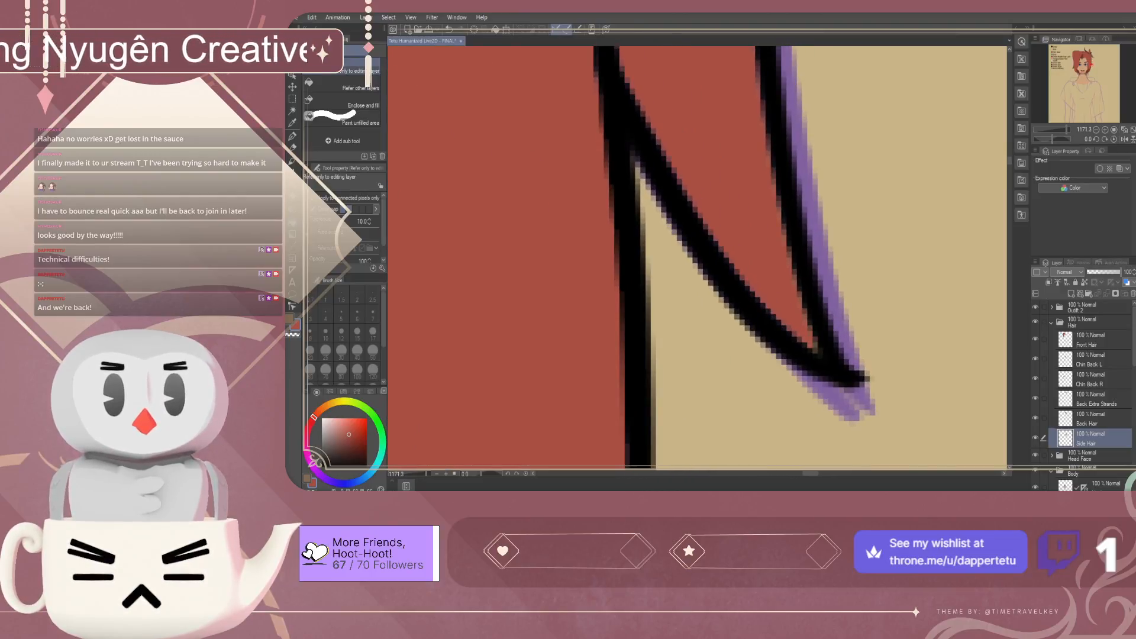
scroll(697, 257, down, 6)
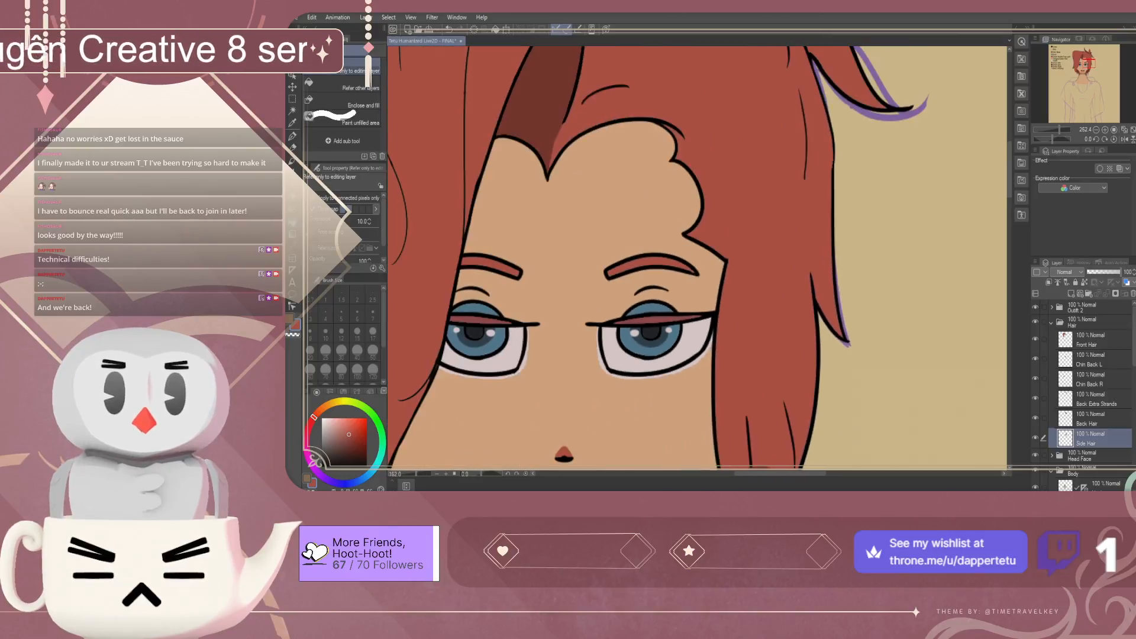
scroll(852, 276, down, 4)
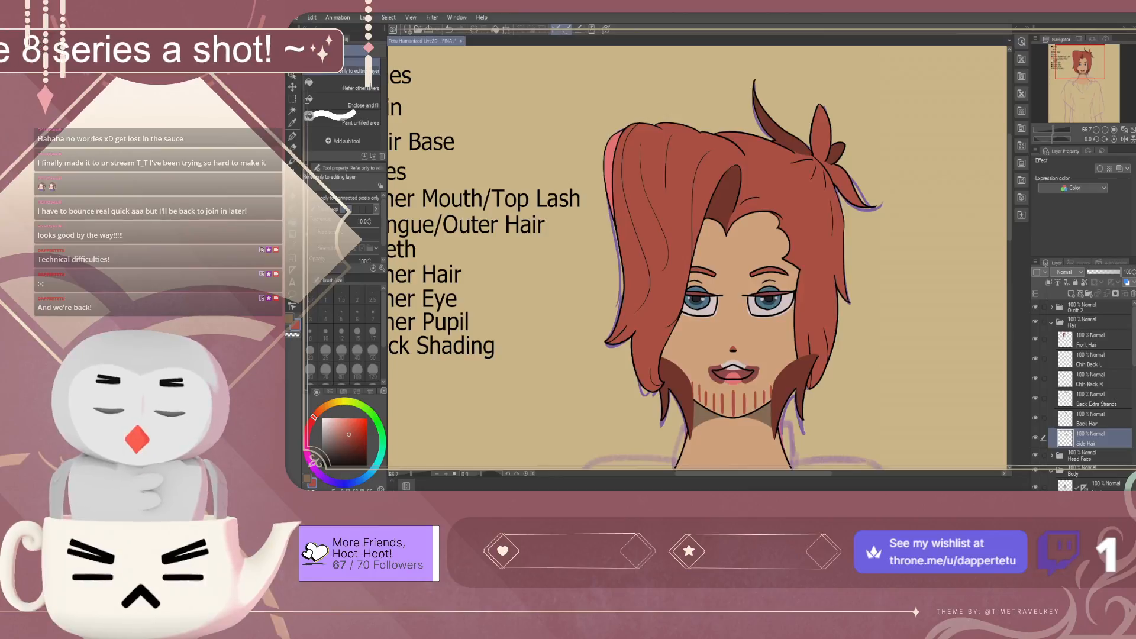
key(ctrl+s)
scroll(697, 257, down, 2)
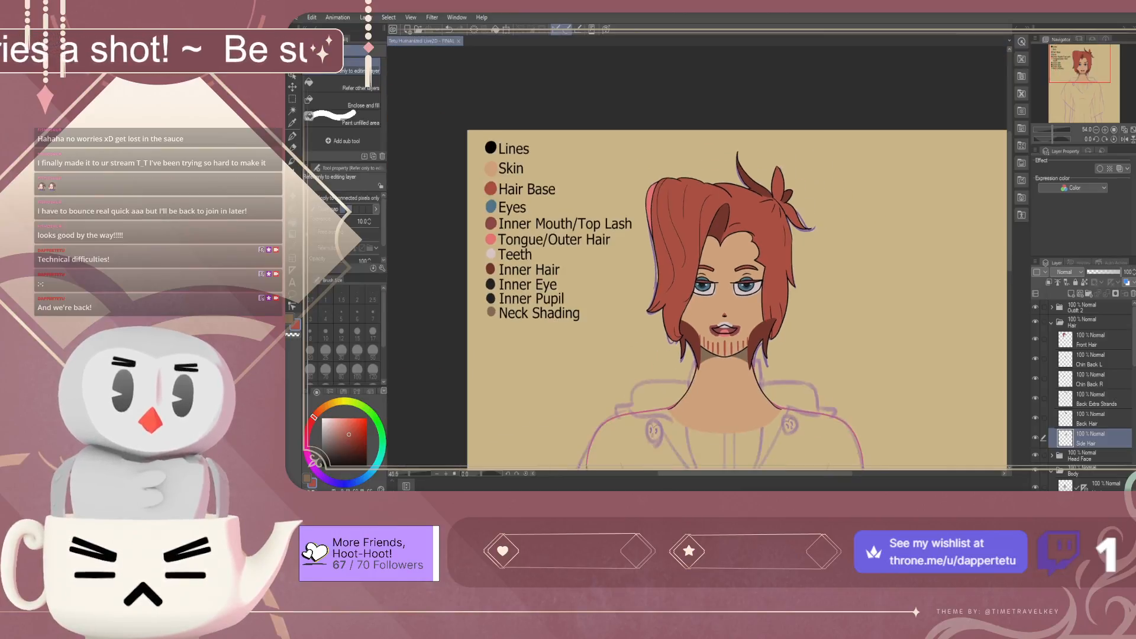
Make the Front Hair layer active and look over the hair for places that need more strand detail
scroll(697, 257, up, 1)
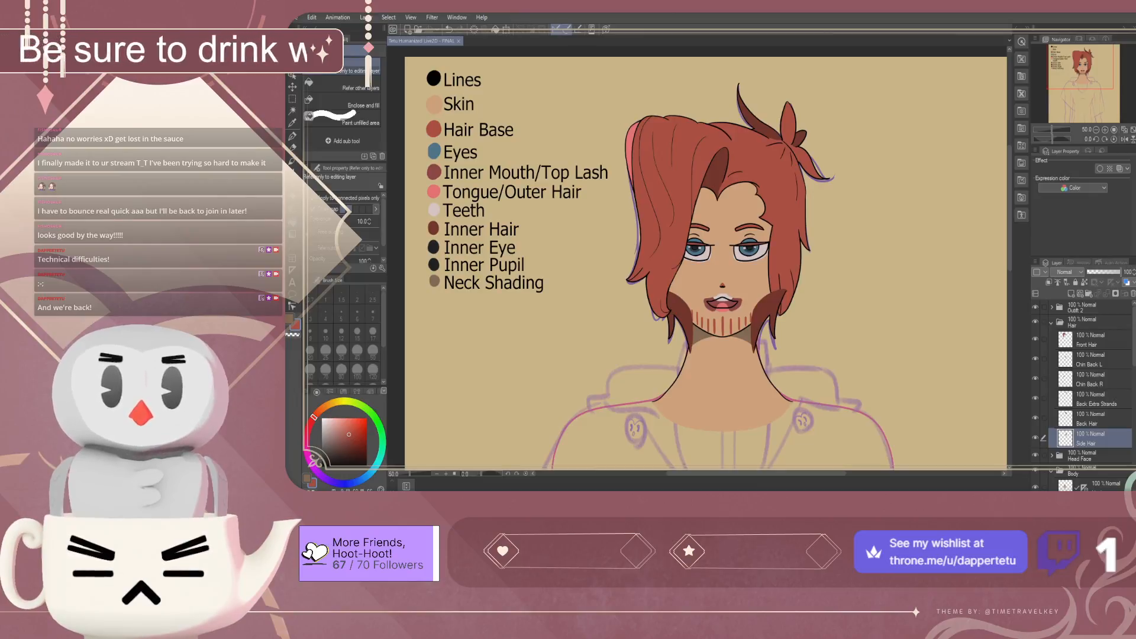
scroll(704, 263, down, 2)
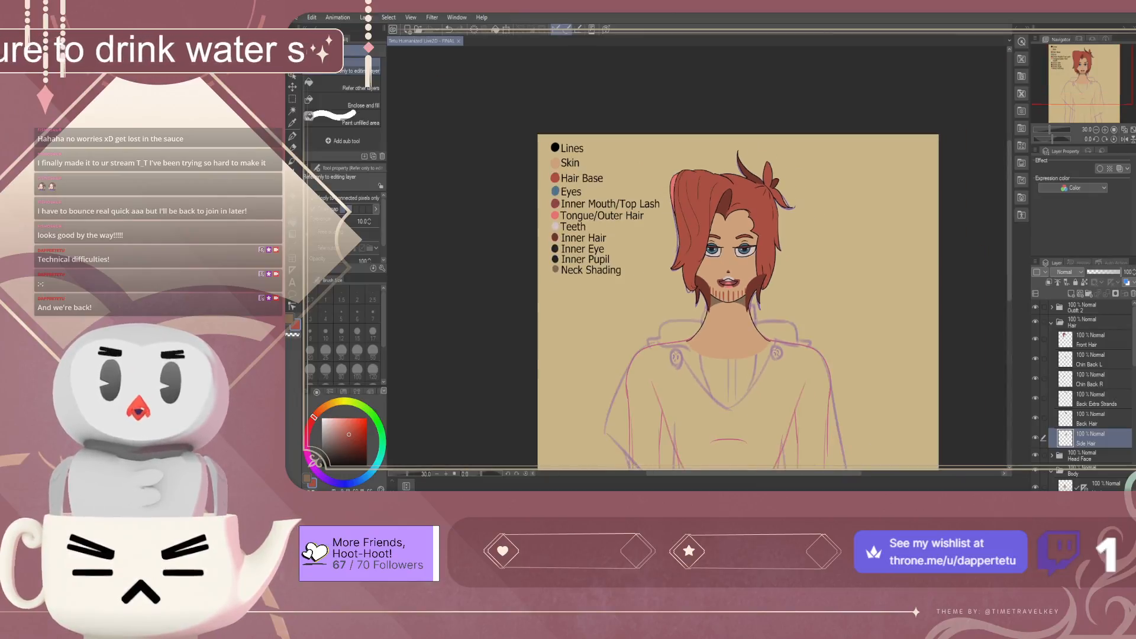
scroll(712, 204, up, 5)
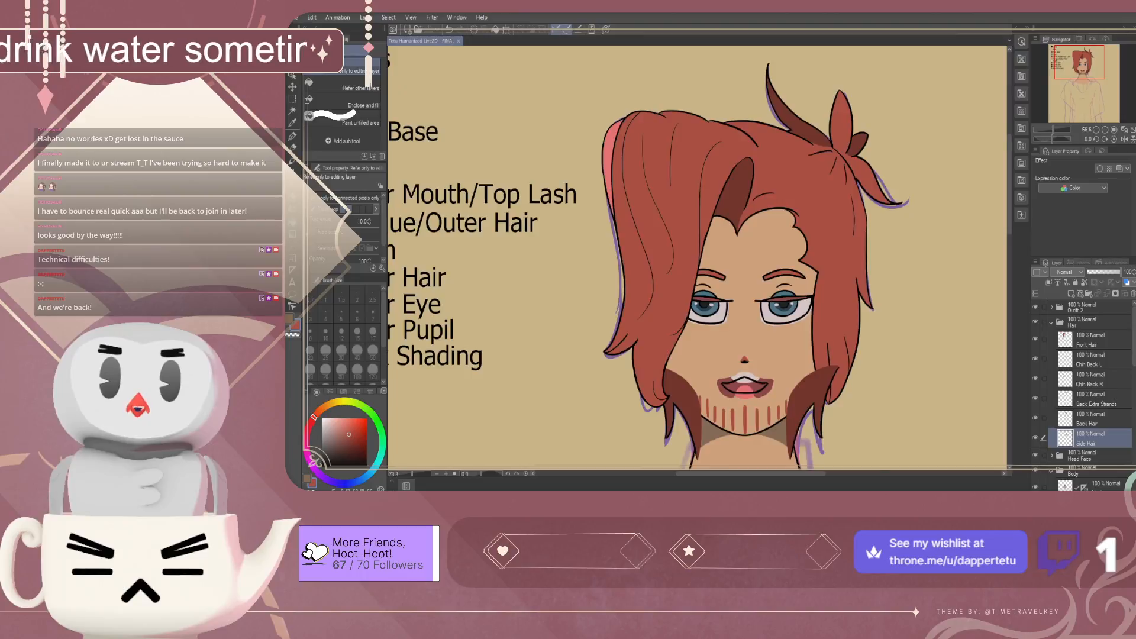
click(1092, 340)
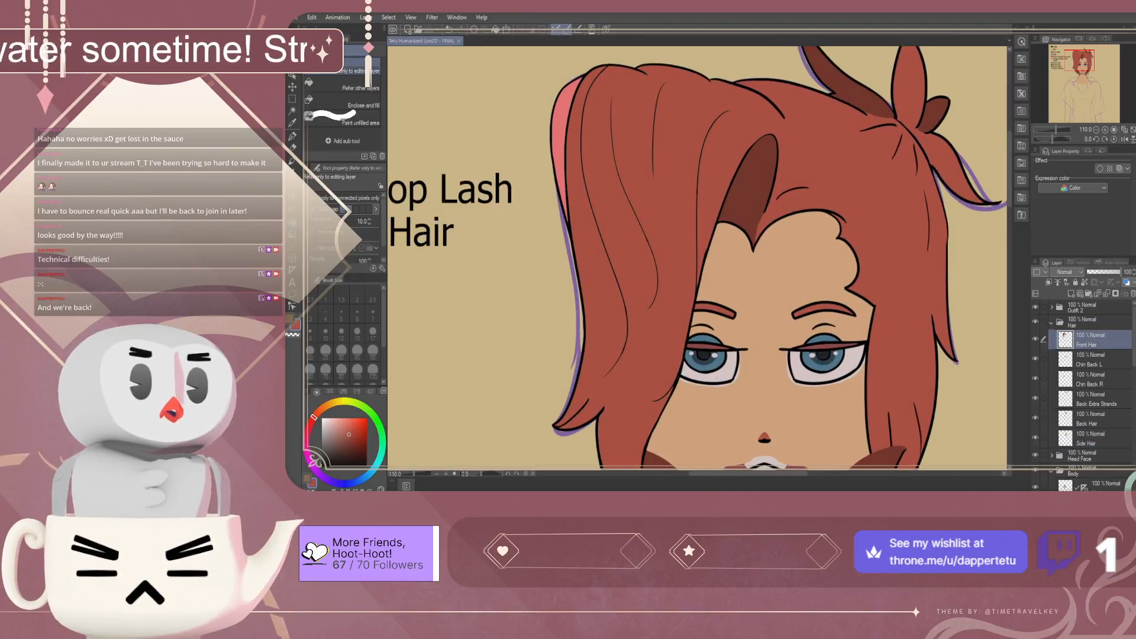
scroll(713, 207, up, 3)
scroll(710, 278, down, 4)
scroll(751, 249, up, 2)
scroll(710, 260, down, 4)
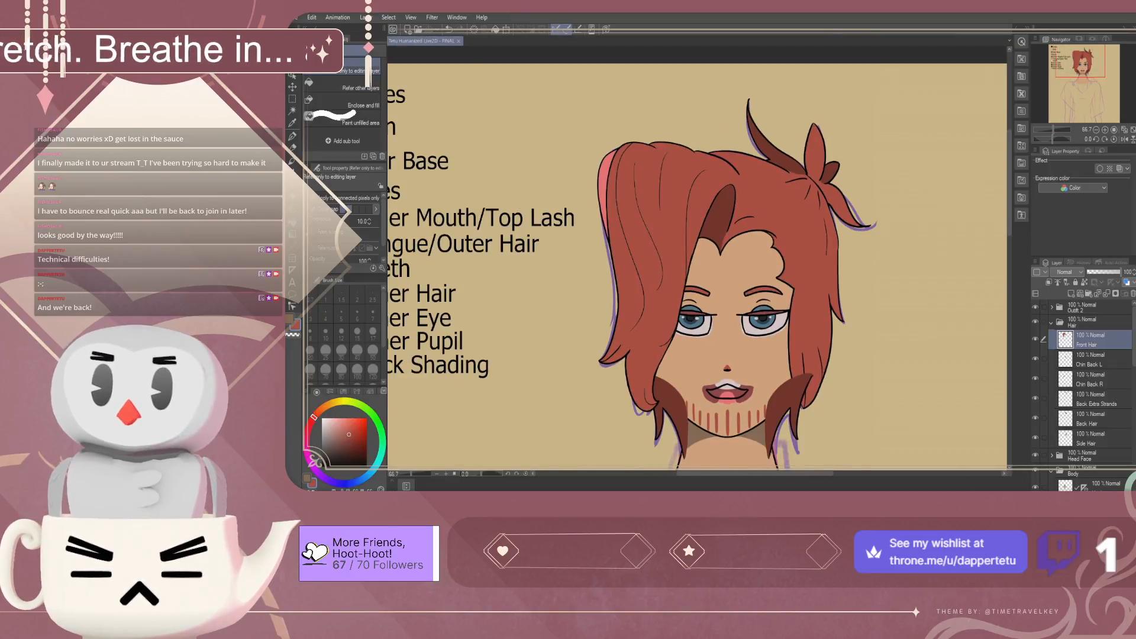
scroll(639, 407, up, 4)
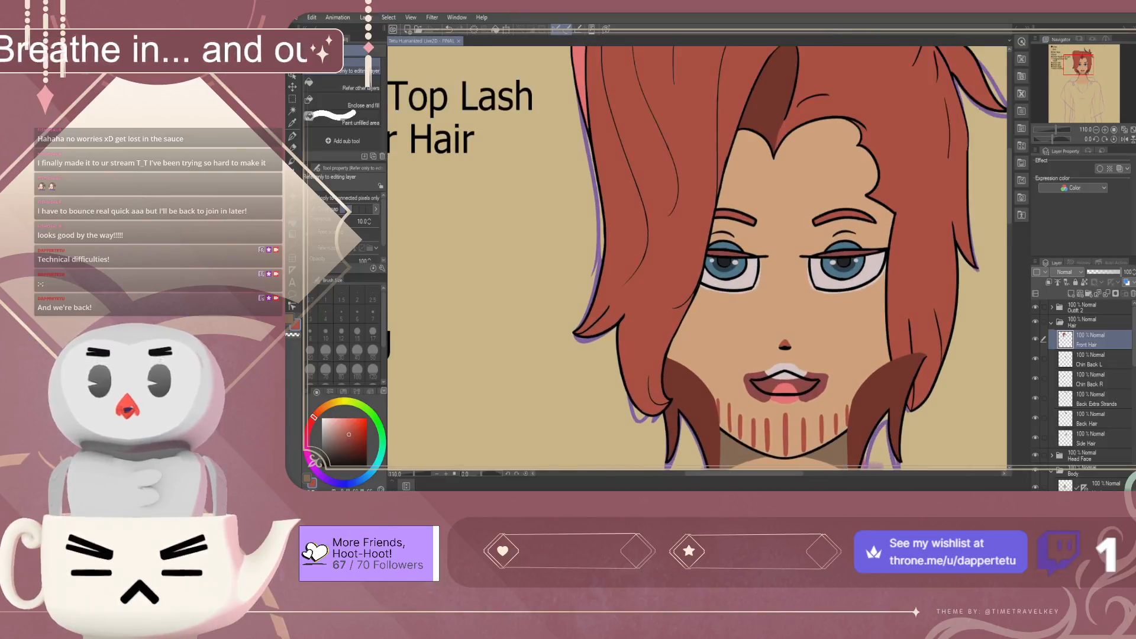
scroll(698, 260, down, 2)
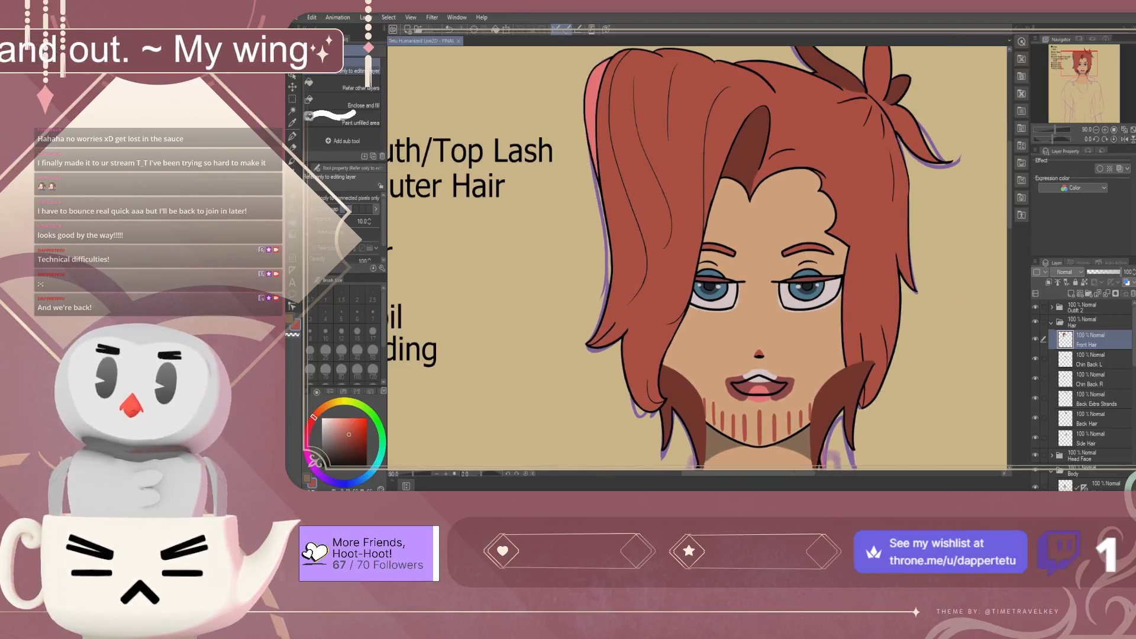
scroll(656, 361, up, 1)
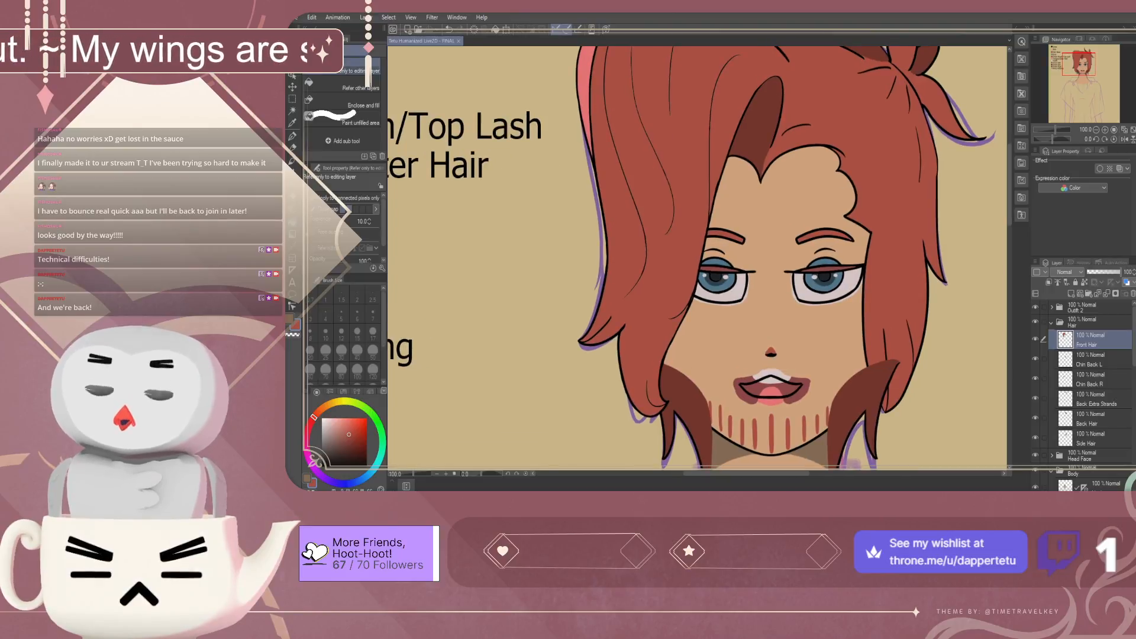
Draw a long curved strand line with the black Turnip pen along the outer edge of the long front lock's lower end, redoing it once
click(292, 136)
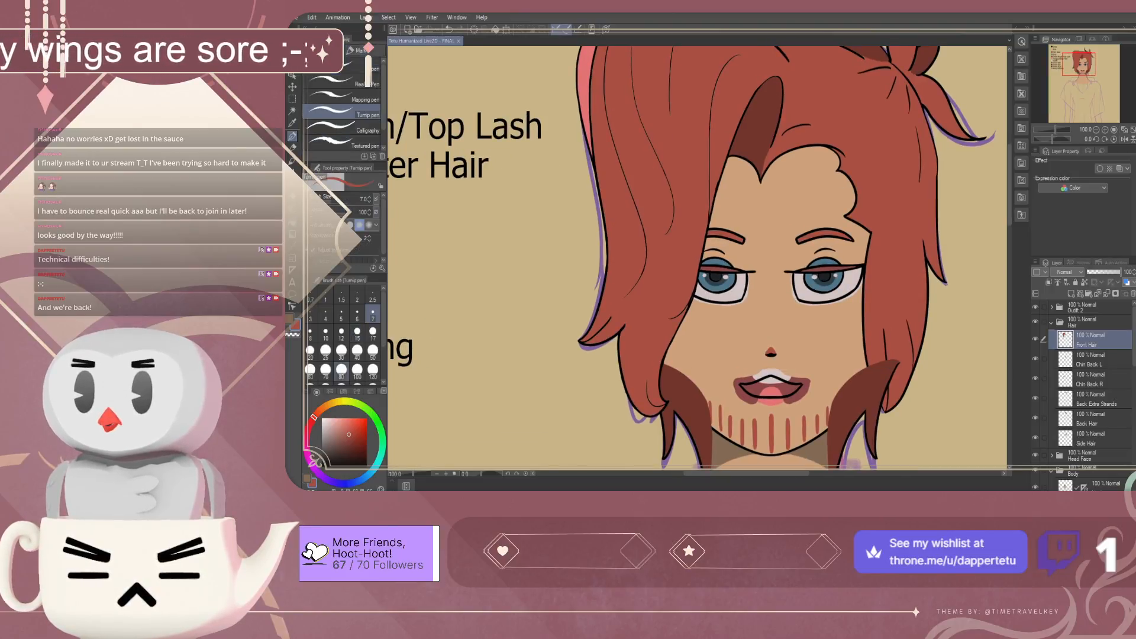
click(289, 318)
click(322, 465)
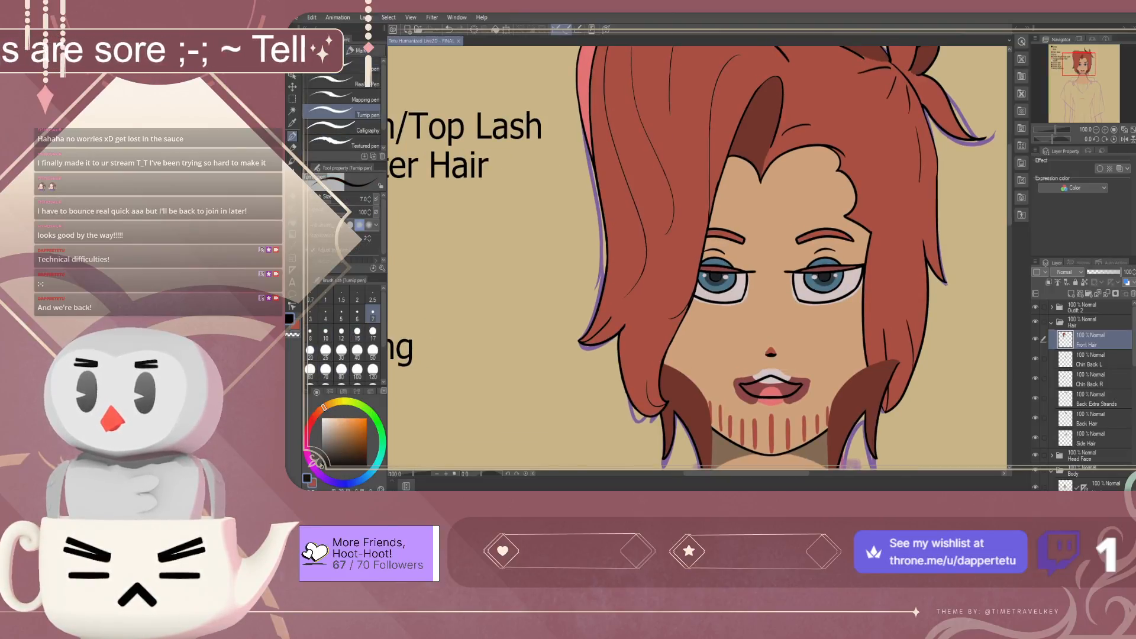
scroll(631, 390, up, 5)
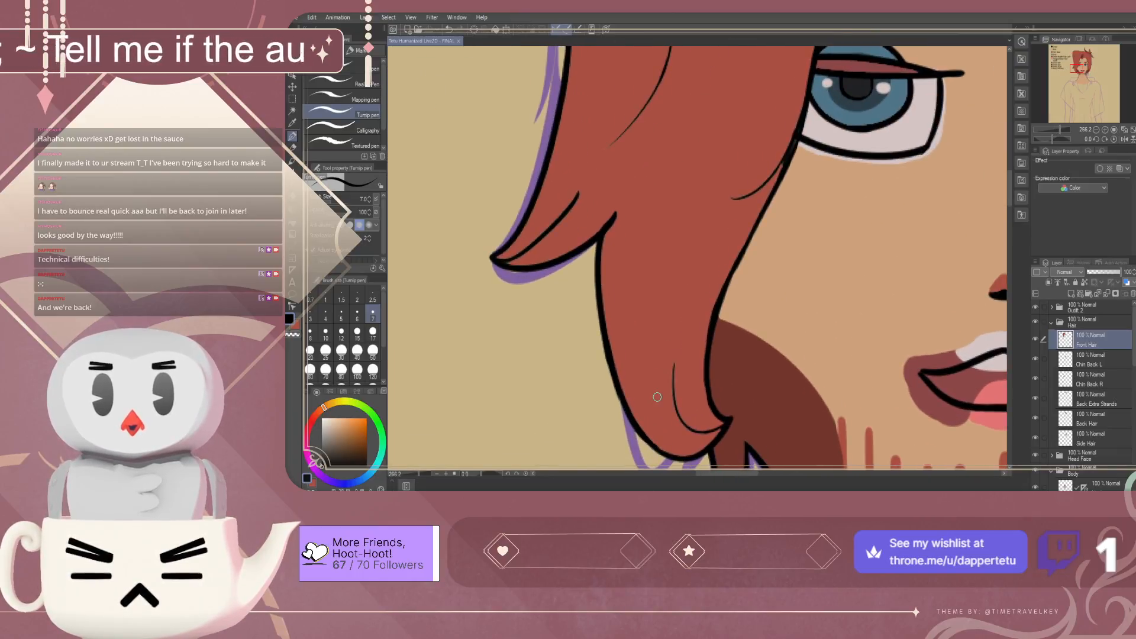
drag(620, 395, 629, 232)
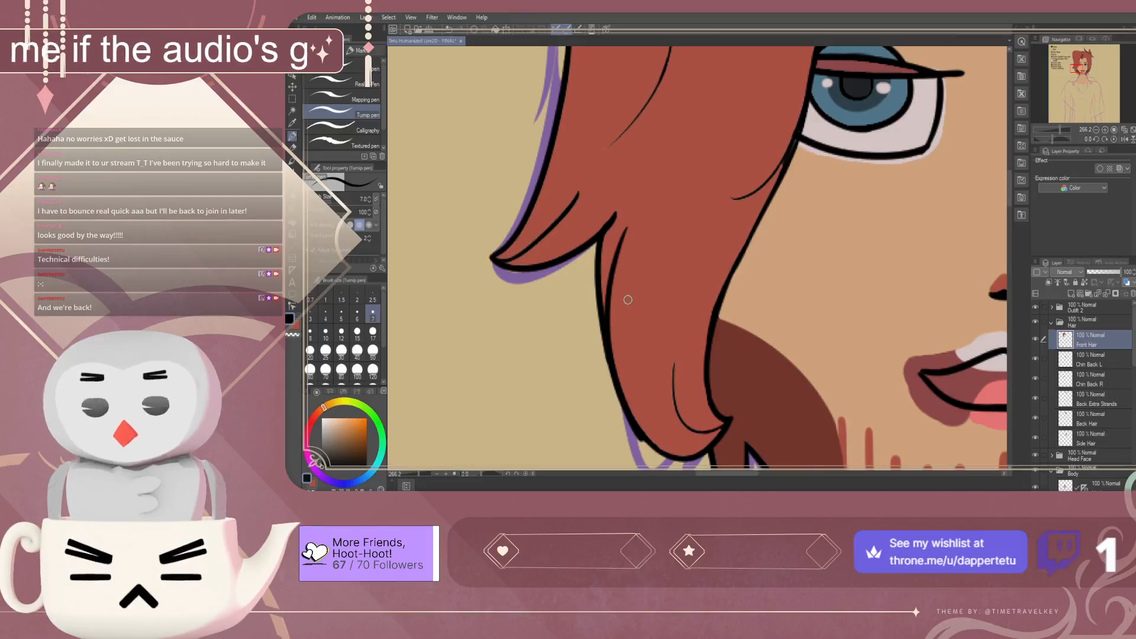
key(ctrl+z)
mouse_move(626, 403)
mouse_down()
mouse_move(613, 307)
mouse_move(635, 225)
mouse_up()
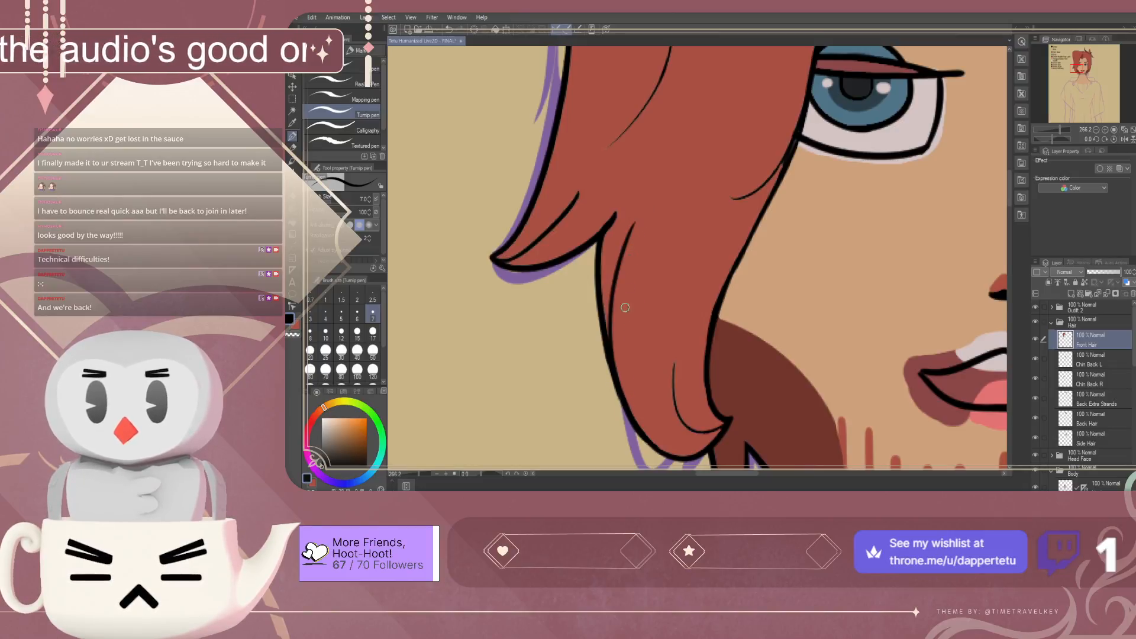
Draw a second long strand line inside the front lock that meets the first in a pointed tip, redoing its upper end and trimming it with the hair's red
mouse_move(662, 455)
mouse_down()
mouse_move(641, 413)
mouse_move(646, 186)
mouse_up()
drag(634, 277, 678, 153)
drag(632, 243, 685, 143)
key(ctrl+z)
drag(626, 240, 676, 151)
key(ctrl+z)
drag(625, 246, 681, 155)
key(ctrl+z)
drag(632, 226, 682, 149)
key(ctrl+z)
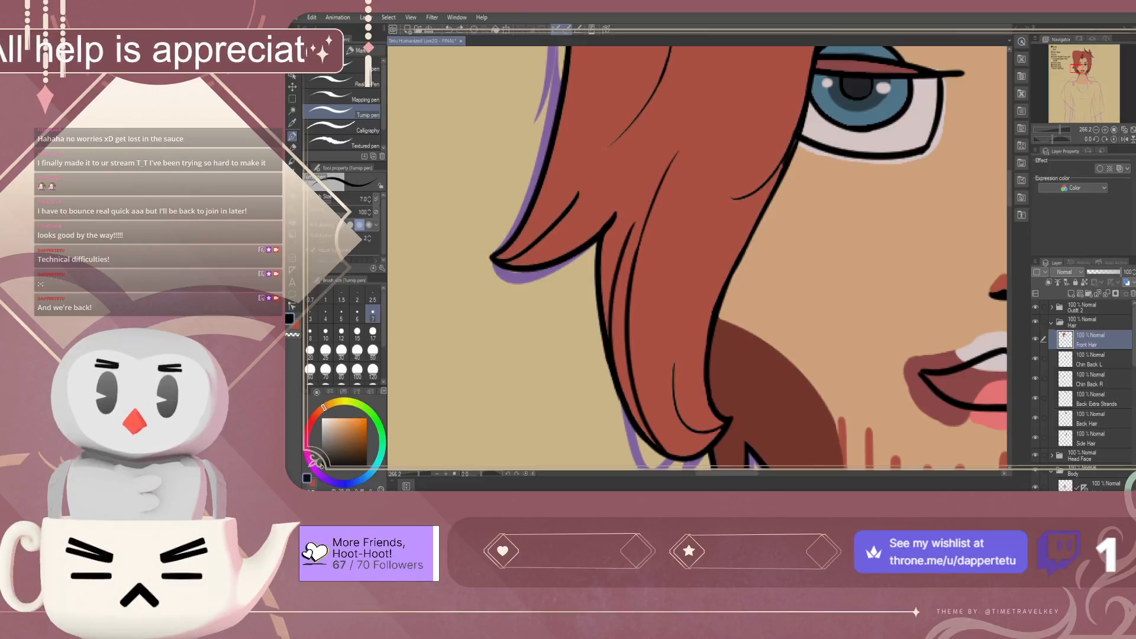
drag(623, 255, 679, 142)
key(ctrl+z)
drag(621, 253, 684, 152)
key(ctrl+z)
drag(623, 257, 686, 143)
key(ctrl+z)
drag(624, 253, 703, 130)
key(ctrl+z)
drag(629, 240, 694, 135)
key(ctrl+z)
drag(624, 252, 679, 153)
key(ctrl+z)
drag(624, 253, 665, 172)
key(ctrl+z)
drag(623, 249, 668, 165)
key(ctrl+z)
drag(628, 235, 671, 161)
key(ctrl+z)
drag(629, 232, 674, 148)
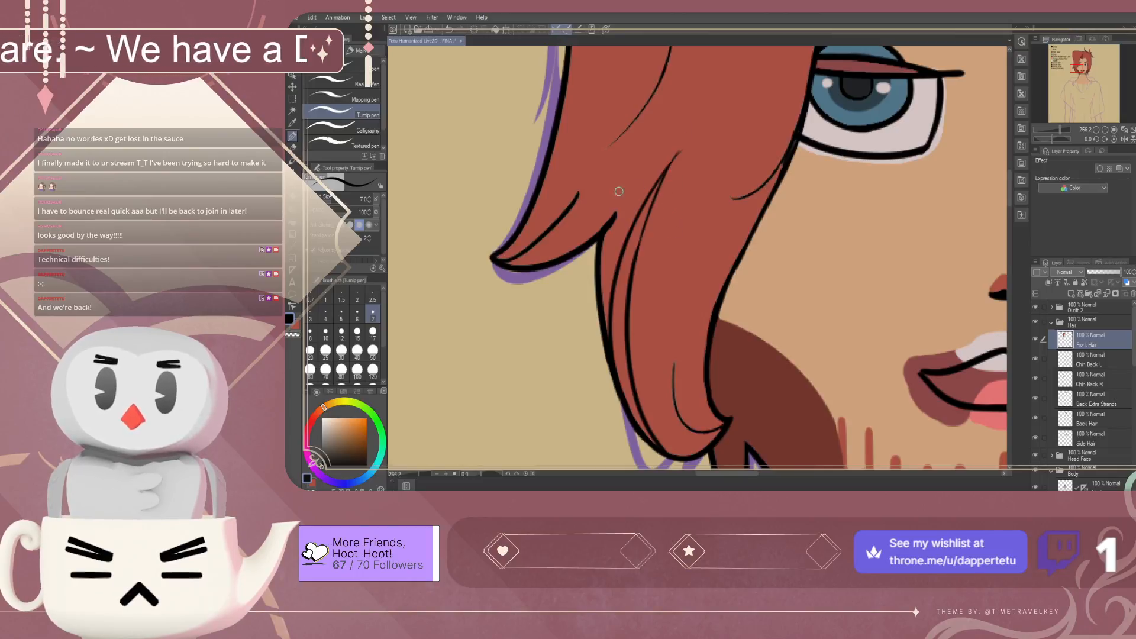
alt+click(663, 192)
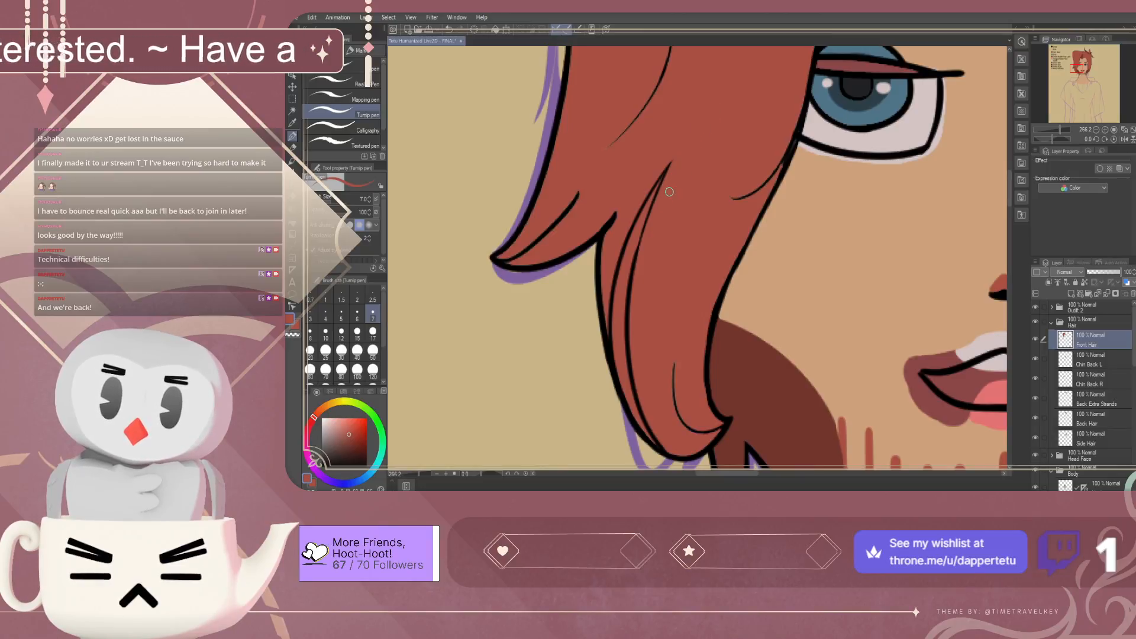
Sample the pink of the outer hair section and fill the narrow strand between the two new lines on the Front Hair layer
scroll(634, 335, down, 6)
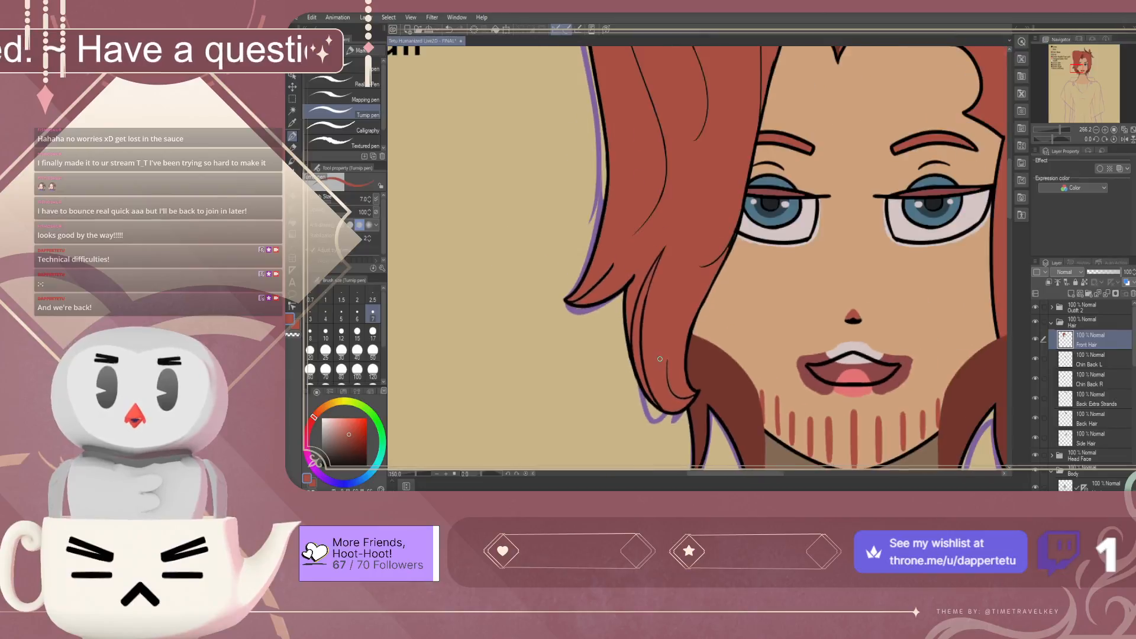
alt+click(617, 144)
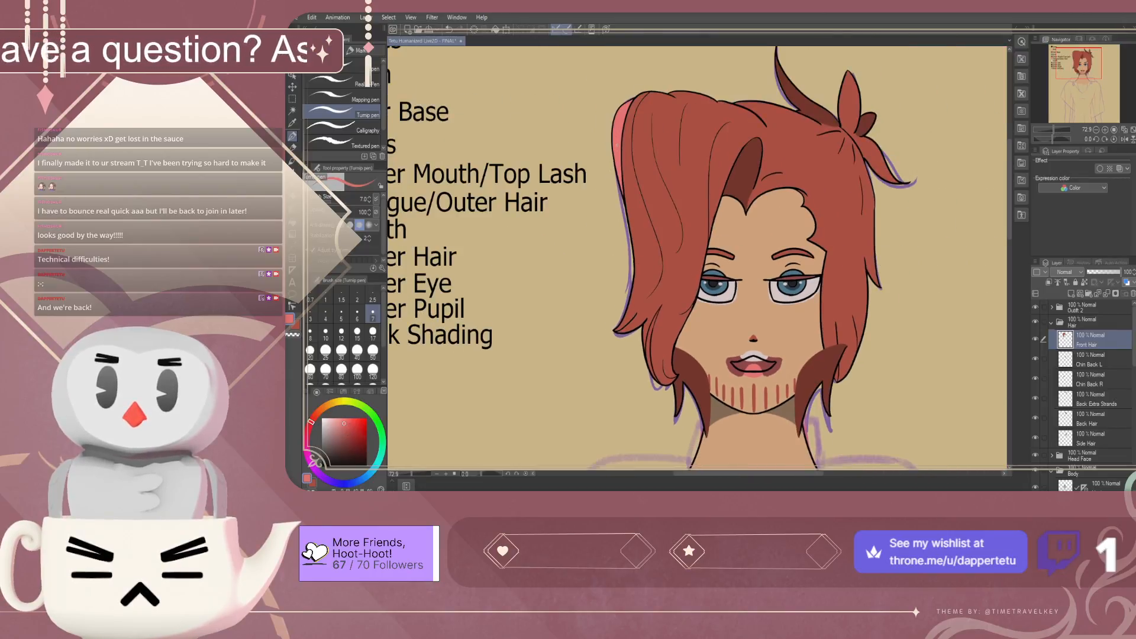
scroll(656, 354, up, 5)
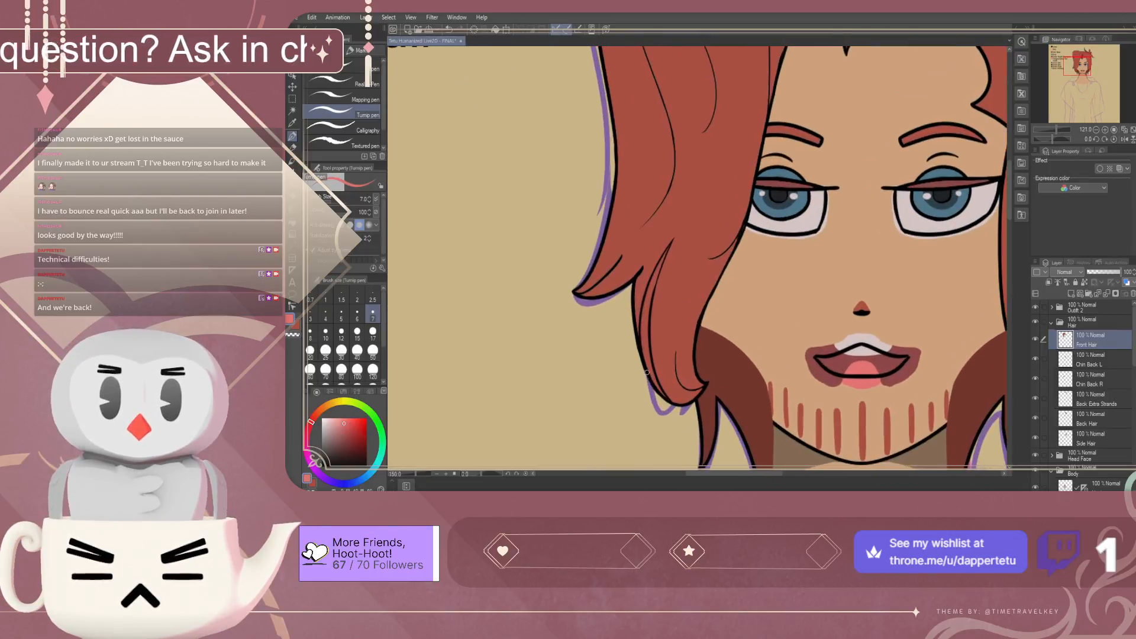
key(g)
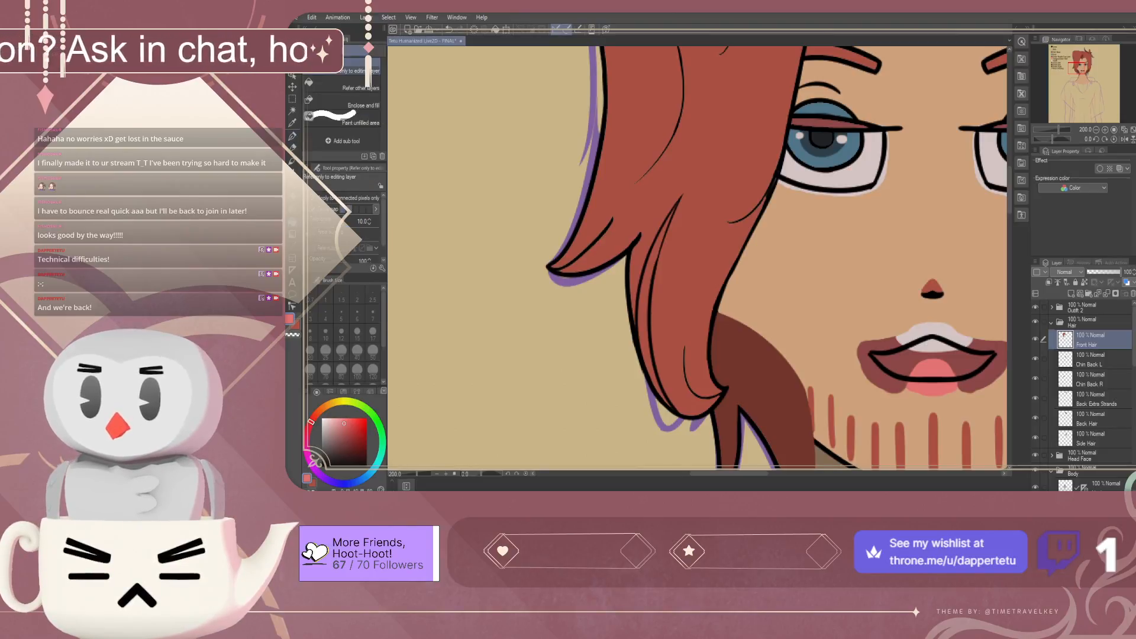
click(644, 314)
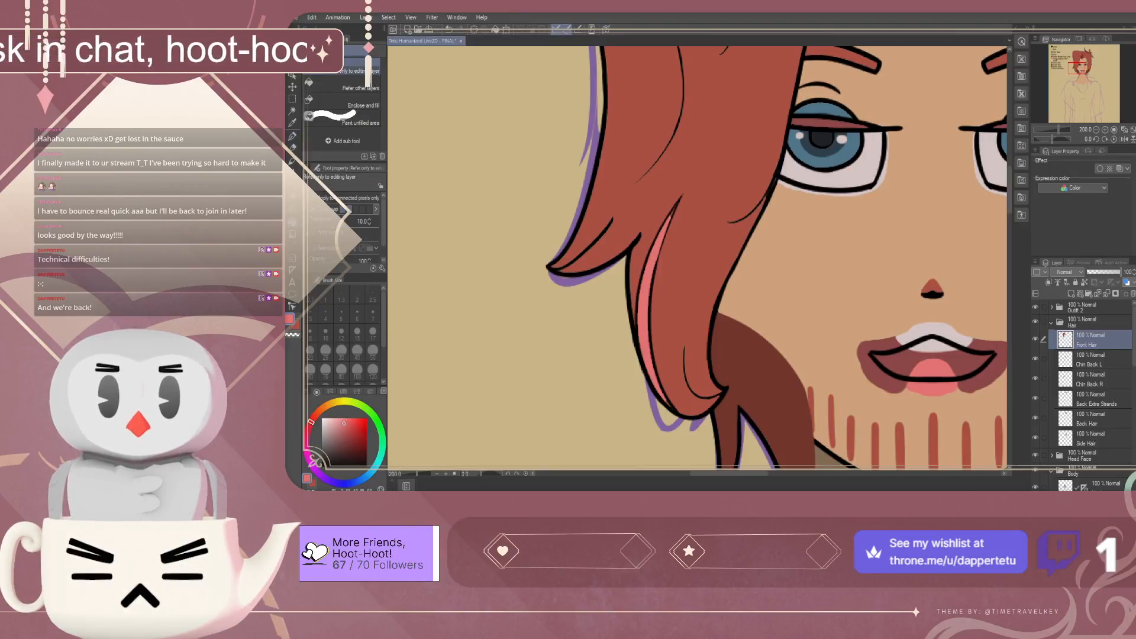
Fill the leftover red pixels near the pink strand's upper tip with the same pink
scroll(680, 204, up, 4)
scroll(655, 249, up, 3)
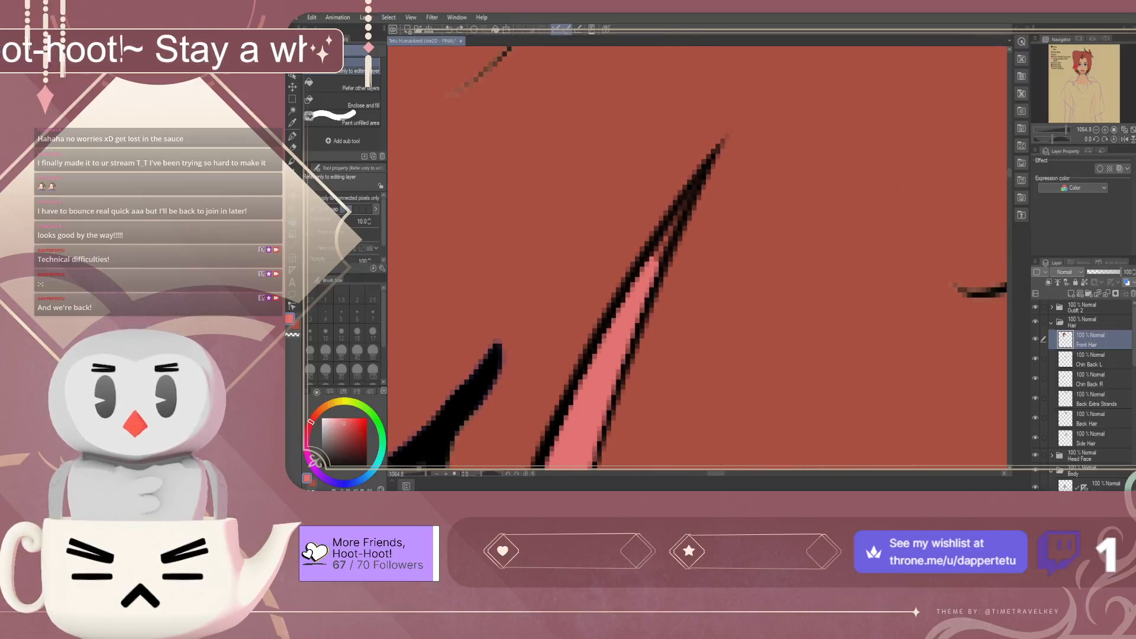
click(657, 254)
click(664, 242)
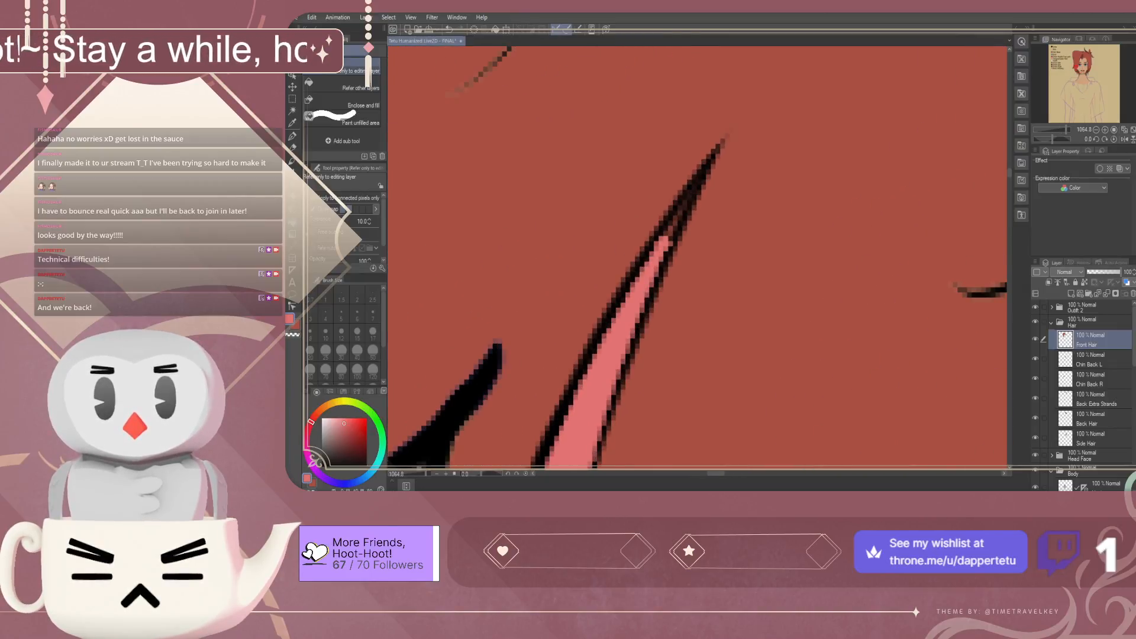
scroll(659, 231, down, 1)
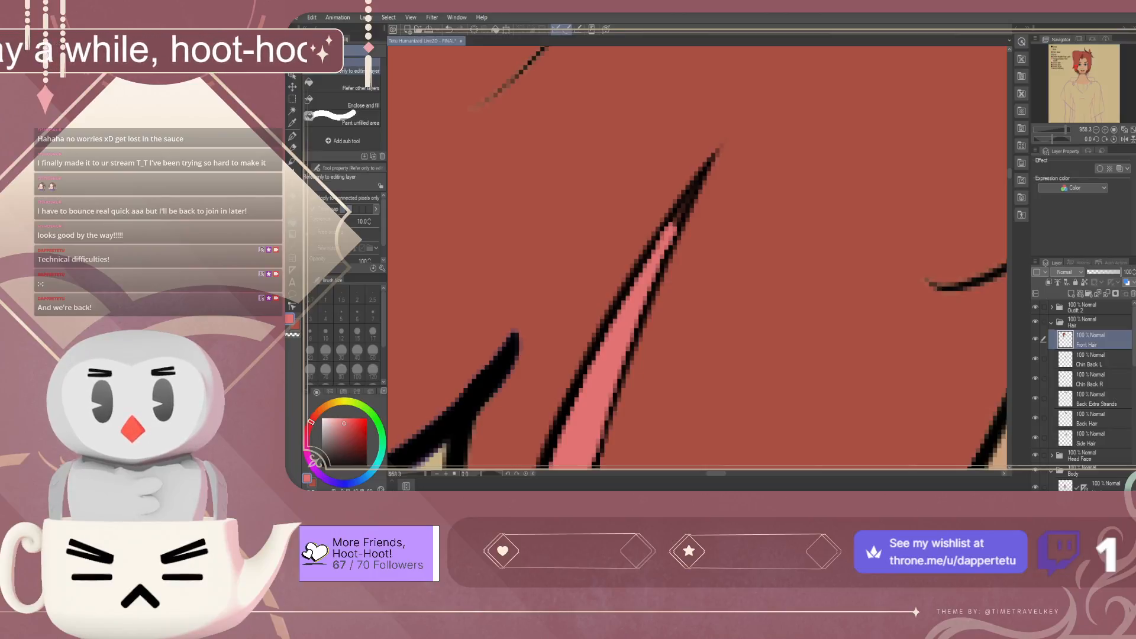
scroll(678, 220, up, 1)
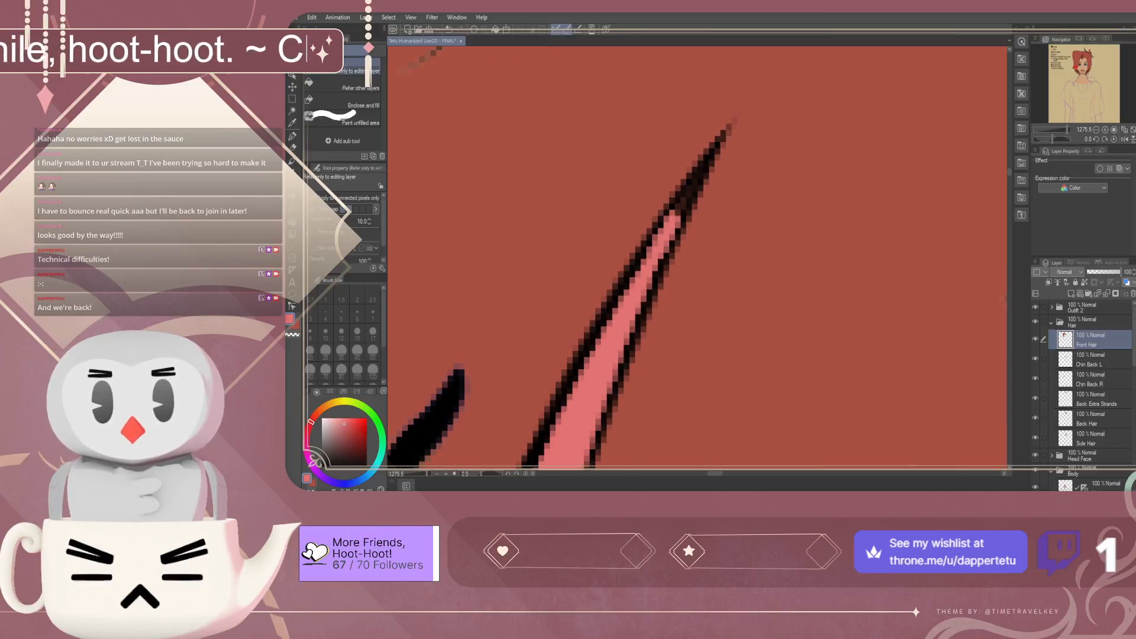
Extend the pink fill into the strand's narrow lower end, trying several spots and undoing the surplus fills
scroll(672, 222, down, 3)
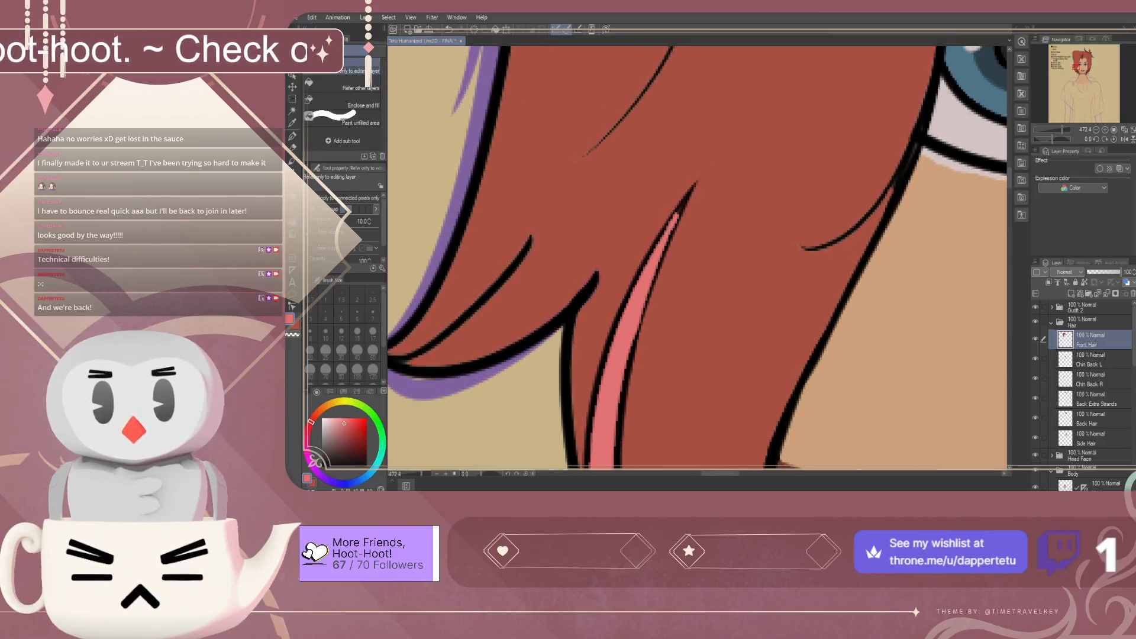
scroll(671, 222, down, 4)
scroll(695, 373, up, 5)
scroll(645, 337, up, 2)
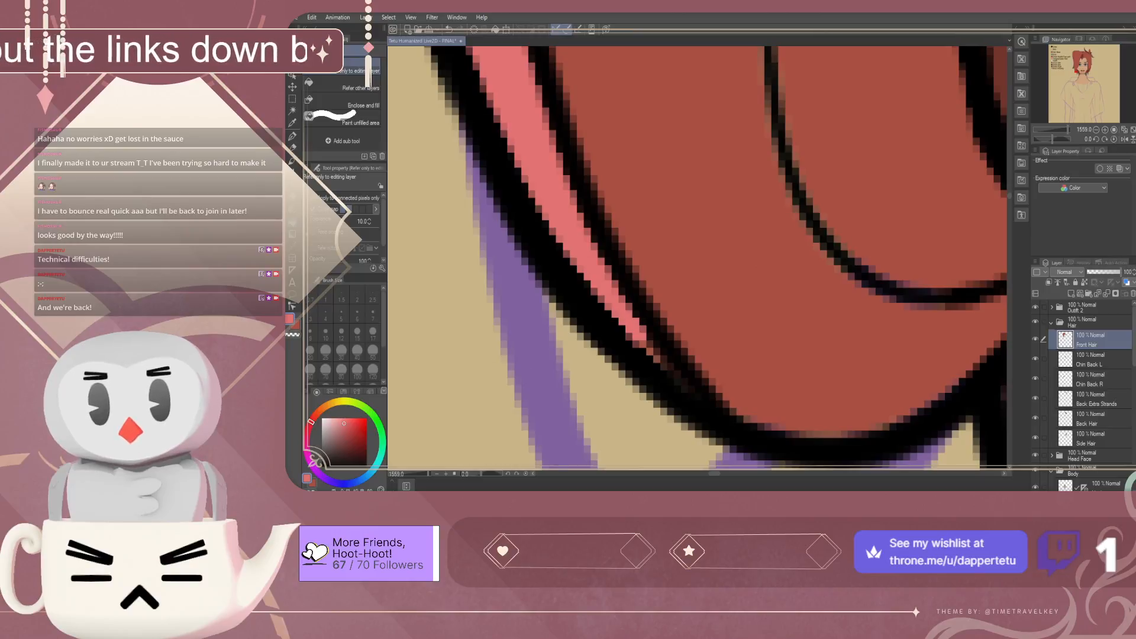
click(657, 354)
key(ctrl+z)
click(643, 348)
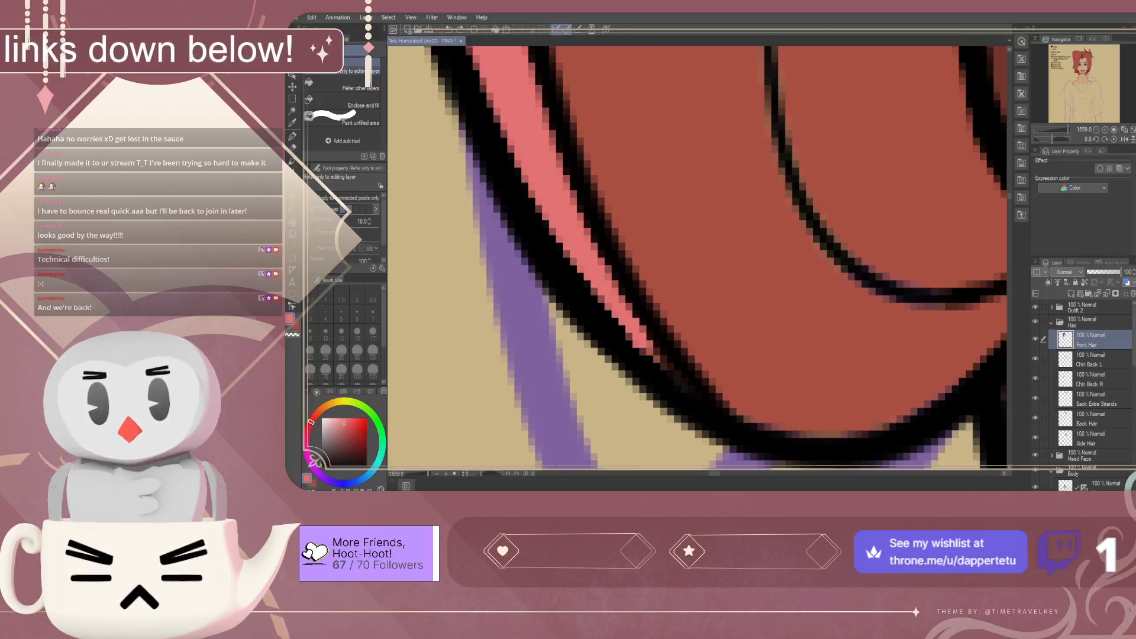
click(653, 351)
key(ctrl+z)
click(658, 352)
key(ctrl+z)
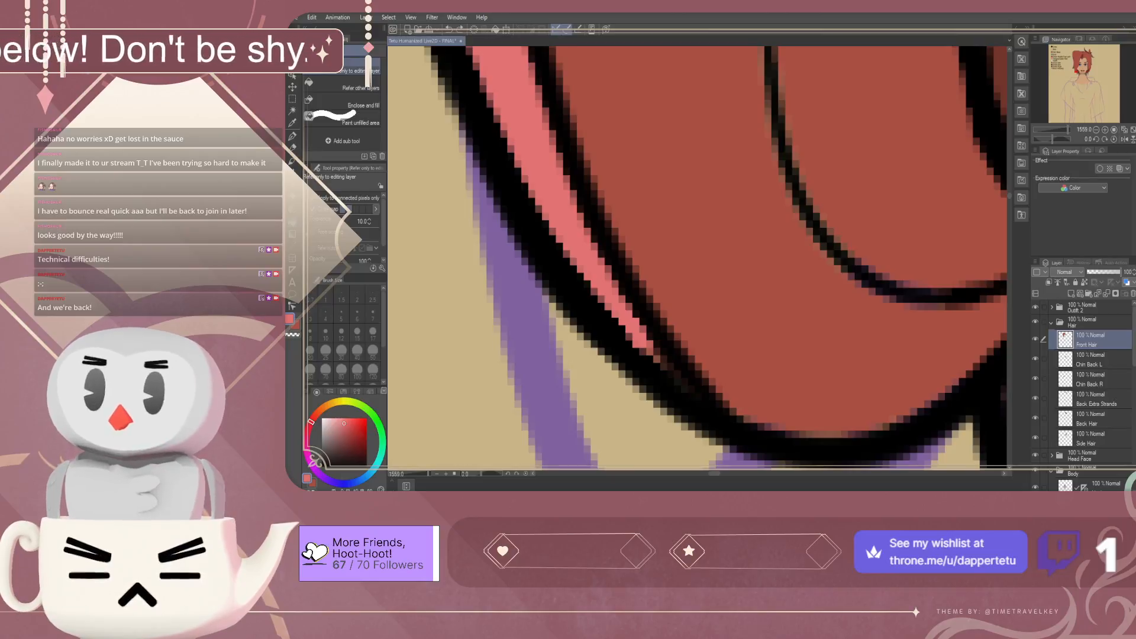
Paint pink into the strand's lower tip between the black lines with the Turnip pen at size 1.5
key(p)
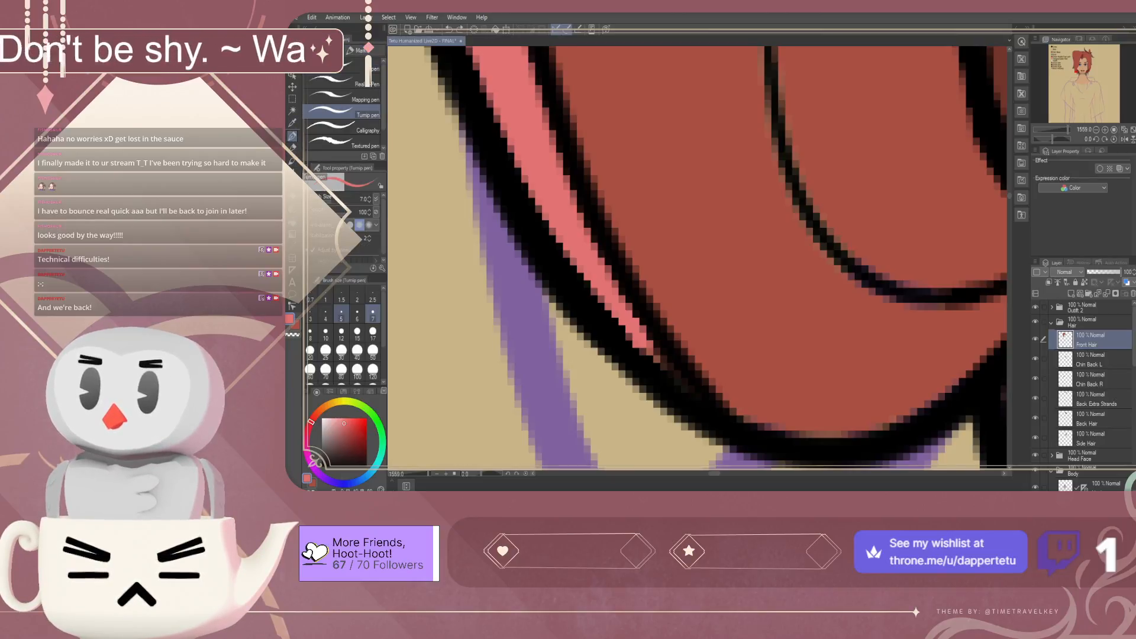
click(341, 295)
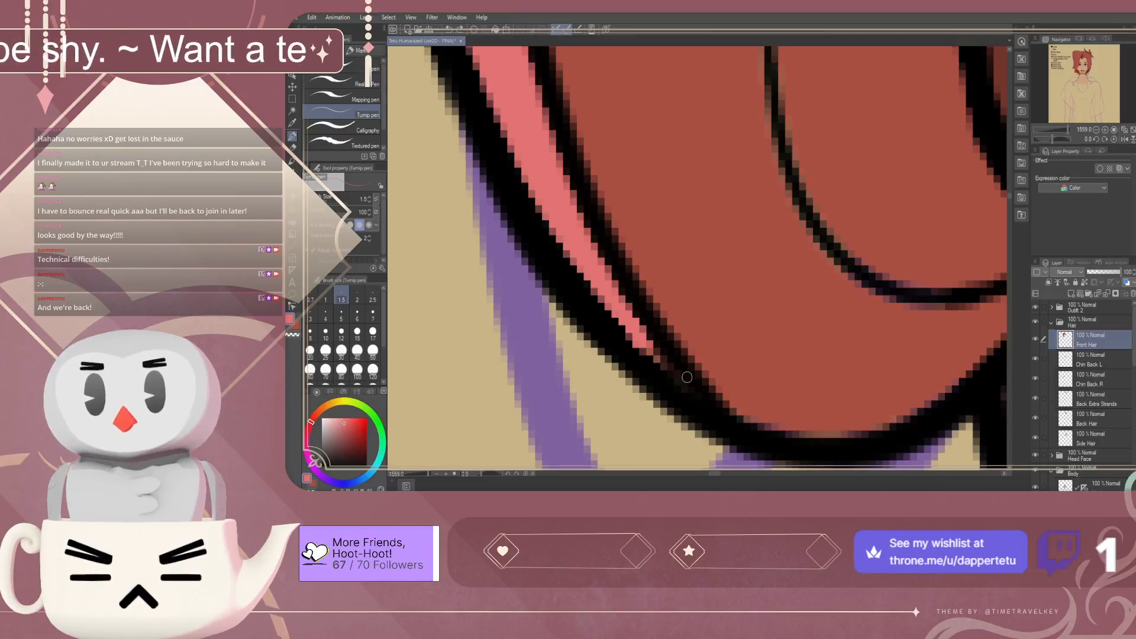
mouse_move(689, 388)
mouse_down()
mouse_move(646, 350)
mouse_move(606, 291)
mouse_move(613, 274)
mouse_up()
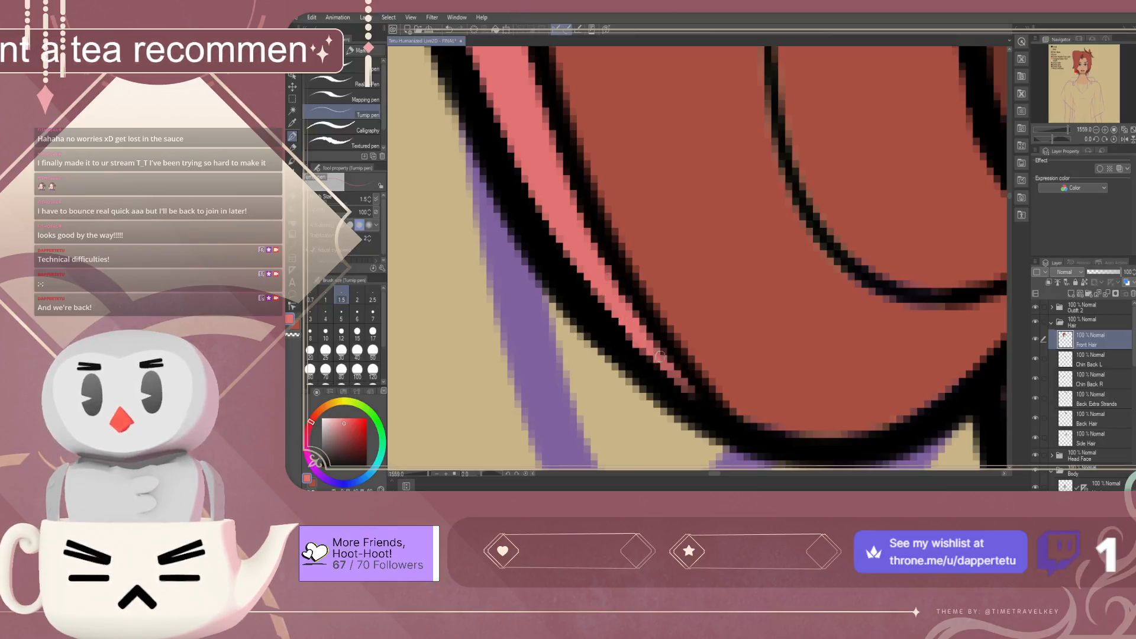
scroll(606, 314, down, 1)
scroll(605, 314, down, 10)
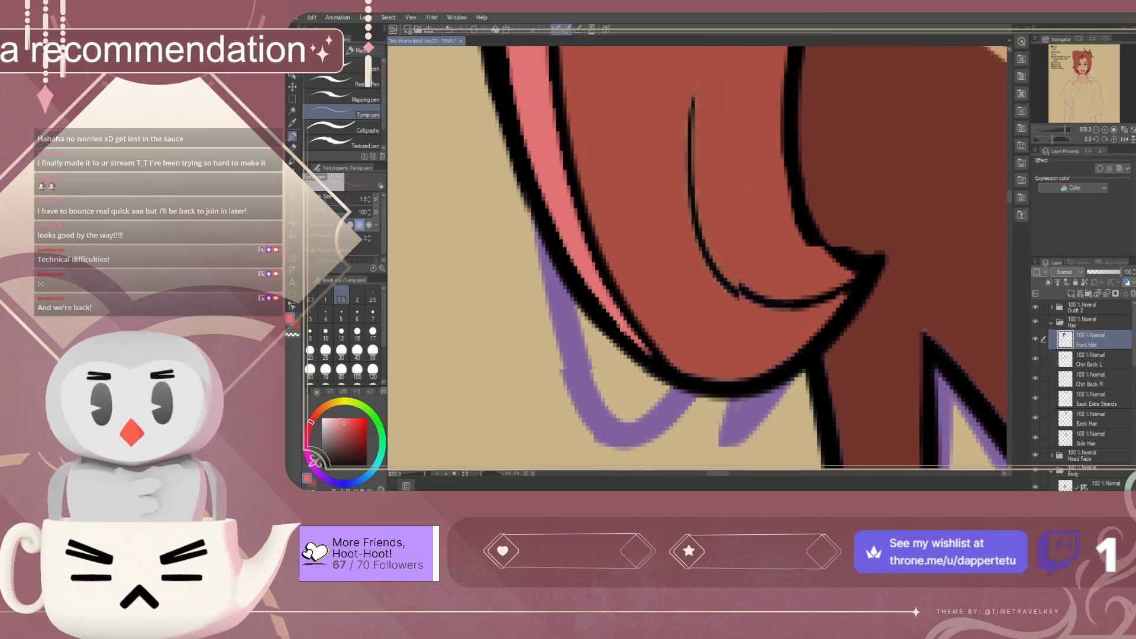
scroll(650, 362, up, 2)
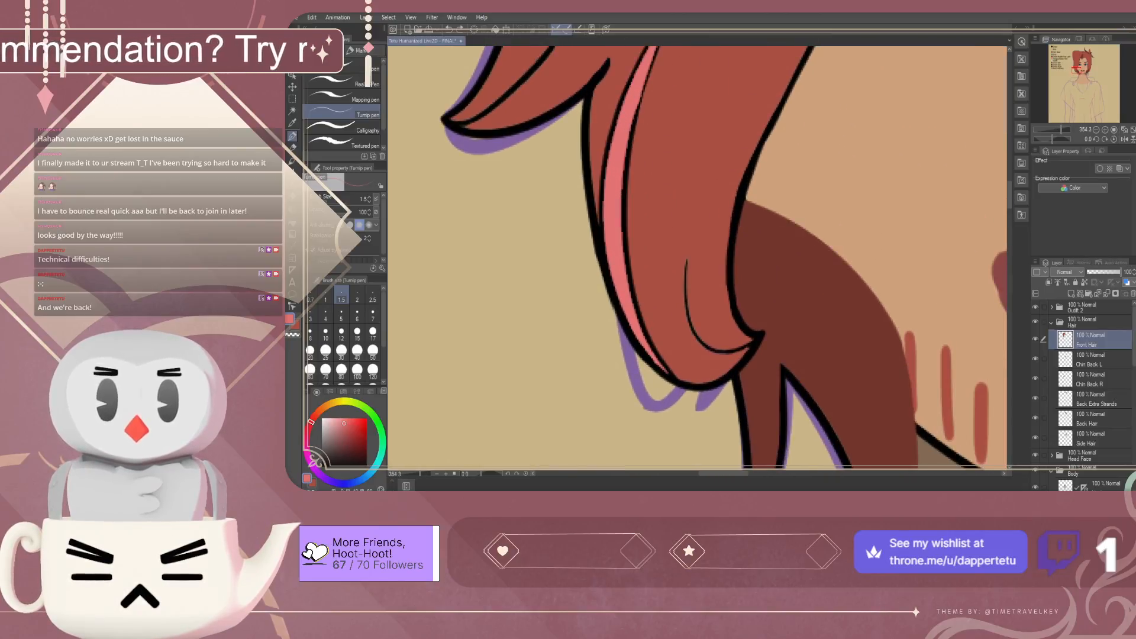
scroll(677, 384, up, 10)
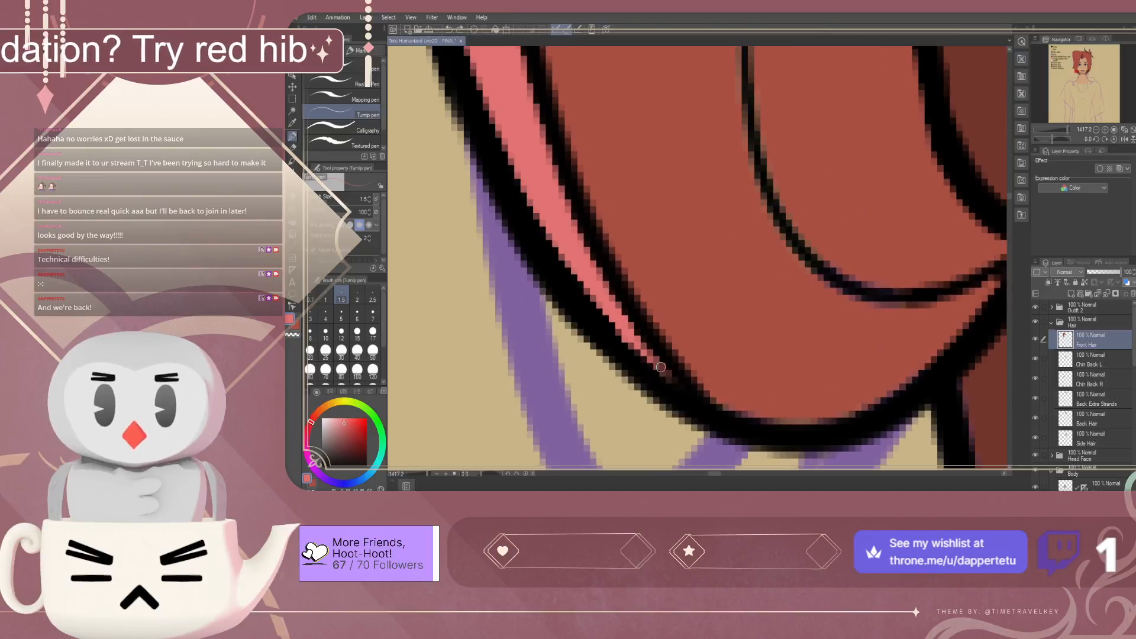
drag(671, 375, 601, 279)
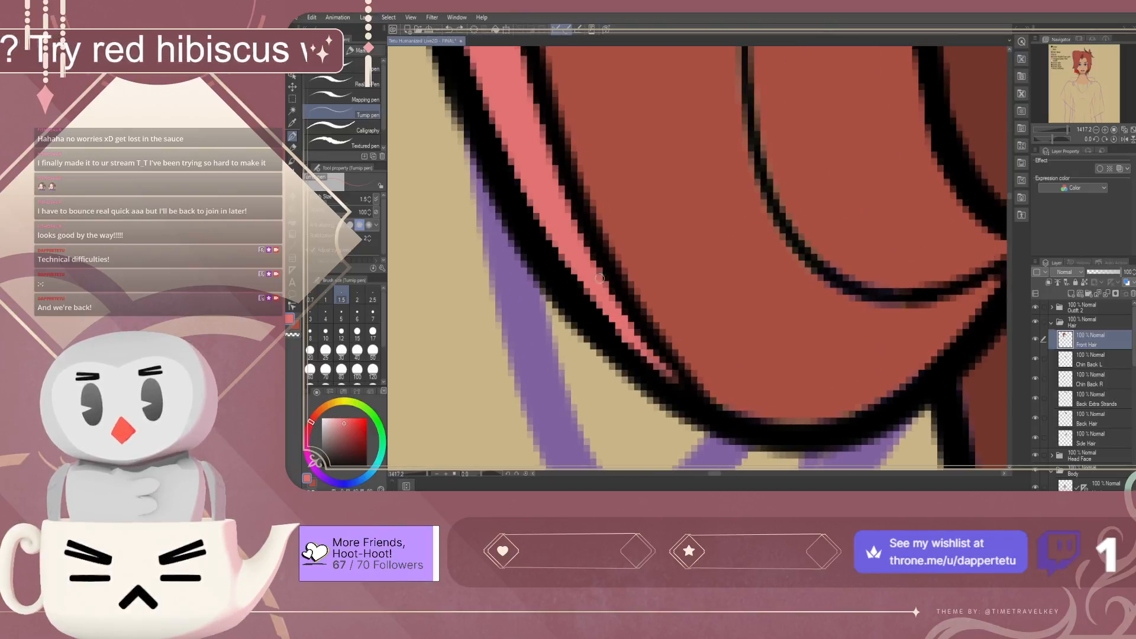
mouse_move(670, 380)
mouse_down()
mouse_move(589, 291)
mouse_move(565, 242)
mouse_up()
Paint fine pink strokes into the strand's upper tip so the colour tapers to a point between the black lines
scroll(567, 255, down, 10)
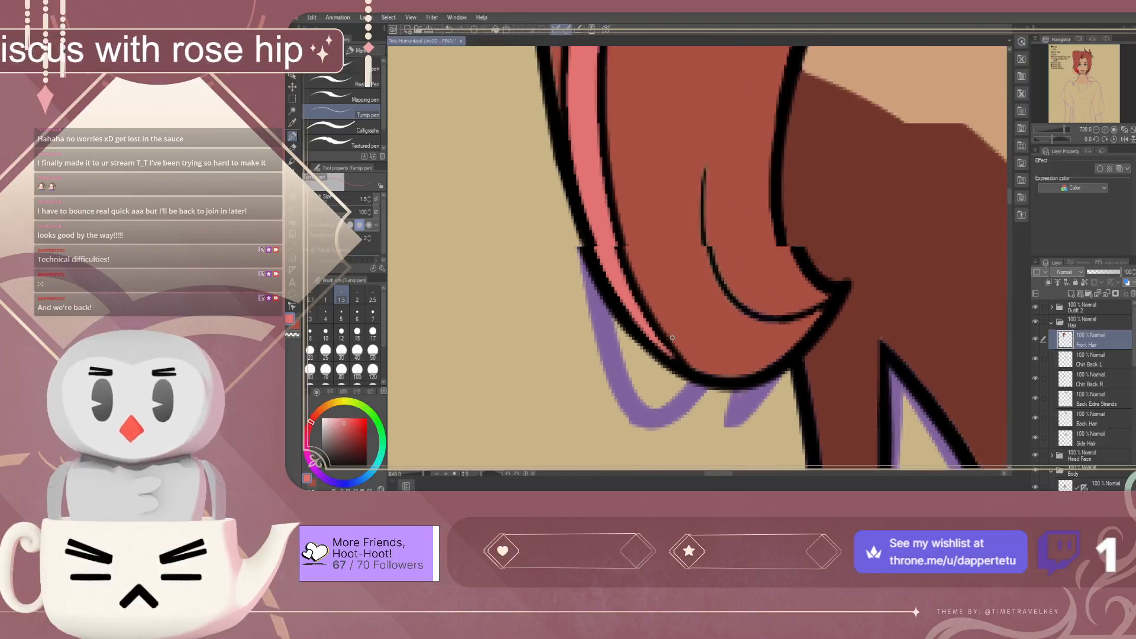
scroll(685, 385, up, 10)
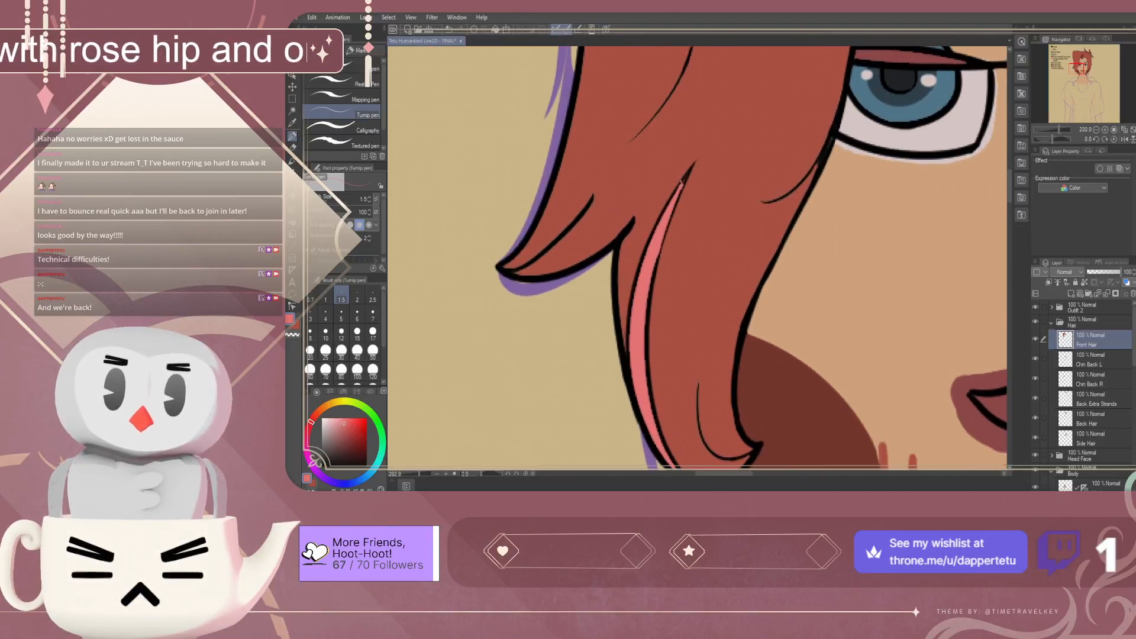
scroll(695, 166, up, 5)
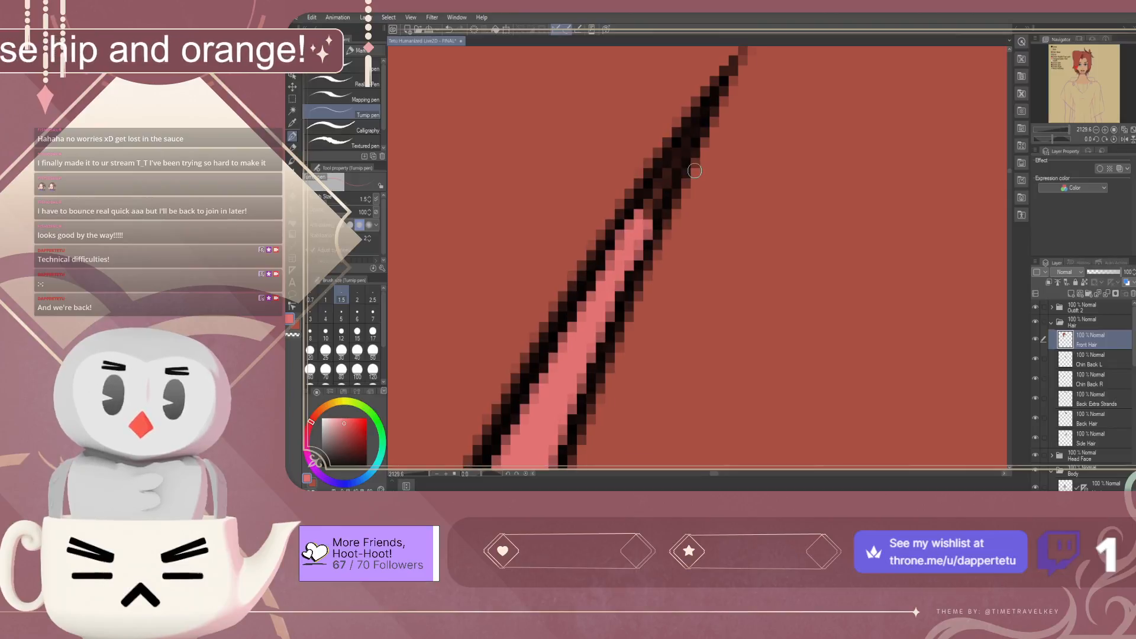
drag(646, 235, 675, 157)
mouse_move(640, 231)
mouse_down()
mouse_move(672, 140)
mouse_move(640, 244)
mouse_move(679, 135)
mouse_up()
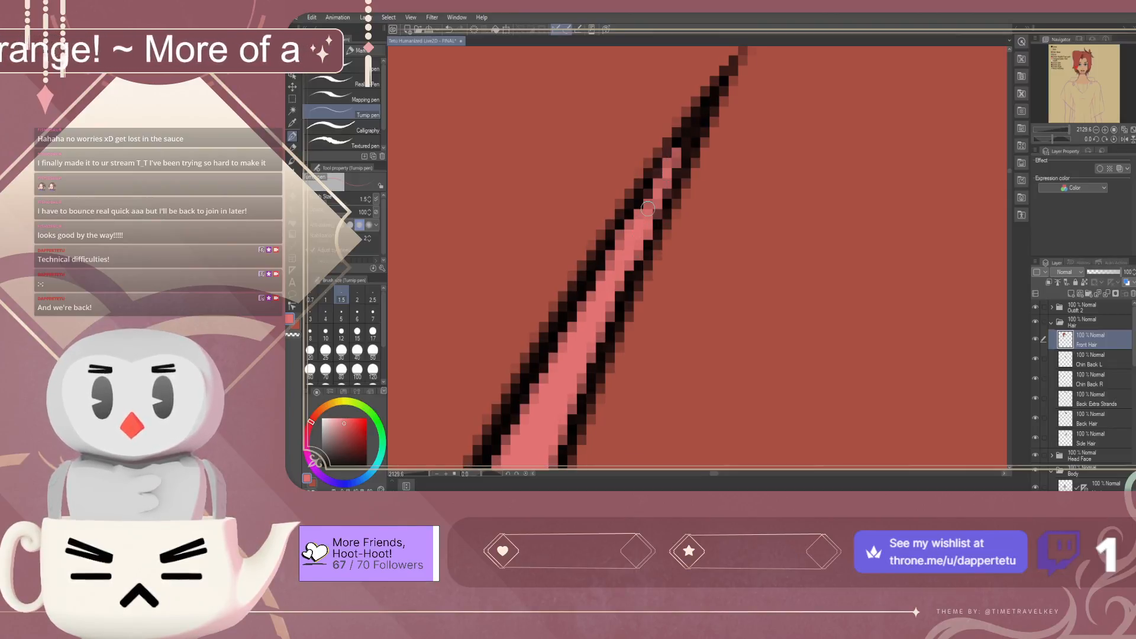
Switch to black and retouch the outline beside the pink strand's upper tip with fine Turnip pen strokes, redoing them as needed
scroll(651, 207, down, 8)
scroll(657, 204, down, 6)
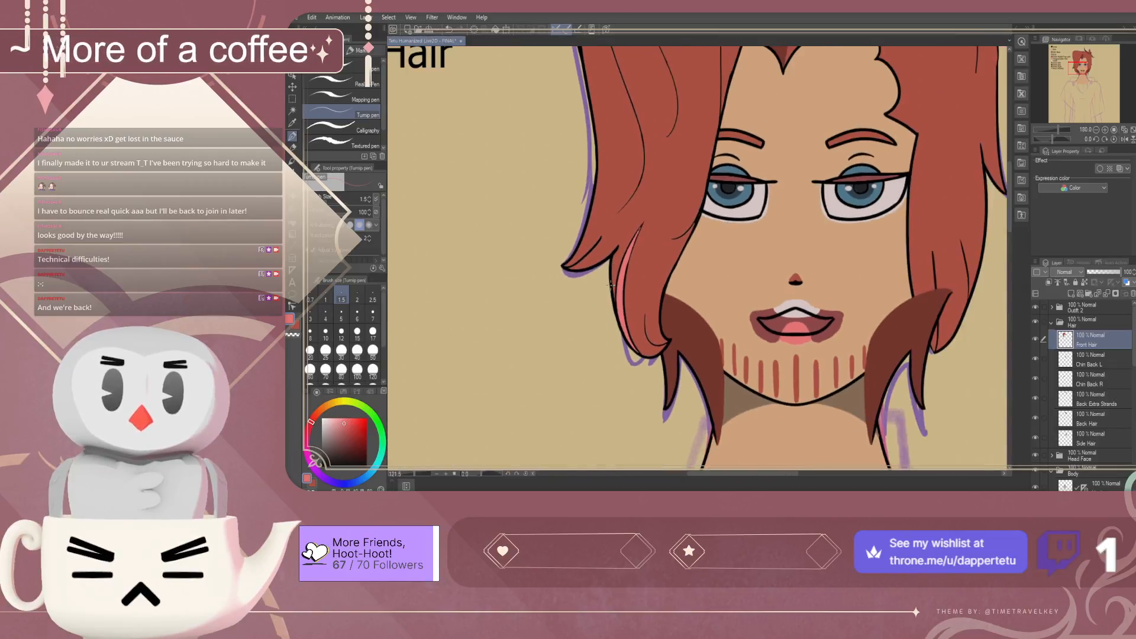
scroll(650, 210, up, 2)
scroll(649, 209, up, 8)
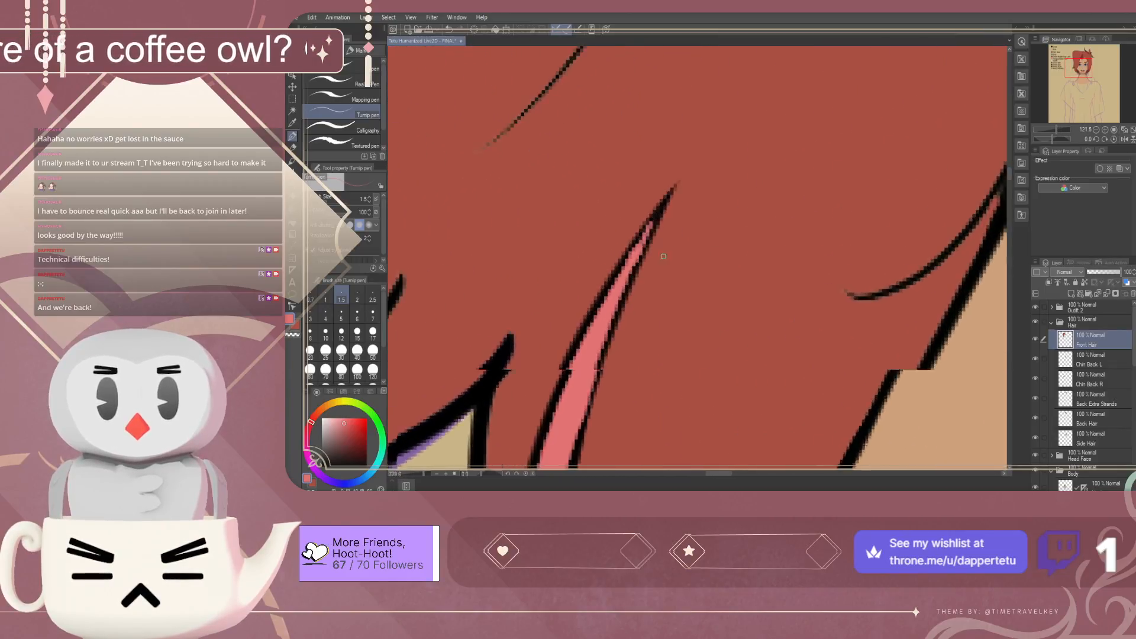
click(295, 325)
click(324, 464)
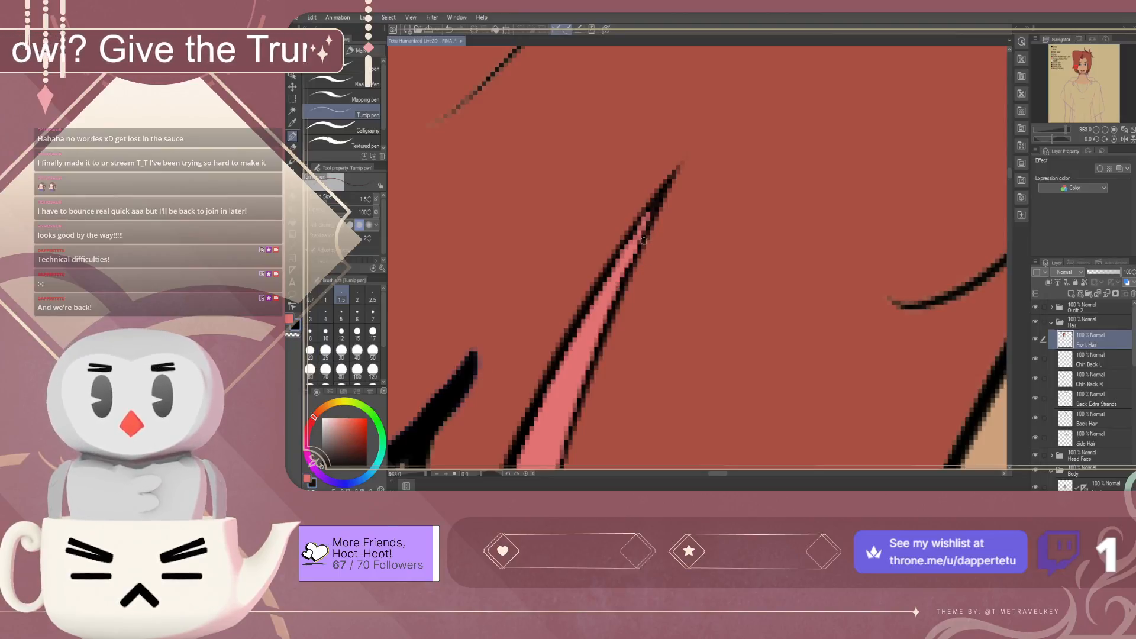
drag(628, 281, 676, 166)
key(ctrl+z)
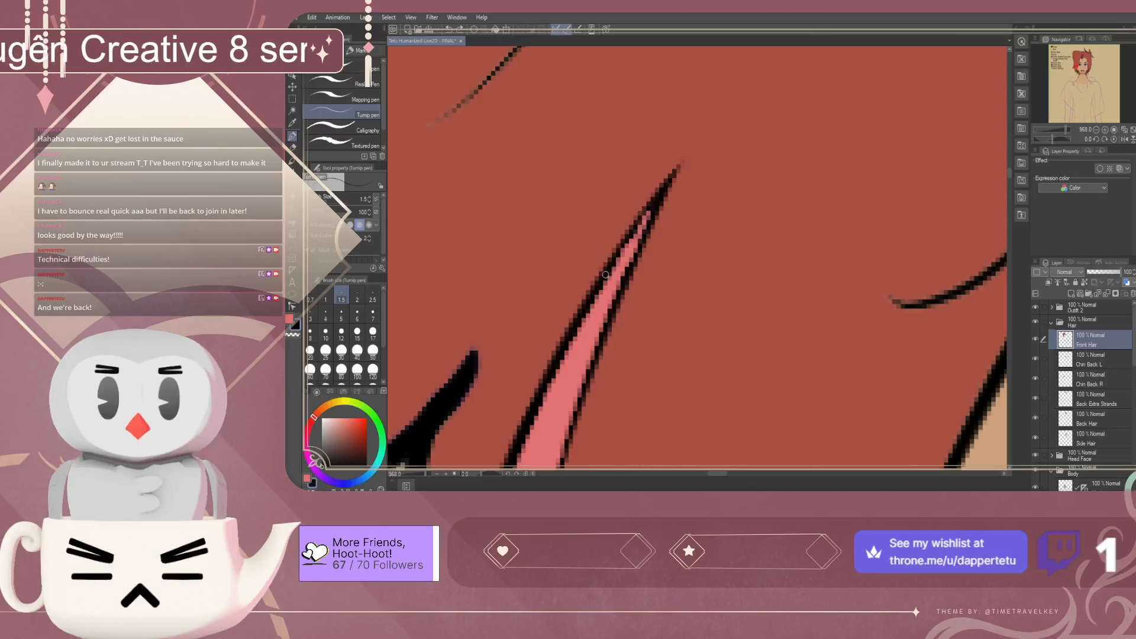
scroll(652, 225, down, 10)
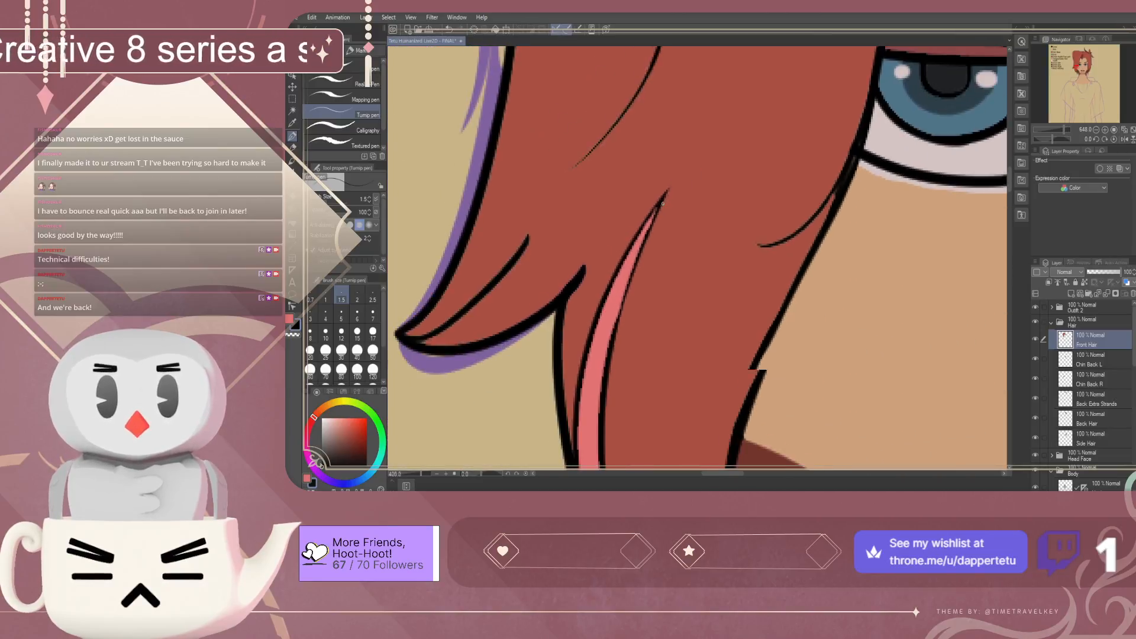
scroll(655, 261, up, 7)
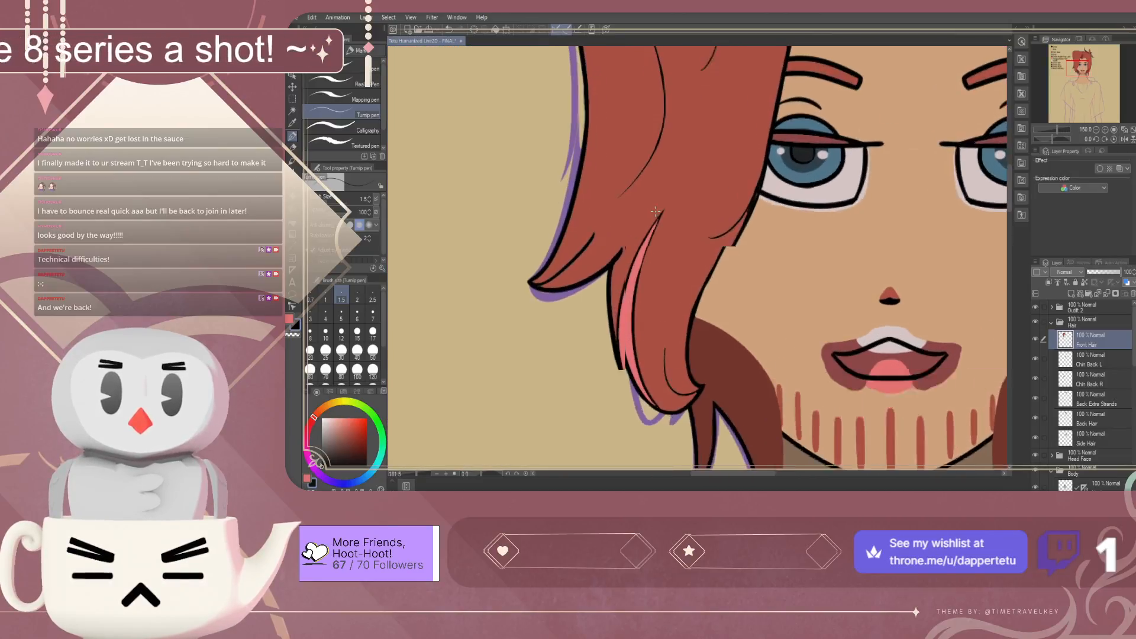
scroll(666, 244, up, 2)
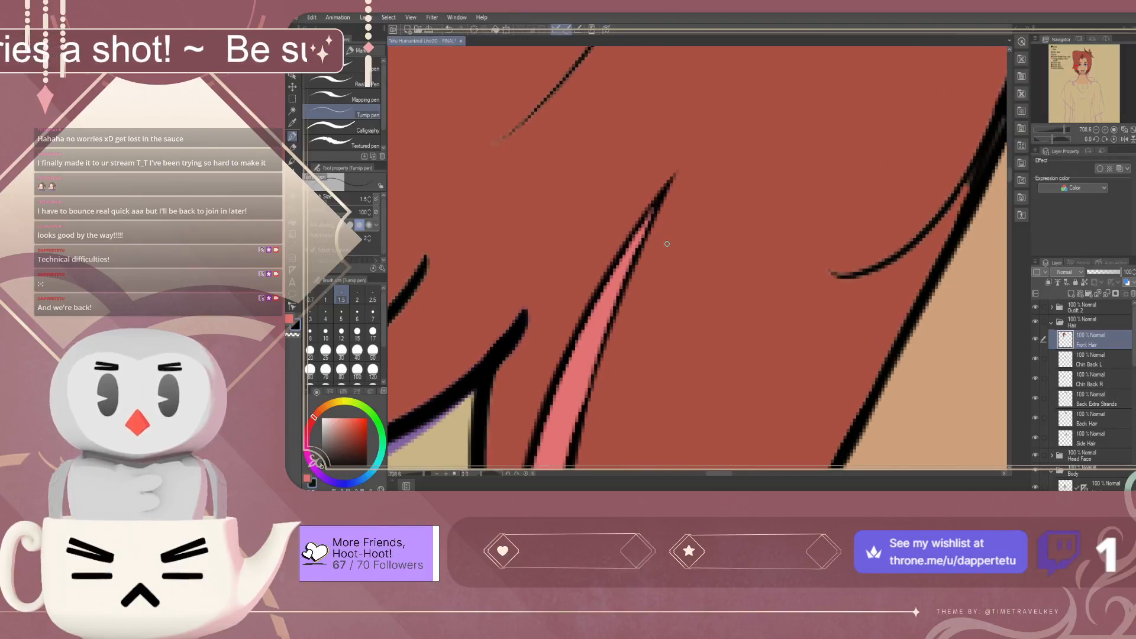
drag(643, 247, 655, 207)
key(ctrl+z)
drag(642, 247, 658, 199)
scroll(667, 185, down, 5)
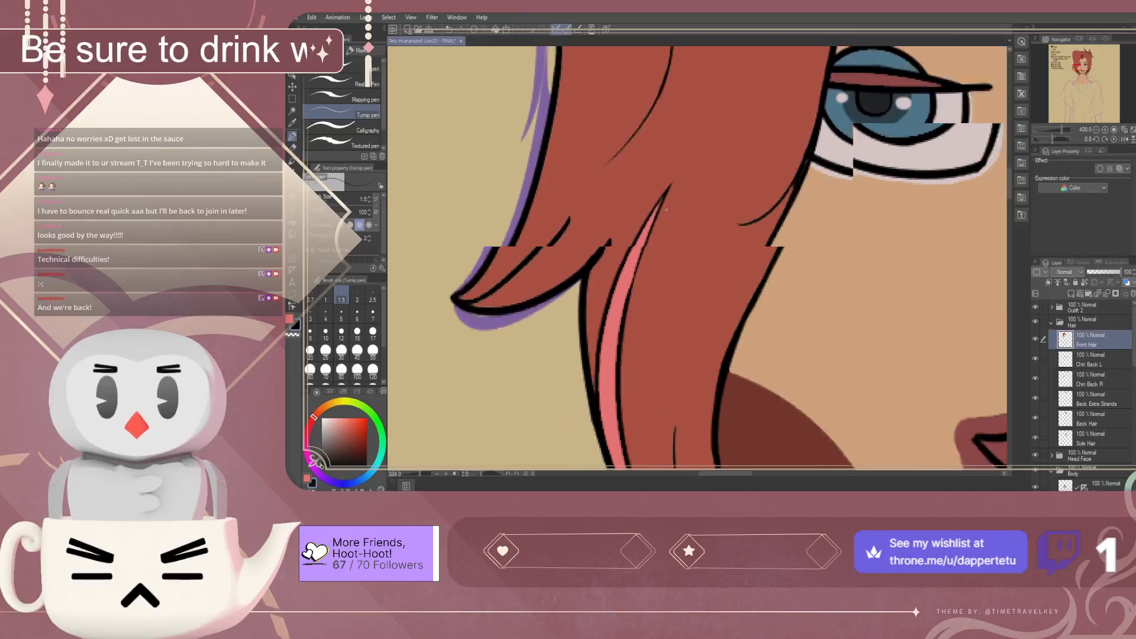
Examine the pink strand from its upper to its lower tip, and check the front hair against the whole head
scroll(657, 407, up, 2)
scroll(657, 407, up, 2)
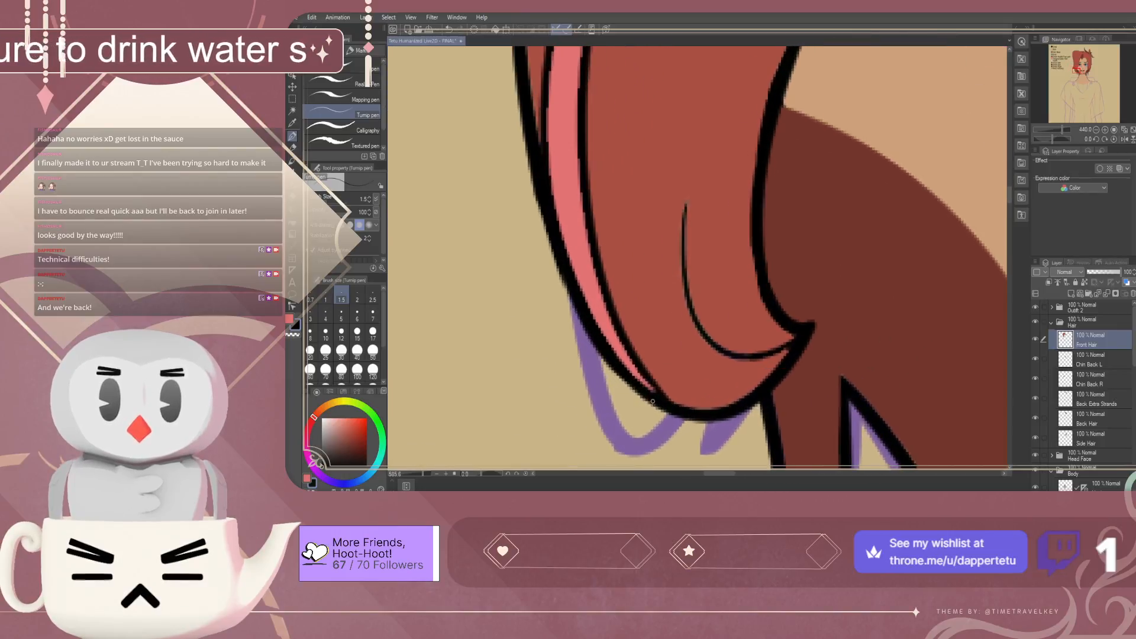
scroll(667, 410, down, 7)
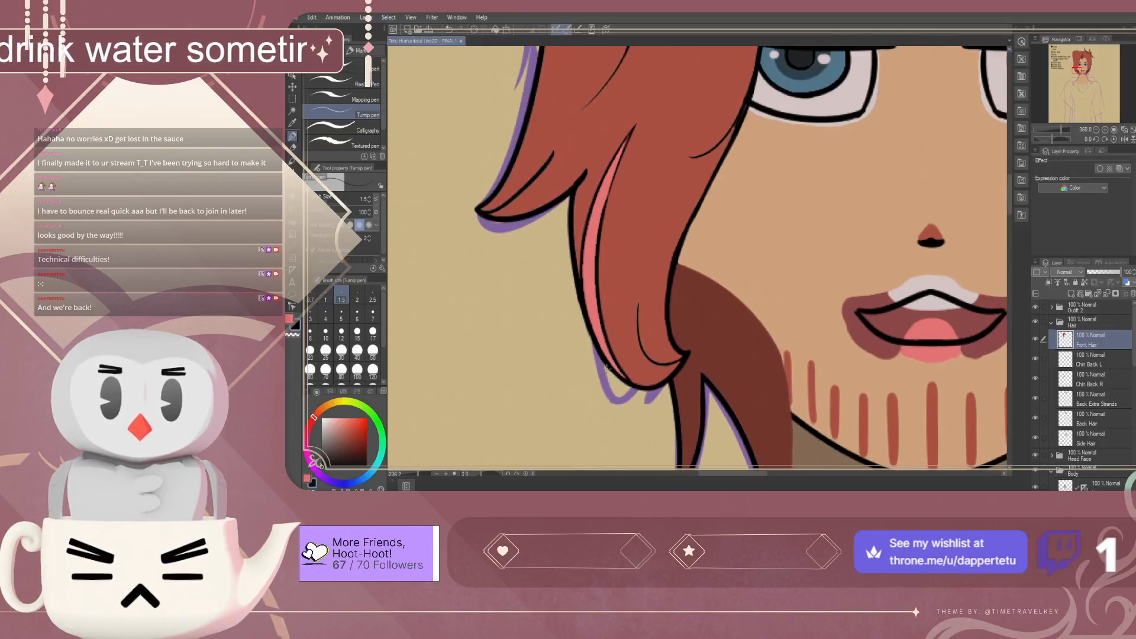
scroll(625, 268, down, 3)
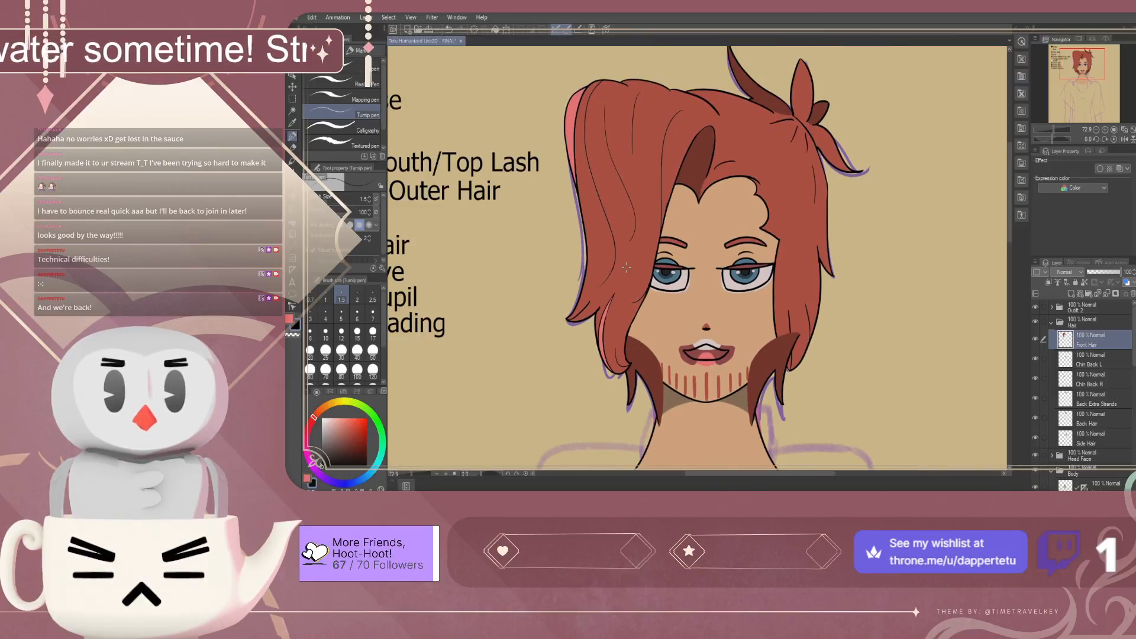
scroll(625, 267, up, 2)
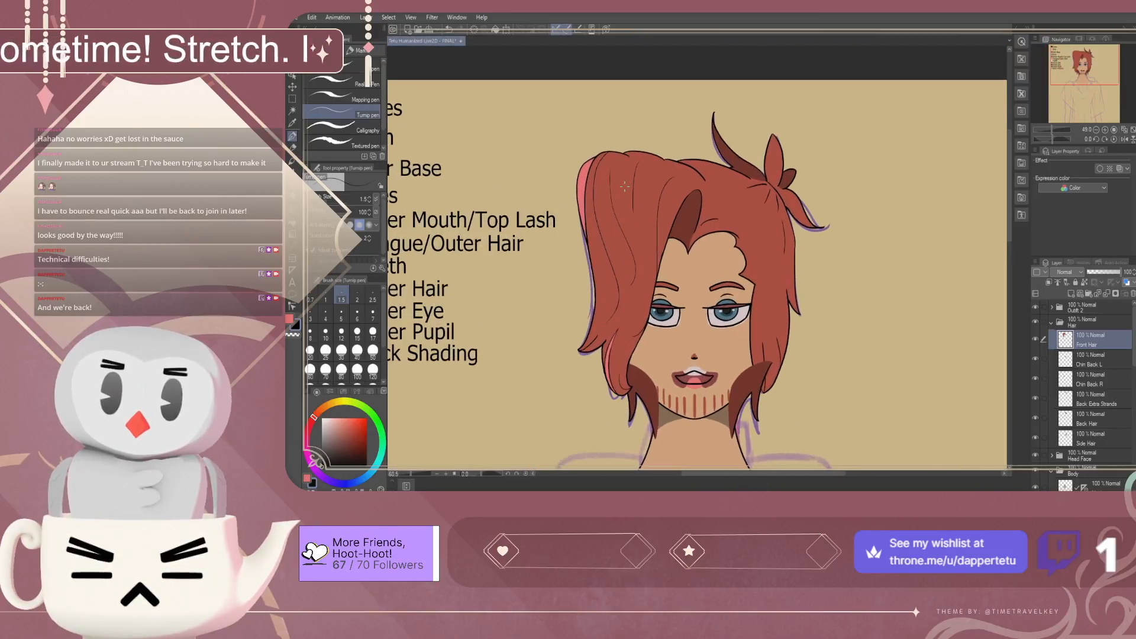
scroll(644, 207, up, 1)
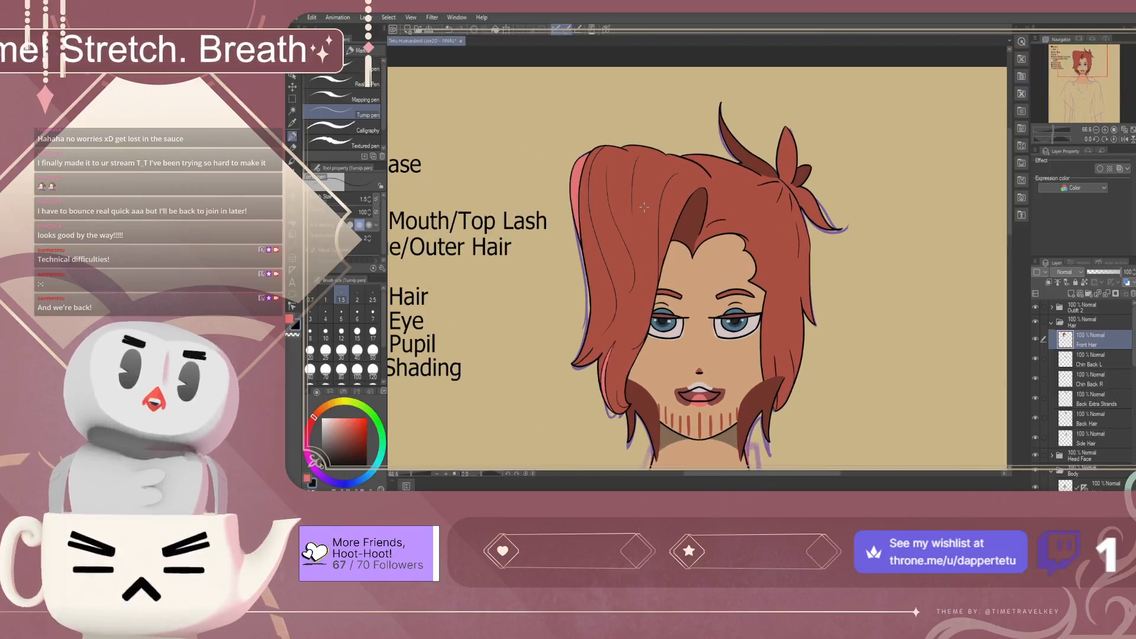
scroll(644, 207, down, 3)
scroll(766, 357, up, 2)
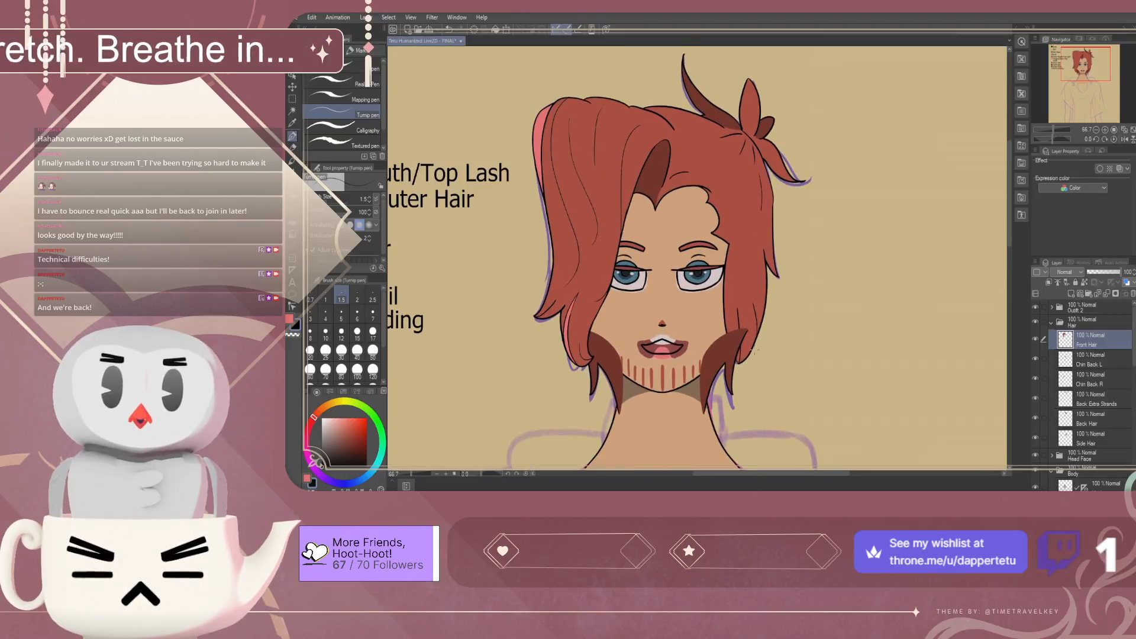
scroll(766, 357, up, 2)
On the Side Hair layer, draw two black lines forming a pointed strand near the lower outer edge with the Turnip pen at size 7
ctrl+shift+click(727, 342)
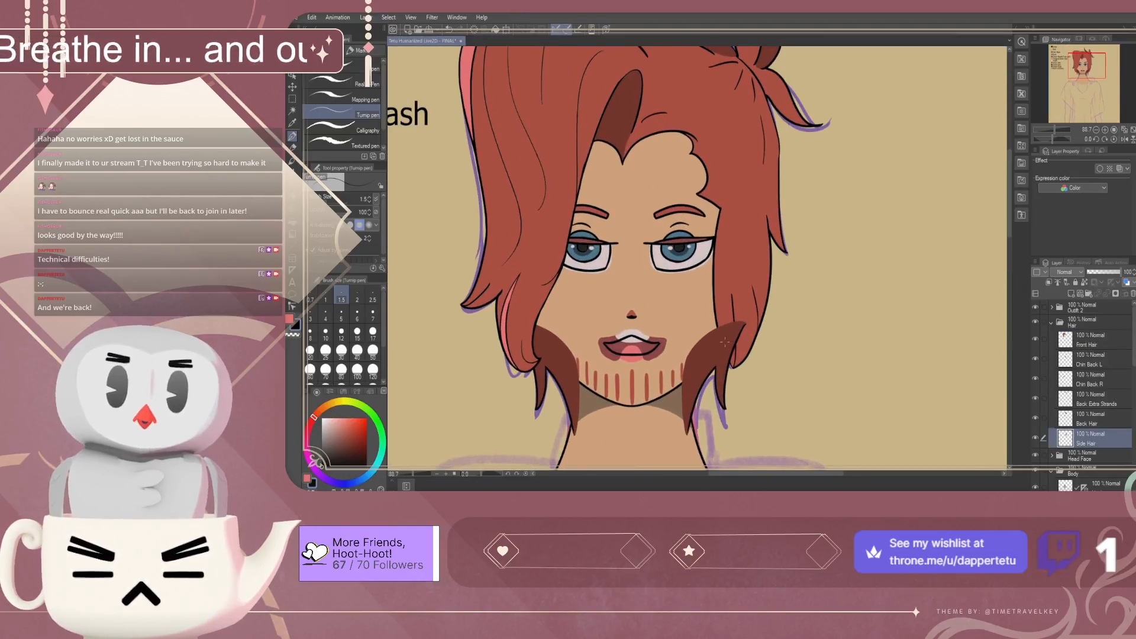
scroll(727, 342, down, 4)
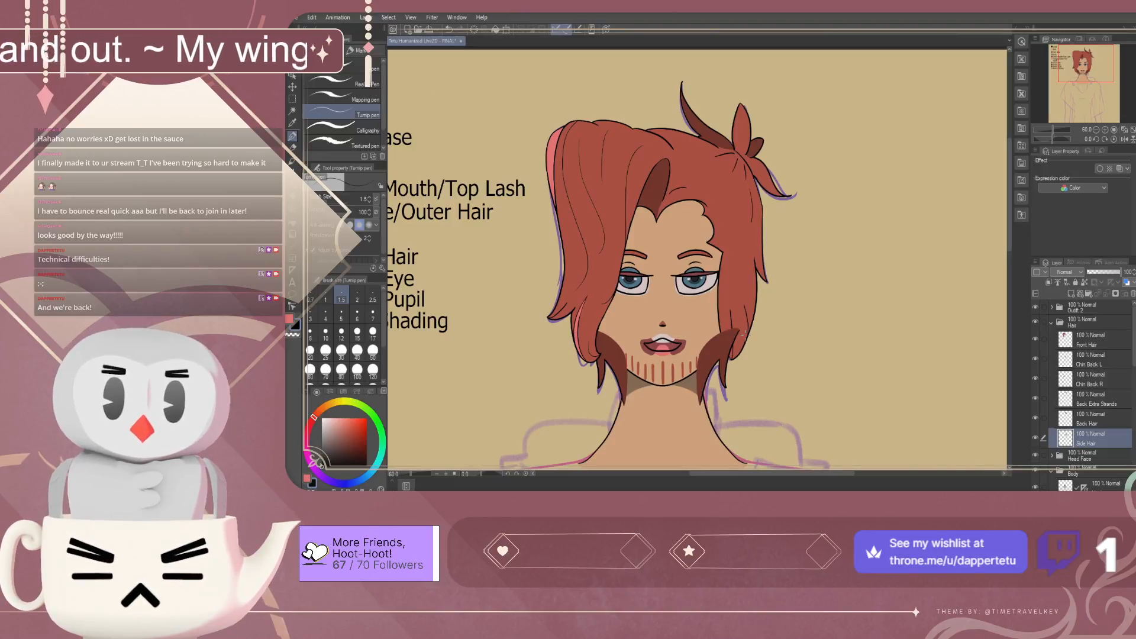
scroll(752, 370, up, 15)
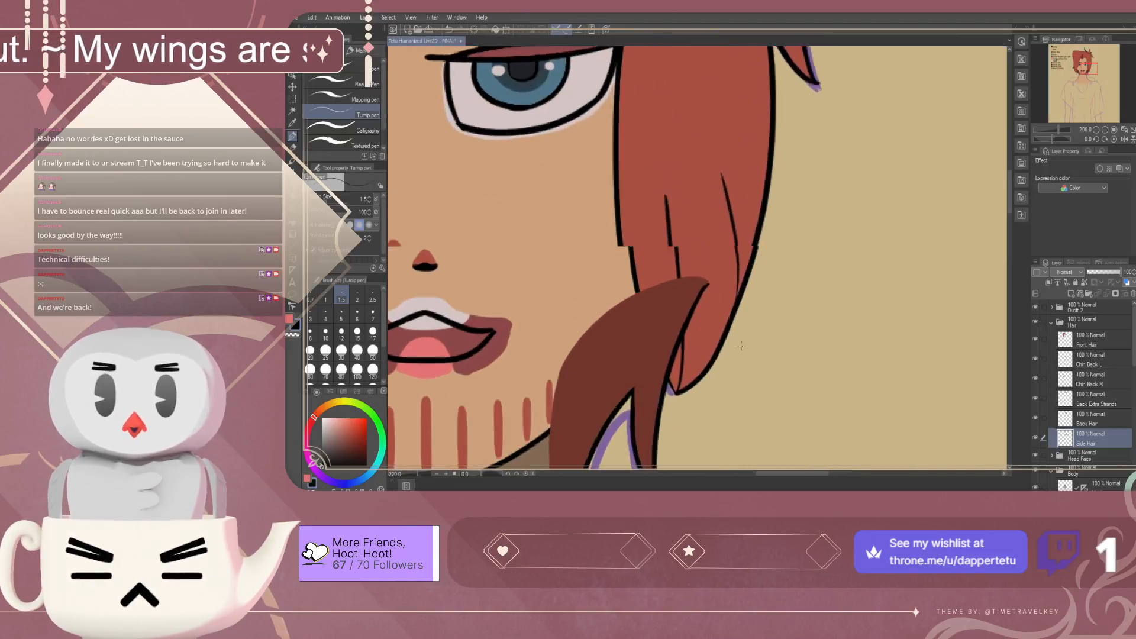
click(372, 313)
drag(681, 392, 691, 269)
key(ctrl+z)
drag(692, 374, 699, 230)
key(ctrl+z)
drag(693, 374, 704, 225)
drag(725, 311, 700, 213)
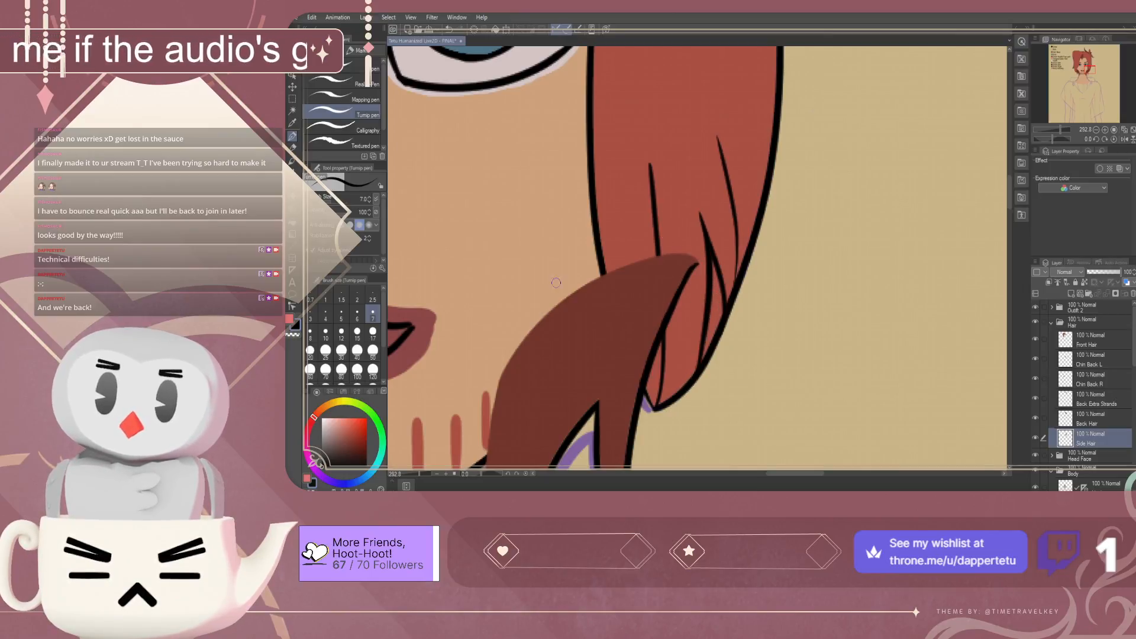
Fill the new strand at the side hair's lower outer edge with pink, referring only to the editing layer, and check its lower tip
click(289, 319)
key(g)
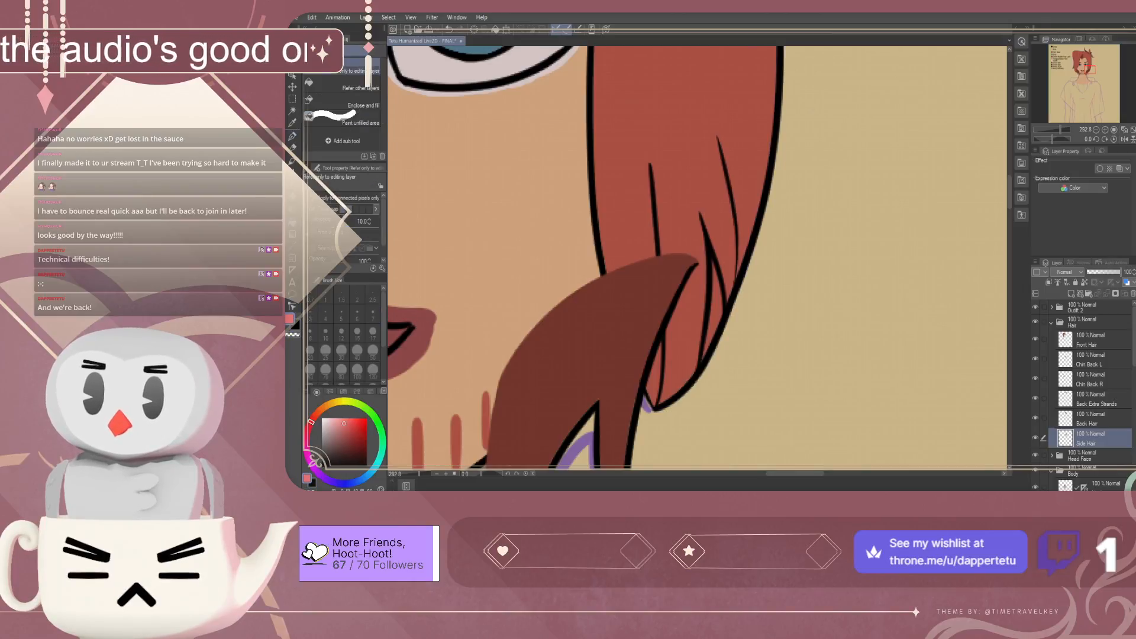
click(716, 314)
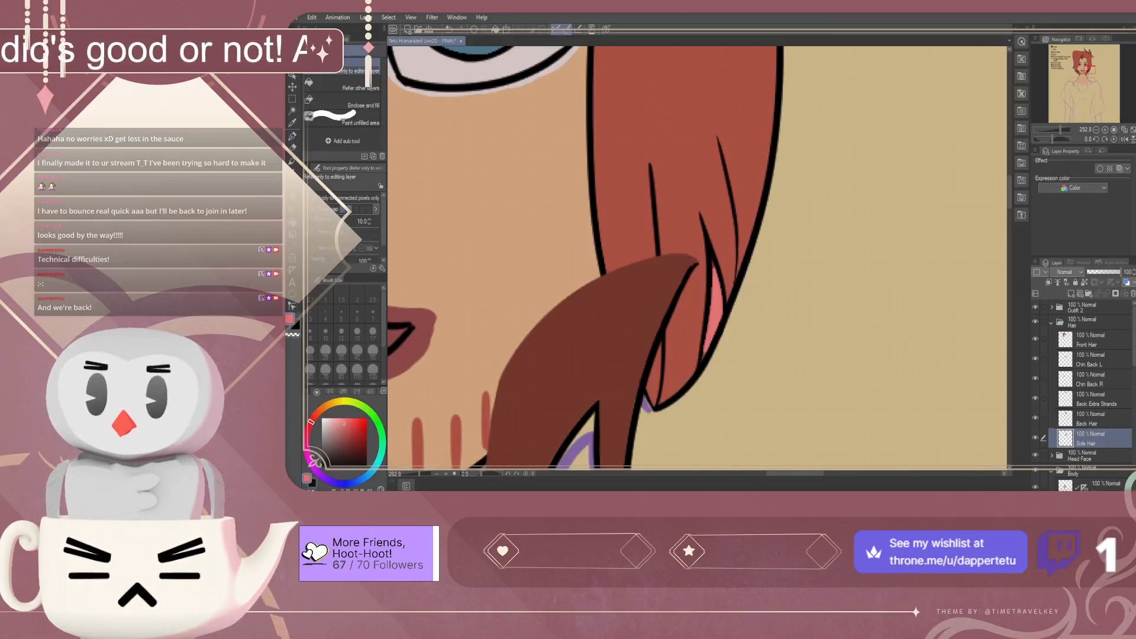
scroll(699, 339, up, 7)
scroll(710, 331, up, 8)
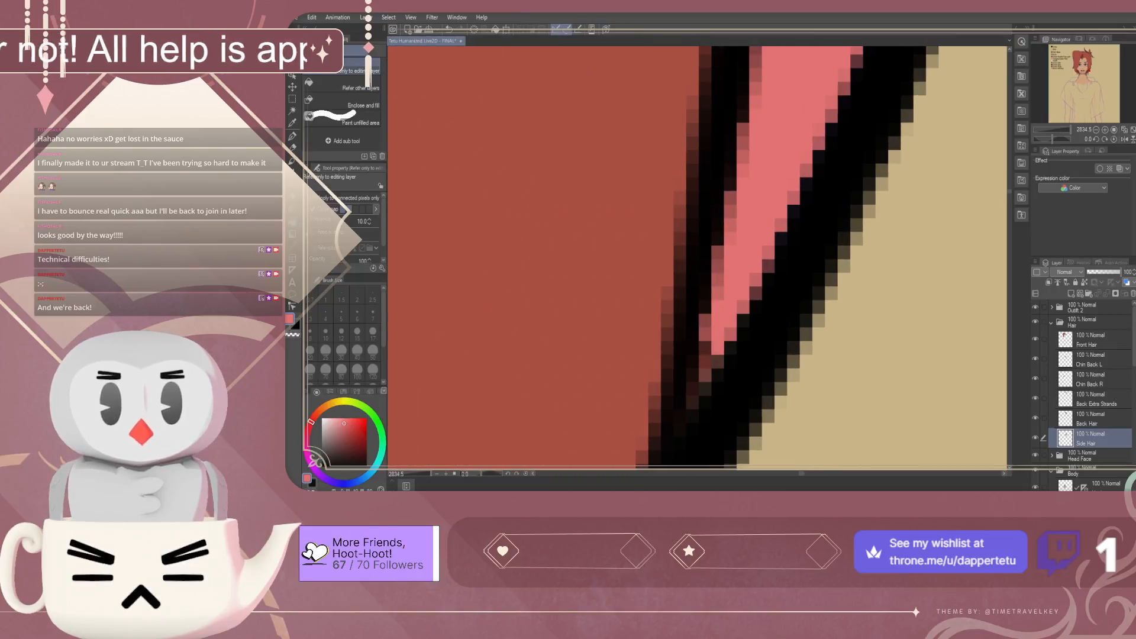
Fill the lower end of the narrow side-hair strand with the pink outer-hair color on the Side Hair layer
click(705, 361)
scroll(704, 361, down, 5)
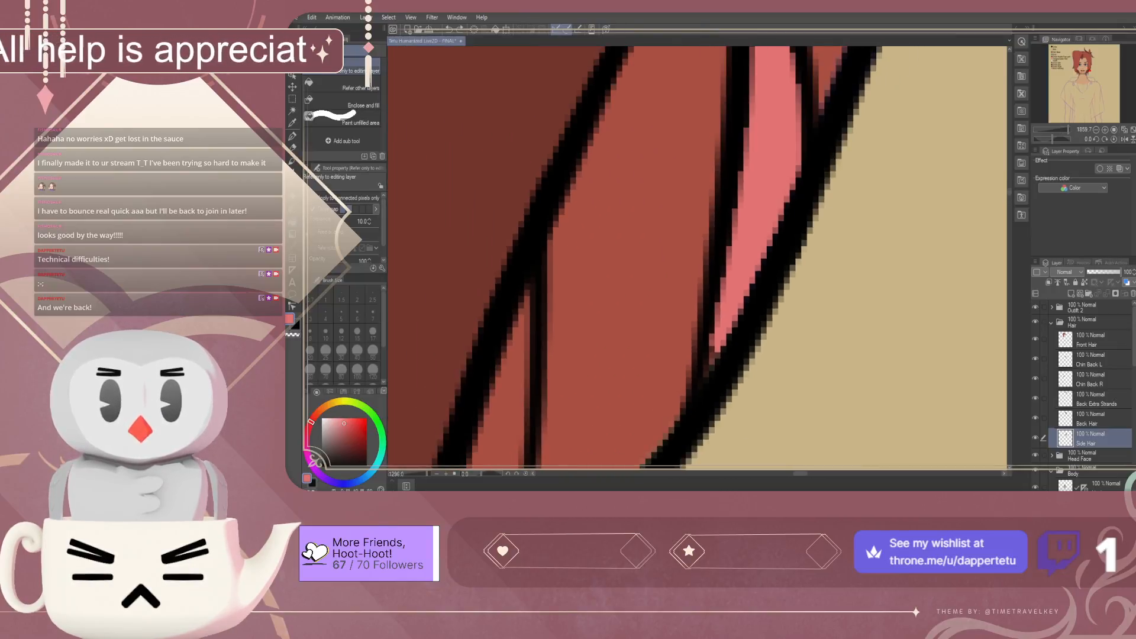
scroll(704, 361, up, 3)
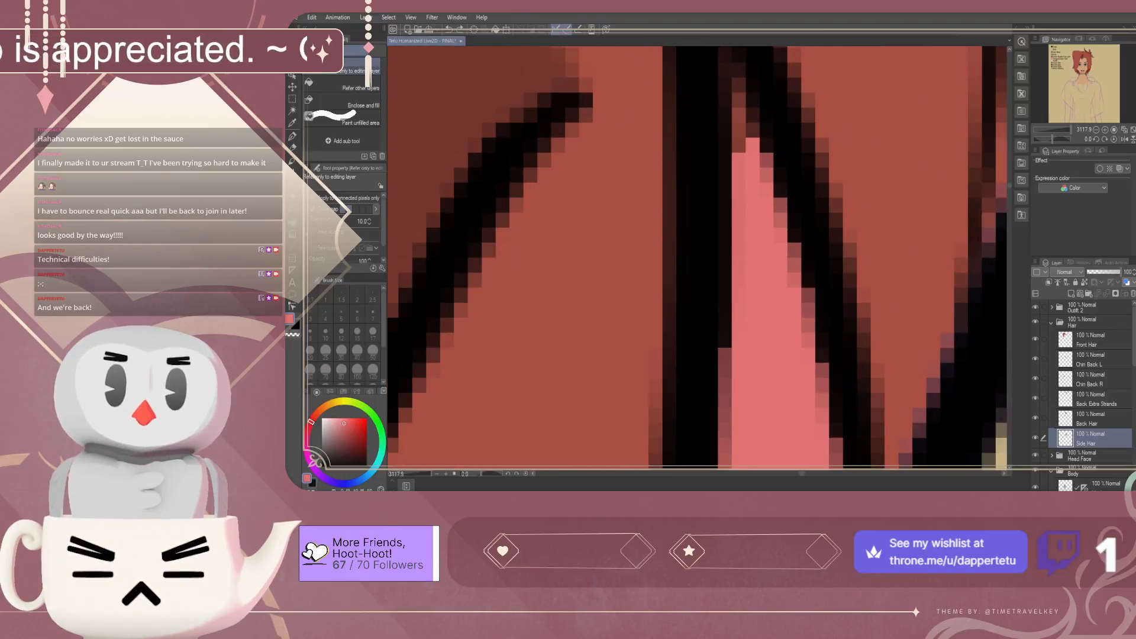
scroll(704, 361, down, 1)
scroll(704, 361, down, 3)
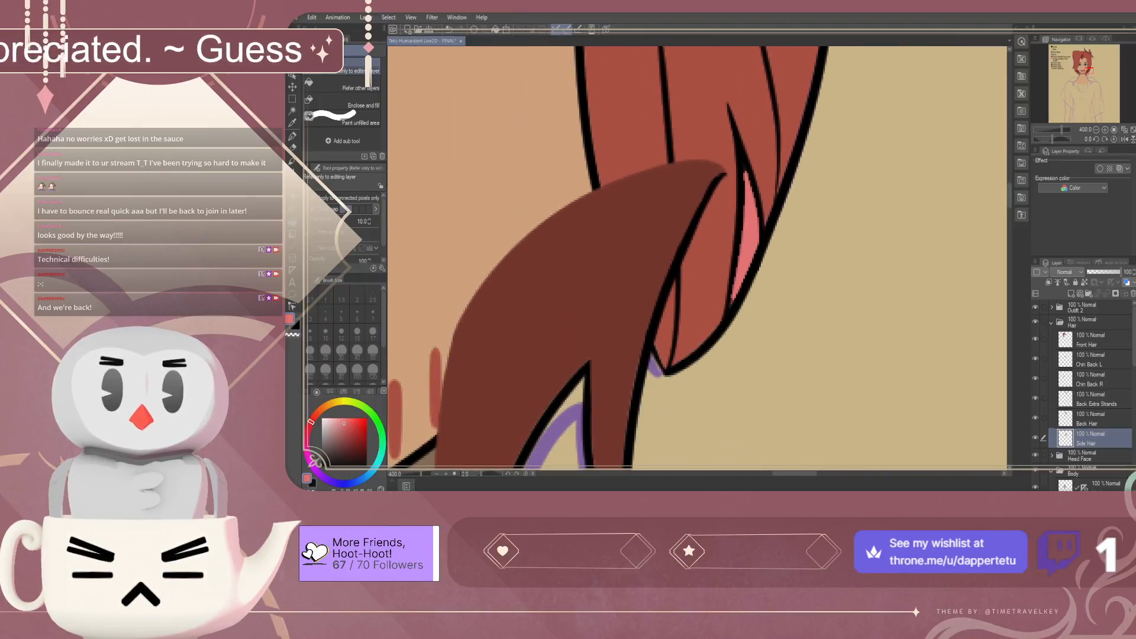
Paint the strand's unfilled upper tip pink with the Turnip pen at size 1.5 and save the illustration
scroll(704, 360, up, 2)
scroll(704, 361, up, 1)
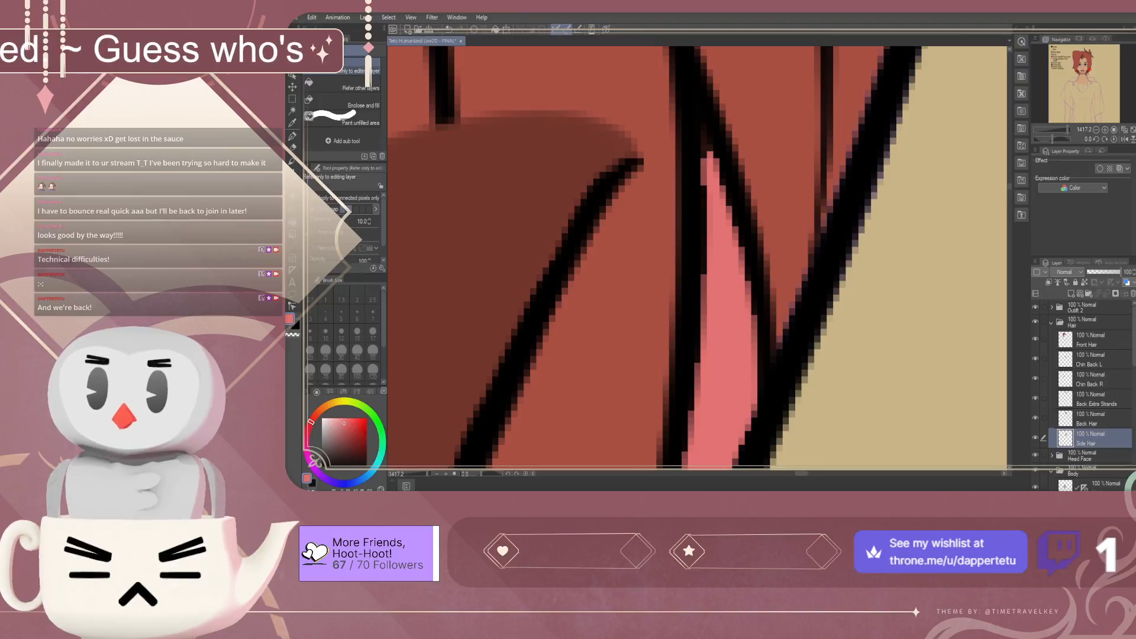
key(p)
click(341, 296)
drag(704, 187, 694, 111)
key(ctrl+z)
mouse_move(712, 163)
mouse_down()
mouse_move(700, 119)
mouse_move(720, 177)
mouse_up()
drag(703, 121, 698, 129)
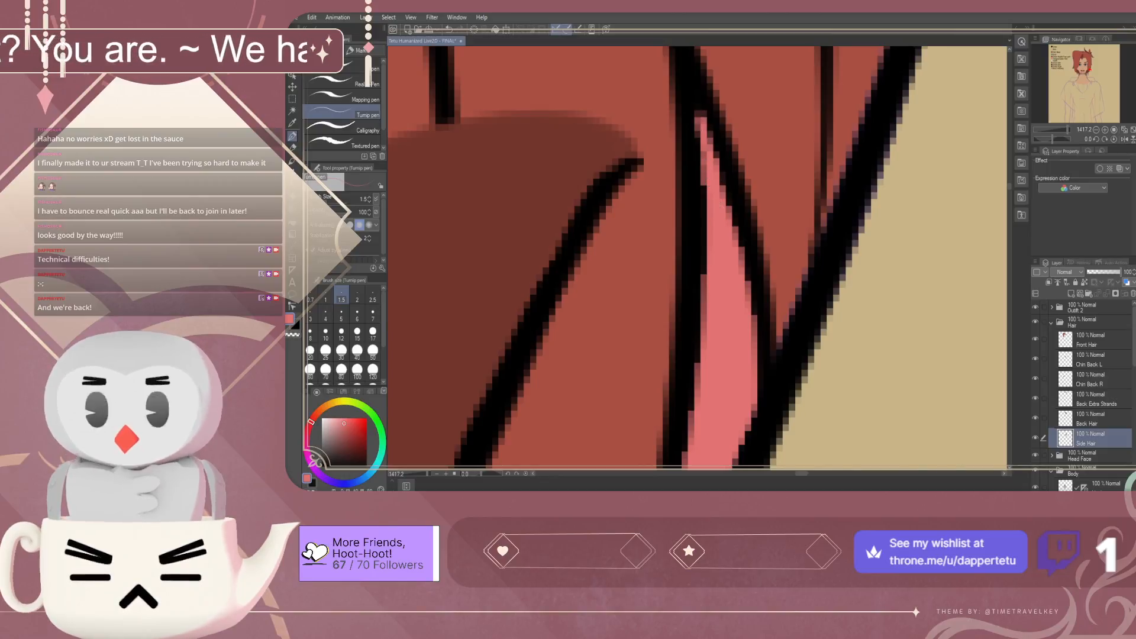
key(ctrl+s)
Extend the pink color into the strand's narrow lower tip with small Turnip pen strokes
scroll(708, 196, down, 5)
scroll(699, 384, up, 5)
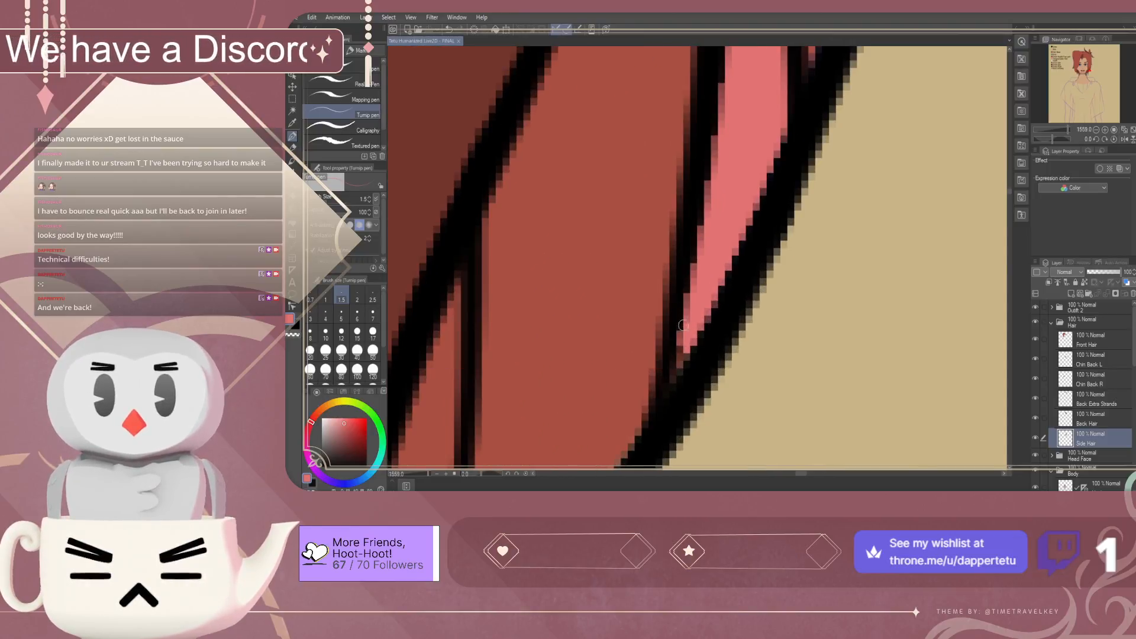
mouse_move(678, 376)
mouse_down()
mouse_move(706, 259)
mouse_move(686, 331)
mouse_move(705, 278)
mouse_up()
key(ctrl+z)
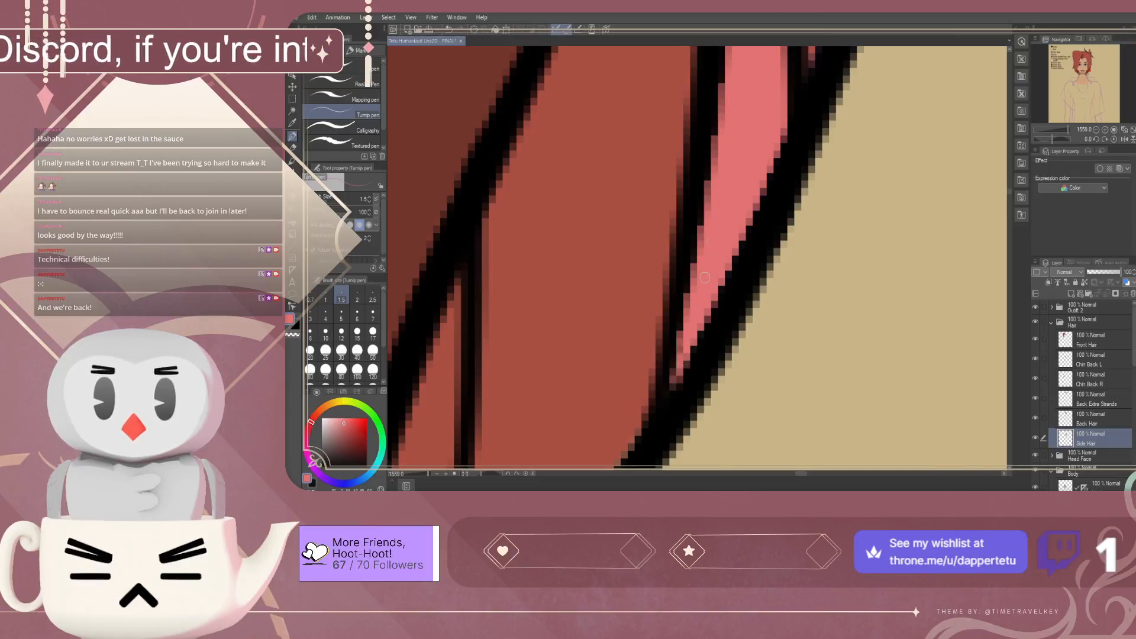
drag(671, 382, 698, 266)
key(ctrl+z)
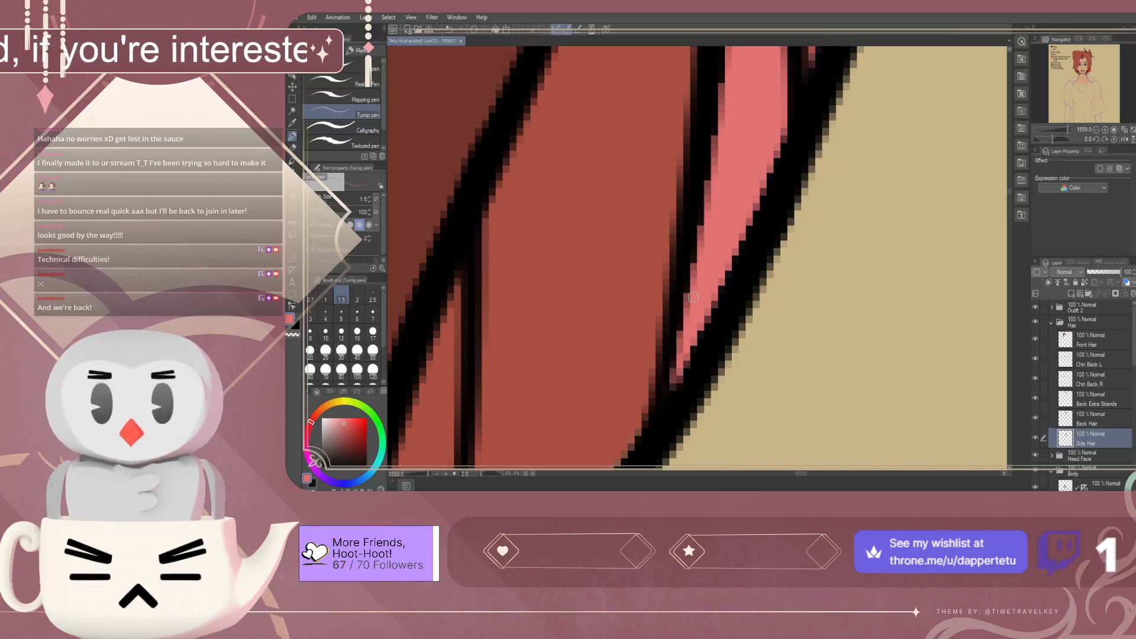
scroll(693, 296, down, 10)
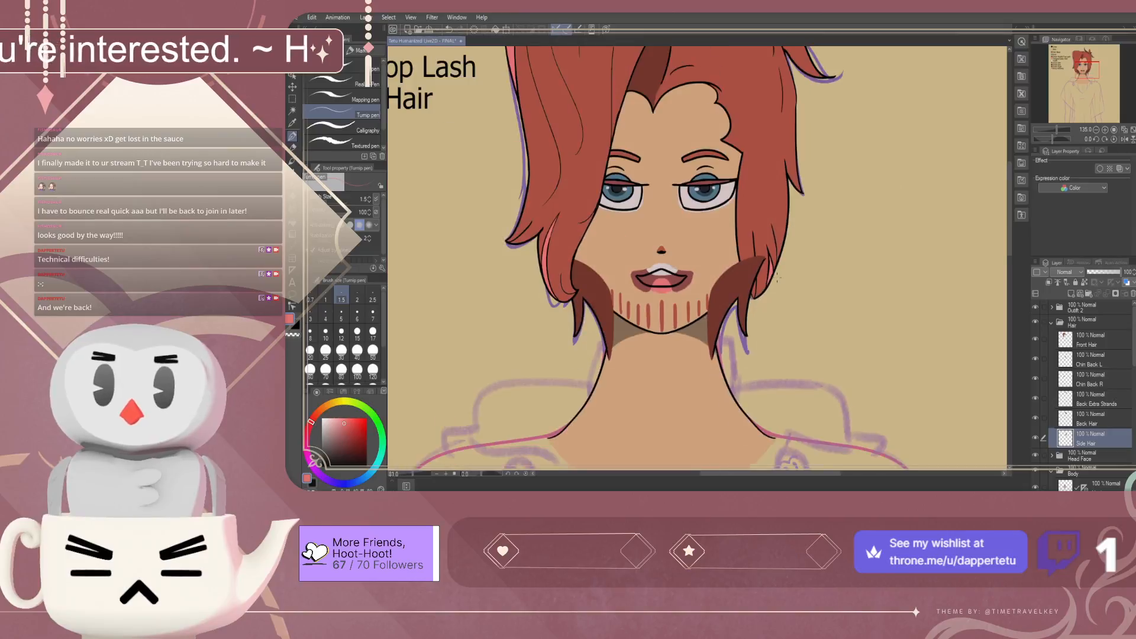
Collapse the Hair layer folder
scroll(776, 277, down, 4)
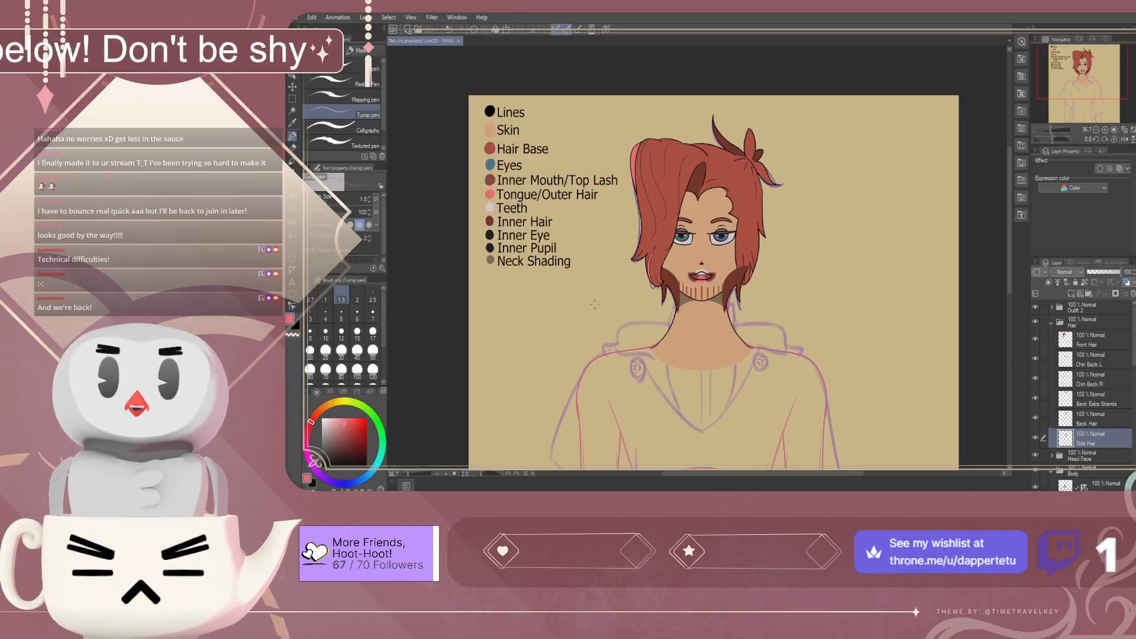
scroll(610, 309, down, 2)
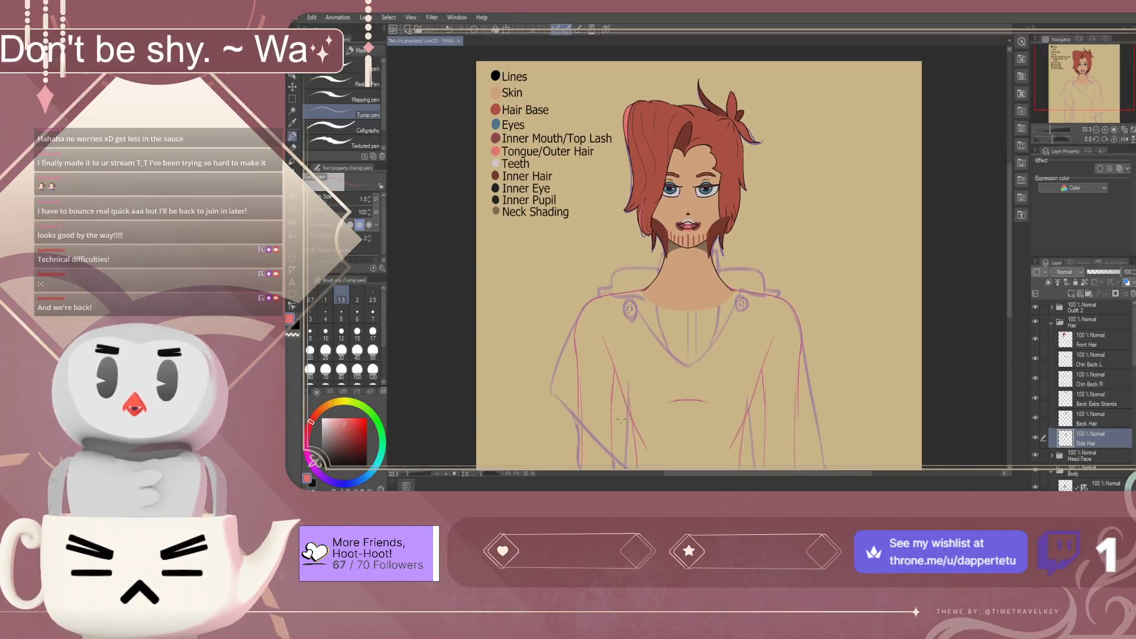
scroll(611, 379, up, 2)
scroll(670, 329, down, 2)
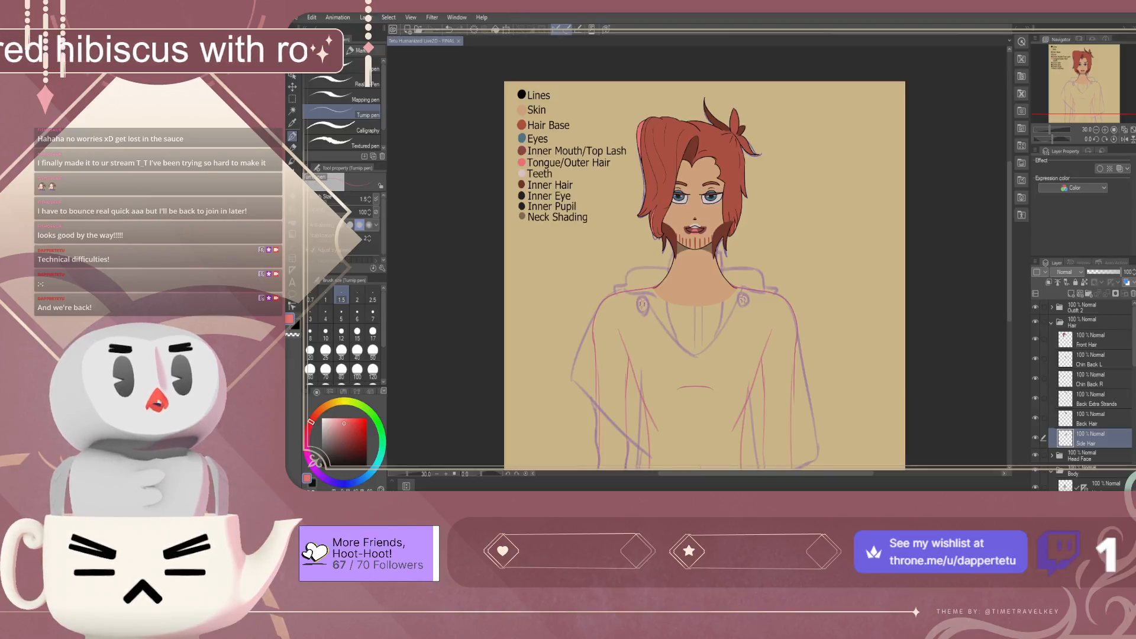
click(1088, 419)
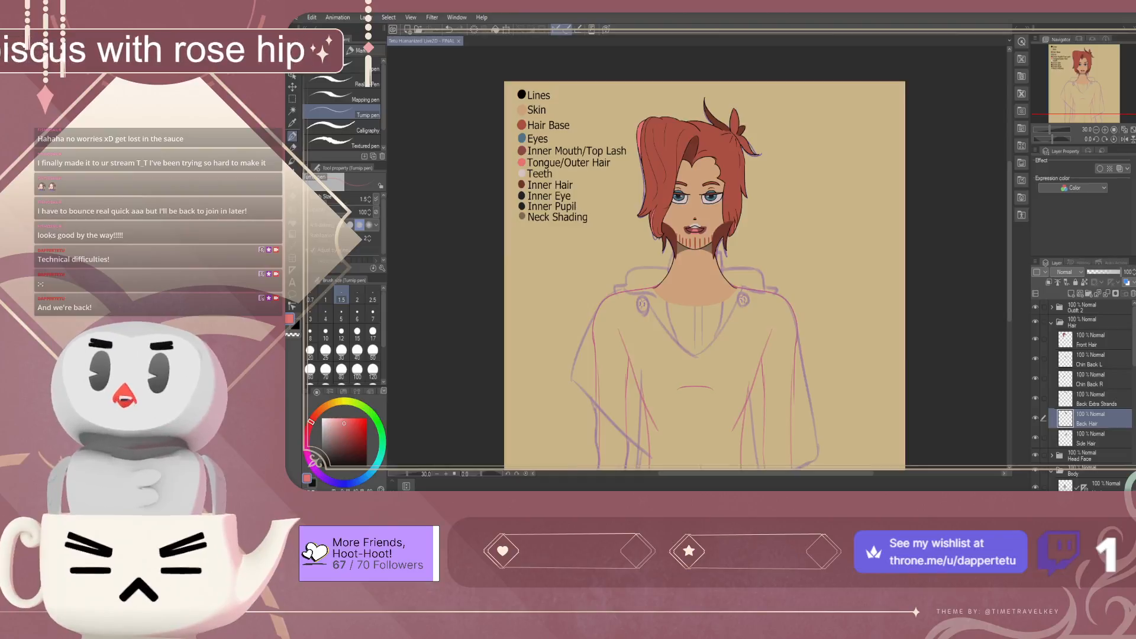
click(1095, 400)
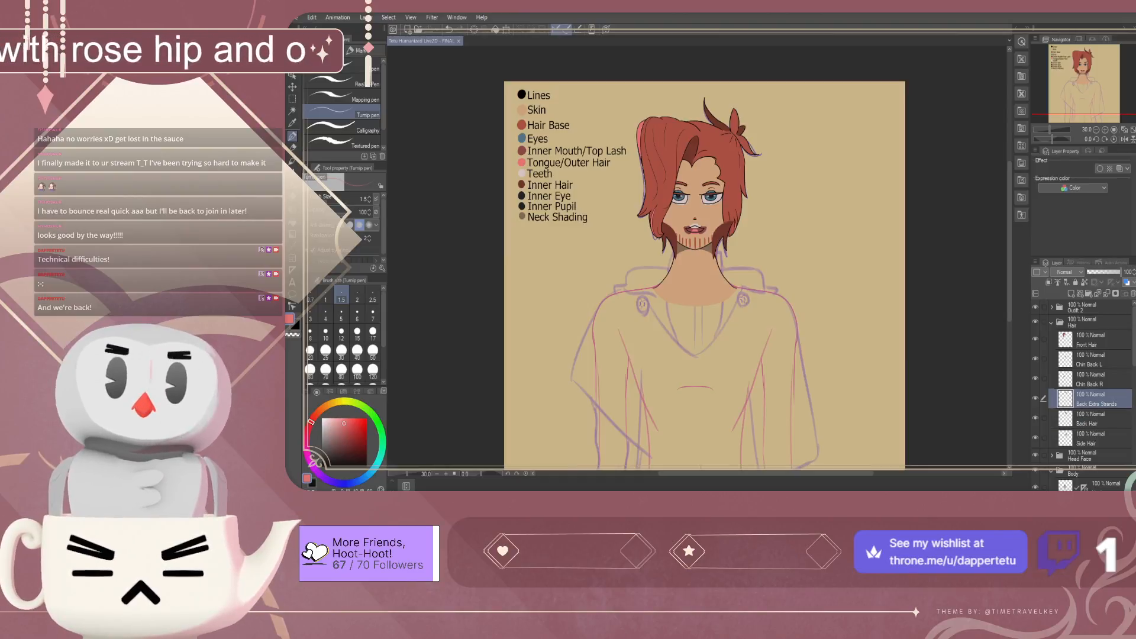
click(1051, 322)
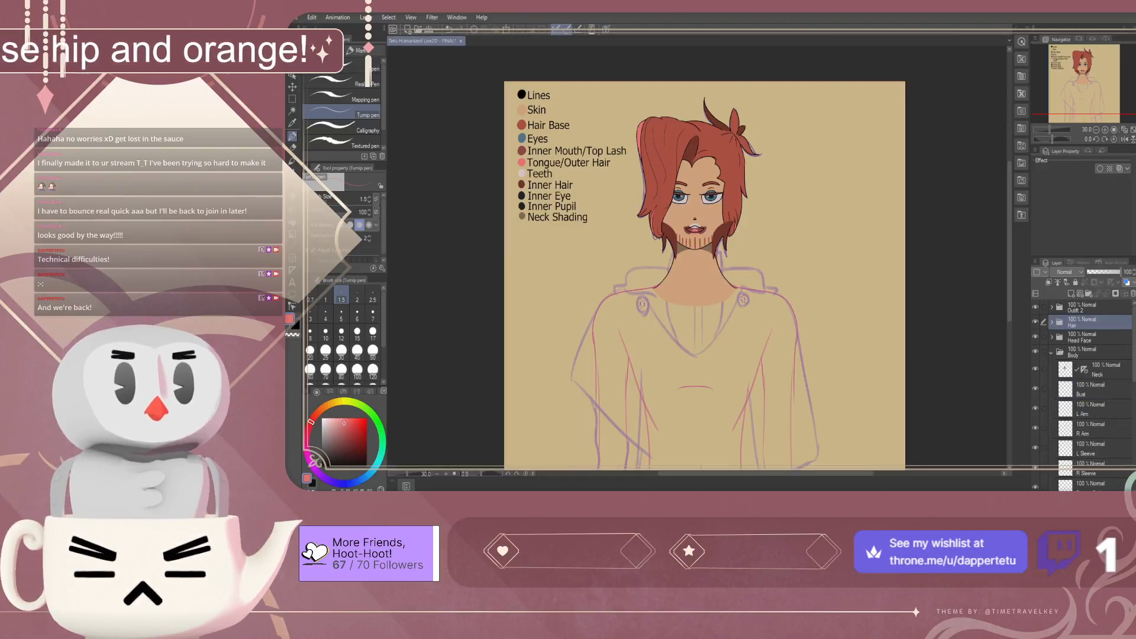
Hide the Draft Layers folder so the body sketch is not shown on the canvas
click(1088, 337)
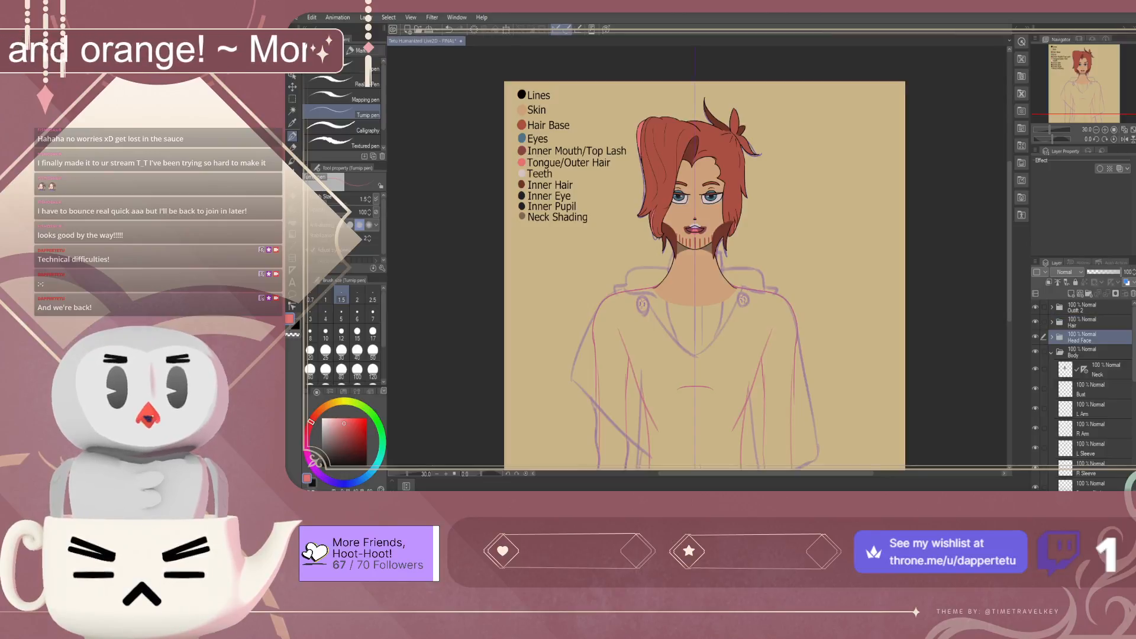
click(1088, 352)
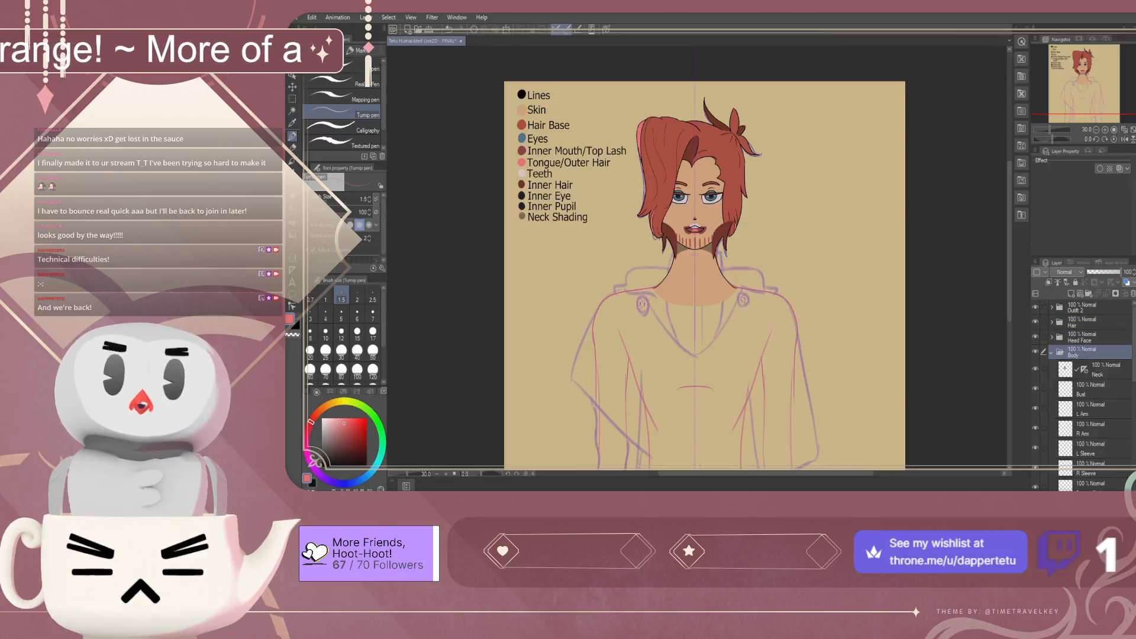
scroll(1082, 397, down, 5)
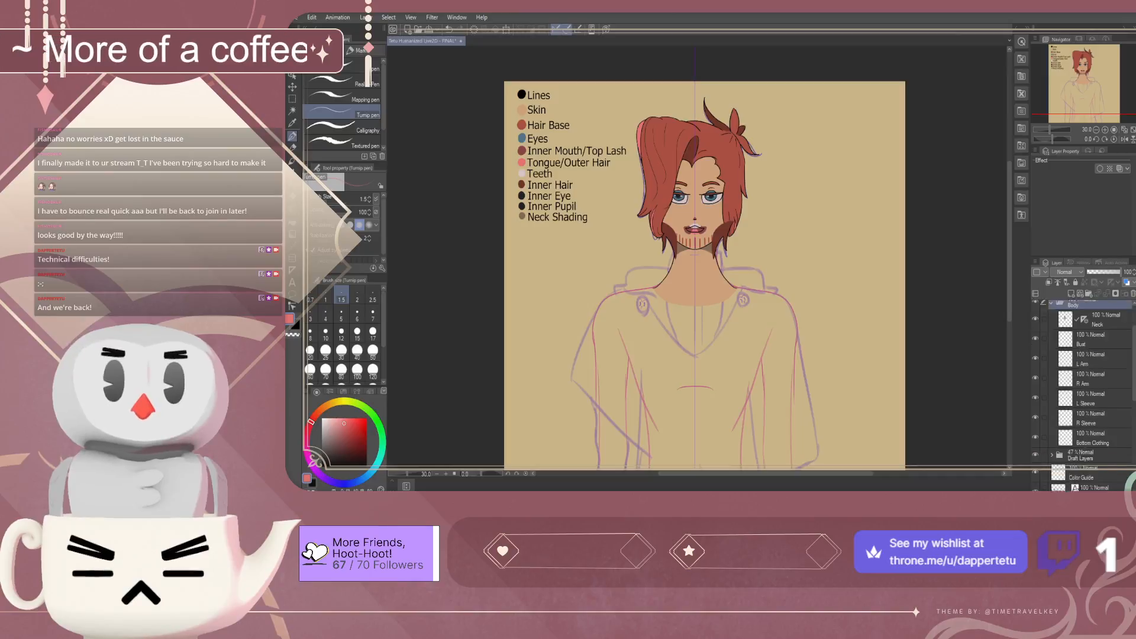
click(1035, 392)
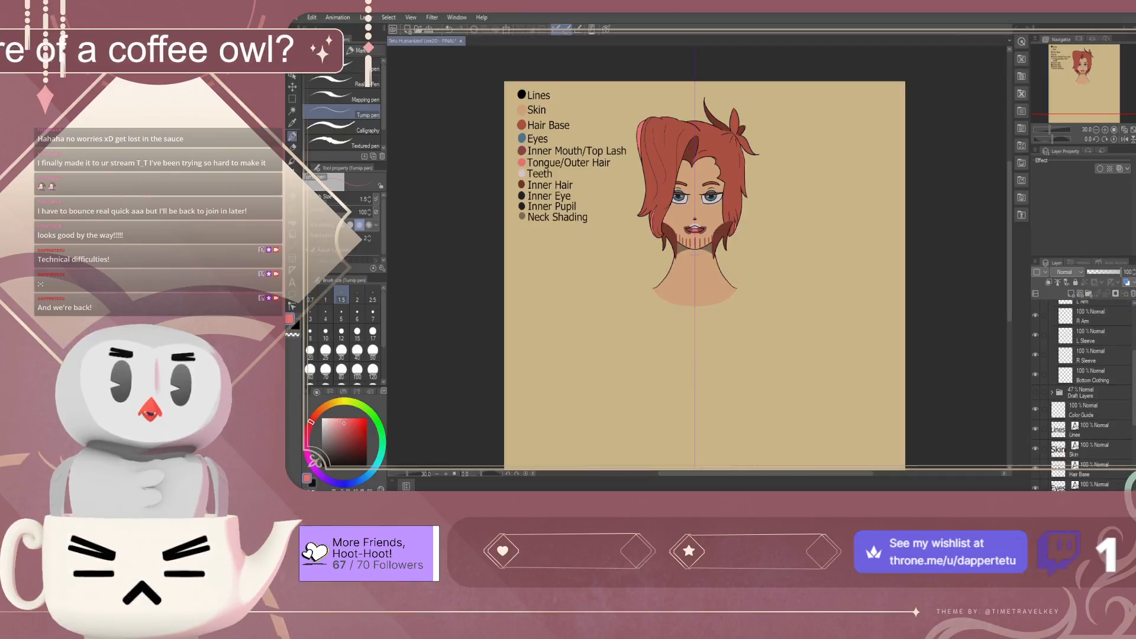
scroll(1083, 396, up, 5)
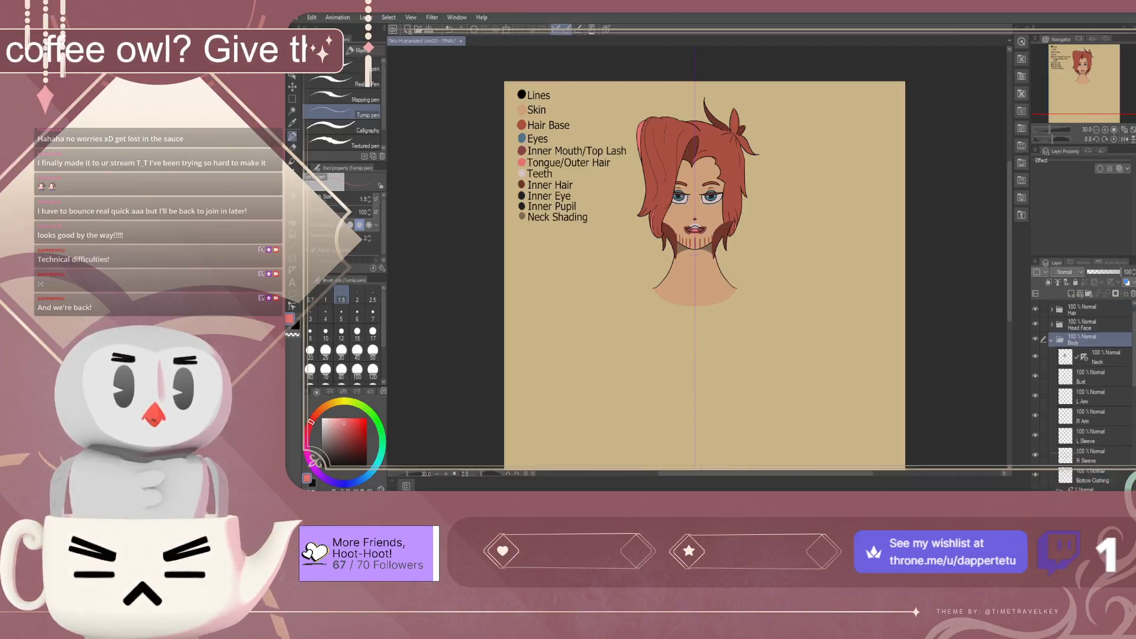
Remove the vertical symmetry ruler from the Neck layer and save the illustration with the Bust layer selected
click(1091, 389)
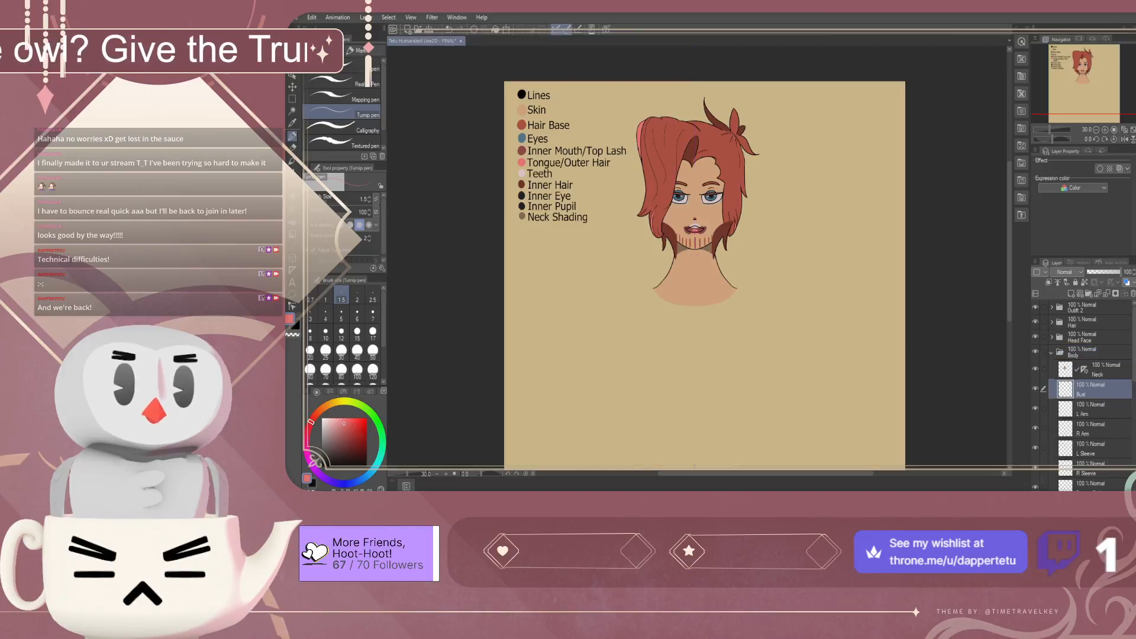
click(1100, 370)
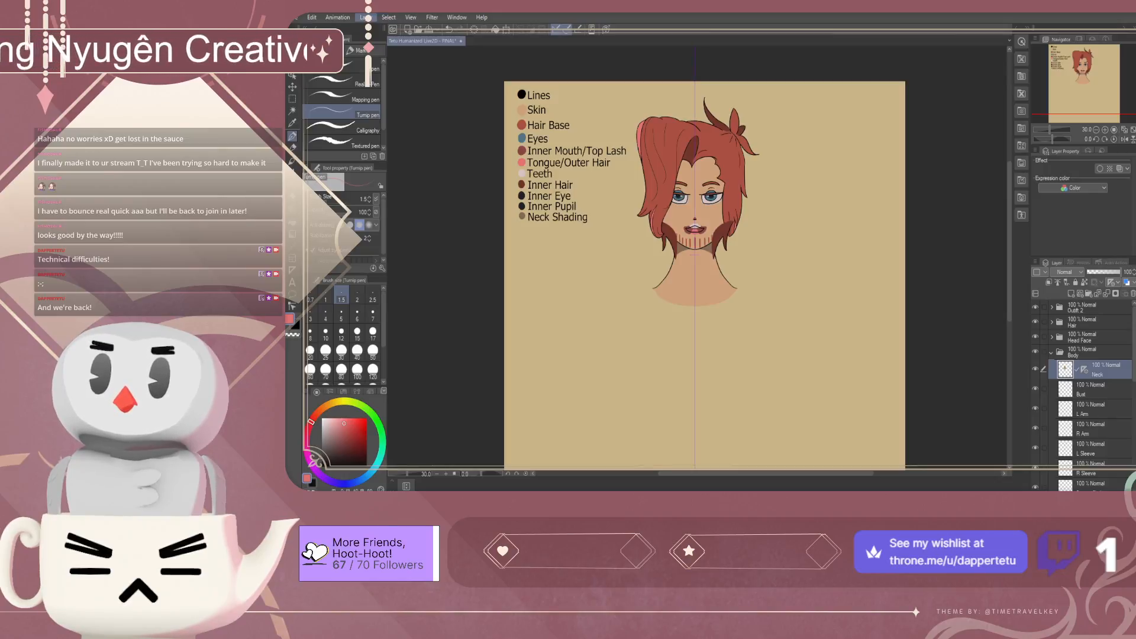
key(alt+bracketleft)
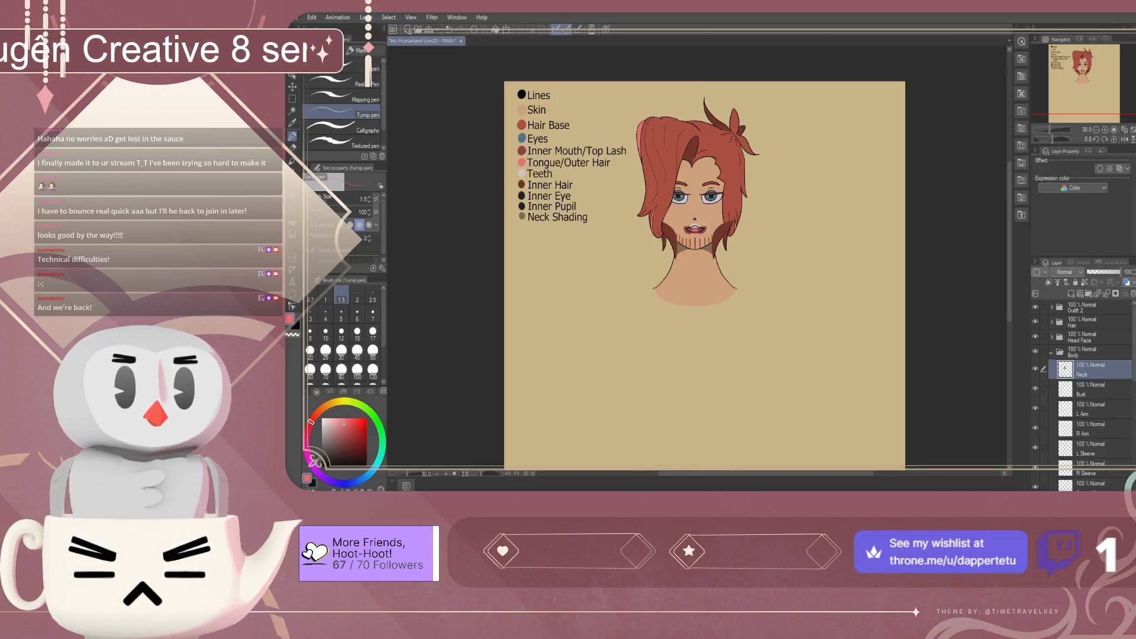
key(ctrl+s)
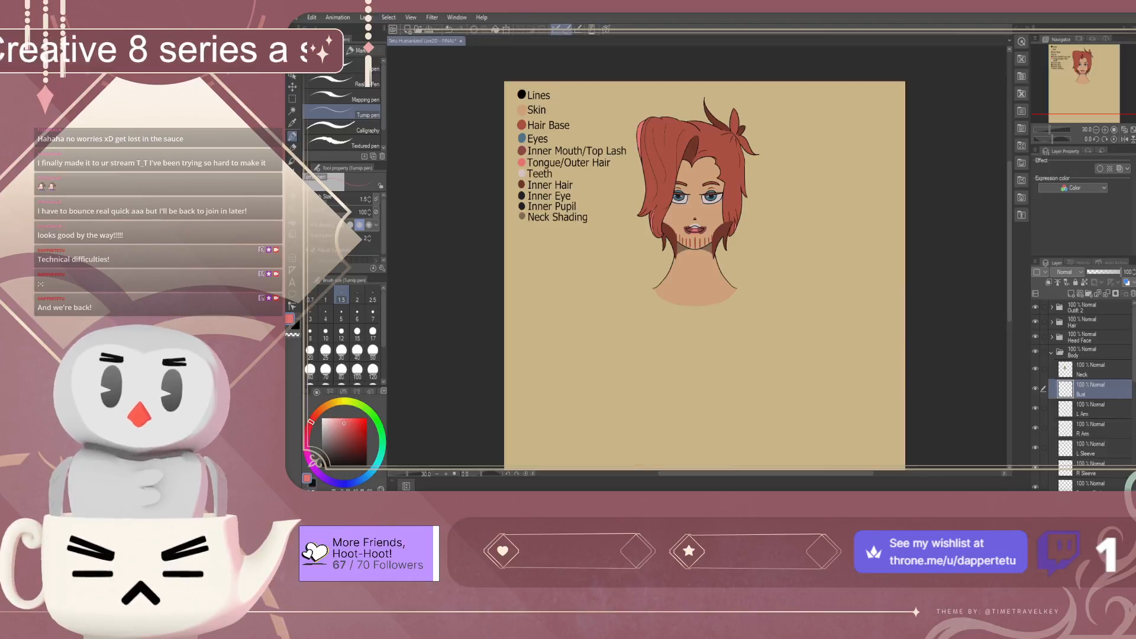
scroll(766, 233, down, 2)
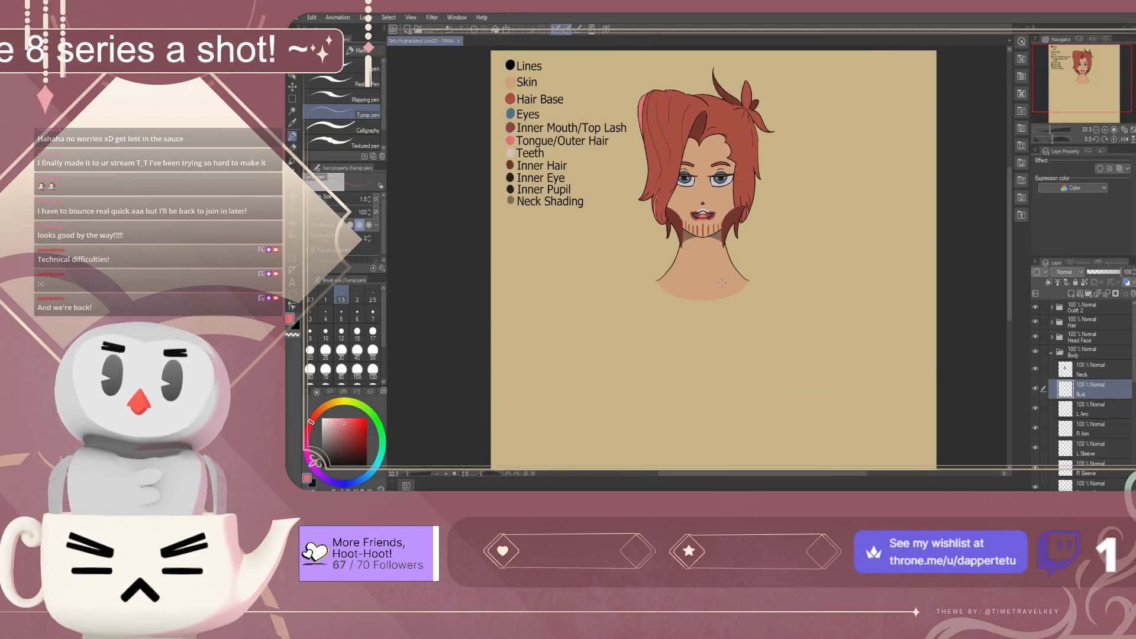
scroll(689, 201, up, 4)
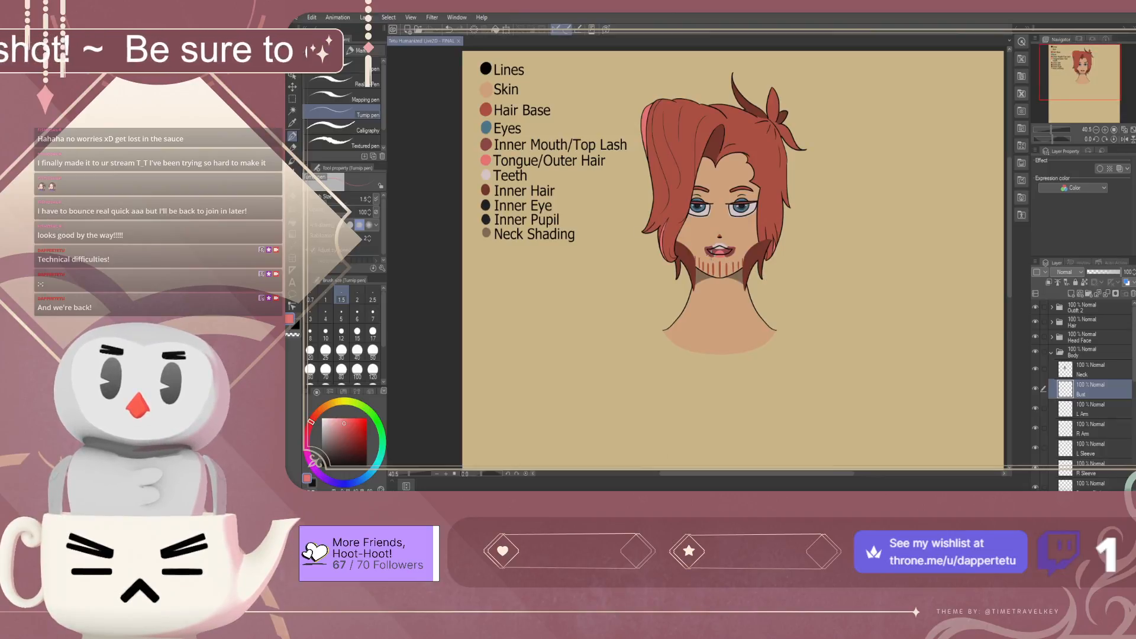
scroll(709, 201, up, 3)
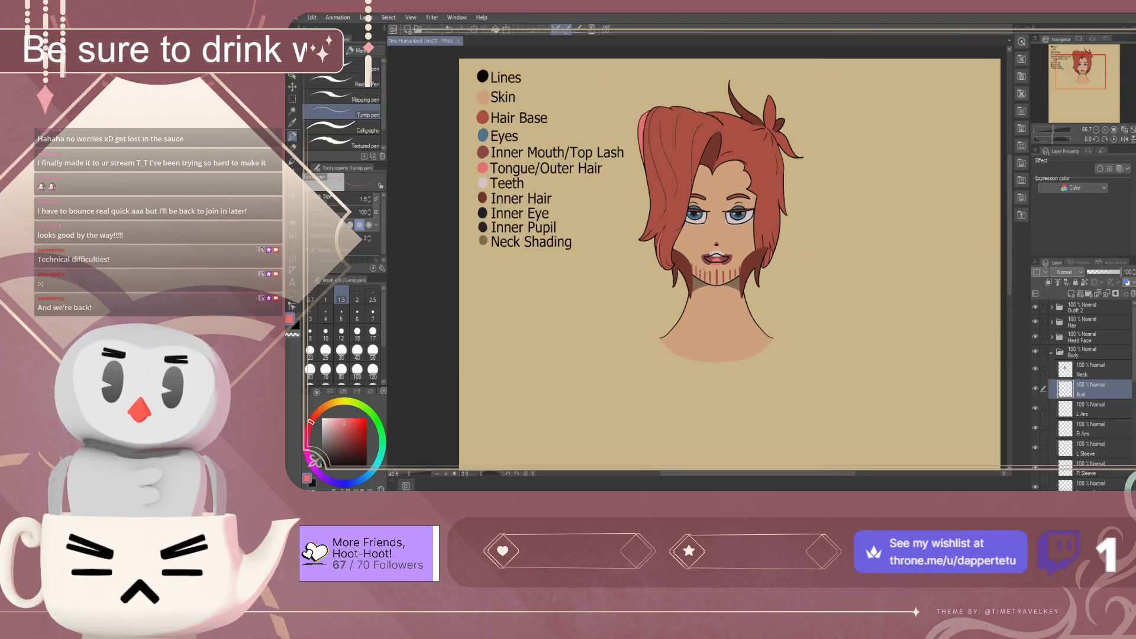
scroll(720, 330, down, 4)
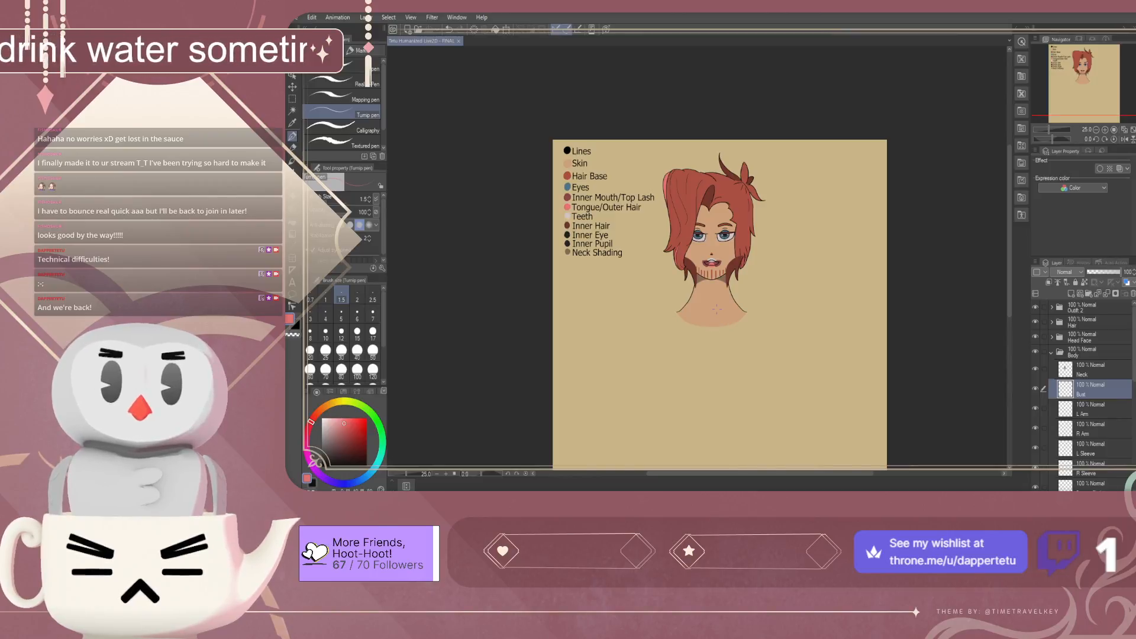
scroll(716, 308, up, 3)
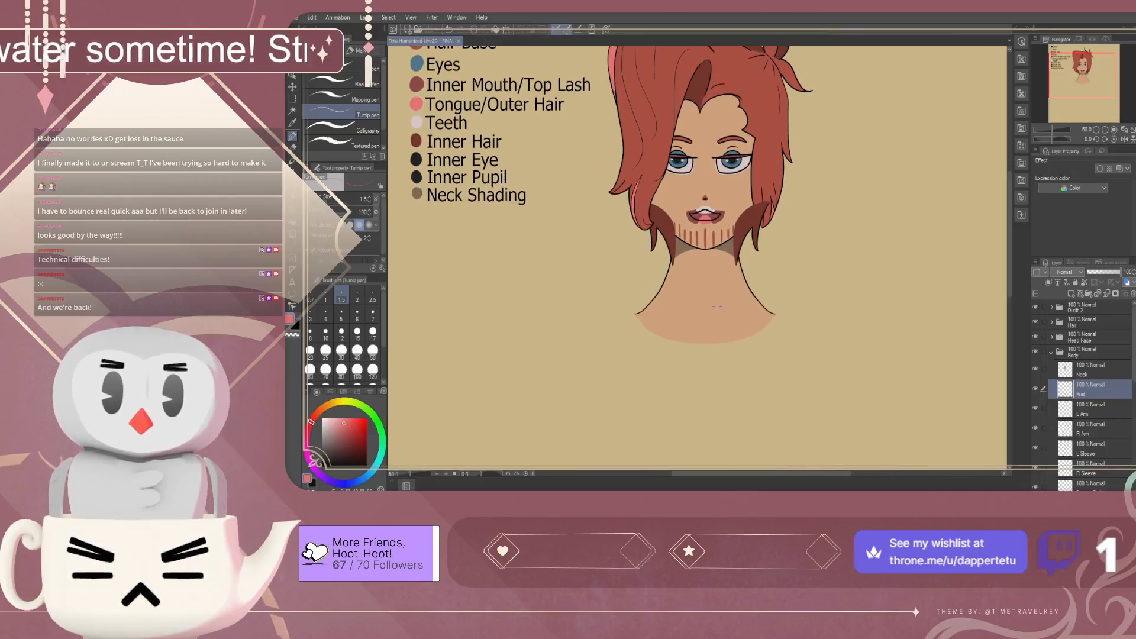
scroll(717, 307, down, 4)
scroll(716, 306, up, 1)
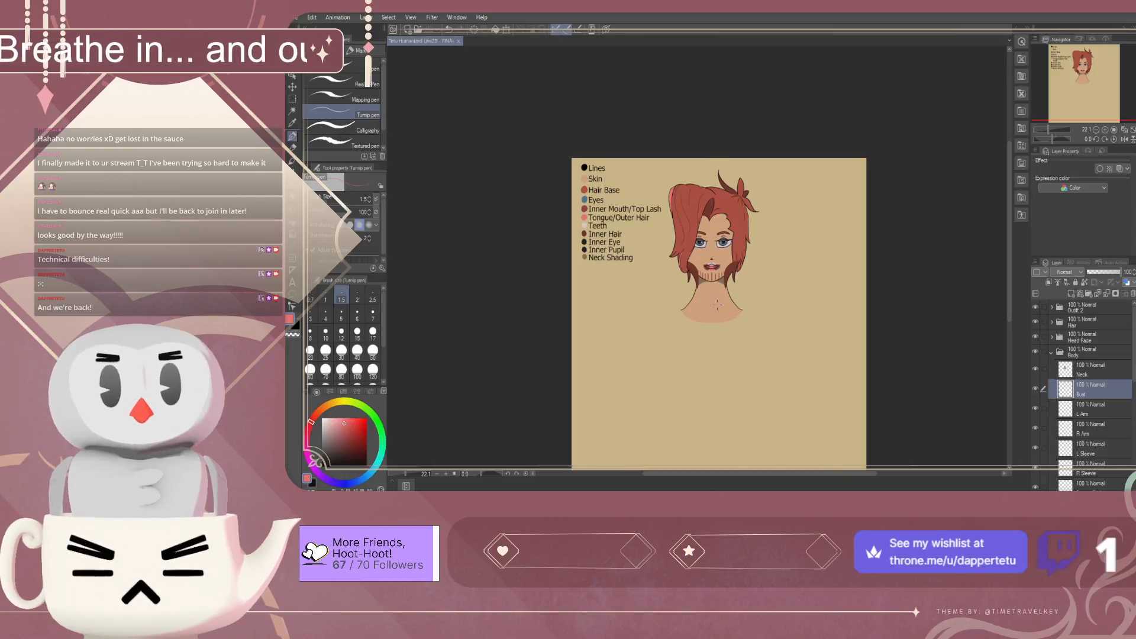
scroll(723, 355, down, 1)
scroll(732, 396, up, 2)
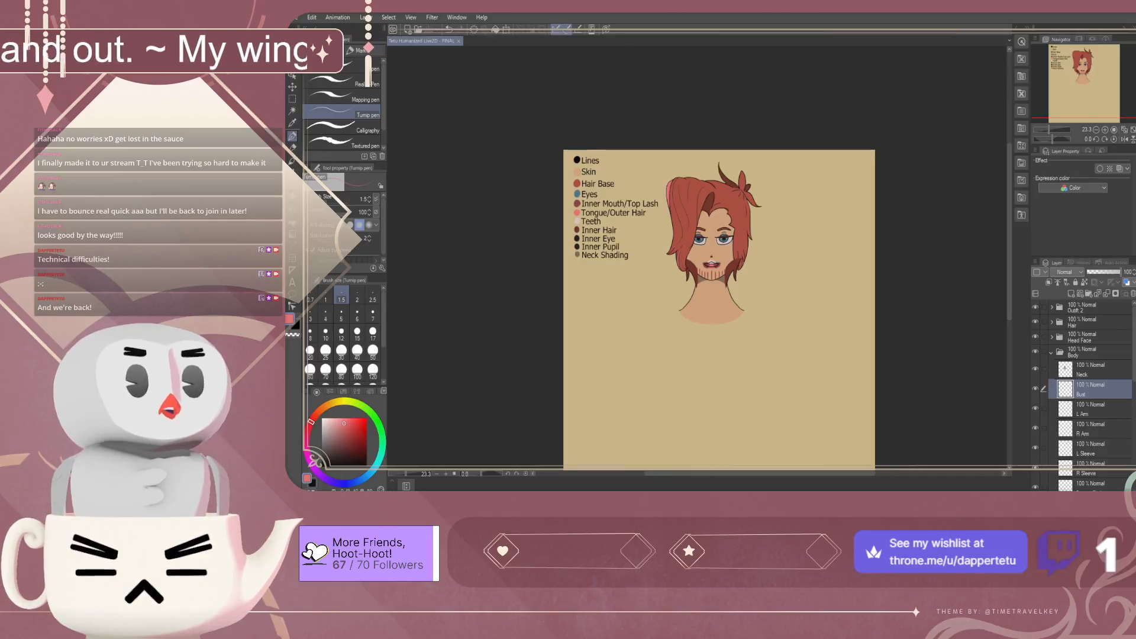
Show the Draft Layers folder again as a sketch reference for the bust
scroll(1082, 397, down, 4)
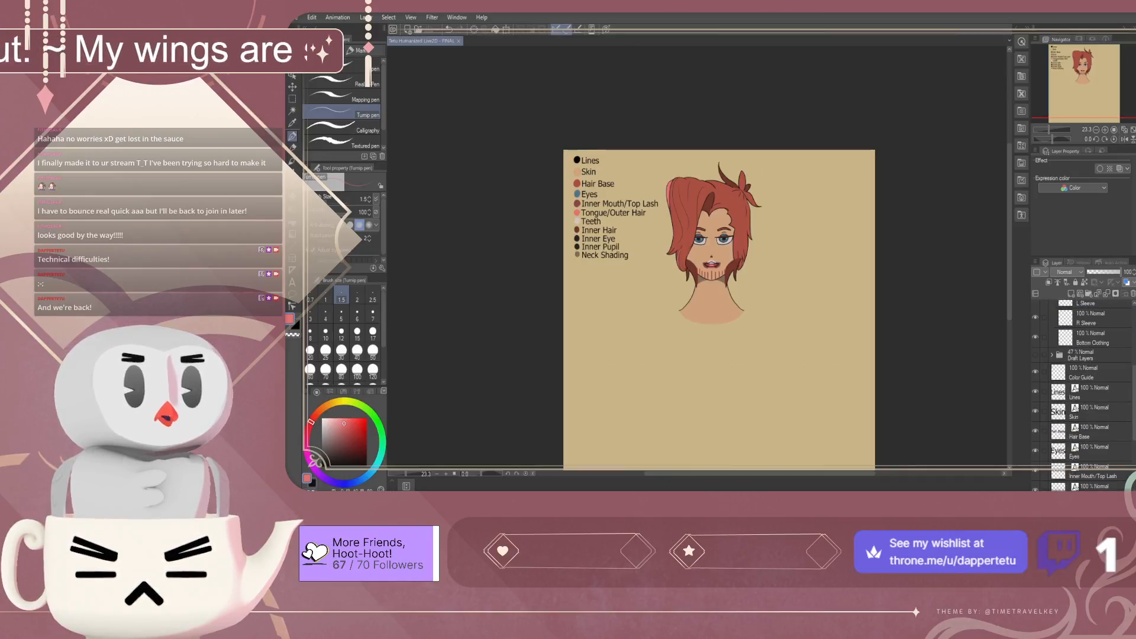
click(1035, 355)
scroll(1035, 356, up, 2)
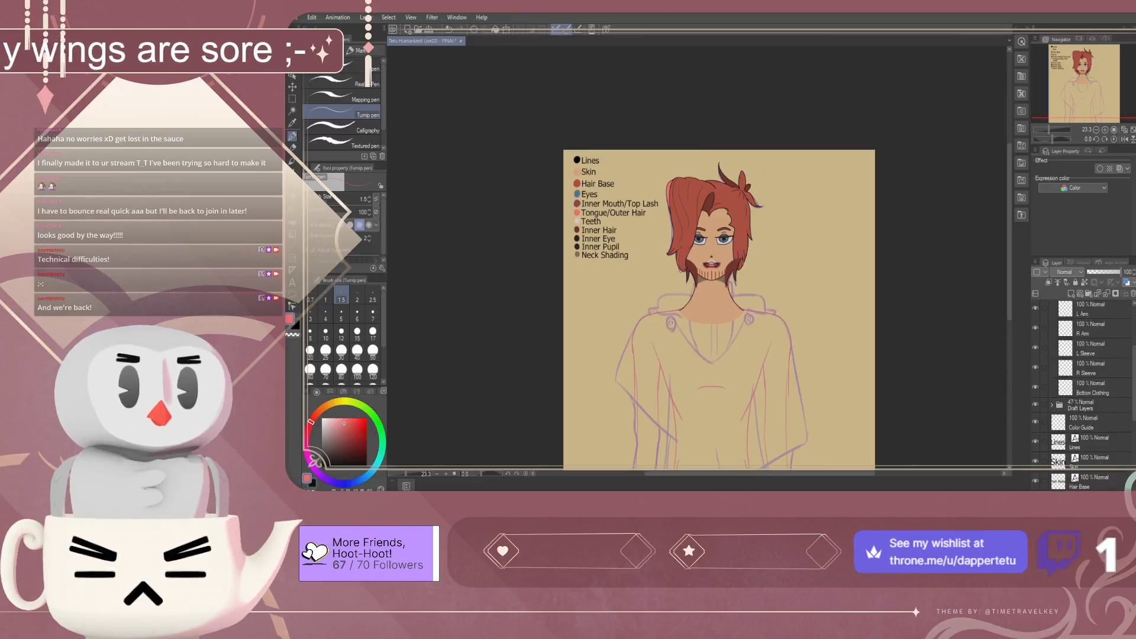
scroll(1082, 397, up, 1)
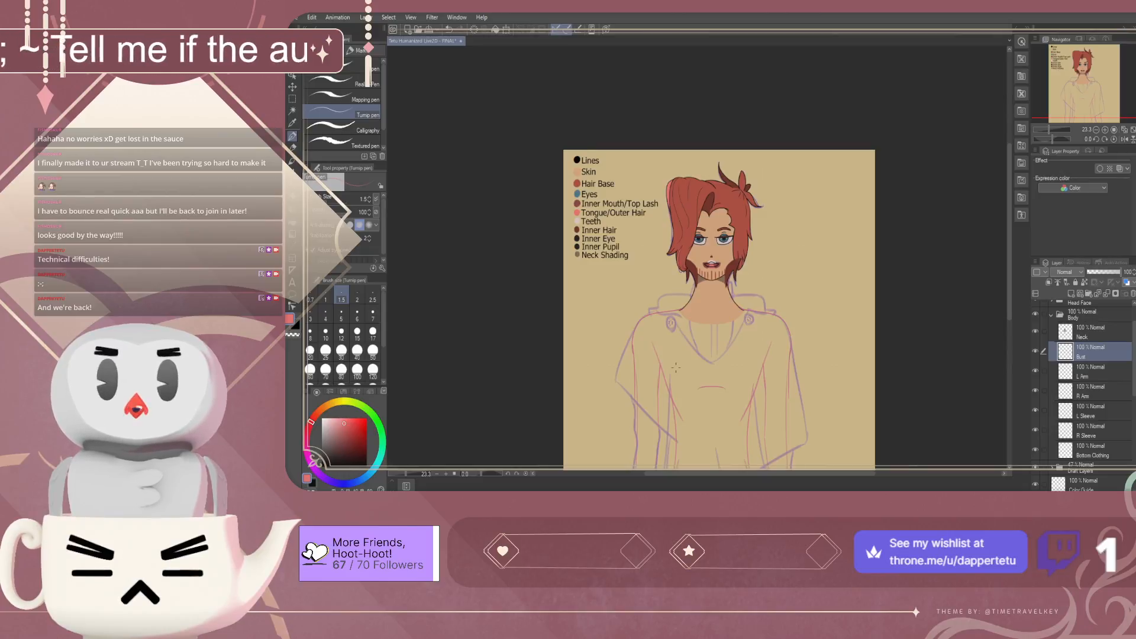
scroll(693, 445, up, 3)
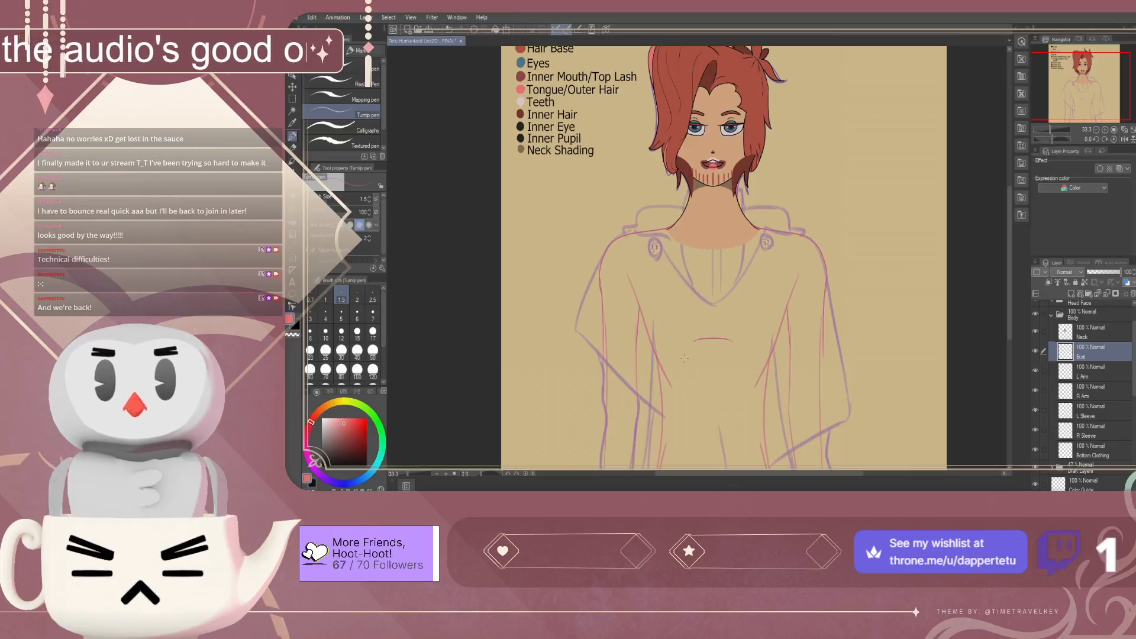
Set the Turnip pen's brush size to 7 for lining the bust
scroll(684, 358, down, 2)
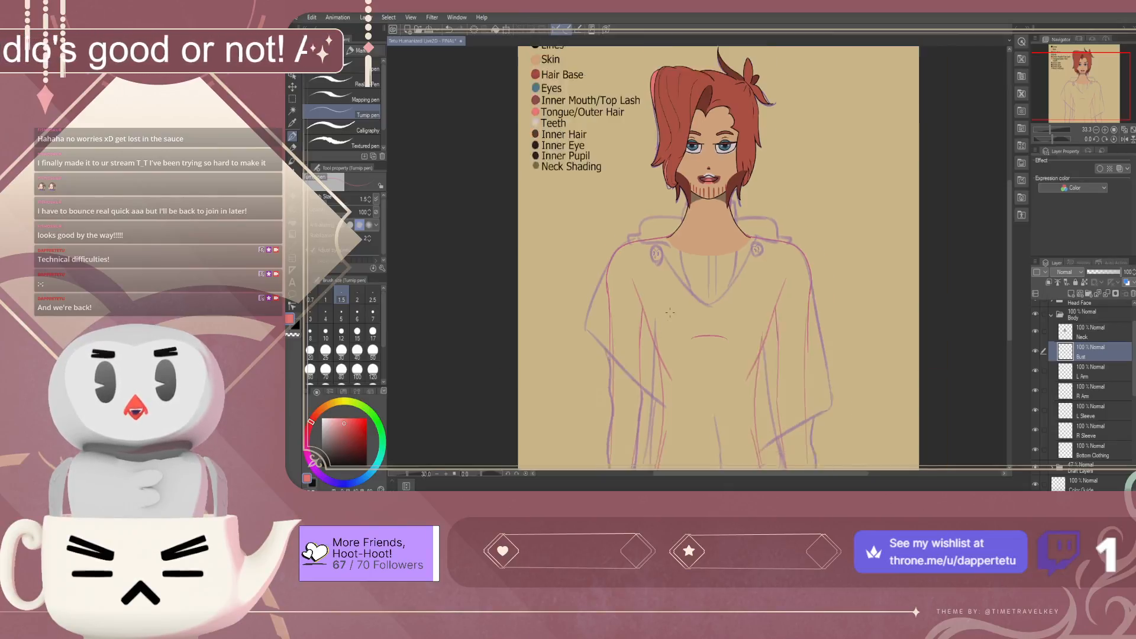
scroll(696, 368, up, 1)
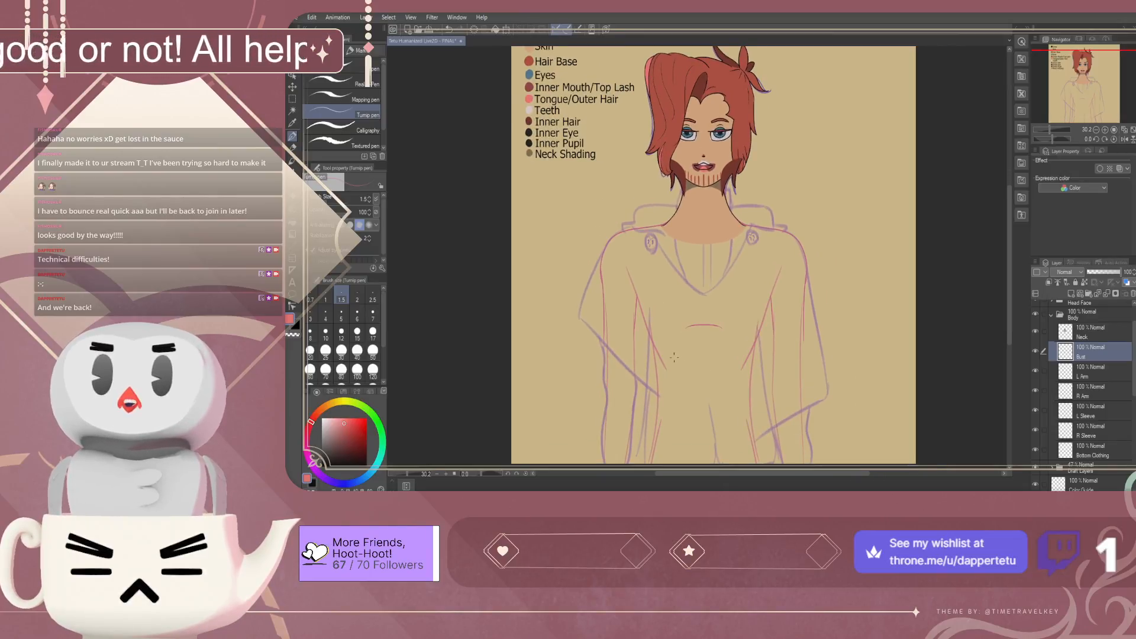
scroll(674, 357, down, 2)
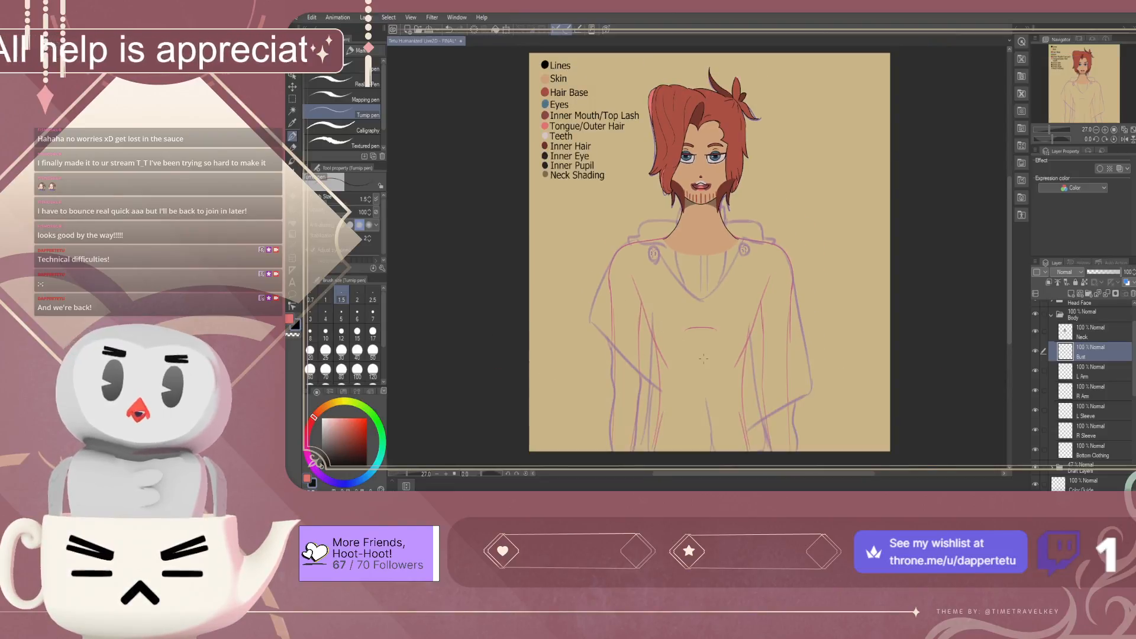
scroll(703, 358, up, 2)
scroll(703, 359, down, 2)
scroll(703, 358, up, 2)
scroll(693, 368, down, 2)
scroll(705, 351, up, 2)
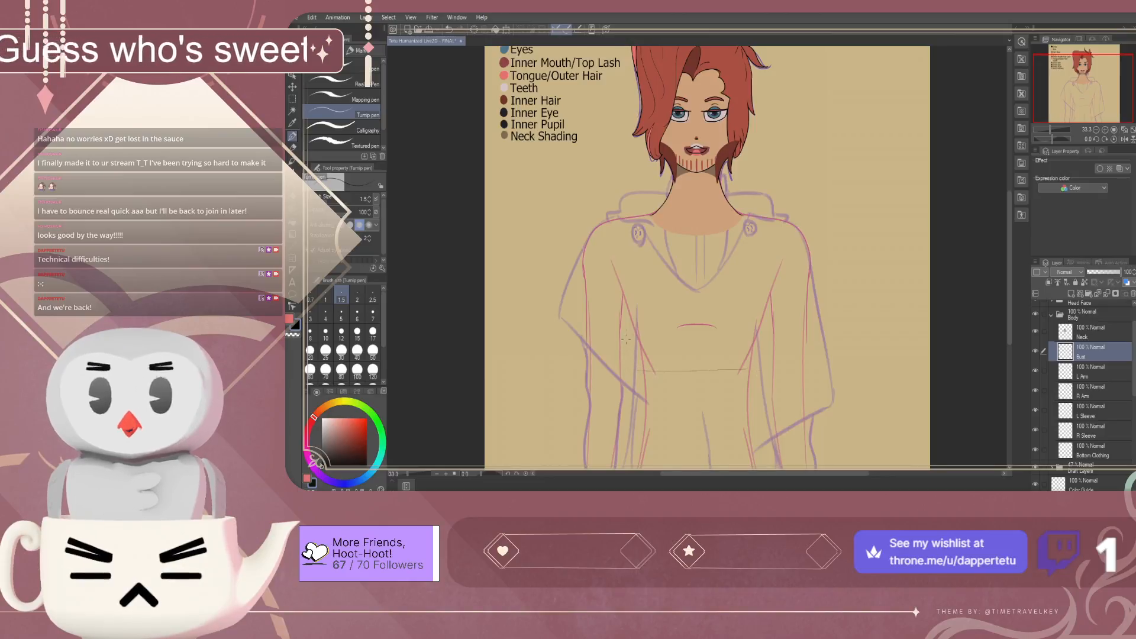
click(373, 313)
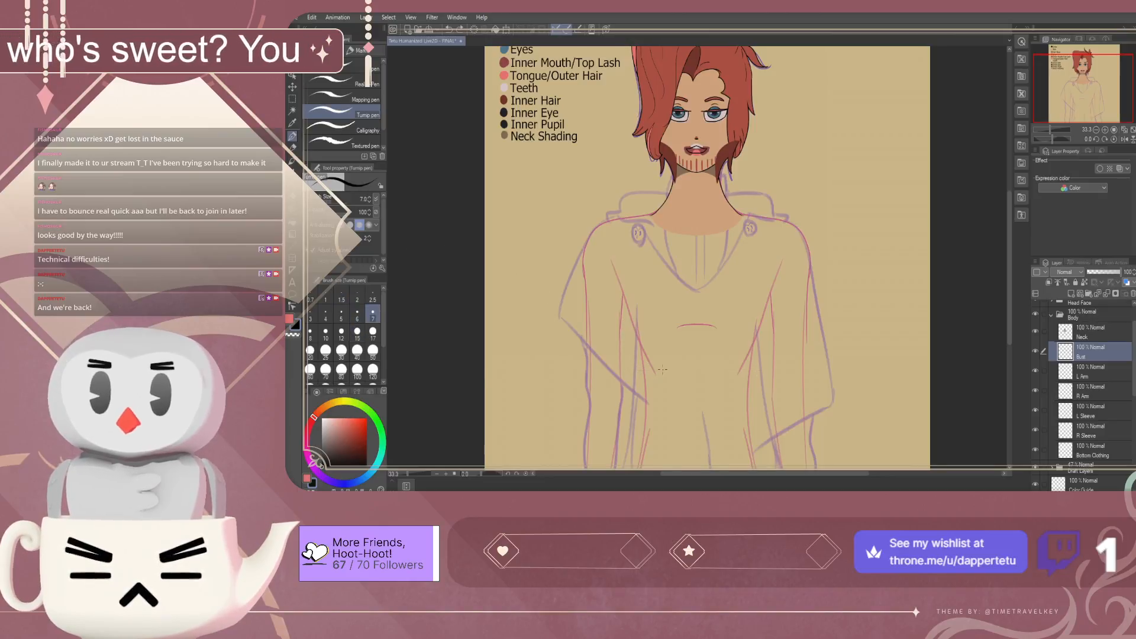
drag(635, 373, 749, 372)
mouse_move(636, 372)
mouse_down()
mouse_move(588, 227)
mouse_move(653, 208)
mouse_up()
mouse_move(737, 209)
mouse_down()
mouse_move(790, 236)
mouse_move(743, 385)
mouse_up()
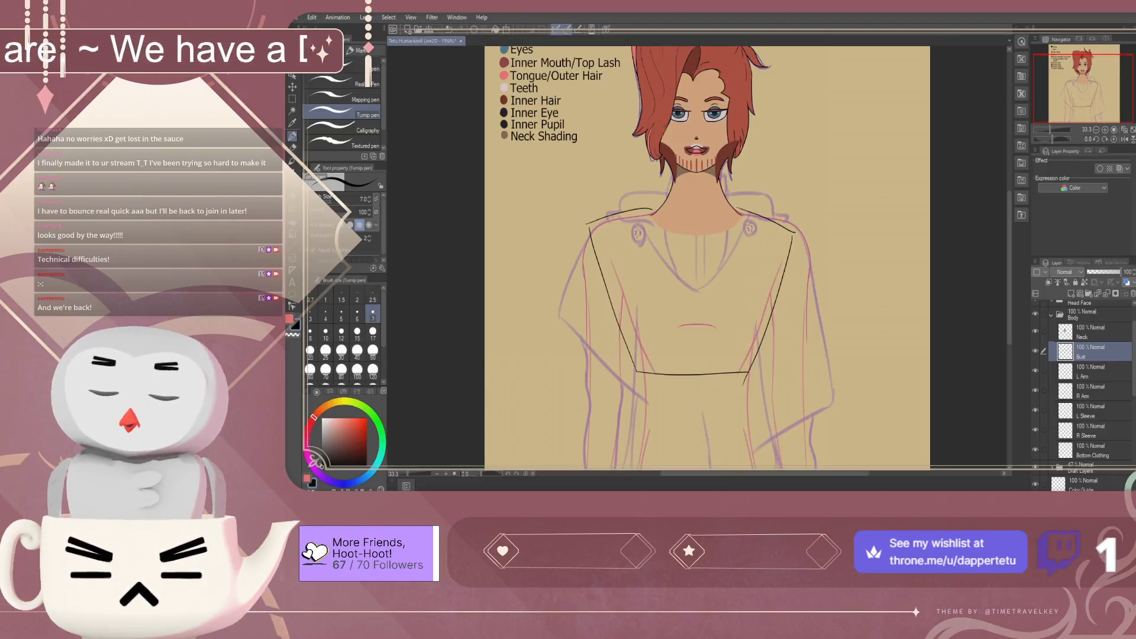
key(ctrl+z)
key(ctrl+z)
key(ctrl+z)
key(ctrl+z)
key(ctrl+z)
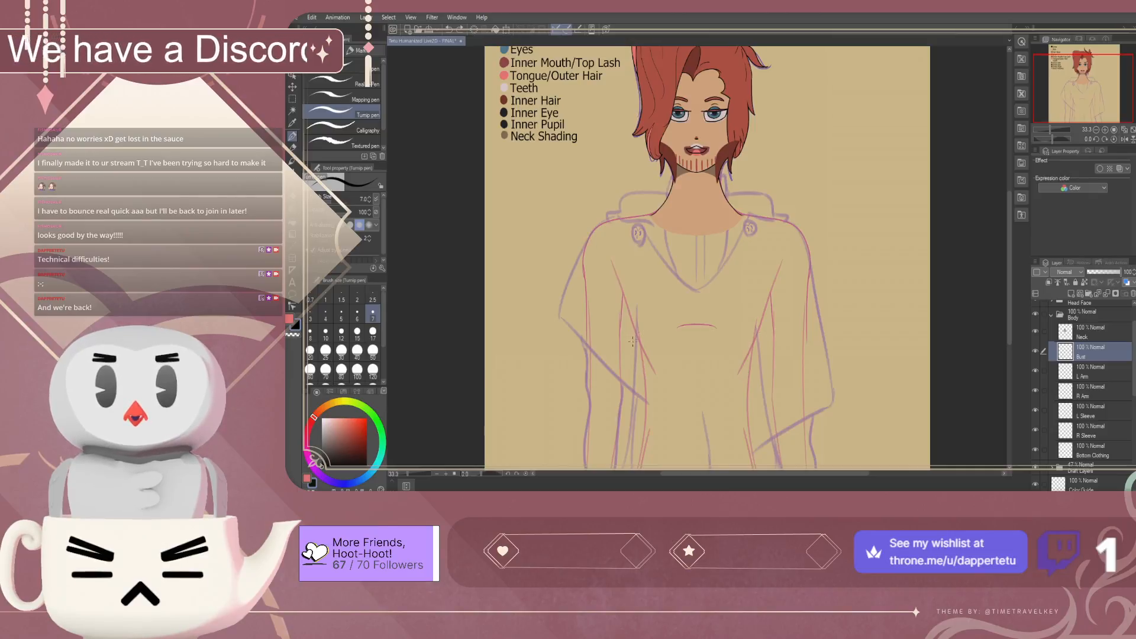
Ink the two sides of the torso on the Bust layer in black, from the waist up to the armpits along the sketch
drag(645, 370, 609, 262)
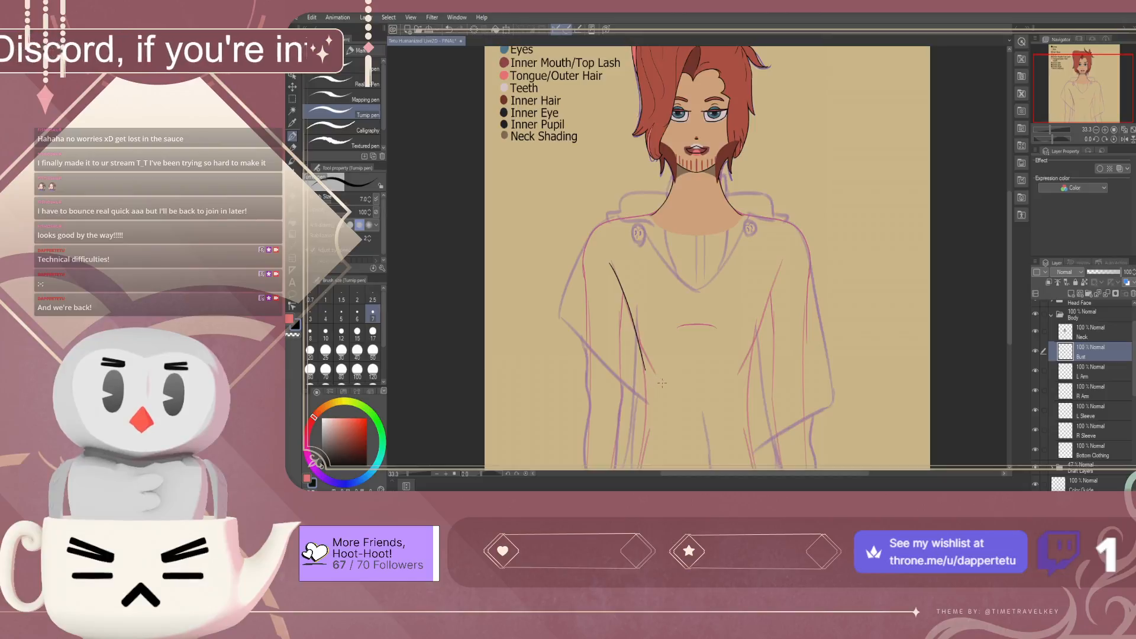
drag(751, 365, 791, 250)
key(ctrl+z)
drag(752, 367, 788, 251)
key(ctrl+z)
drag(752, 367, 788, 252)
key(ctrl+z)
drag(751, 371, 782, 263)
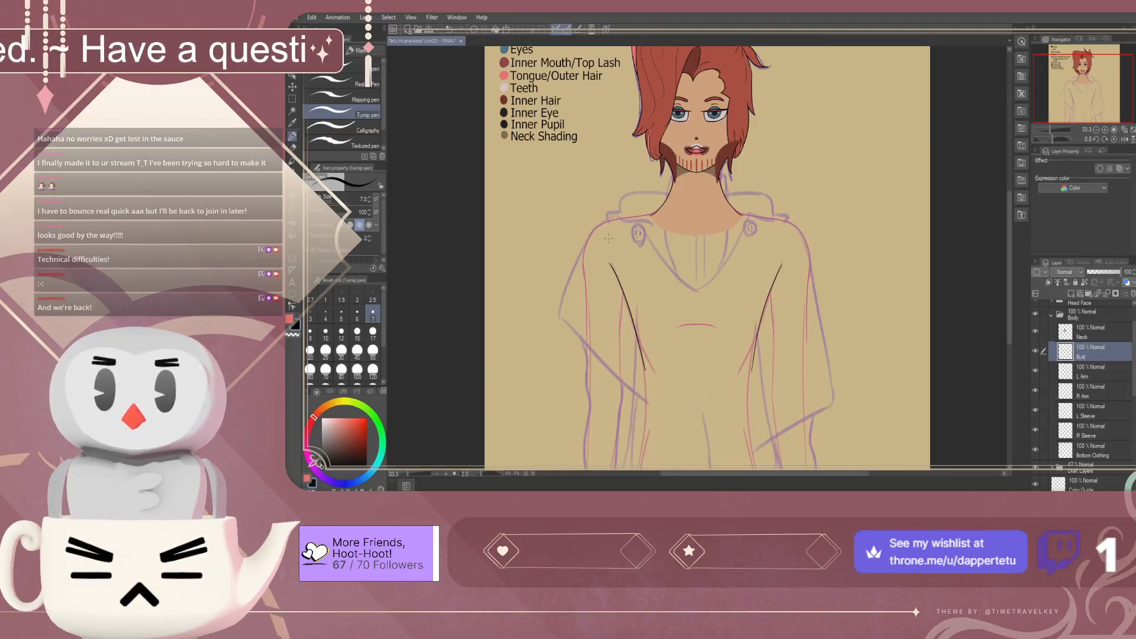
Ink the top of the shoulder on the viewer's left in black, joining it to the end of the neck line
scroll(607, 238, up, 3)
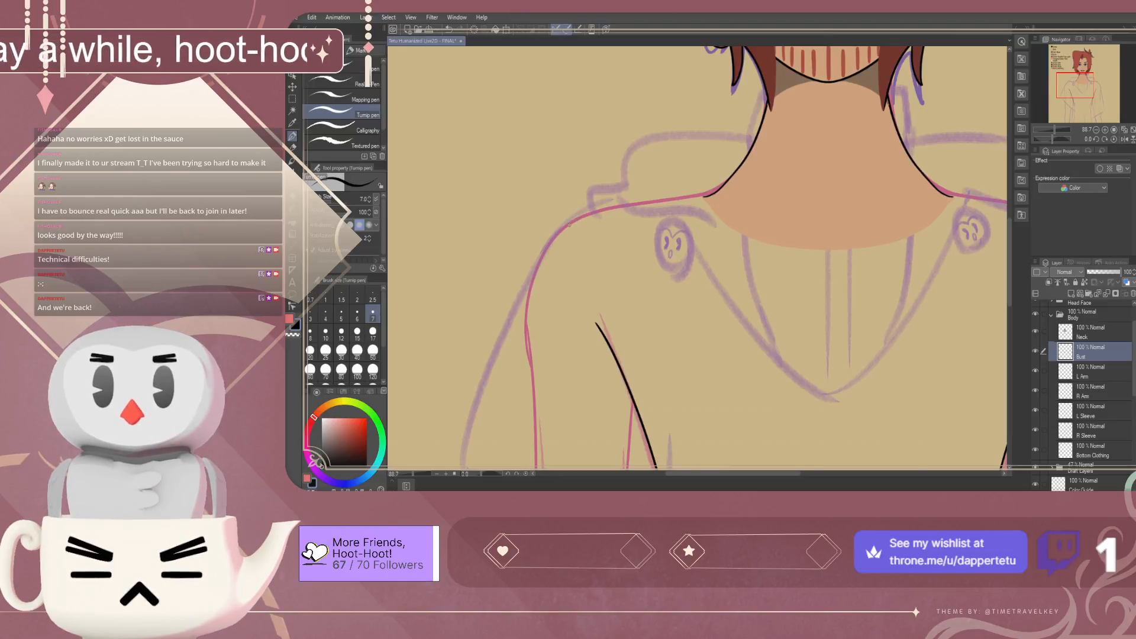
drag(567, 228, 701, 197)
key(ctrl+z)
drag(570, 222, 706, 196)
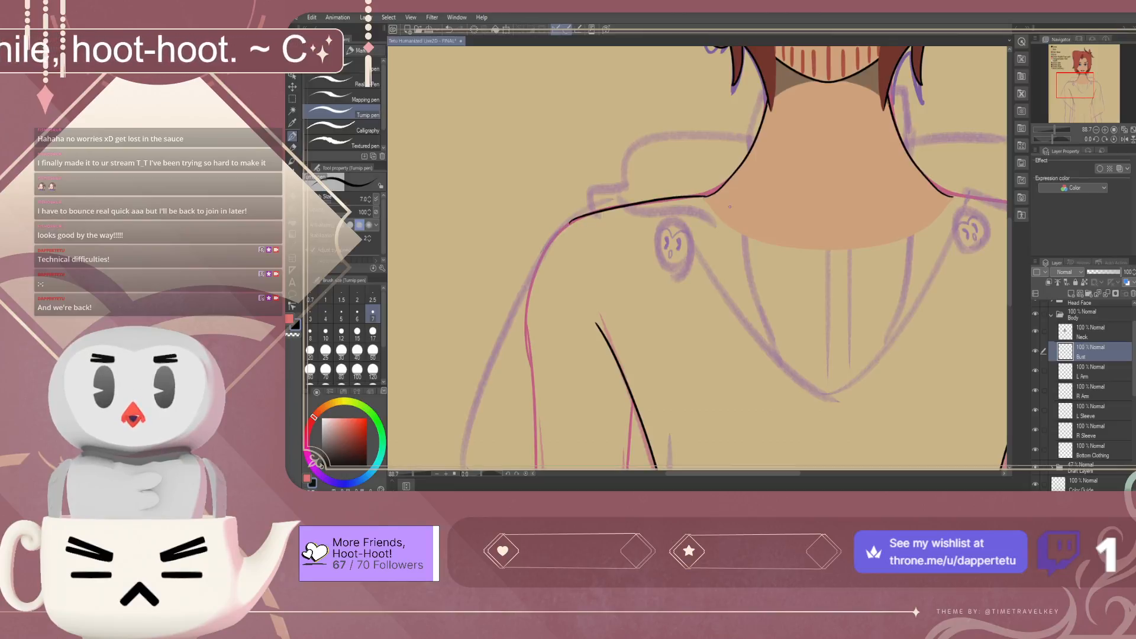
Ink the matching black shoulder line on the viewer's right, running outward from the end of the neck line along the sketch
scroll(695, 215, down, 8)
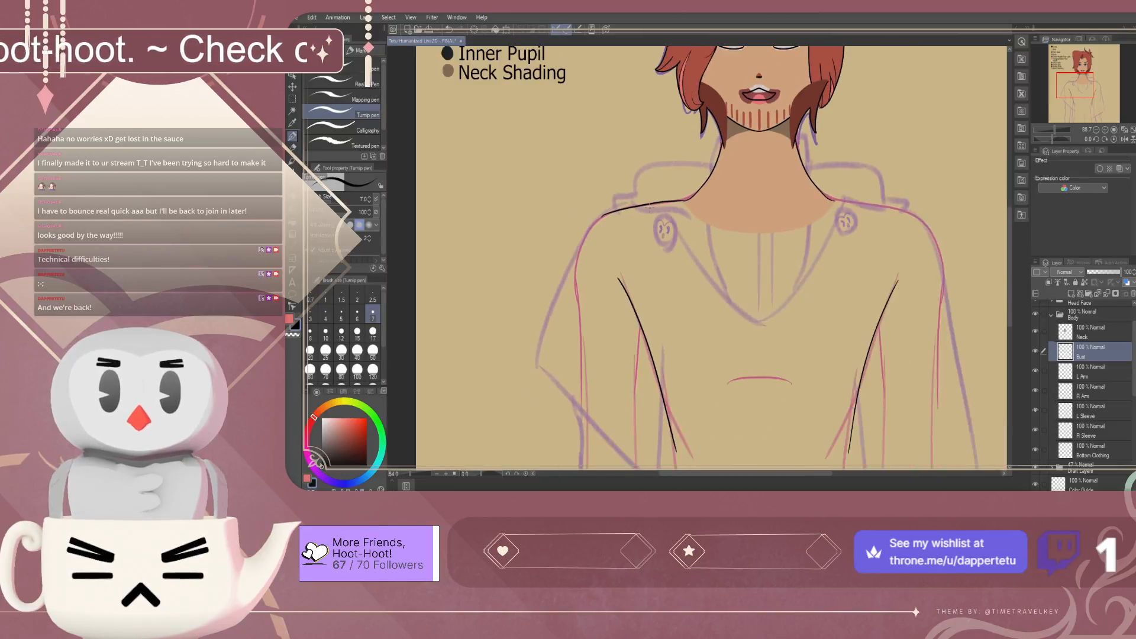
scroll(843, 217, up, 5)
scroll(843, 217, up, 5)
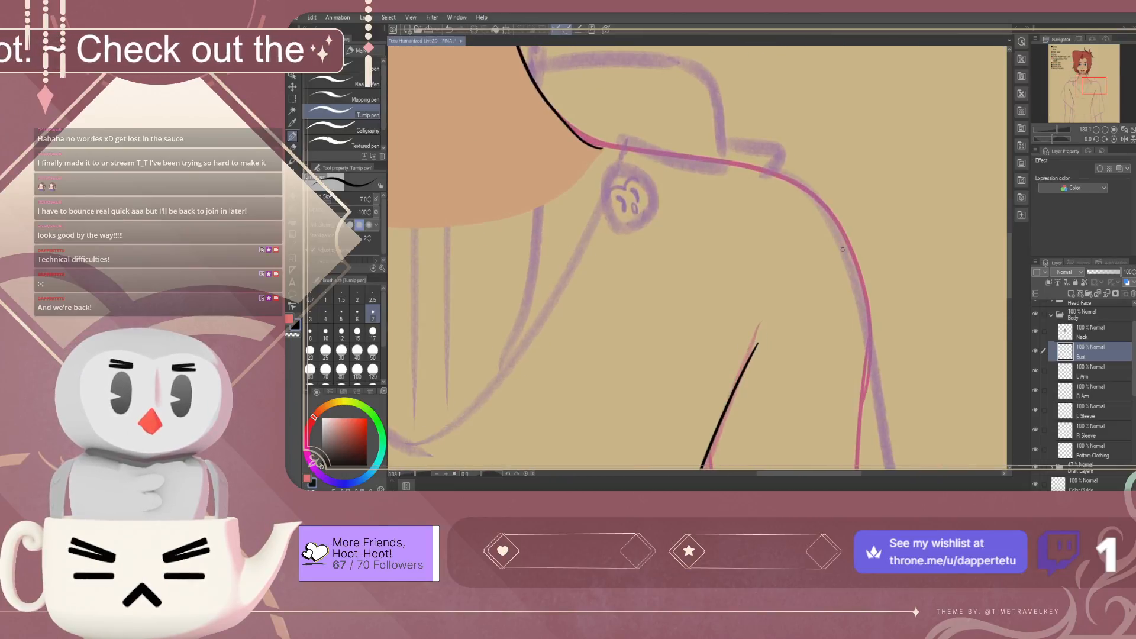
drag(597, 146, 802, 172)
key(ctrl+z)
mouse_move(597, 146)
mouse_down()
mouse_move(662, 149)
mouse_move(793, 188)
mouse_up()
key(ctrl+z)
drag(596, 146, 824, 196)
key(ctrl+z)
drag(599, 146, 820, 192)
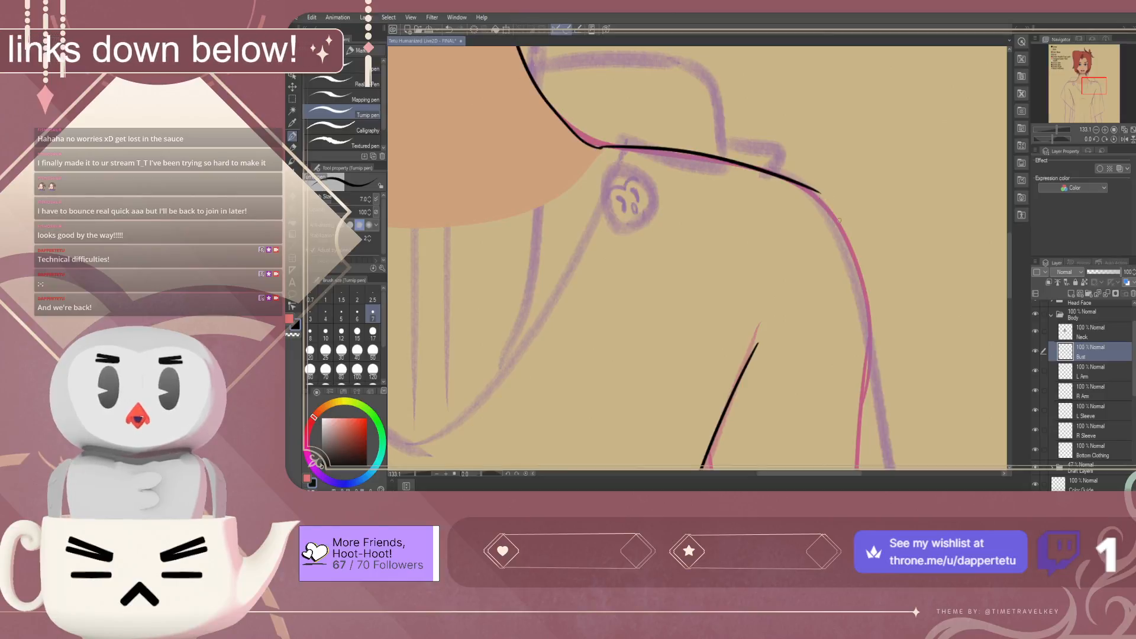
Sample the neck's skin color and draw a curve closing the gap between the viewer's-left torso line and shoulder line
scroll(781, 194, down, 8)
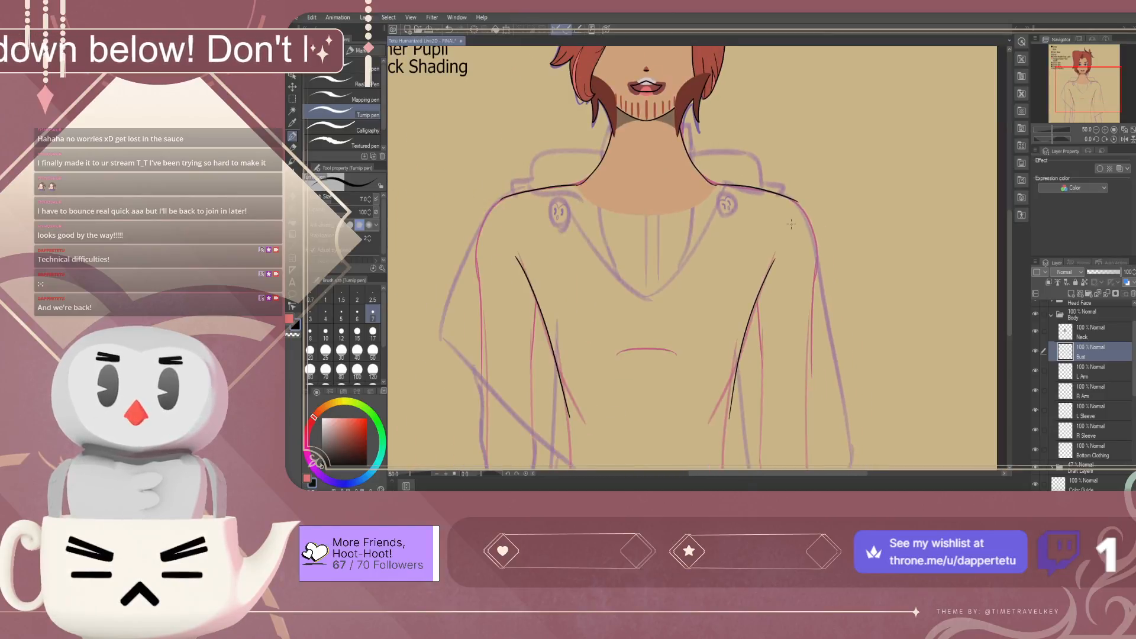
scroll(715, 215, up, 4)
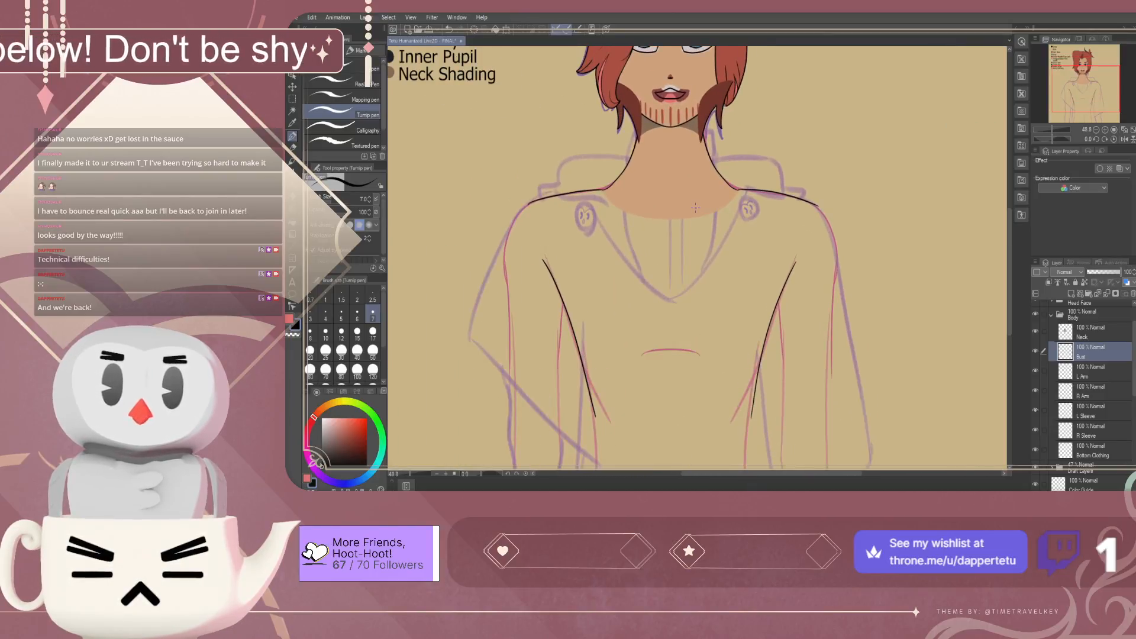
scroll(625, 209, down, 3)
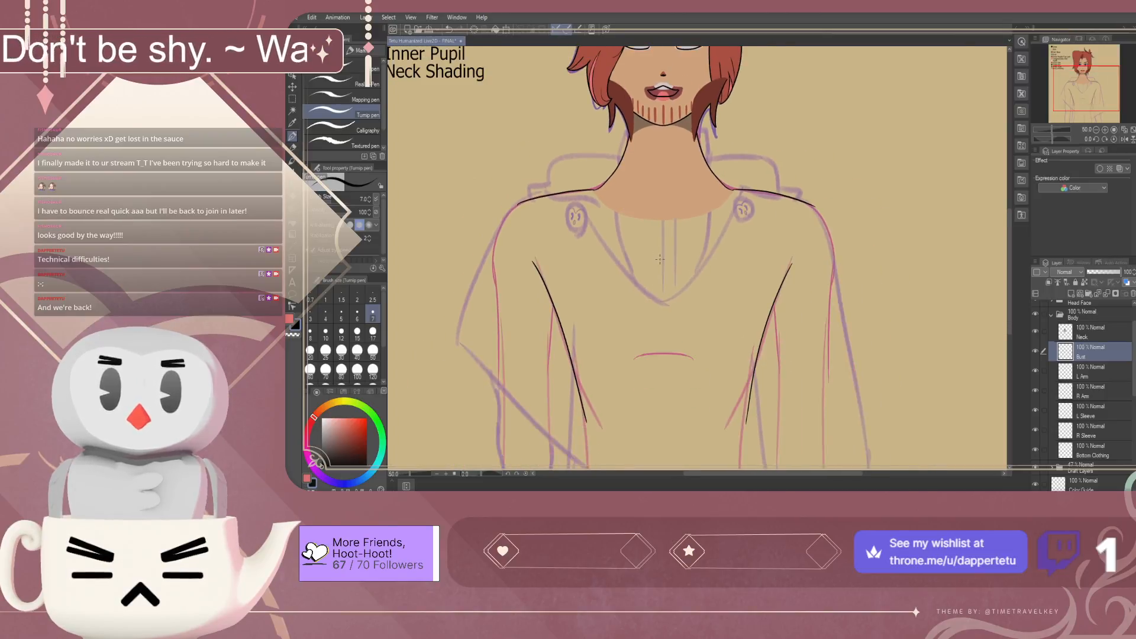
alt+click(654, 212)
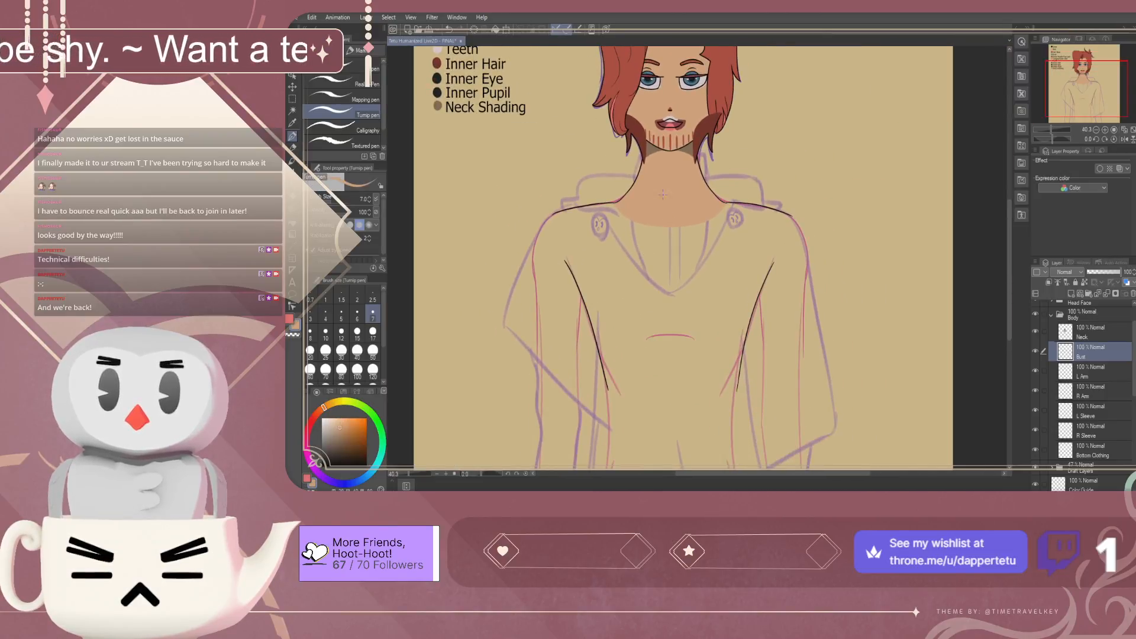
scroll(643, 288, up, 2)
scroll(628, 297, down, 3)
scroll(628, 297, up, 5)
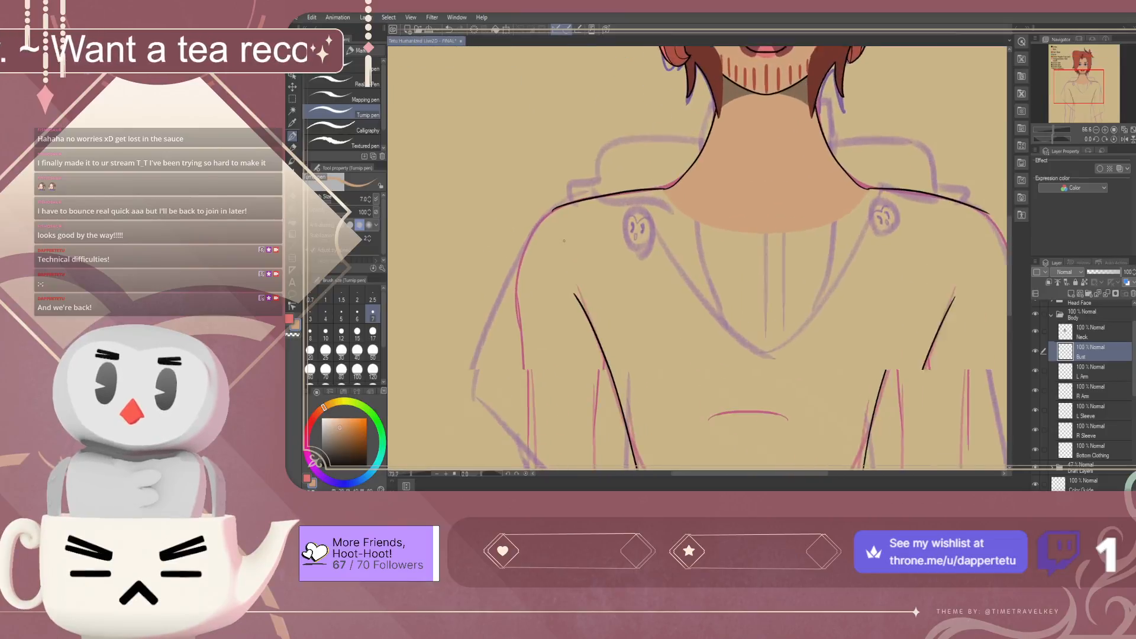
scroll(588, 277, up, 1)
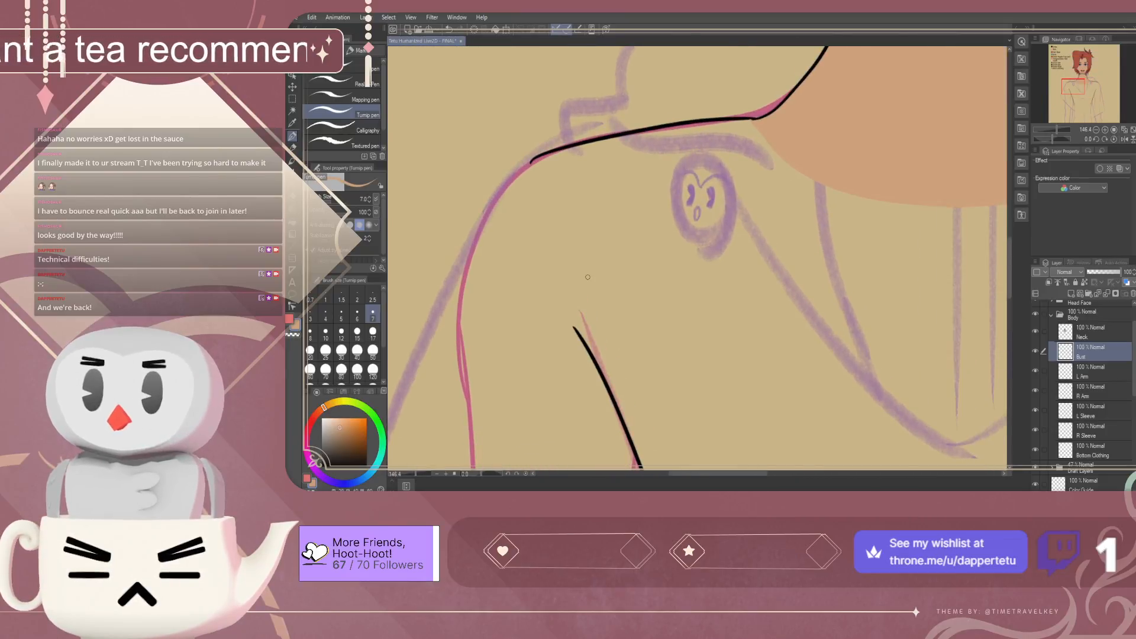
drag(572, 324, 537, 210)
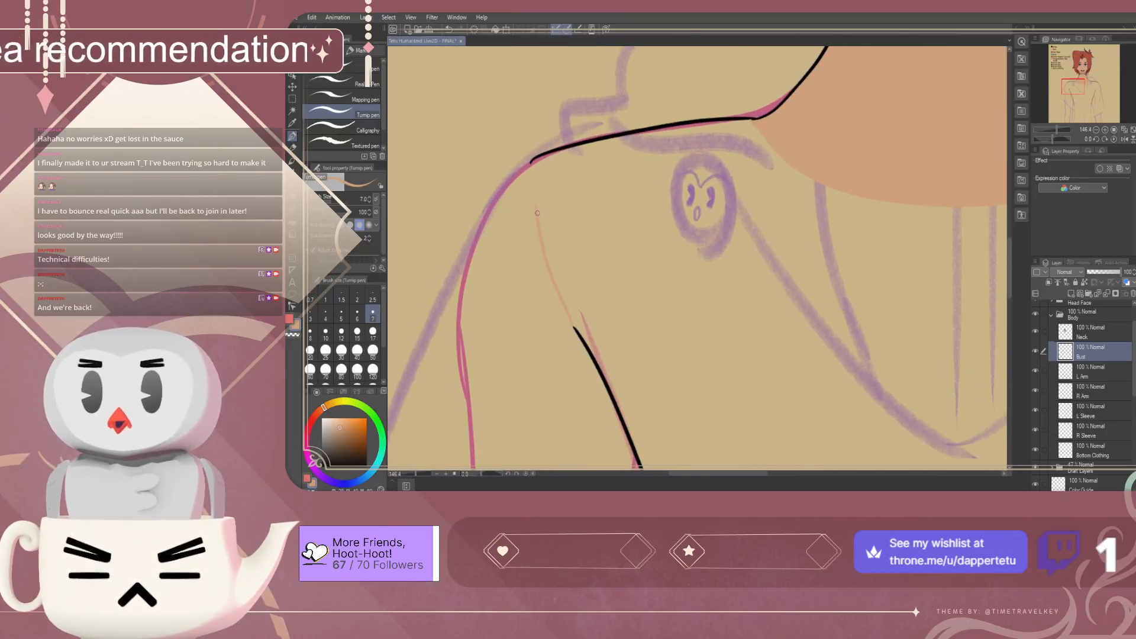
key(ctrl+z)
mouse_move(573, 322)
mouse_down()
mouse_move(540, 213)
mouse_move(538, 189)
mouse_up()
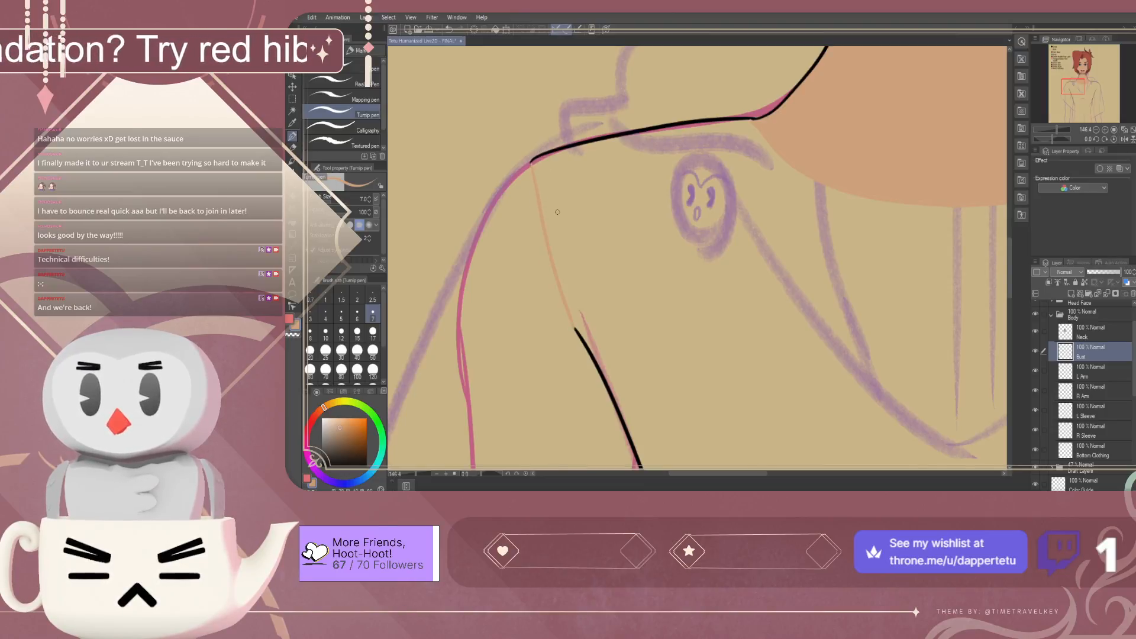
Extend the viewer's-right torso line upward toward the shoulder with a skin-colored stroke
scroll(558, 212, down, 3)
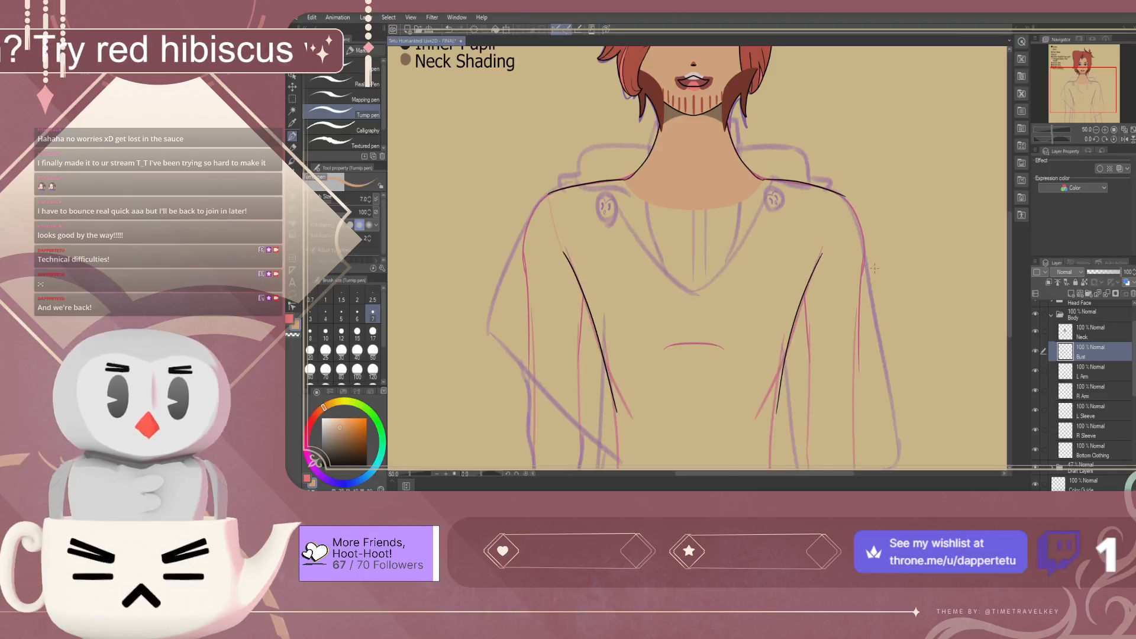
scroll(846, 225, up, 1)
scroll(845, 225, up, 5)
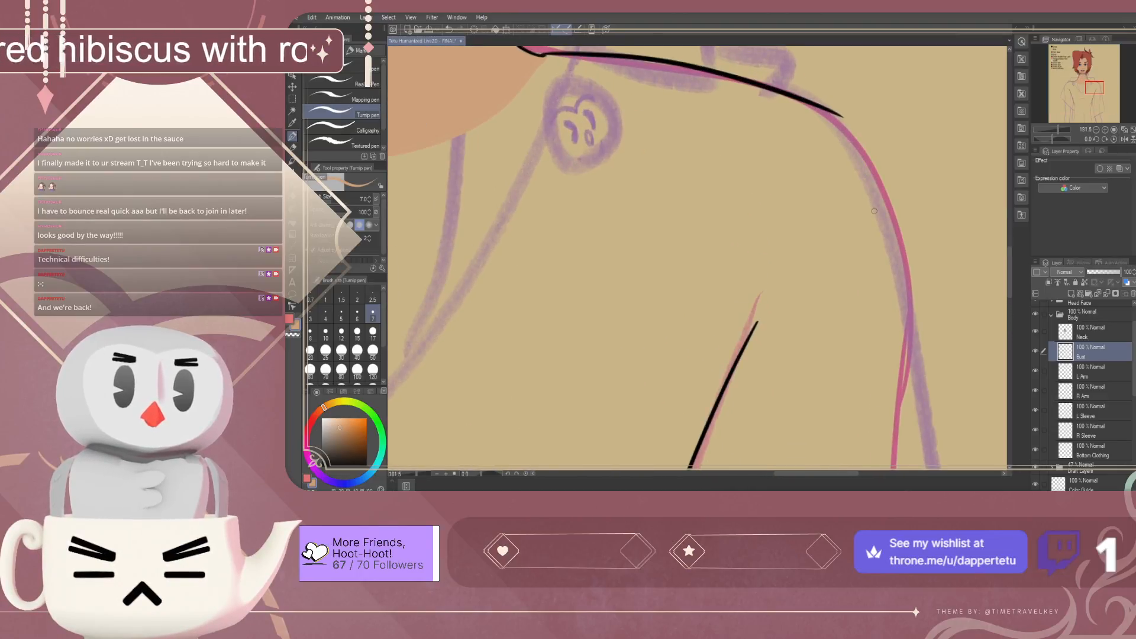
drag(759, 320, 838, 148)
key(ctrl+z)
drag(758, 320, 821, 149)
key(ctrl+z)
drag(758, 319, 827, 162)
key(ctrl+z)
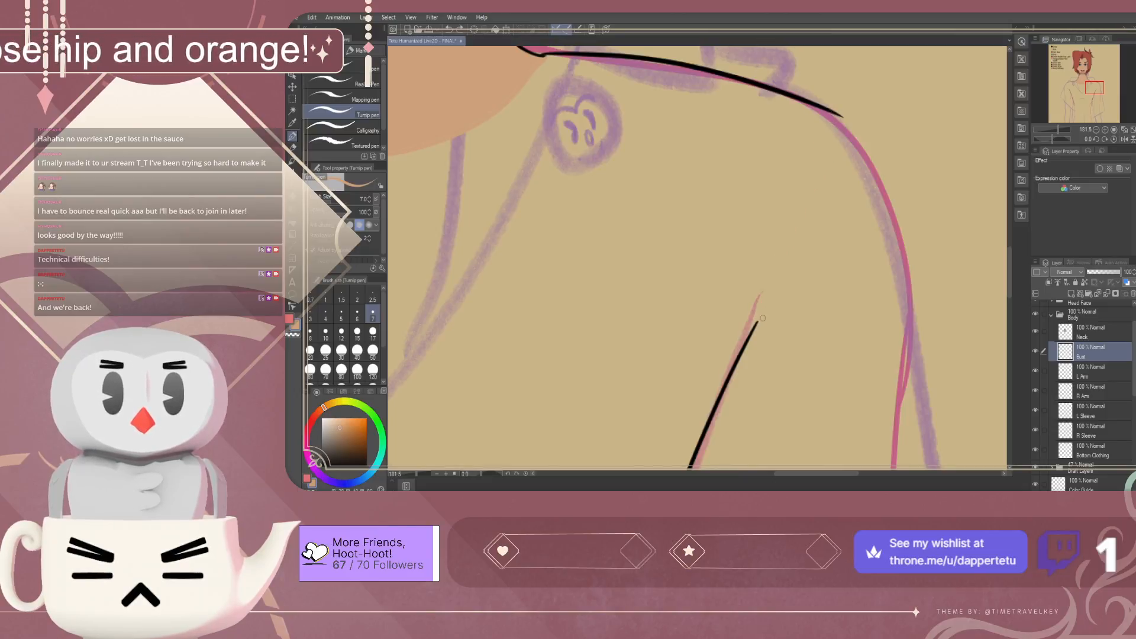
drag(757, 319, 828, 155)
key(ctrl+z)
drag(758, 320, 809, 186)
key(ctrl+z)
drag(760, 321, 827, 171)
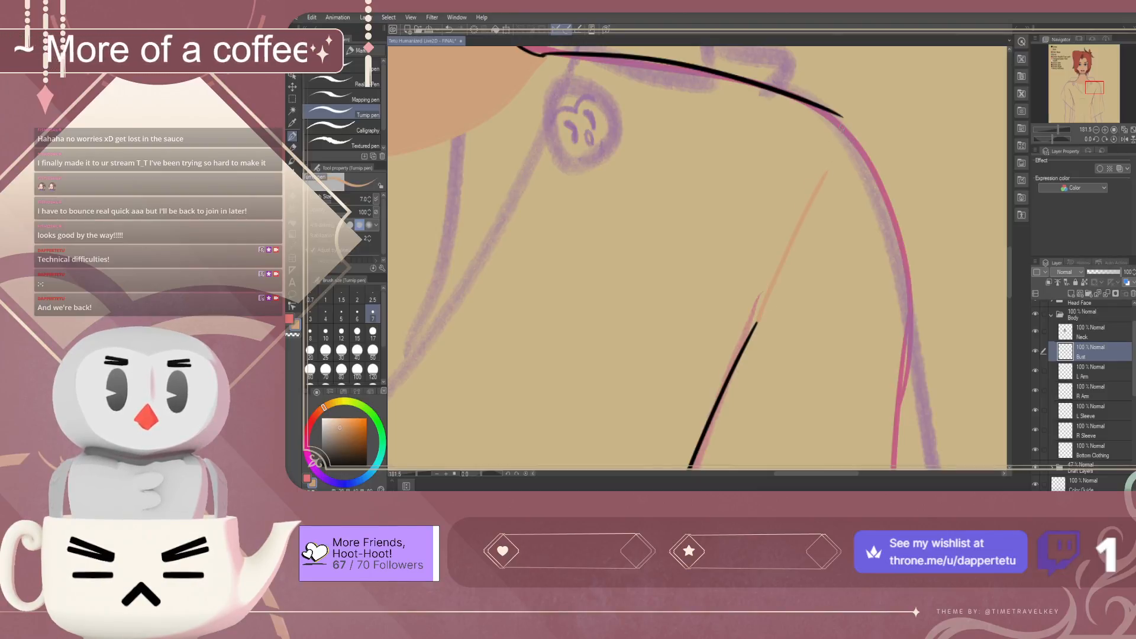
Connect the outer end of the viewer's-right shoulder line to the skin-colored armhole stroke below it
drag(841, 122, 827, 175)
key(ctrl+z)
drag(843, 120, 820, 191)
key(ctrl+z)
key(ctrl+z)
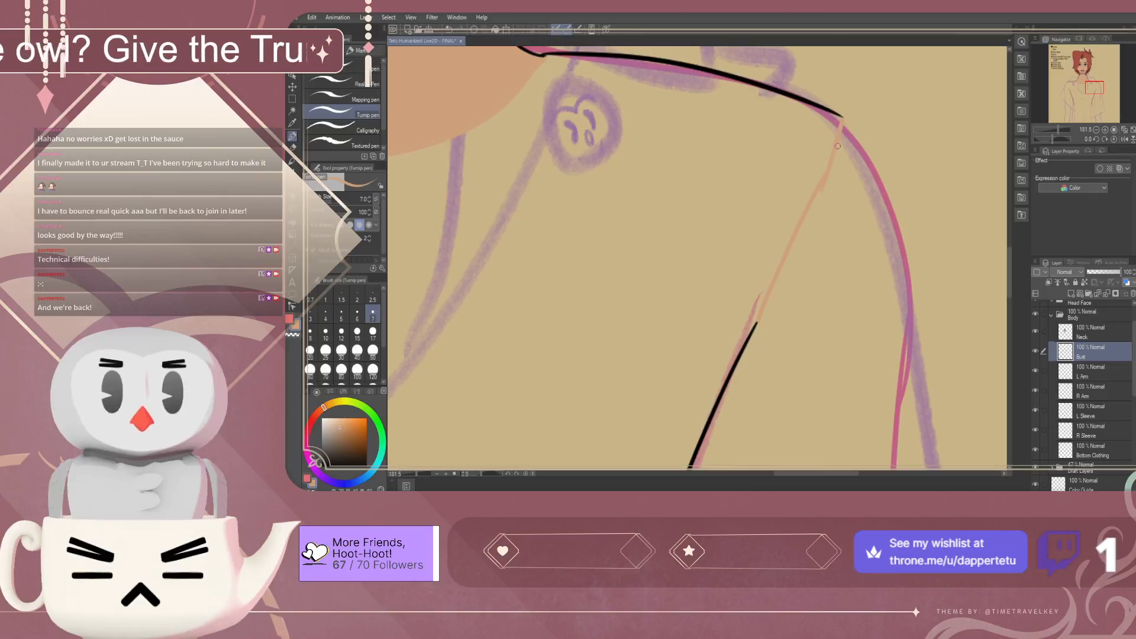
key(ctrl+z)
drag(842, 120, 818, 182)
key(ctrl+z)
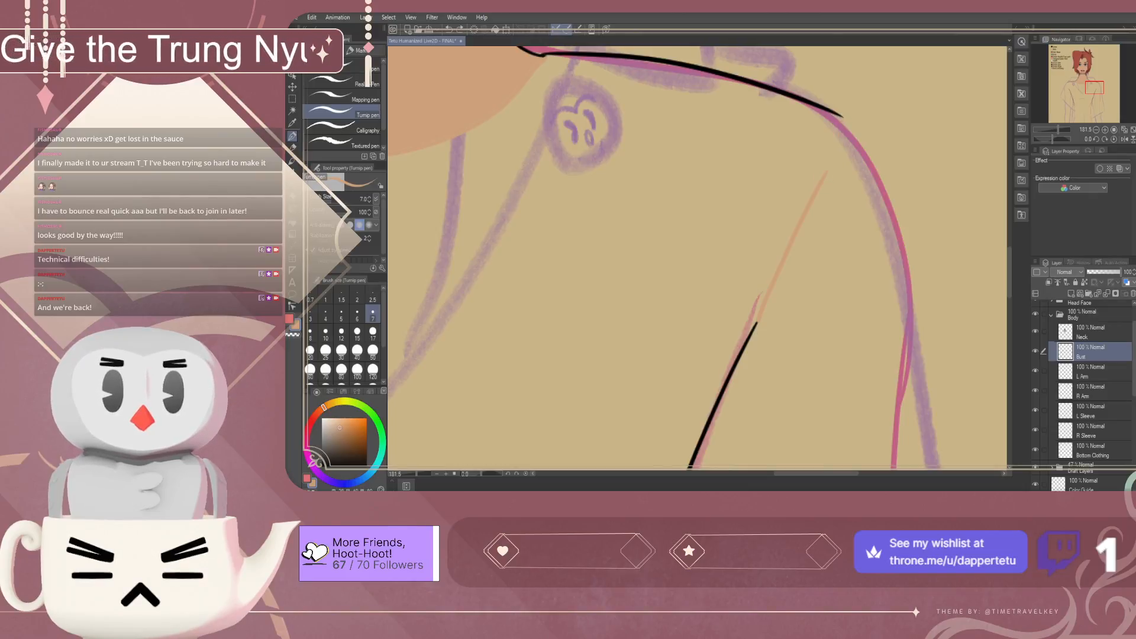
drag(843, 120, 814, 181)
key(ctrl+z)
drag(842, 120, 819, 179)
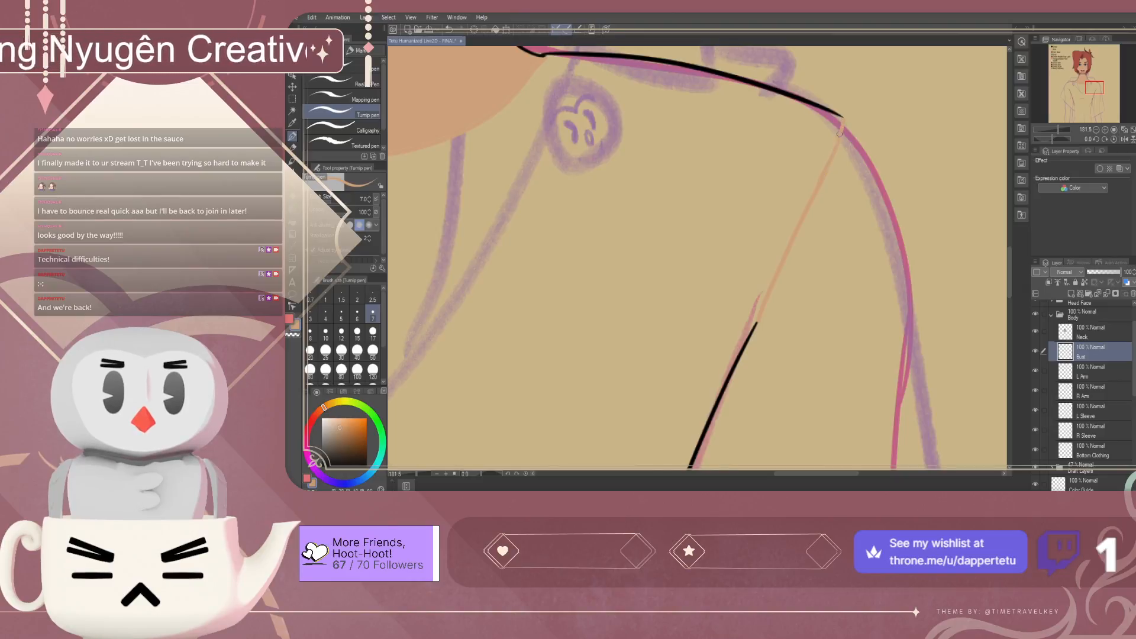
drag(842, 127, 822, 180)
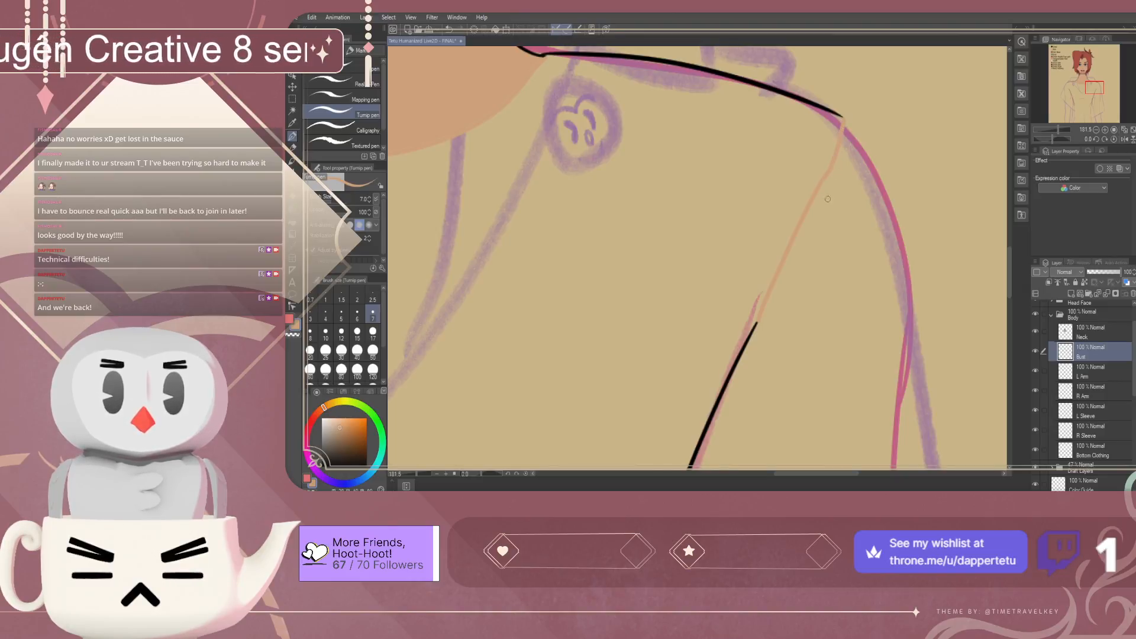
Draw a shallow skin-colored curve across the waist joining the lower ends of the two torso lines
scroll(832, 183, down, 5)
scroll(750, 301, up, 2)
scroll(684, 400, up, 5)
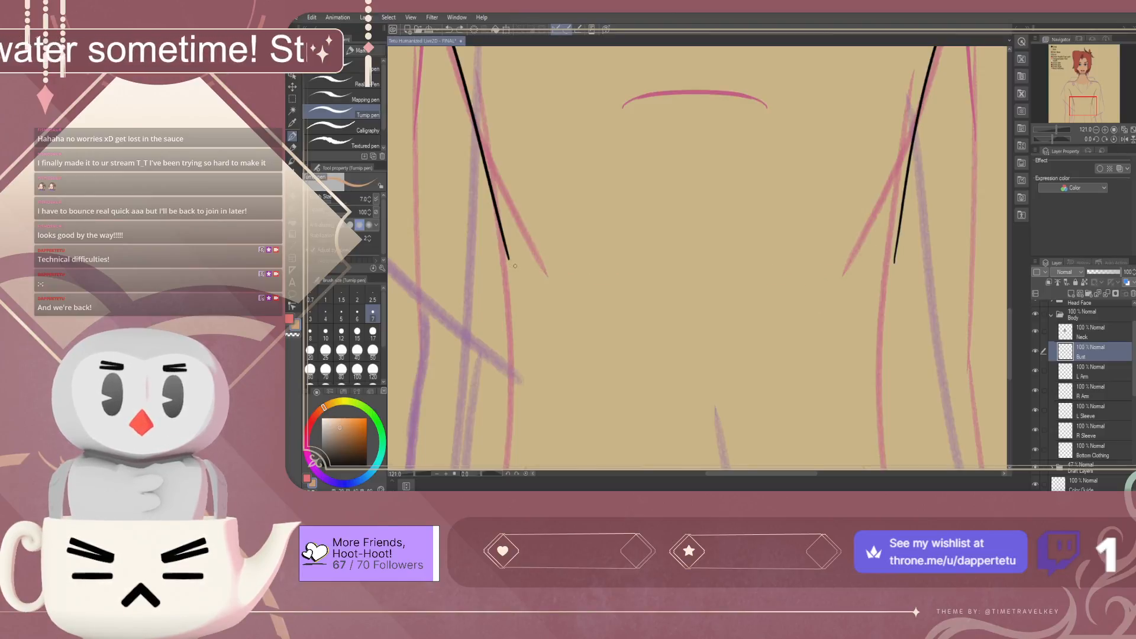
mouse_move(512, 261)
mouse_down()
mouse_move(805, 289)
mouse_move(871, 277)
mouse_up()
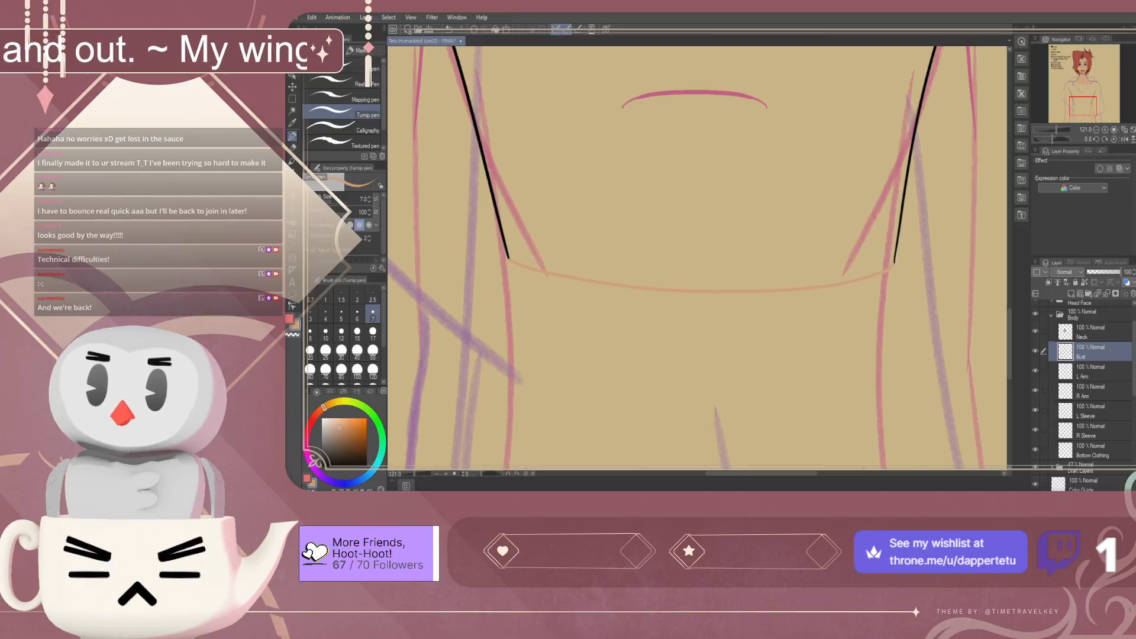
Try to fill the bust outline with the skin color on the Bust layer
key(g)
click(704, 219)
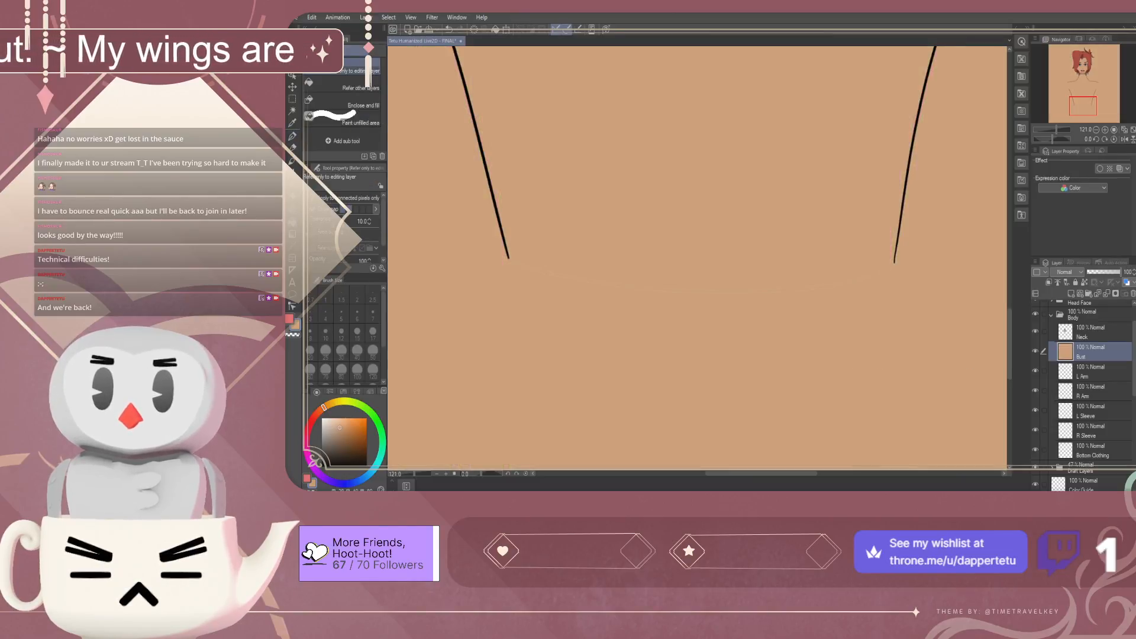
scroll(704, 236, down, 14)
scroll(700, 83, up, 2)
scroll(699, 142, up, 2)
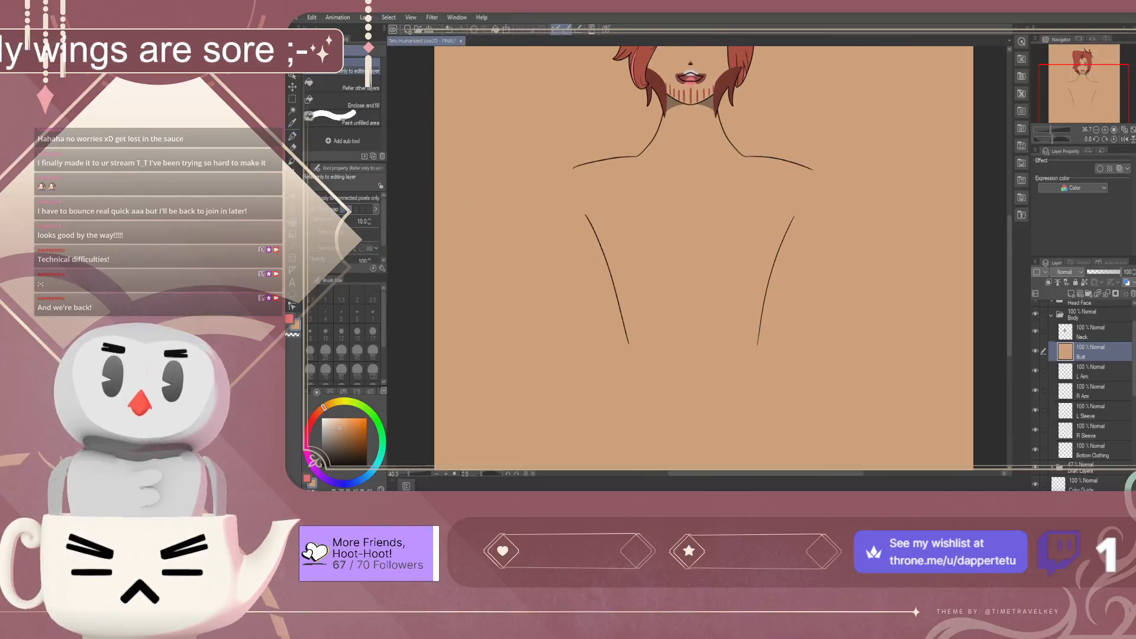
scroll(698, 177, down, 3)
key(ctrl+z)
scroll(696, 188, up, 1)
scroll(698, 237, up, 3)
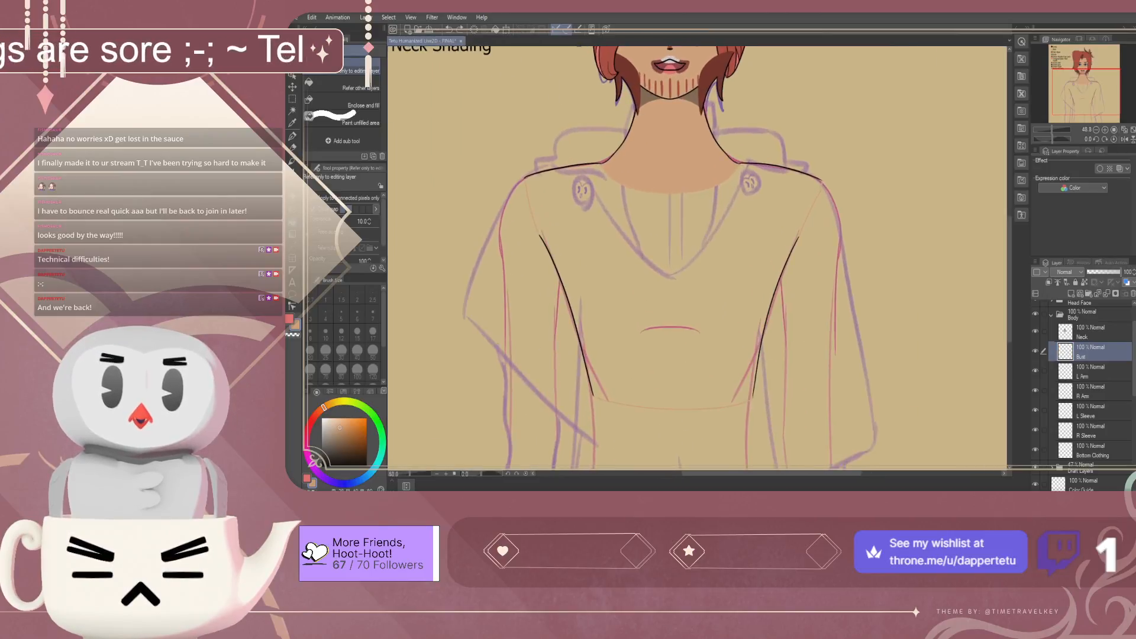
Hide the Neck layer and switch to the Turnip pen for drawing on the Bust layer
scroll(698, 237, down, 1)
scroll(699, 237, down, 2)
scroll(698, 237, up, 4)
scroll(651, 213, up, 2)
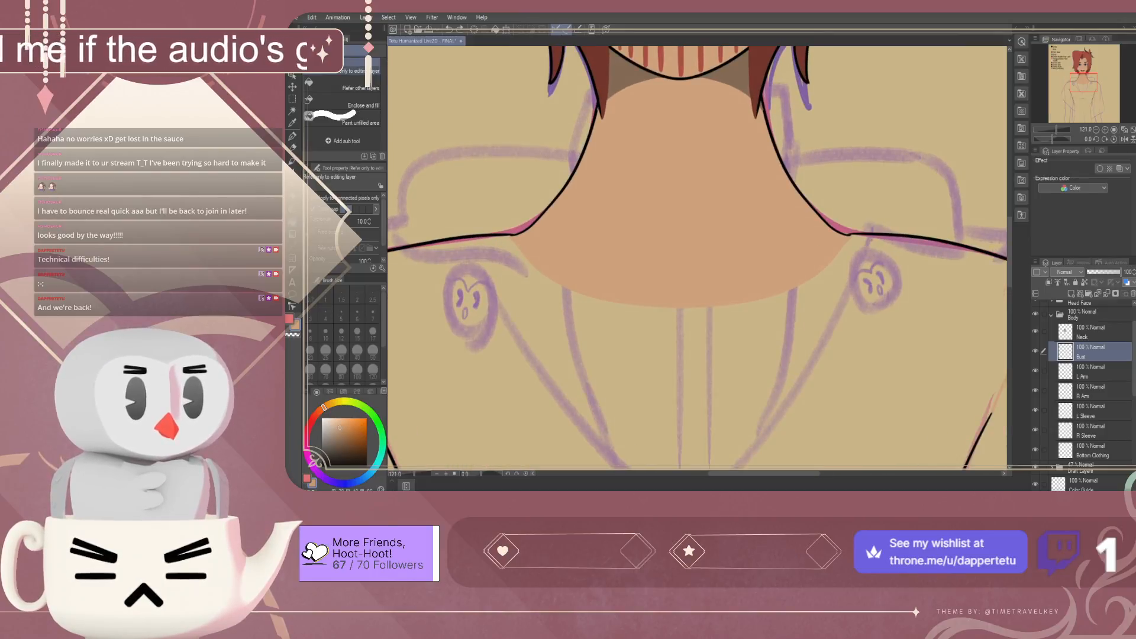
click(1035, 331)
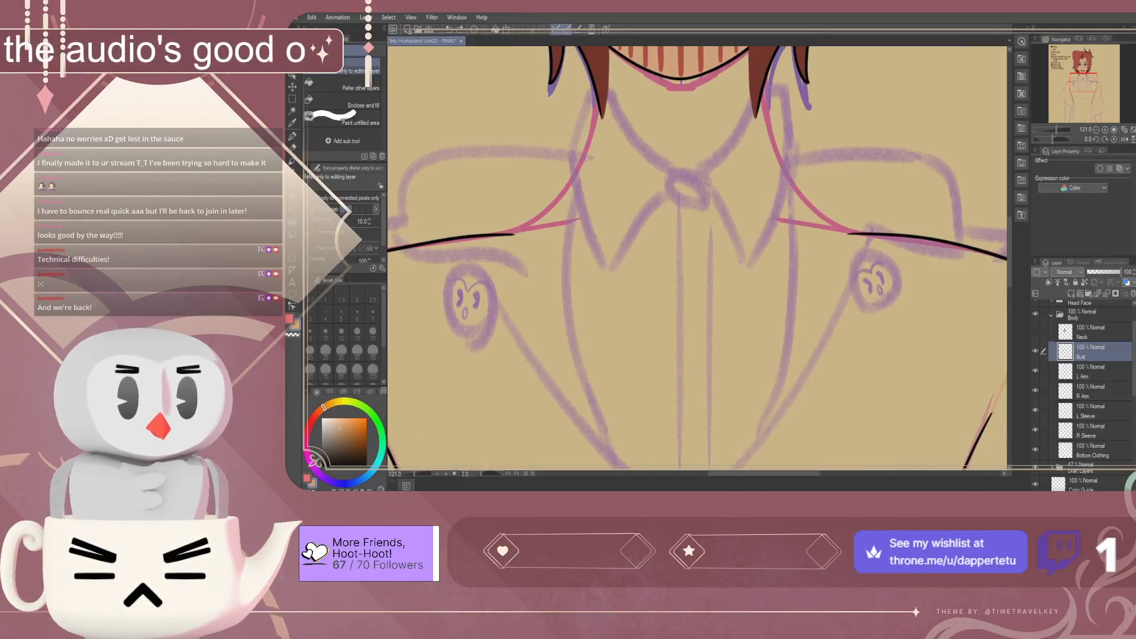
key(p)
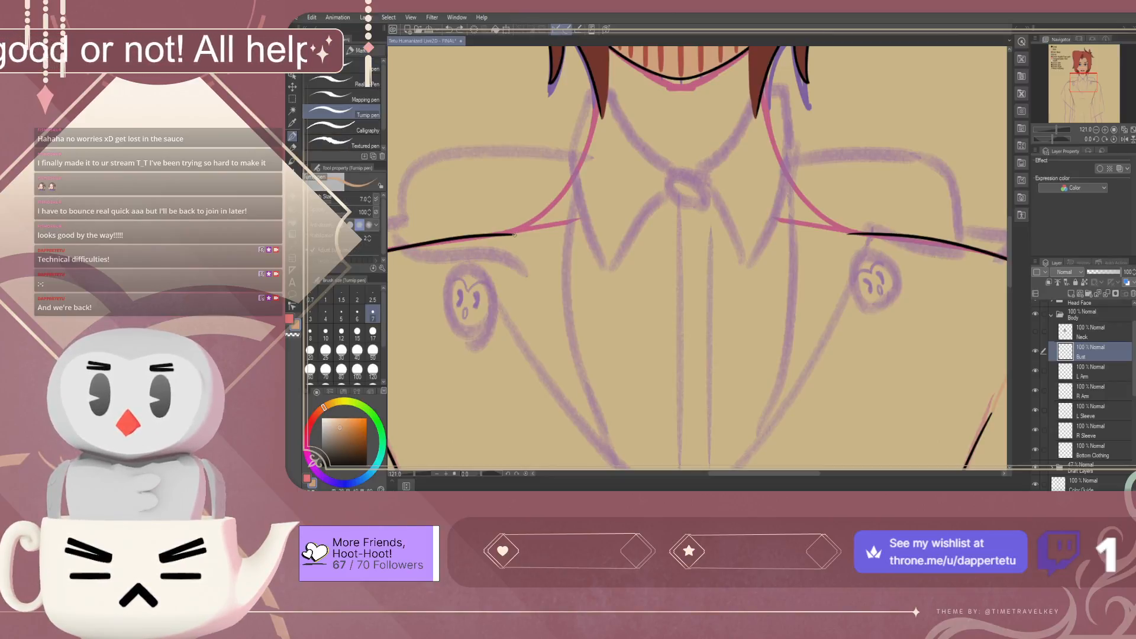
mouse_move(514, 234)
mouse_down()
mouse_move(610, 205)
mouse_move(743, 205)
mouse_move(846, 232)
mouse_up()
key(ctrl+z)
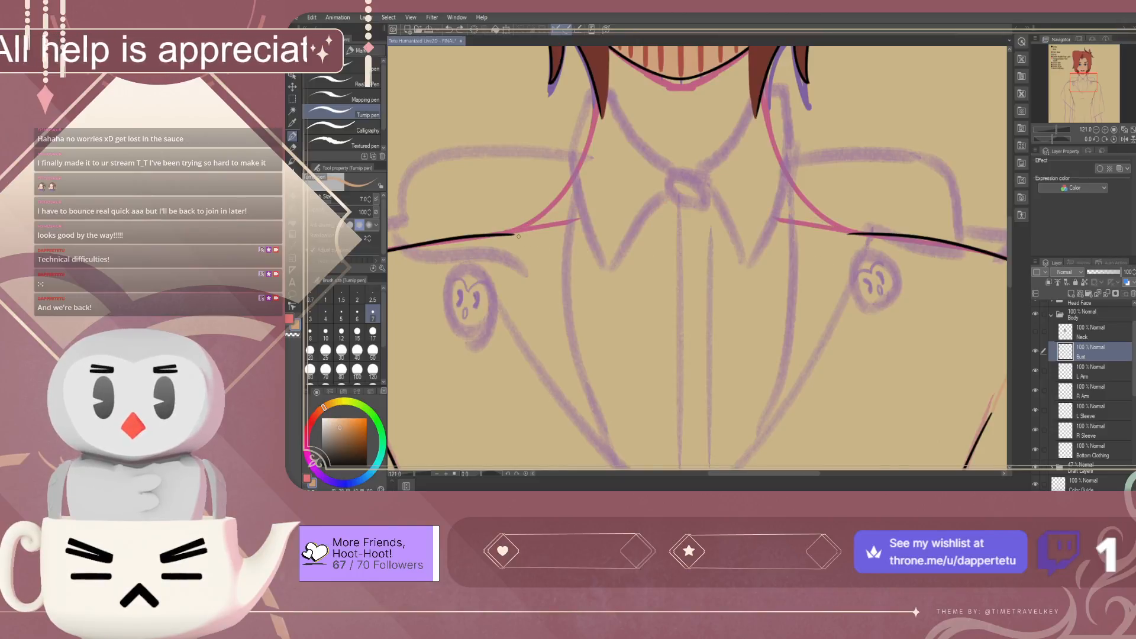
mouse_move(515, 235)
mouse_down()
mouse_move(593, 206)
mouse_move(849, 232)
mouse_up()
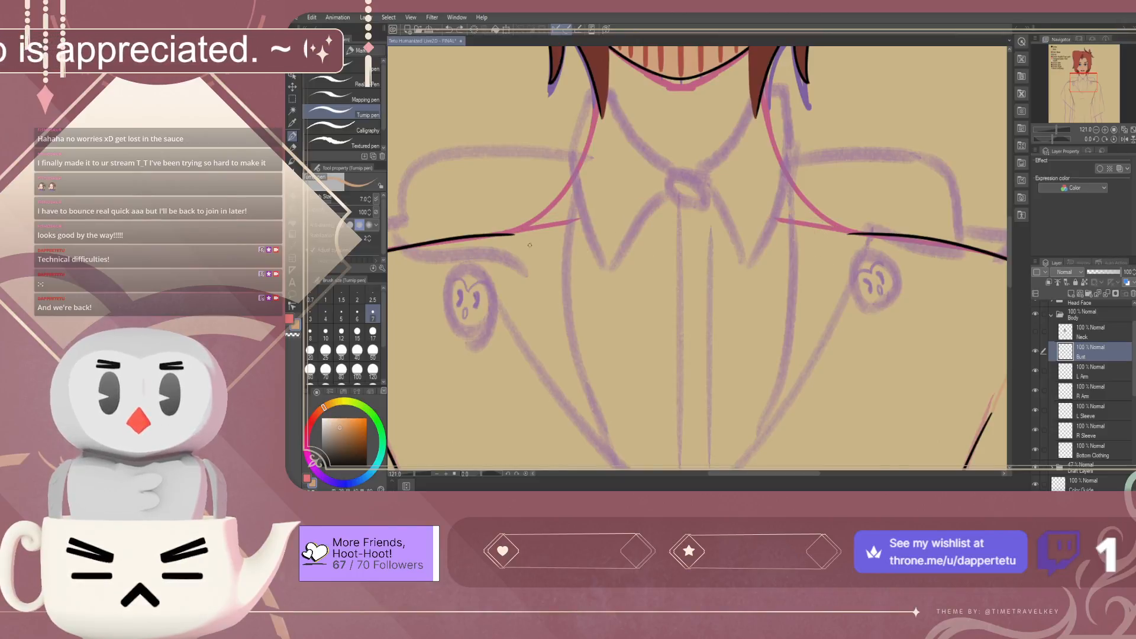
mouse_move(515, 235)
mouse_down()
mouse_move(587, 208)
mouse_move(776, 232)
mouse_up()
key(ctrl+z)
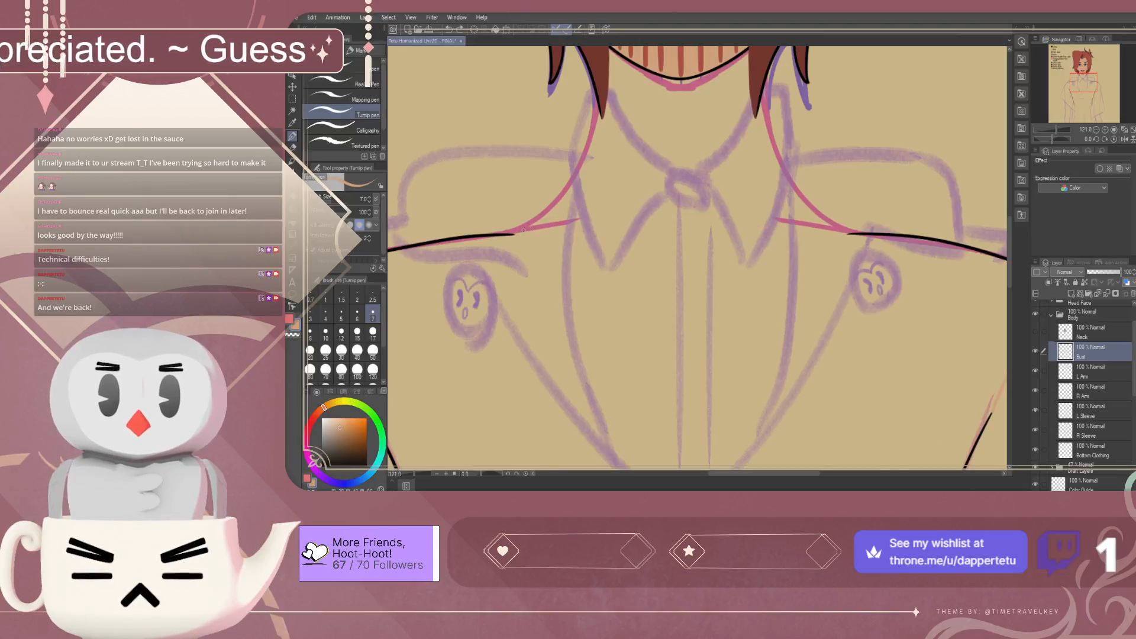
mouse_move(513, 235)
mouse_down()
mouse_move(573, 210)
mouse_move(823, 233)
mouse_up()
key(ctrl+z)
mouse_move(514, 235)
mouse_down()
mouse_move(605, 208)
mouse_move(792, 226)
mouse_up()
key(ctrl+z)
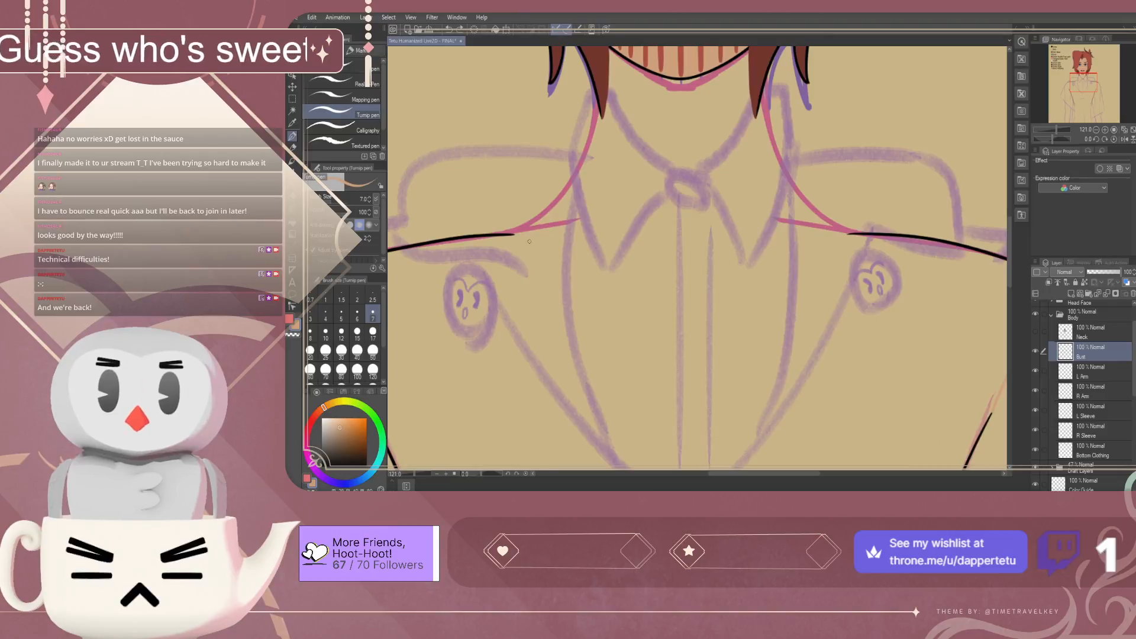
mouse_move(516, 236)
mouse_down()
mouse_move(568, 212)
mouse_move(793, 226)
mouse_up()
key(ctrl+z)
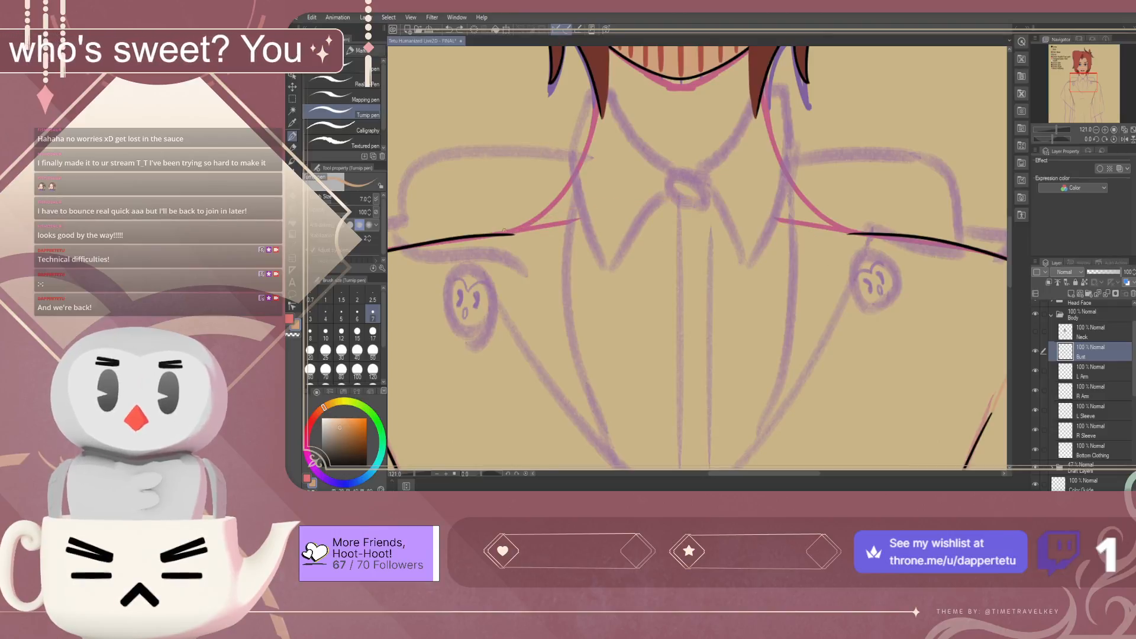
mouse_move(512, 235)
mouse_down()
mouse_move(655, 200)
mouse_move(769, 200)
mouse_up()
key(ctrl+z)
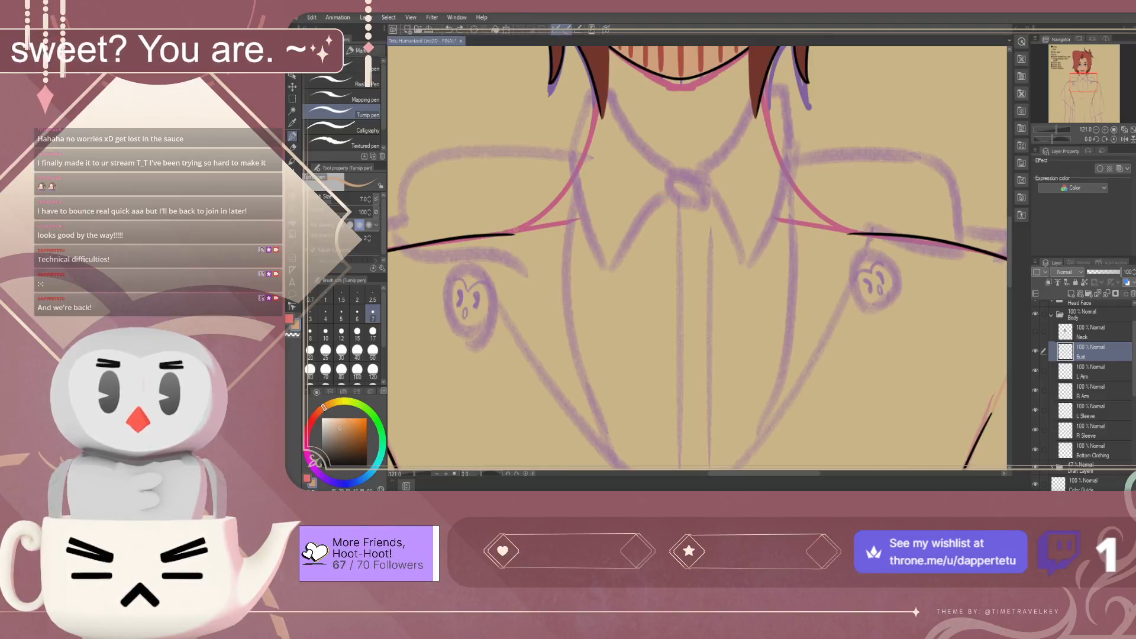
drag(513, 235, 819, 234)
key(ctrl+z)
Draw an arched skin-colored stroke across the base of the neck joining the inner ends of the two shoulder lines
mouse_move(513, 235)
mouse_down()
mouse_move(591, 201)
mouse_move(834, 229)
mouse_up()
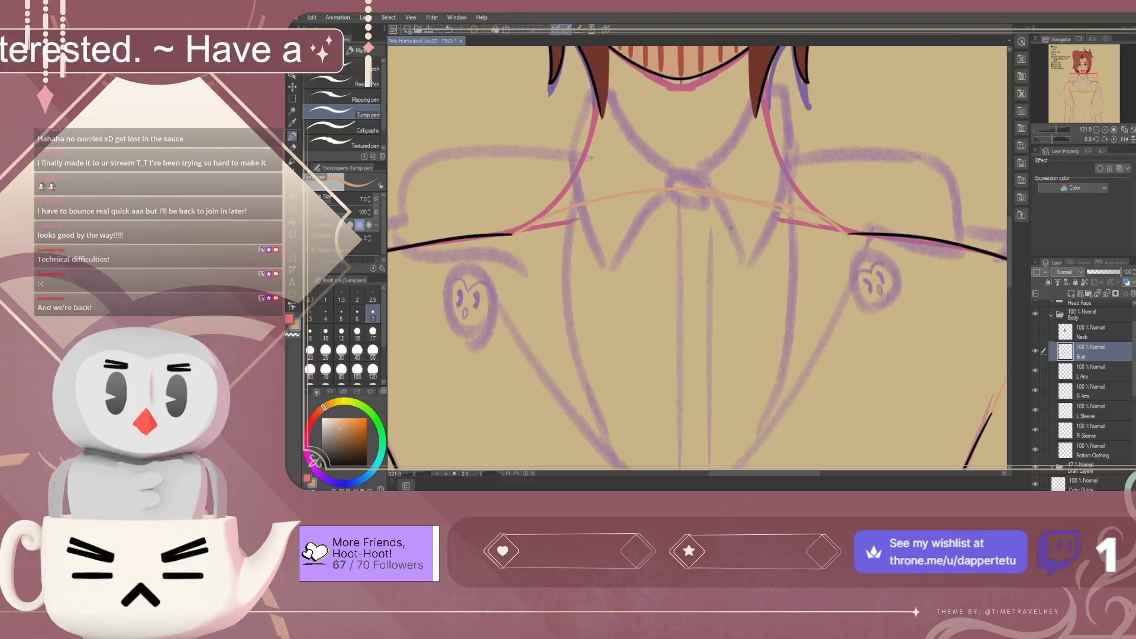
key(ctrl+z)
drag(849, 233, 704, 193)
key(ctrl+z)
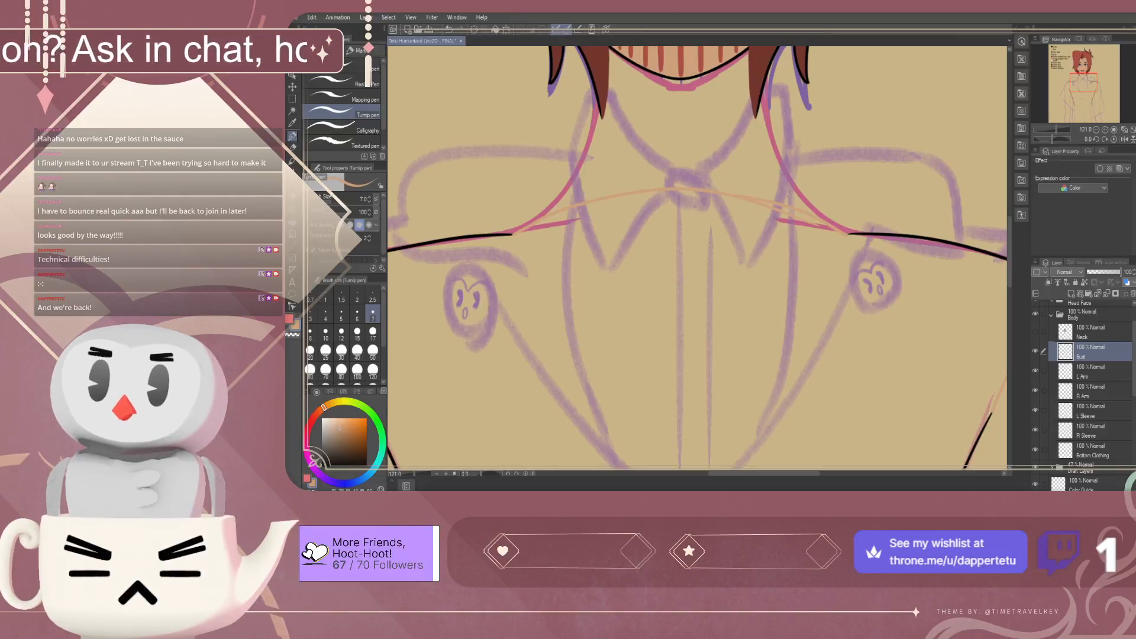
Fill the closed bust outline with the skin color on the Bust layer
key(g)
click(696, 329)
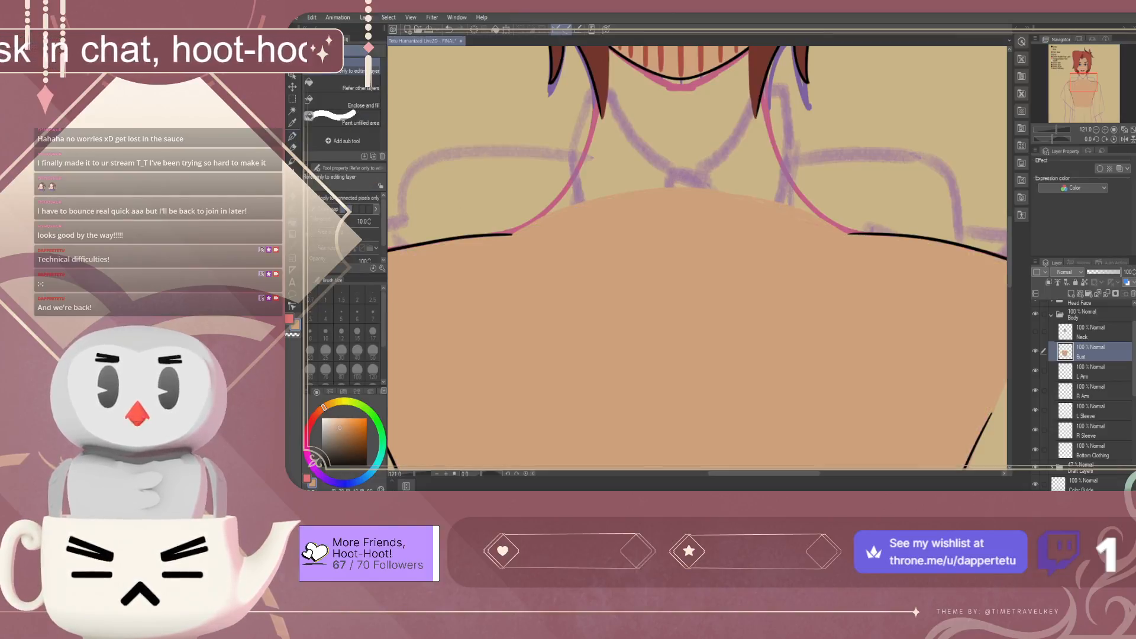
click(292, 135)
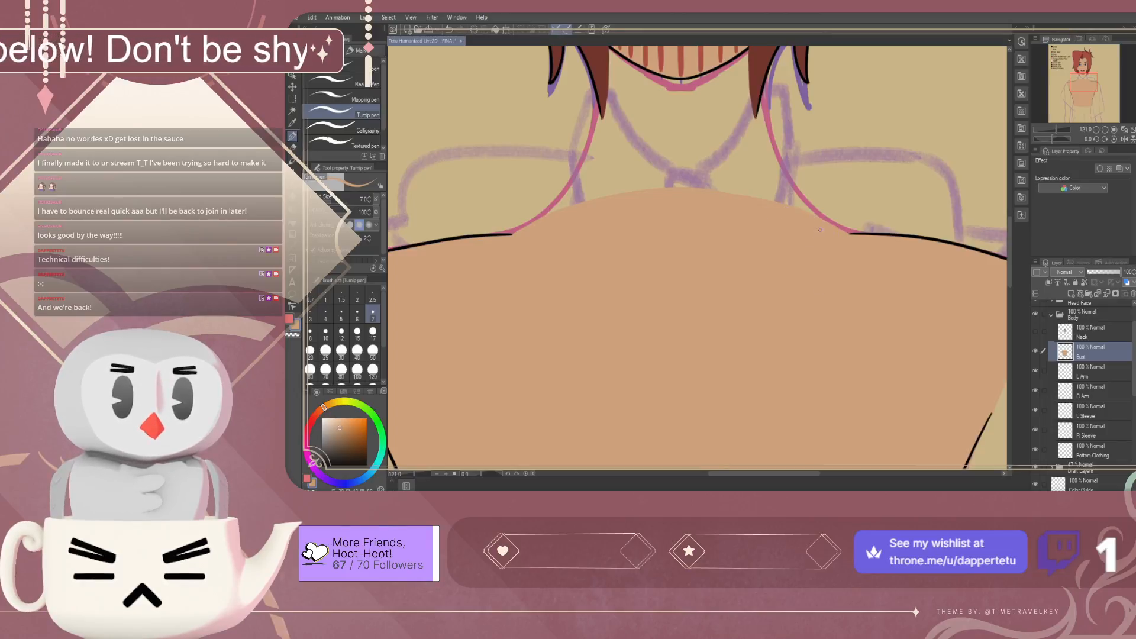
Make the Neck layer visible again over the filled bust and save the file
scroll(684, 209, down, 8)
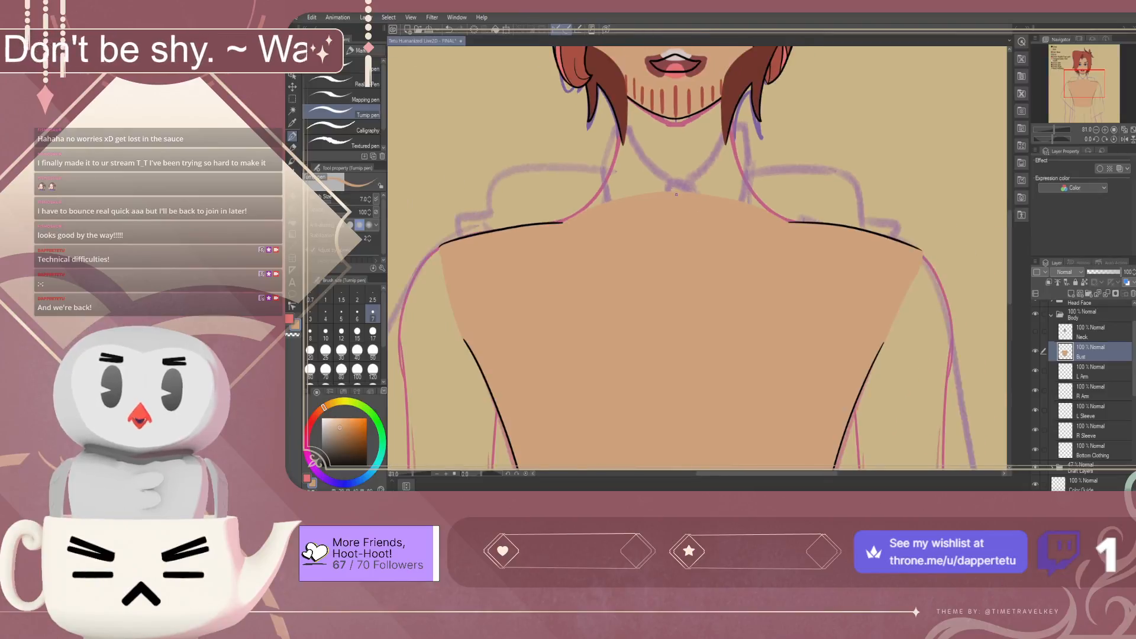
scroll(680, 326, down, 2)
scroll(709, 340, down, 1)
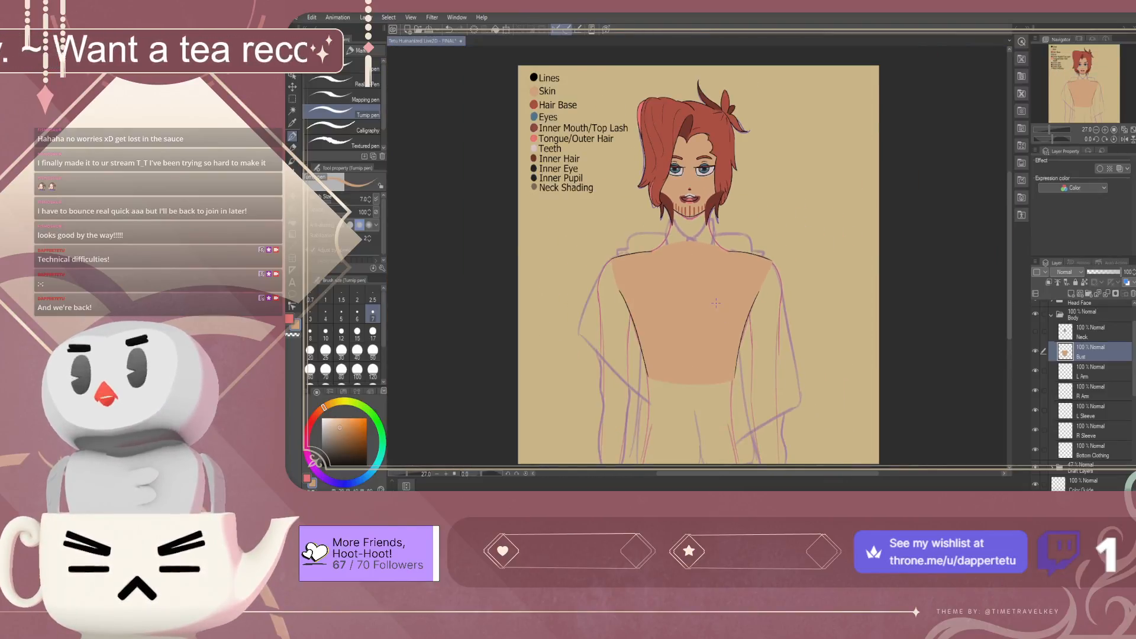
scroll(716, 303, up, 1)
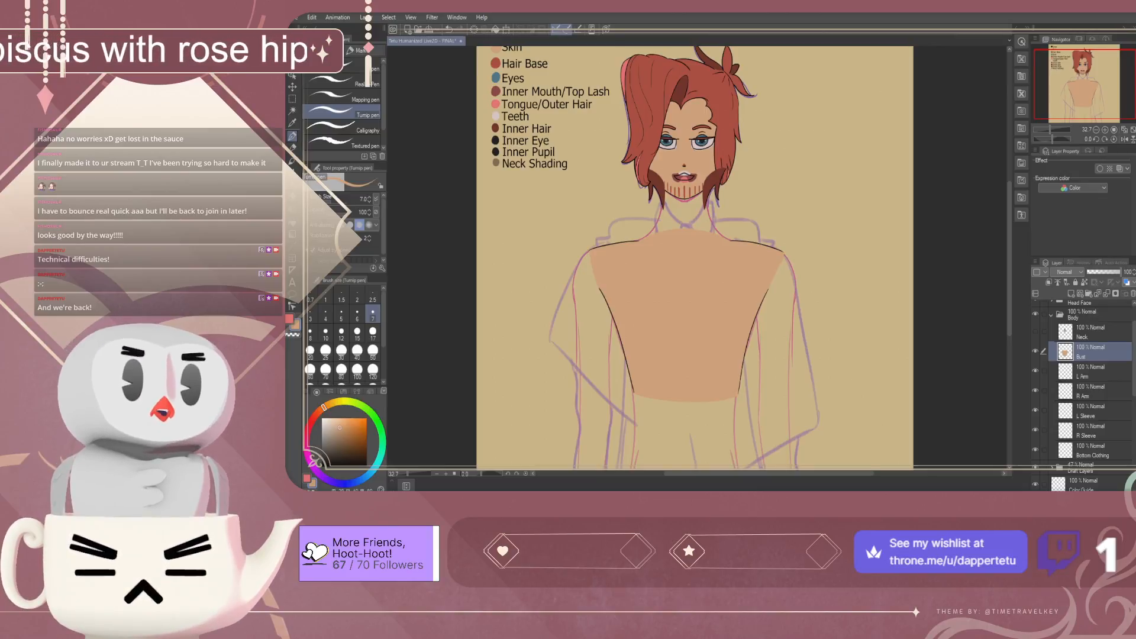
click(1035, 331)
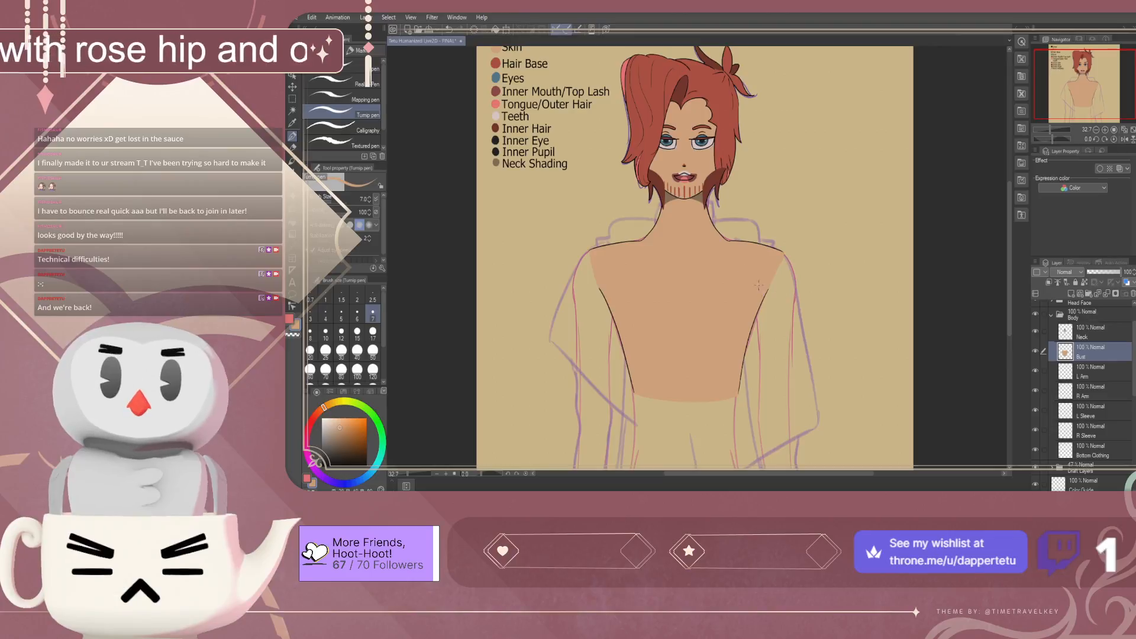
key(ctrl+alt+0)
scroll(527, 220, up, 2)
scroll(584, 248, down, 6)
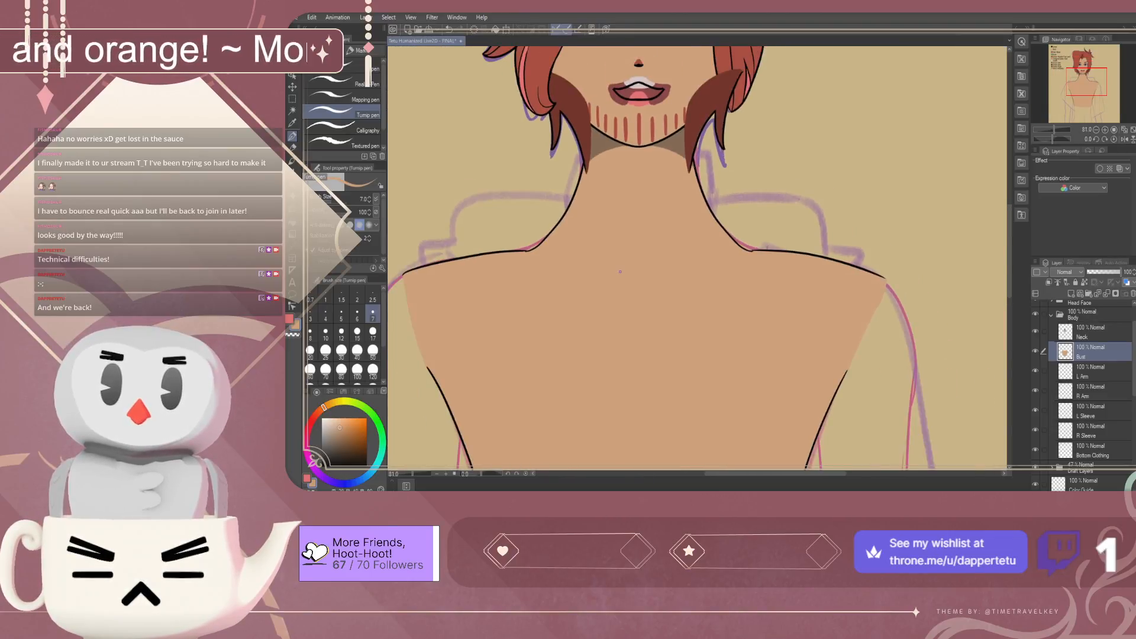
scroll(710, 274, down, 3)
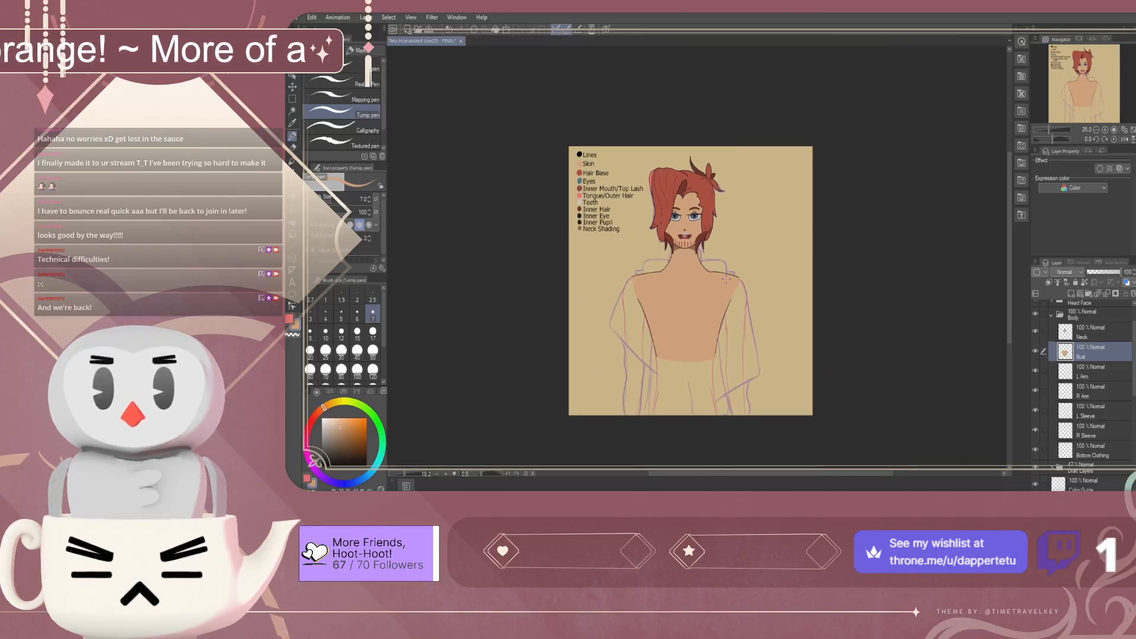
scroll(727, 278, up, 3)
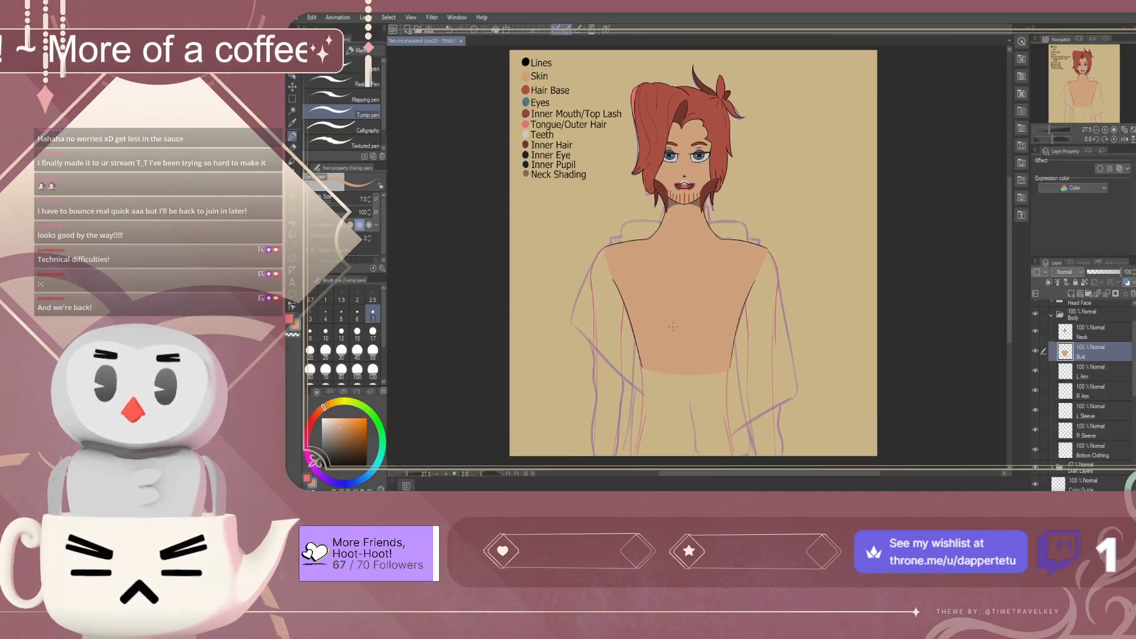
key(ctrl+s)
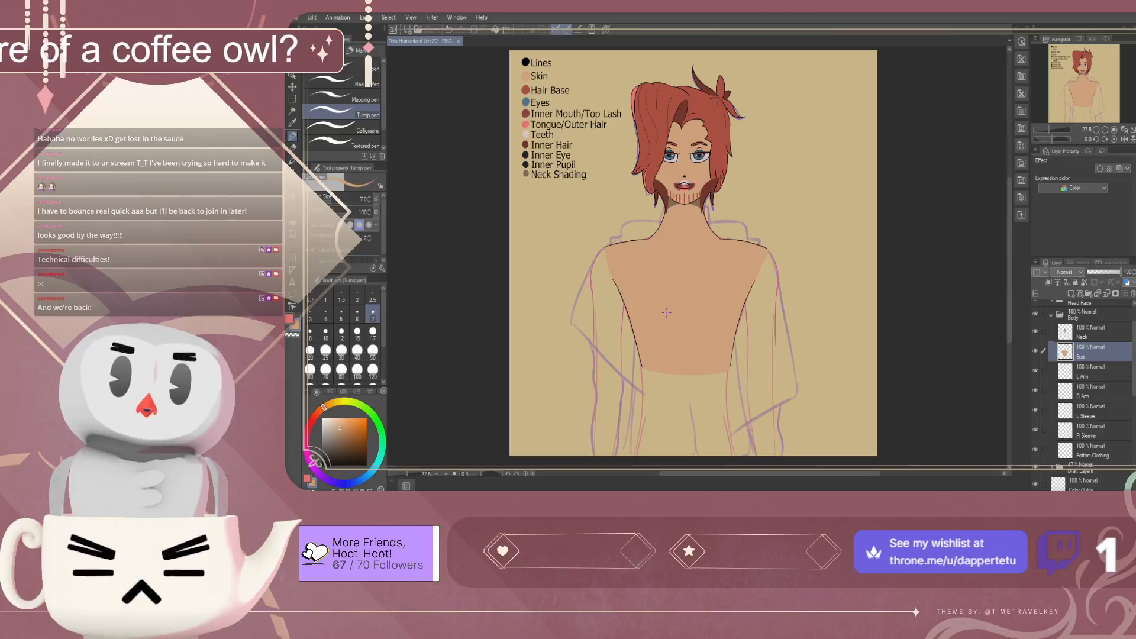
Check how the left and right layers are ordered in the Face folder inside the Head Face folder
click(1095, 372)
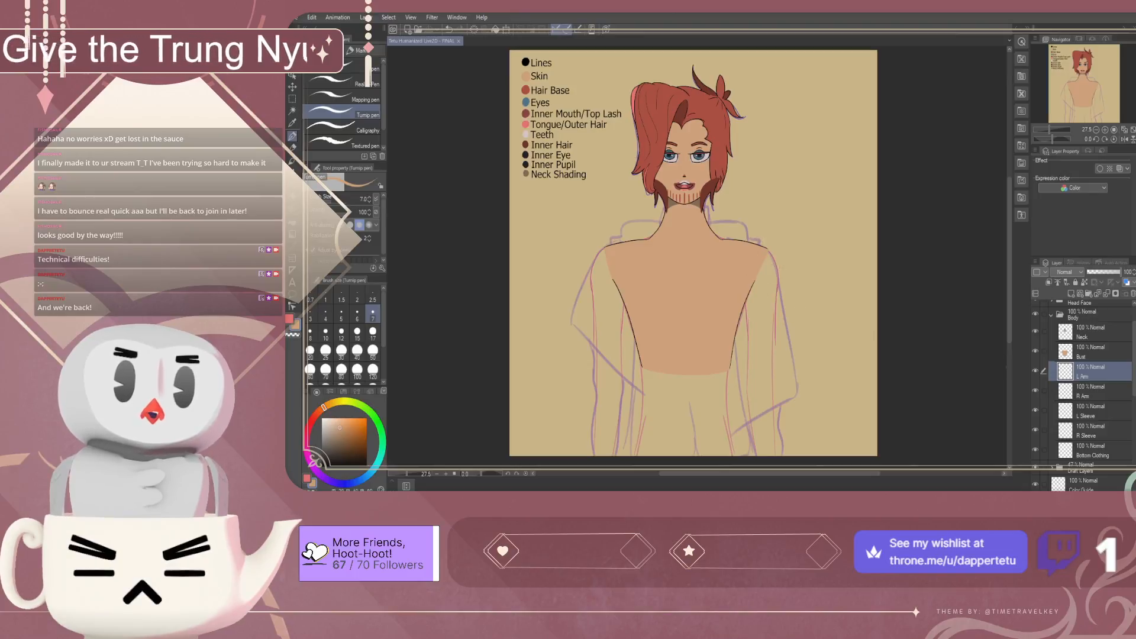
click(1095, 391)
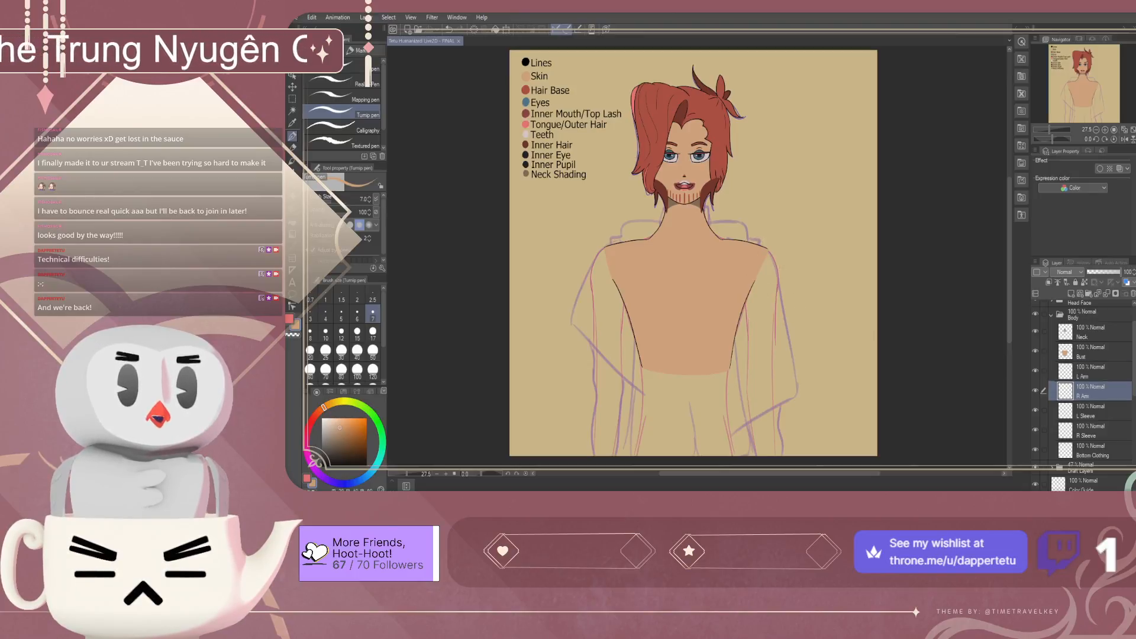
scroll(1085, 384, up, 2)
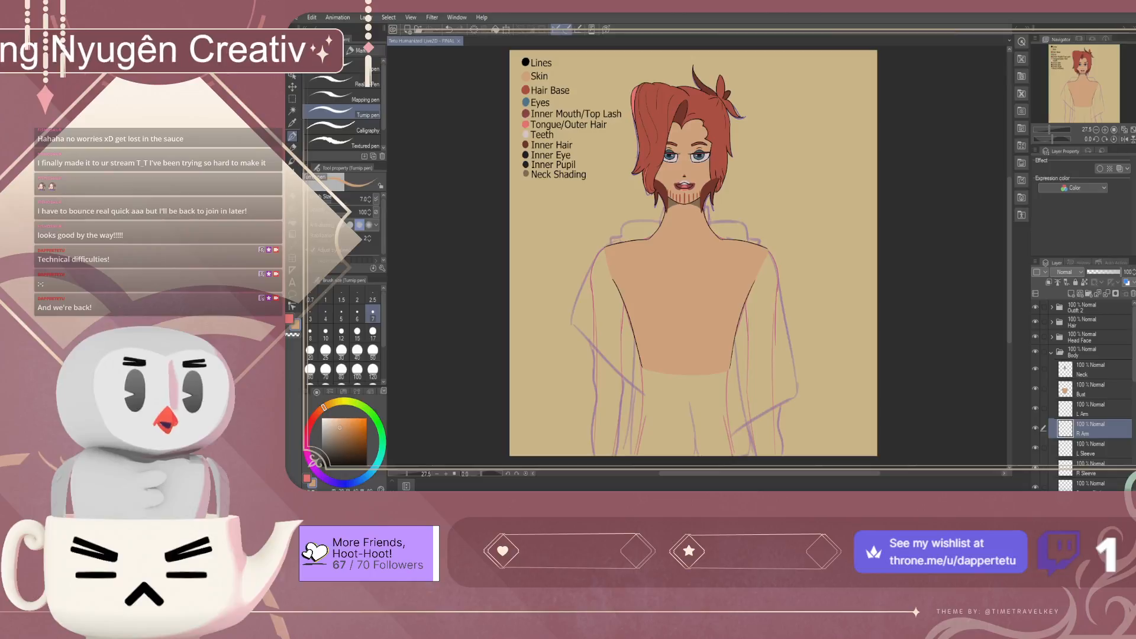
click(1051, 338)
click(1059, 351)
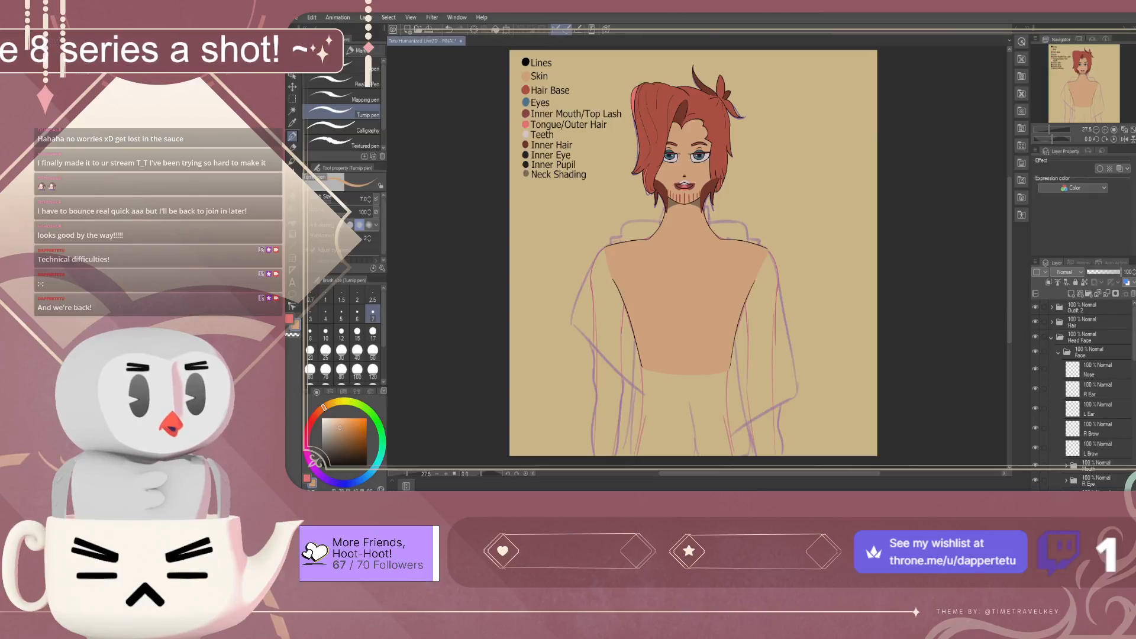
click(1059, 352)
click(1089, 337)
click(1051, 338)
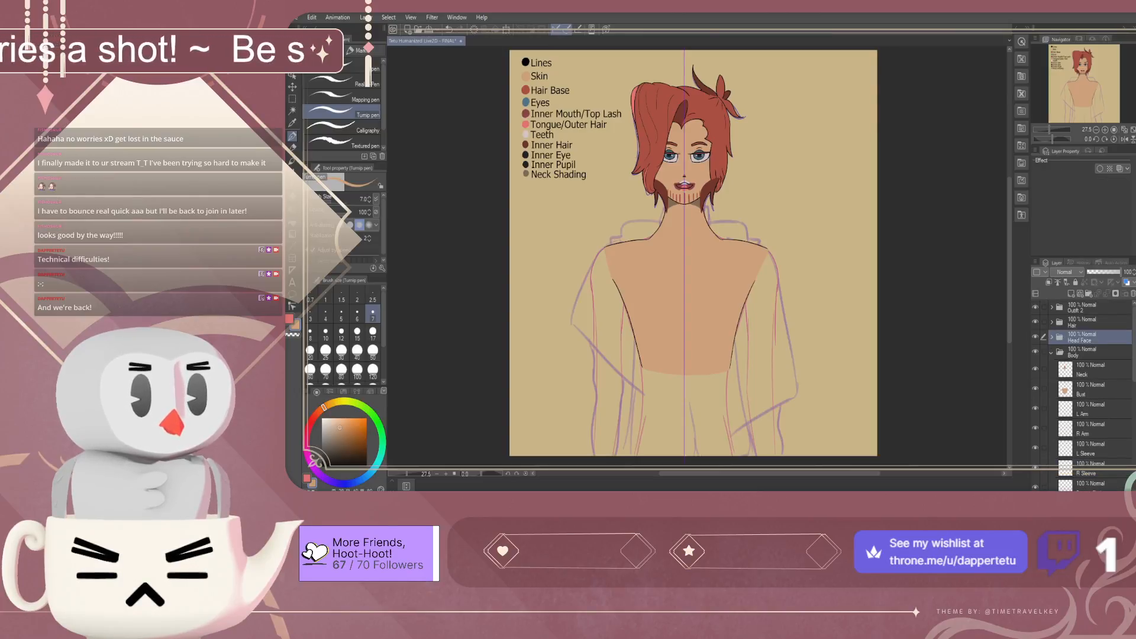
Reorder the Body folder so R Arm sits above L Arm and R Sleeve sits above L Sleeve
click(1090, 390)
drag(1090, 429, 1089, 407)
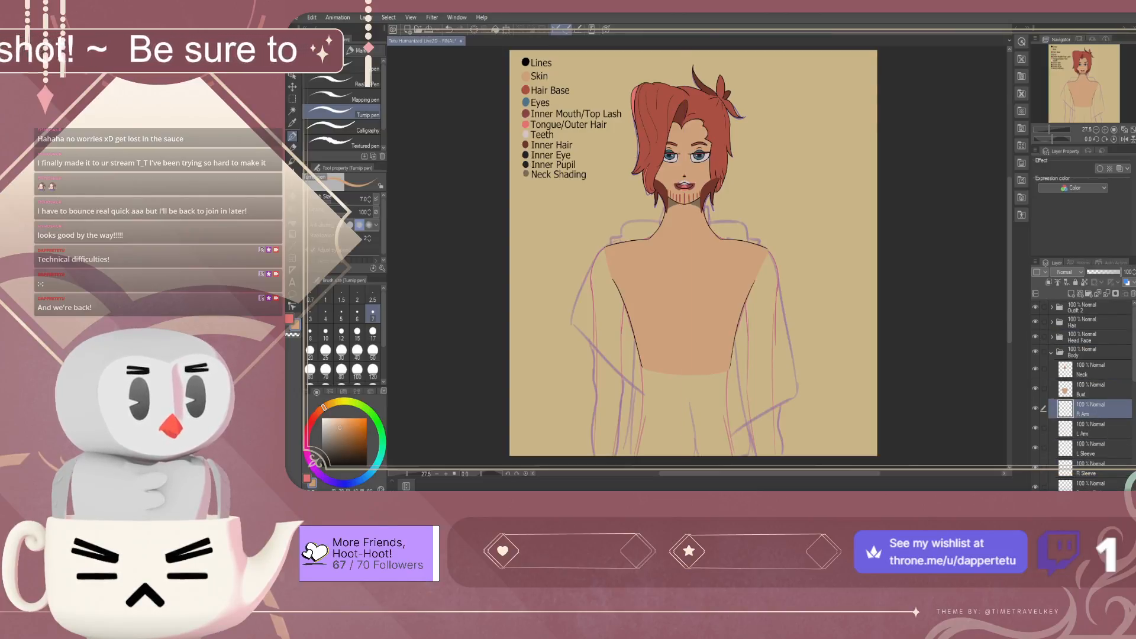
scroll(1089, 408, down, 1)
drag(1089, 455, 1090, 428)
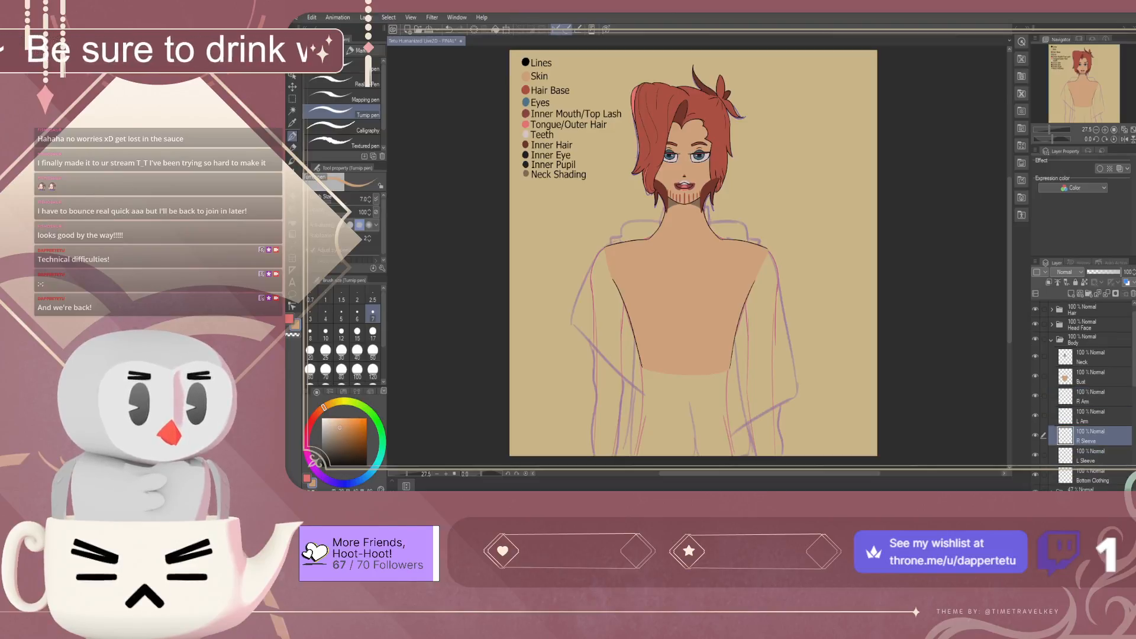
Select the R Arm layer, pick the black Lines color from the color guide, and save the file
click(1090, 397)
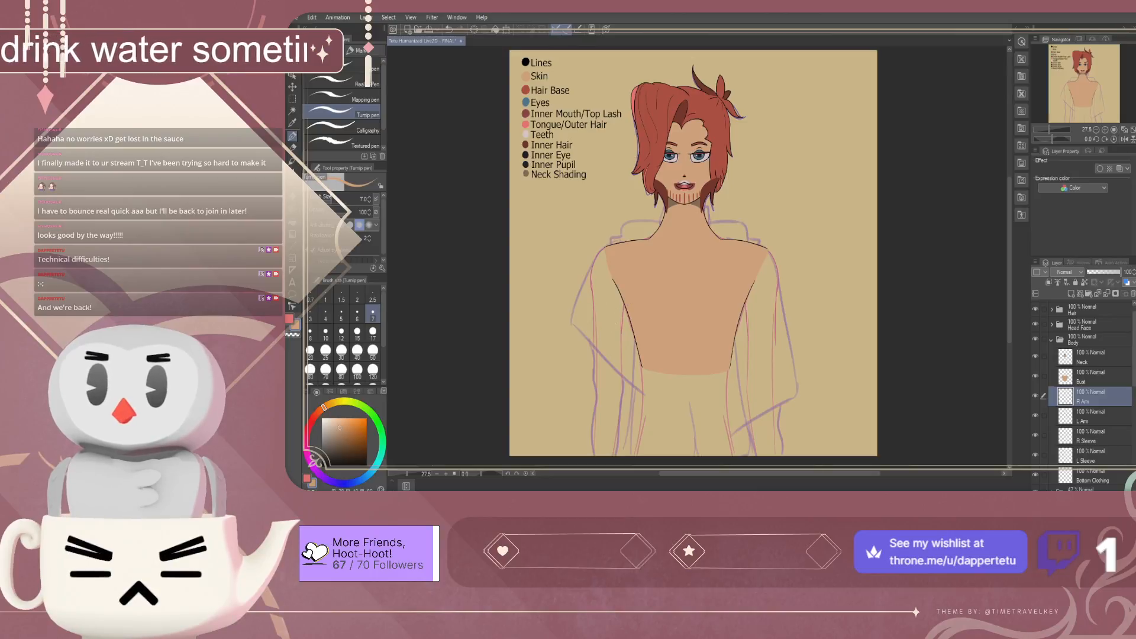
click(290, 319)
alt+click(525, 62)
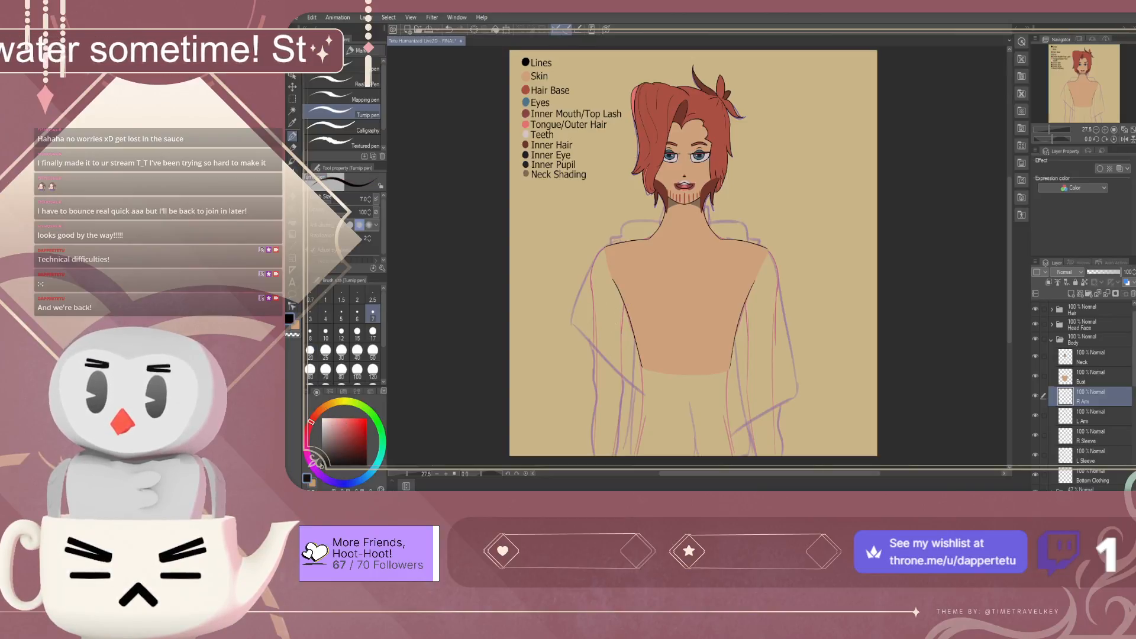
key(ctrl+s)
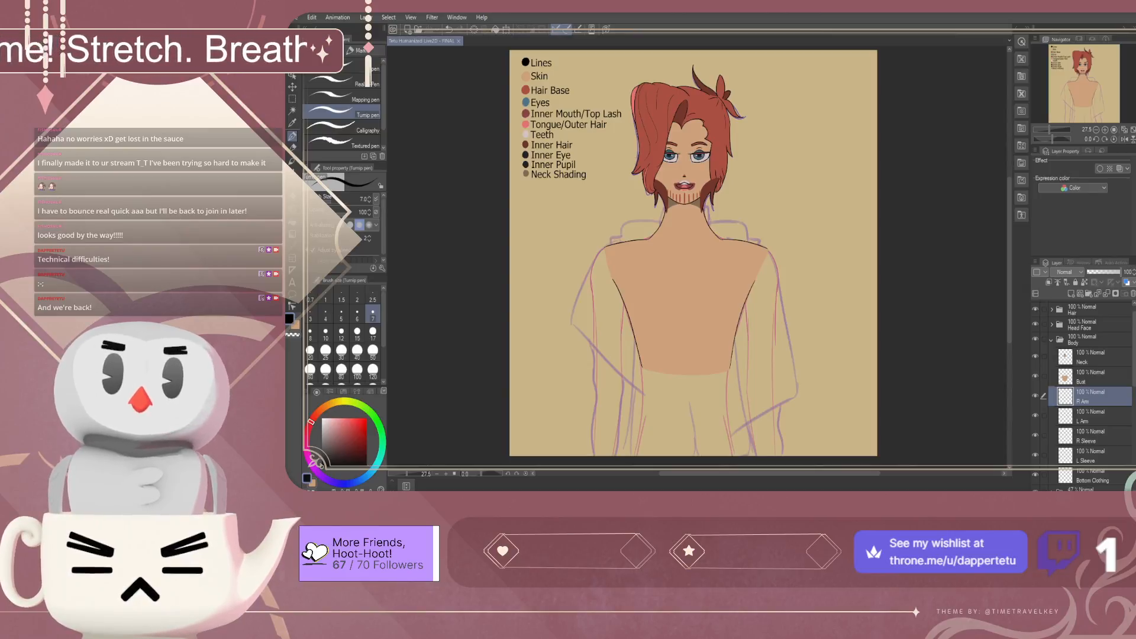
scroll(581, 354, up, 3)
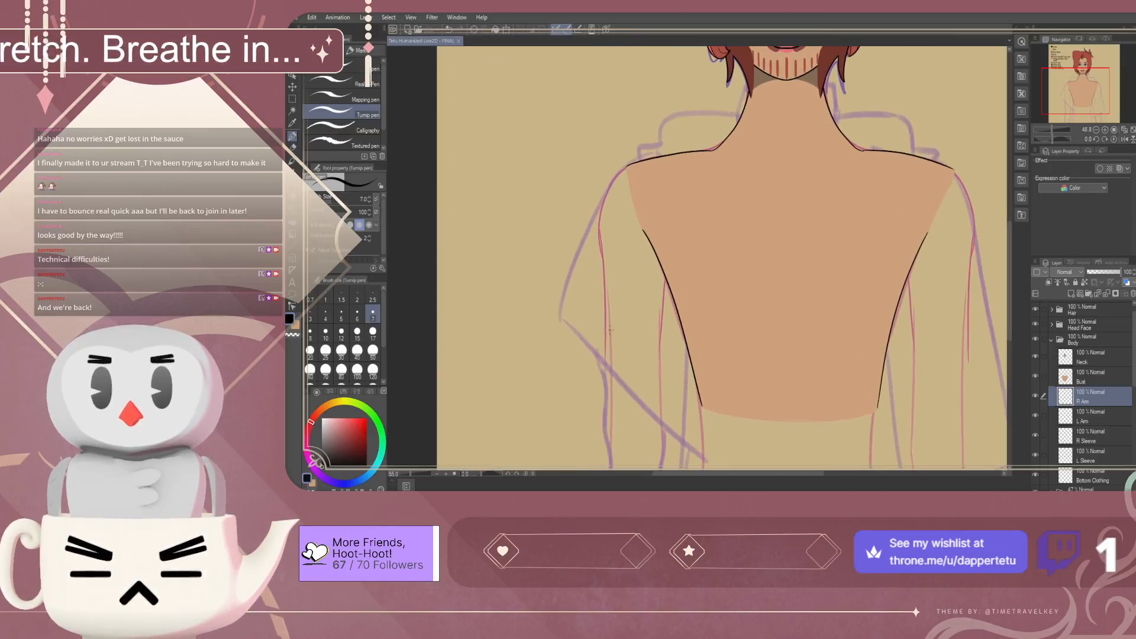
scroll(628, 337, down, 2)
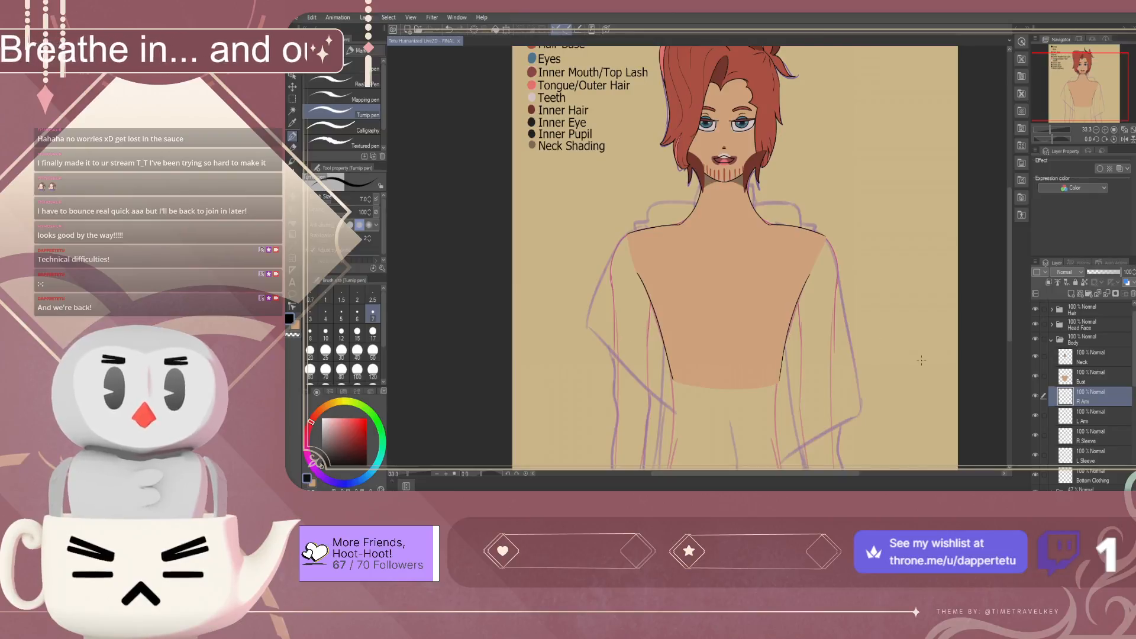
scroll(633, 357, up, 2)
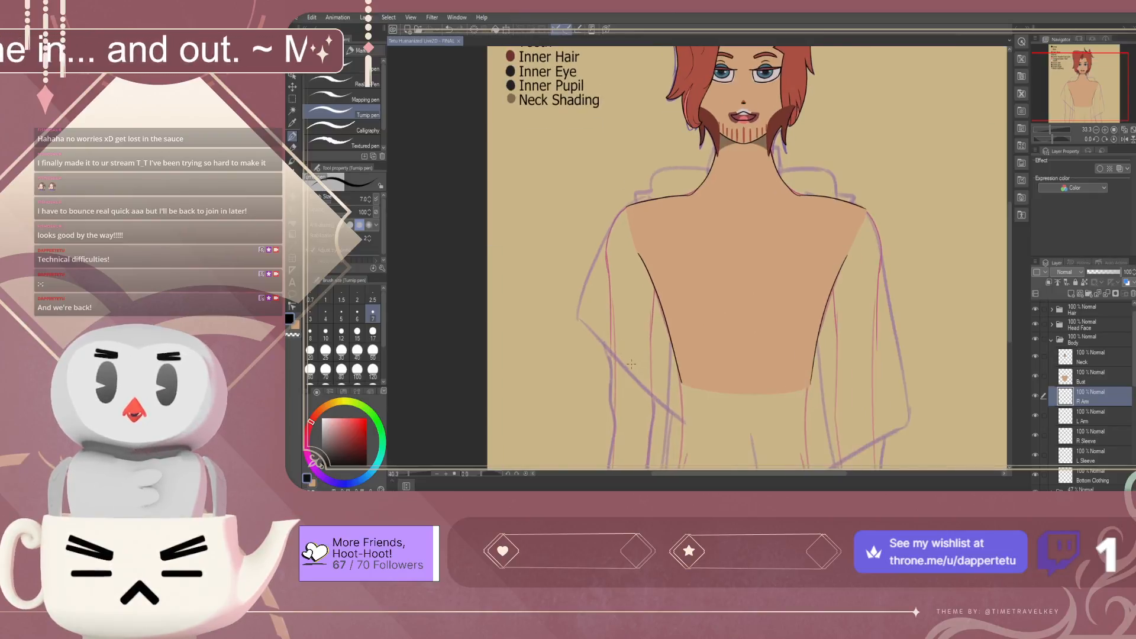
scroll(637, 342, down, 1)
scroll(637, 342, up, 2)
scroll(630, 326, down, 2)
scroll(622, 305, up, 2)
scroll(622, 305, down, 3)
scroll(633, 313, up, 3)
scroll(642, 319, down, 1)
scroll(642, 320, up, 3)
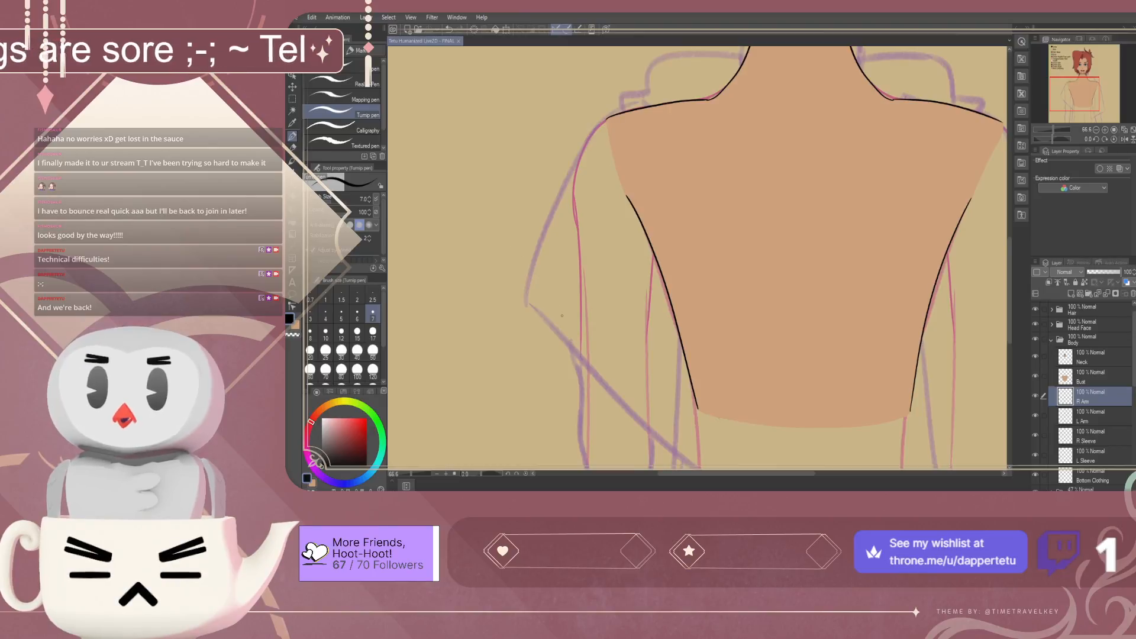
Ink the outer edge of the right upper arm in black along the sketch on the R Arm layer
drag(582, 381, 568, 178)
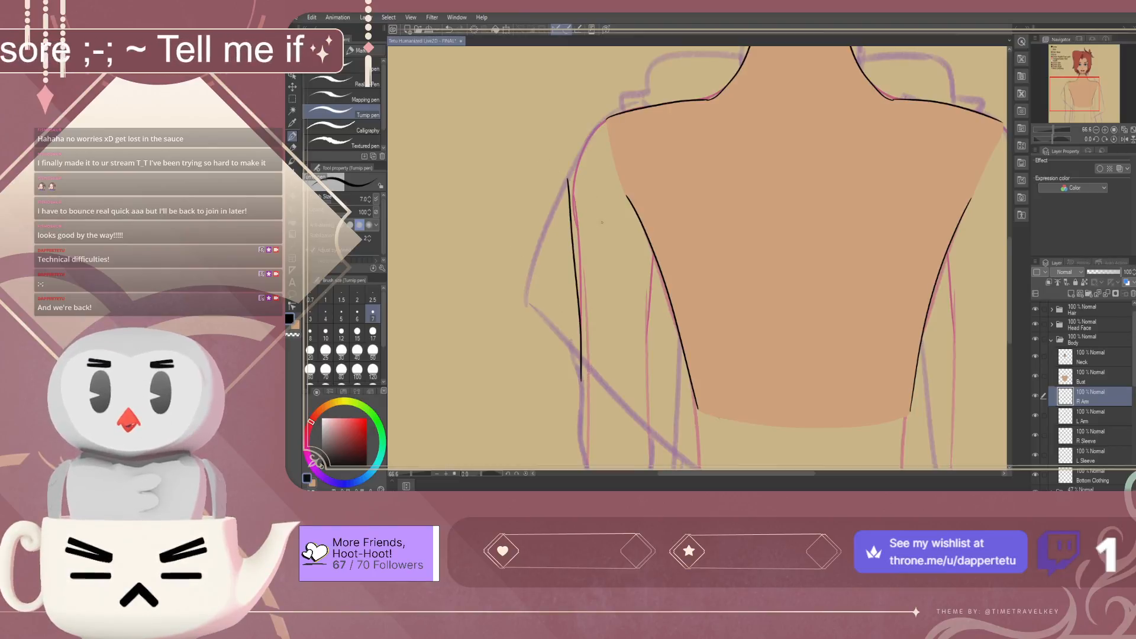
key(ctrl+z)
drag(583, 381, 571, 187)
key(ctrl+z)
mouse_move(588, 395)
mouse_down()
mouse_move(573, 177)
mouse_move(603, 112)
mouse_up()
key(ctrl+z)
Ink the rounded shoulder curve joining the outer arm line to the bust, and add the upper arm's inner line from elbow to armpit
mouse_move(574, 208)
mouse_down()
mouse_move(578, 161)
mouse_move(617, 107)
mouse_up()
key(ctrl+z)
mouse_move(572, 206)
mouse_down()
mouse_move(578, 157)
mouse_move(618, 108)
mouse_up()
key(ctrl+z)
drag(572, 195, 620, 110)
key(ctrl+z)
drag(573, 197, 607, 126)
key(ctrl+z)
drag(573, 195, 607, 123)
drag(573, 197, 626, 107)
key(ctrl+z)
mouse_move(573, 197)
mouse_down()
mouse_move(577, 165)
mouse_move(606, 121)
mouse_up()
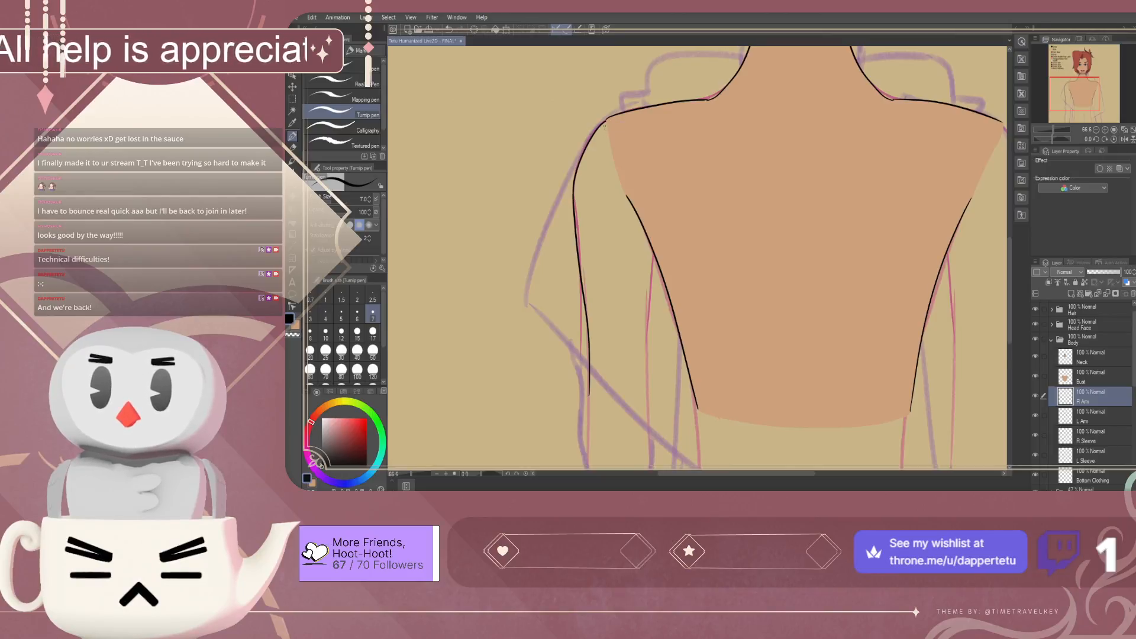
drag(647, 404, 647, 259)
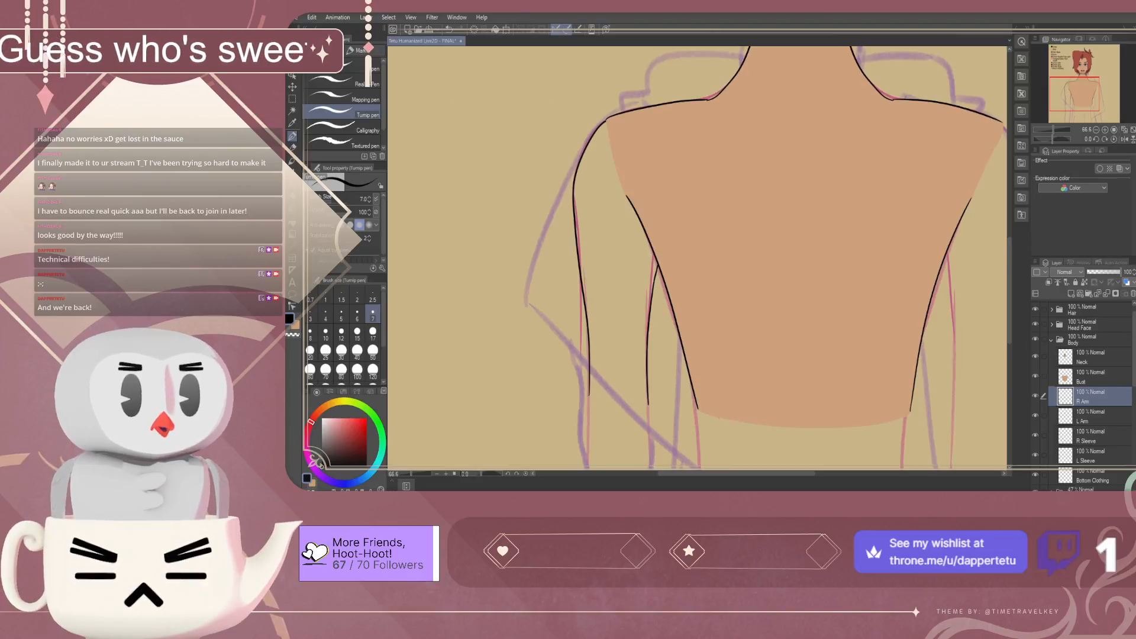
Hide the Bust layer, close the open shoulder of the right arm with a thin skin-colored curve, and save the file
click(1035, 376)
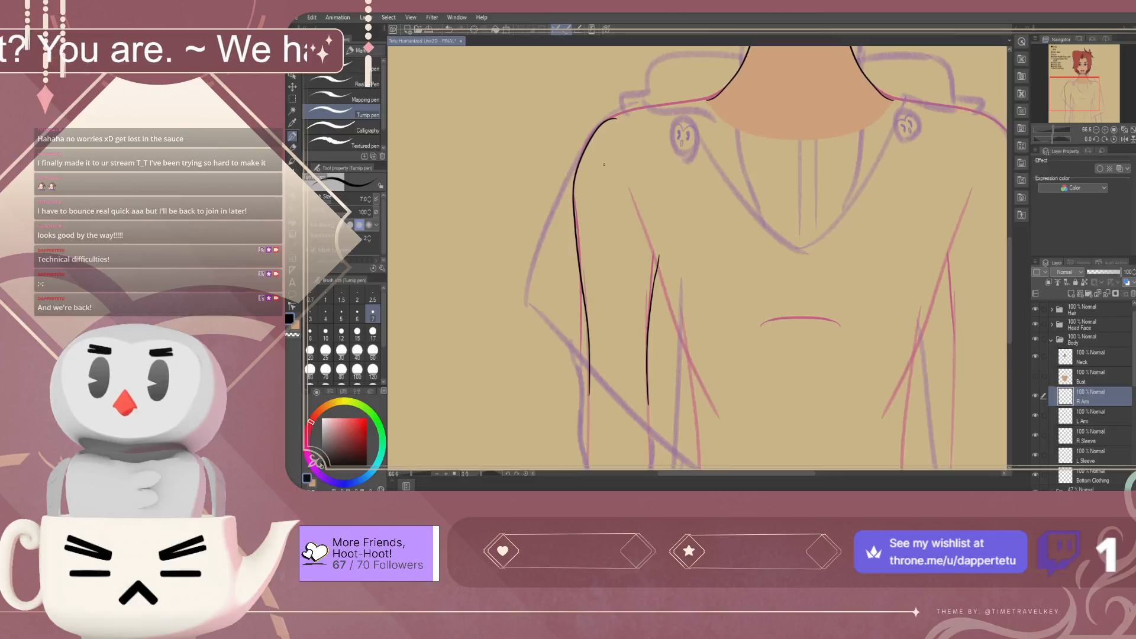
click(296, 325)
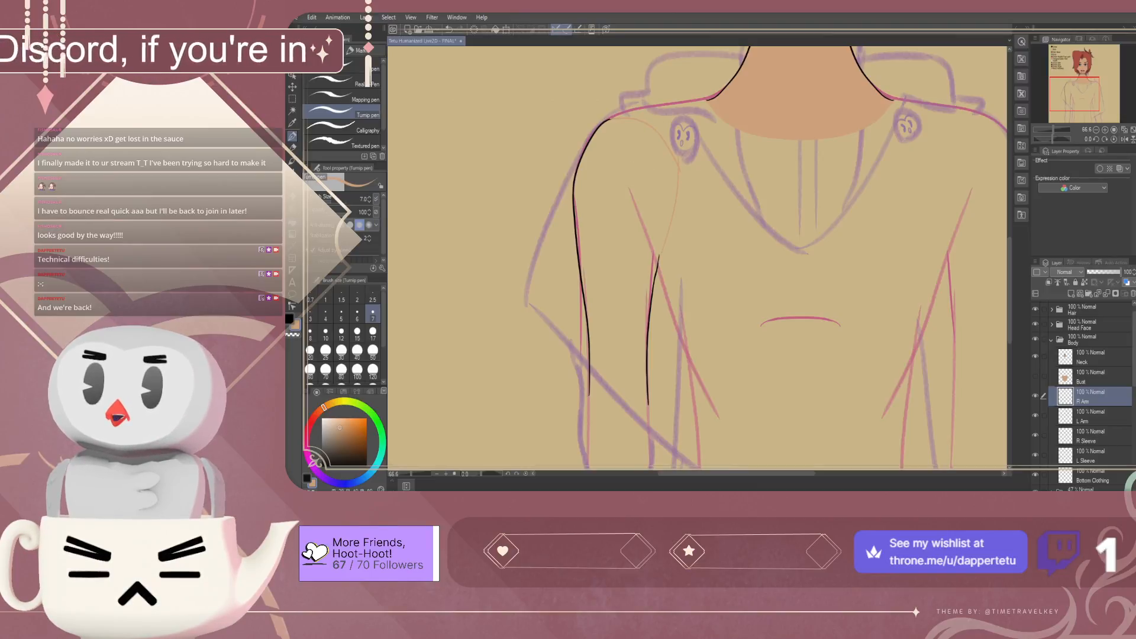
key(x)
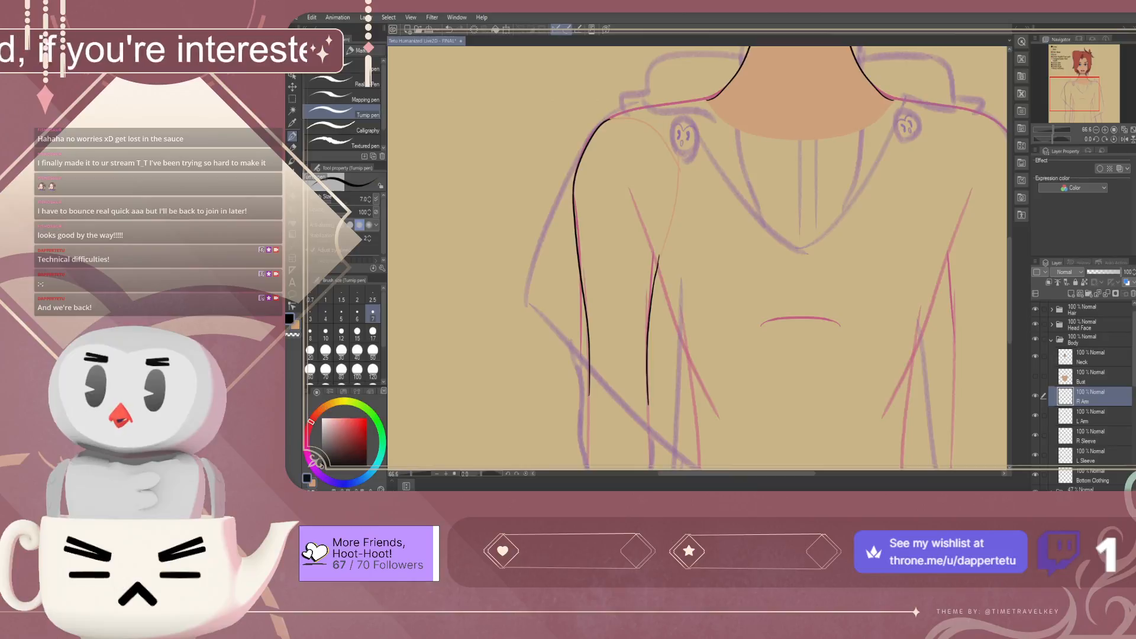
scroll(671, 199, down, 7)
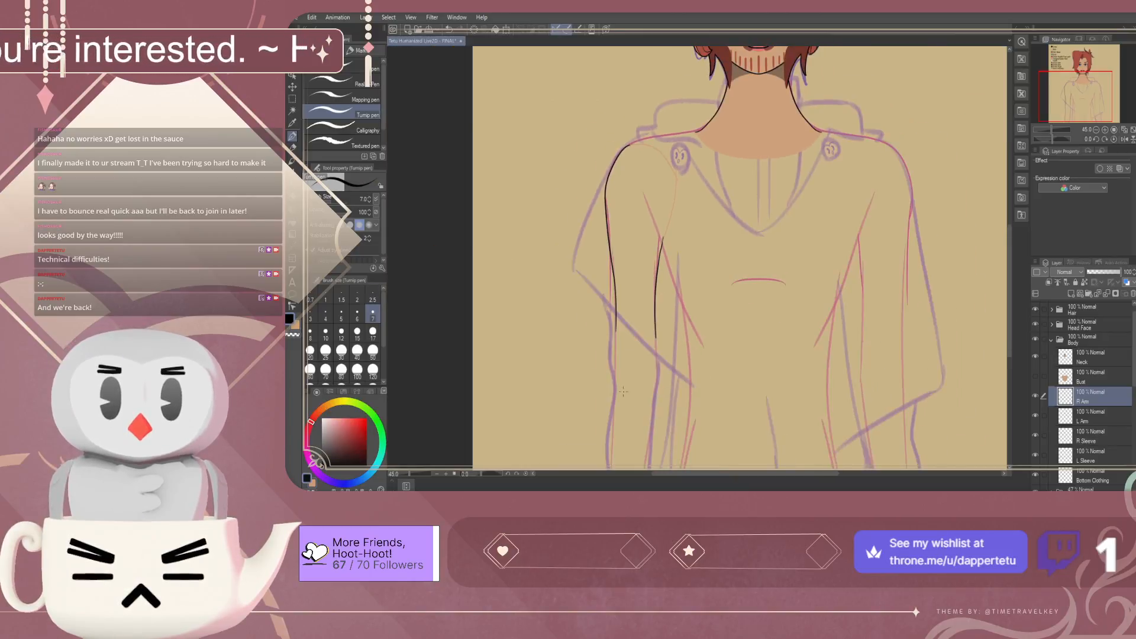
scroll(635, 419, up, 7)
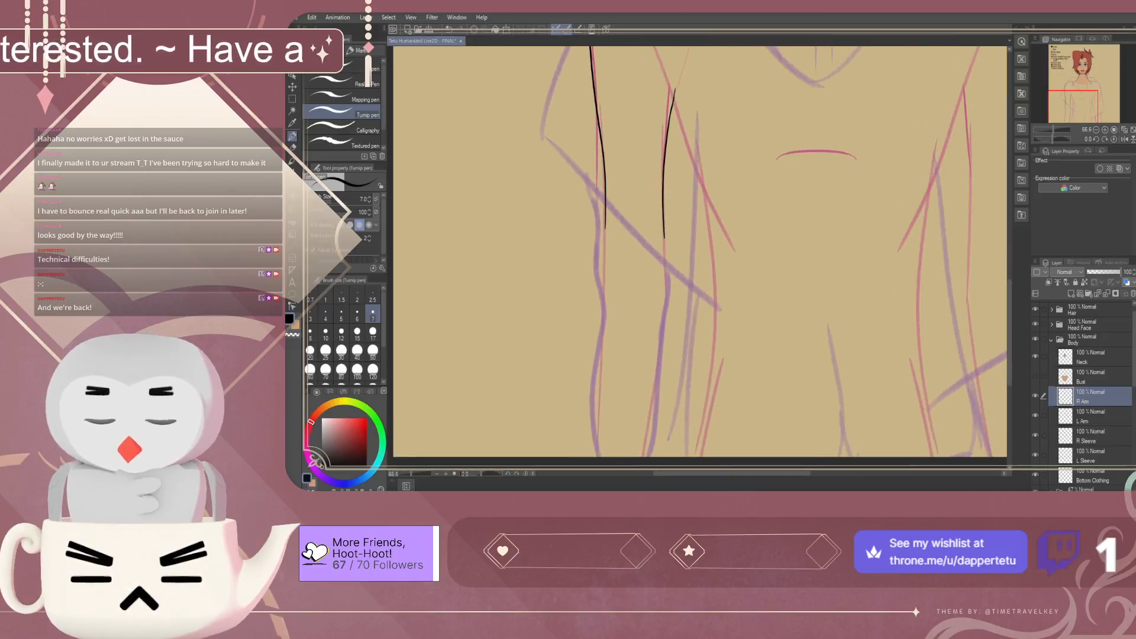
key(ctrl+s)
Ink the outer edge of the right forearm in black, from the canvas edge up to the upper-arm line
drag(597, 456, 610, 260)
key(ctrl+z)
drag(597, 456, 599, 247)
key(ctrl+z)
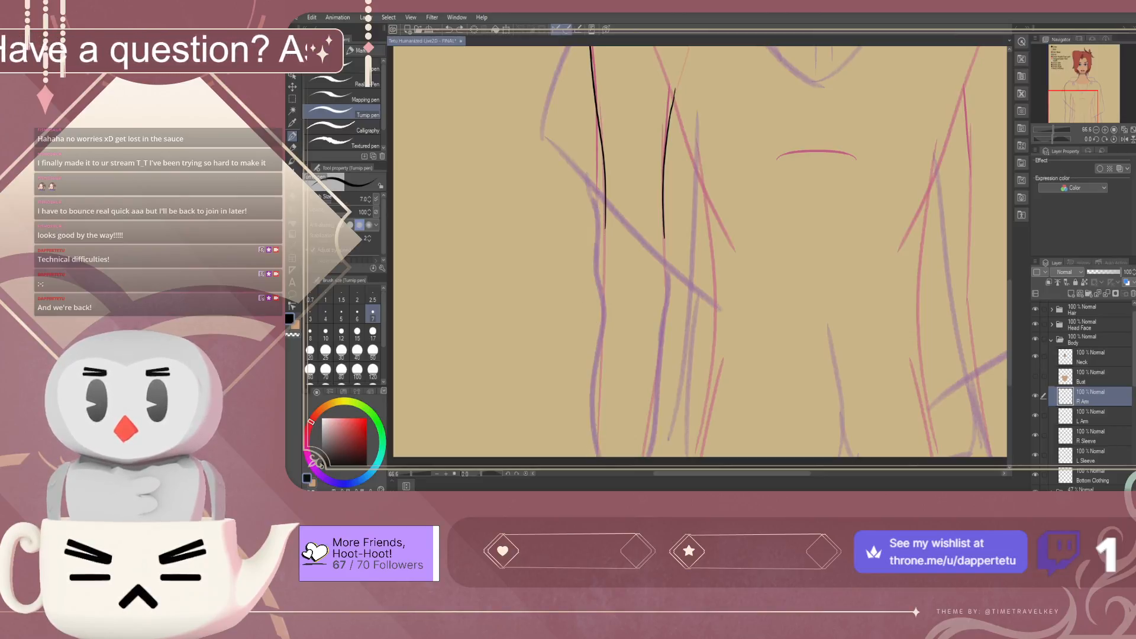
drag(599, 456, 604, 249)
key(ctrl+z)
drag(599, 456, 604, 248)
key(ctrl+z)
drag(600, 457, 605, 212)
key(ctrl+z)
drag(598, 268, 605, 210)
key(ctrl+z)
key(ctrl+z)
mouse_move(600, 457)
mouse_down()
mouse_move(603, 206)
mouse_move(602, 246)
mouse_move(604, 214)
mouse_up()
key(ctrl+z)
key(ctrl+z)
key(ctrl+z)
Ink the inner edge of the right forearm up to the upper-arm line and erase the overlapping line end at the elbow
drag(642, 456, 664, 292)
key(ctrl+z)
drag(642, 455, 662, 293)
key(ctrl+z)
drag(642, 457, 663, 293)
key(ctrl+z)
drag(639, 457, 672, 220)
key(ctrl+z)
drag(639, 458, 664, 237)
key(ctrl+z)
drag(641, 457, 663, 273)
key(ctrl+z)
drag(639, 457, 666, 237)
key(ctrl+z)
drag(639, 458, 660, 261)
key(ctrl+z)
drag(640, 461, 667, 260)
key(ctrl+z)
drag(640, 456, 663, 217)
key(ctrl+z)
drag(657, 278, 661, 199)
key(ctrl+z)
drag(657, 283, 662, 206)
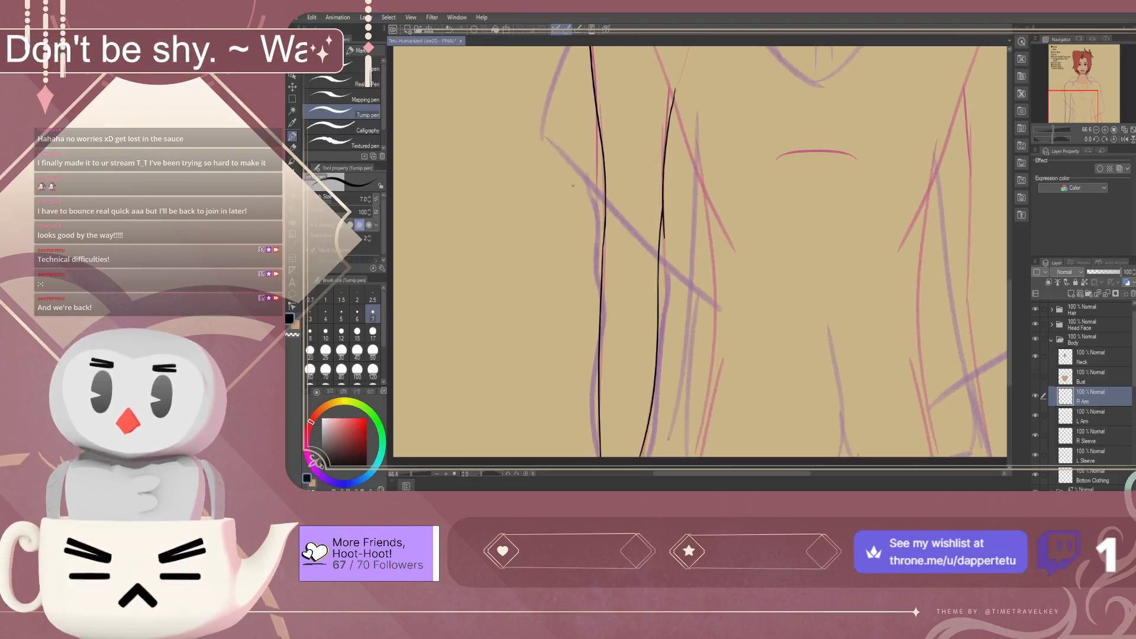
key(e)
drag(663, 238, 669, 193)
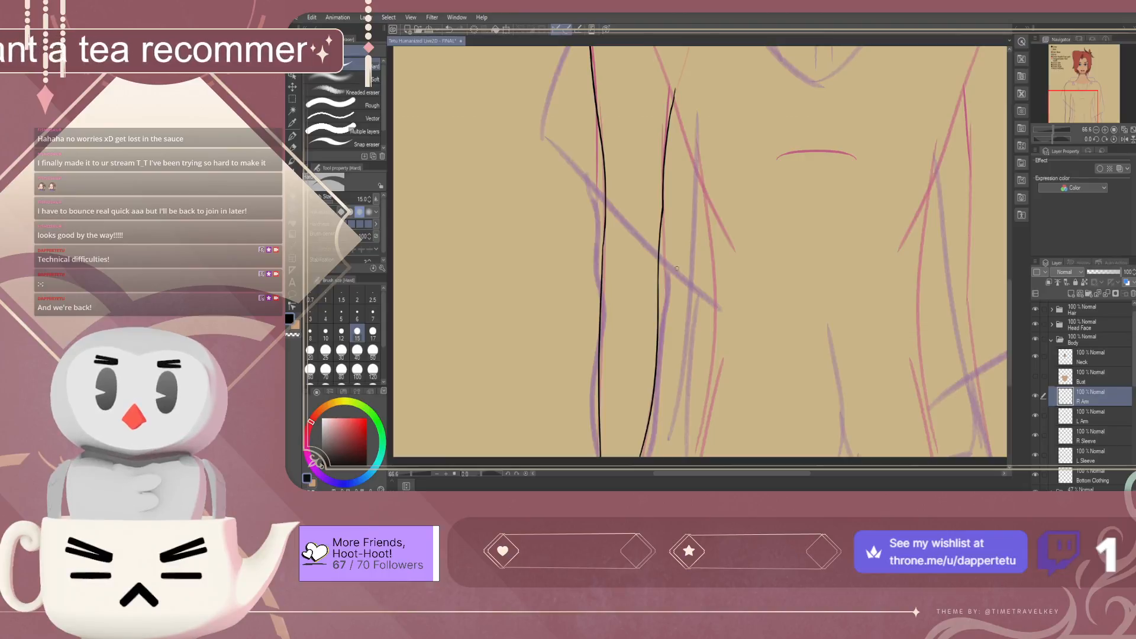
Fill the outlined right arm with the skin color
scroll(702, 277, down, 8)
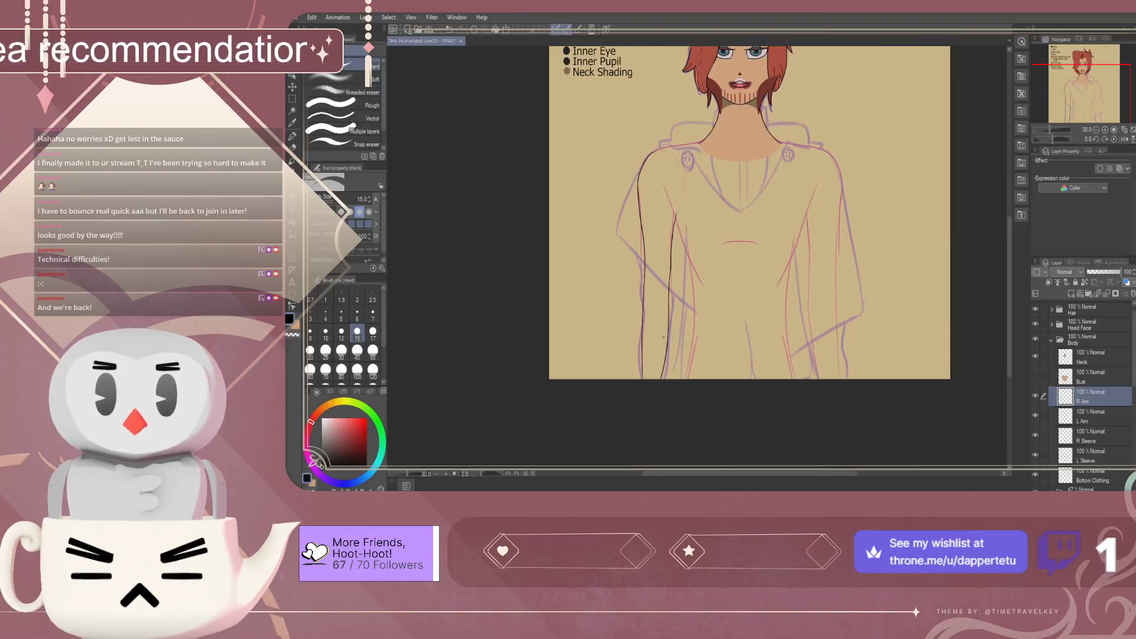
scroll(661, 216, up, 8)
click(295, 325)
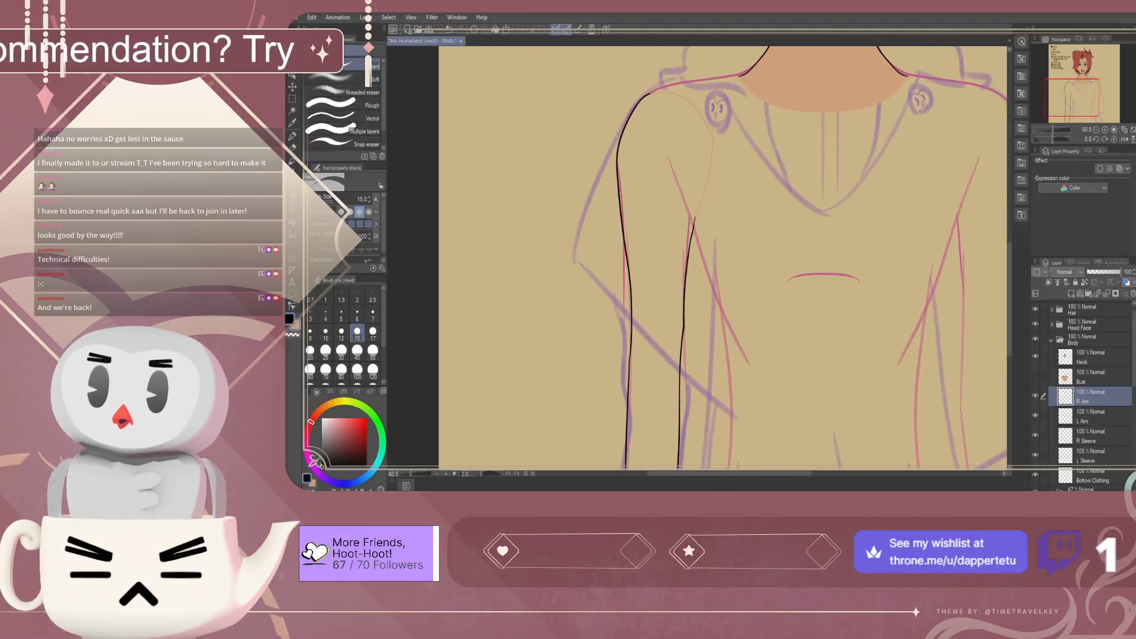
key(g)
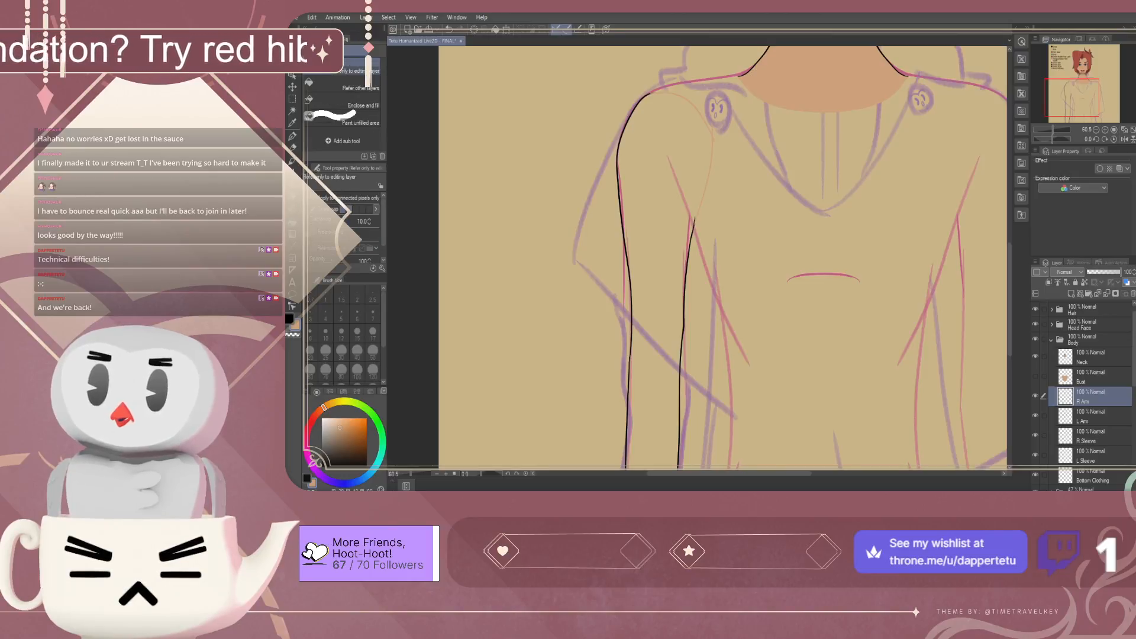
click(660, 237)
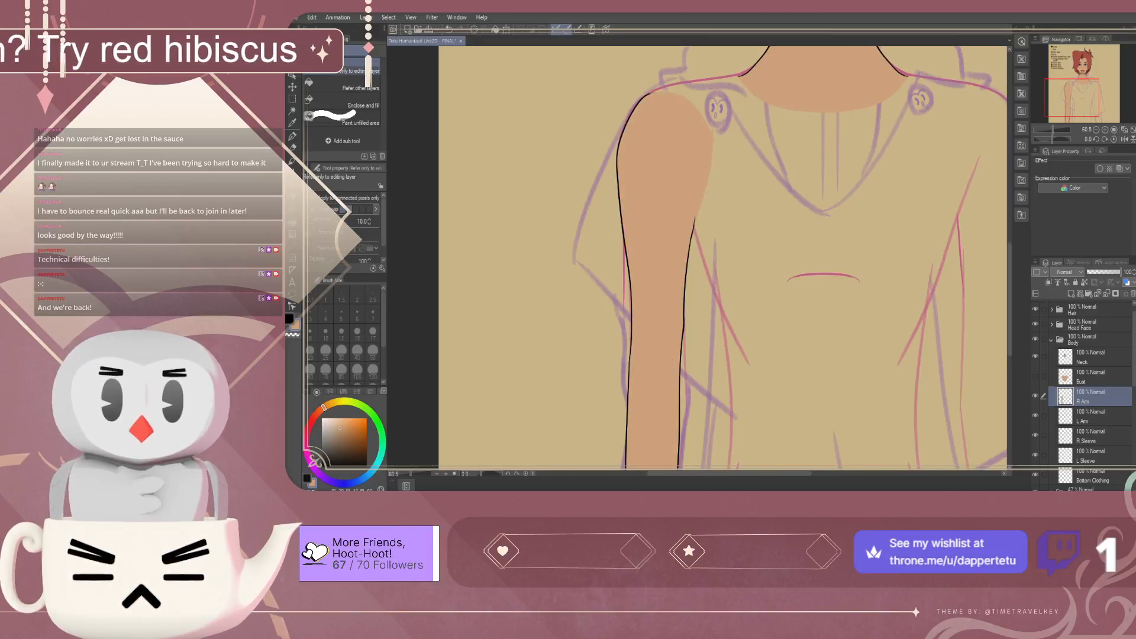
Replace the empty L Arm layer with a copy of R Arm placed below the original and named L Arm
scroll(663, 273, down, 4)
scroll(678, 244, up, 2)
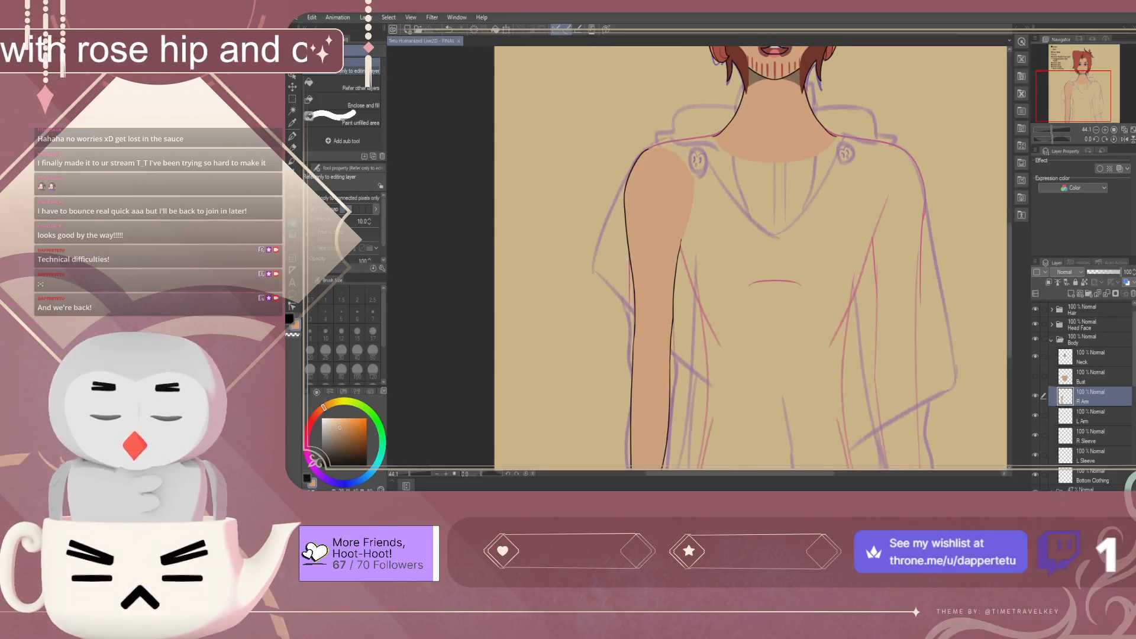
key(ctrl+c)
key(ctrl+v)
drag(1090, 397, 1090, 425)
click(1090, 436)
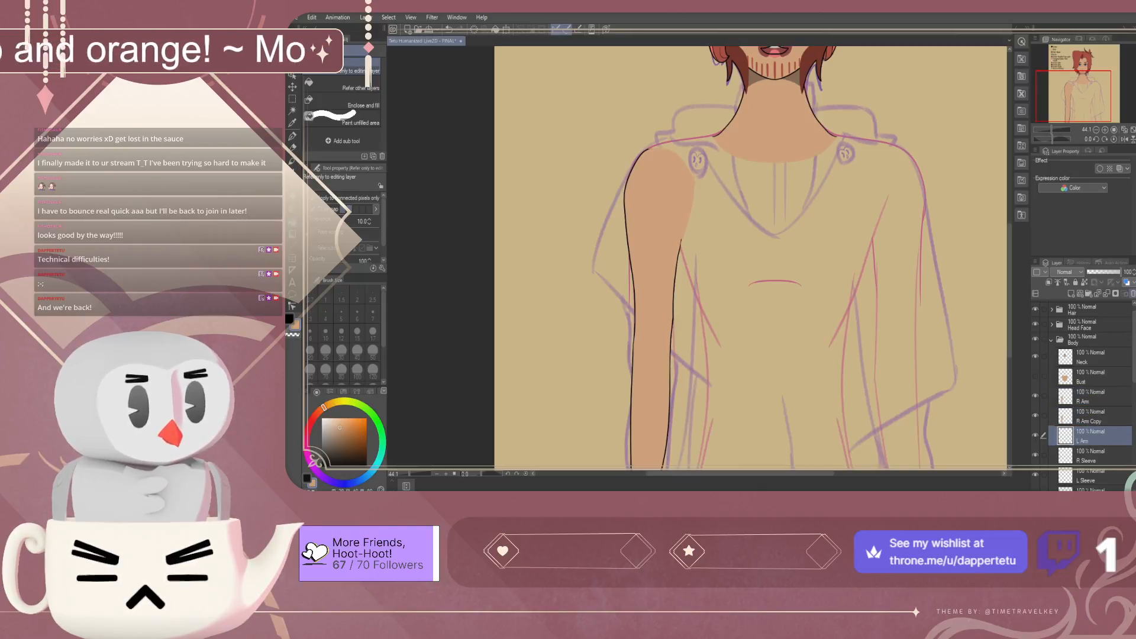
click(1133, 294)
click(1091, 416)
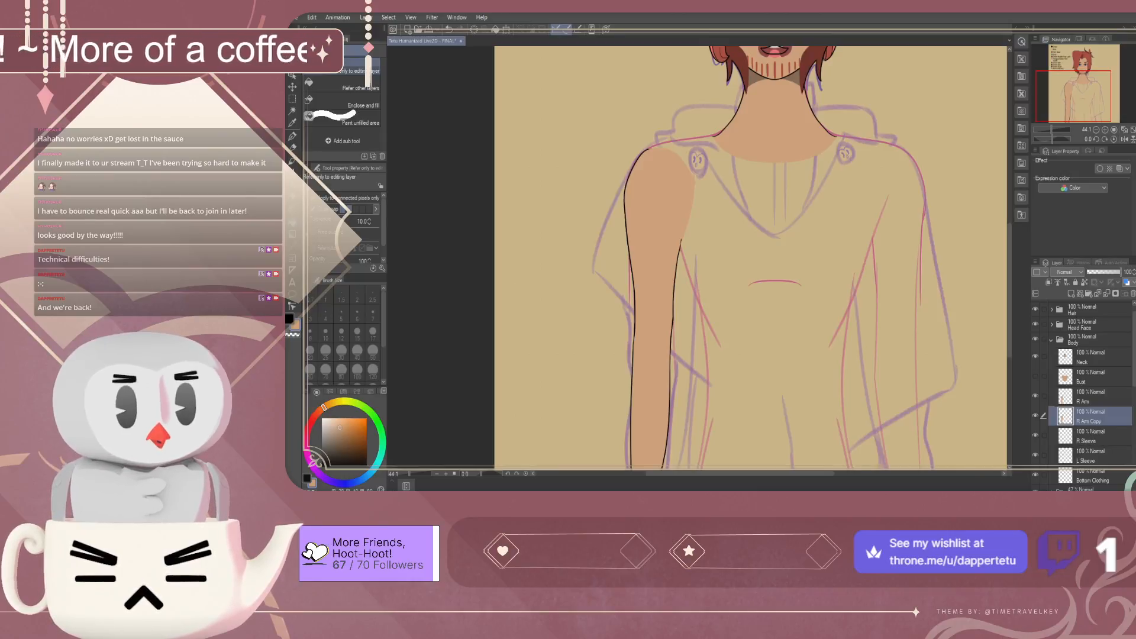
text(L Arm)
key(Return)
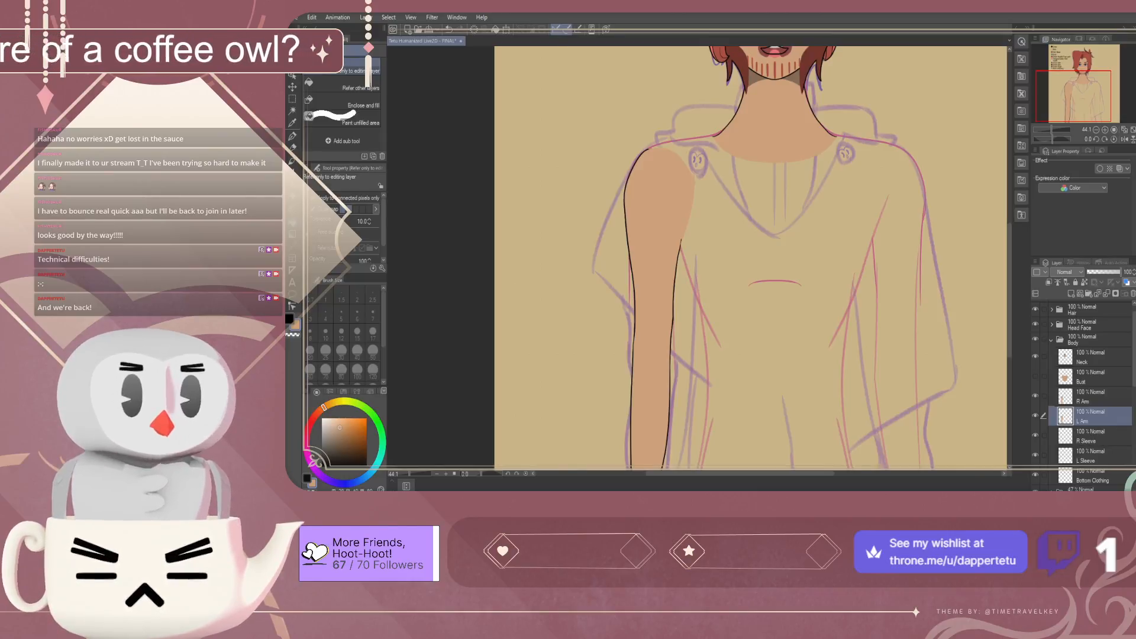
Flip the copied arm on the L Arm layer horizontally with a transform
scroll(584, 228, down, 4)
click(292, 99)
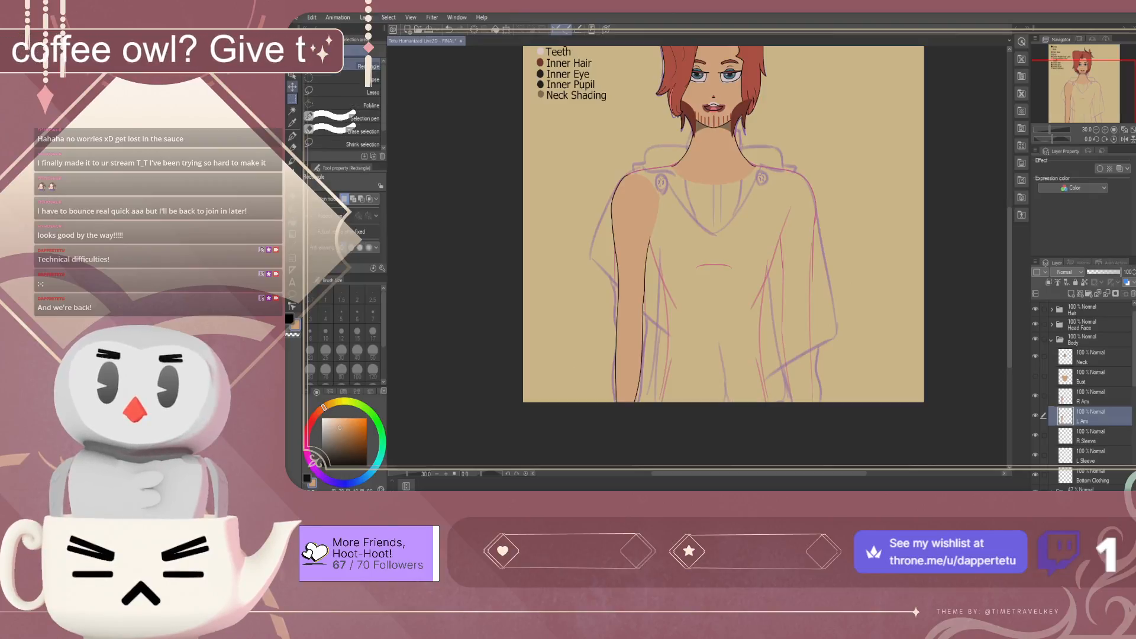
click(292, 86)
click(506, 29)
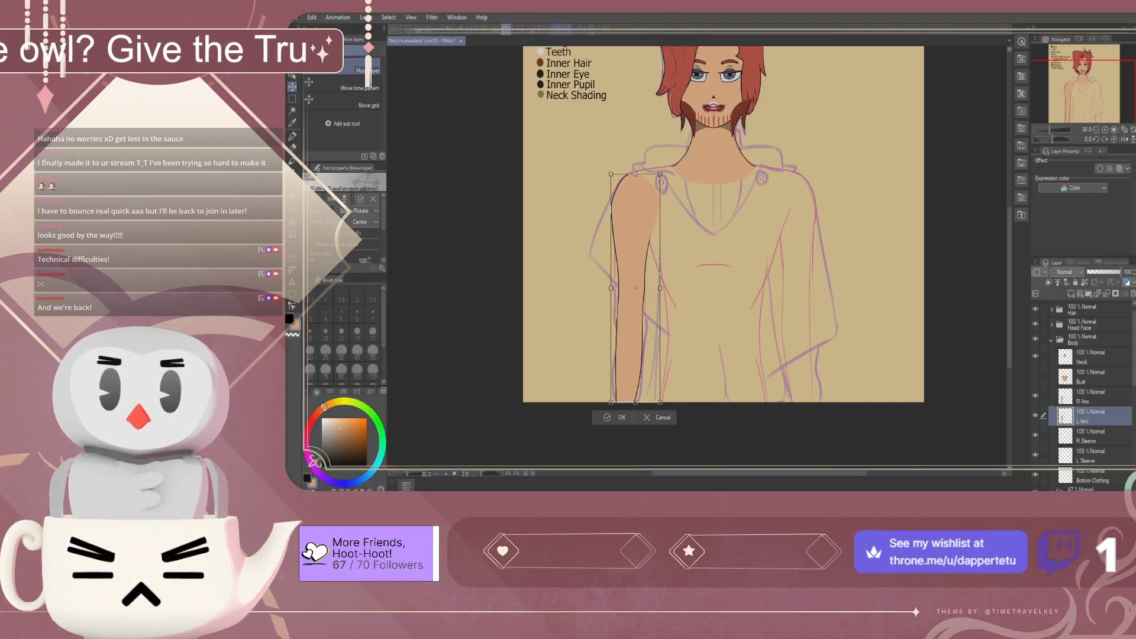
click(332, 199)
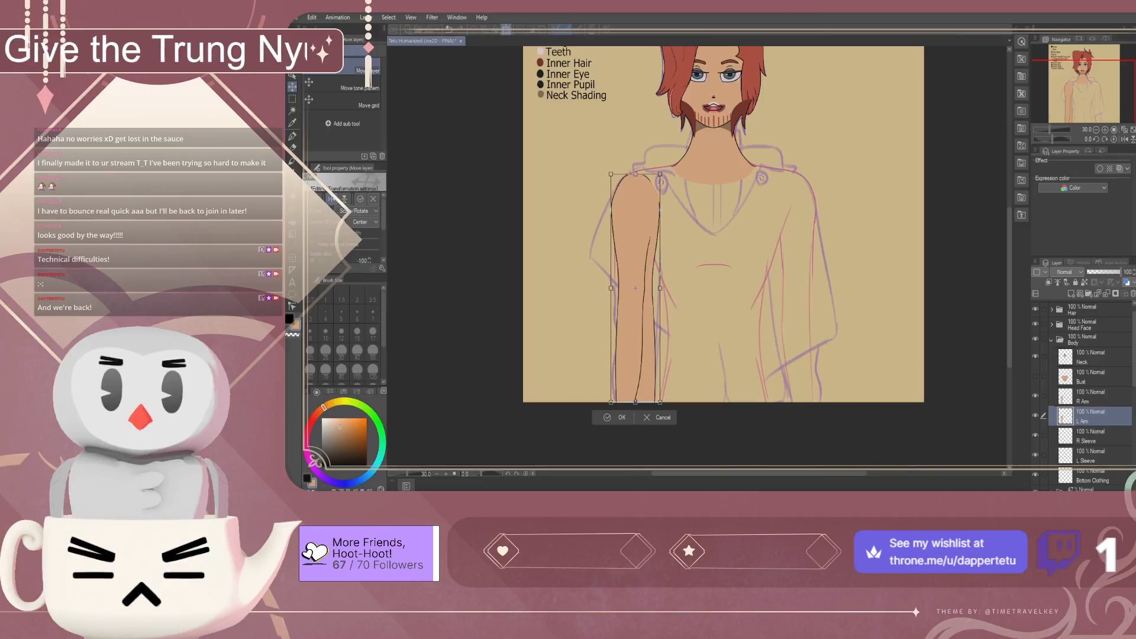
key(Return)
Move the flipped arm onto the character's left shoulder and nudge it slightly right to match the sketch
drag(635, 288, 792, 283)
scroll(803, 338, up, 3)
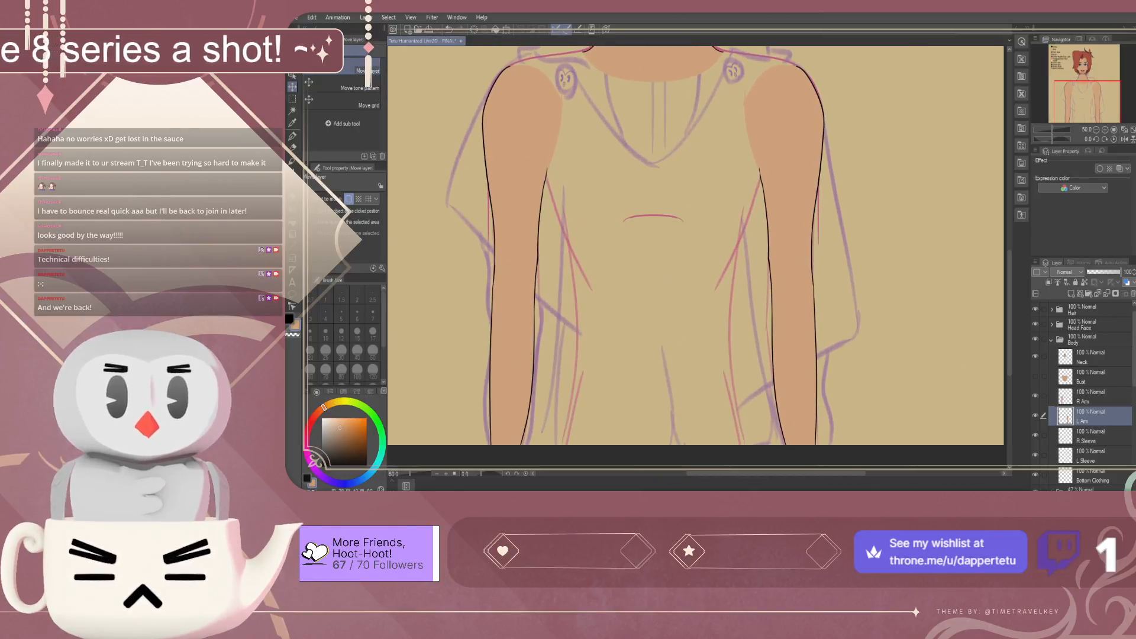
key(Right)
key(Right)
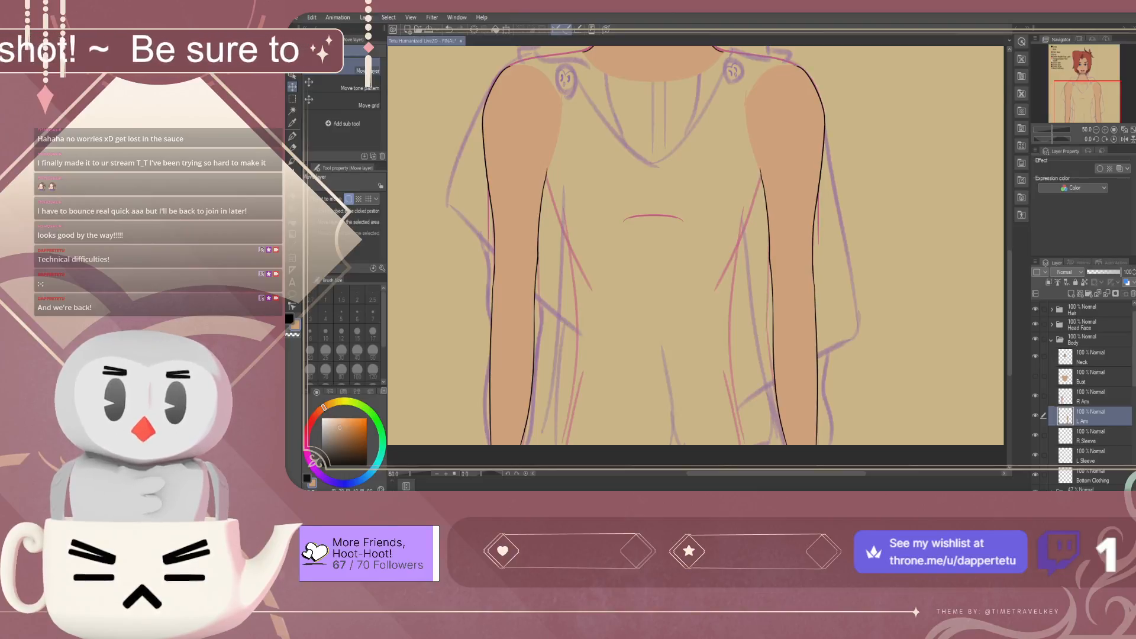
Select the R Arm layer and make the Bust layer visible again
key(ctrl+minus)
key(ctrl+minus)
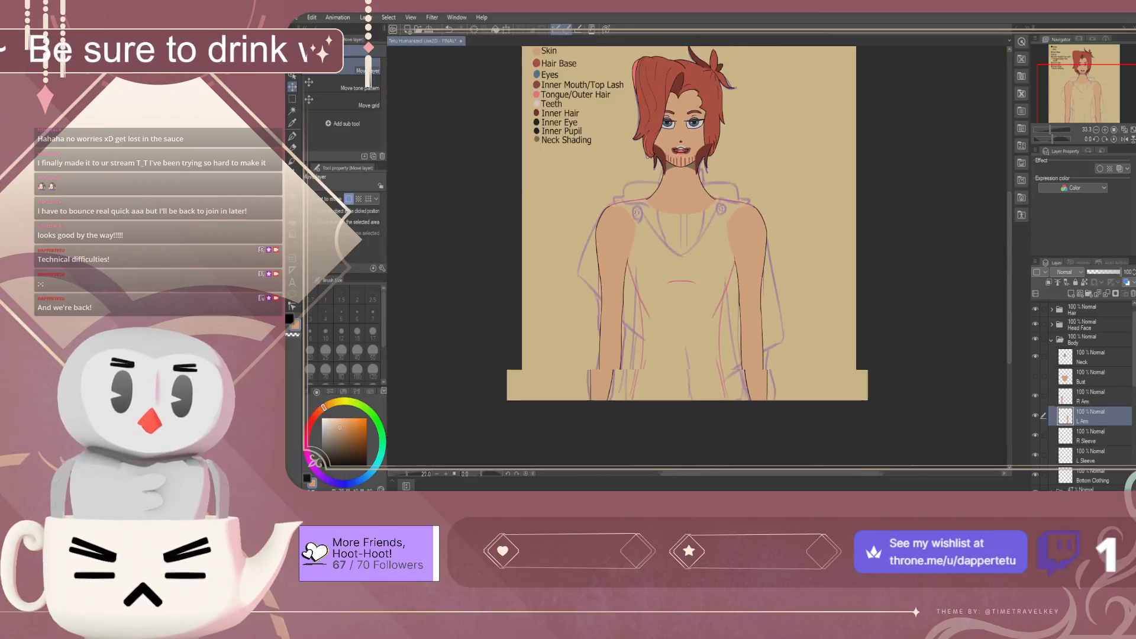
click(1091, 396)
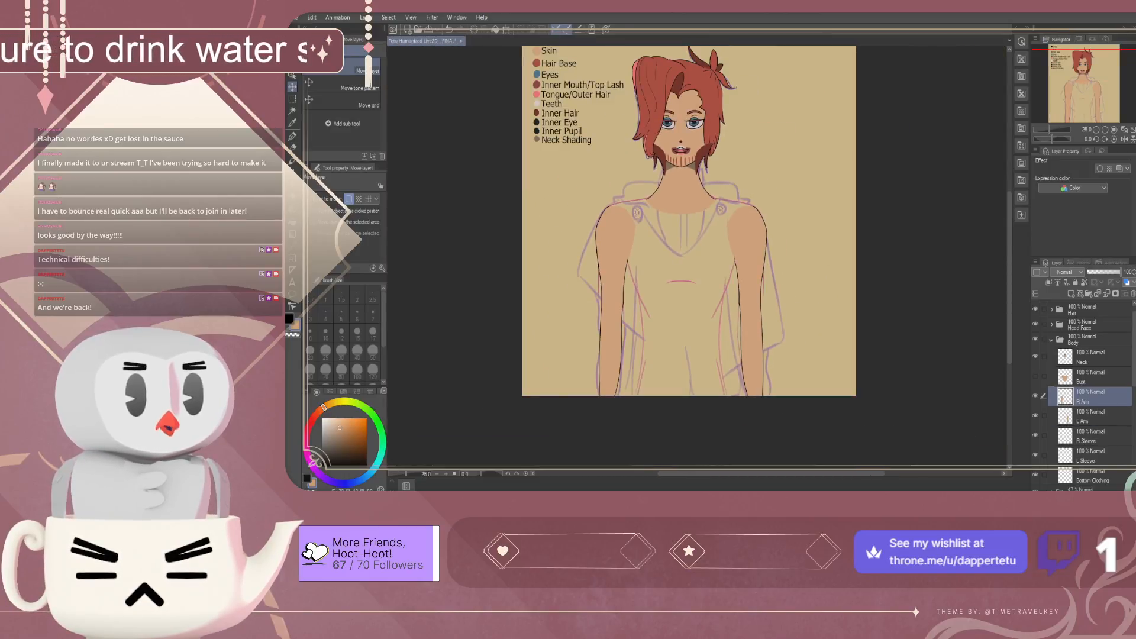
click(1035, 377)
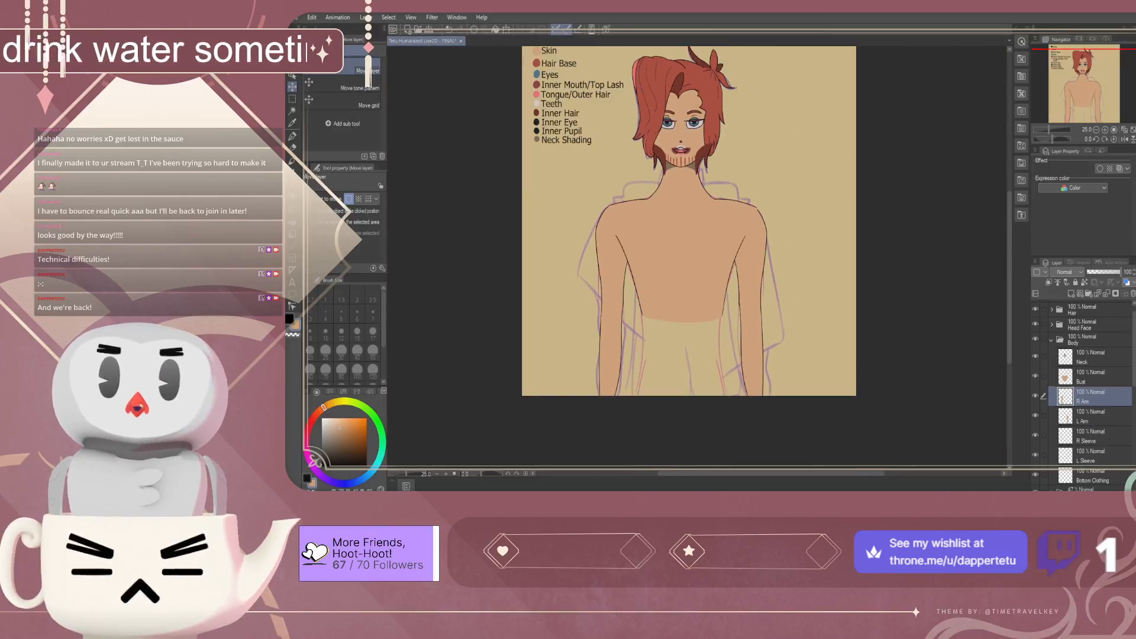
Try the Bust layer below R Arm and L Arm in the Body folder, and return it above R Arm
key(ctrl+plus)
key(ctrl+plus)
key(ctrl+plus)
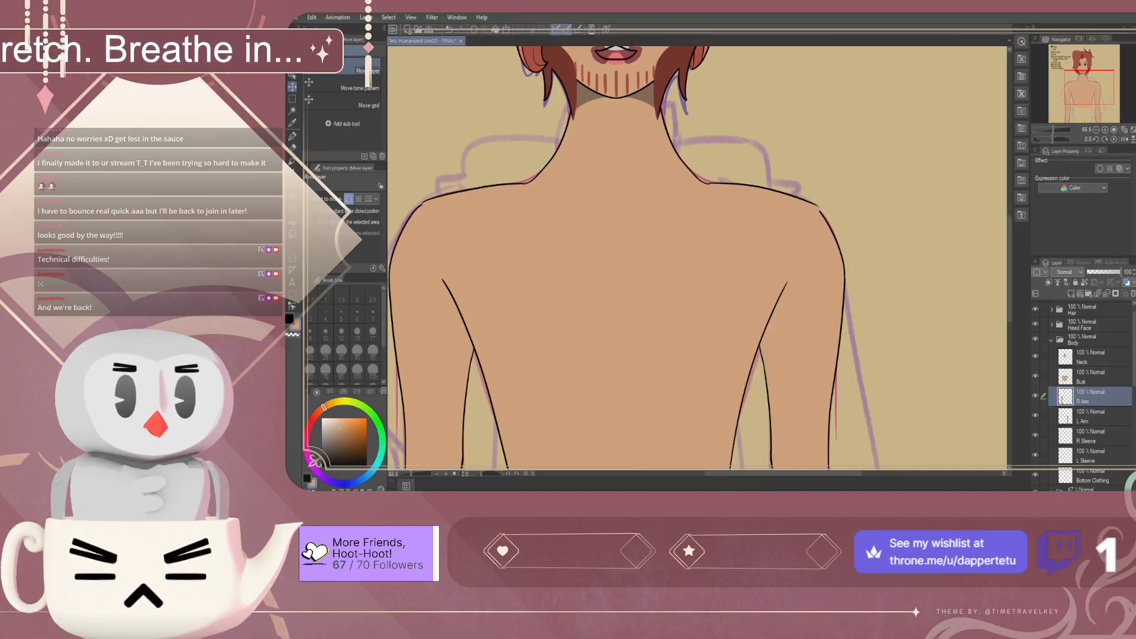
click(1090, 377)
click(1090, 396)
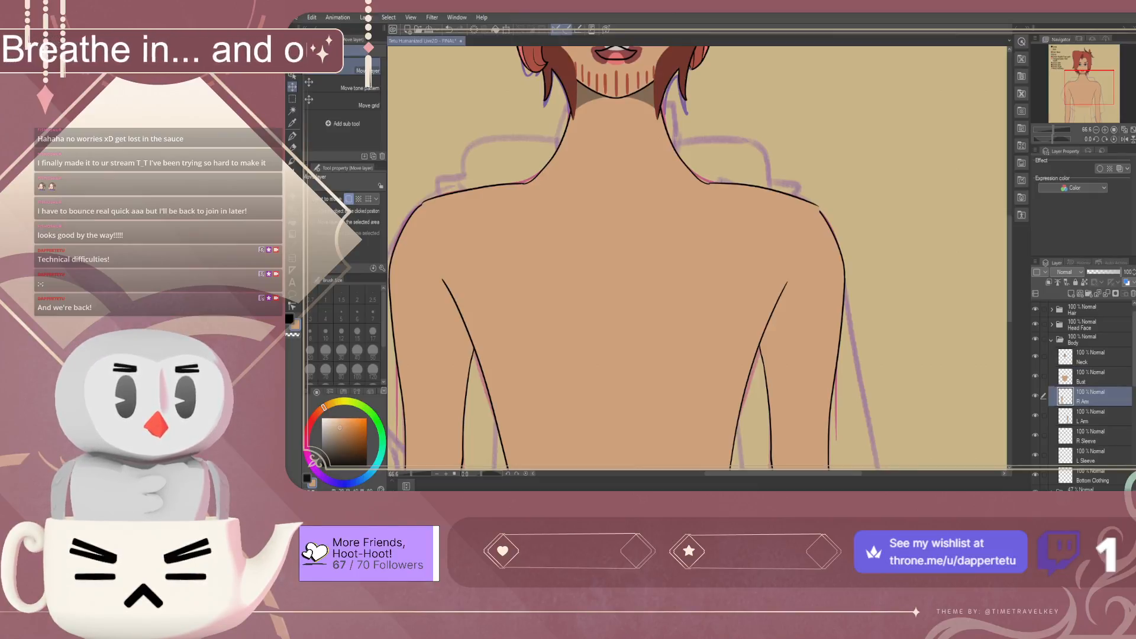
click(1091, 377)
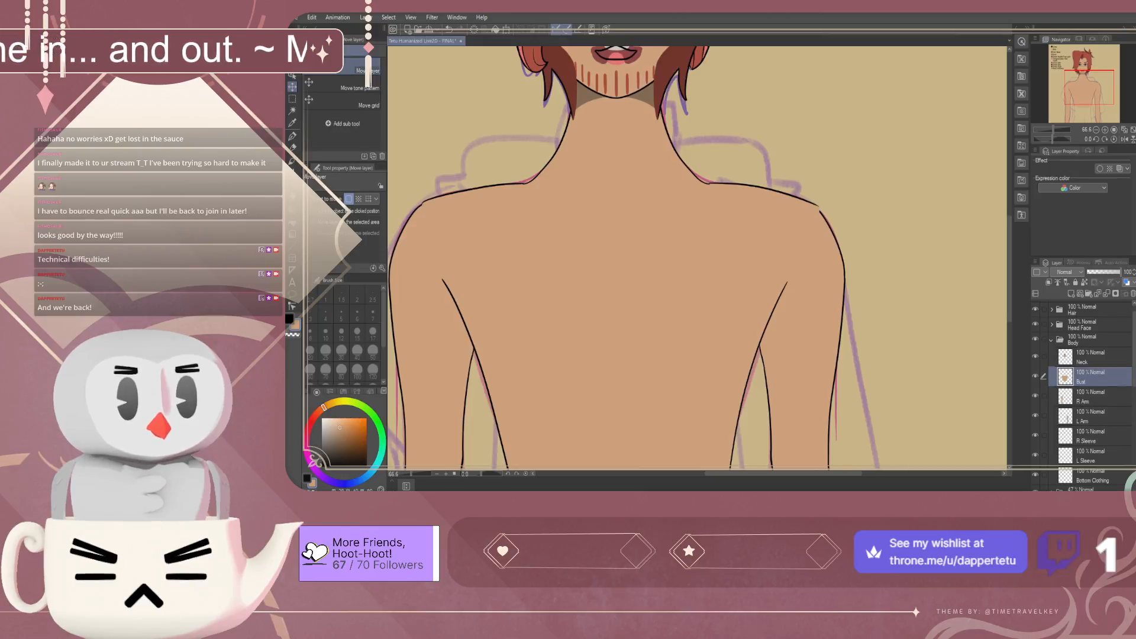
drag(1091, 403, 1091, 424)
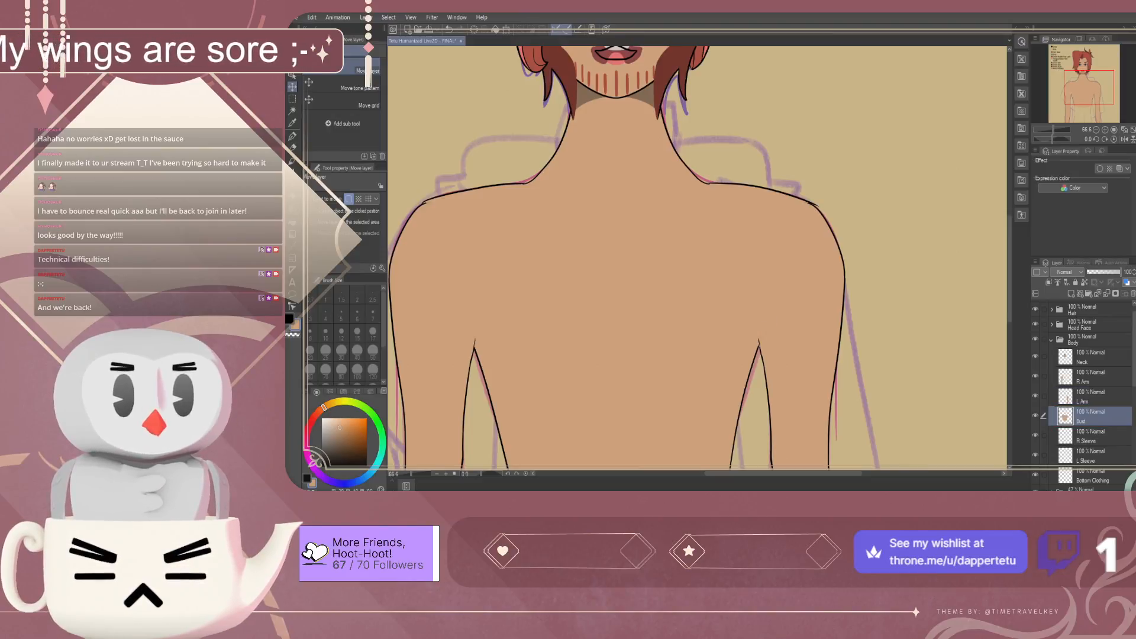
scroll(861, 219, down, 6)
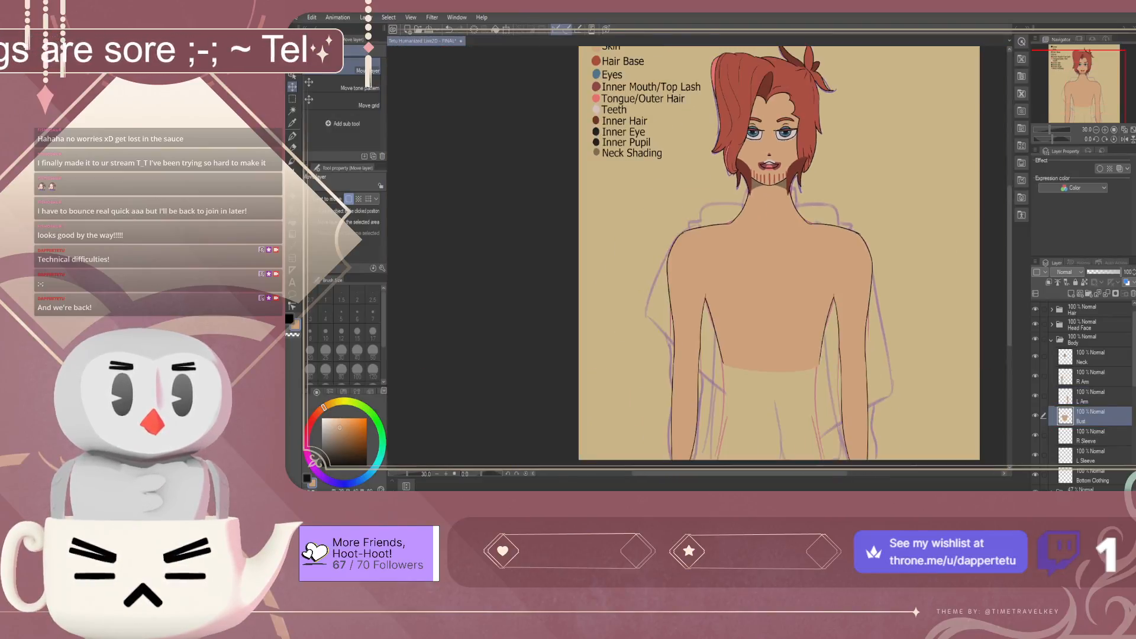
scroll(861, 219, up, 3)
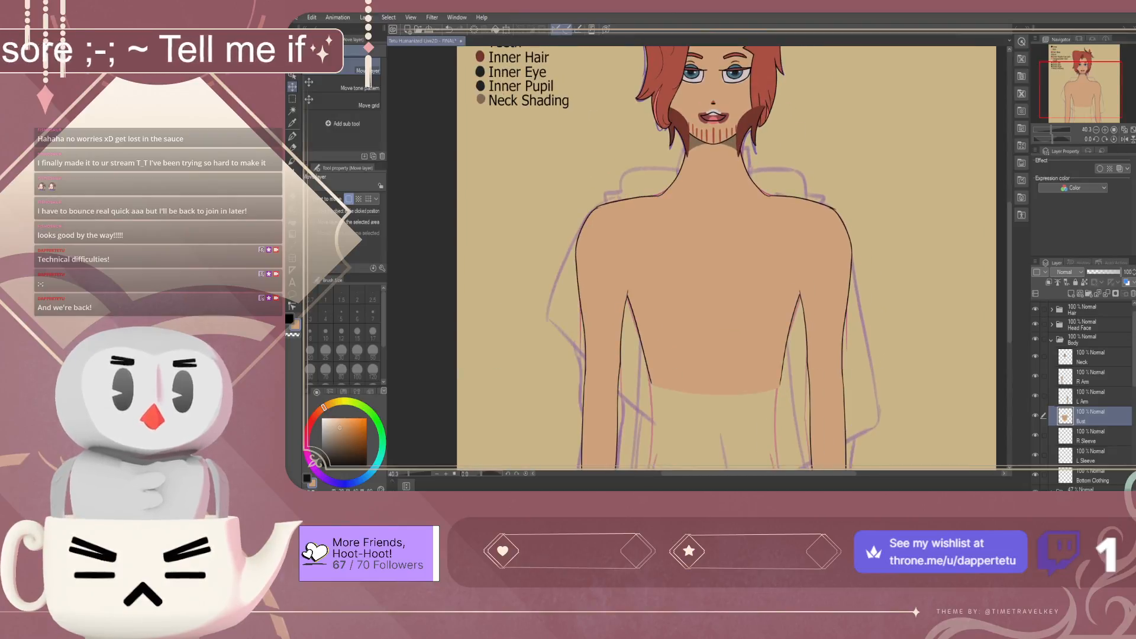
drag(1091, 417, 1090, 368)
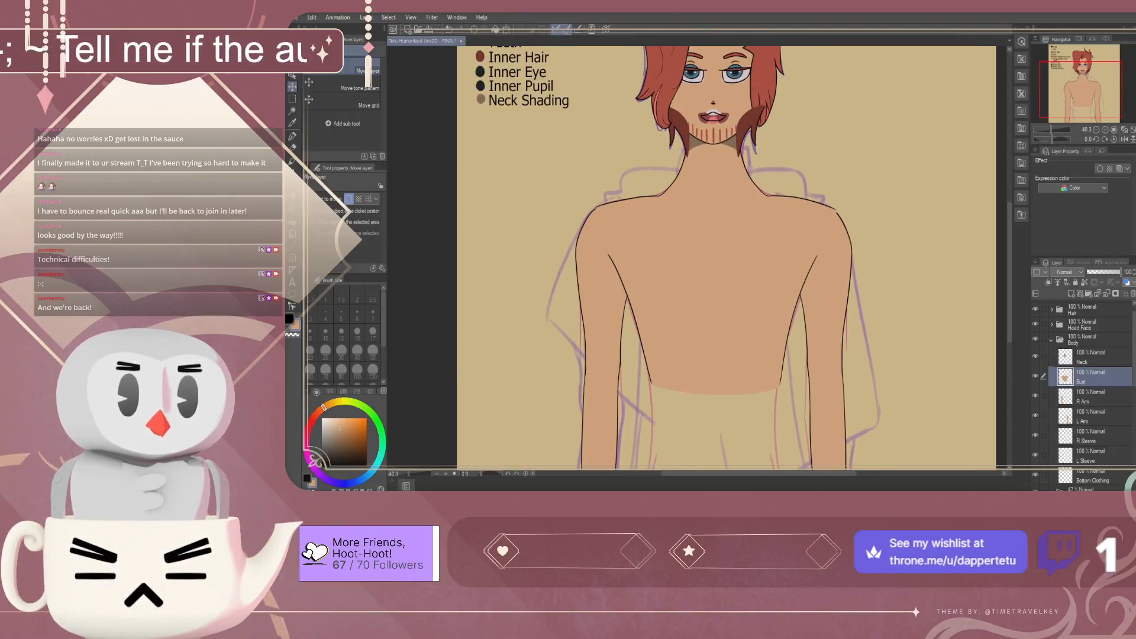
Examine the joint between the L Arm outline and the Bust shoulder line at the character's left shoulder up close
click(1090, 396)
click(1091, 417)
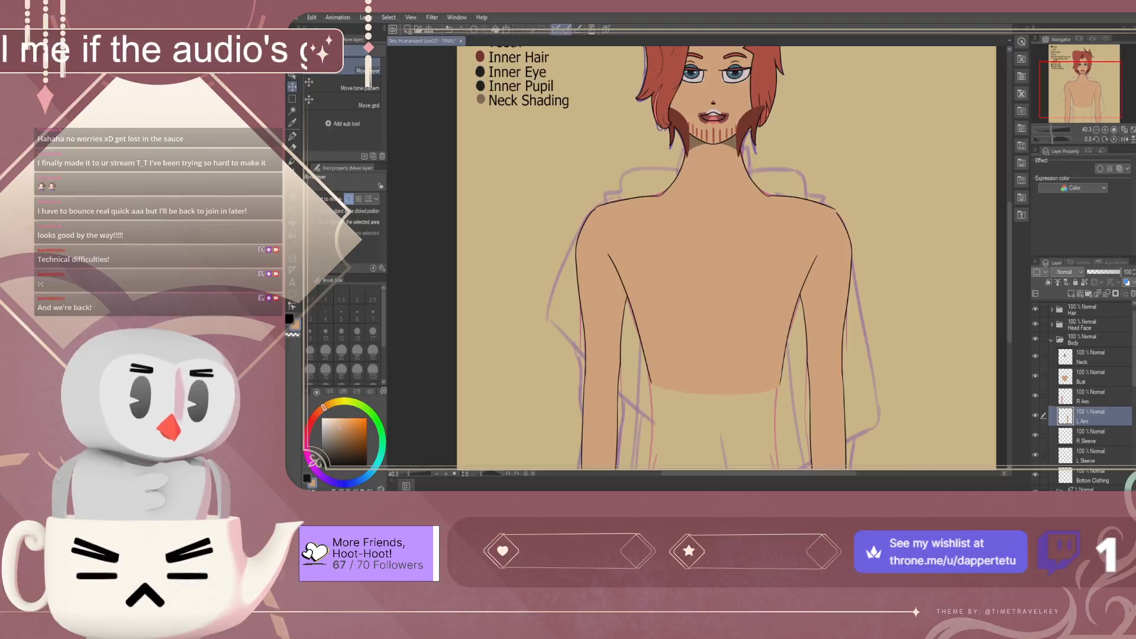
scroll(849, 207, up, 4)
scroll(862, 237, down, 3)
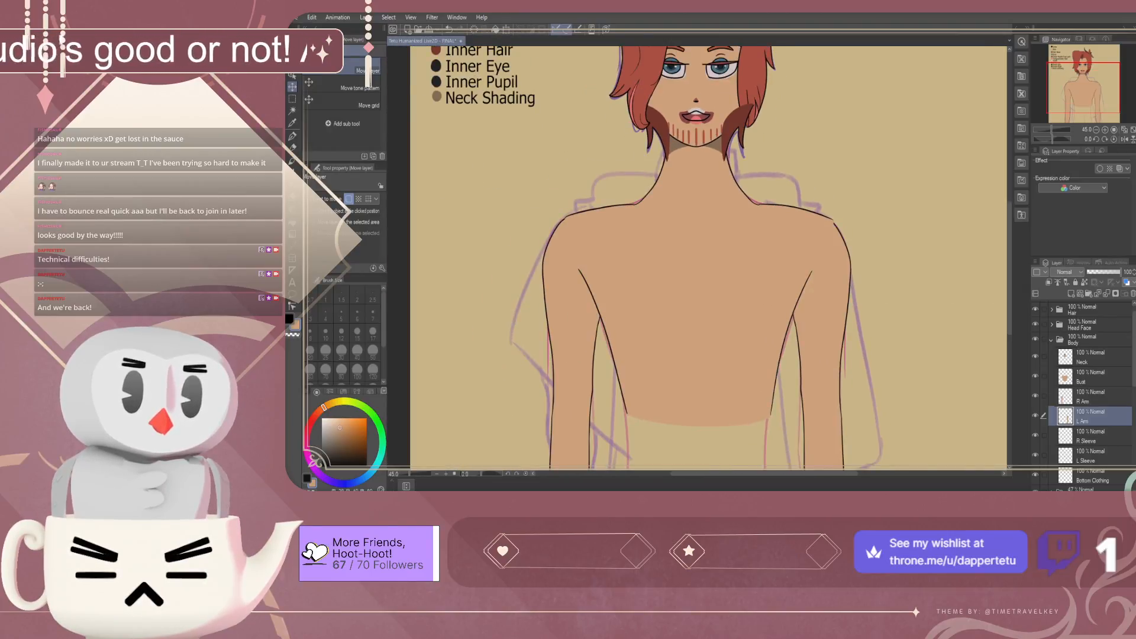
scroll(834, 222, up, 4)
scroll(650, 257, down, 2)
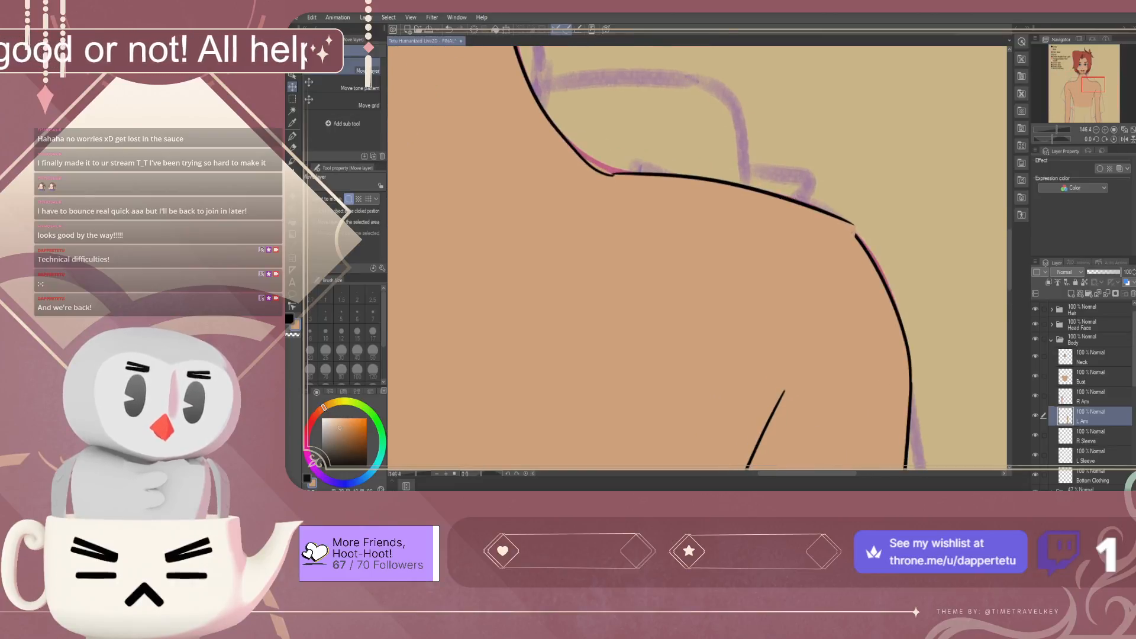
scroll(650, 258, down, 2)
scroll(819, 202, up, 6)
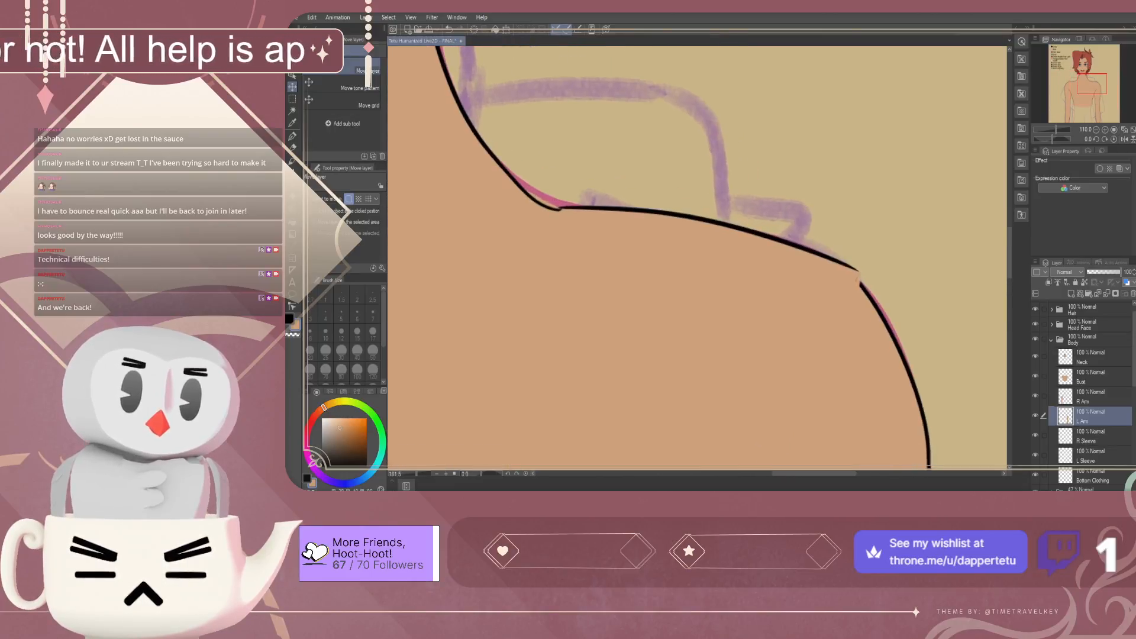
Lasso the character's left shoulder line on the Bust layer and transform it, lowering and slightly widening it to meet the arm outline
click(1094, 377)
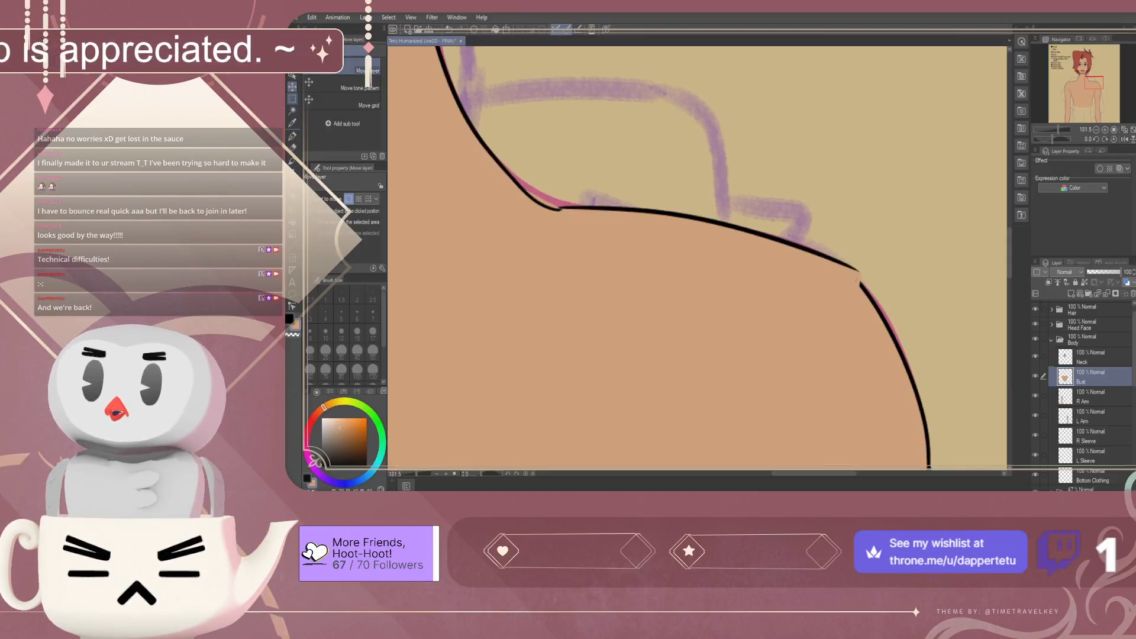
click(292, 99)
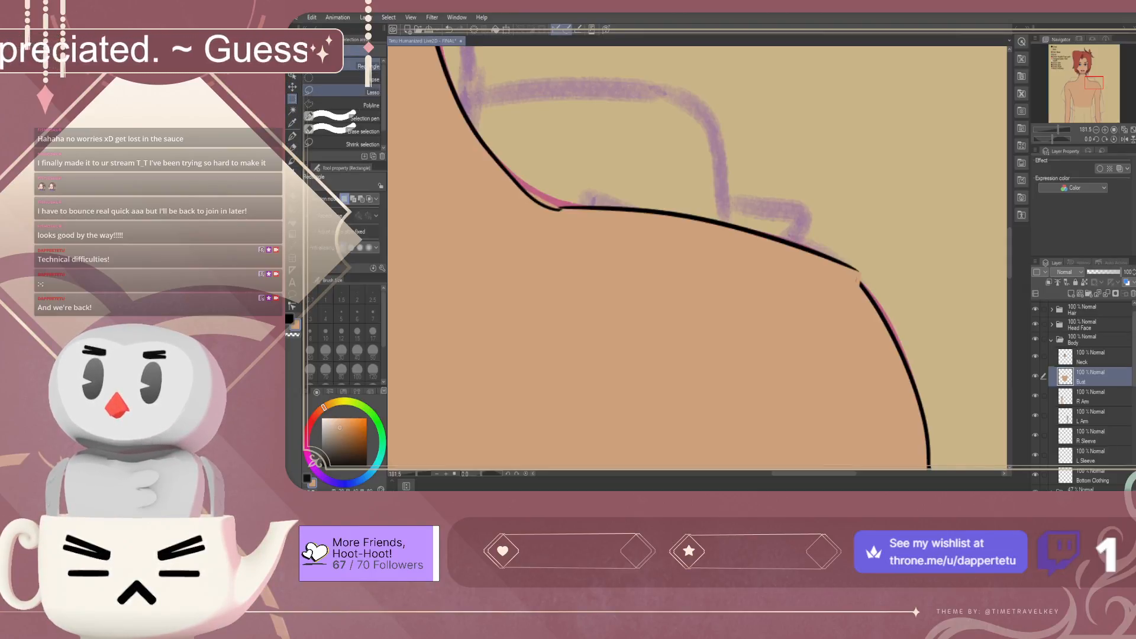
click(359, 91)
drag(859, 275, 594, 216)
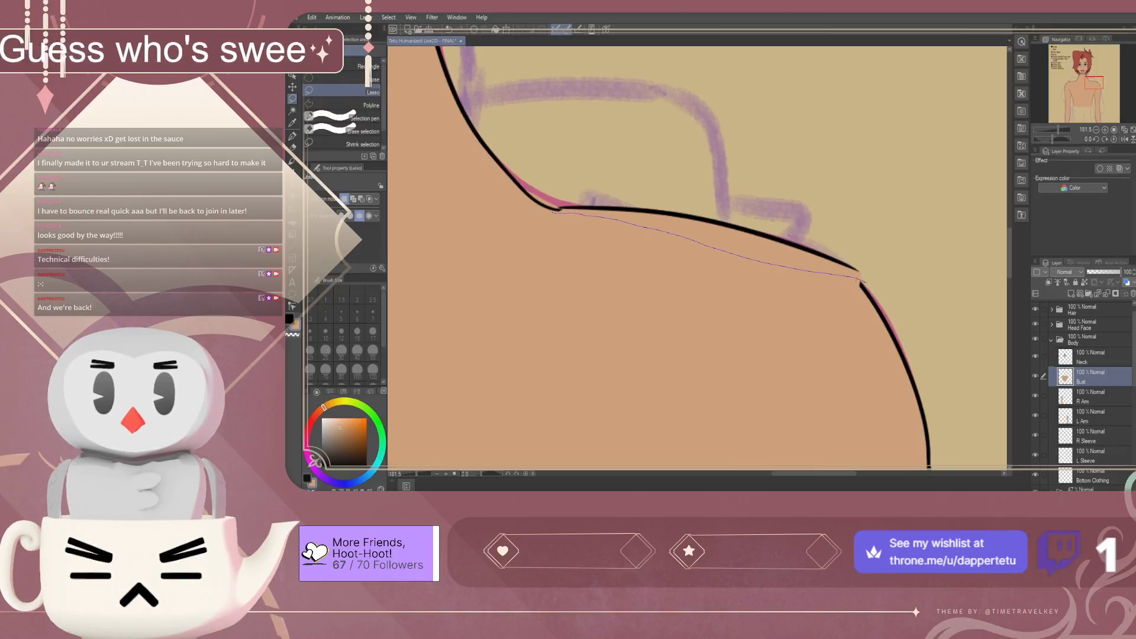
mouse_move(657, 185)
mouse_down()
mouse_move(763, 204)
mouse_move(845, 233)
mouse_move(875, 280)
mouse_up()
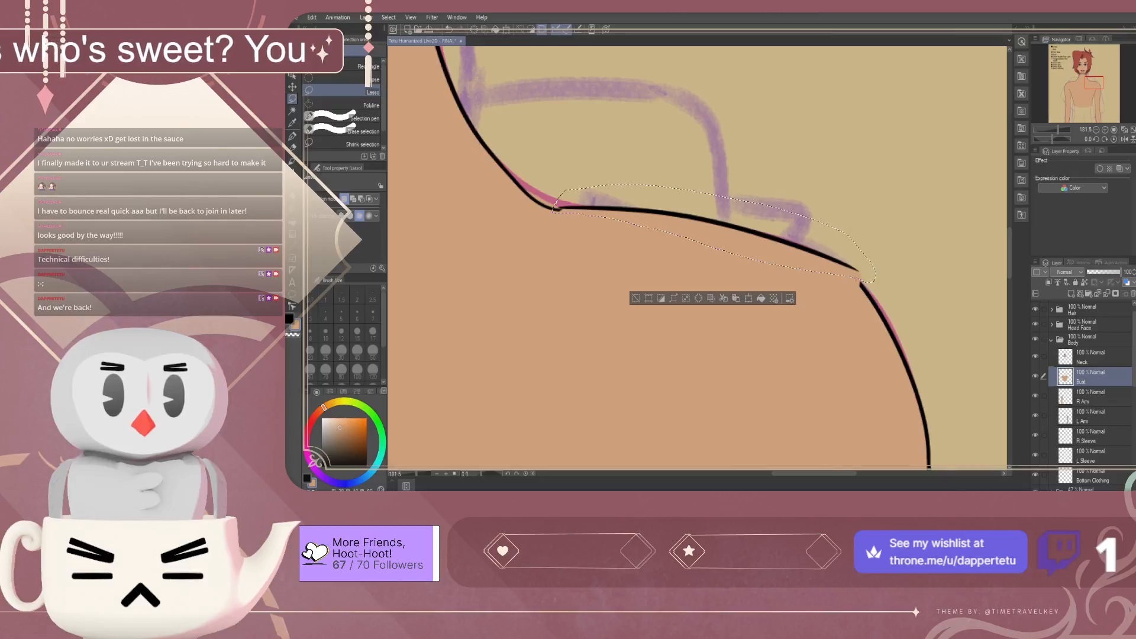
key(ctrl+t)
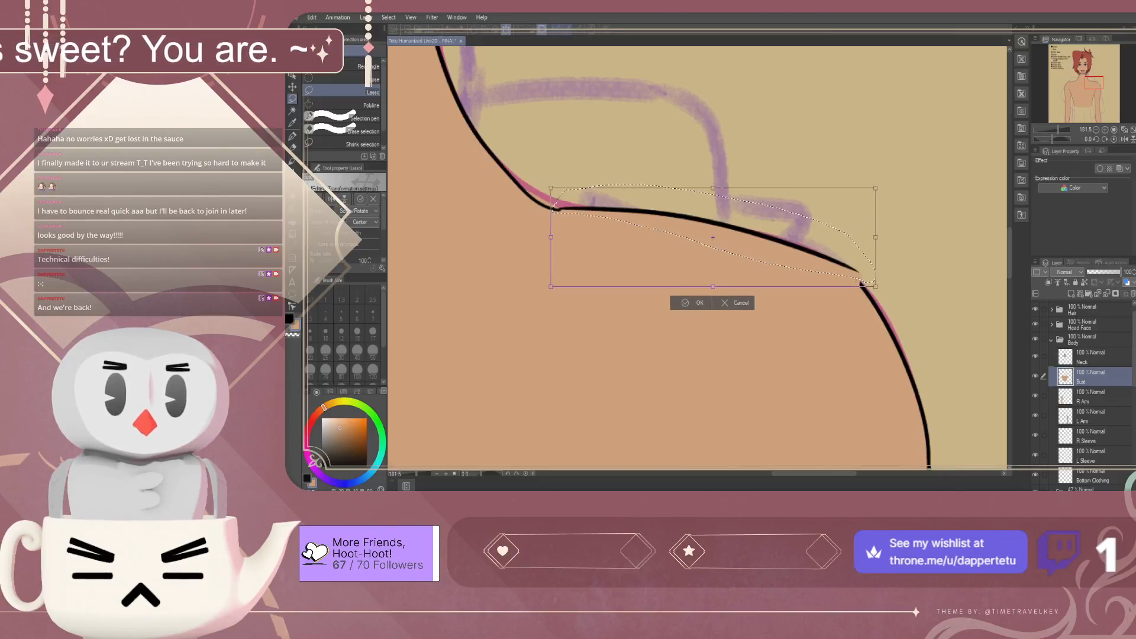
drag(864, 288, 867, 291)
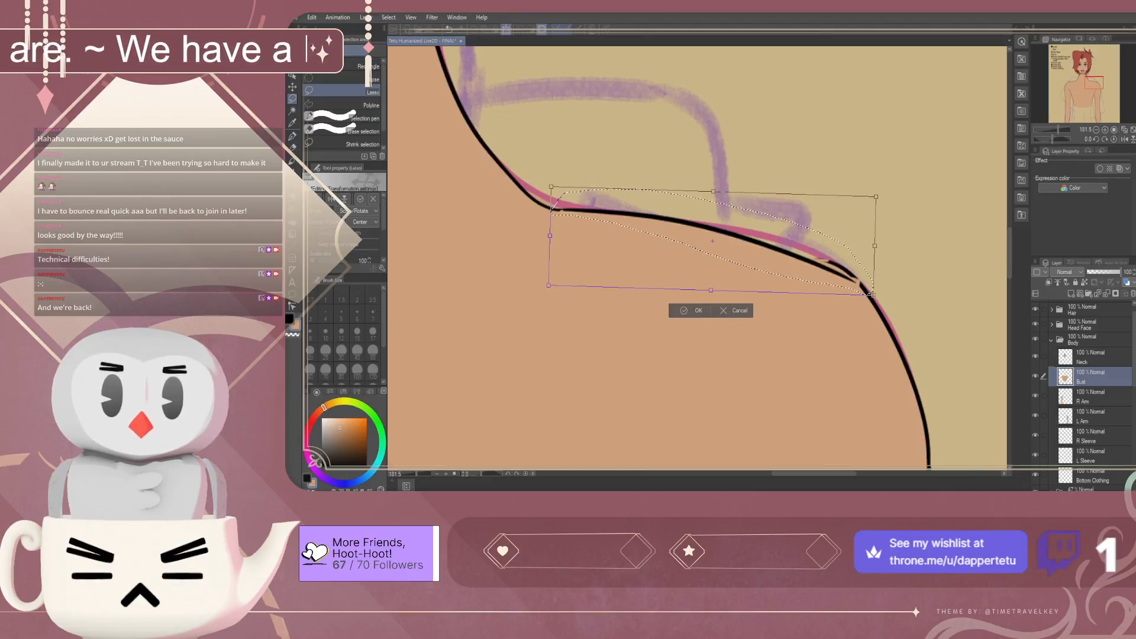
mouse_move(868, 293)
mouse_down()
mouse_move(886, 295)
mouse_move(856, 291)
mouse_move(875, 292)
mouse_up()
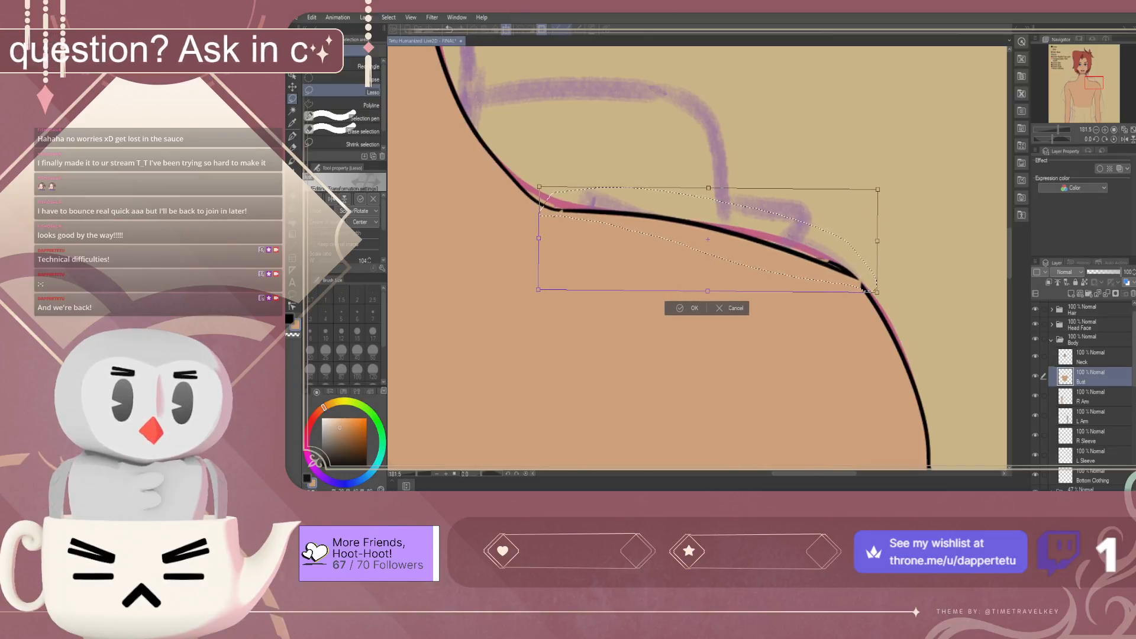
key(Return)
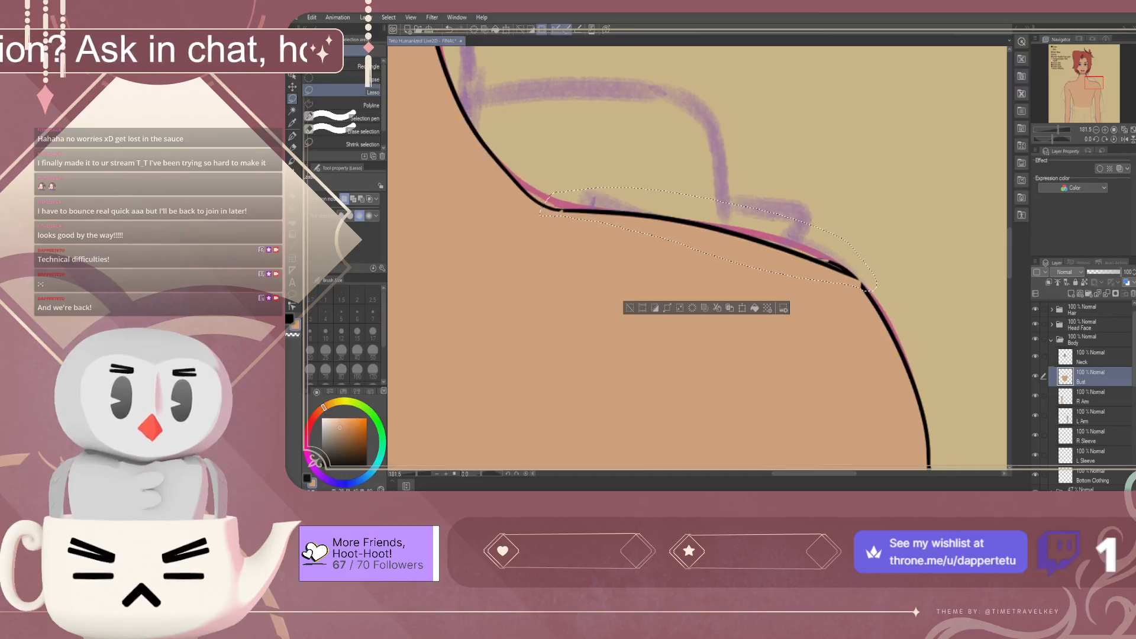
key(ctrl+d)
Erase the overlapping line ends at the left shoulder and neck joints, working on the Bust, L Arm and Neck layers
key(e)
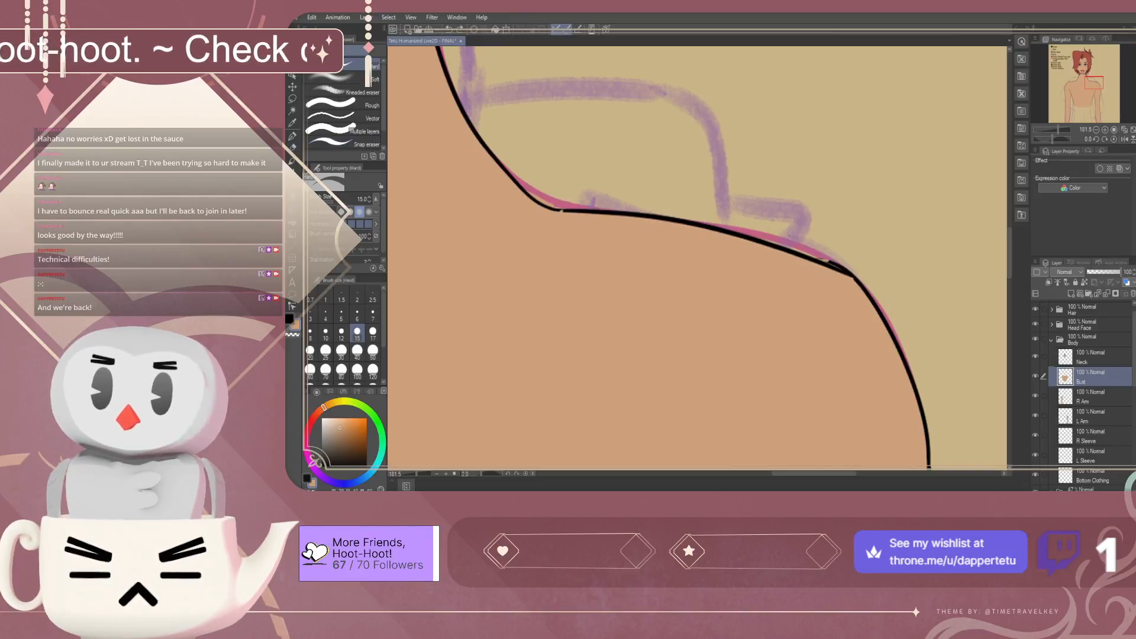
click(293, 98)
click(292, 86)
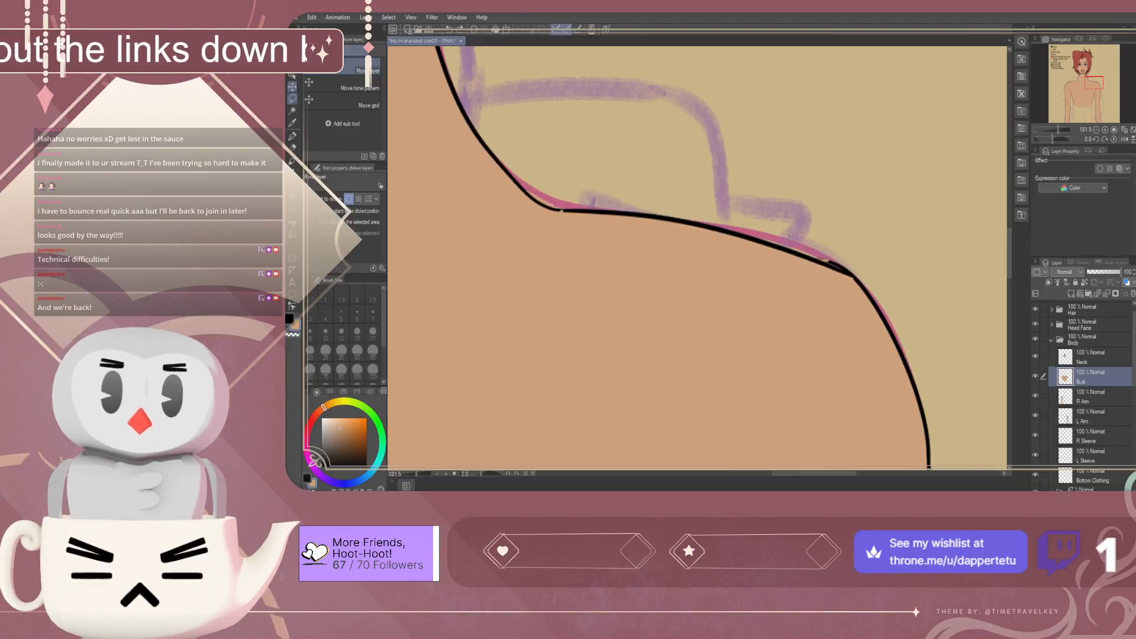
click(1090, 417)
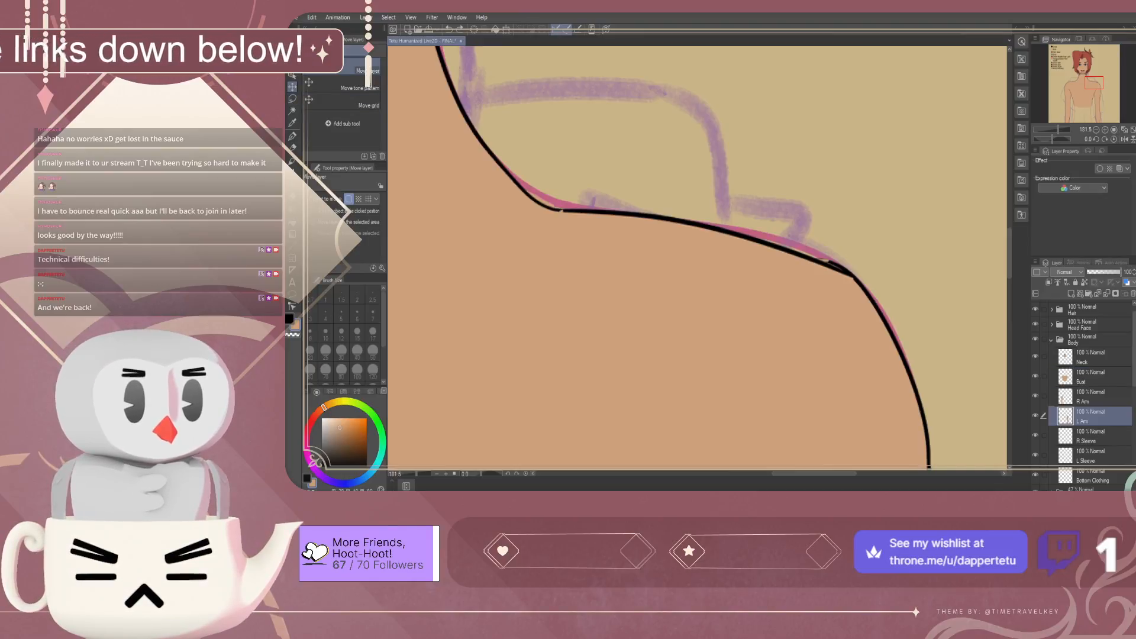
key(e)
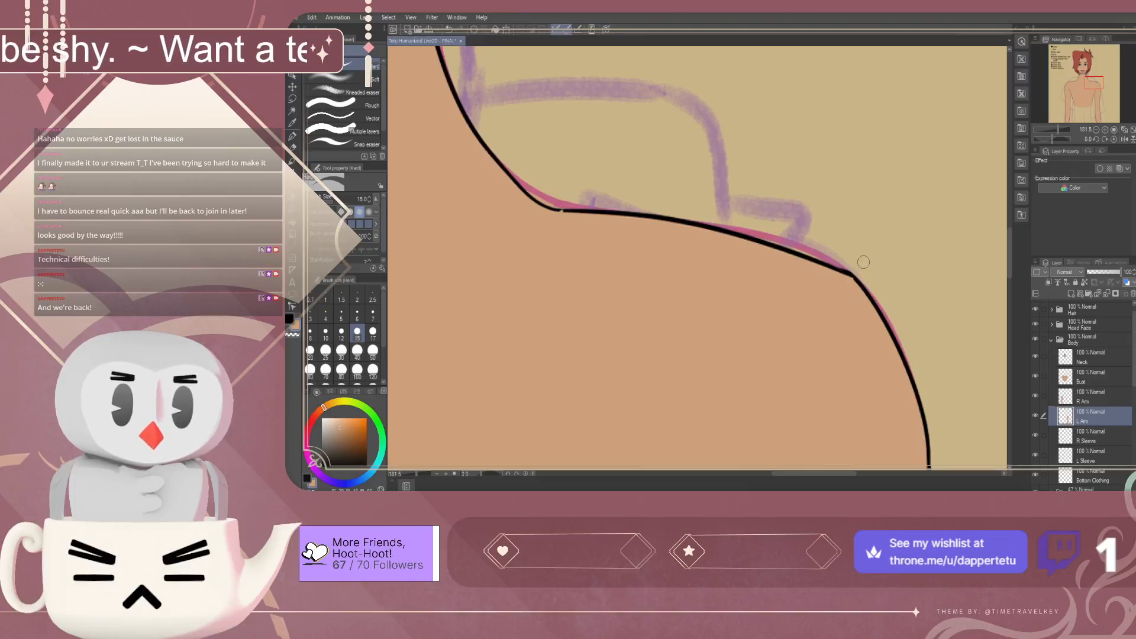
key(alt+bracketright)
key(alt+bracketright)
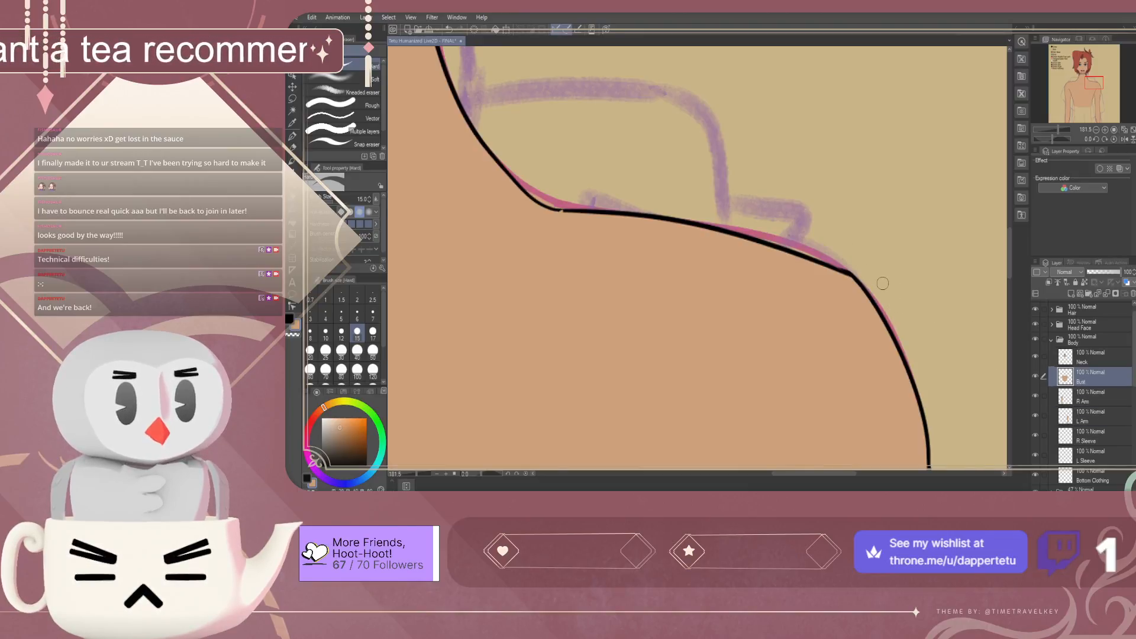
scroll(882, 283, down, 2)
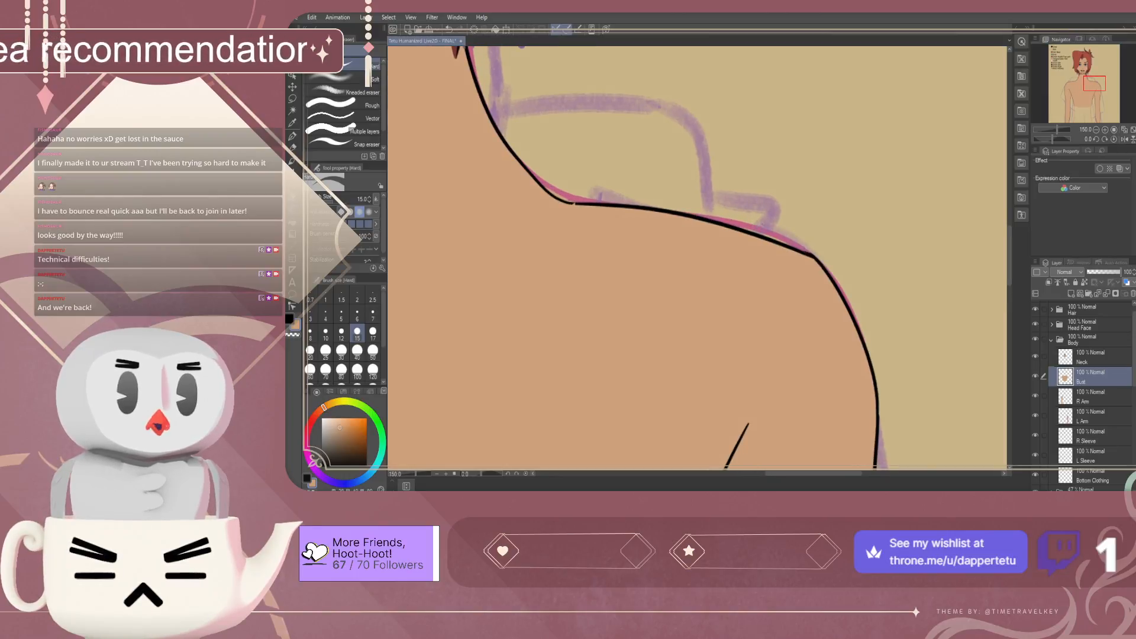
key(alt+bracketright)
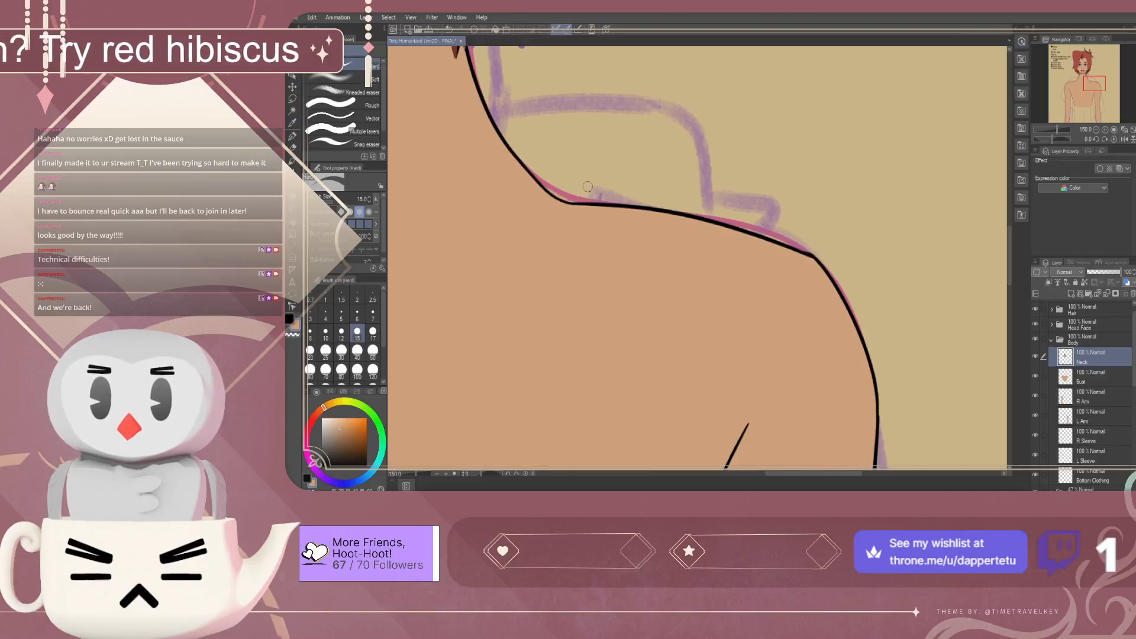
Lasso the character's right shoulder line on the Bust layer and transform it, lowering and slightly widening it to join the arm and neck outlines
scroll(588, 186, down, 5)
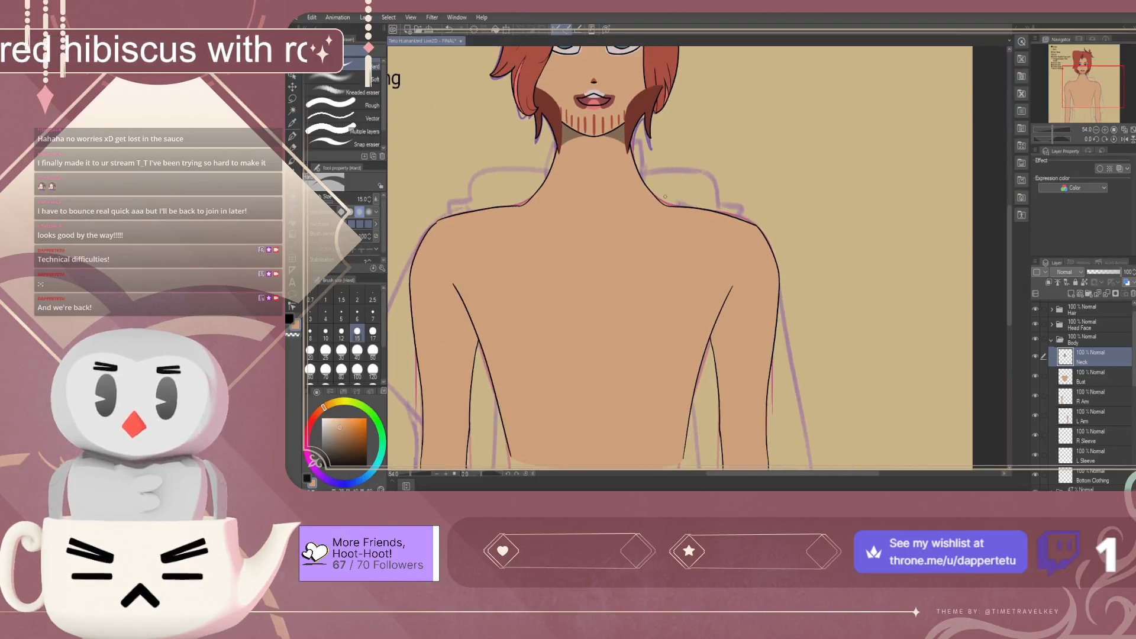
scroll(665, 196, up, 5)
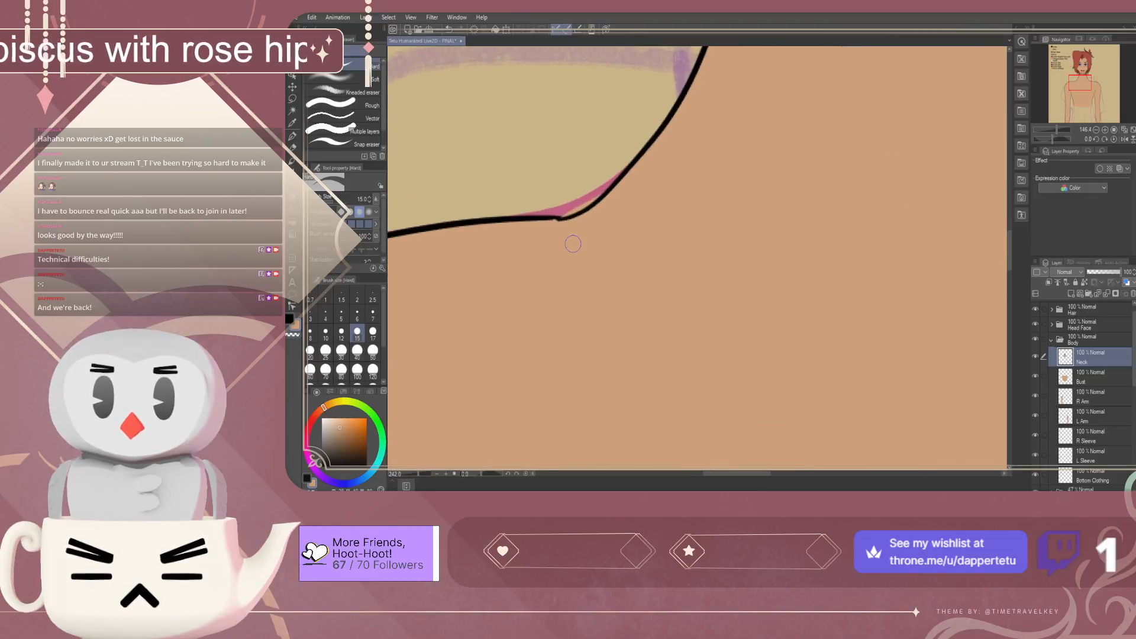
scroll(573, 243, down, 2)
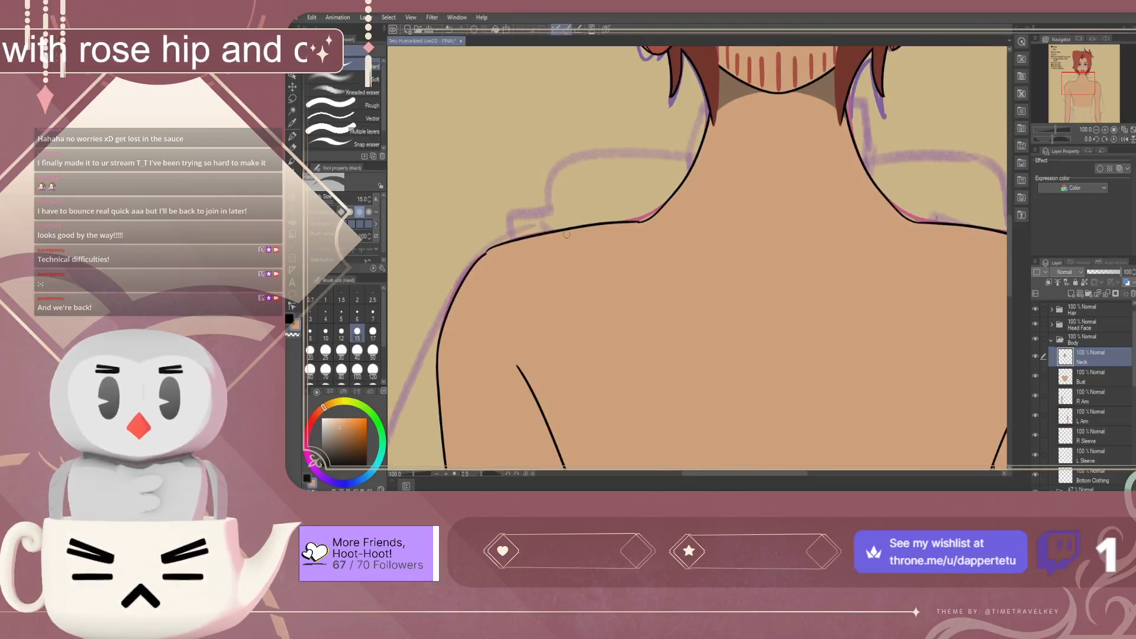
scroll(594, 236, up, 3)
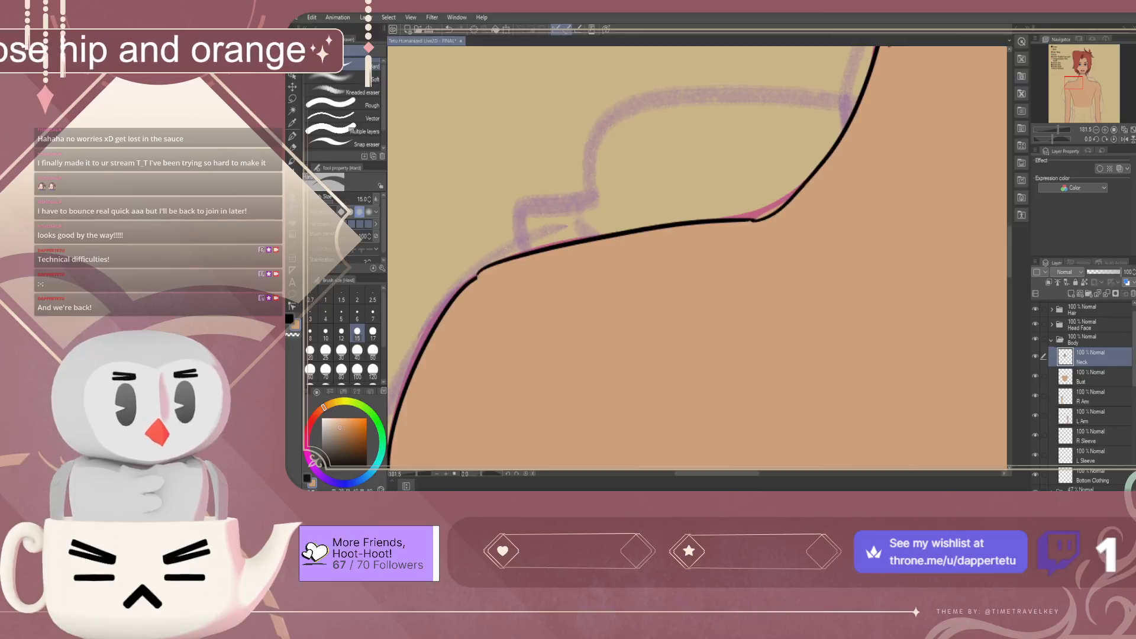
click(1092, 377)
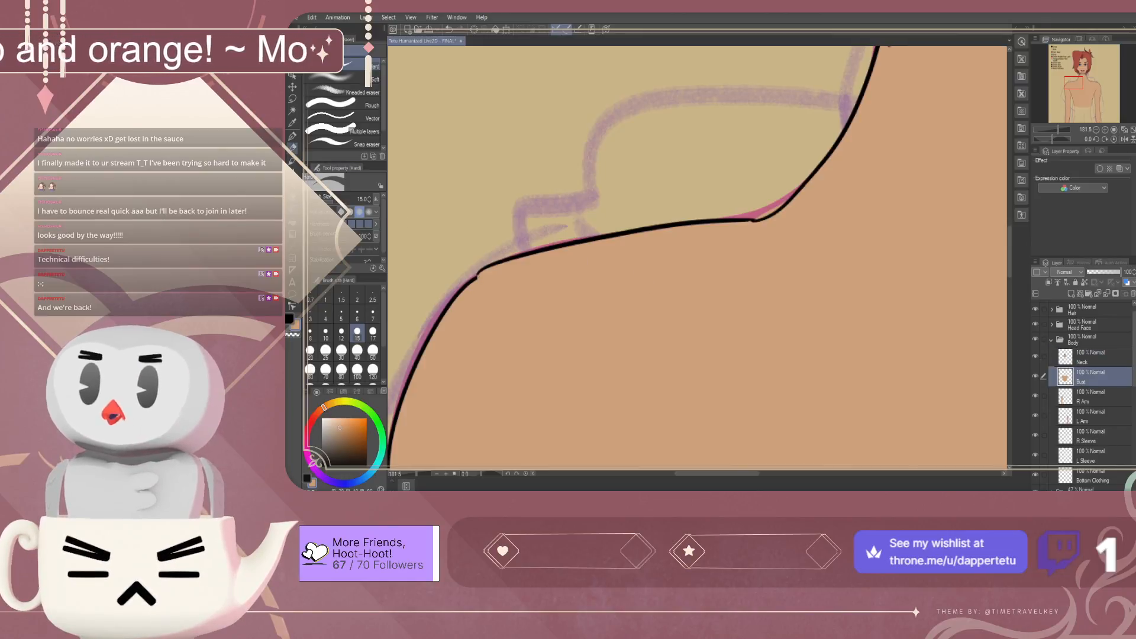
click(293, 99)
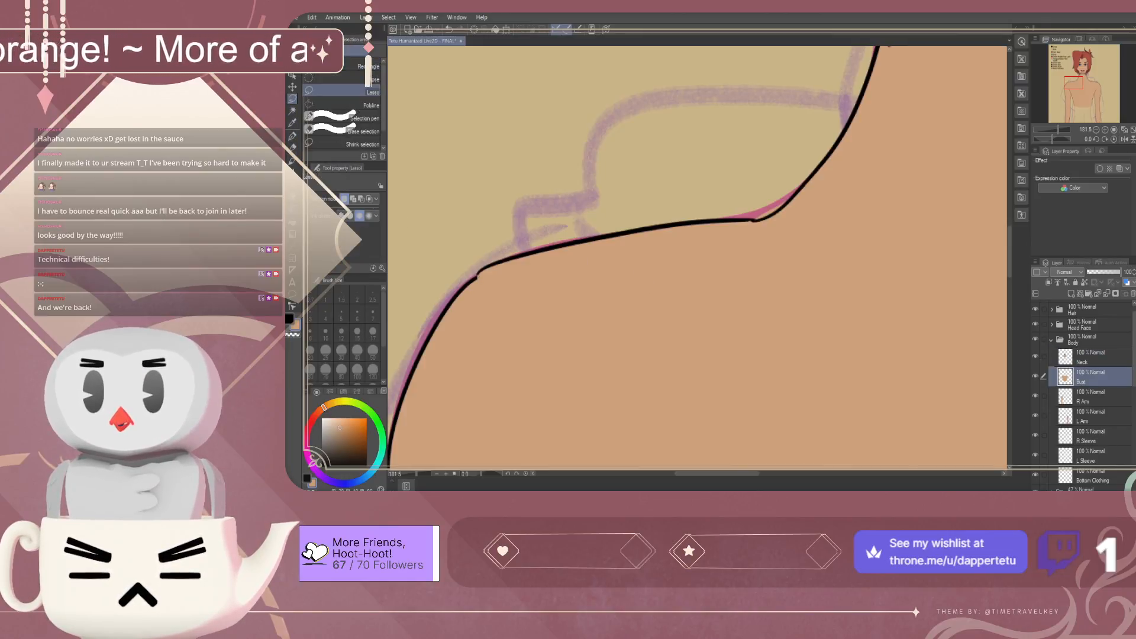
mouse_move(473, 273)
mouse_down()
mouse_move(487, 244)
mouse_move(585, 216)
mouse_move(752, 202)
mouse_move(757, 228)
mouse_move(478, 280)
mouse_move(474, 269)
mouse_move(507, 243)
mouse_move(586, 219)
mouse_move(747, 200)
mouse_move(767, 213)
mouse_move(726, 240)
mouse_move(524, 271)
mouse_up()
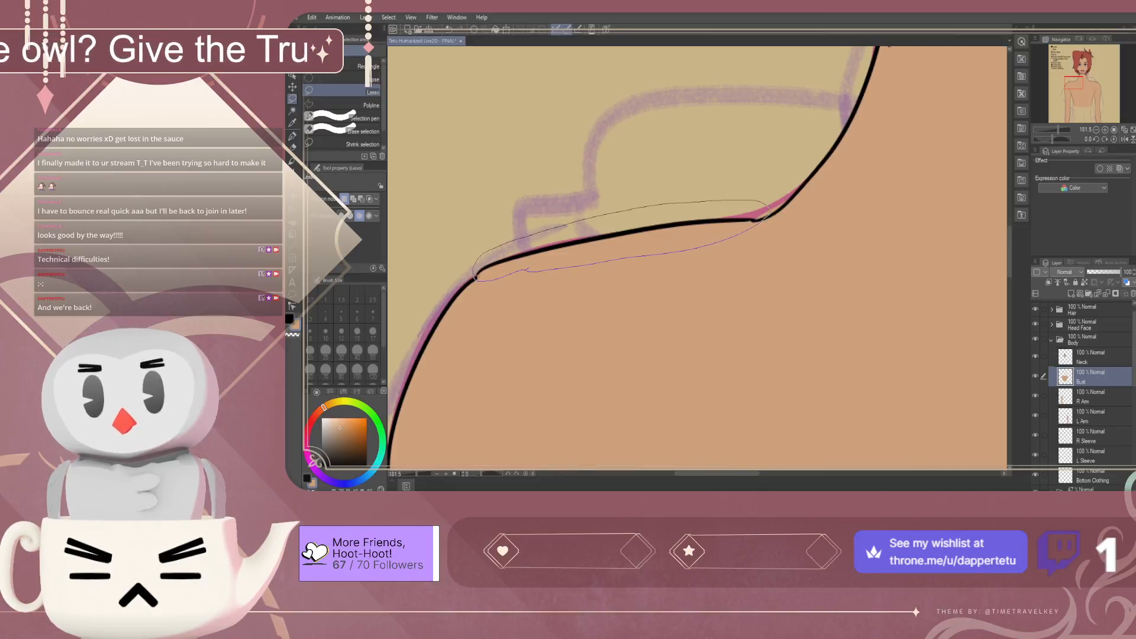
key(ctrl+t)
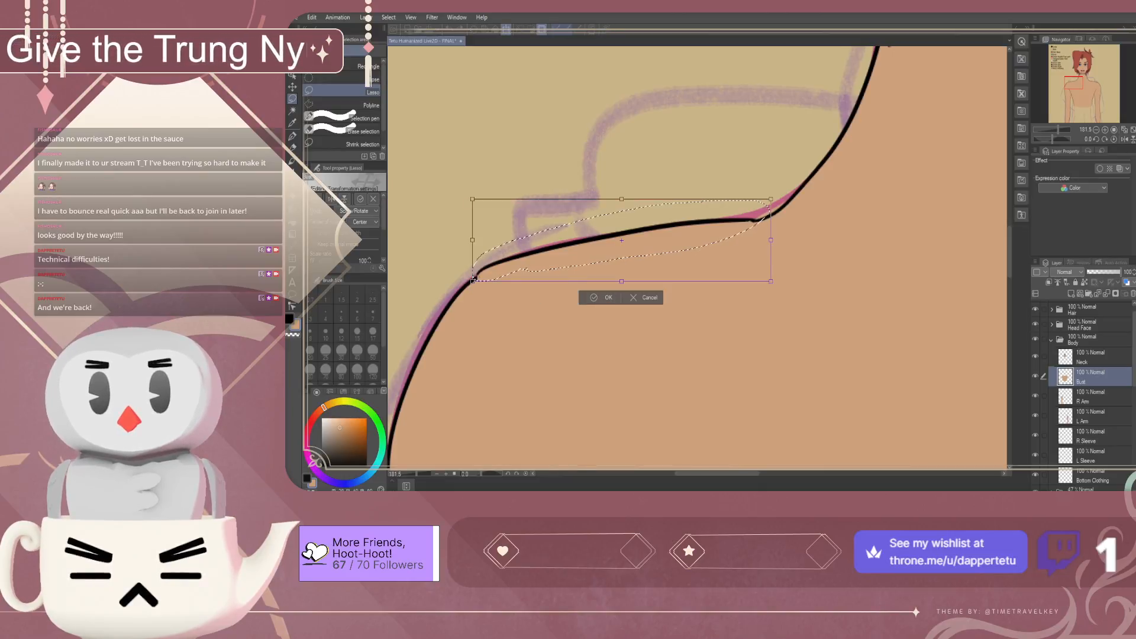
drag(474, 278, 473, 281)
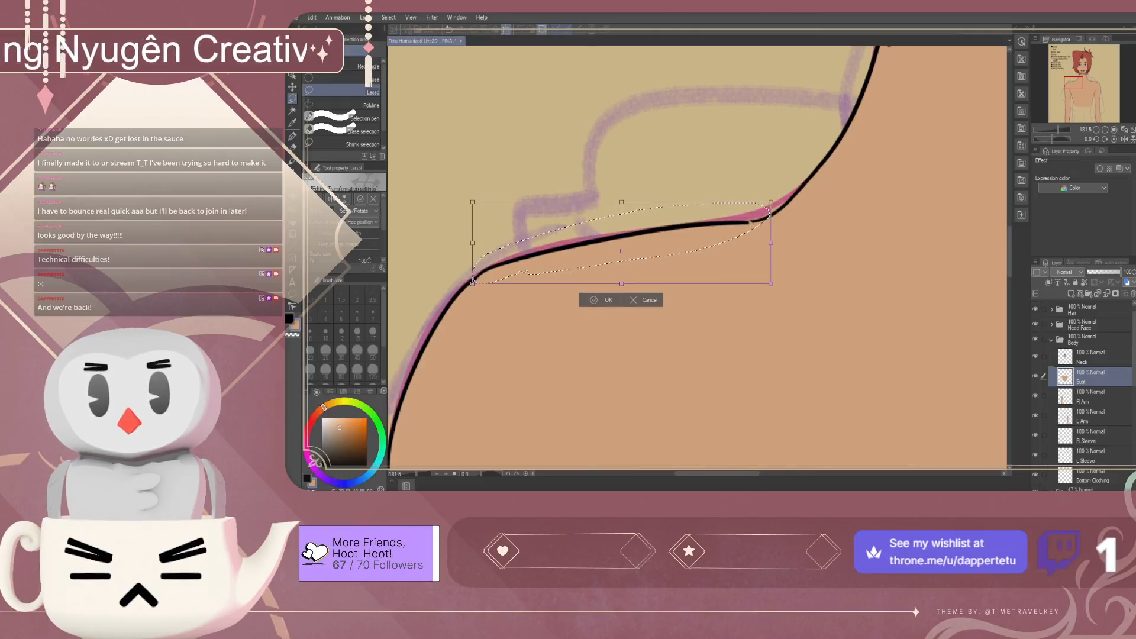
drag(770, 202, 776, 200)
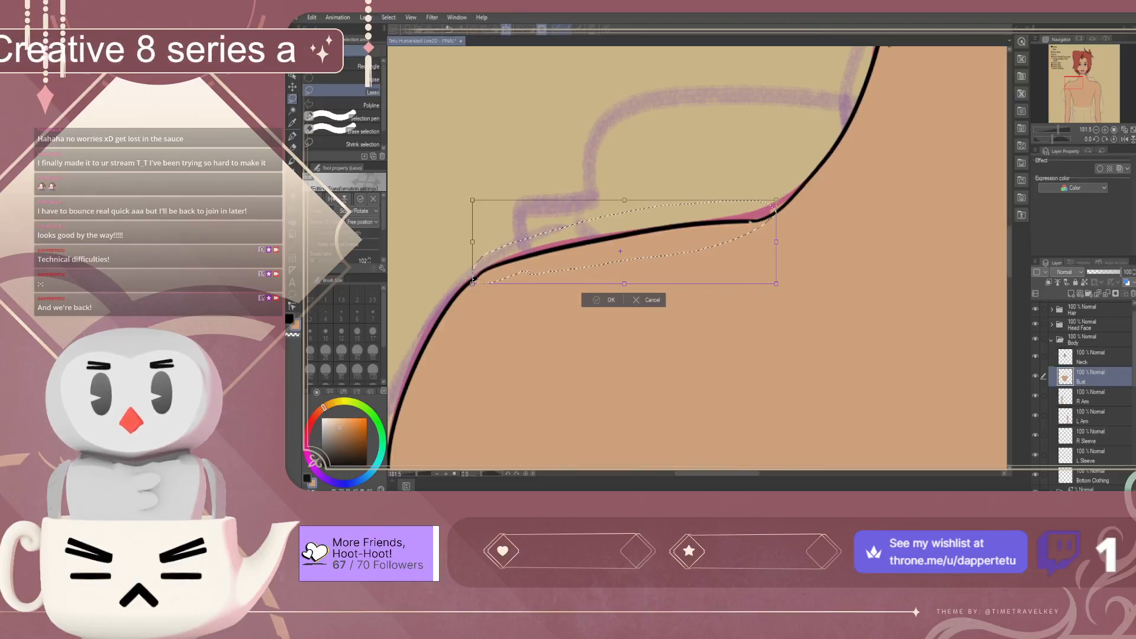
key(Return)
key(ctrl+d)
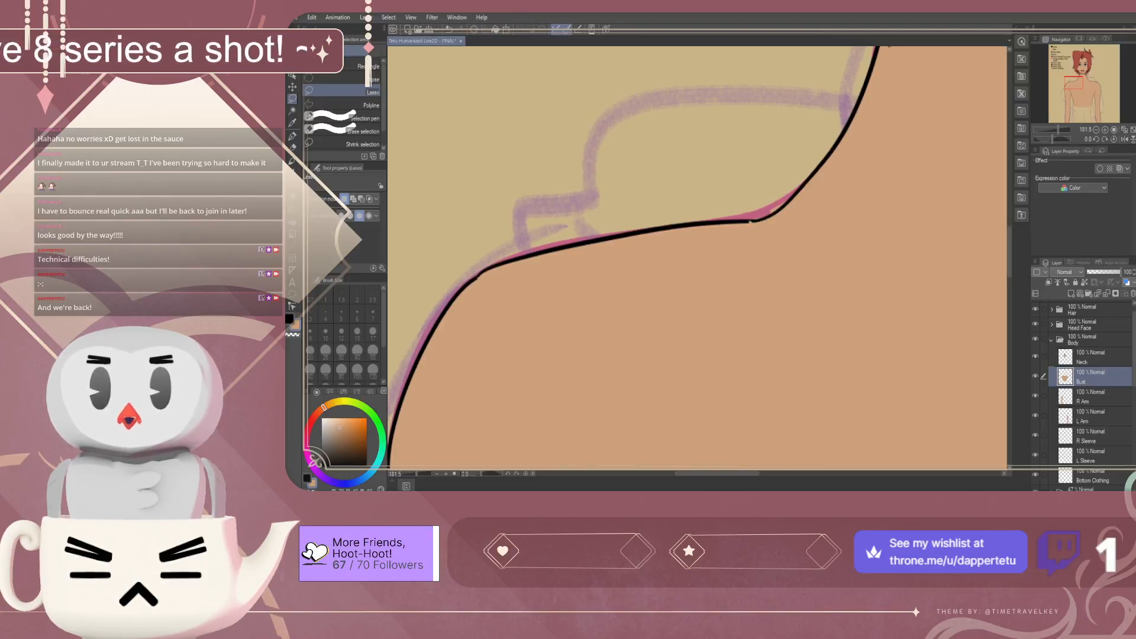
Clean up the line joint between the neck and right shoulder with the eraser on the Neck layer, and save the illustration
key(e)
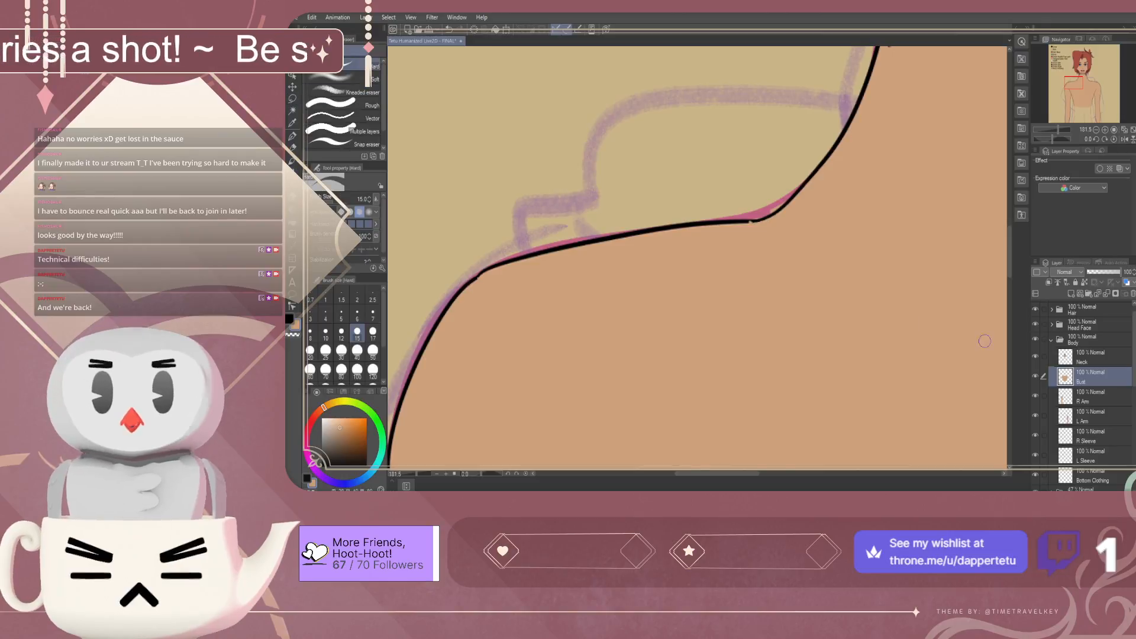
click(1091, 358)
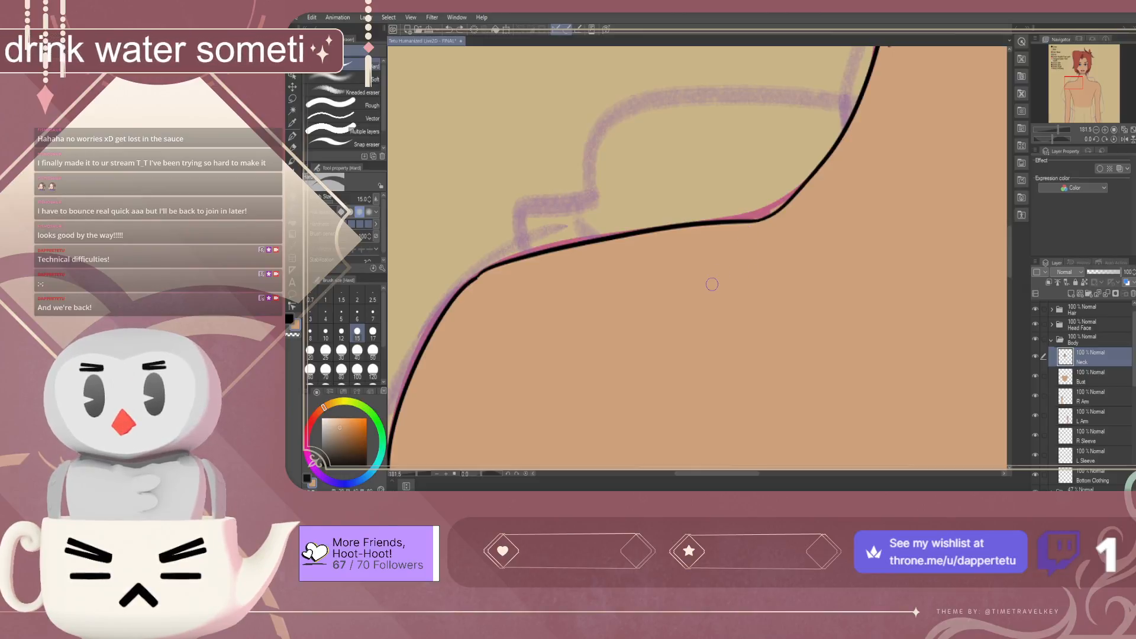
scroll(712, 284, down, 10)
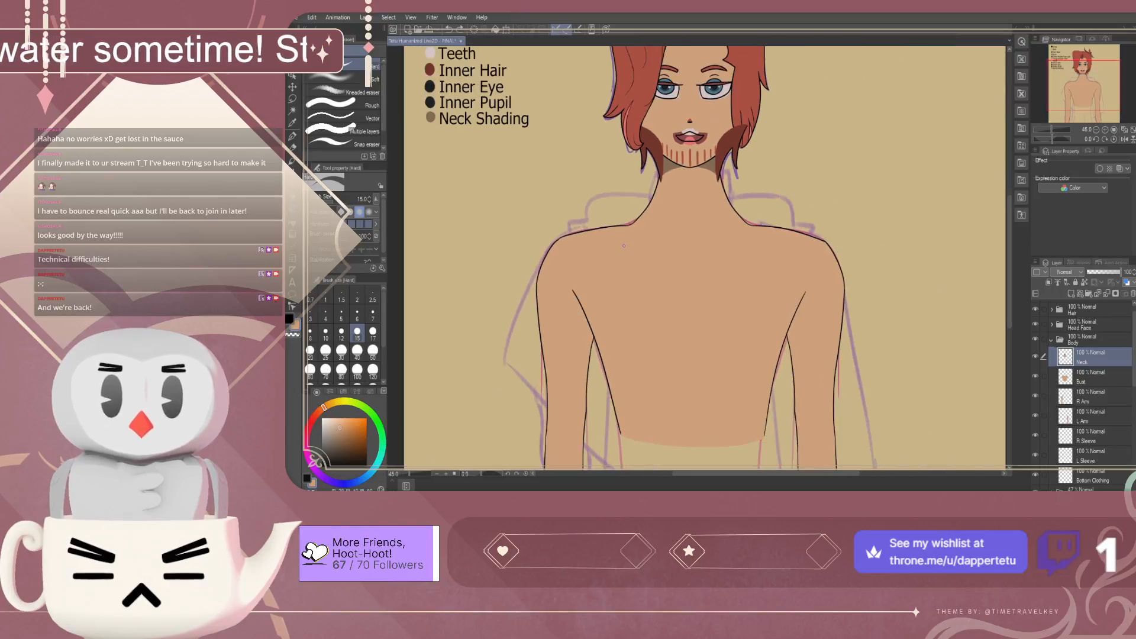
scroll(624, 245, down, 3)
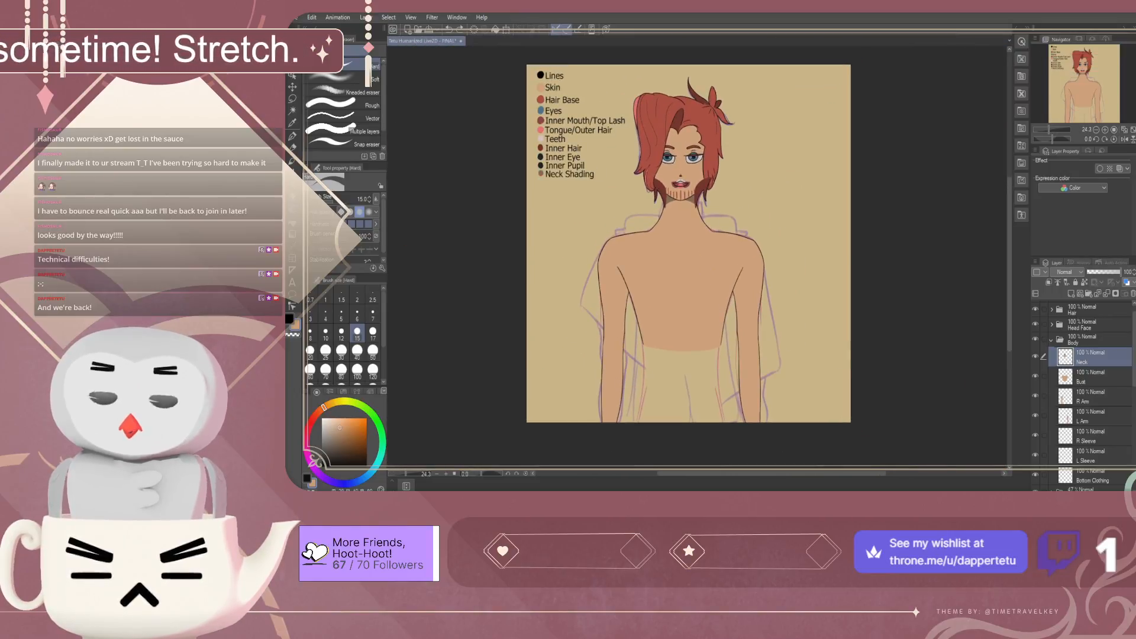
key(ctrl+s)
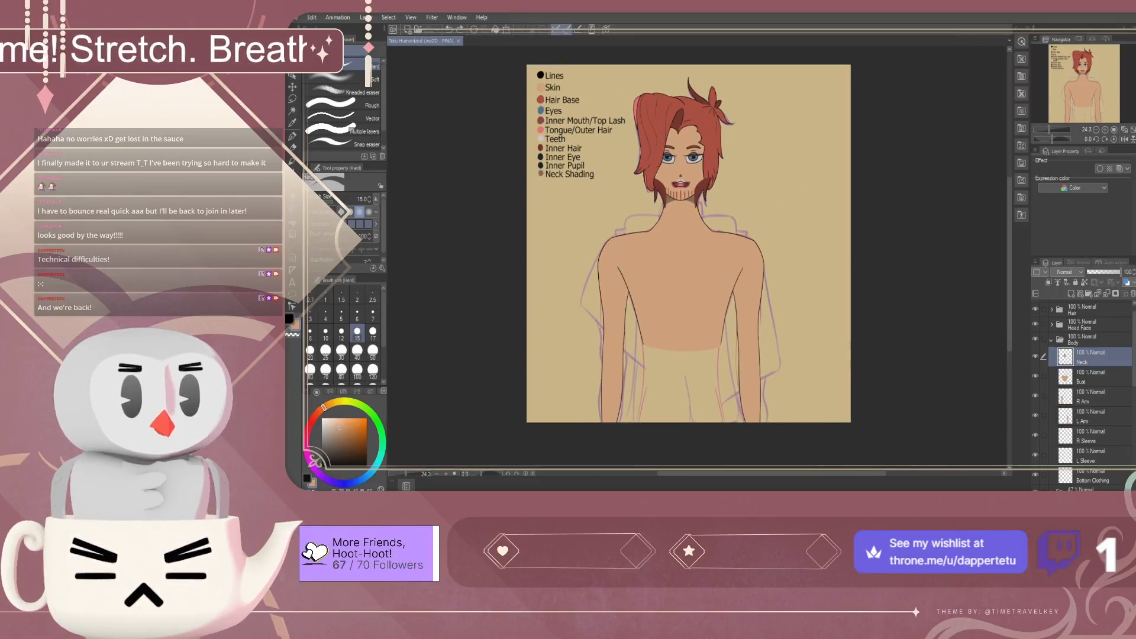
Add a new layer above R Sleeve in the Body folder and name it "Cloth 1 Bust"
click(1093, 416)
click(1093, 436)
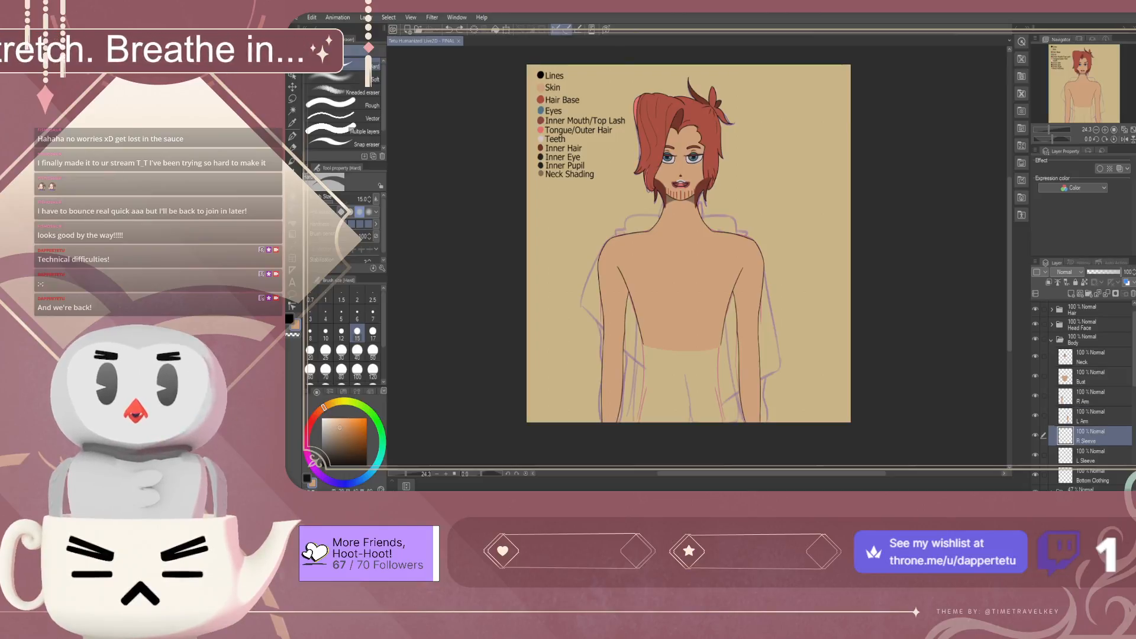
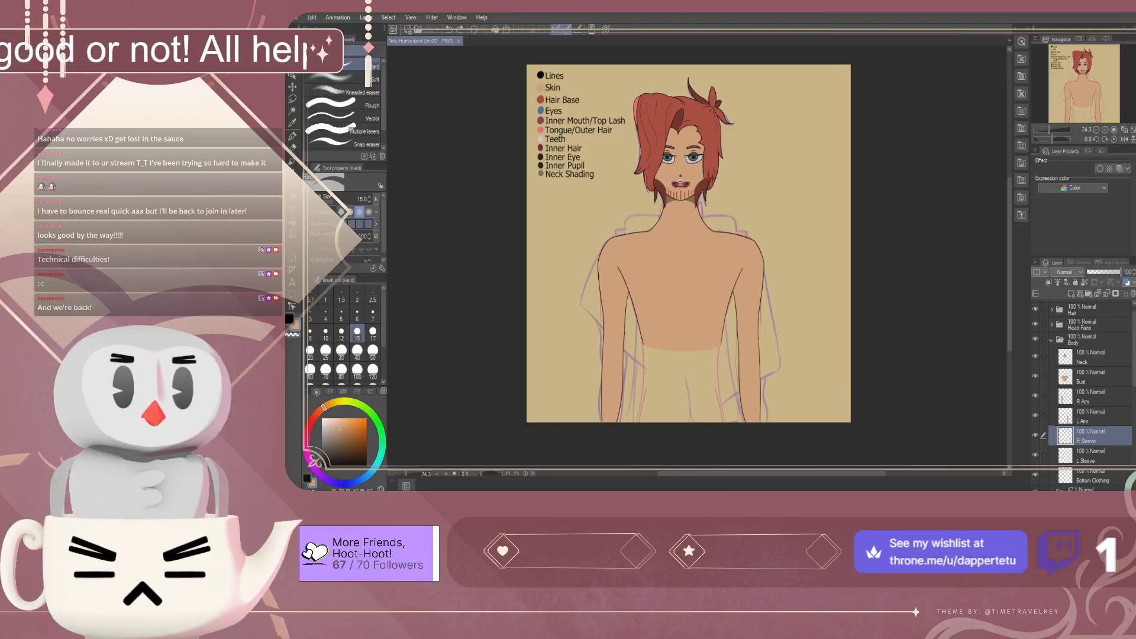
click(1090, 377)
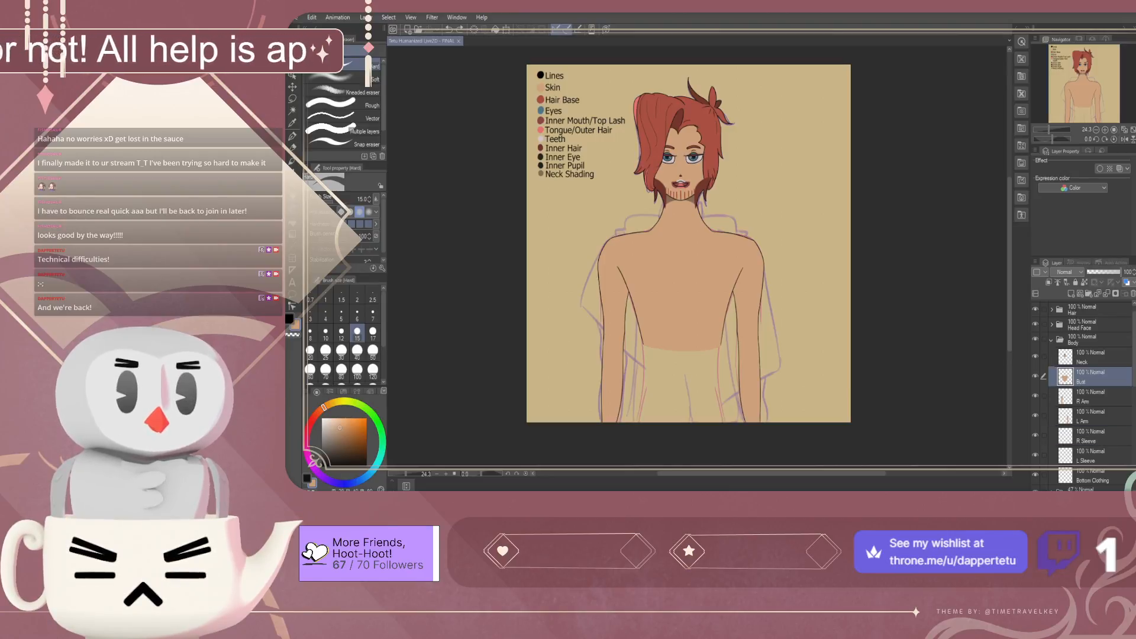
click(1090, 436)
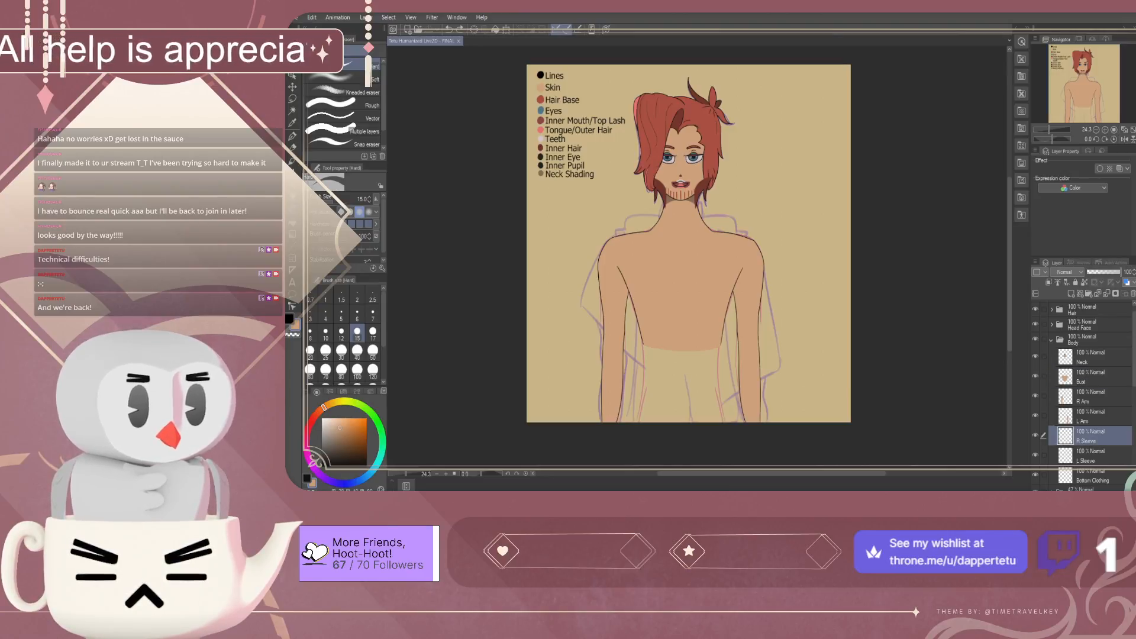
click(1071, 293)
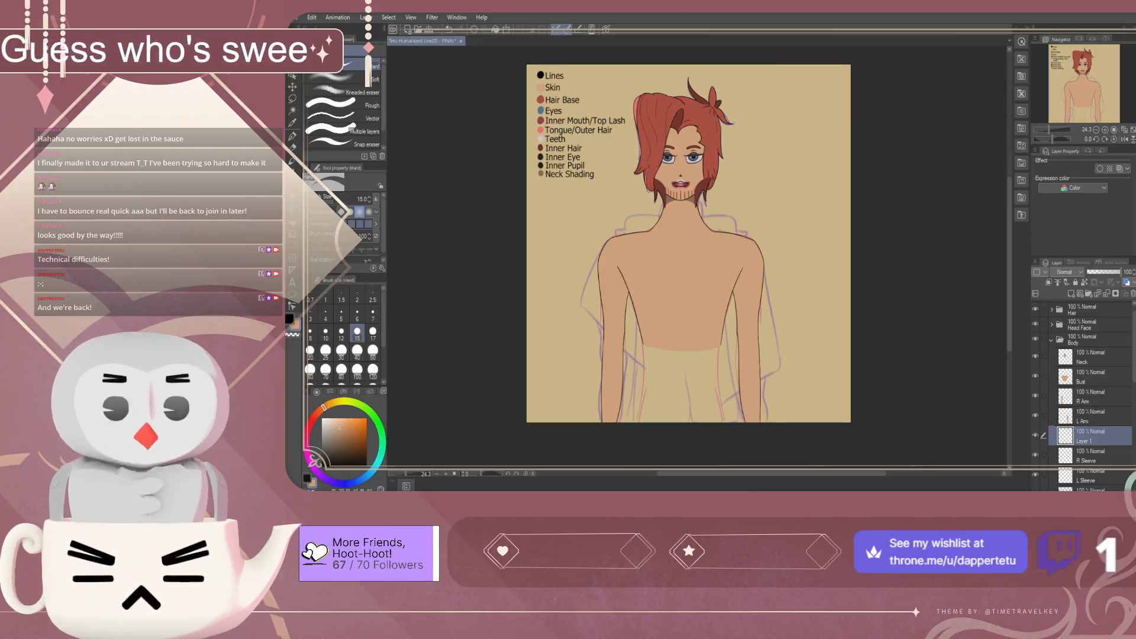
text(OT 1 Bust)
key(Return)
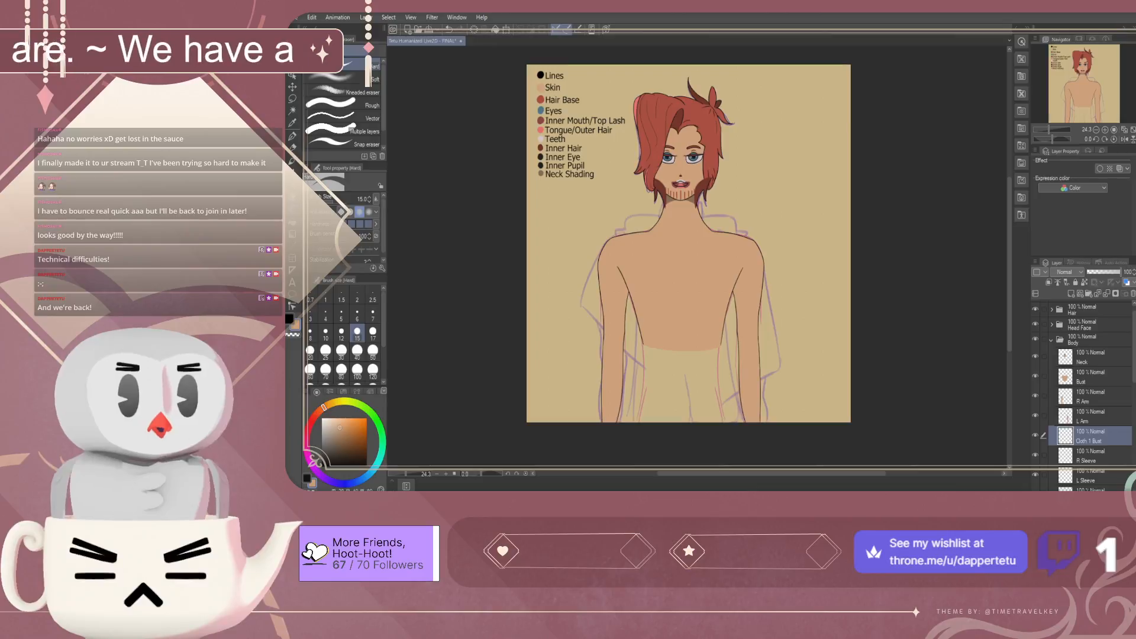
Rename the Bust layer as "Naked Bust"
click(1088, 376)
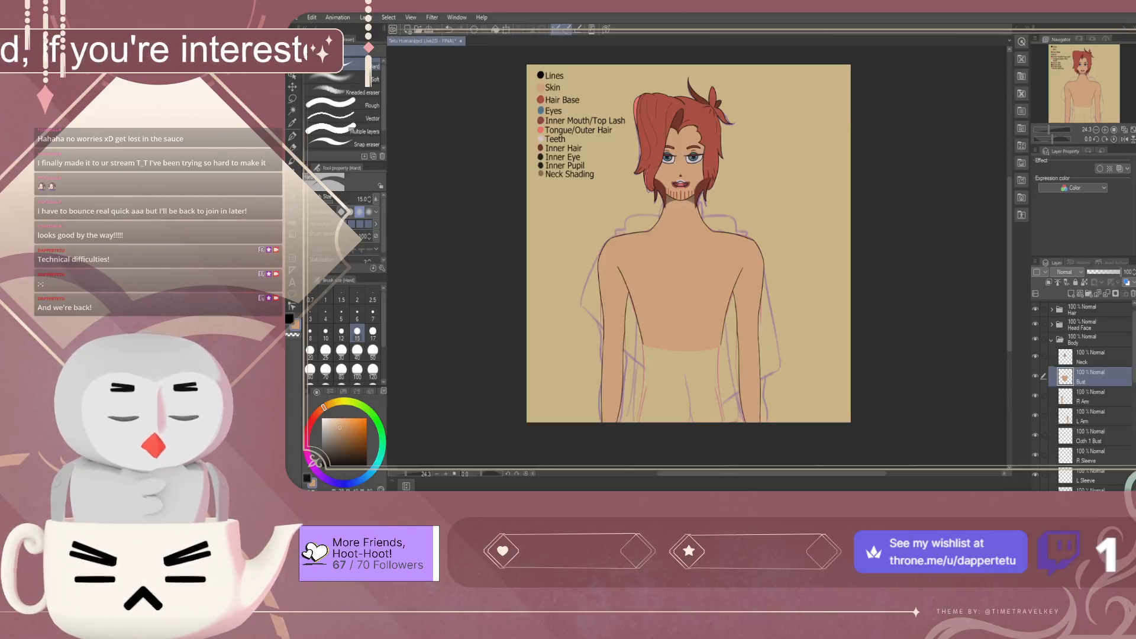
text(Naked Bust)
key(Return)
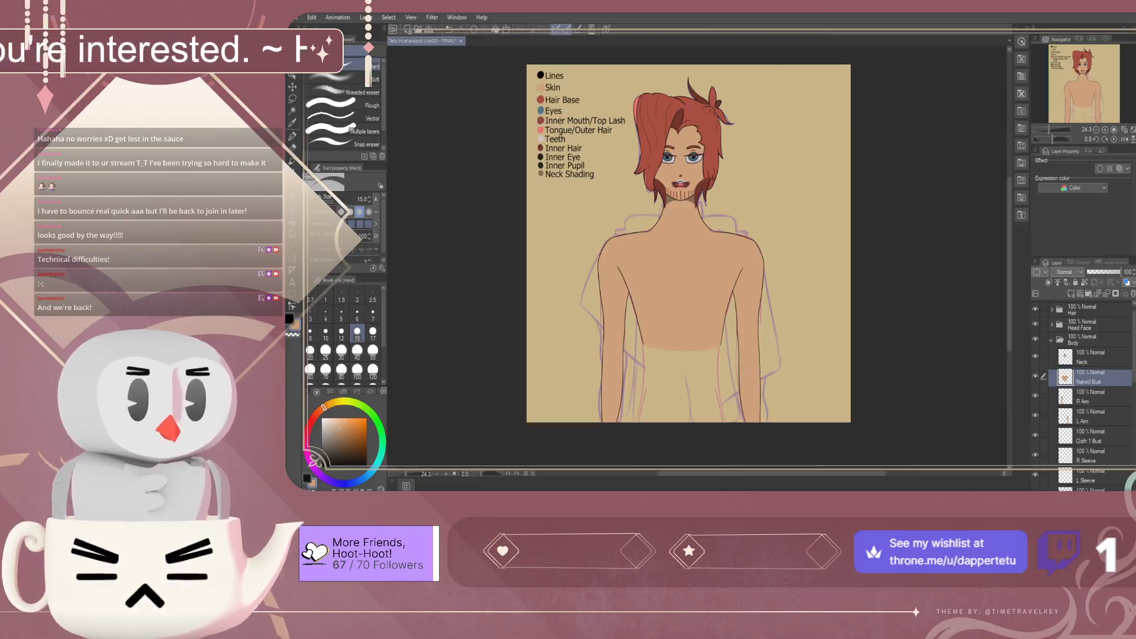
Set up the Turnip pen at size 12 with the black line color on the Cloth 1 Bust layer
click(1090, 416)
click(1090, 436)
scroll(1090, 436, down, 1)
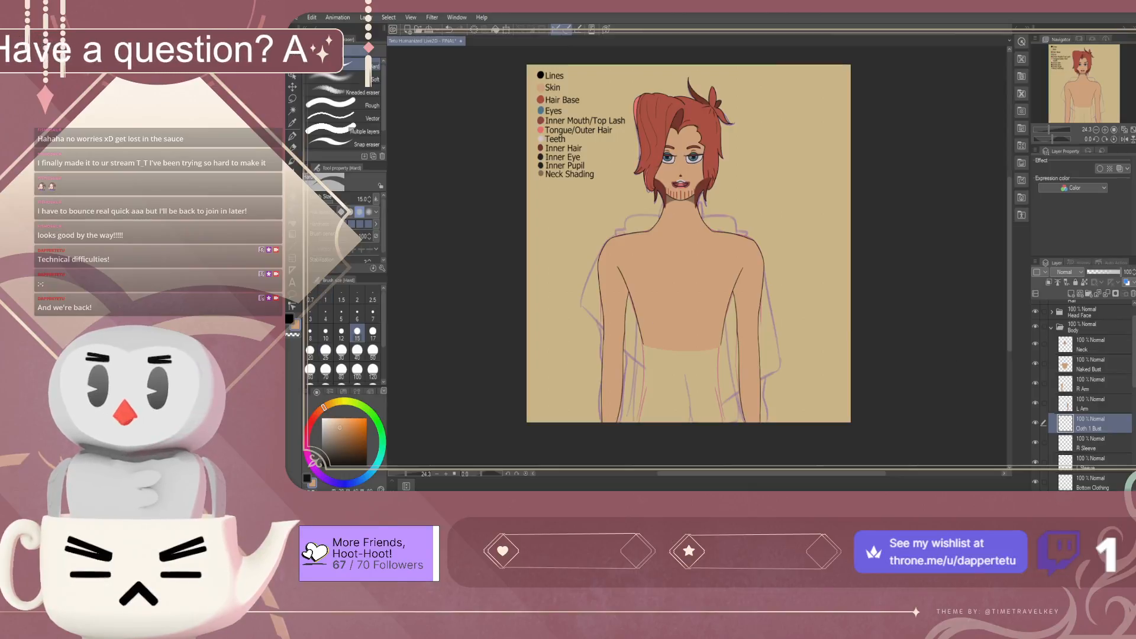
click(289, 318)
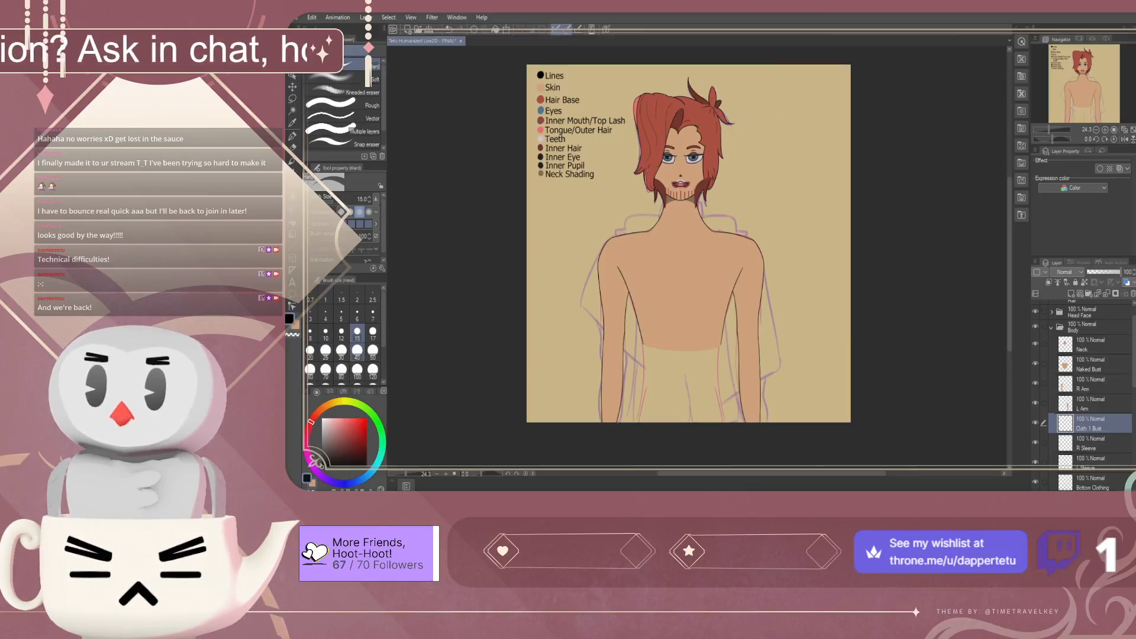
key(p)
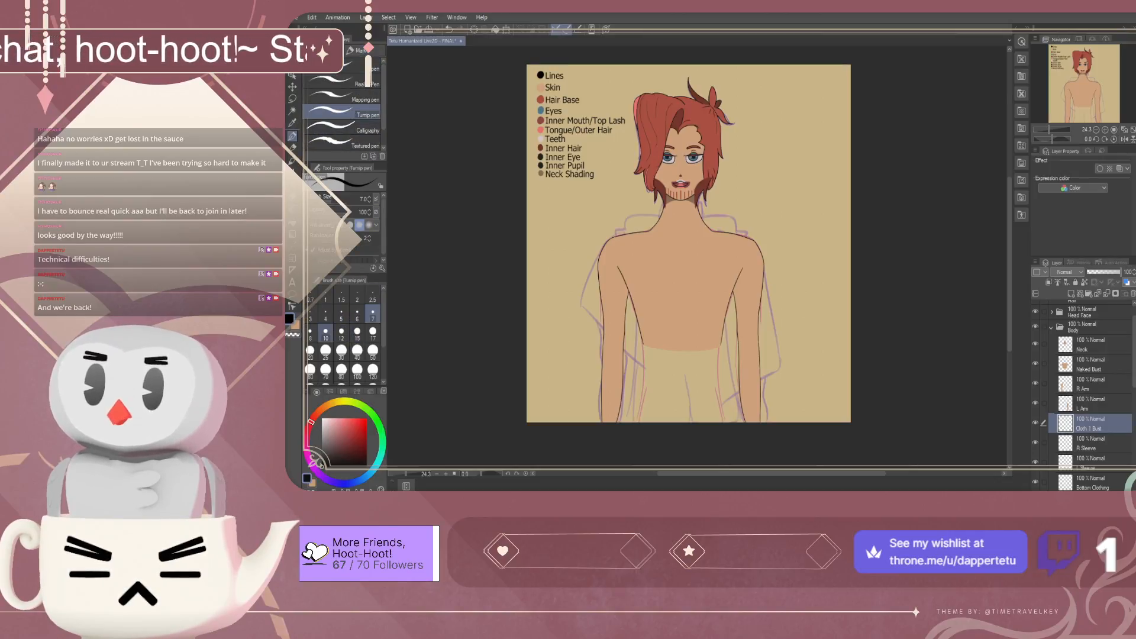
click(341, 332)
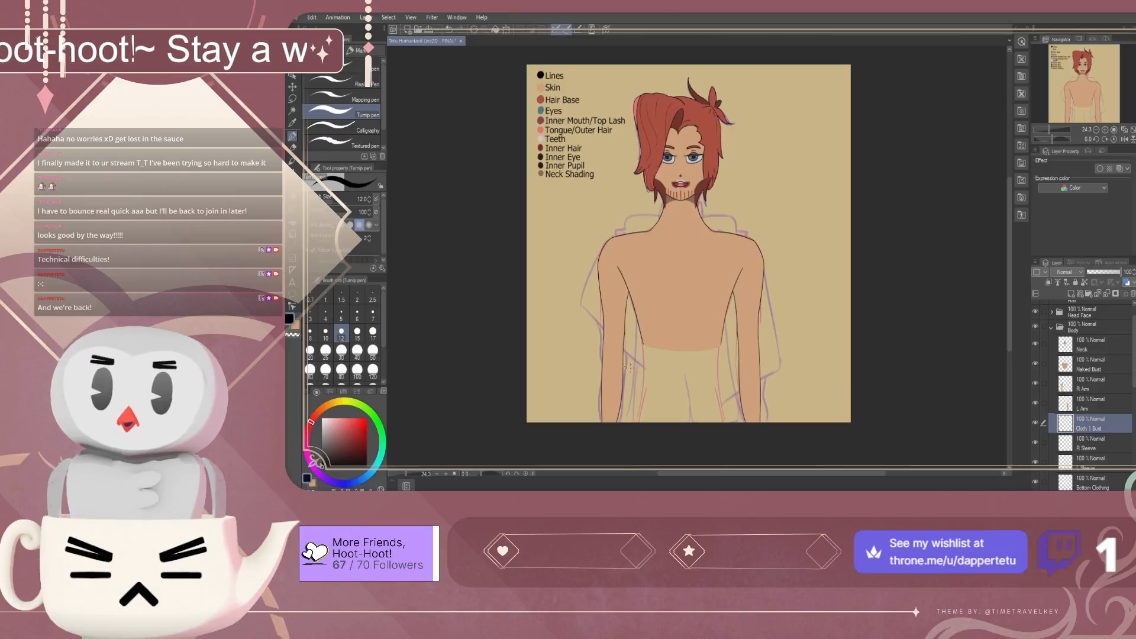
scroll(655, 338, up, 2)
scroll(656, 338, down, 1)
scroll(656, 332, up, 2)
scroll(660, 322, down, 1)
scroll(662, 312, up, 2)
scroll(662, 312, up, 1)
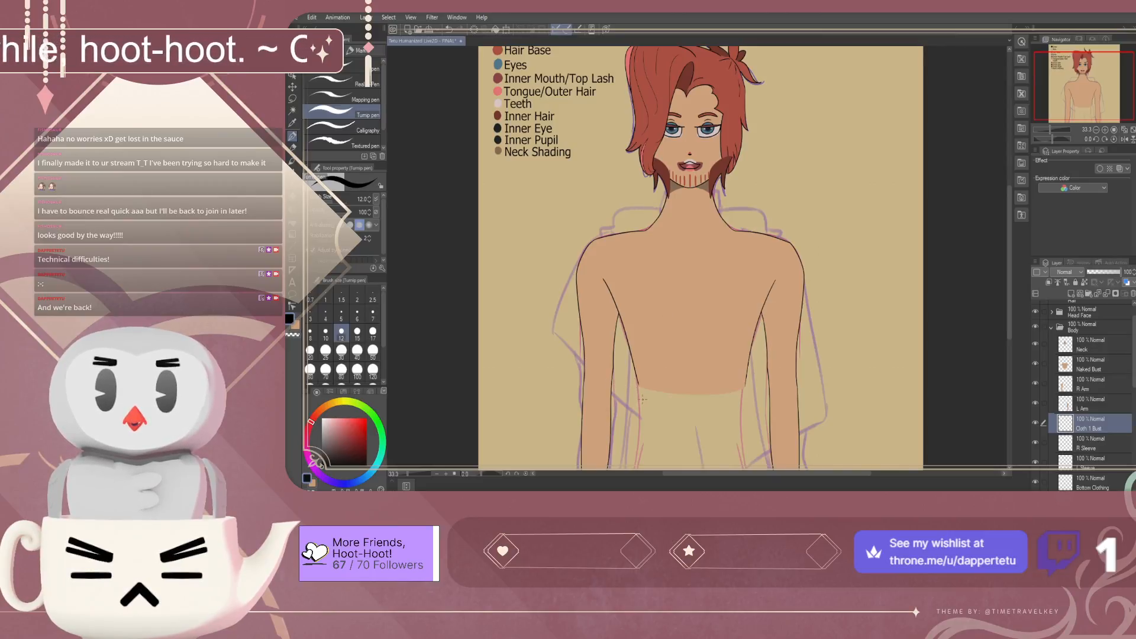
drag(639, 400, 616, 309)
key(ctrl+z)
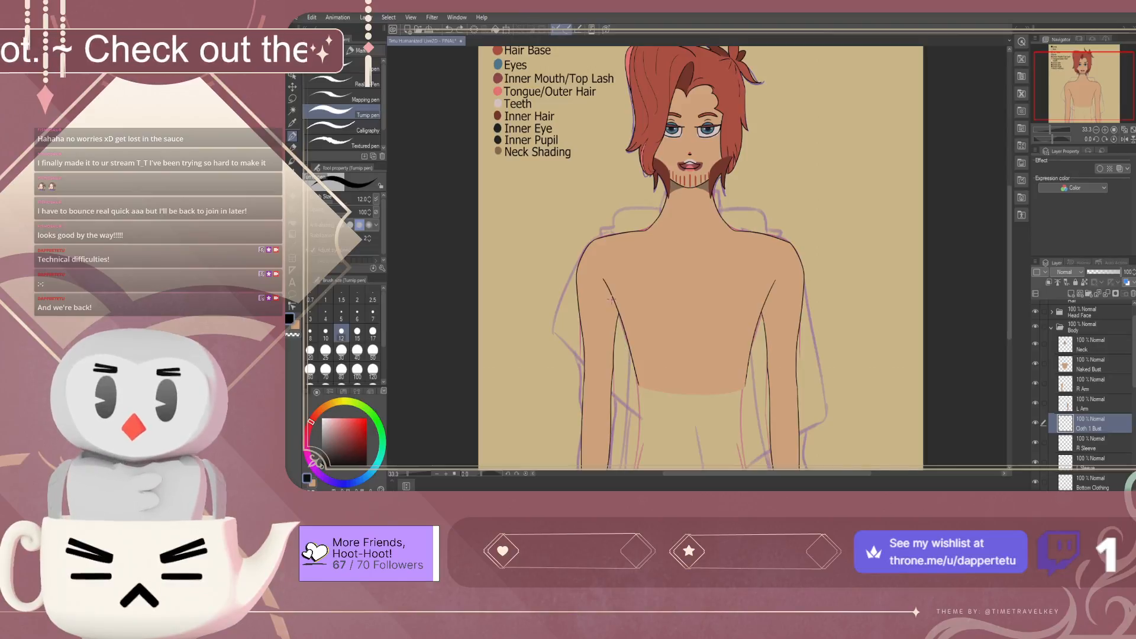
Place a vertical symmetrical ruler through the center of the character's torso on the Cloth 1 Bust layer
key(u)
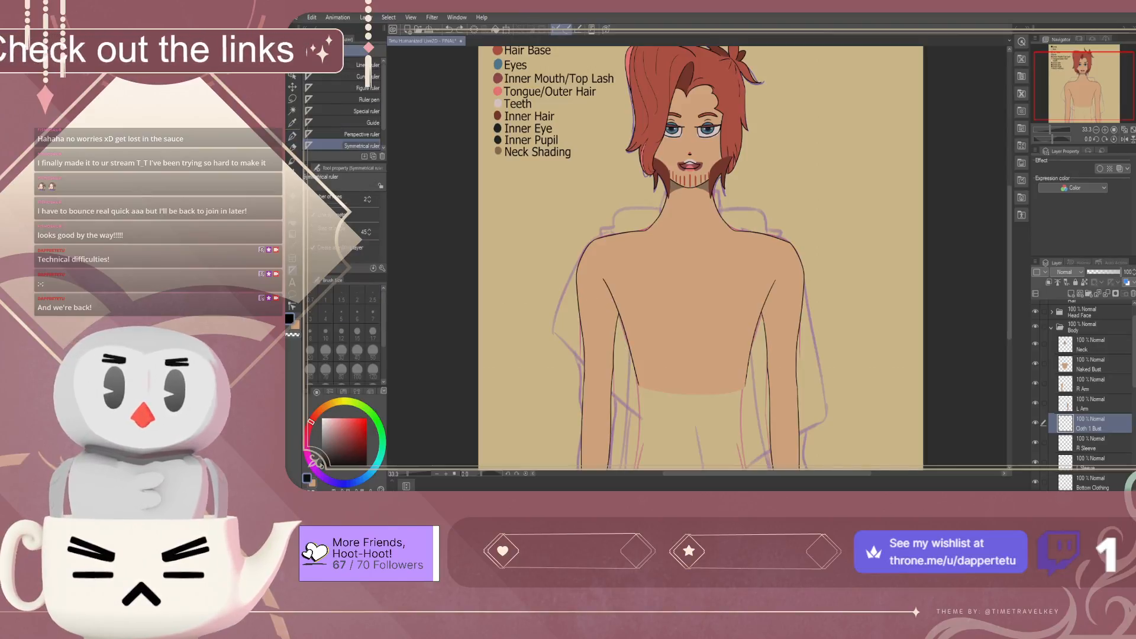
click(688, 272)
key(ctrl+z)
click(688, 272)
key(ctrl+z)
click(691, 272)
key(ctrl+z)
click(689, 273)
key(ctrl+z)
click(690, 273)
key(ctrl+z)
click(689, 272)
key(ctrl+z)
key(ctrl+z)
click(690, 273)
key(ctrl+z)
click(689, 266)
key(ctrl+z)
click(690, 266)
key(ctrl+z)
click(690, 264)
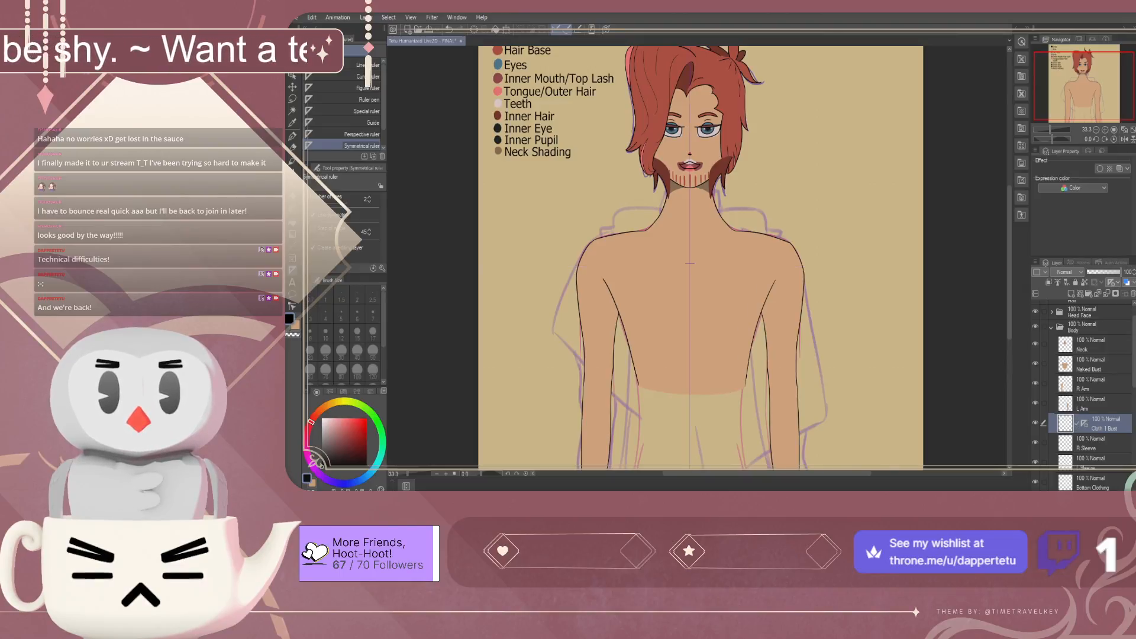
Hide the R Arm and L Arm layers and draw the shirt's mirrored wavy side lines from waist to armpit with the Turnip pen
key(p)
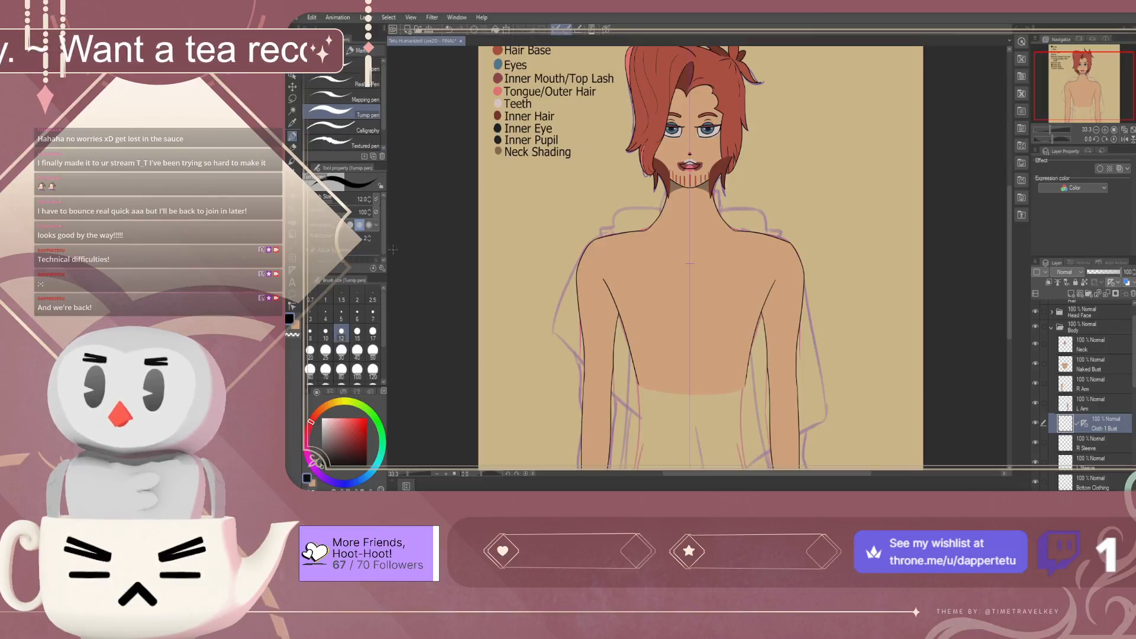
drag(638, 385, 622, 327)
key(ctrl+z)
drag(641, 394, 626, 335)
key(ctrl+z)
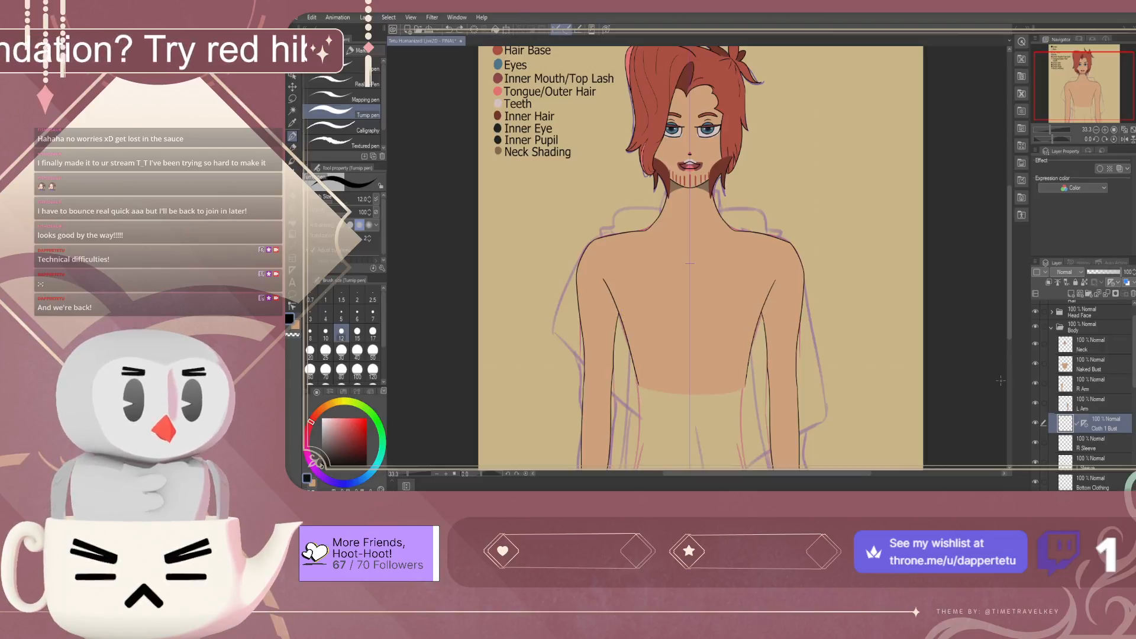
drag(641, 397, 615, 309)
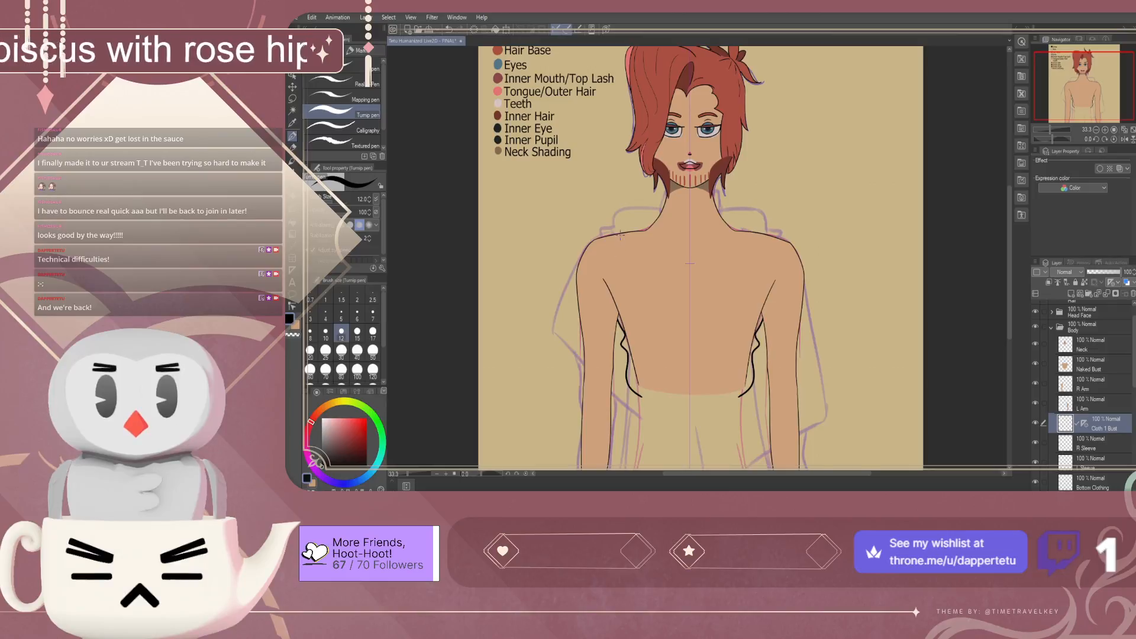
key(ctrl+z)
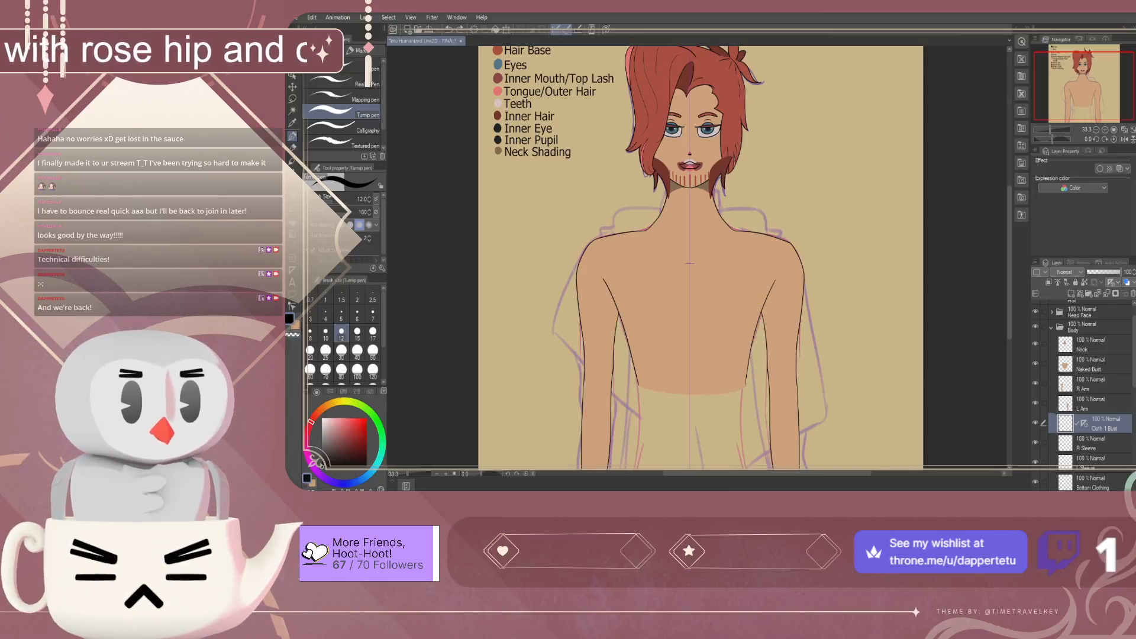
click(1035, 403)
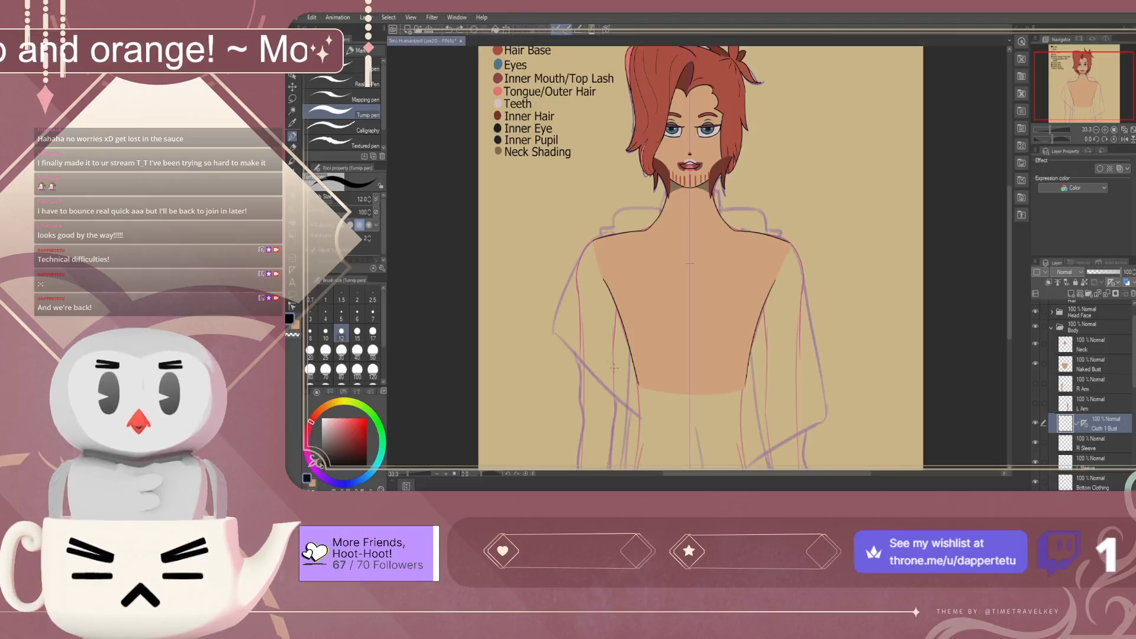
drag(639, 393, 603, 280)
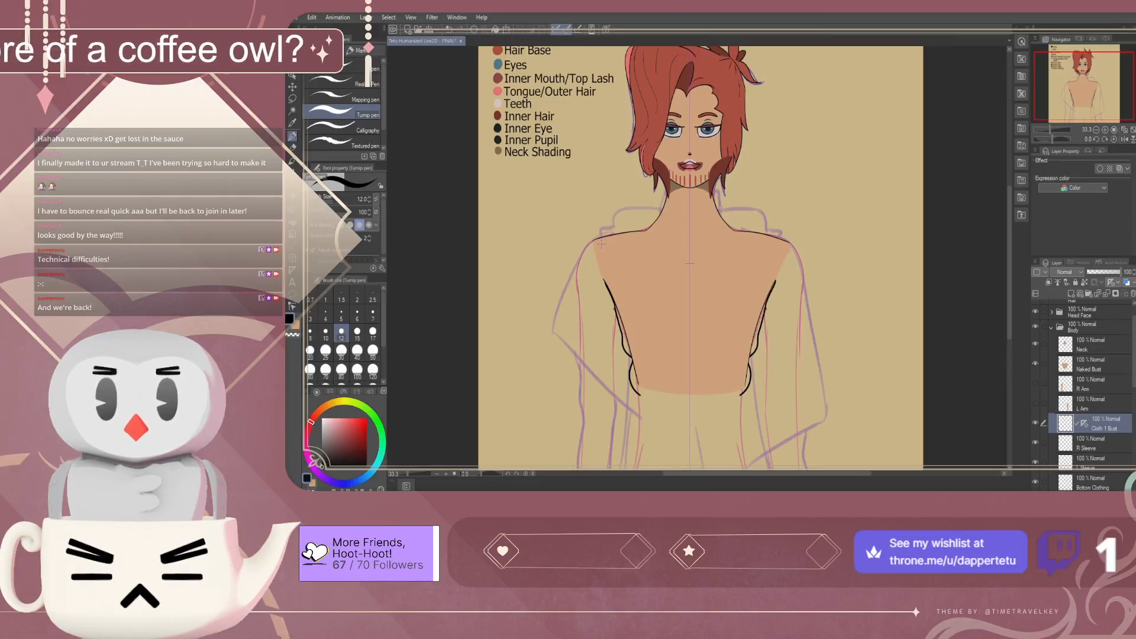
Draw the shirt's mirrored wavy shoulder lines just above the body's shoulders, from the outer shoulder toward the neck
mouse_move(606, 235)
mouse_down()
mouse_move(639, 237)
mouse_move(623, 234)
mouse_up()
key(ctrl+z)
key(ctrl+z)
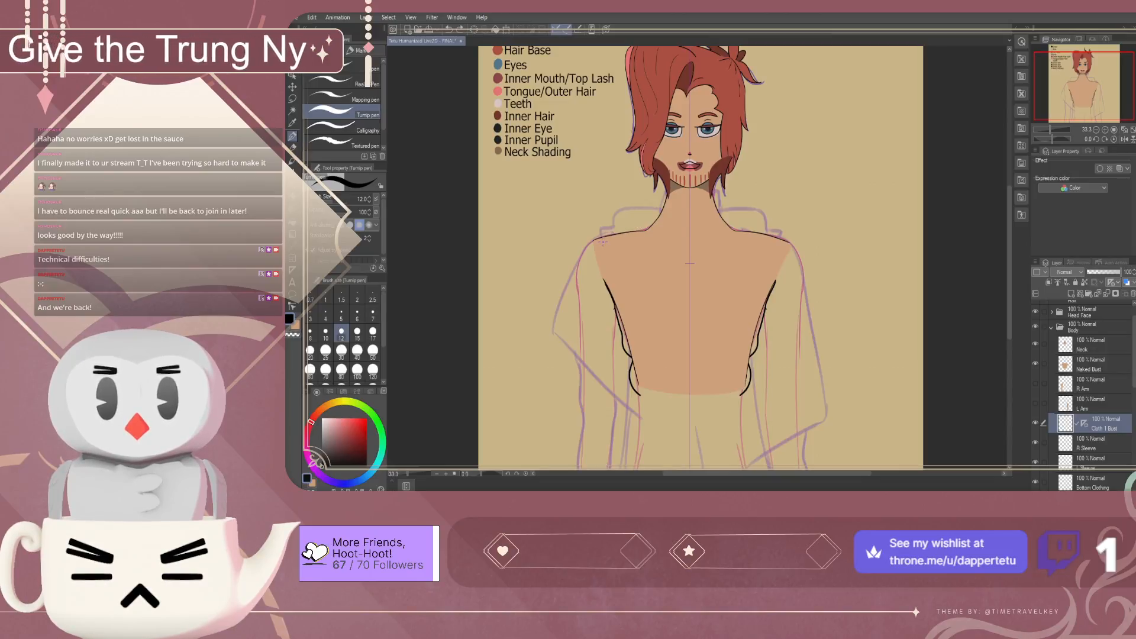
mouse_move(589, 242)
mouse_down()
mouse_move(636, 229)
mouse_move(594, 237)
mouse_move(644, 233)
mouse_move(589, 241)
mouse_move(645, 224)
mouse_up()
key(ctrl+z)
key(ctrl+z)
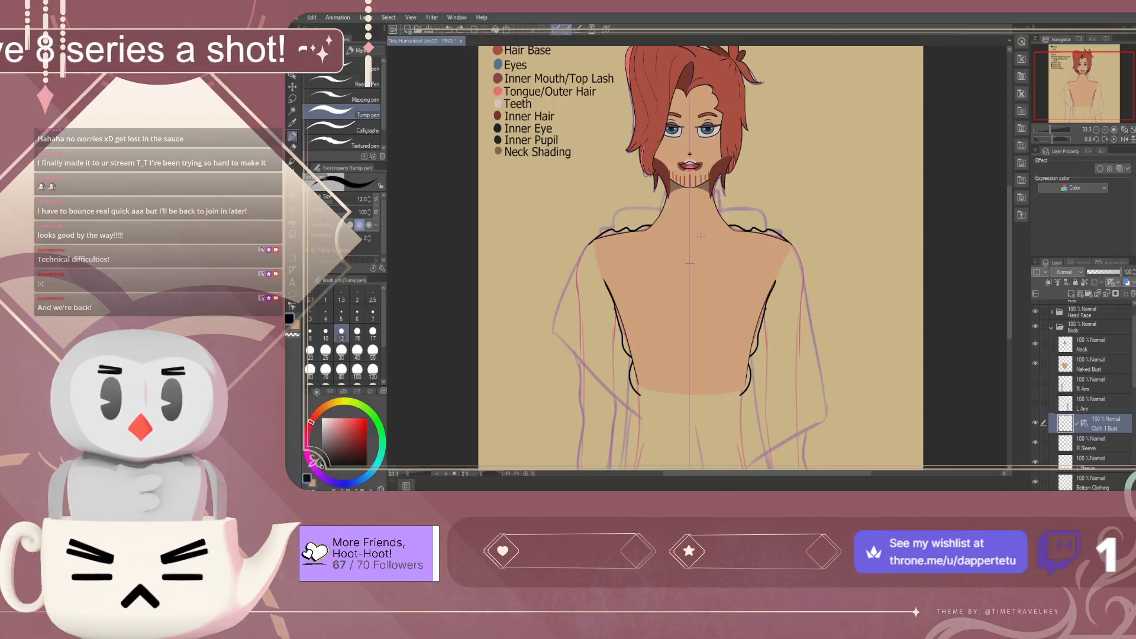
key(ctrl+z)
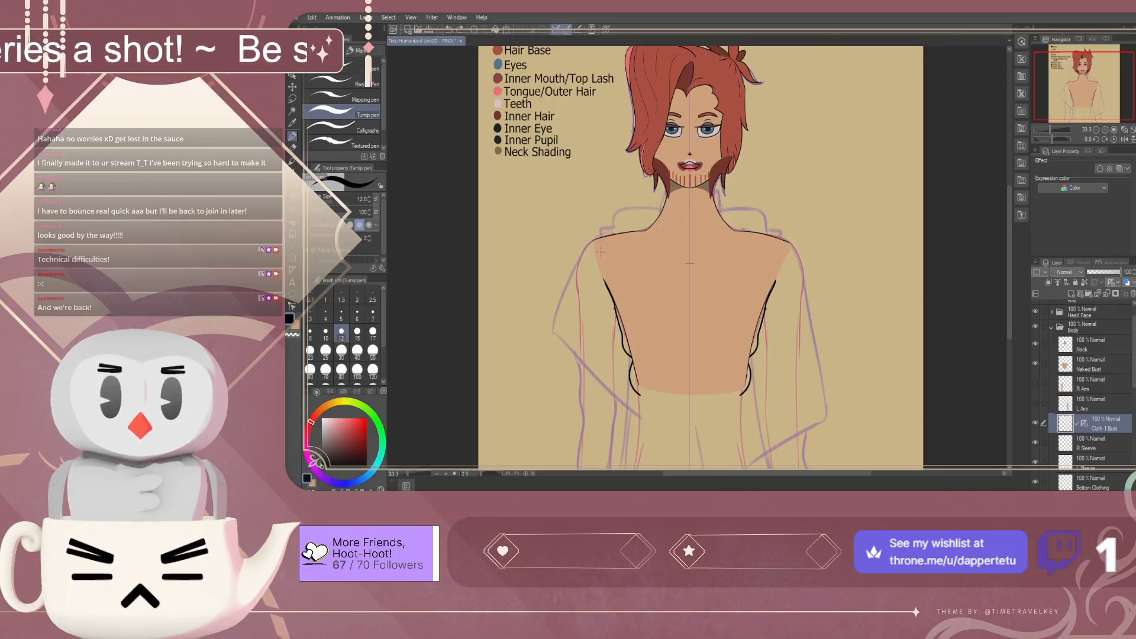
drag(588, 244, 638, 221)
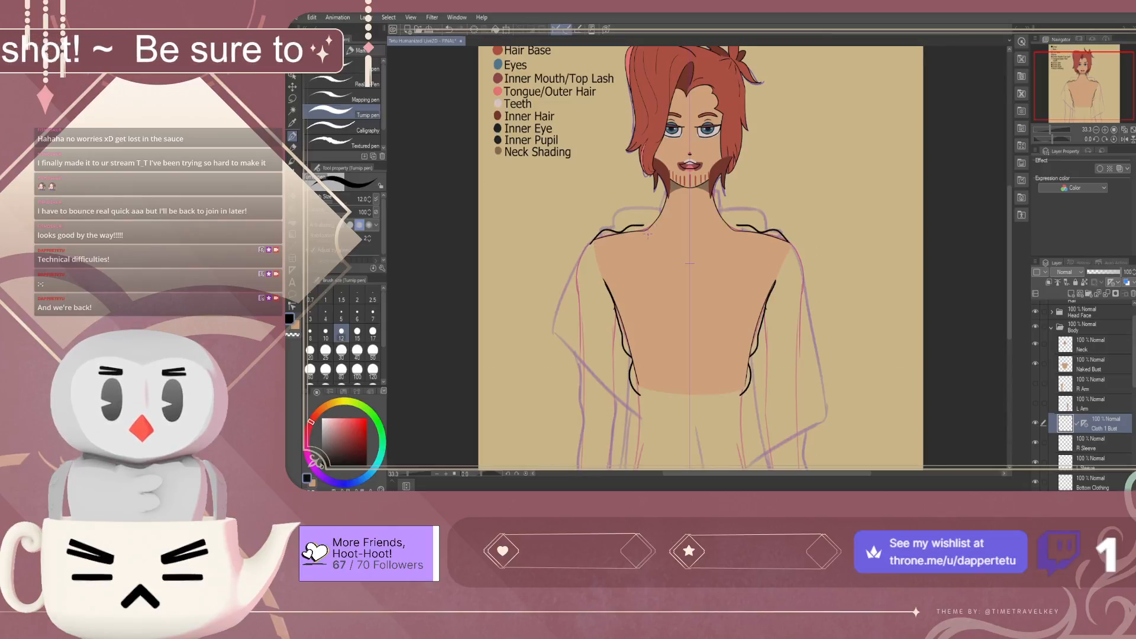
Hide the Neck and Naked Bust layers and extend the mirrored shoulder lines into a curved neckline meeting at the center
click(1035, 343)
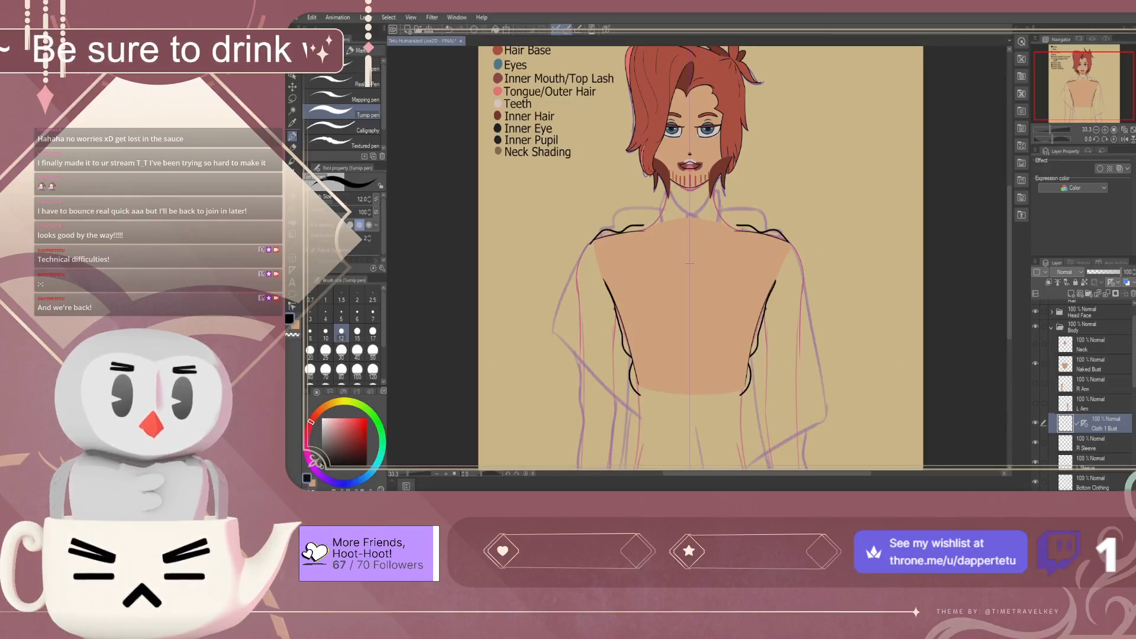
drag(641, 226, 651, 224)
key(ctrl+z)
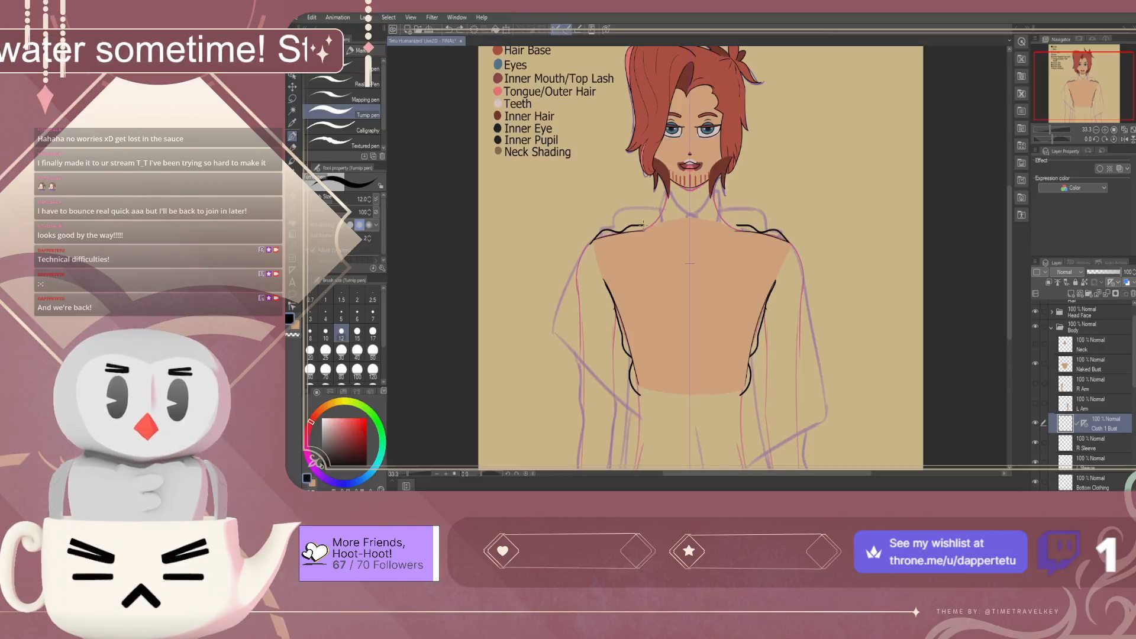
mouse_move(641, 226)
mouse_down()
mouse_move(700, 229)
mouse_move(658, 220)
mouse_up()
key(ctrl+z)
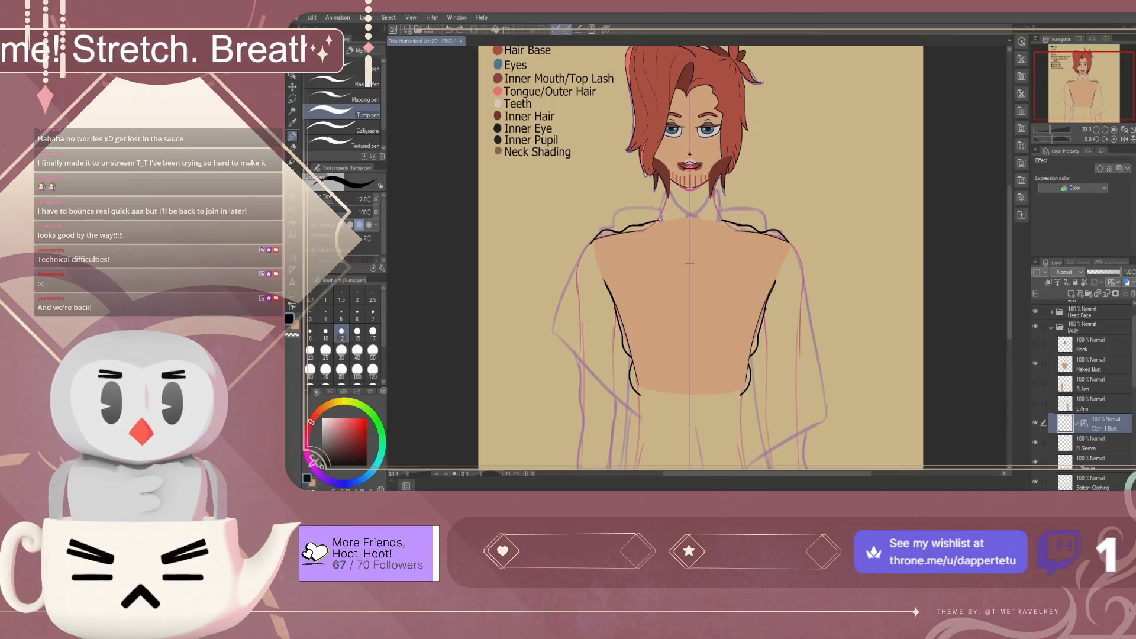
key(ctrl+z)
mouse_move(642, 225)
mouse_down()
mouse_move(688, 228)
mouse_move(663, 221)
mouse_up()
key(ctrl+z)
click(1035, 364)
key(ctrl+z)
mouse_move(634, 226)
mouse_down()
mouse_move(694, 222)
mouse_move(681, 222)
mouse_up()
key(ctrl+z)
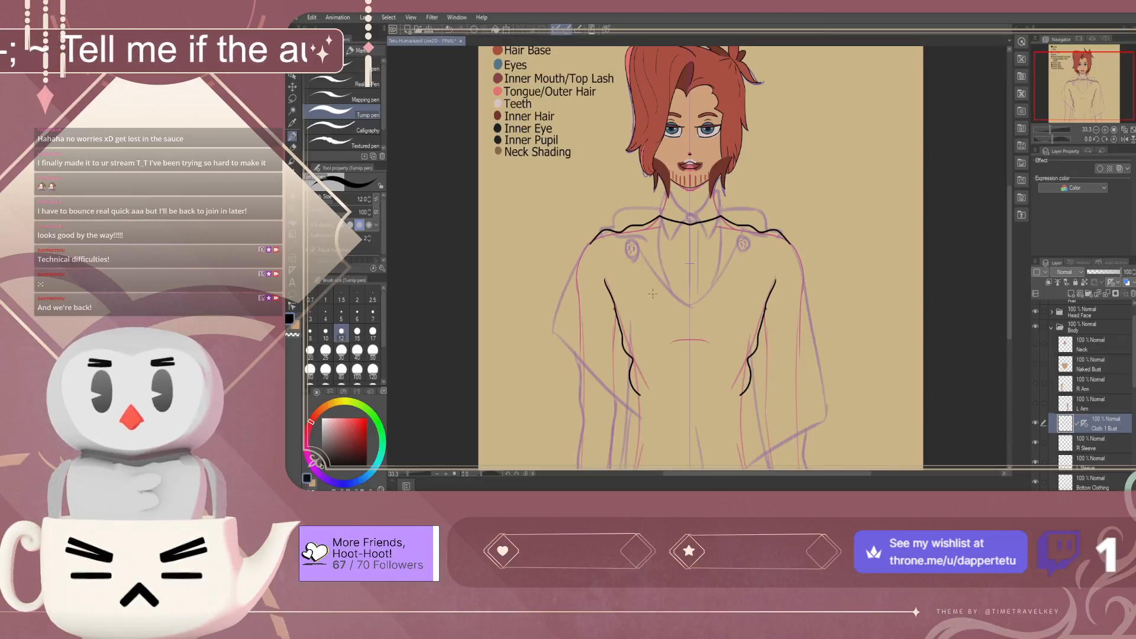
Erase the stray bumps on the shirt's side lines below the armpits
scroll(686, 336, up, 3)
scroll(686, 336, up, 1)
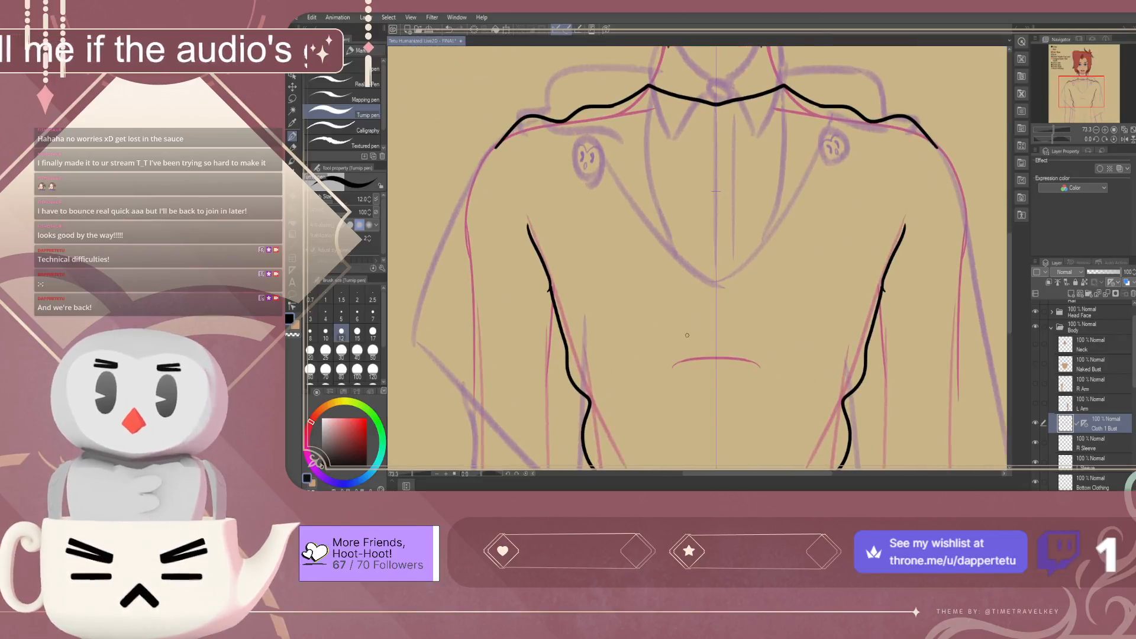
key(e)
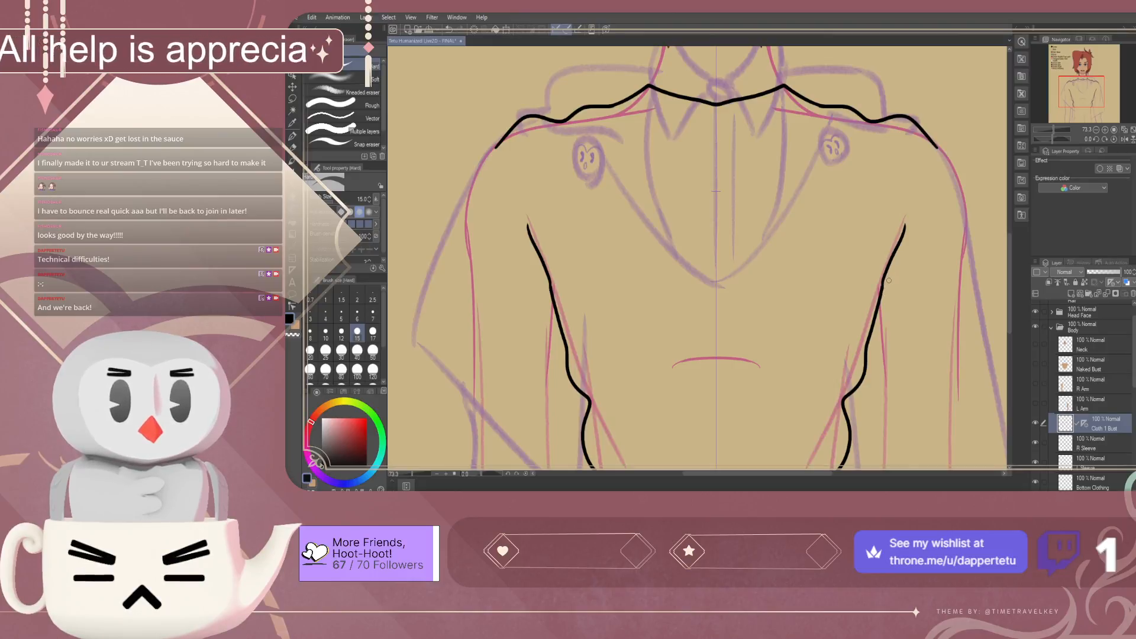
scroll(719, 231, down, 5)
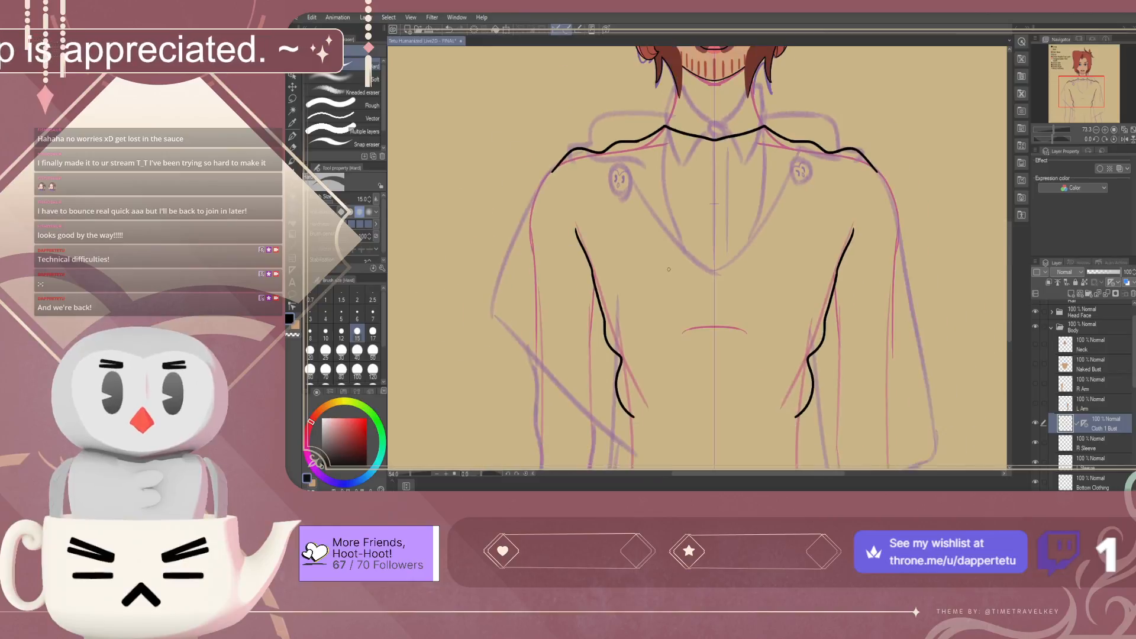
scroll(702, 349, down, 3)
scroll(699, 343, up, 2)
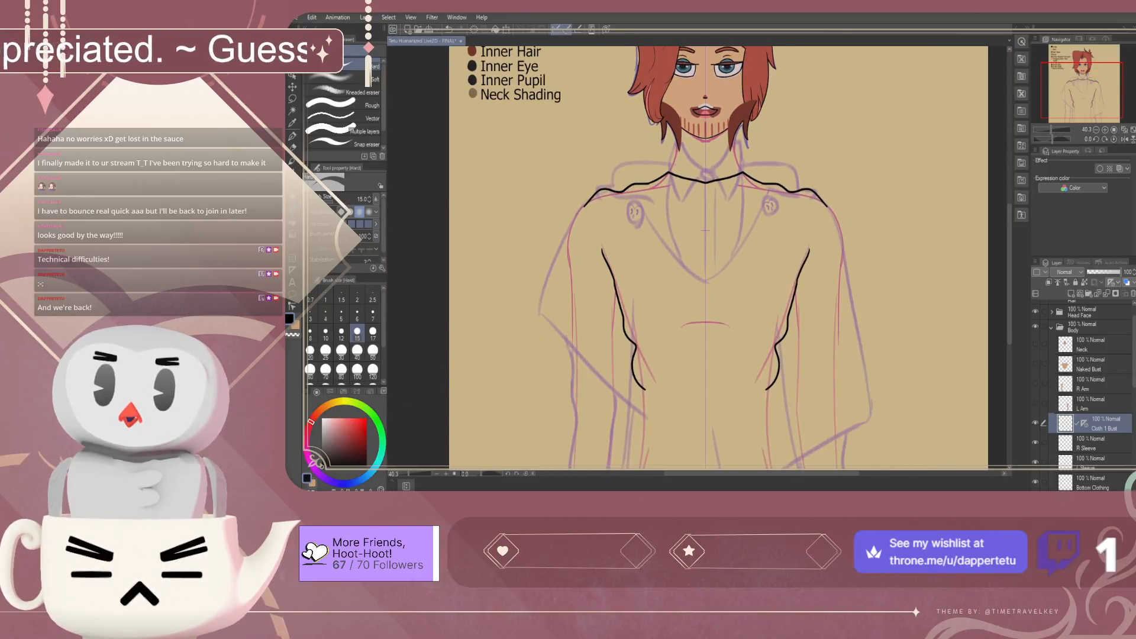
Pick a dark green and draw mirrored Turnip pen lines closing the shirt's armholes from the shoulder ends to the armpits
click(381, 428)
click(338, 445)
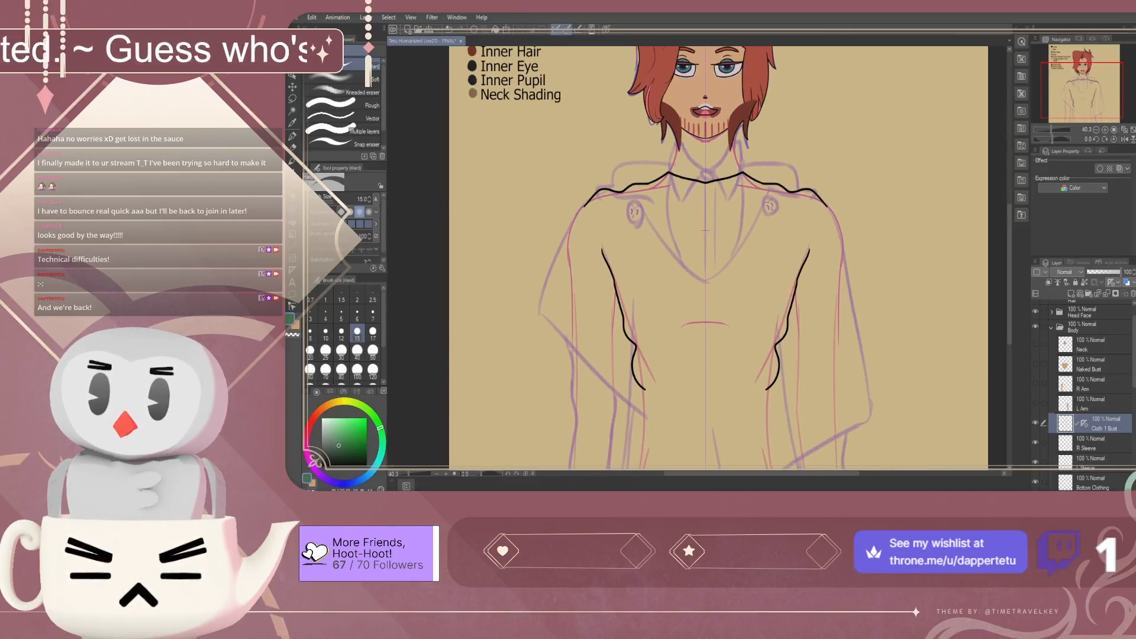
click(292, 136)
scroll(592, 239, down, 1)
scroll(592, 240, up, 3)
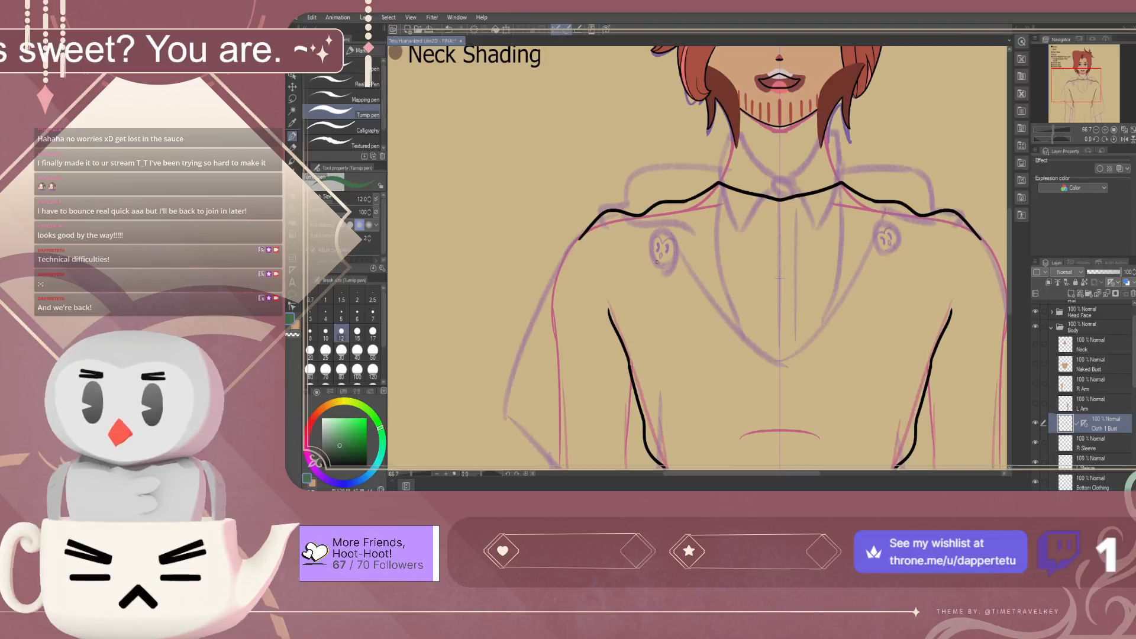
scroll(653, 258, up, 3)
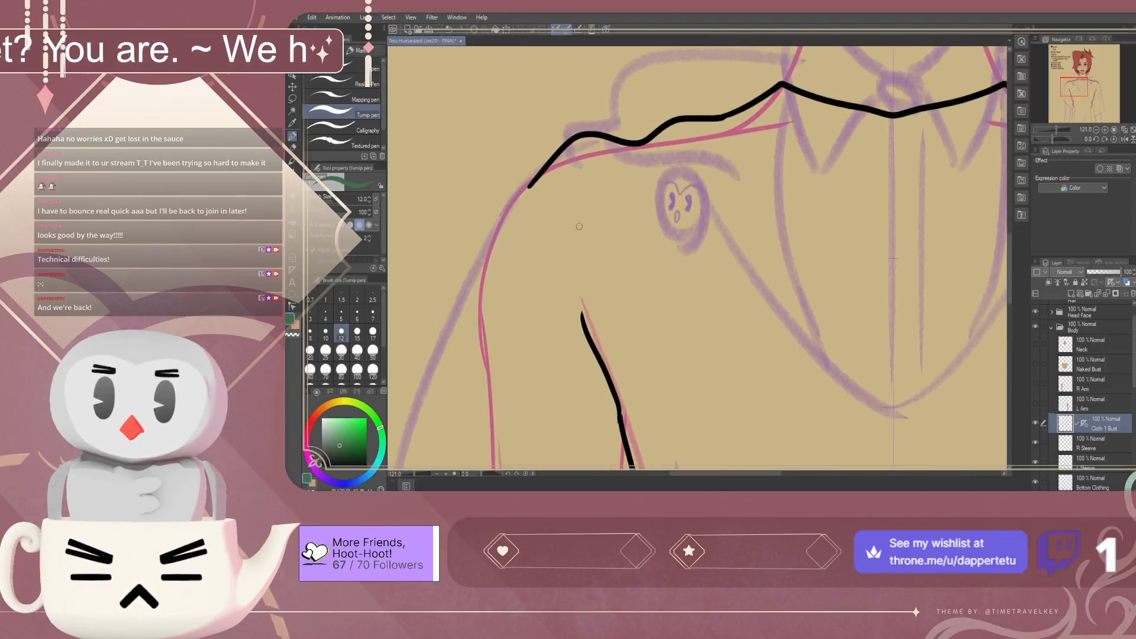
drag(529, 189, 581, 307)
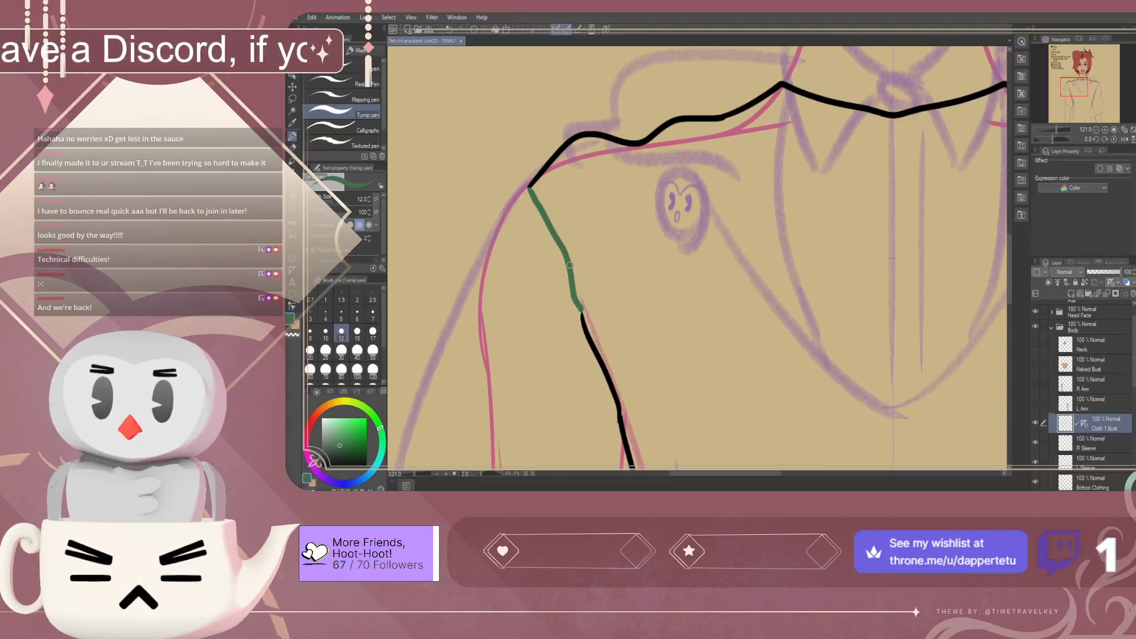
scroll(563, 232, down, 4)
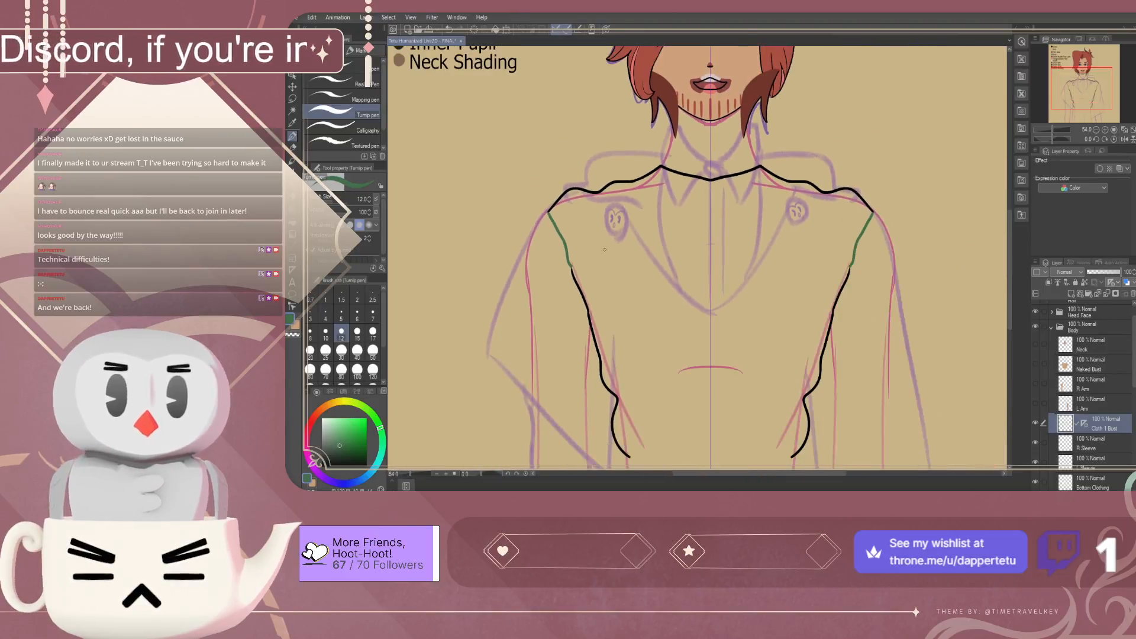
scroll(900, 258, up, 5)
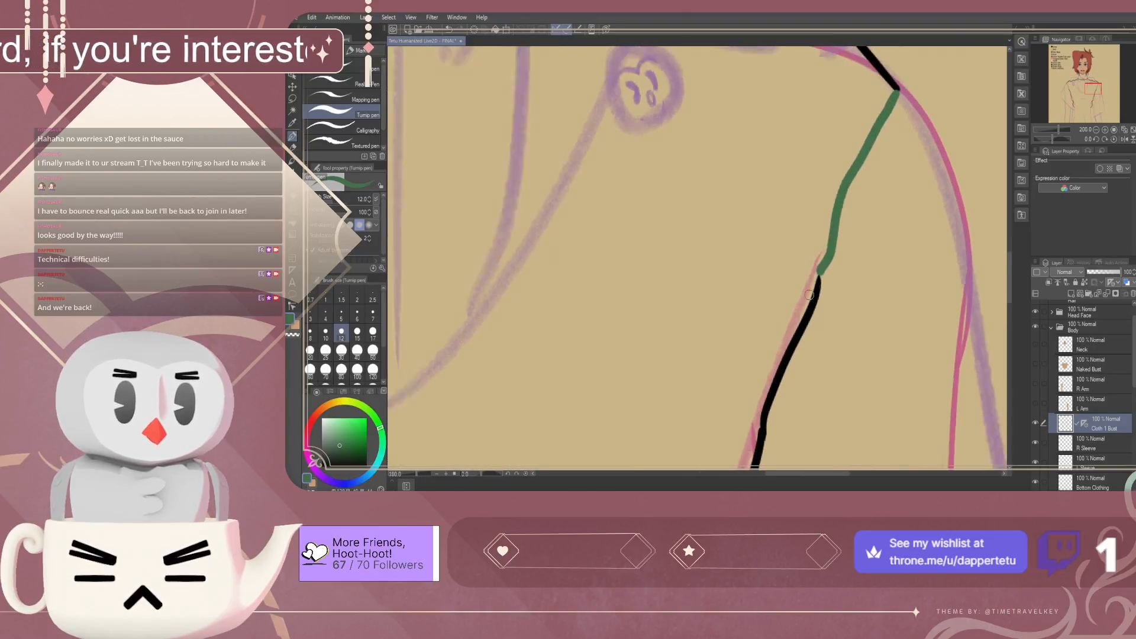
scroll(835, 249, down, 5)
Draw a gently curved green hem joining the shirt's side lines at the waist and fill the shirt with the same green
scroll(714, 410, up, 4)
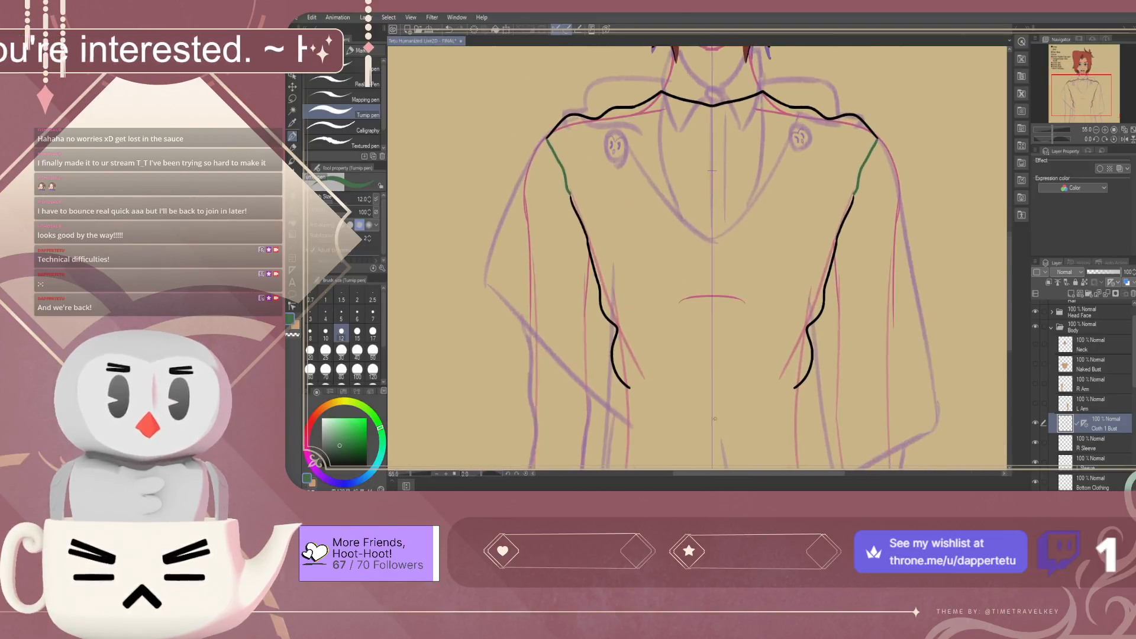
scroll(714, 410, up, 3)
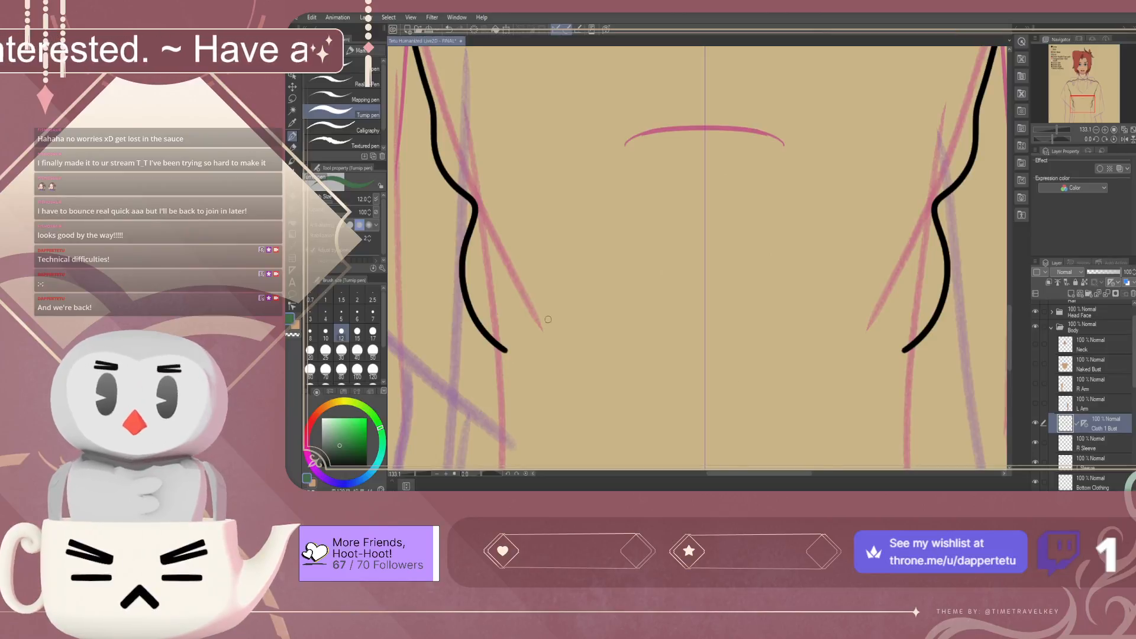
drag(506, 350, 703, 333)
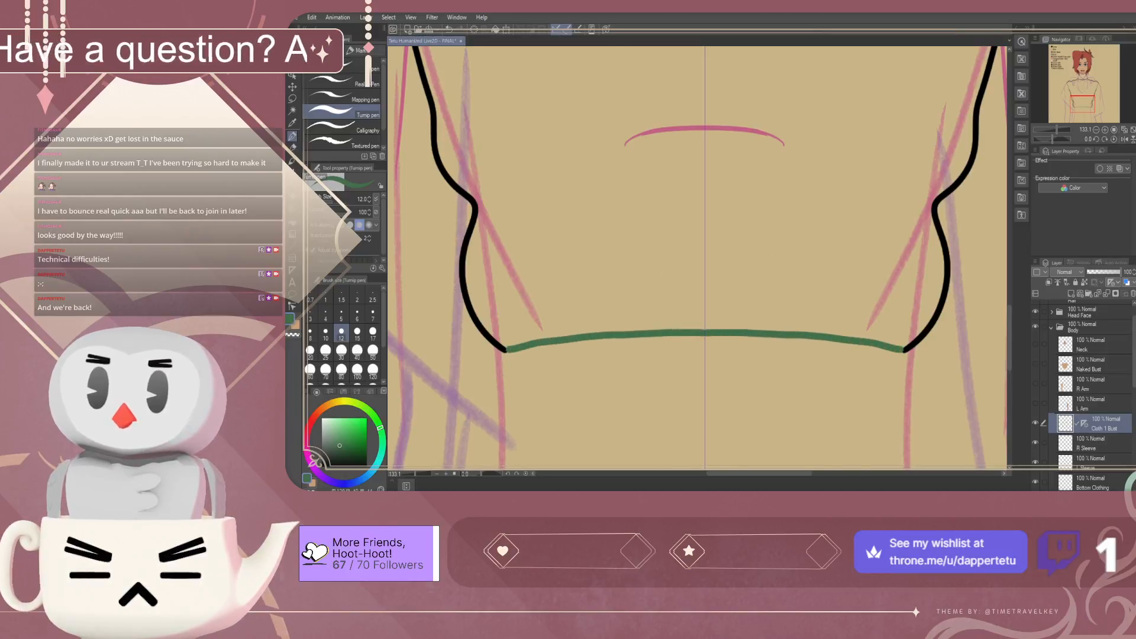
key(g)
click(675, 267)
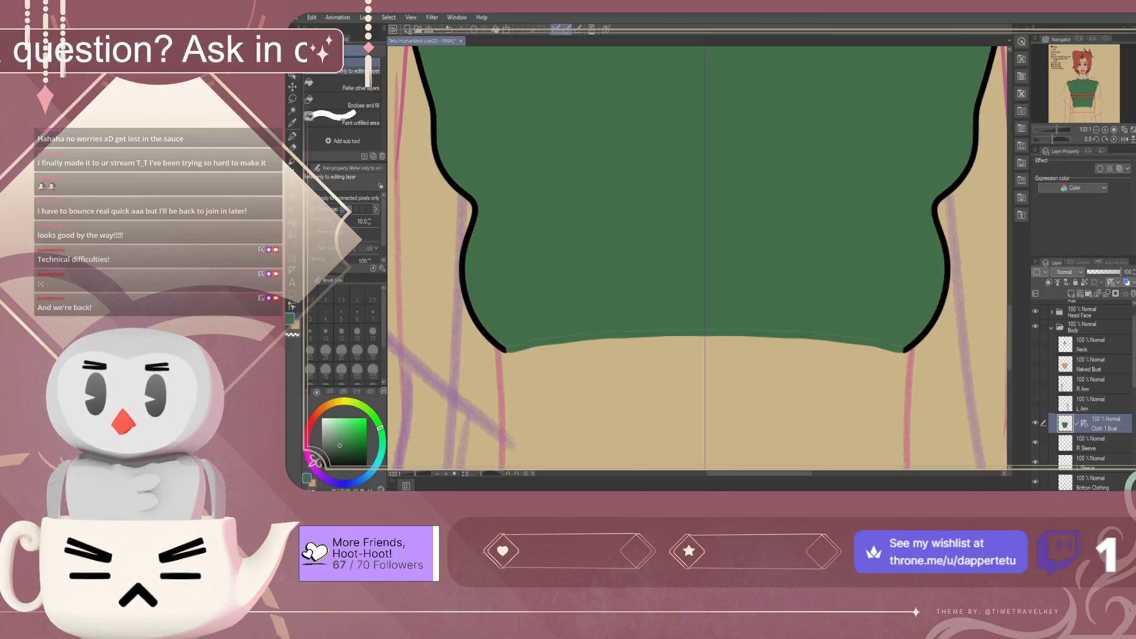
Outline a thin arched fold in a darker green at the center of the shirt's chest and fill it
click(337, 453)
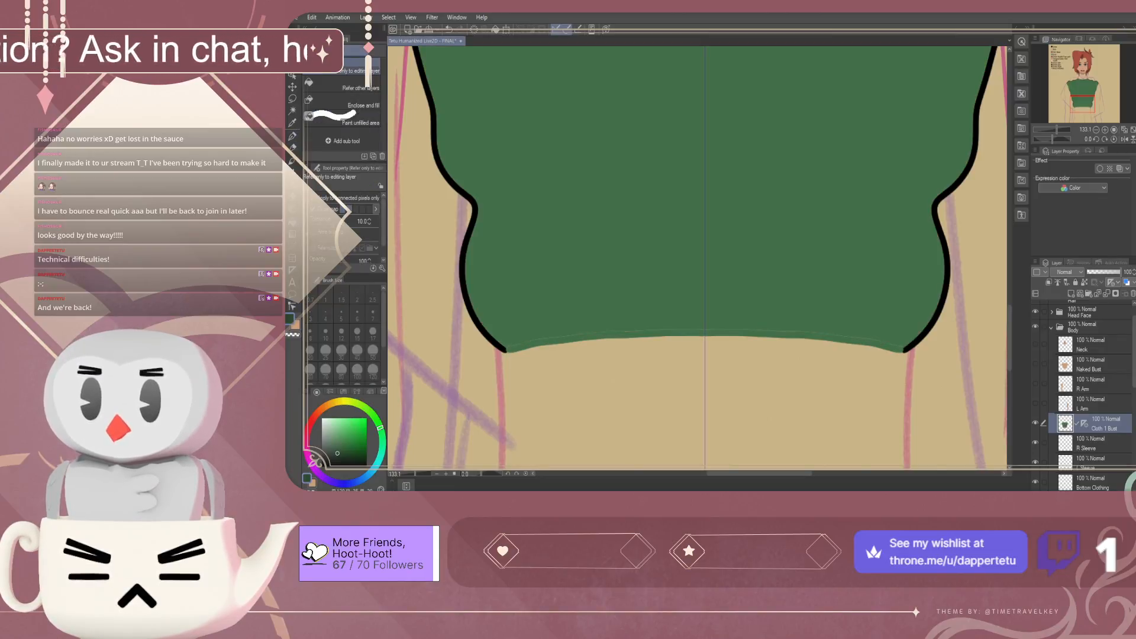
scroll(592, 323, down, 9)
scroll(671, 379, down, 4)
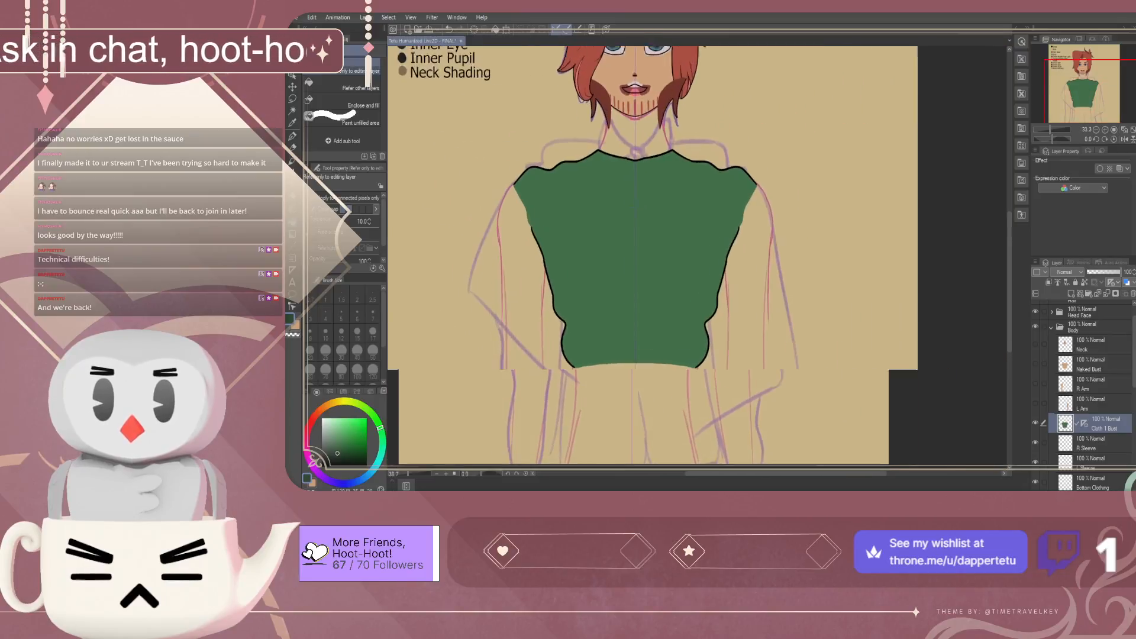
scroll(646, 248, up, 6)
key(p)
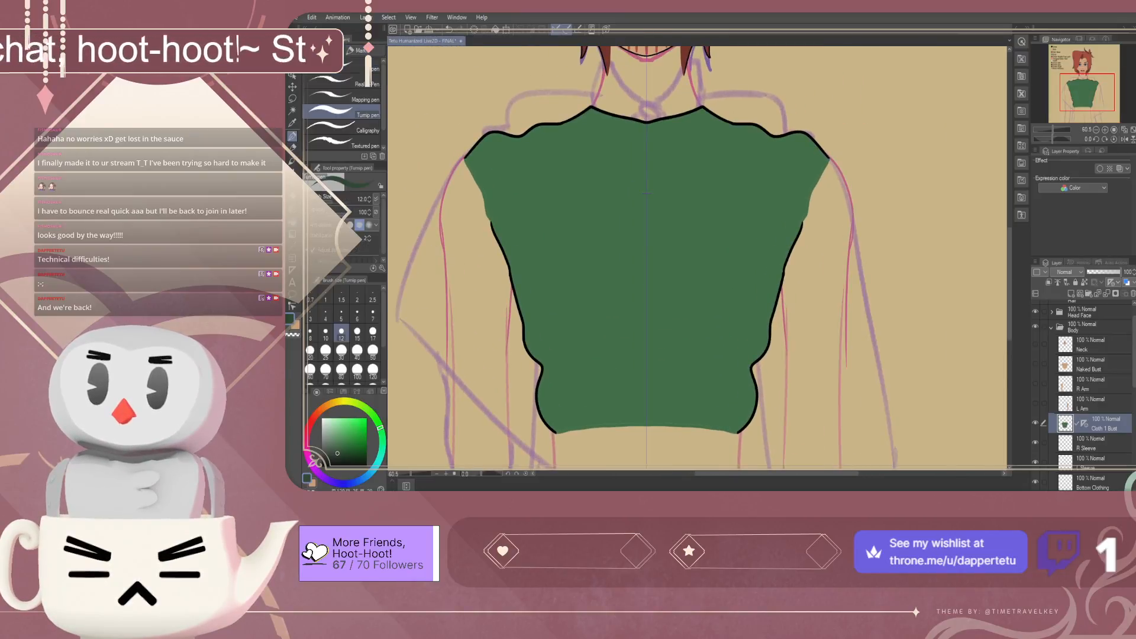
mouse_move(616, 298)
mouse_down()
mouse_move(647, 289)
mouse_move(662, 303)
mouse_move(653, 299)
mouse_up()
key(ctrl+z)
key(ctrl+z)
key(ctrl+z)
key(ctrl+z)
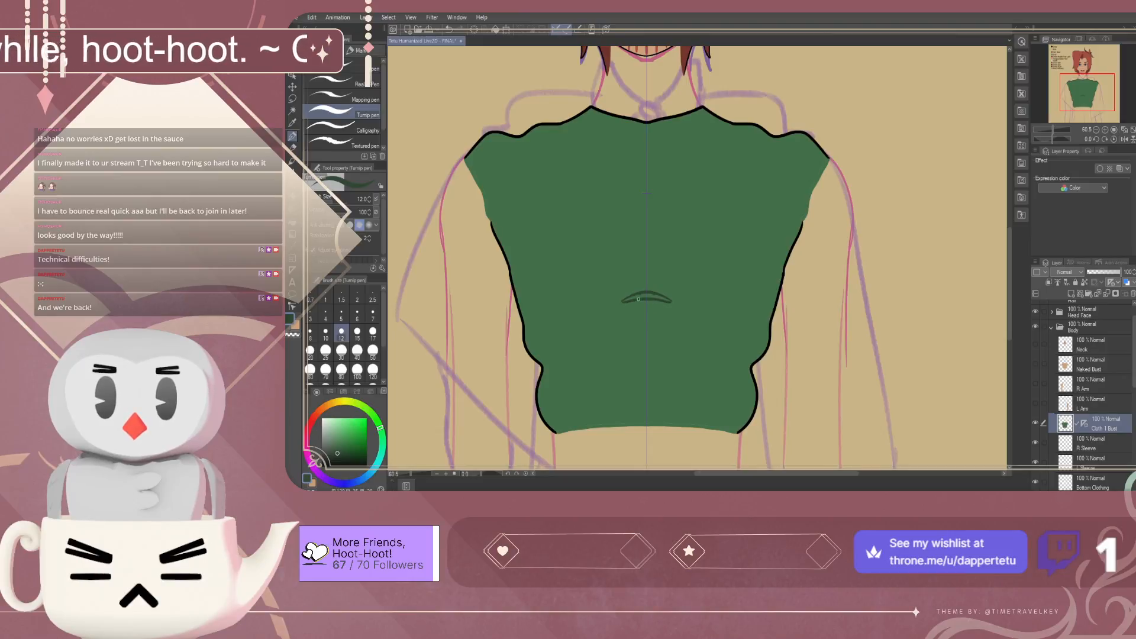
scroll(637, 301, up, 8)
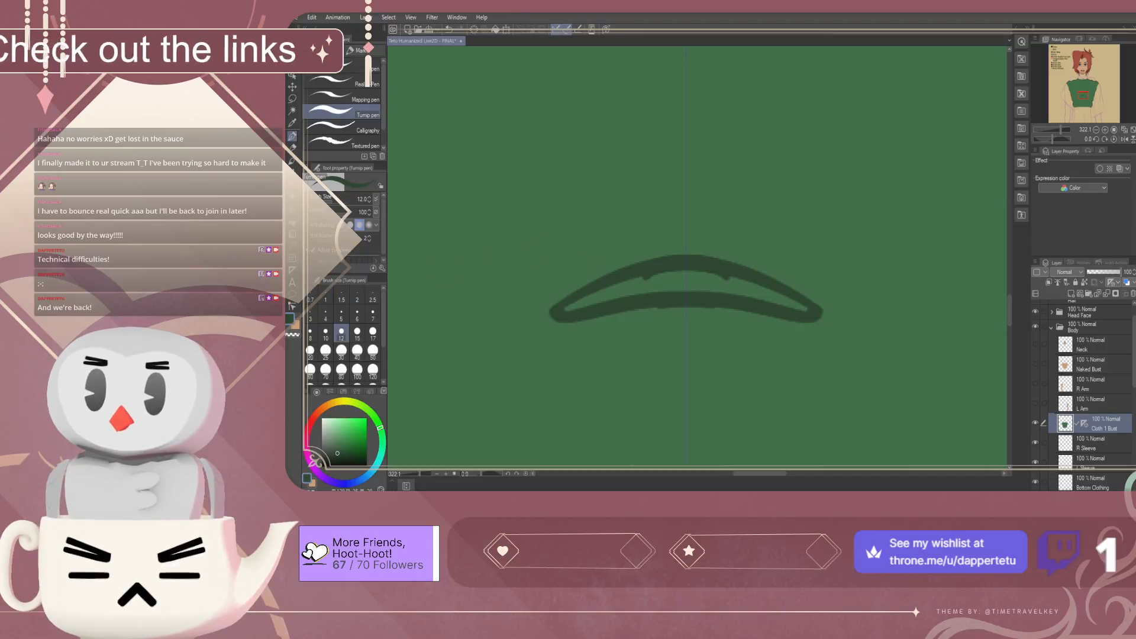
key(g)
click(680, 283)
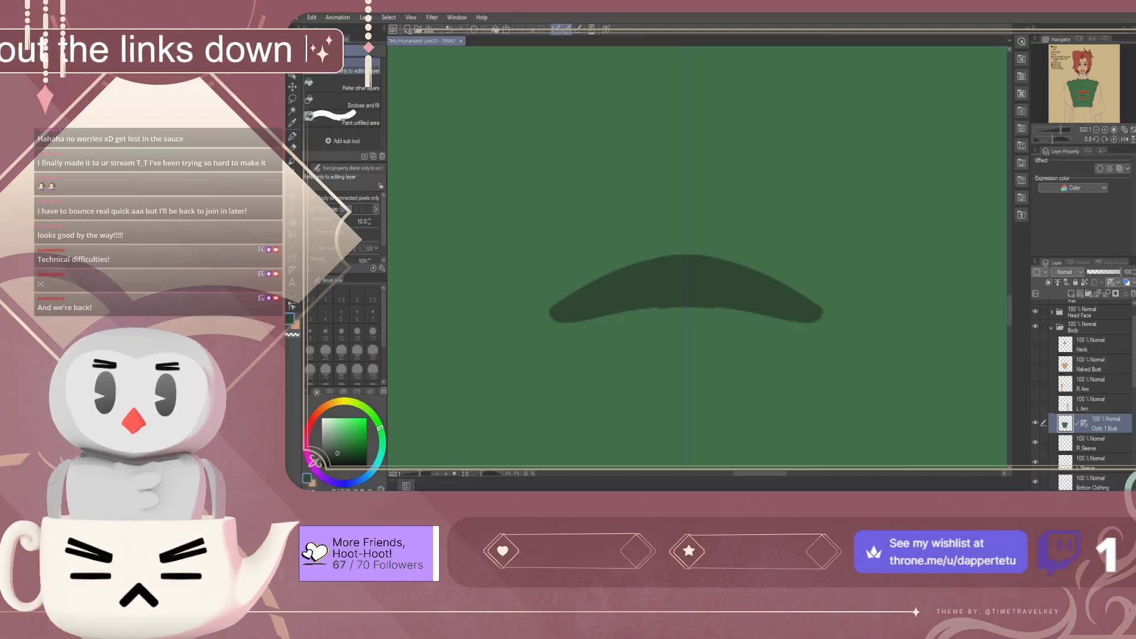
Draw mirrored pointed fold outlines reaching inward from the indentations in the shirt's side lines
scroll(714, 323, down, 5)
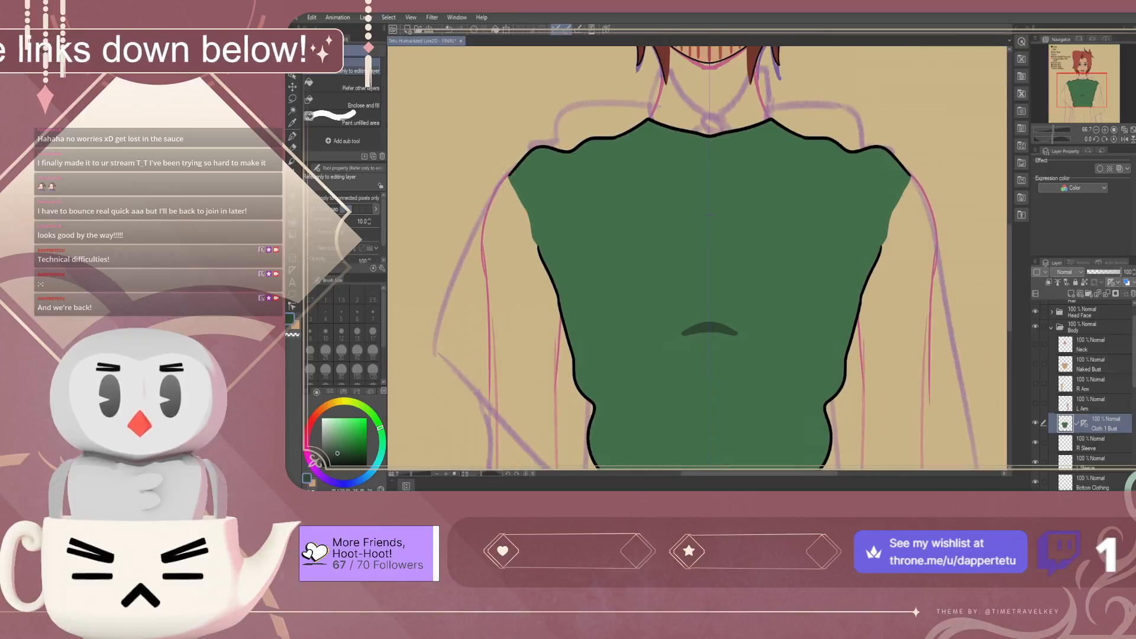
key(p)
drag(542, 398, 585, 394)
key(ctrl+z)
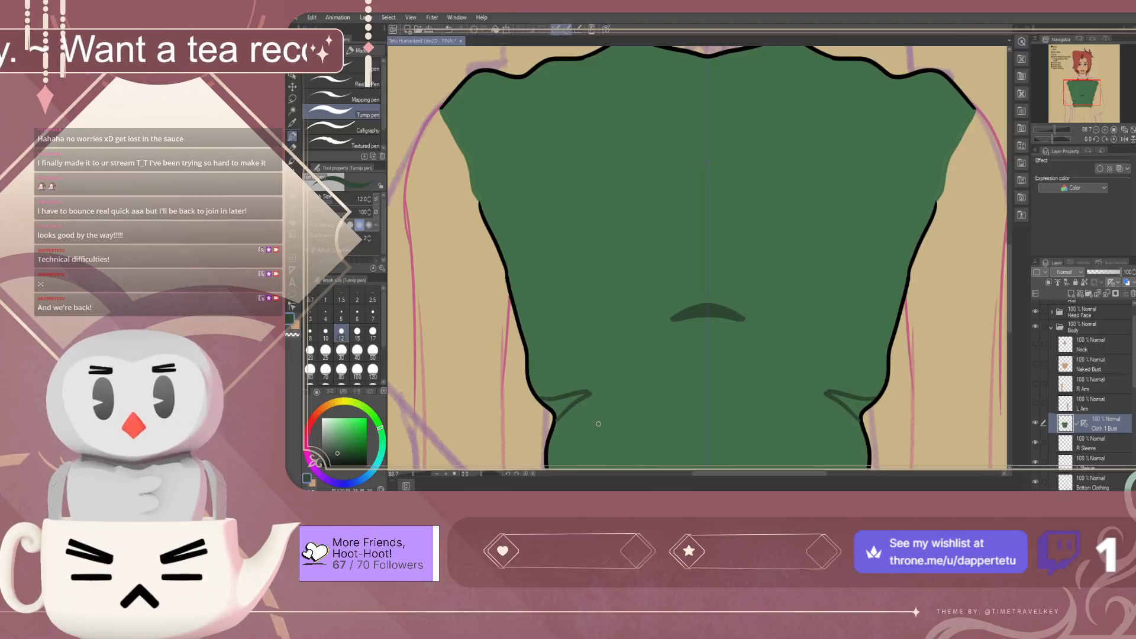
Draw mirrored wavy fold lines just above the shirt's hem, with a short diagonal crease above each inner end
scroll(697, 164, down, 2)
scroll(715, 296, up, 2)
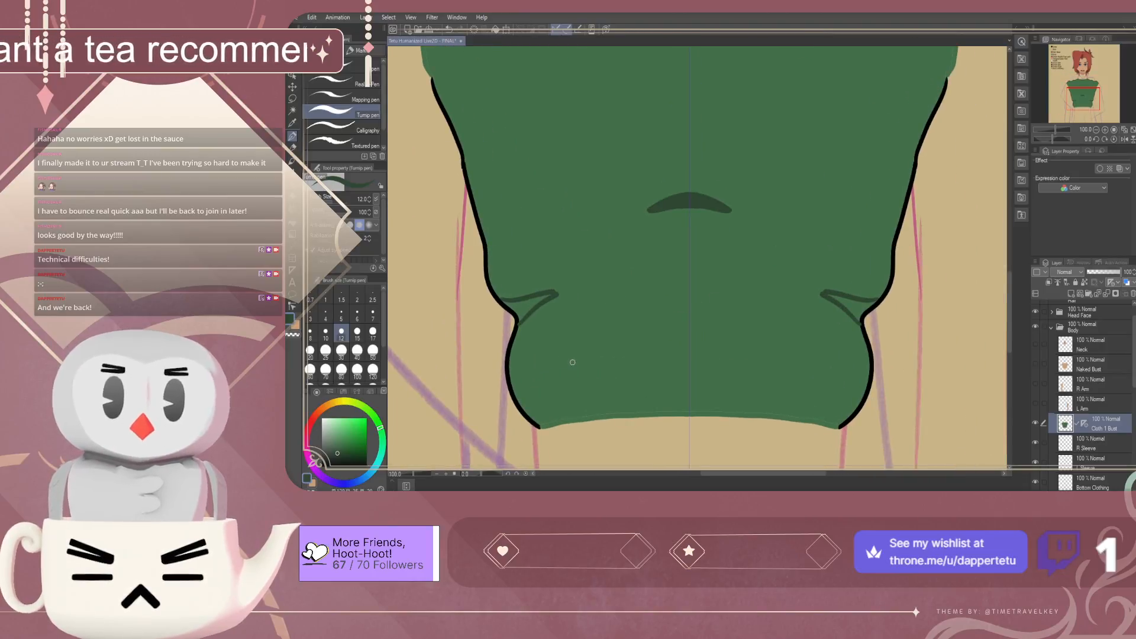
drag(562, 379, 616, 379)
key(ctrl+z)
mouse_move(543, 390)
mouse_down()
mouse_move(650, 381)
mouse_move(641, 348)
mouse_move(638, 360)
mouse_up()
key(ctrl+z)
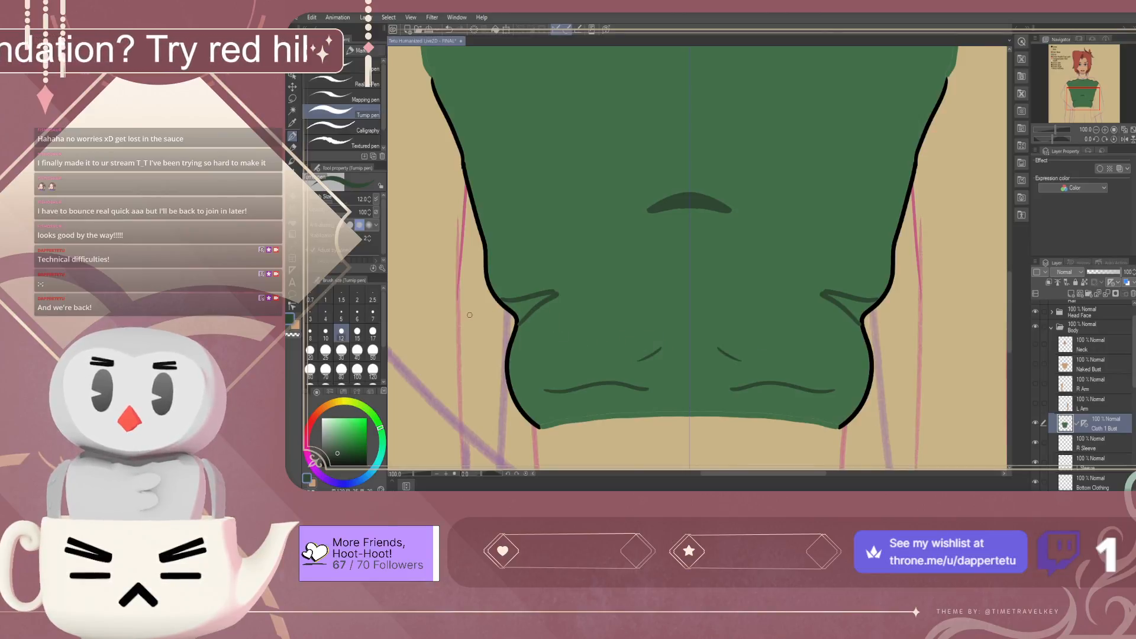
Fill the pointed side folds with dark green and retouch the shirt's black side outline over their edges
scroll(467, 315, up, 4)
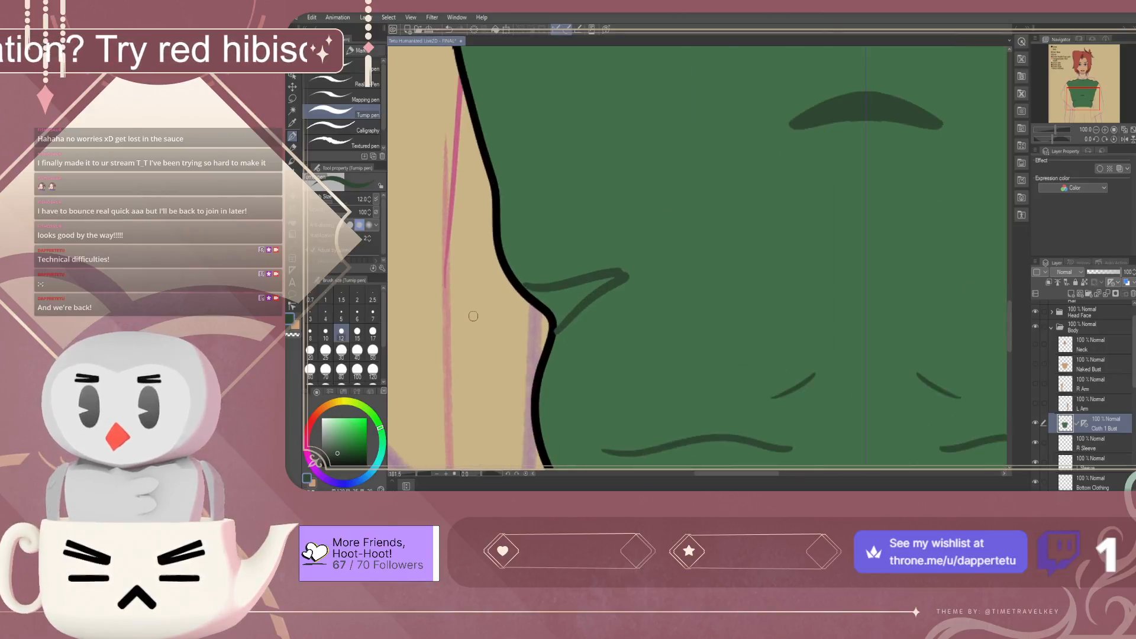
key(g)
click(569, 296)
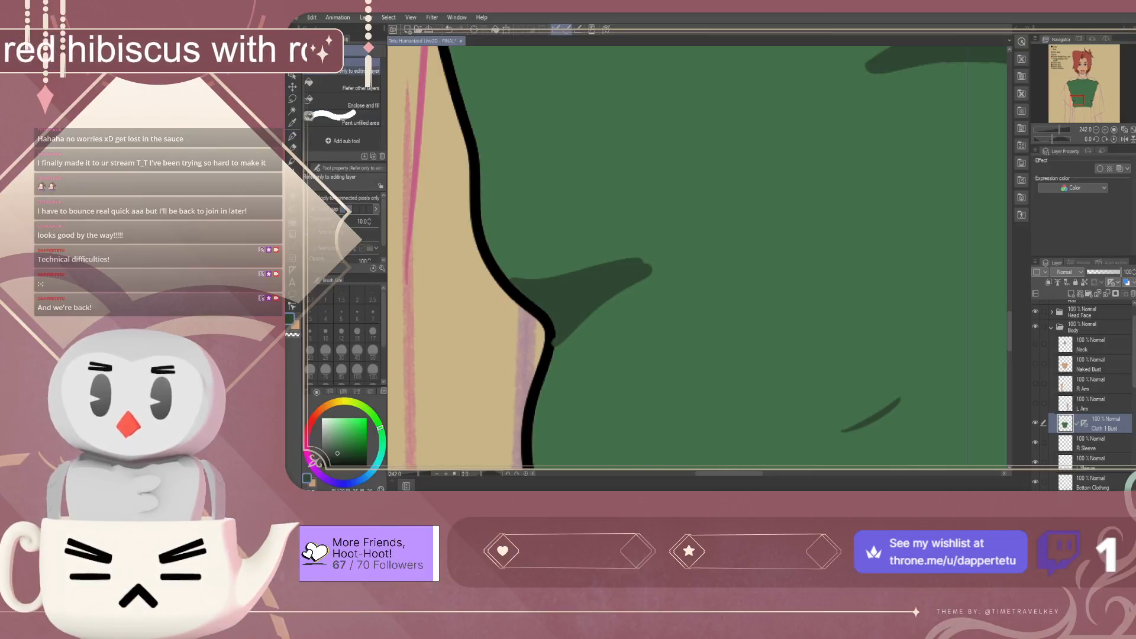
key(p)
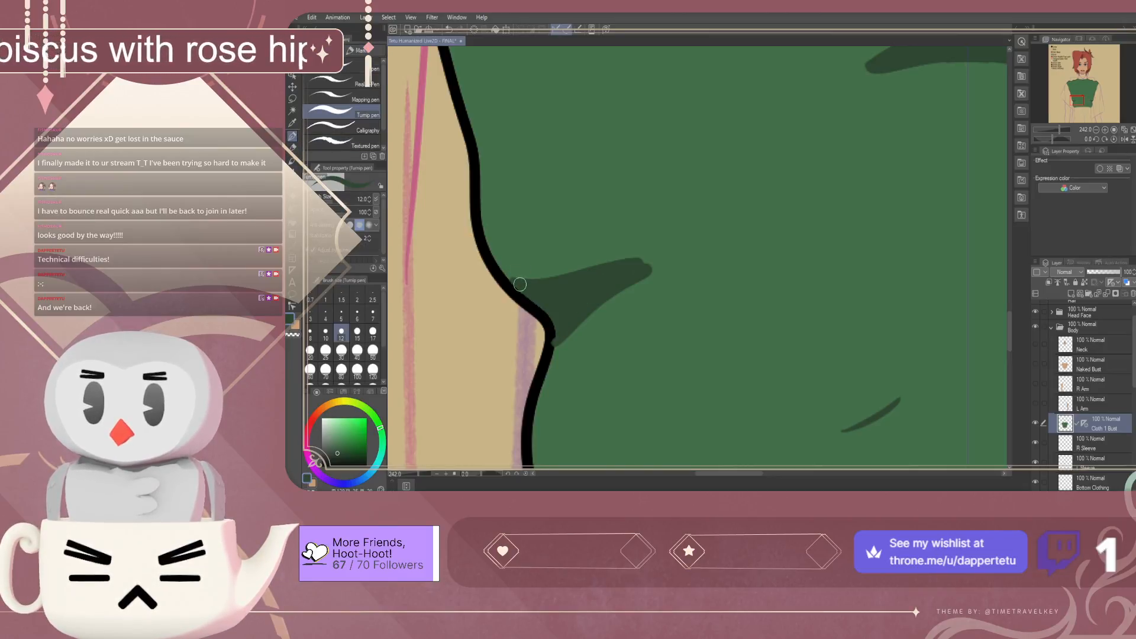
drag(645, 270, 557, 337)
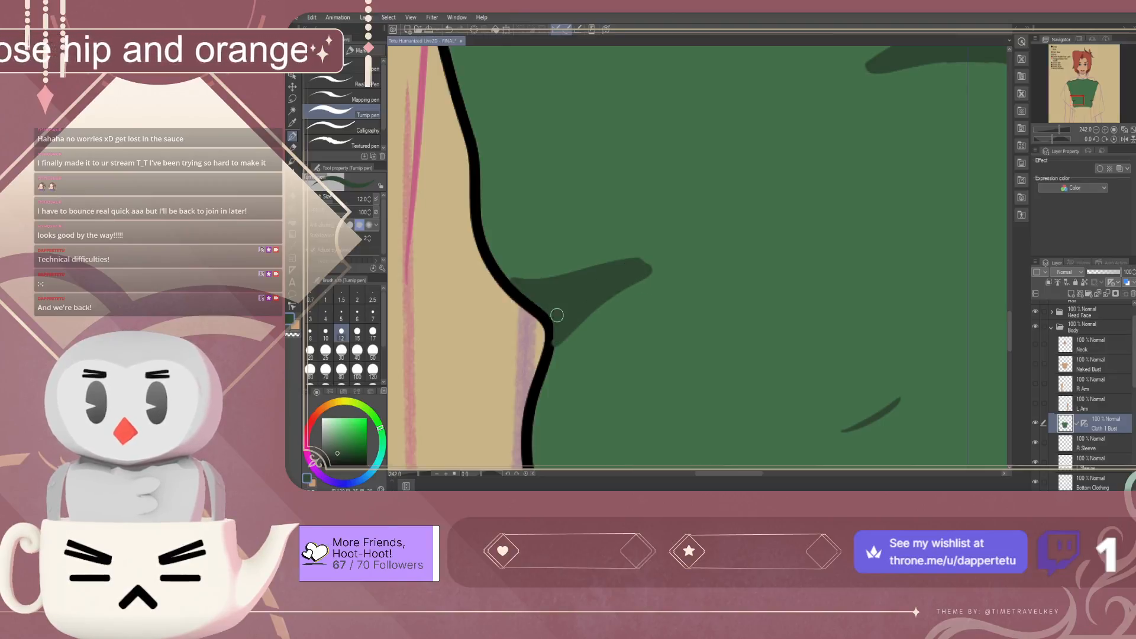
alt+click(547, 355)
drag(543, 326, 549, 342)
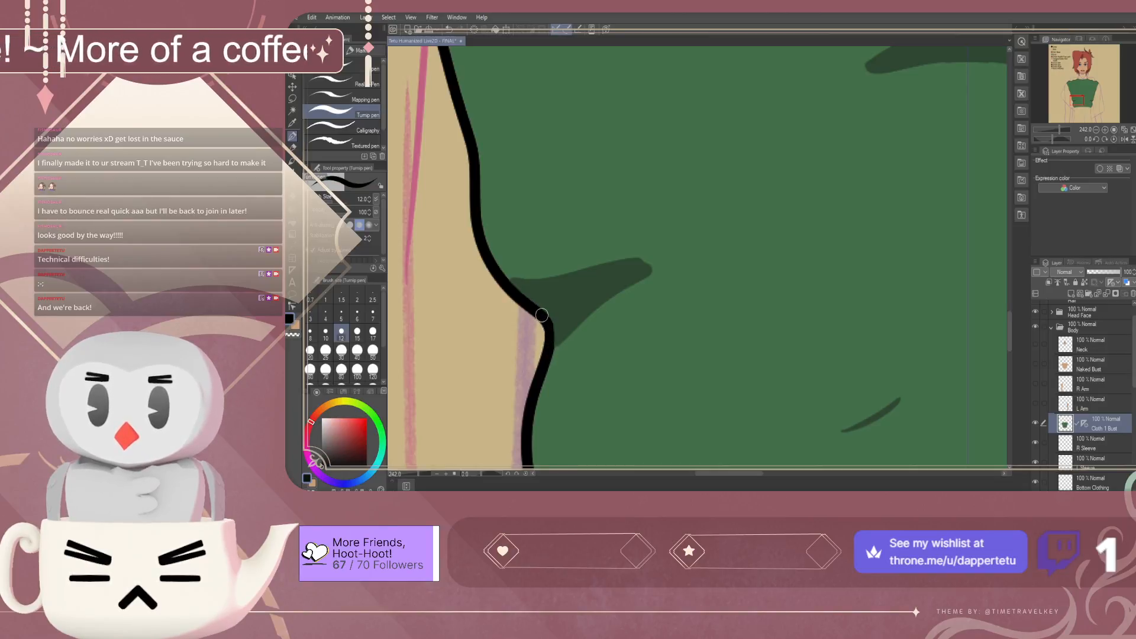
scroll(560, 309, down, 5)
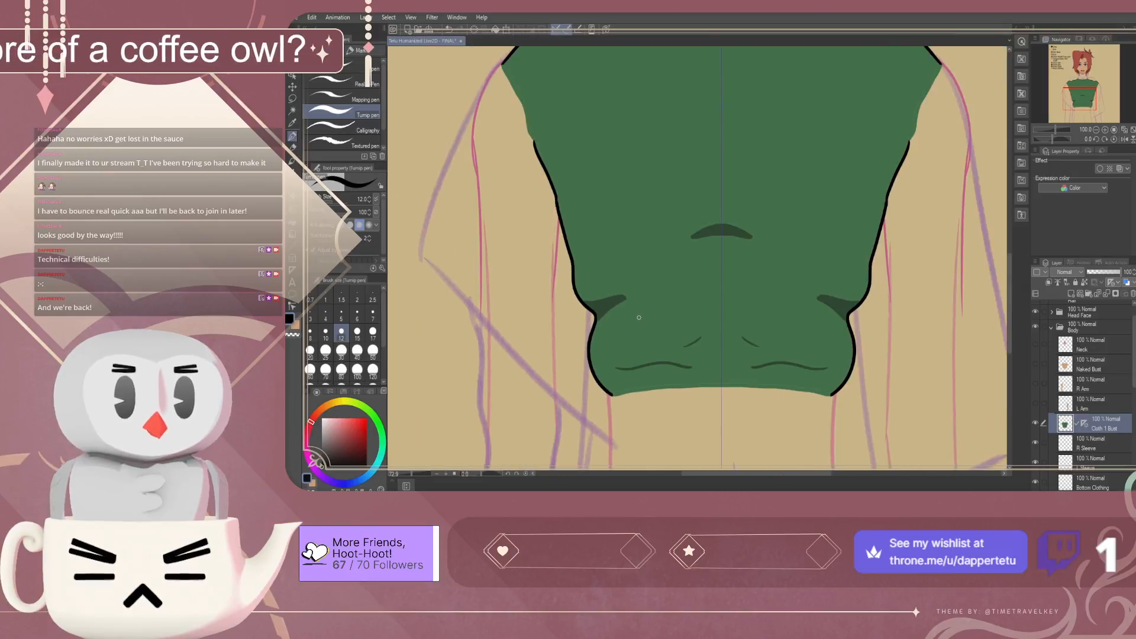
Sample the chest fold's dark green and draw short mirrored creases at the dips of the shirt's shoulder lines
scroll(639, 317, down, 3)
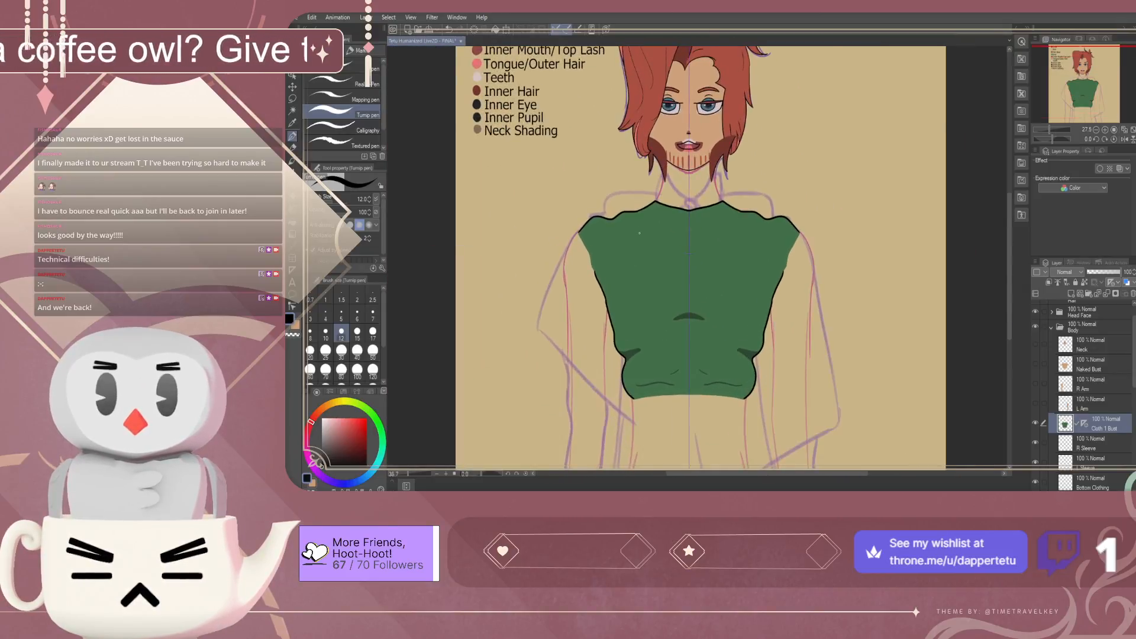
scroll(639, 241, up, 3)
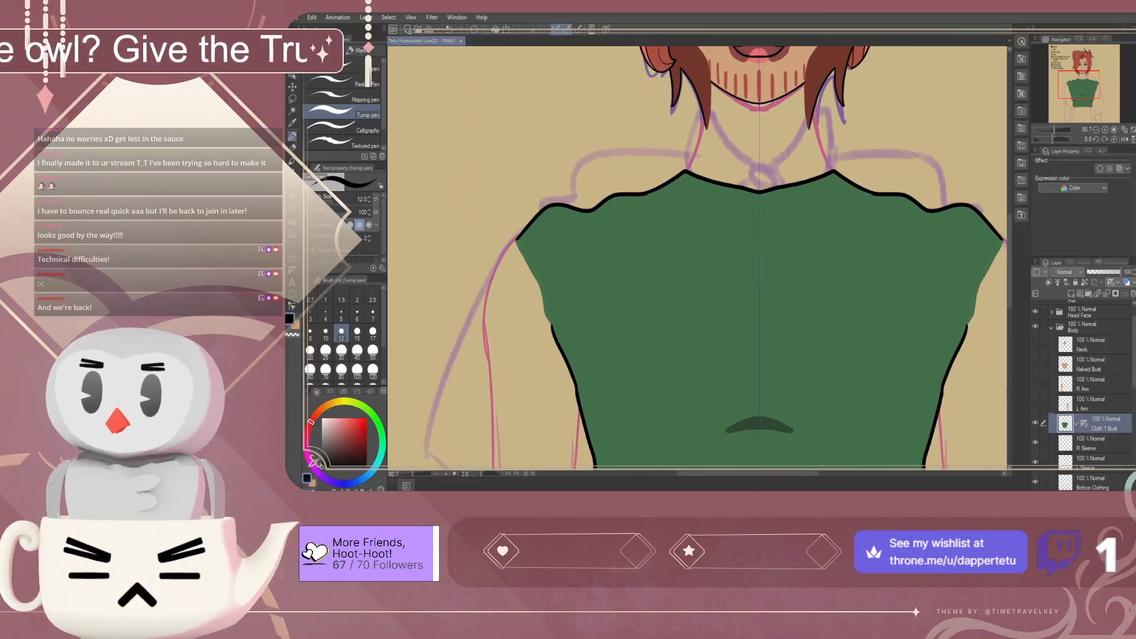
alt+click(756, 425)
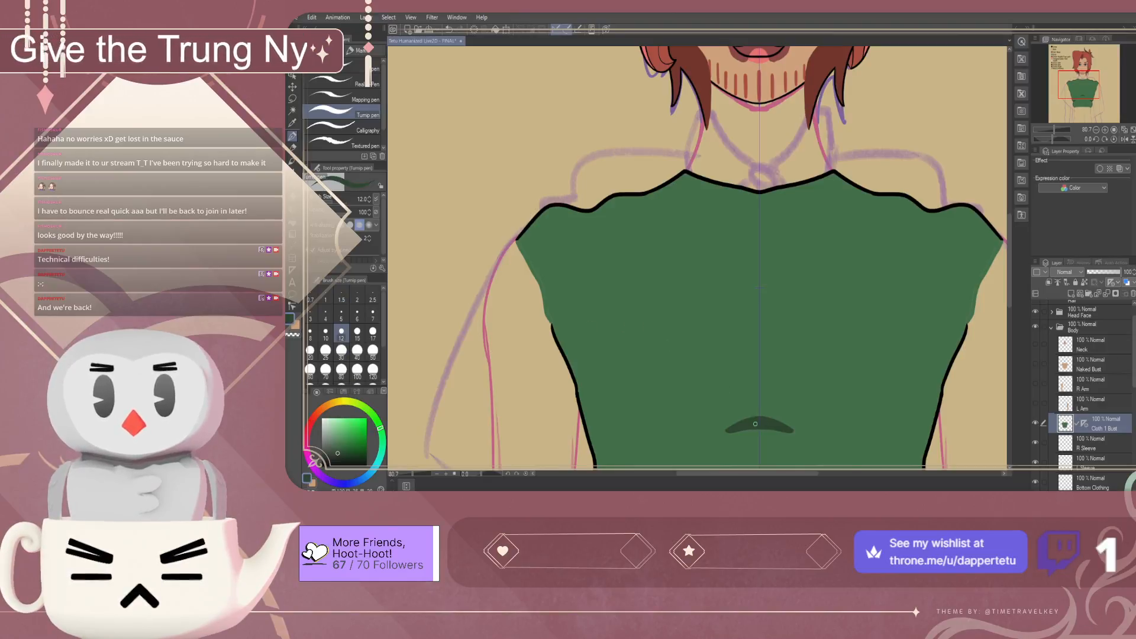
mouse_move(601, 206)
mouse_down()
mouse_move(588, 223)
mouse_move(601, 202)
mouse_move(675, 194)
mouse_move(635, 207)
mouse_up()
key(ctrl+z)
key(ctrl+z)
key(ctrl+z)
key(ctrl+z)
key(ctrl+z)
key(ctrl+z)
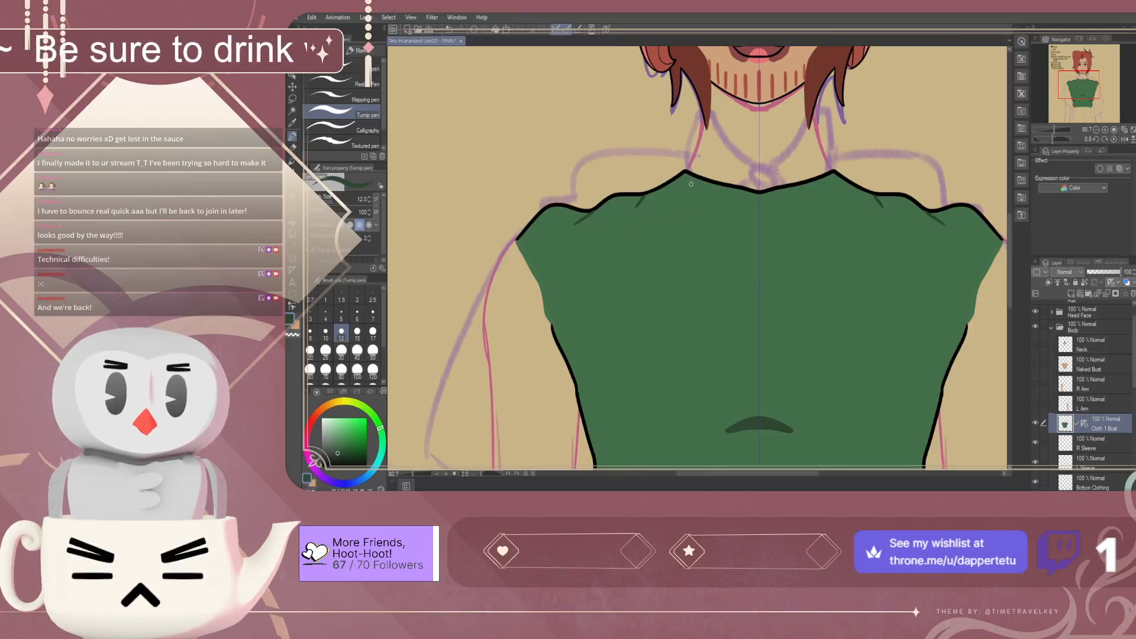
Draw a dashed dark green stitch line just below the shirt's neckline, following its curve
drag(684, 180, 736, 197)
drag(743, 200, 750, 202)
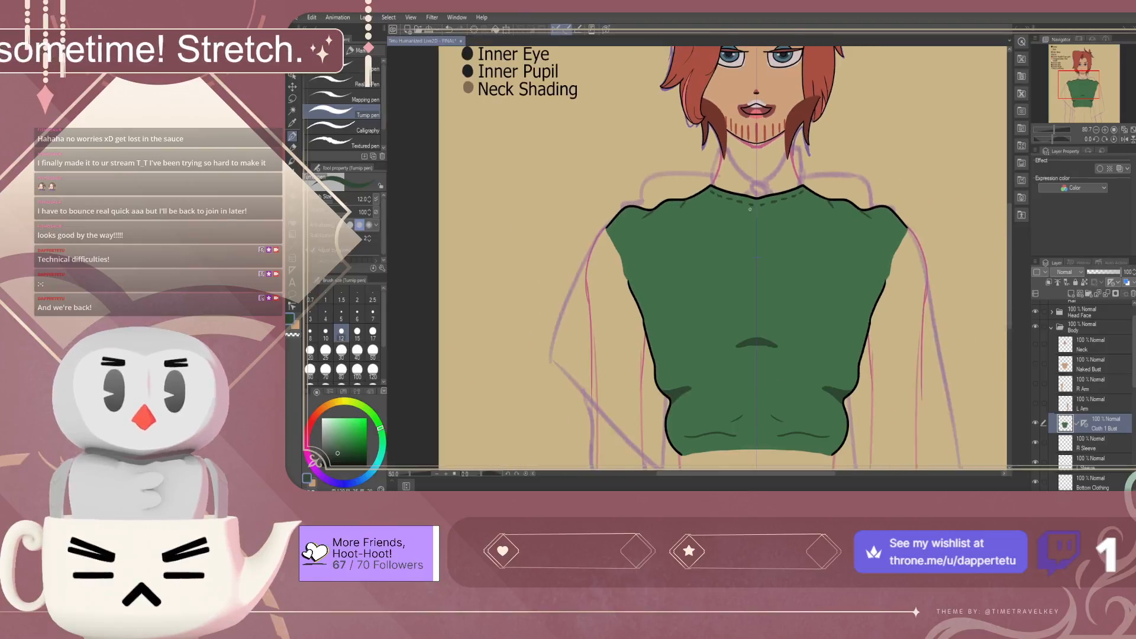
scroll(756, 211, down, 3)
scroll(647, 318, up, 3)
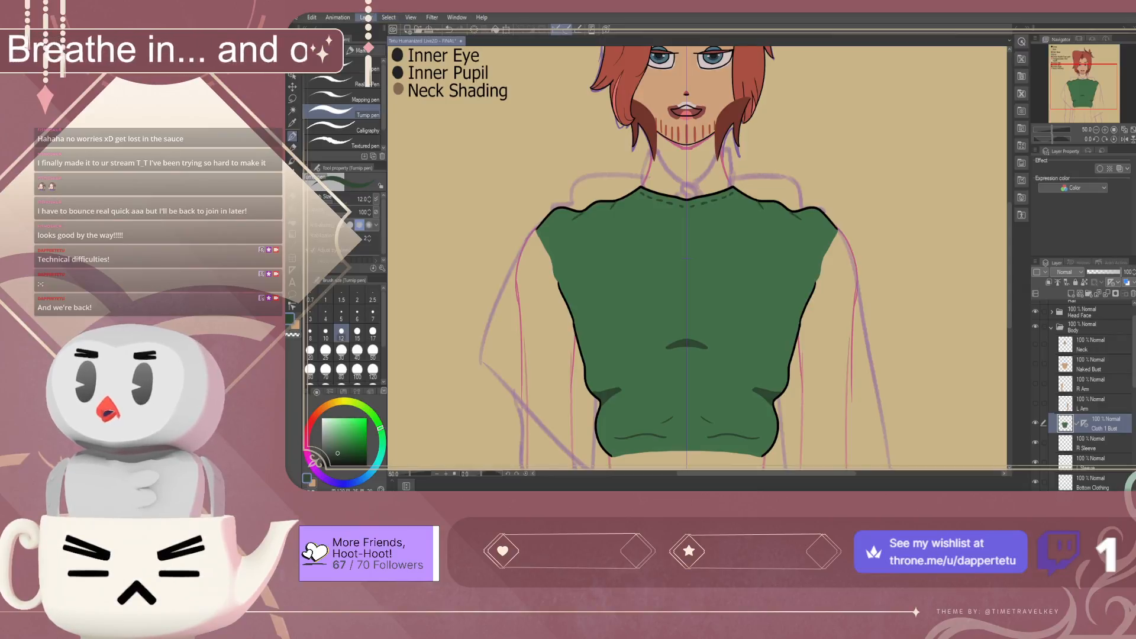
Draw a narrow upright dark loop on the chest's outer side as the inner opening of a teapot's handle
scroll(772, 259, up, 1)
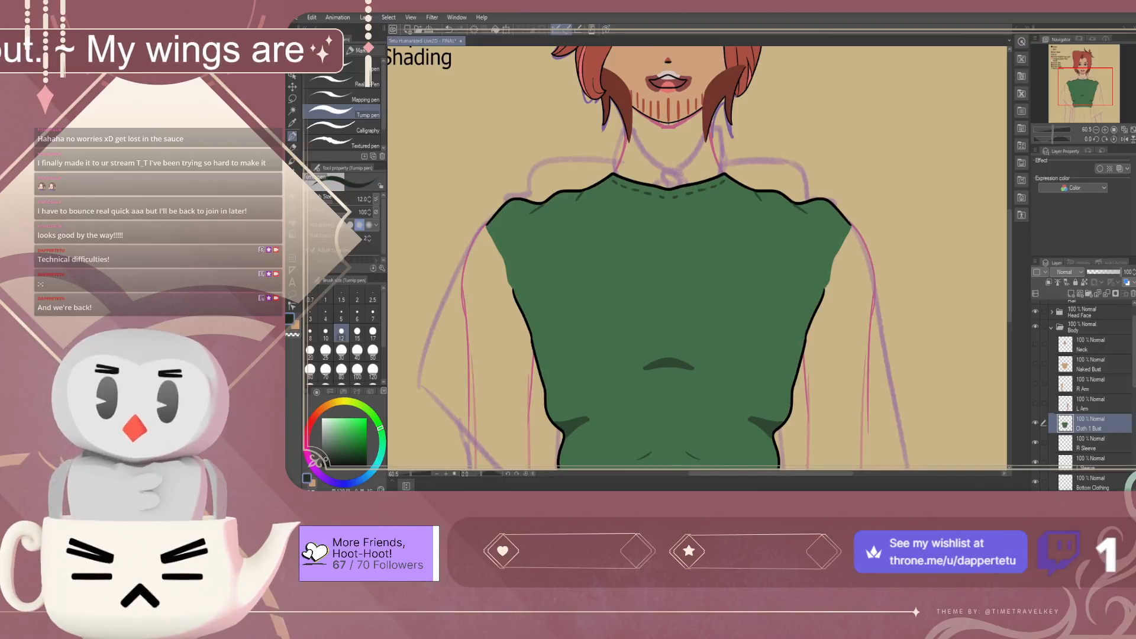
scroll(764, 261, up, 5)
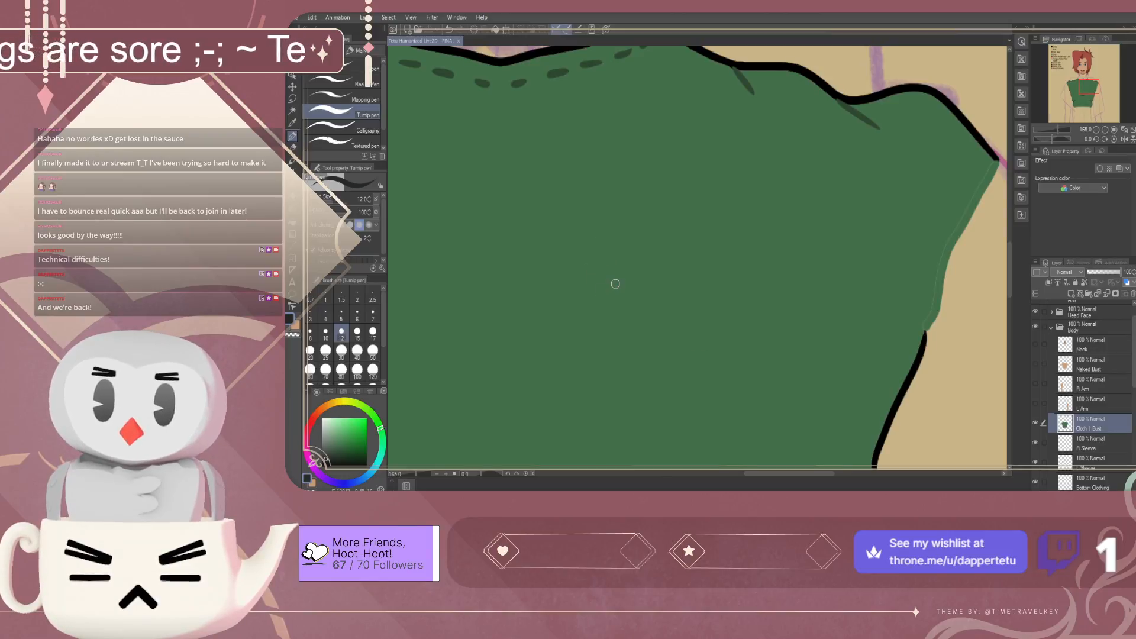
mouse_move(615, 300)
mouse_down()
mouse_move(620, 231)
mouse_move(598, 236)
mouse_move(603, 301)
mouse_up()
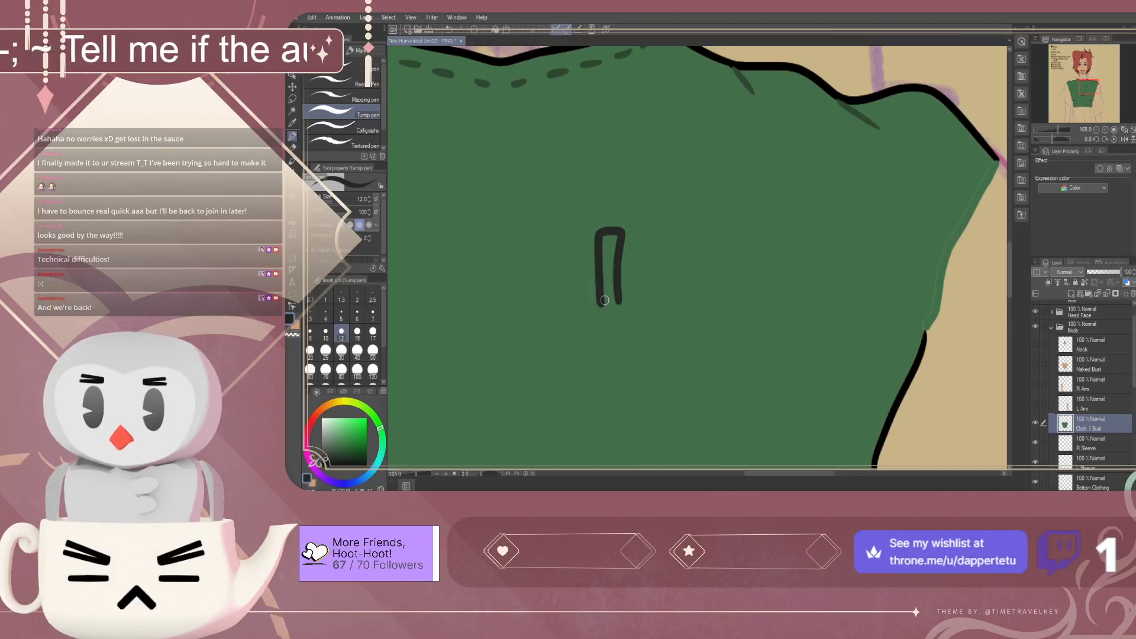
key(ctrl+z)
drag(597, 235, 601, 289)
key(ctrl+z)
drag(596, 237, 597, 299)
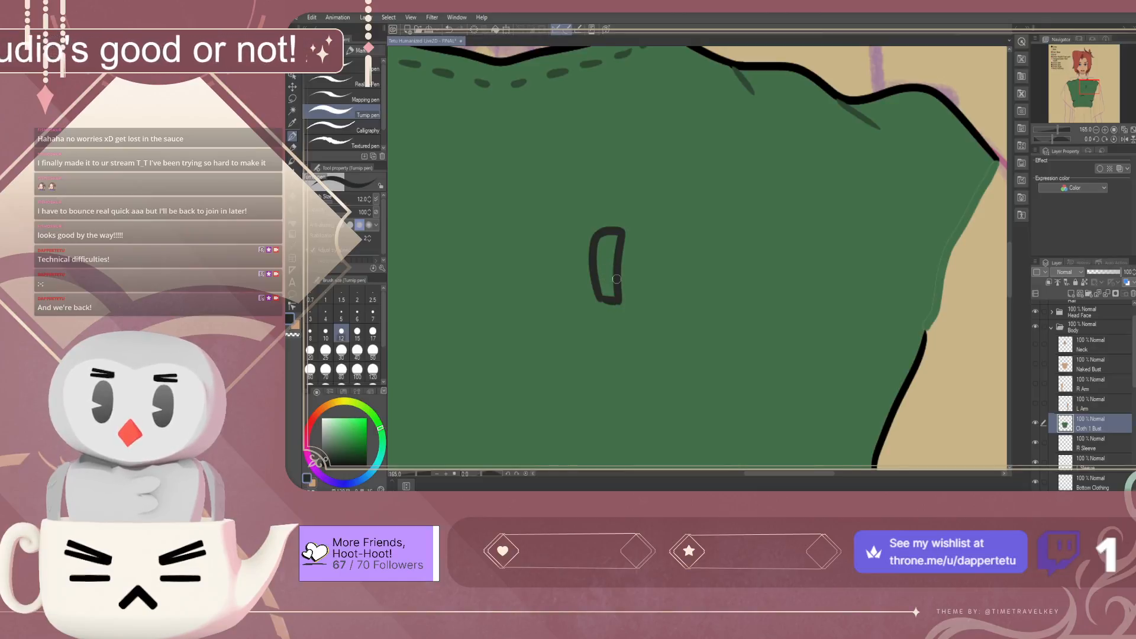
Draw the handle's rounded outer curve around the narrow loop, arching over its upper end
mouse_move(598, 299)
mouse_down()
mouse_move(620, 302)
mouse_move(579, 279)
mouse_move(575, 256)
mouse_up()
key(ctrl+z)
key(ctrl+z)
key(ctrl+z)
mouse_move(597, 313)
mouse_down()
mouse_move(574, 268)
mouse_move(599, 211)
mouse_up()
key(ctrl+z)
mouse_move(575, 253)
mouse_down()
mouse_move(594, 213)
mouse_move(633, 222)
mouse_up()
key(ctrl+z)
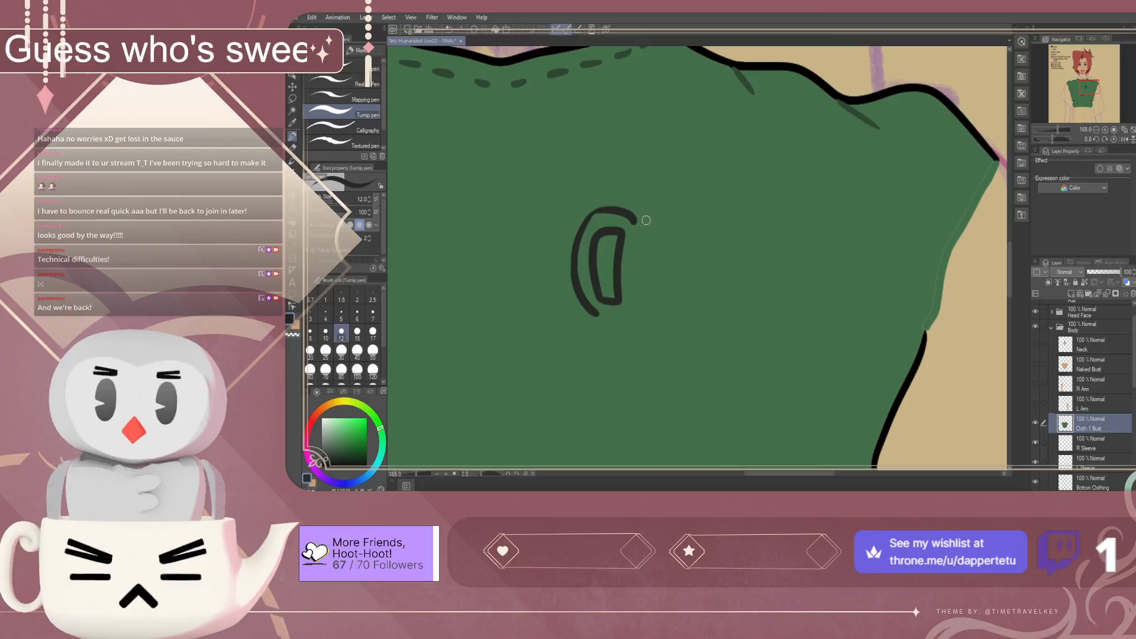
Draw a shallow curve from the handle's upper end as the front edge of the teapot's lid
drag(636, 221, 779, 255)
key(ctrl+z)
drag(634, 221, 763, 236)
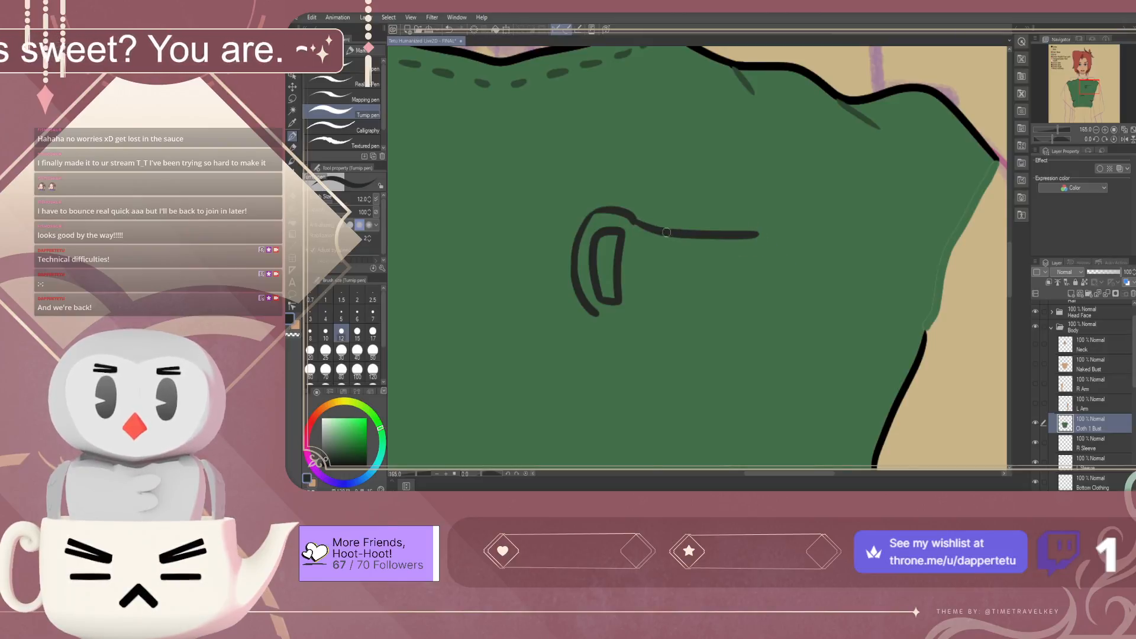
key(ctrl+z)
drag(635, 222, 743, 246)
key(ctrl+z)
drag(634, 221, 740, 232)
Draw the arched back edge of the teapot's lid to close it into a flat oval
mouse_move(637, 215)
mouse_down()
mouse_move(673, 209)
mouse_move(749, 229)
mouse_up()
key(ctrl+z)
drag(635, 214, 704, 222)
key(ctrl+z)
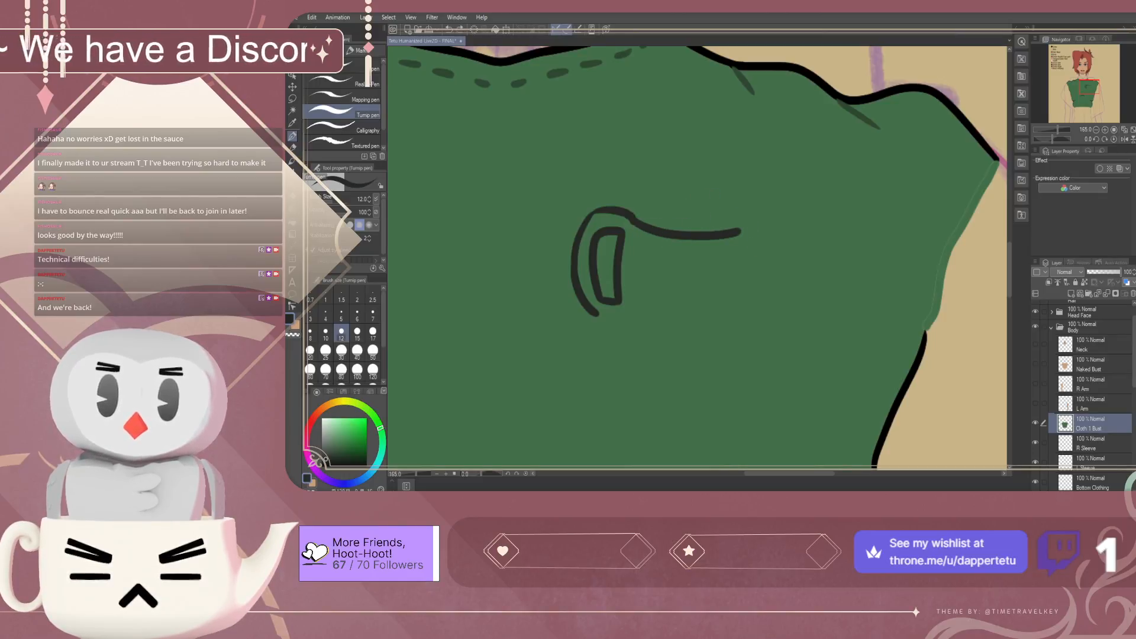
drag(634, 215, 718, 212)
key(ctrl+z)
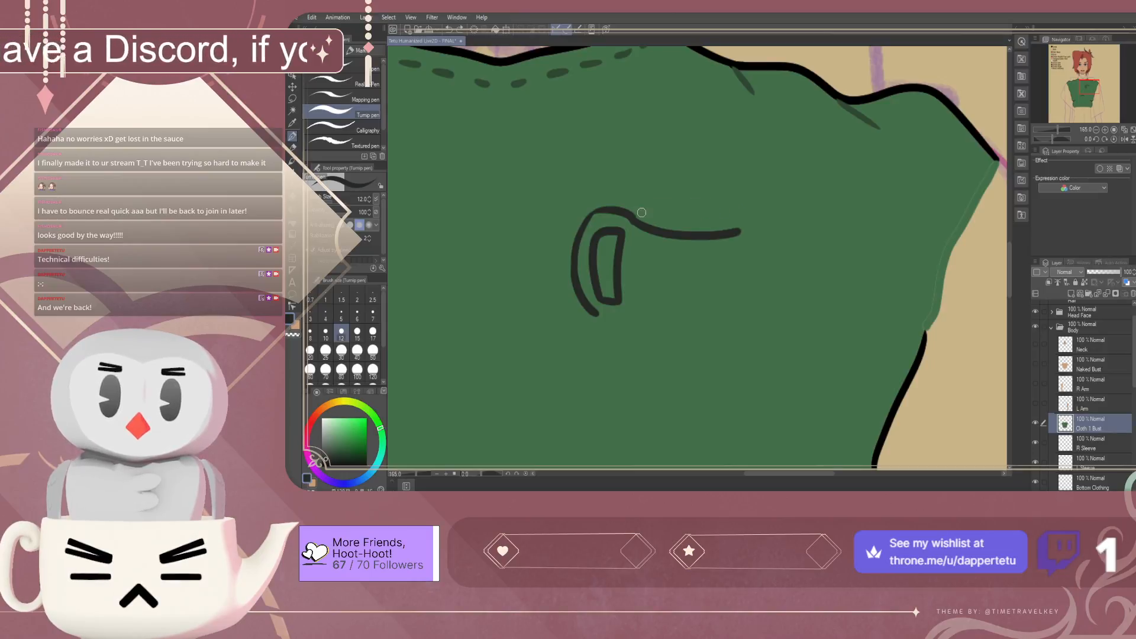
drag(632, 217, 743, 223)
key(ctrl+z)
drag(635, 216, 748, 231)
key(ctrl+z)
mouse_move(633, 218)
mouse_down()
mouse_move(691, 211)
mouse_move(745, 232)
mouse_up()
key(ctrl+z)
drag(634, 219, 729, 213)
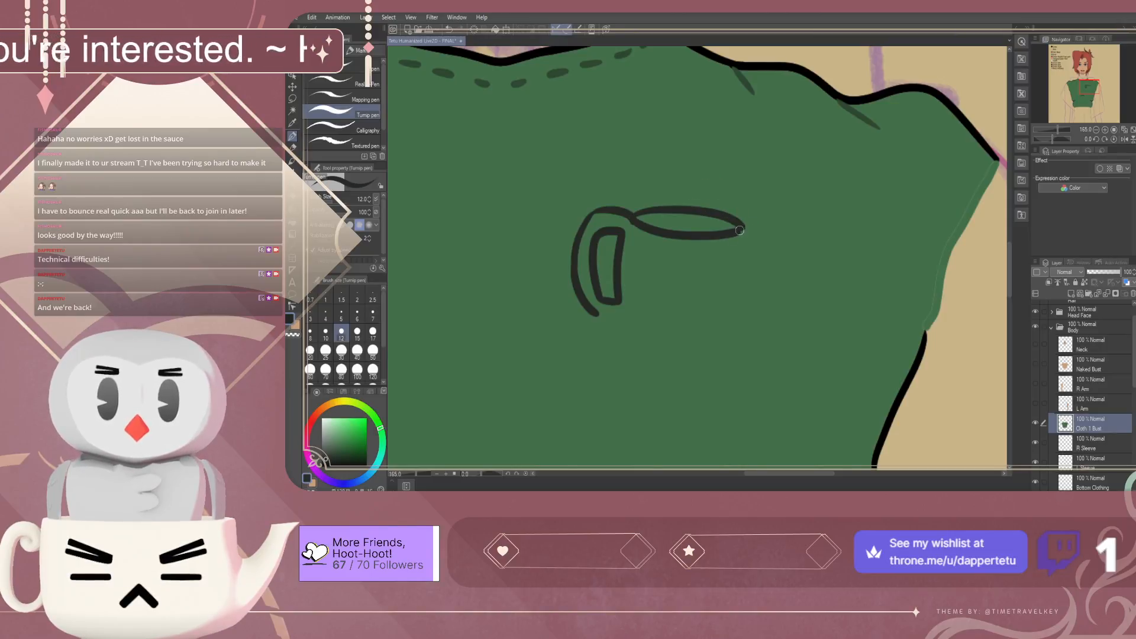
Close the handle's lower end and draw the curved underside of the teapot's body joined to it
mouse_move(594, 310)
mouse_down()
mouse_move(628, 300)
mouse_move(614, 286)
mouse_move(698, 325)
mouse_move(724, 324)
mouse_up()
key(ctrl+z)
key(ctrl+z)
key(ctrl+z)
key(ctrl+z)
mouse_move(631, 316)
mouse_down()
mouse_move(703, 323)
mouse_move(742, 310)
mouse_up()
key(ctrl+z)
drag(630, 316, 737, 310)
key(ctrl+z)
drag(631, 316, 735, 309)
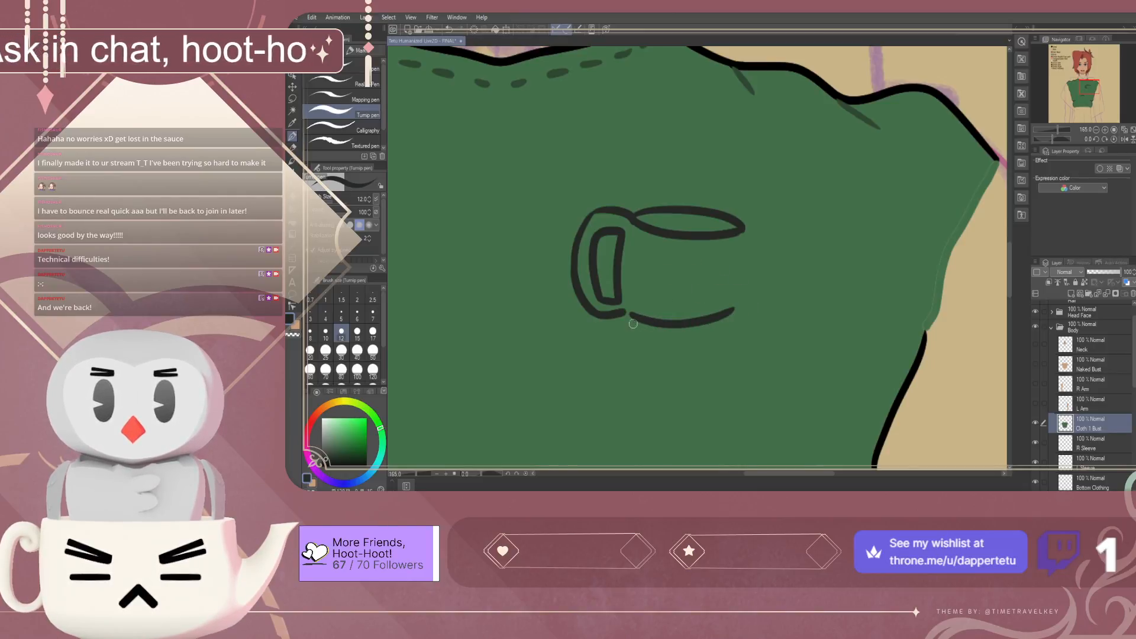
drag(622, 317, 725, 320)
key(ctrl+z)
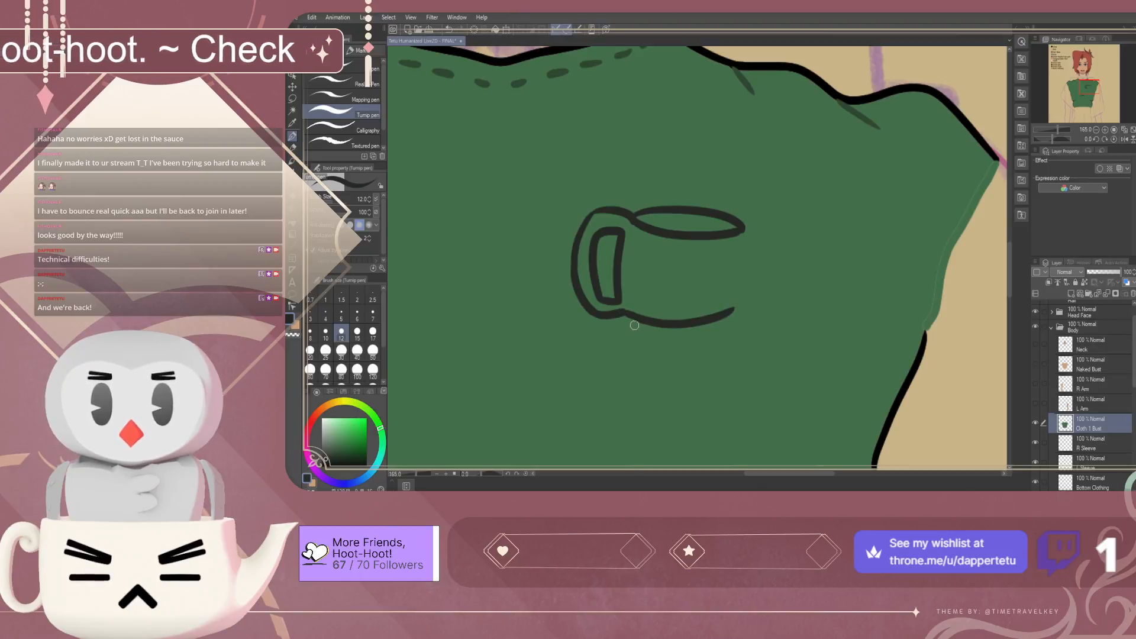
Draw a curved foot beneath the teapot and a rounded side closing the body opposite the handle
drag(633, 332, 729, 331)
key(ctrl+z)
drag(633, 323, 753, 323)
key(ctrl+z)
mouse_move(635, 325)
mouse_down()
mouse_move(676, 348)
mouse_move(720, 328)
mouse_up()
key(ctrl+z)
drag(634, 320, 734, 312)
key(ctrl+z)
mouse_move(632, 322)
mouse_down()
mouse_move(689, 346)
mouse_move(739, 231)
mouse_move(748, 256)
mouse_up()
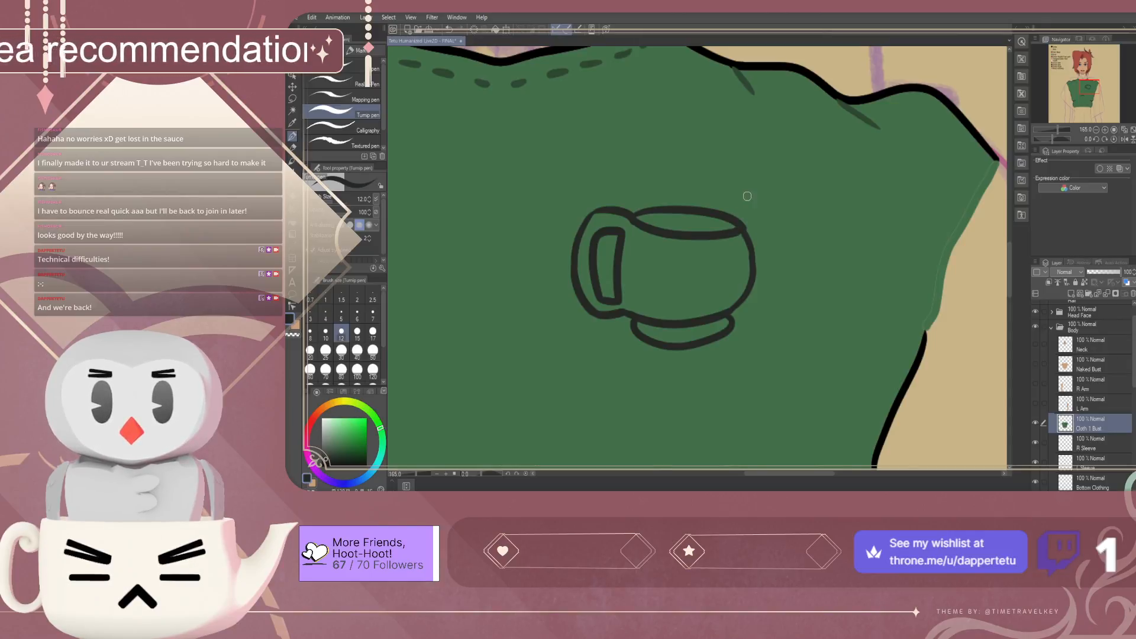
Draw the upper and lower curves of the teapot's spout on the side opposite the handle
key(ctrl+z)
mouse_move(750, 238)
mouse_down()
mouse_move(769, 214)
mouse_move(792, 220)
mouse_move(775, 235)
mouse_move(762, 313)
mouse_move(750, 315)
mouse_move(789, 258)
mouse_up()
key(ctrl+z)
key(ctrl+z)
key(ctrl+z)
key(ctrl+z)
drag(737, 308, 790, 250)
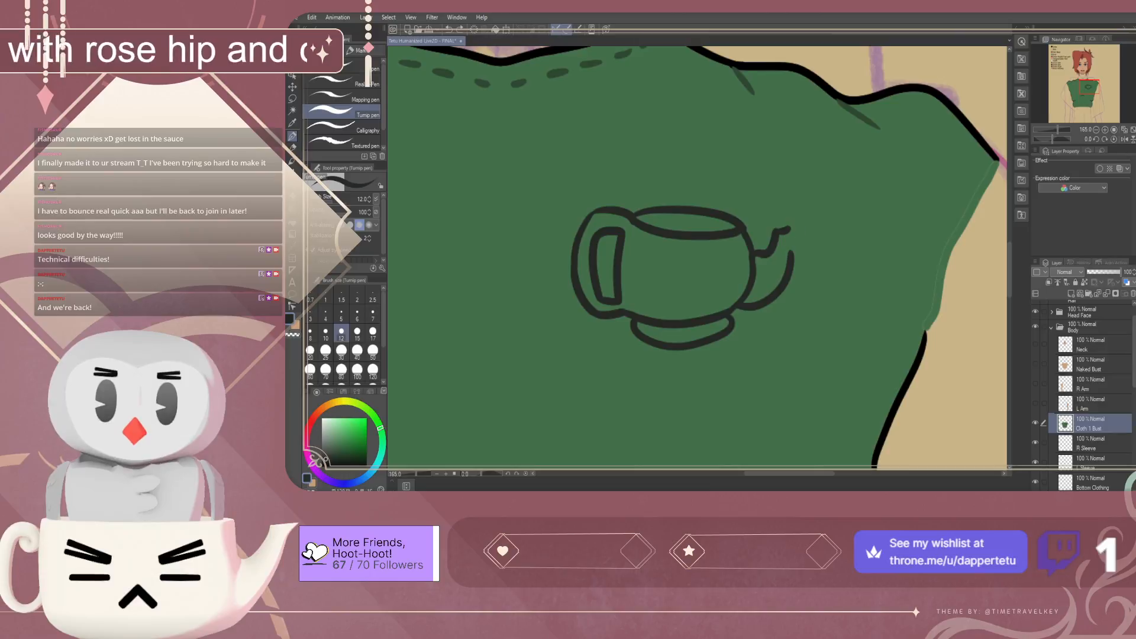
Redraw the end of the spout's lower curve so that it meets the tip and closes the spout
key(ctrl+z)
mouse_move(790, 261)
mouse_down()
mouse_move(791, 224)
mouse_move(786, 258)
mouse_up()
key(ctrl+z)
key(ctrl+z)
key(ctrl+z)
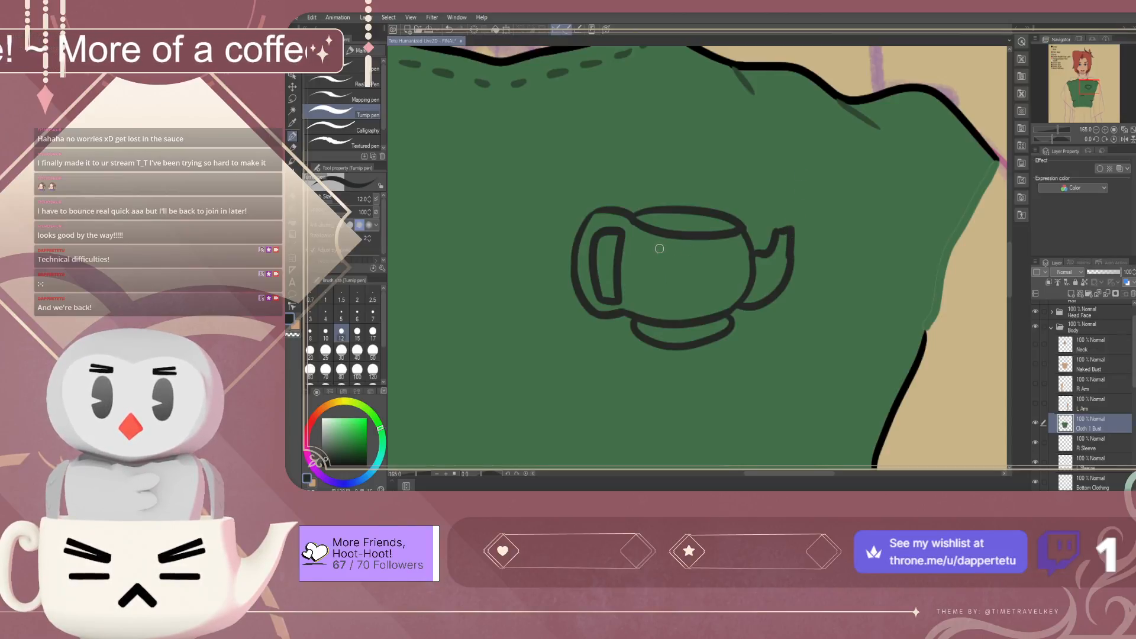
Draw an angry face with plus-shaped eyes, slanted brows and a small frown on the teapot, and add an oval lid knob
drag(646, 272, 678, 279)
key(ctrl+z)
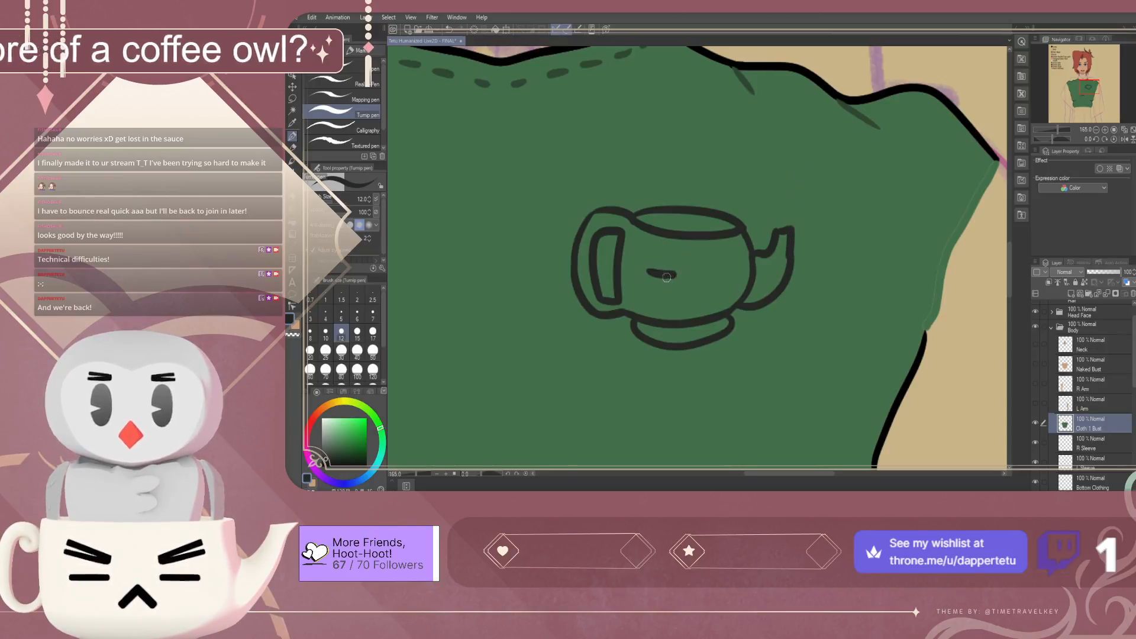
drag(707, 274, 718, 276)
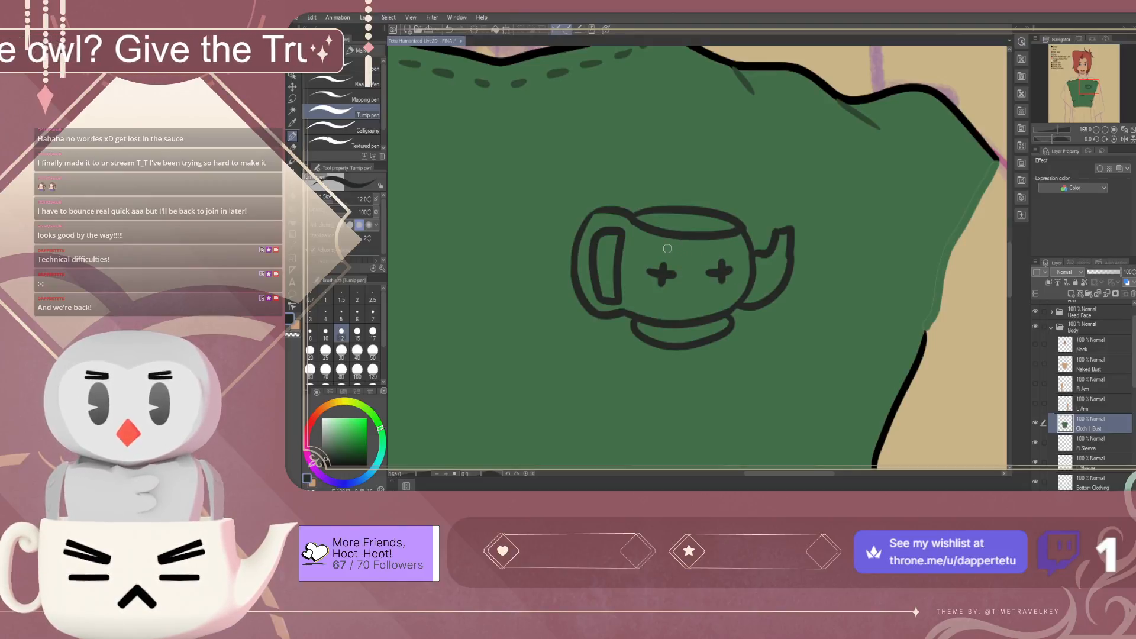
mouse_move(660, 246)
mouse_down()
mouse_move(679, 265)
mouse_move(705, 260)
mouse_up()
drag(682, 304, 702, 303)
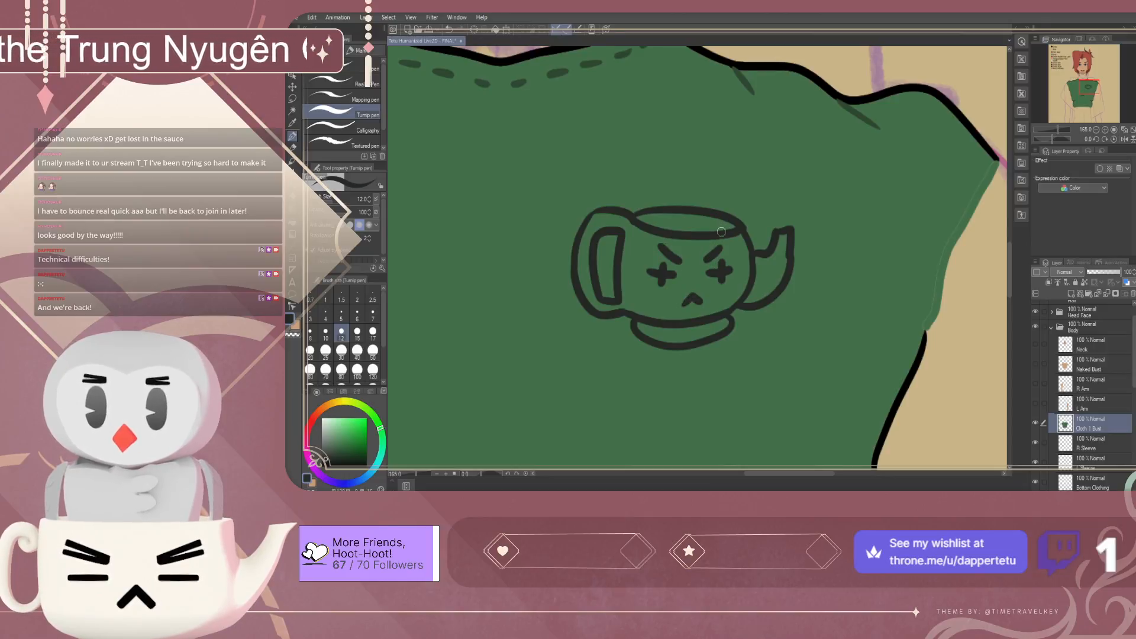
drag(688, 205, 683, 206)
key(ctrl+z)
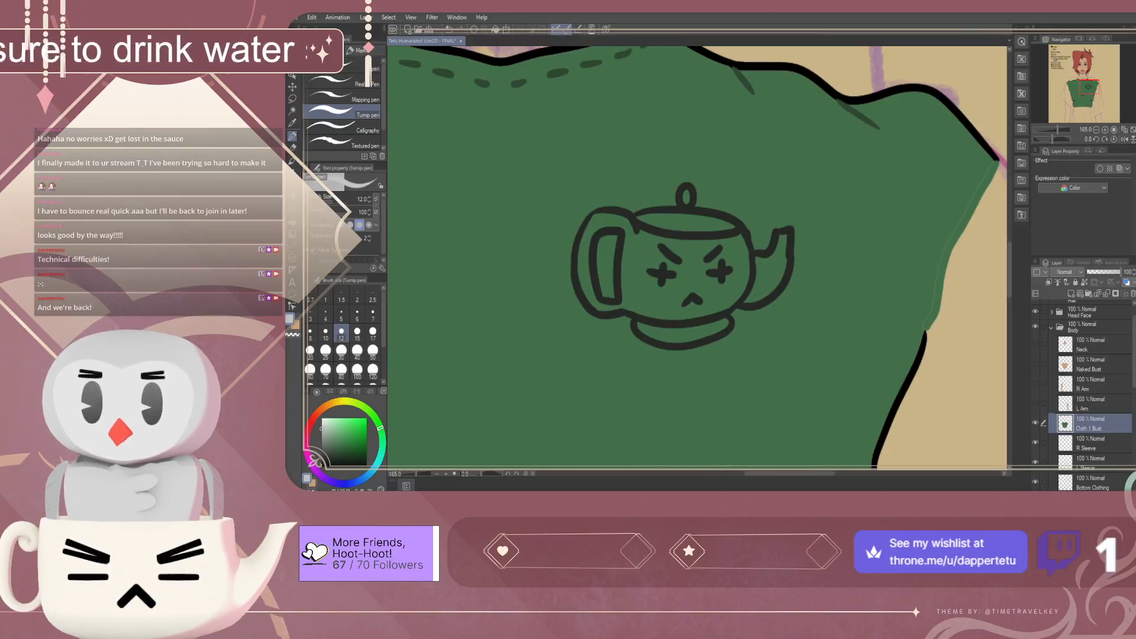
Fill the teapot's body, handle, spout, lid, knob and foot with a muted grey-green
key(g)
click(688, 275)
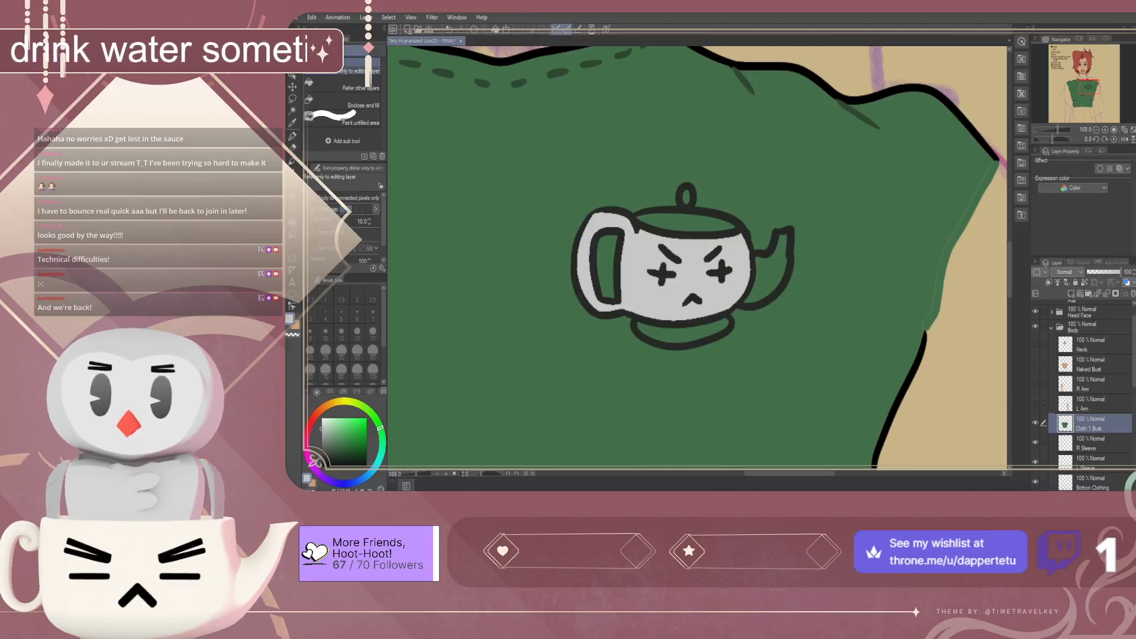
key(ctrl+z)
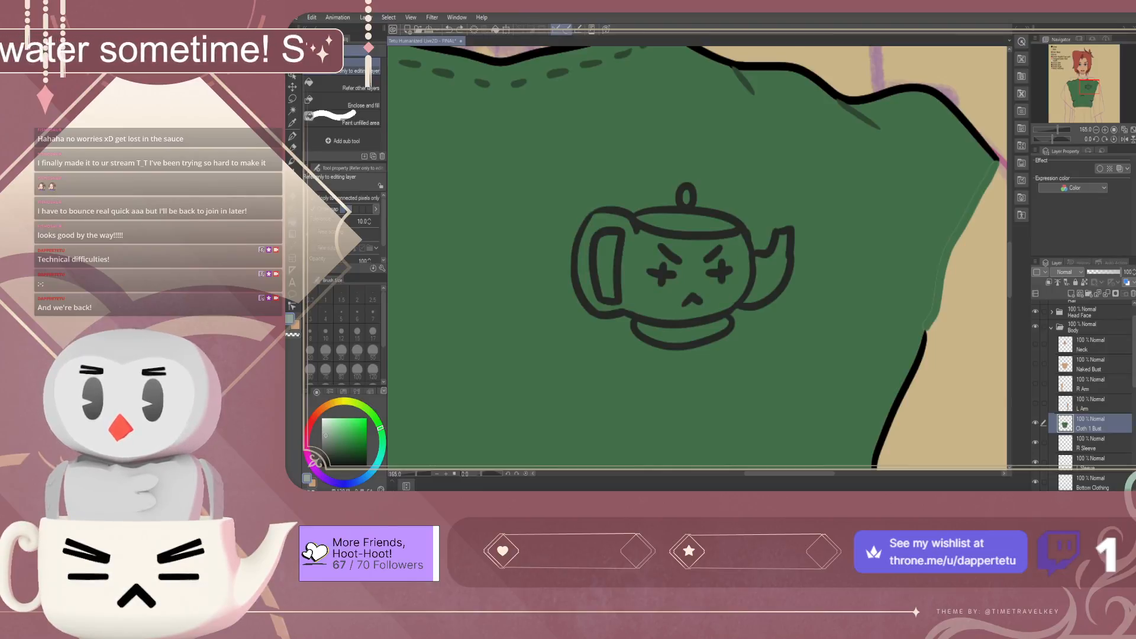
click(688, 275)
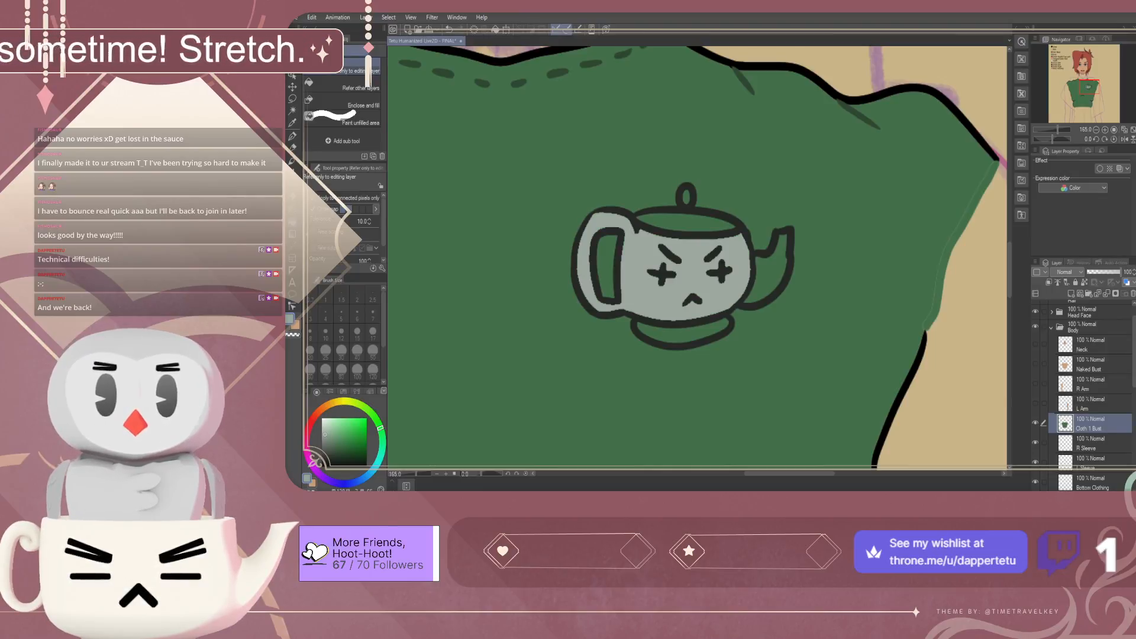
click(770, 277)
click(683, 334)
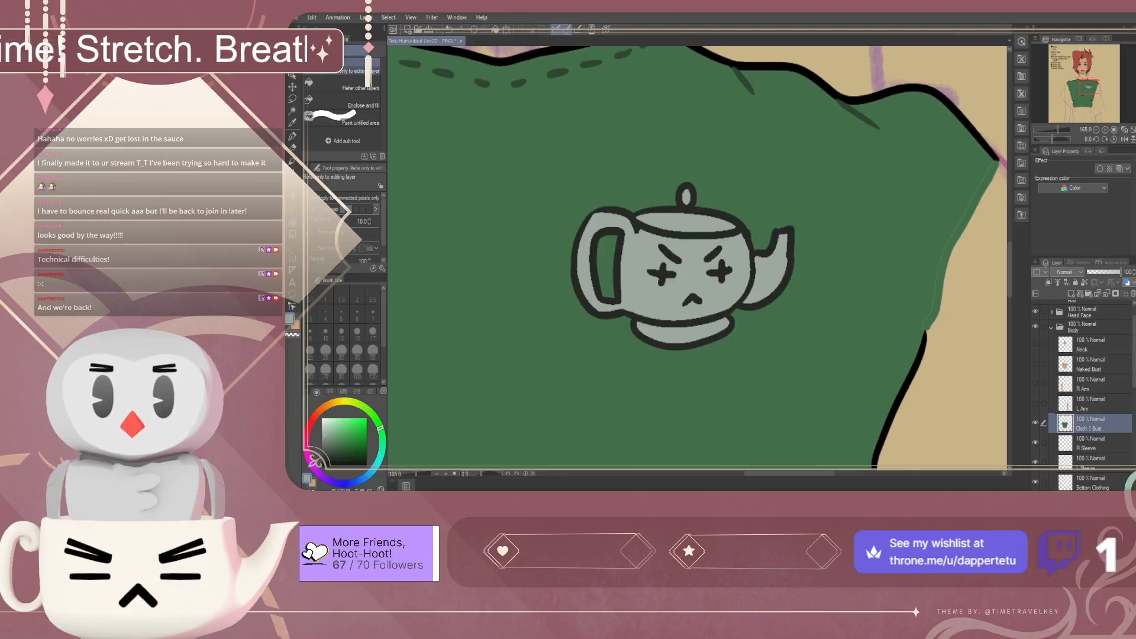
Lasso the teapot on the shirt and scale it down toward the selection's lower outer corner
scroll(761, 277, down, 10)
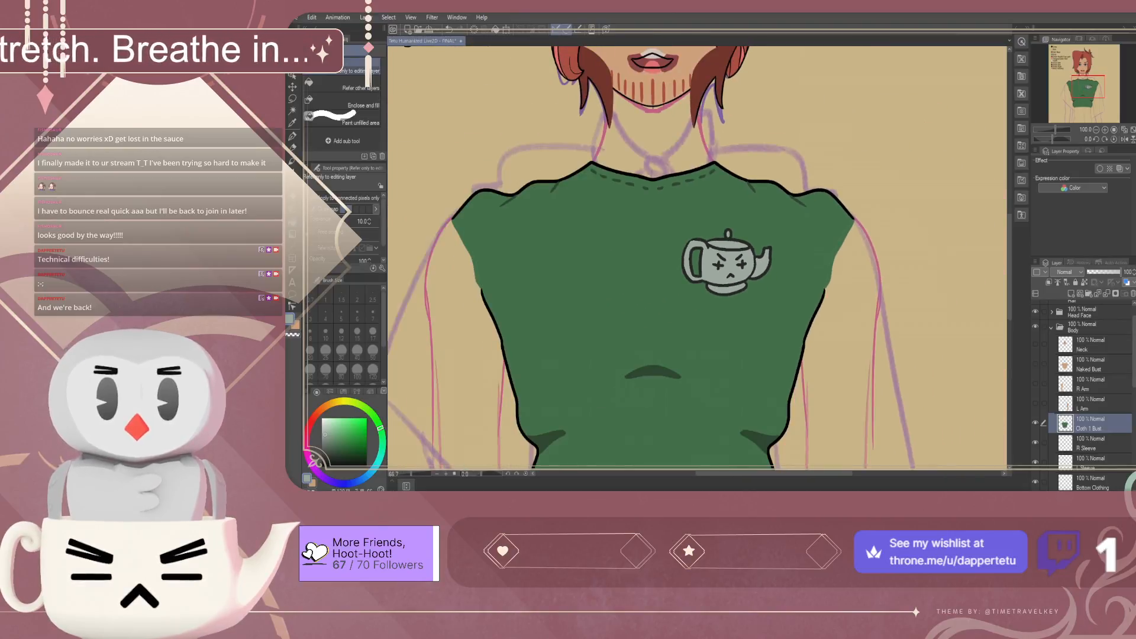
scroll(744, 273, up, 1)
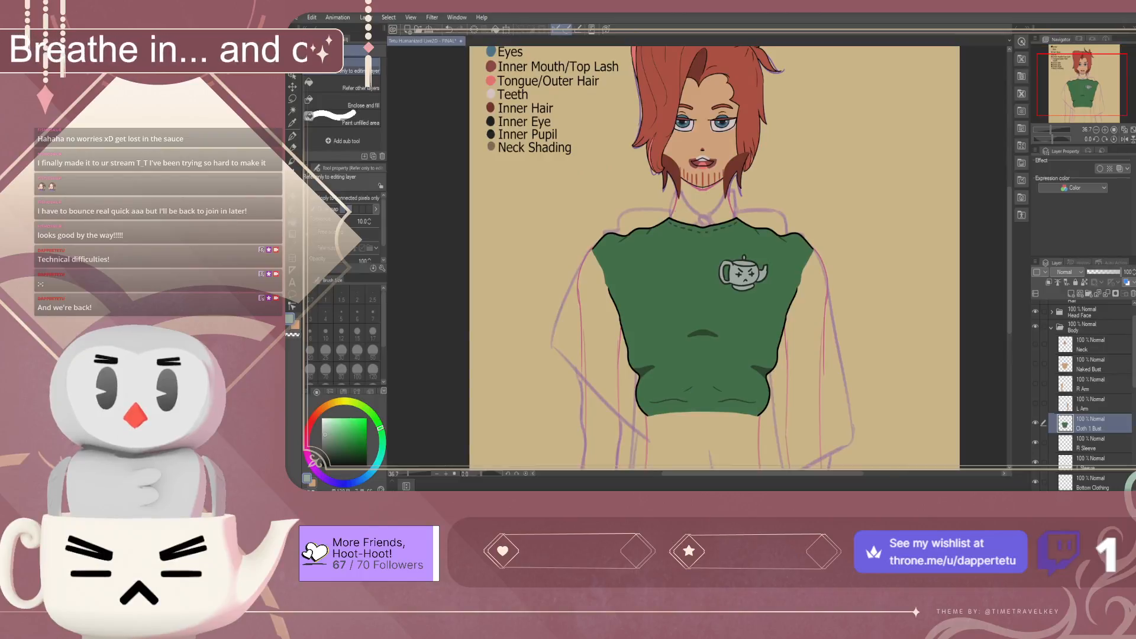
scroll(743, 274, down, 2)
scroll(743, 273, up, 1)
scroll(743, 273, down, 2)
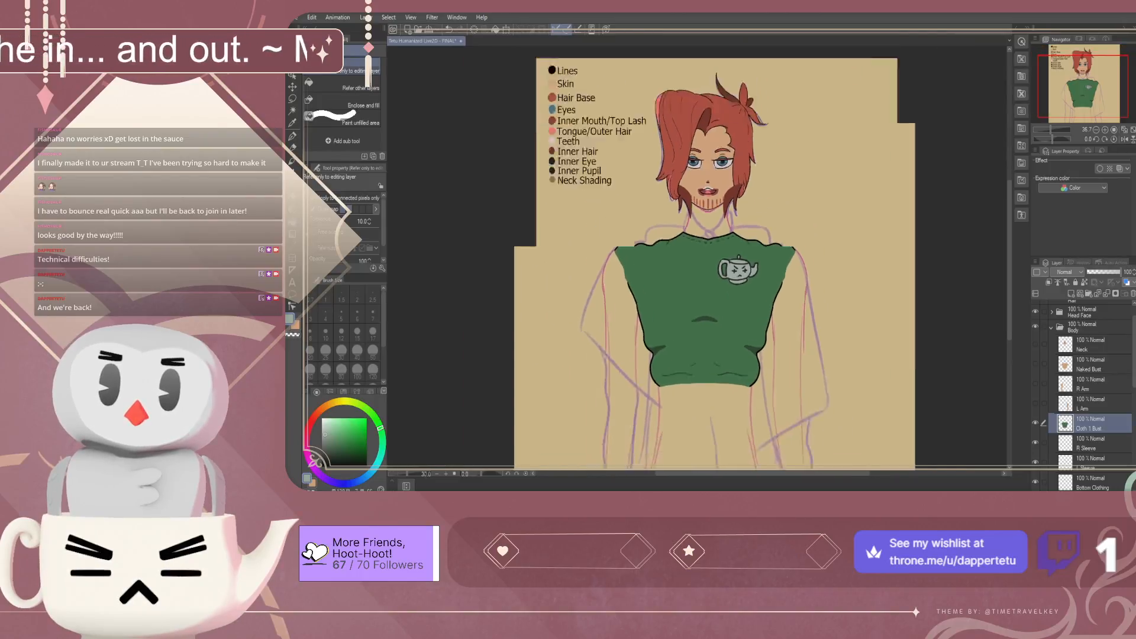
scroll(743, 275, up, 5)
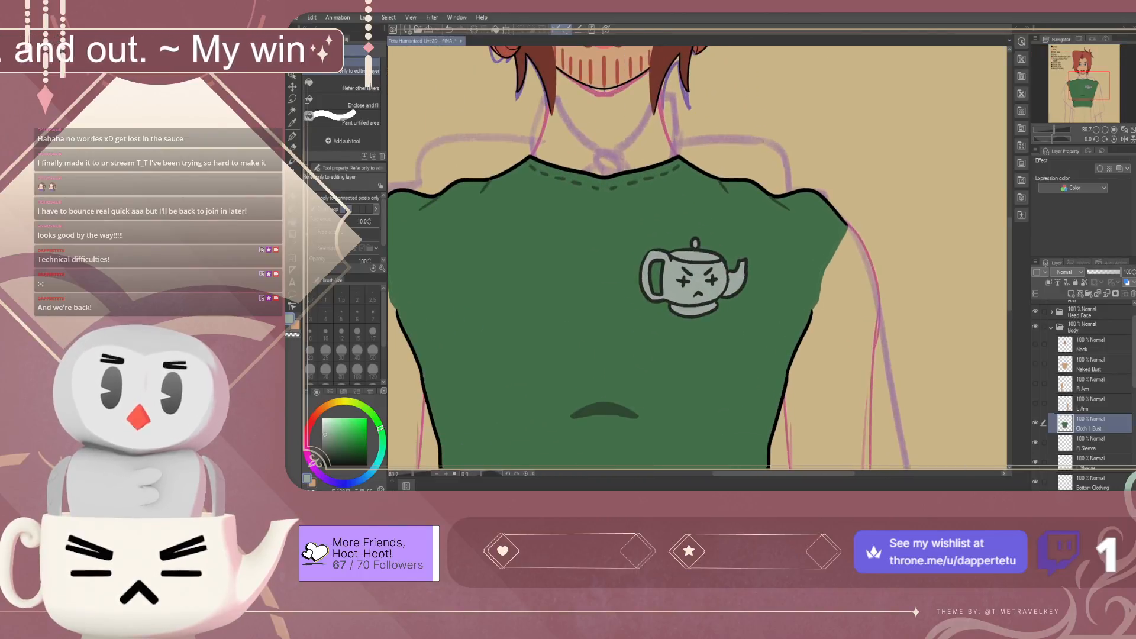
key(m)
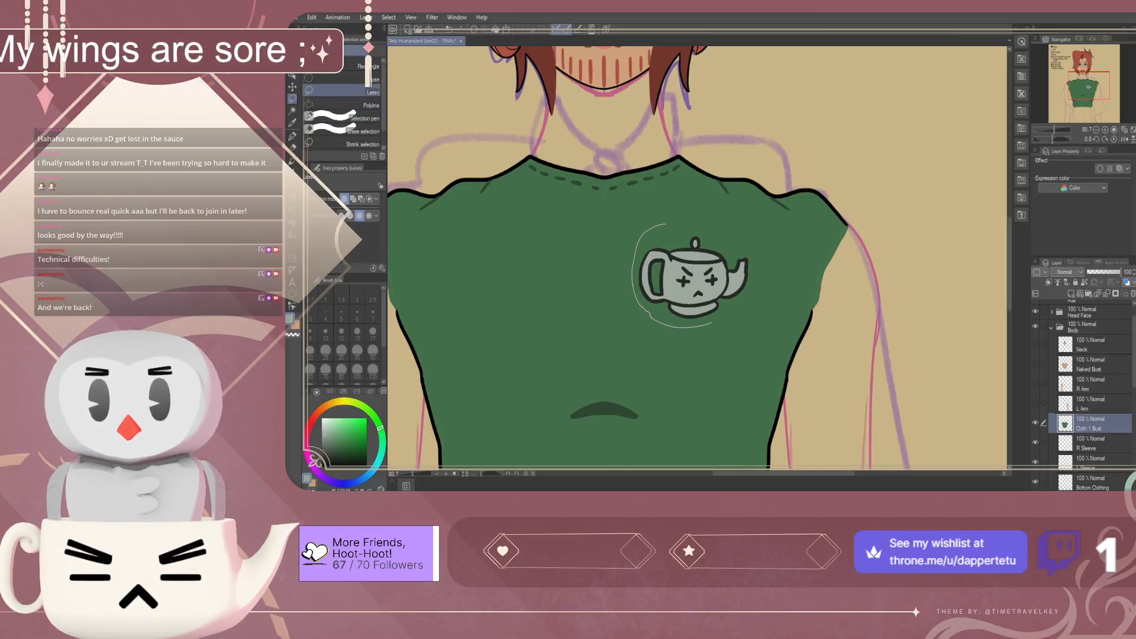
drag(746, 301, 743, 307)
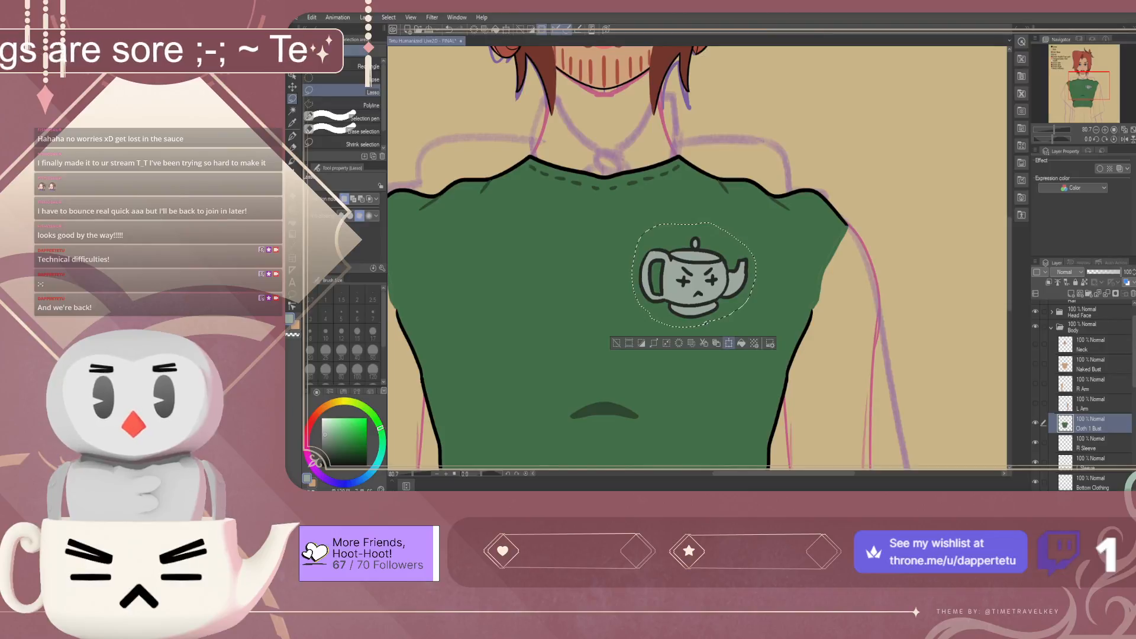
click(729, 343)
drag(631, 223, 667, 252)
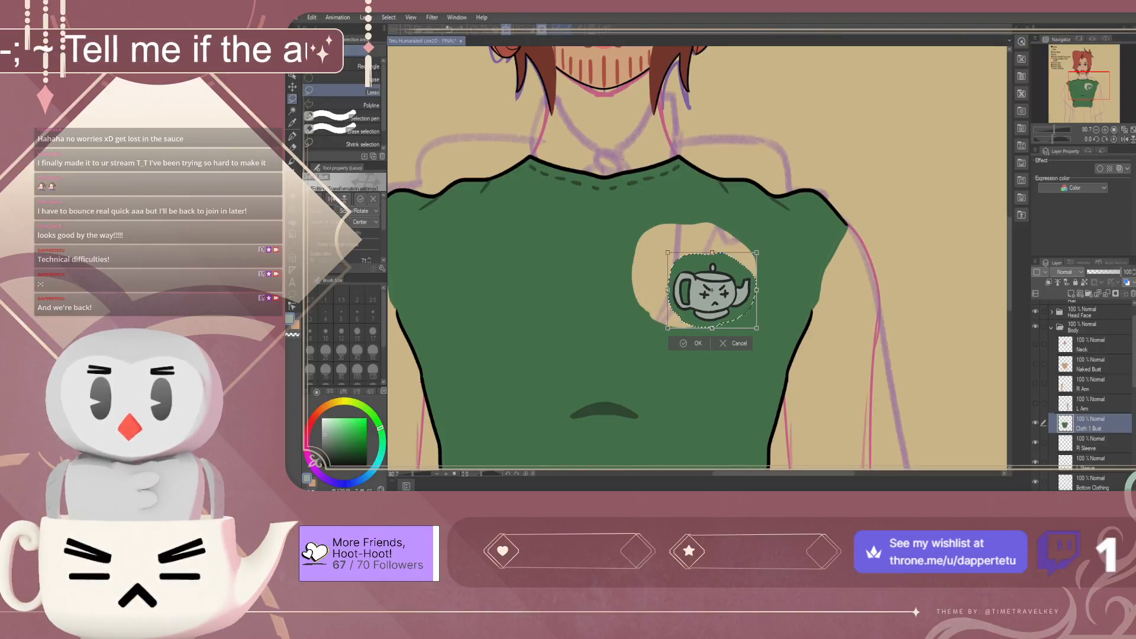
Shrink the teapot slightly more, apply the transformation and clear the selection
scroll(730, 308, down, 5)
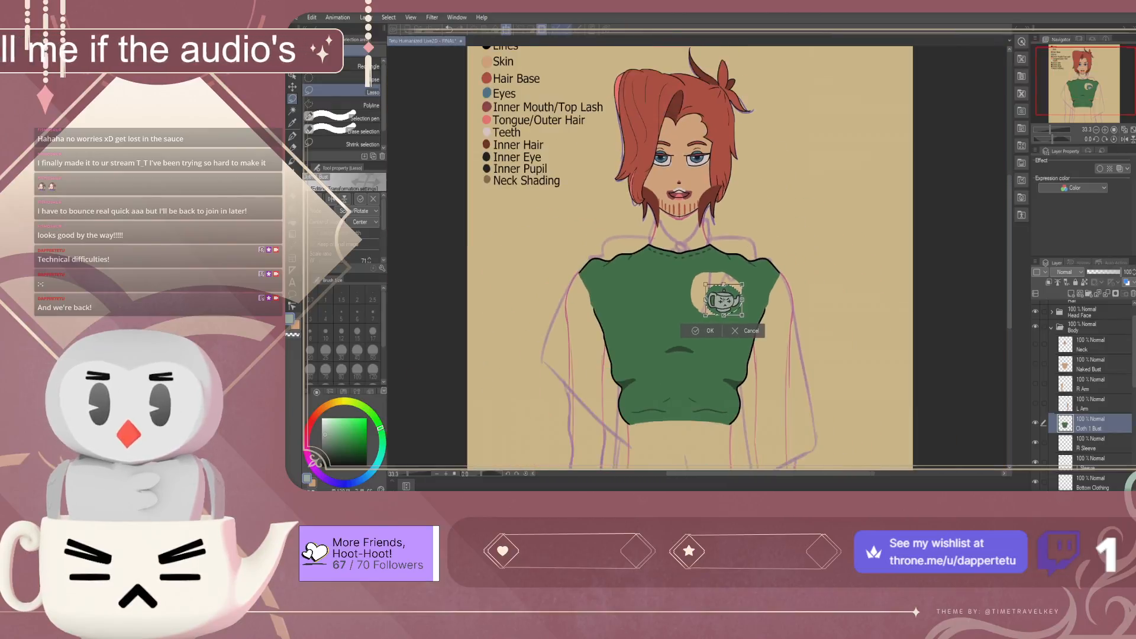
scroll(725, 301, up, 5)
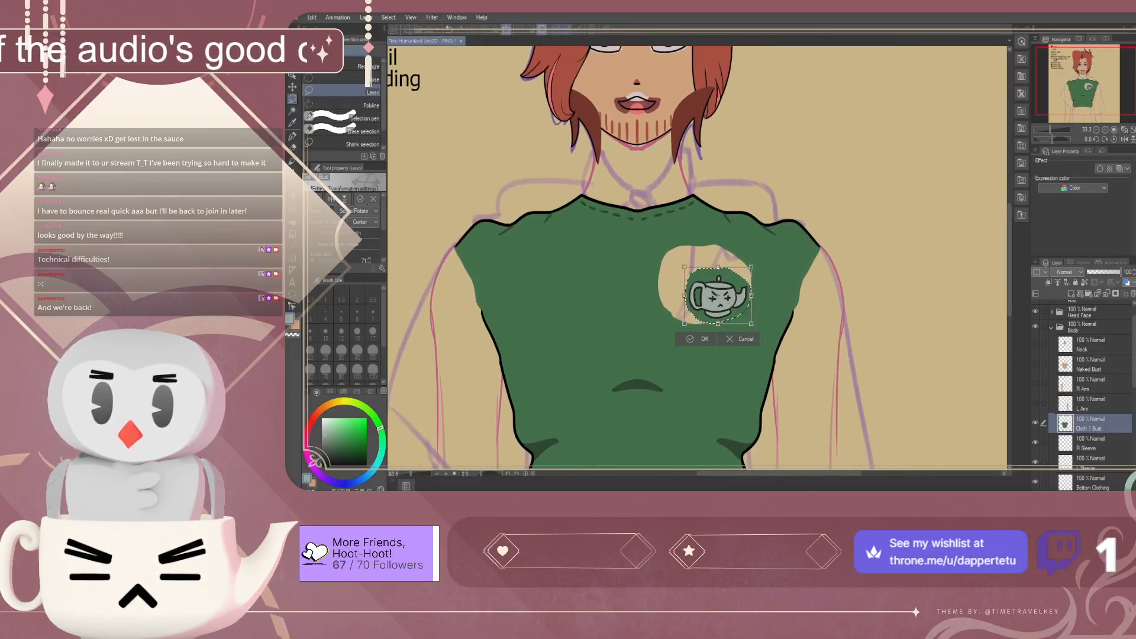
drag(668, 255, 681, 266)
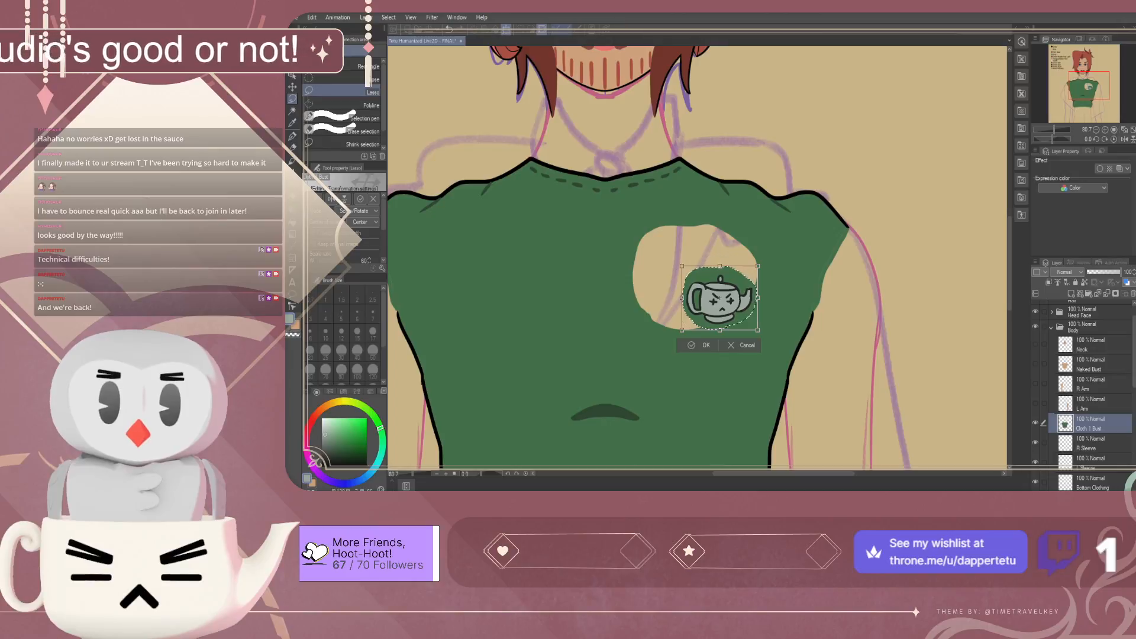
scroll(680, 272, up, 1)
scroll(727, 303, down, 6)
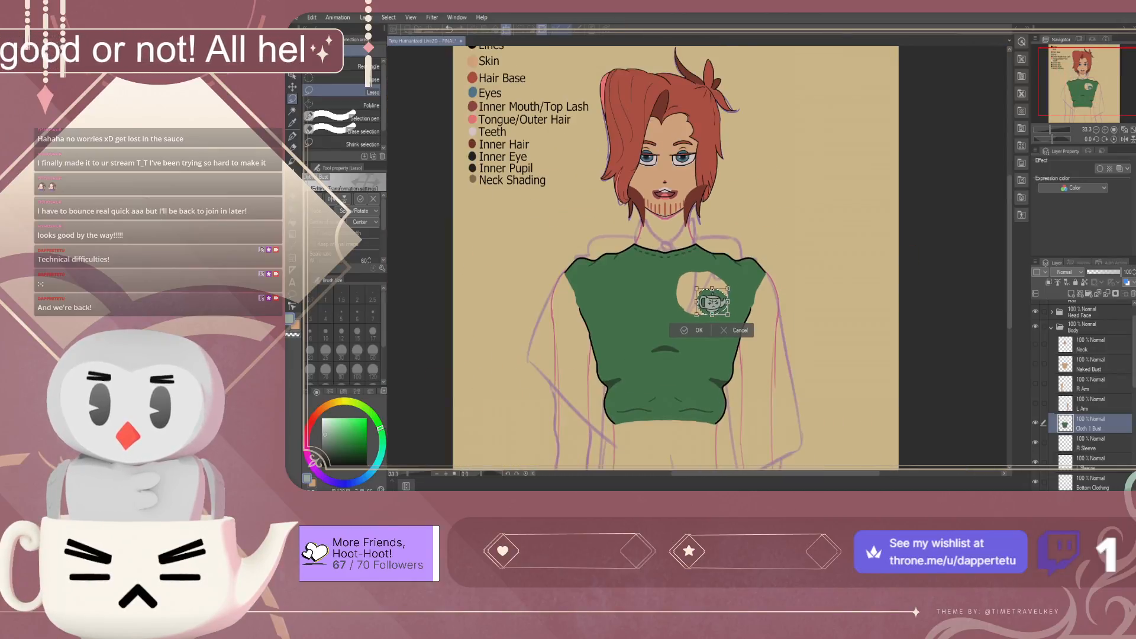
scroll(714, 318, up, 3)
key(Return)
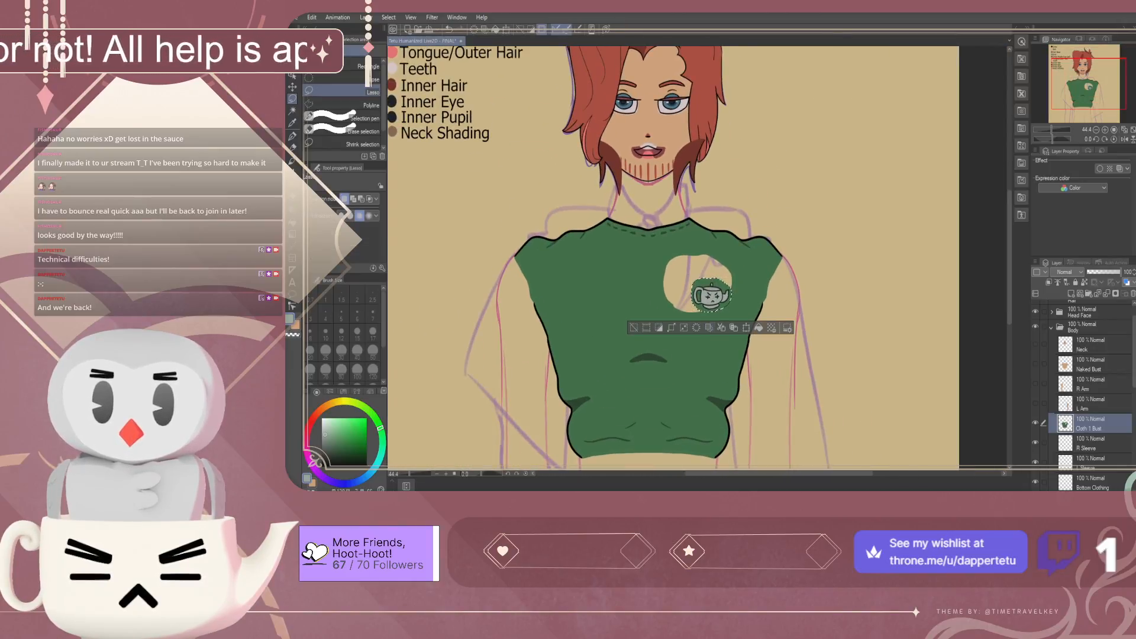
scroll(716, 319, up, 2)
key(ctrl+d)
scroll(740, 294, up, 3)
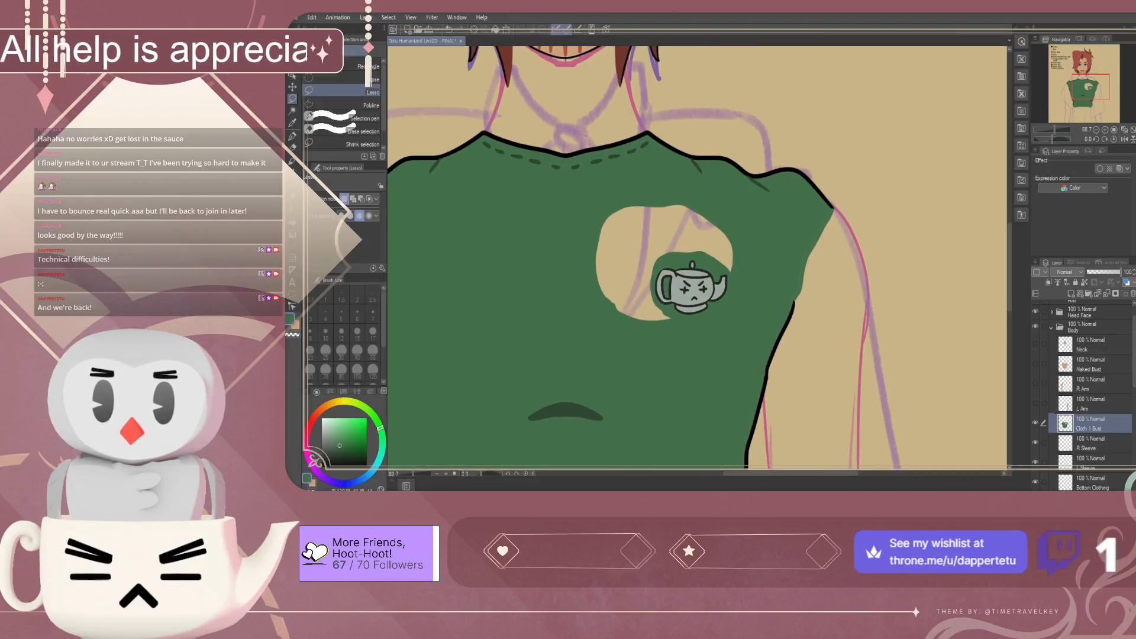
Fill the empty hole around the teapot emblem with the shirt's green
key(g)
key(g)
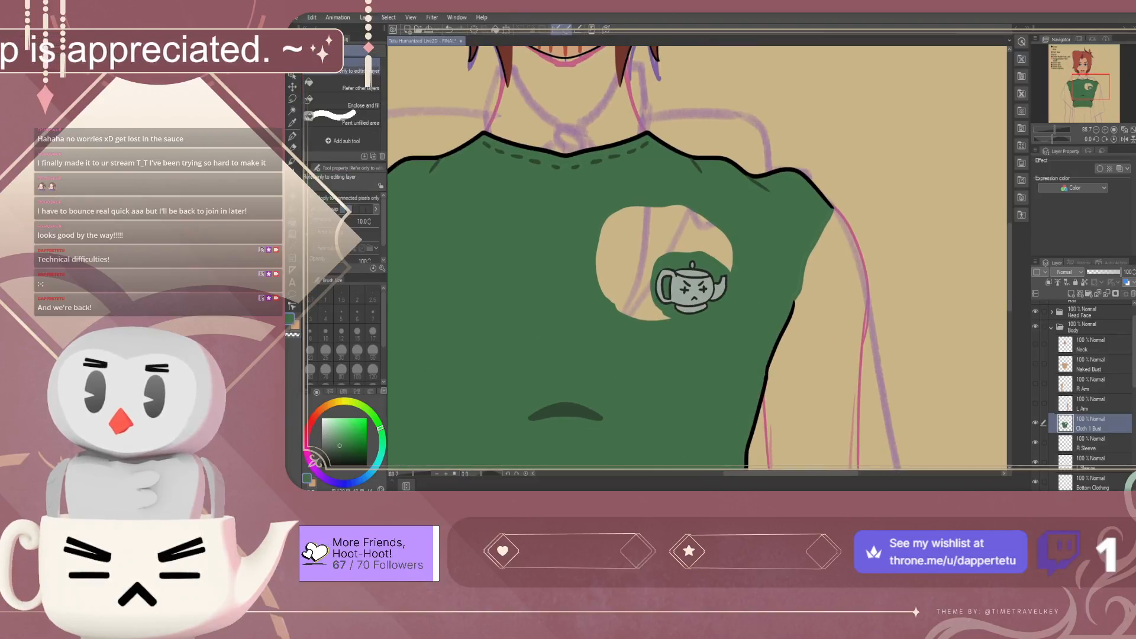
click(646, 265)
scroll(647, 265, up, 1)
scroll(698, 290, up, 4)
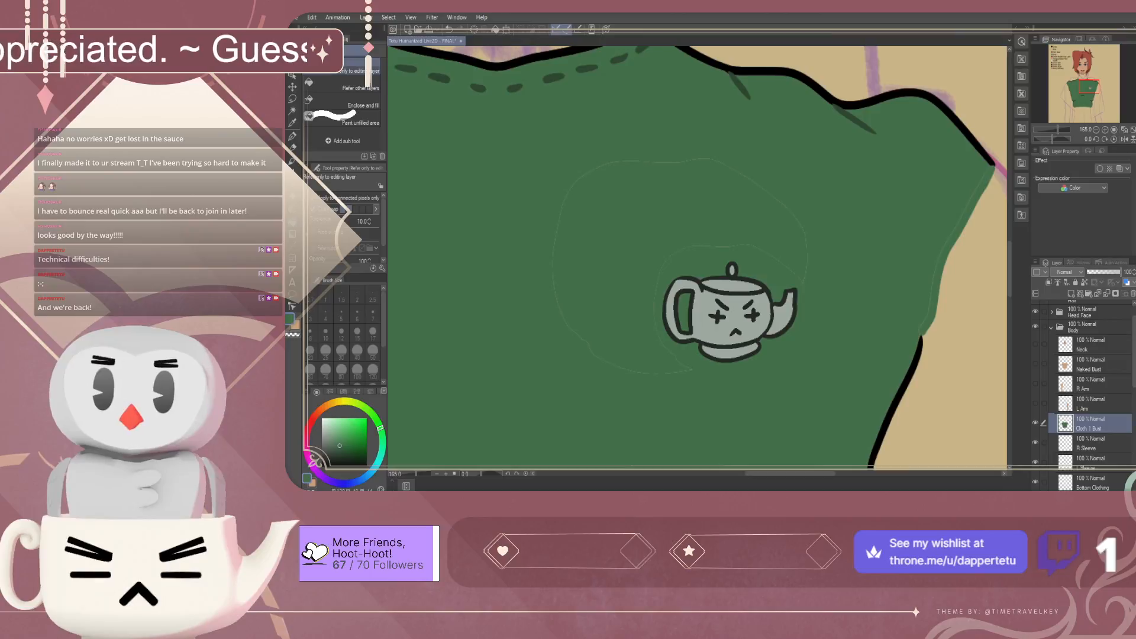
Paint over the leftover seams around the teapot and touch up the shirt's armhole and hem edges with the Turnip pen in green
key(p)
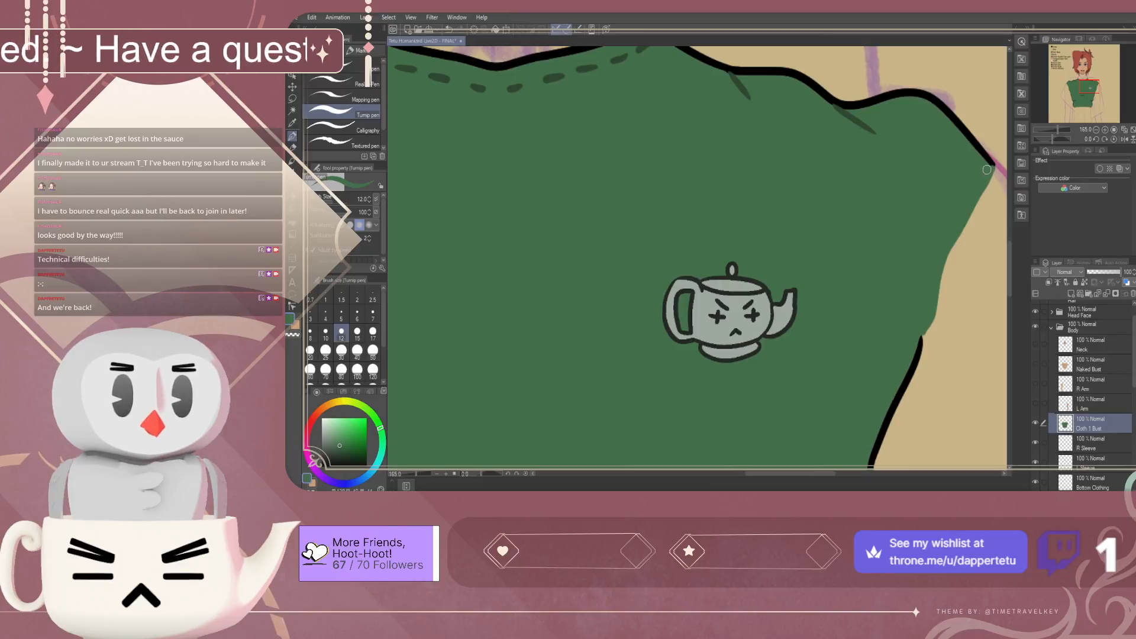
scroll(944, 211, down, 9)
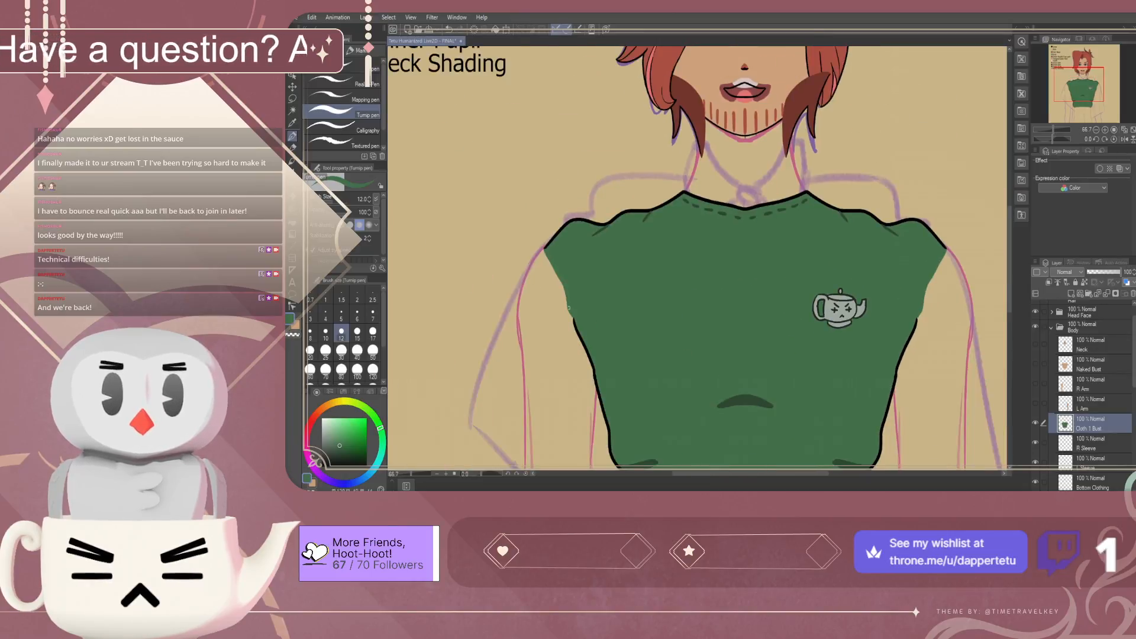
scroll(547, 255, up, 10)
scroll(595, 287, up, 1)
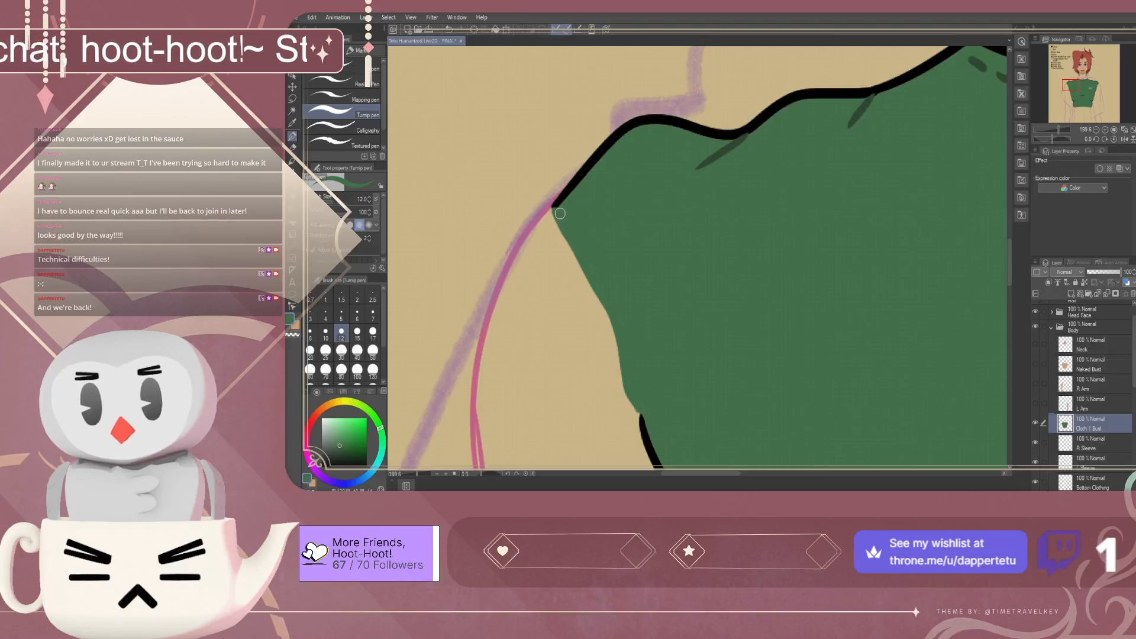
scroll(665, 207, down, 8)
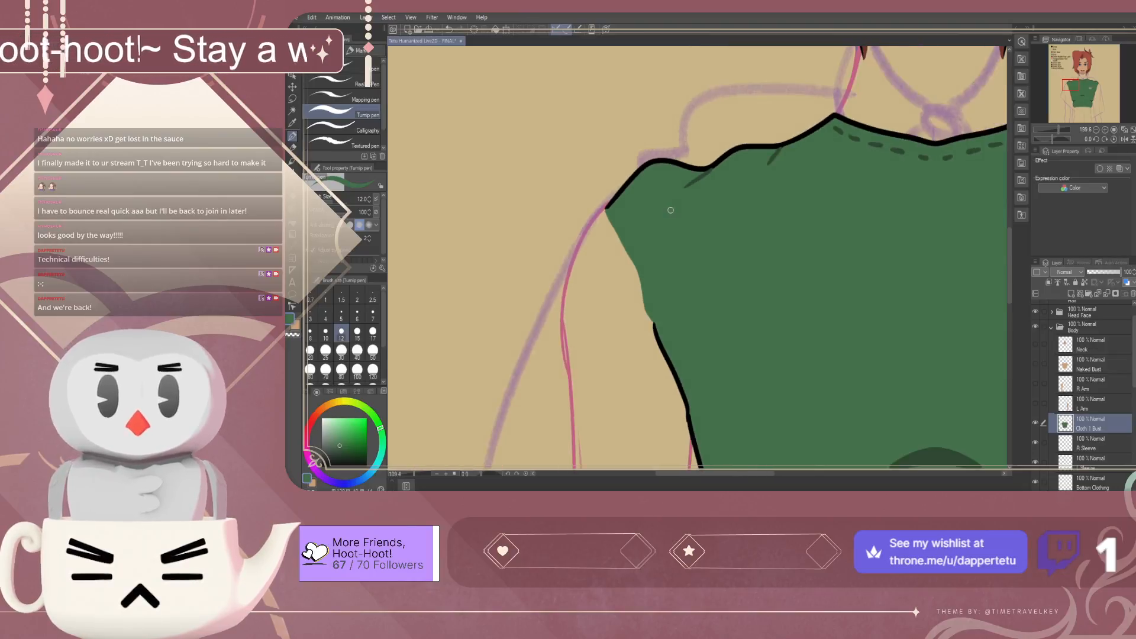
scroll(744, 415, up, 8)
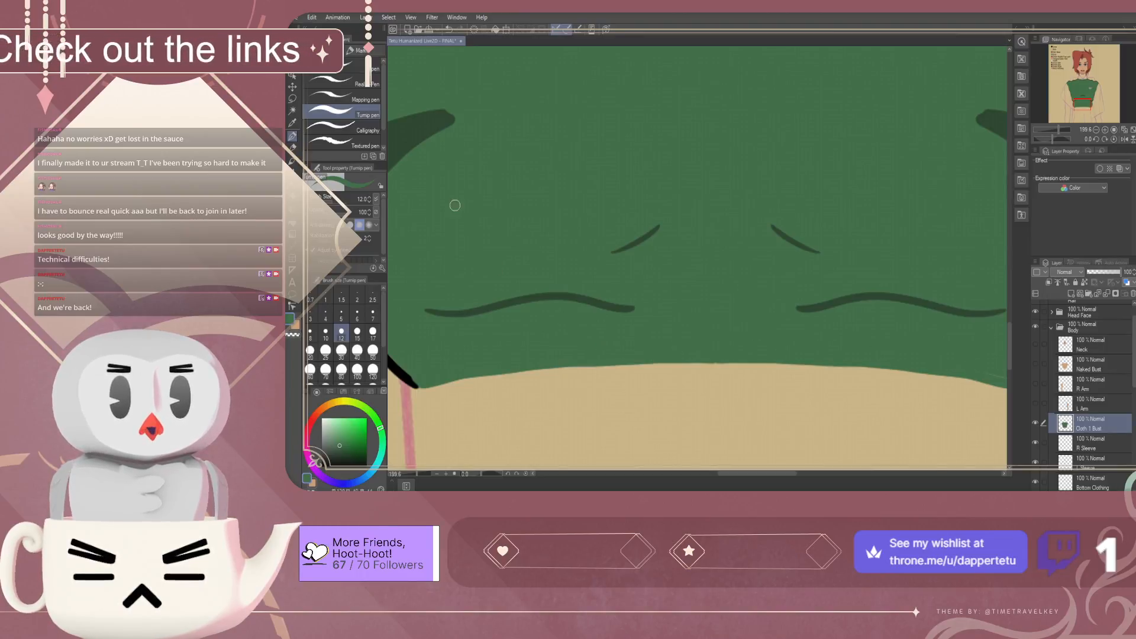
scroll(462, 220, down, 5)
scroll(803, 351, up, 2)
scroll(802, 351, up, 4)
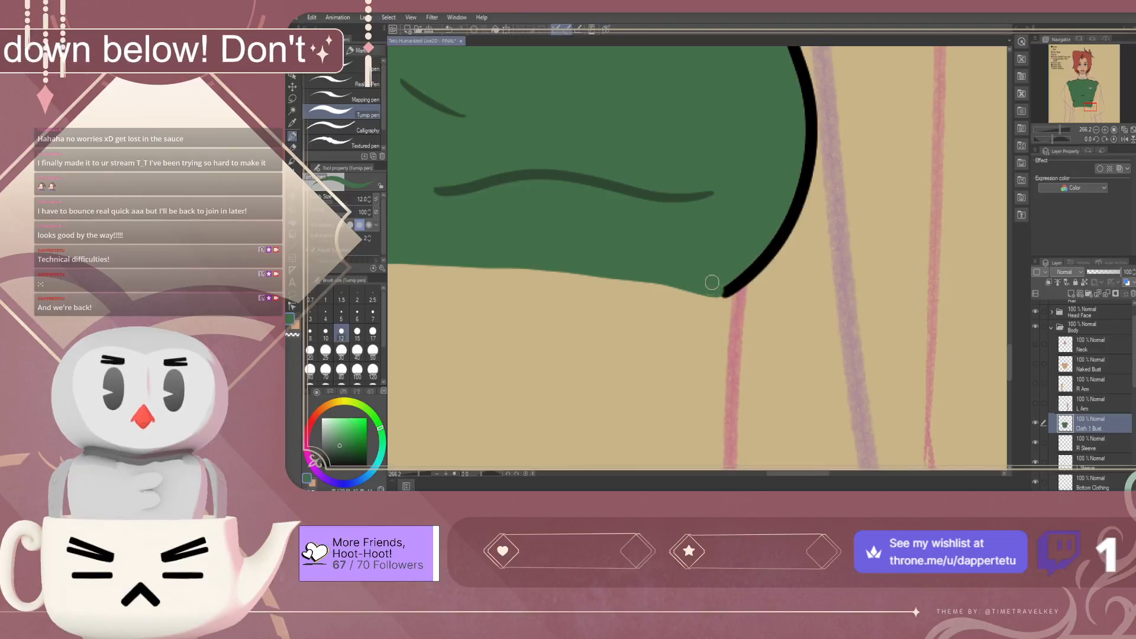
scroll(714, 266, down, 15)
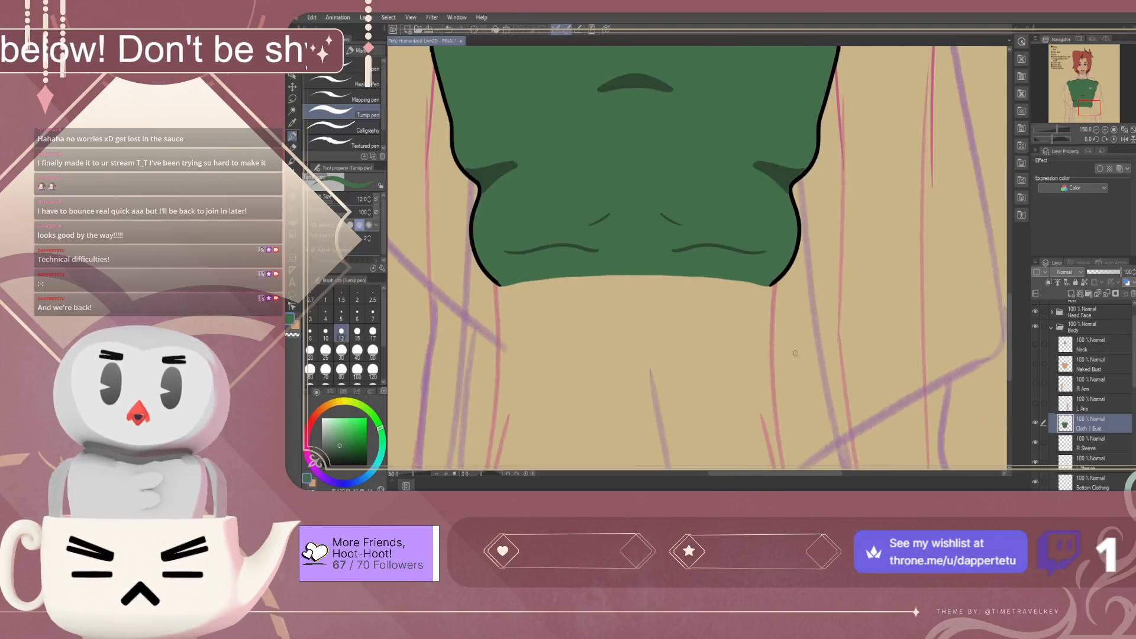
scroll(745, 360, down, 3)
scroll(745, 359, up, 2)
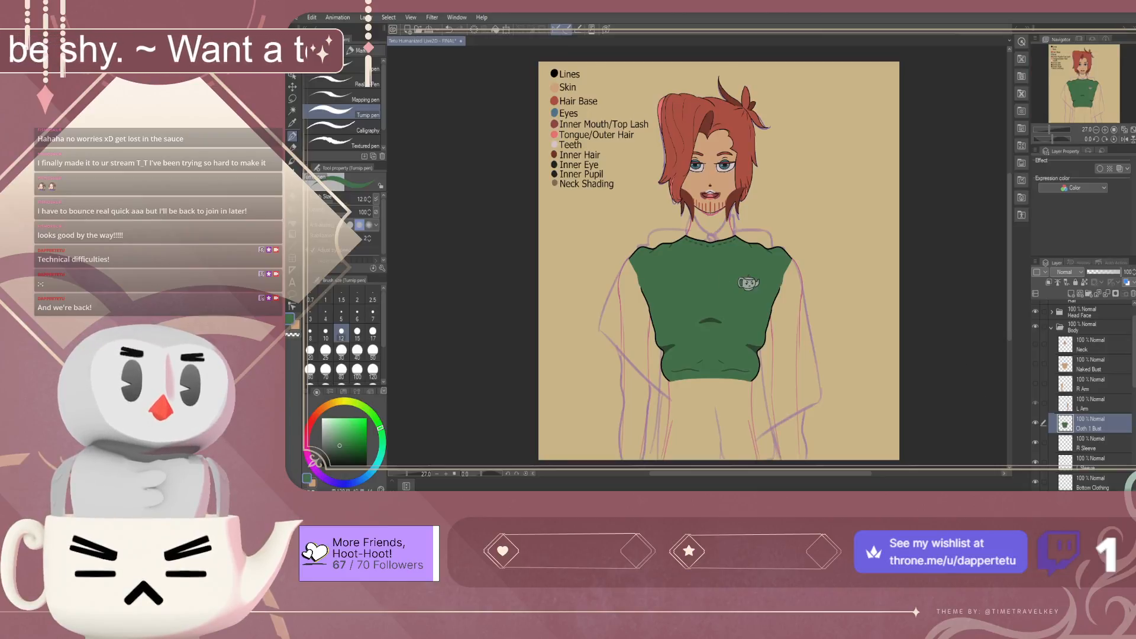
Show the L Arm and R Arm layers and briefly toggle Naked Bust to compare them with the shirt
click(1034, 403)
click(1035, 384)
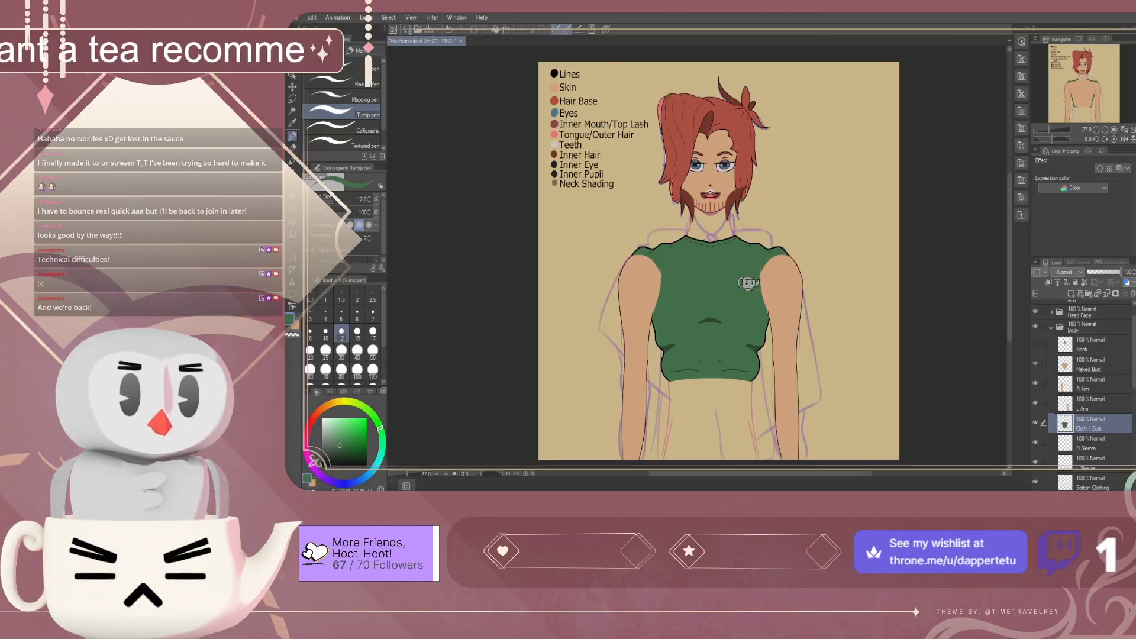
click(1034, 364)
click(1035, 364)
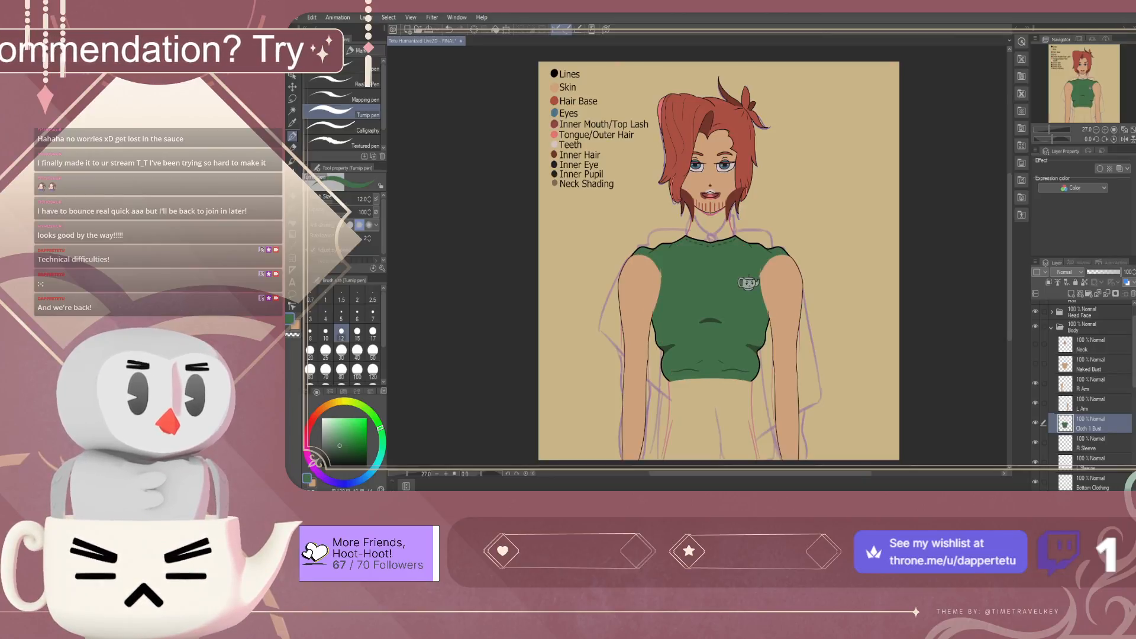
Make R Sleeve the active layer, hide the arm layers, switch the drawing colour to black and save the file
click(1094, 443)
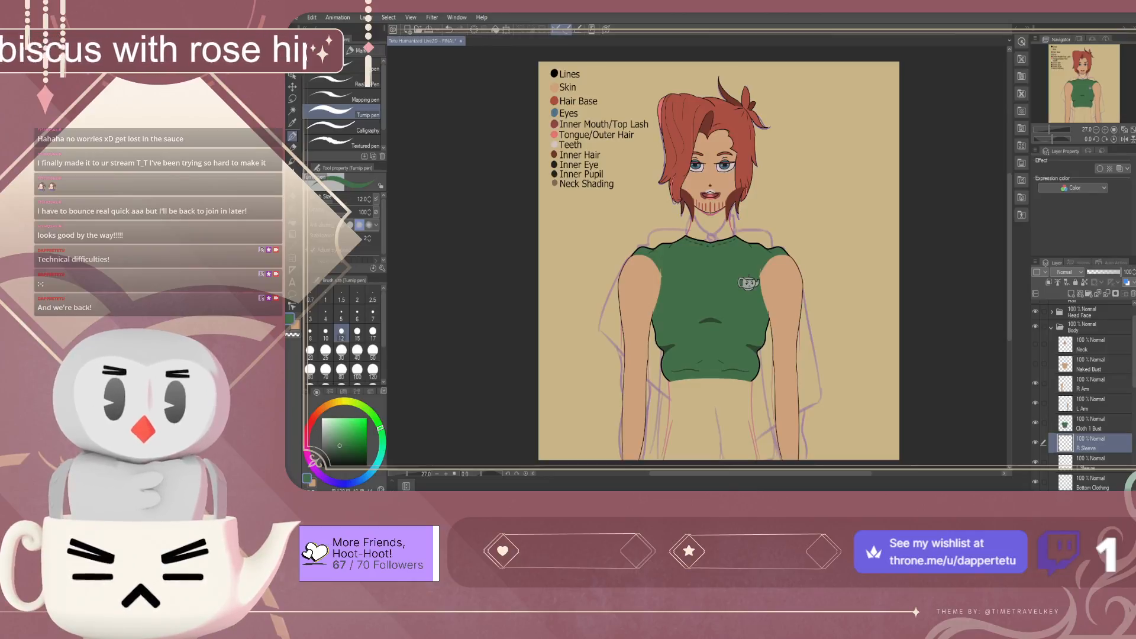
key(ctrl+s)
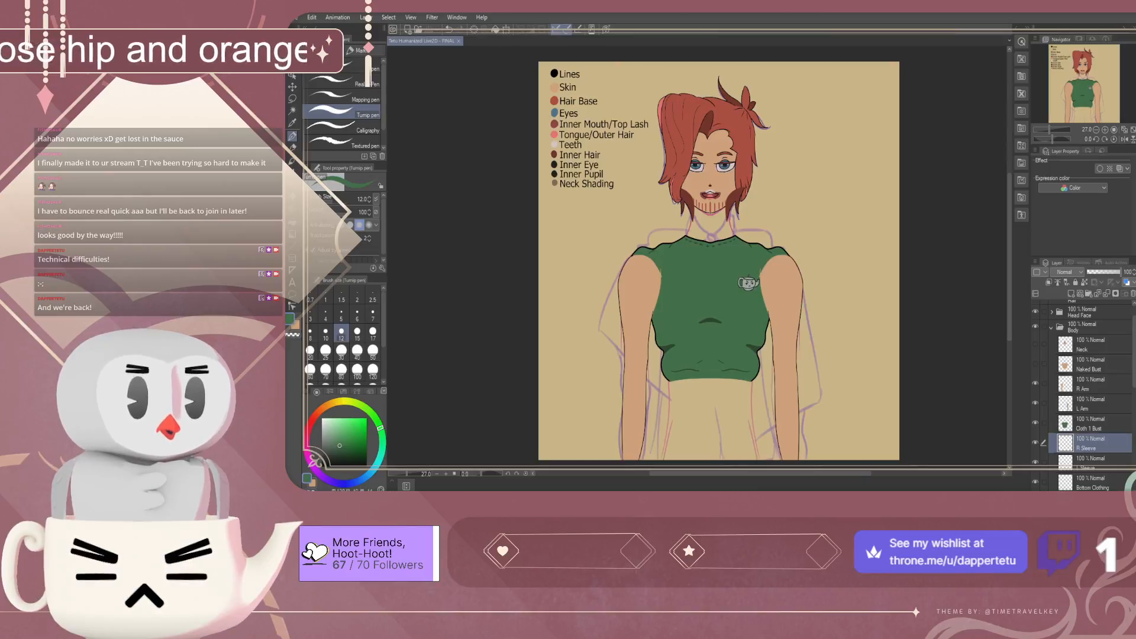
click(1035, 383)
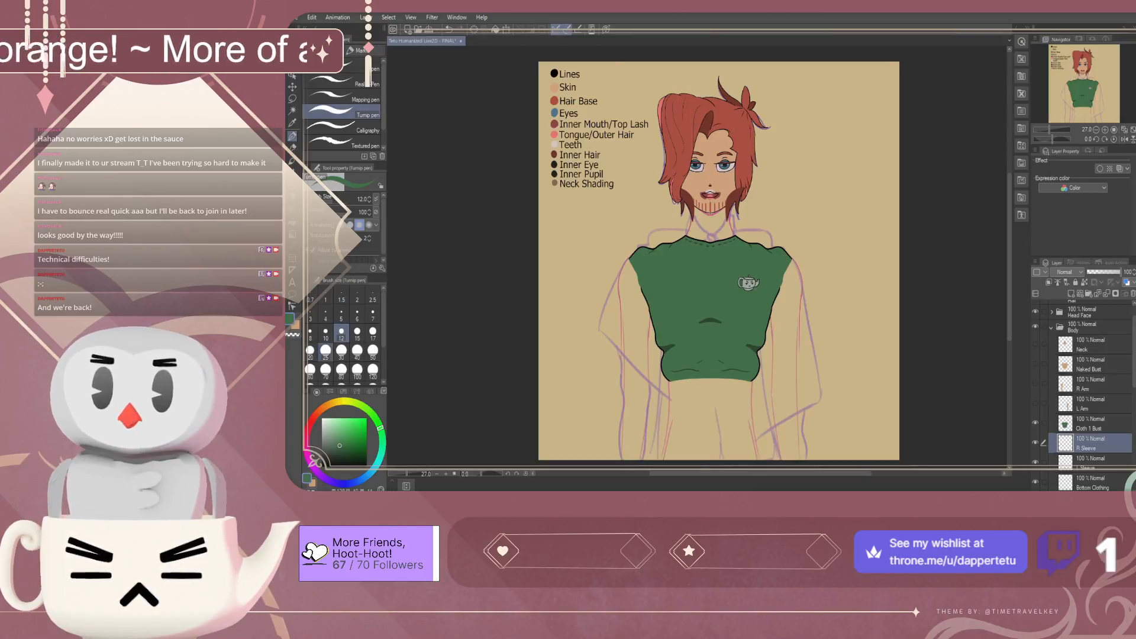
key(x)
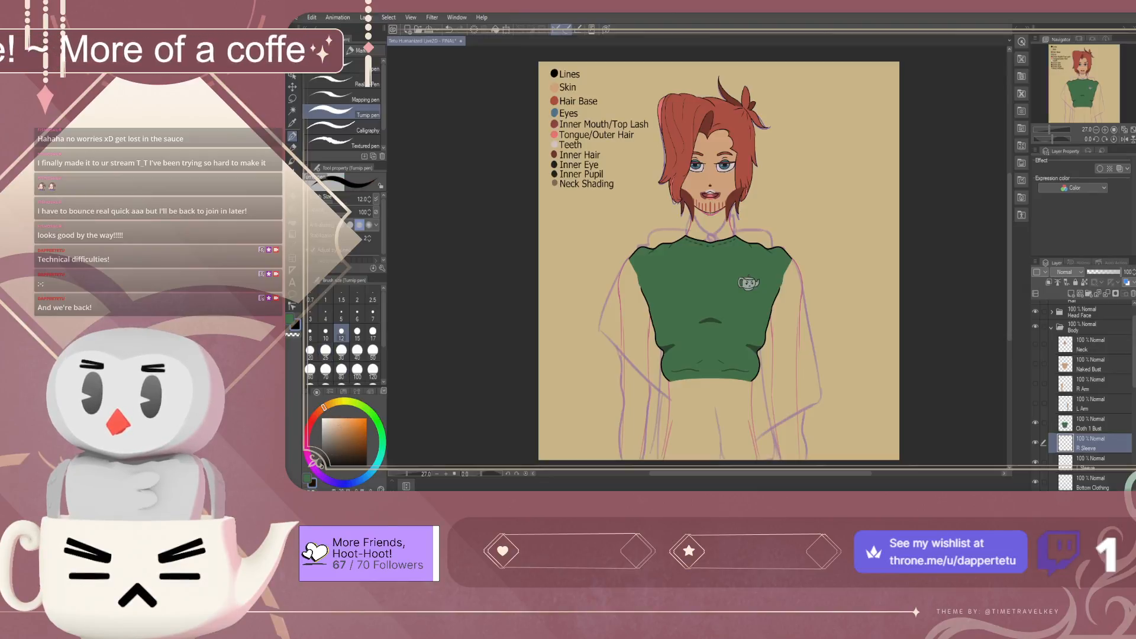
key(ctrl+s)
scroll(654, 396, up, 3)
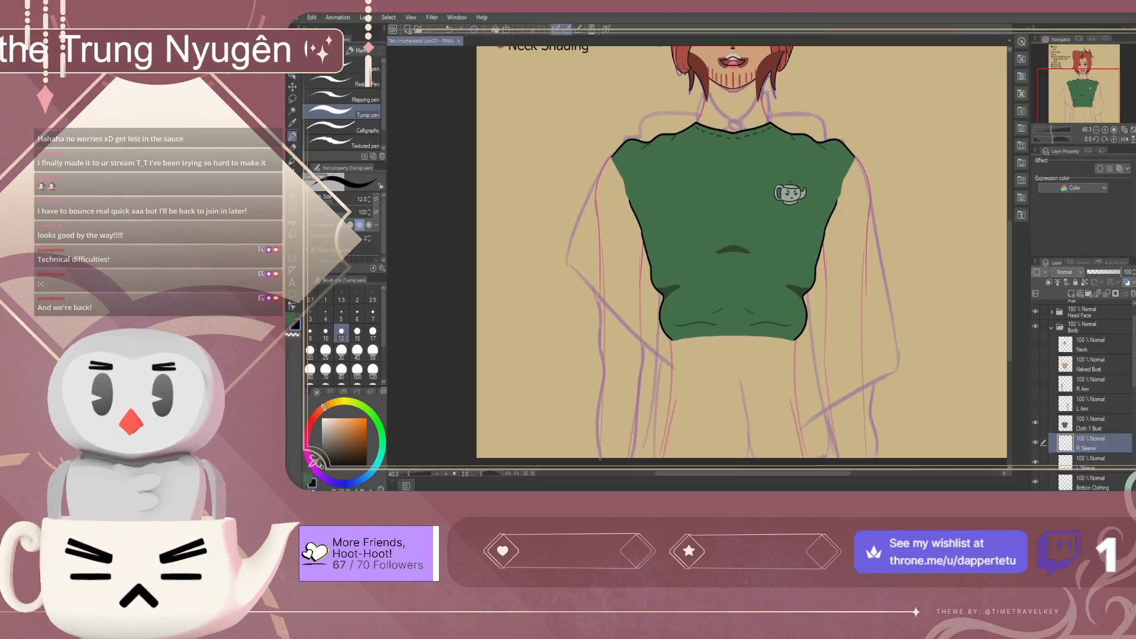
drag(602, 458, 590, 336)
key(ctrl+z)
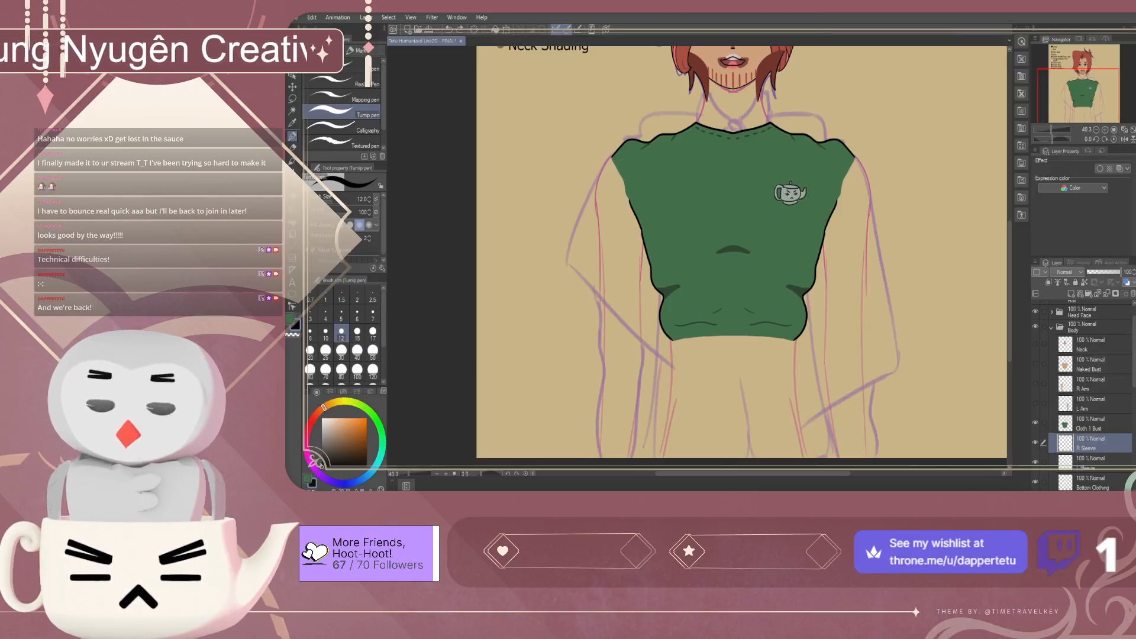
drag(598, 454, 589, 343)
key(ctrl+z)
drag(601, 463, 595, 309)
key(ctrl+z)
drag(601, 457, 590, 306)
key(ctrl+z)
Draw the right sleeve's wavy outer outline from canvas edge to shoulder and its inner outline up to the armpit in black
mouse_move(594, 452)
mouse_down()
mouse_move(599, 173)
mouse_move(617, 145)
mouse_up()
drag(631, 458, 645, 269)
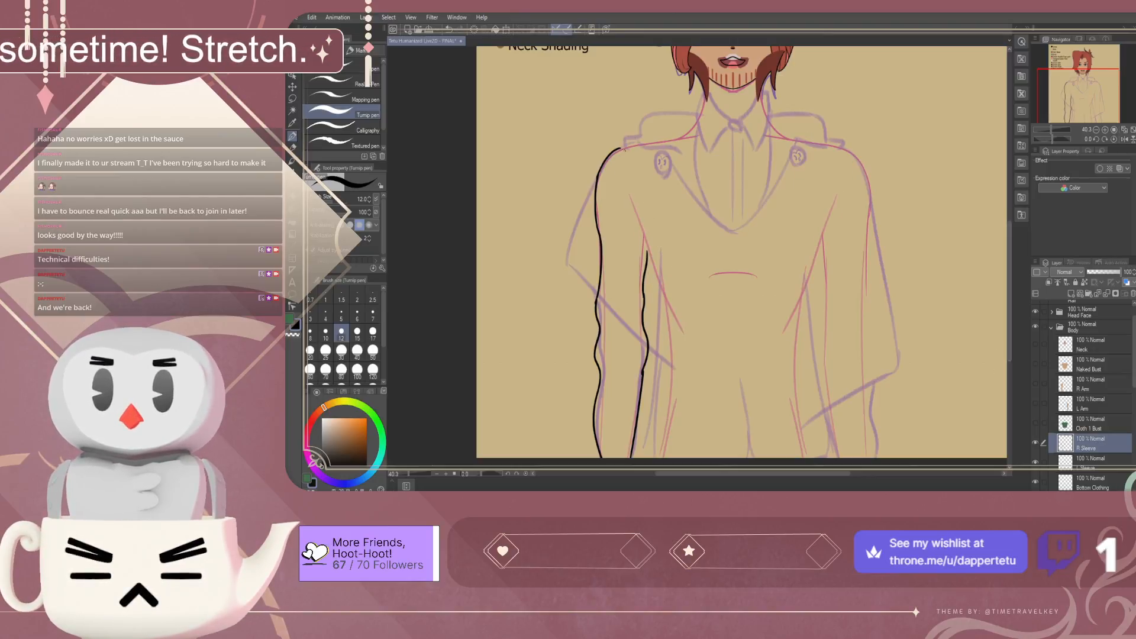
Close the sleeve's armhole side with a curved green line, fill the sleeve green and show the Cloth 1 Bust layer again
key(x)
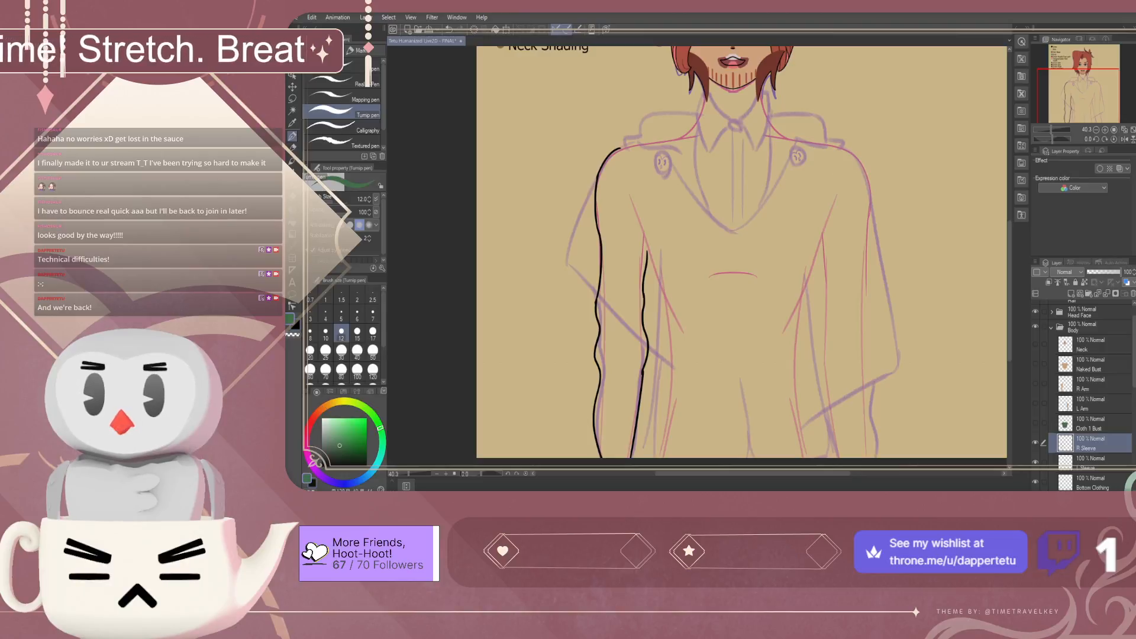
drag(647, 249, 649, 171)
key(ctrl+z)
drag(647, 251, 643, 159)
key(ctrl+z)
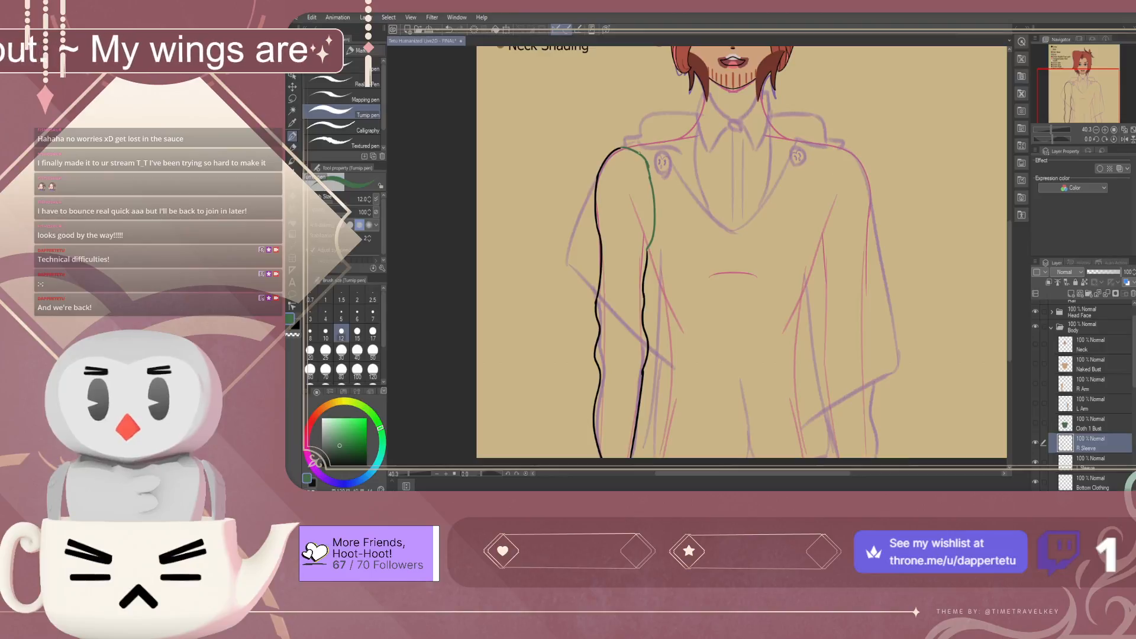
key(g)
click(622, 237)
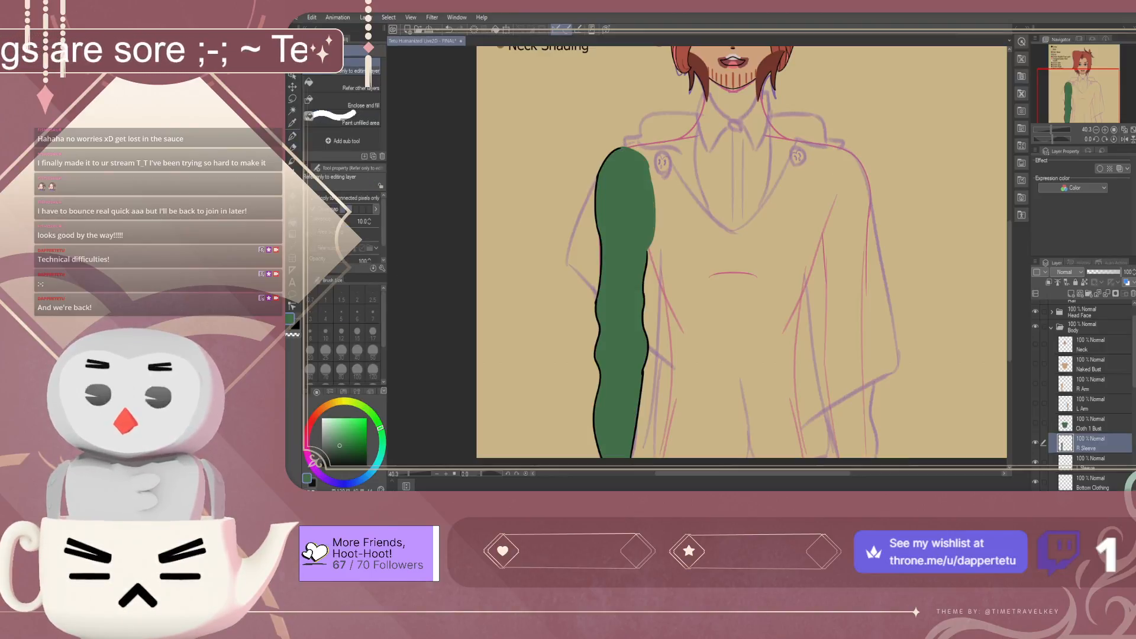
click(1035, 422)
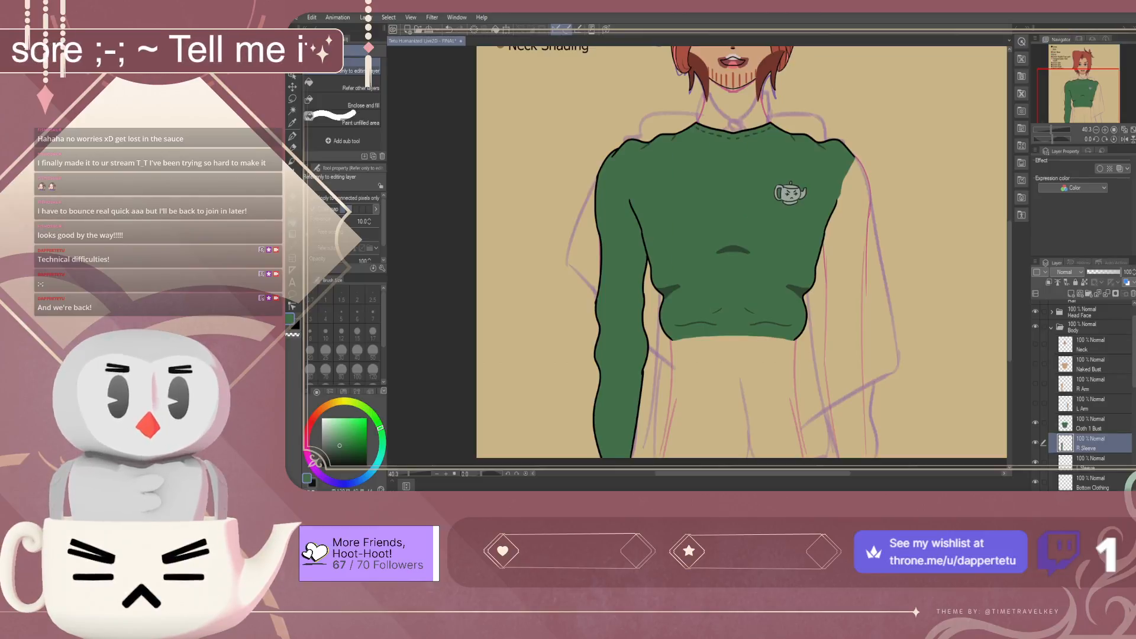
Sample the dark green of the chest crease and draw short fabric folds around the right sleeve's elbow with the Turnip pen
right_click(733, 250)
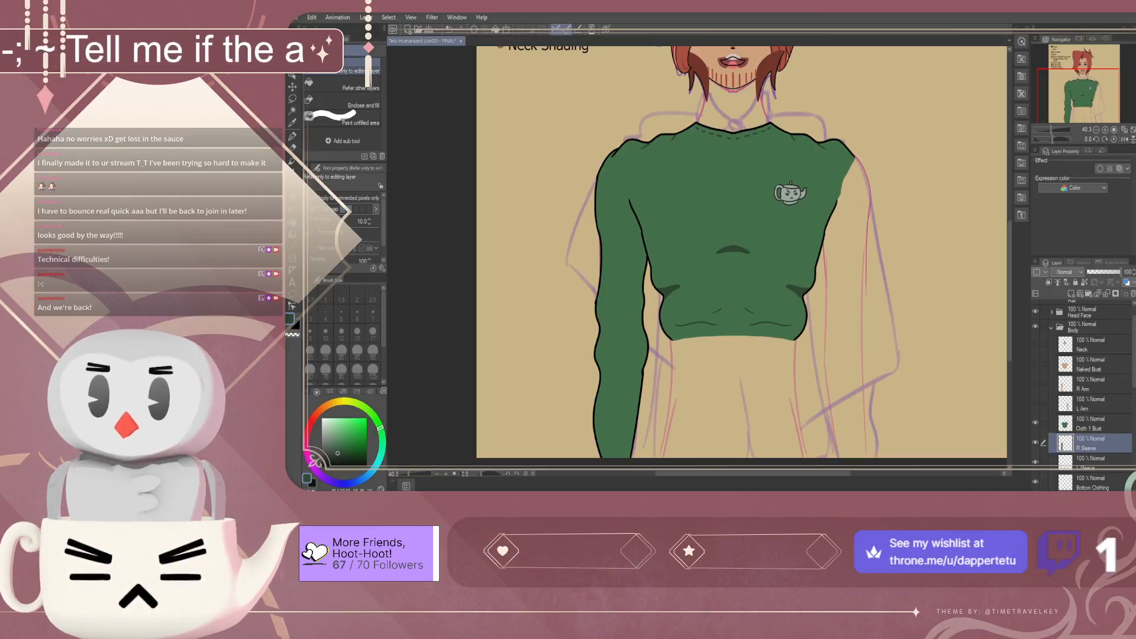
click(292, 136)
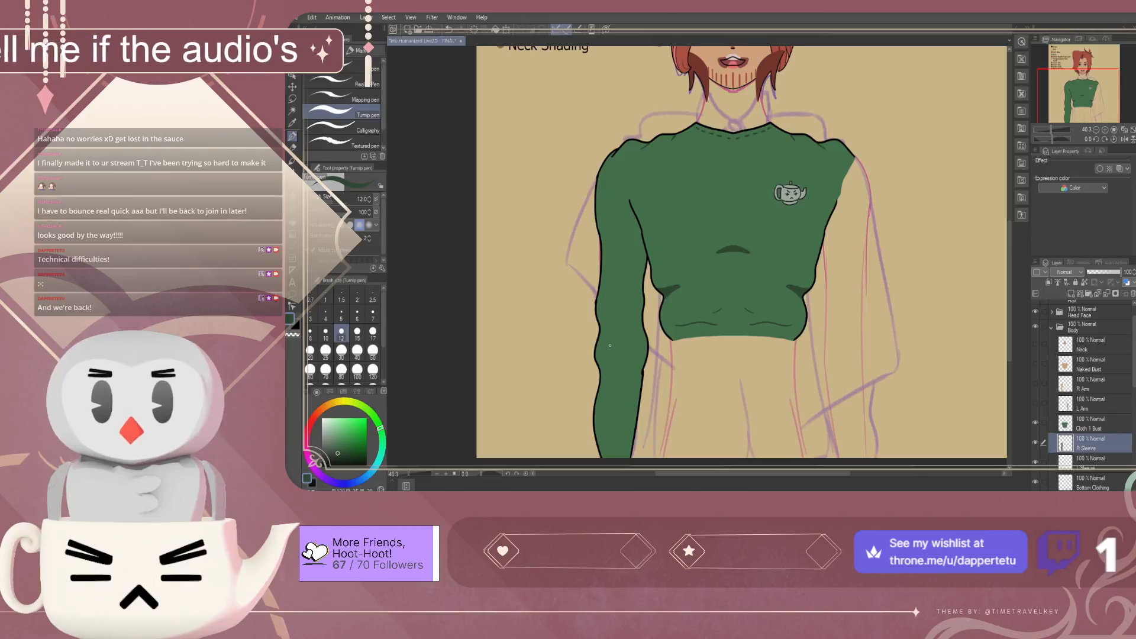
drag(599, 342, 617, 323)
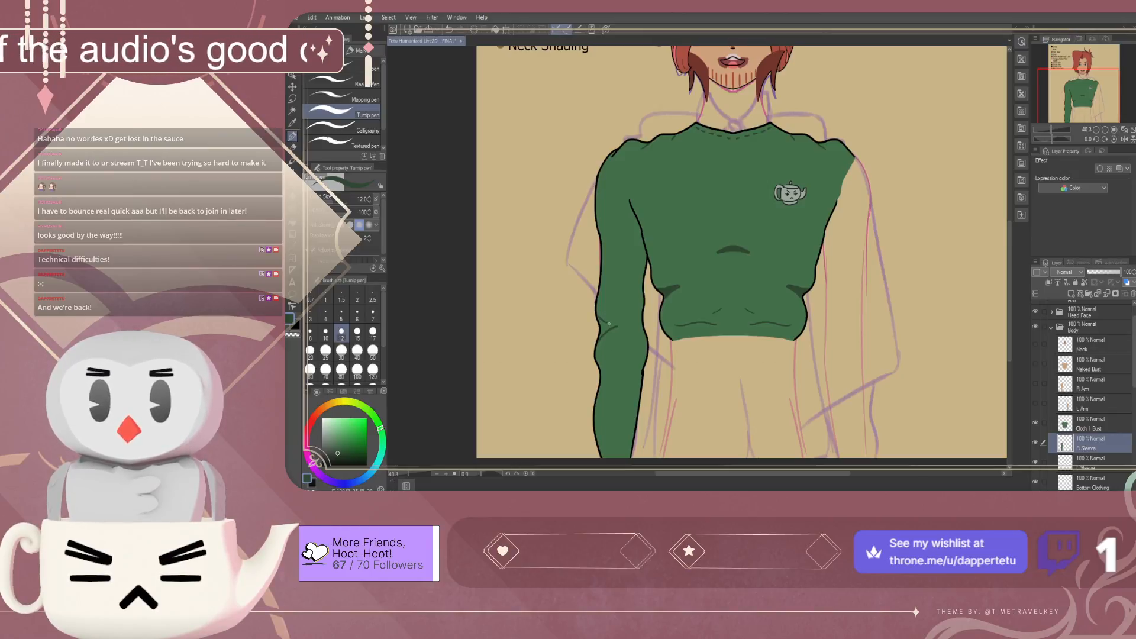
drag(642, 366, 627, 358)
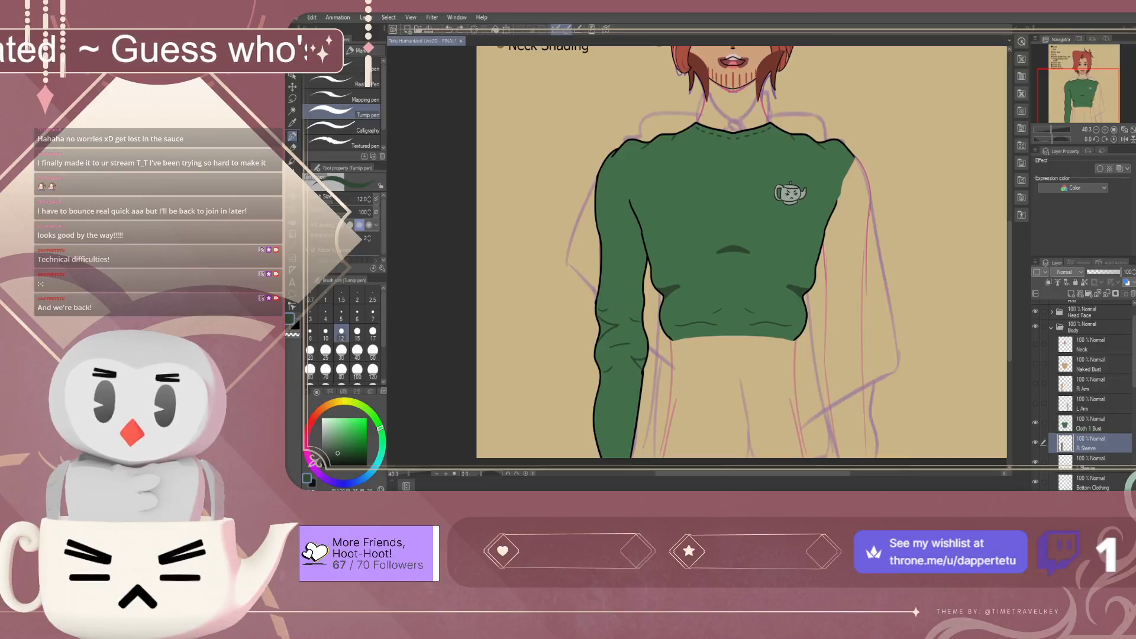
drag(599, 316, 615, 317)
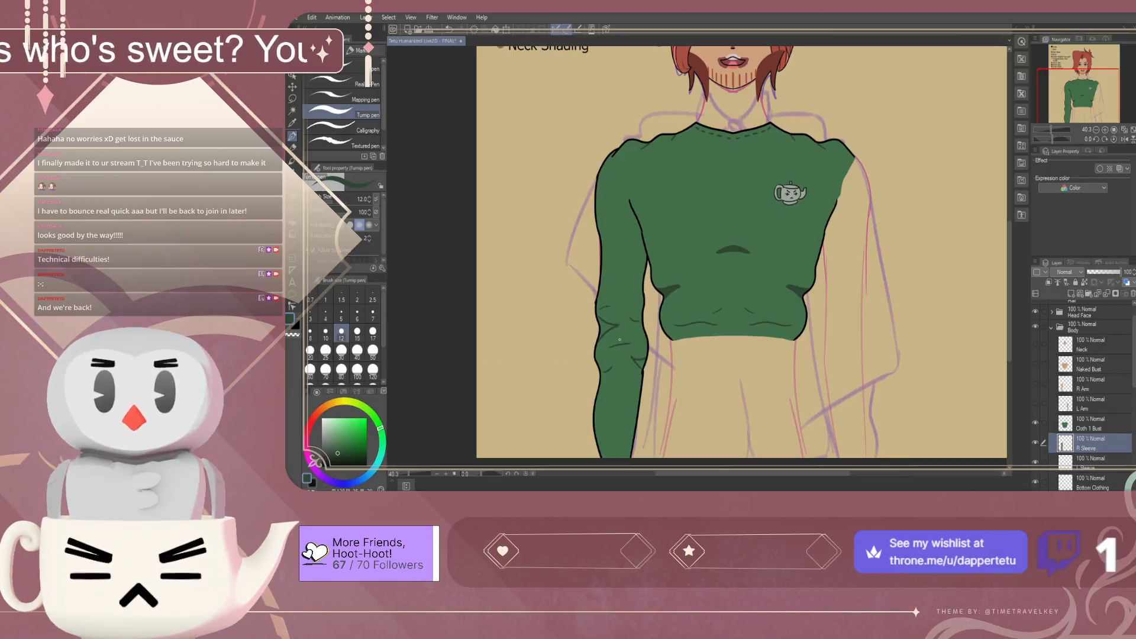
drag(611, 342, 630, 343)
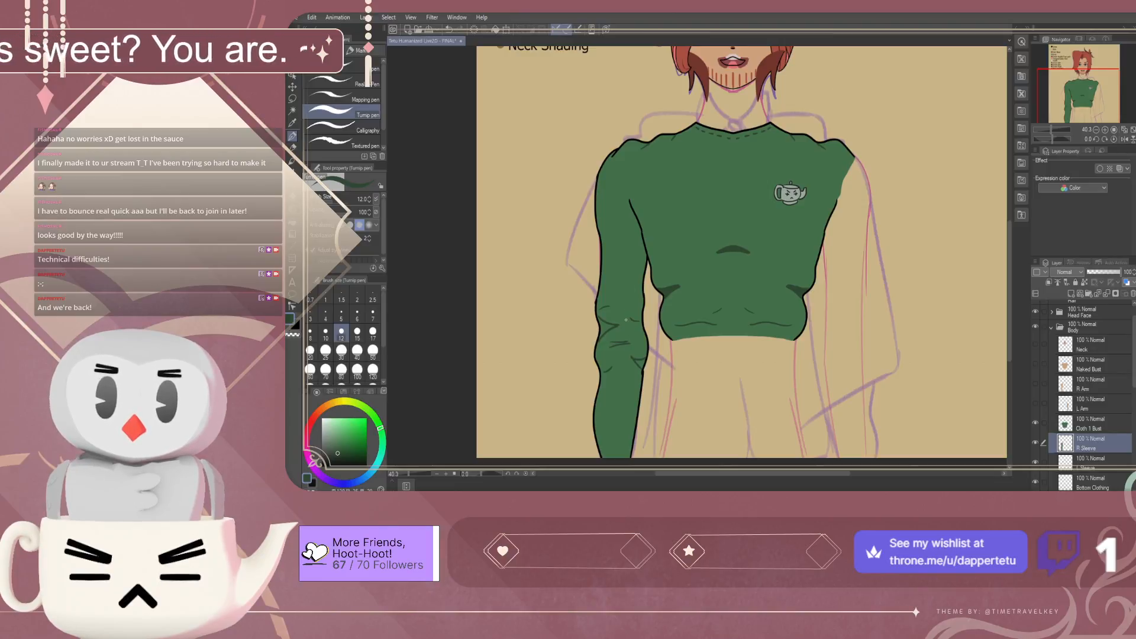
Refine the elbow fold lines, alternating between the sleeve's base green and the dark fold green
scroll(635, 381, up, 6)
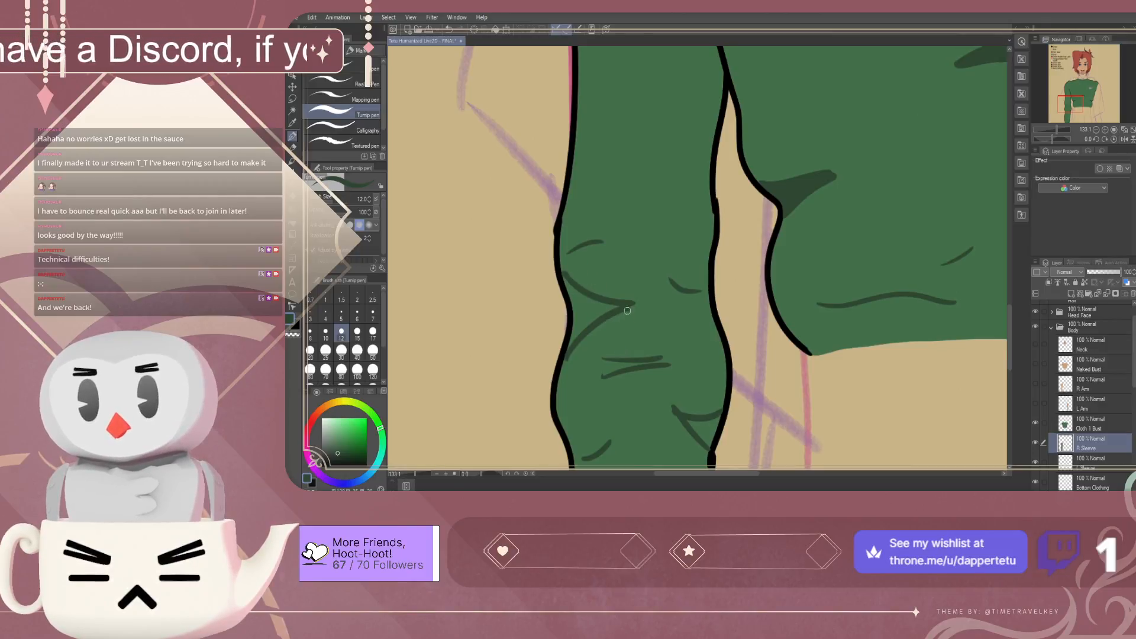
alt+click(576, 379)
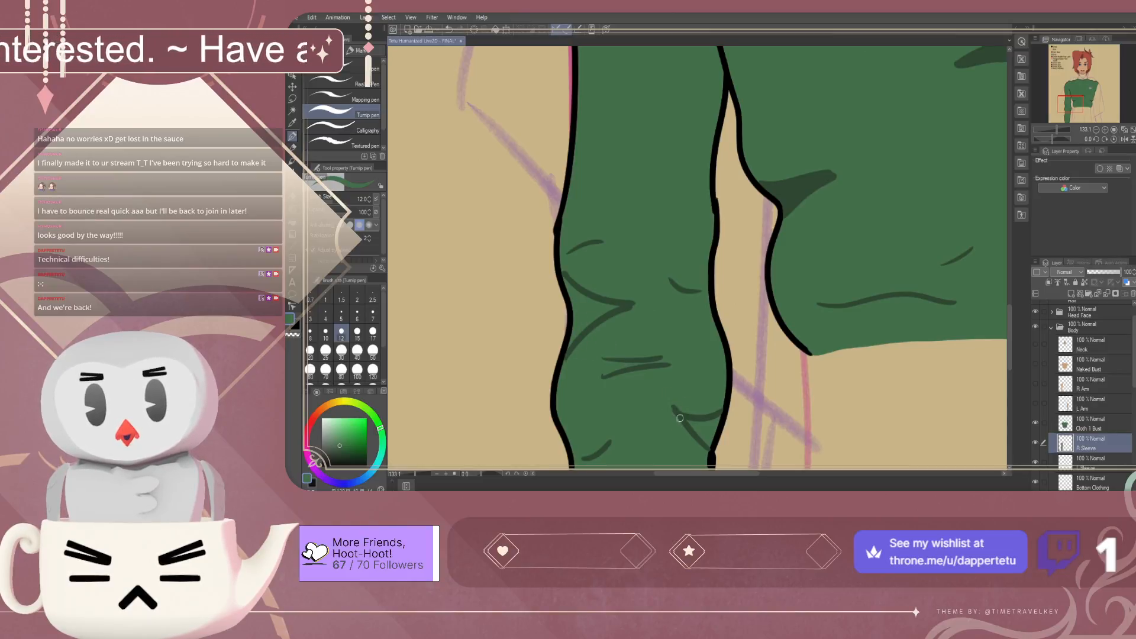
alt+click(623, 305)
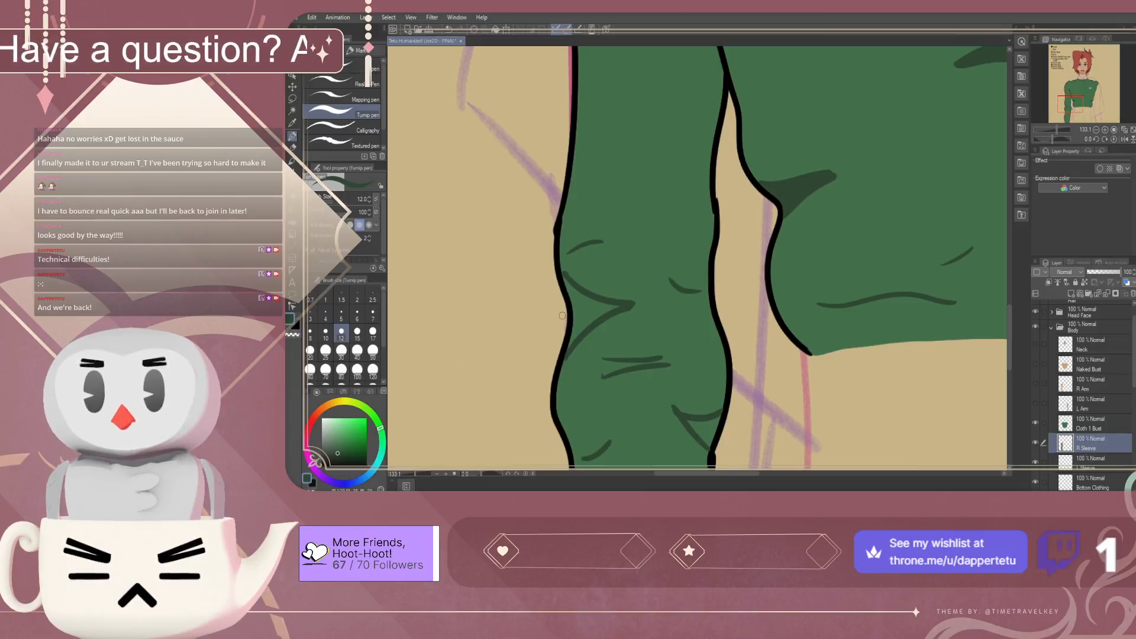
Fill the two wedge-shaped folds on either side of the right sleeve's elbow with dark green
click(293, 223)
click(606, 312)
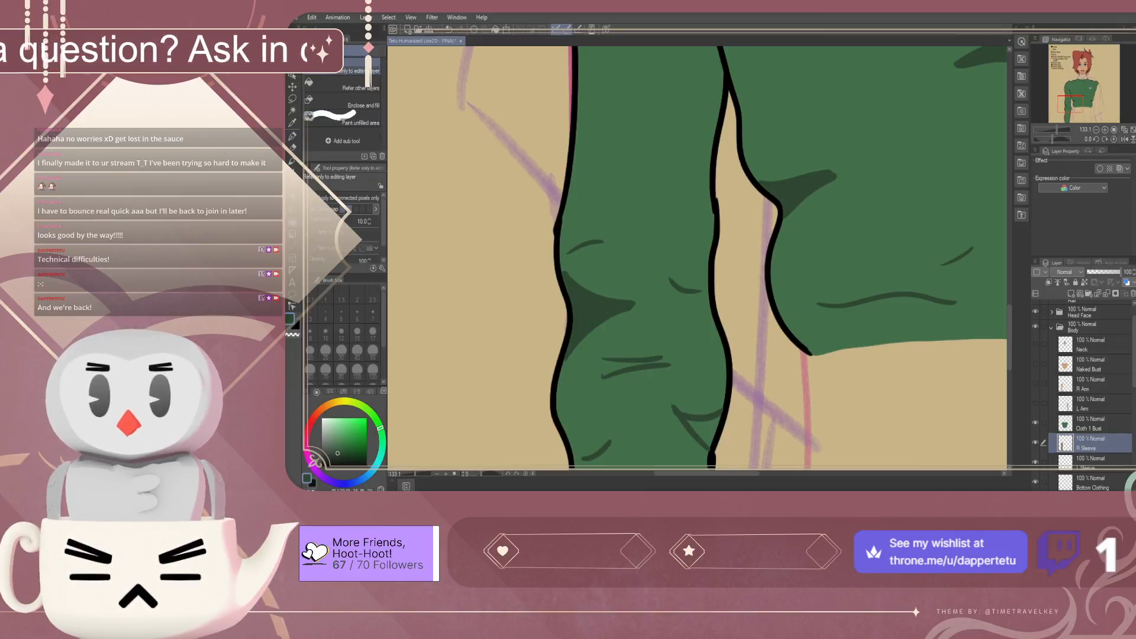
click(705, 433)
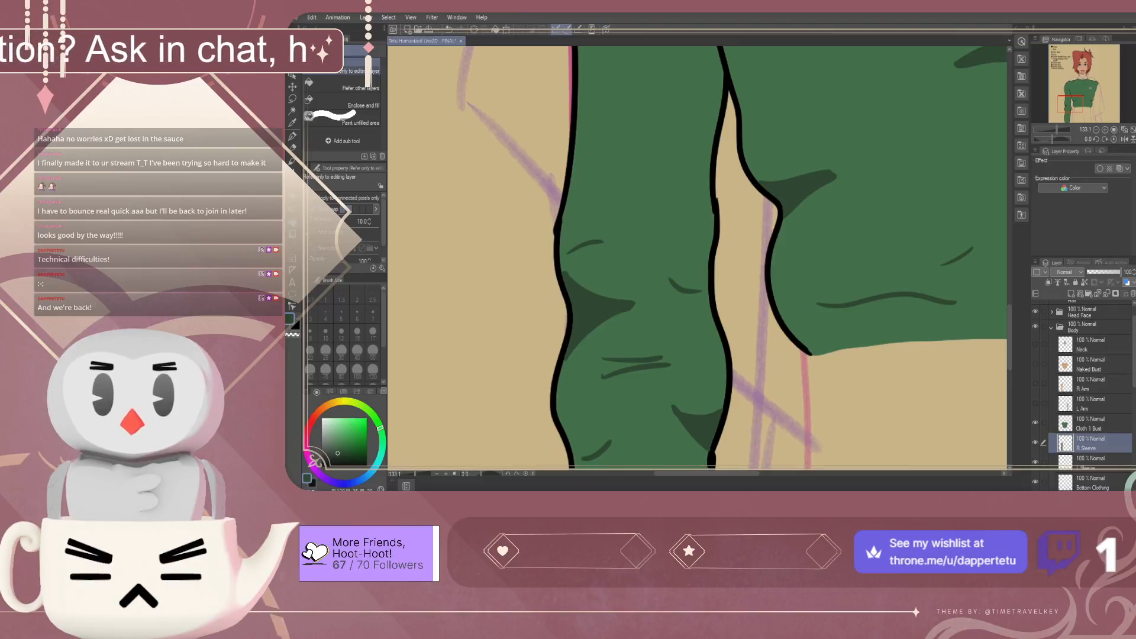
scroll(630, 288, down, 10)
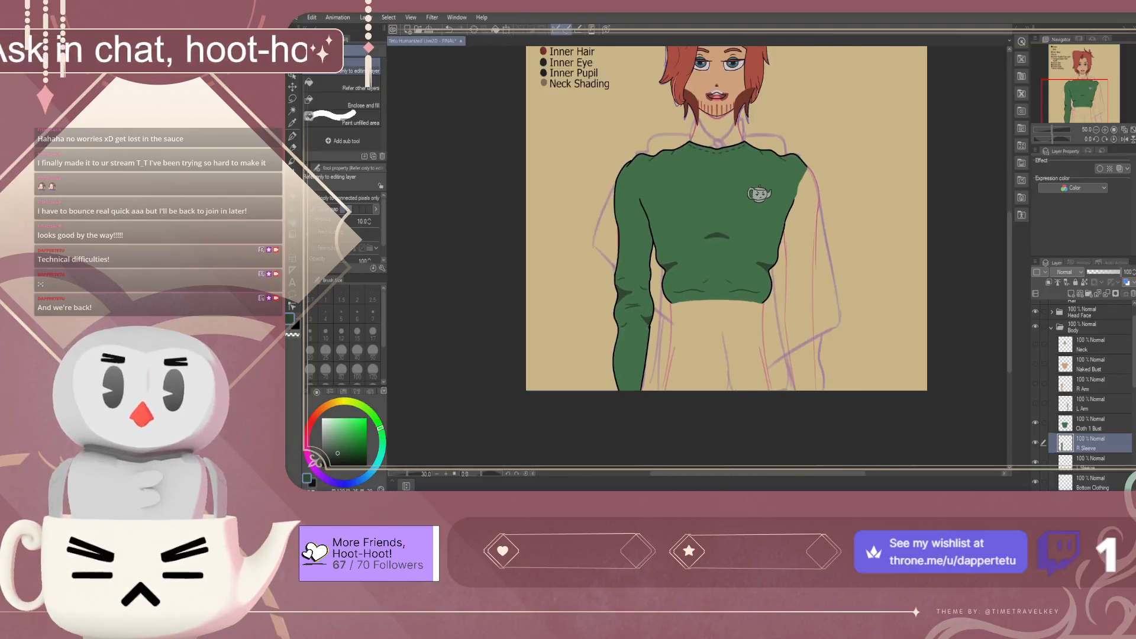
Duplicate the finished R Sleeve layer and delete the empty L Sleeve layer
scroll(645, 343, down, 2)
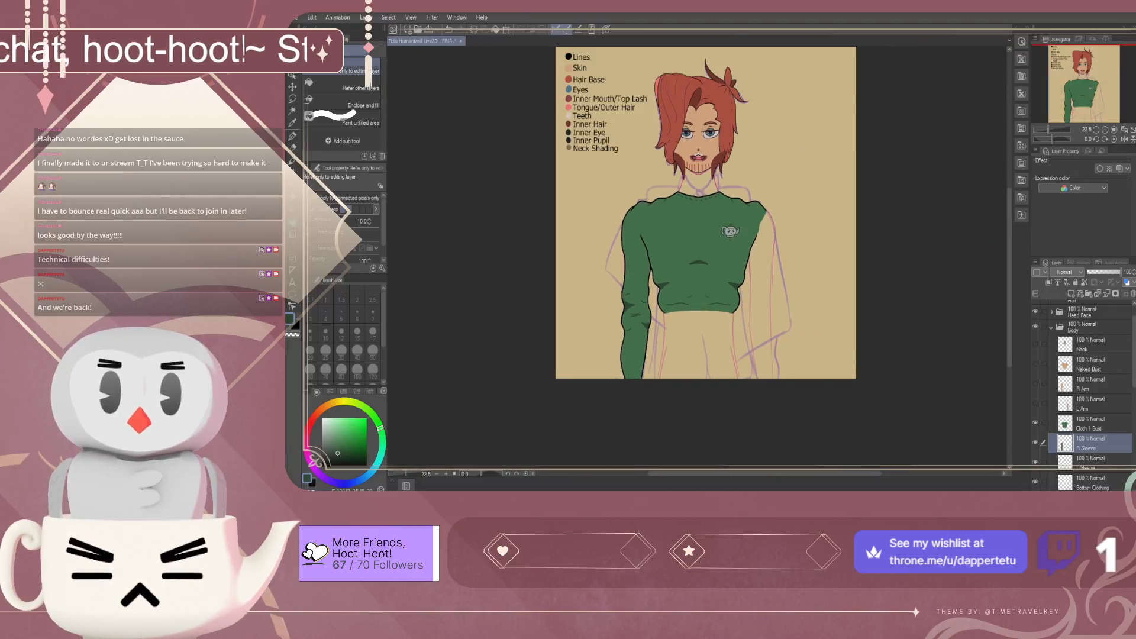
scroll(660, 343, up, 1)
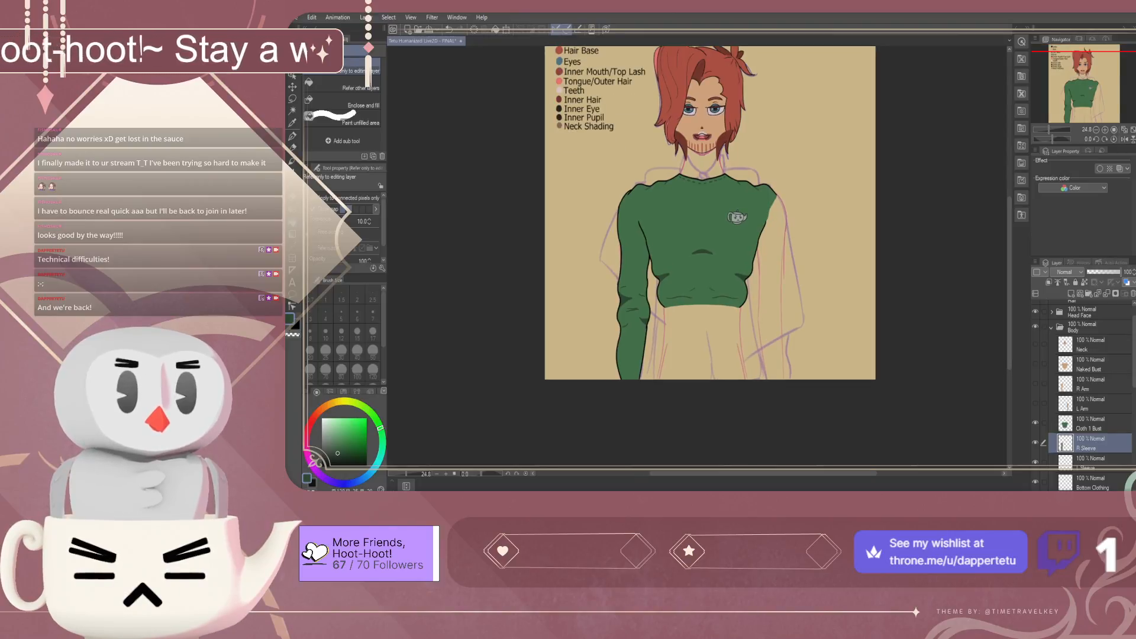
key(ctrl+v)
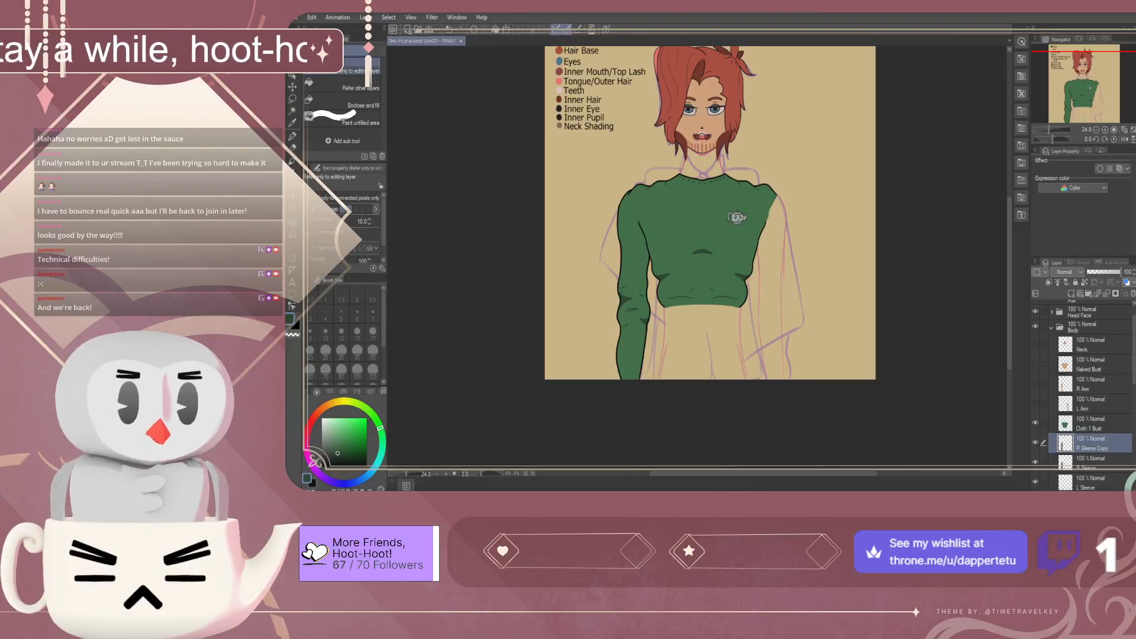
click(1091, 483)
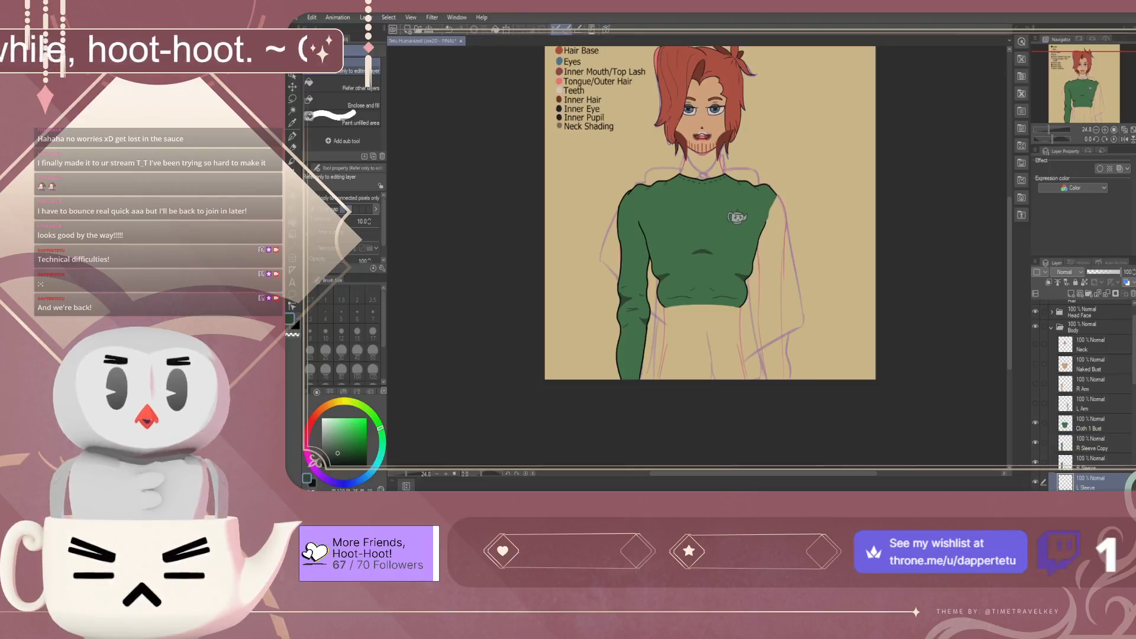
click(1133, 293)
Move the sleeve copy below the original, name the two layers L Sleeve Cloth 1 and R Sleeve Cloth 1, and save the file
click(1091, 443)
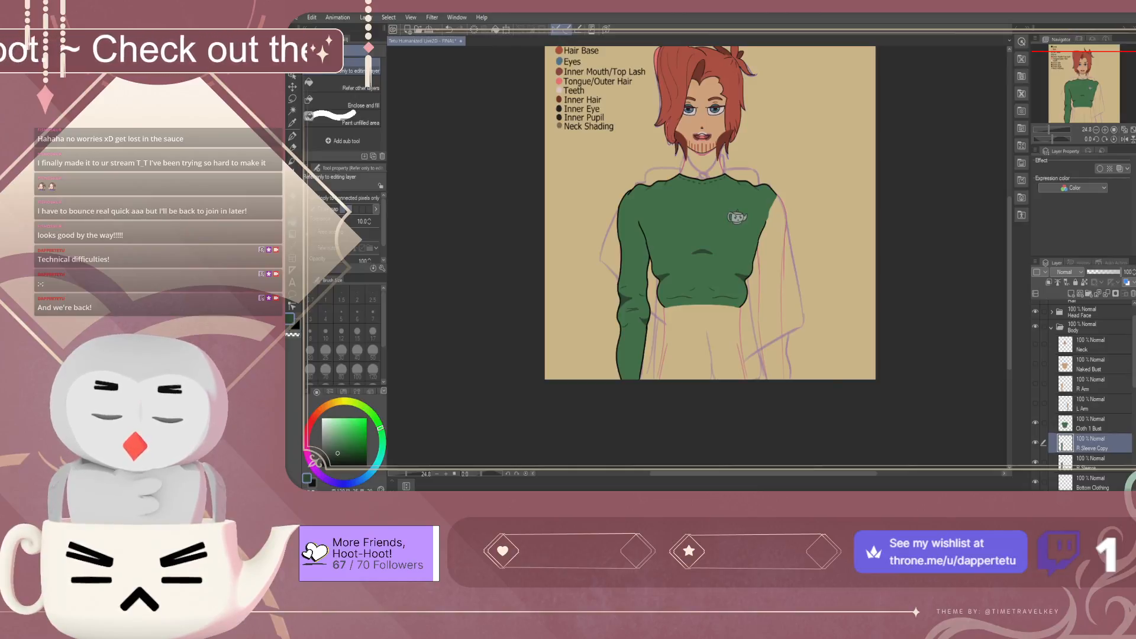
double_click(1091, 448)
text(L Sleeve)
key(Return)
drag(1091, 444, 1091, 472)
click(1091, 443)
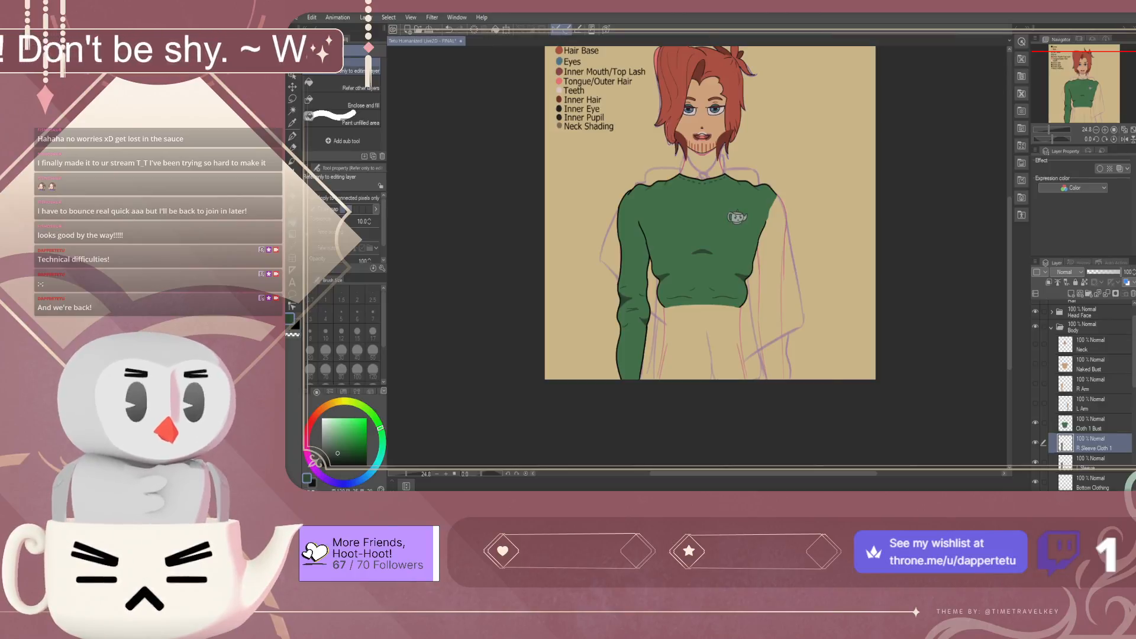
click(1093, 462)
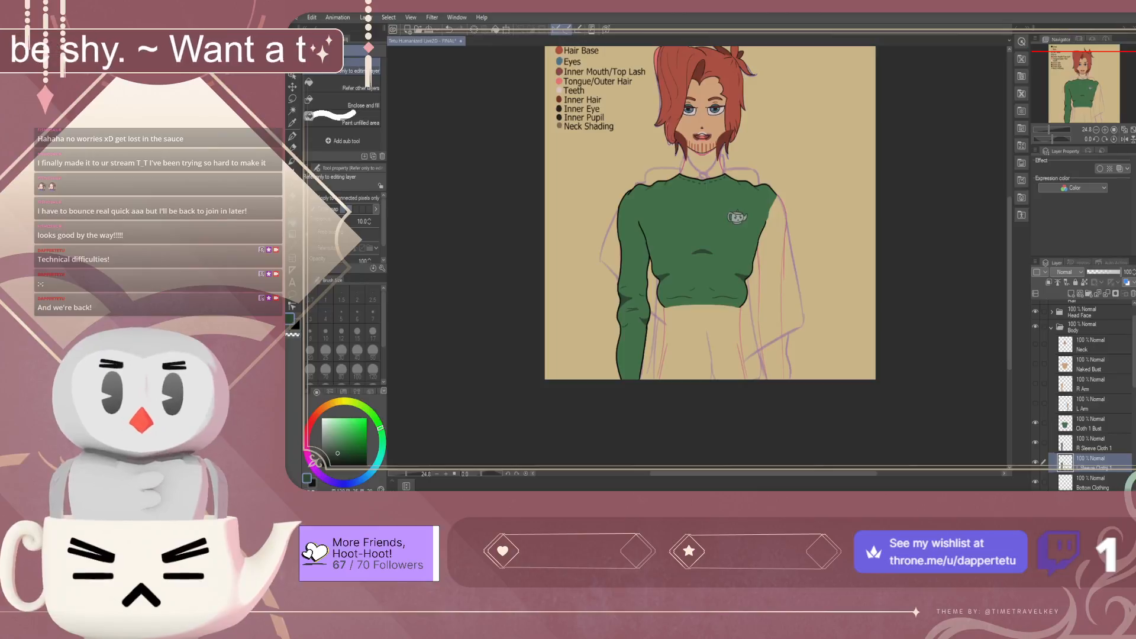
scroll(749, 350, down, 1)
key(ctrl+s)
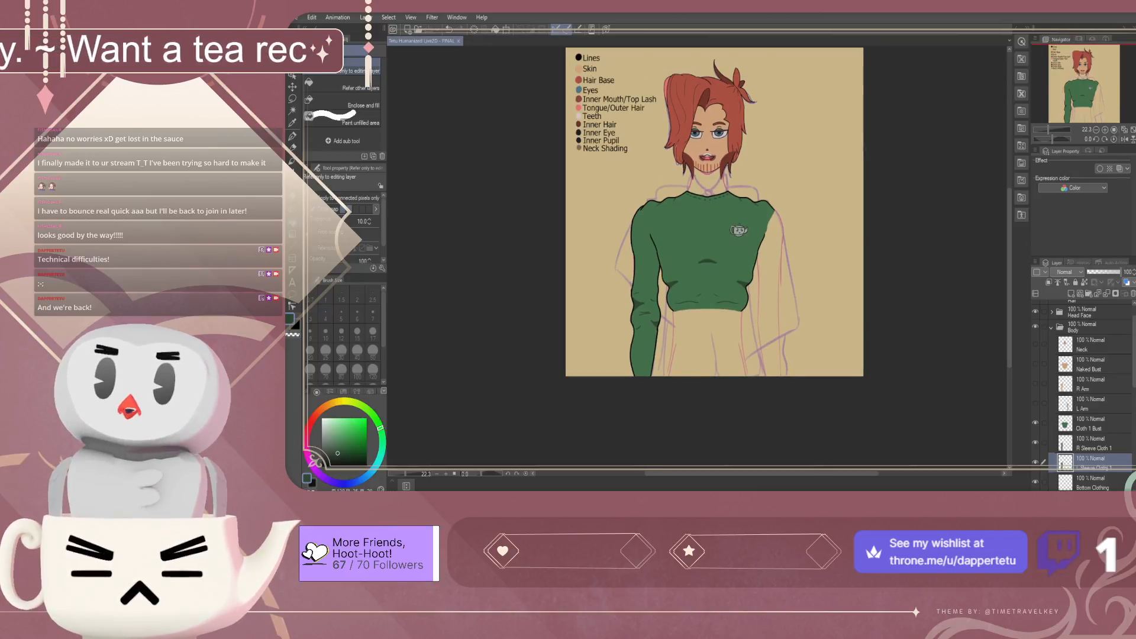
Flip the L Sleeve Cloth 1 artwork horizontally and move it onto the shirt's bare shoulder on the opposite side
key(k)
key(ctrl+t)
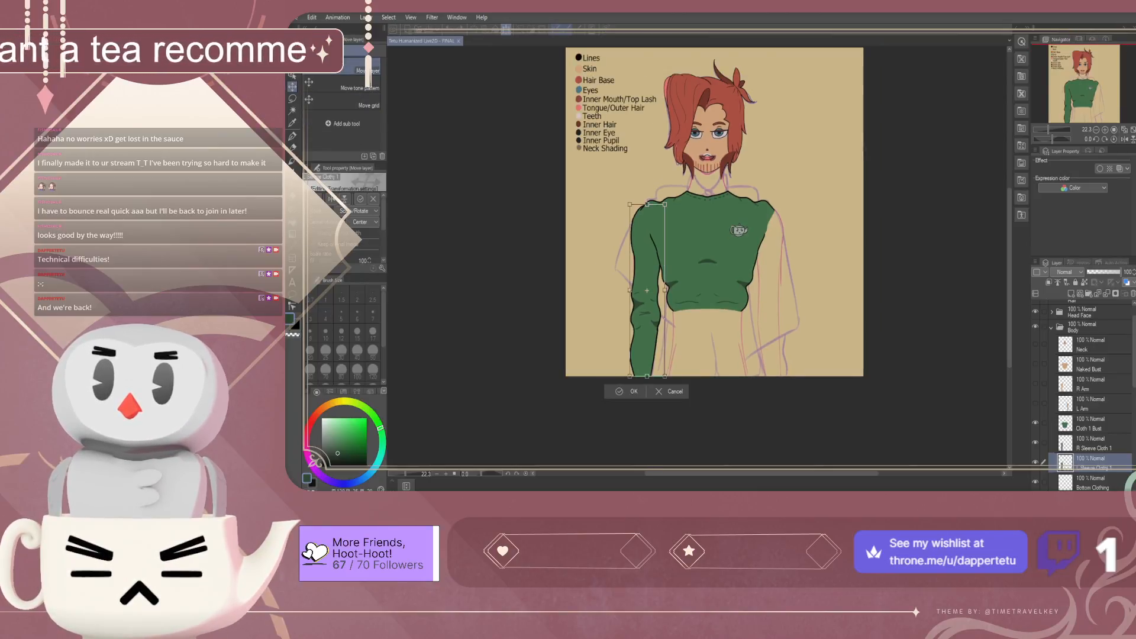
click(330, 199)
key(Return)
drag(647, 289, 775, 287)
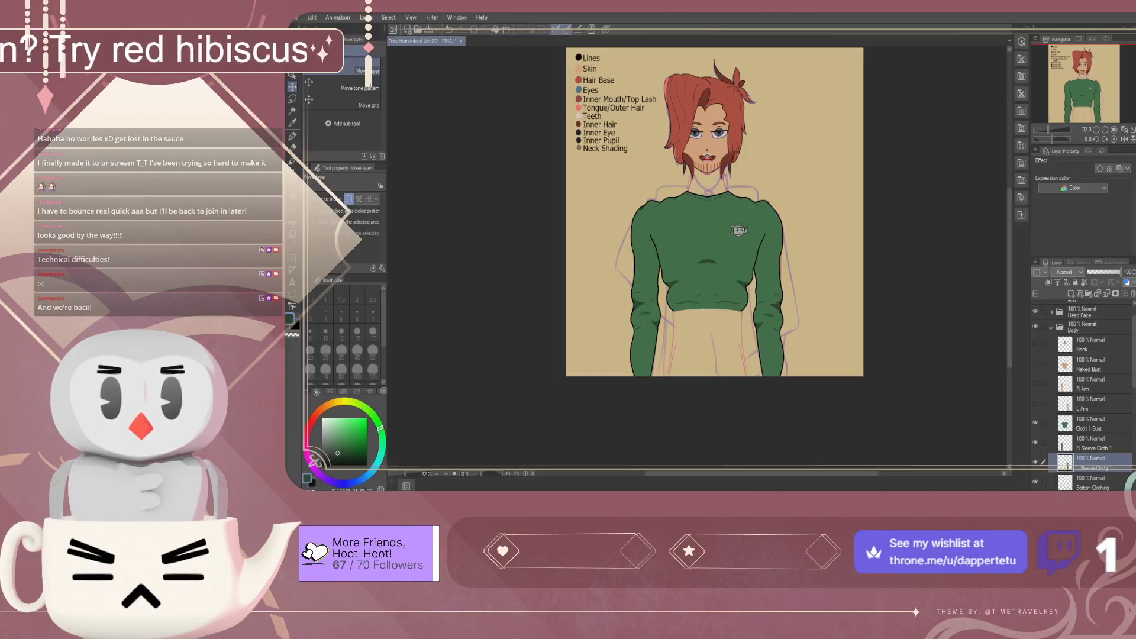
Nudge the mirrored sleeve slightly right and down to line it up with the shirt's shoulder and side
scroll(760, 371, down, 4)
scroll(754, 328, up, 9)
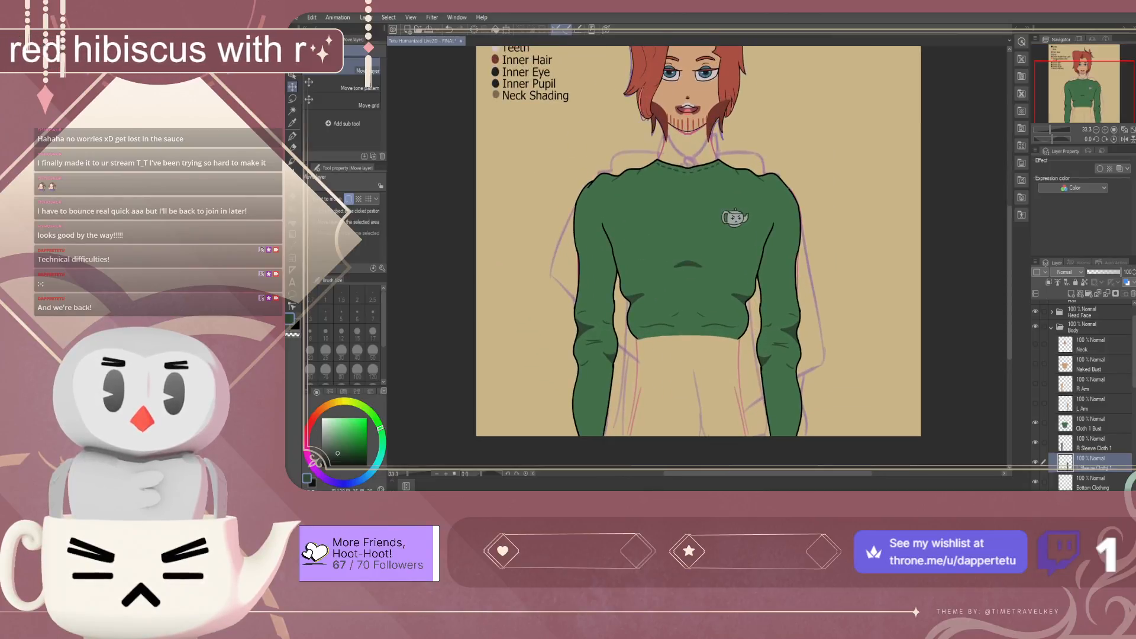
scroll(751, 328, up, 1)
key(Right)
key(Right)
key(Right)
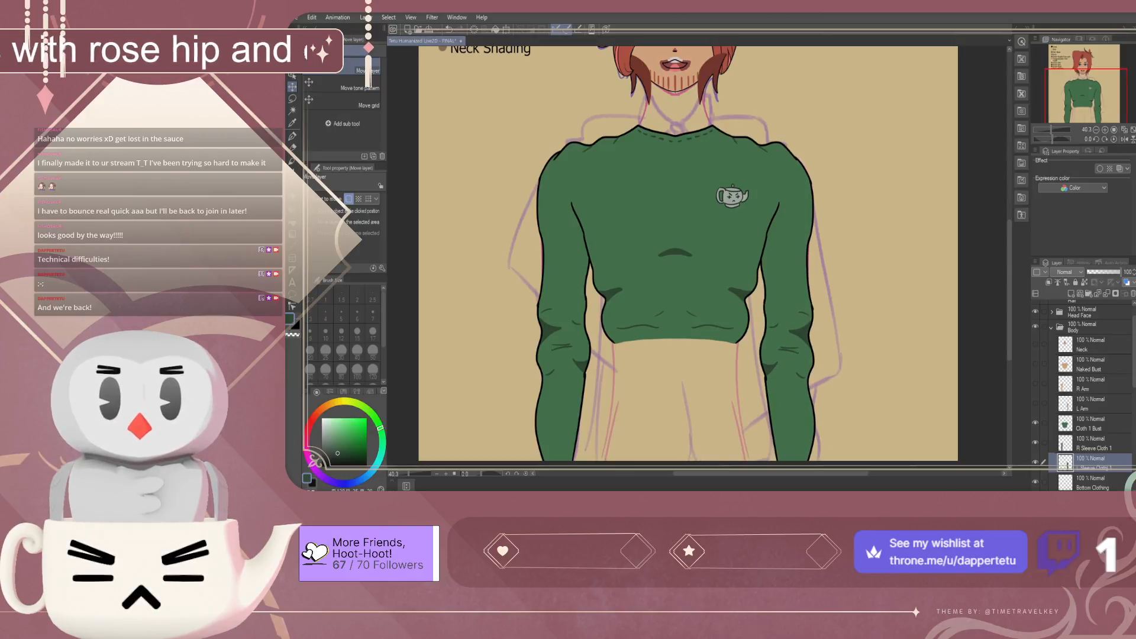
scroll(688, 254, down, 4)
scroll(688, 254, up, 3)
key(Right)
key(Right)
key(Down)
key(Left)
key(Right)
key(Right)
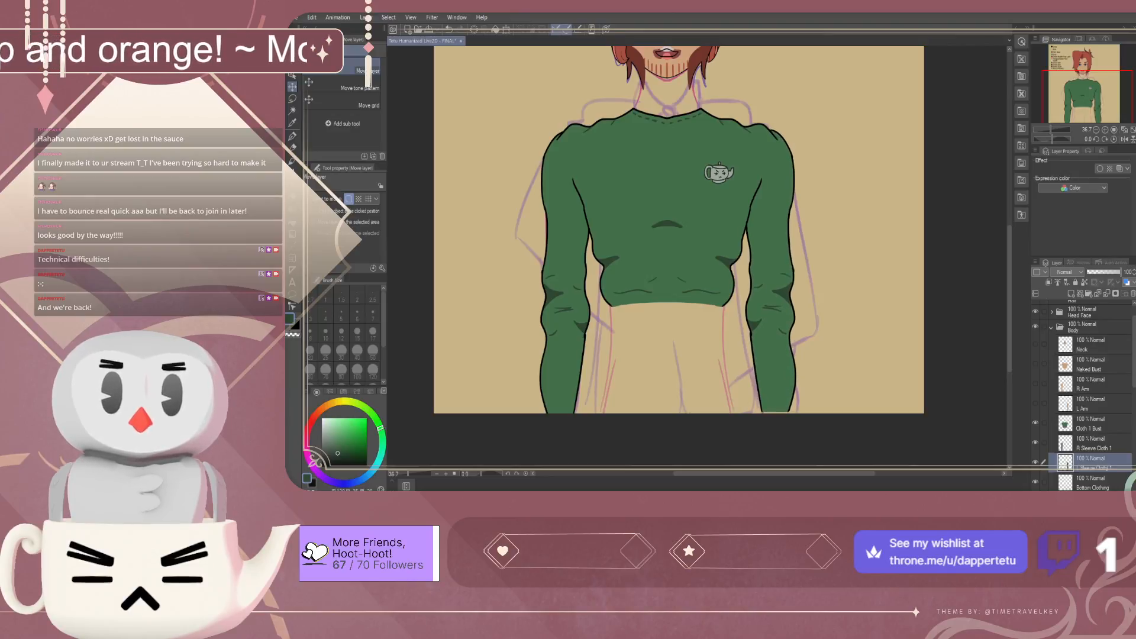
Shift the mirrored sleeve a few small steps back to the left and check how both sleeves match
scroll(770, 402, up, 4)
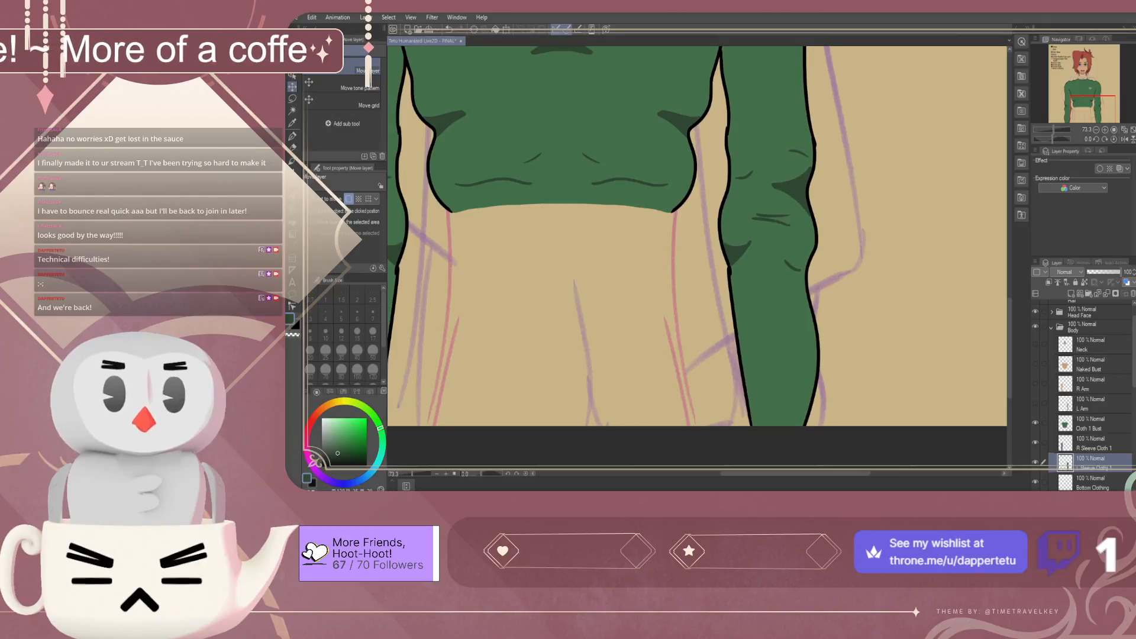
scroll(698, 236, down, 3)
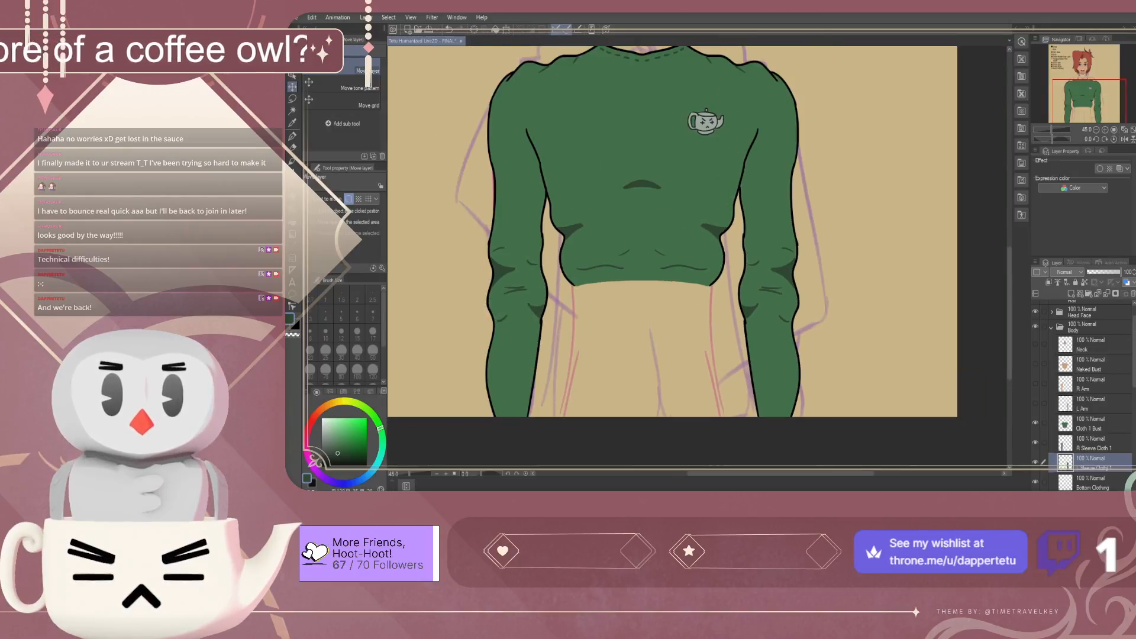
key(Left)
key(Left)
key(Left)
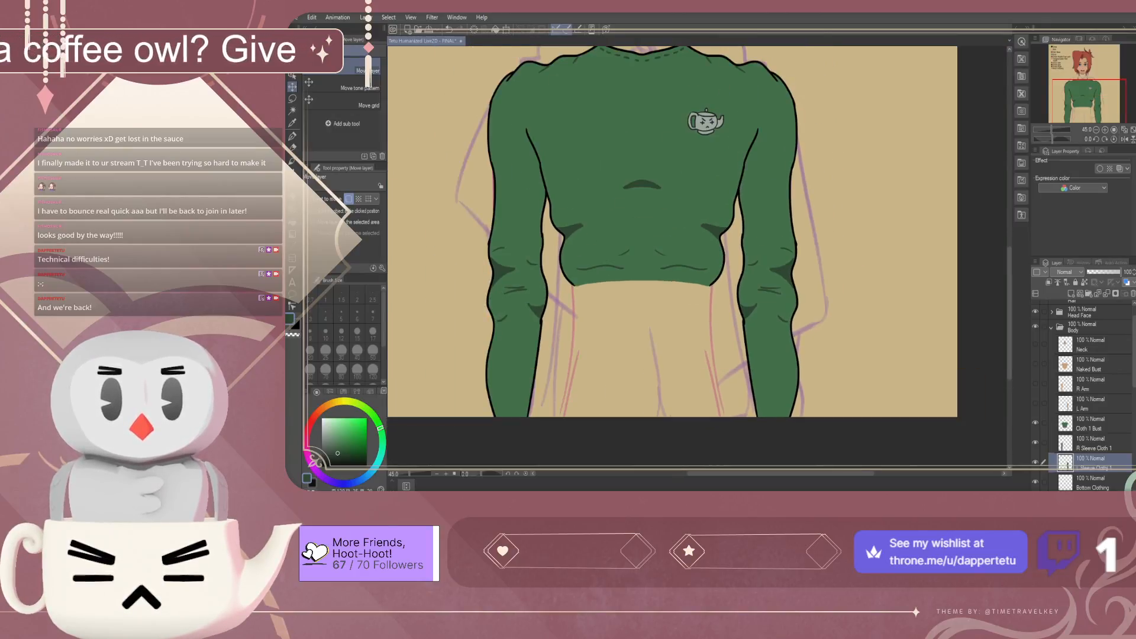
key(Left)
scroll(760, 413, up, 5)
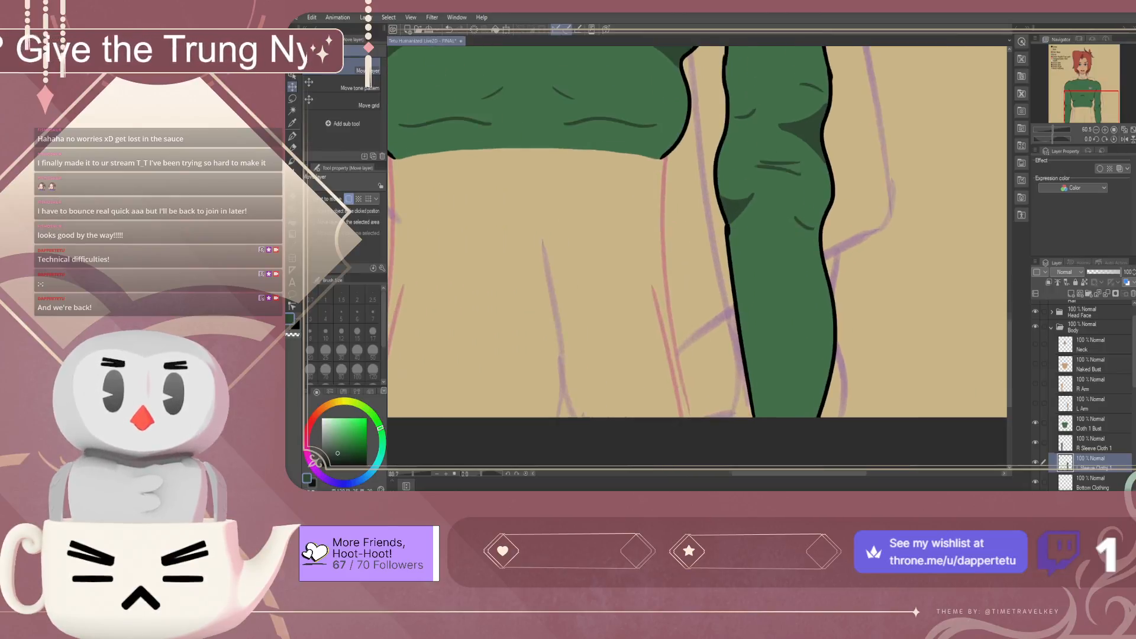
scroll(772, 407, down, 8)
scroll(771, 404, down, 2)
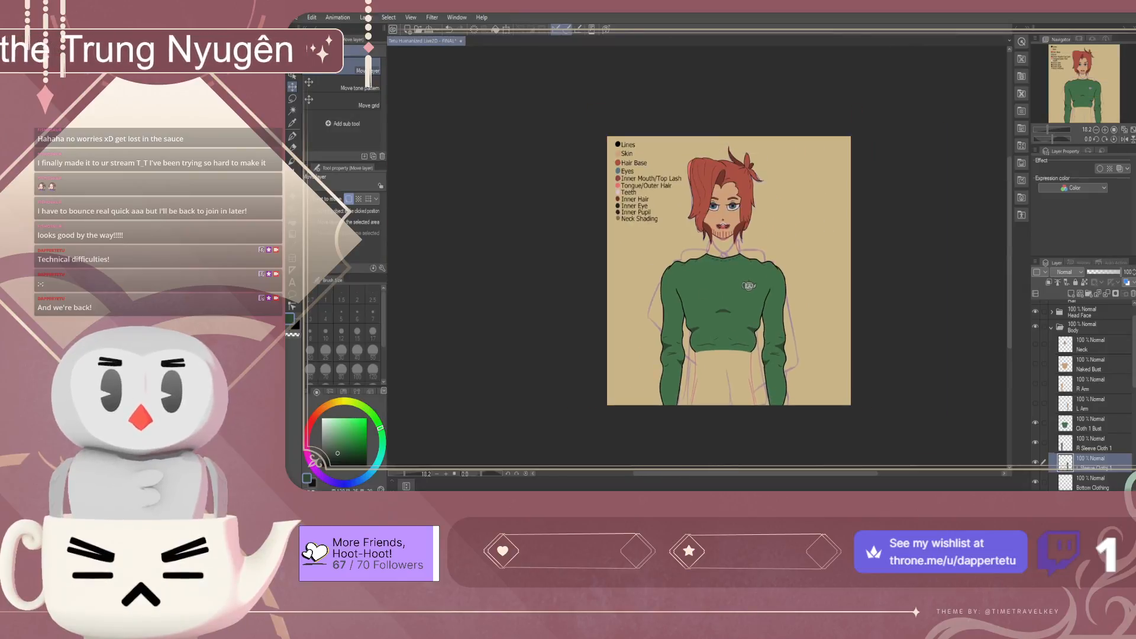
Show the Neck layer, briefly toggle the Naked Bust layer, and check the whole figure with both sleeves
scroll(734, 320, up, 4)
scroll(724, 273, down, 3)
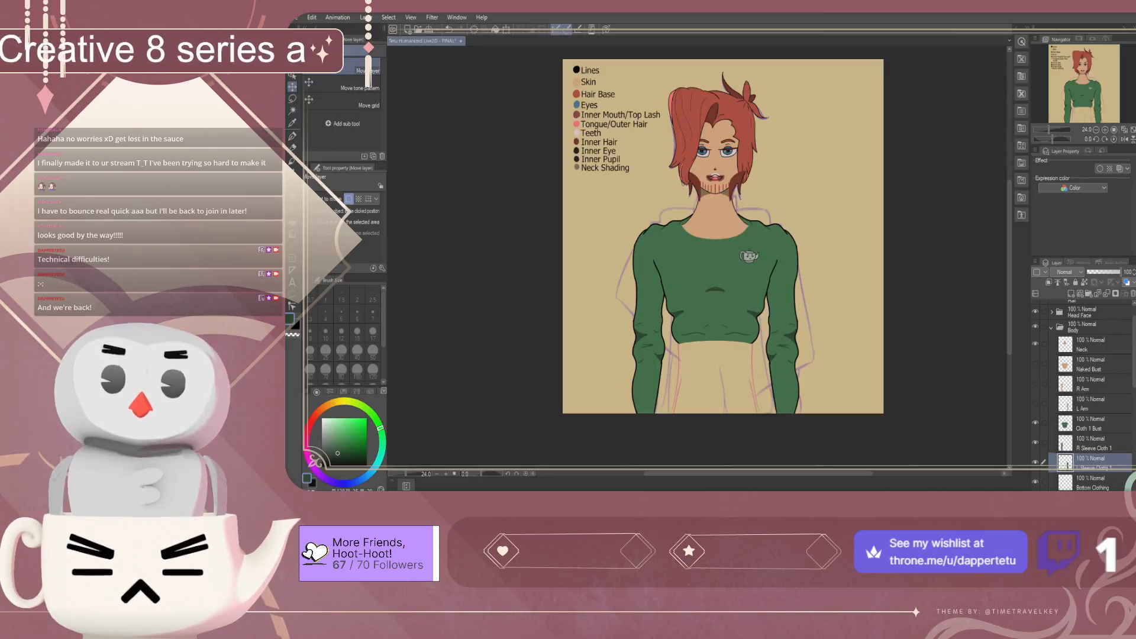
scroll(806, 362, down, 4)
scroll(828, 348, up, 4)
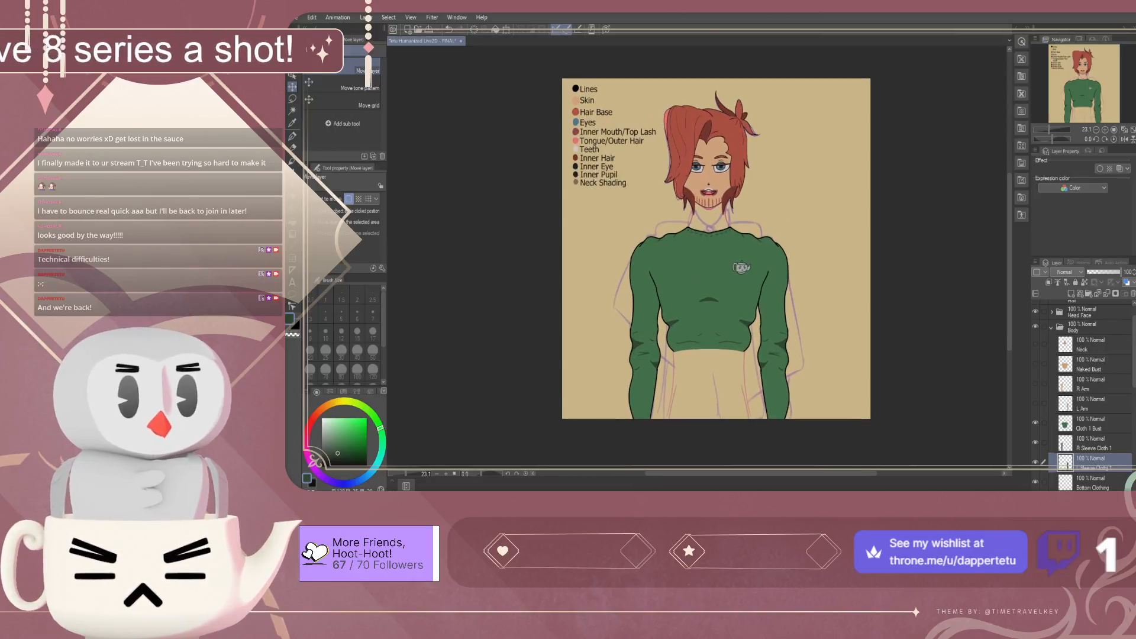
click(1035, 344)
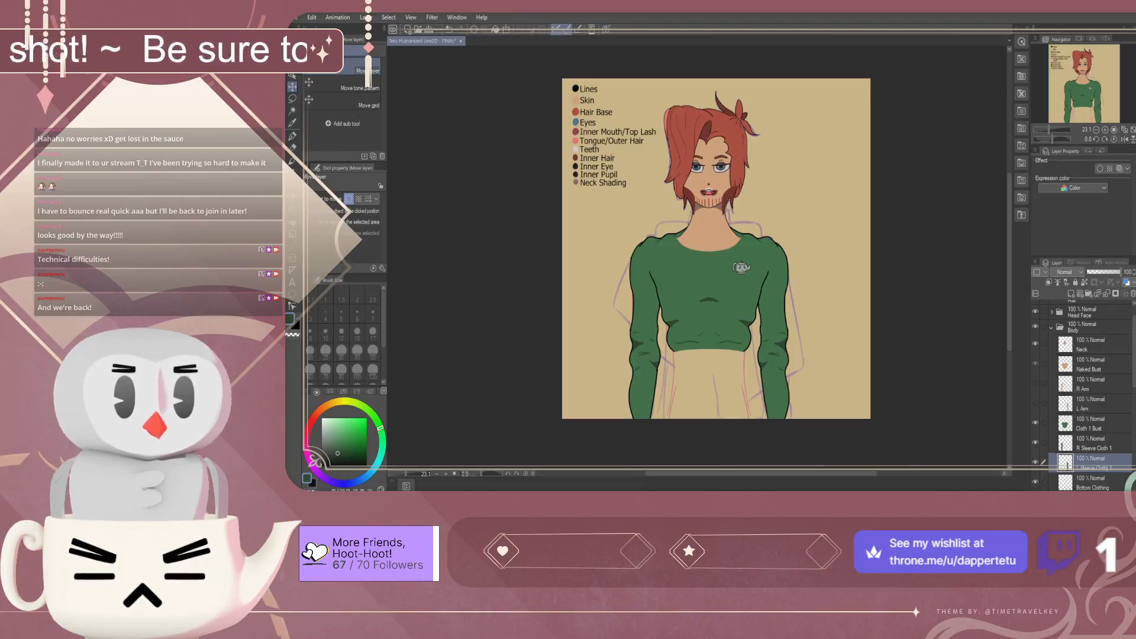
click(1036, 364)
click(1035, 363)
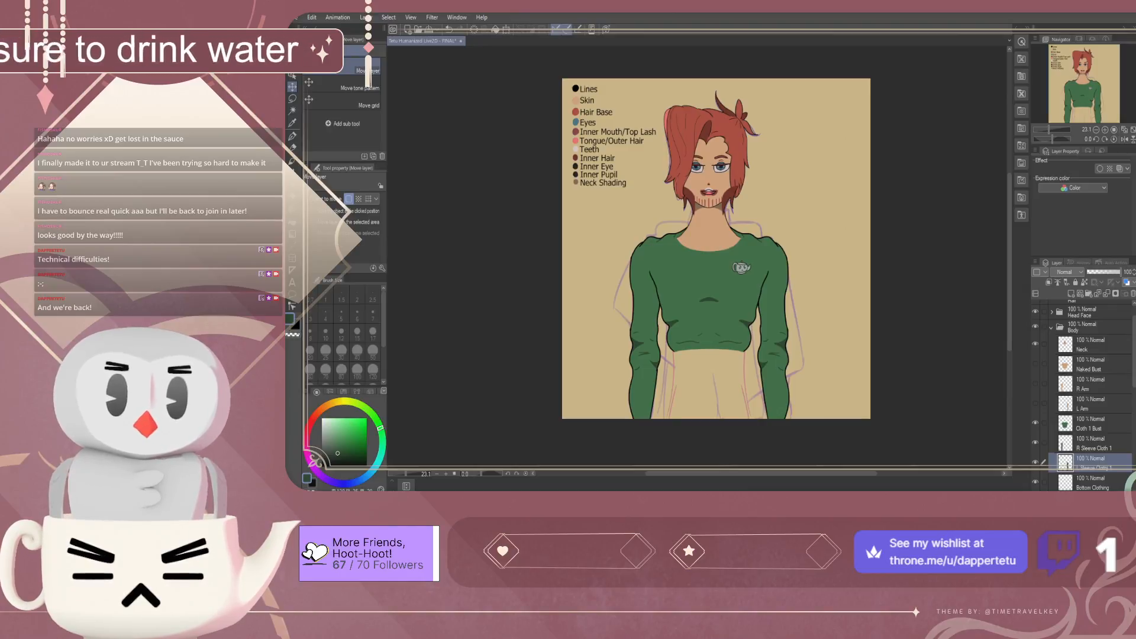
scroll(718, 248, down, 2)
scroll(718, 248, up, 3)
scroll(719, 249, up, 2)
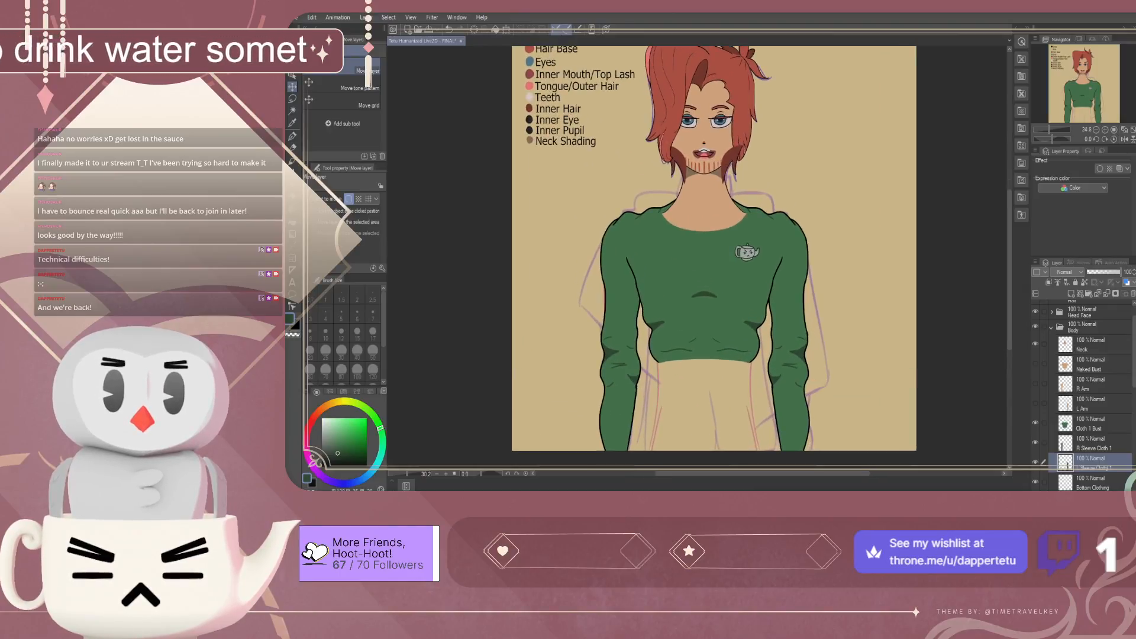
scroll(719, 249, down, 4)
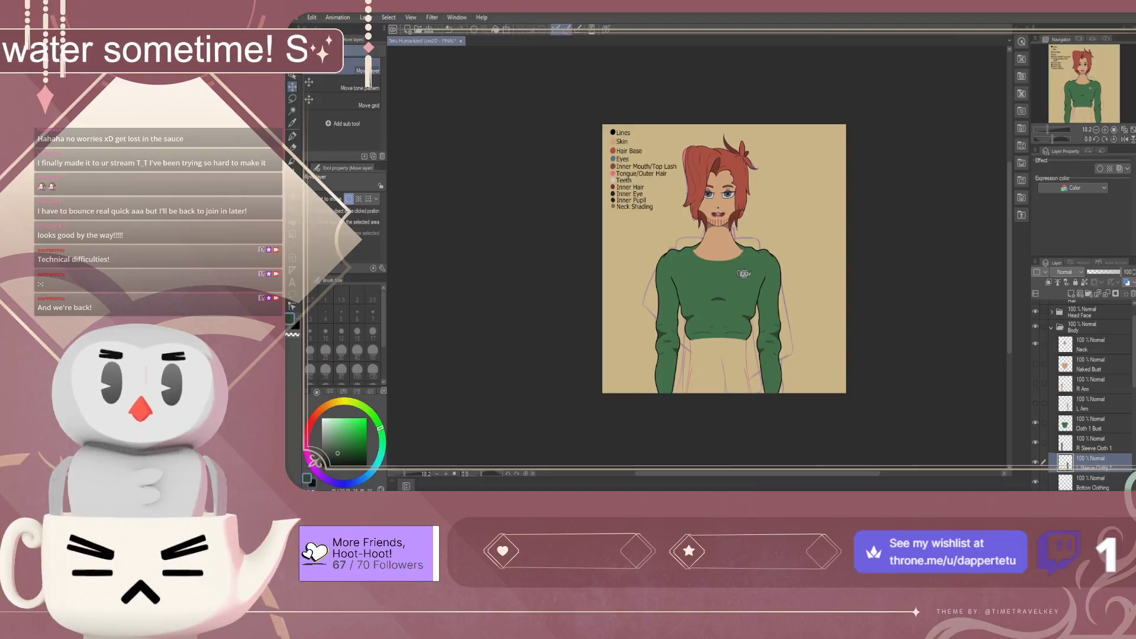
scroll(724, 249, up, 2)
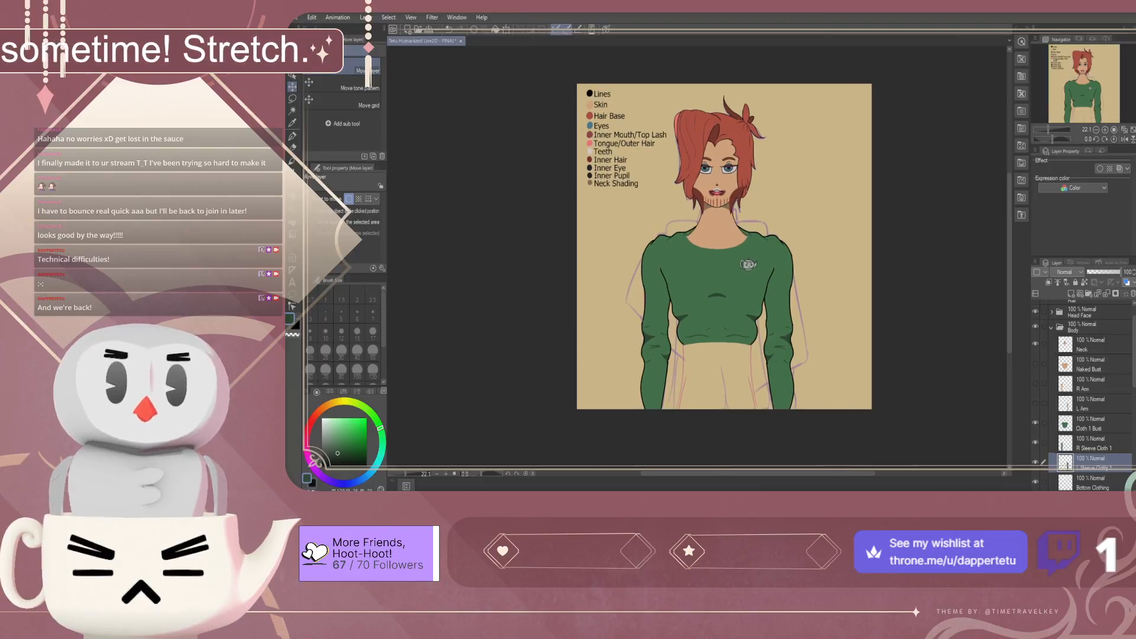
Rename the Bottom Clothing layer as Bottom Cloth 1 and save the file
scroll(1083, 396, down, 3)
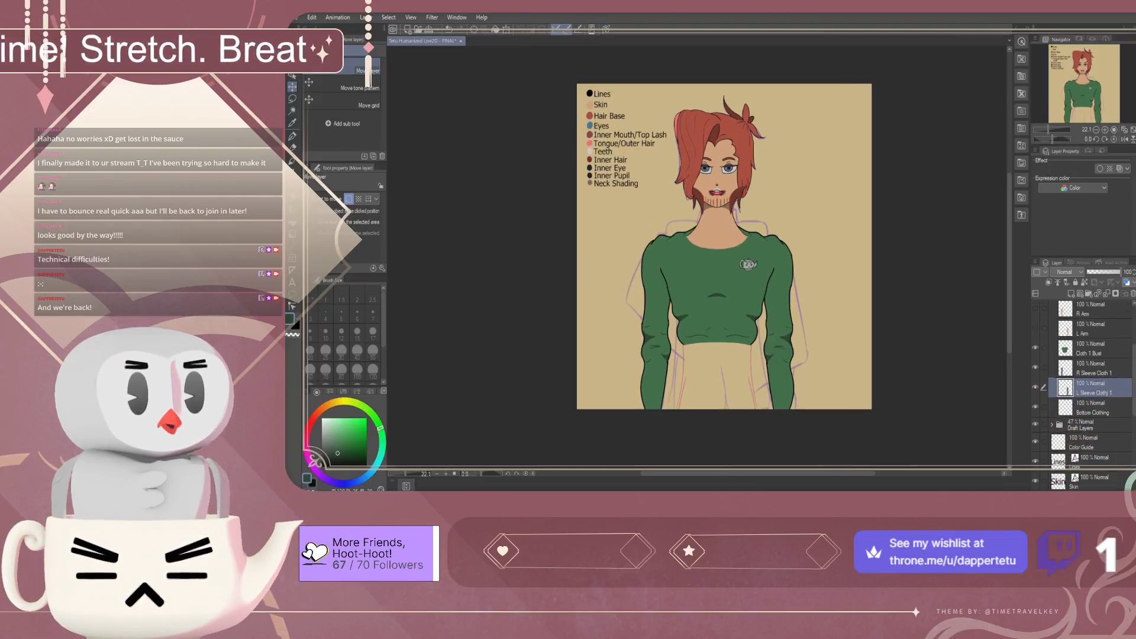
click(1092, 408)
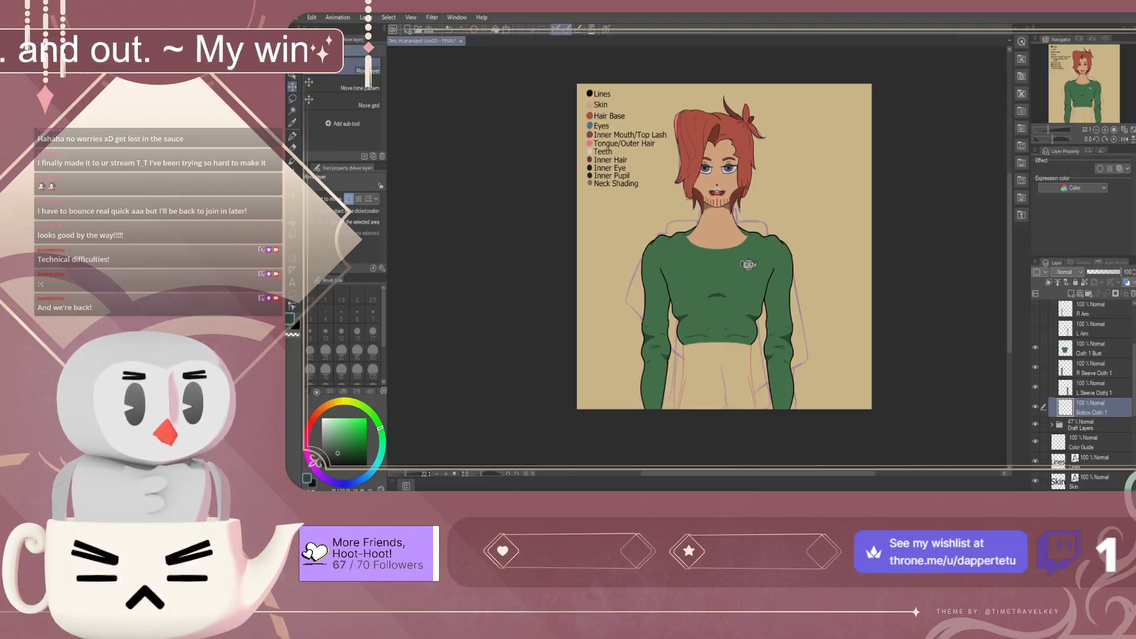
key(ctrl+s)
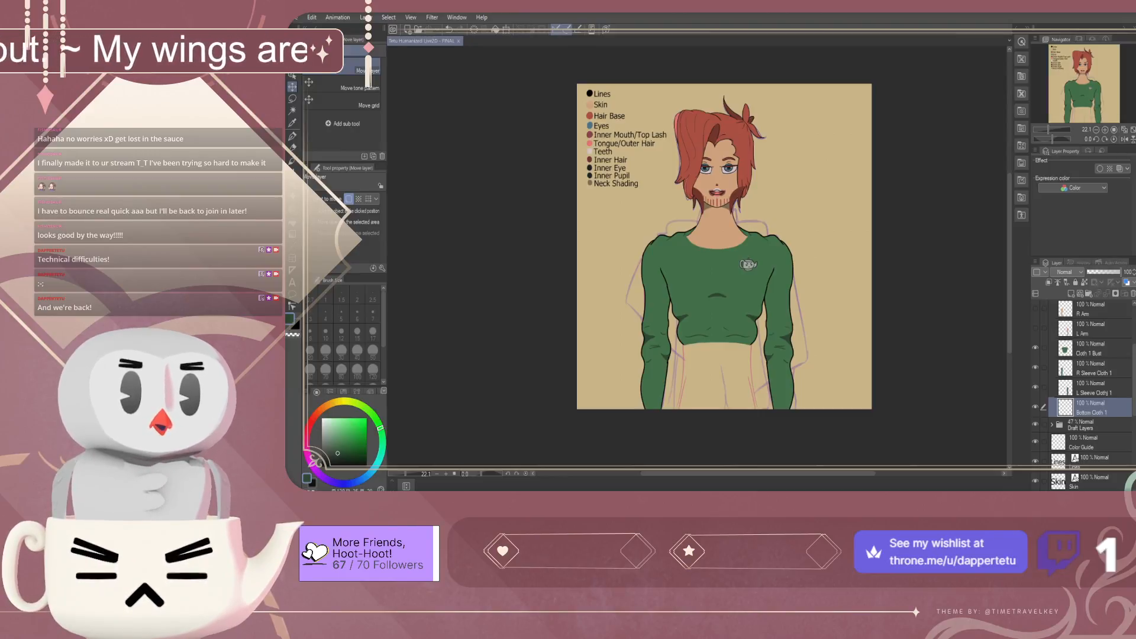
Ready the black Turnip pen and swap the visible clothing sketch in the Draft Layers folder from Clothes Idea 1 Copy to Clothes Idea 2 Copy
key(x)
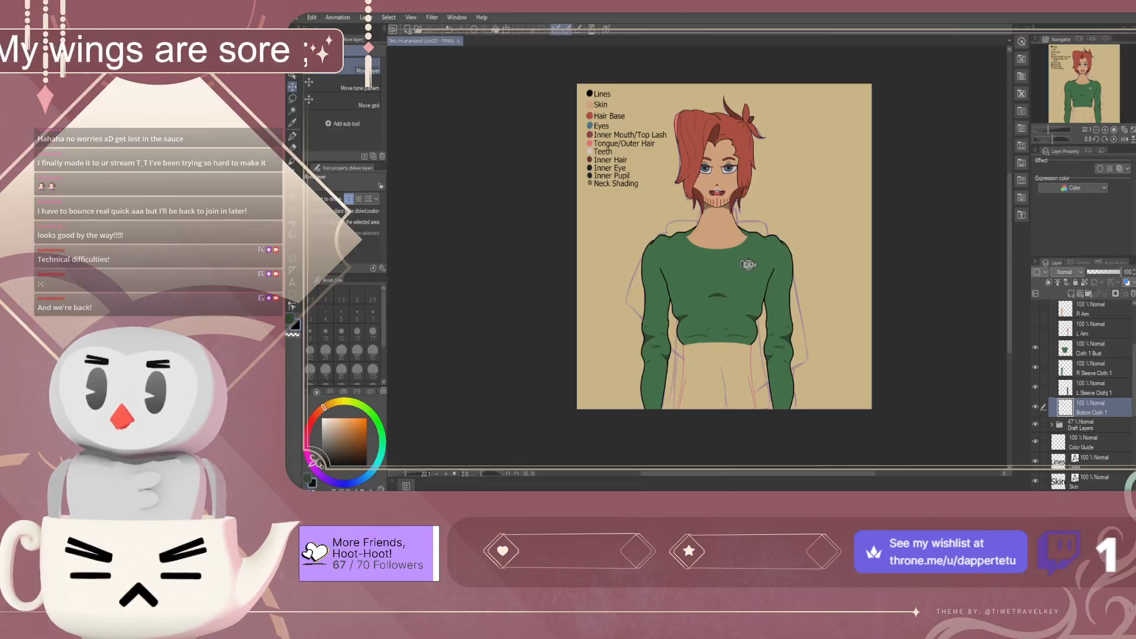
scroll(750, 405, up, 3)
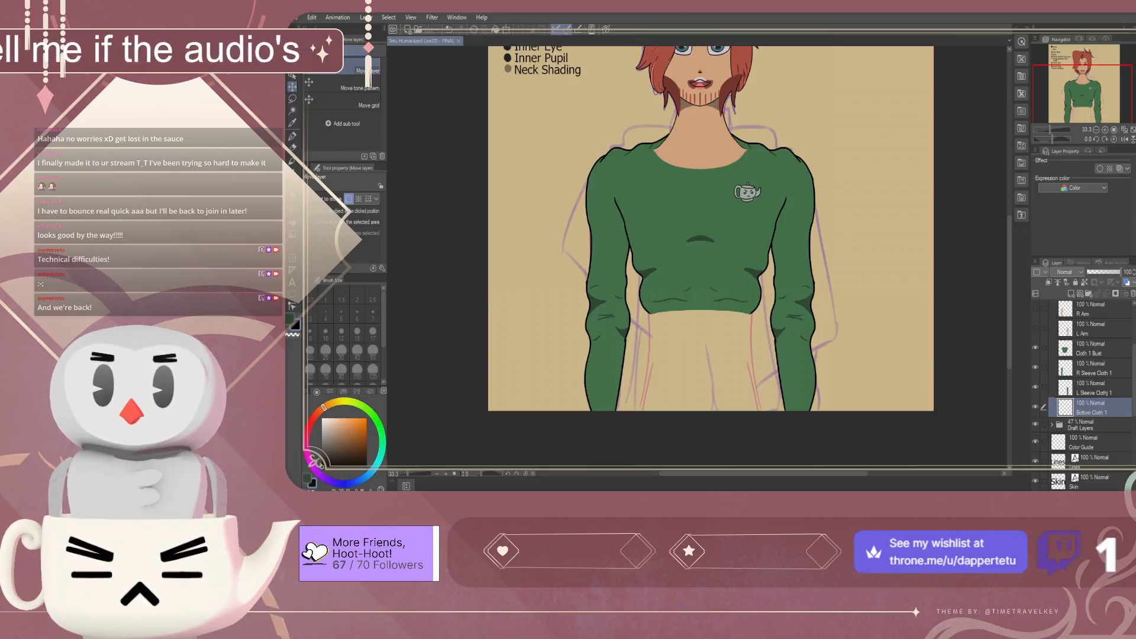
scroll(681, 394, up, 2)
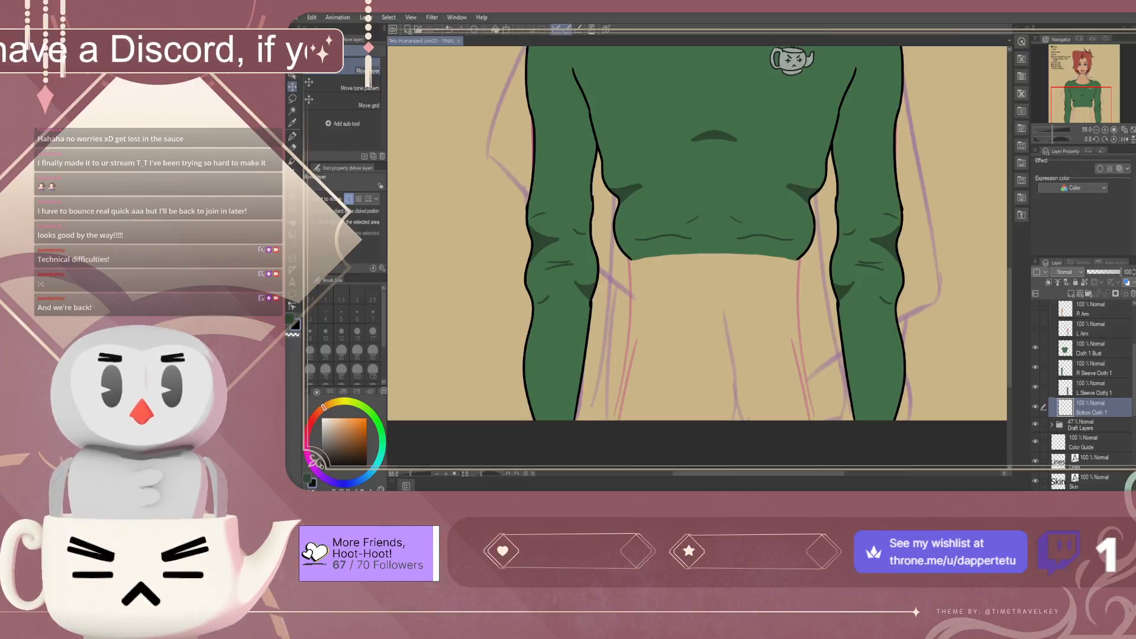
scroll(607, 395, down, 3)
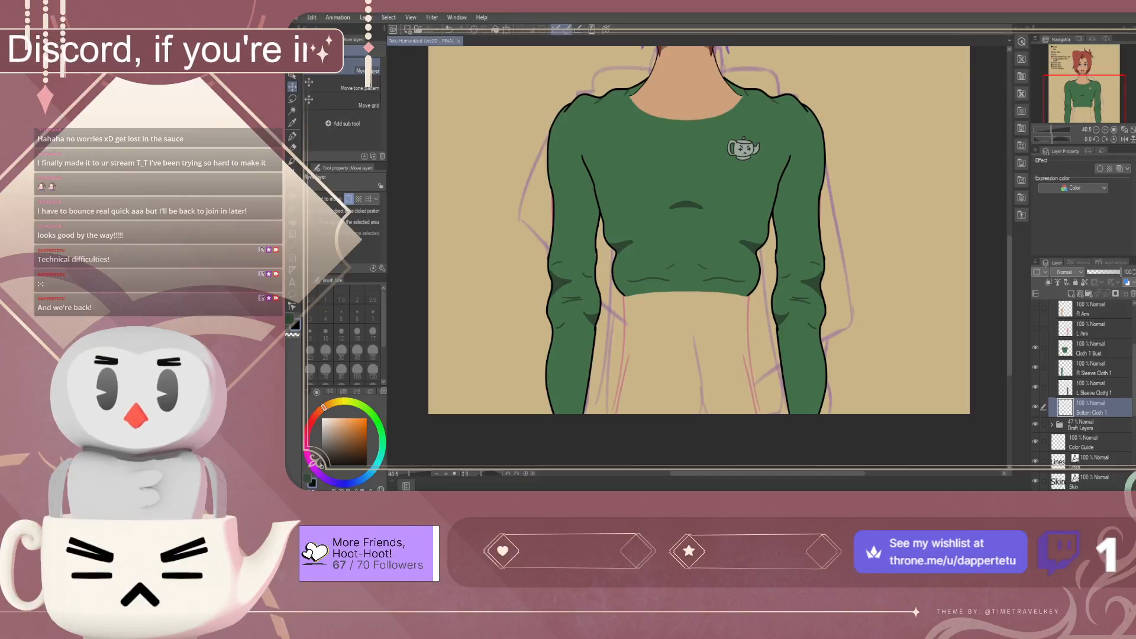
scroll(665, 402, up, 3)
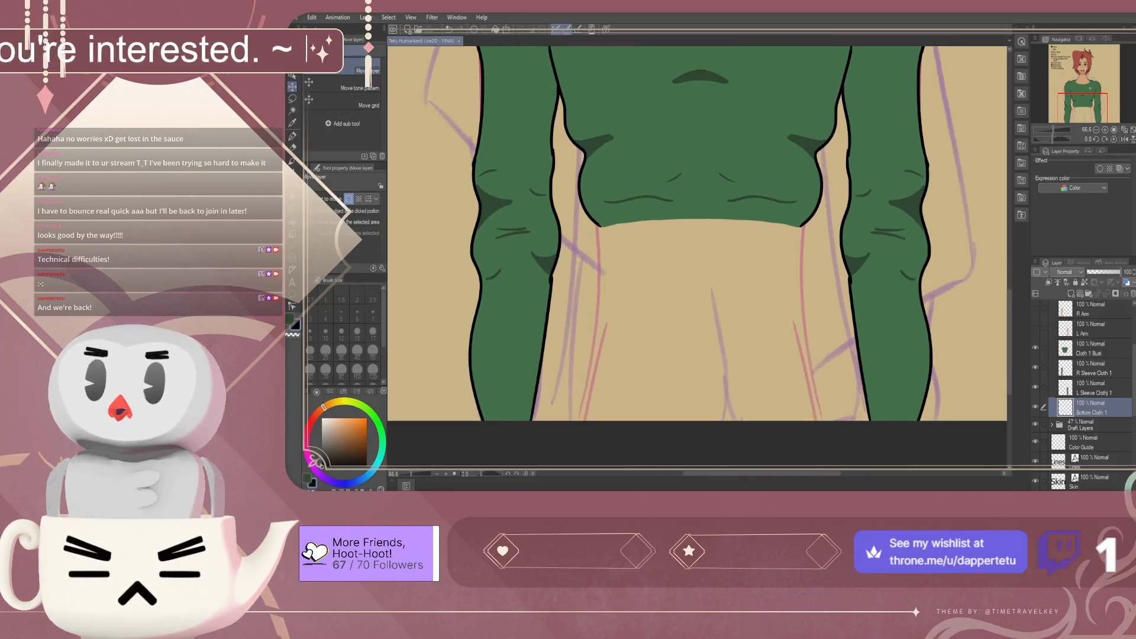
key(p)
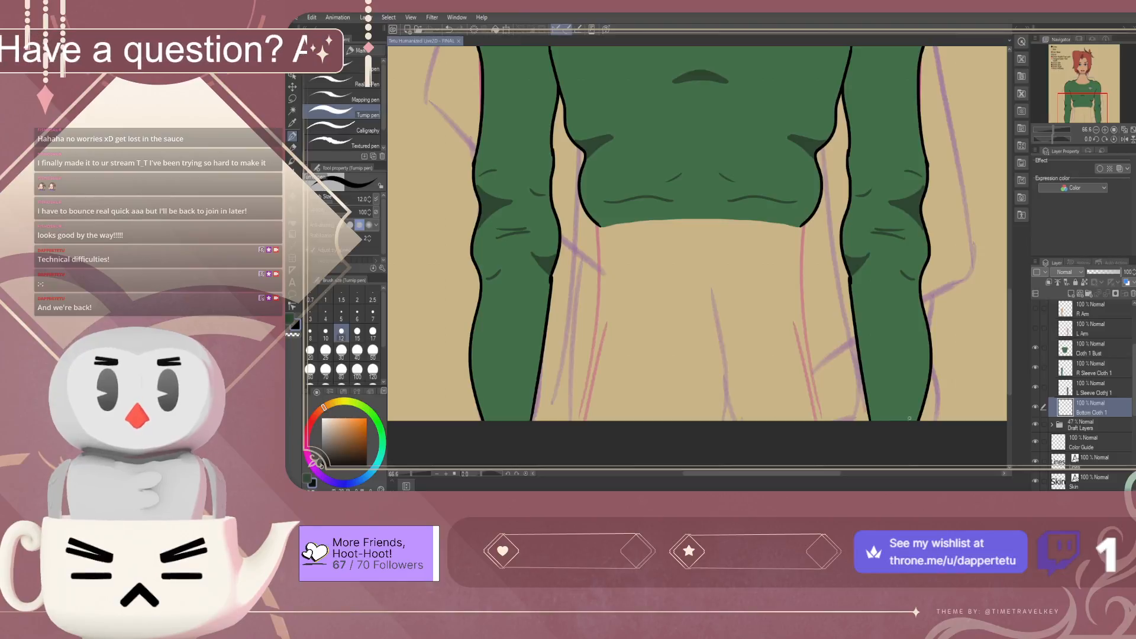
scroll(1088, 393, down, 1)
scroll(1088, 394, down, 5)
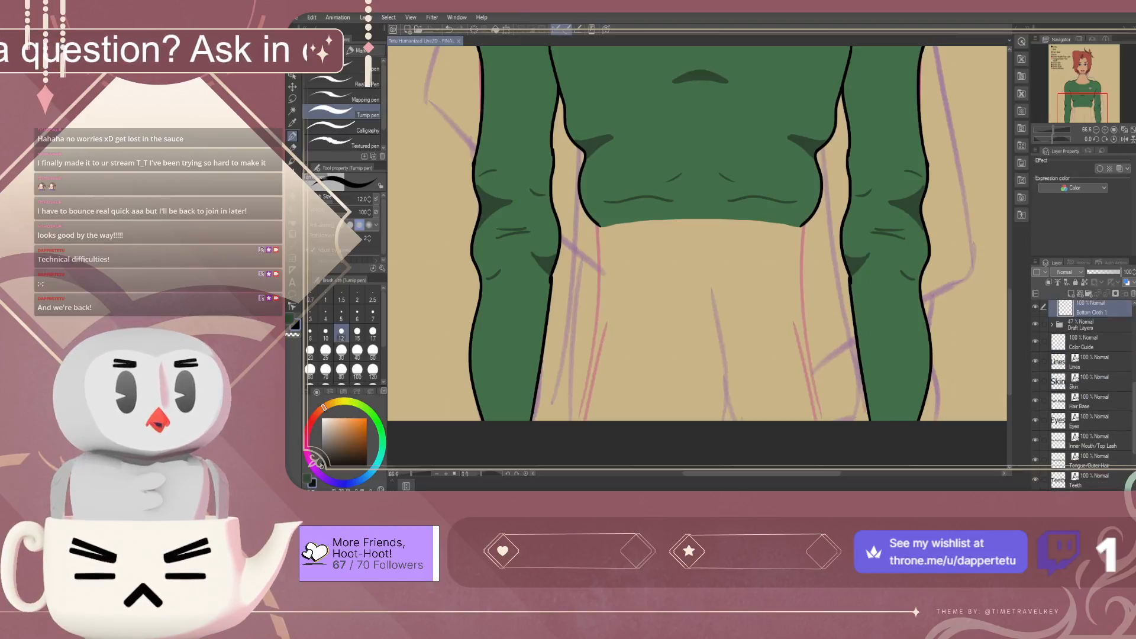
scroll(1088, 394, up, 5)
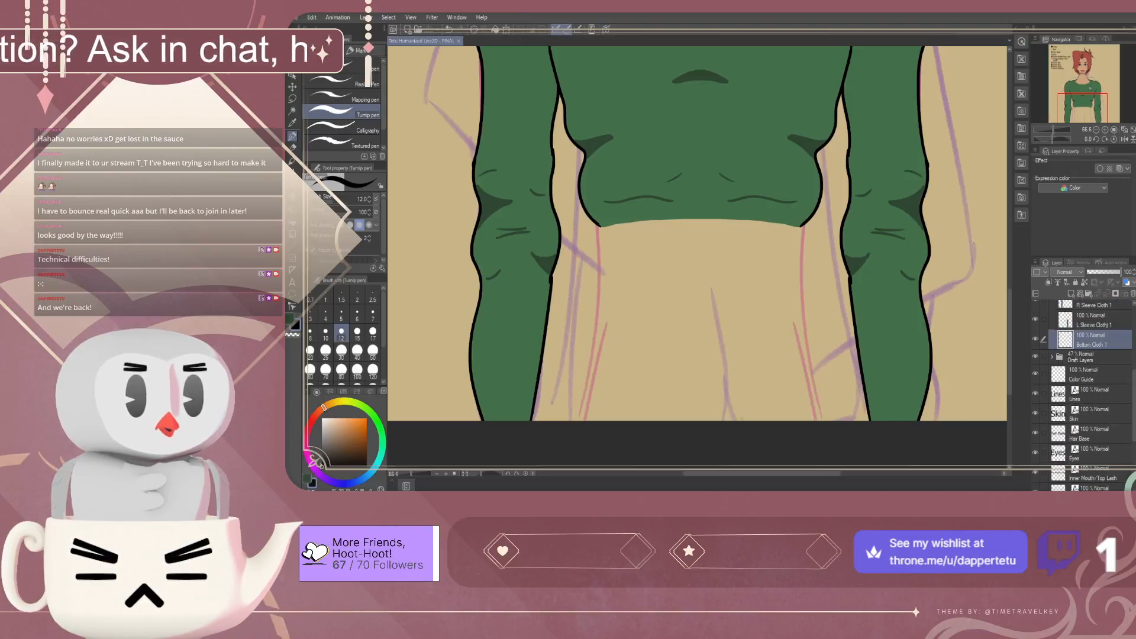
click(1052, 356)
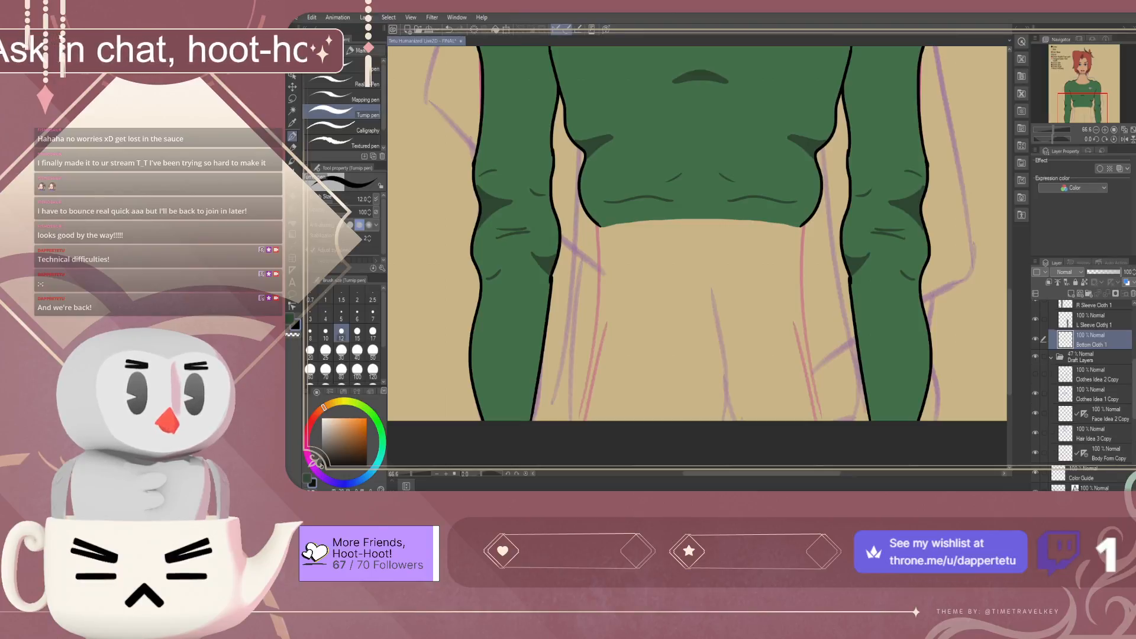
click(1034, 374)
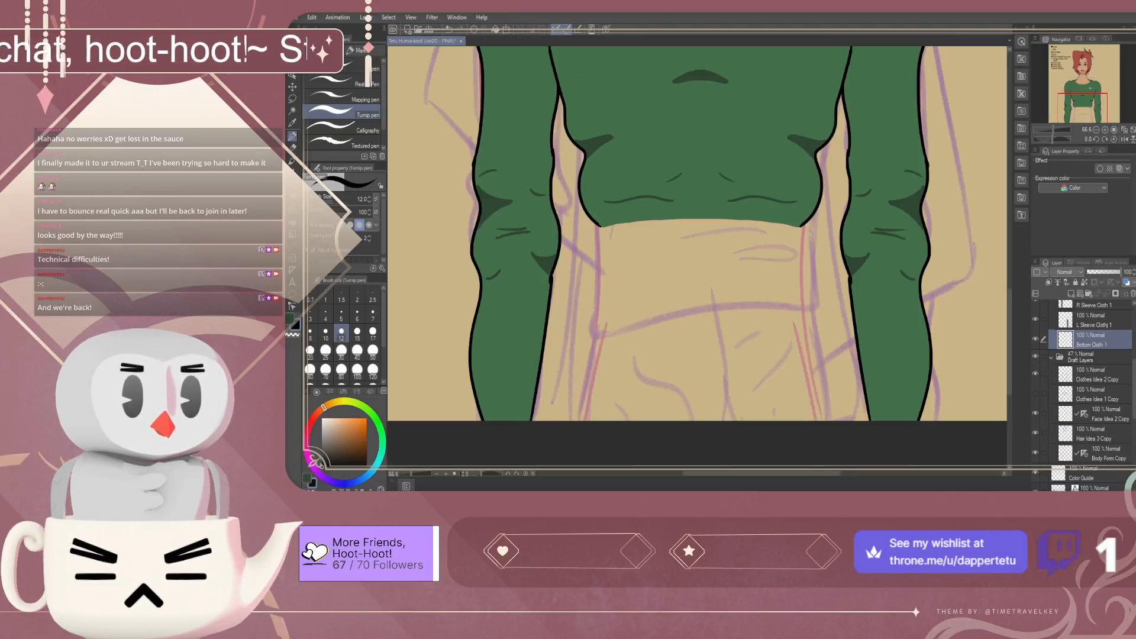
Ink the lower part of the shirt in black on the Bottom Cloth 1 layer, with wavy side edges and a curved hem
scroll(708, 375, down, 4)
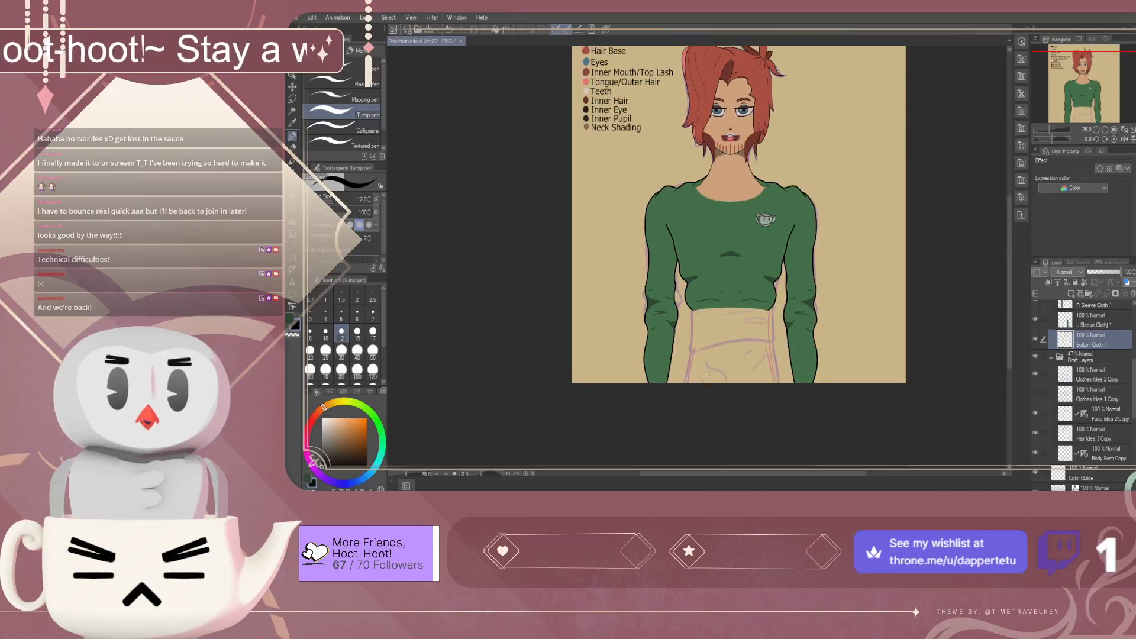
scroll(740, 348, up, 2)
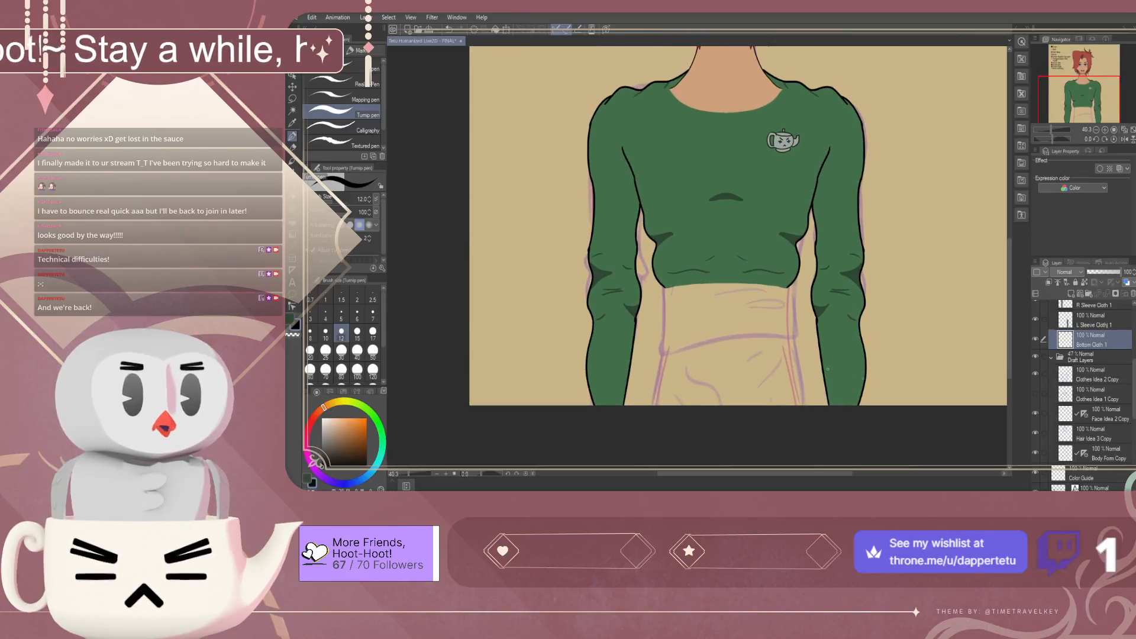
scroll(770, 368, up, 2)
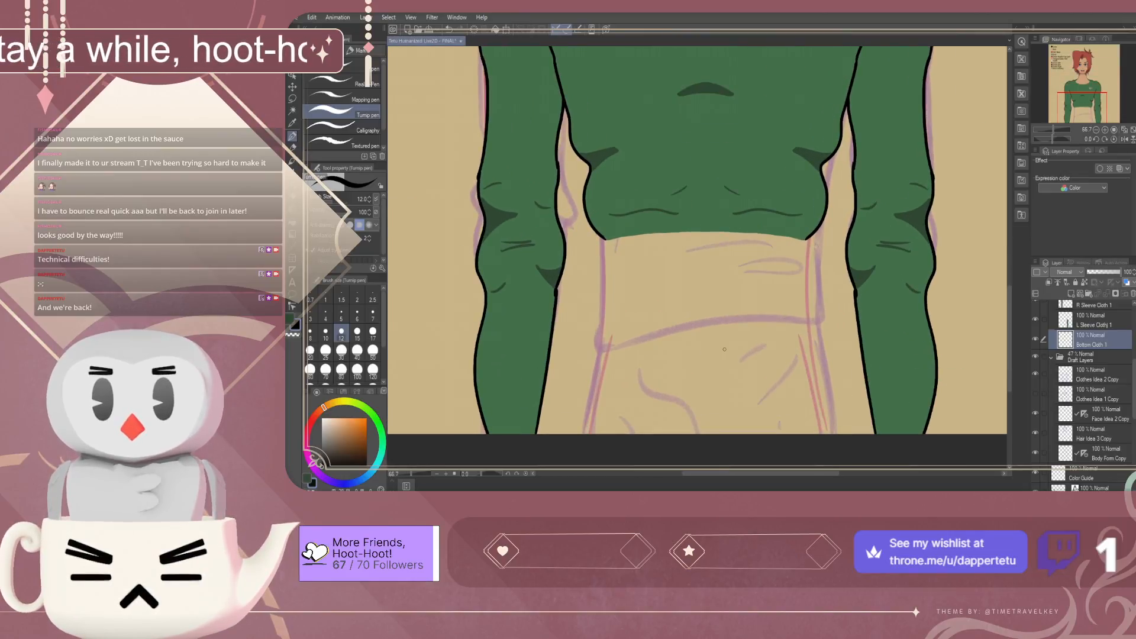
mouse_move(604, 355)
mouse_down()
mouse_move(601, 239)
mouse_move(599, 249)
mouse_up()
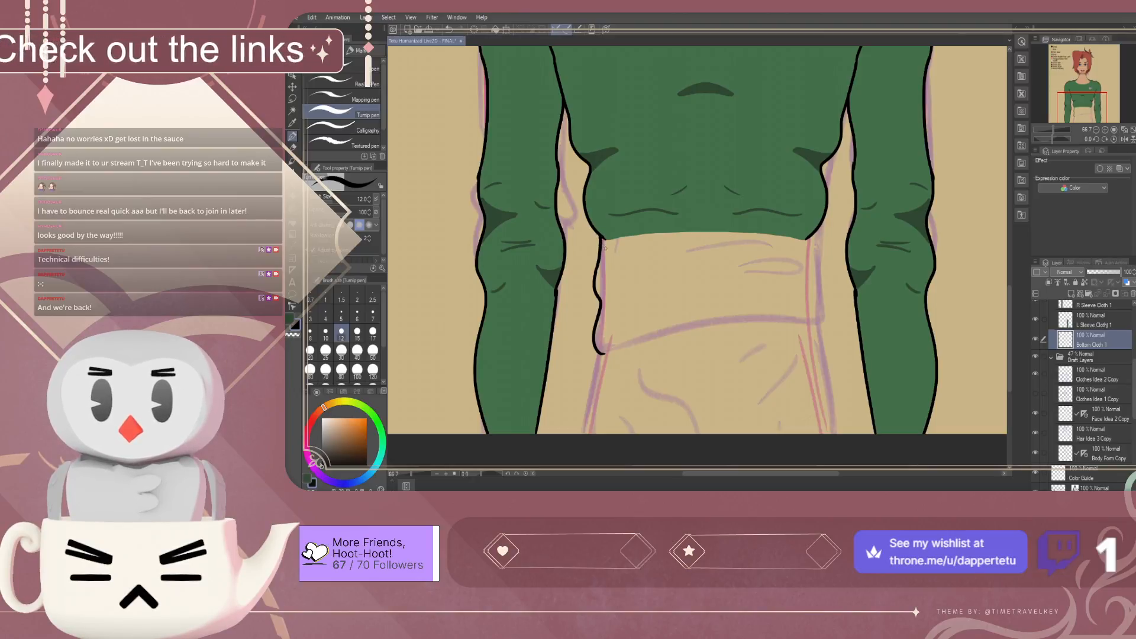
drag(602, 352, 781, 332)
key(ctrl+z)
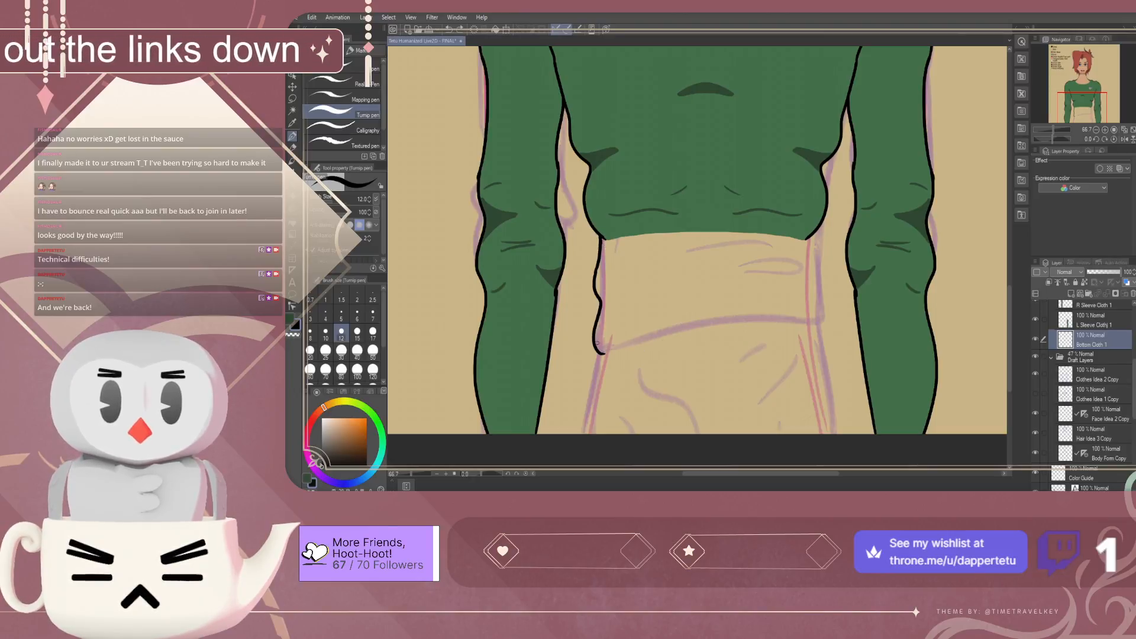
drag(601, 353, 806, 331)
key(ctrl+z)
mouse_move(597, 354)
mouse_down()
mouse_move(808, 332)
mouse_move(816, 245)
mouse_up()
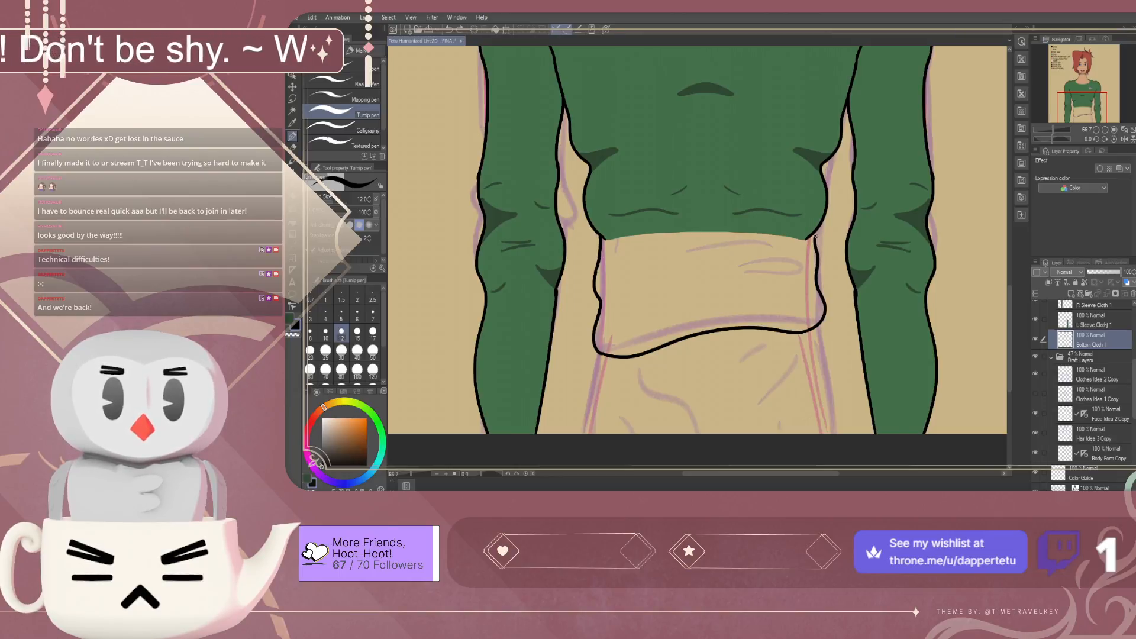
drag(815, 232, 817, 248)
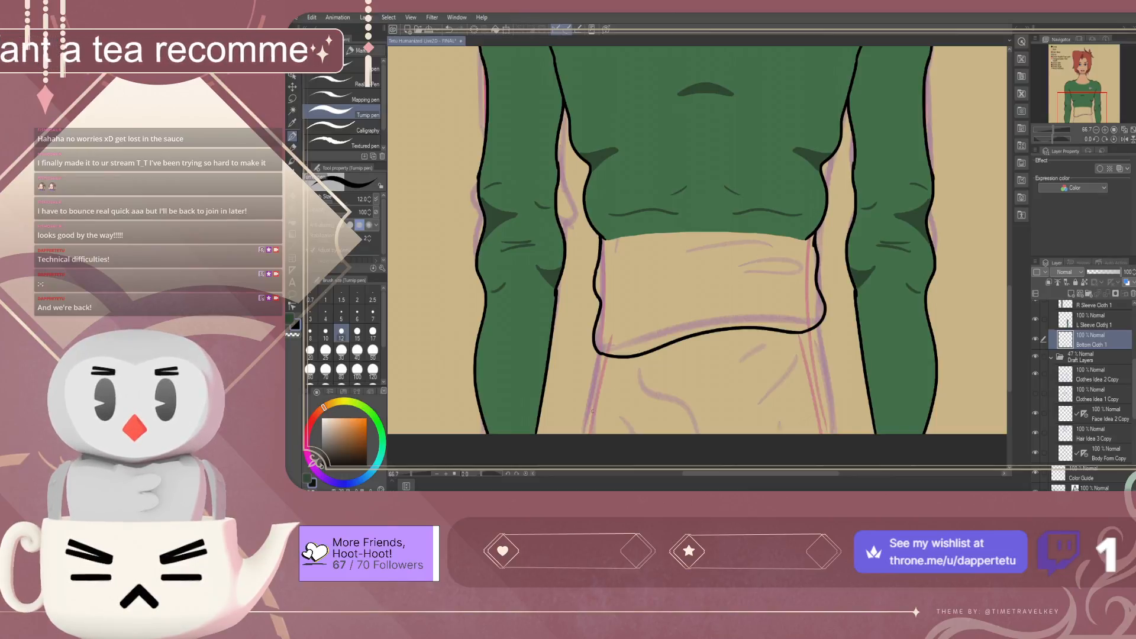
Ink both outer side lines of the trousers from the shirt hem down to the canvas edge, redrawing strokes until they look smooth
drag(585, 434, 596, 377)
key(ctrl+z)
drag(590, 434, 598, 349)
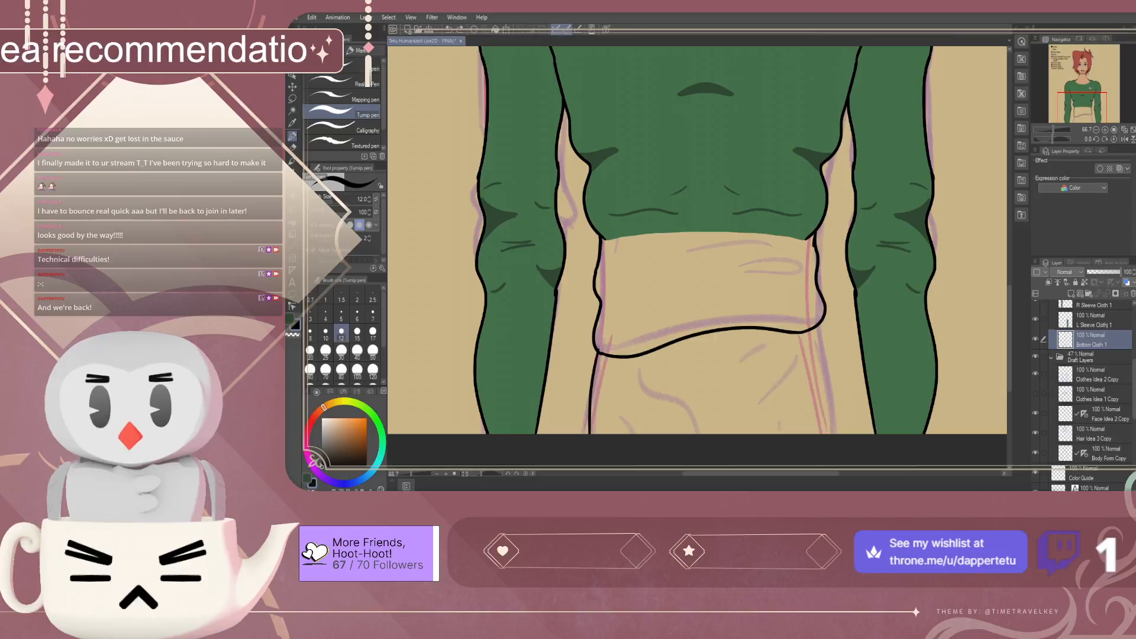
key(ctrl+z)
drag(586, 434, 597, 372)
key(ctrl+z)
drag(591, 435, 598, 374)
key(ctrl+z)
mouse_move(589, 434)
mouse_down()
mouse_move(601, 347)
mouse_move(601, 374)
mouse_up()
drag(820, 326, 836, 435)
key(ctrl+z)
drag(820, 324, 834, 437)
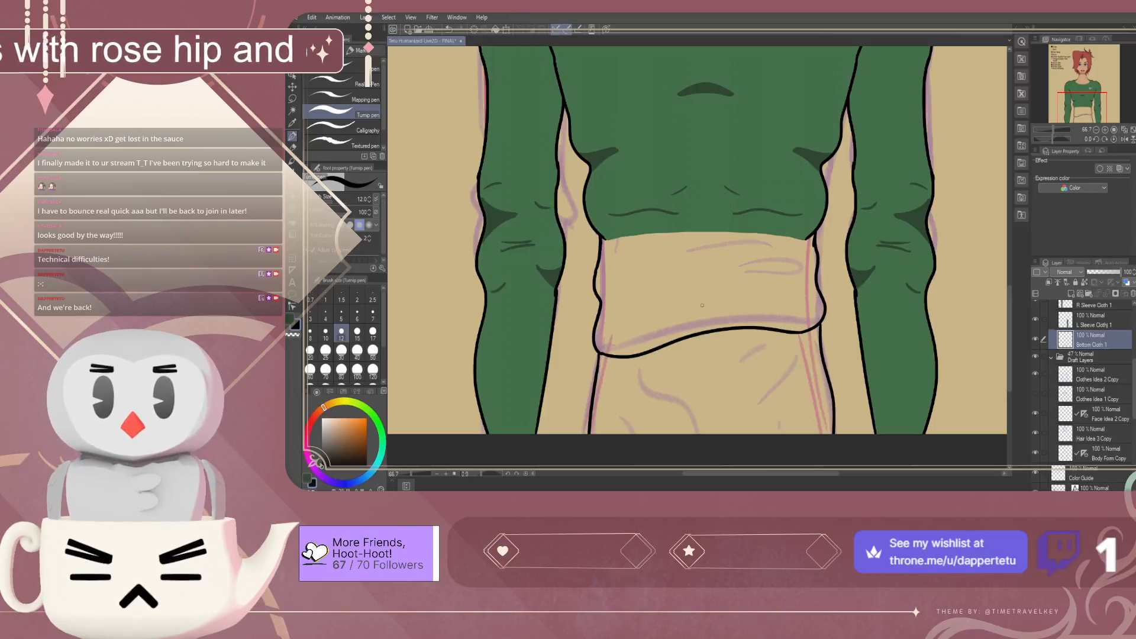
Pick up the shirt's green, hide the Cloth 1 Bust layer, and draw a curved green line closing the top of the lower shirt
alt+click(690, 217)
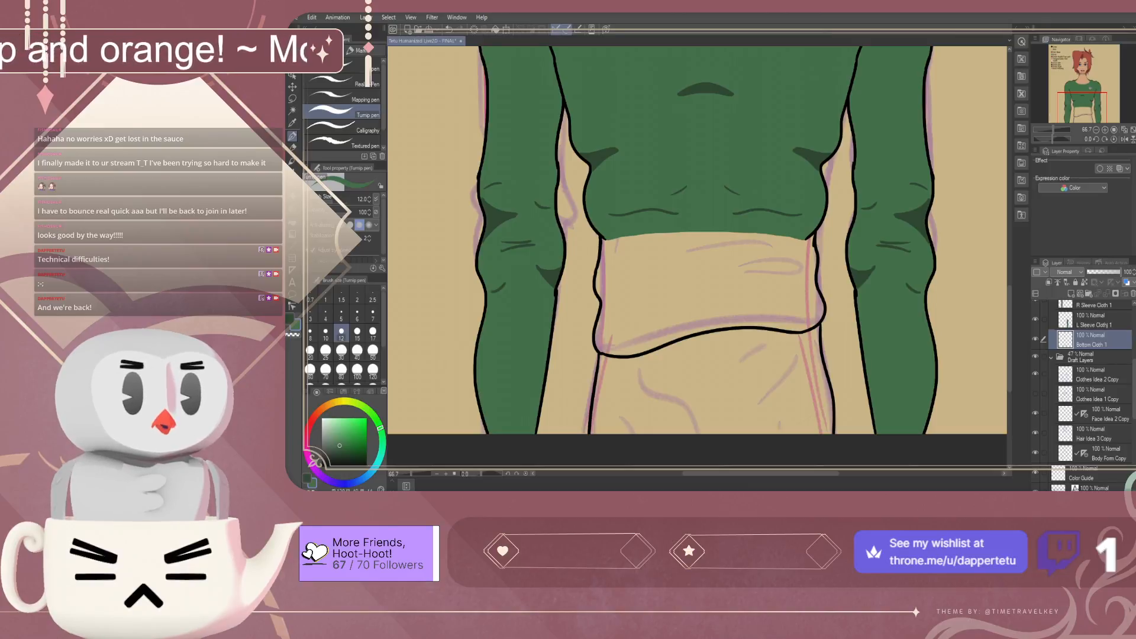
scroll(1088, 378, up, 3)
click(1035, 343)
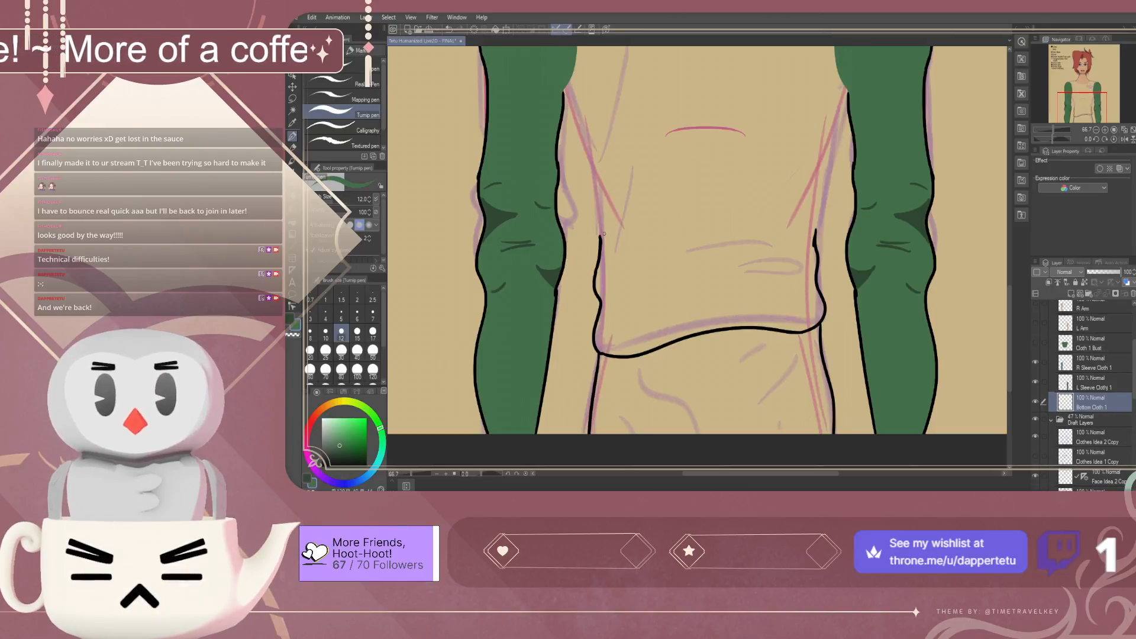
drag(600, 236, 762, 228)
key(ctrl+z)
mouse_move(600, 236)
mouse_down()
mouse_move(643, 218)
mouse_move(814, 226)
mouse_up()
key(ctrl+z)
key(ctrl+z)
key(ctrl+z)
key(ctrl+z)
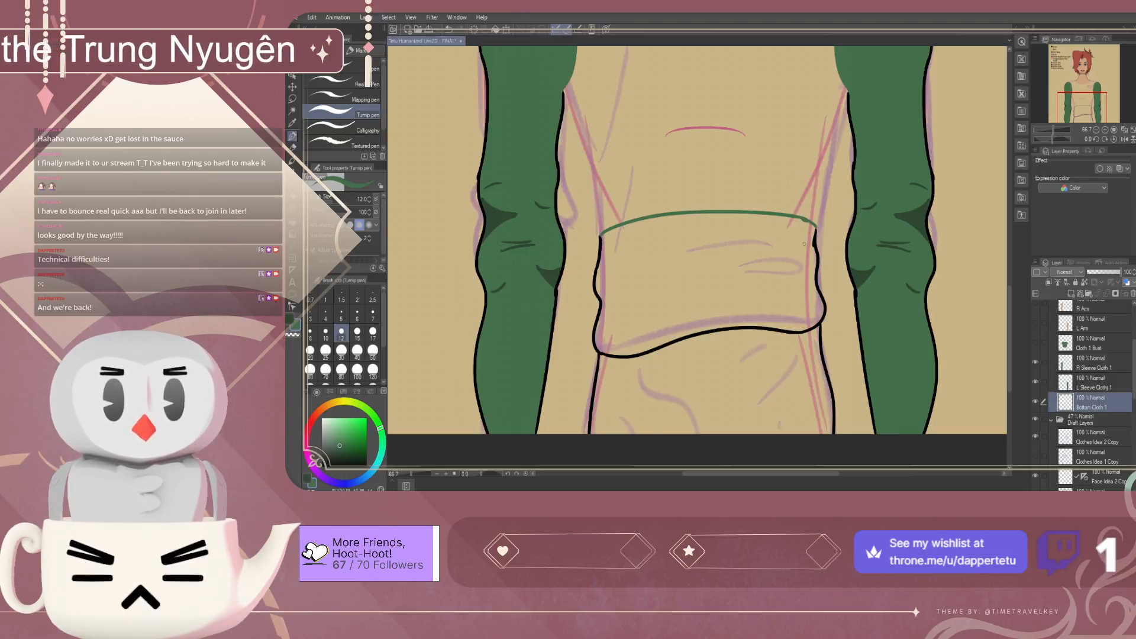
Fill the lower shirt with the shirt green and the trousers with an olive green
key(g)
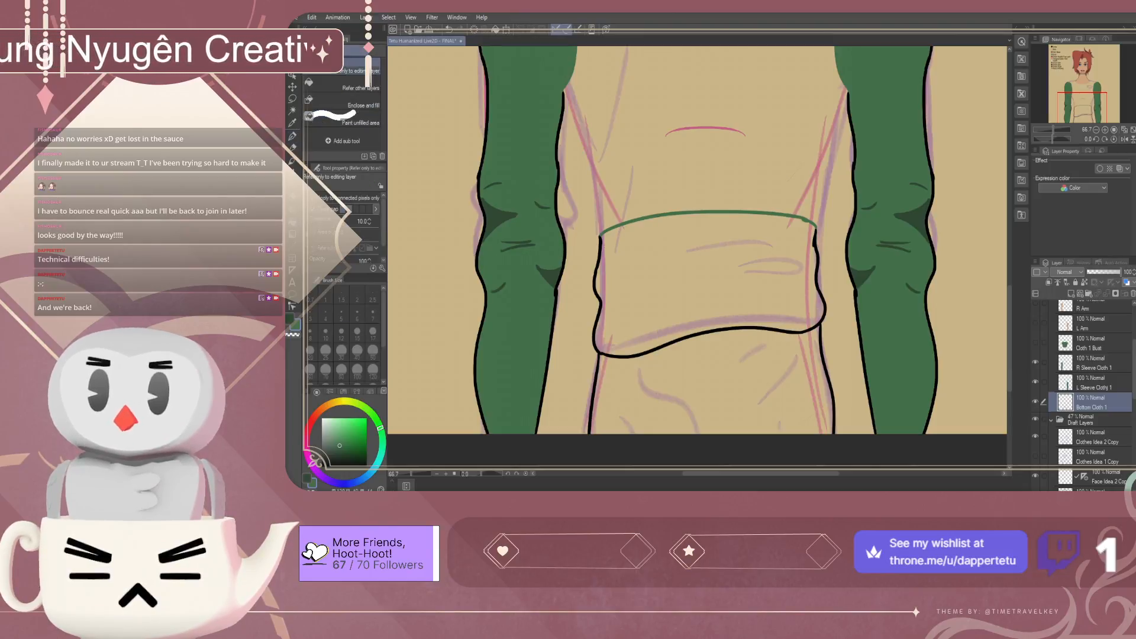
click(710, 278)
drag(380, 427, 350, 401)
click(340, 441)
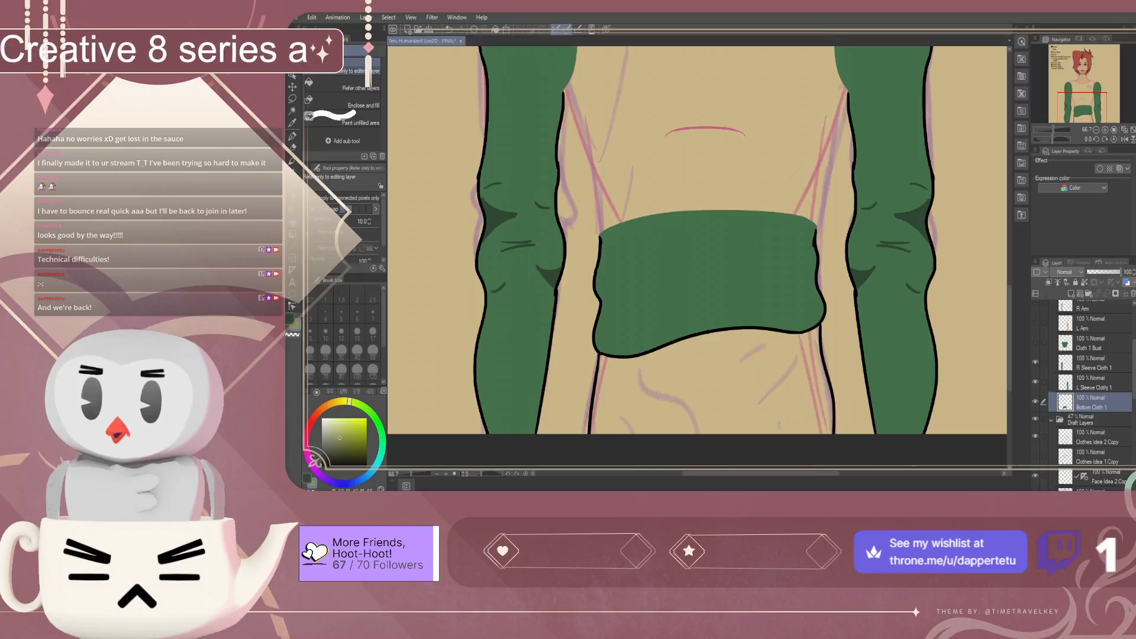
click(712, 387)
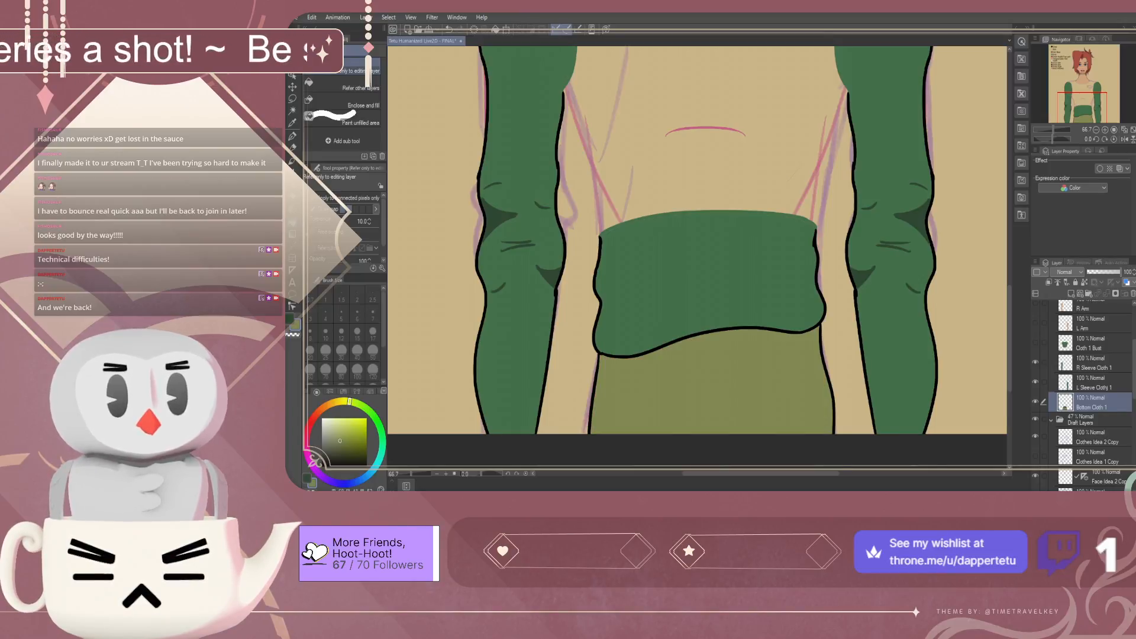
Show the Cloth 1 Bust layer and draw small dark green fold lines along both sides of the lower shirt
alt+click(550, 276)
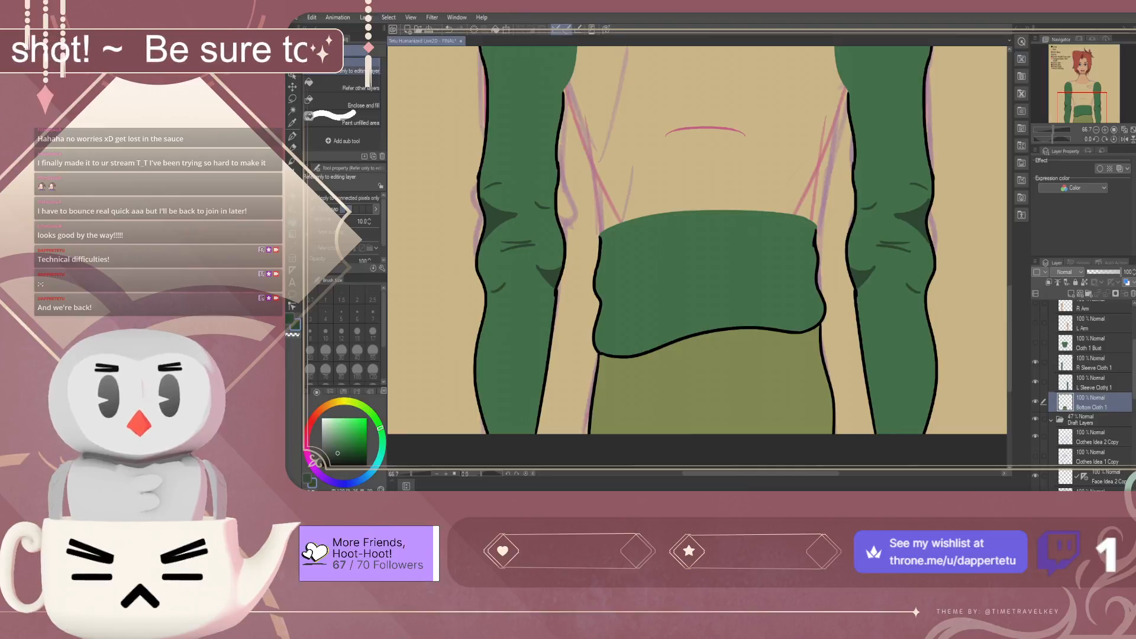
click(293, 136)
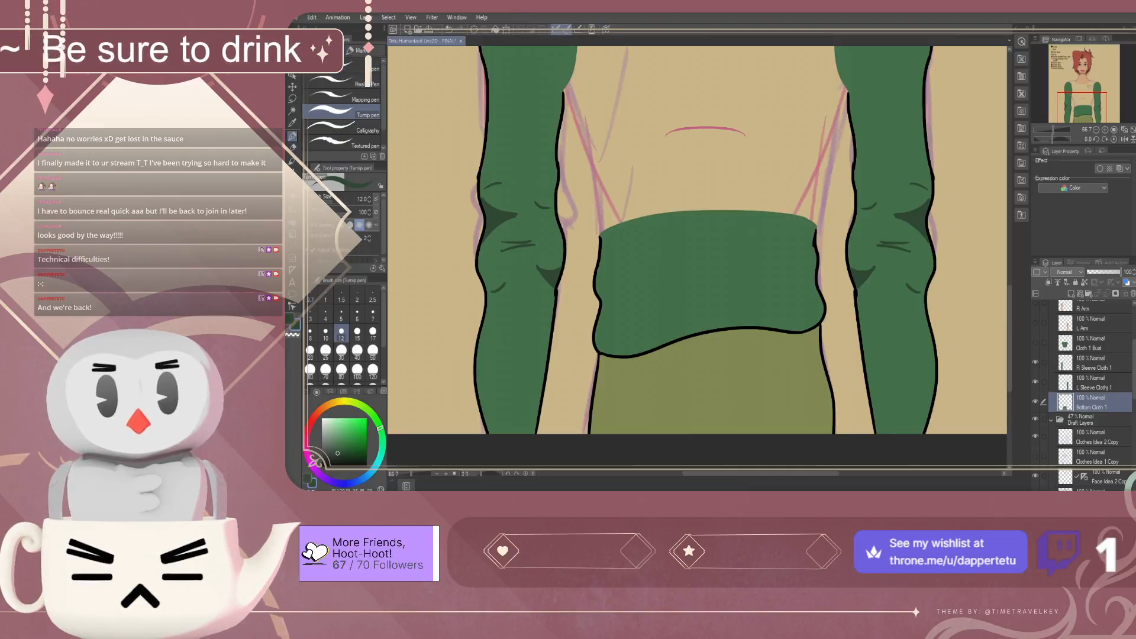
click(1035, 342)
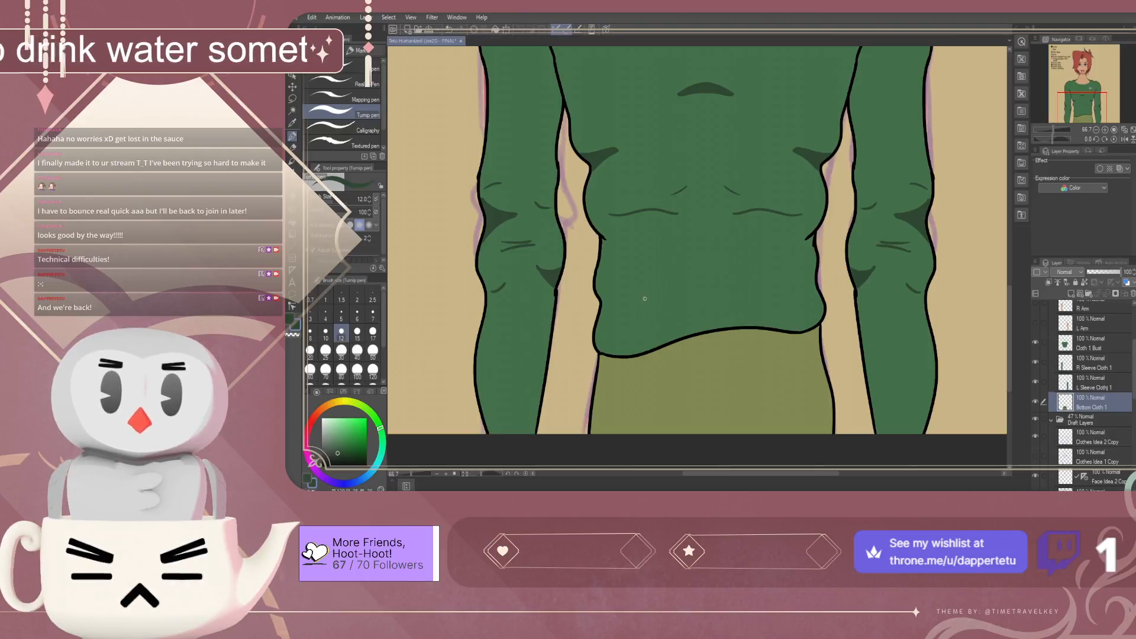
mouse_move(604, 300)
mouse_down()
mouse_move(630, 303)
mouse_move(619, 305)
mouse_up()
key(ctrl+z)
key(ctrl+z)
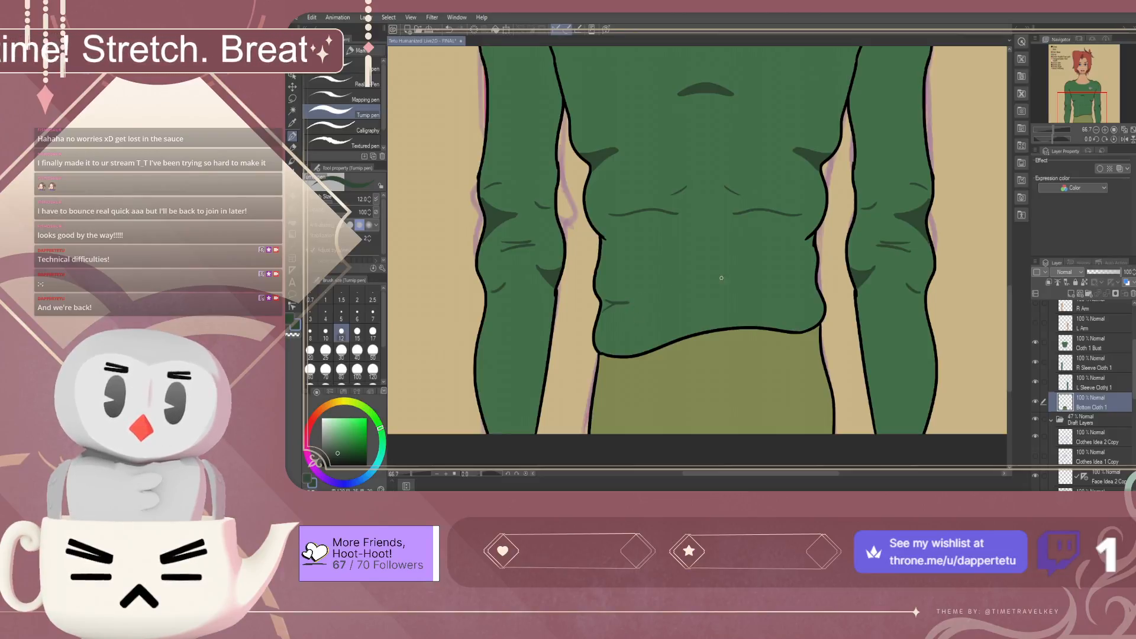
drag(816, 267, 809, 287)
drag(815, 238, 808, 251)
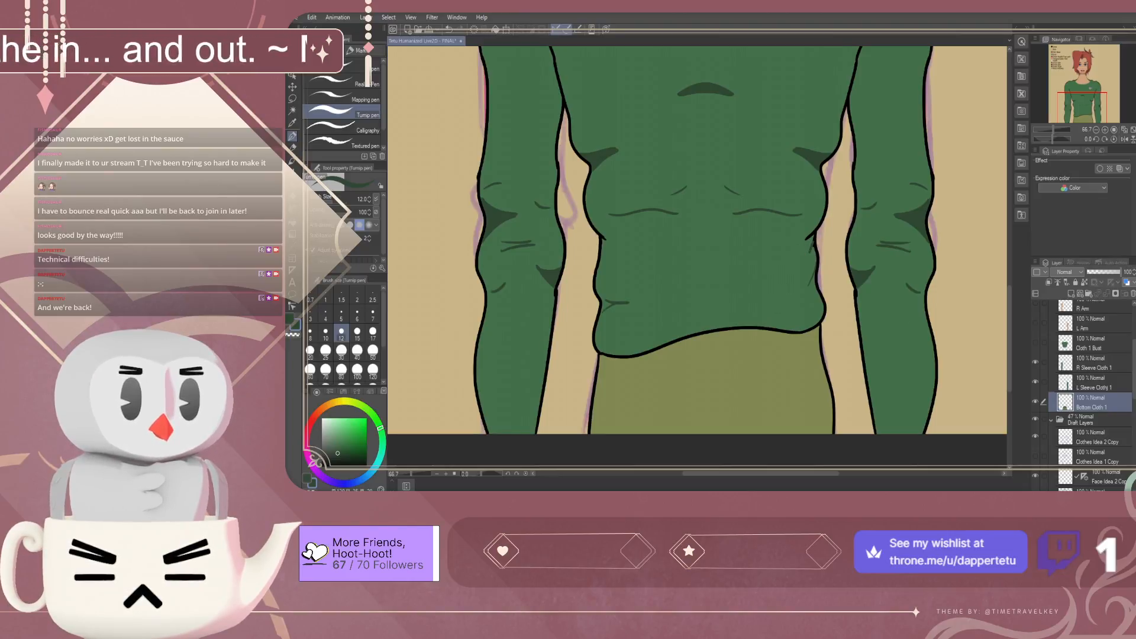
click(1034, 343)
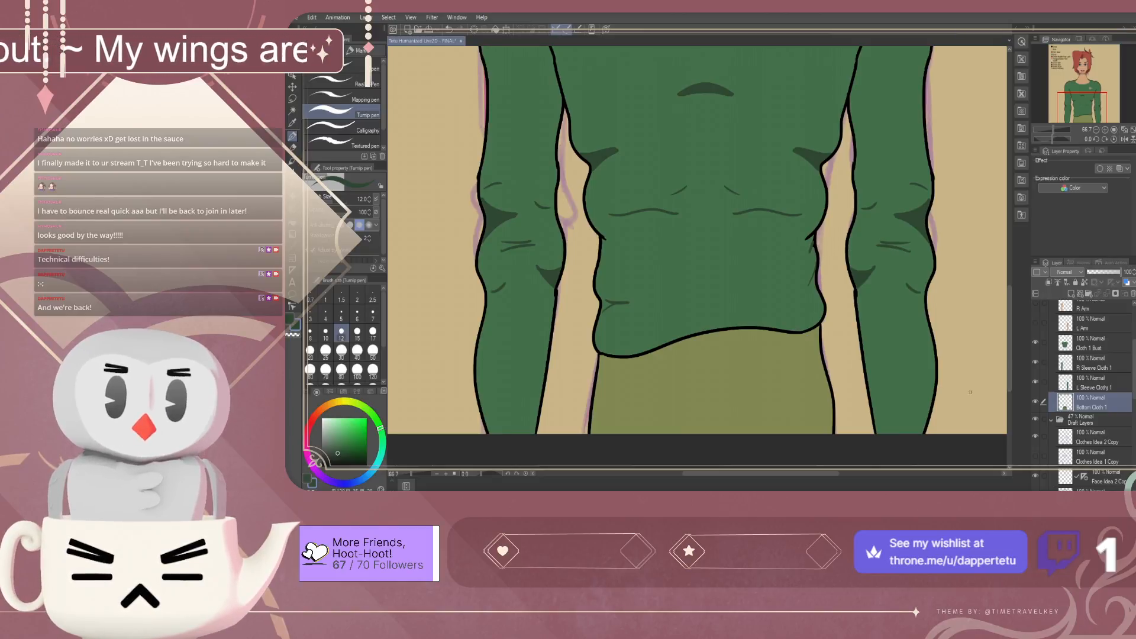
Pick up the trousers' olive, darken it, and draw thin fold lines near both hips, checking the whole figure
alt+click(796, 384)
click(343, 451)
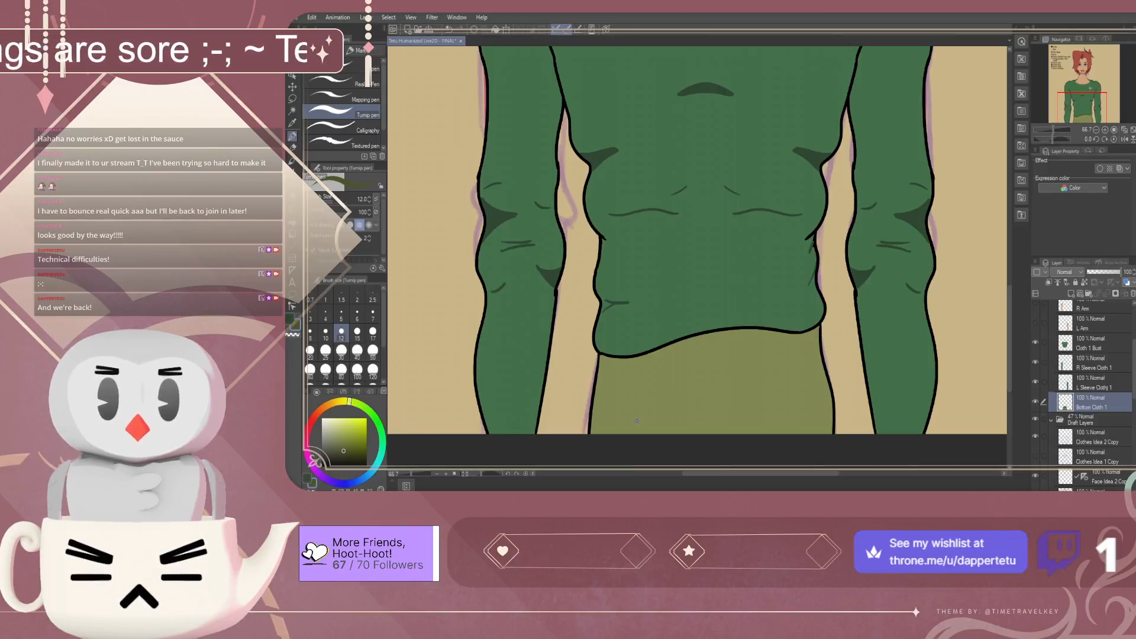
drag(616, 426, 632, 377)
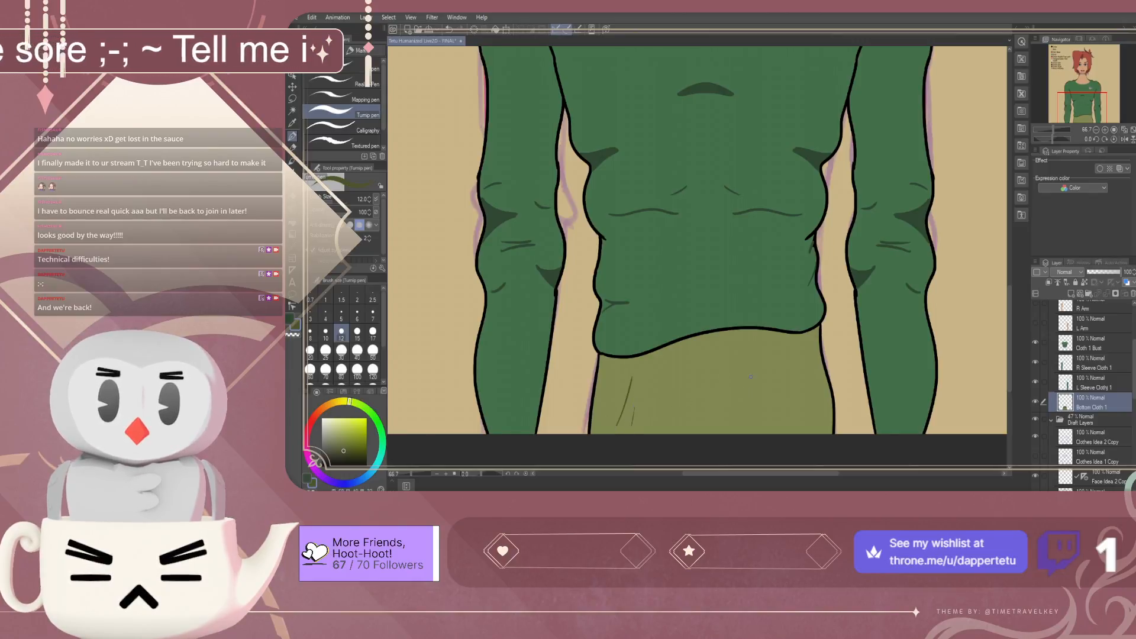
mouse_move(818, 389)
mouse_down()
mouse_move(788, 348)
mouse_move(814, 345)
mouse_up()
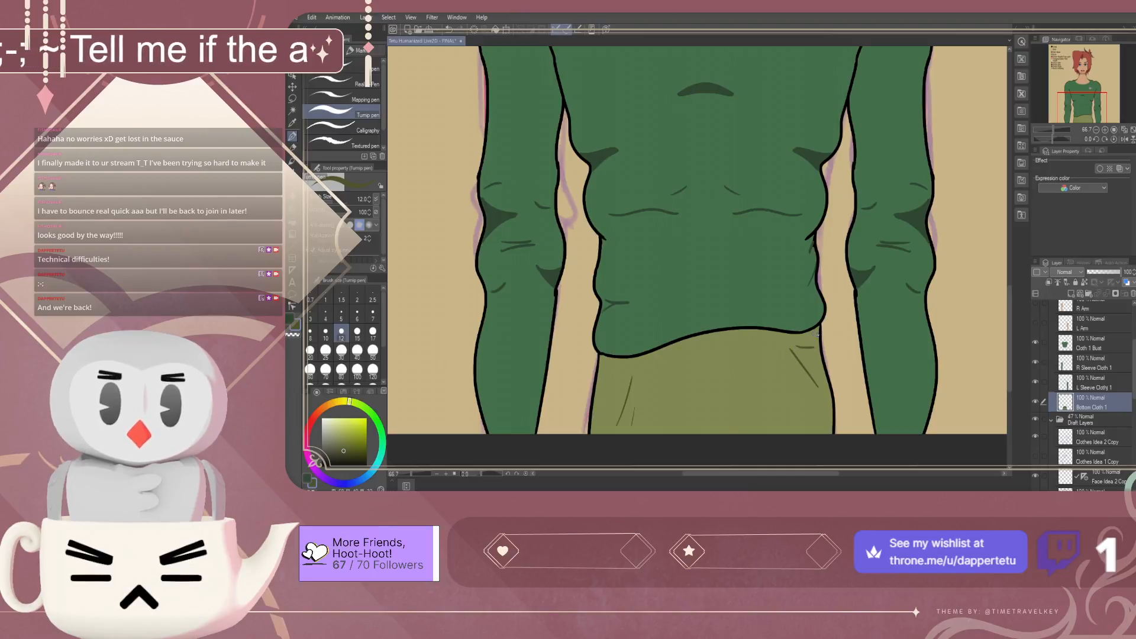
scroll(734, 429, down, 6)
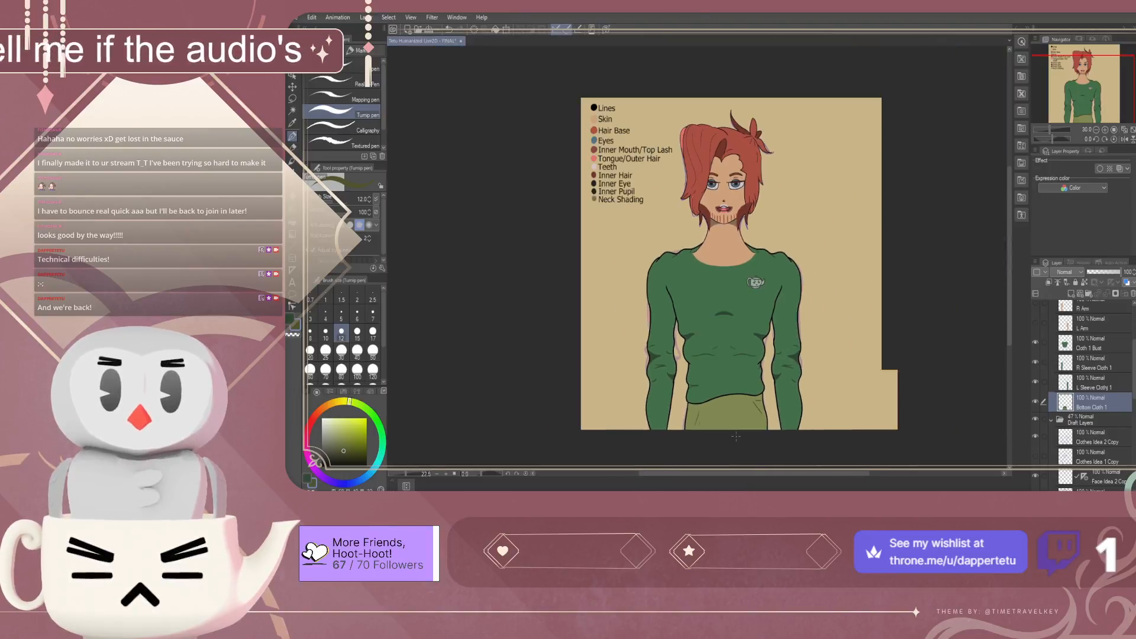
Draw a dark olive shadow line across the trousers just below the shirt's hem, redoing the first attempt
scroll(735, 436, up, 4)
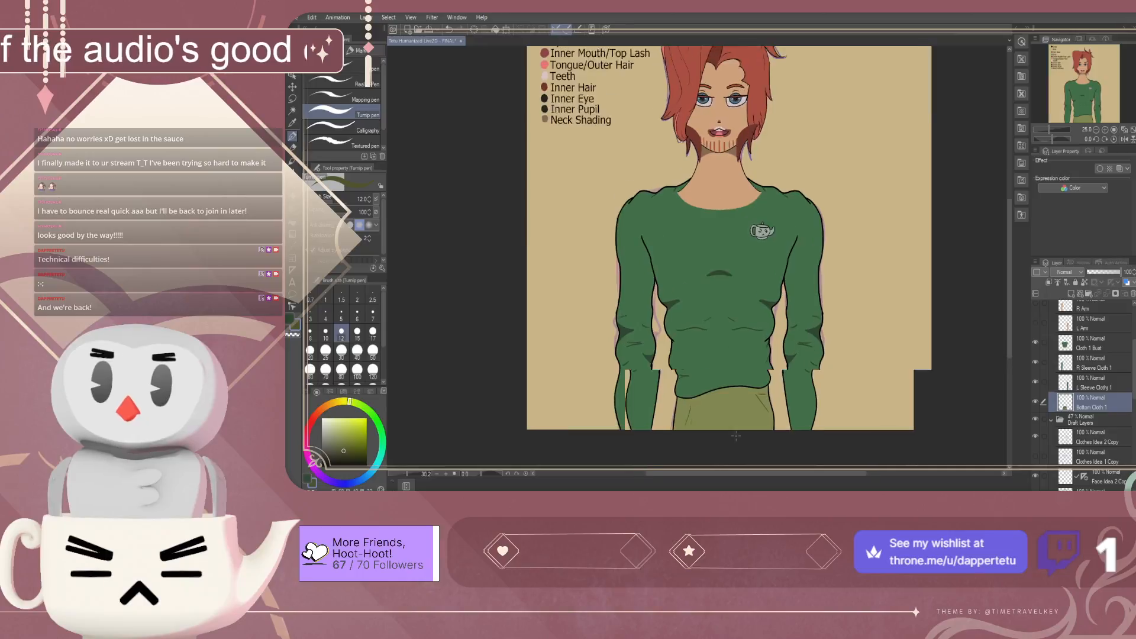
scroll(736, 435, down, 3)
scroll(737, 436, up, 1)
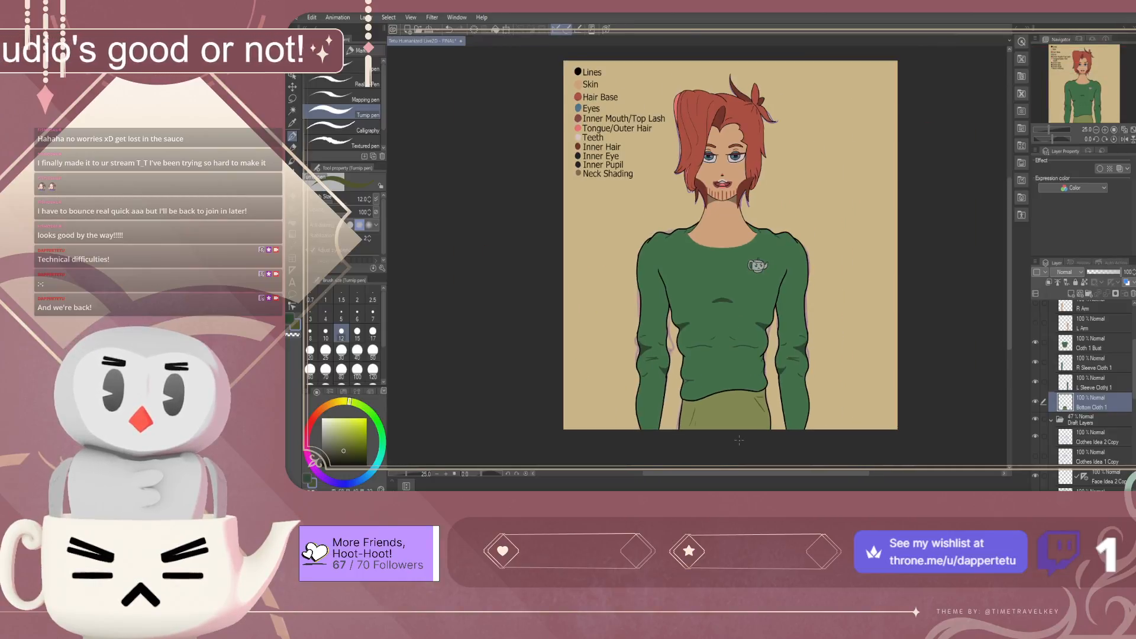
scroll(743, 435, down, 1)
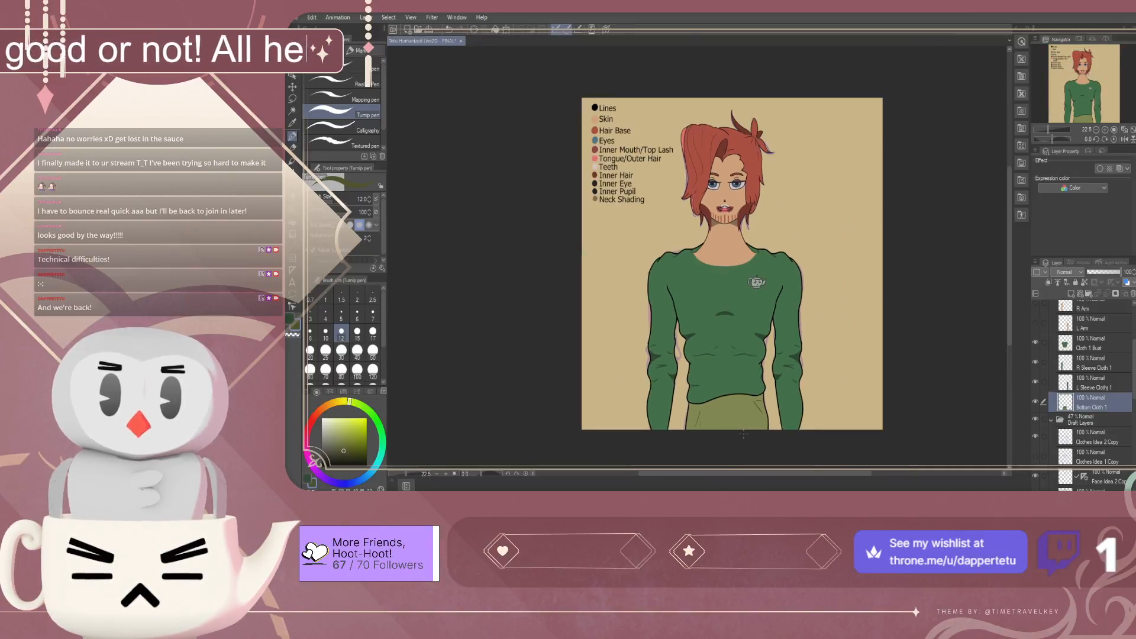
scroll(733, 414, up, 2)
scroll(732, 409, up, 6)
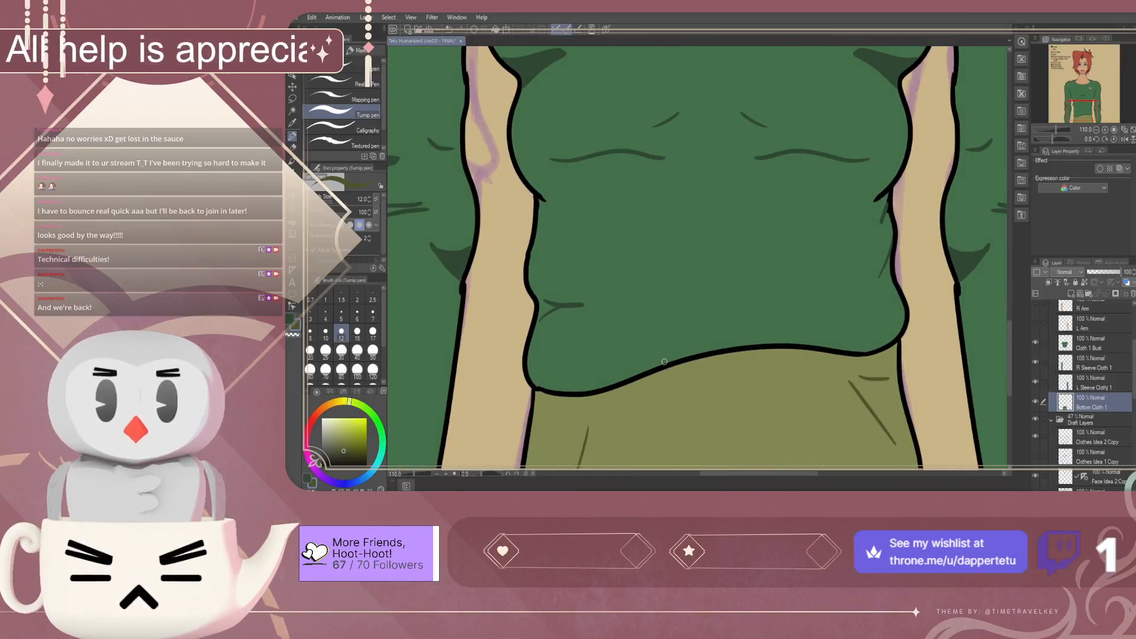
drag(627, 385, 856, 356)
key(ctrl+z)
drag(626, 384, 871, 347)
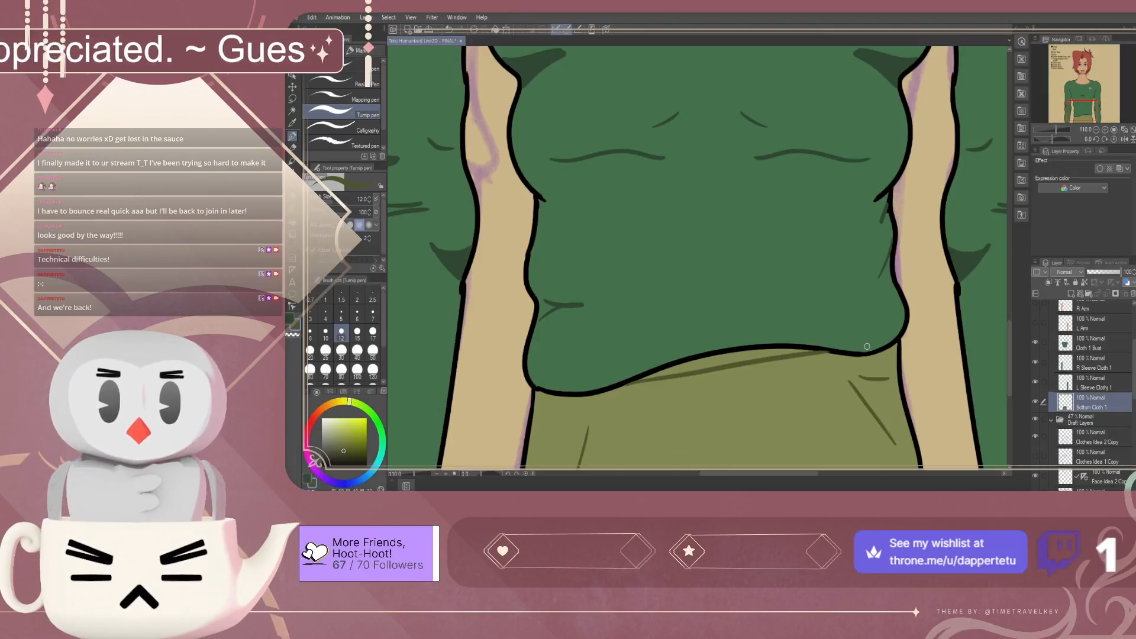
Pick up the dark olive and fill the gap between the shadow line and the shirt hem, checking the fill's edges for missed pixels
alt+click(833, 355)
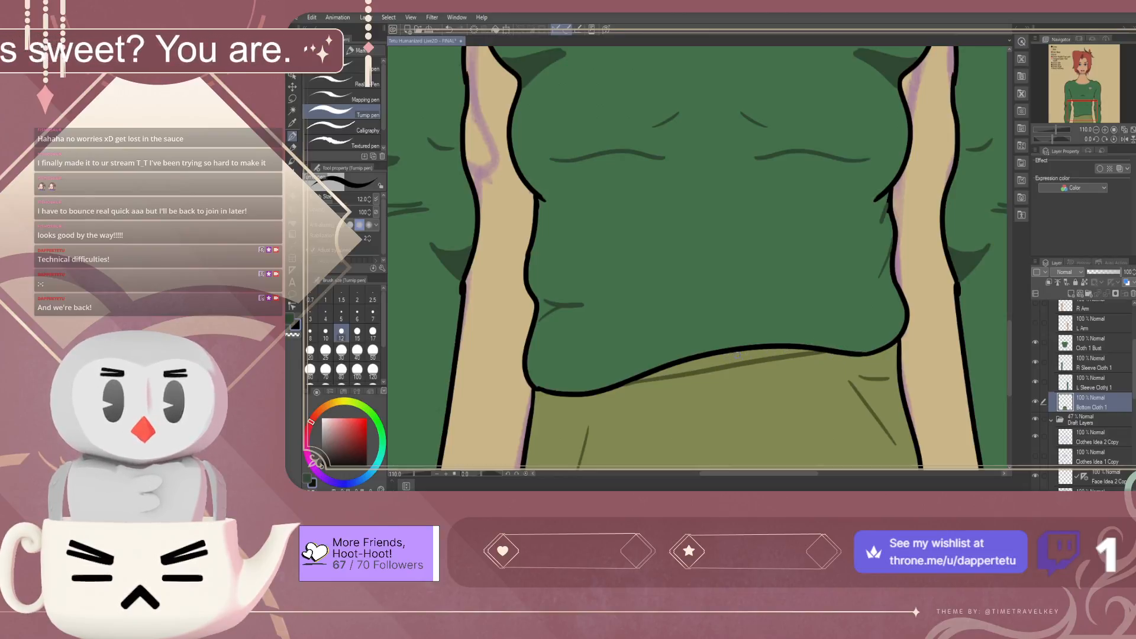
alt+click(799, 353)
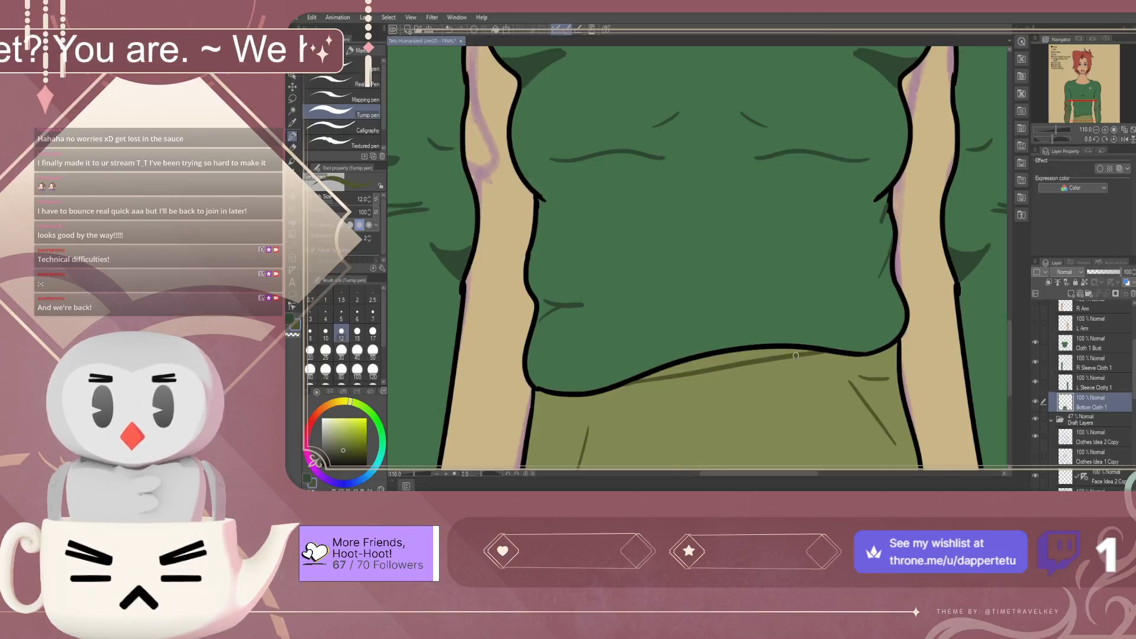
key(g)
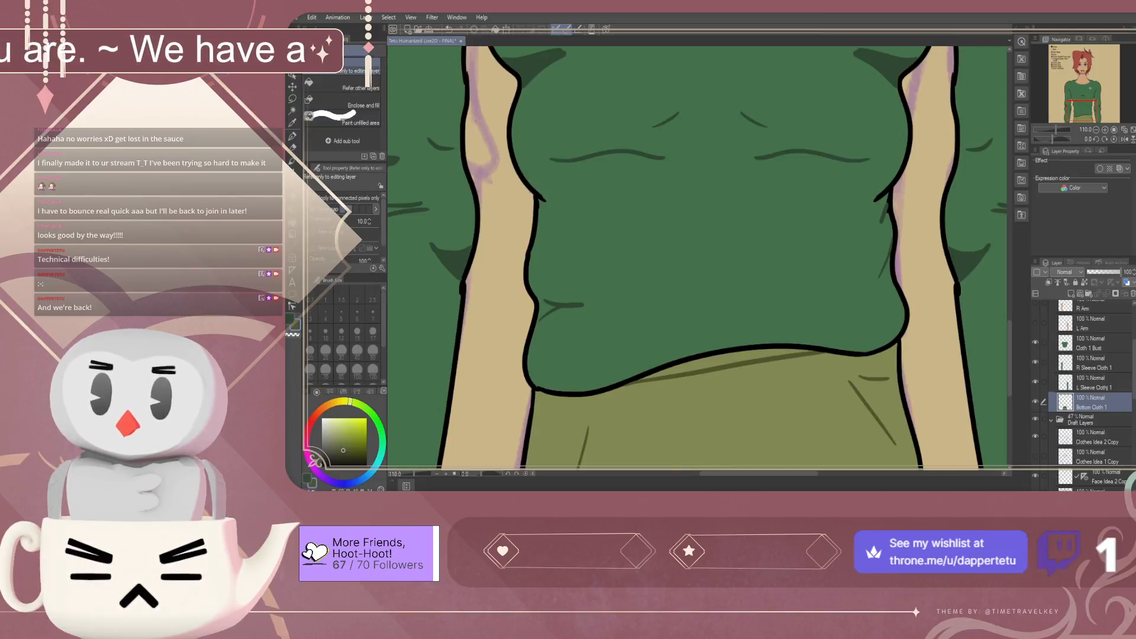
click(739, 357)
scroll(649, 388, up, 10)
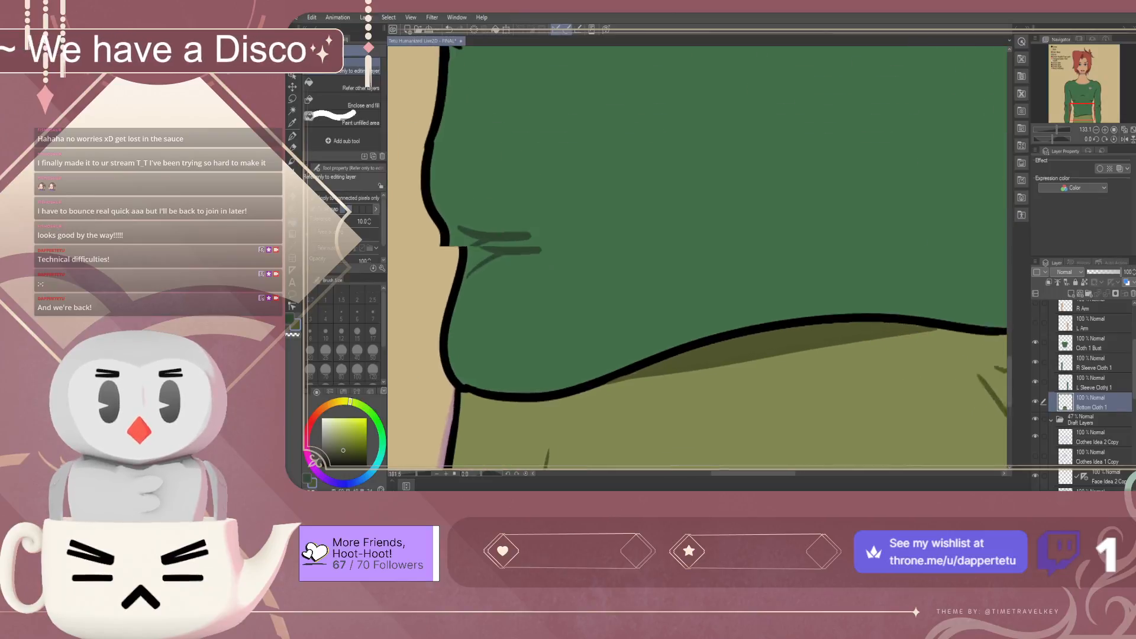
scroll(616, 361, up, 10)
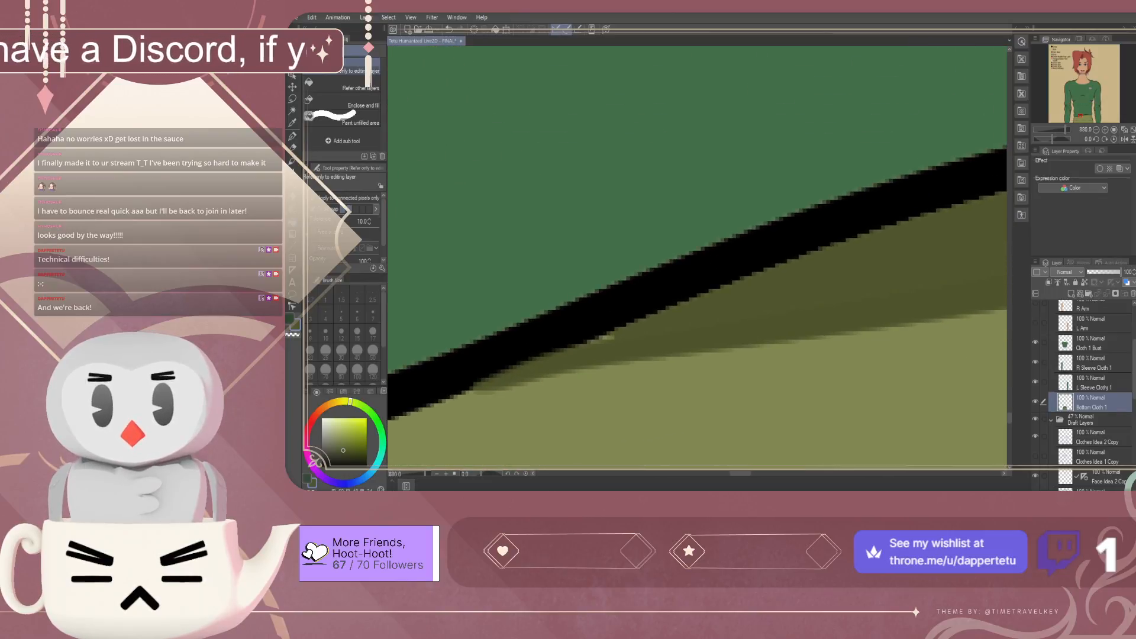
scroll(603, 338, down, 10)
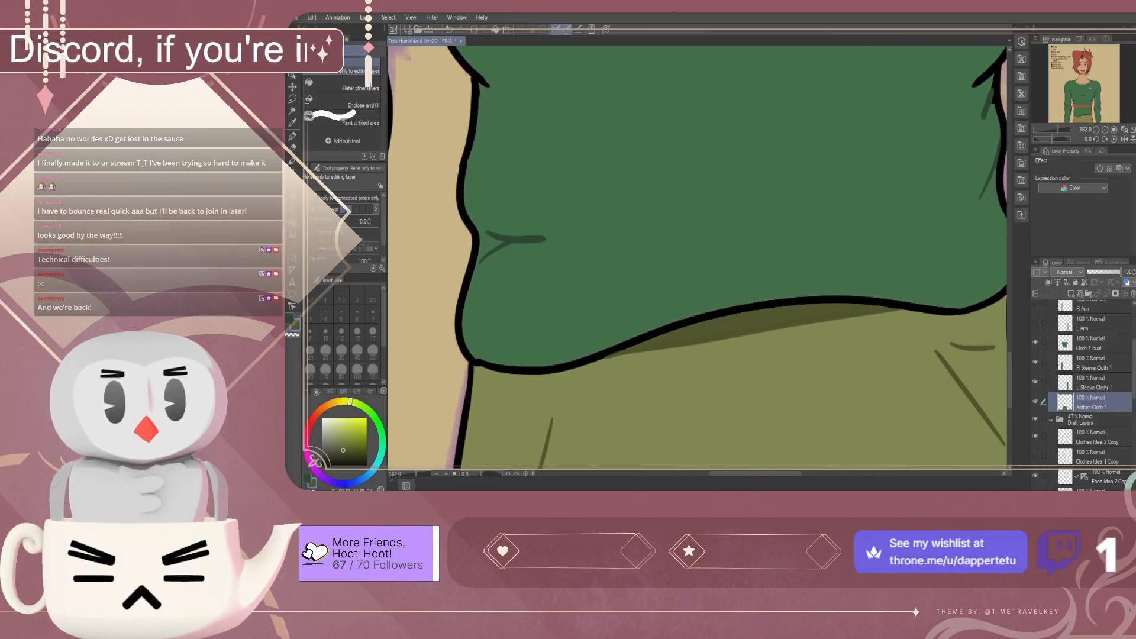
scroll(651, 338, up, 15)
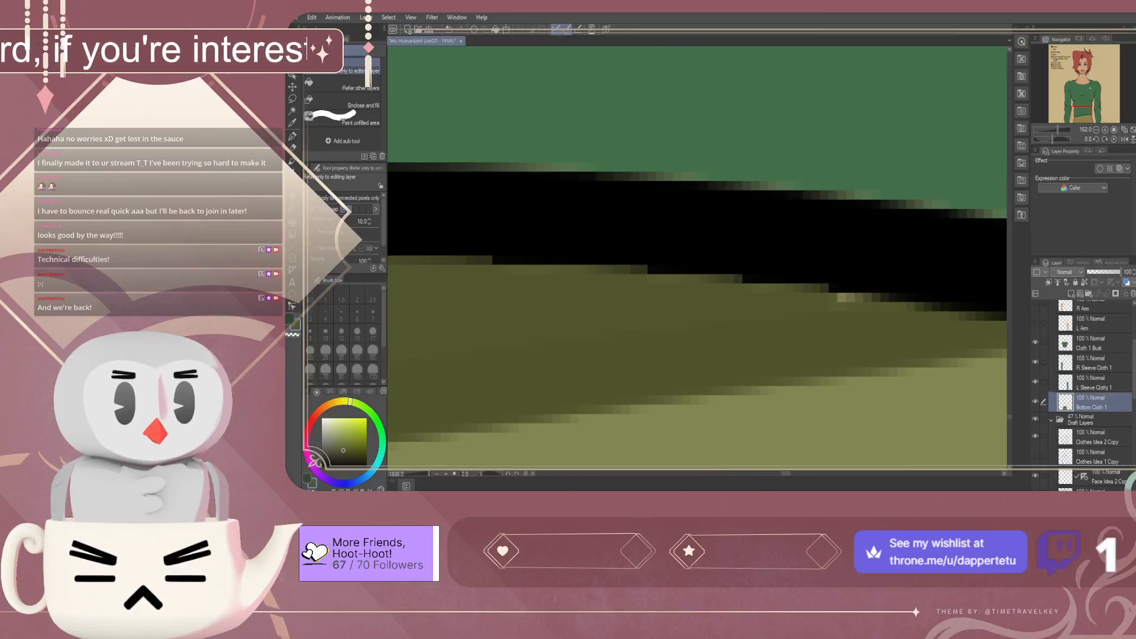
scroll(651, 337, down, 3)
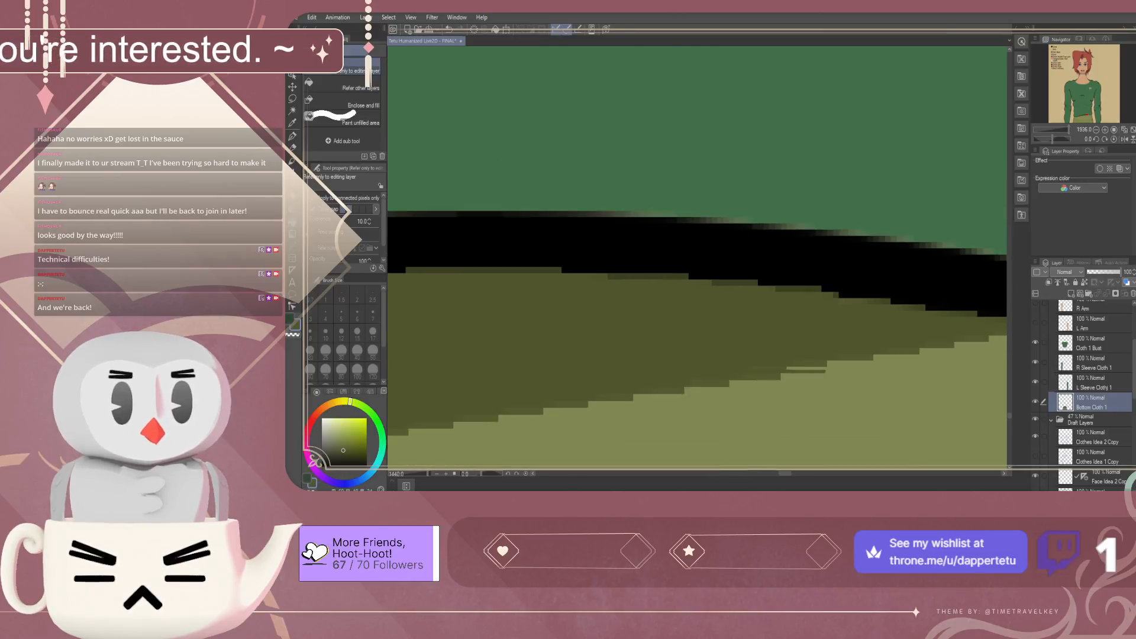
scroll(698, 260, down, 10)
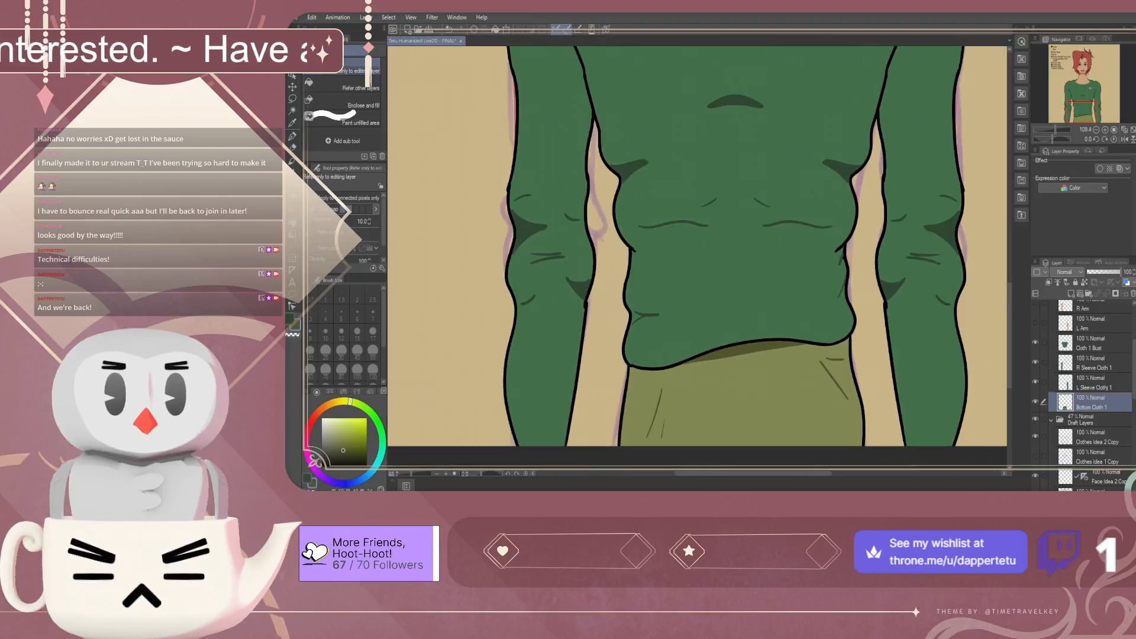
Check the whole figure and save the illustration
scroll(698, 260, down, 5)
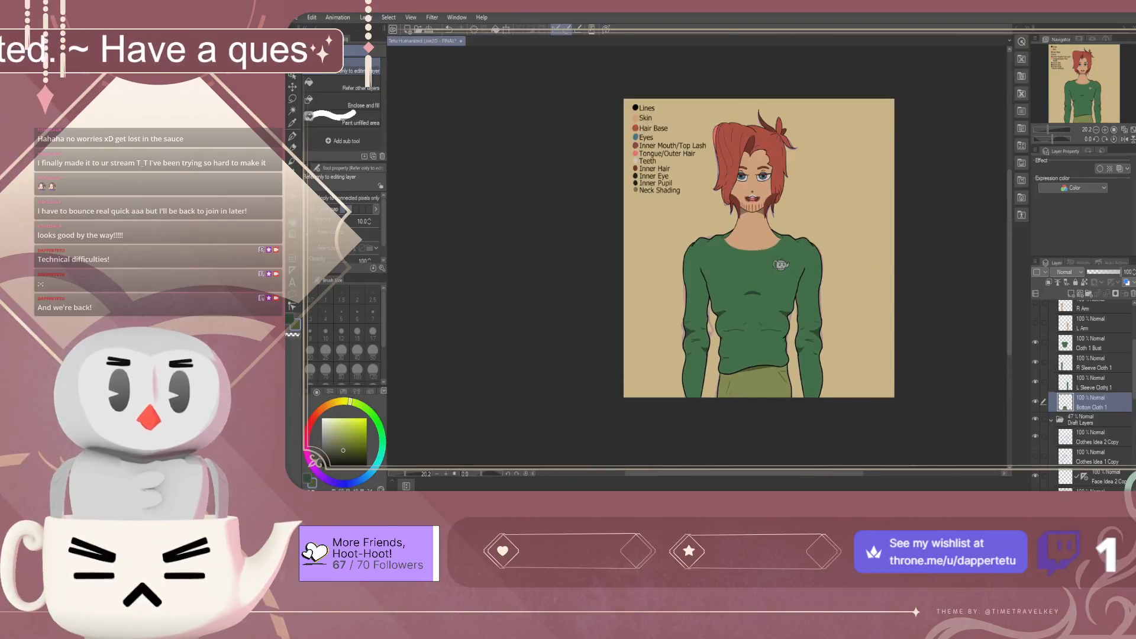
scroll(713, 355, down, 1)
scroll(775, 331, up, 2)
scroll(639, 408, down, 1)
scroll(639, 409, up, 1)
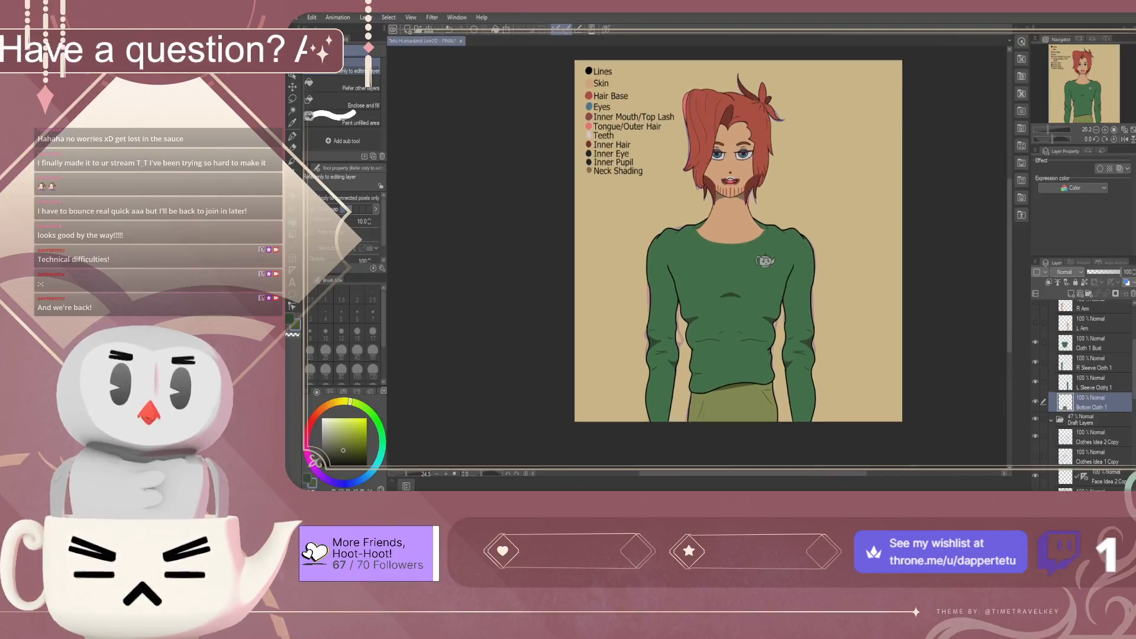
key(ctrl+s)
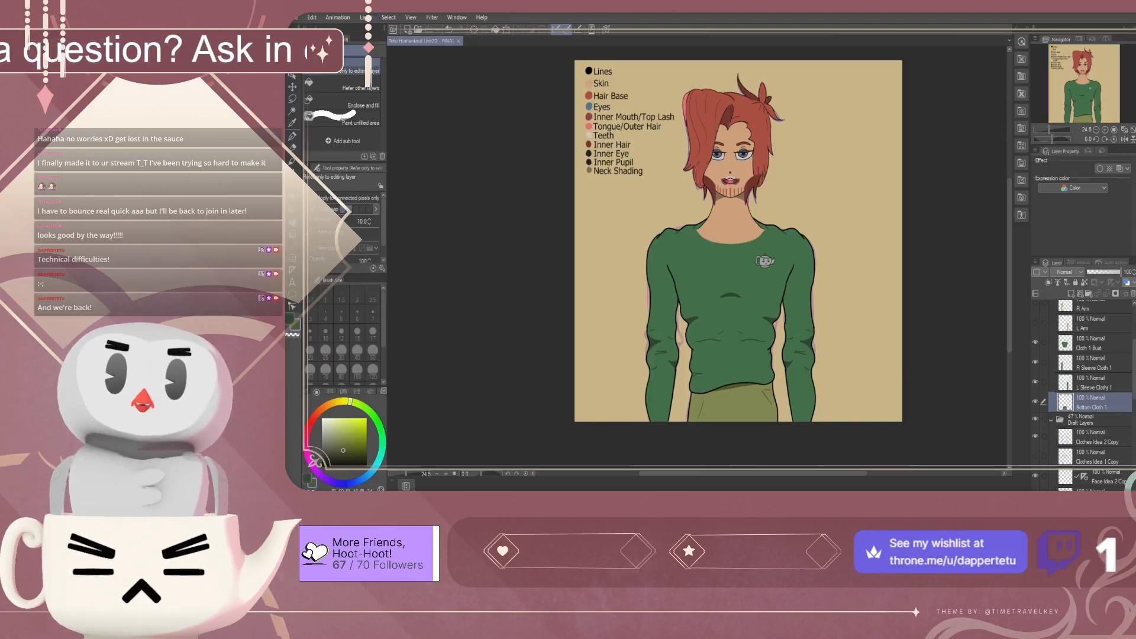
Collapse the Body layer folder and save the illustration again
scroll(602, 385, down, 1)
scroll(609, 318, up, 1)
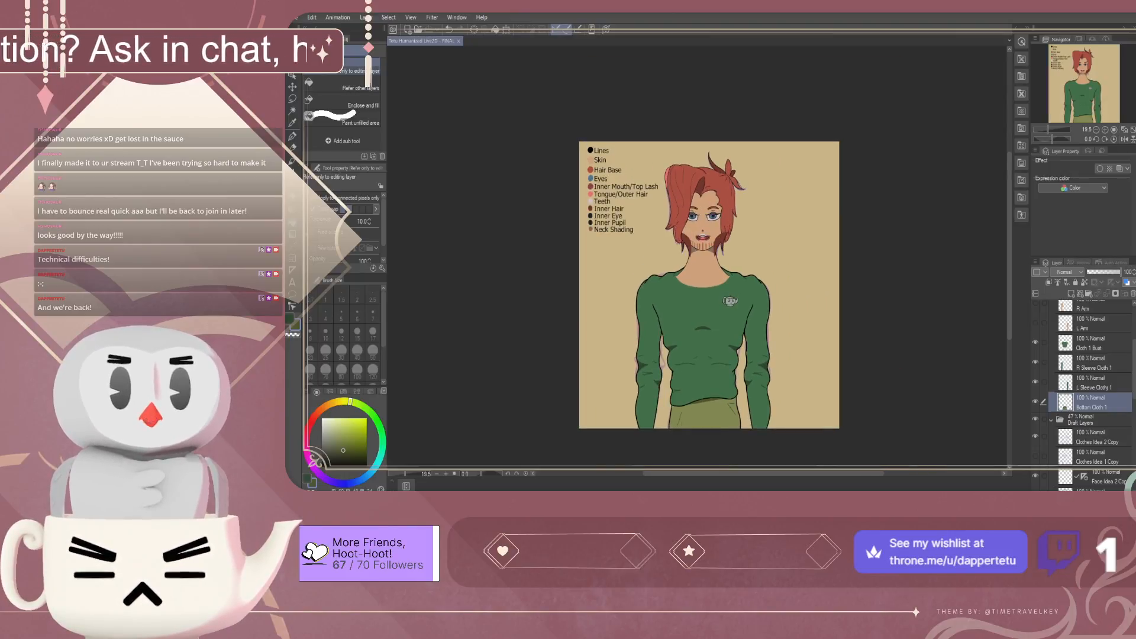
scroll(1086, 395, up, 4)
scroll(1086, 395, up, 2)
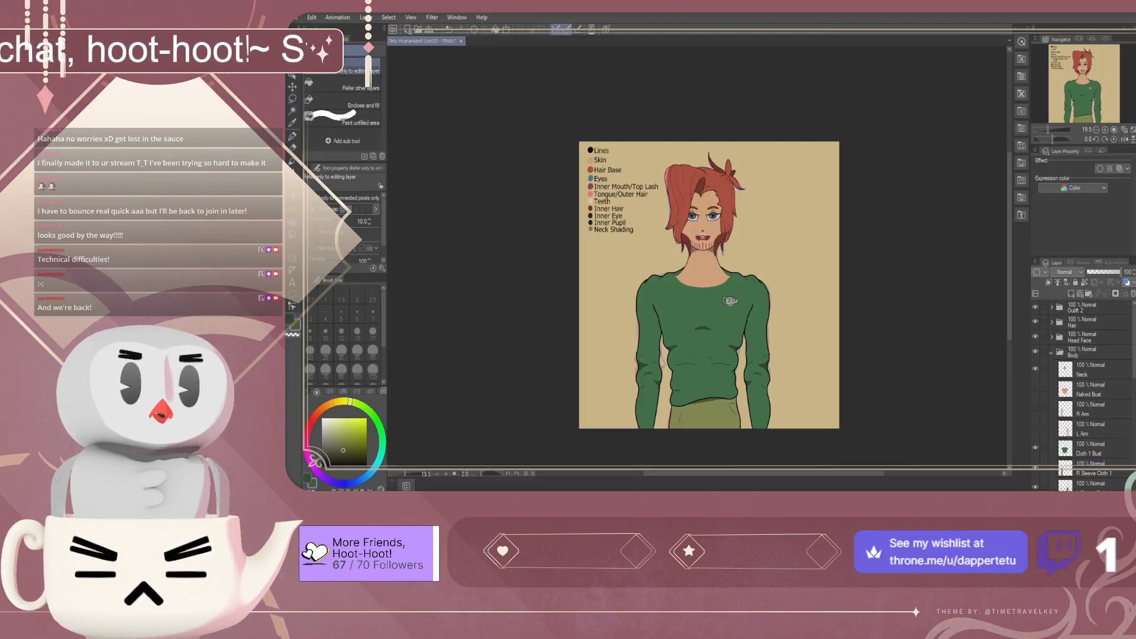
click(1051, 352)
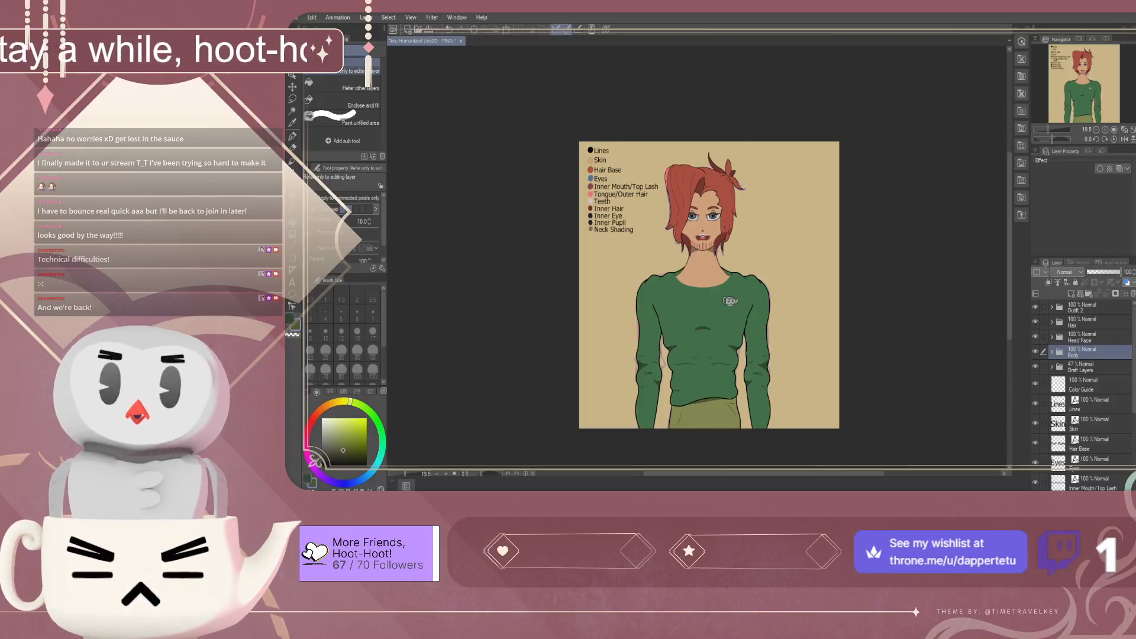
key(ctrl+s)
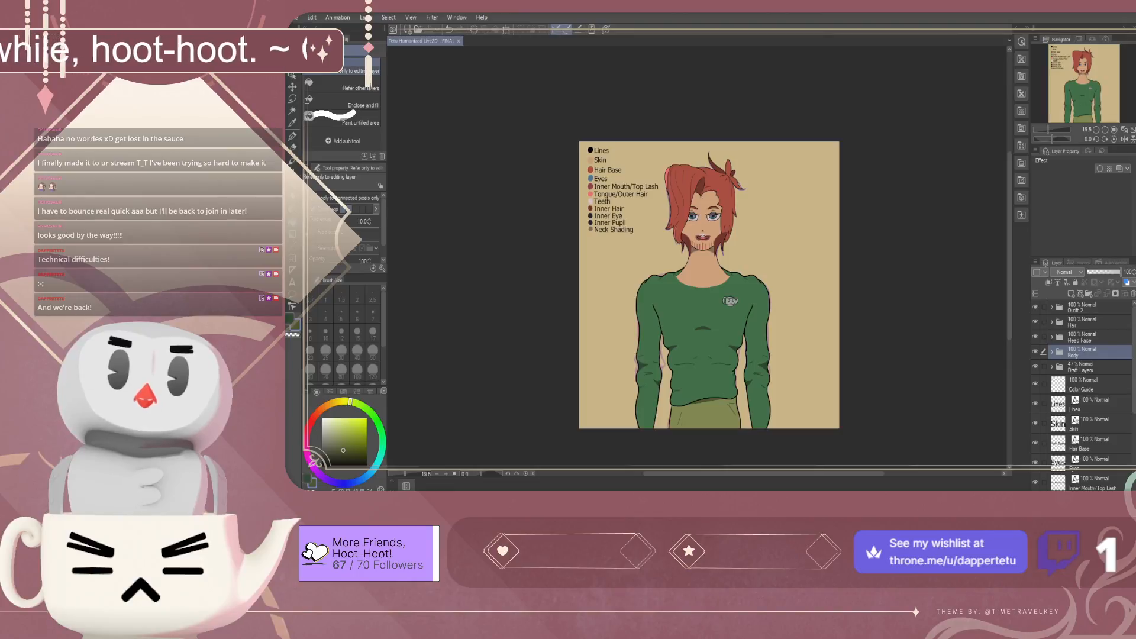